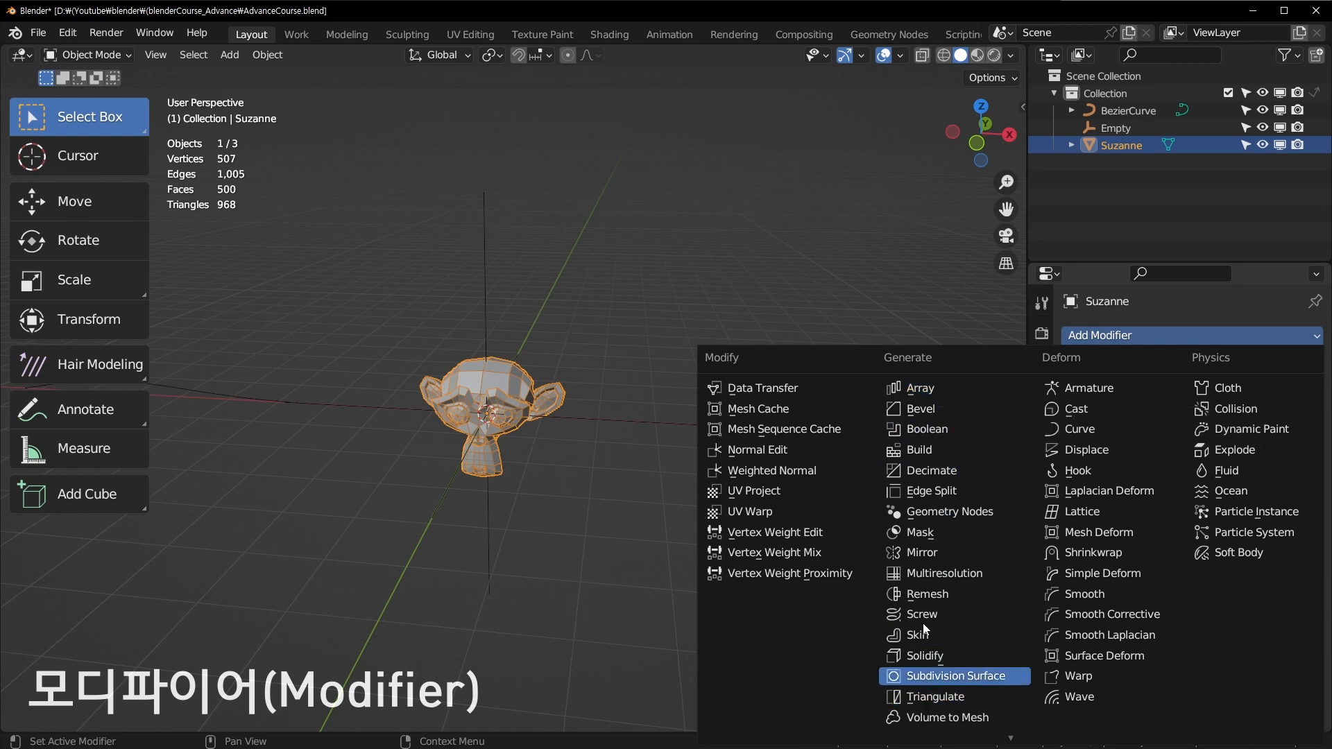
scroll(532, 350, up, 2)
scroll(520, 378, up, 1)
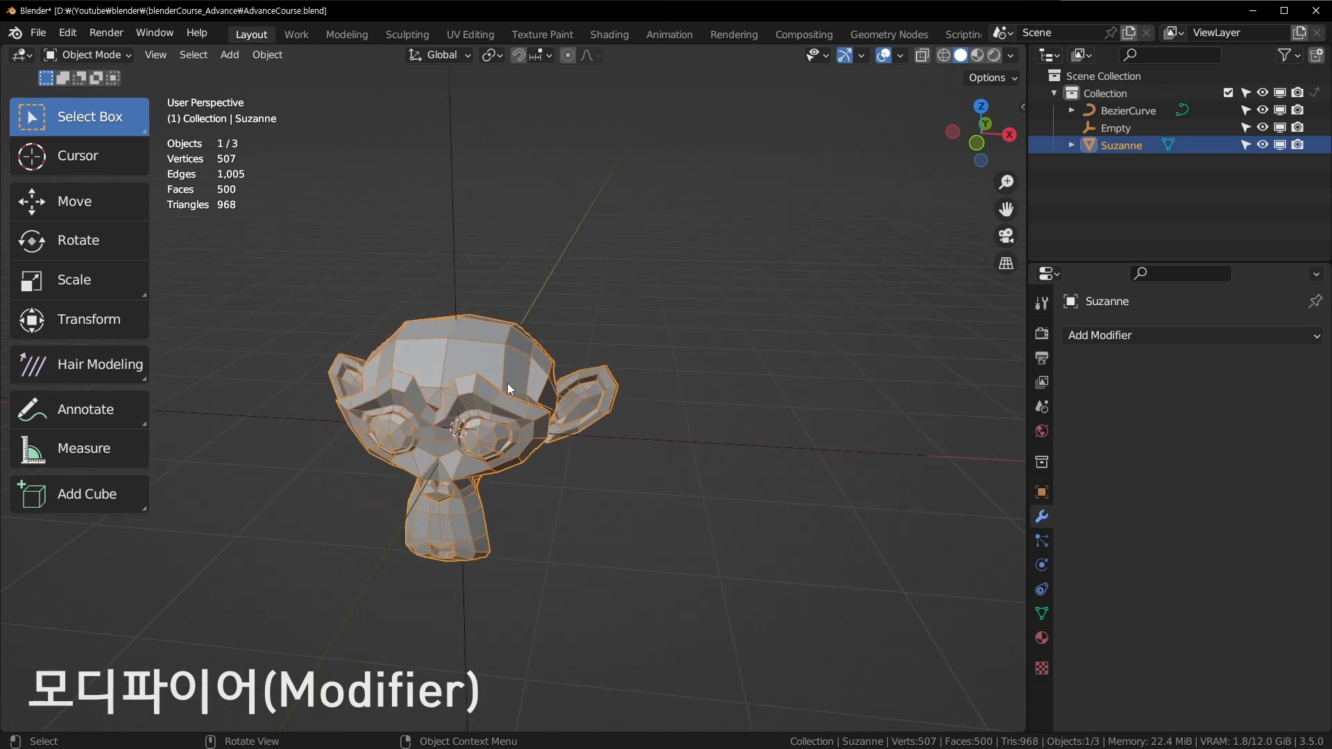
key(Tab)
key(Tab)
scroll(503, 352, down, 2)
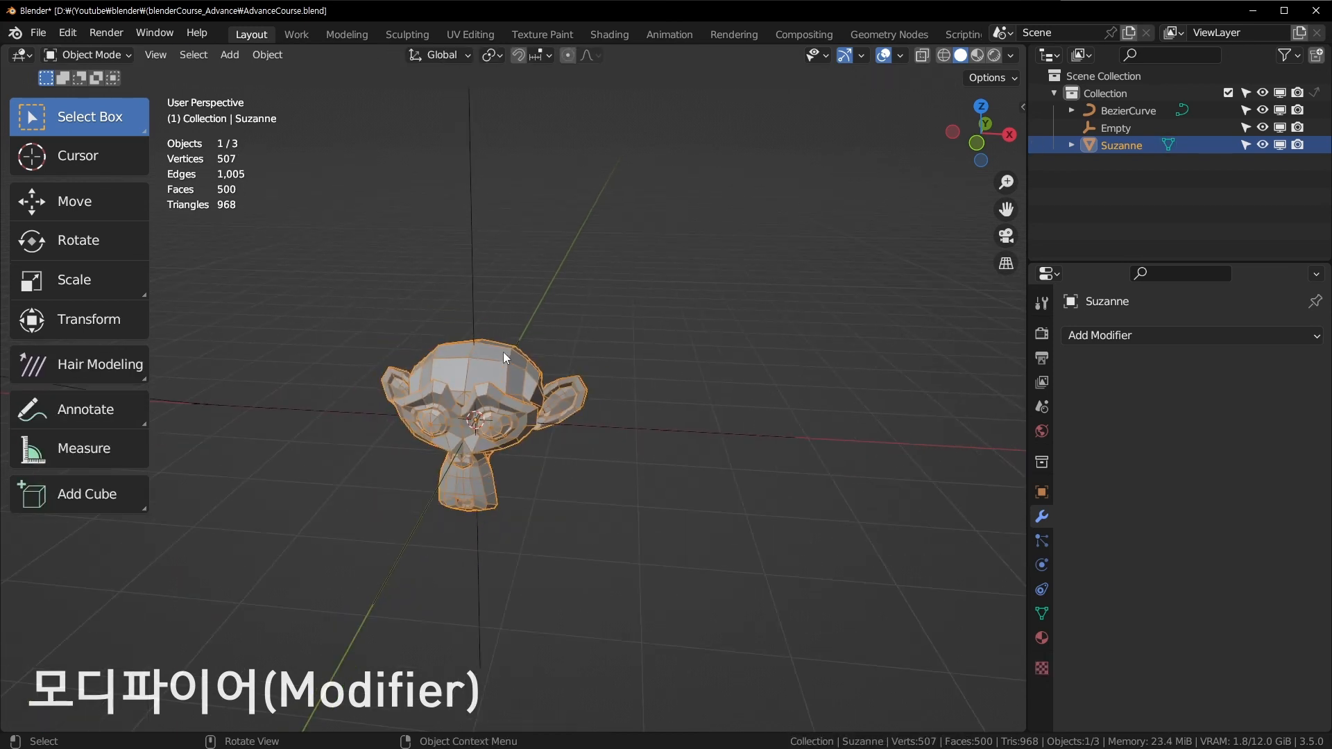
click(1196, 336)
click(1197, 335)
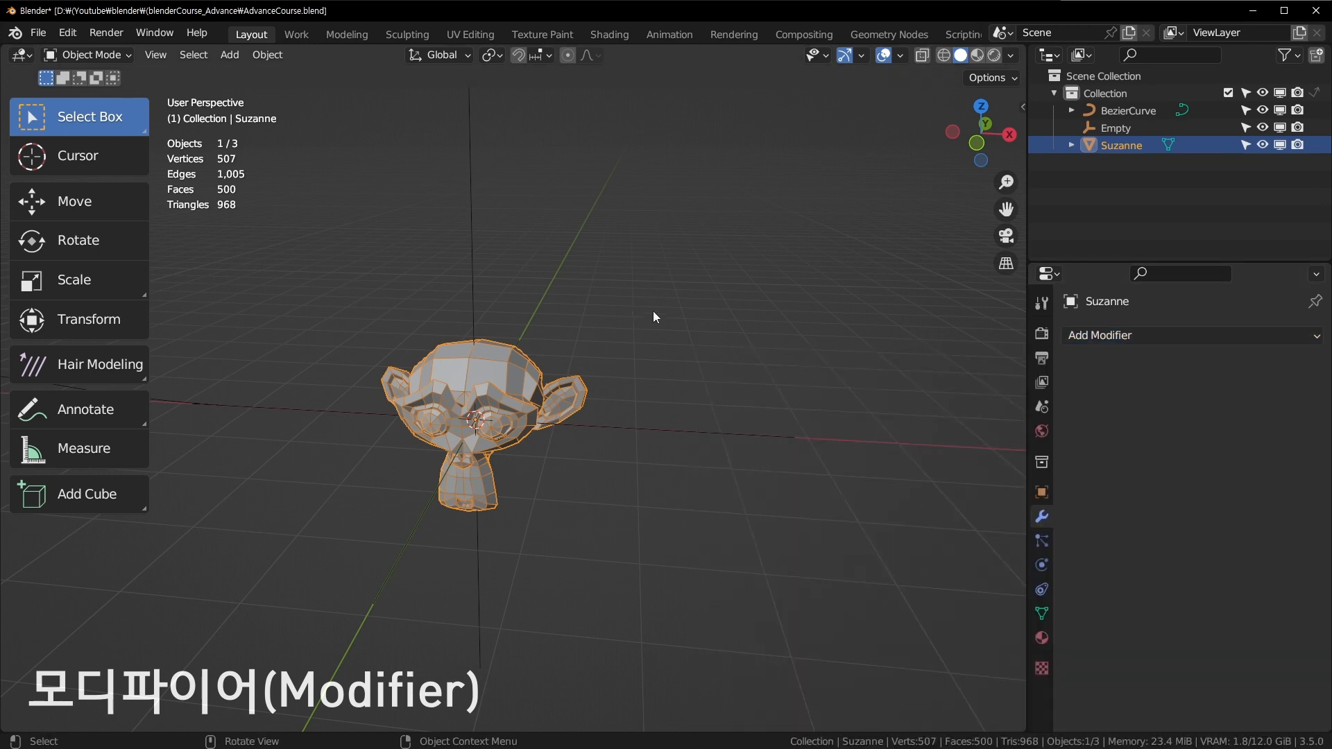
click(1143, 333)
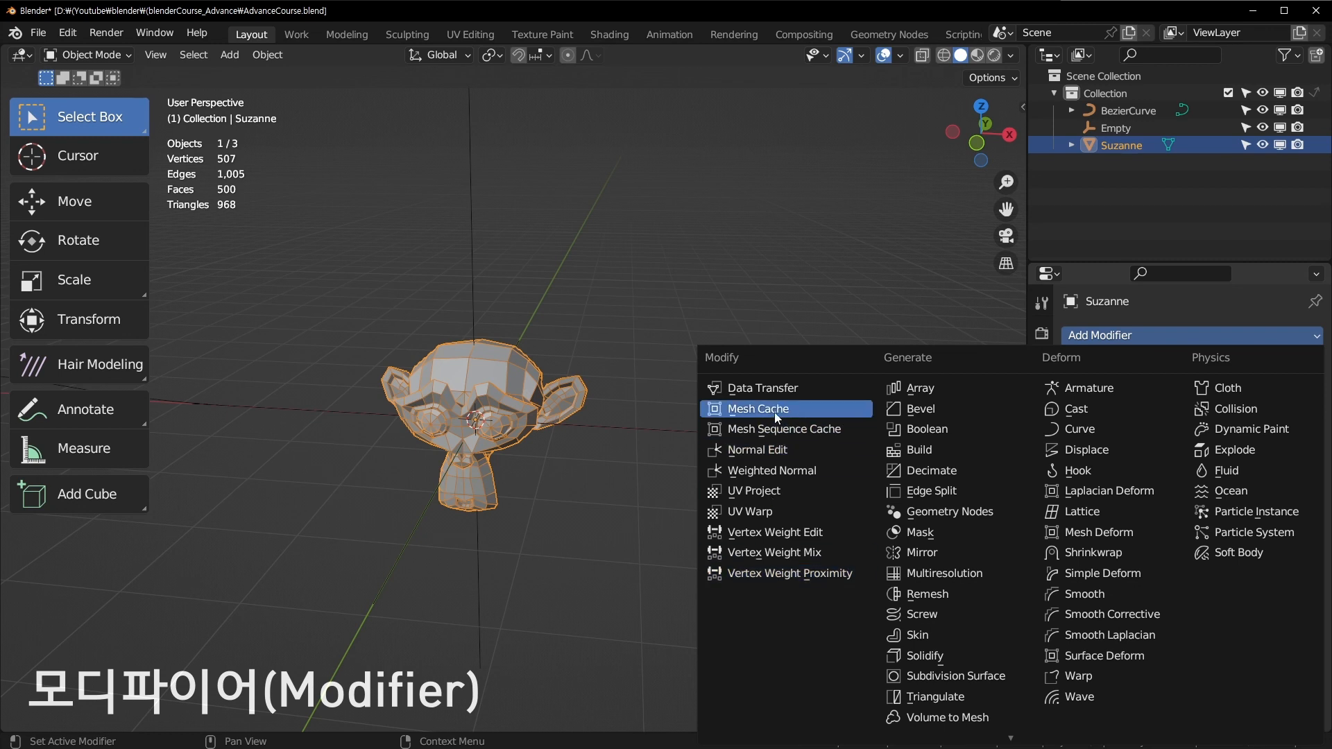
click(1063, 333)
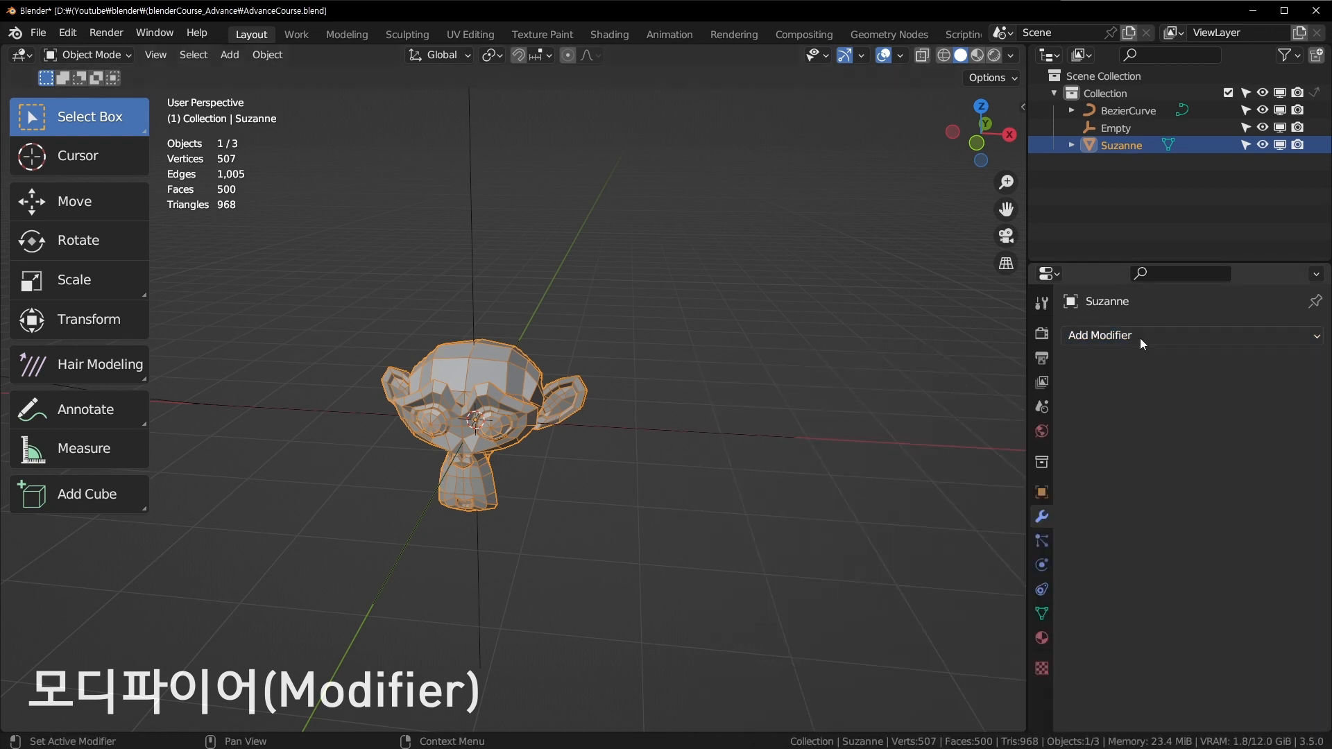
Add an Array modifier to the Suzanne monkey head.
click(1112, 338)
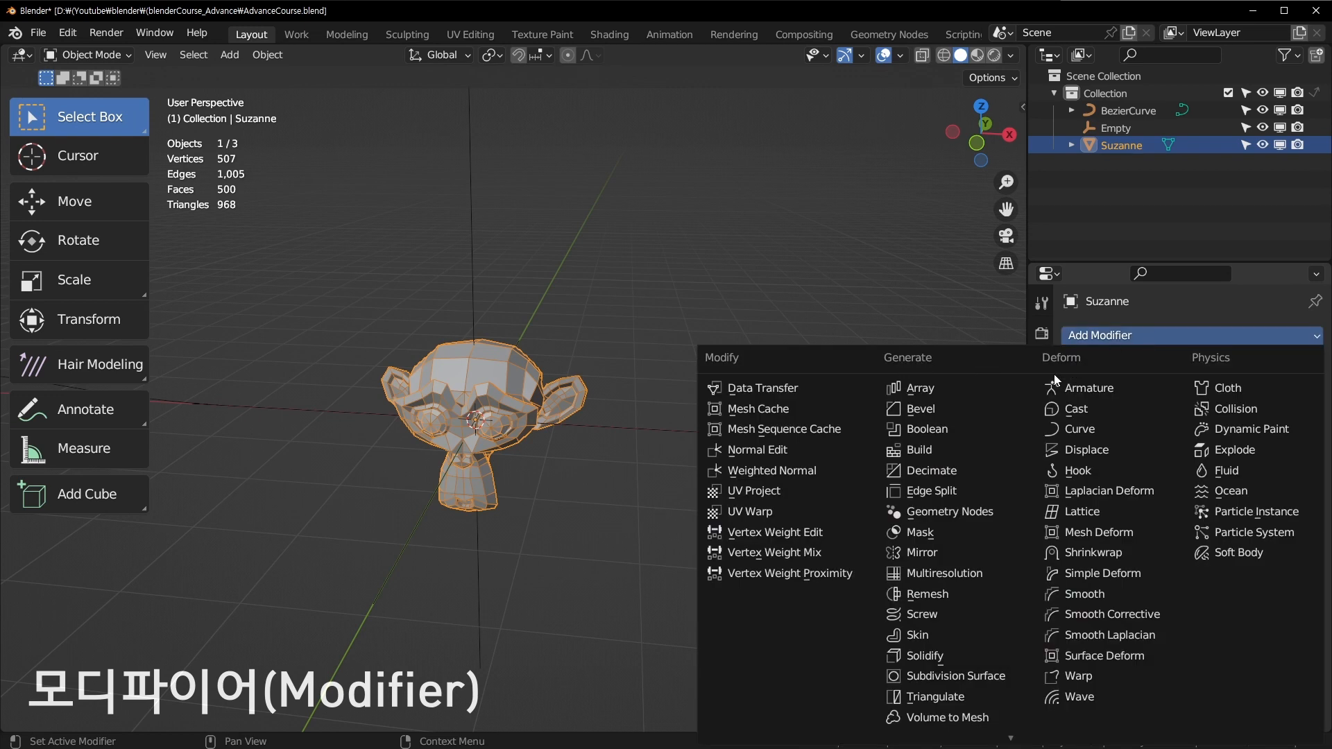
click(905, 385)
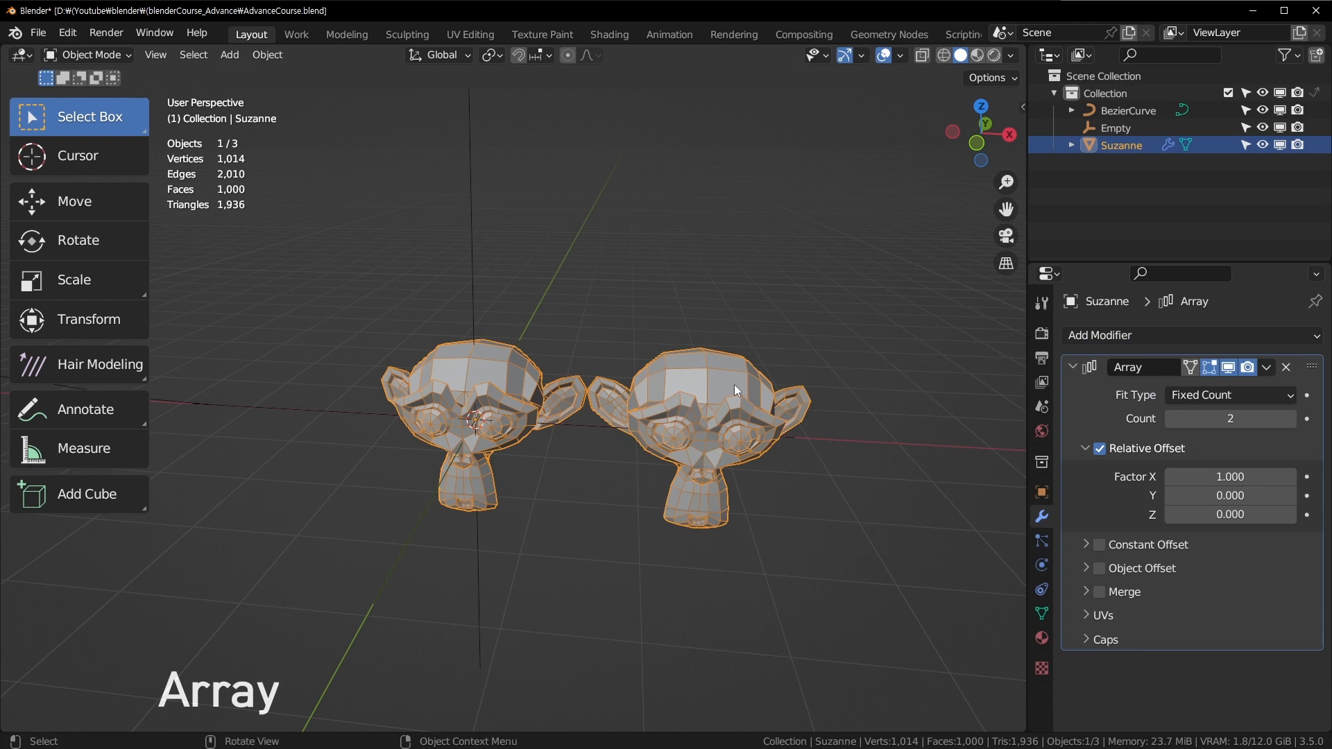
middle_drag(734, 384, 734, 384)
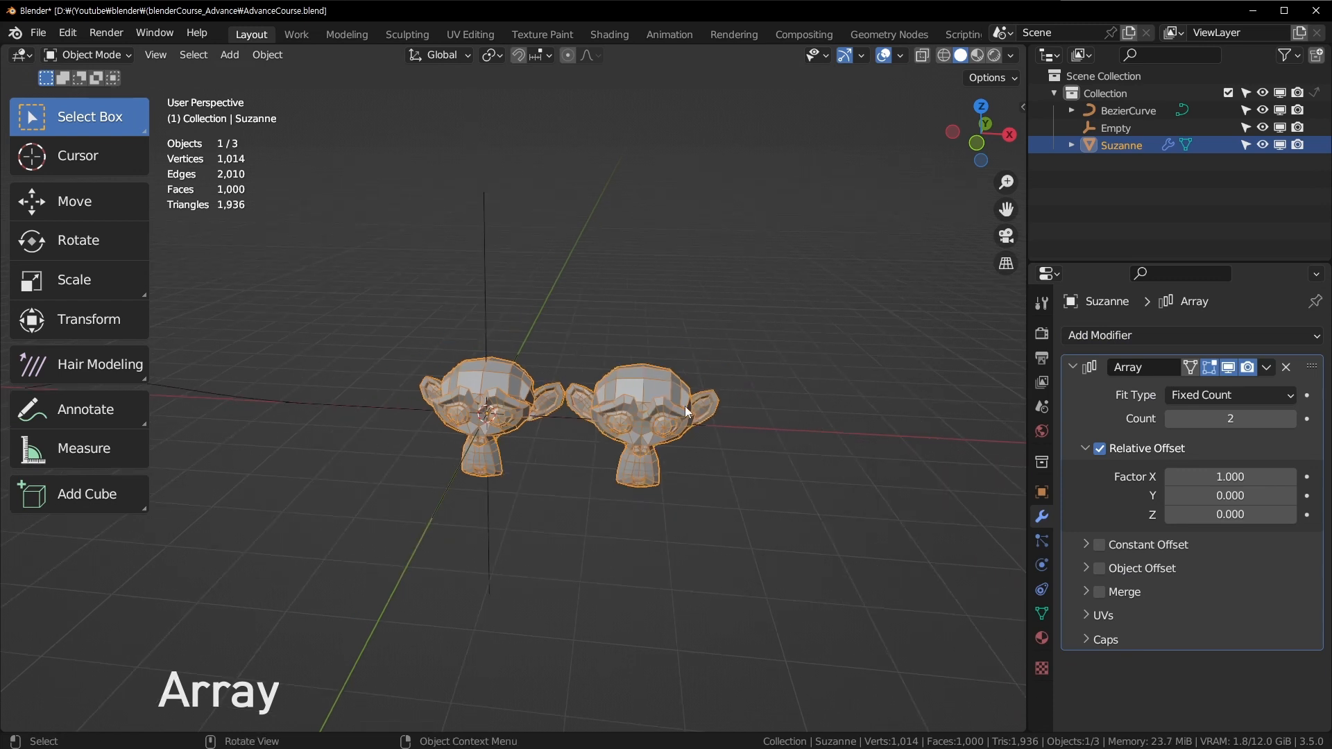
scroll(666, 395, down, 2)
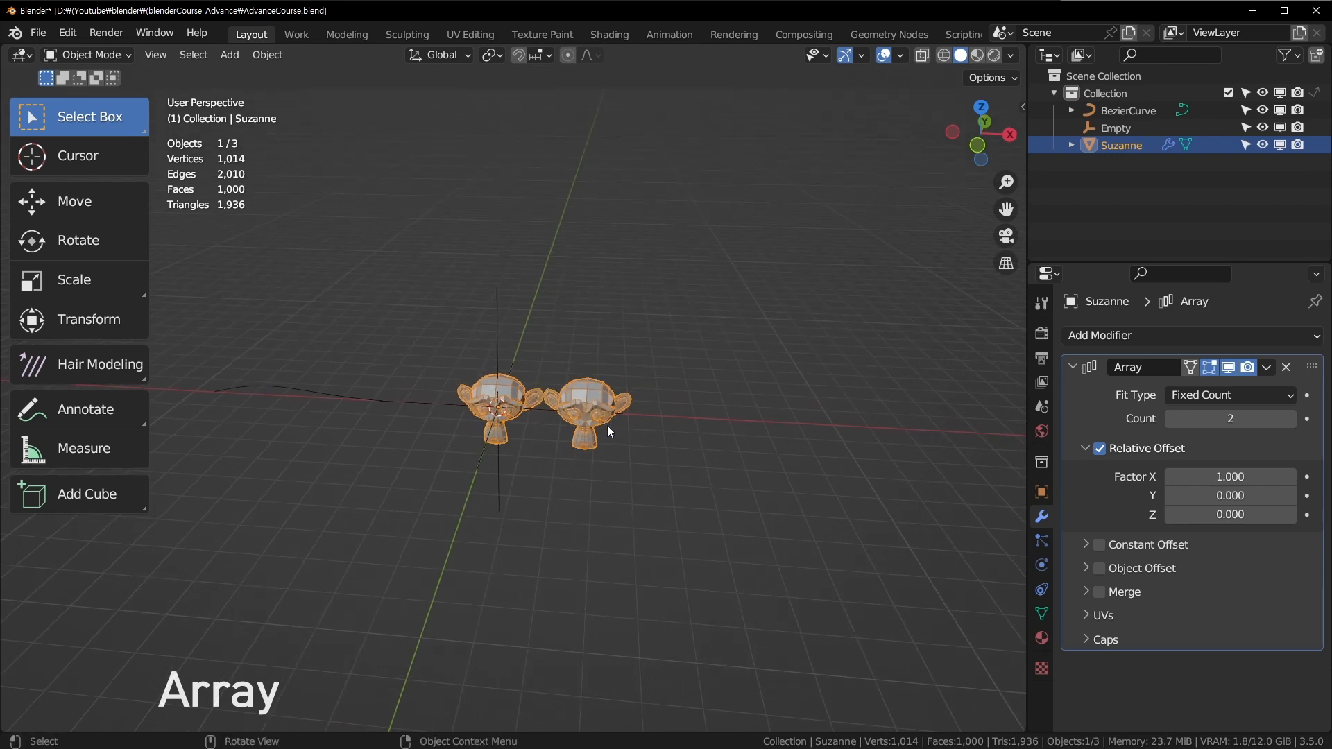
scroll(556, 414, up, 2)
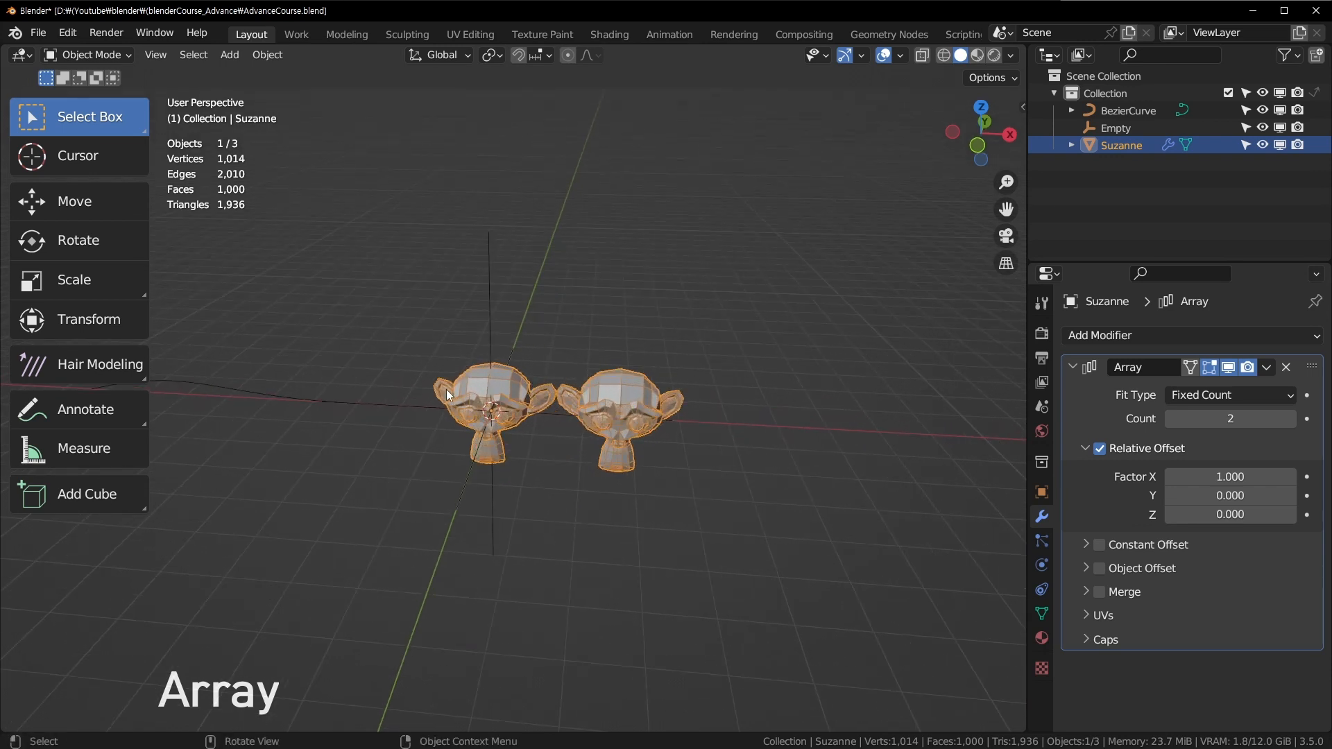
Duplicate the arrayed monkey heads as a separate object above the originals, delete that copy and reselect the original Suzanne.
key(shift+d)
click(618, 213)
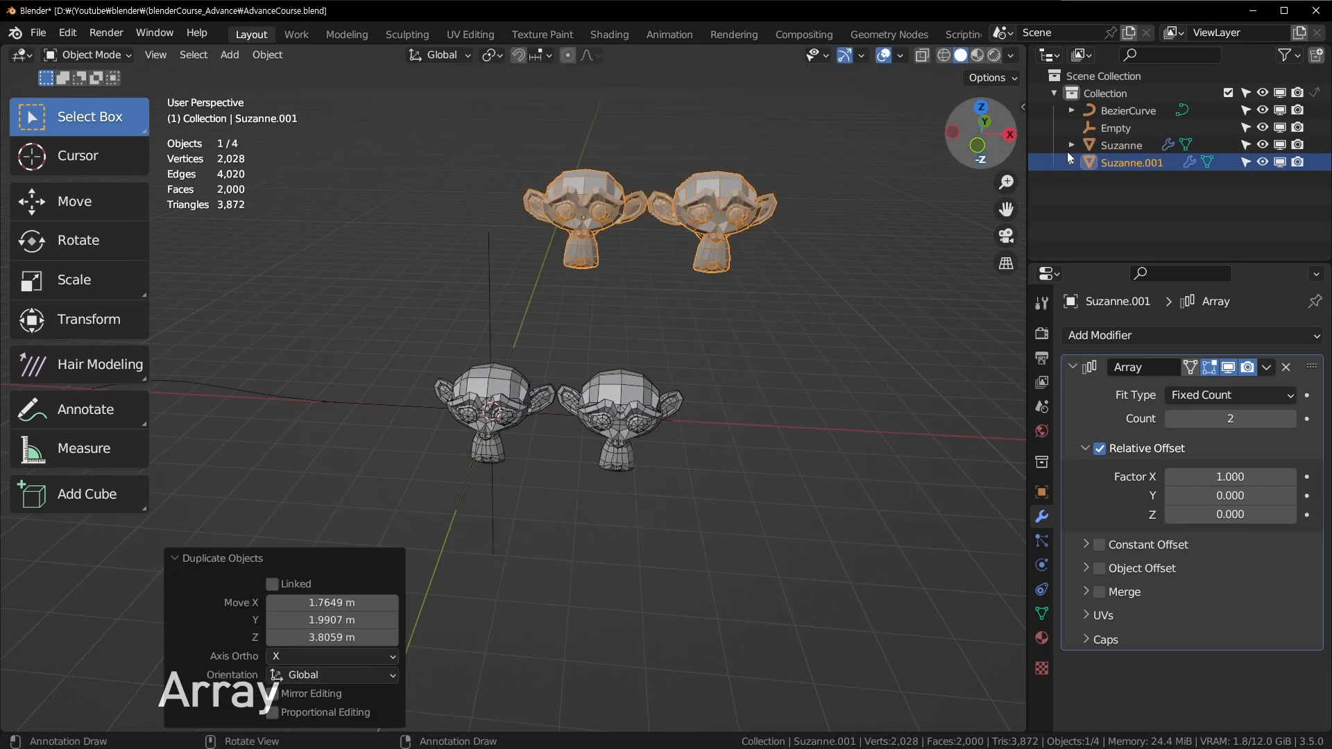
key(x)
click(712, 242)
click(656, 389)
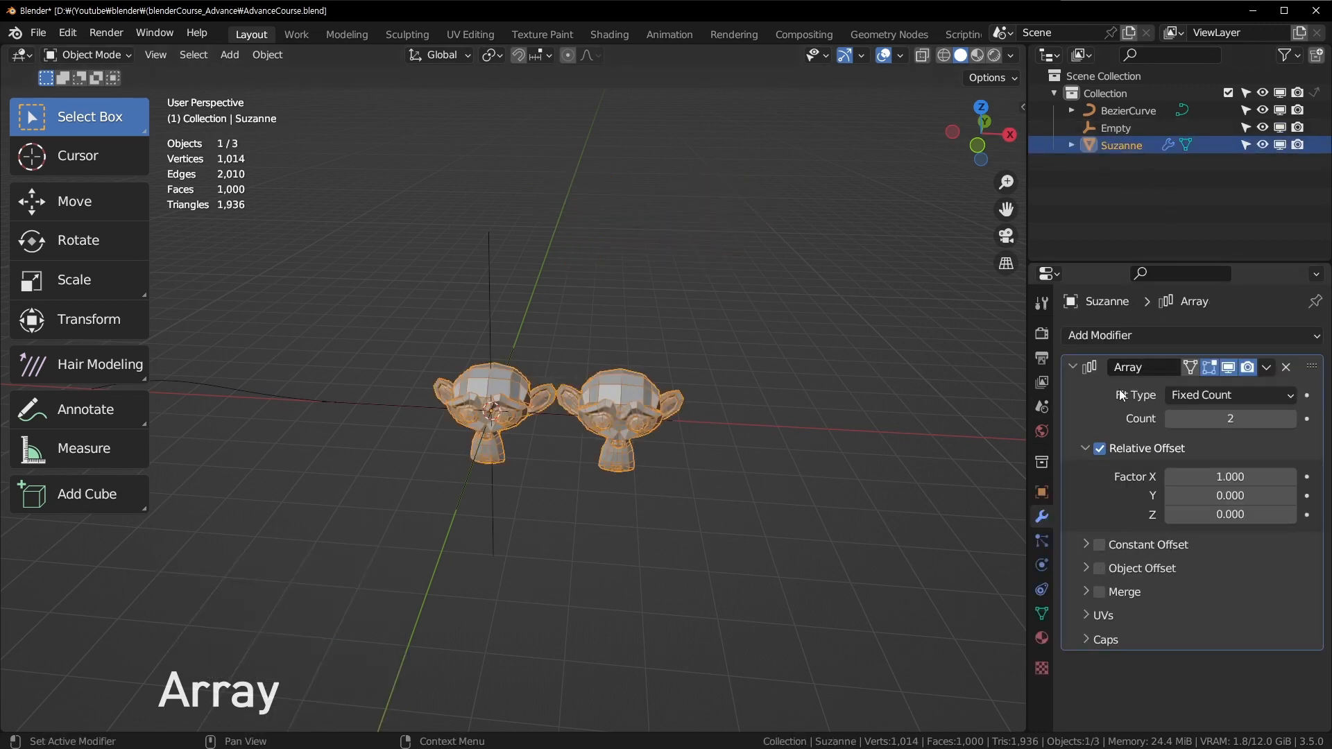
Remove the Array modifier from Suzanne and add a fresh Array modifier to it.
middle_drag(654, 481, 1330, 349)
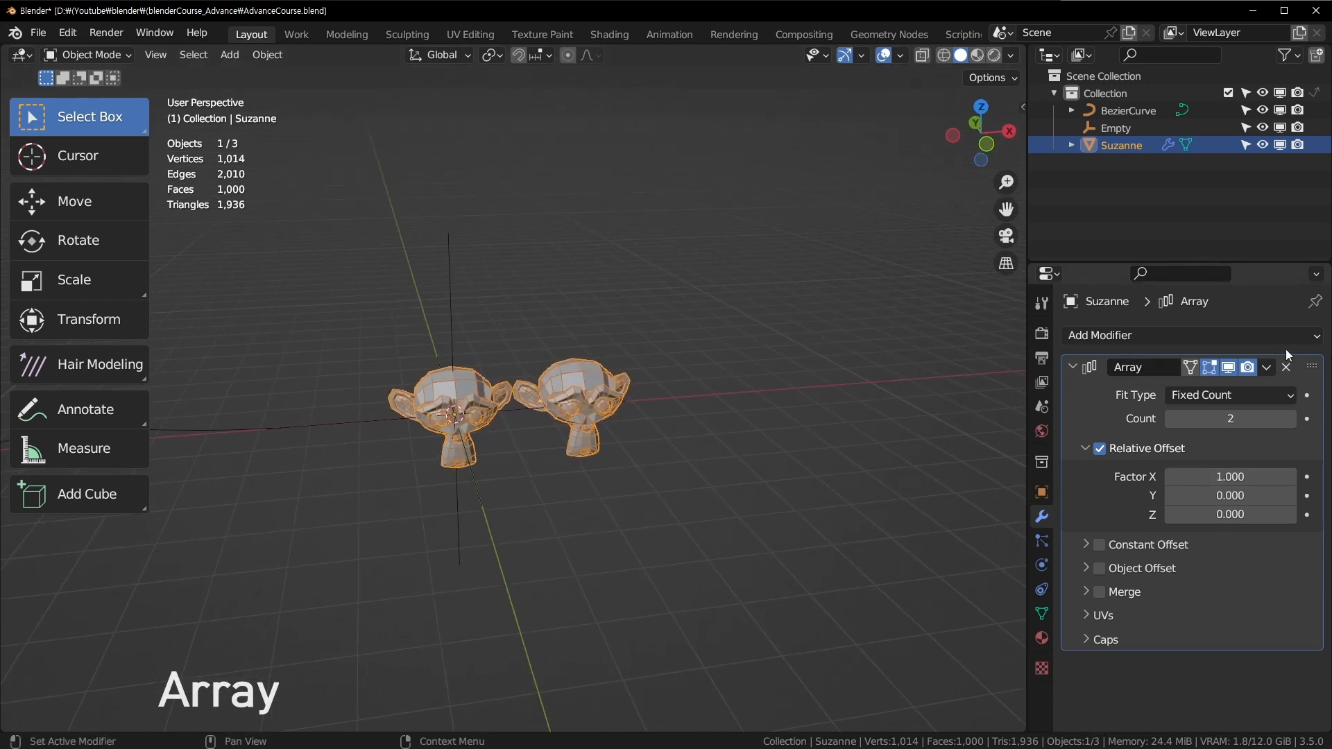
click(1286, 369)
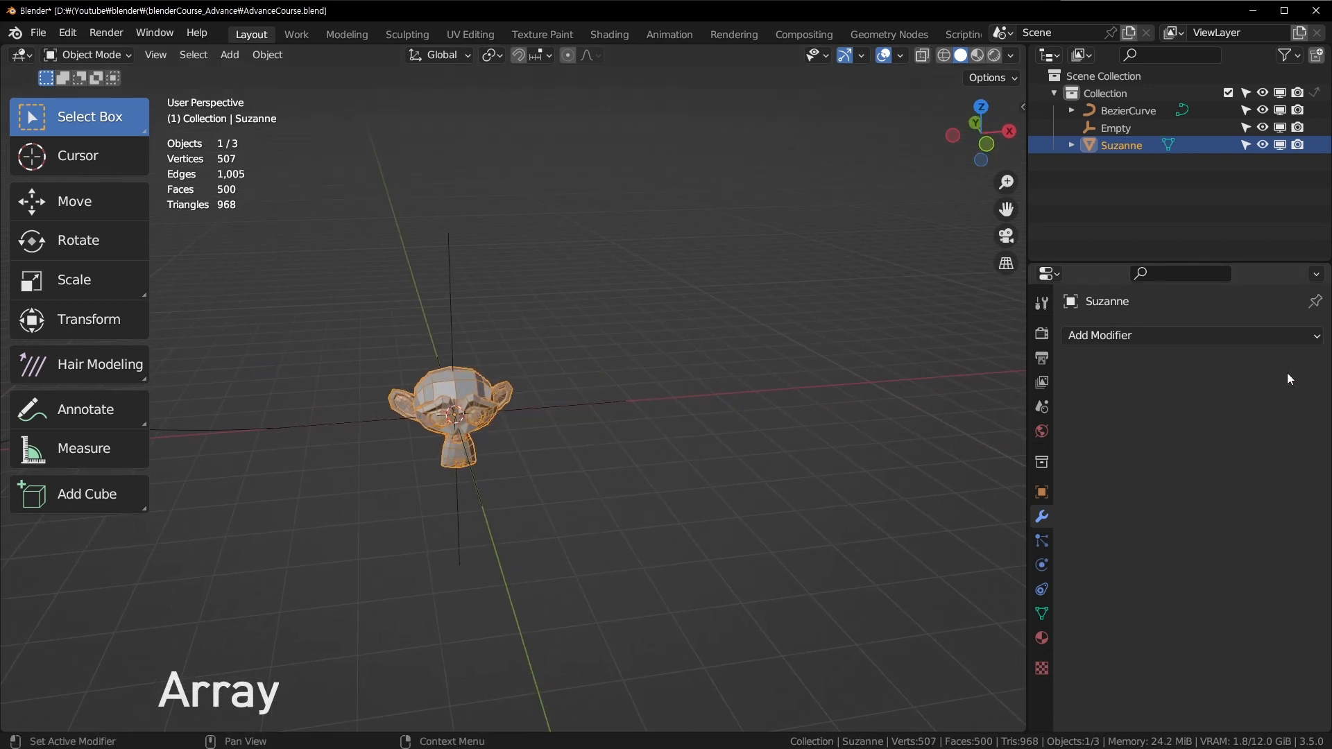
click(1225, 336)
click(921, 388)
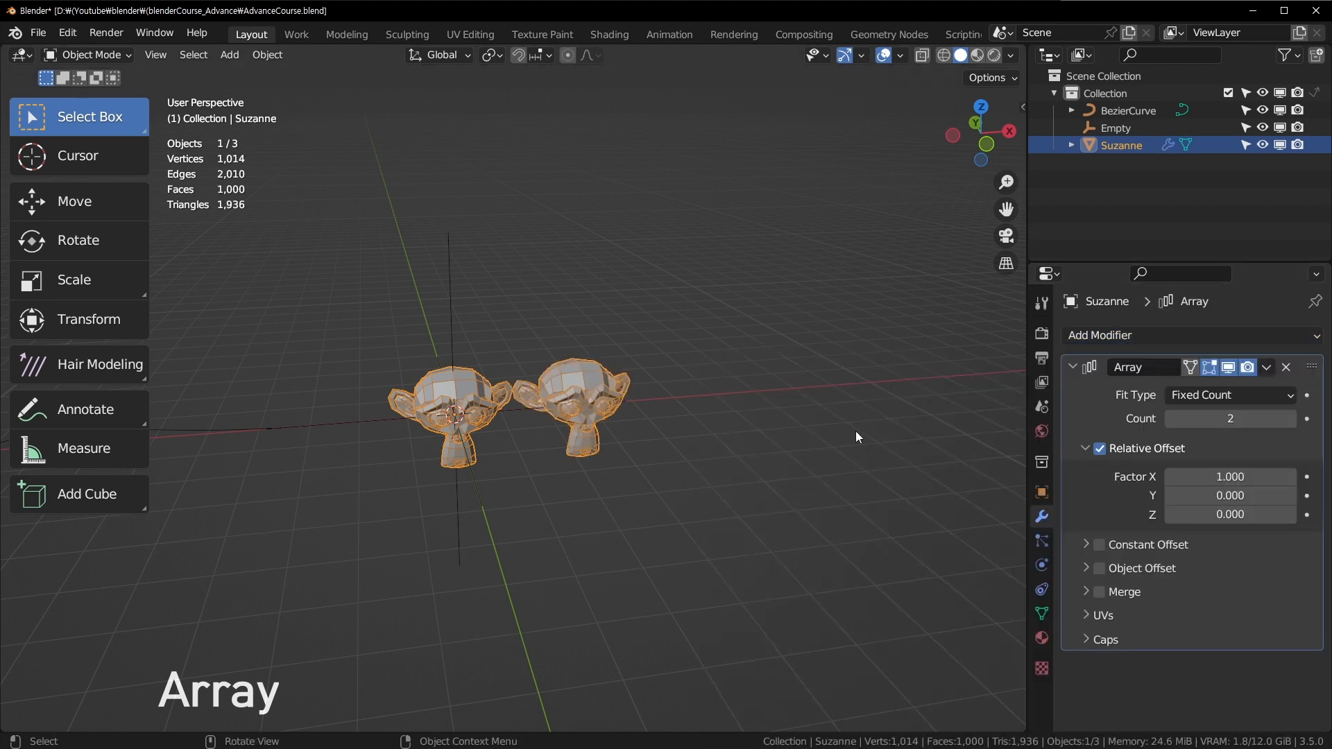
Raise the Array modifier's count to 10, keeping the fit type at Fixed Count.
shift+middle_drag(896, 380, 830, 389)
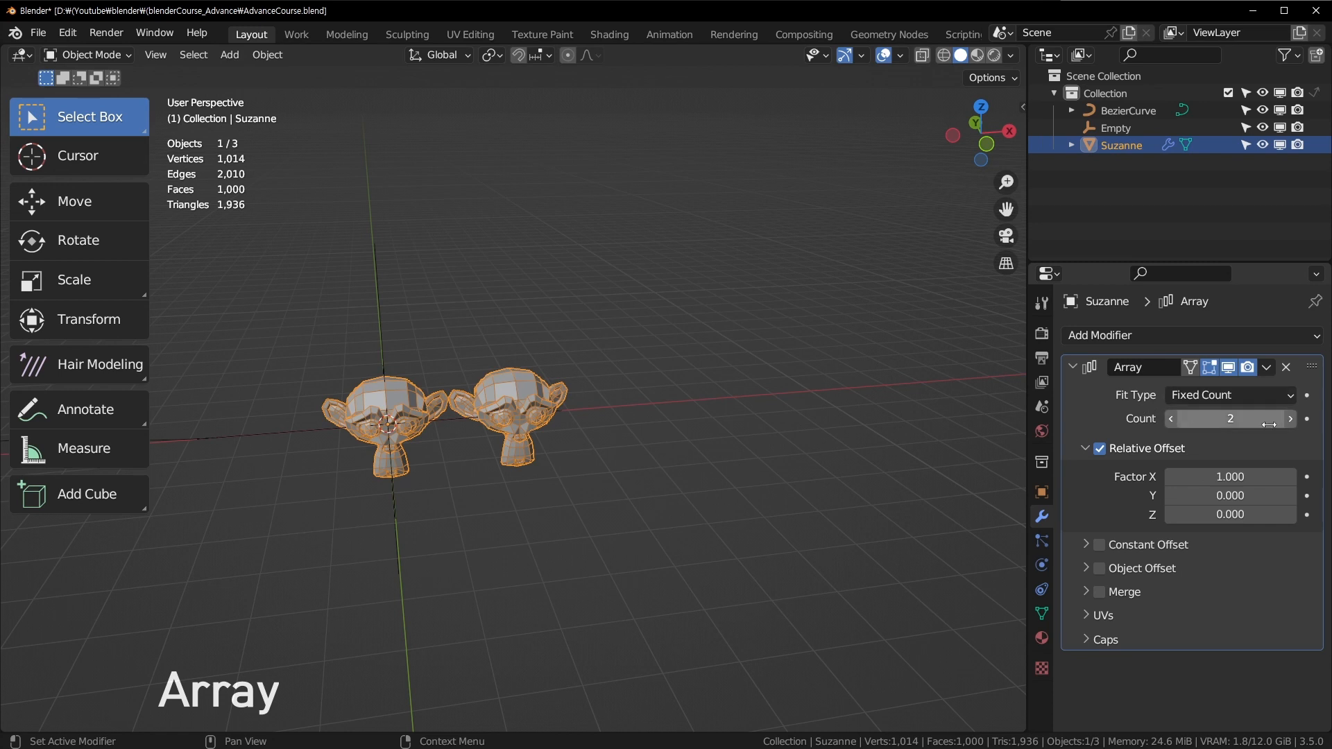
click(1293, 418)
click(1293, 418)
click(1292, 418)
click(1292, 418)
click(1293, 418)
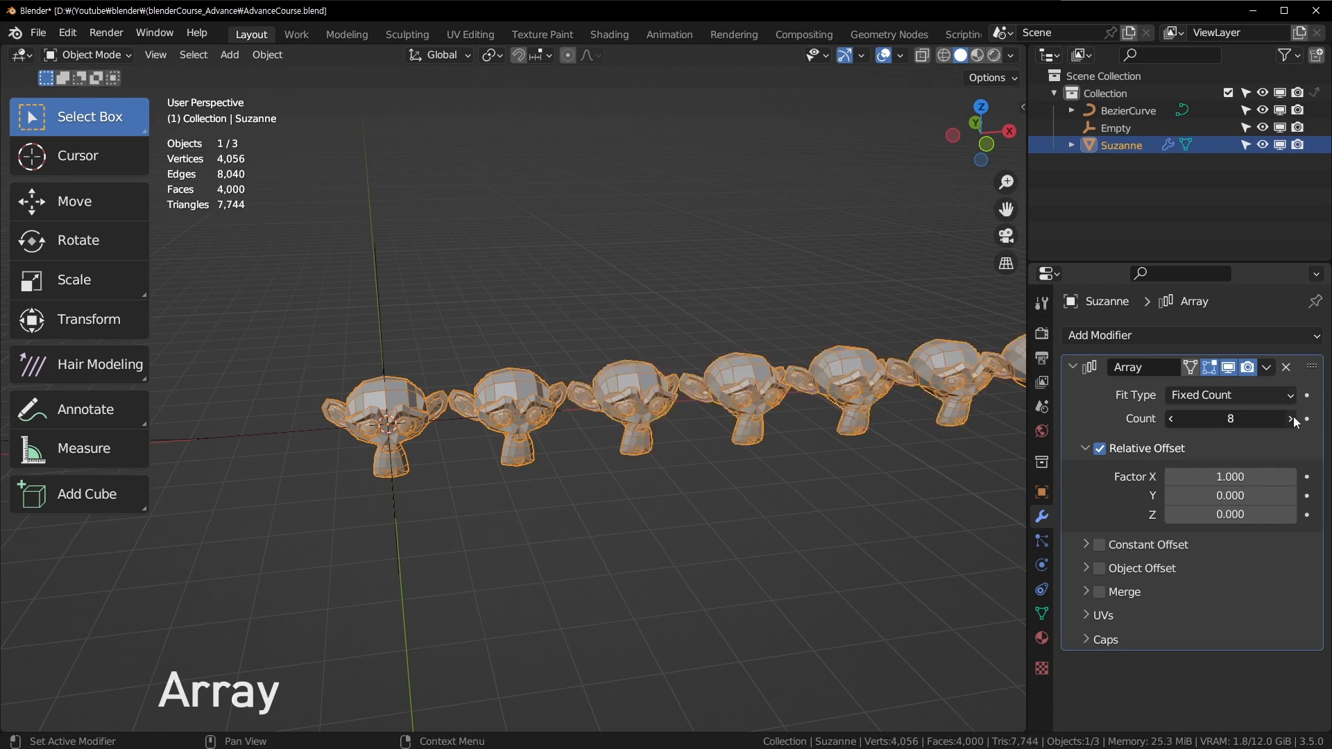
click(1292, 418)
click(1293, 418)
scroll(416, 492, down, 3)
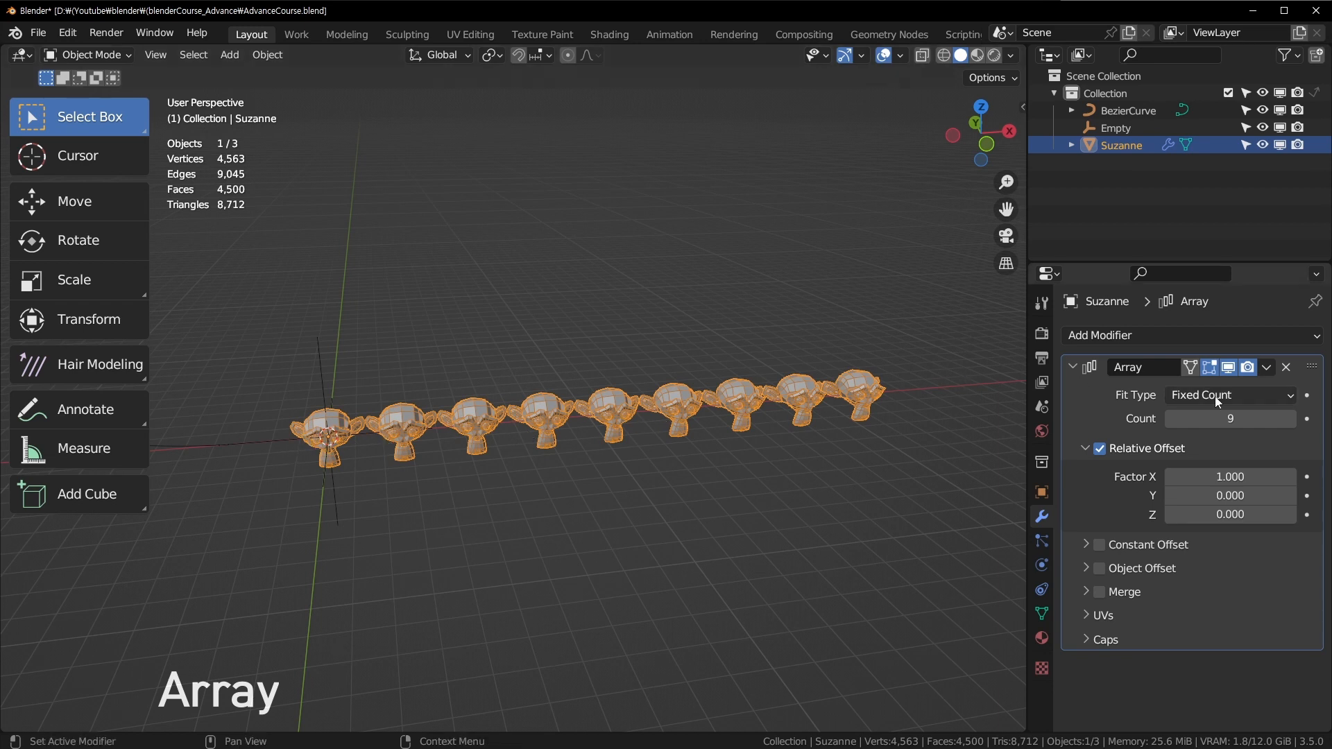
click(1197, 393)
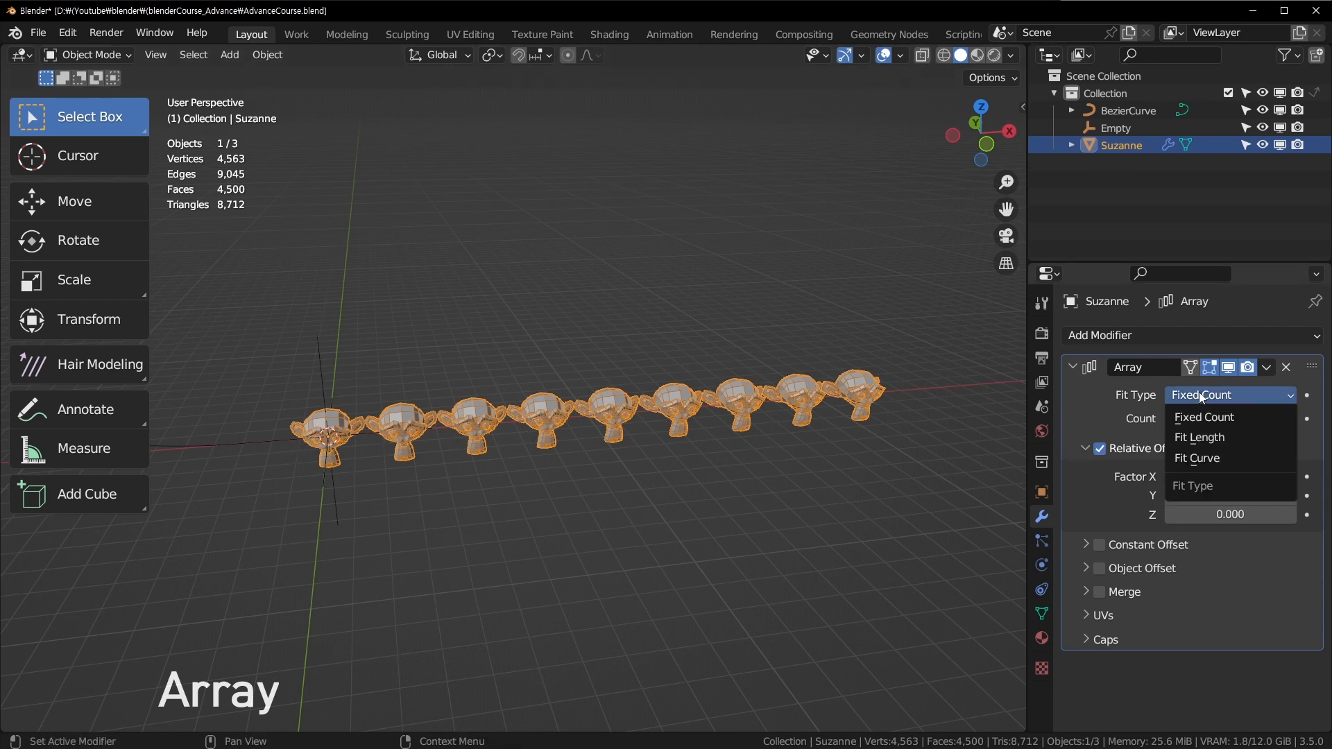
click(1199, 392)
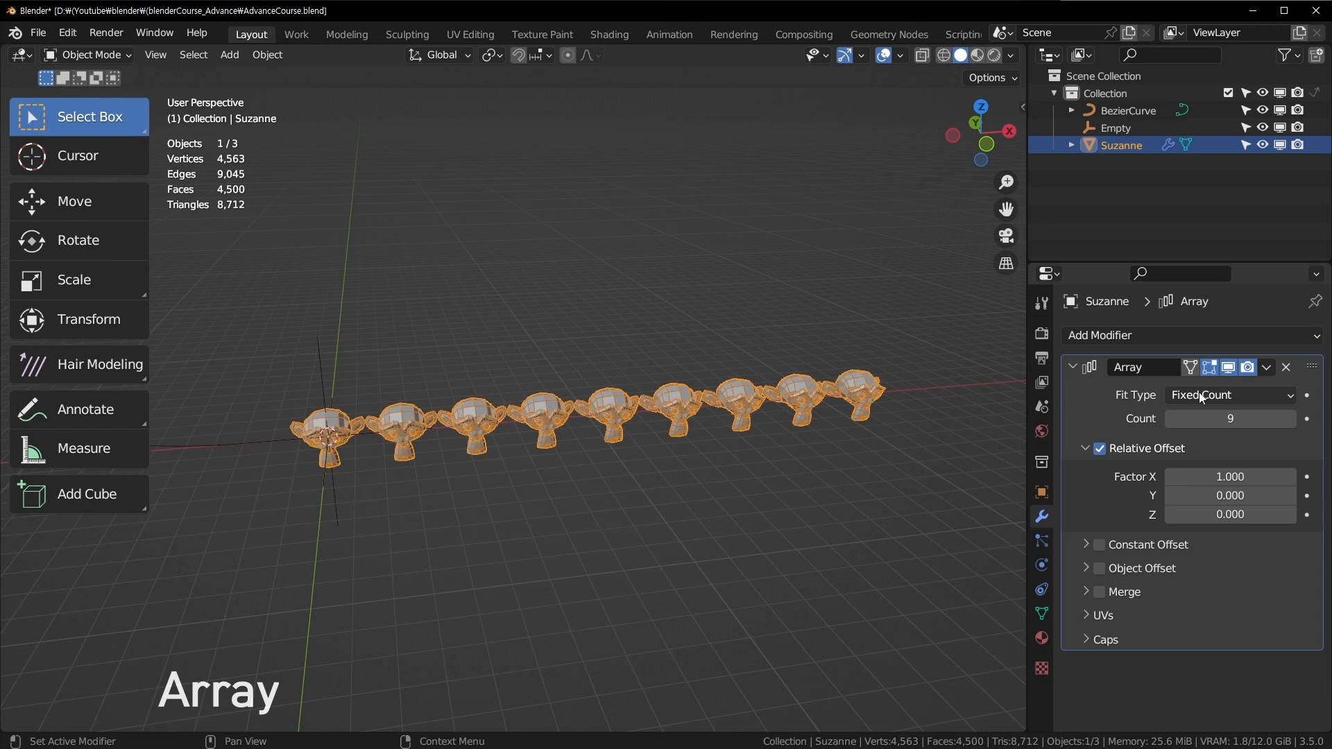
click(1289, 418)
Switch the array's fit type to Fit Length and increase the length enough for four monkey heads.
click(1276, 394)
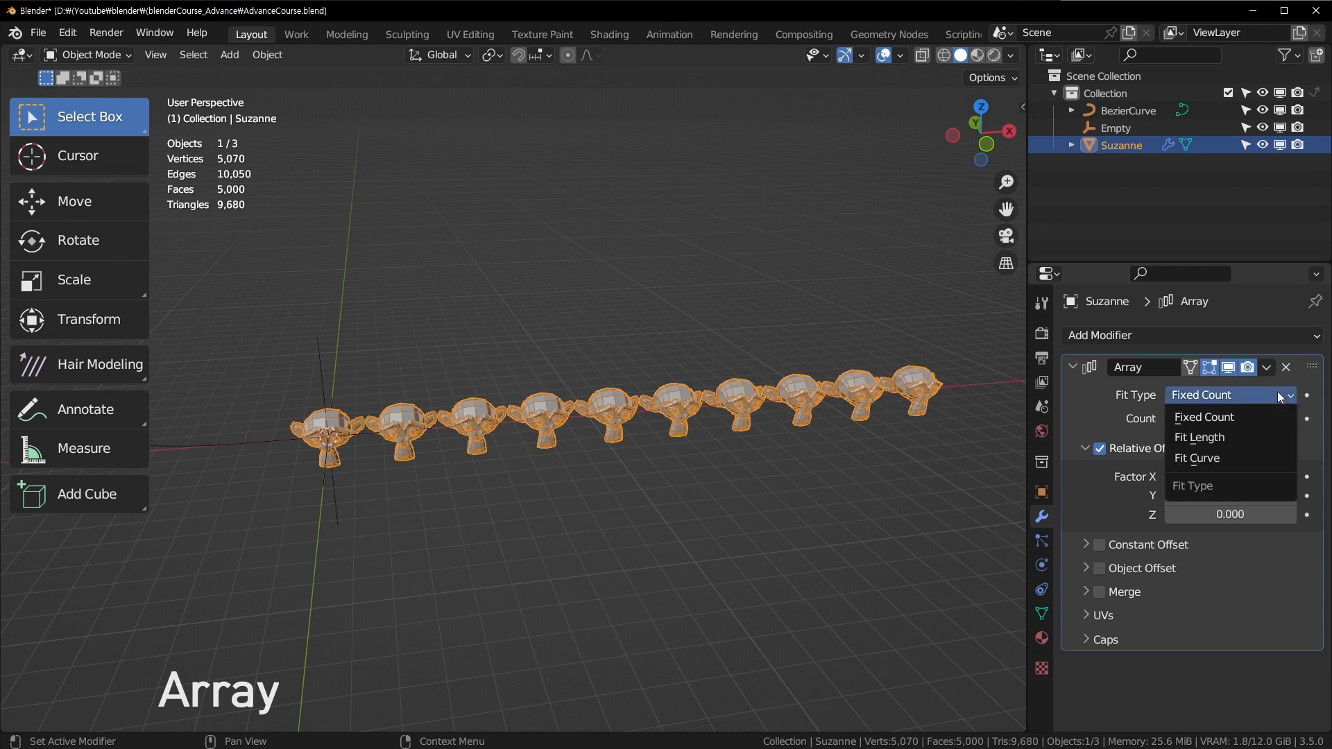
click(1231, 440)
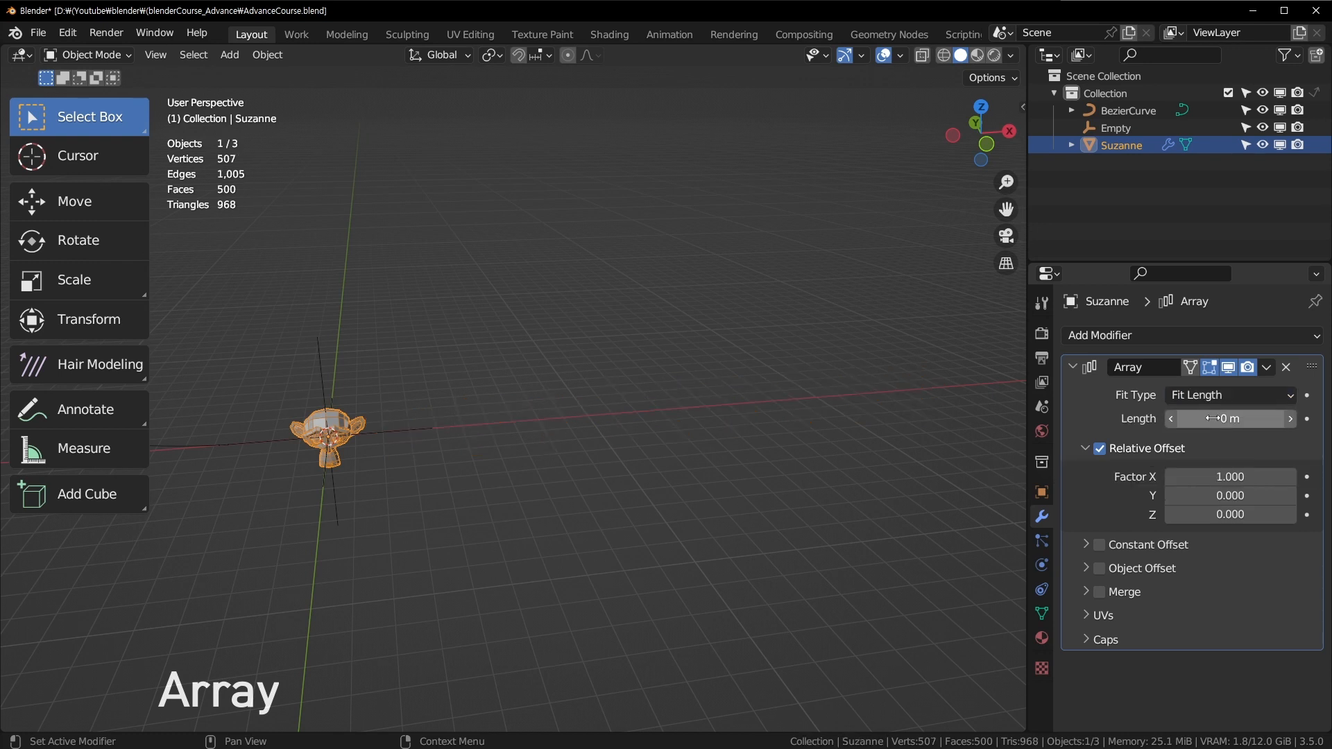
drag(1213, 418, 1242, 418)
Change the array's fit type to Fit Curve and pick BezierCurve in the viewport as its curve.
click(1269, 395)
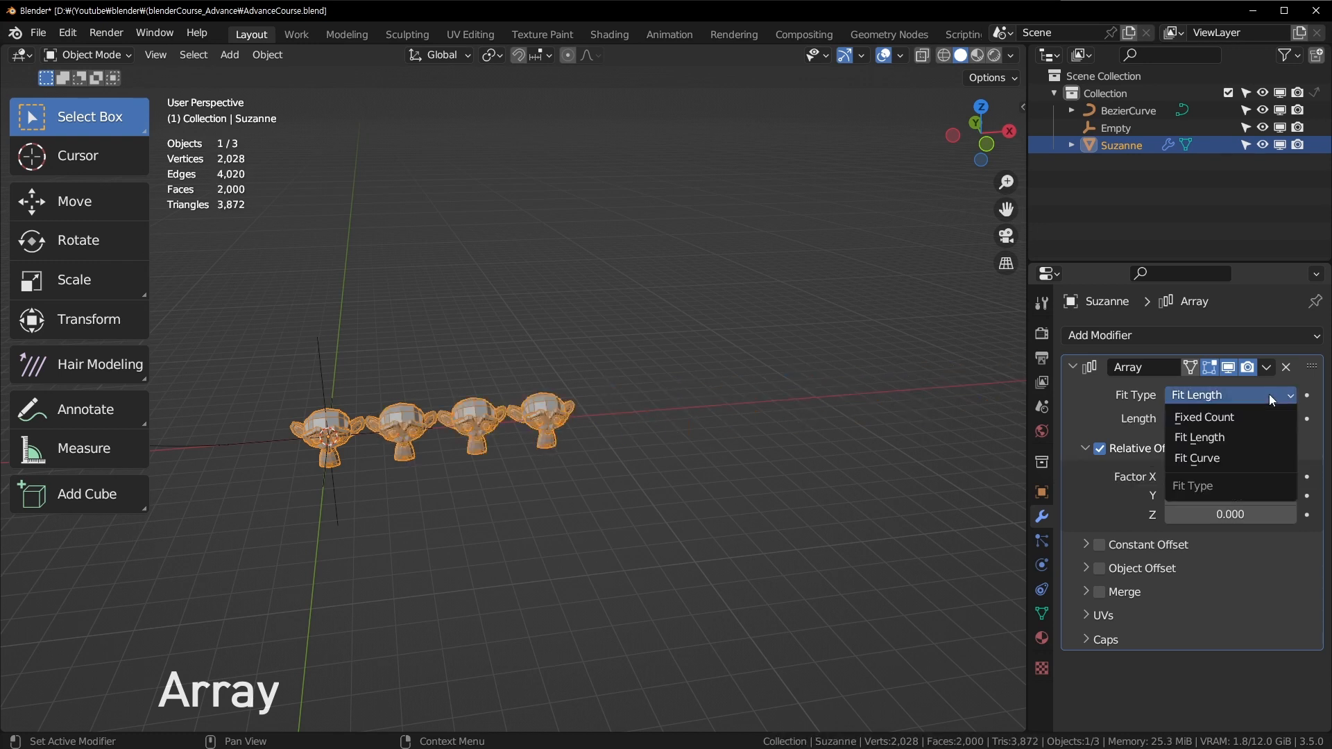
click(1215, 457)
middle_drag(596, 485, 826, 437)
click(1285, 420)
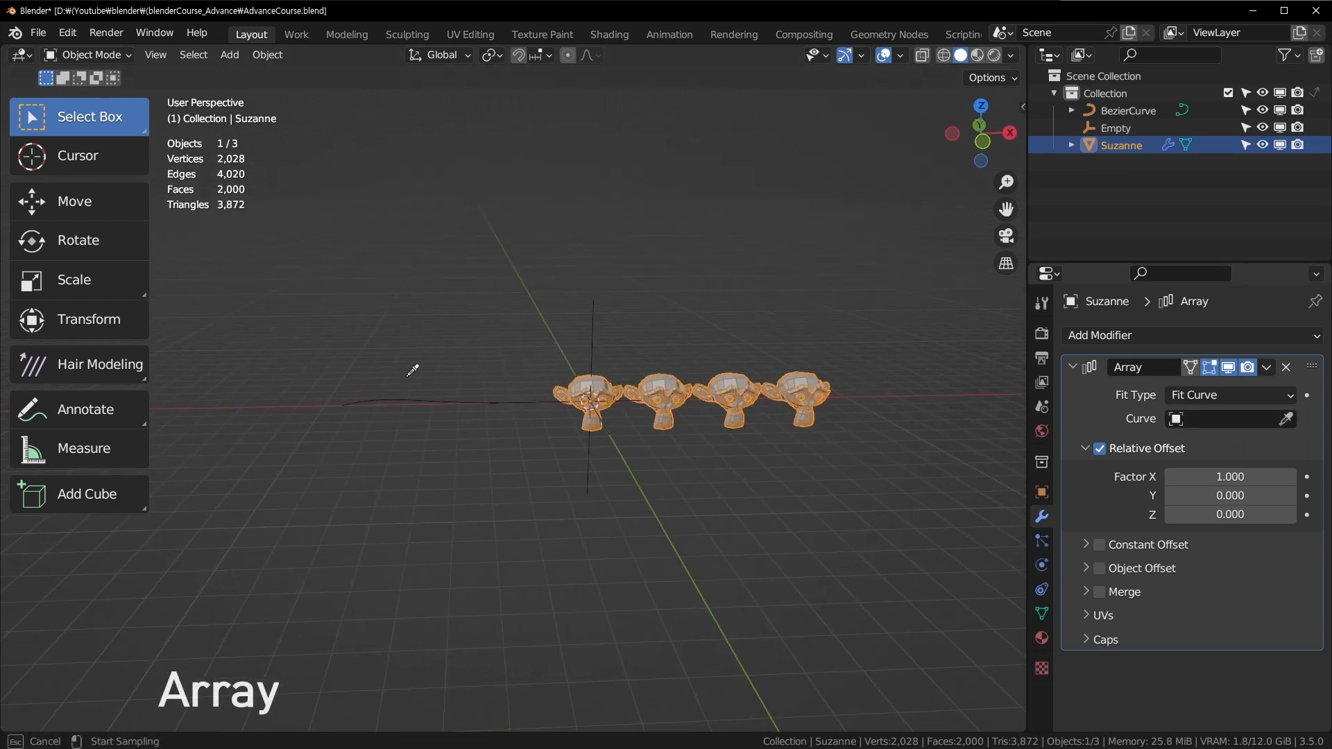
click(396, 389)
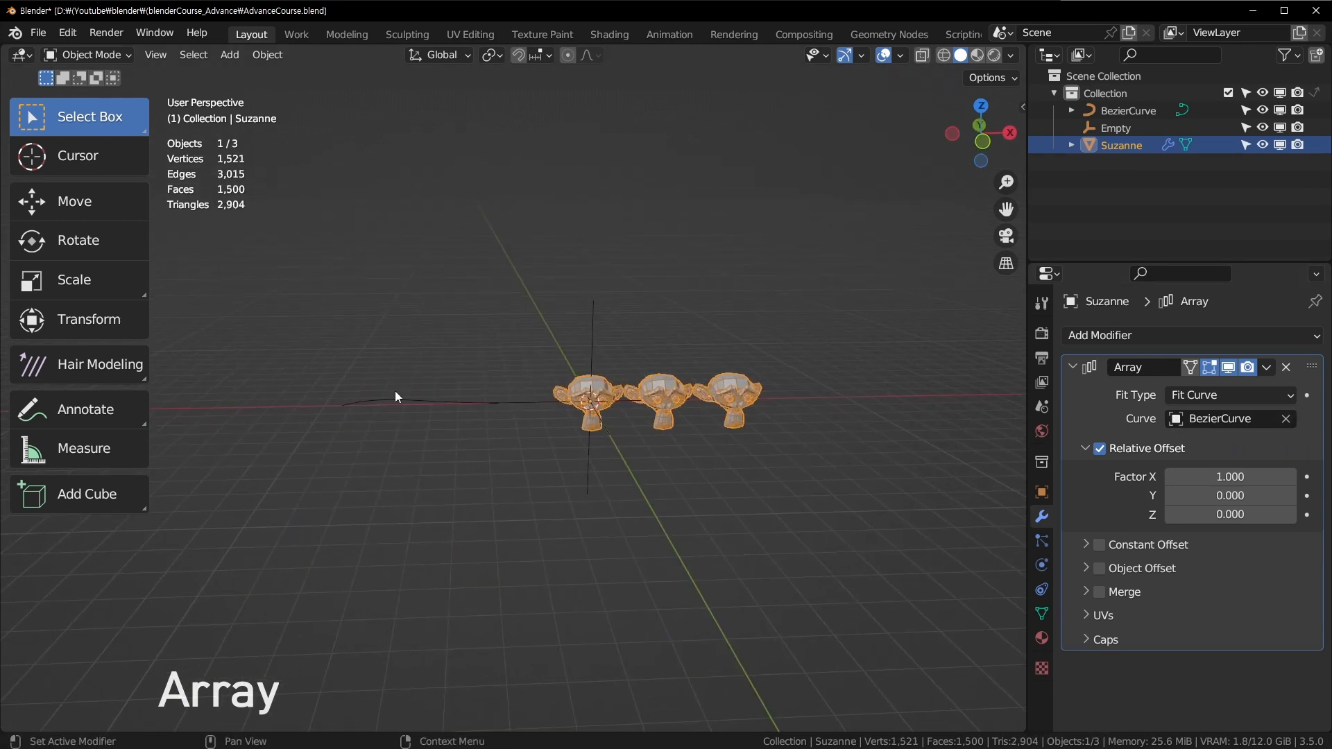
Try lengthening BezierCurve by moving its end control point in Edit Mode, undo the move and return to Object Mode.
click(430, 402)
key(Tab)
key(g)
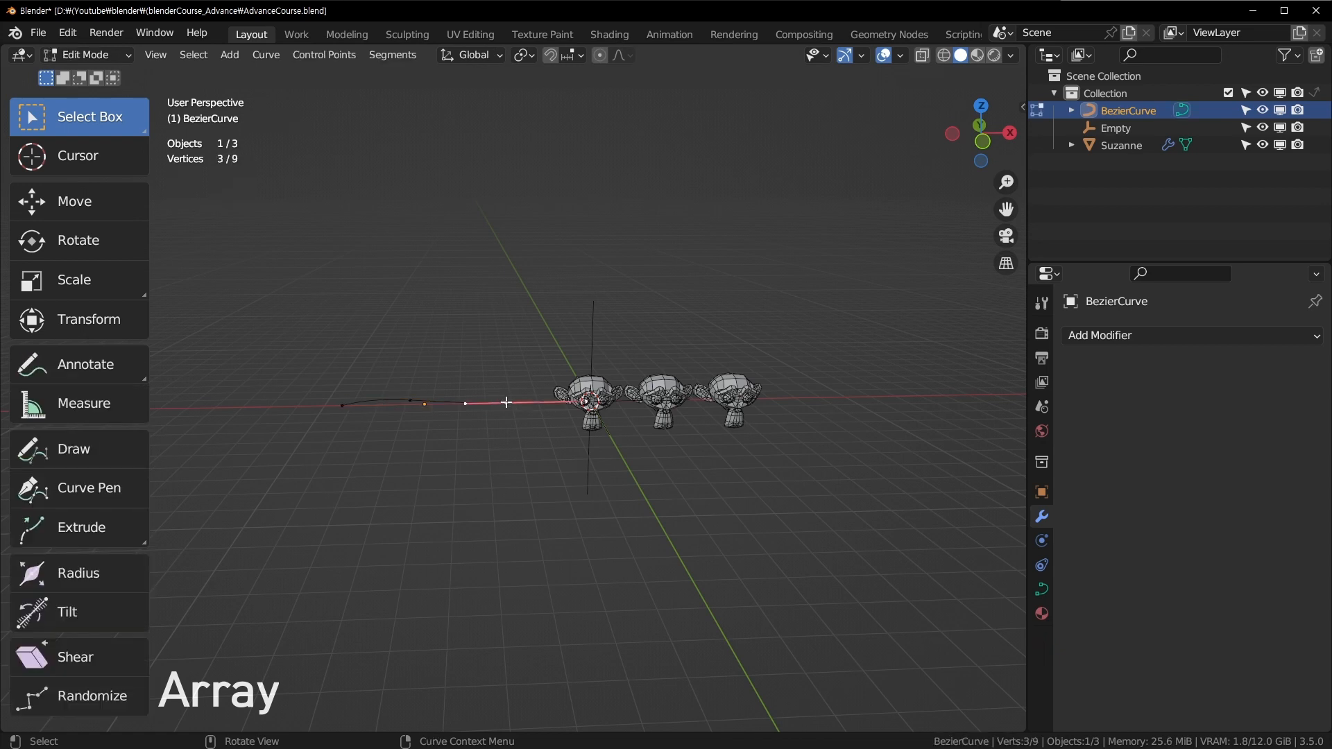
click(847, 292)
middle_drag(847, 293, 372, 325)
key(ctrl+z)
key(Tab)
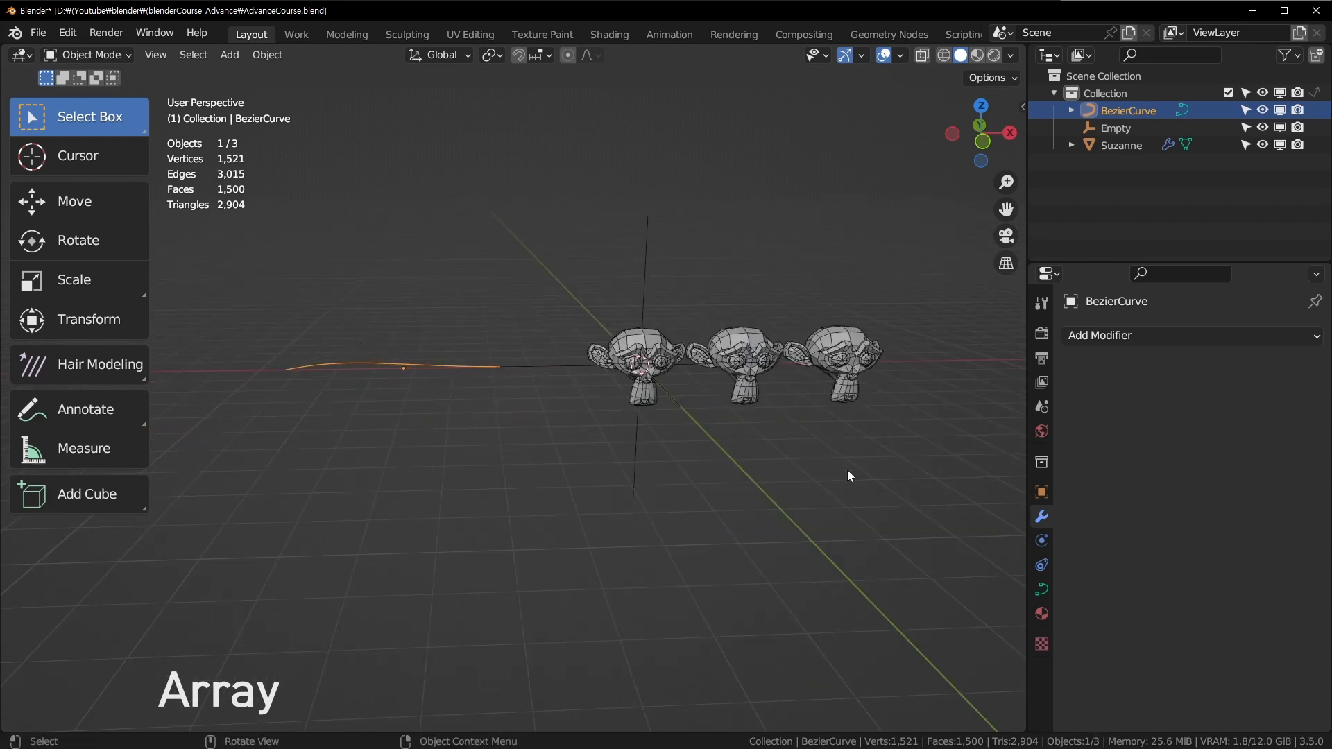
Reselect Suzanne, clear the array's curve reference and set the fit type back to Fixed Count.
click(710, 381)
middle_drag(710, 381, 662, 396)
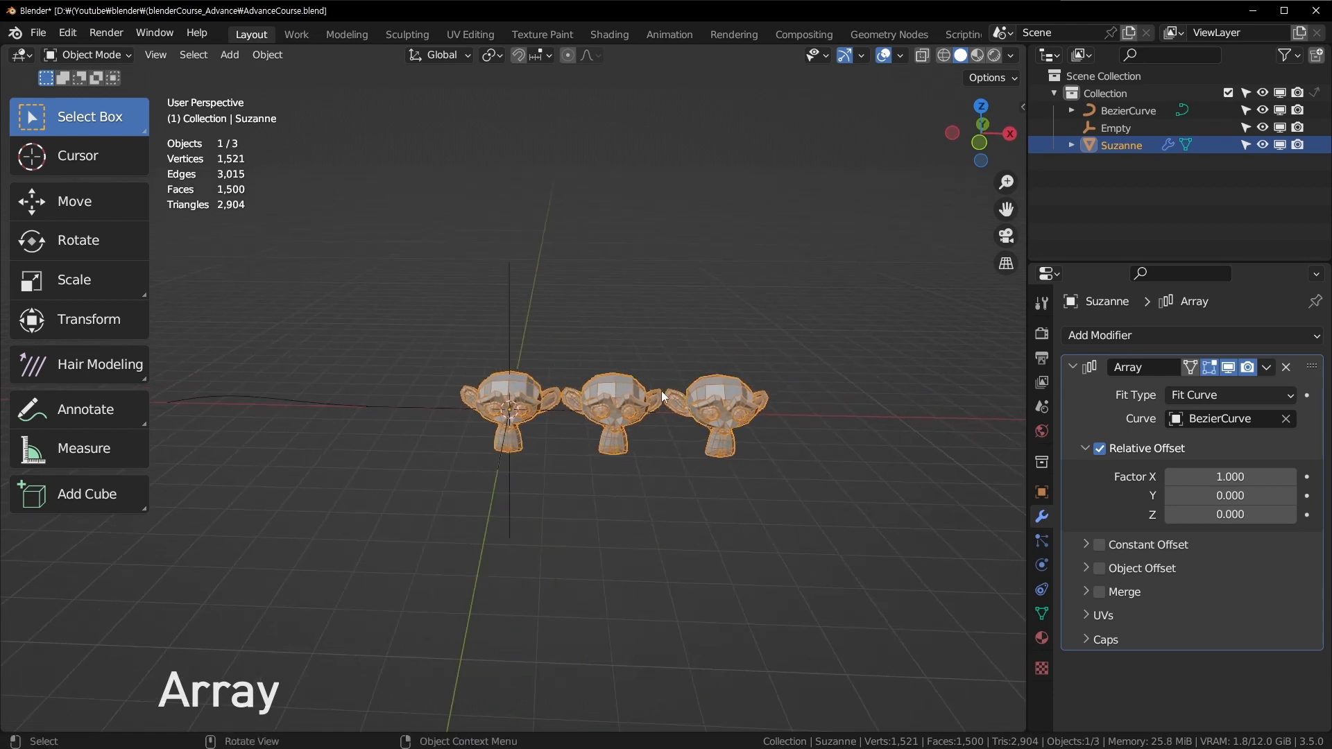
scroll(662, 397, up, 1)
click(1285, 418)
click(1239, 395)
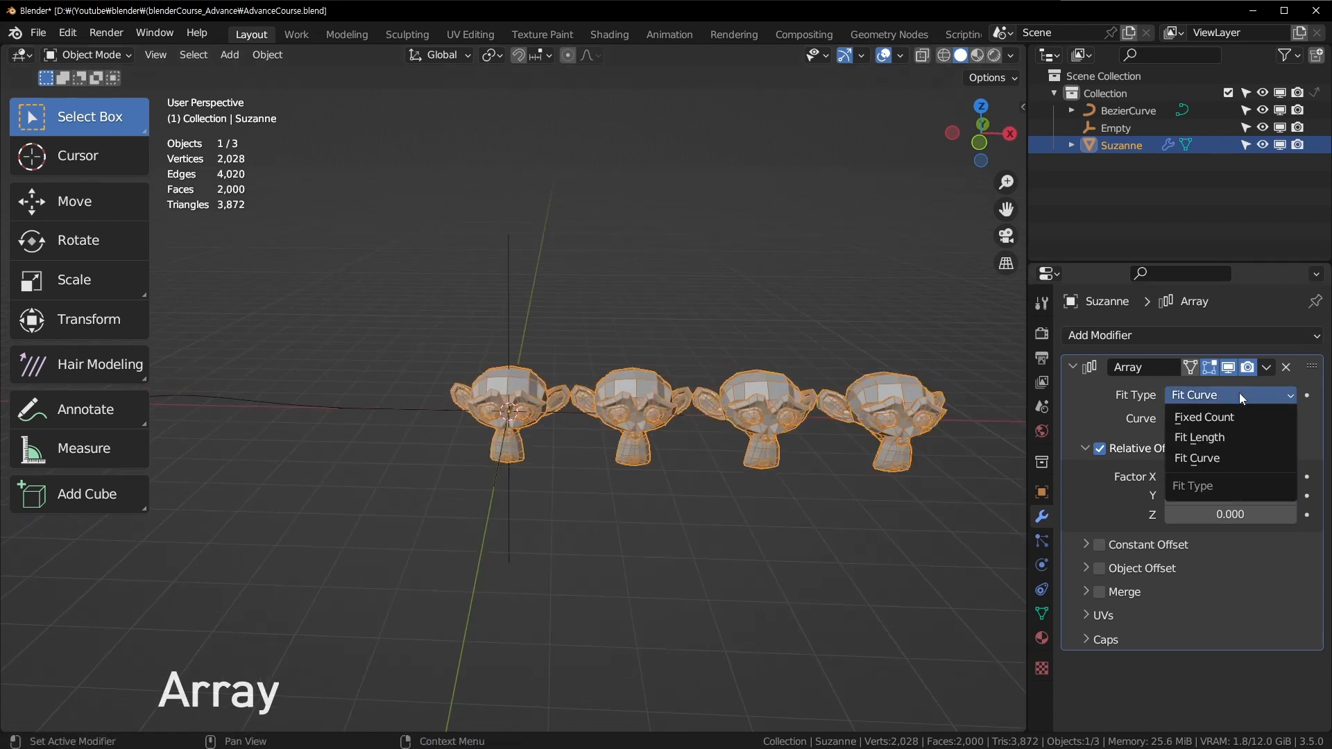
click(1204, 417)
middle_drag(797, 378, 545, 394)
scroll(450, 389, down, 3)
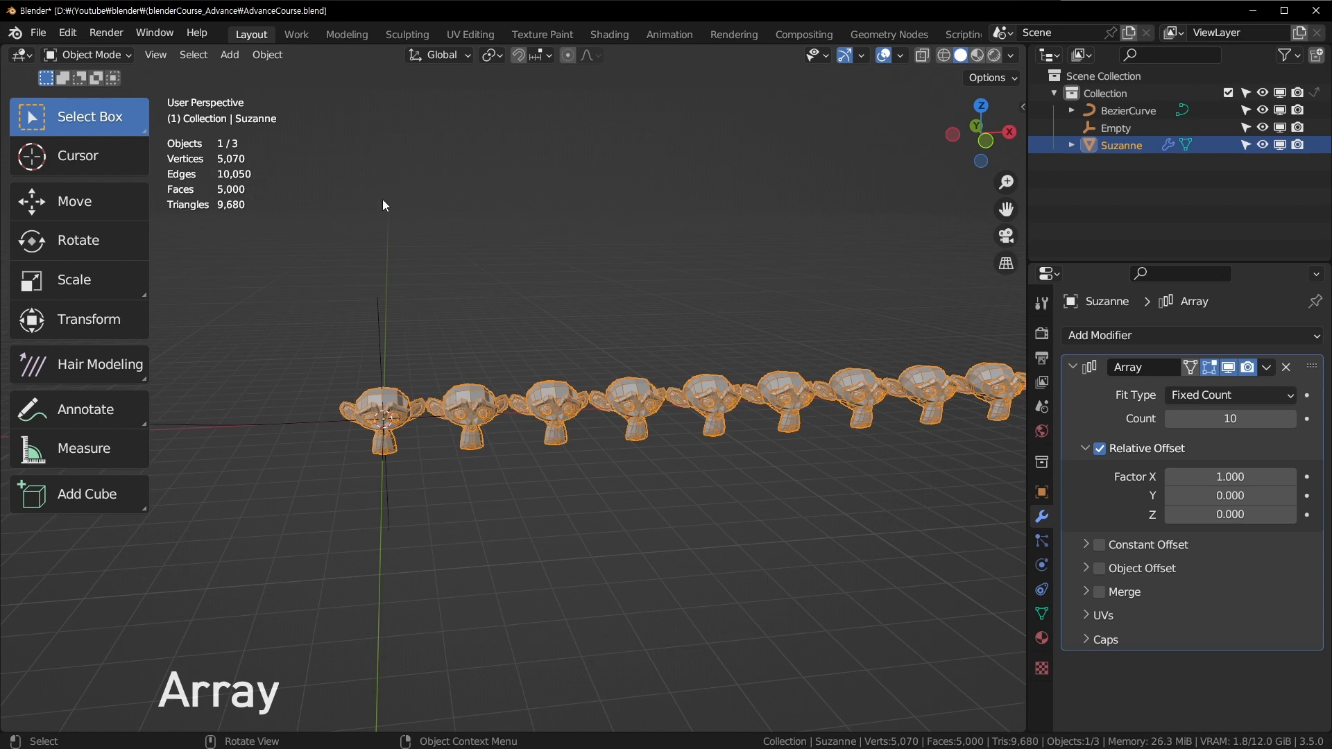
Hide the 3D viewport's tool shelf to give the row of monkey heads more room.
middle_drag(935, 220, 369, 496)
middle_drag(638, 345, 434, 390)
middle_drag(802, 387, 576, 428)
key(t)
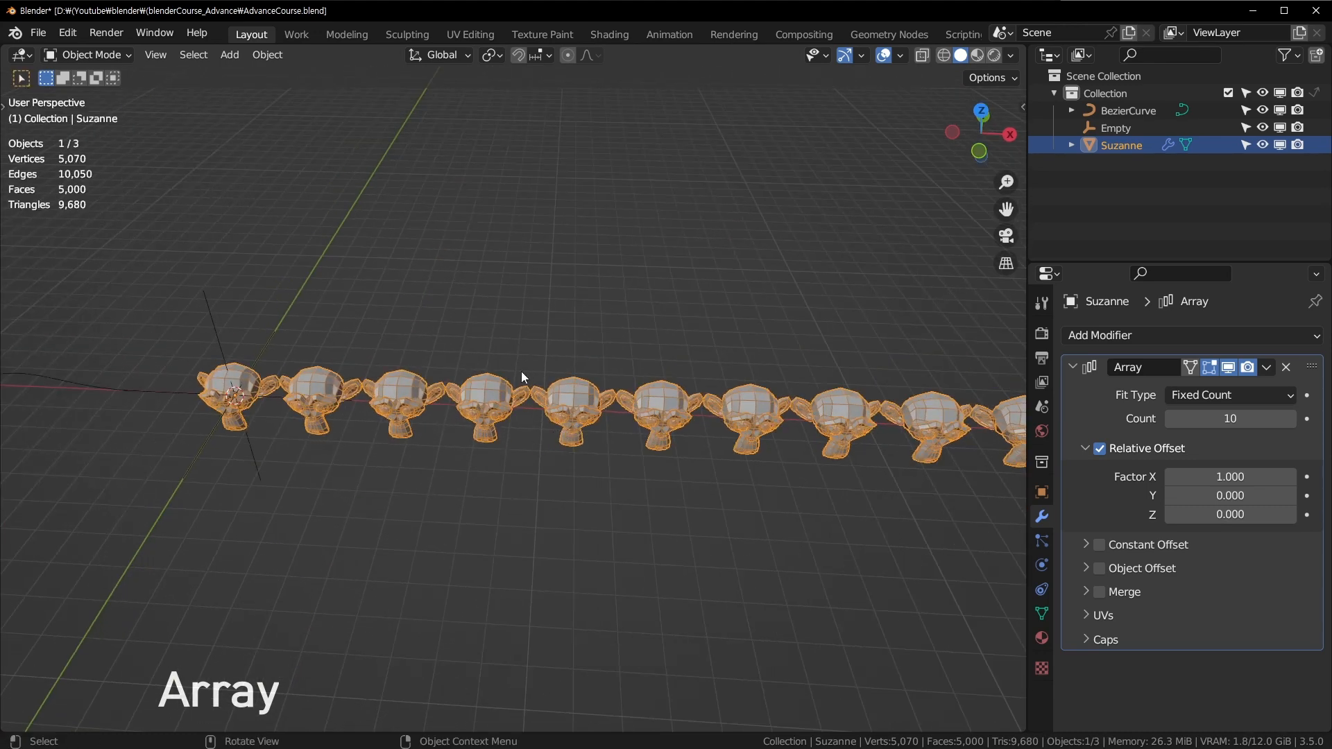
middle_drag(522, 371, 798, 361)
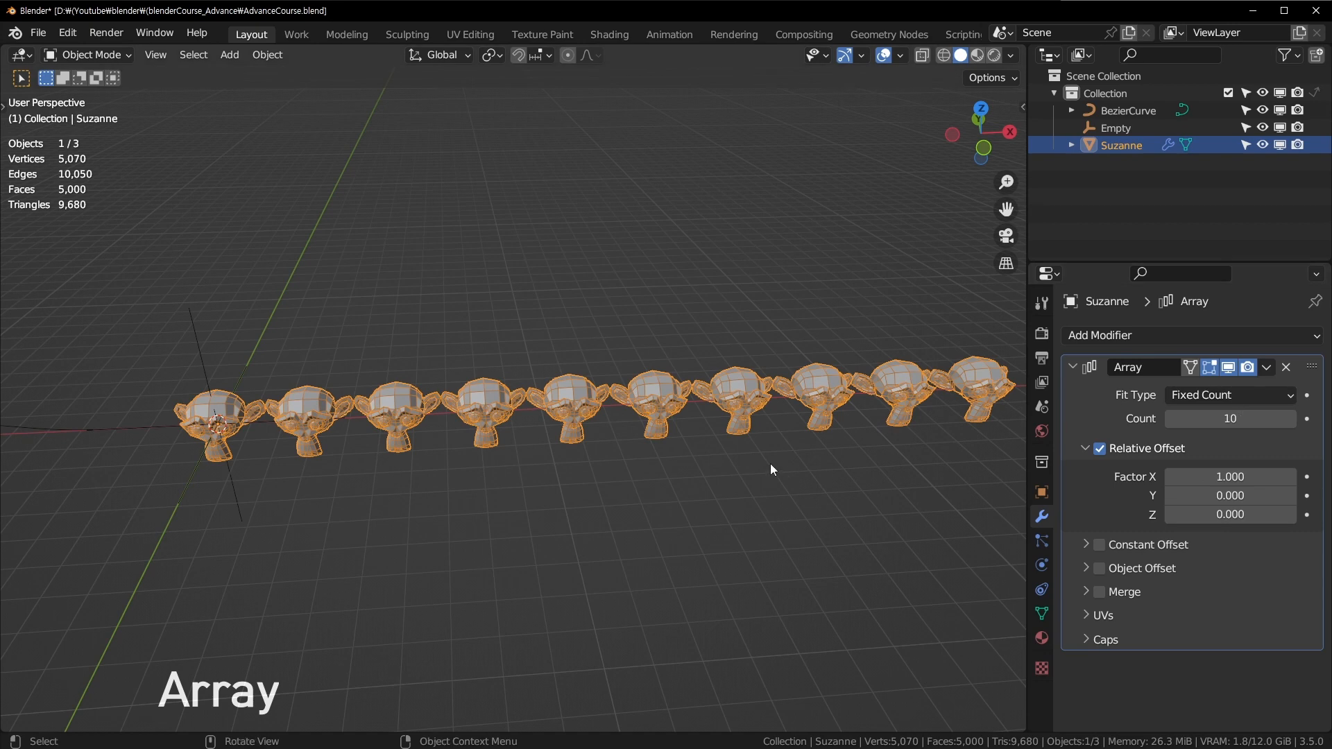
Reduce the Array modifier's count on Suzanne to 6.
middle_drag(770, 465, 751, 435)
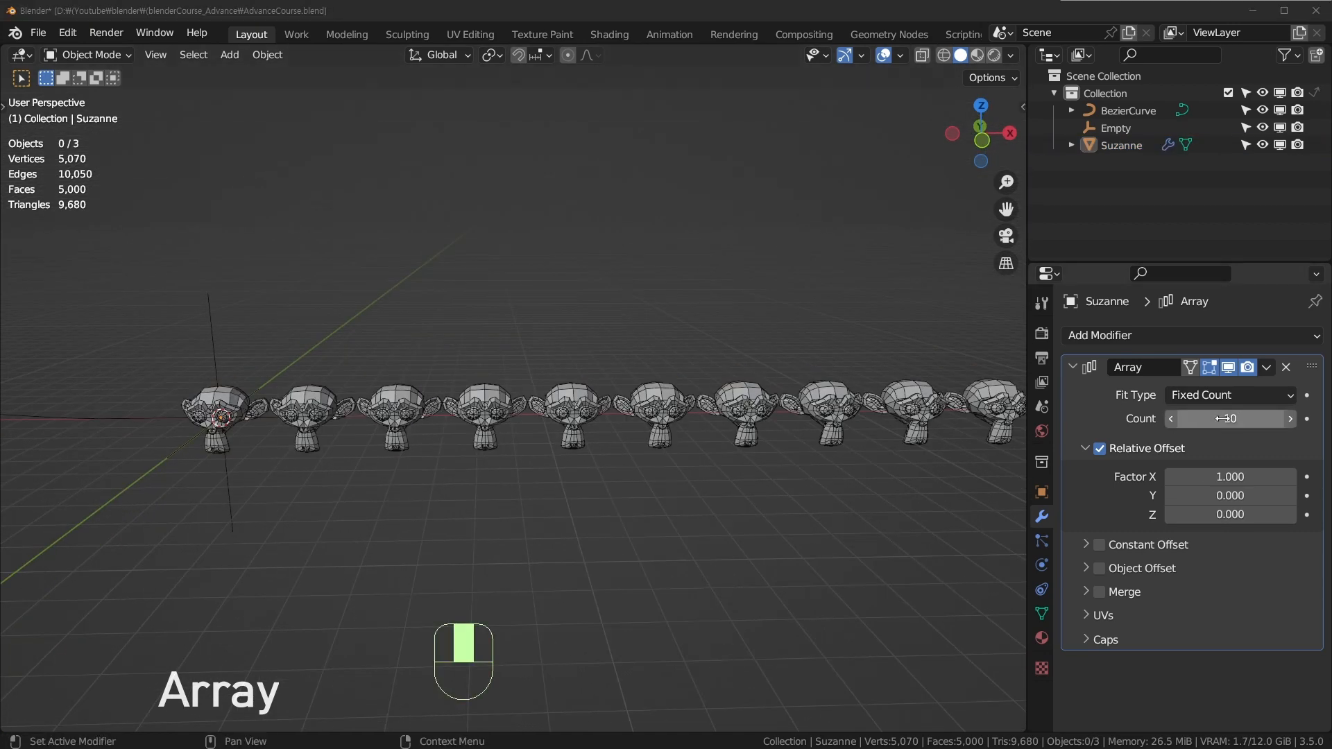
drag(1224, 418, 1189, 451)
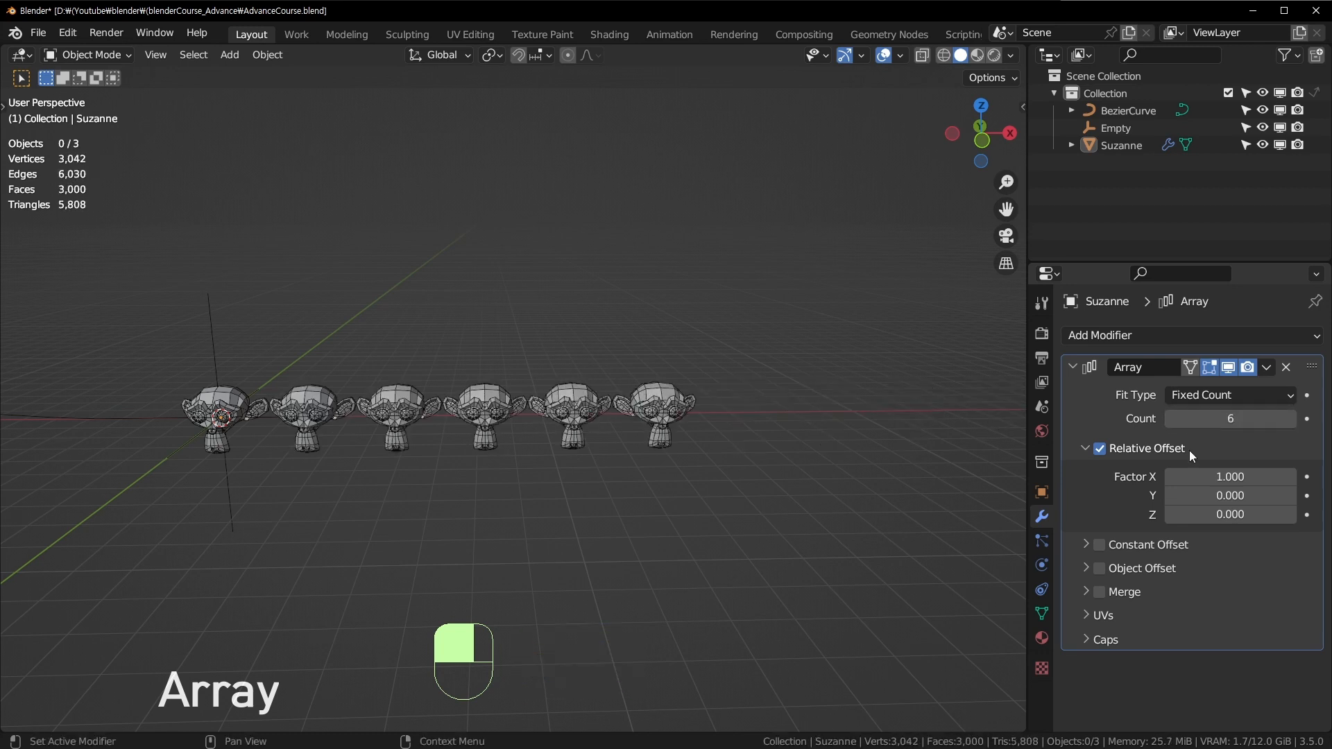
middle_drag(973, 442, 976, 455)
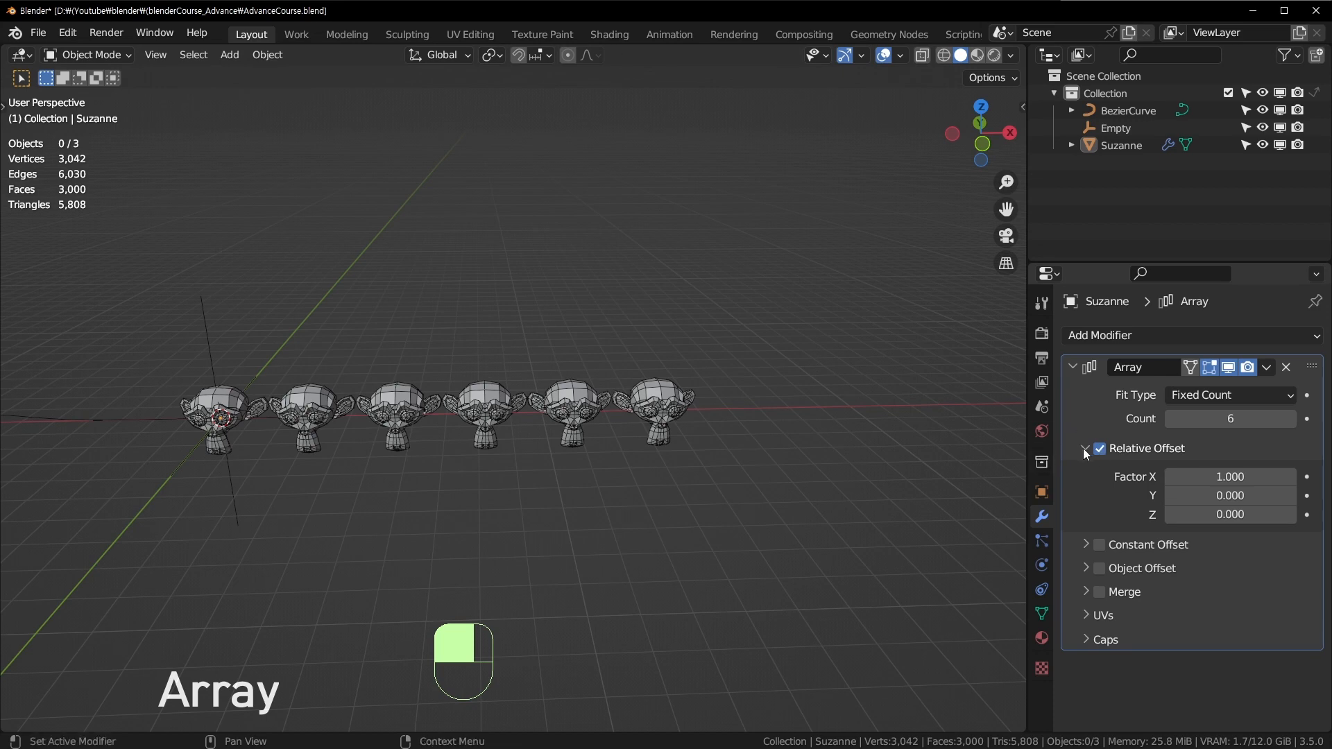
Select Suzanne and raise the array's Relative Offset Factor X to about 2.01.
shift+middle_drag(264, 392, 344, 348)
scroll(385, 338, up, 6)
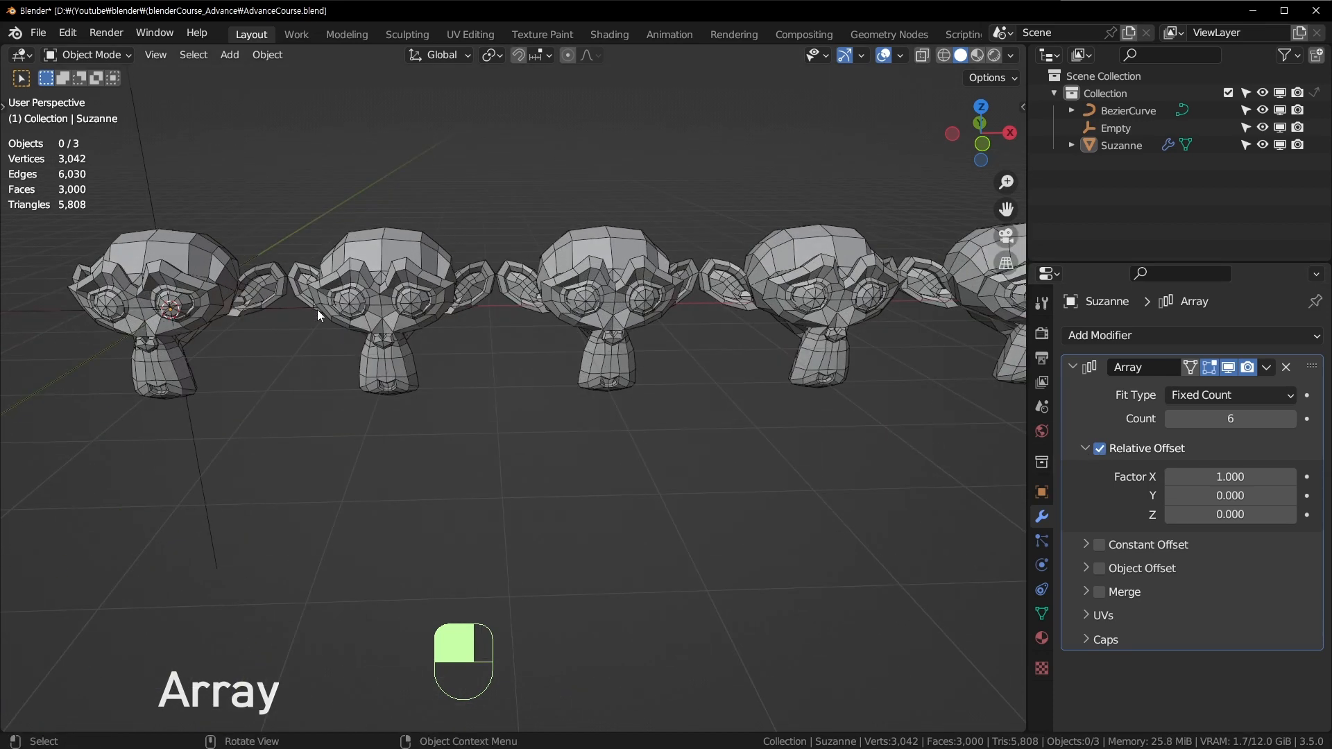
click(388, 308)
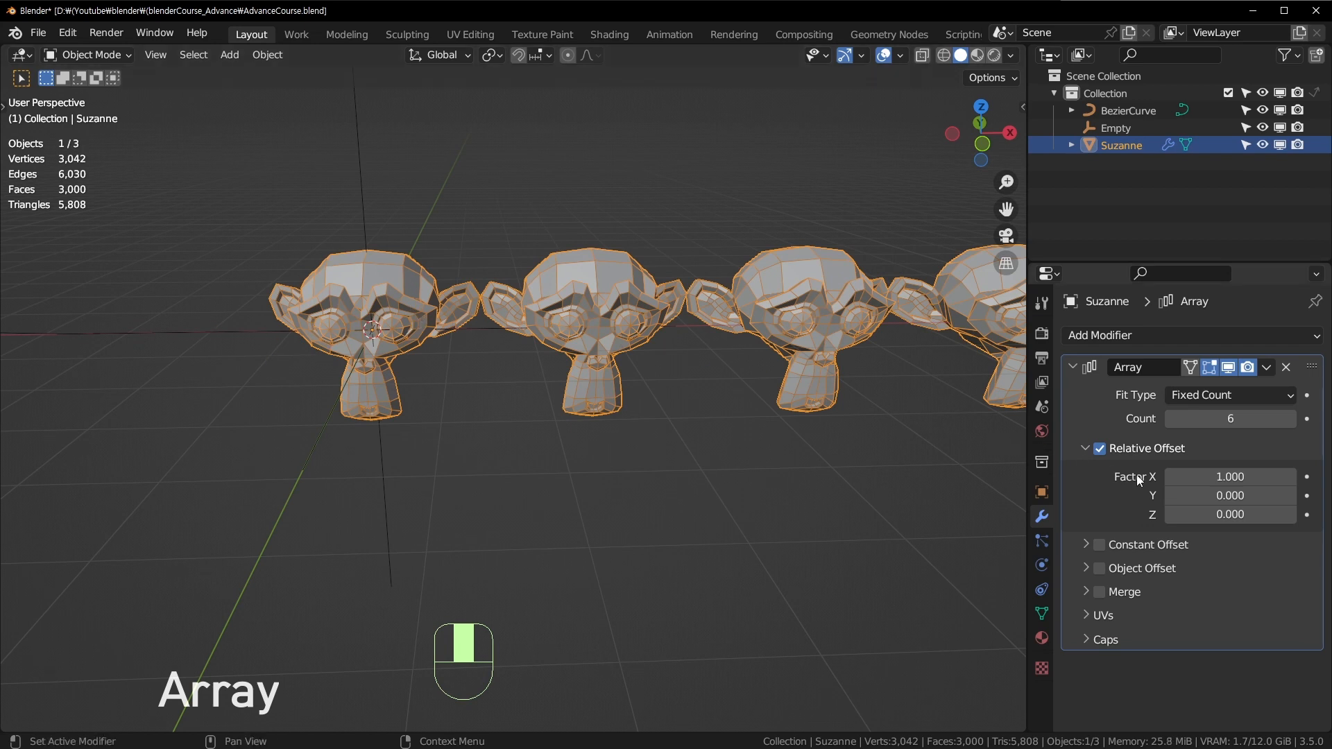
shift+drag(1214, 477, 1318, 477)
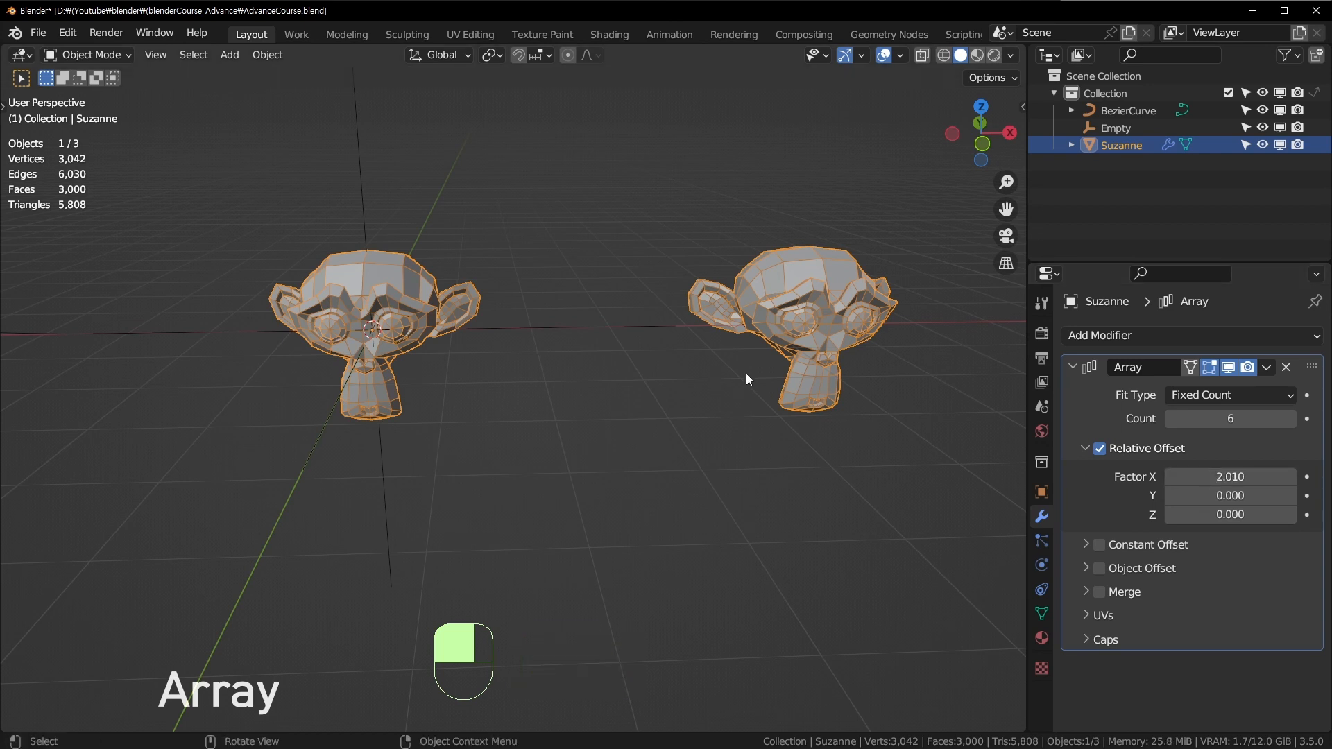
Disable the array's Relative Offset and enable Constant Offset in its place.
click(1101, 450)
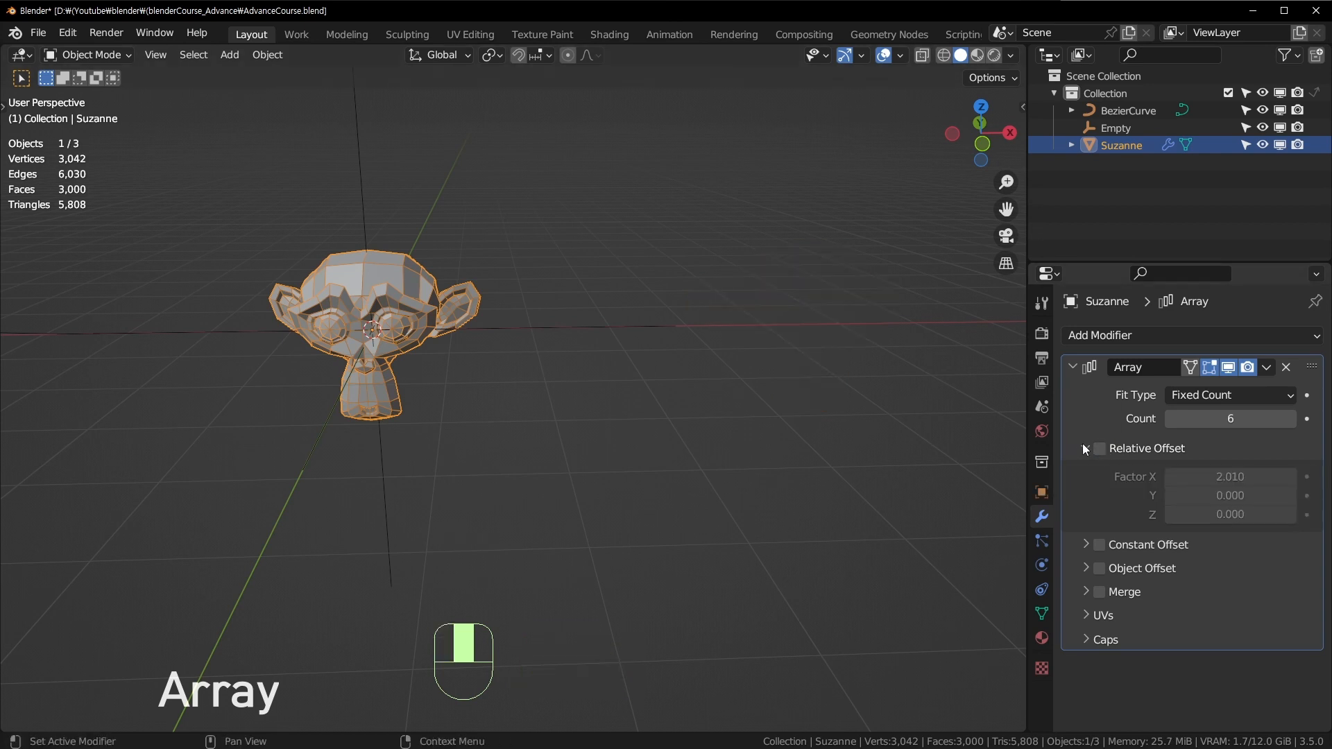
click(1081, 444)
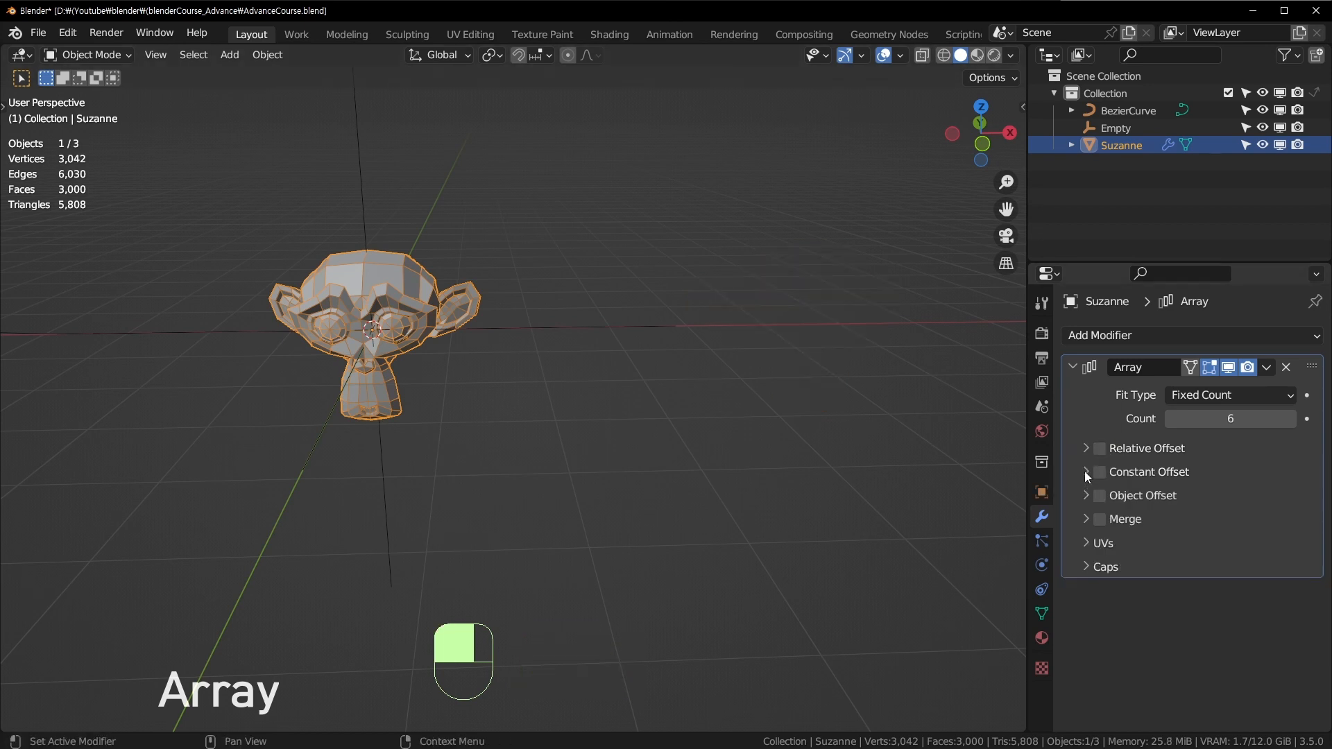
click(1085, 472)
click(1099, 472)
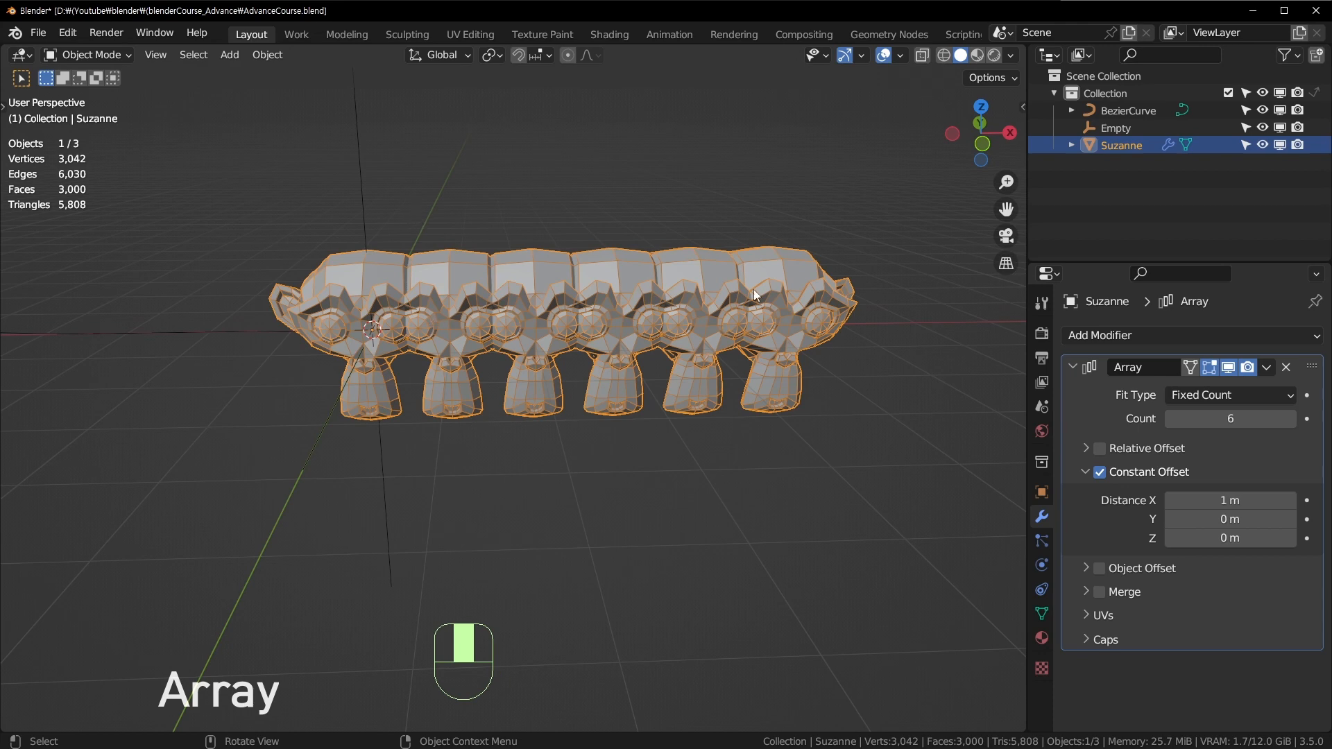
Increase the Constant Offset's Distance X to about 1.975 m, and set it to exactly 3 m.
drag(1229, 500, 1292, 500)
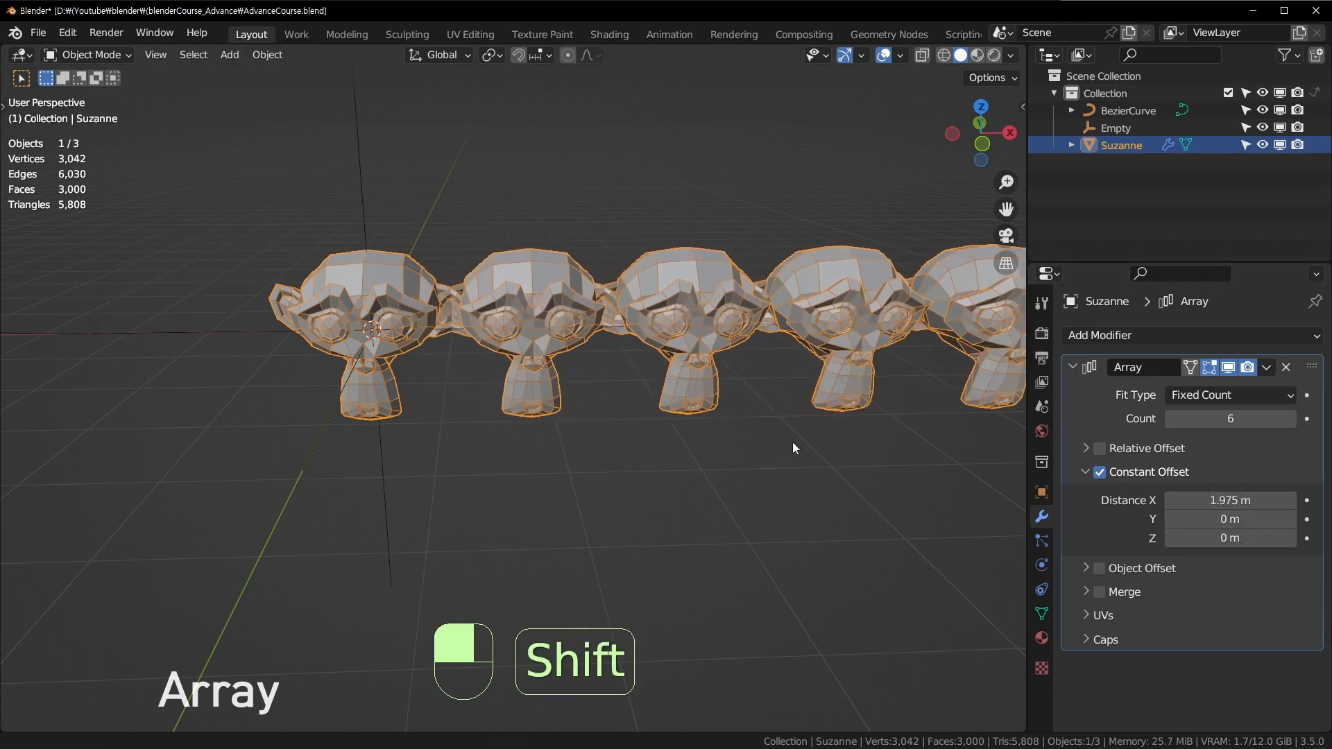
shift+middle_drag(792, 443, 617, 447)
scroll(617, 447, down, 3)
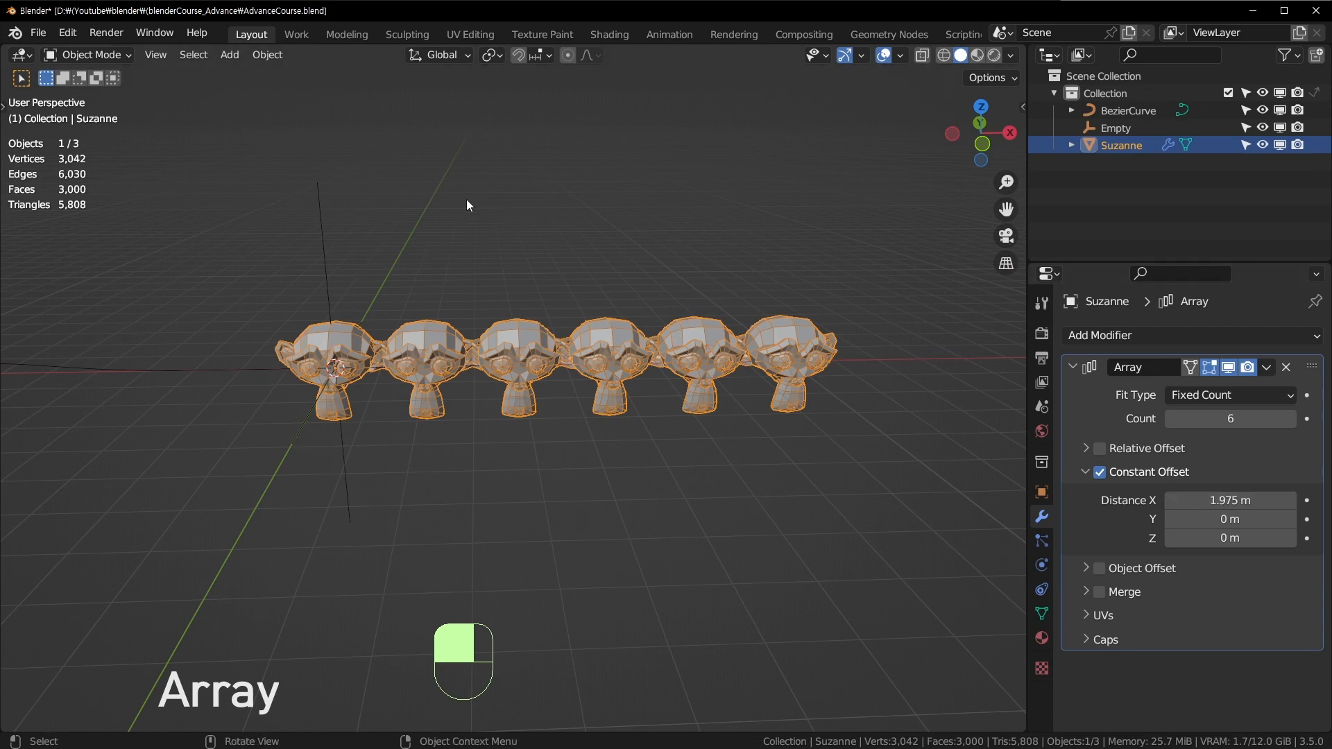
click(1210, 500)
text(3)
key(Return)
Set the Constant Offset's Y and Z distances to 1 m each so the copies also shift sideways and upward.
middle_drag(971, 443, 348, 472)
middle_drag(434, 349, 230, 426)
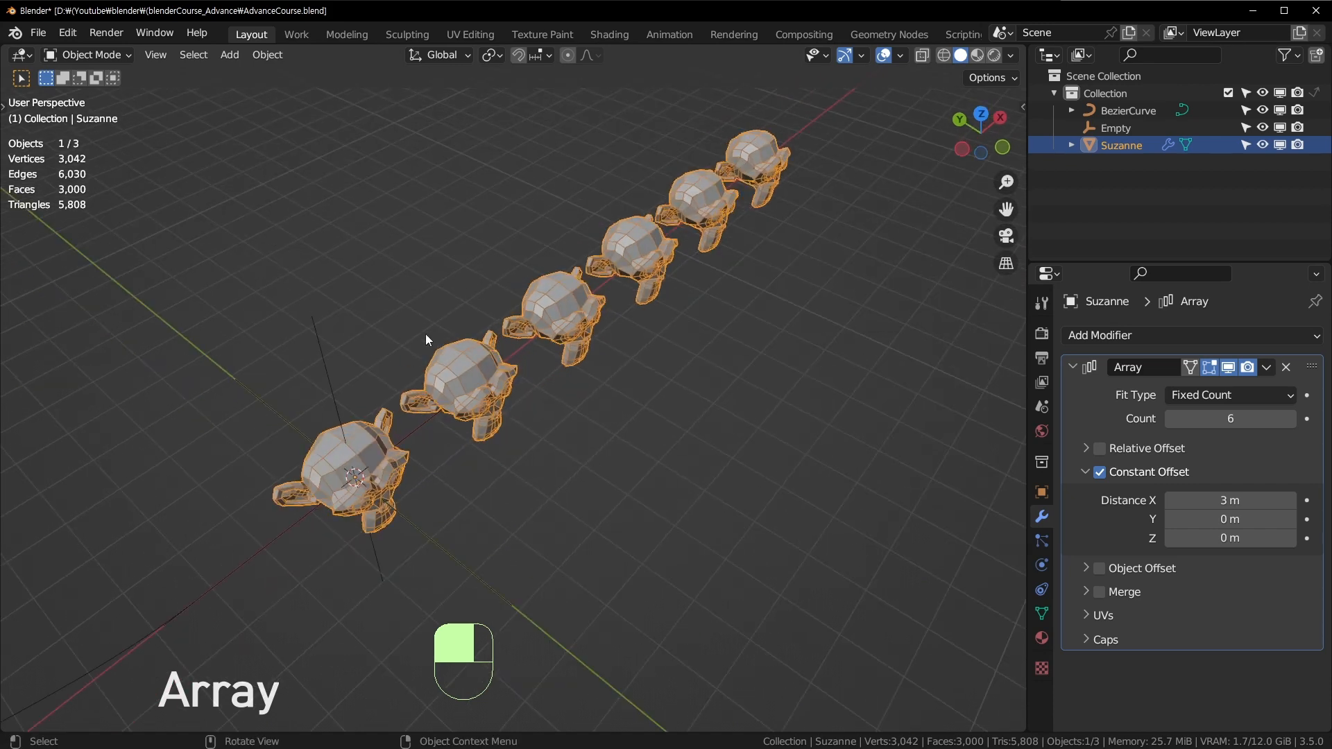
click(1219, 520)
text(1)
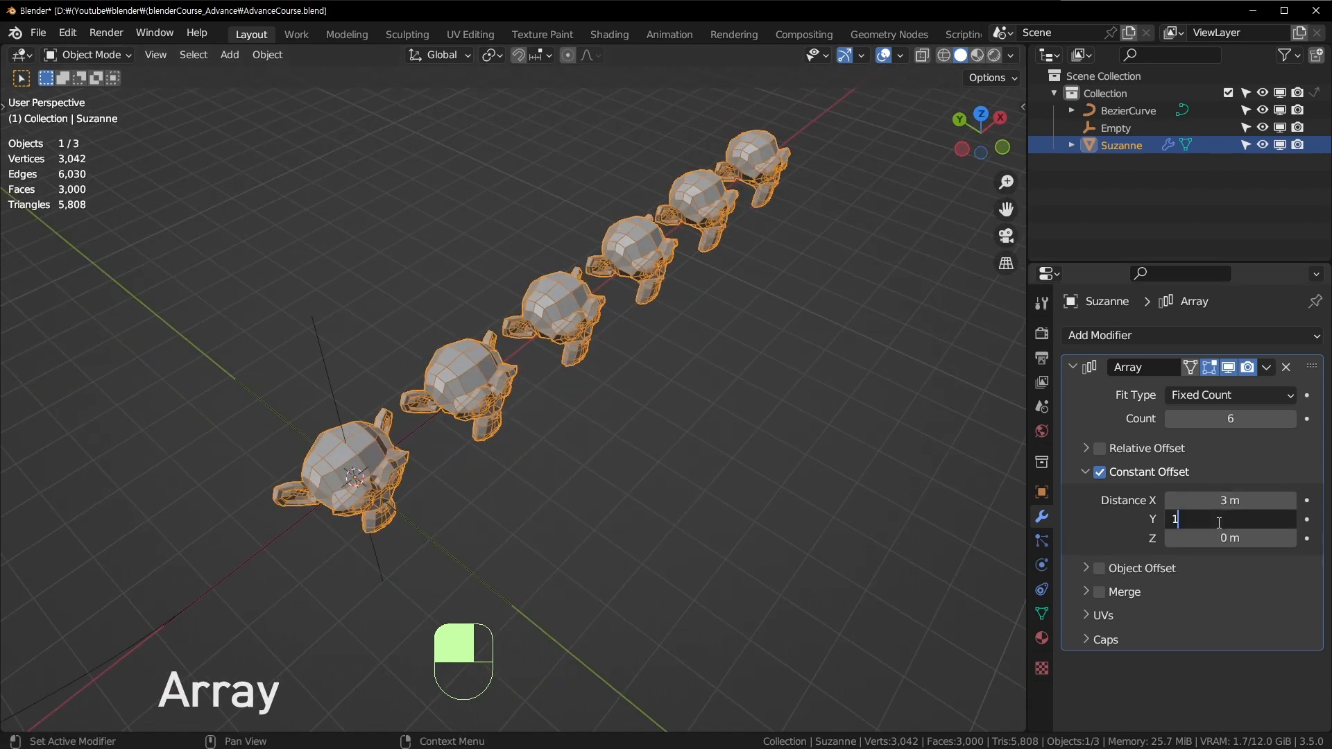
key(Return)
middle_drag(458, 416, 469, 355)
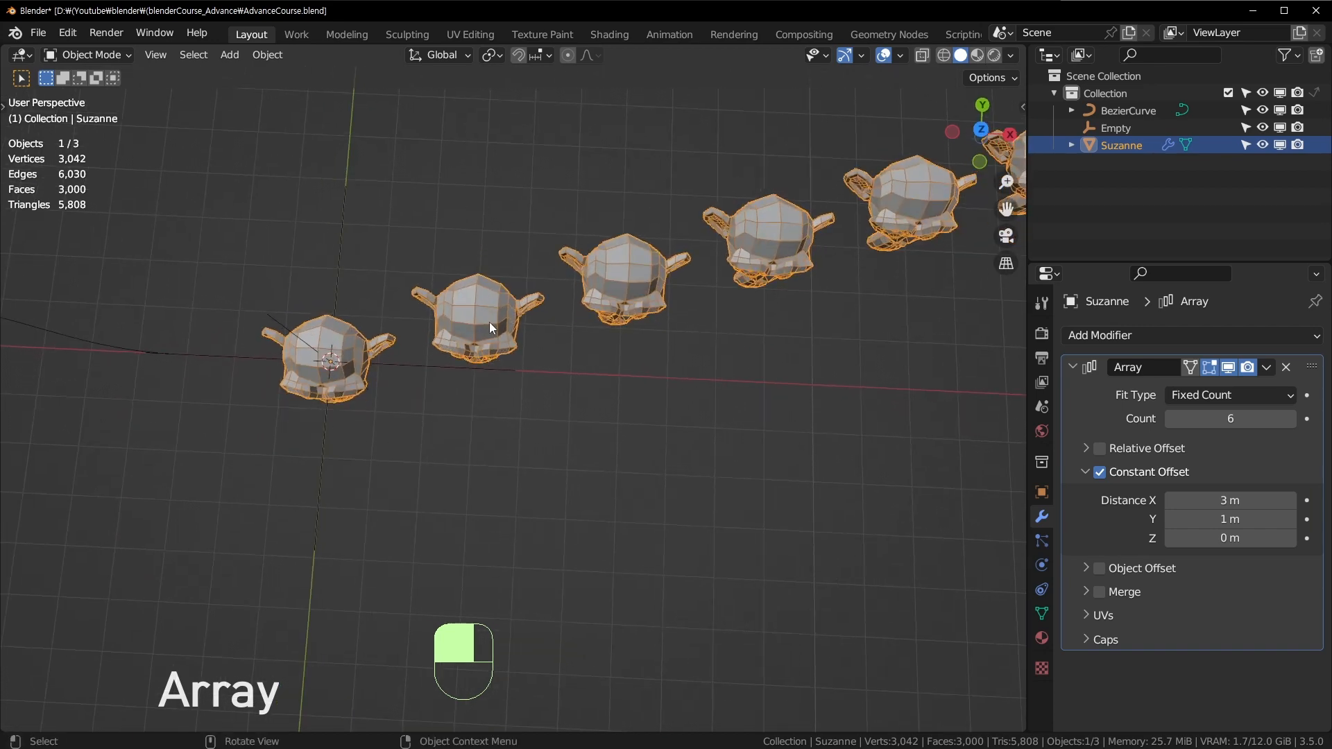
middle_drag(489, 322, 602, 376)
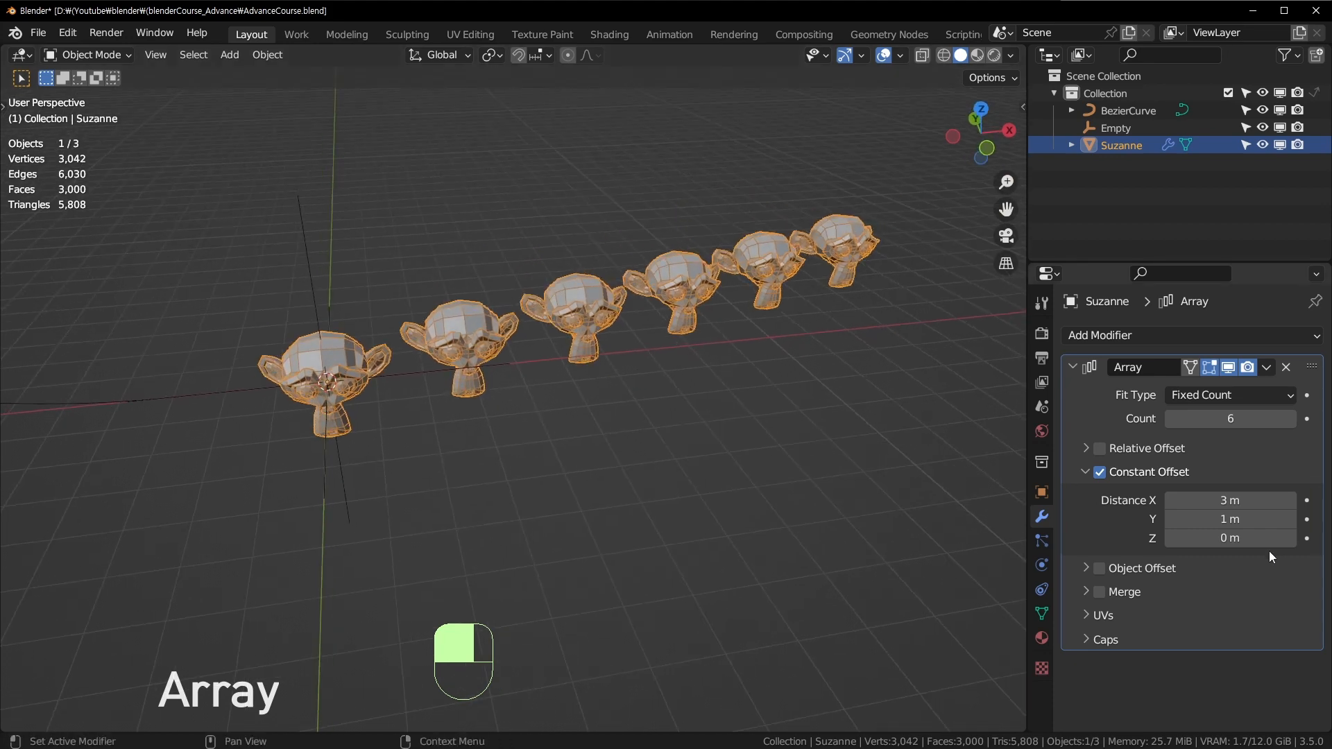
text(1)
key(Return)
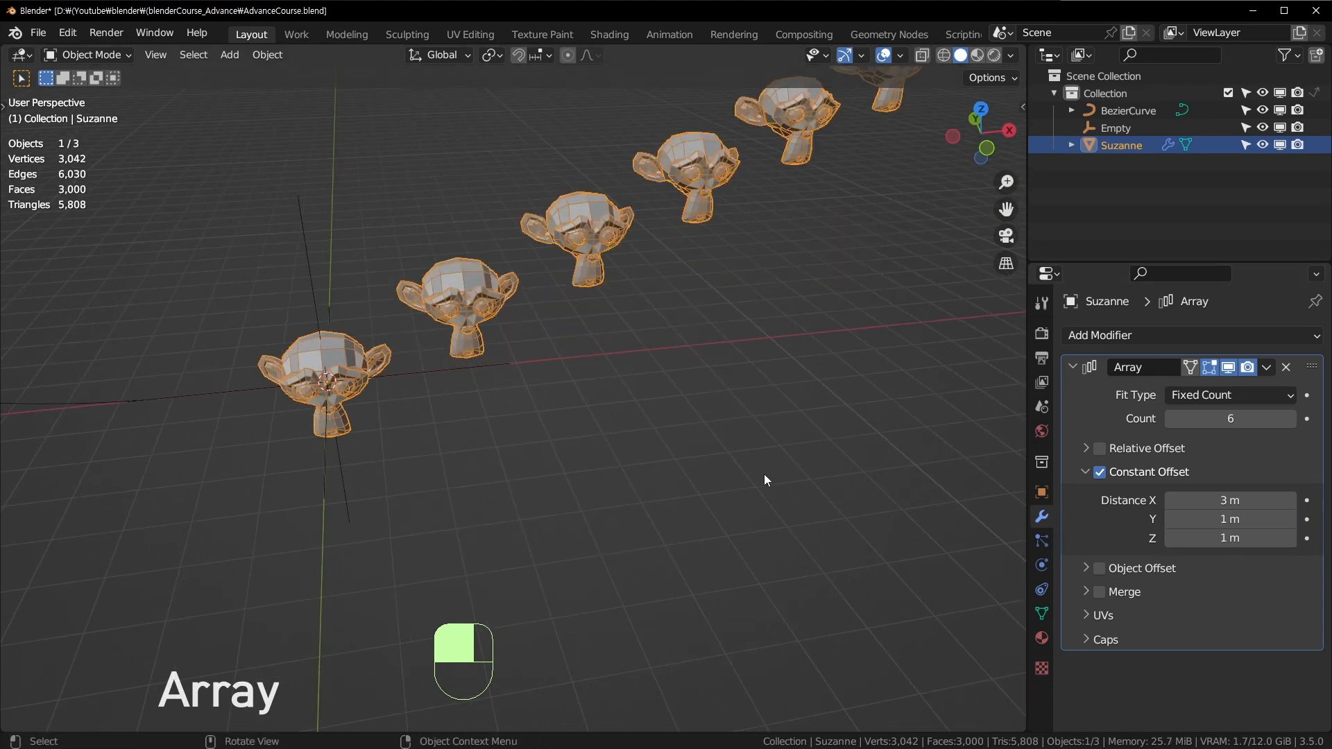
Reset the Constant Offset's Y and Z distances to 0 m and set Distance X to 1 m.
middle_drag(761, 476, 472, 489)
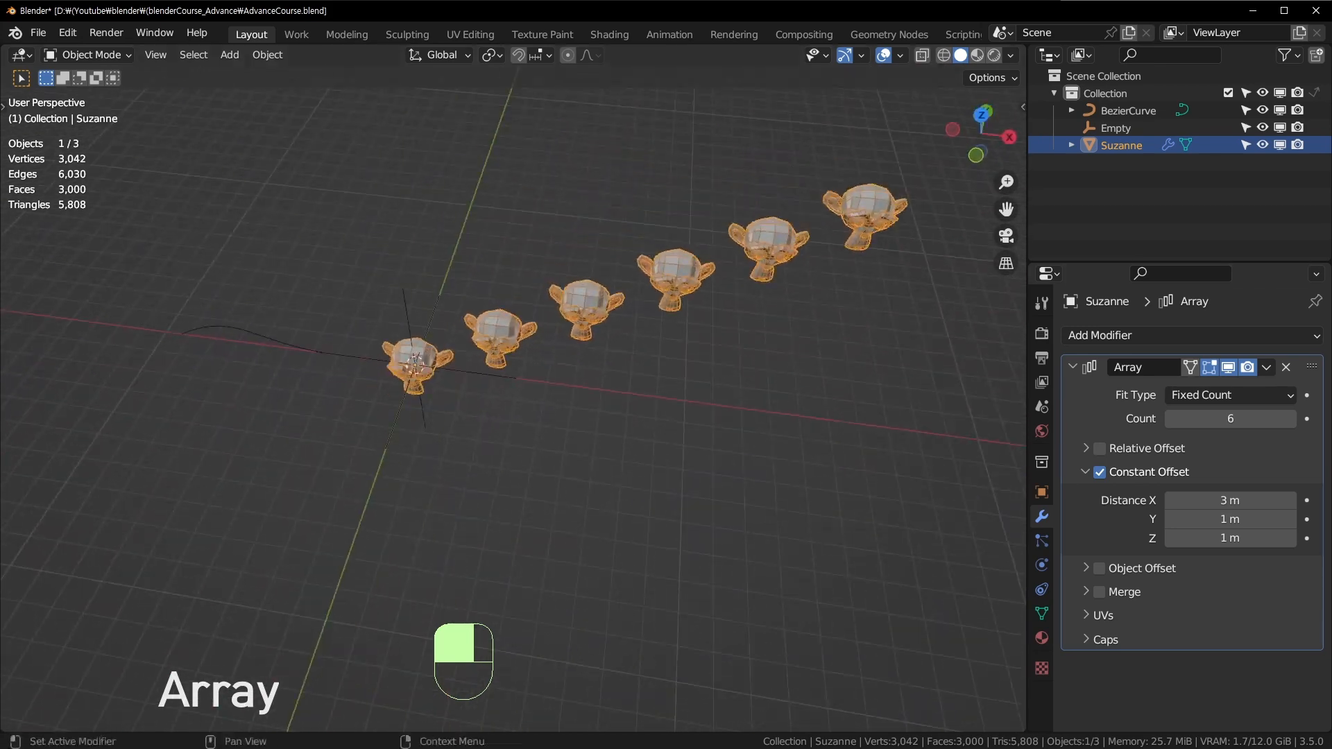
click(1208, 520)
text(0)
key(Return)
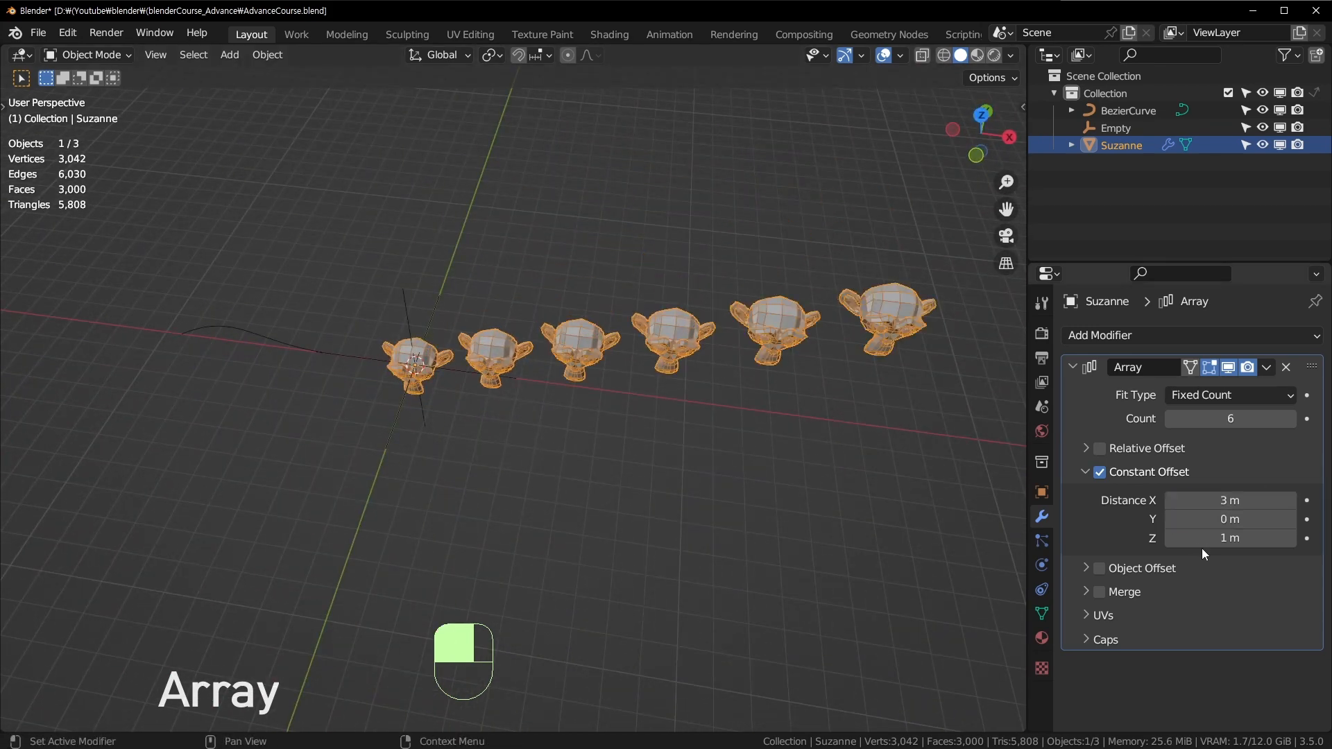
click(1215, 541)
text(0)
key(Return)
click(1239, 498)
text(1)
key(Return)
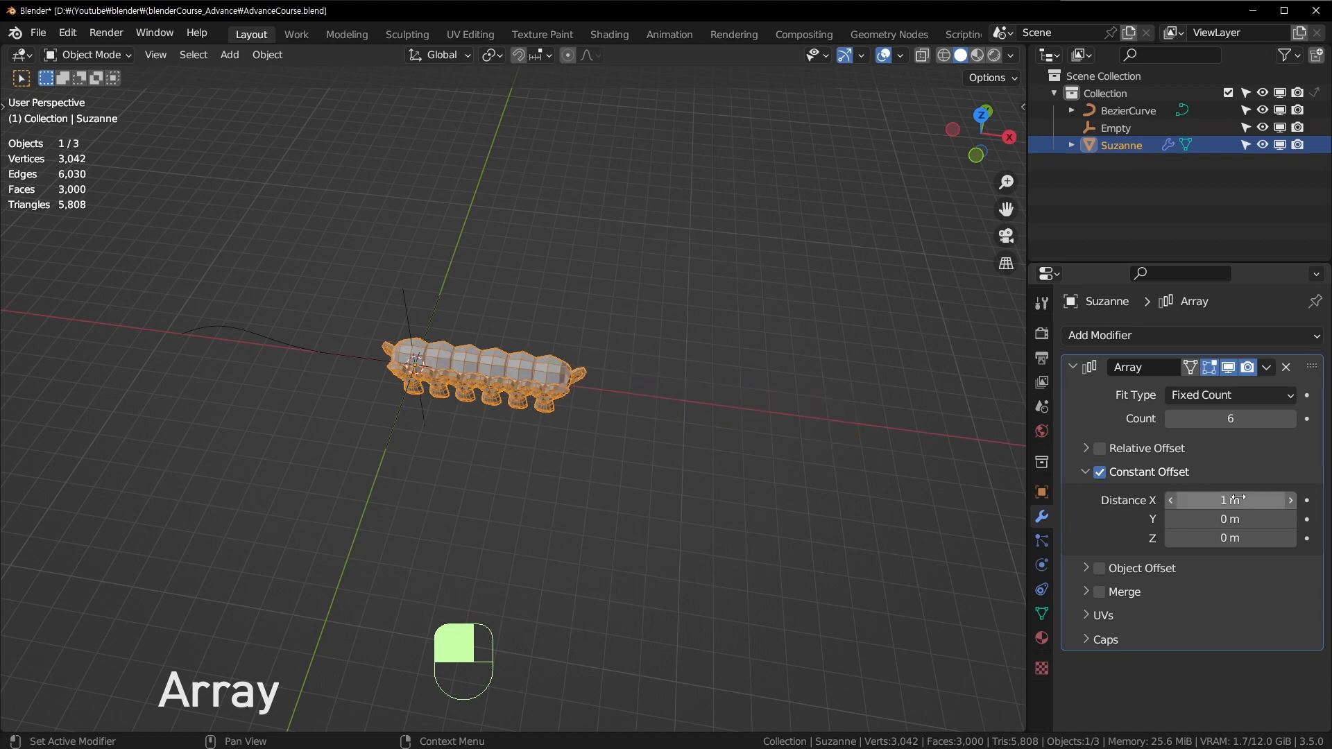
Raise Suzanne's array count to 15 and enable Object Offset in addition to Constant Offset.
mouse_move(1231, 418)
mouse_down()
mouse_move(1318, 418)
mouse_move(1242, 418)
mouse_up()
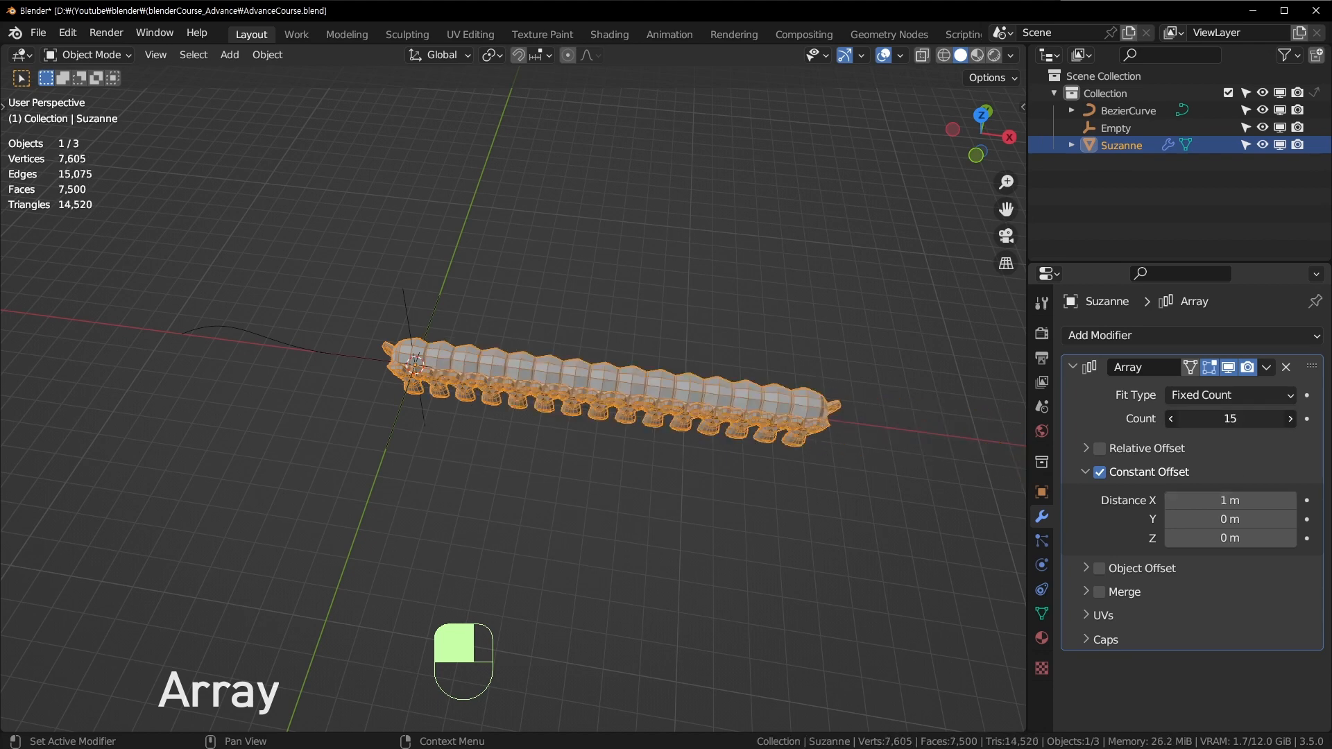
middle_drag(717, 539, 722, 511)
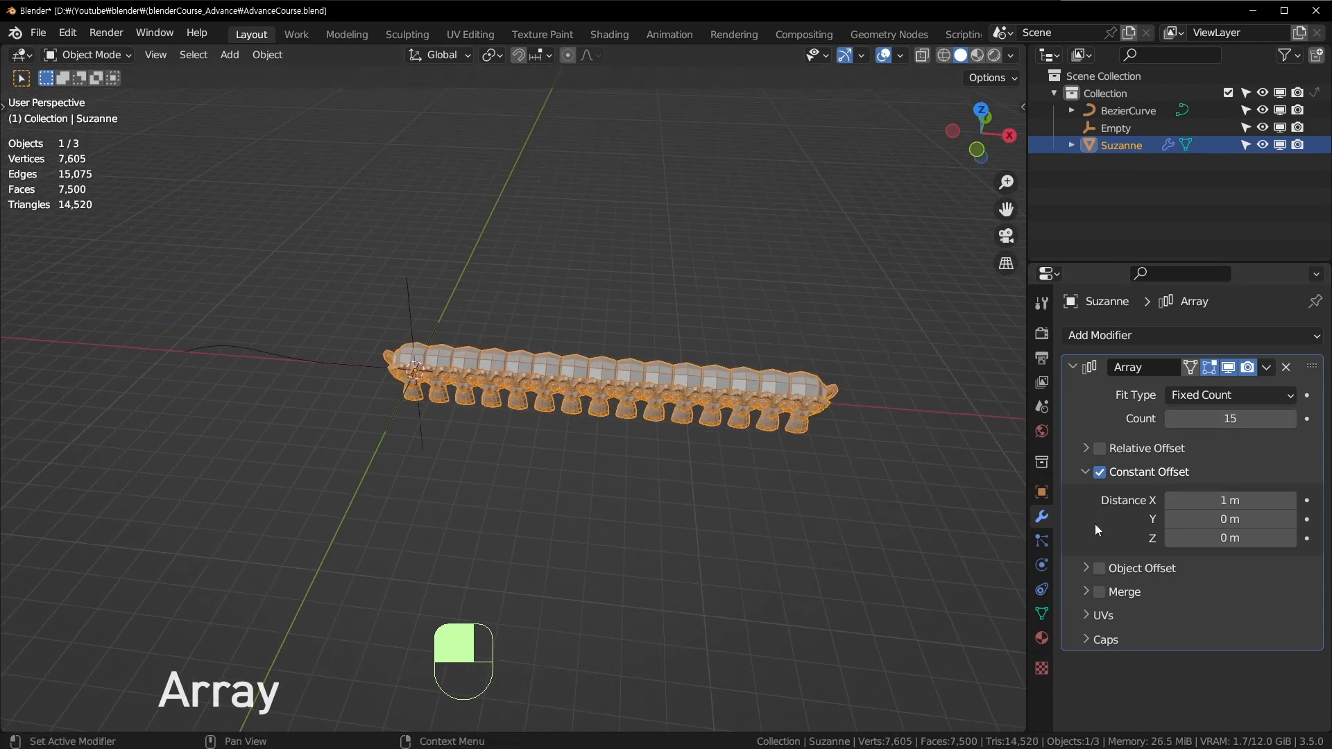
click(1085, 474)
click(1086, 495)
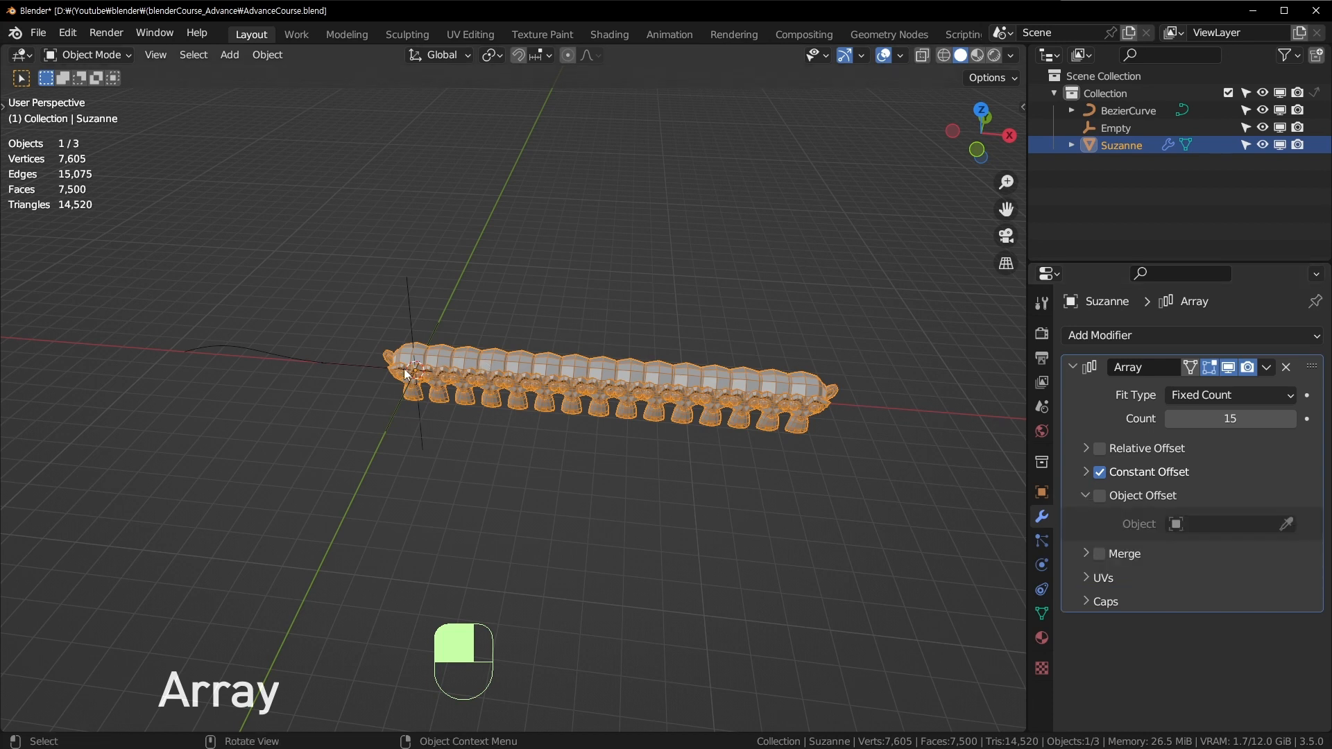
scroll(419, 377, up, 2)
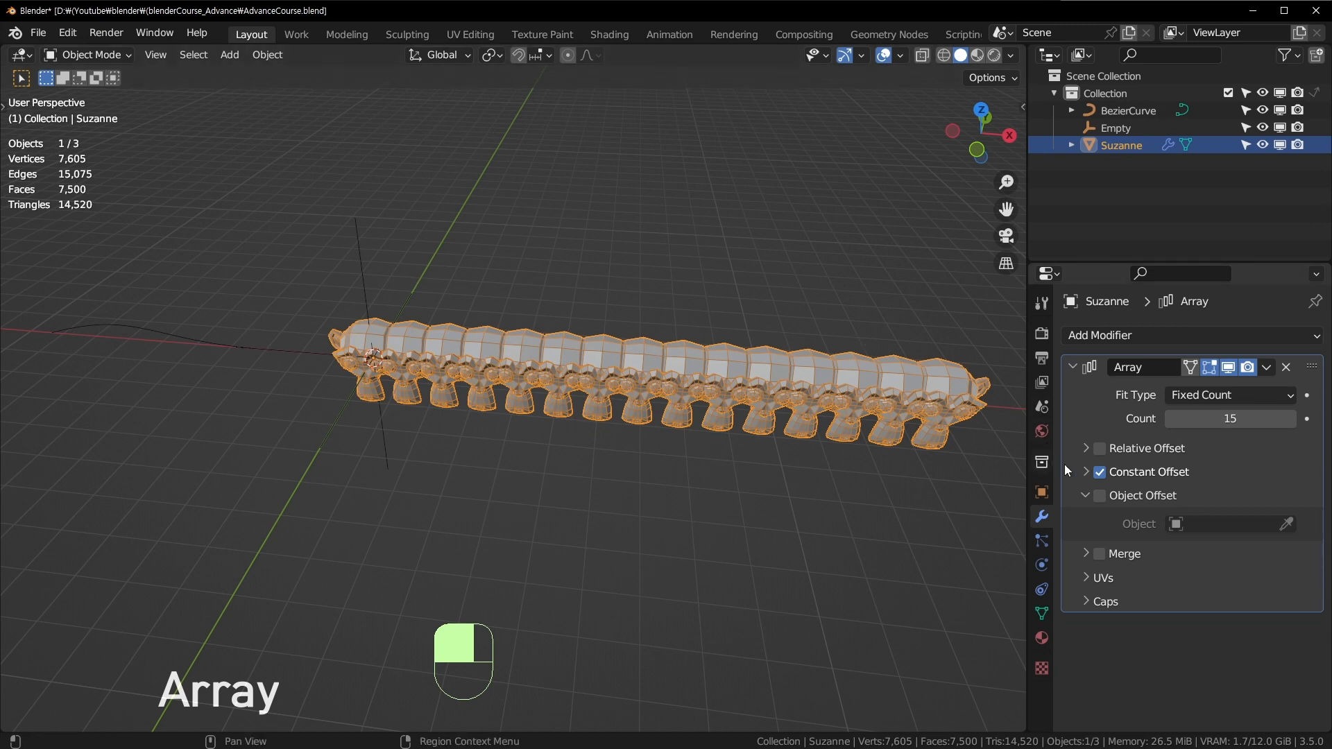
click(1086, 472)
click(1085, 473)
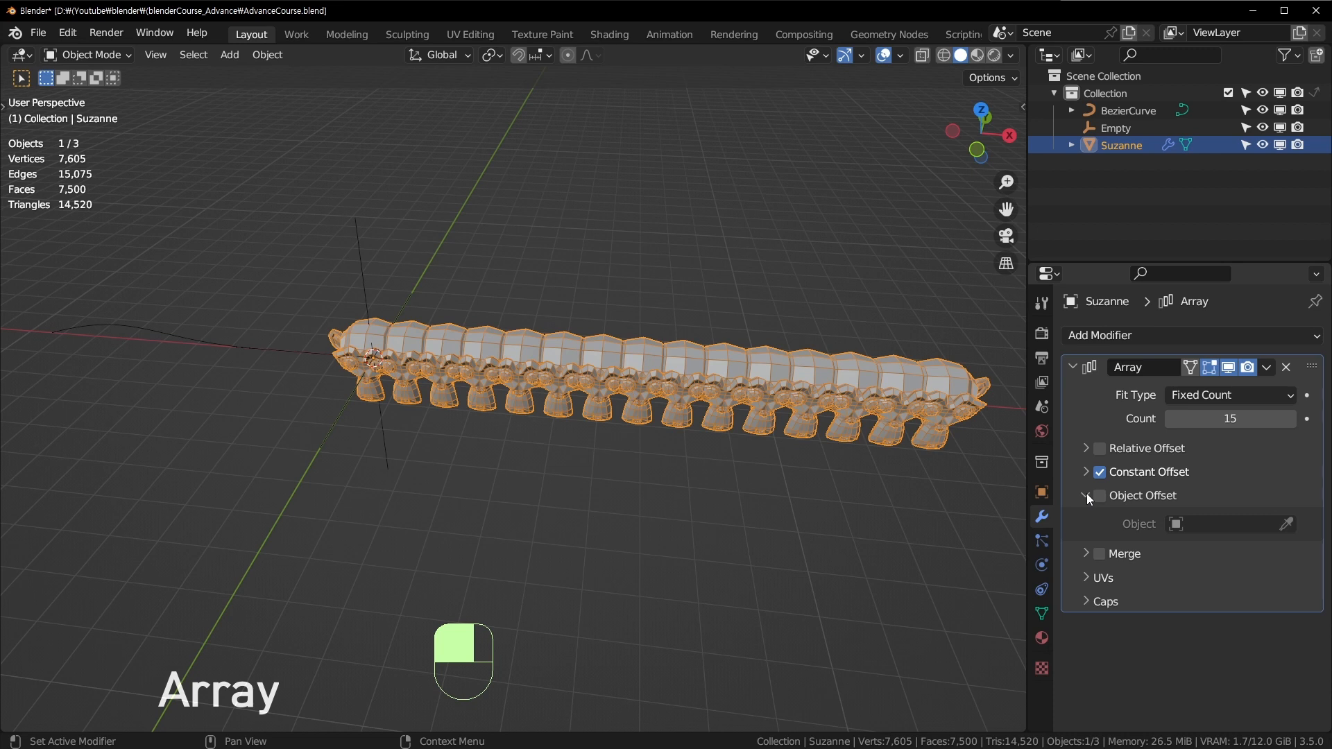
click(1100, 493)
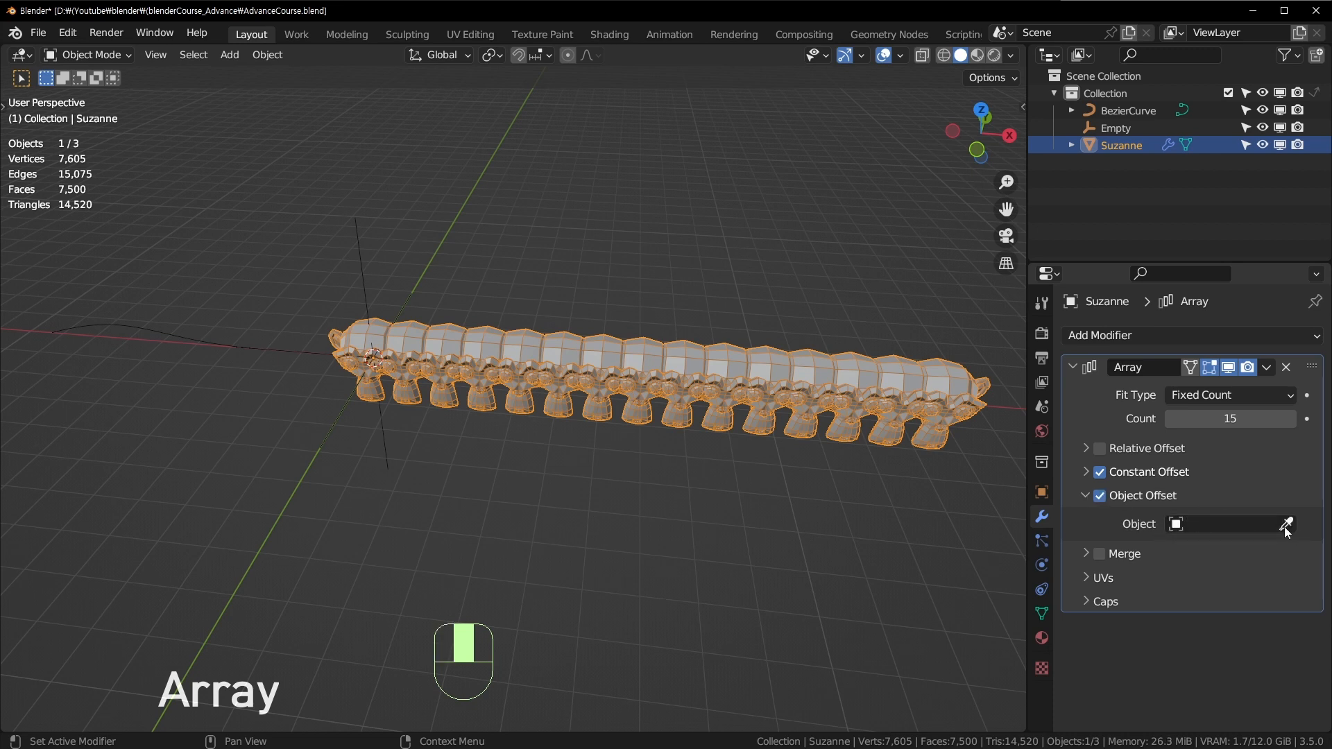
With Suzanne selected, assign the Empty as the array's Object Offset object.
click(369, 269)
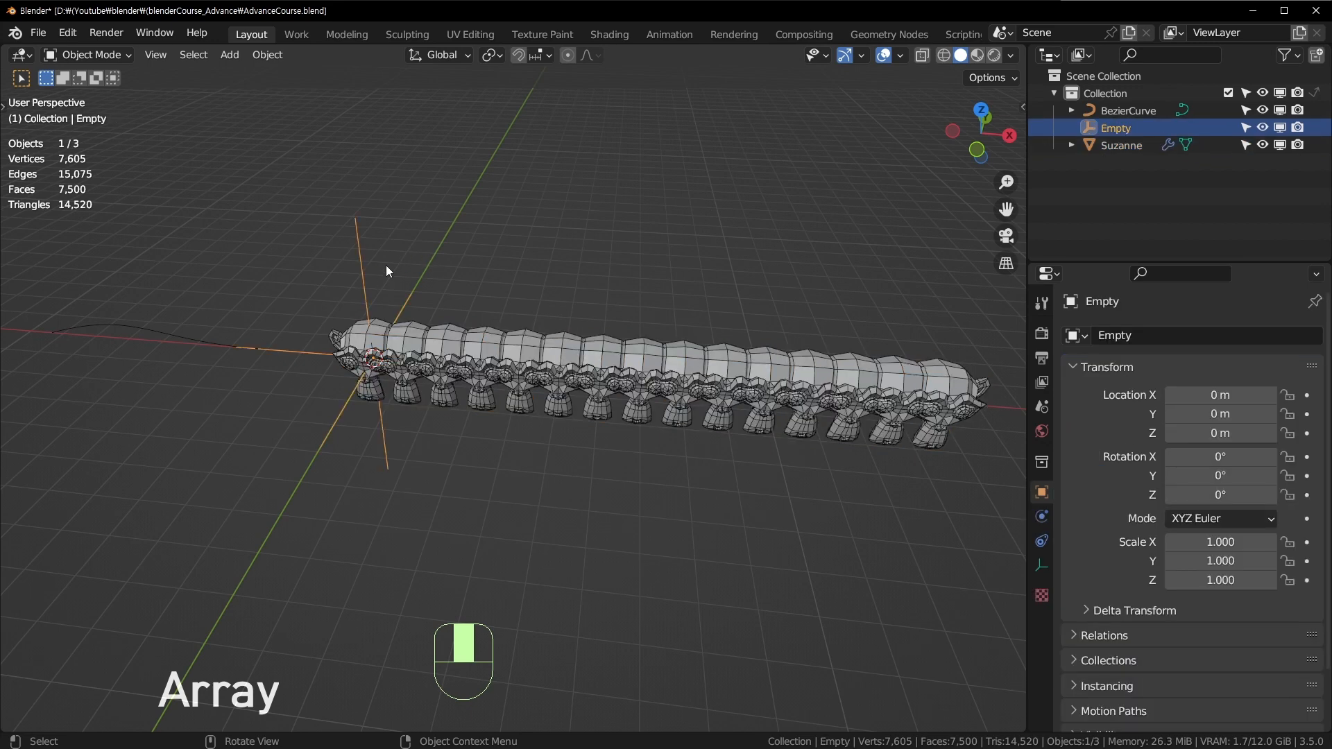
middle_drag(385, 265, 322, 267)
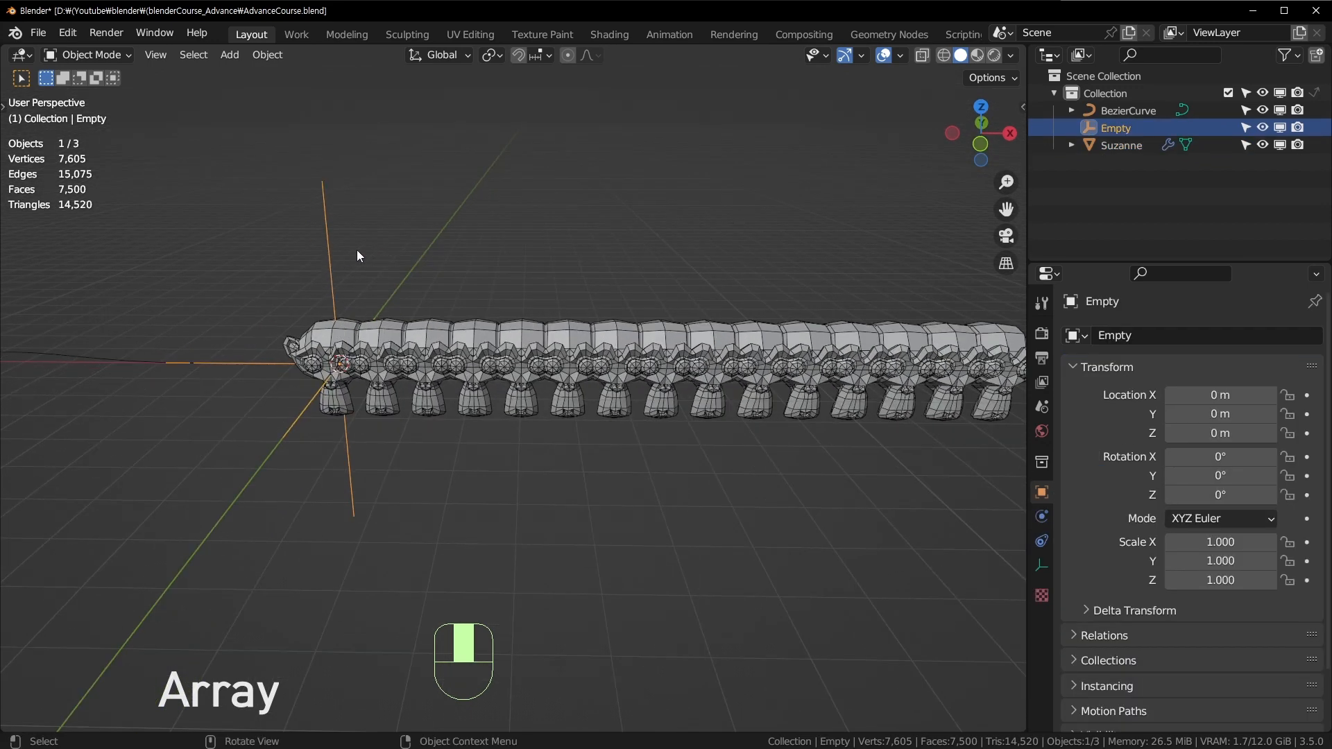
click(595, 343)
click(1286, 524)
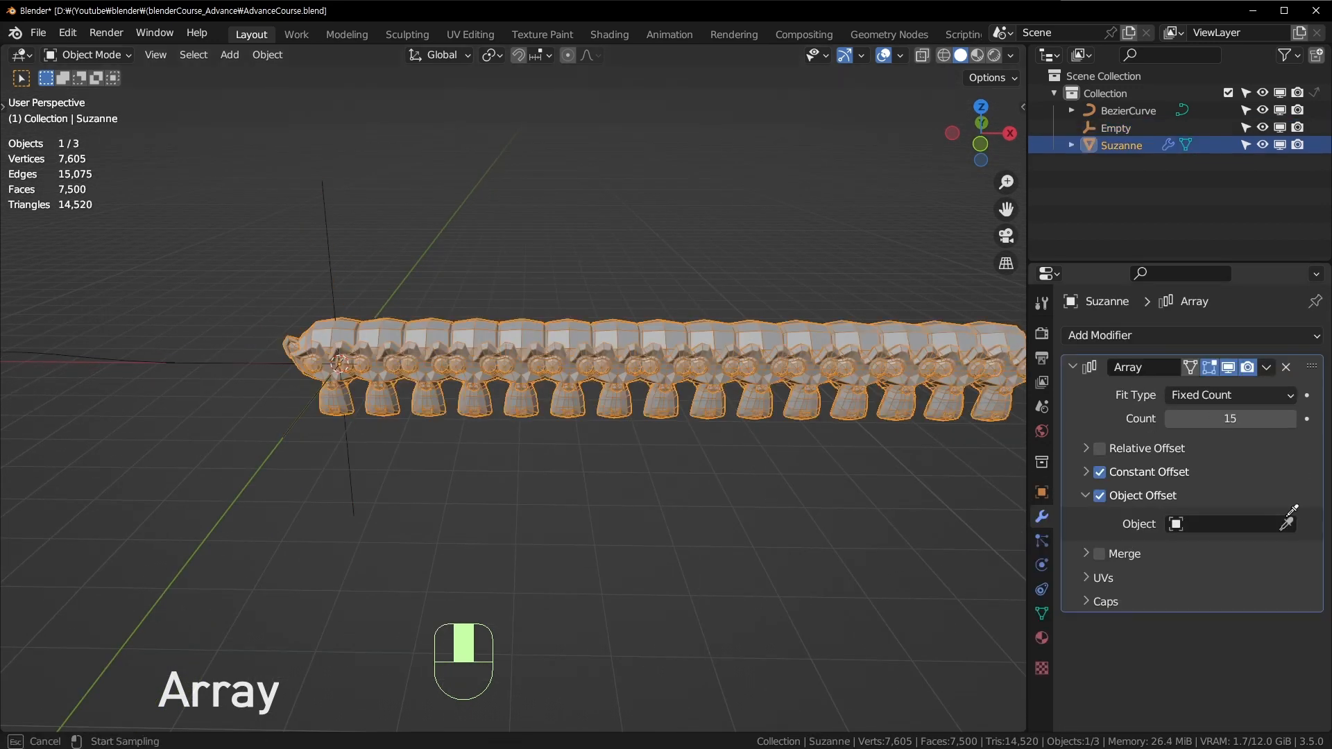
click(334, 247)
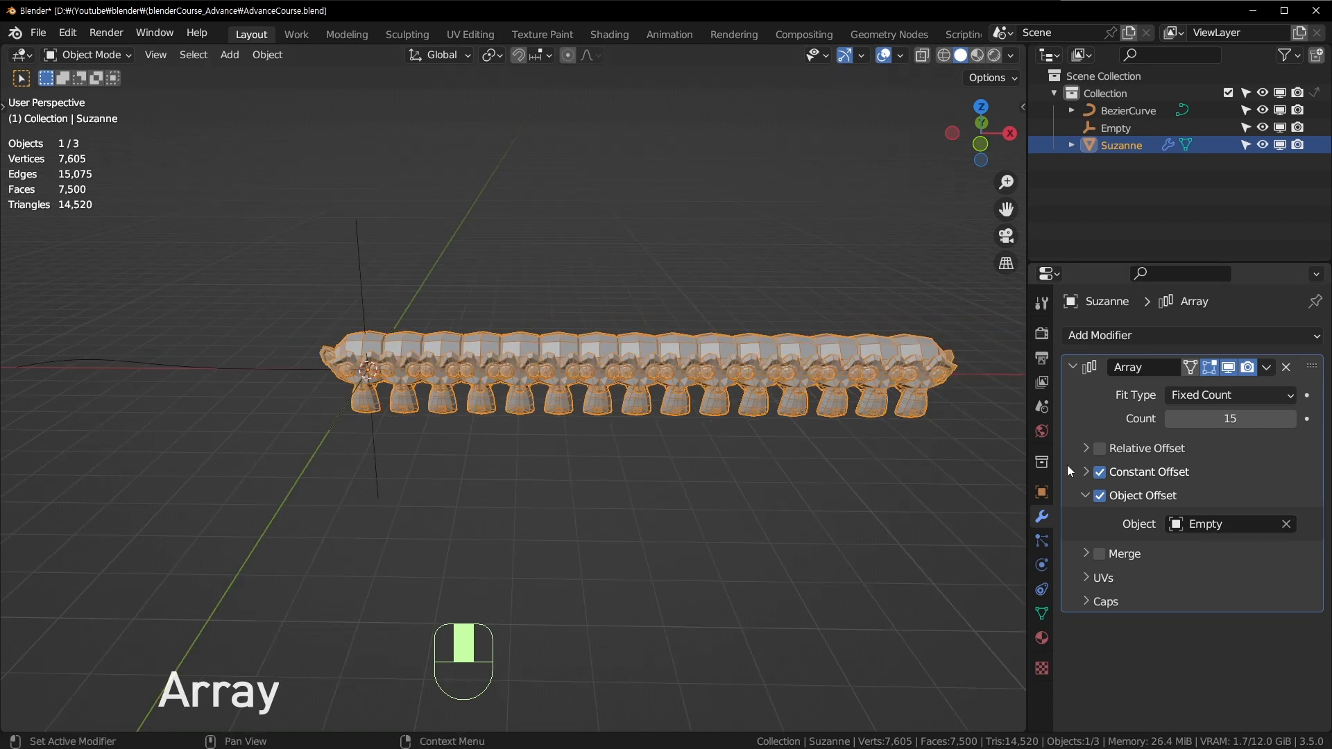
Try moving the Empty about 4.06 m along X, undo it, and try and undo a second, shorter move.
click(374, 460)
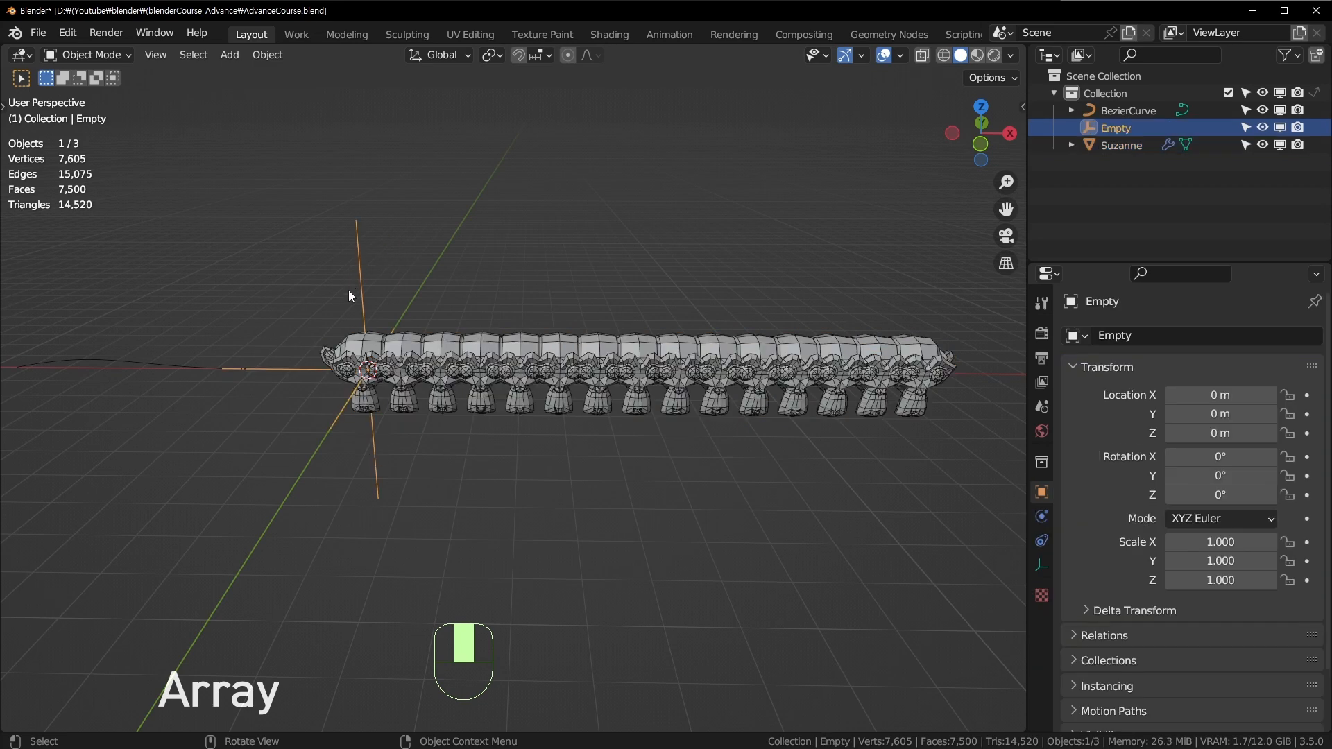
key(g)
click(605, 265)
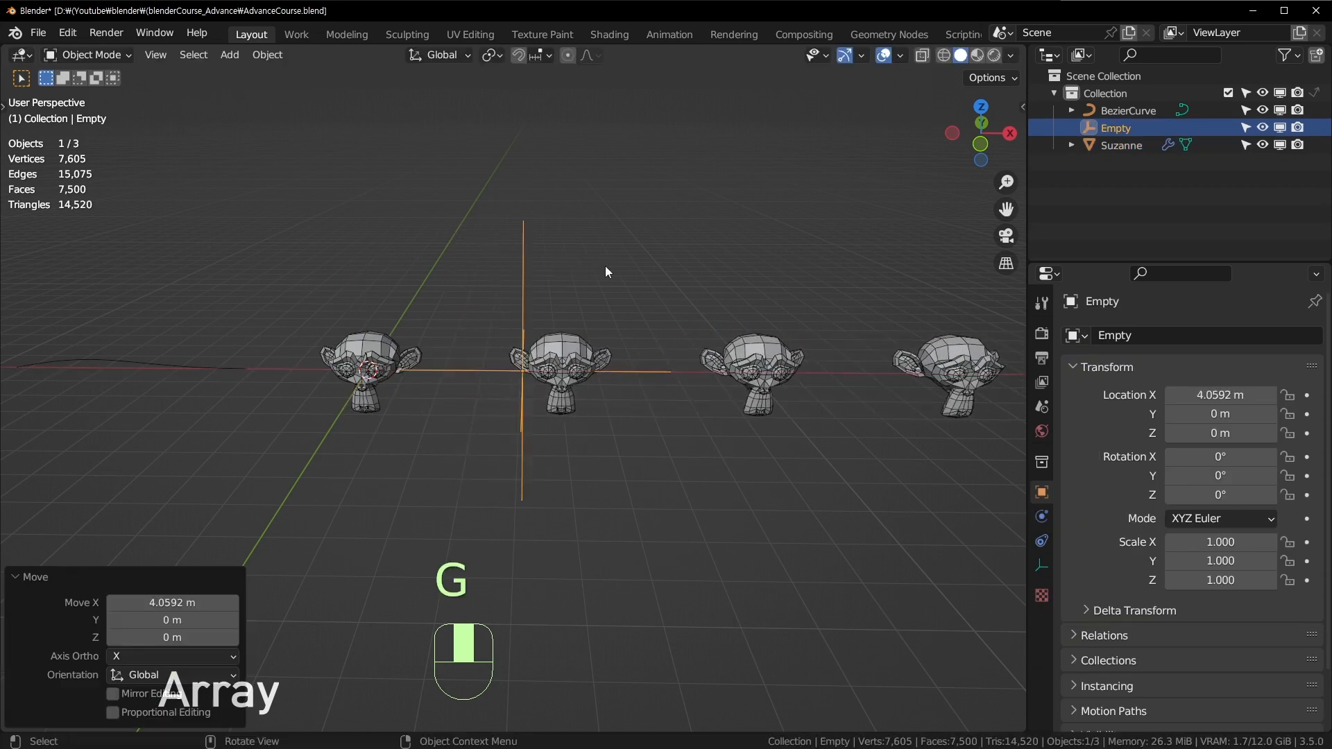
key(ctrl+z)
key(ctrl+z)
click(405, 316)
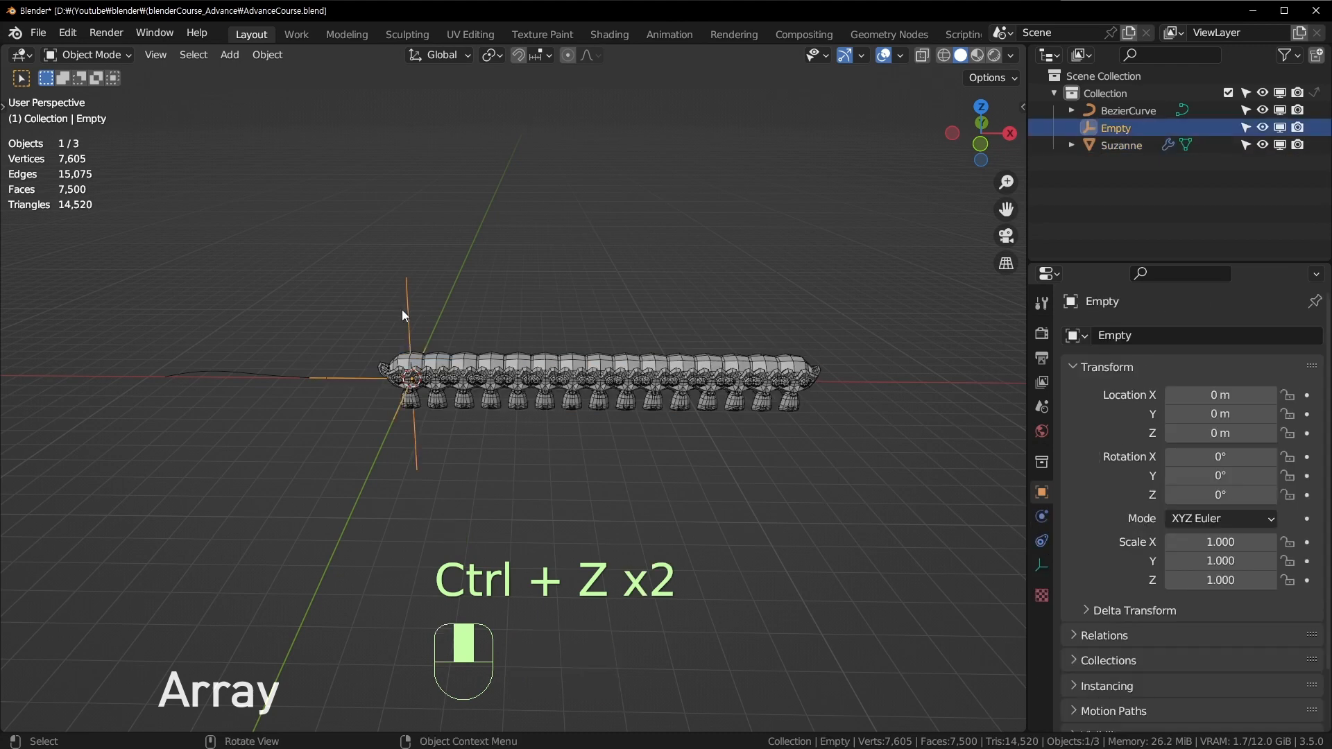
key(g)
click(452, 299)
key(ctrl+z)
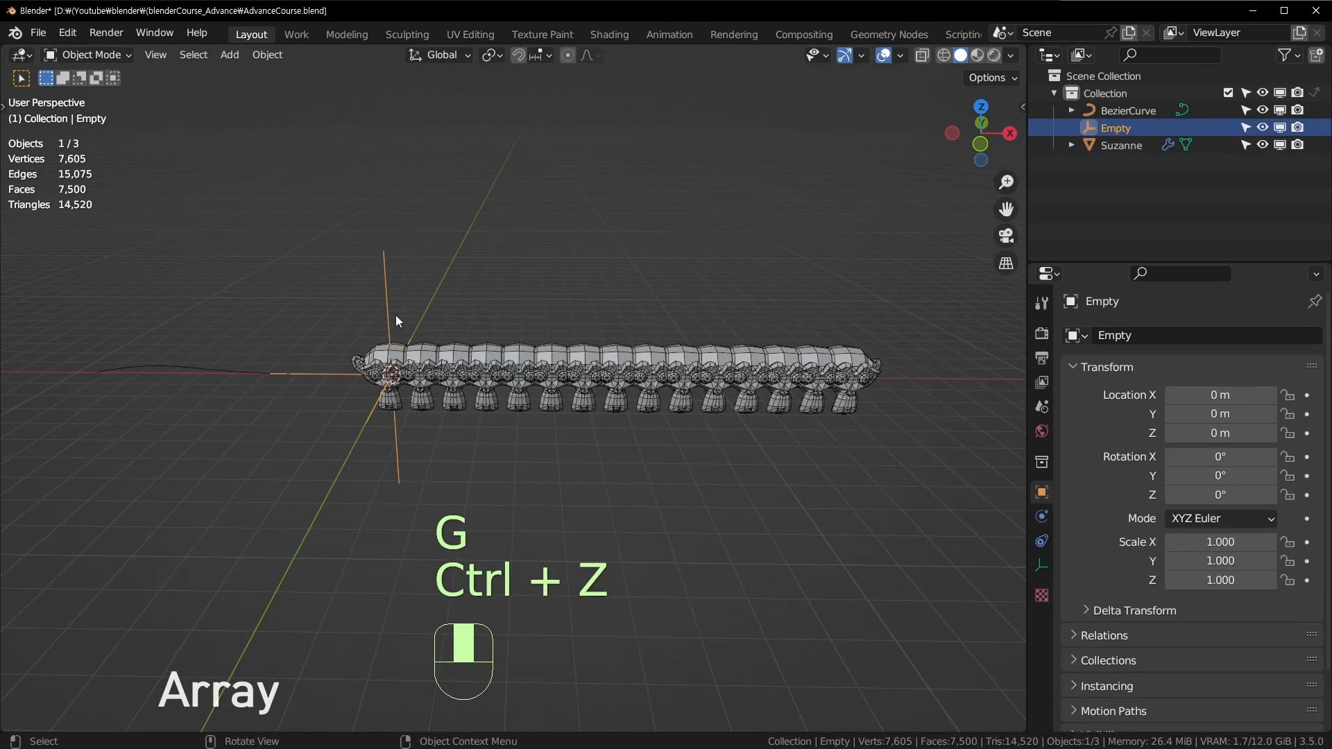
Move the Empty along the X axis and set its Location X to exactly 2 m.
key(g)
click(426, 319)
click(1218, 394)
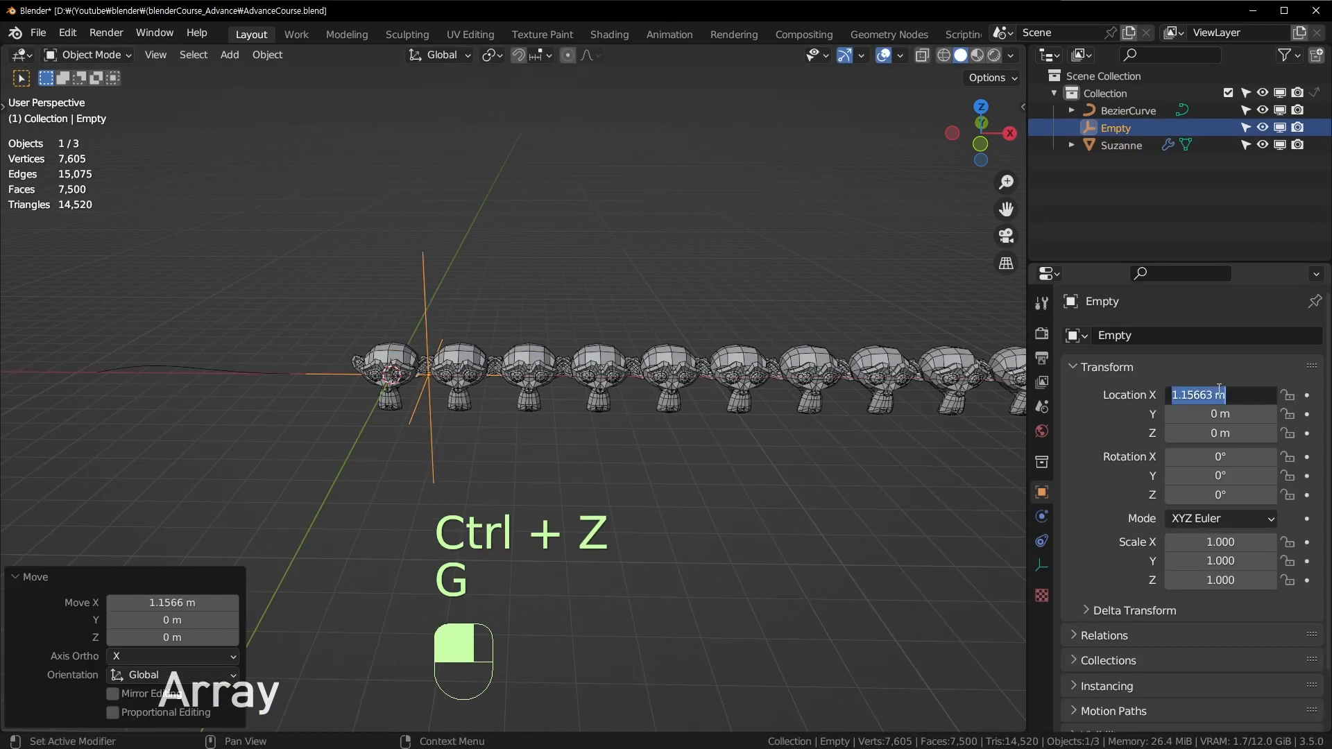
text(2)
key(Return)
Reselect Suzanne and disable the array's Constant Offset, leaving only Object Offset enabled.
click(597, 379)
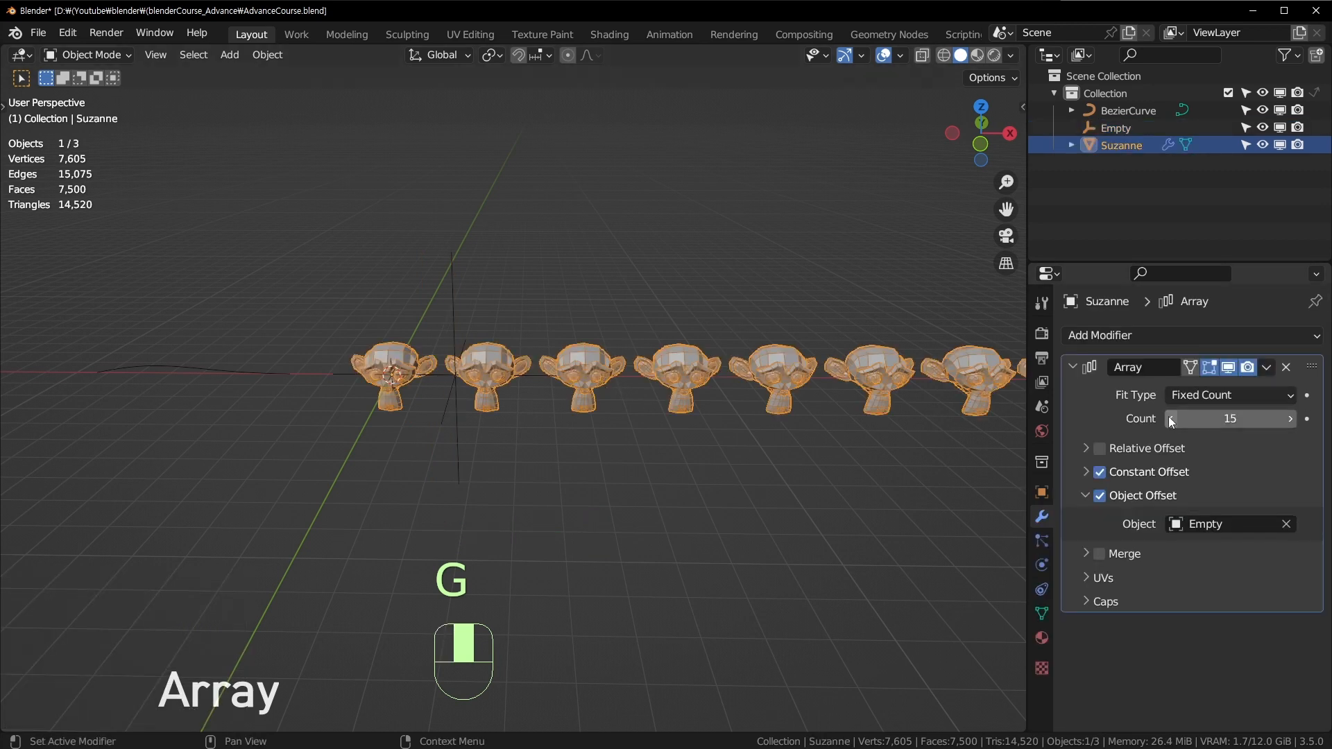
click(1086, 472)
click(1100, 472)
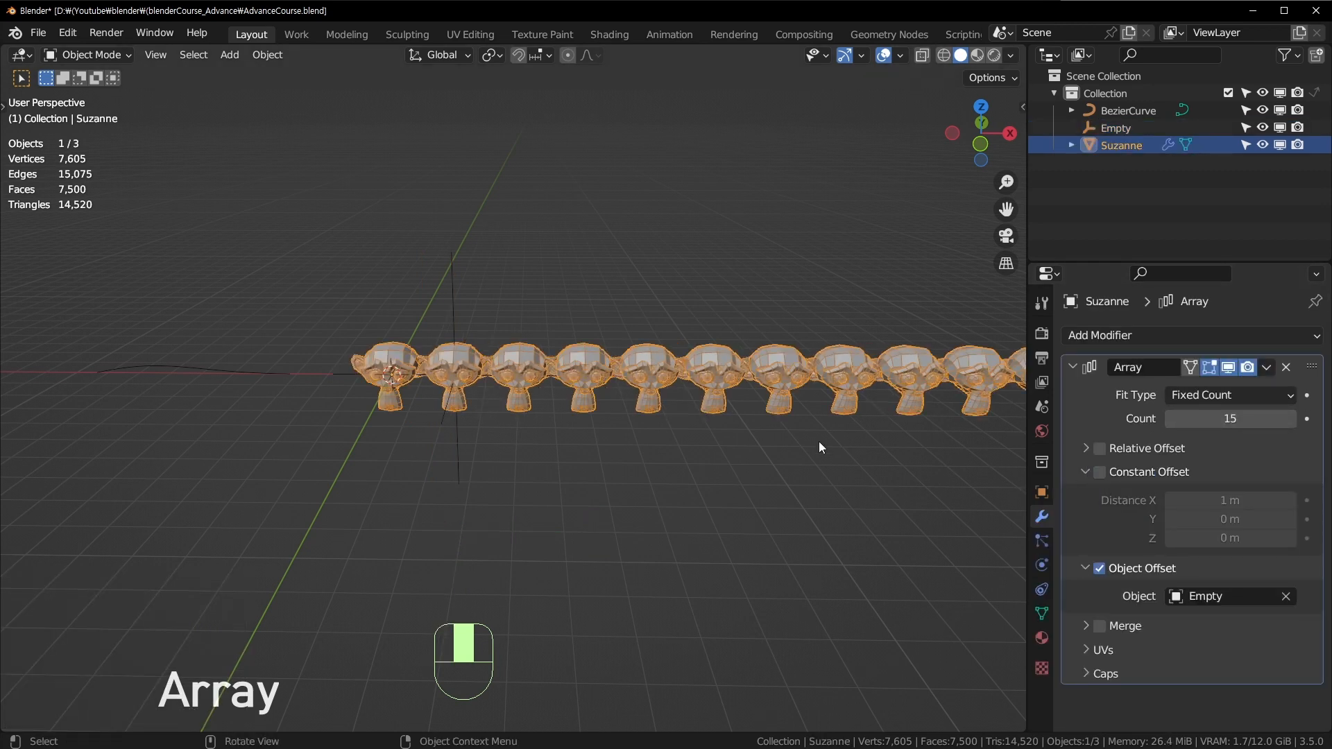
Select the Empty and set its Location X to 1 m.
middle_drag(676, 467, 695, 460)
scroll(694, 460, up, 2)
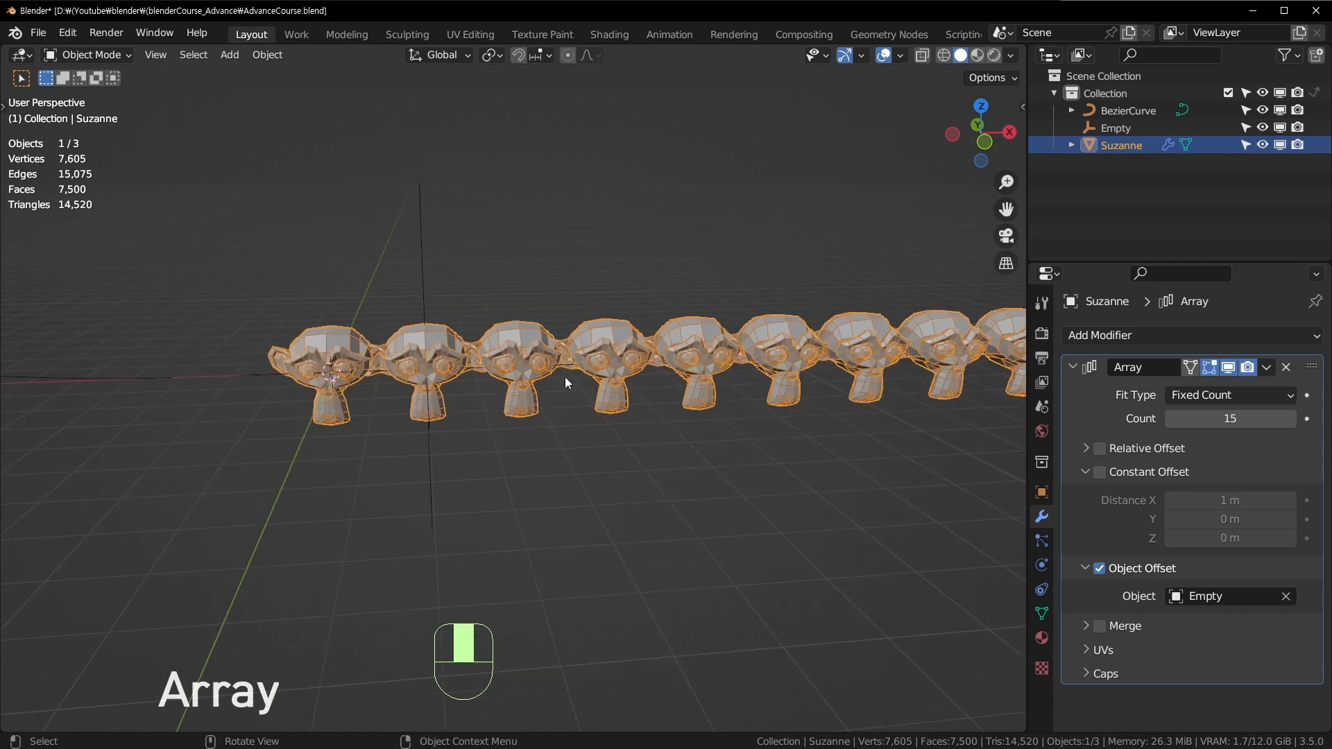
click(423, 260)
middle_drag(482, 327, 527, 312)
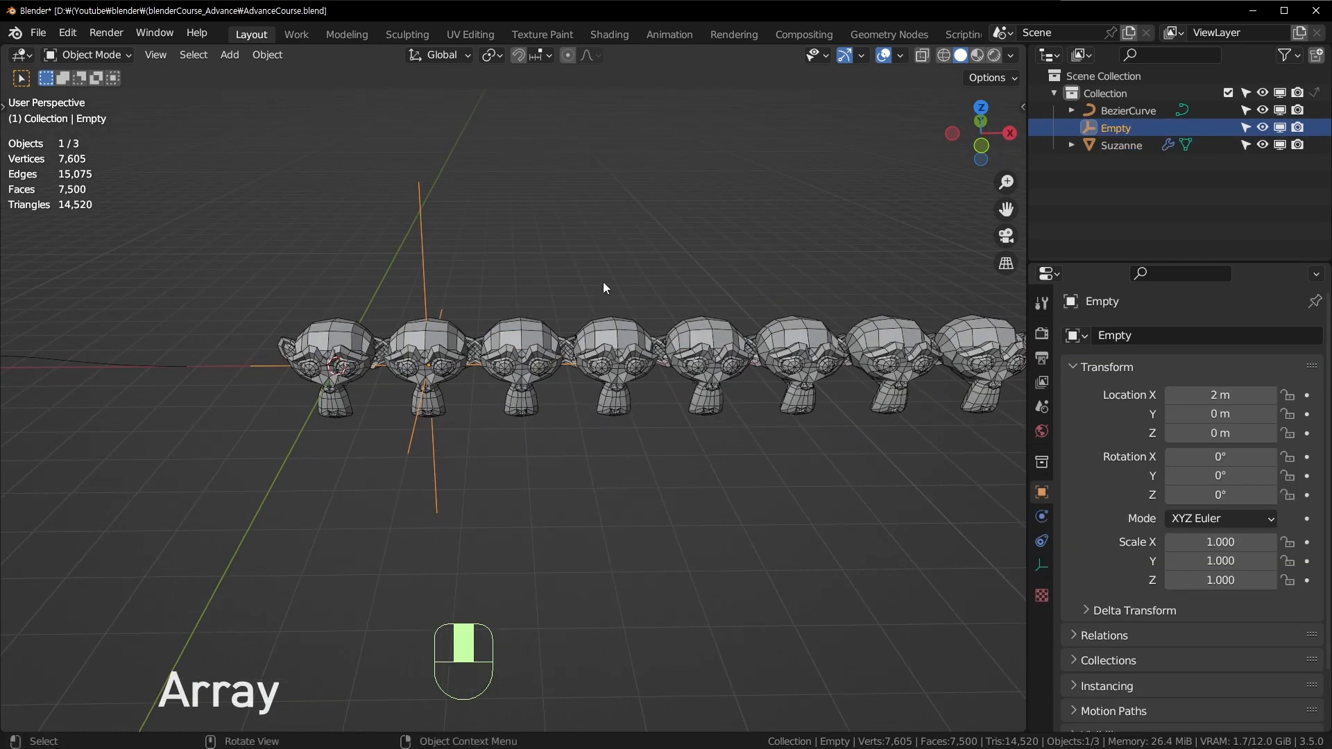
click(677, 356)
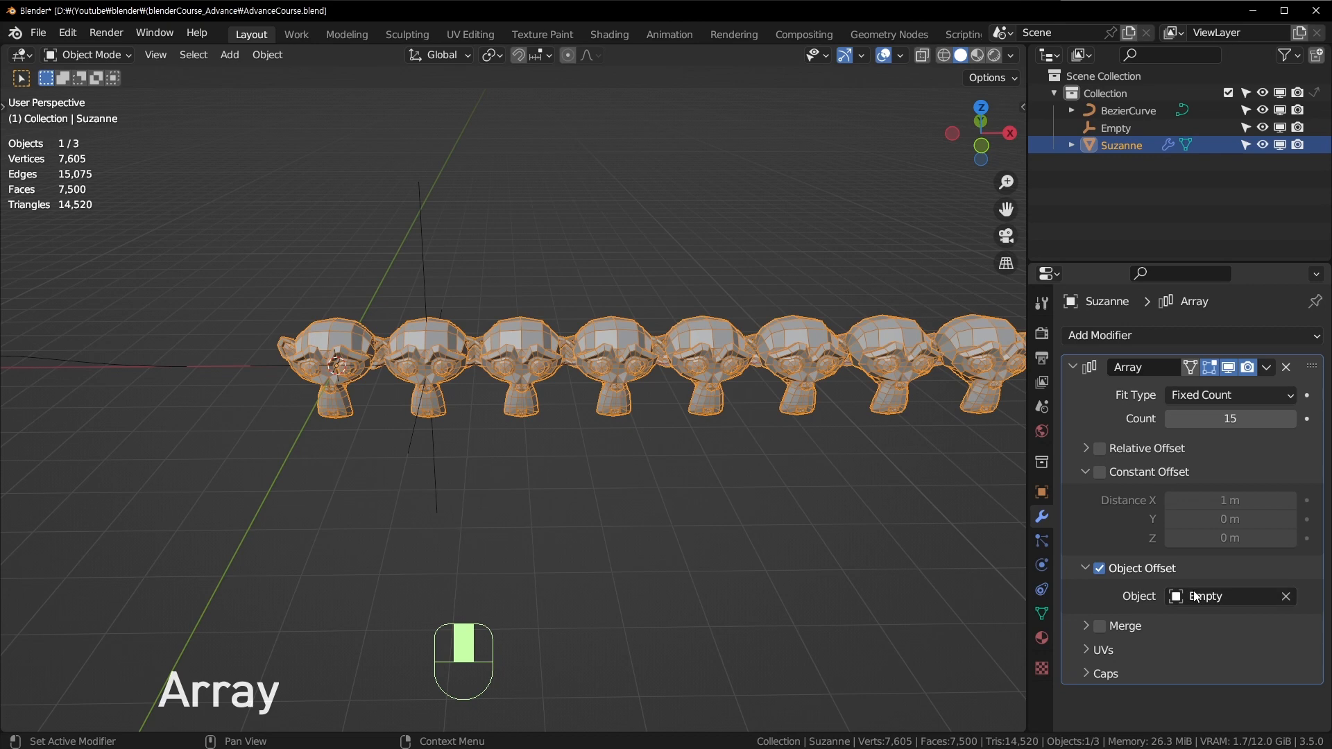
click(436, 211)
click(1200, 396)
text(1)
key(Return)
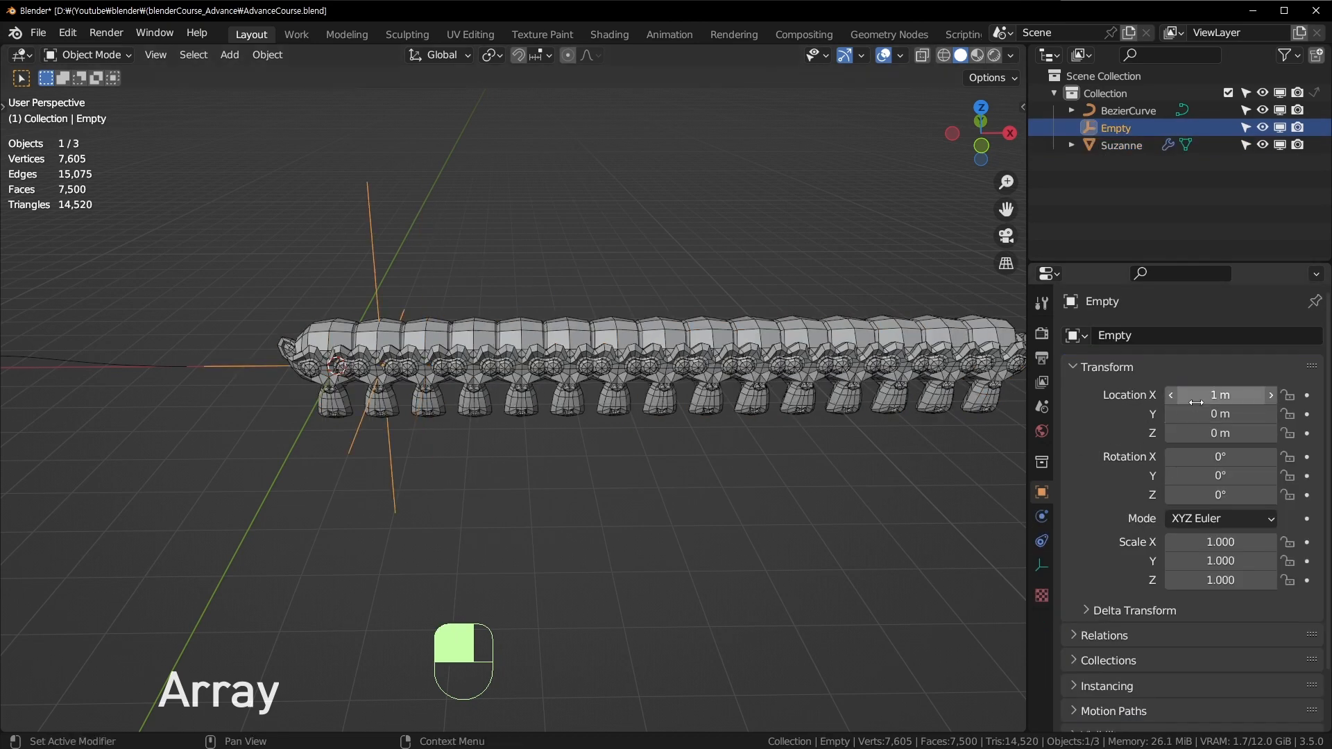
Check Suzanne, reselect the Empty, and examine the Empty's location, rotation and scale values in the viewport.
scroll(308, 392, up, 2)
click(236, 334)
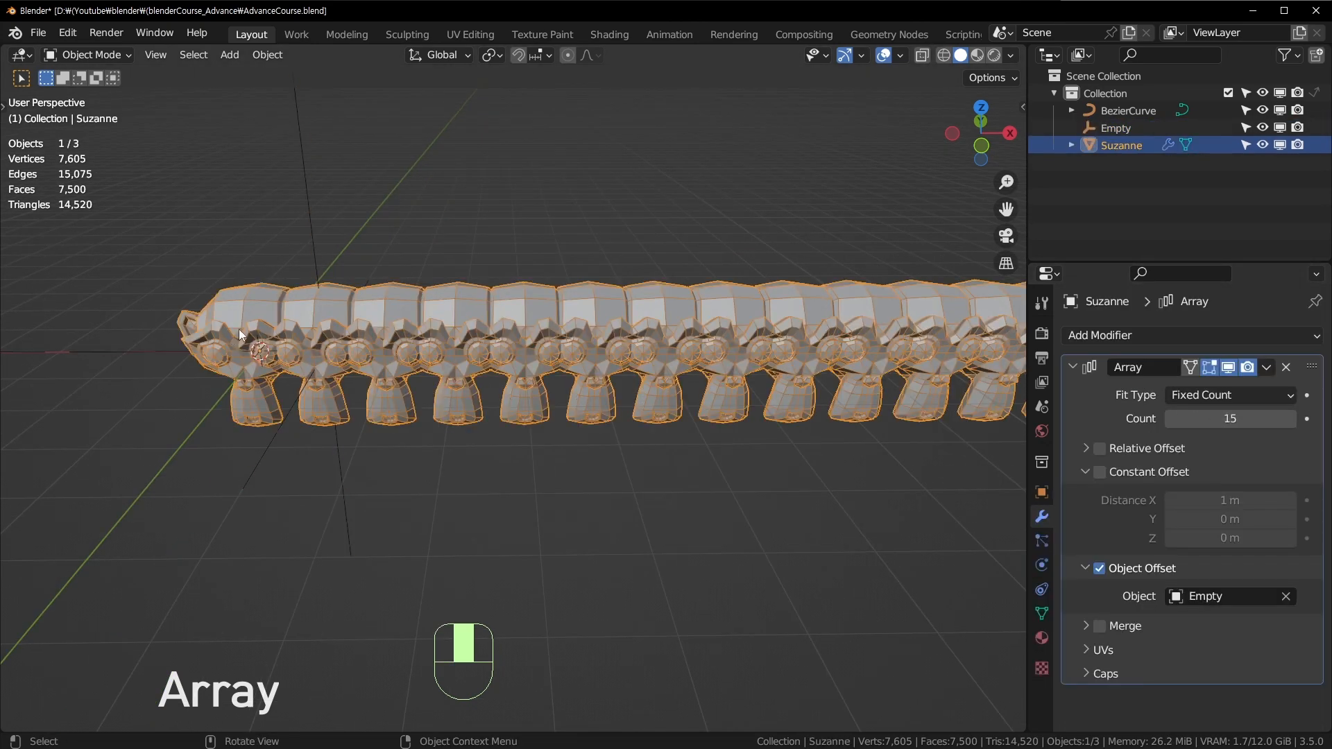
click(308, 228)
scroll(307, 228, down, 3)
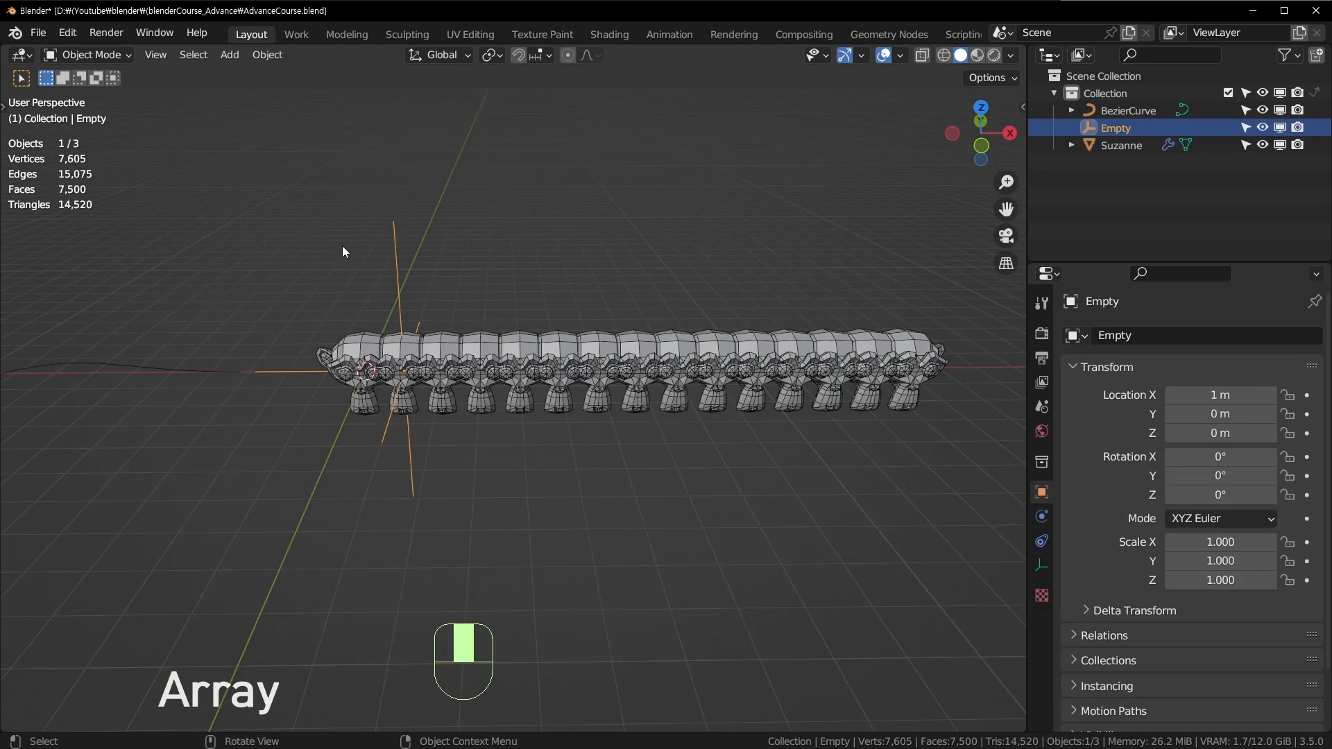
scroll(351, 303, up, 2)
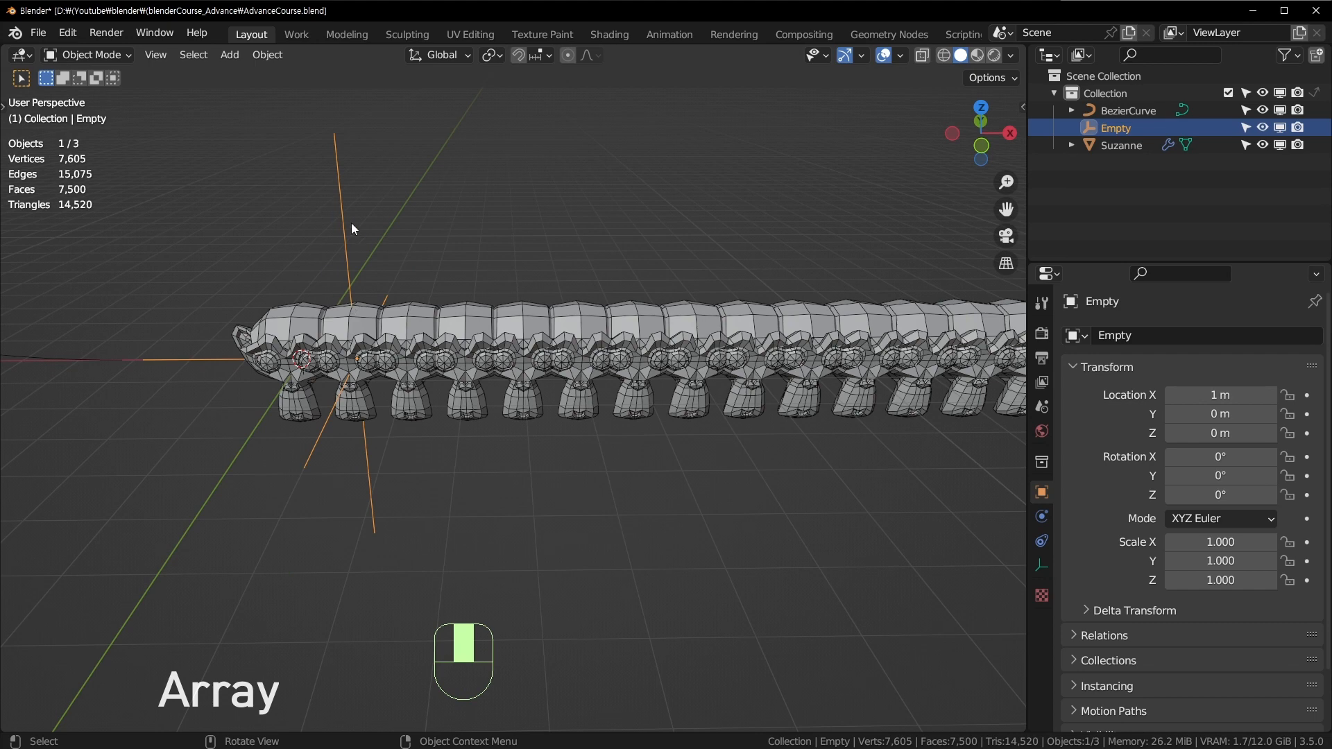
key(m)
key(m)
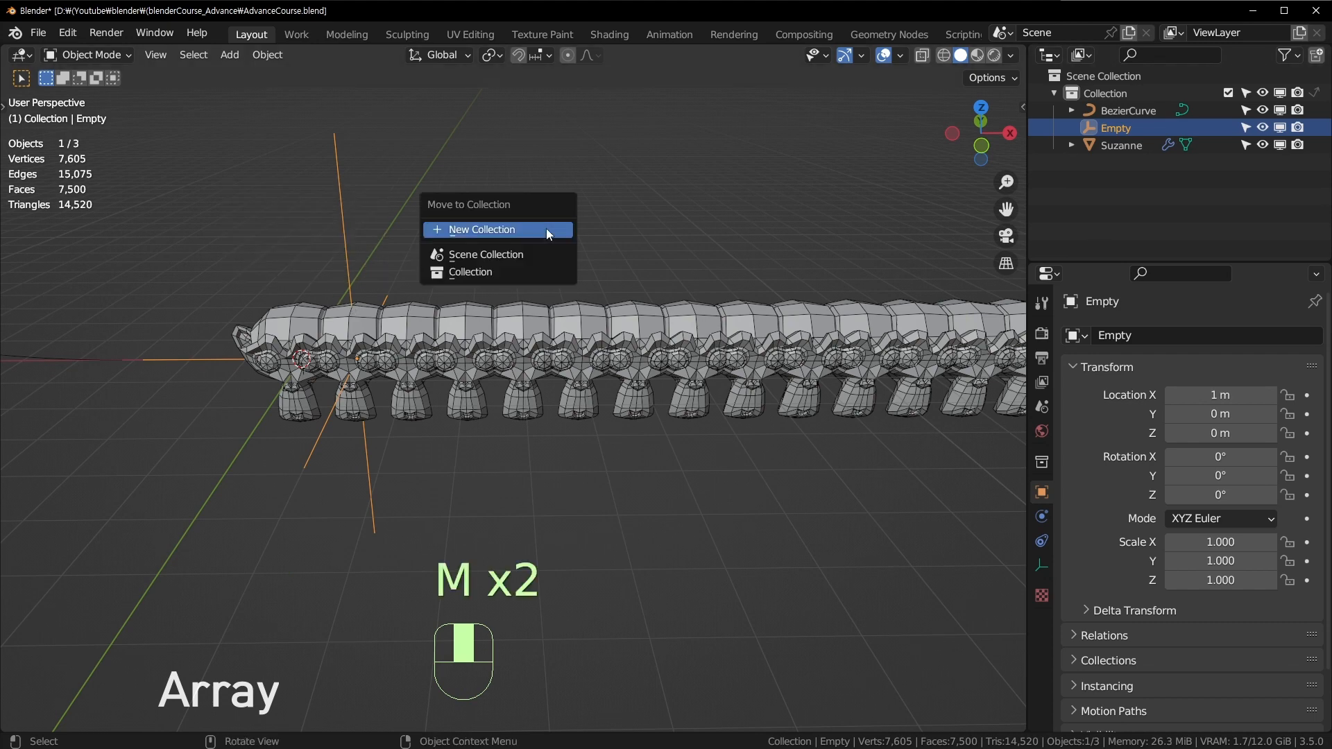
key(n)
click(1014, 154)
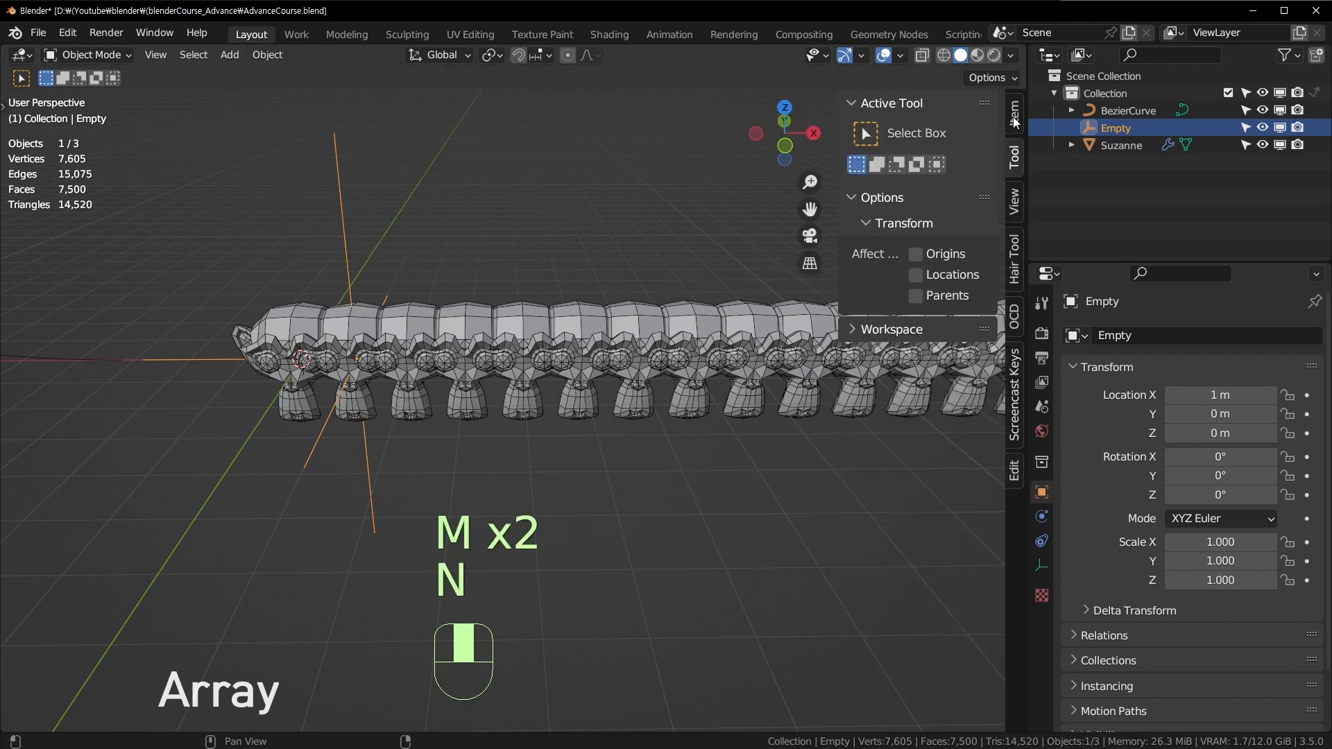
click(1015, 122)
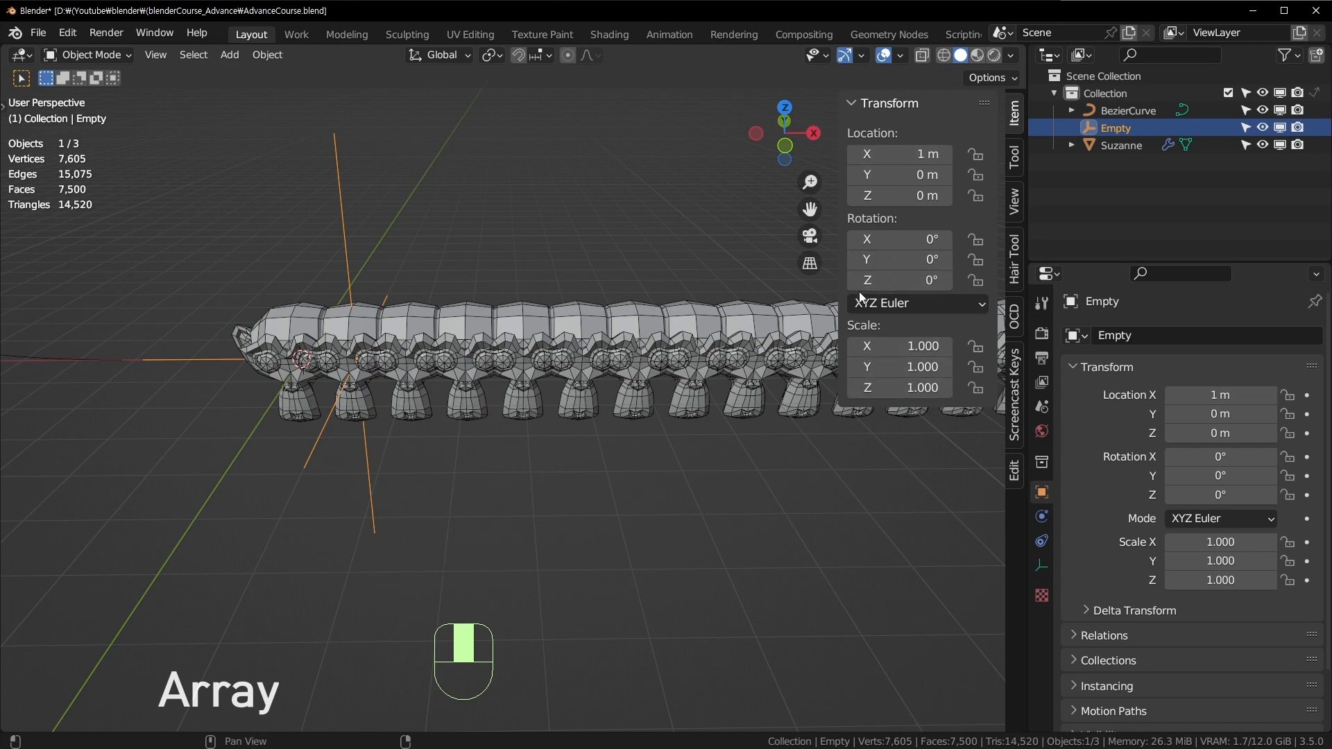
key(n)
mouse_move(611, 234)
middle_down()
mouse_move(627, 208)
mouse_move(643, 223)
mouse_move(616, 243)
middle_up()
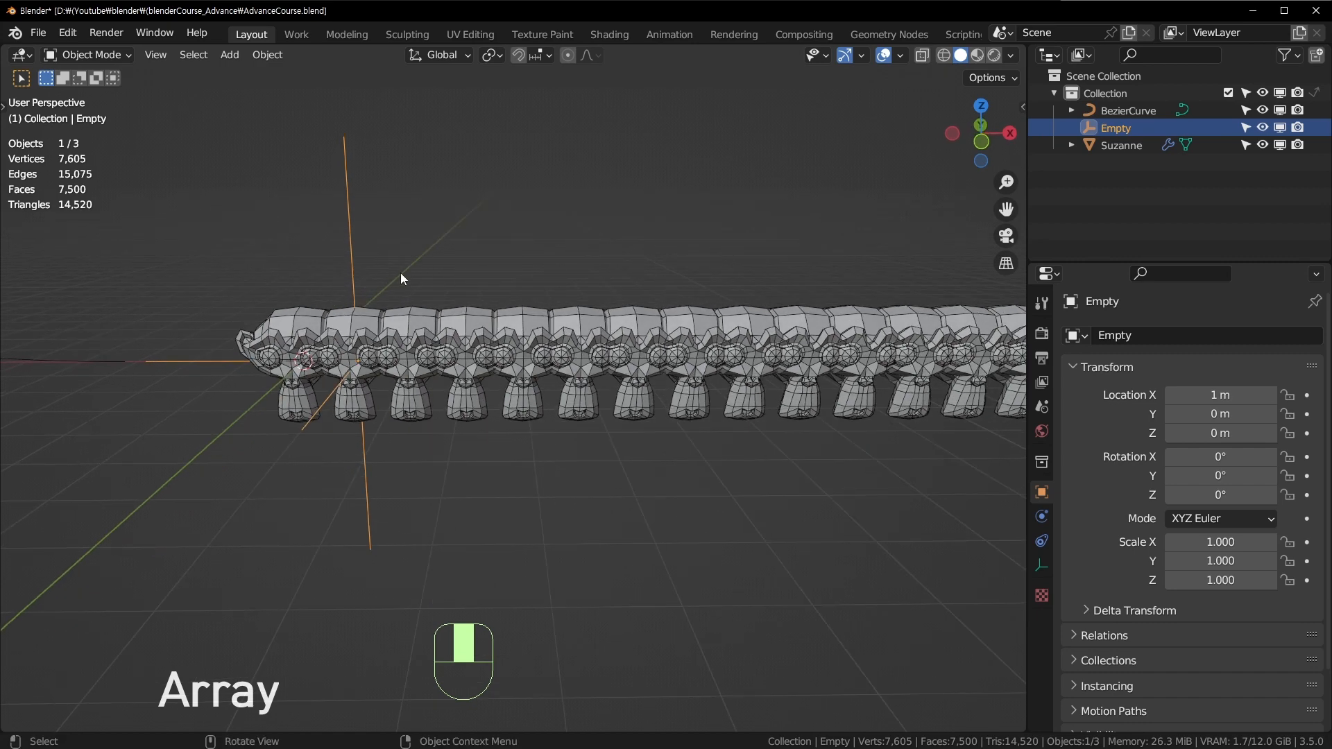
Move the Empty along the X axis and set its Location X to exactly 3 m.
key(g)
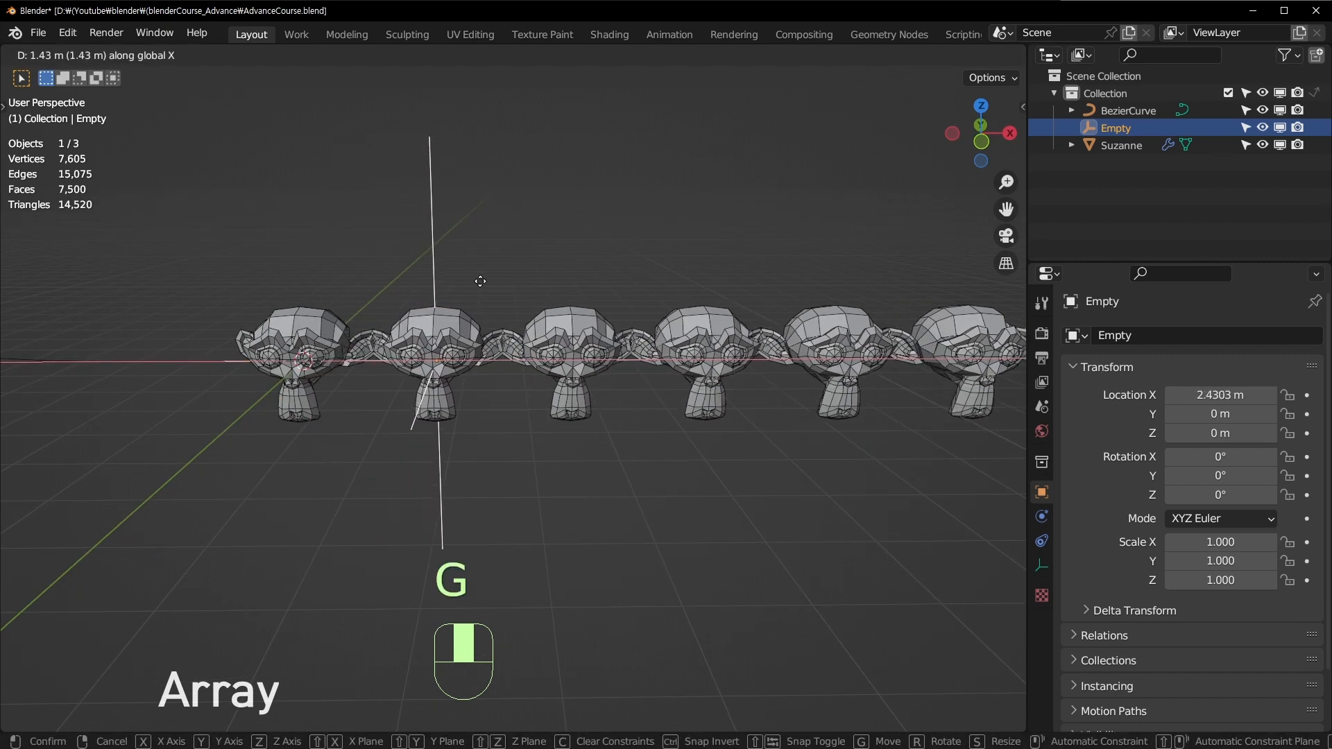
click(494, 286)
key(n)
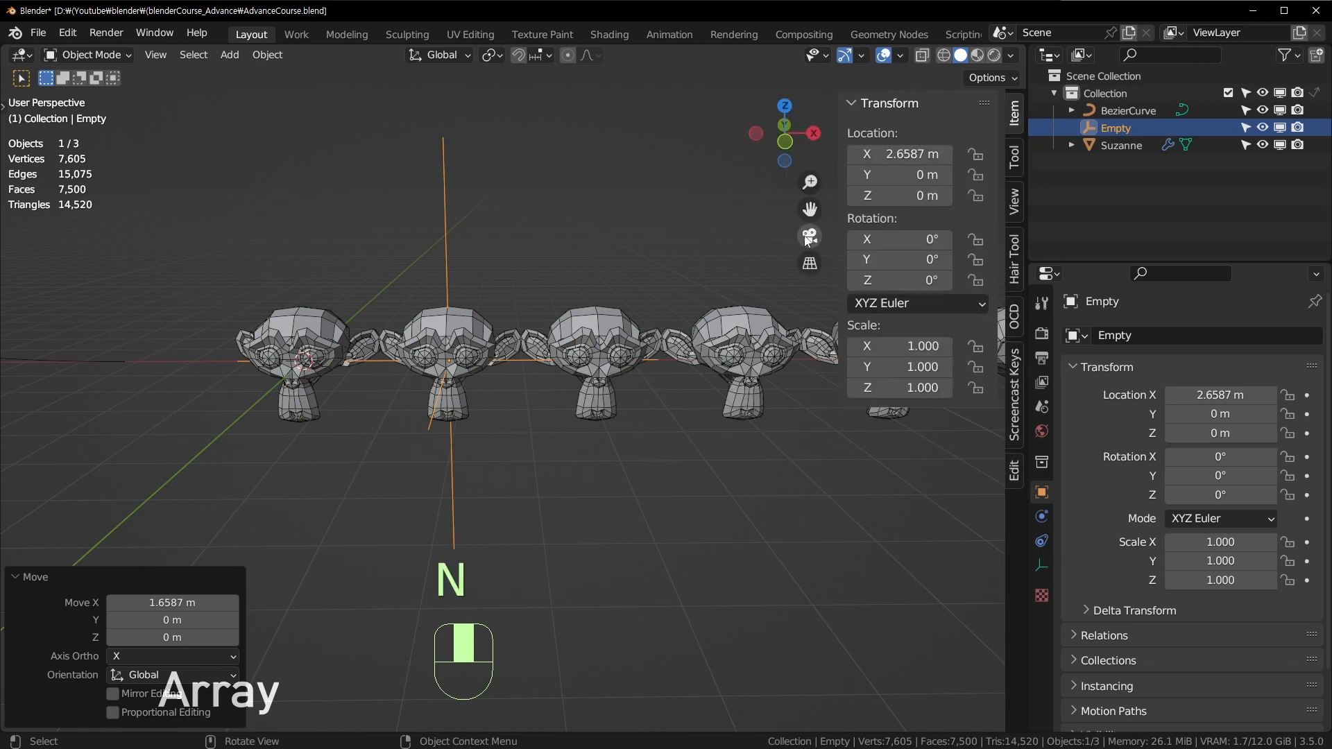
click(906, 158)
text(3)
key(Return)
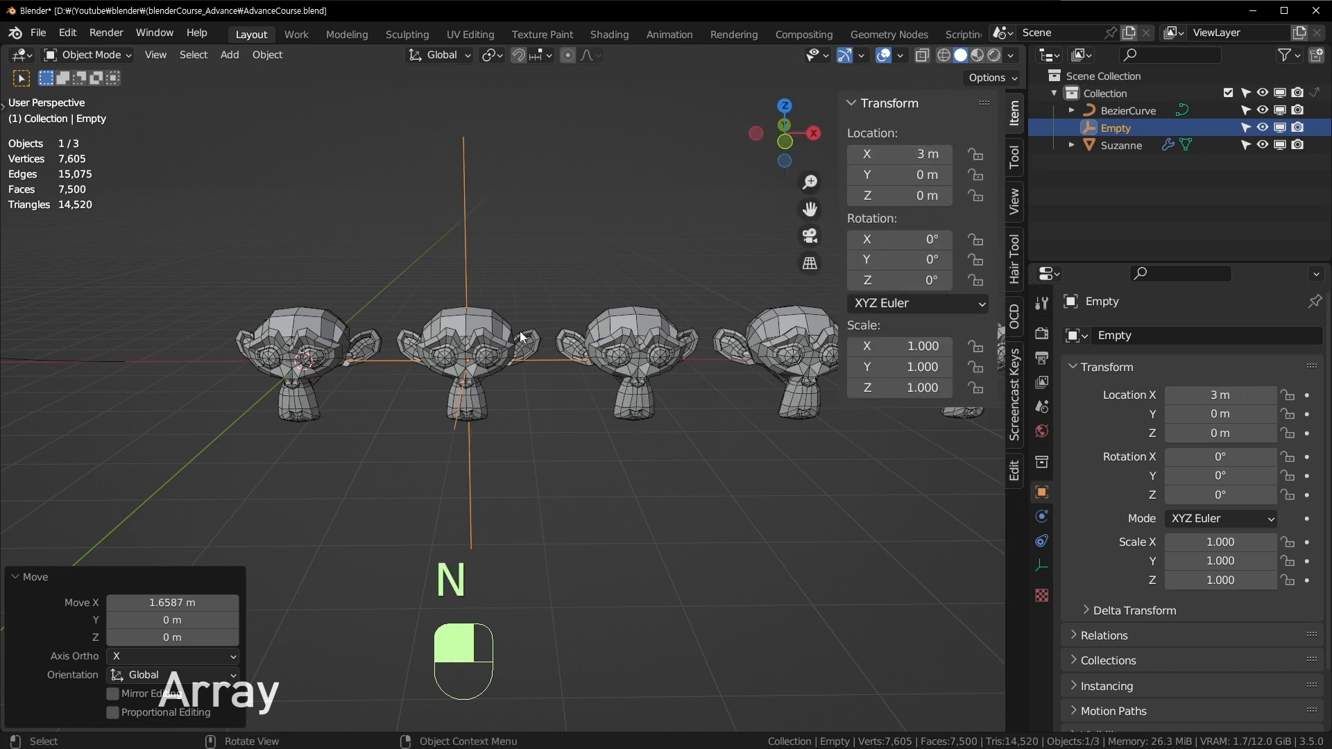
Try and undo an X rotation on the Empty, and set its Y rotation to -20°.
scroll(551, 297, down, 2)
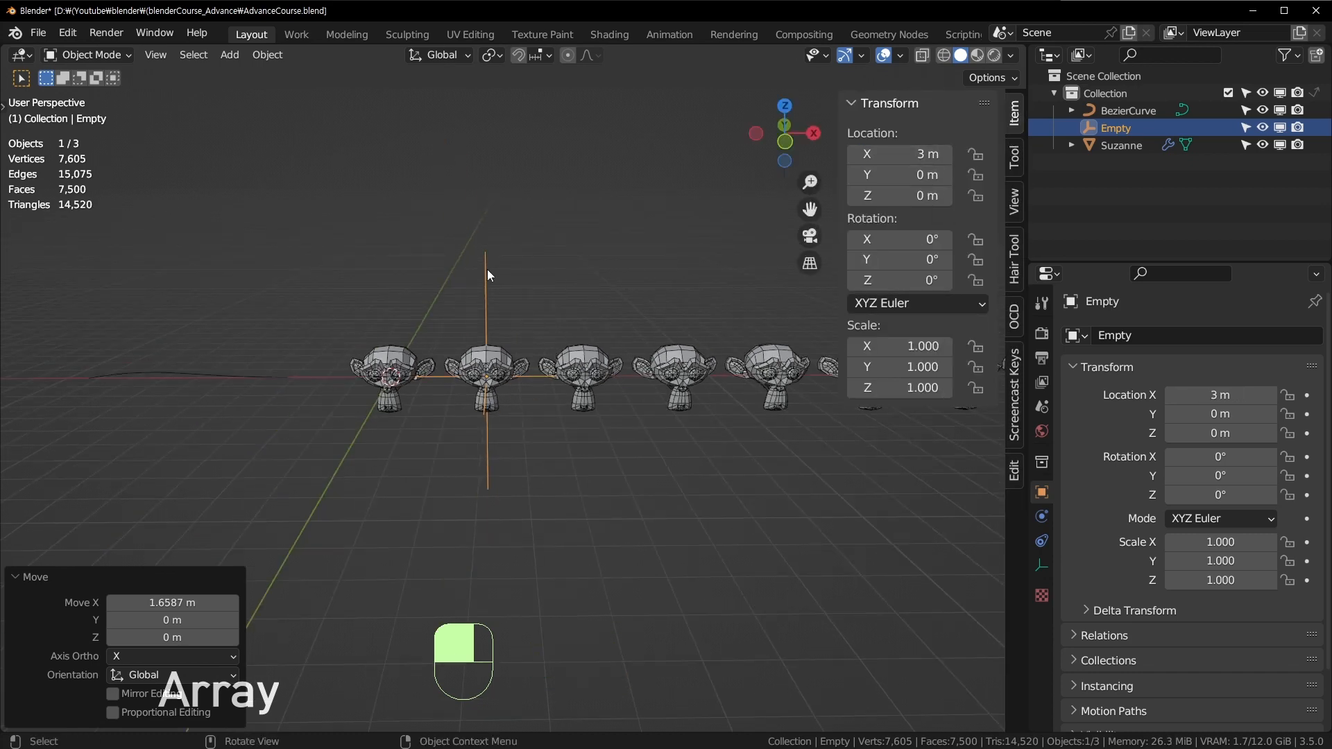
scroll(556, 315, up, 2)
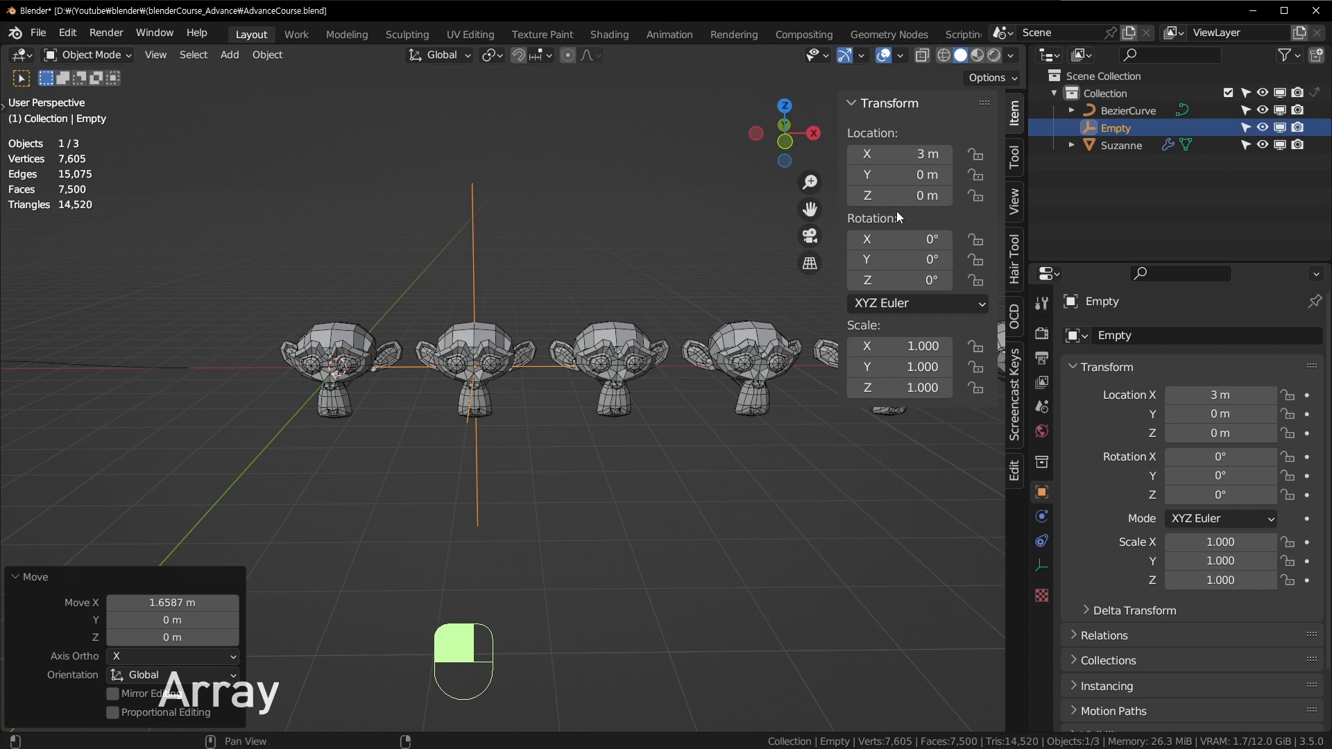
drag(890, 238, 839, 259)
key(ctrl+z)
scroll(508, 420, up, 2)
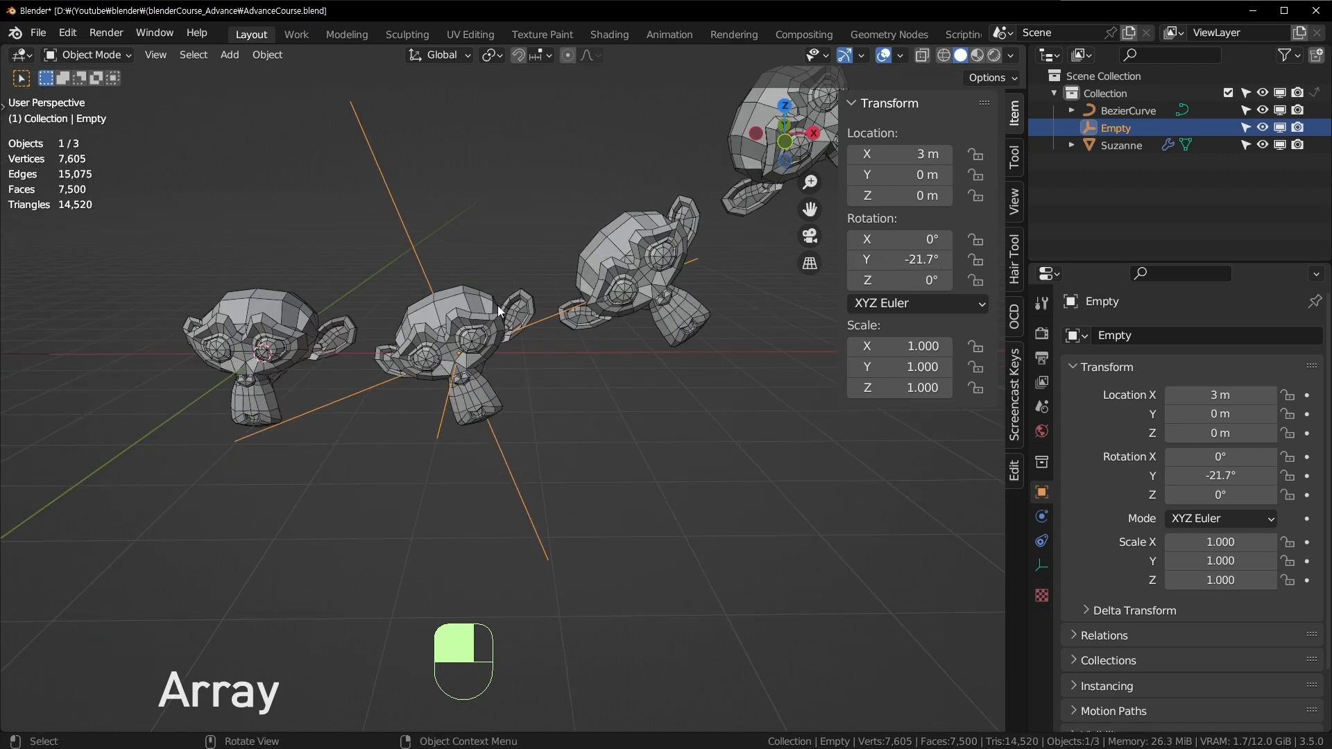
shift+middle_drag(449, 380, 360, 437)
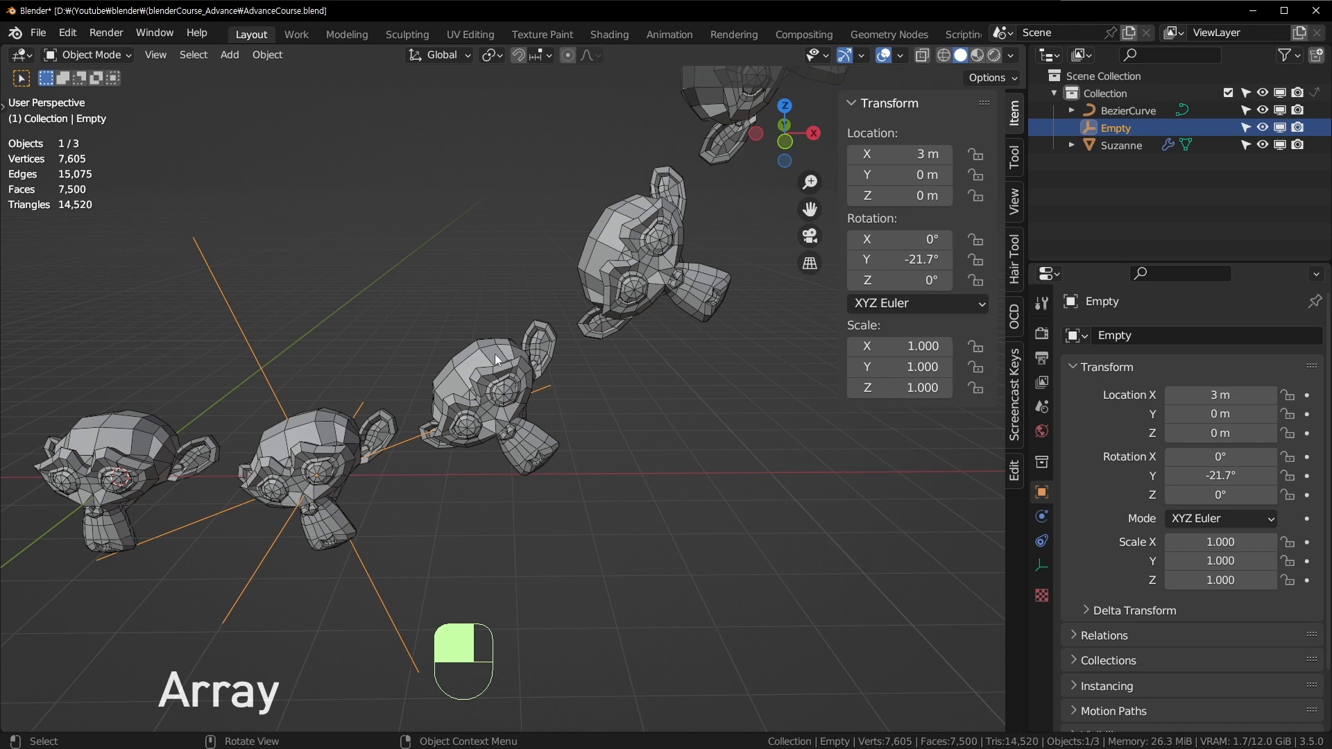
double_click(939, 260)
text(-20)
key(Return)
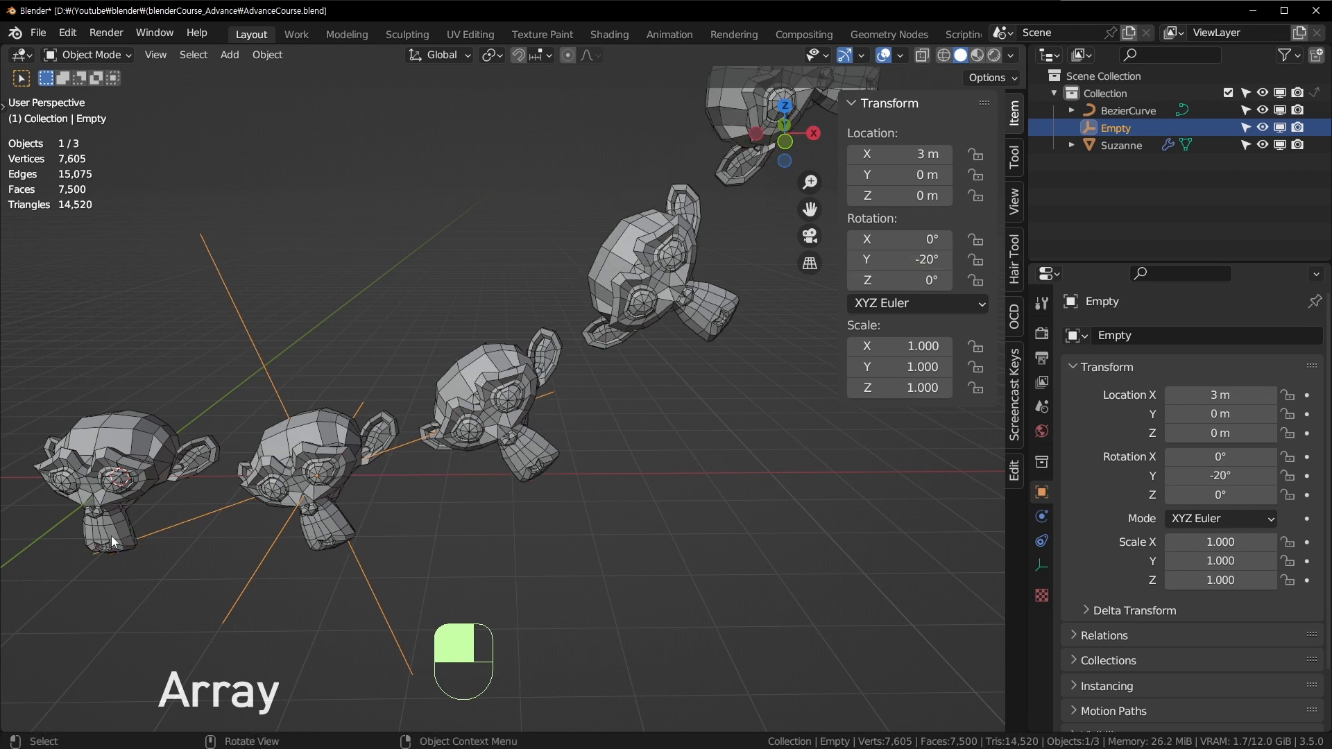
Select Suzanne and raise the array's Count to 18 to close the ring of heads.
shift+middle_drag(662, 258, 558, 360)
scroll(696, 127, down, 4)
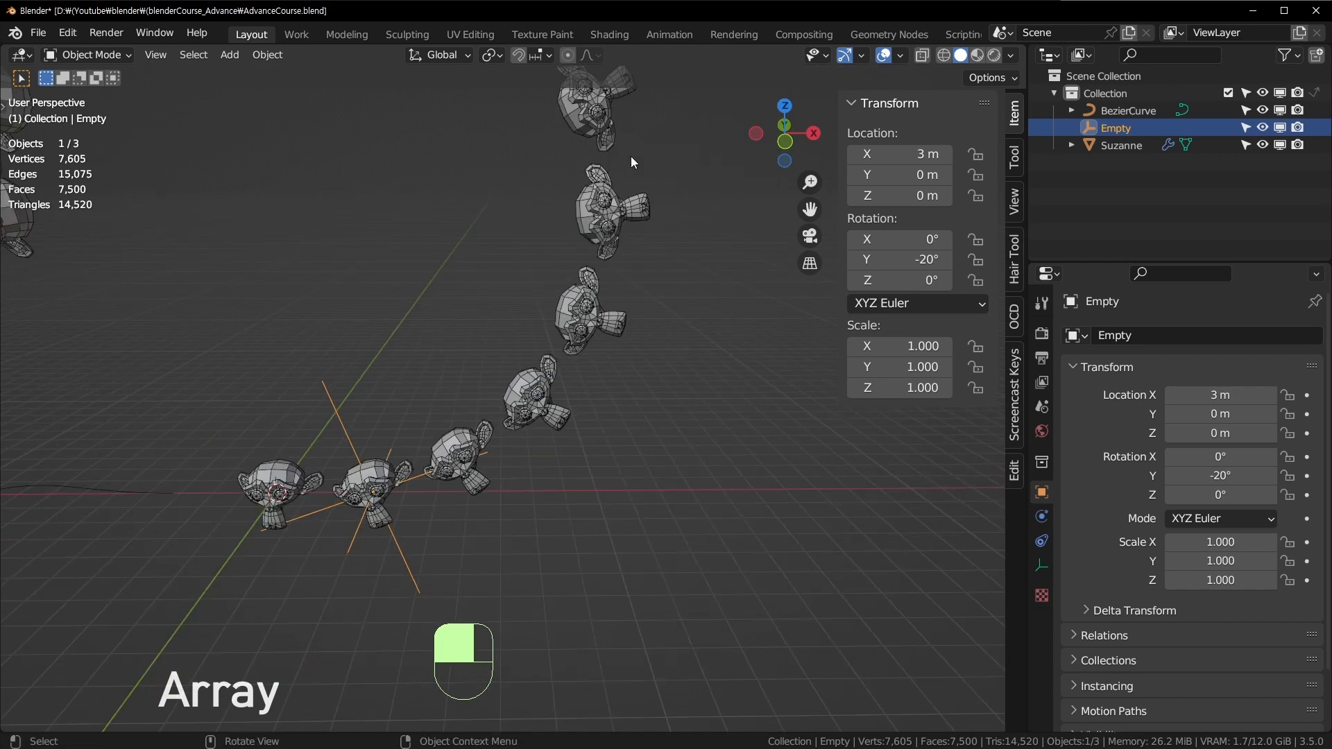
shift+middle_drag(626, 118, 647, 226)
shift+middle_drag(355, 273, 737, 447)
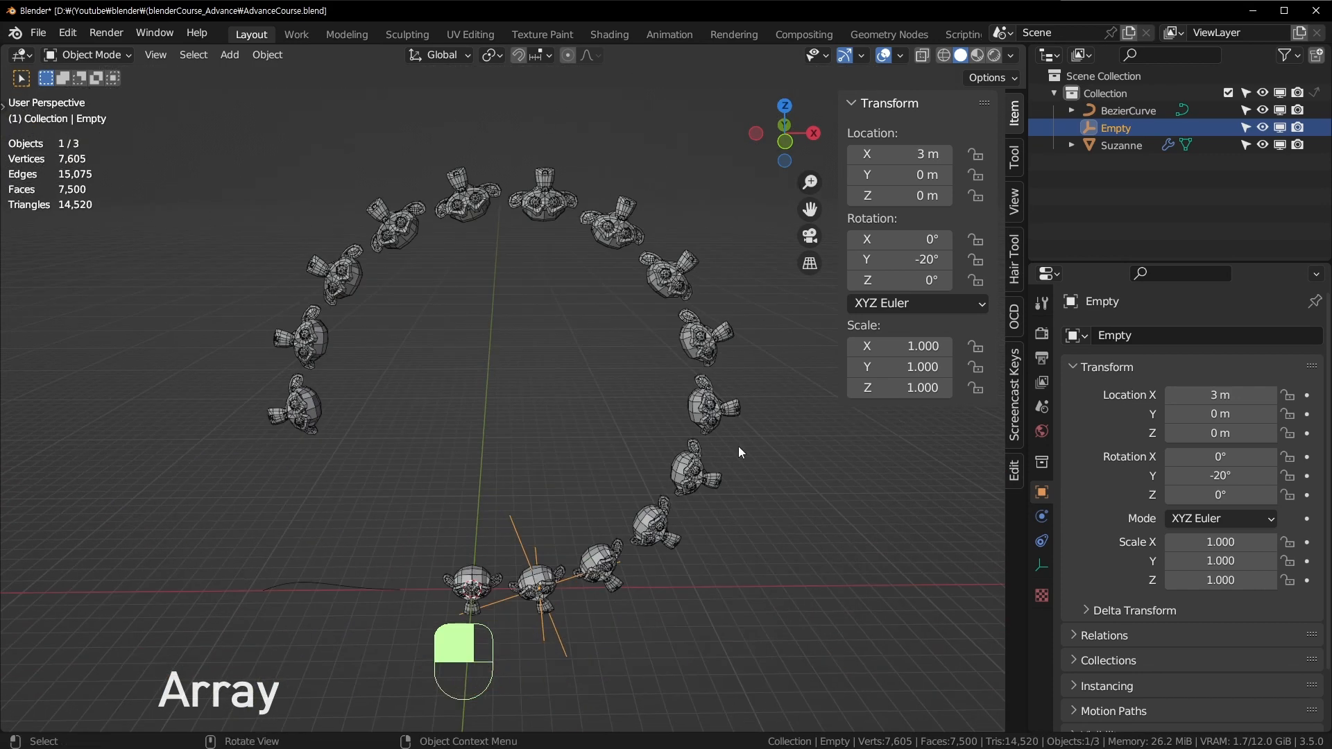
click(707, 456)
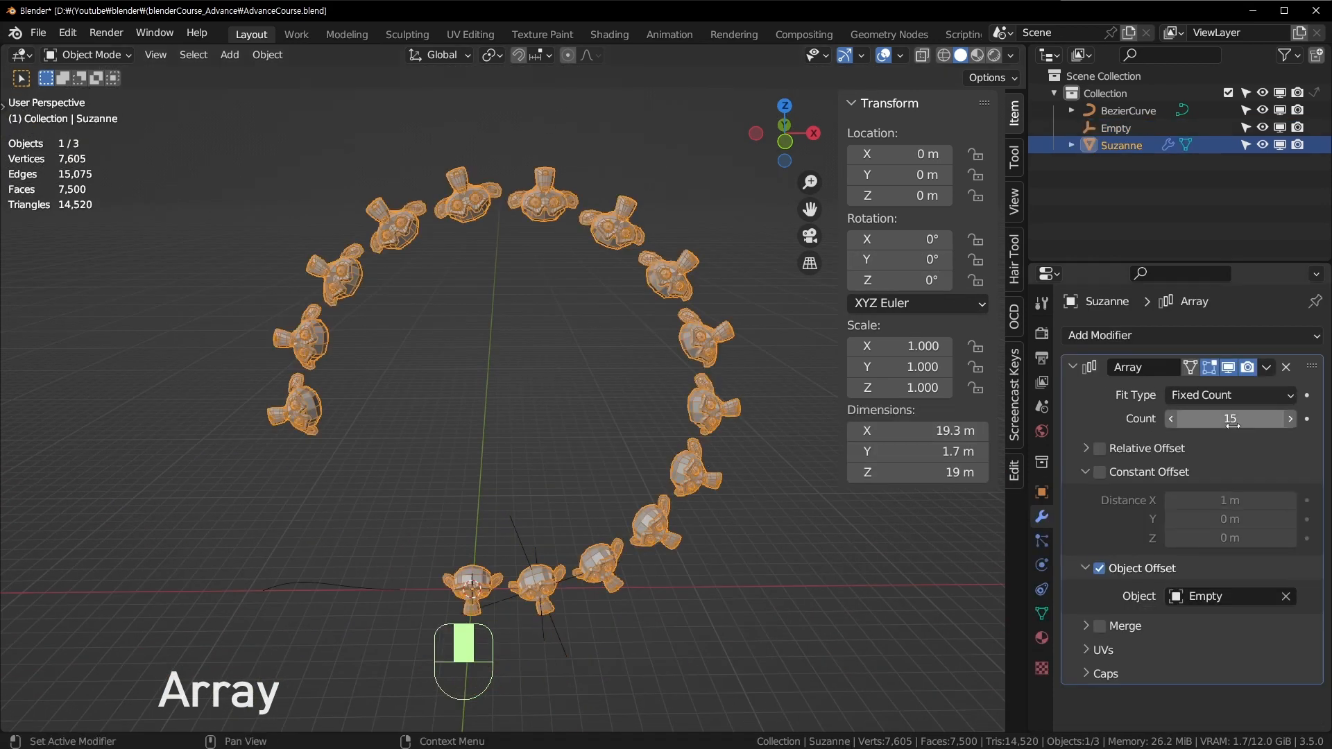
click(1292, 419)
click(1292, 419)
click(1292, 419)
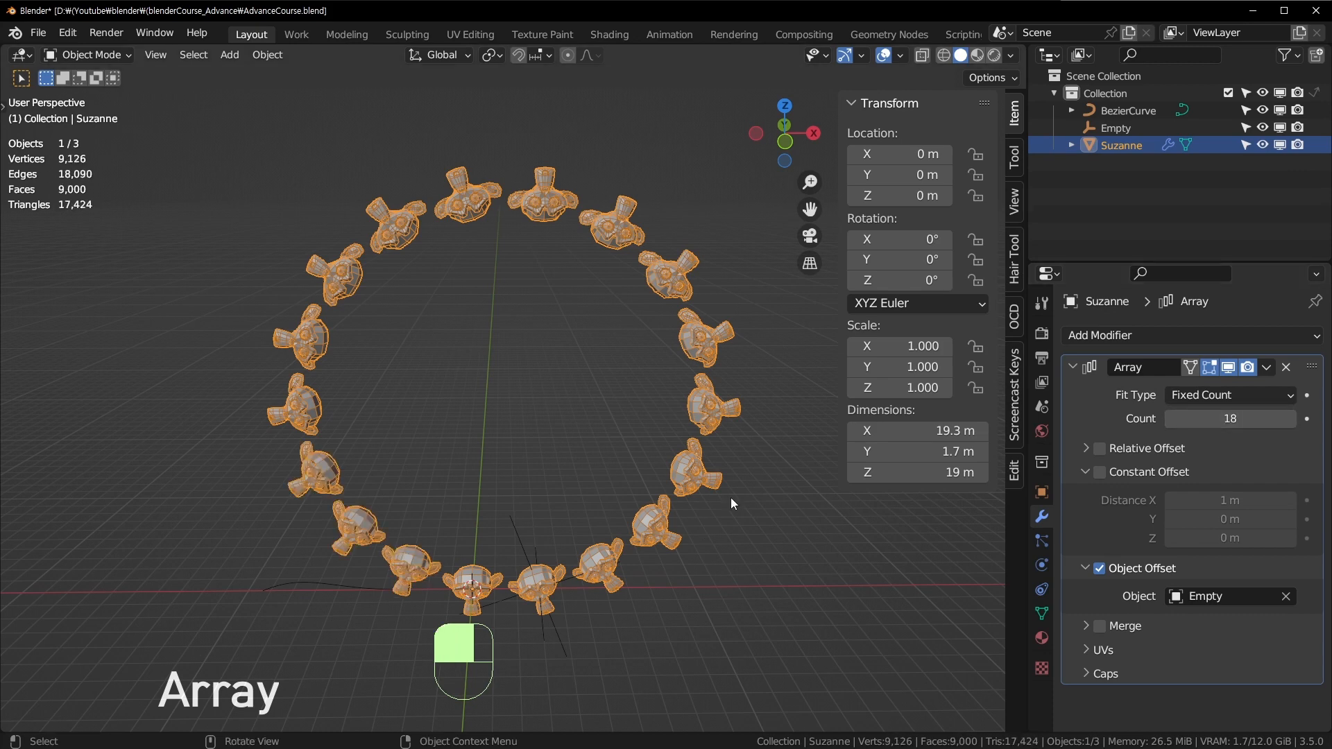
Reselect the Empty near the base of the ring of monkey heads.
middle_drag(731, 497, 573, 593)
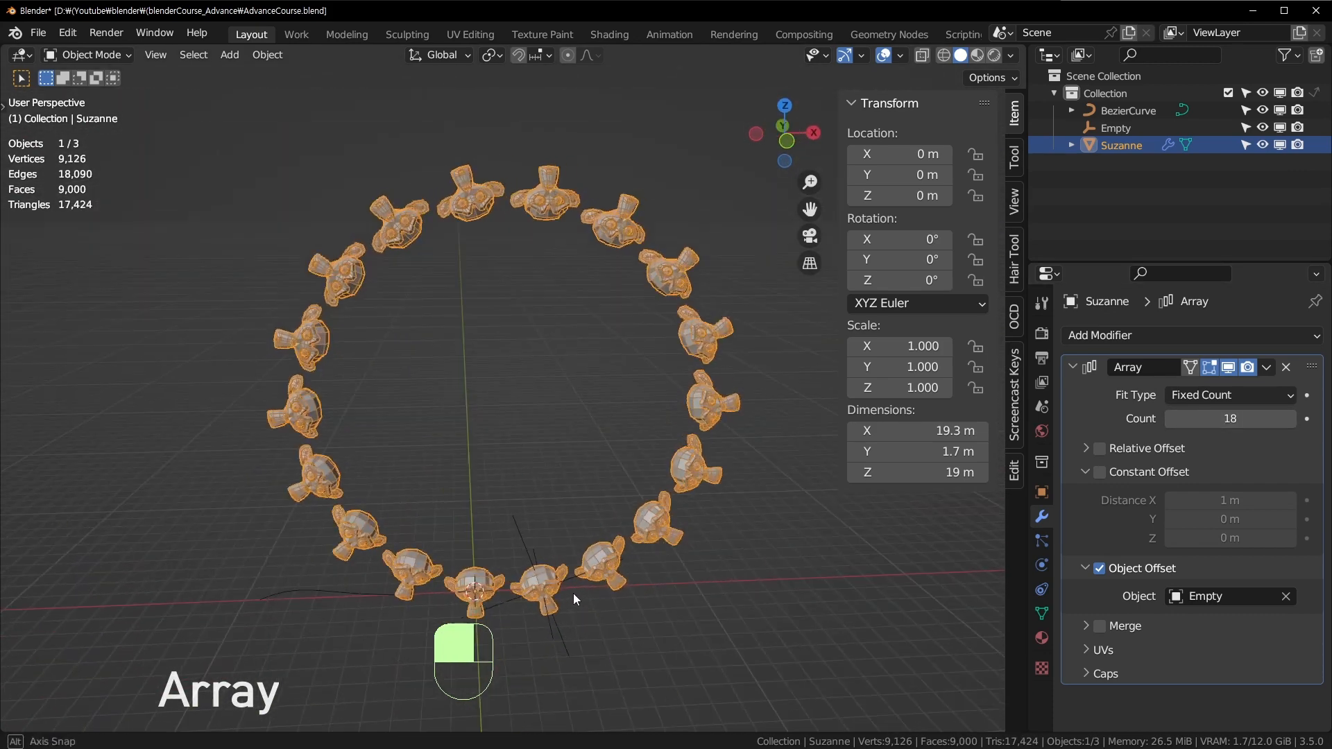
click(531, 525)
scroll(572, 531, up, 2)
shift+middle_drag(576, 533, 544, 385)
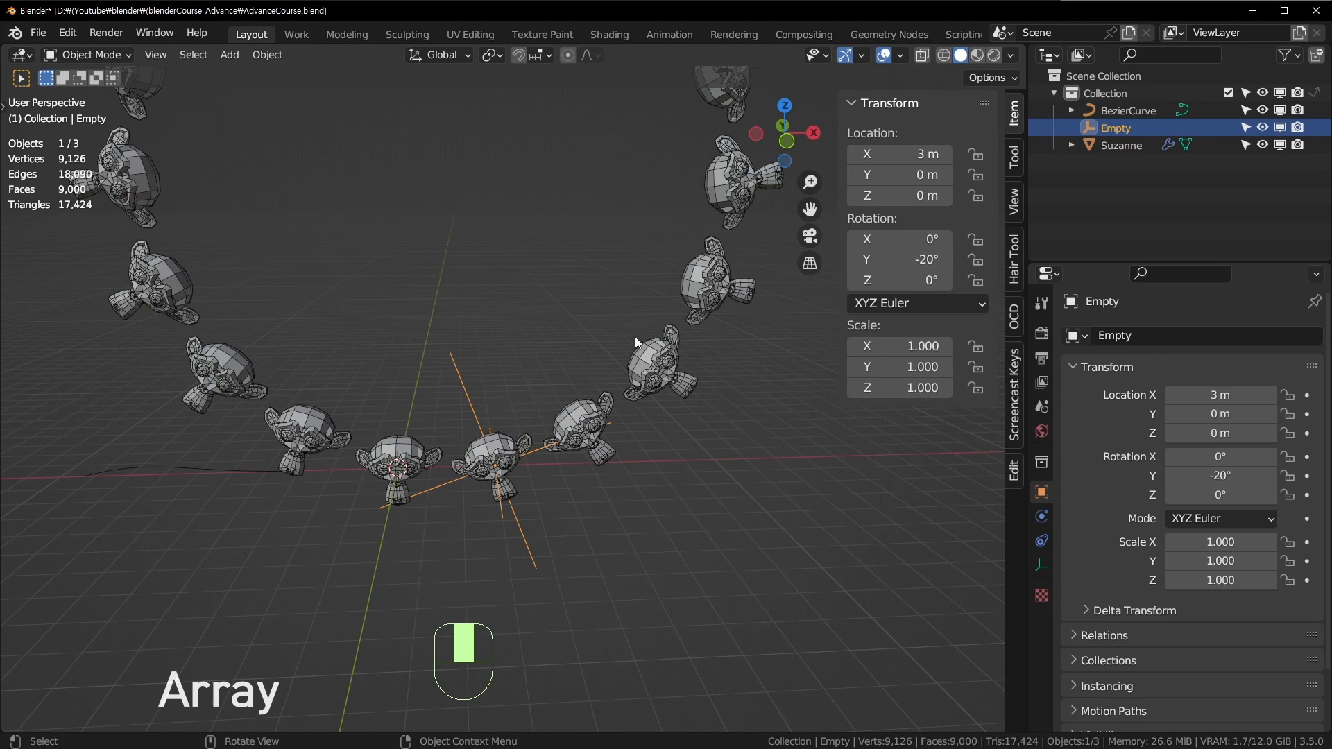
middle_drag(635, 336, 647, 365)
middle_drag(652, 319, 600, 258)
Try changing the Empty's X rotation and reset it to 0°.
drag(901, 239, 925, 240)
middle_drag(468, 344, 458, 97)
double_click(891, 244)
text(0)
key(Return)
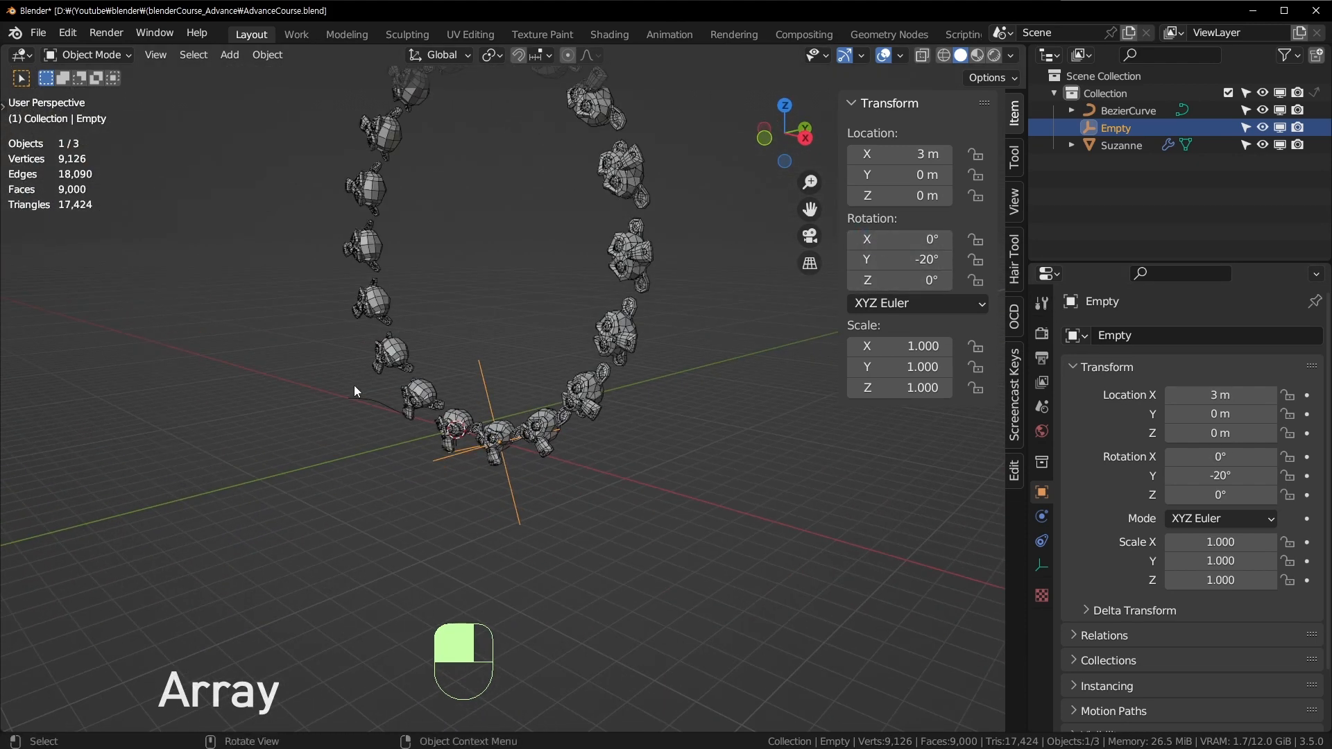
Scale the Empty up uniformly to about 1.207 so each array copy grows progressively.
middle_drag(353, 385, 458, 360)
scroll(694, 411, up, 2)
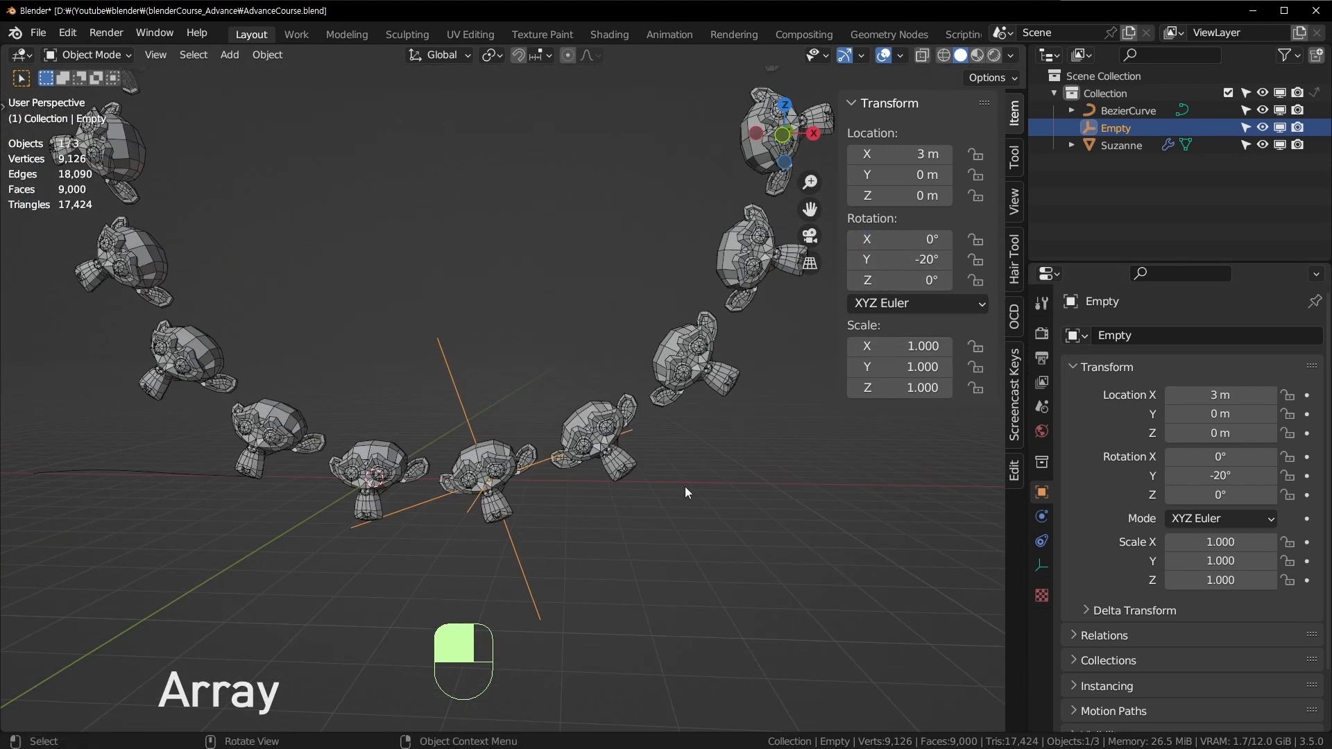
key(s)
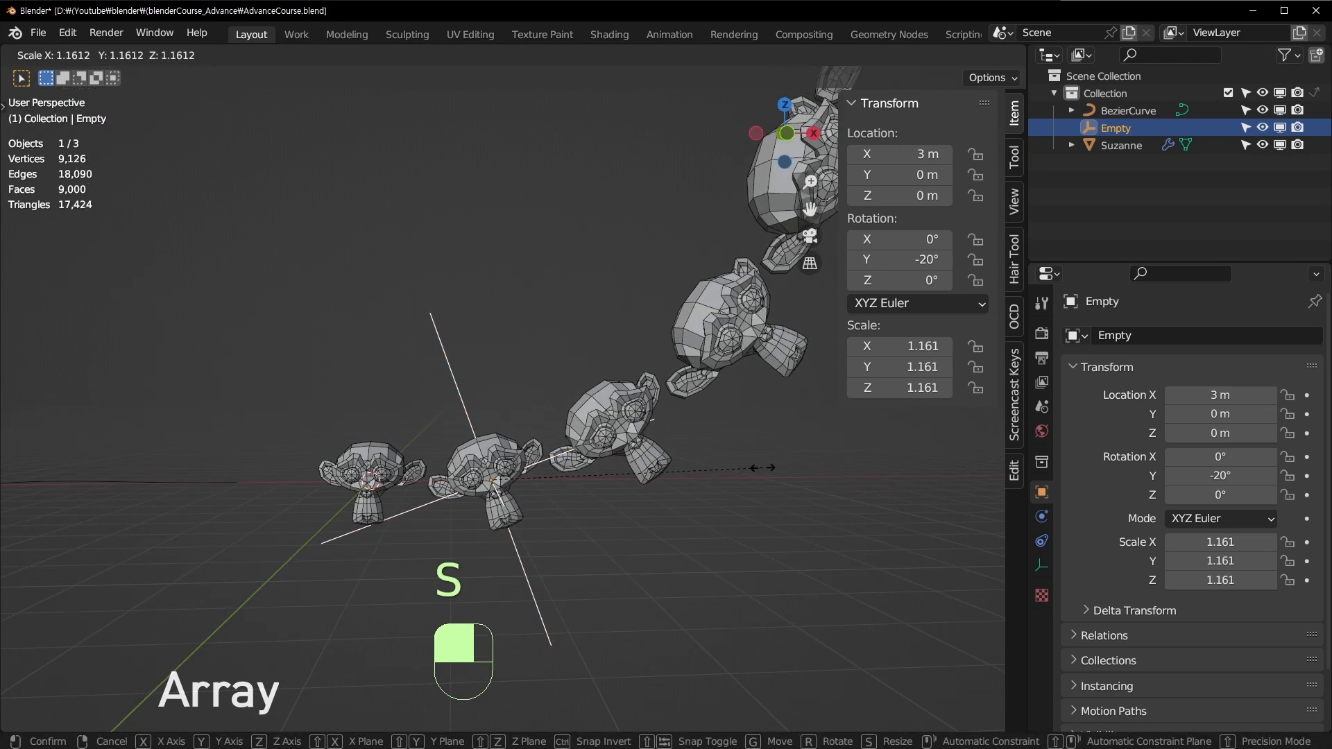
click(773, 463)
middle_drag(773, 463, 528, 507)
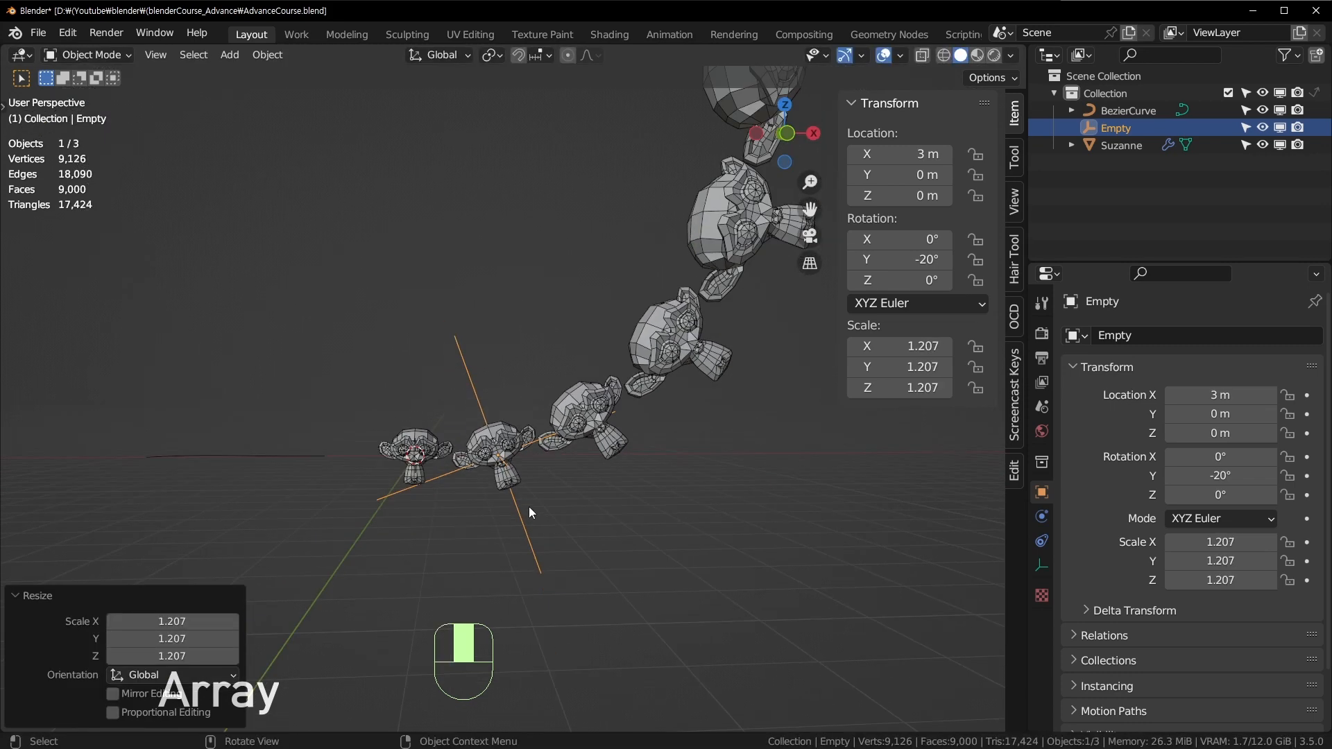
Select Suzanne, return to the Empty, and examine the rotated and scaled array copies from several angles.
scroll(529, 506, up, 3)
click(364, 483)
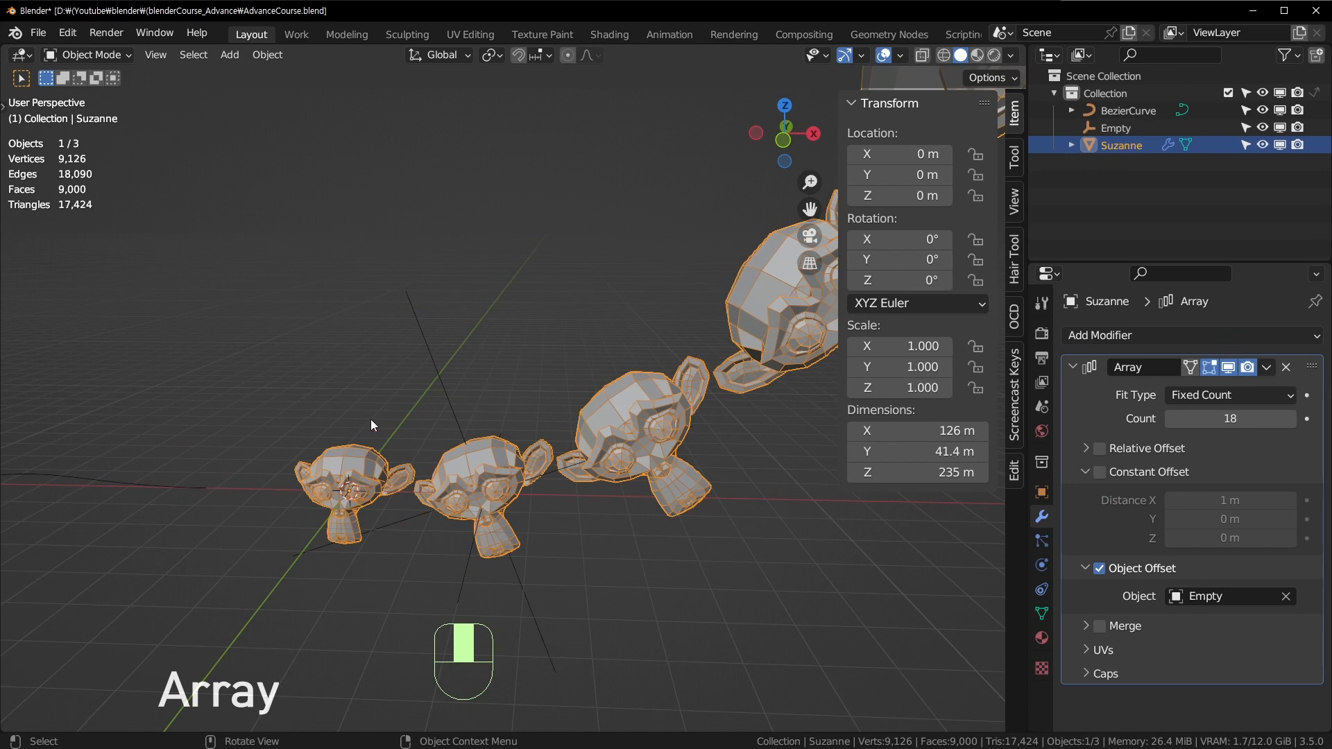
middle_drag(677, 359, 556, 232)
middle_drag(339, 521, 620, 297)
click(493, 471)
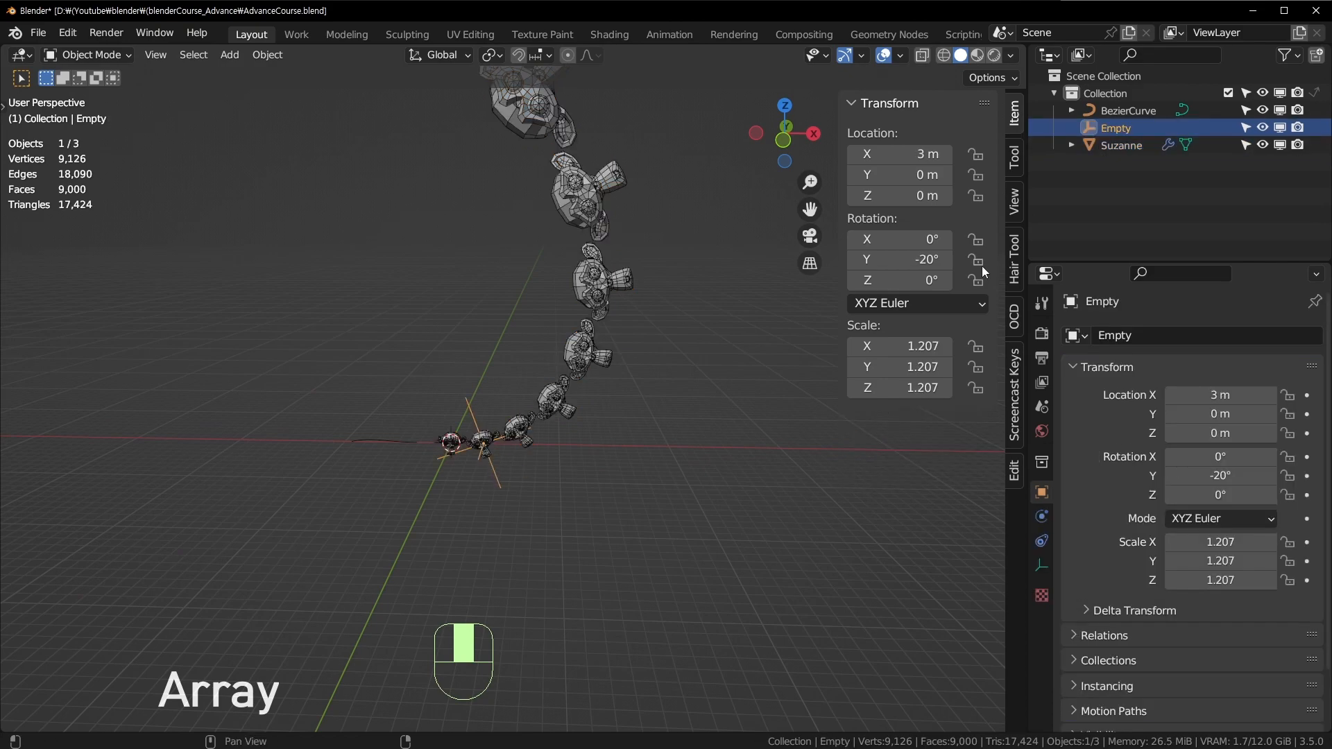
middle_drag(560, 451, 543, 335)
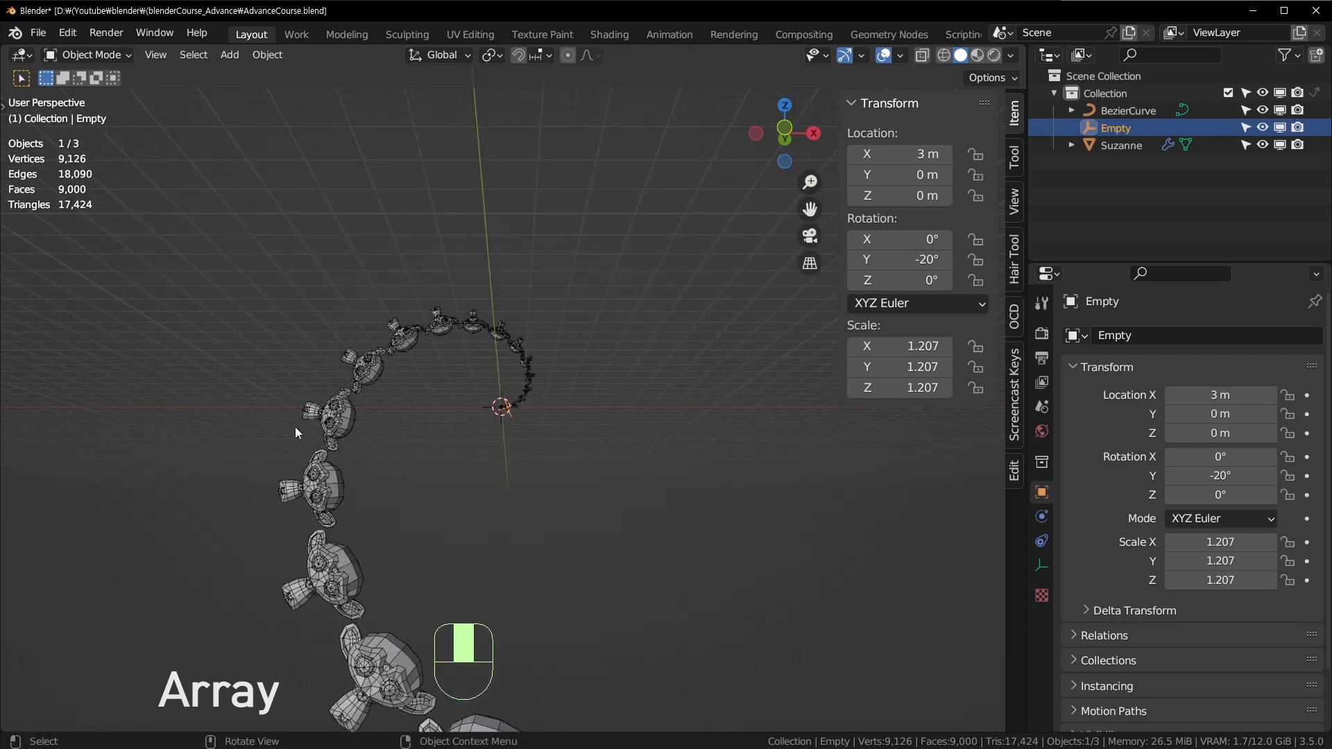
shift+middle_drag(296, 433, 271, 330)
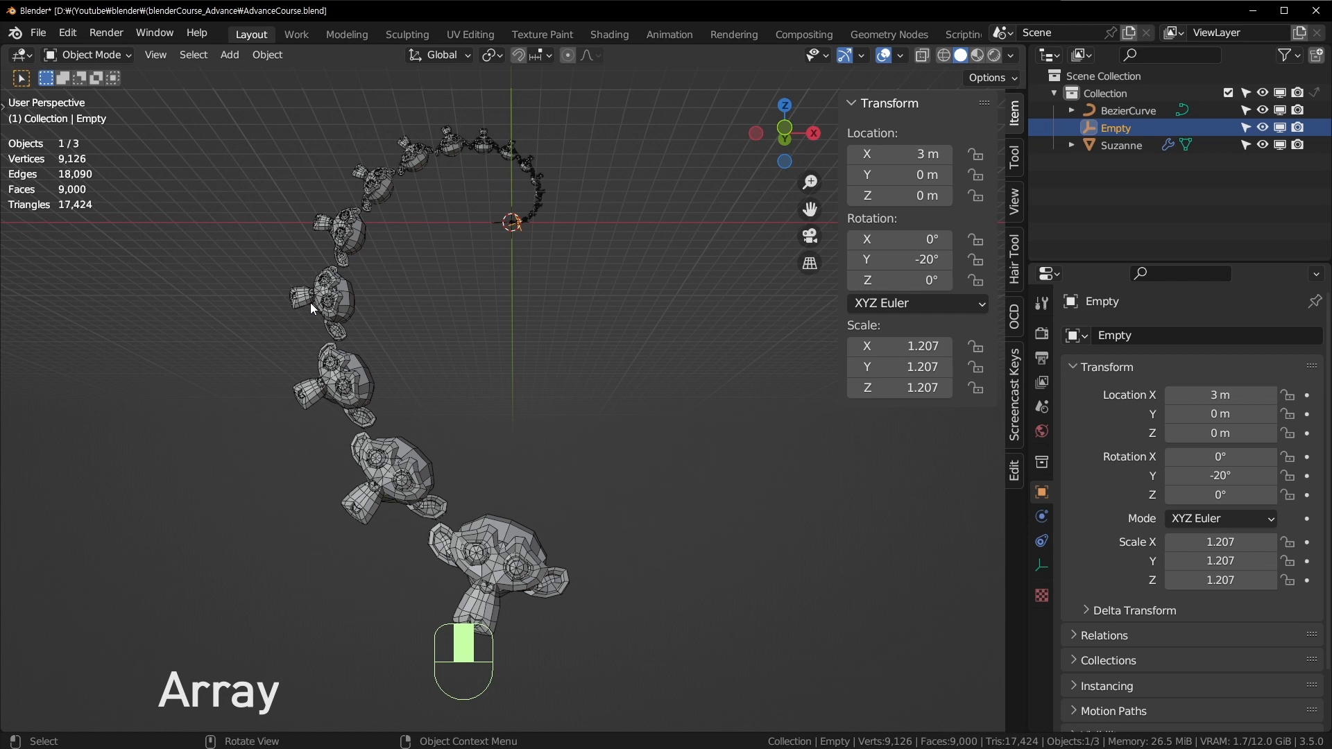
middle_drag(482, 254, 555, 221)
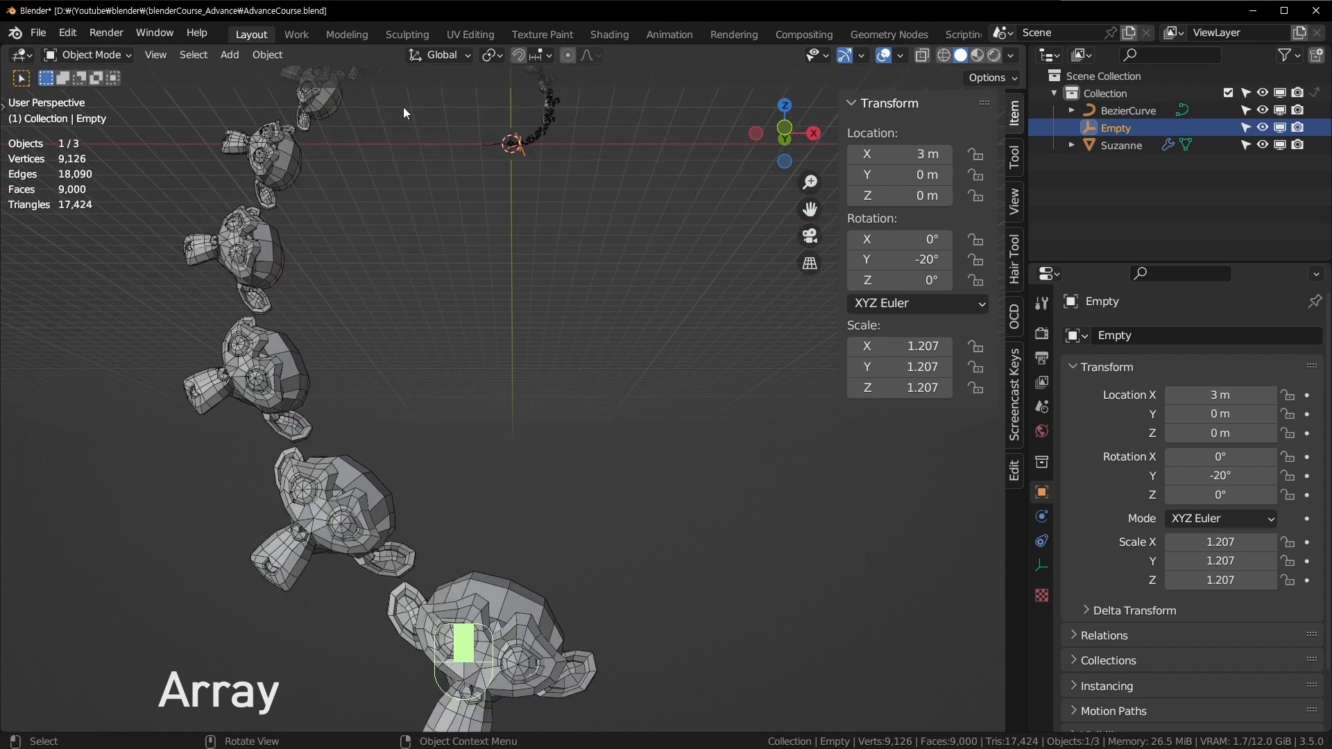
middle_drag(404, 109, 482, 159)
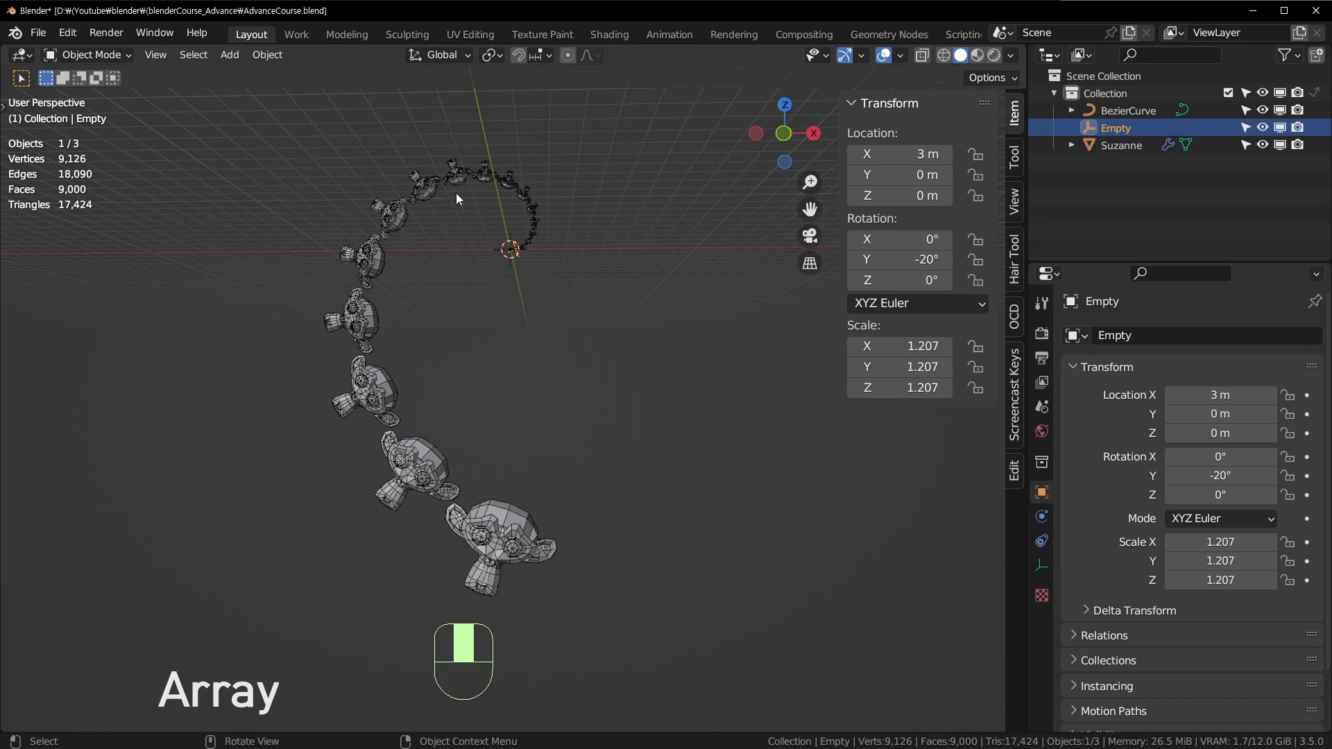
Select Suzanne, clear the Empty from the array's Object Offset, and switch the modifier from Object Offset to Constant Offset.
scroll(456, 193, up, 2)
click(528, 174)
scroll(529, 173, up, 3)
shift+middle_drag(528, 173, 490, 410)
click(1286, 598)
scroll(685, 394, up, 4)
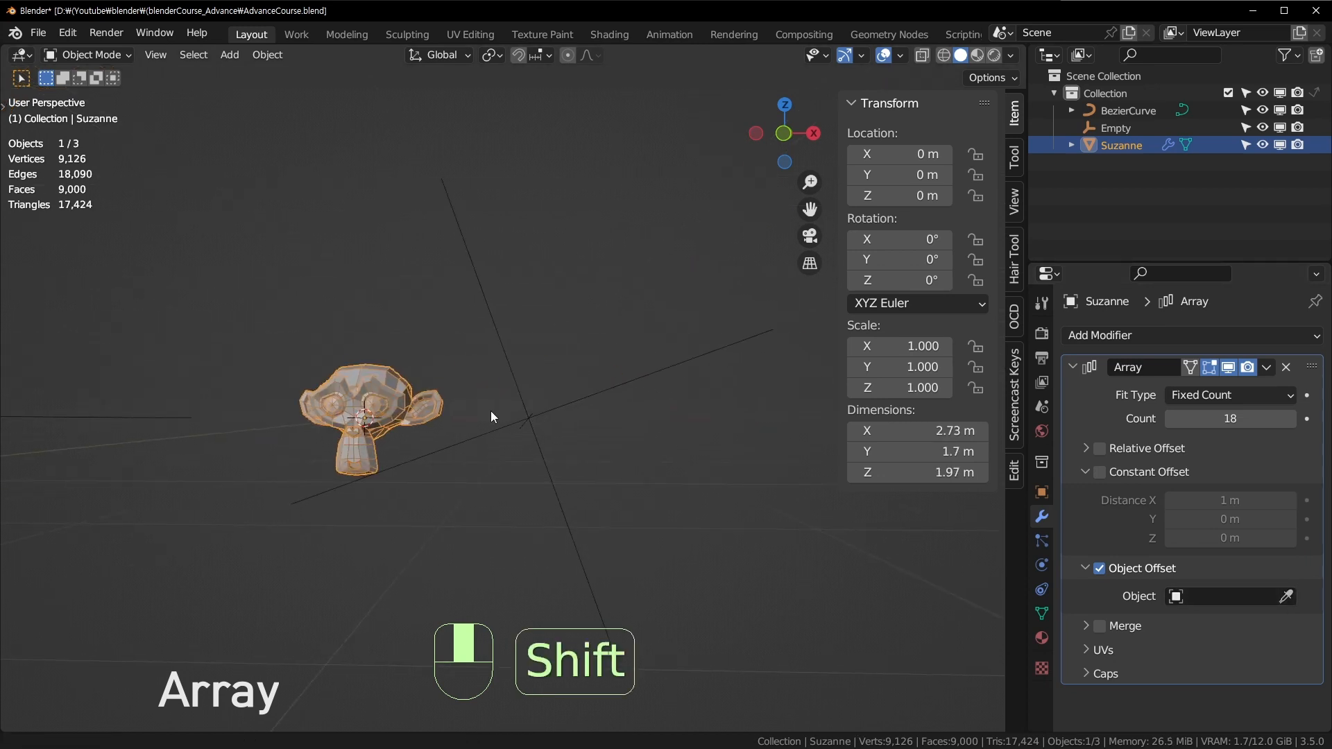
click(1099, 568)
click(1099, 471)
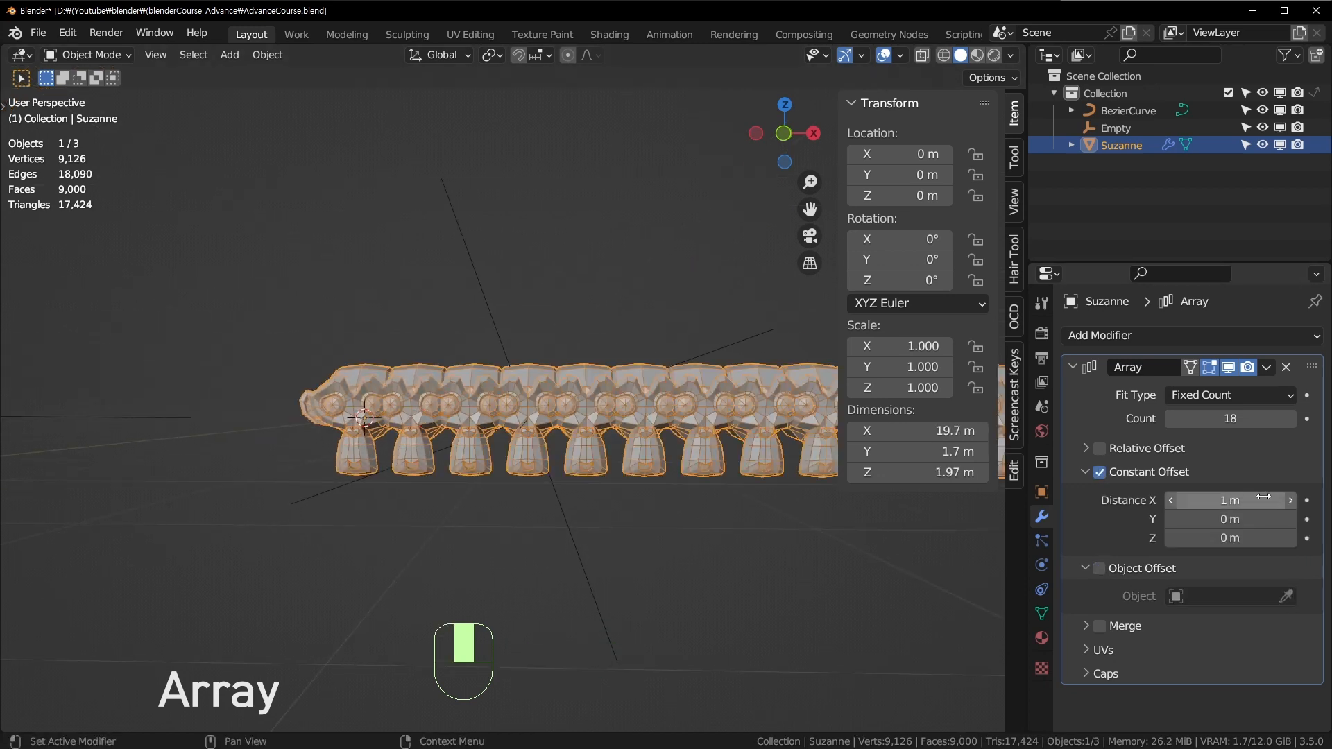
Show the array's Merge settings and examine where the neighbouring monkey heads overlap.
click(1090, 477)
click(1087, 553)
scroll(416, 444, up, 4)
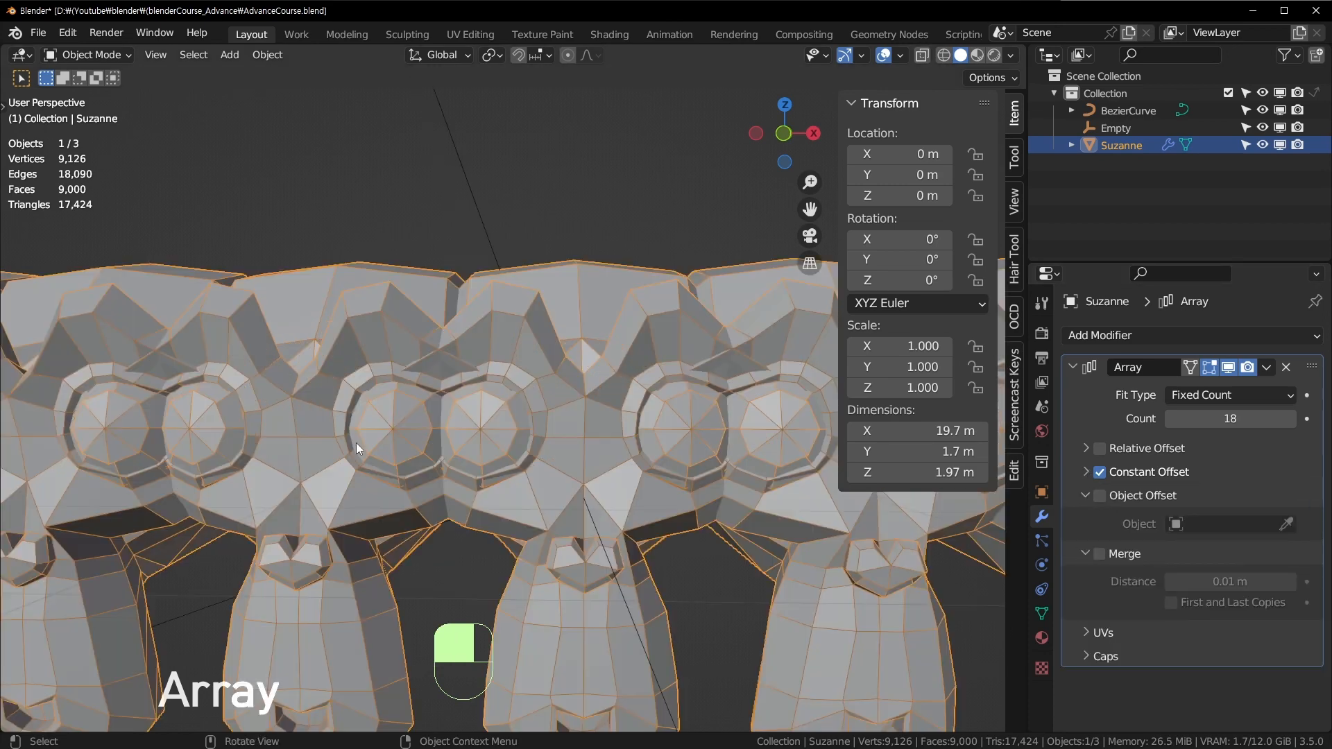
scroll(278, 427, down, 4)
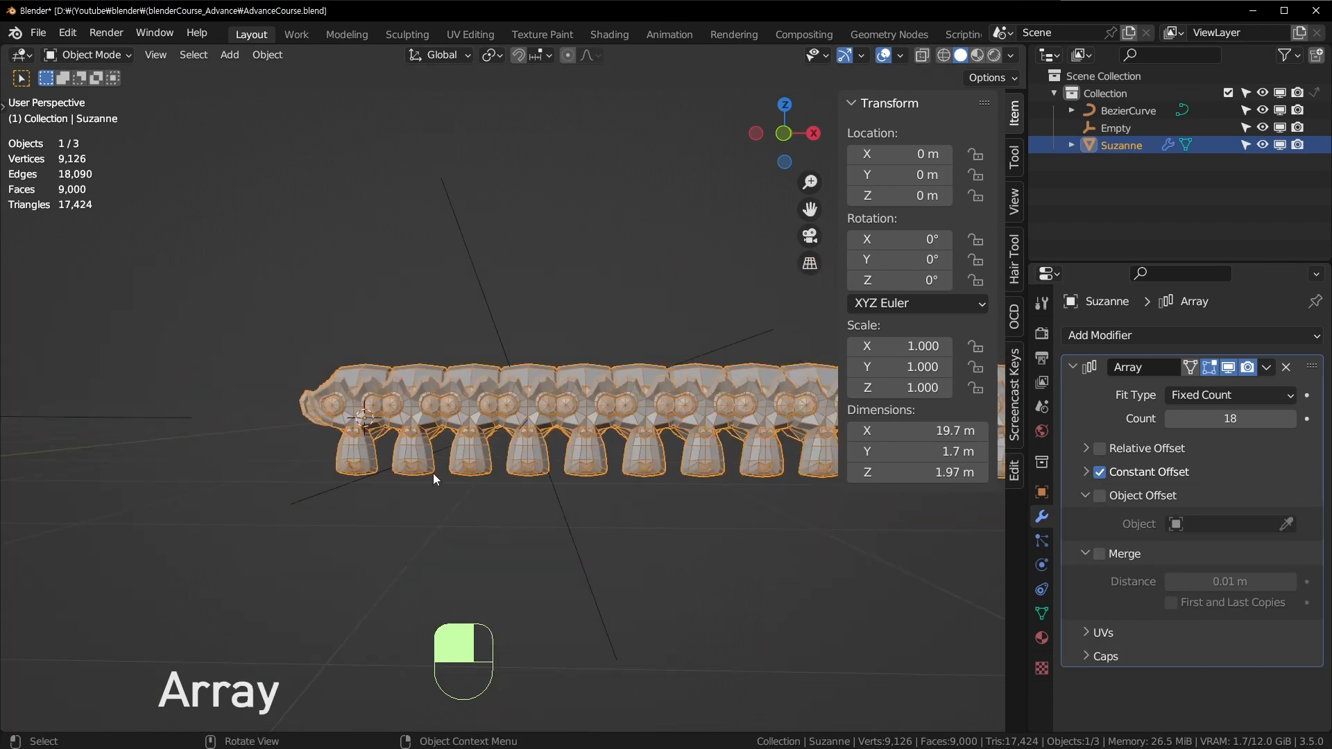
scroll(298, 410, up, 5)
shift+middle_drag(298, 410, 347, 361)
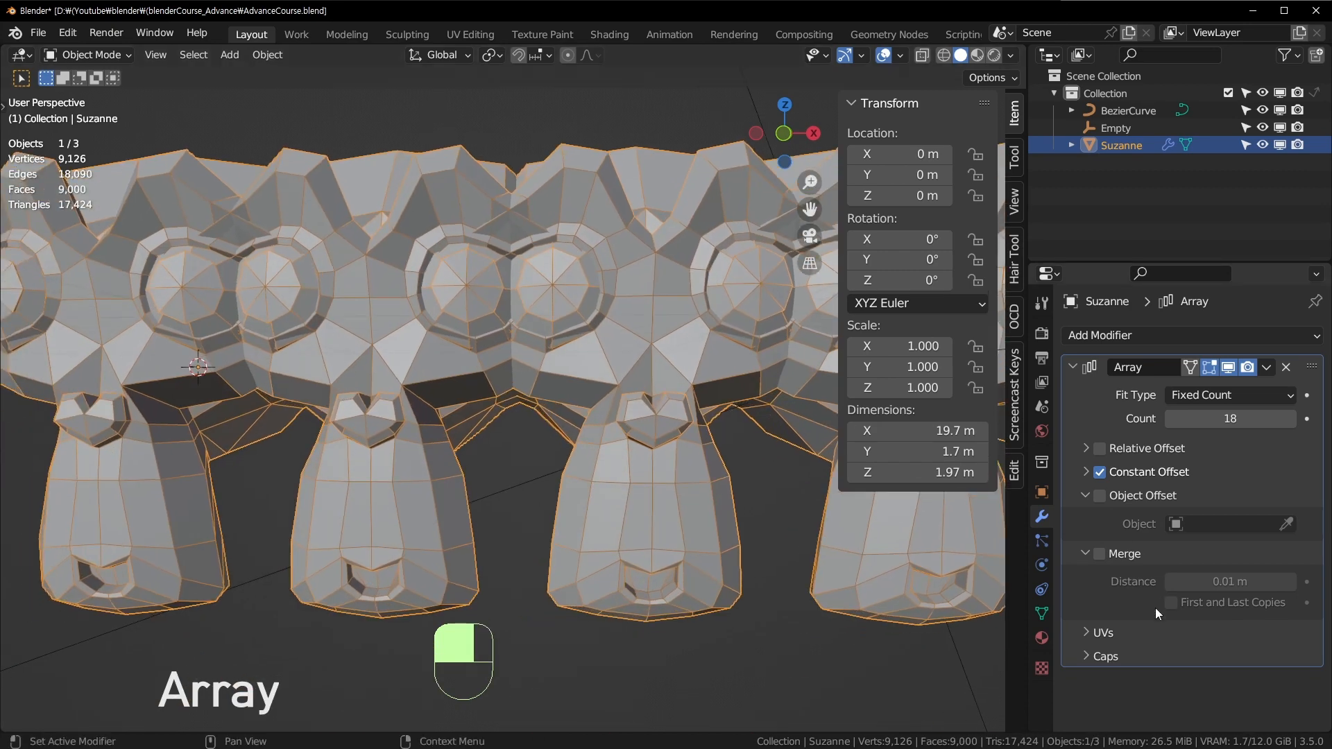
Collapse the array's Merge settings and expand its UVs settings.
click(1086, 553)
click(1086, 553)
click(1086, 553)
click(1086, 577)
scroll(706, 431, down, 6)
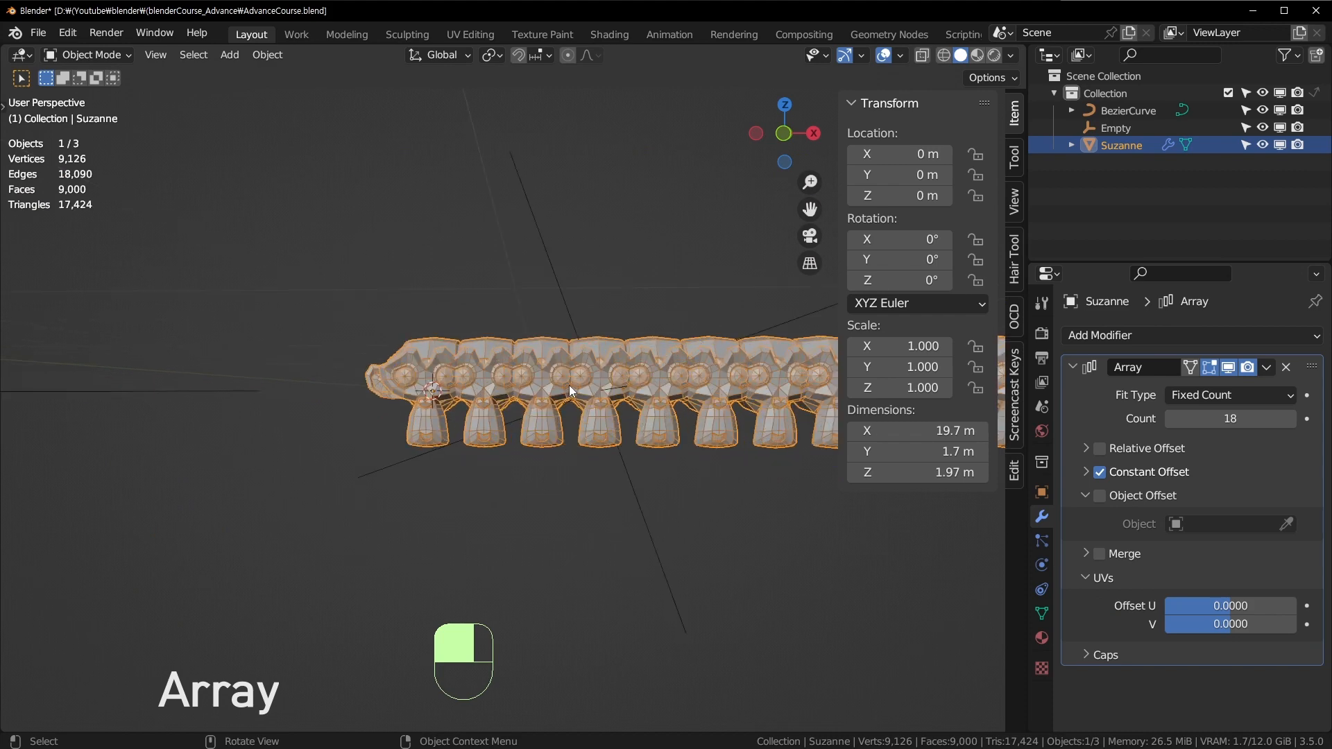
Split the 3D viewport vertically and change the new left-hand area into a UV Editor.
right_click(684, 731)
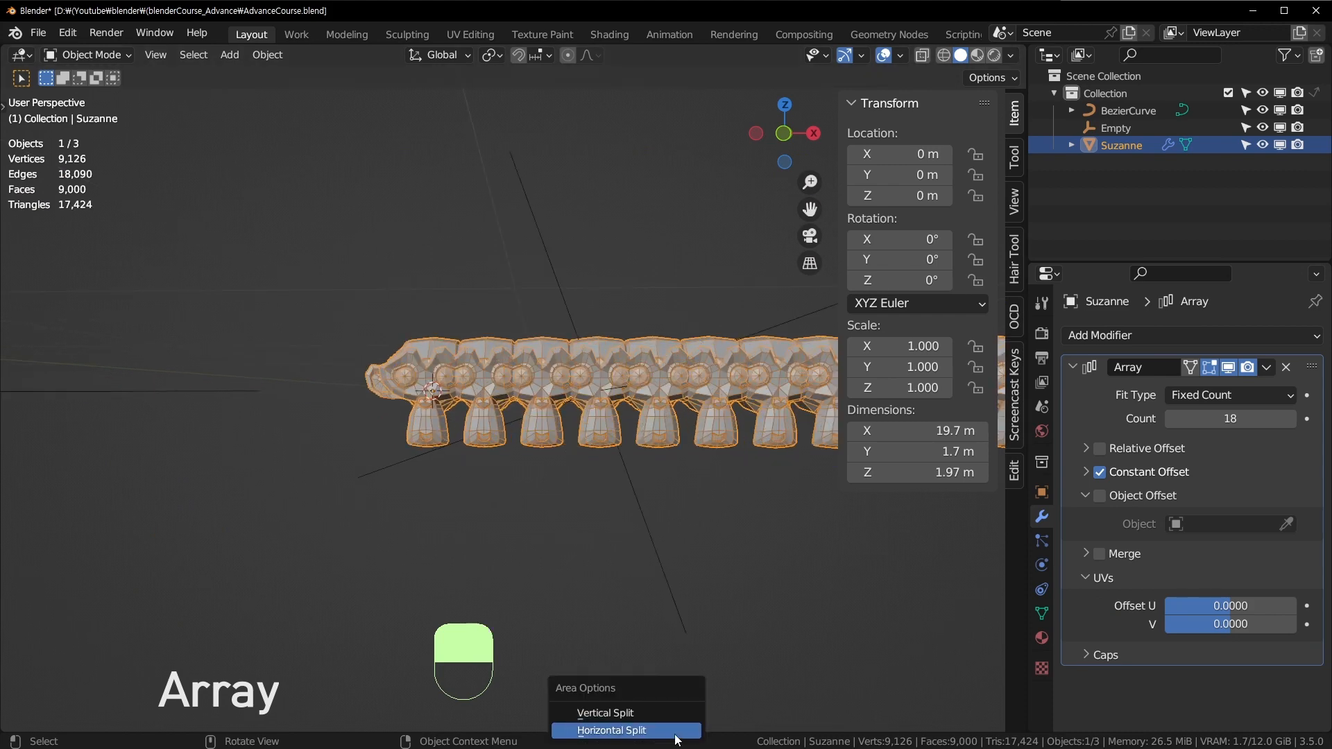
click(606, 712)
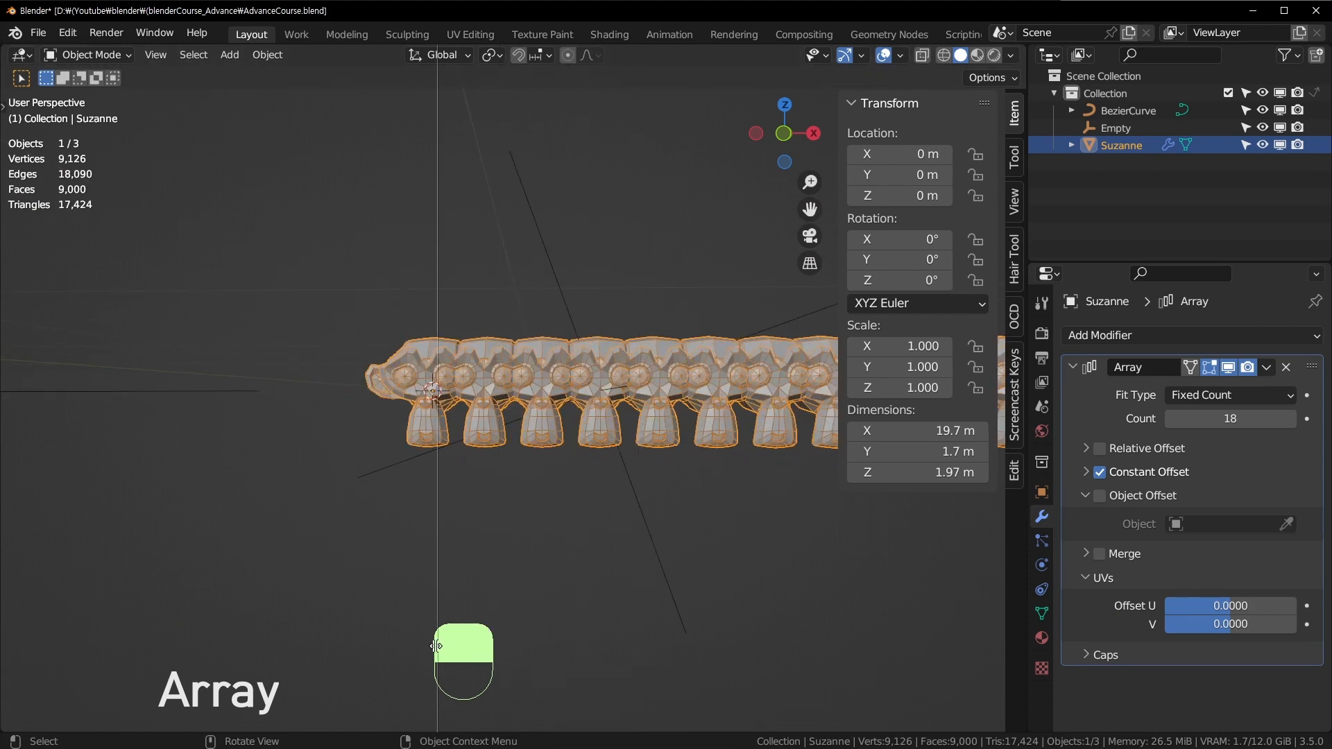
click(422, 388)
click(24, 56)
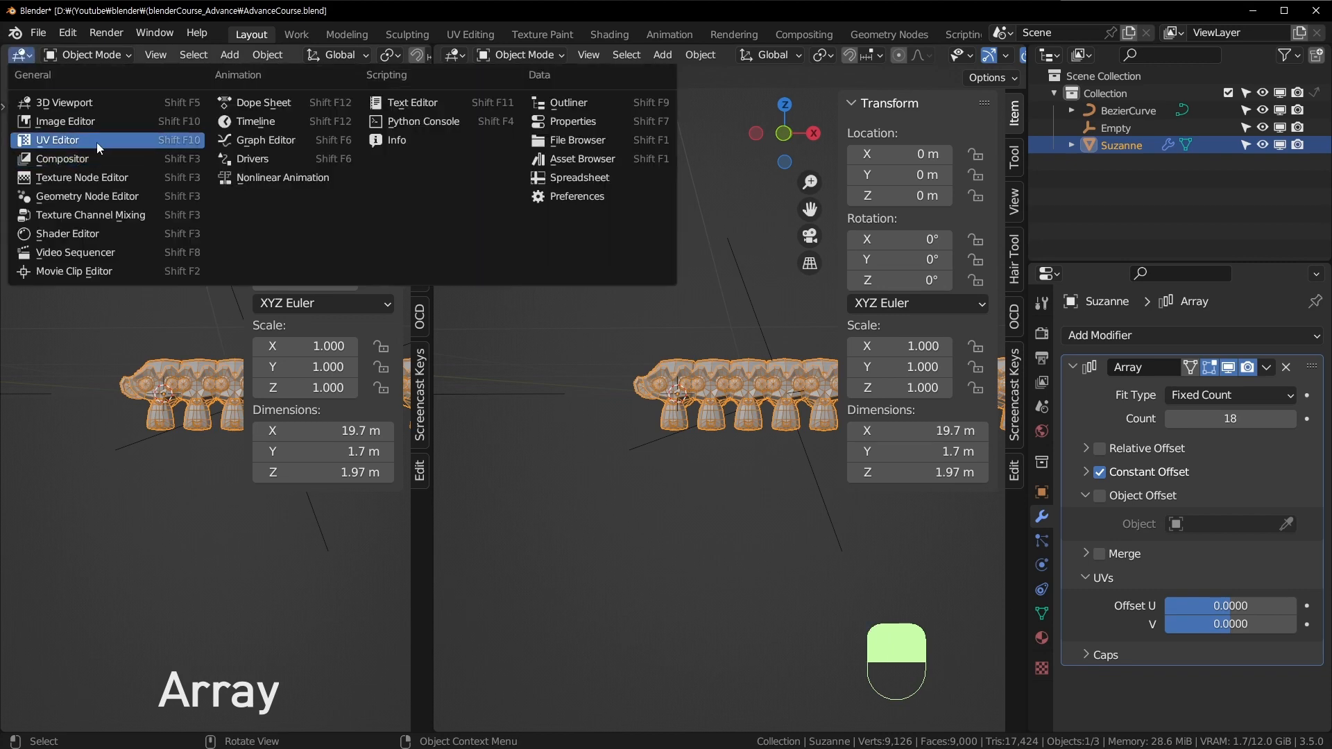
click(97, 143)
Enter Edit Mode on Suzanne, select the whole mesh, and frame its UV layout in the UV Editor.
key(Tab)
scroll(730, 387, up, 8)
key(a)
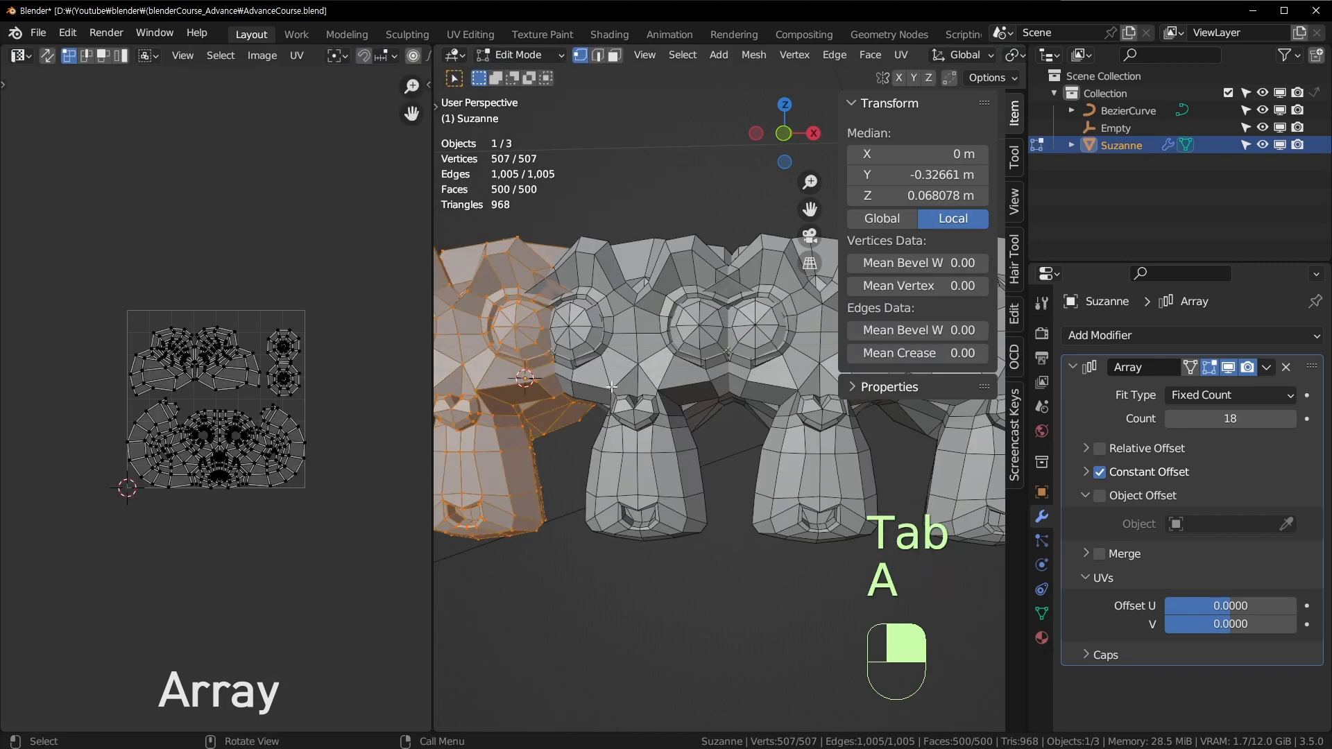
scroll(256, 412, up, 3)
scroll(248, 395, up, 2)
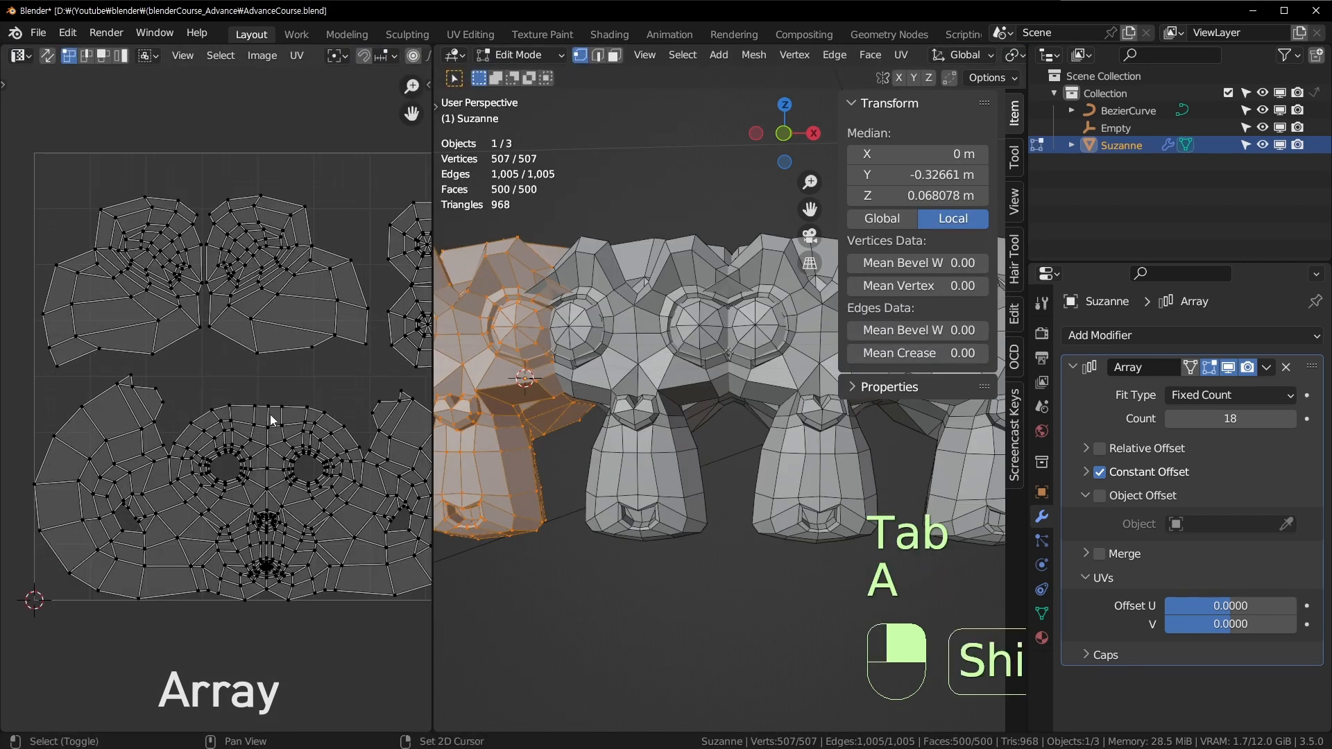
shift+middle_drag(269, 414, 241, 423)
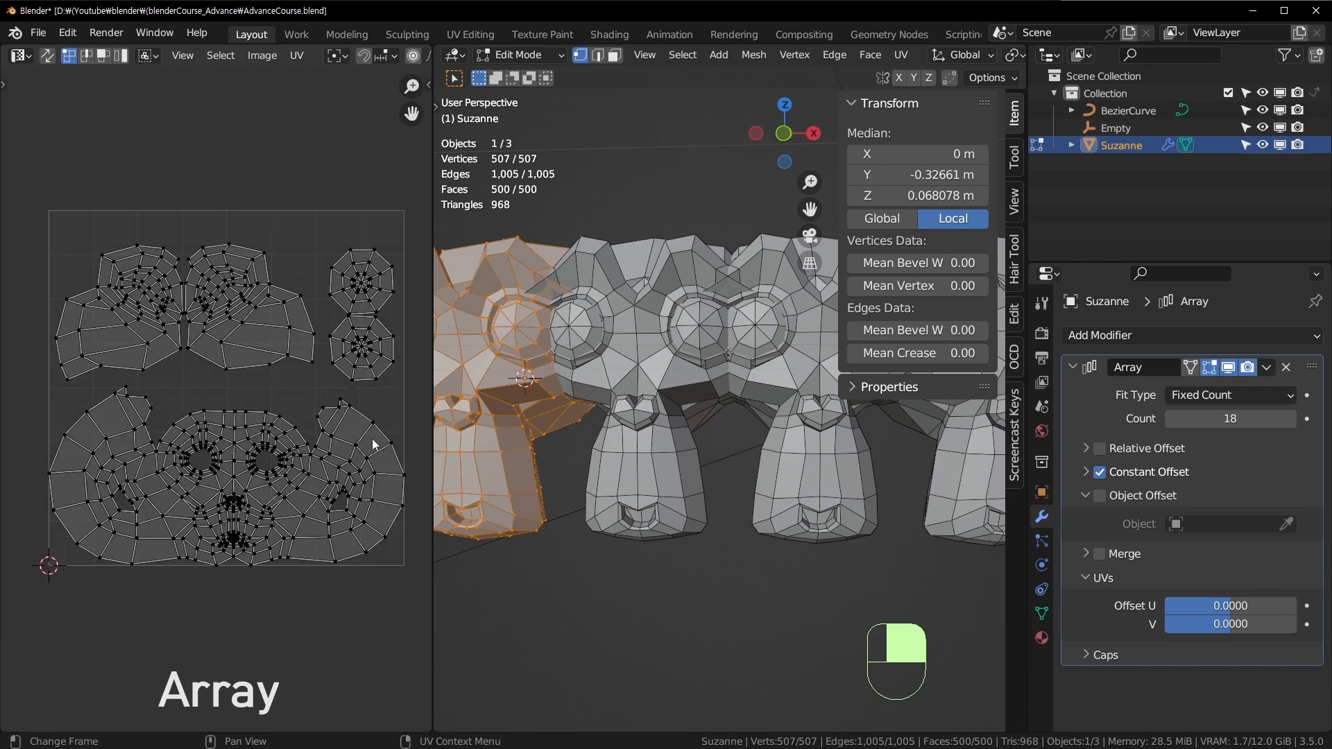
Apply the Array modifier in Object Mode and inspect the UV layout of all copies in Edit Mode.
key(Tab)
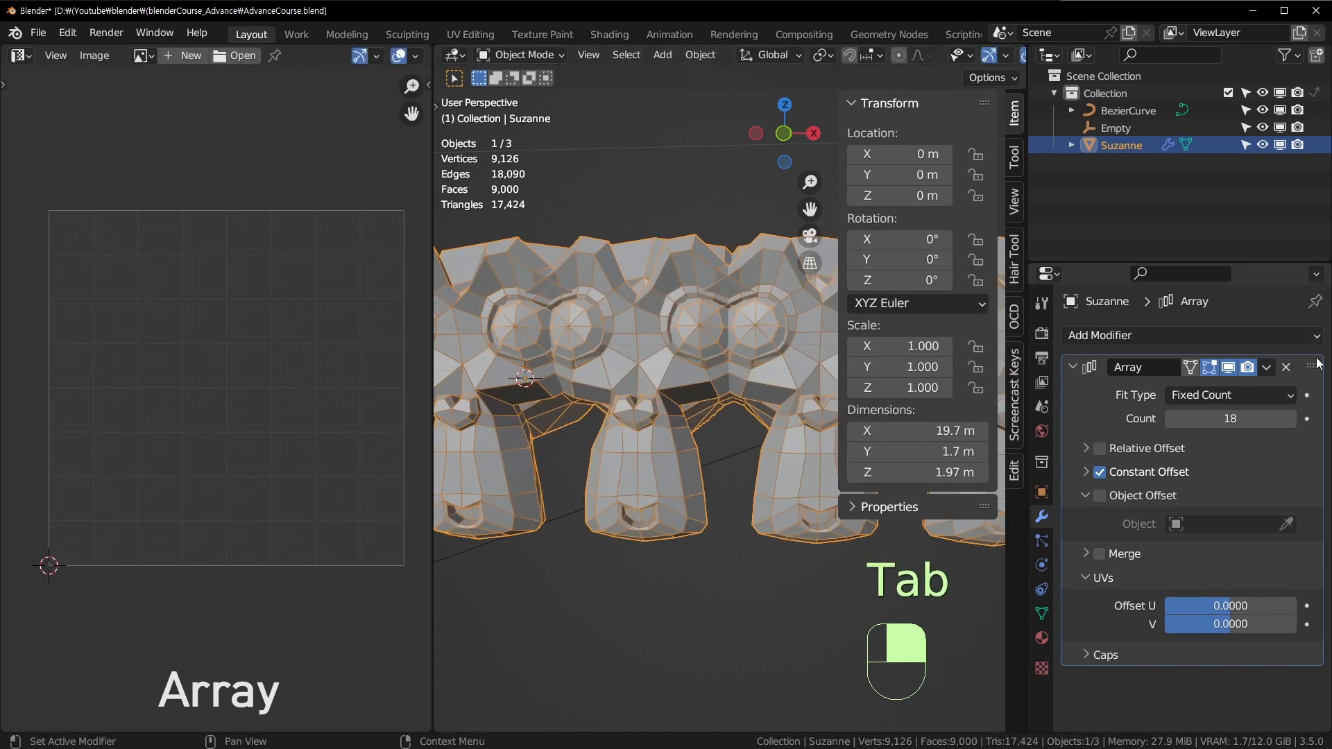
key(ctrl+a)
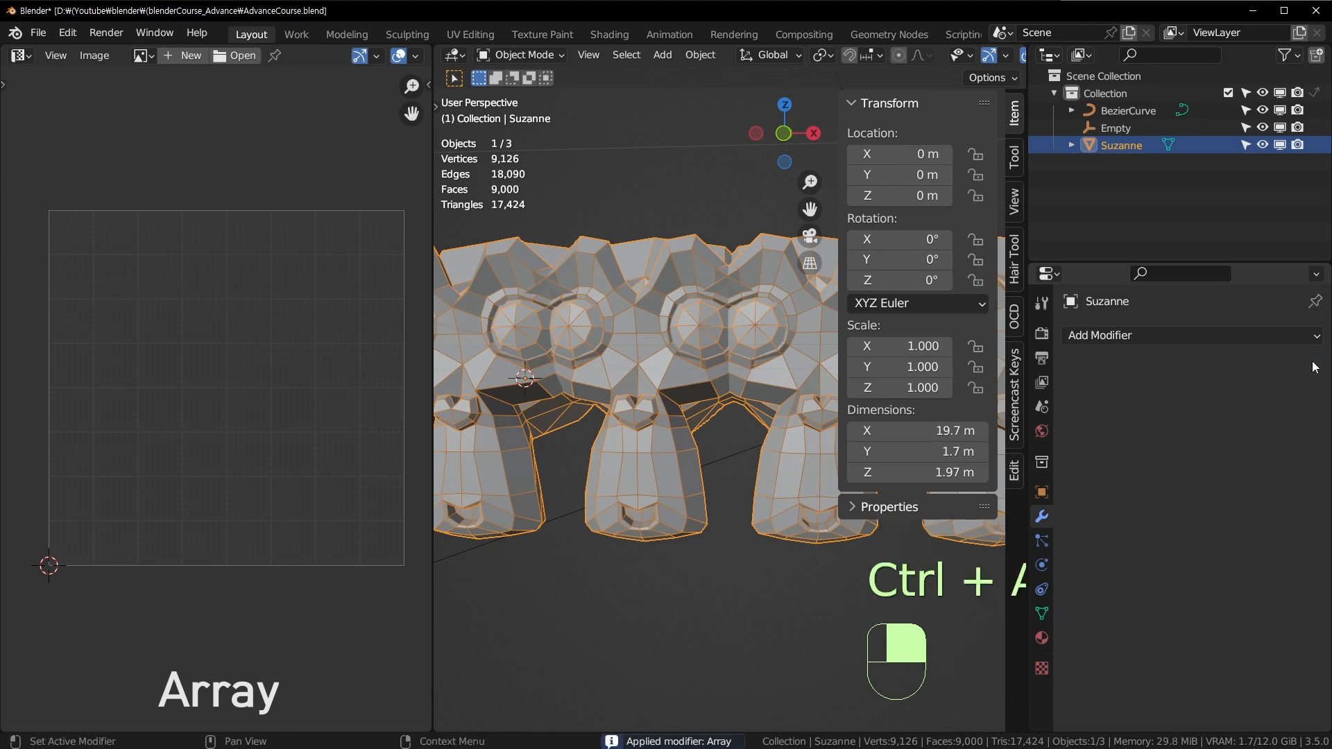
scroll(668, 350, down, 5)
key(Tab)
scroll(207, 401, up, 4)
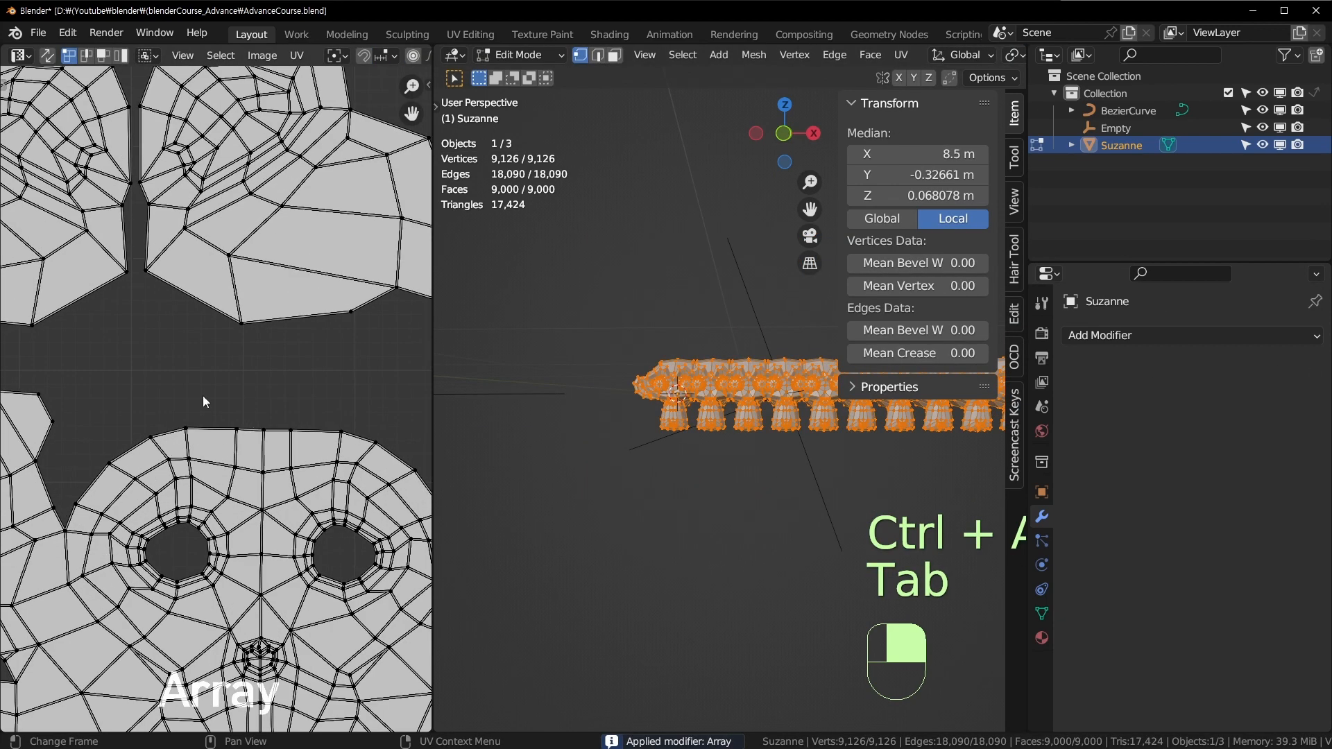
scroll(229, 259, down, 4)
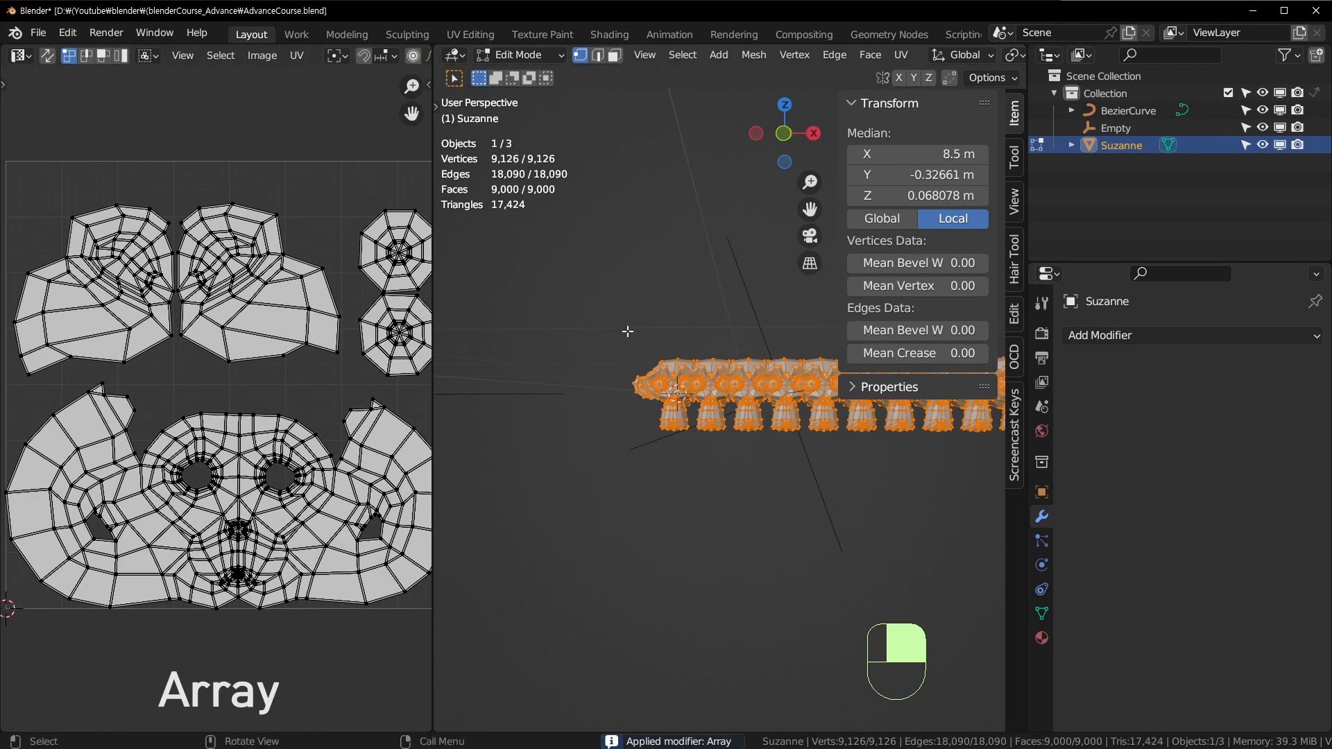
Undo applying the Array modifier and go back into Edit Mode on Suzanne.
key(ctrl+z)
key(ctrl+z)
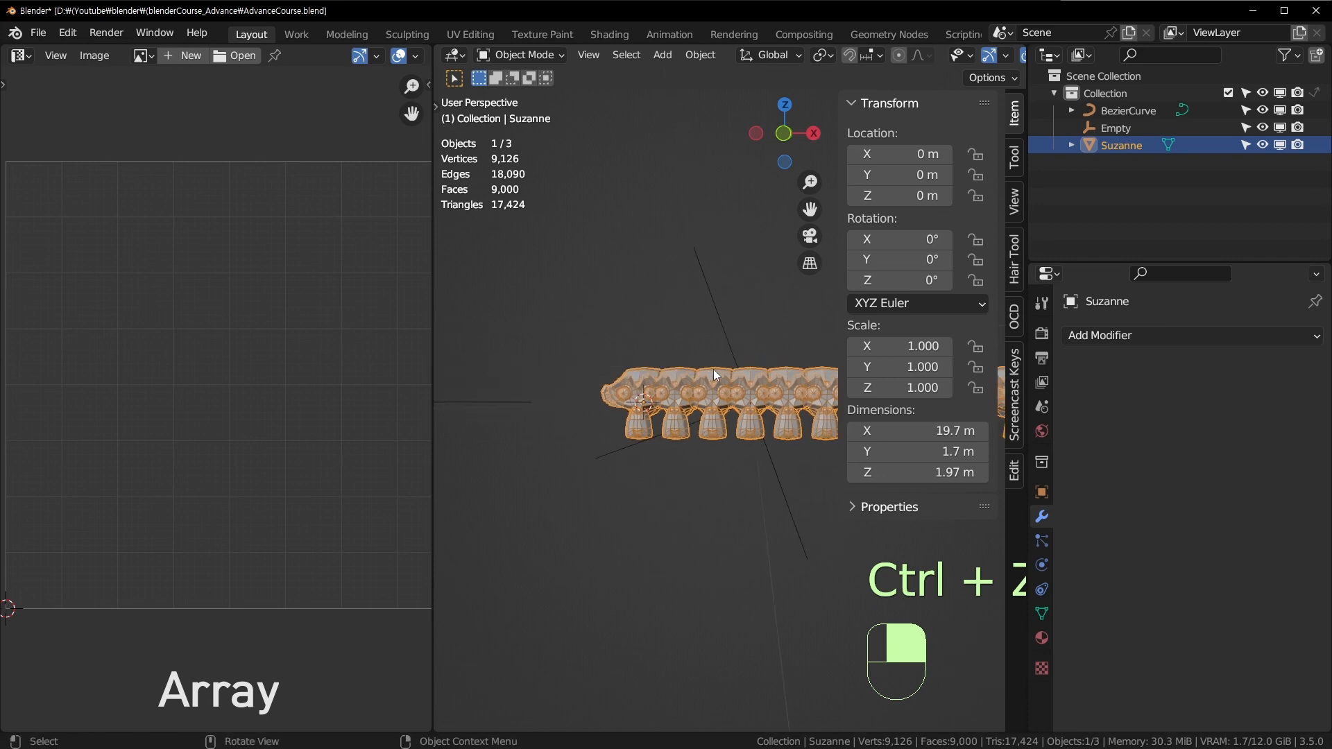
key(Tab)
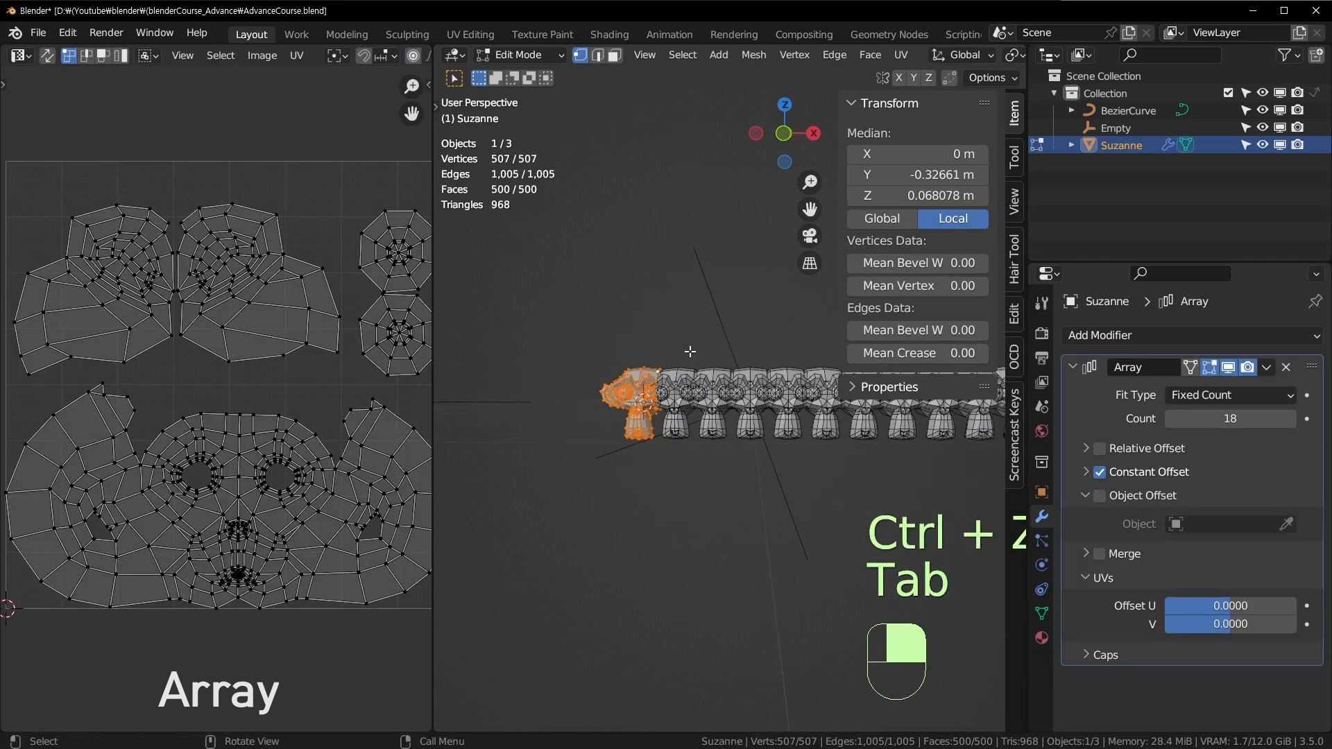
Select all of Suzanne's UV islands, scale them down, and move them toward the upper-left corner of the UV tile.
scroll(394, 413, down, 2)
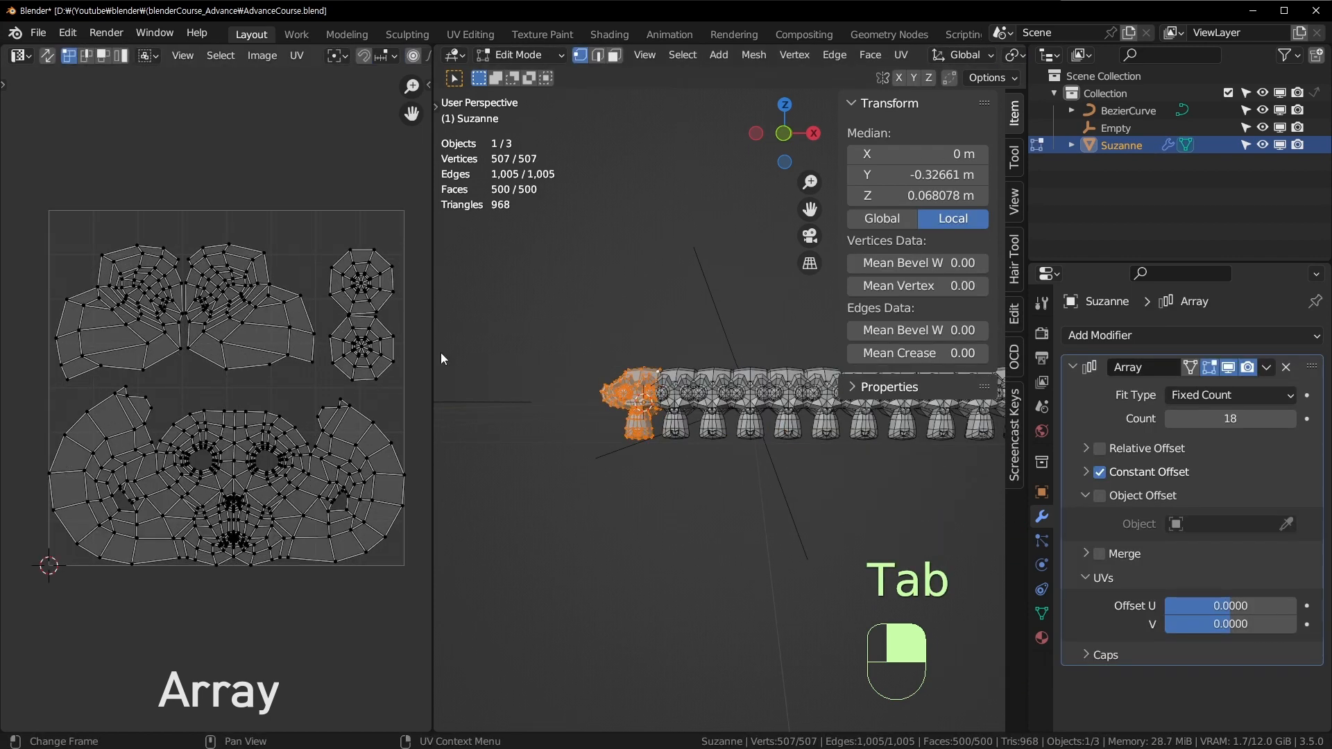
shift+middle_drag(361, 336, 312, 353)
key(a)
shift+middle_drag(316, 271, 353, 309)
key(s)
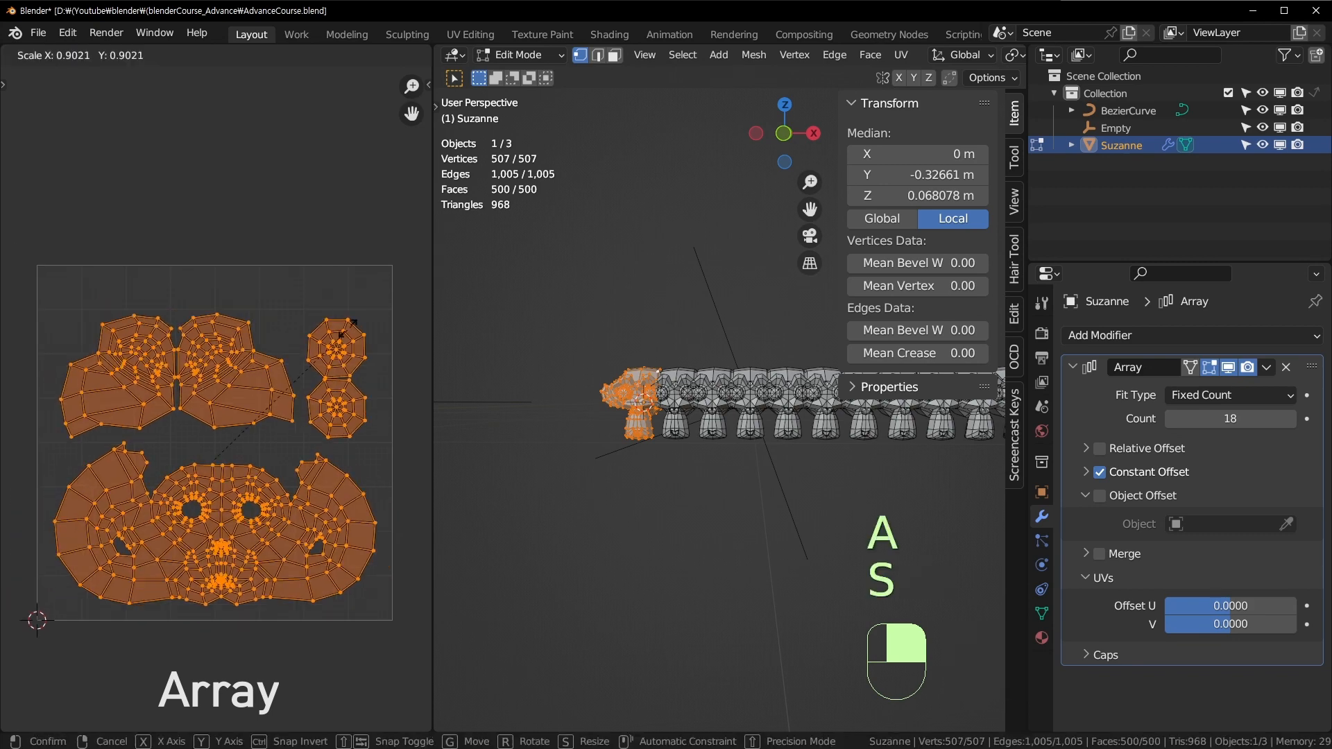
click(225, 389)
key(g)
click(97, 218)
Shrink the UV islands further, fit them inside the tile's upper-left corner, and return to Object Mode.
key(s)
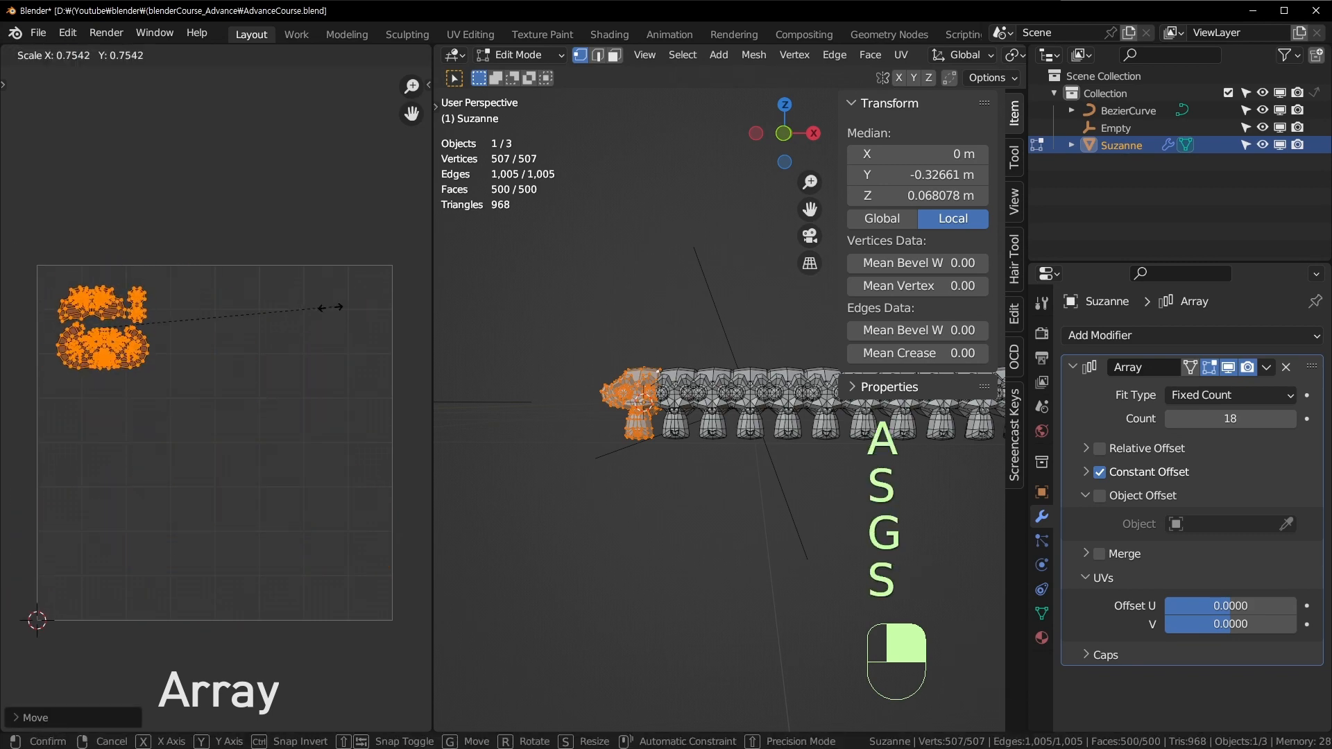
click(257, 325)
key(g)
click(227, 299)
key(Tab)
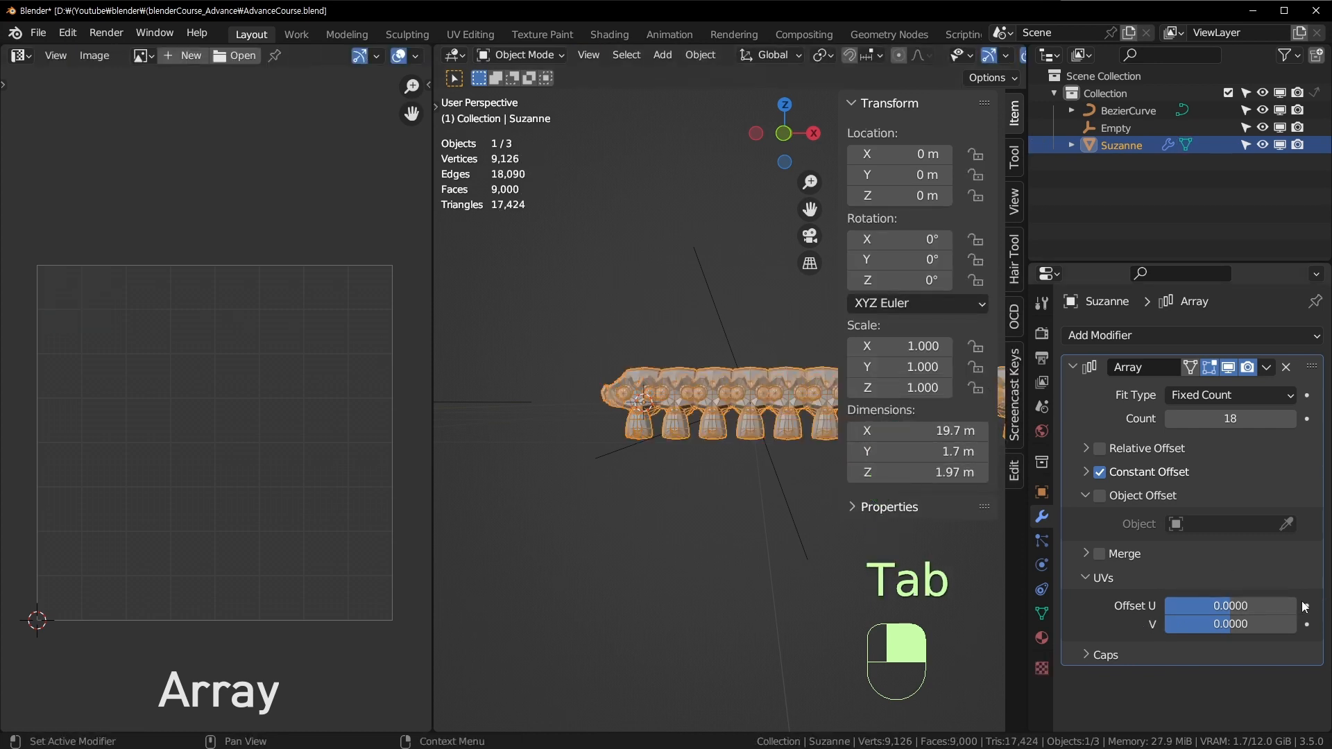
Try a UV Offset U of 0.5 on the array and change it to 0.2.
click(1251, 605)
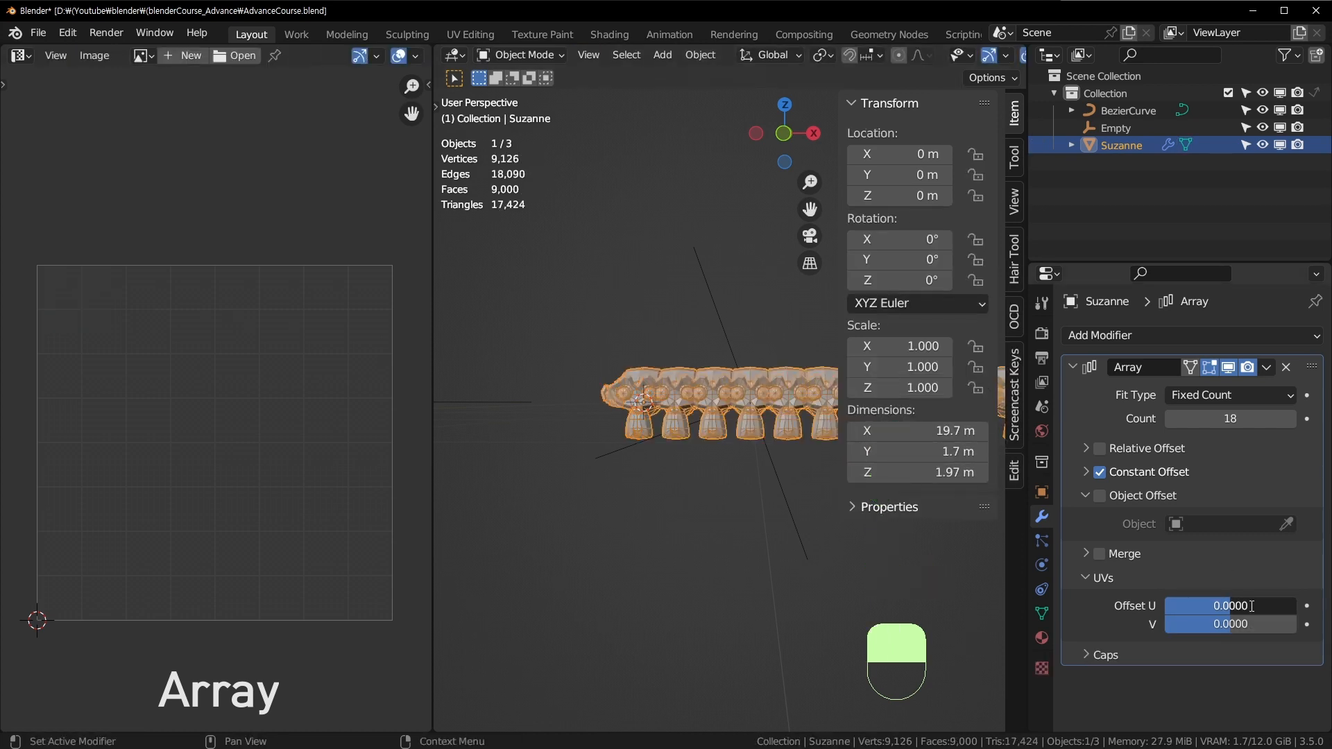
text(0.5)
key(Return)
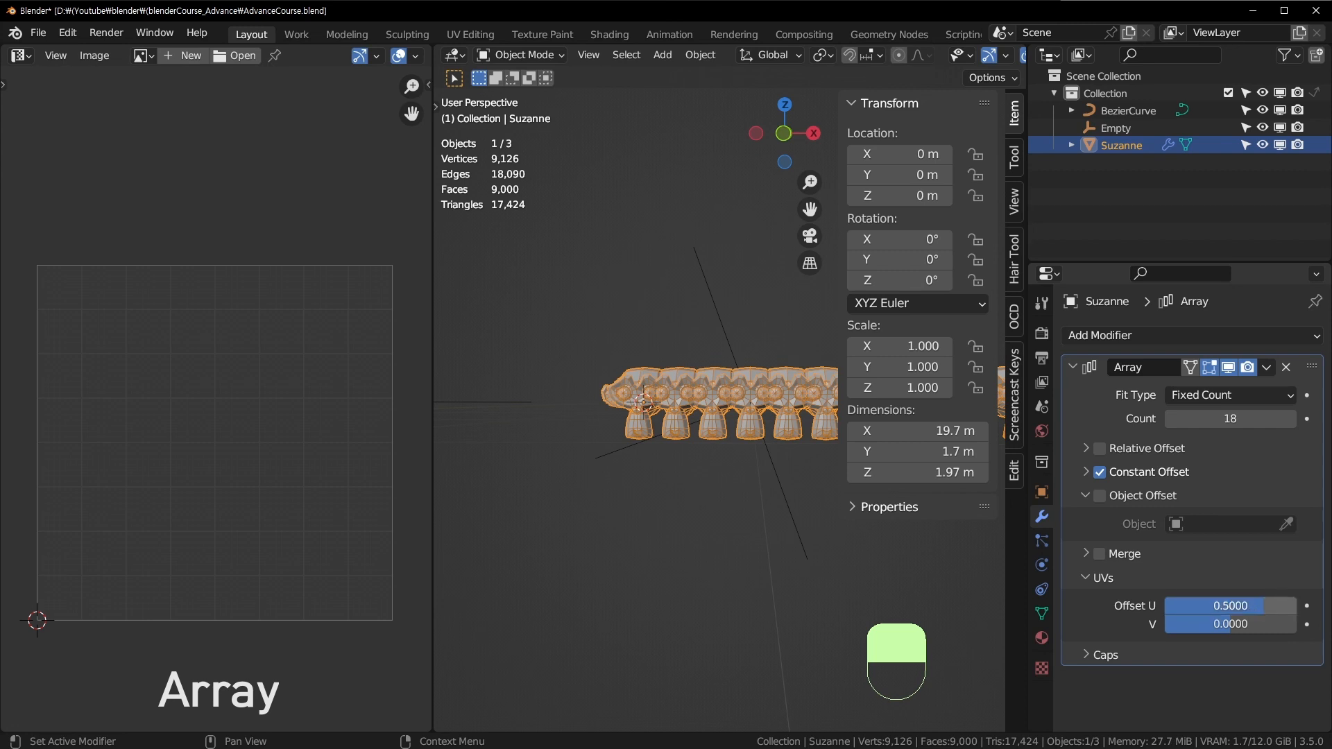
click(1251, 606)
text(0.2)
key(Return)
shift+middle_drag(828, 399, 755, 455)
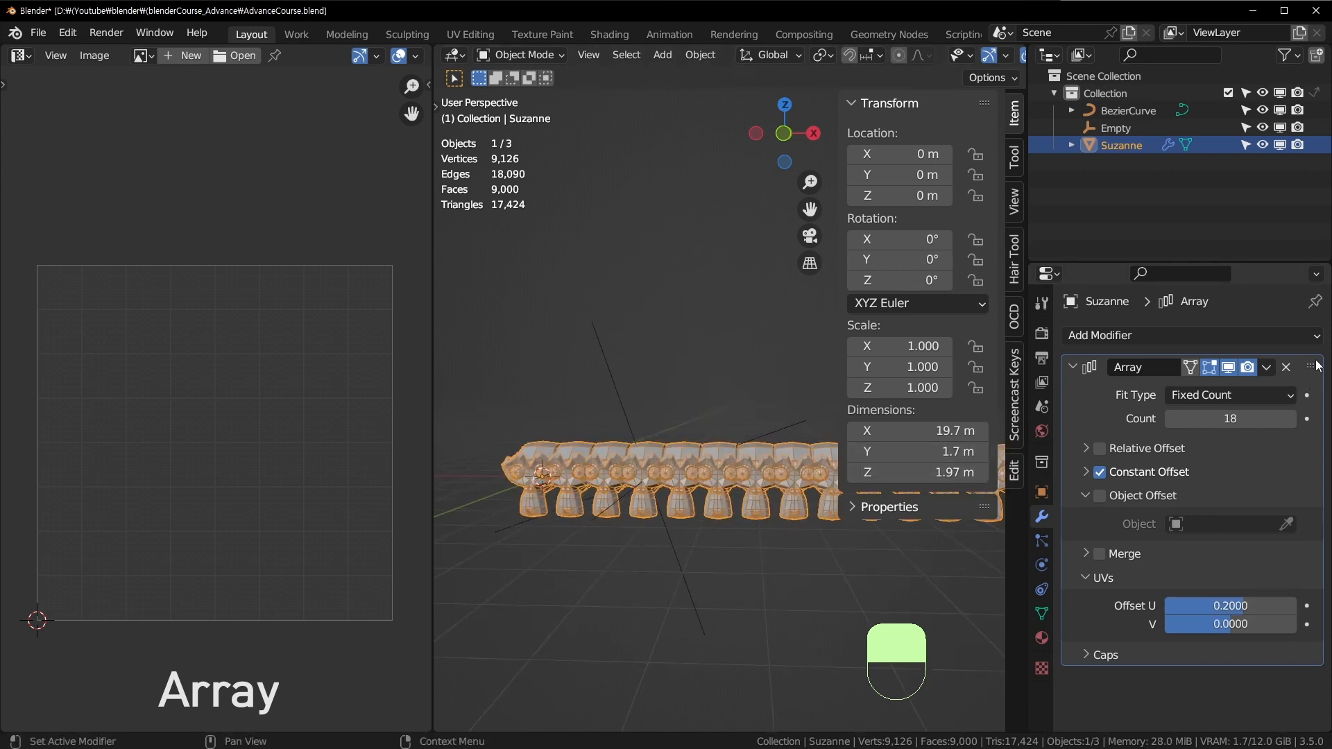
Apply the Array modifier, enter Edit Mode, and examine the copies' offset UV islands in the maximized UV Editor.
key(ctrl+a)
key(Tab)
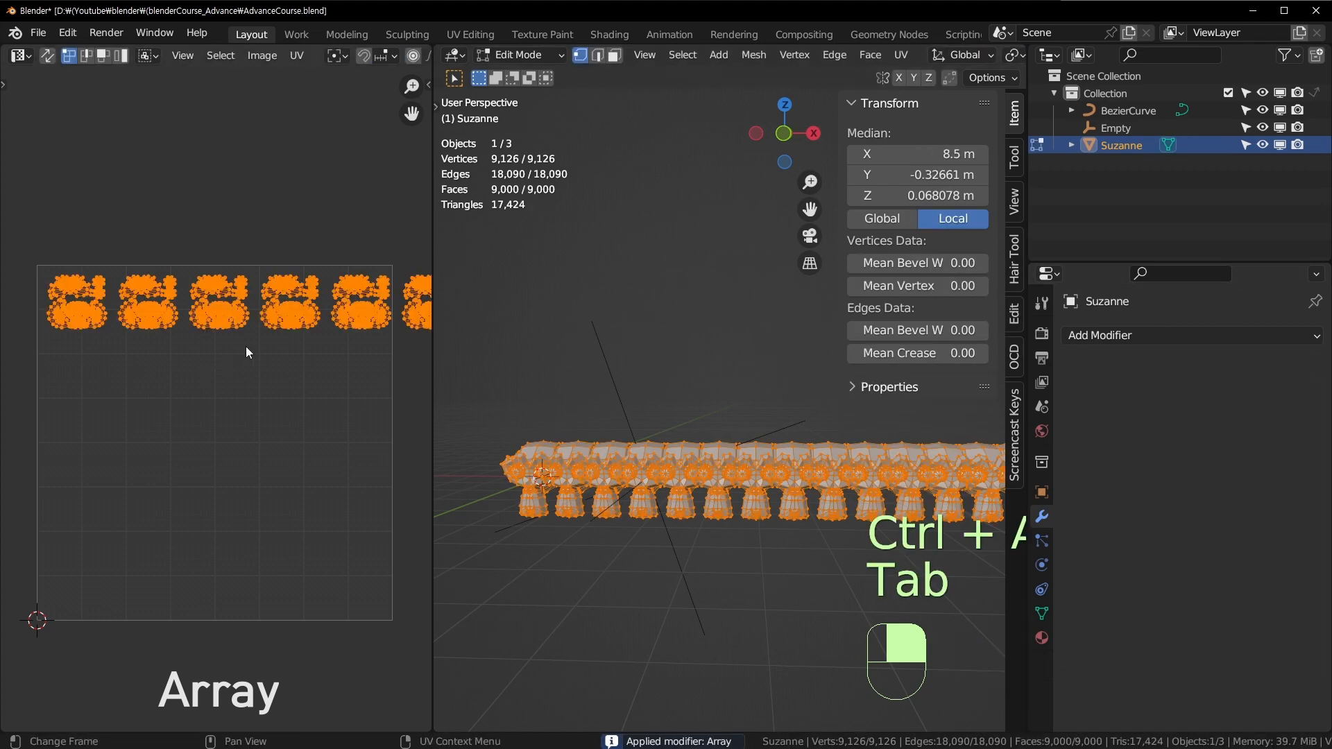
key(ctrl+space)
middle_drag(544, 315, 407, 368)
scroll(416, 346, up, 3)
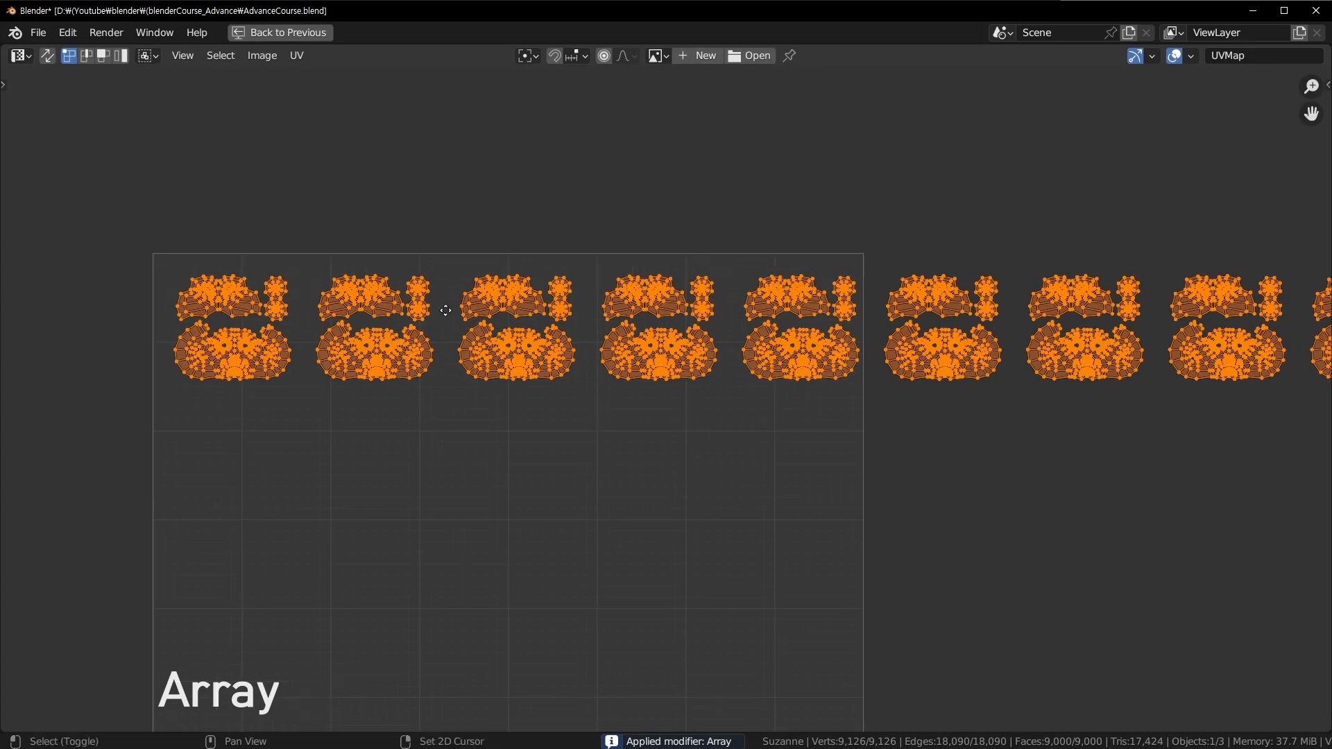
scroll(458, 319, up, 3)
middle_drag(531, 278, 461, 347)
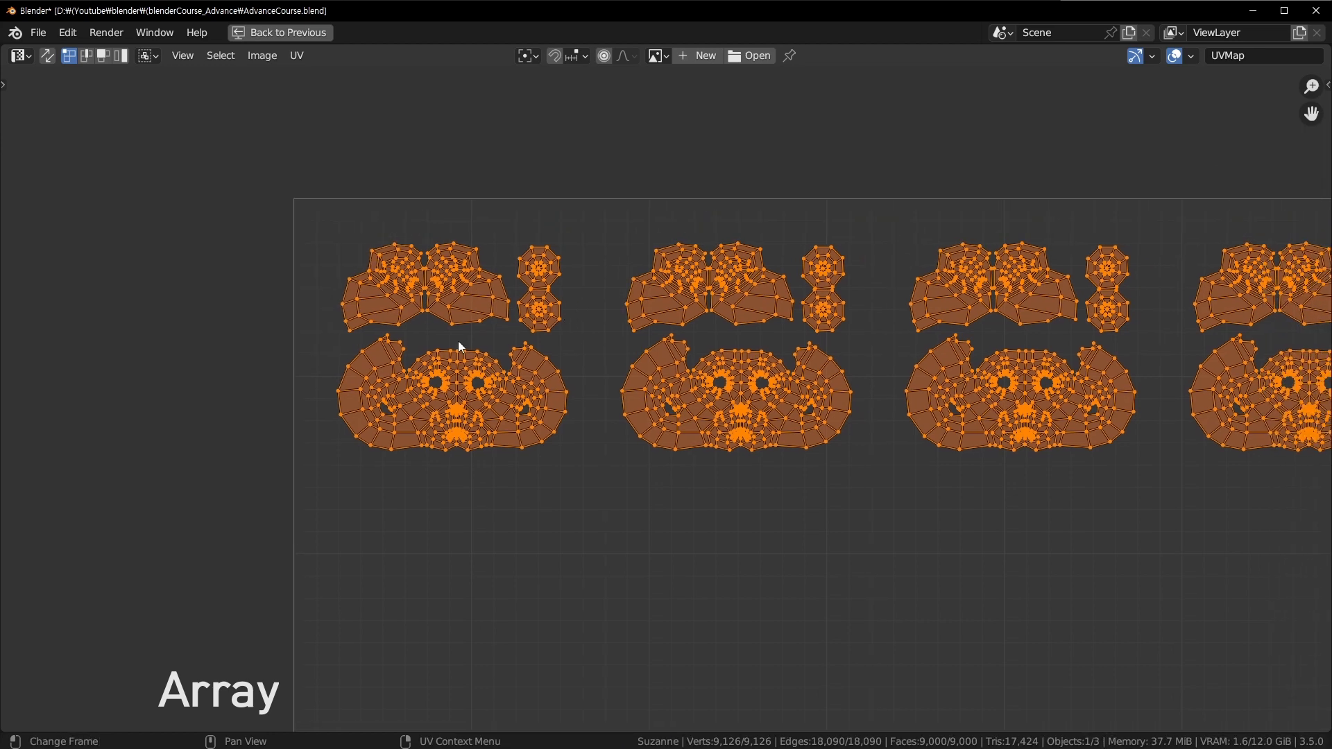
middle_drag(753, 332, 579, 373)
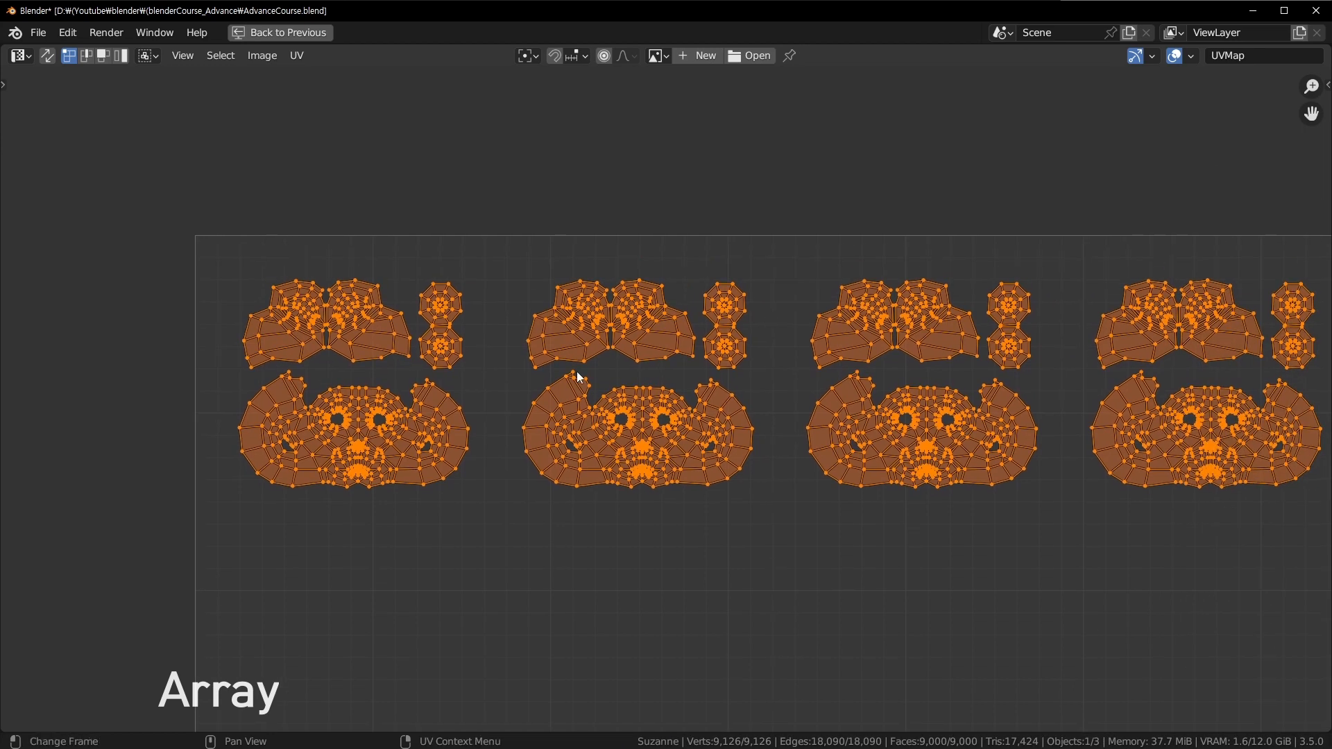
middle_drag(431, 418, 346, 448)
scroll(1019, 324, down, 7)
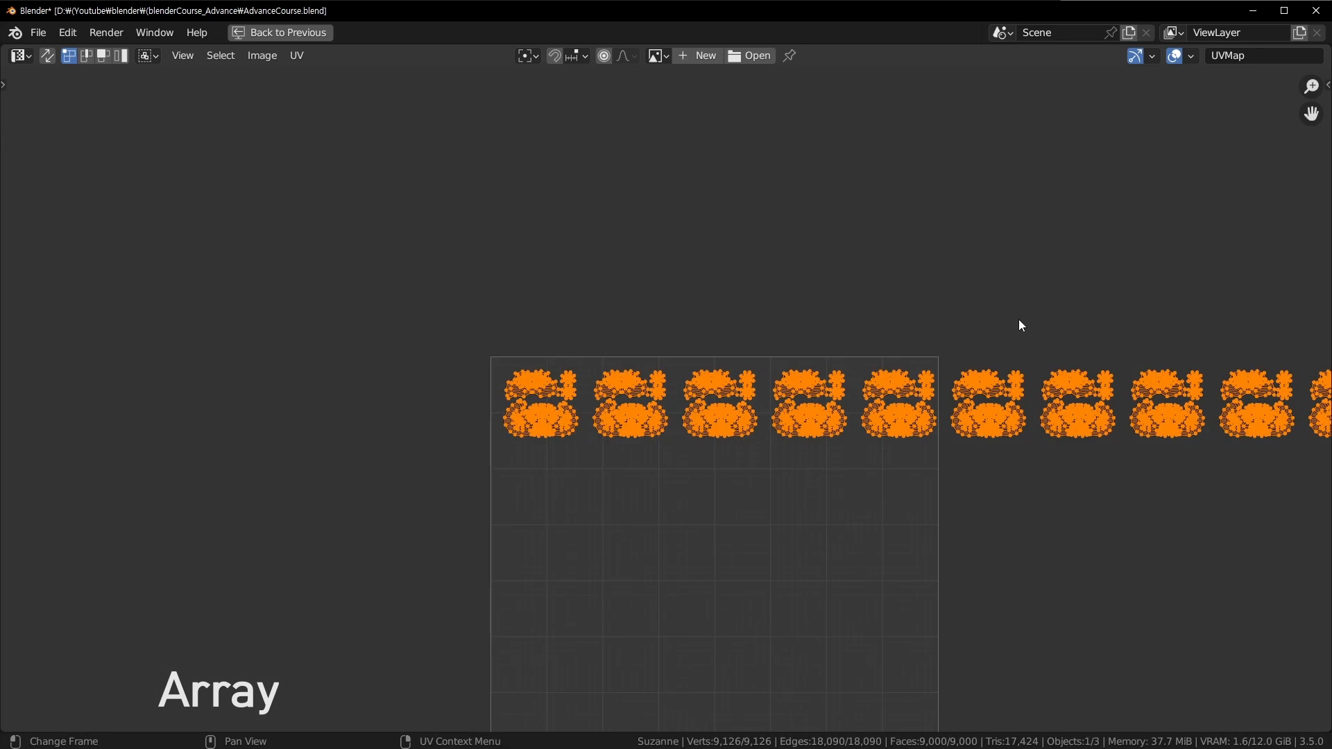
Undo applying the Array modifier and restore the split view of the UV Editor and 3D viewport.
key(ctrl+z)
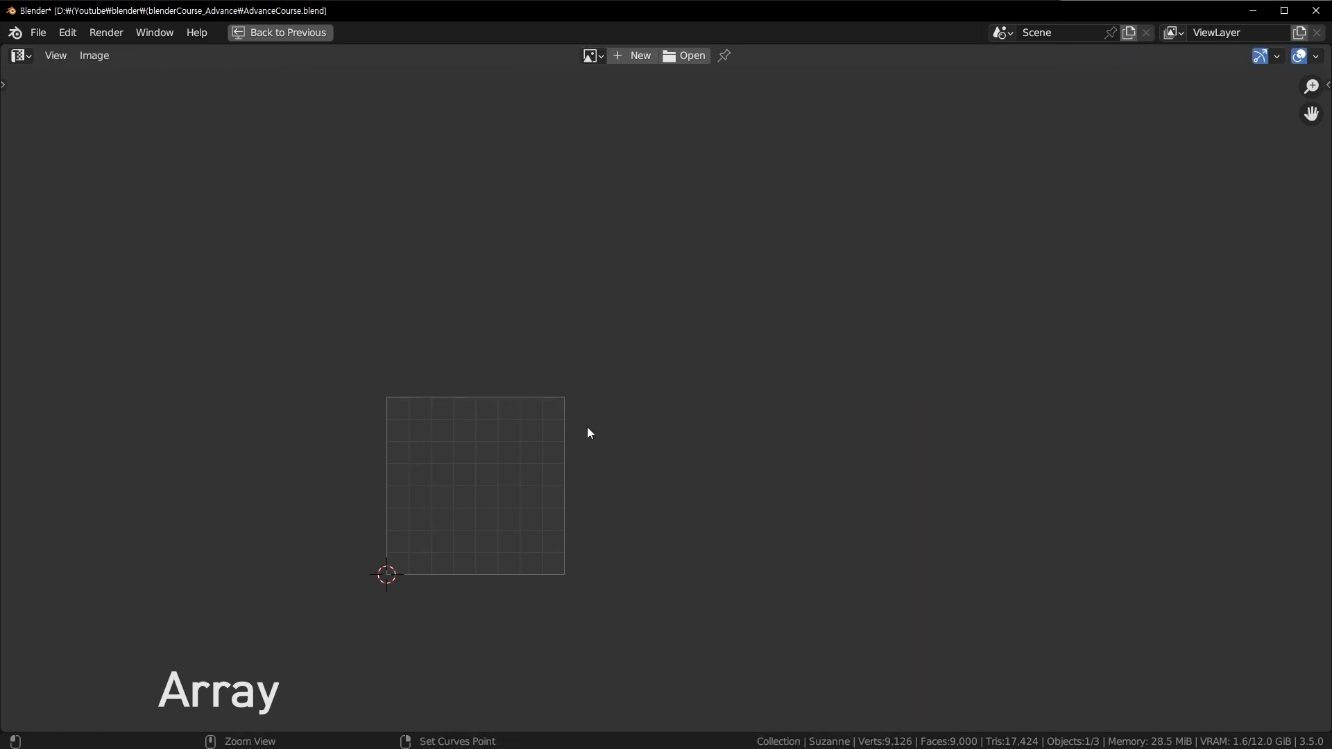
key(ctrl+space)
shift+middle_drag(698, 469, 822, 298)
scroll(638, 415, up, 3)
shift+middle_drag(826, 183, 715, 417)
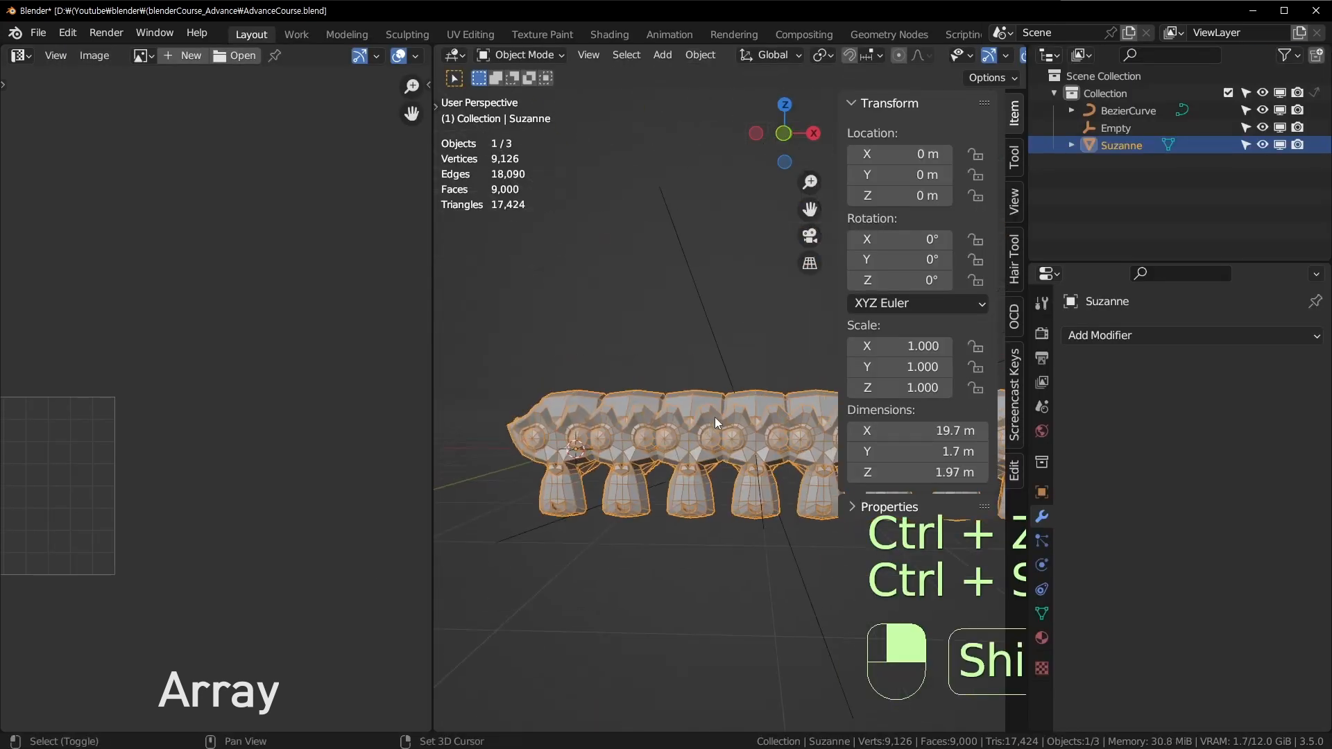
key(Tab)
key(Tab)
key(ctrl+z)
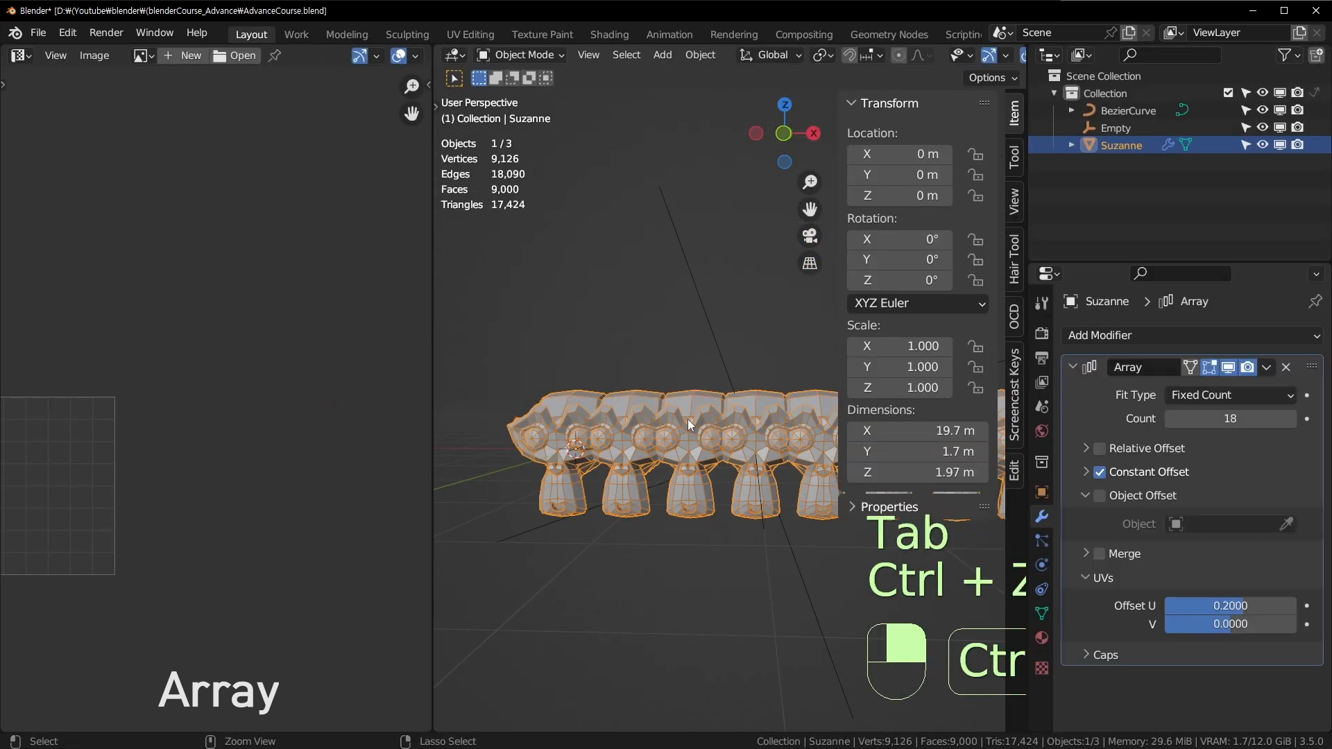
Reset the array's UV Offset U to 0.
double_click(1233, 603)
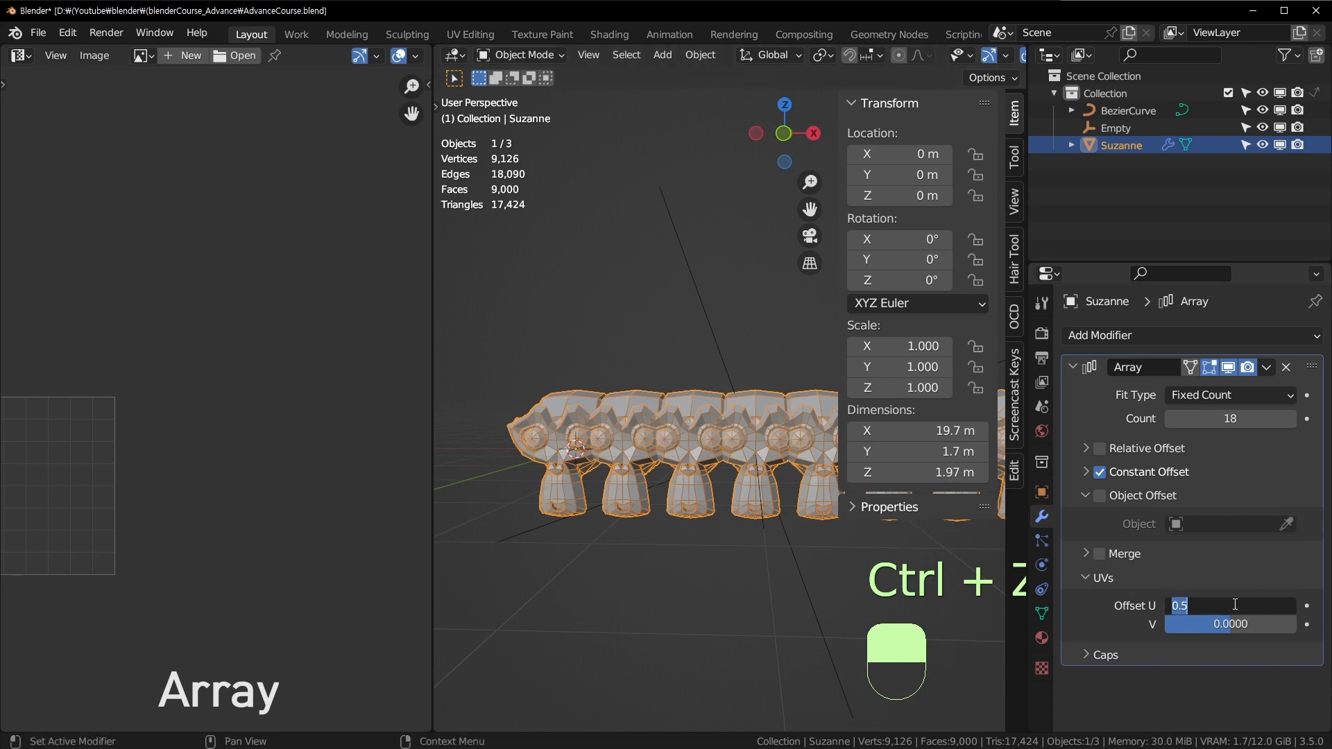
text(0)
key(Return)
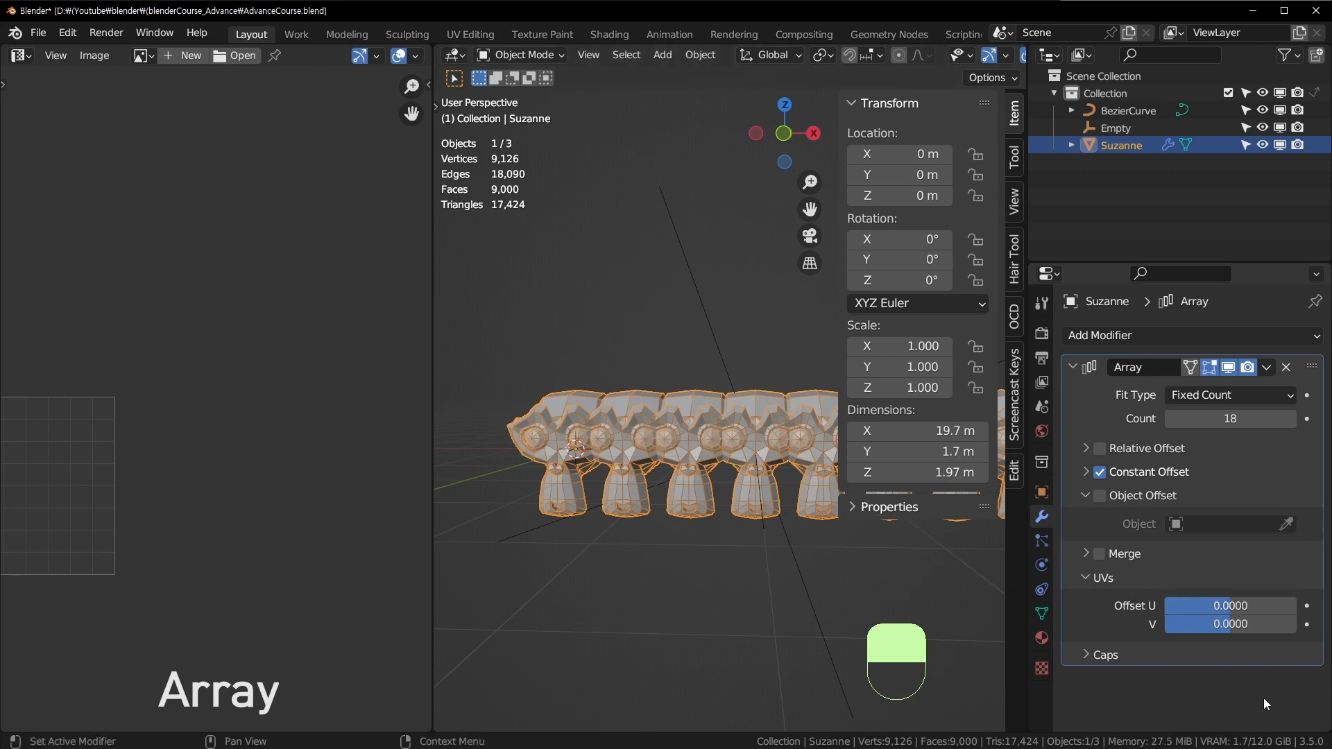
Collapse the array's UVs settings and show the row of Suzanne copies in a full-width 3D viewport without the sidebar.
click(1088, 580)
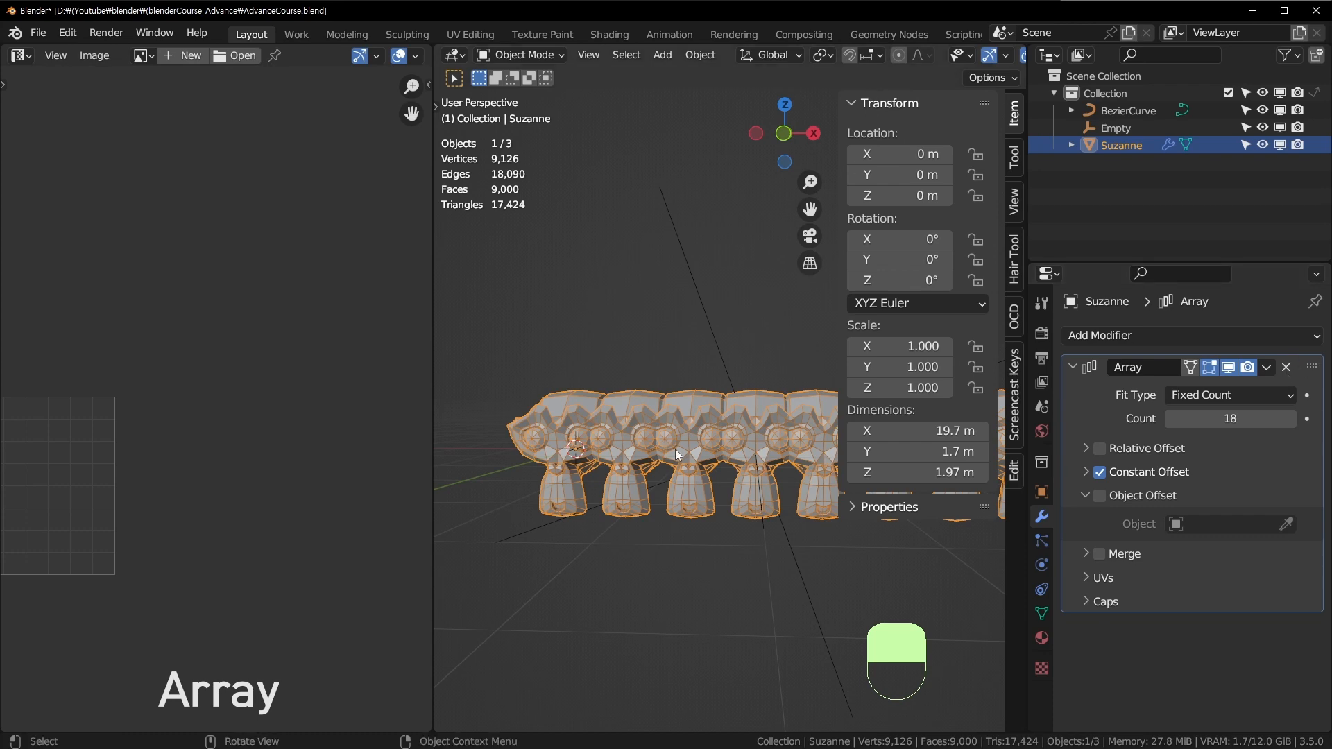
key(n)
middle_drag(717, 412, 888, 537)
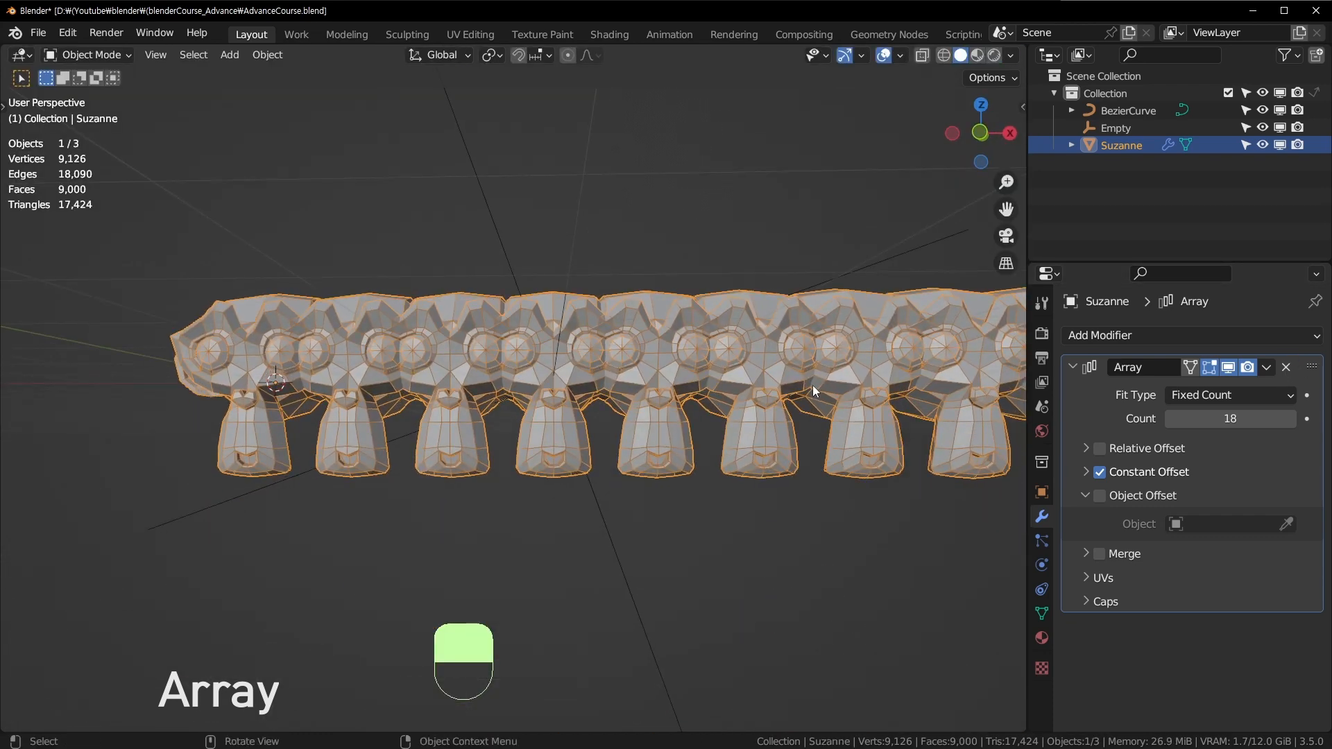
scroll(813, 385, down, 5)
middle_drag(714, 354, 759, 422)
shift+middle_drag(855, 386, 470, 395)
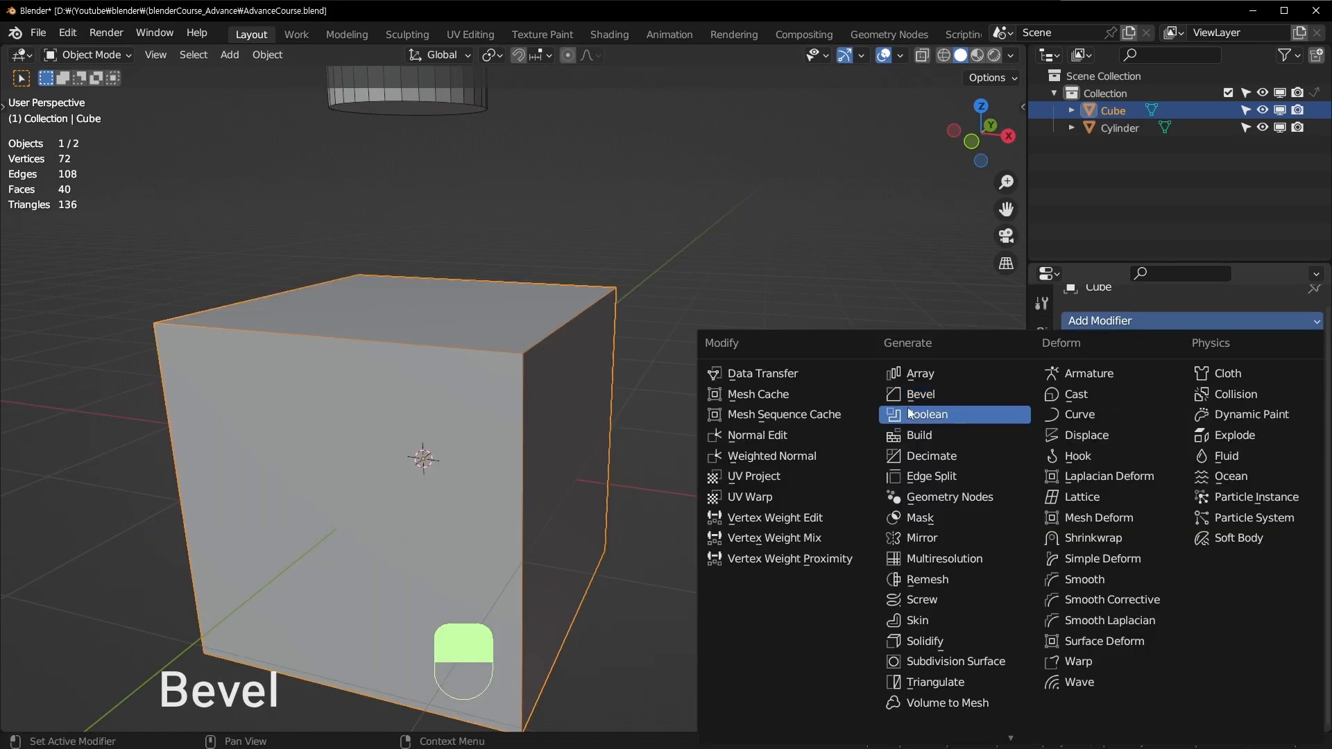
In Edit Mode with edge selection, bevel all of the cube's edges by about 0.323 m with 1 segment.
key(Tab)
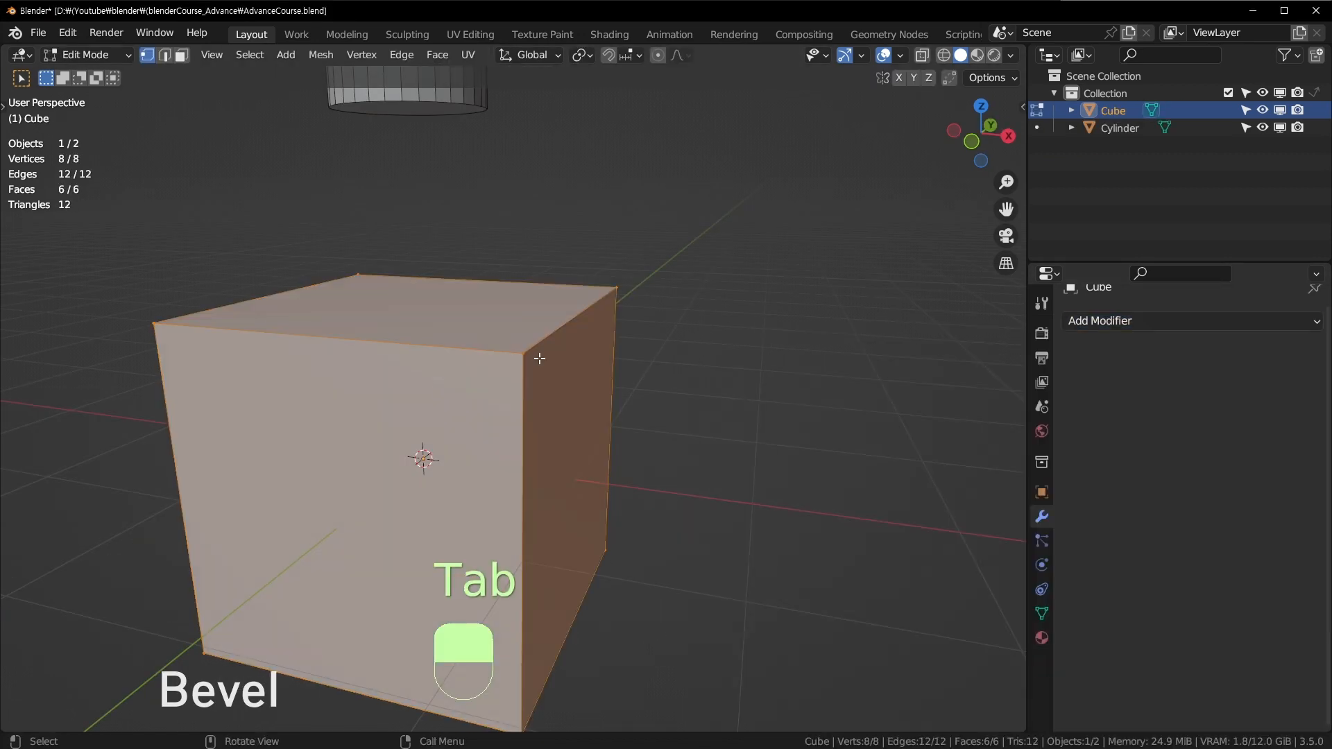
key(2)
click(619, 340)
key(a)
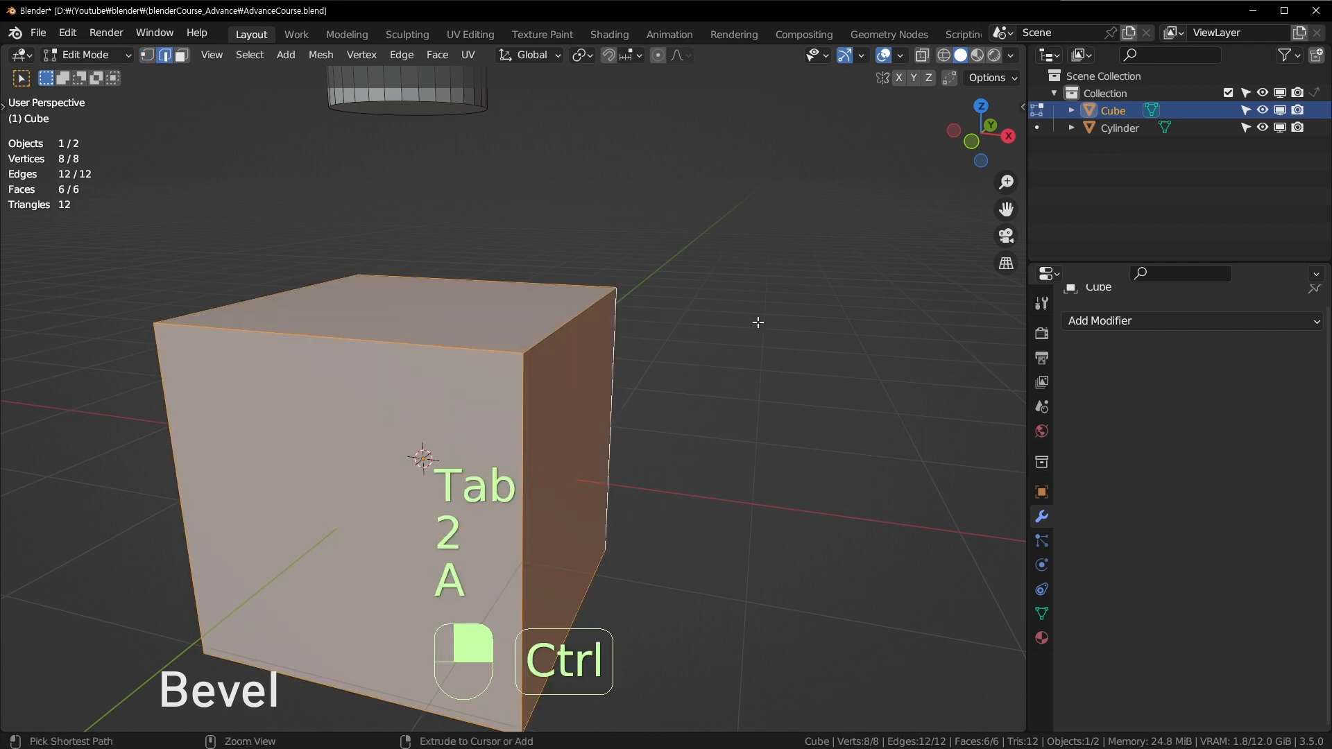
key(ctrl+b)
click(811, 312)
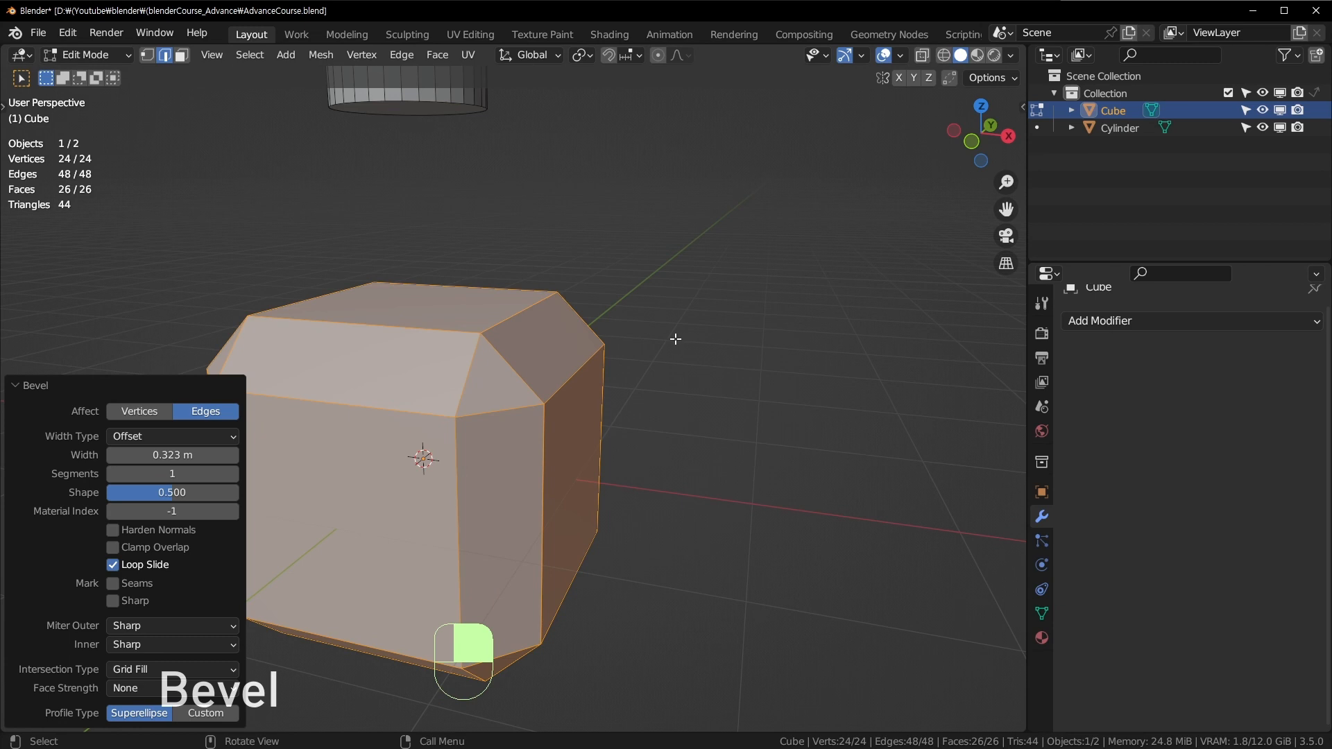
Undo the cube's edge bevel and return to Object Mode.
key(ctrl)
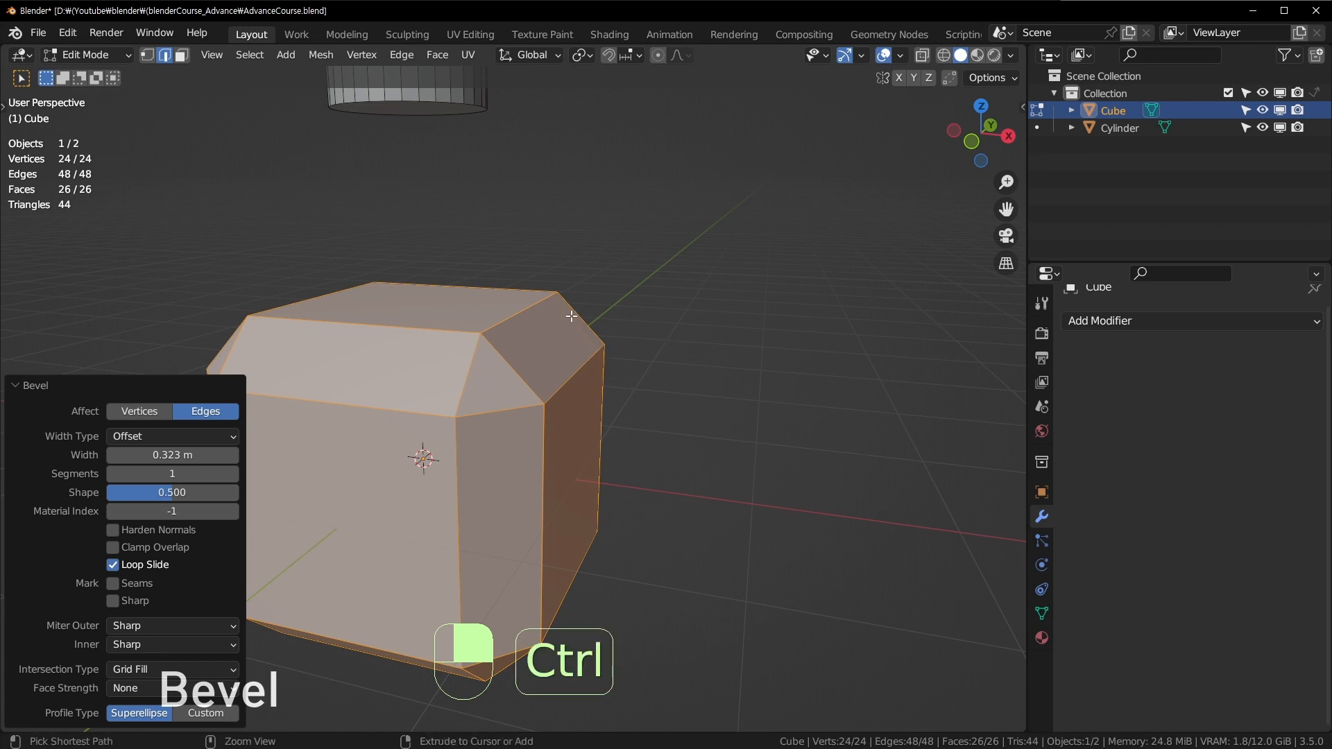
click(703, 387)
key(ctrl+z)
key(ctrl+z)
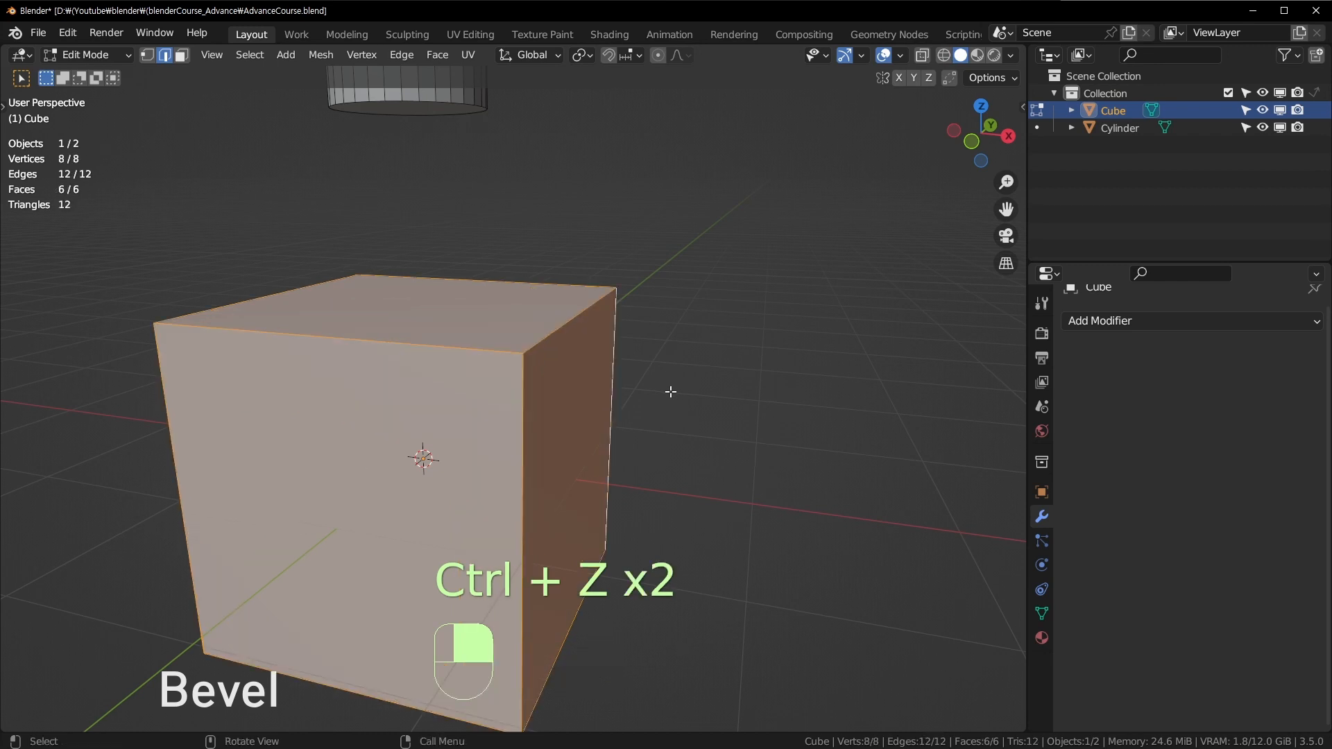
key(ctrl+z)
key(Tab)
Add a Bevel modifier to the cube.
click(1175, 325)
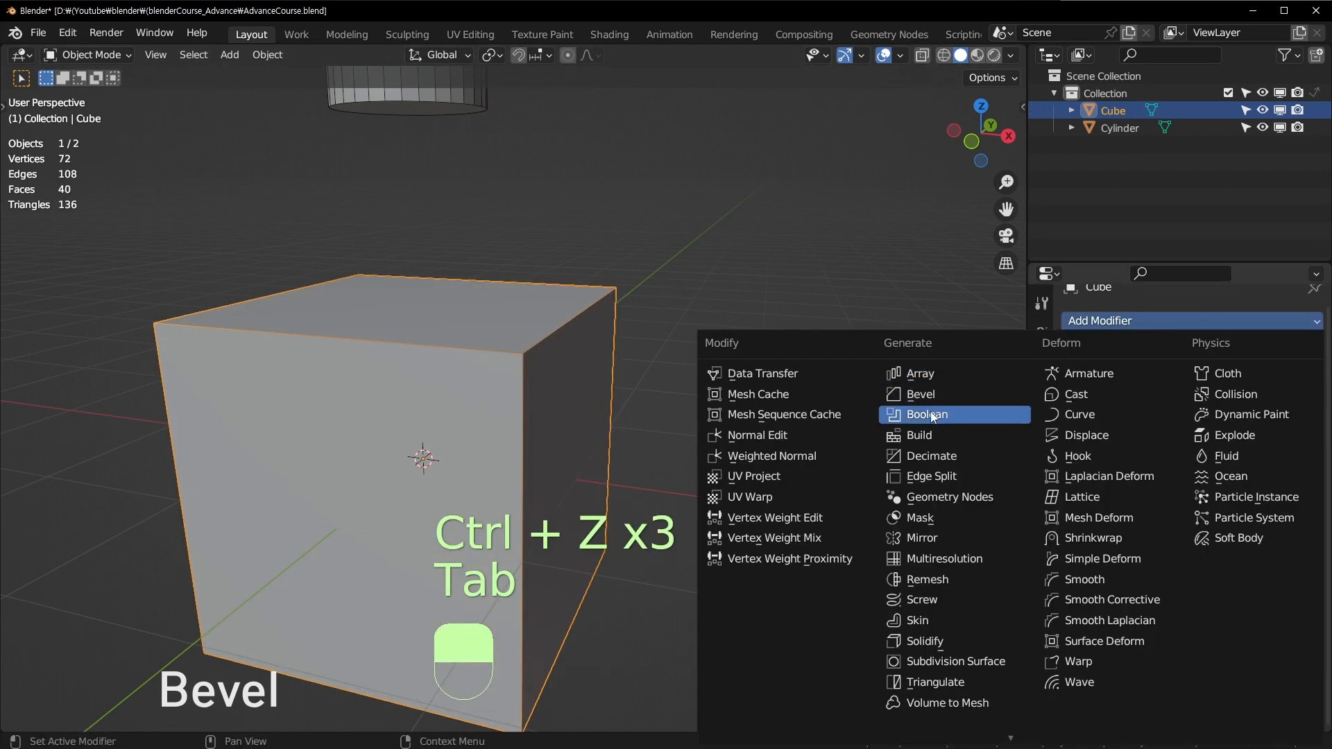
click(946, 395)
scroll(570, 403, up, 2)
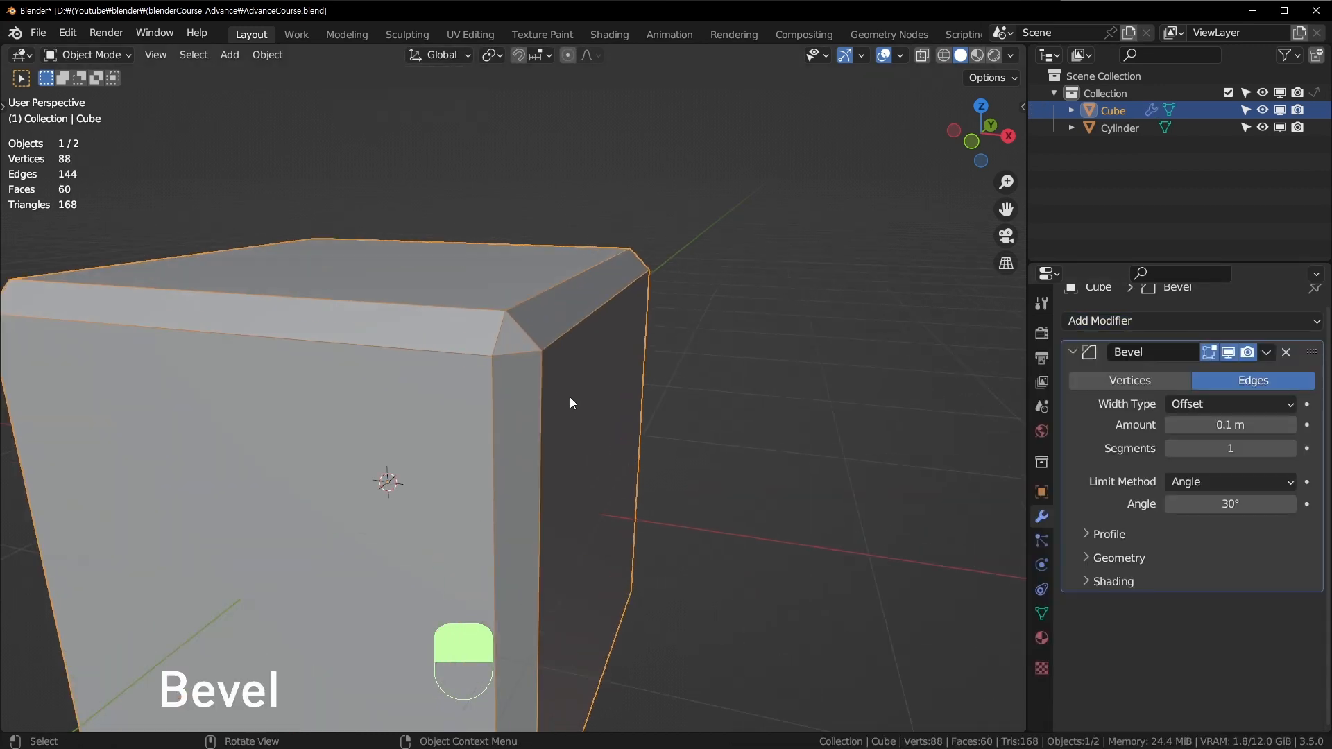
Examine the cube's beveled edges and front corner from several distances and angles.
scroll(570, 403, down, 4)
scroll(657, 449, up, 4)
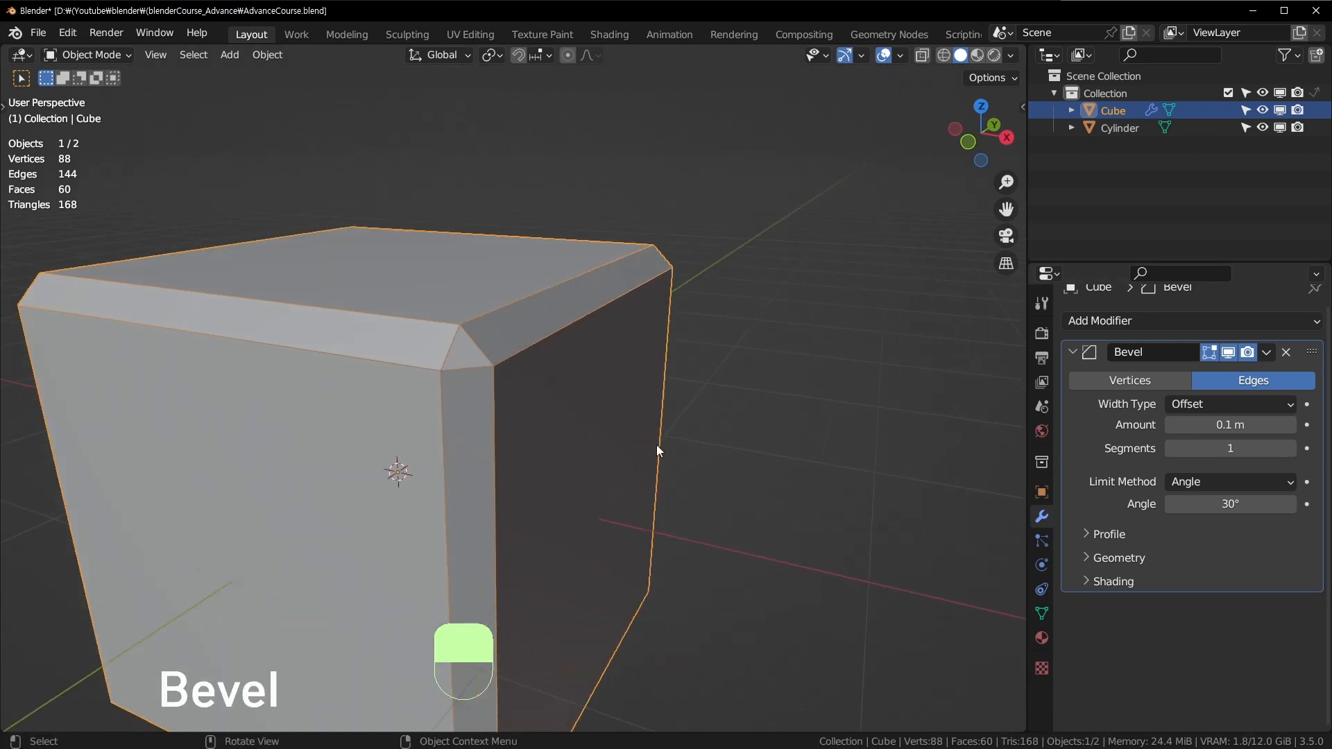
key(shift)
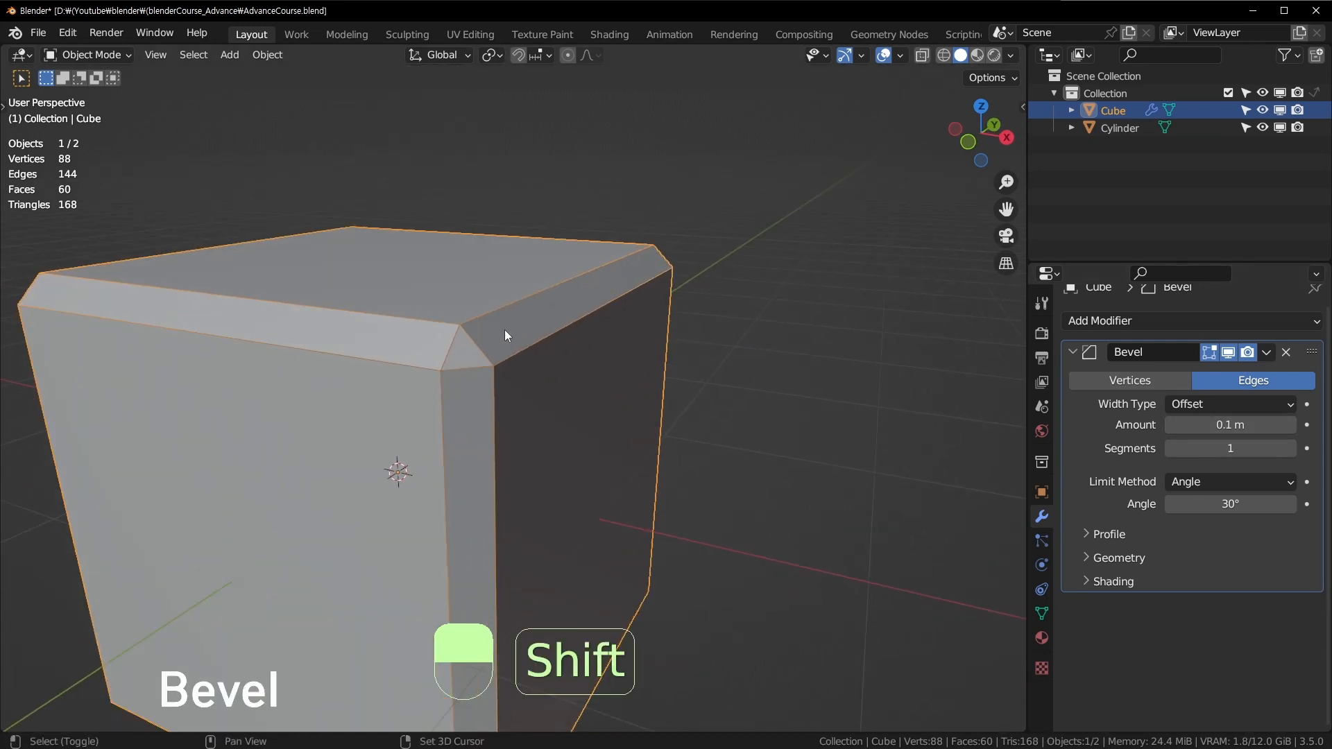
shift+middle_drag(505, 335, 529, 363)
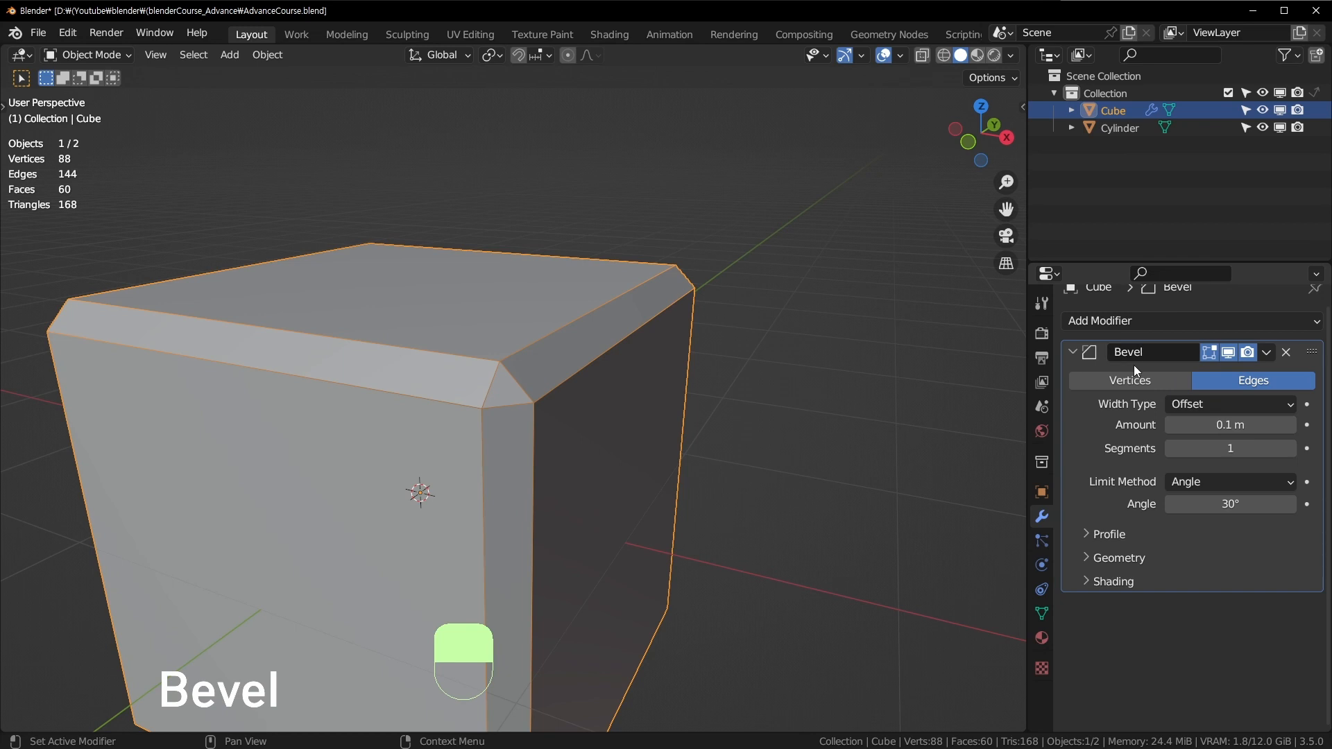
middle_drag(460, 469, 610, 406)
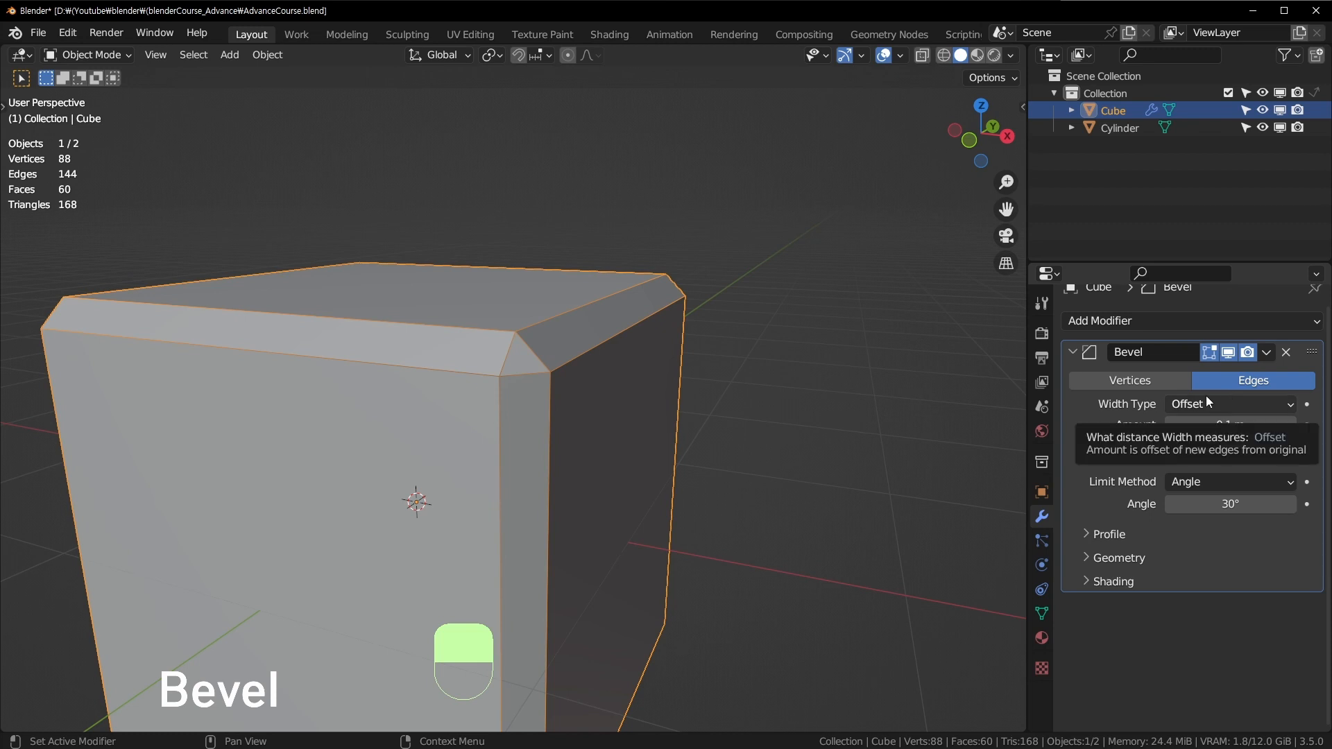
middle_drag(666, 335, 660, 377)
scroll(660, 378, down, 5)
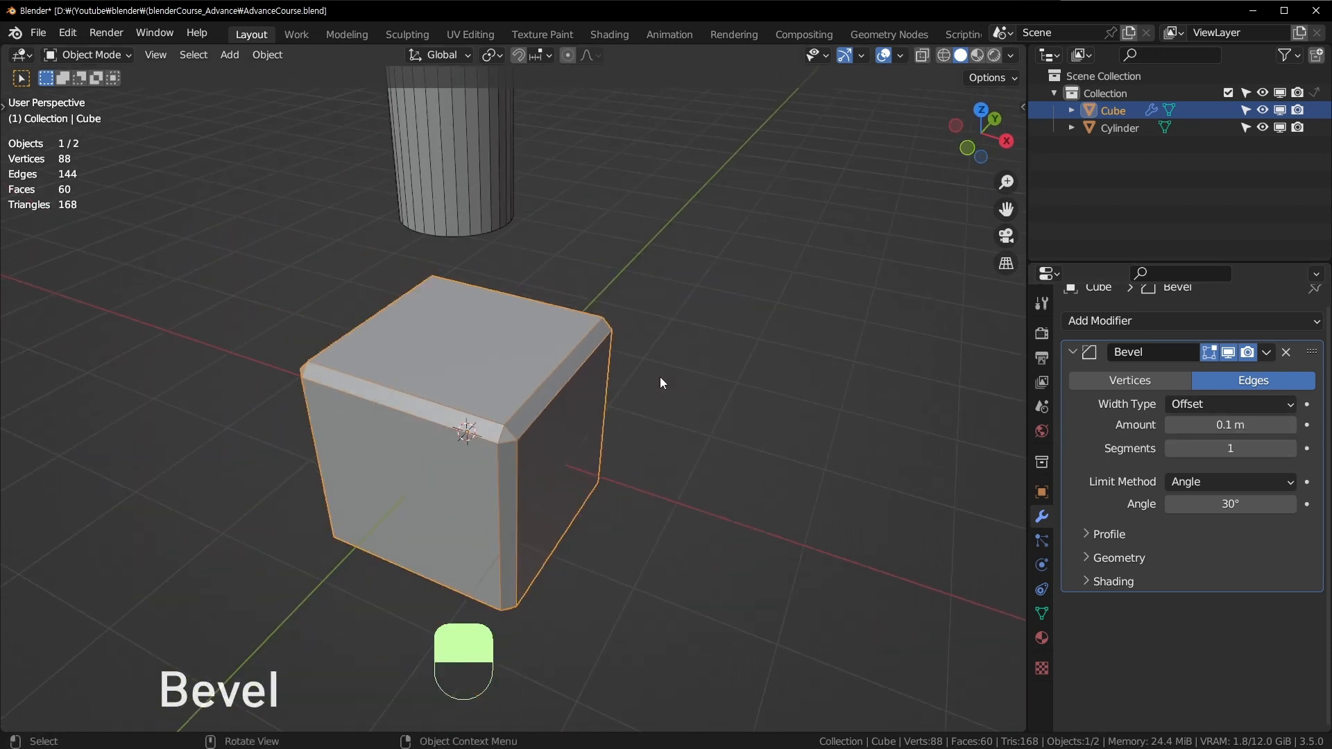
scroll(645, 375, up, 5)
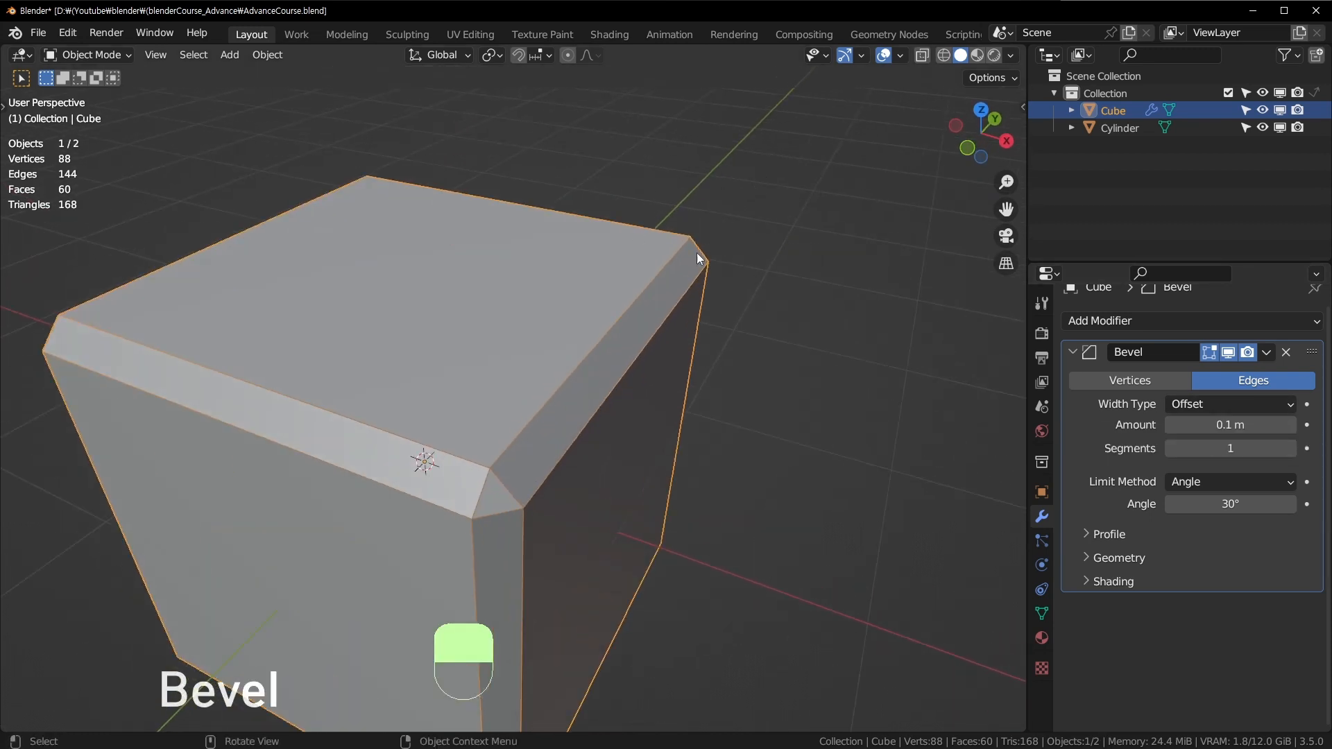
middle_drag(478, 519, 567, 433)
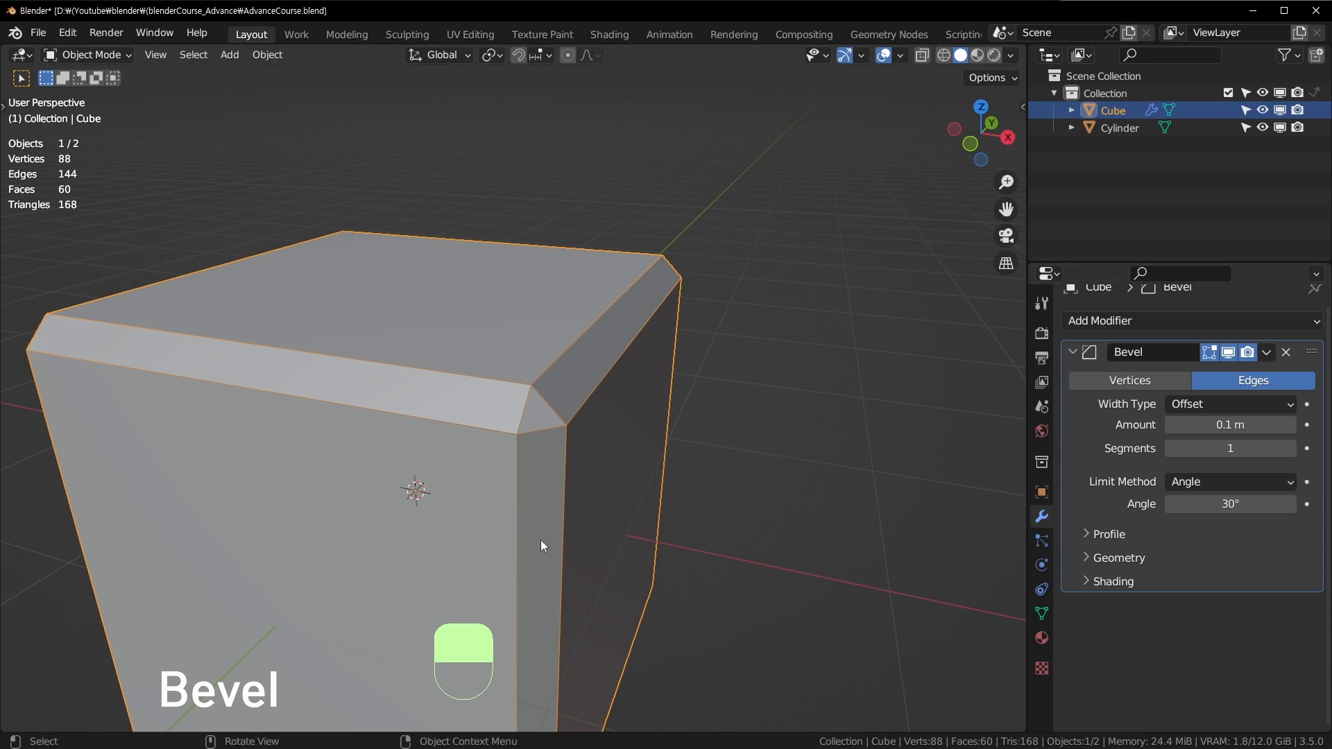
middle_drag(541, 544, 687, 437)
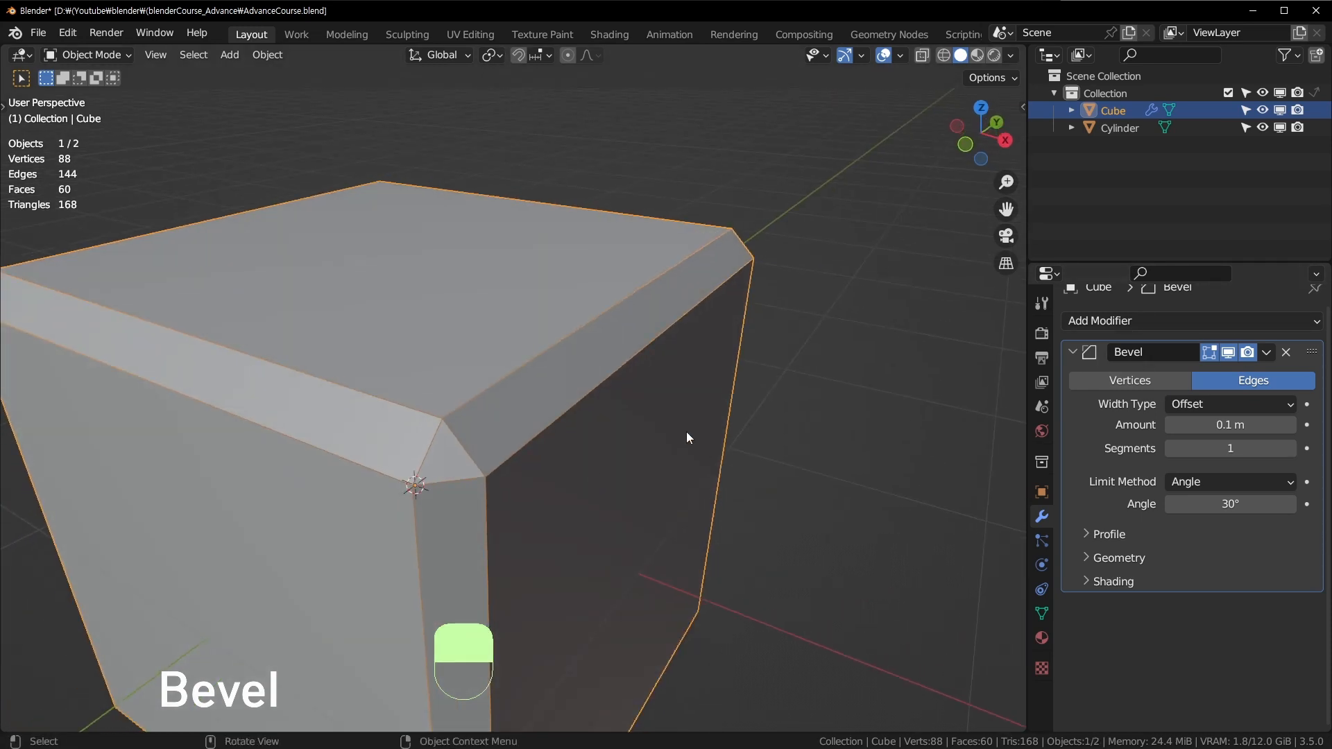
shift+middle_drag(544, 425, 552, 417)
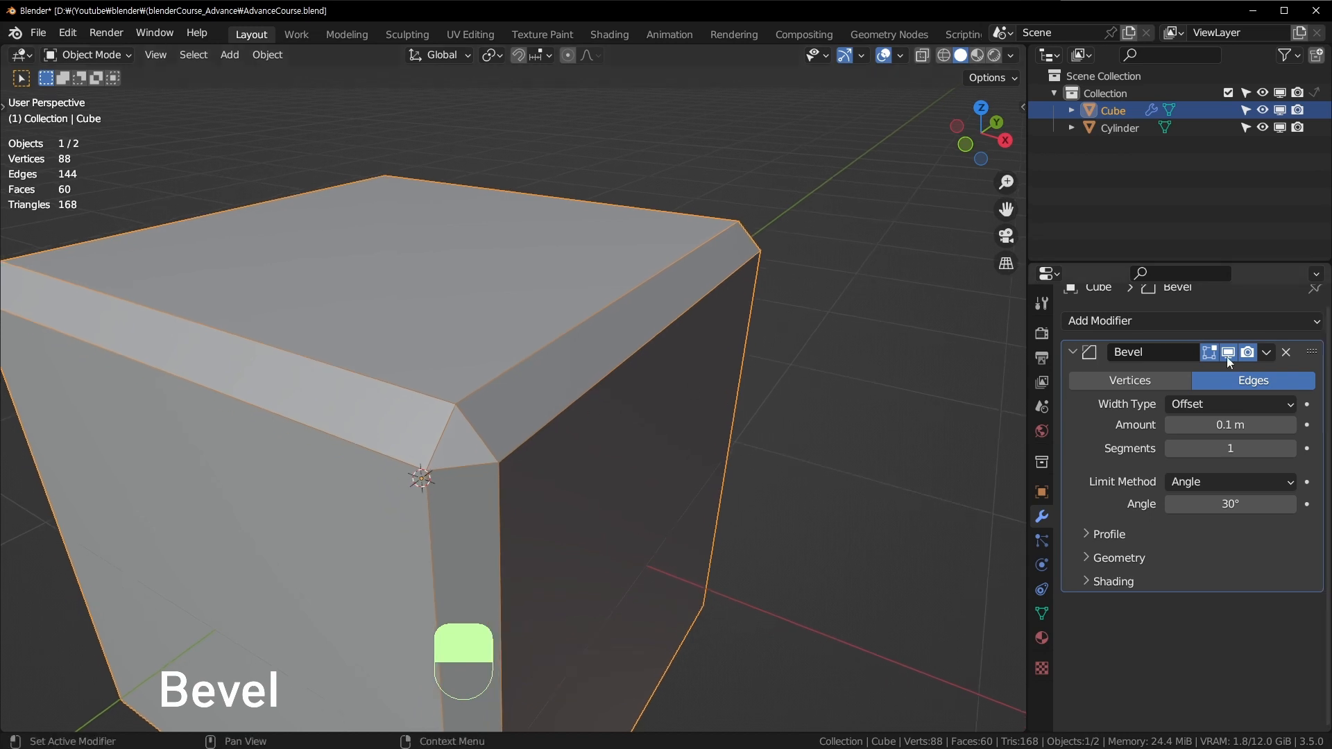
Try the Bevel modifier on Vertices, switch it back to Edges, and check the available width types.
click(1155, 381)
scroll(541, 437, down, 3)
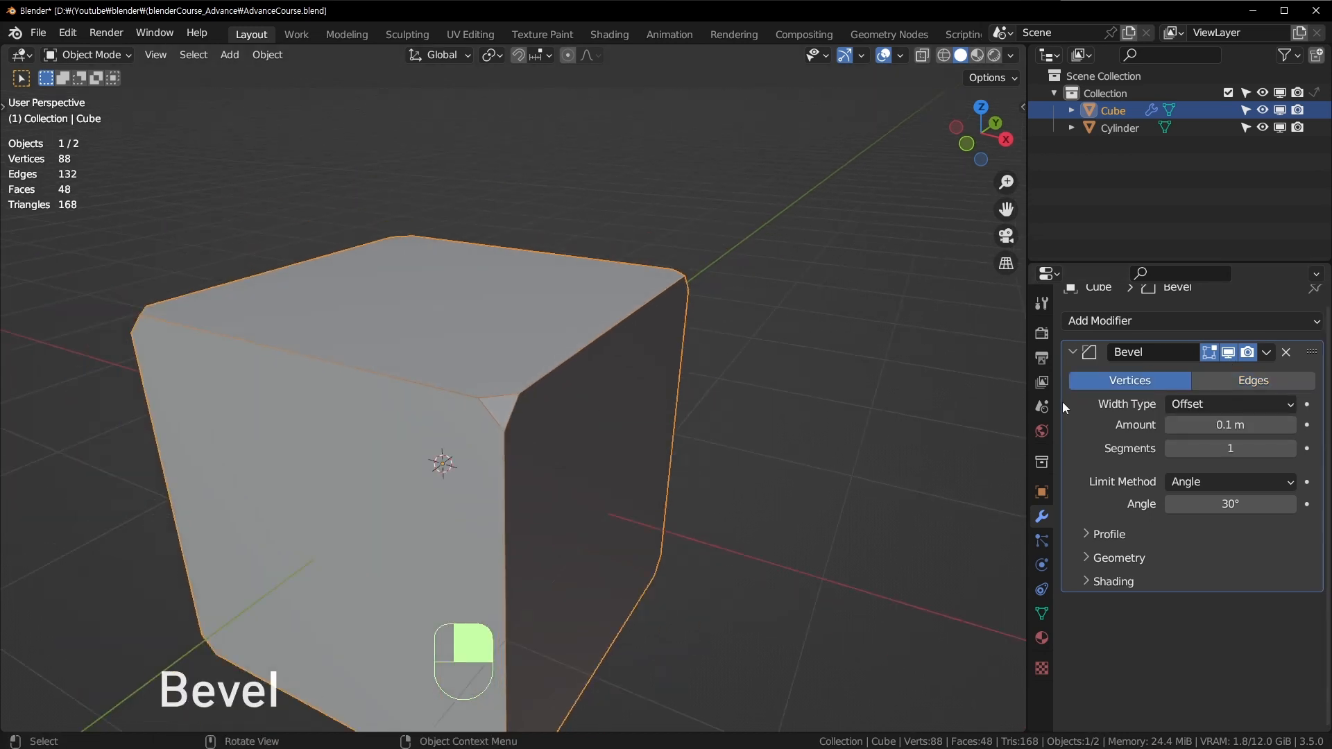
click(1266, 381)
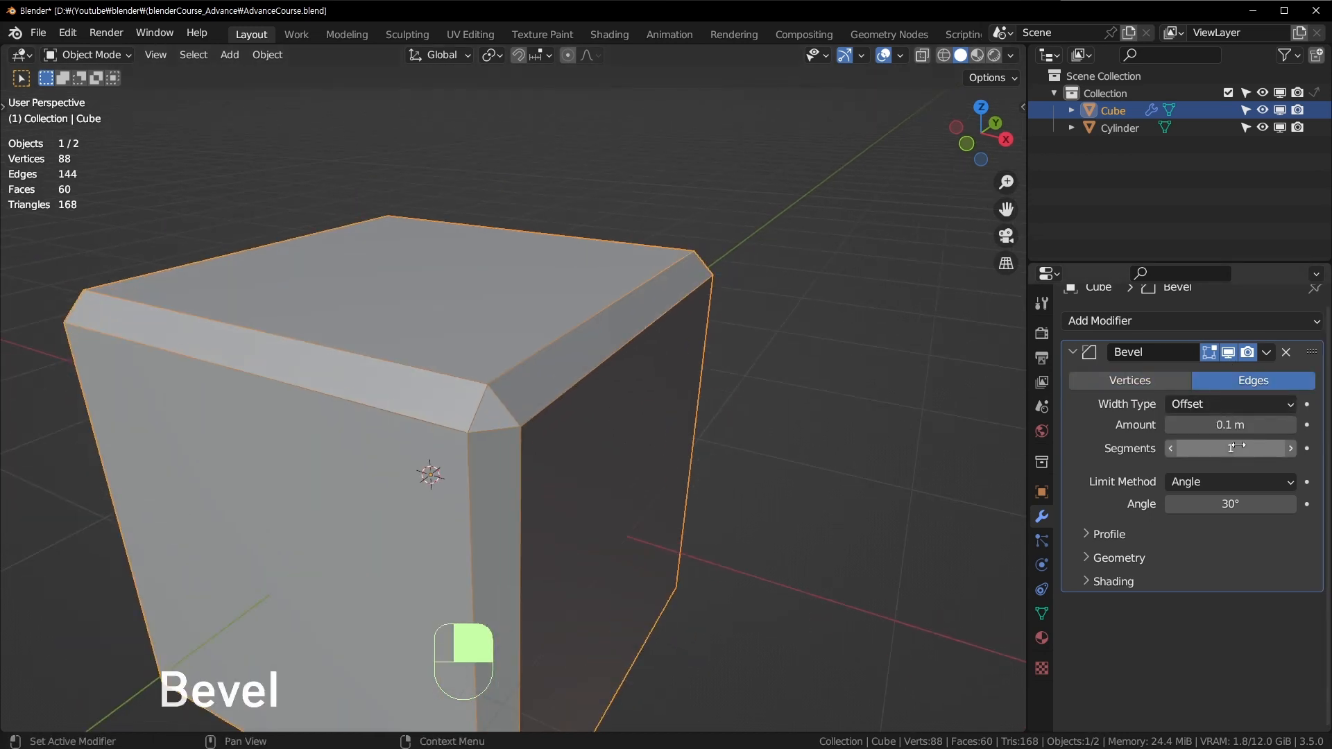
click(1256, 408)
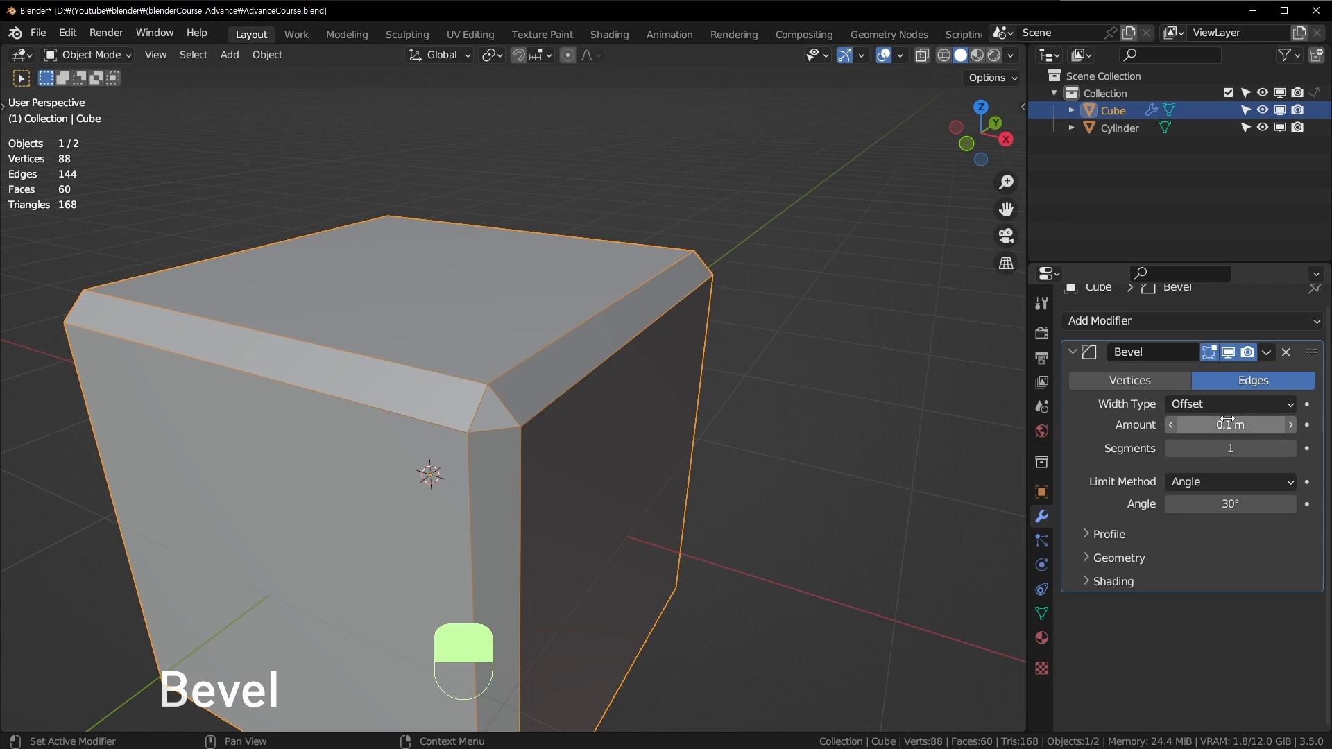
click(739, 393)
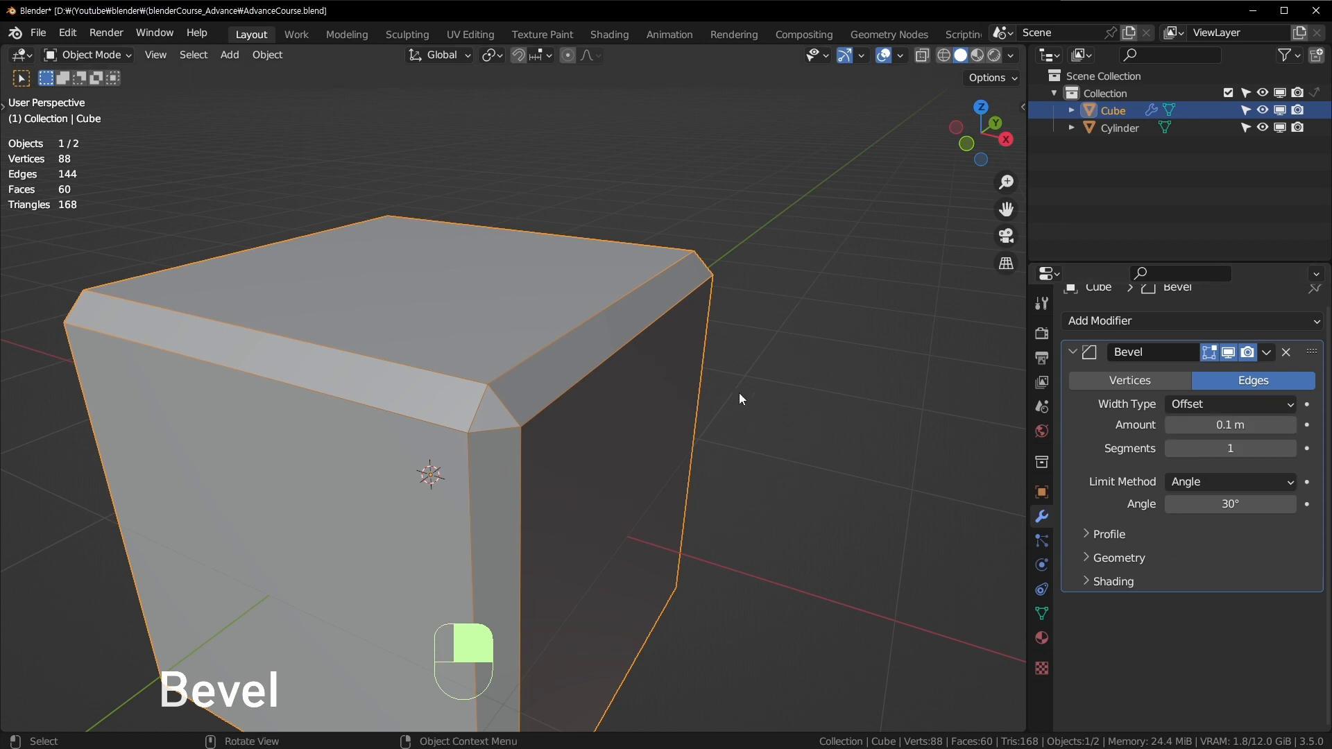
Increase the Bevel modifier's amount to about 0.181 m and inspect the widened corner.
scroll(738, 393, up, 1)
middle_drag(735, 385, 581, 356)
scroll(739, 462, up, 1)
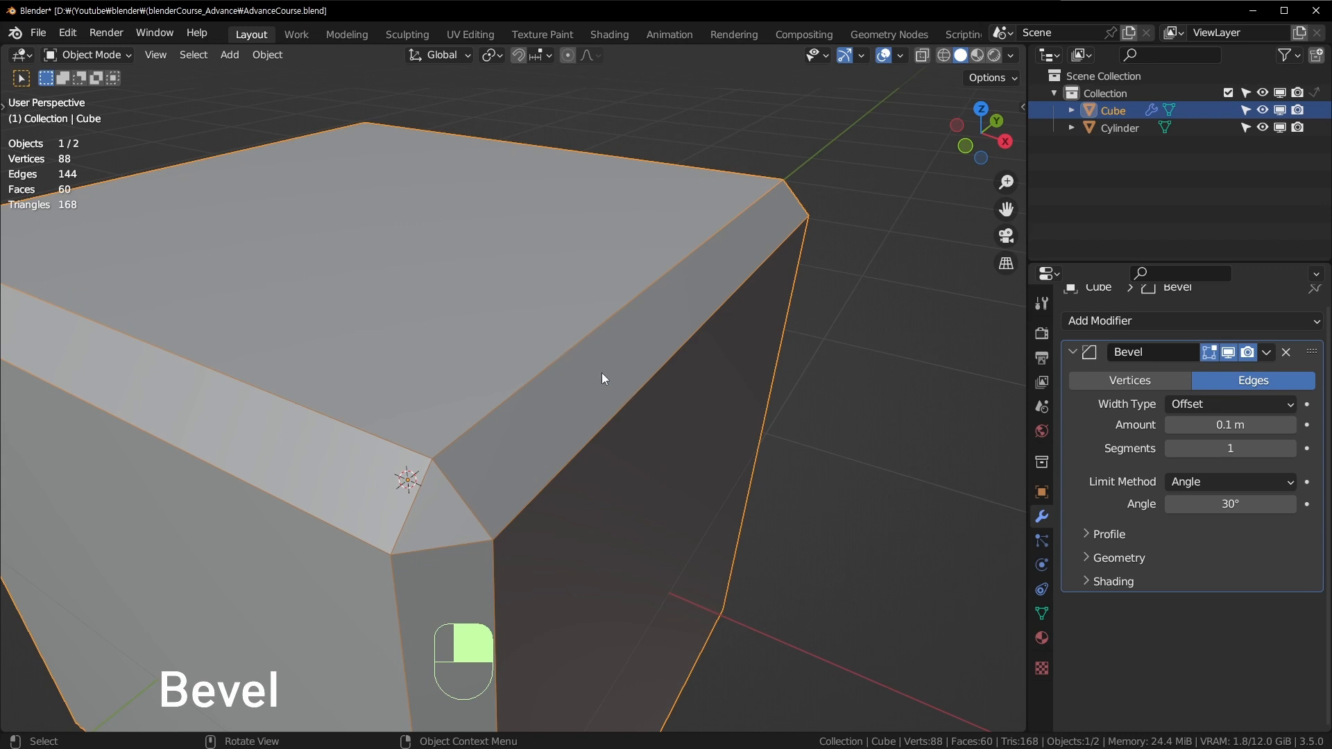
mouse_move(1229, 424)
shift+mouse_down()
mouse_move(1328, 424)
mouse_move(1220, 424)
shift+mouse_up()
middle_drag(867, 420, 819, 459)
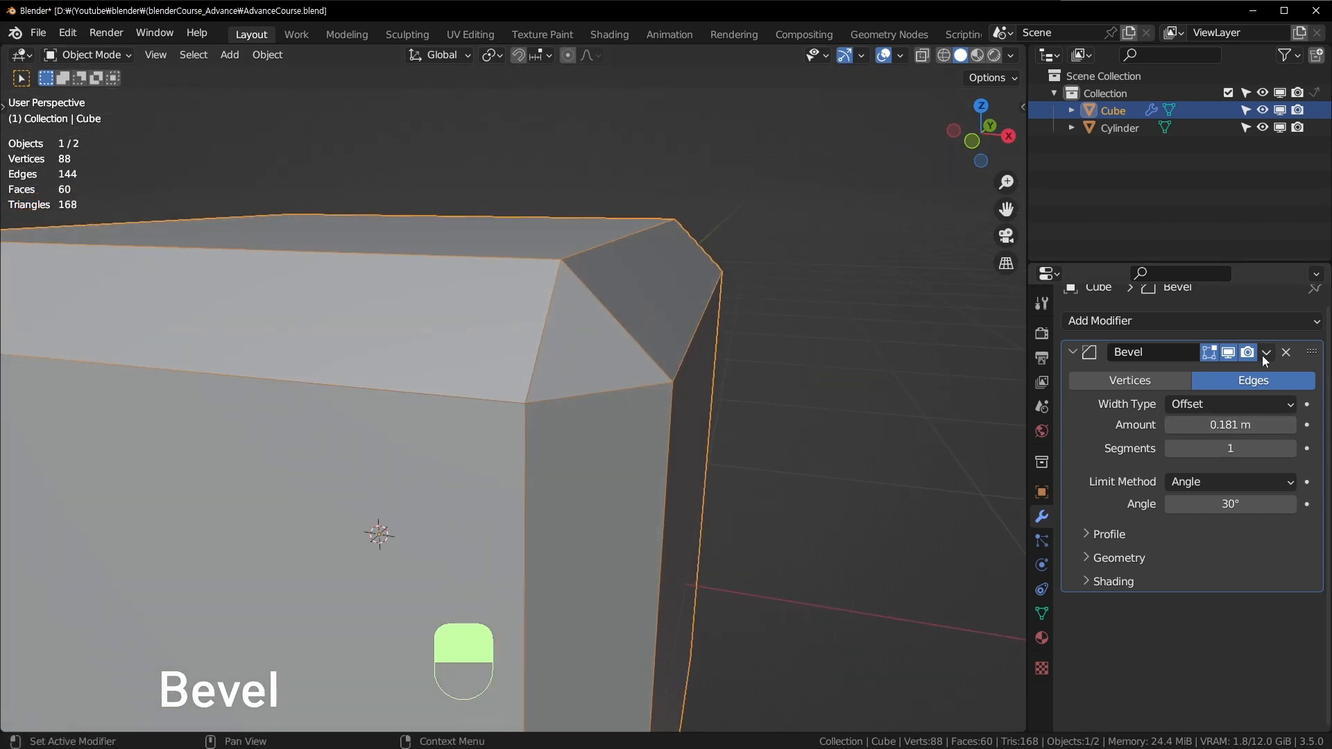
Remove the cube's Bevel modifier and add a fresh one with default settings.
click(1285, 352)
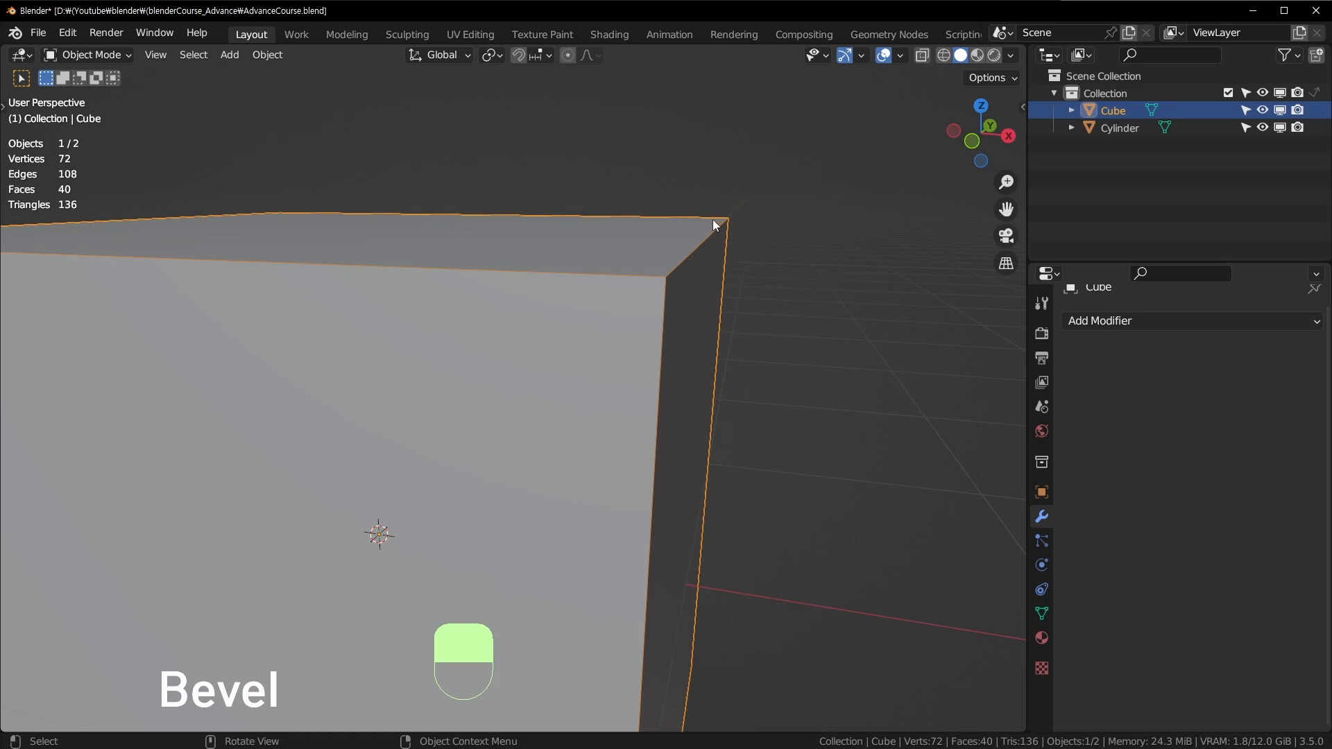
click(1191, 319)
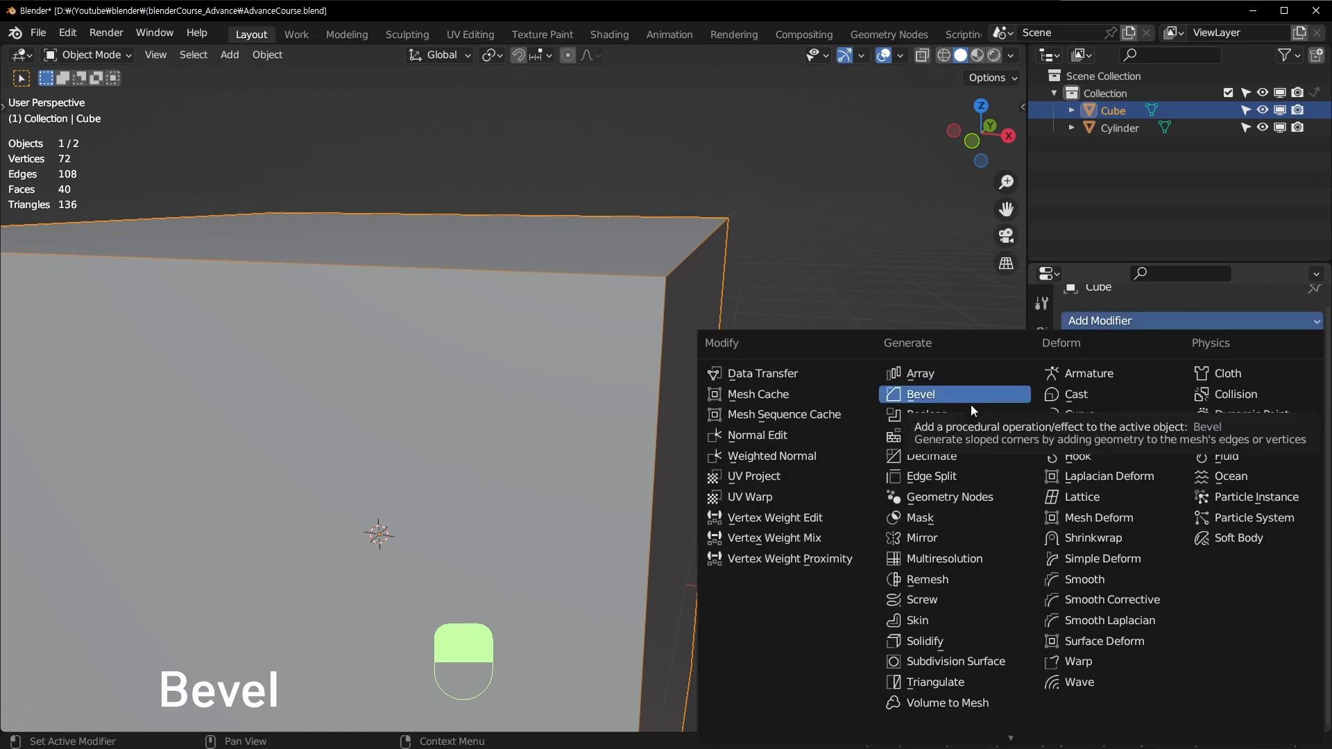
click(933, 305)
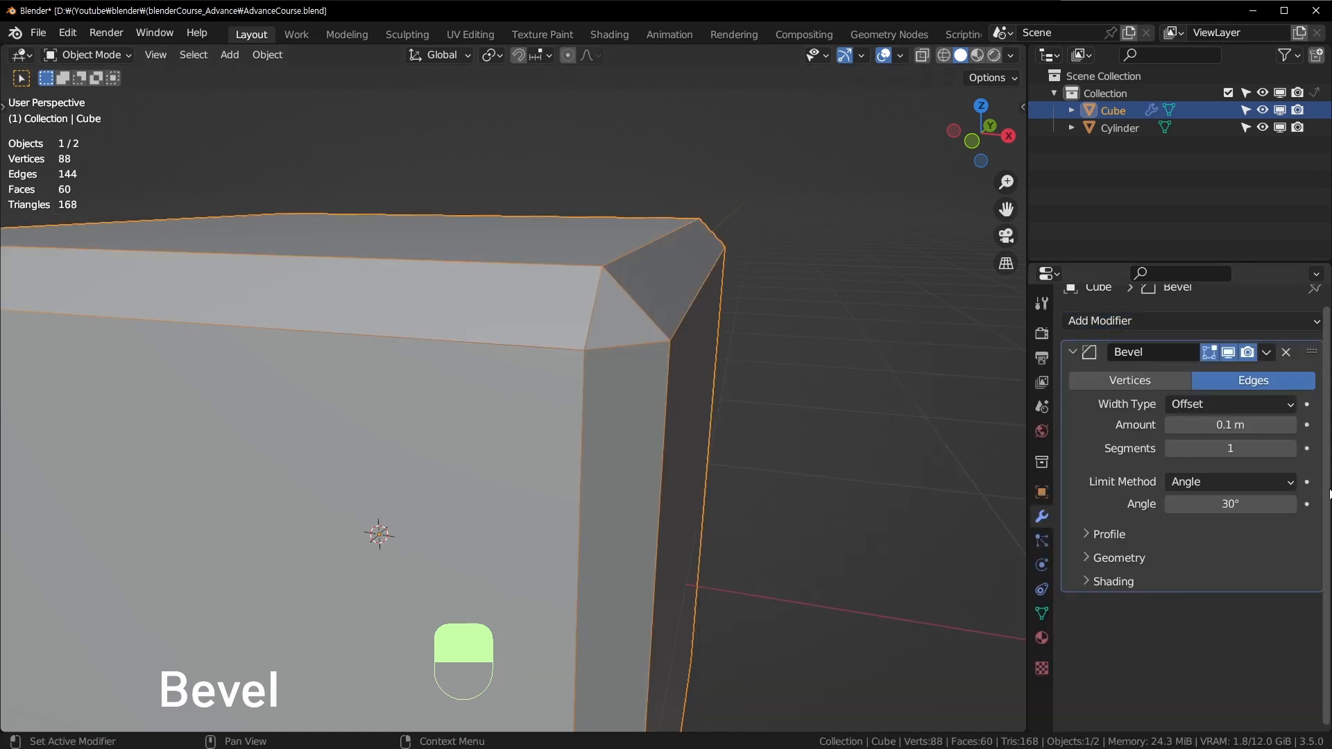
Raise the bevel's segments to 2 and on to 4, checking how the cube's edges round off.
click(1289, 448)
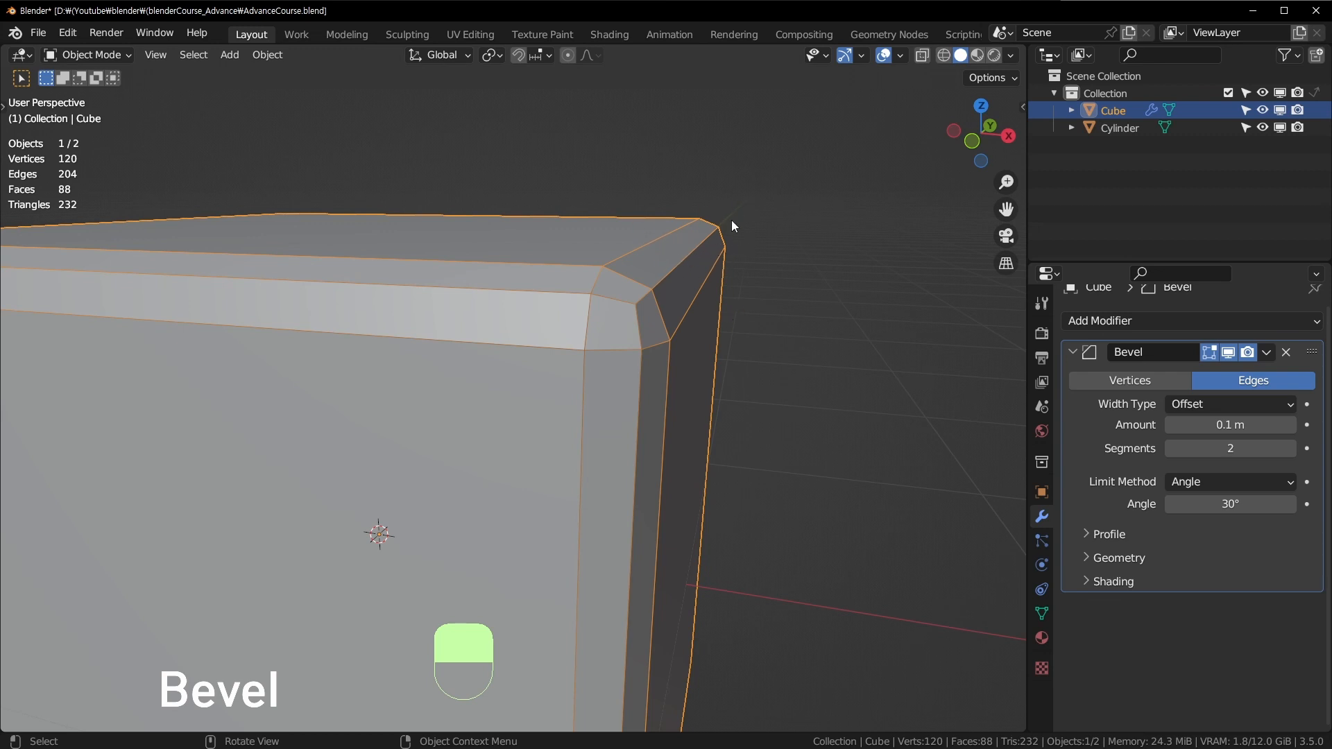
middle_drag(723, 365, 709, 368)
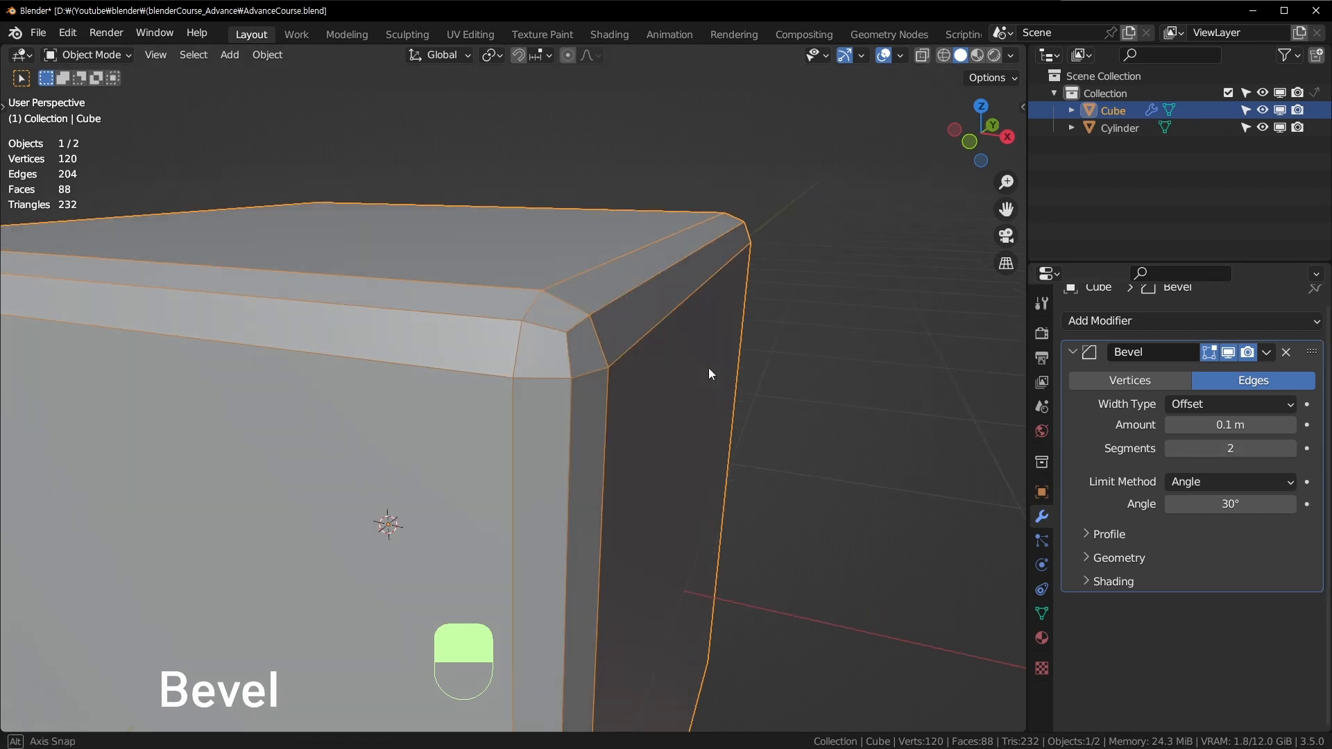
click(1292, 450)
click(1291, 450)
middle_drag(829, 430, 789, 441)
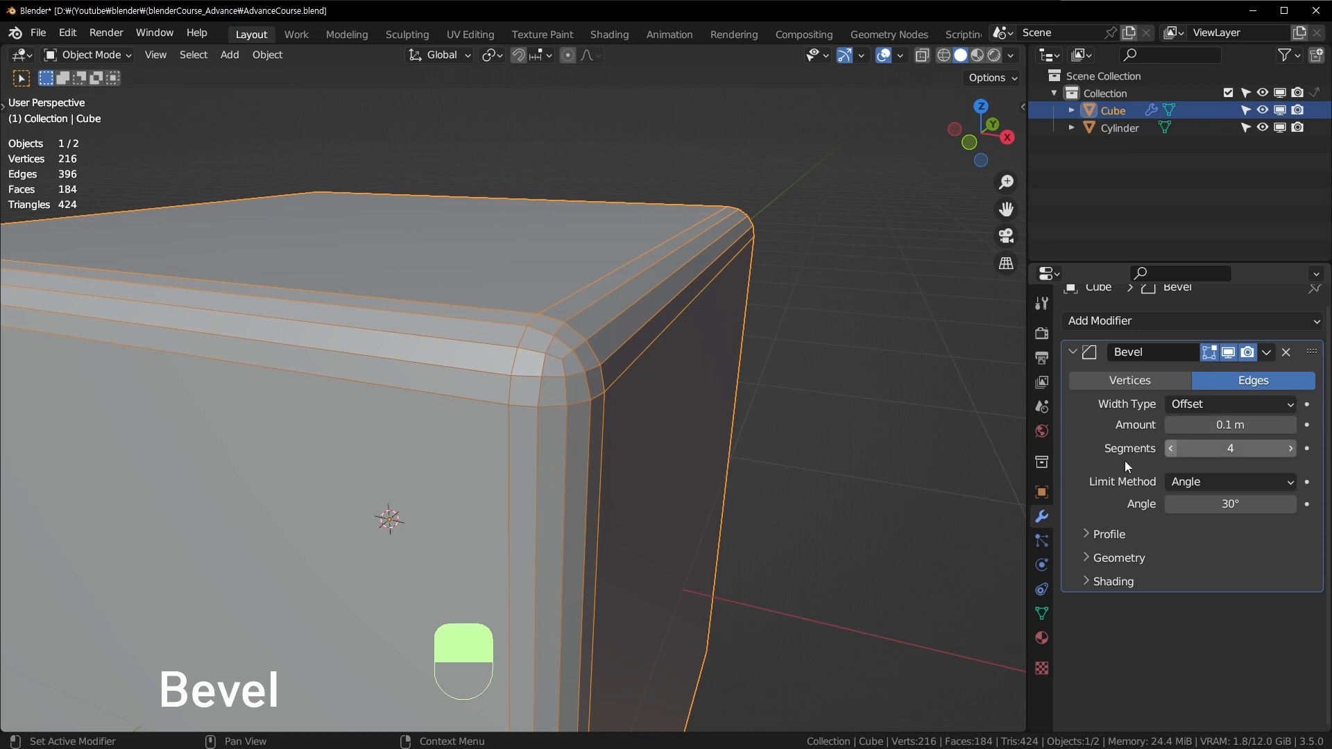
middle_drag(693, 437, 626, 395)
scroll(728, 391, down, 3)
scroll(746, 381, up, 5)
scroll(763, 381, down, 5)
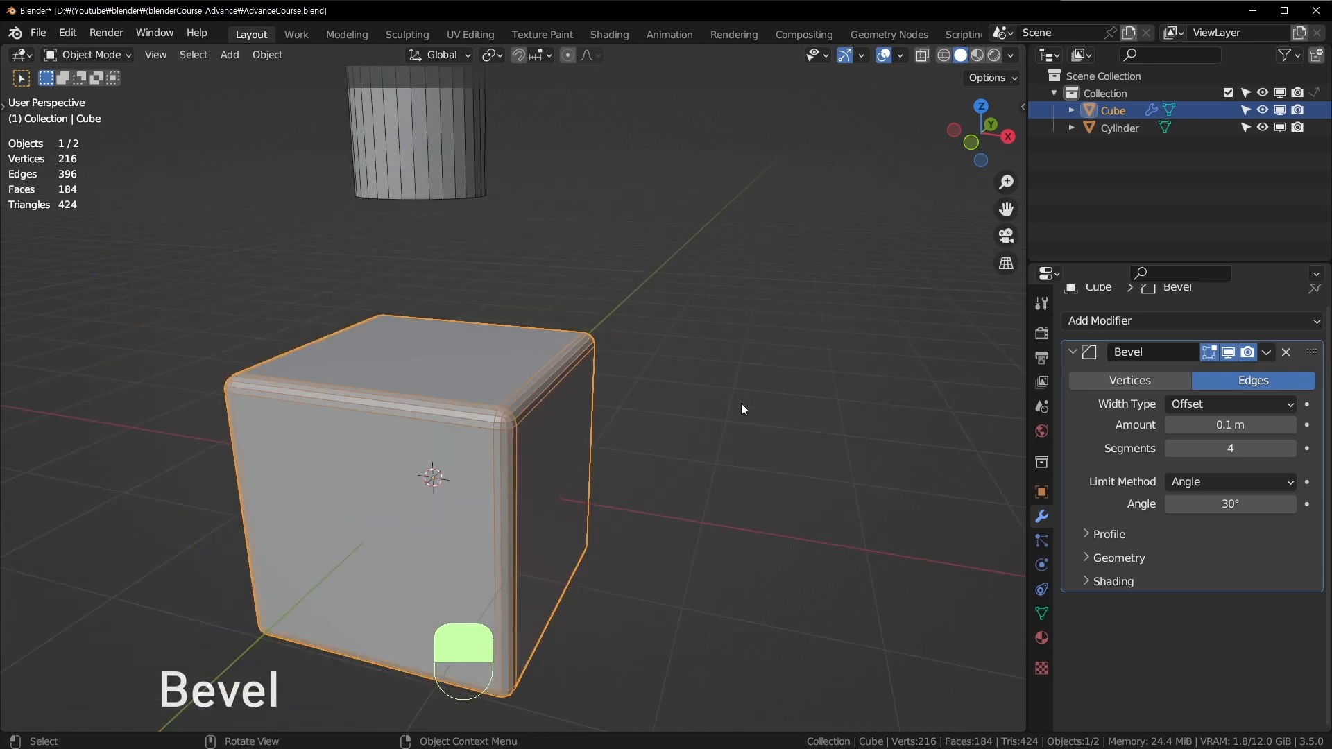
Raise the bevel's segments to 59 and inspect the cube's rounded corner both deselected and selected.
scroll(740, 404, up, 5)
drag(1230, 448, 1293, 448)
click(734, 385)
scroll(732, 386, down, 4)
scroll(693, 399, up, 4)
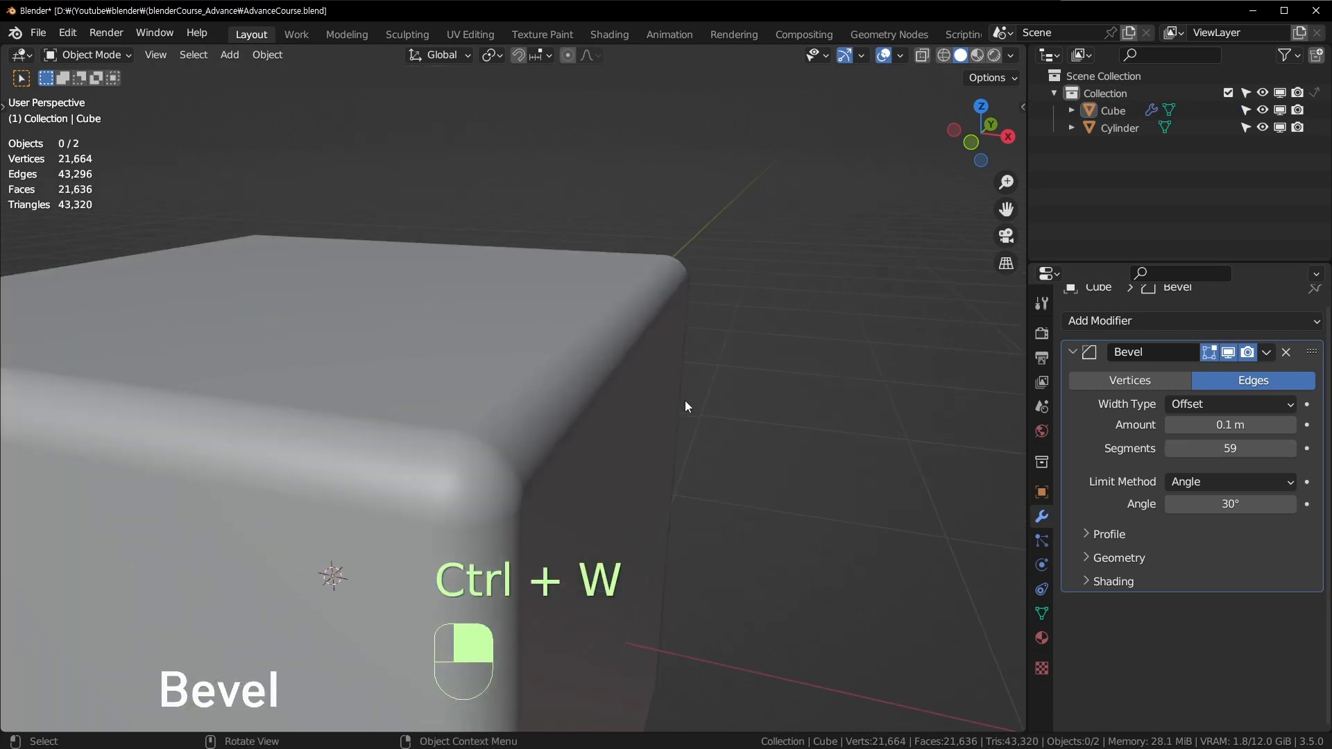
click(610, 430)
scroll(602, 435, up, 1)
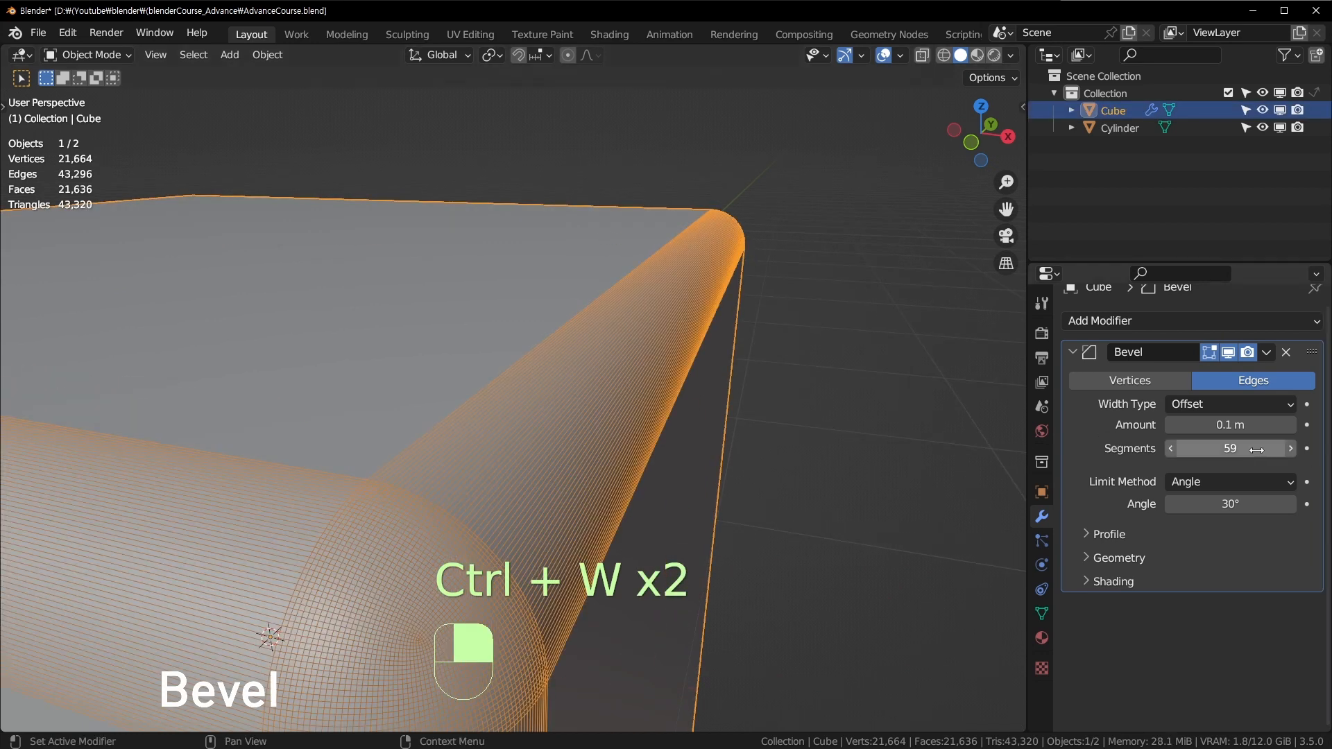
Lower the Bevel modifier's segments to 3.
drag(1257, 449, 1196, 449)
click(1269, 447)
text(3)
key(Return)
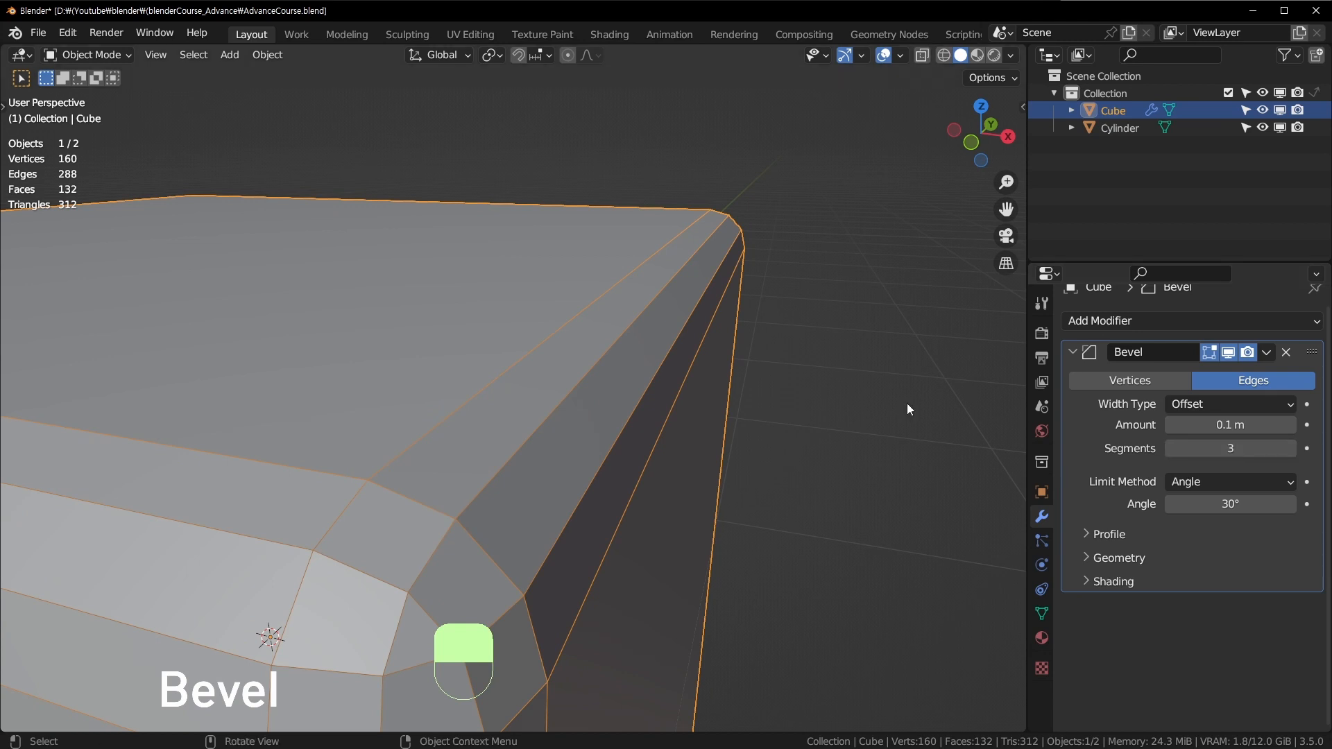
Try a different bevel amount on the cube and undo the change.
scroll(832, 375, down, 3)
shift+drag(1229, 424, 1283, 424)
scroll(533, 297, down, 3)
key(ctrl+z)
scroll(679, 401, up, 2)
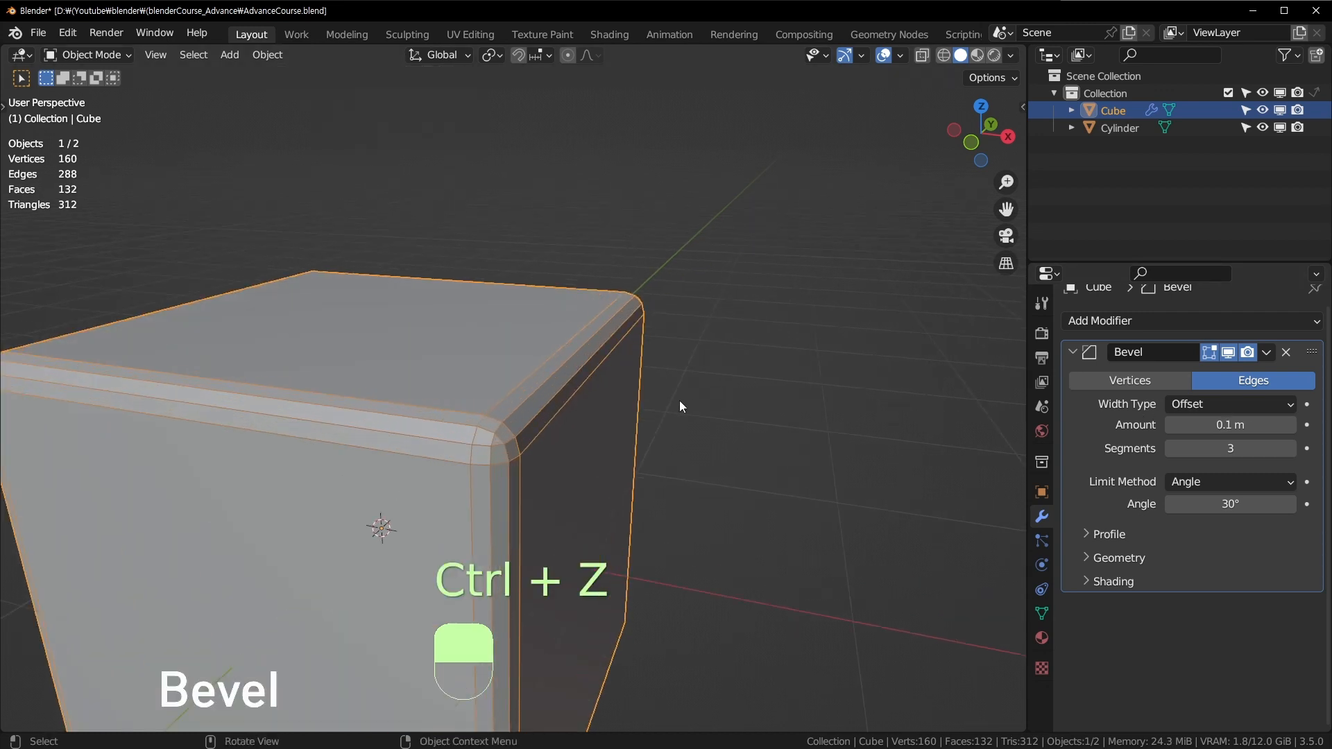
scroll(695, 357, down, 3)
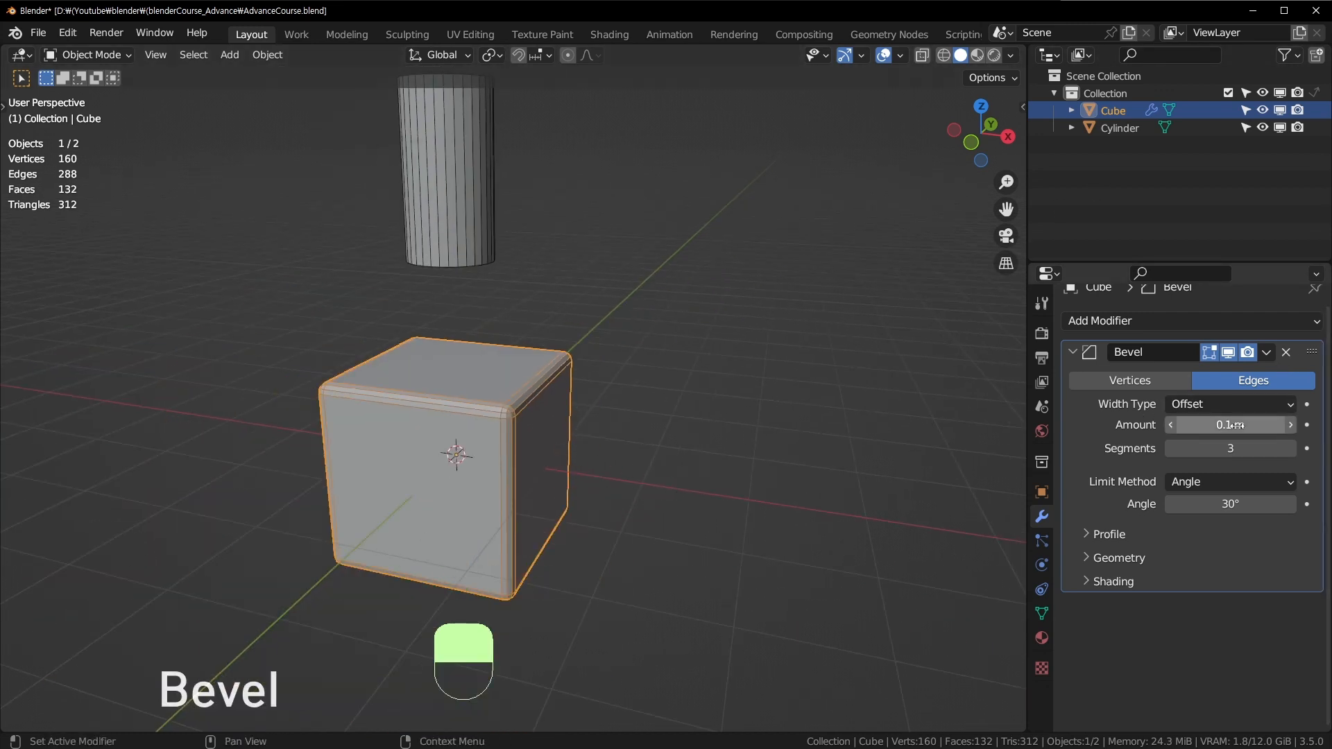
Reduce the Bevel modifier's amount to 0 m and examine the cube's sharp edges and corner.
drag(1232, 424, 1041, 414)
scroll(593, 454, up, 3)
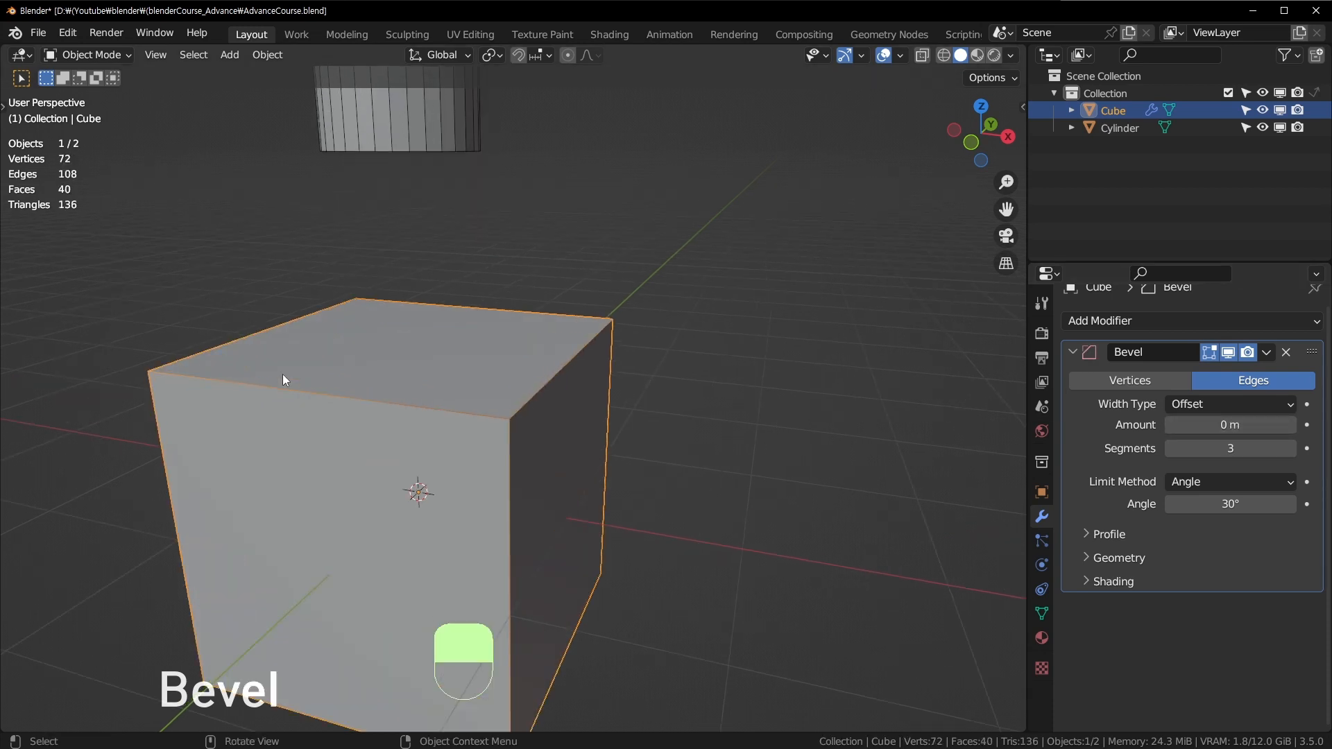
click(130, 362)
click(549, 461)
scroll(525, 347, down, 3)
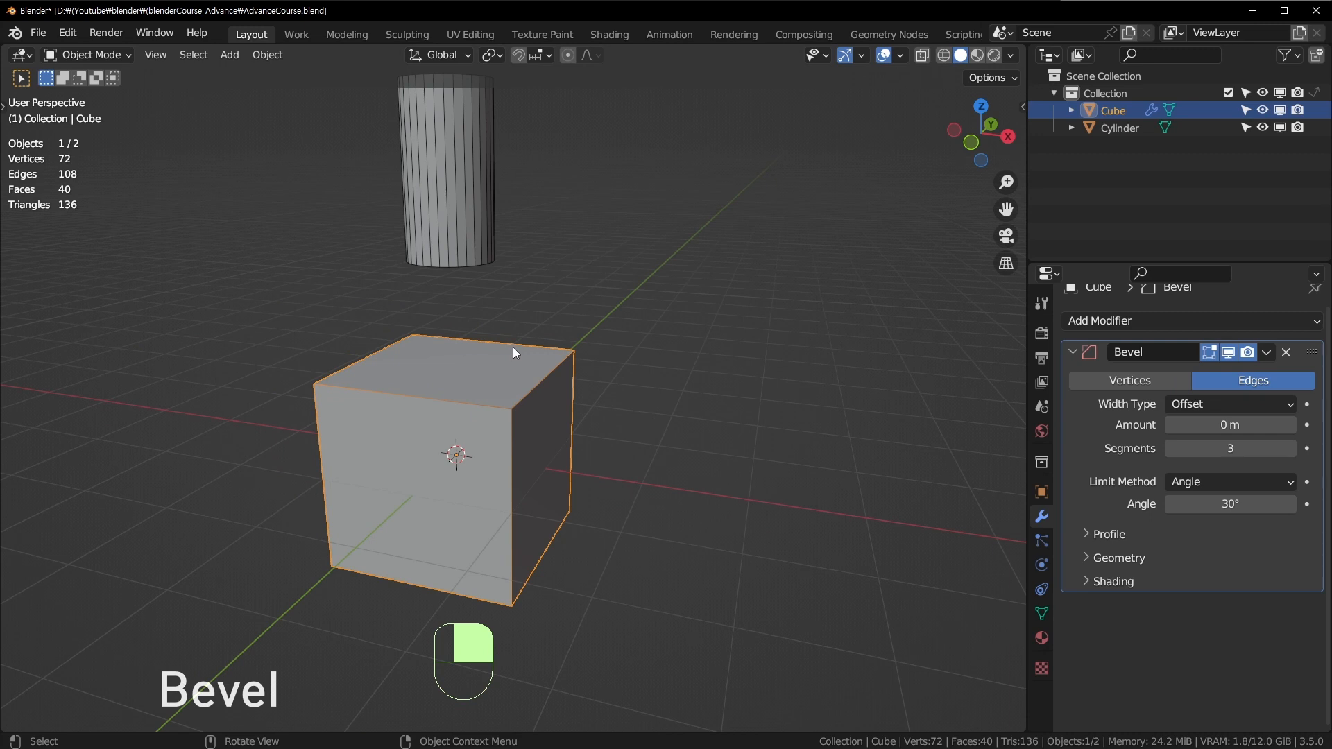
scroll(513, 346, up, 2)
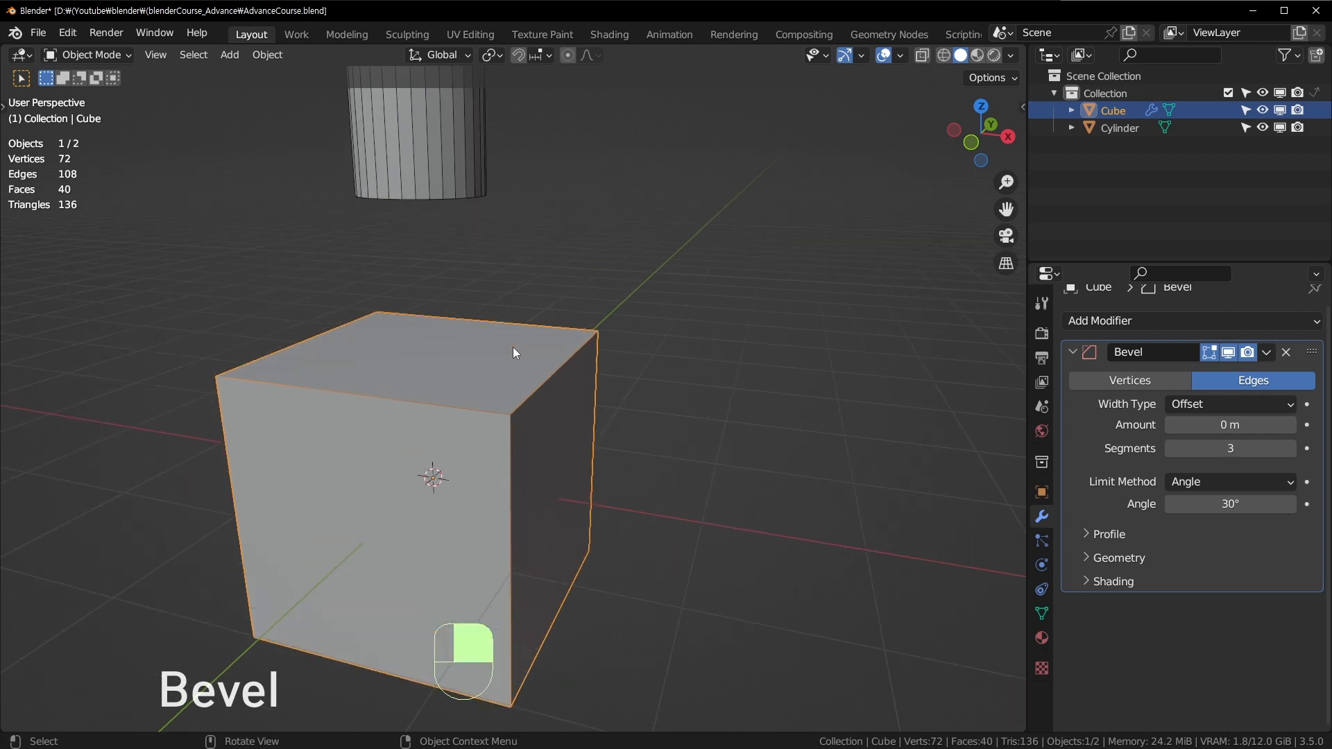
scroll(513, 346, up, 3)
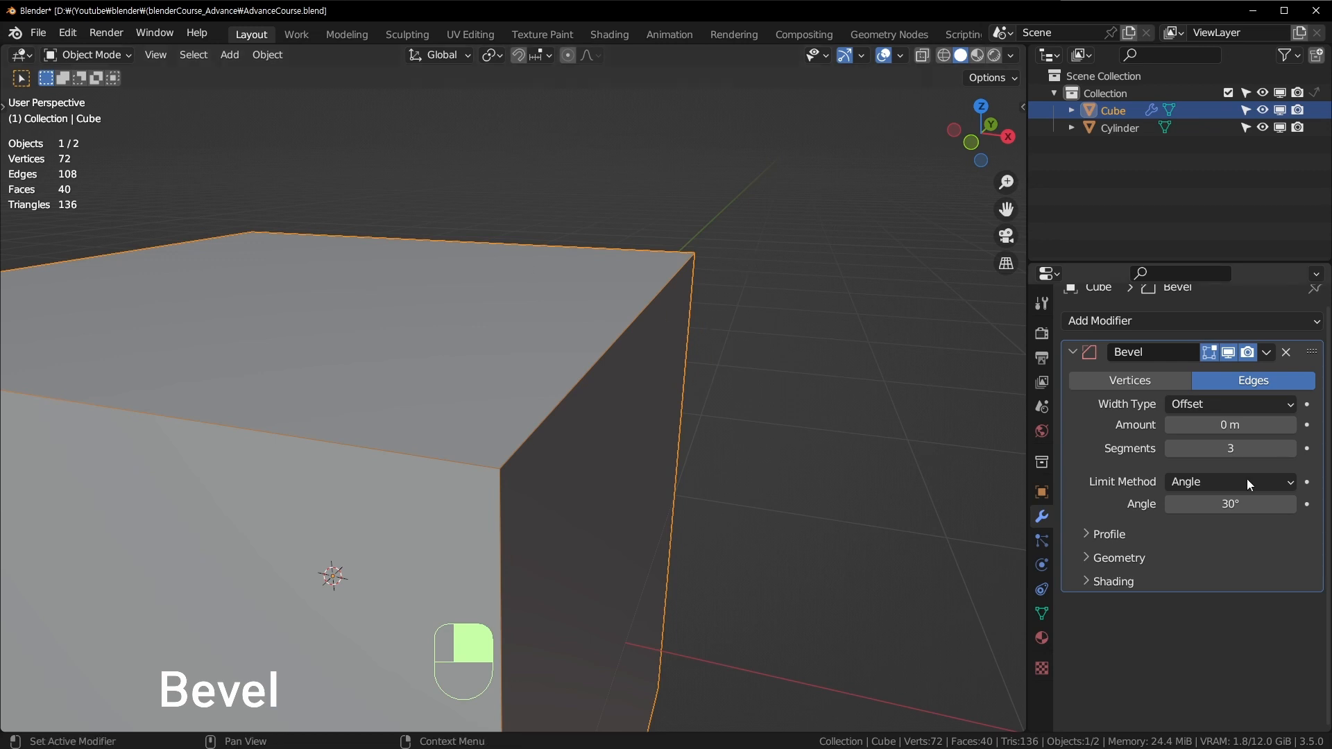
Raise the bevel amount to 0.085 m and lower it to 0.062 m, comparing the cube's rounded corner.
drag(1209, 424, 1242, 424)
scroll(592, 447, down, 6)
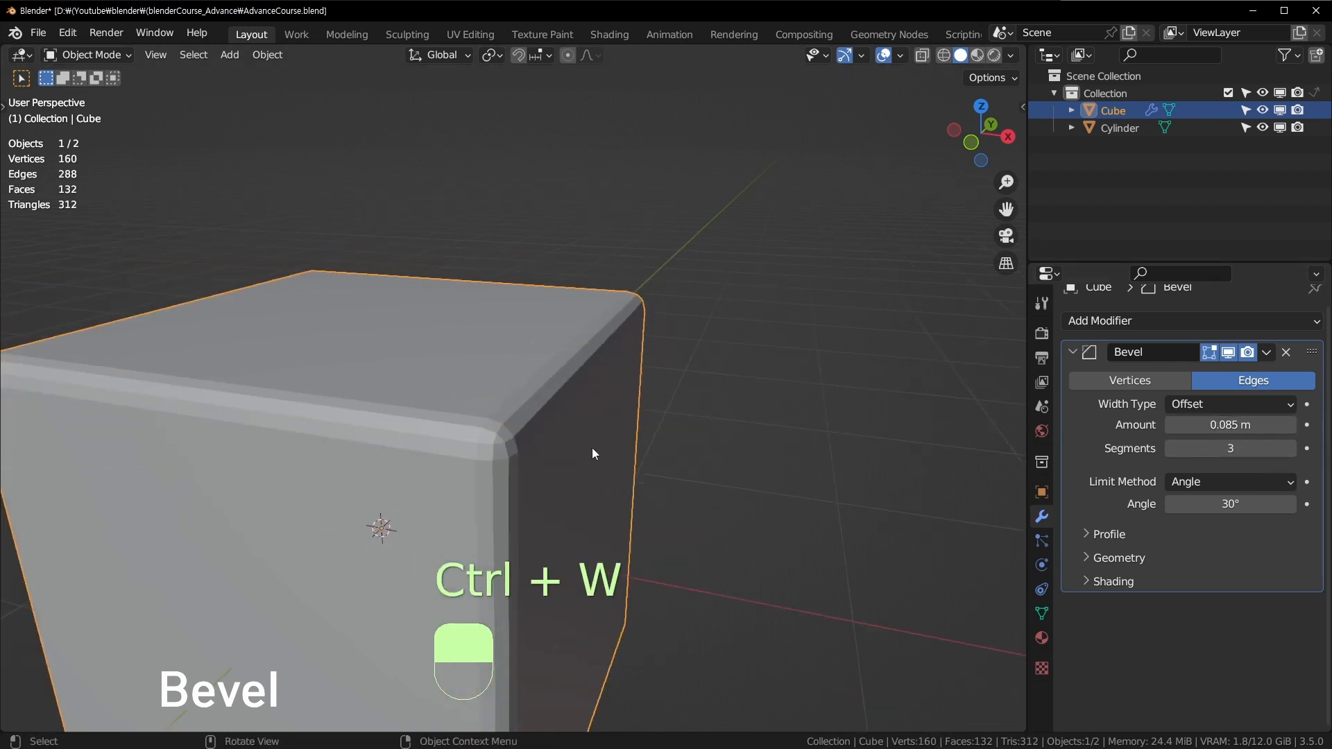
scroll(473, 459, up, 6)
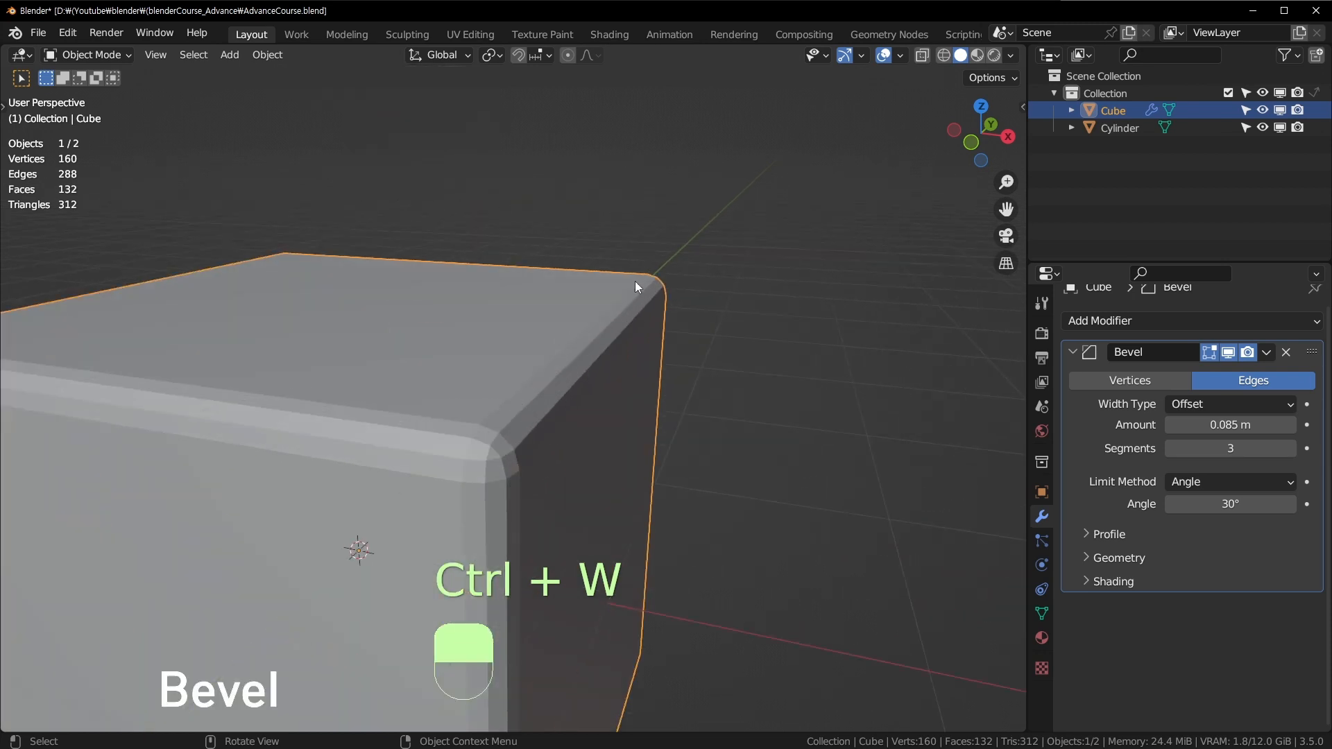
drag(1272, 419, 1238, 424)
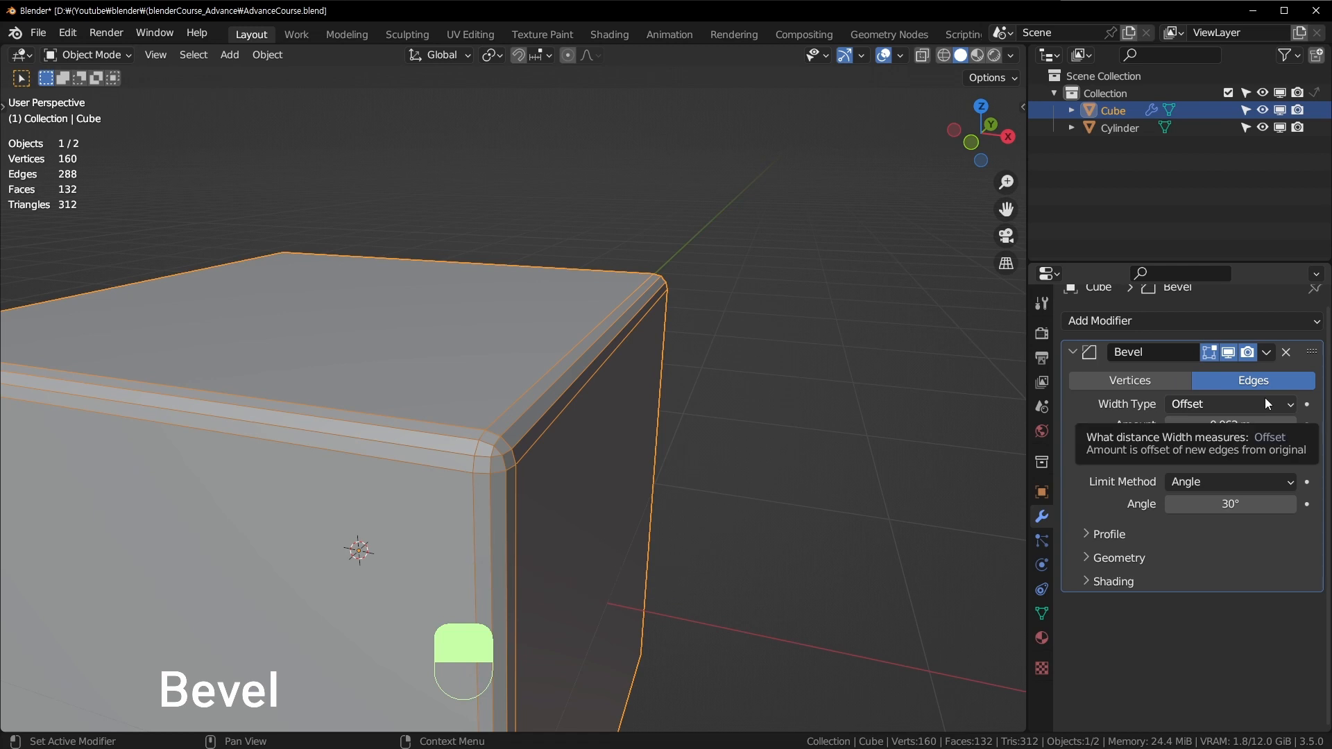
Switch the bevel's width type to Width and on to Depth, comparing the cube's corner.
scroll(639, 378, up, 1)
shift+middle_drag(600, 430, 646, 409)
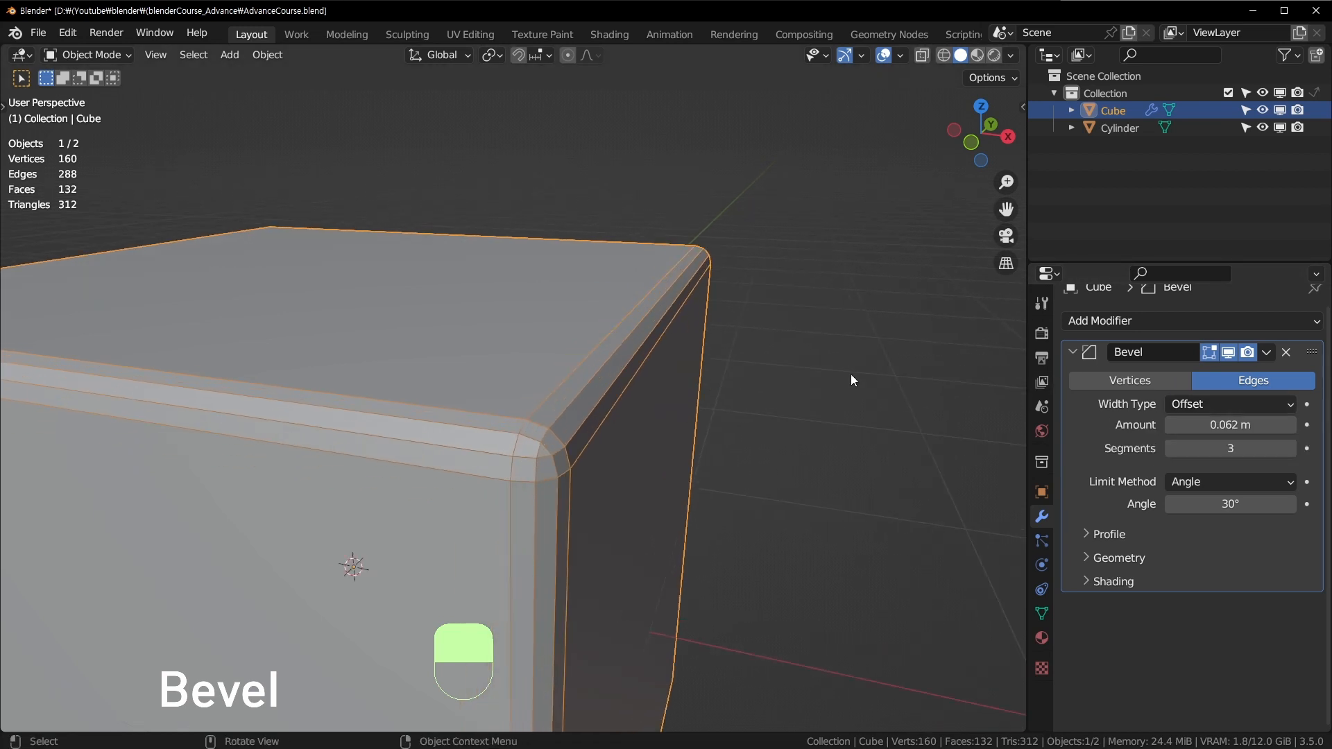
click(1186, 403)
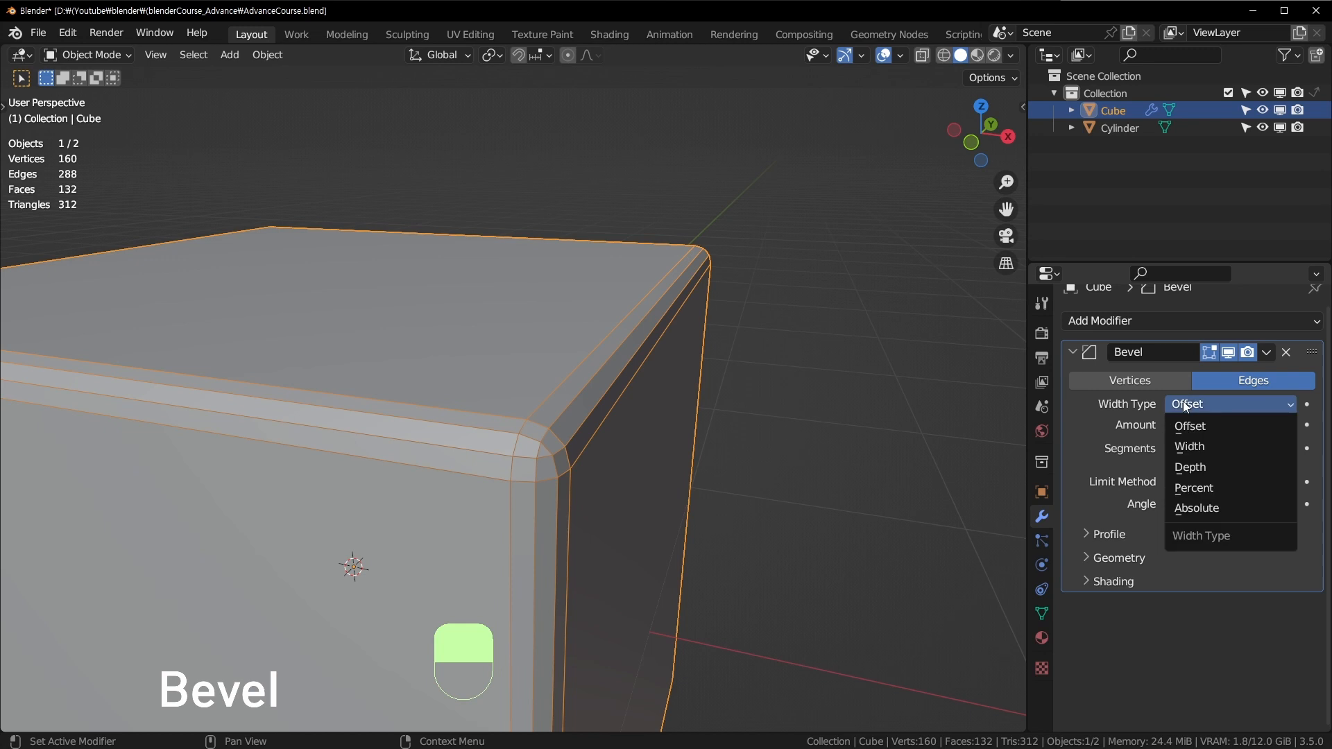
click(1232, 446)
click(1231, 404)
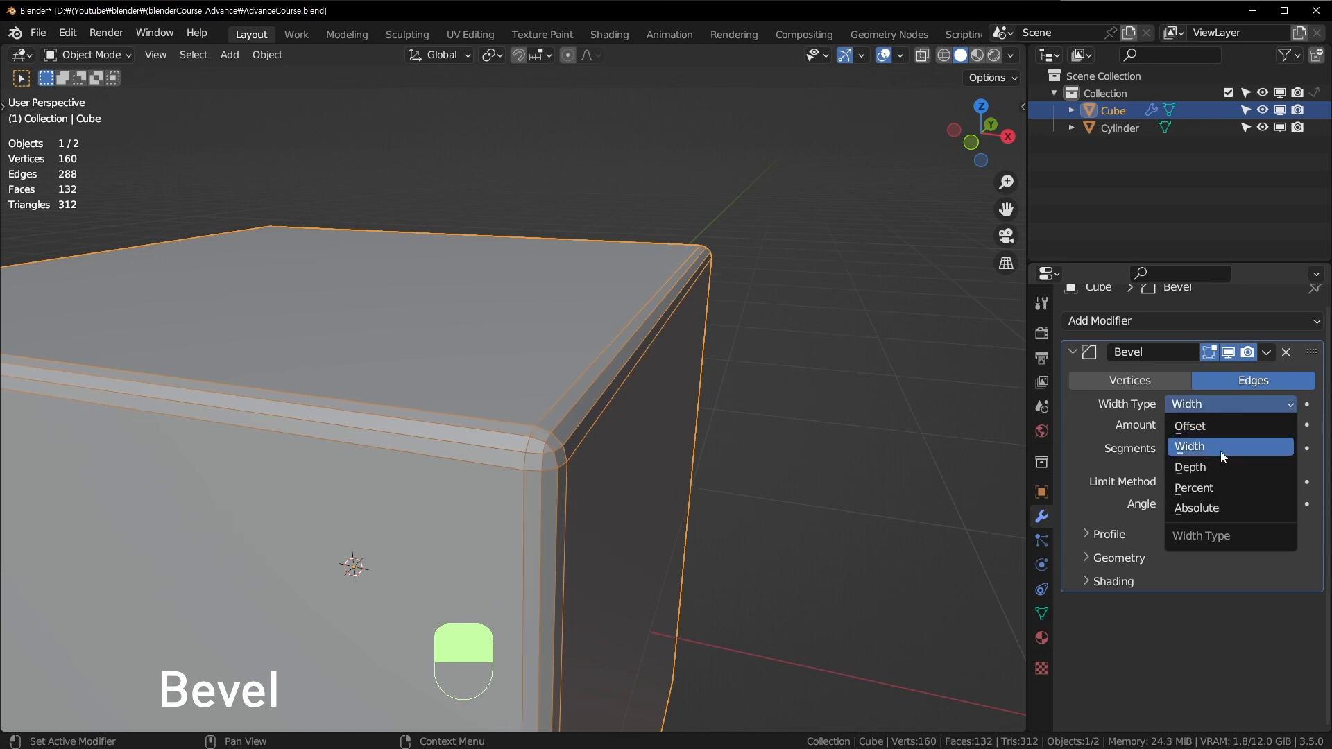
click(1212, 467)
click(1242, 404)
click(1209, 467)
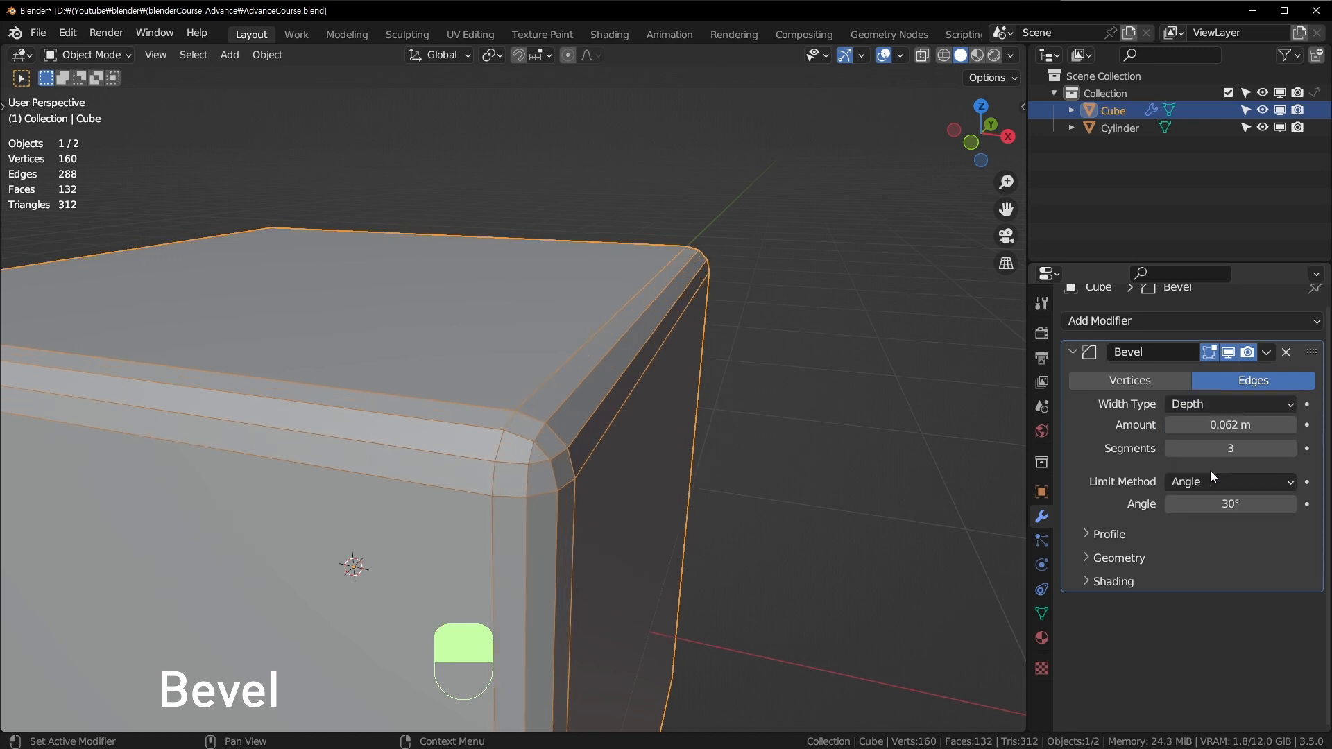
scroll(539, 402, down, 1)
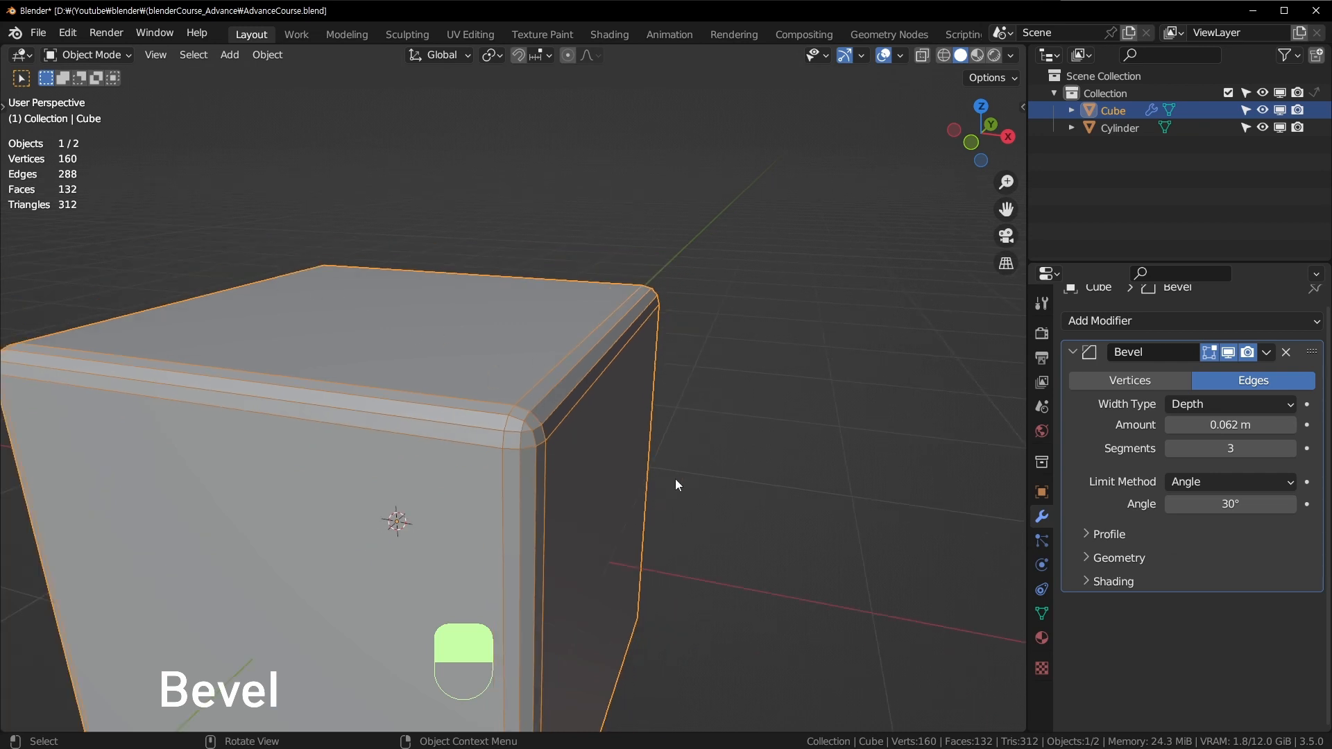
scroll(827, 446, up, 2)
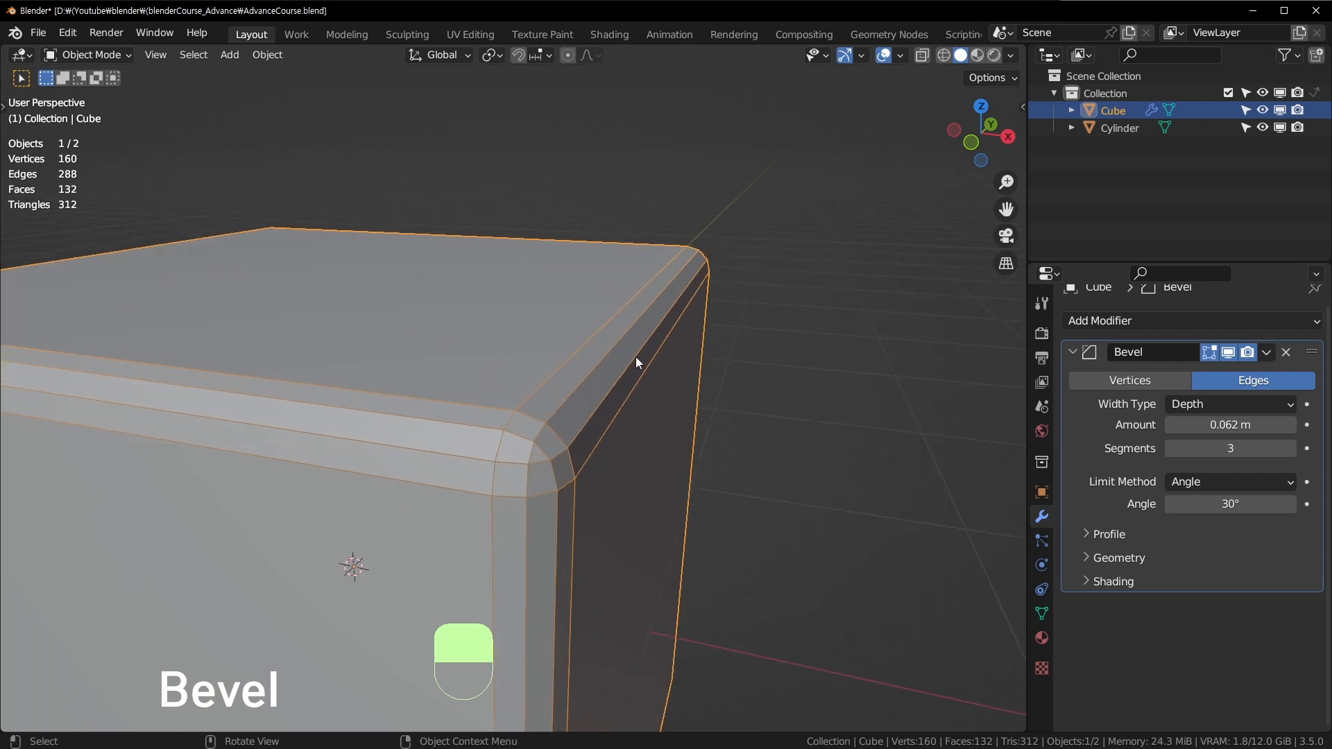
Change the bevel's width type to Percent and set the width percent to 10.41%.
click(1213, 401)
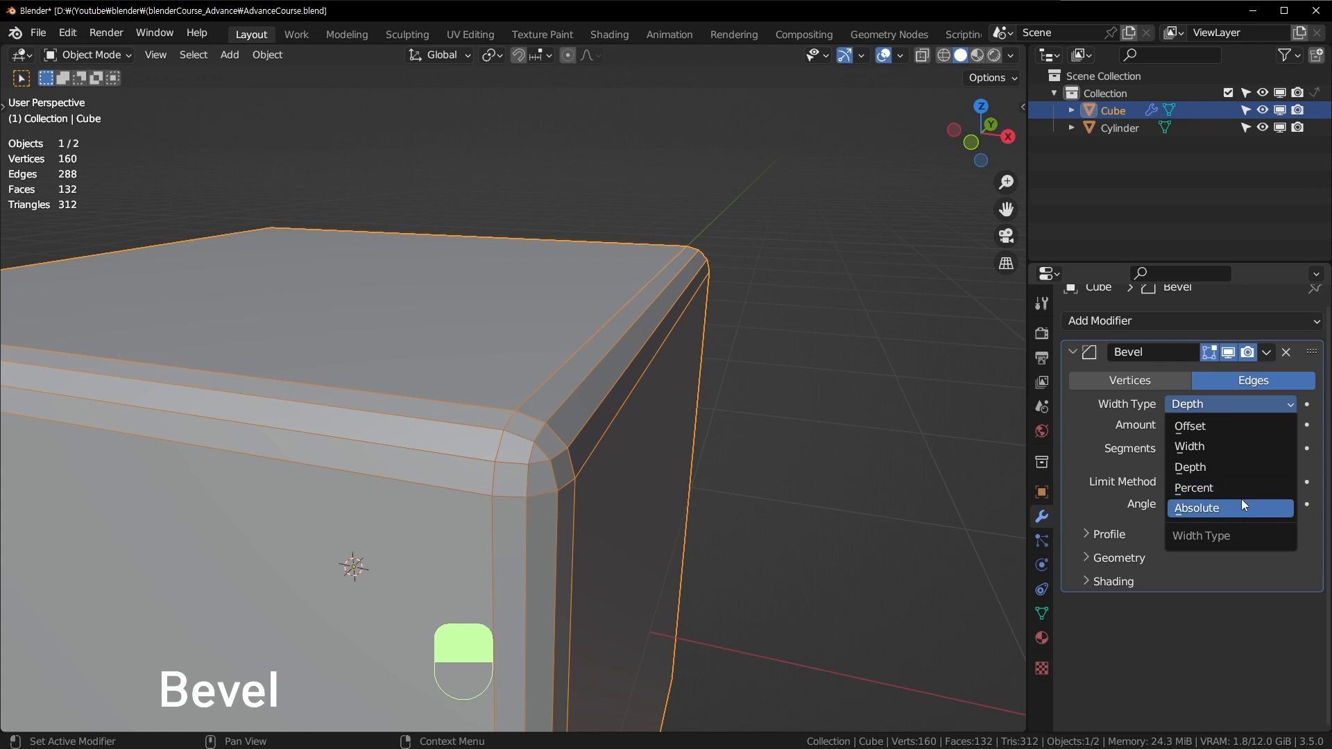
click(1215, 488)
scroll(866, 410, down, 2)
scroll(853, 409, up, 1)
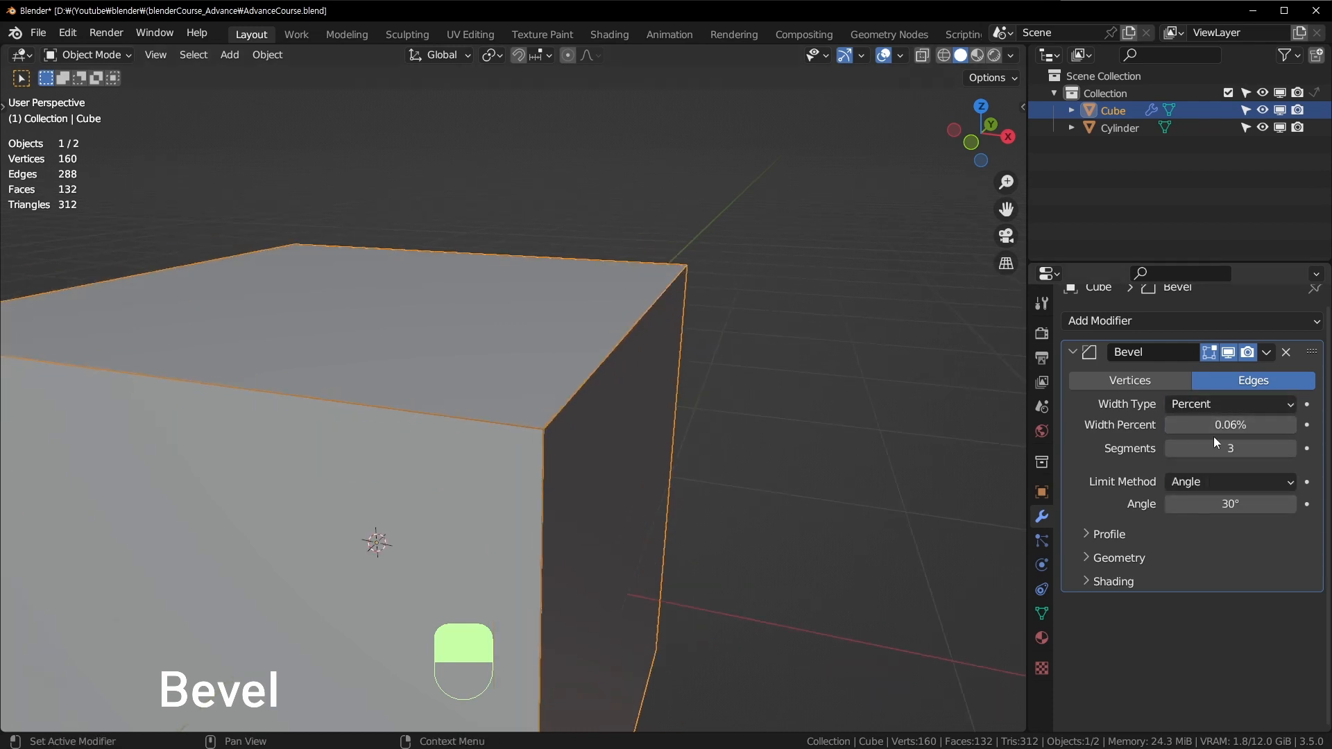
drag(1214, 426, 1179, 424)
scroll(498, 308, down, 2)
scroll(697, 419, up, 1)
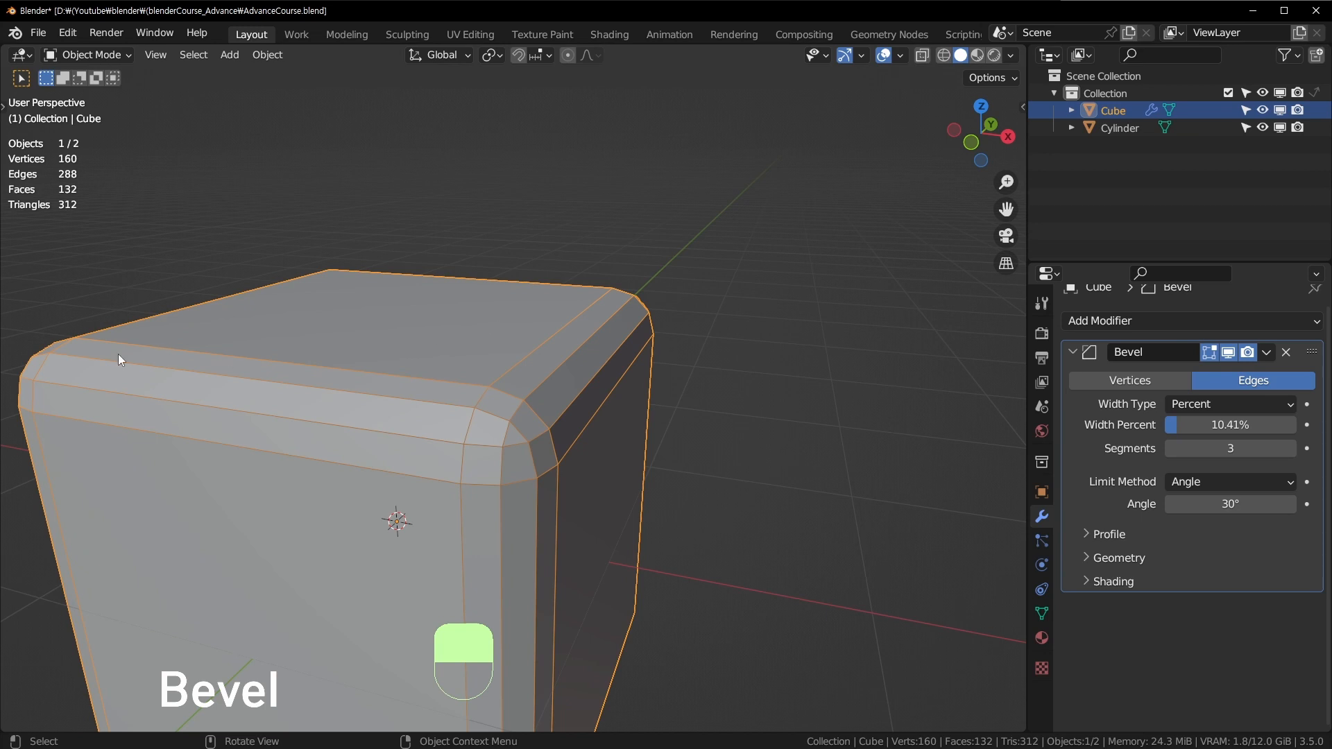
Return the bevel's width type to Offset and reduce the amount to 0.1568 m.
click(1228, 405)
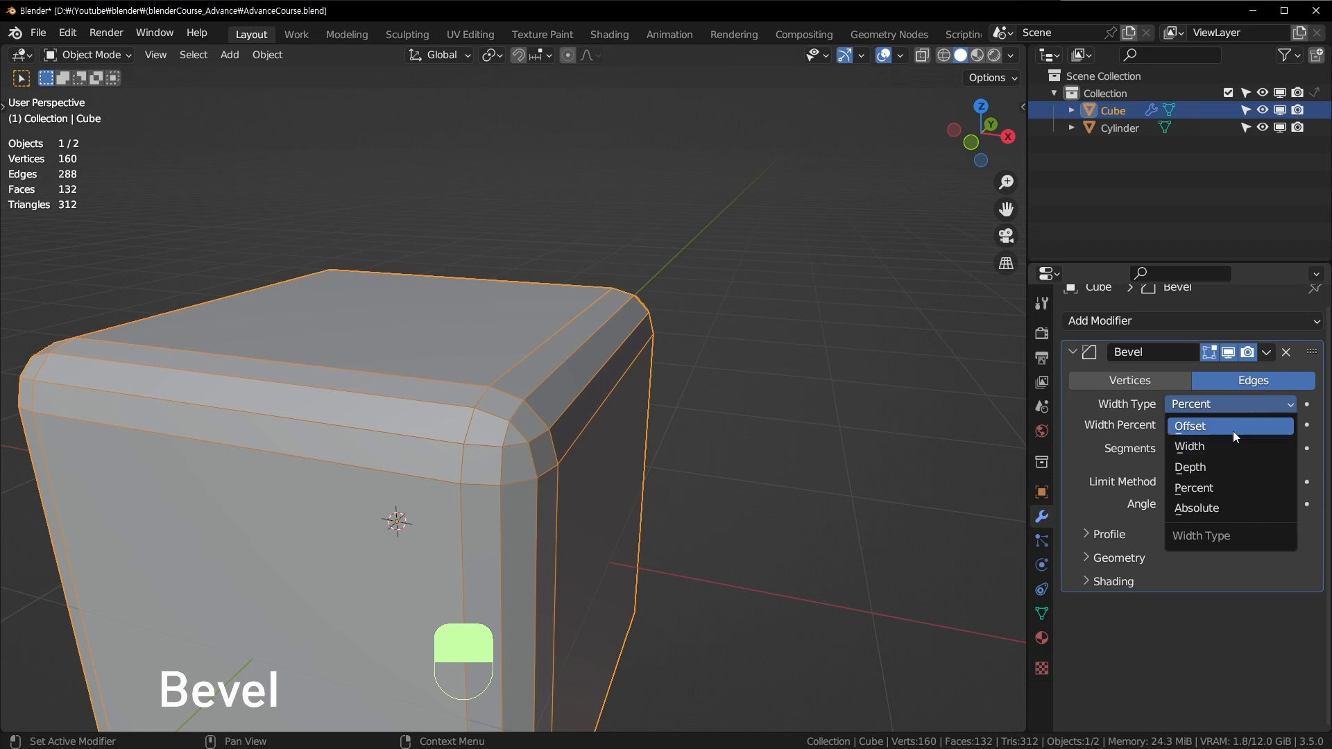
click(1232, 427)
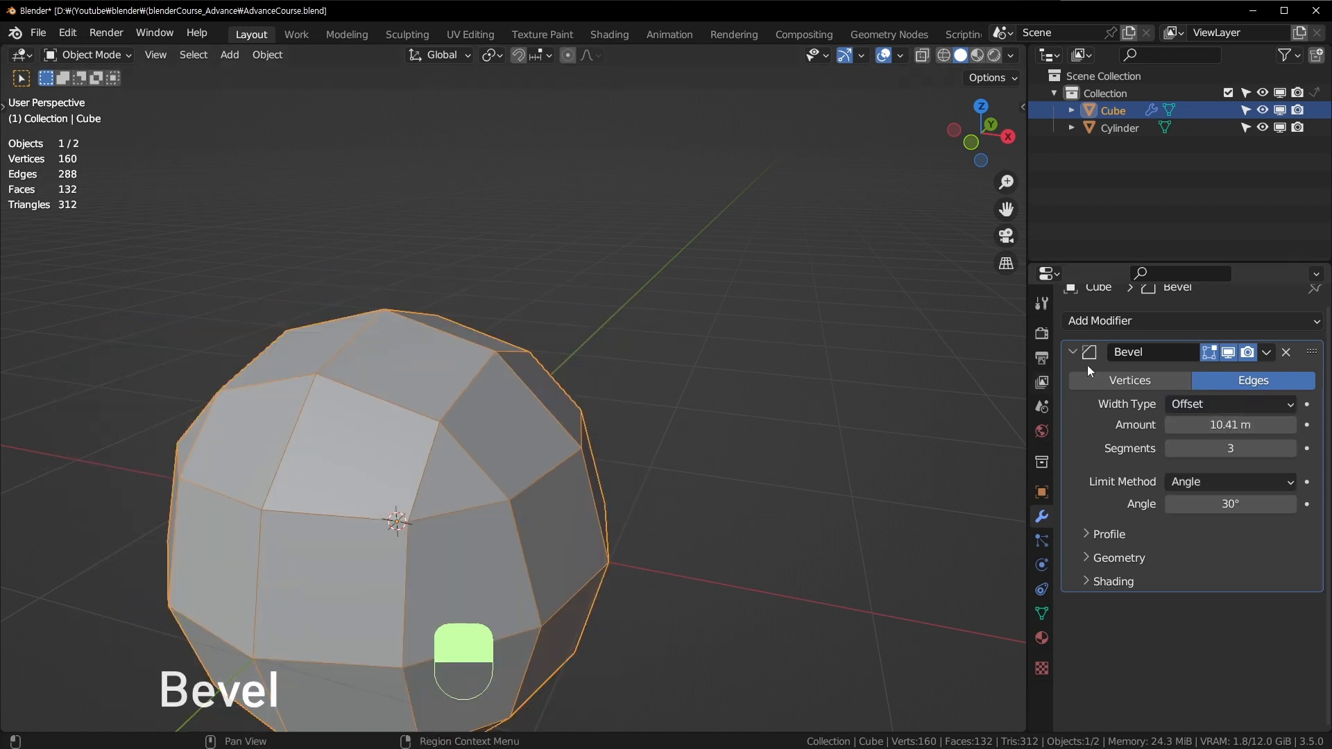
click(1225, 406)
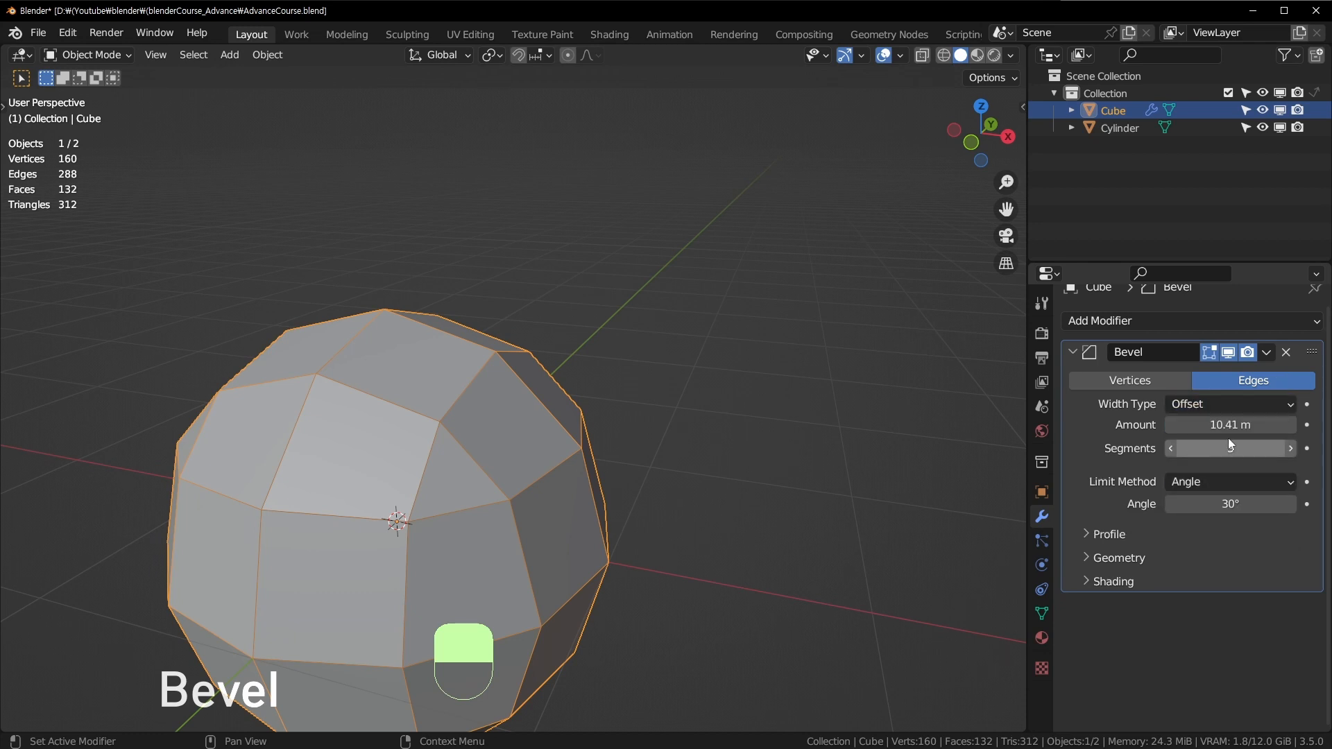
mouse_move(1229, 426)
mouse_down()
mouse_move(1211, 426)
mouse_move(1240, 423)
mouse_up()
click(1251, 412)
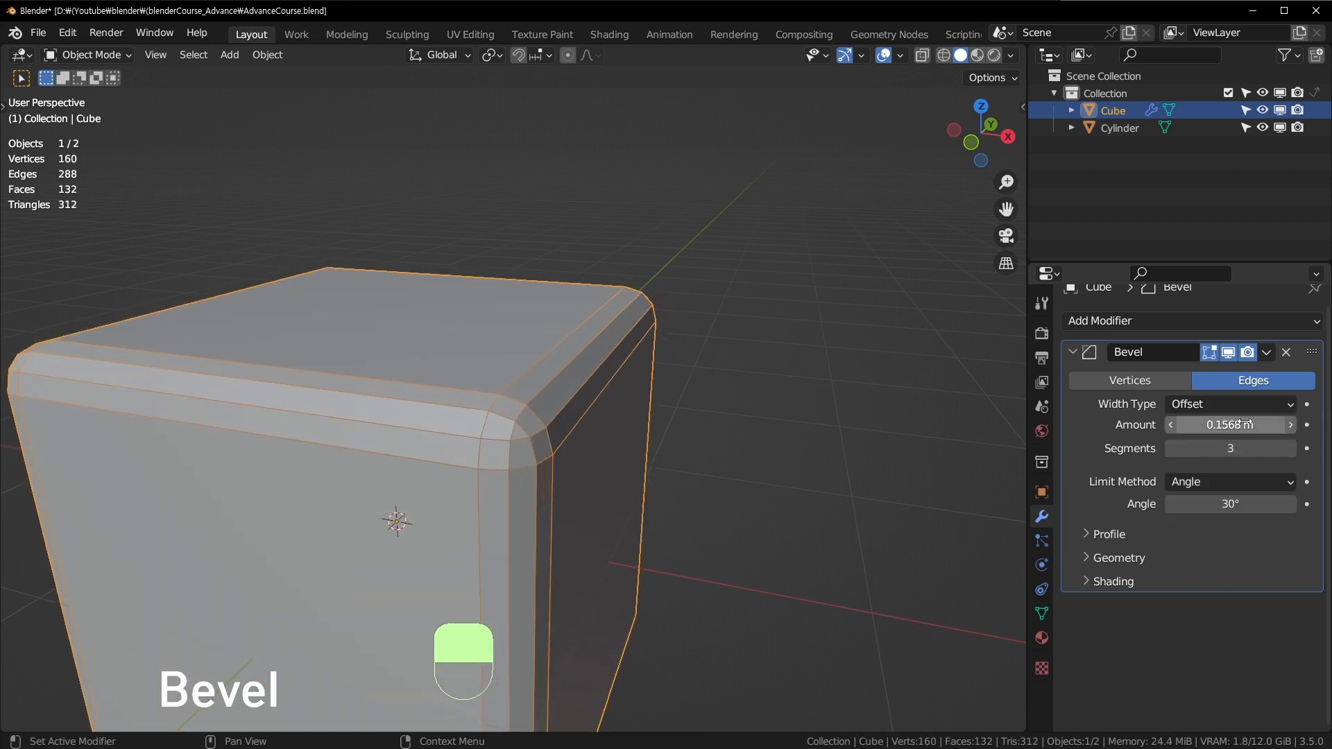
Keep Angle as the limit method, raise the limit angle to 105° and lower it through 90° to 86°.
click(1196, 481)
click(1196, 481)
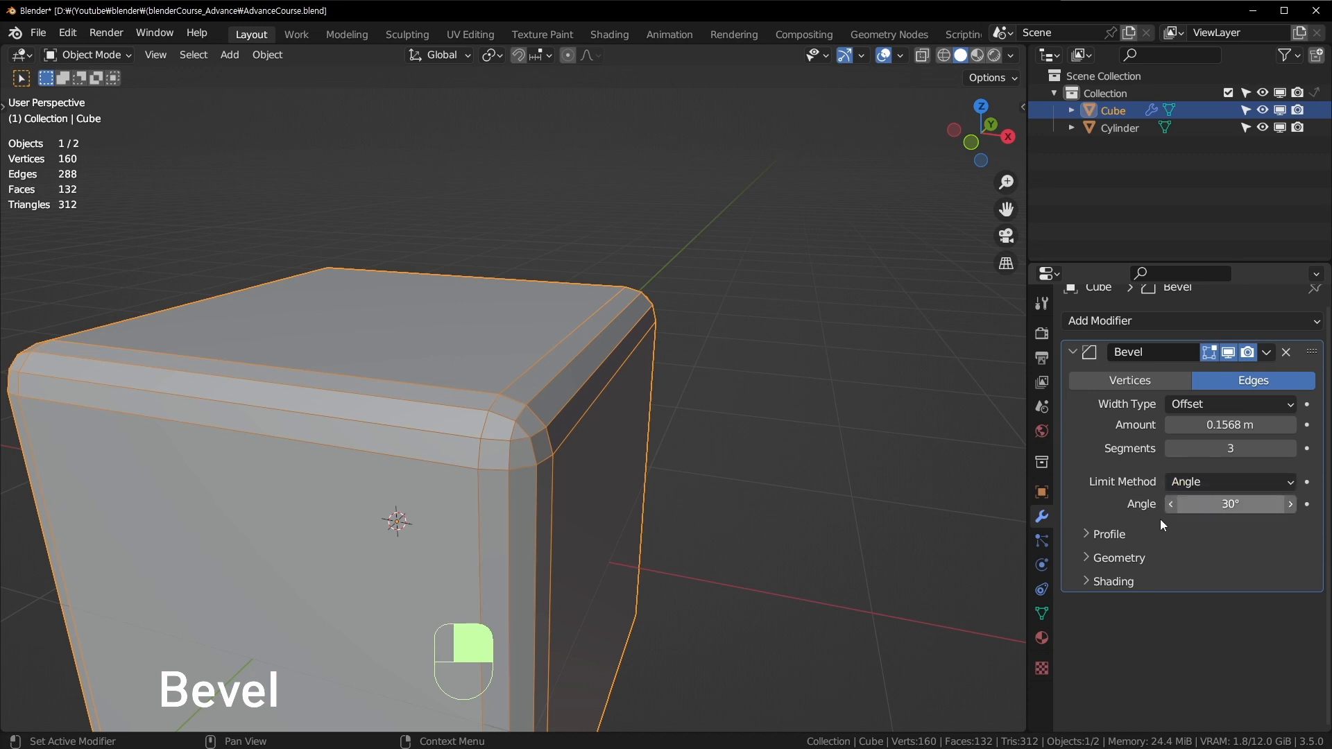
scroll(998, 451, up, 1)
mouse_move(1209, 500)
mouse_down()
mouse_move(1192, 501)
mouse_move(1291, 507)
mouse_move(1213, 514)
mouse_up()
click(1249, 505)
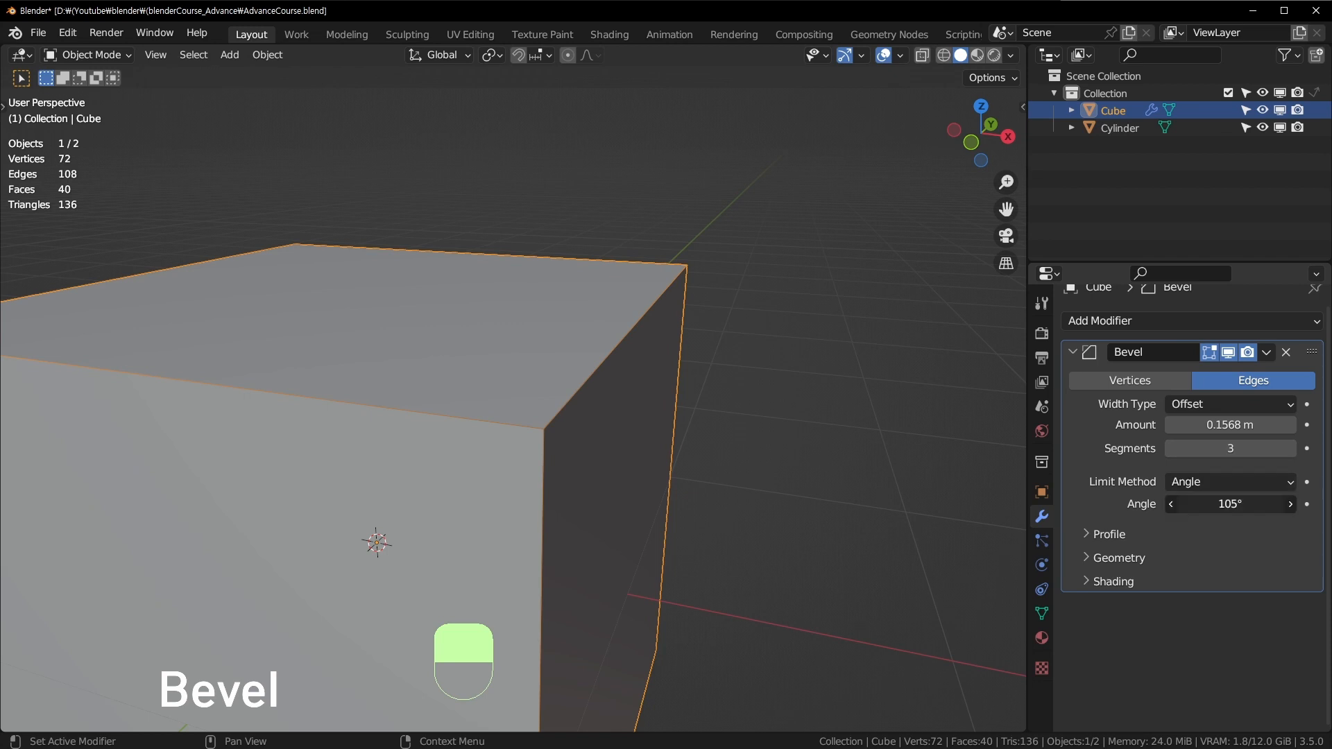
click(685, 485)
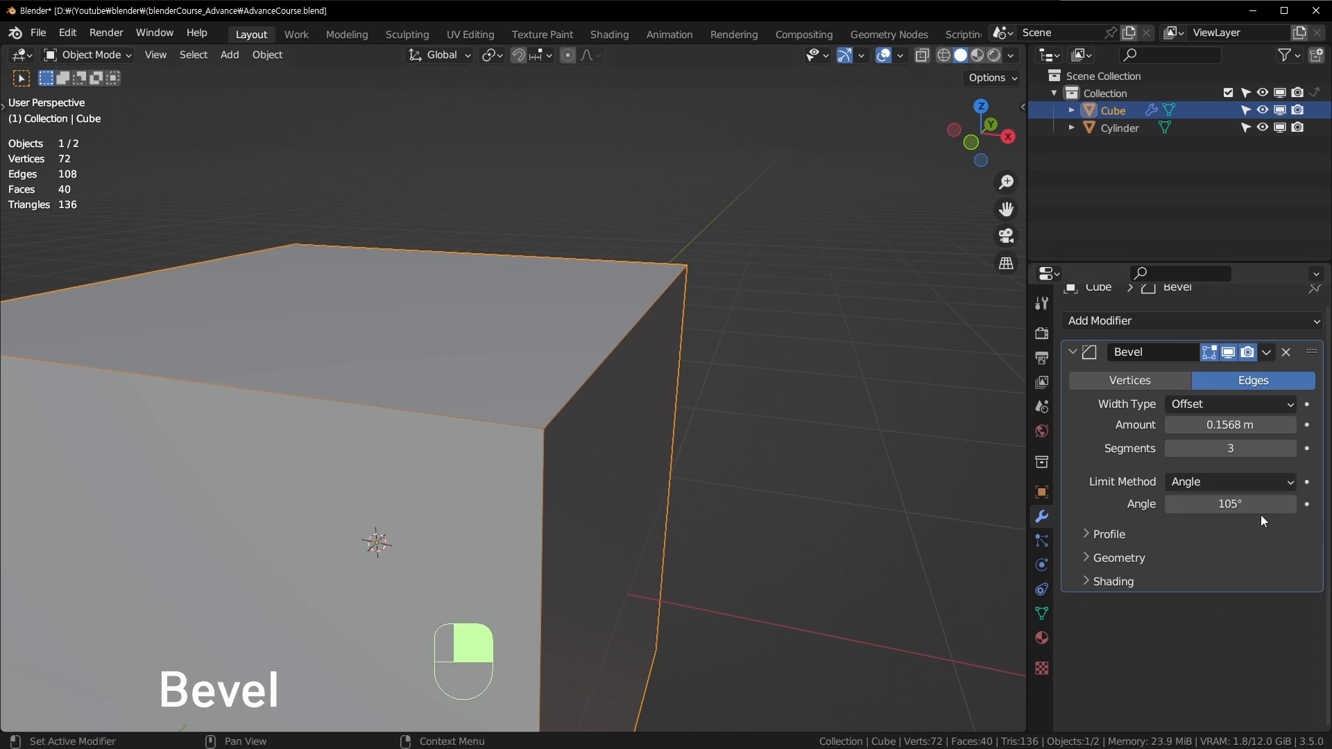
drag(1258, 514, 1217, 504)
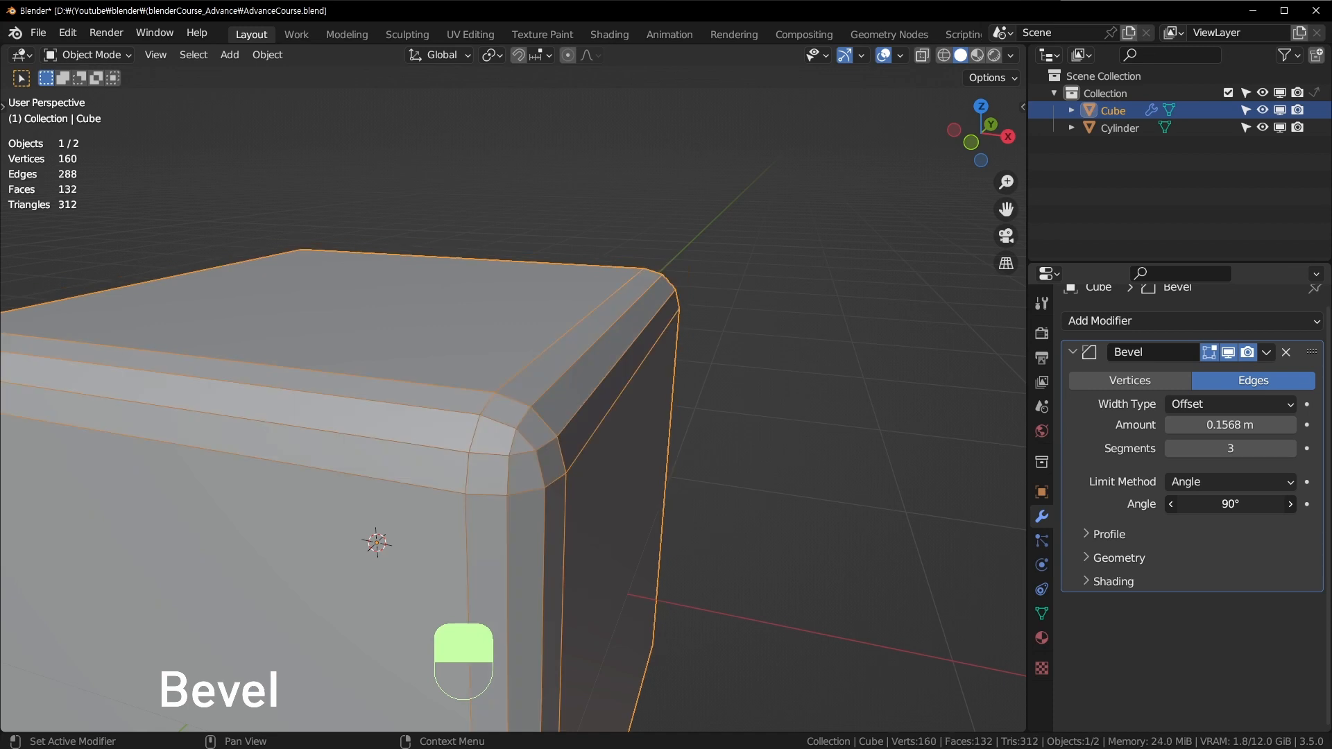
drag(1230, 503, 1227, 503)
Delete the beveled cube and add a UV sphere in its place.
scroll(961, 402, down, 3)
key(x)
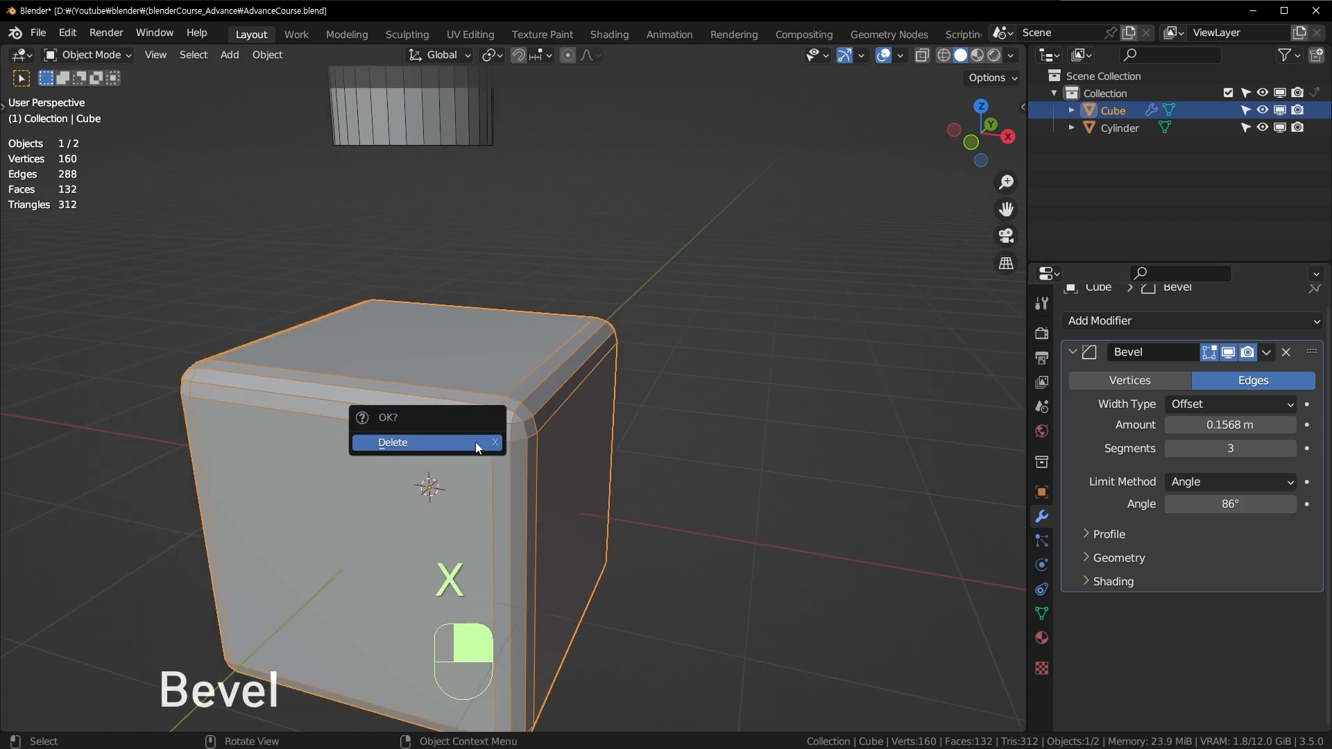
click(476, 442)
key(shift+a)
mouse_move(489, 399)
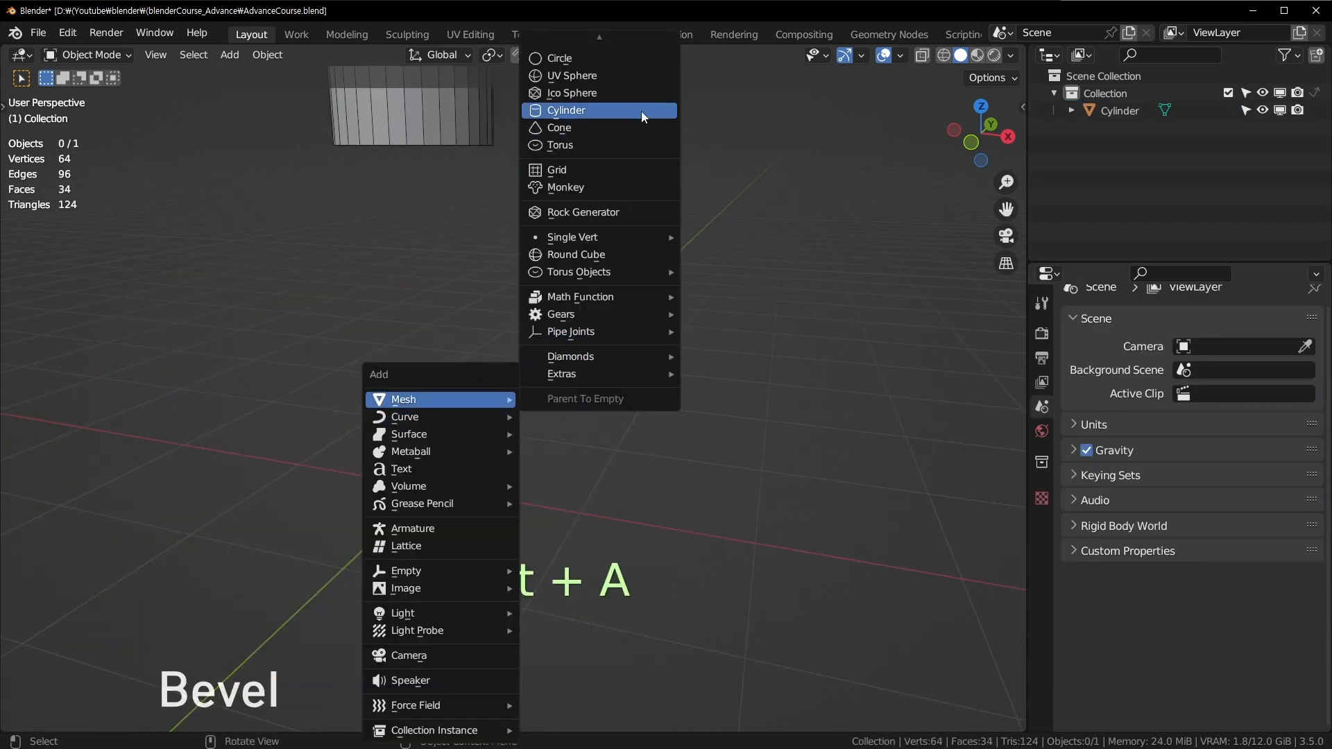
click(589, 76)
Reduce the new UV sphere's resolution to 8 rings and 16 segments.
scroll(544, 440, up, 2)
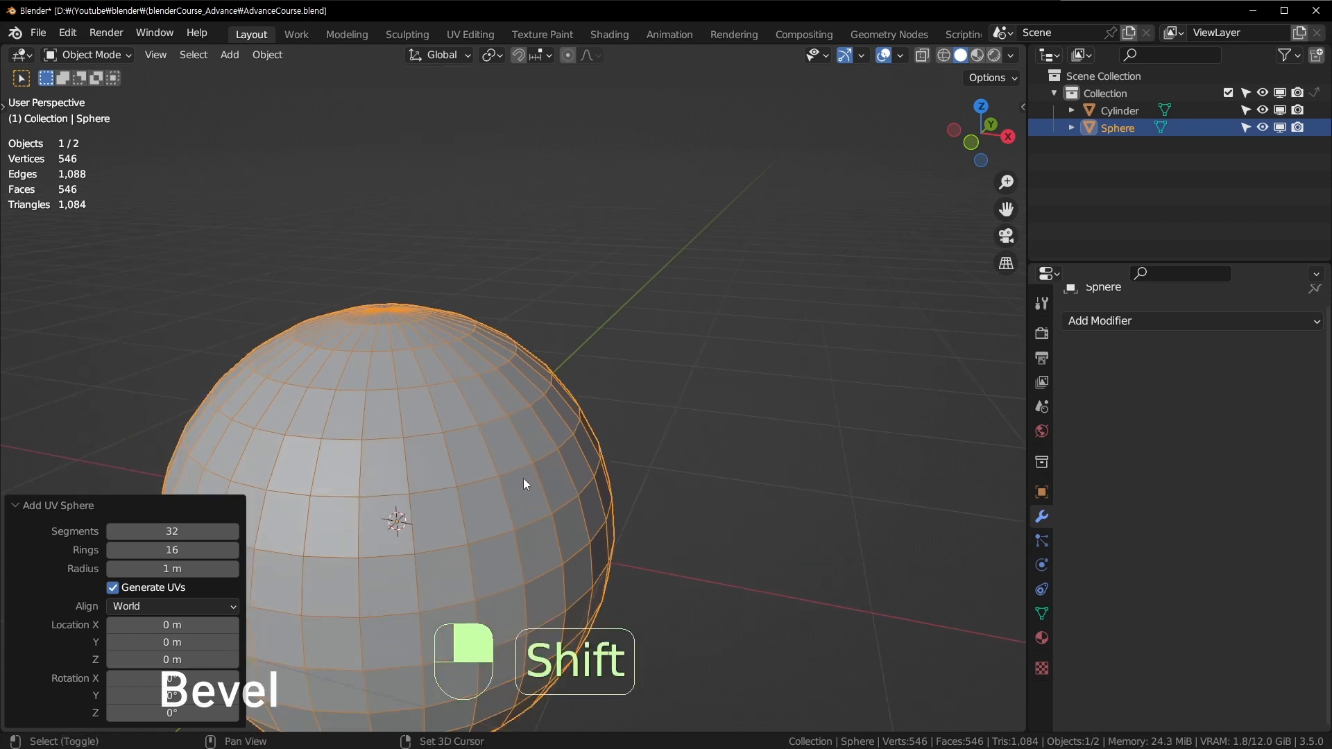
shift+middle_drag(523, 477, 635, 405)
scroll(701, 375, up, 2)
click(166, 545)
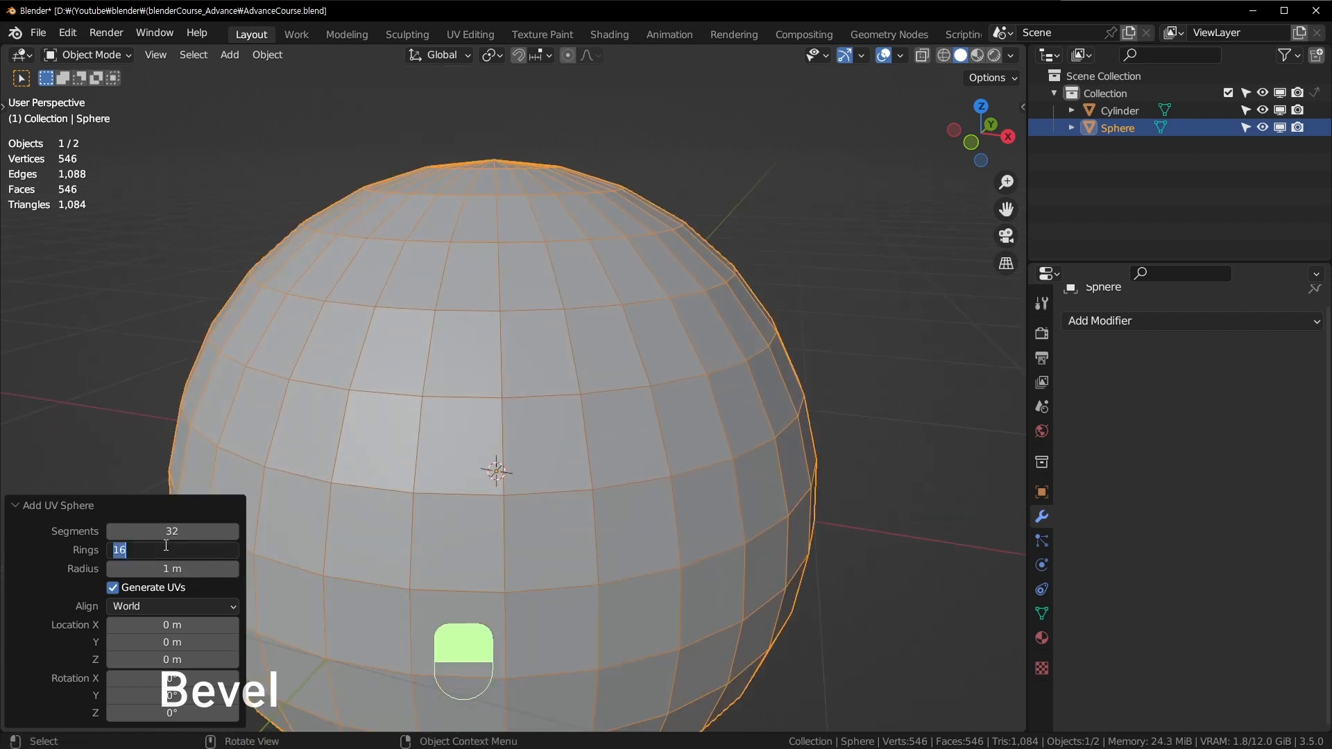
text(8)
key(Return)
click(166, 531)
text(16)
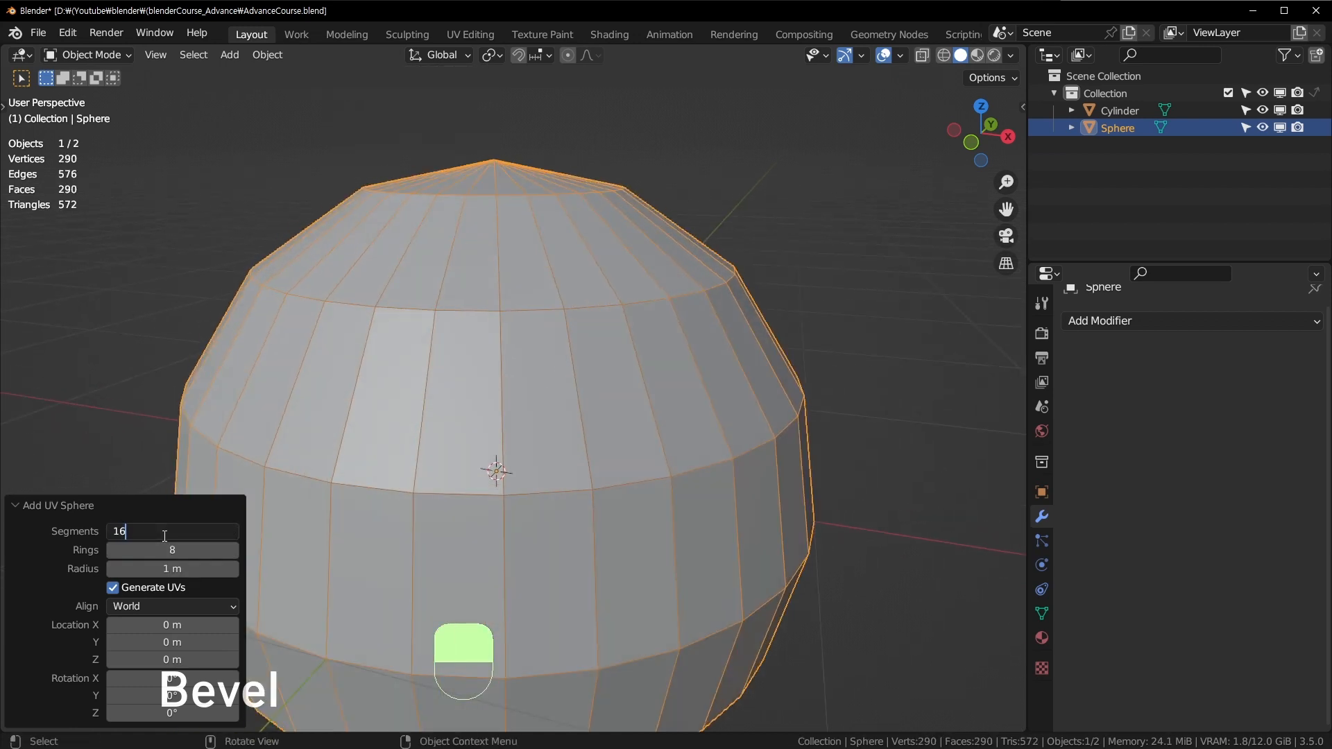
key(Return)
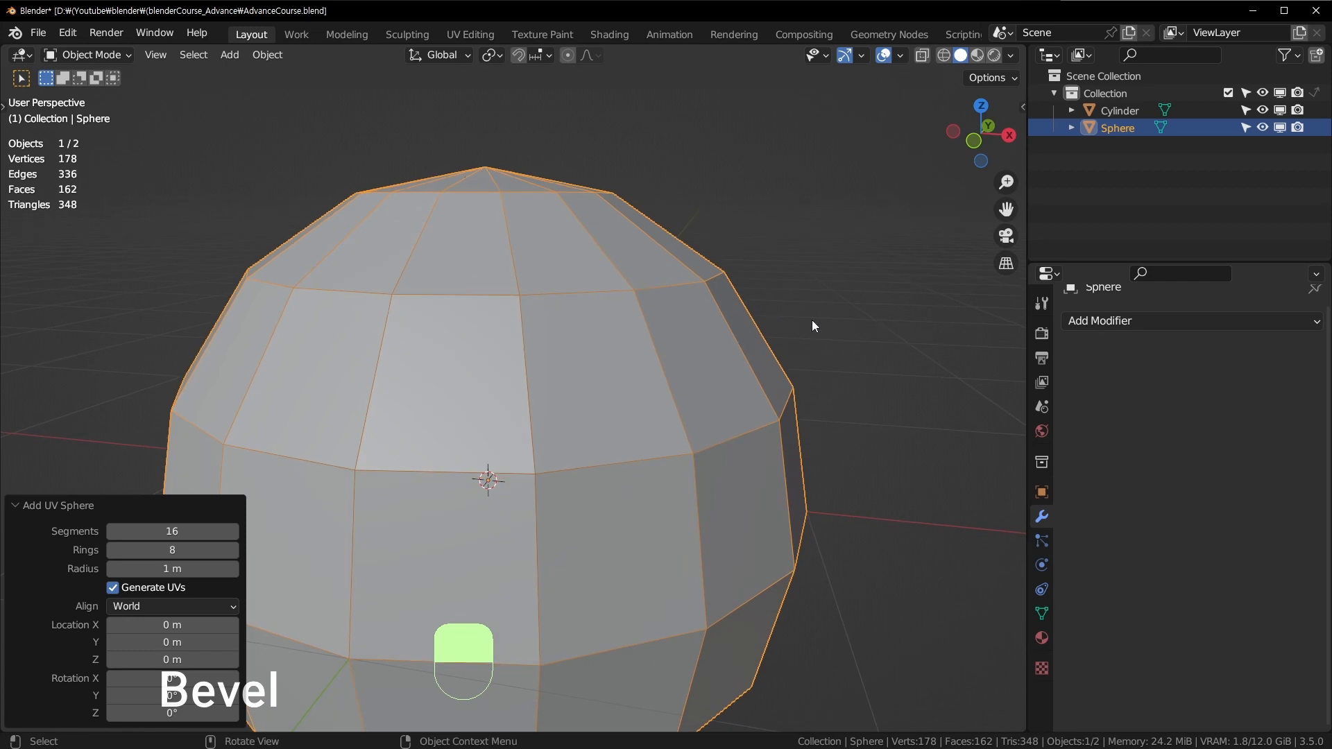
Add a Bevel modifier to the sphere with 2 segments and a 0.66 m amount, lowering its limit angle to 27° and on to 21°.
click(1229, 320)
click(939, 396)
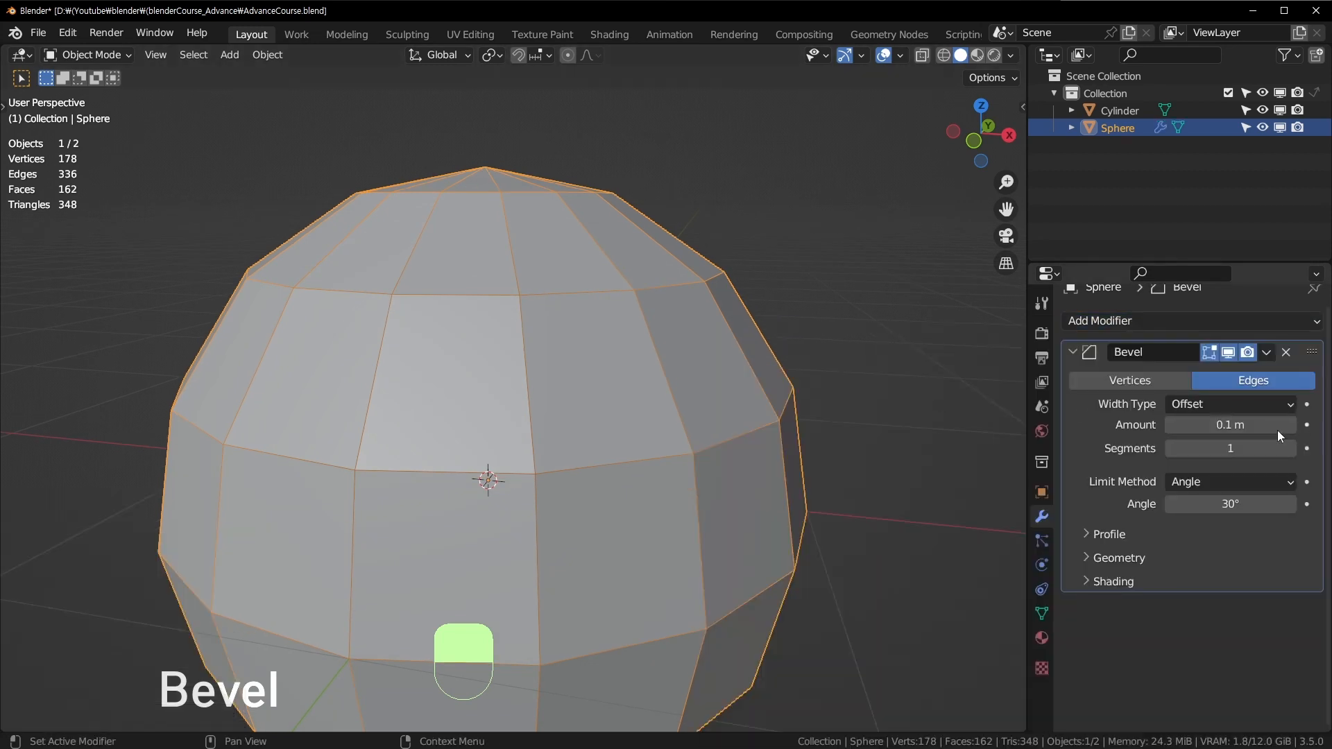
click(1291, 449)
drag(1241, 426, 1254, 428)
mouse_move(1227, 504)
mouse_down()
mouse_move(1210, 504)
mouse_move(1222, 504)
mouse_up()
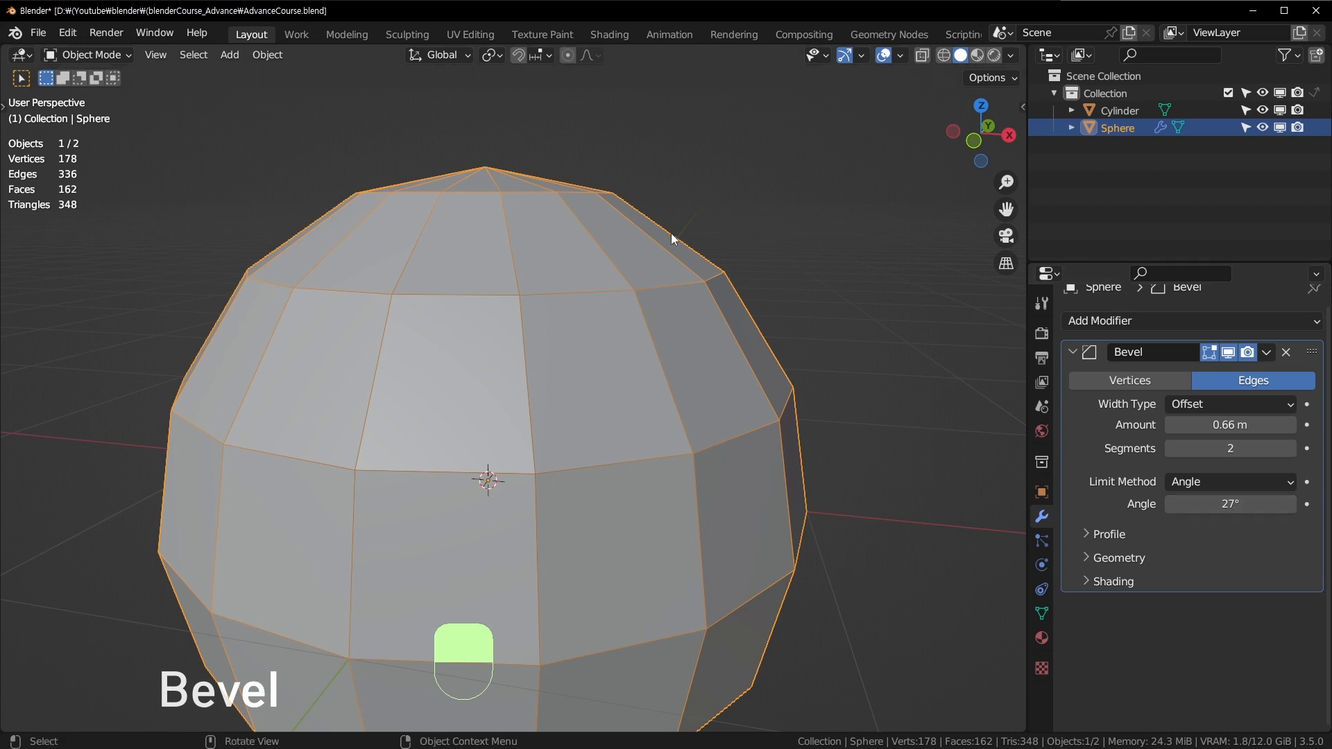
drag(1275, 510, 1264, 510)
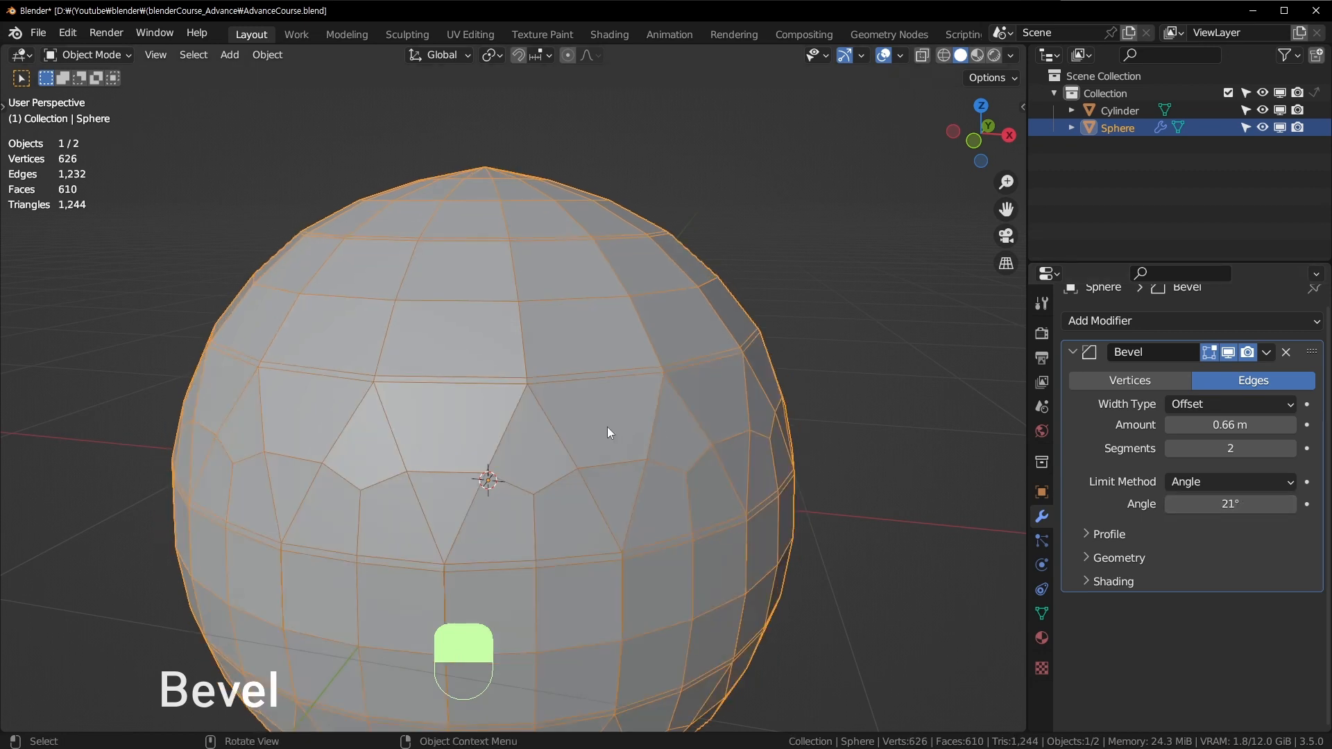
Lower the sphere's bevel limit angle to 0°.
middle_drag(607, 430, 445, 413)
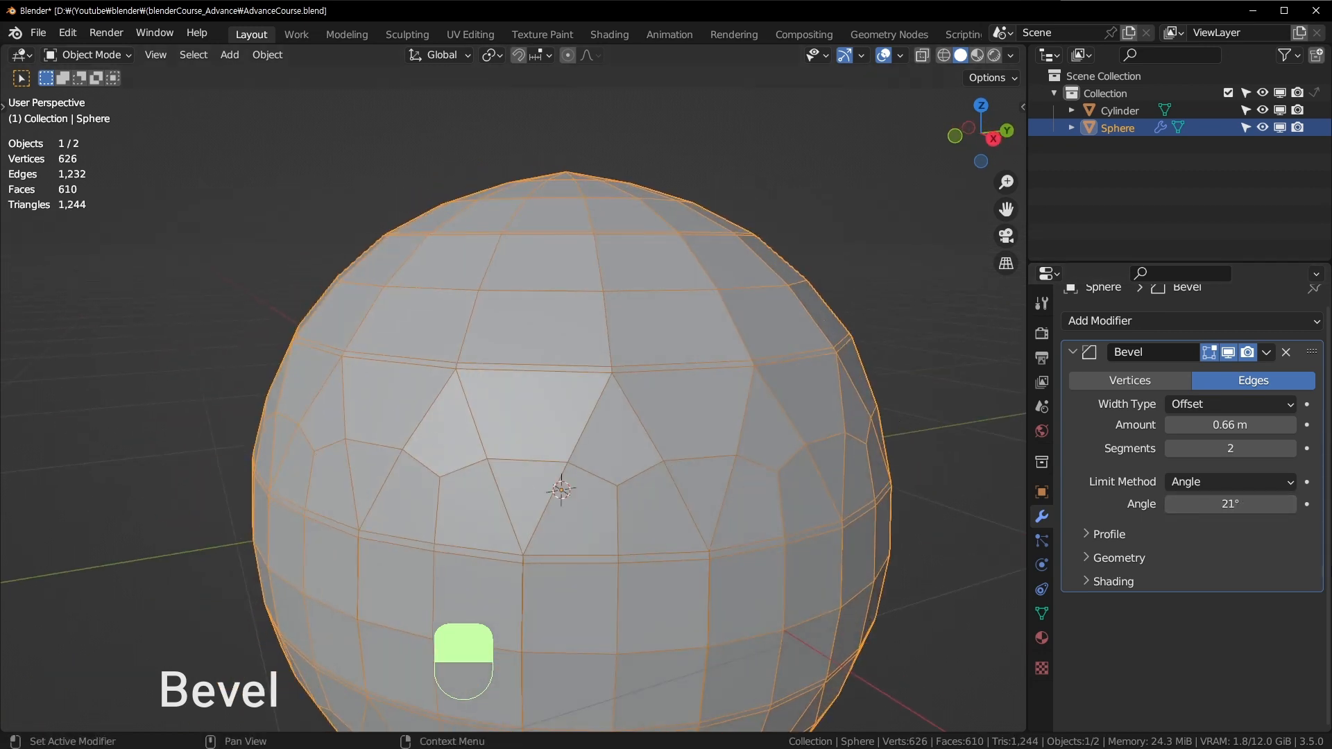
drag(1202, 498, 1172, 498)
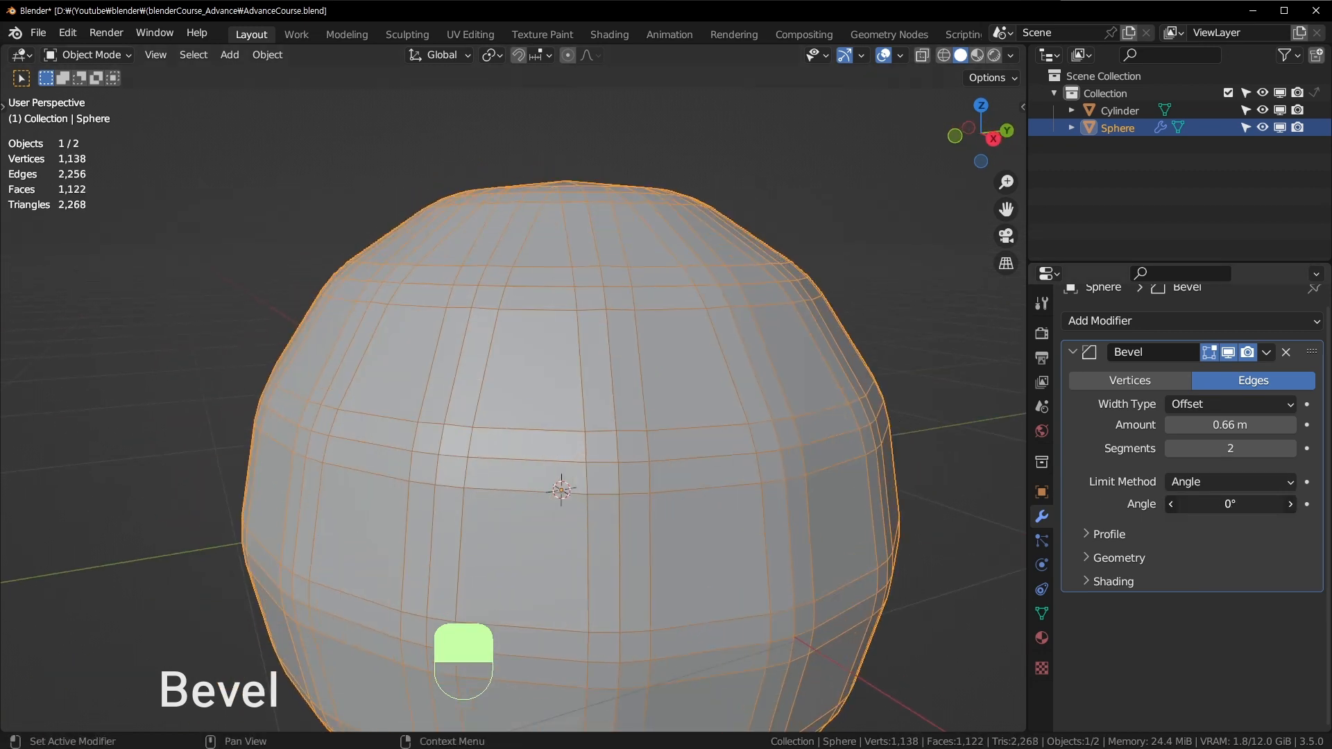
middle_drag(710, 294, 759, 398)
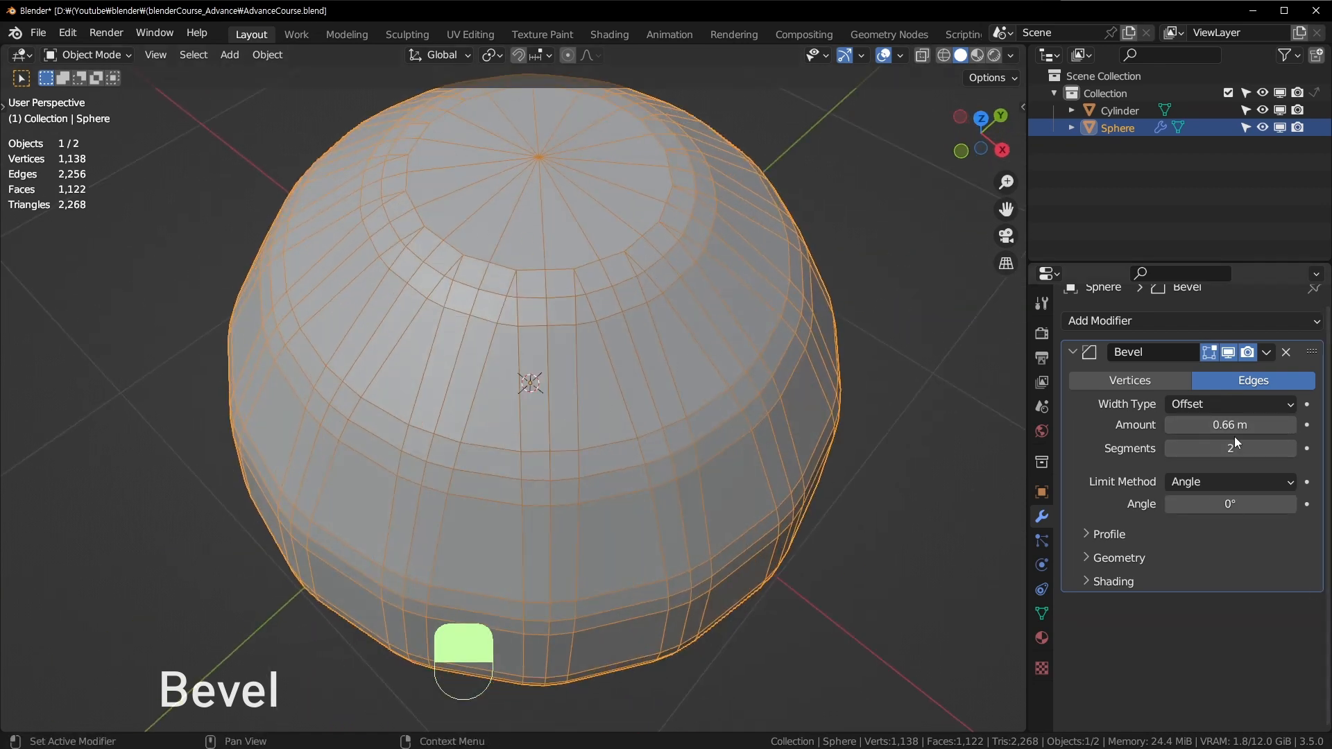
Reduce the sphere's bevel amount to 0.024 m and inspect the beveled edges from several sides.
mouse_move(1230, 425)
mouse_down()
mouse_move(1252, 424)
mouse_move(1209, 424)
mouse_up()
middle_drag(807, 451, 879, 369)
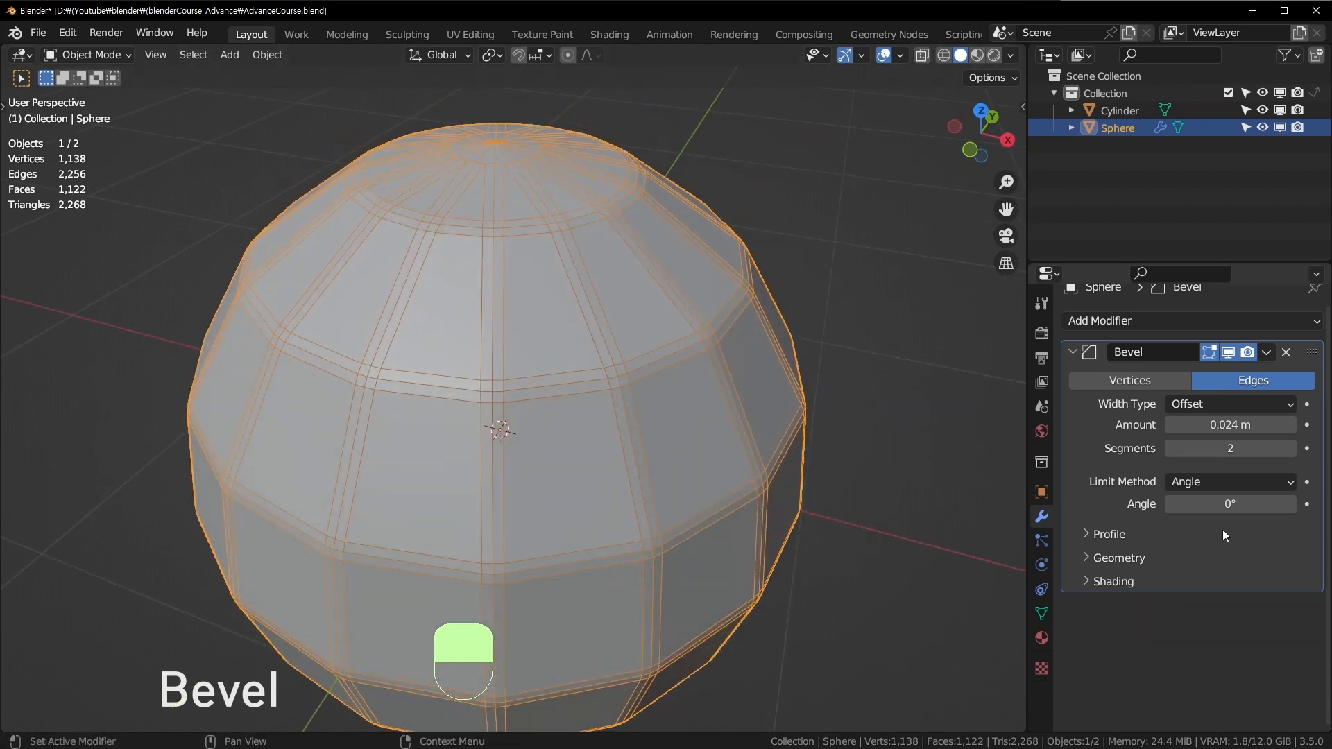
middle_drag(841, 413, 645, 318)
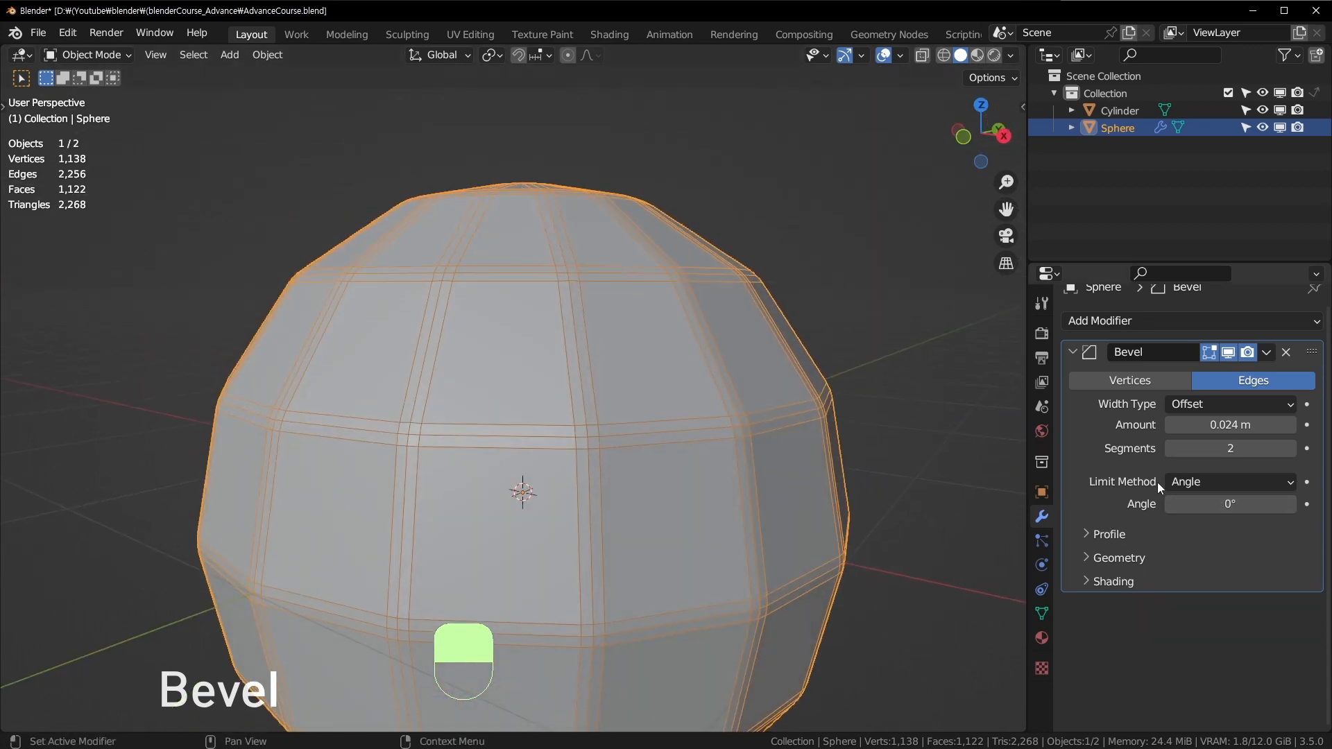
middle_drag(746, 308, 402, 490)
shift+middle_drag(595, 271, 585, 376)
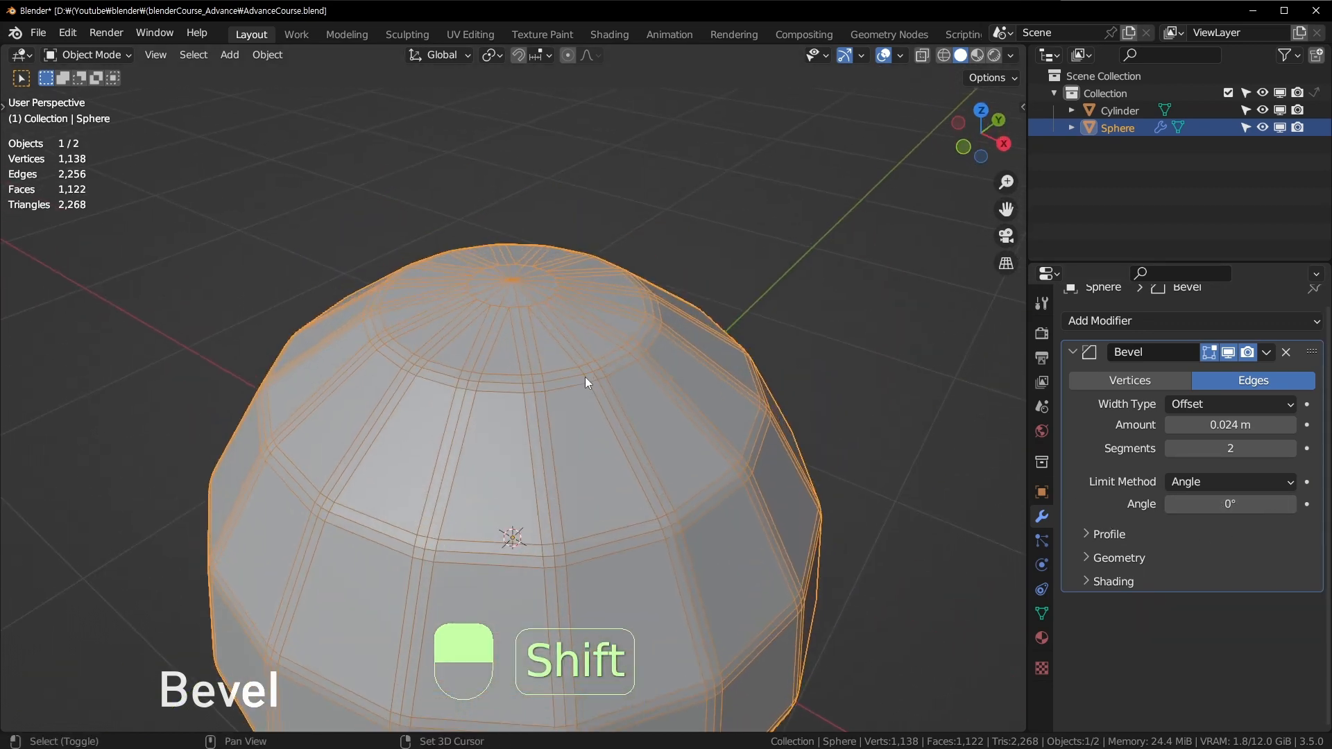
scroll(673, 281, up, 2)
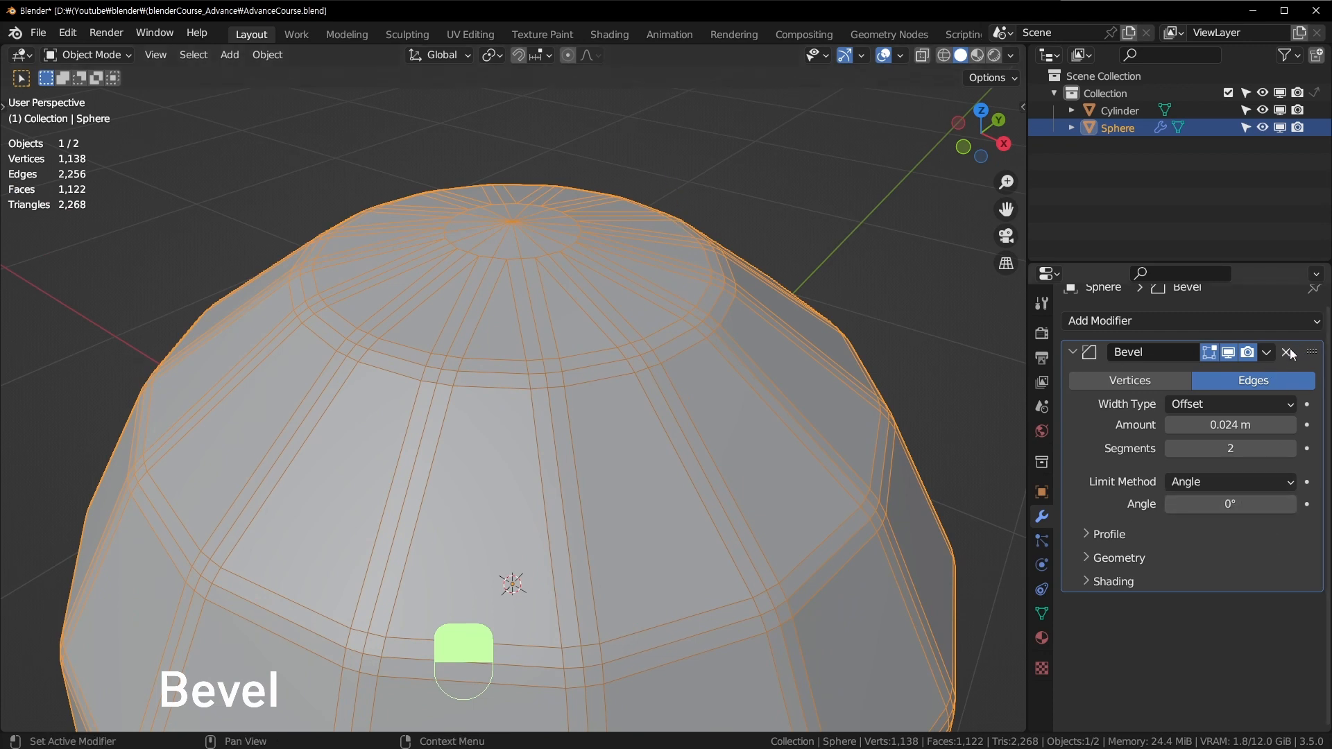
Delete the beveled sphere and add a 2 m cube in its place.
key(x)
click(609, 360)
key(shift+a)
mouse_move(598, 360)
click(706, 382)
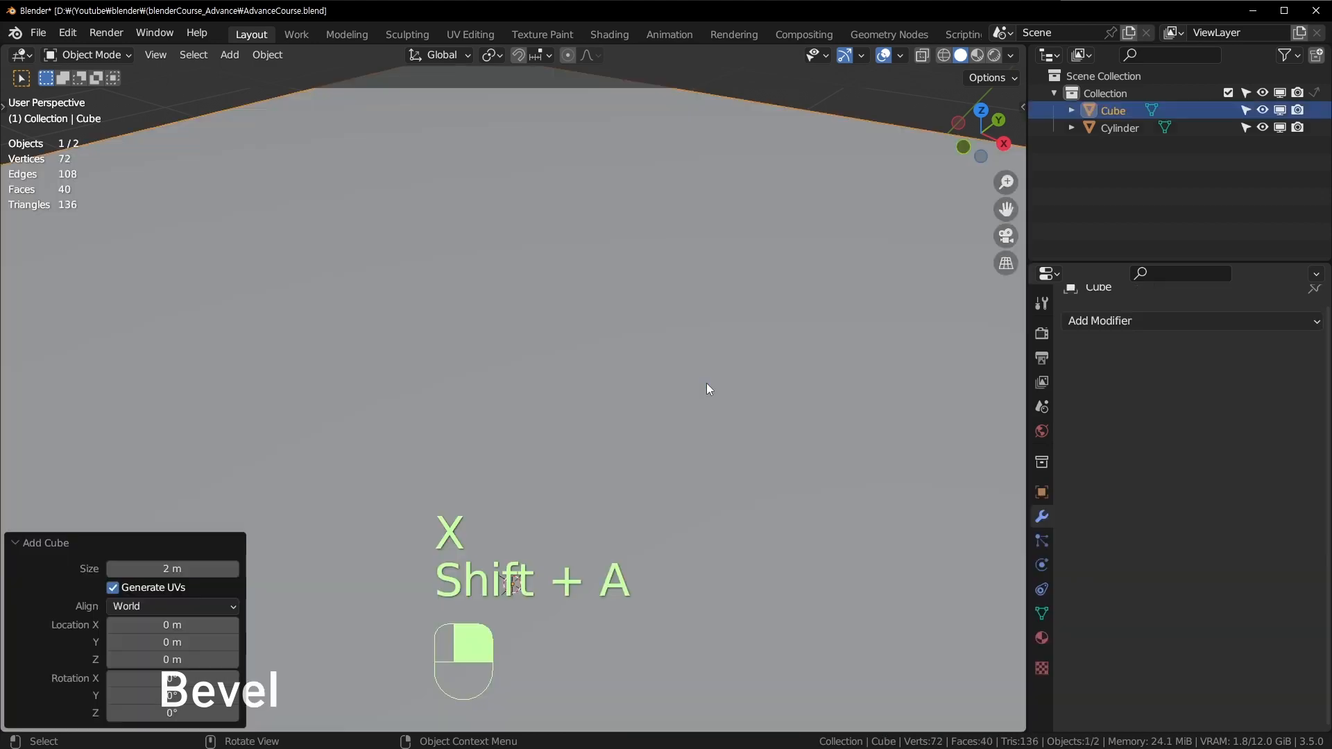
Add a Bevel modifier to the new cube with 2 segments and a 0.211 m amount.
click(1110, 321)
click(925, 398)
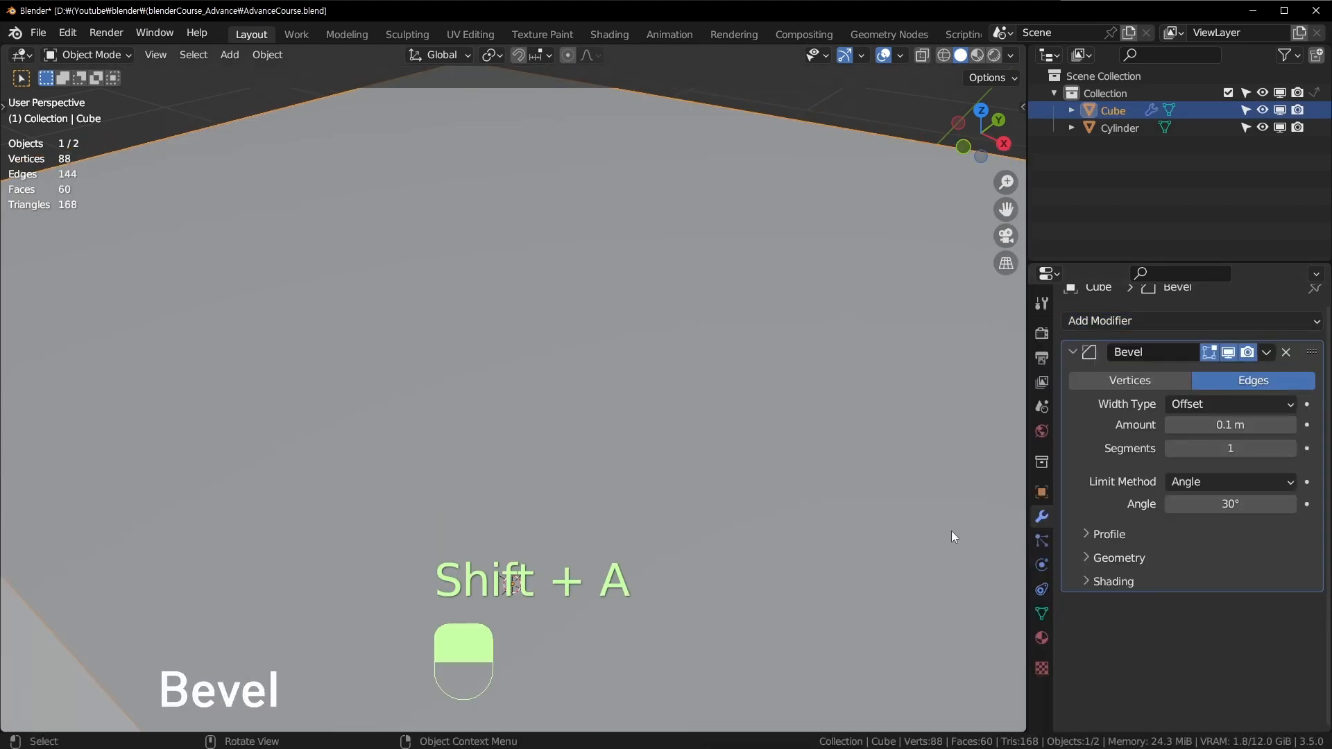
scroll(953, 537, down, 5)
click(1285, 448)
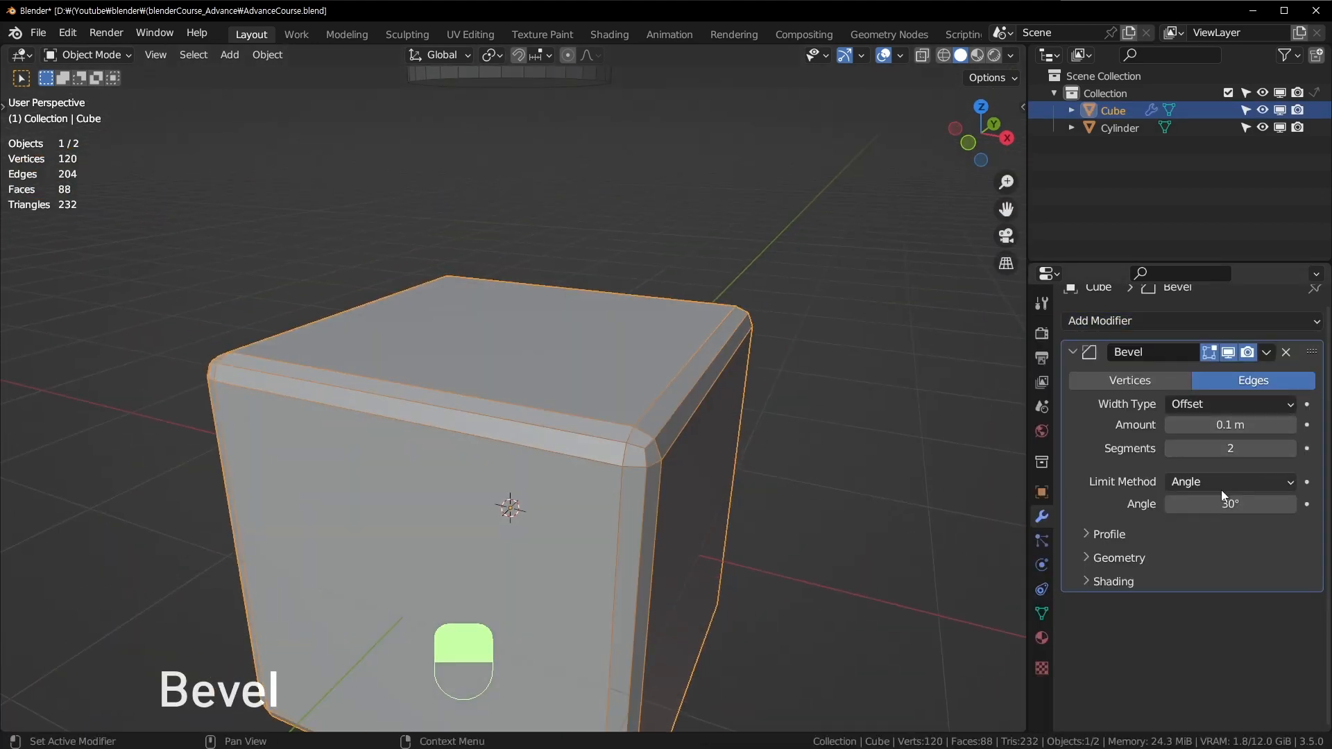
mouse_move(1227, 426)
shift+mouse_down()
mouse_move(1269, 425)
mouse_move(1242, 425)
shift+mouse_up()
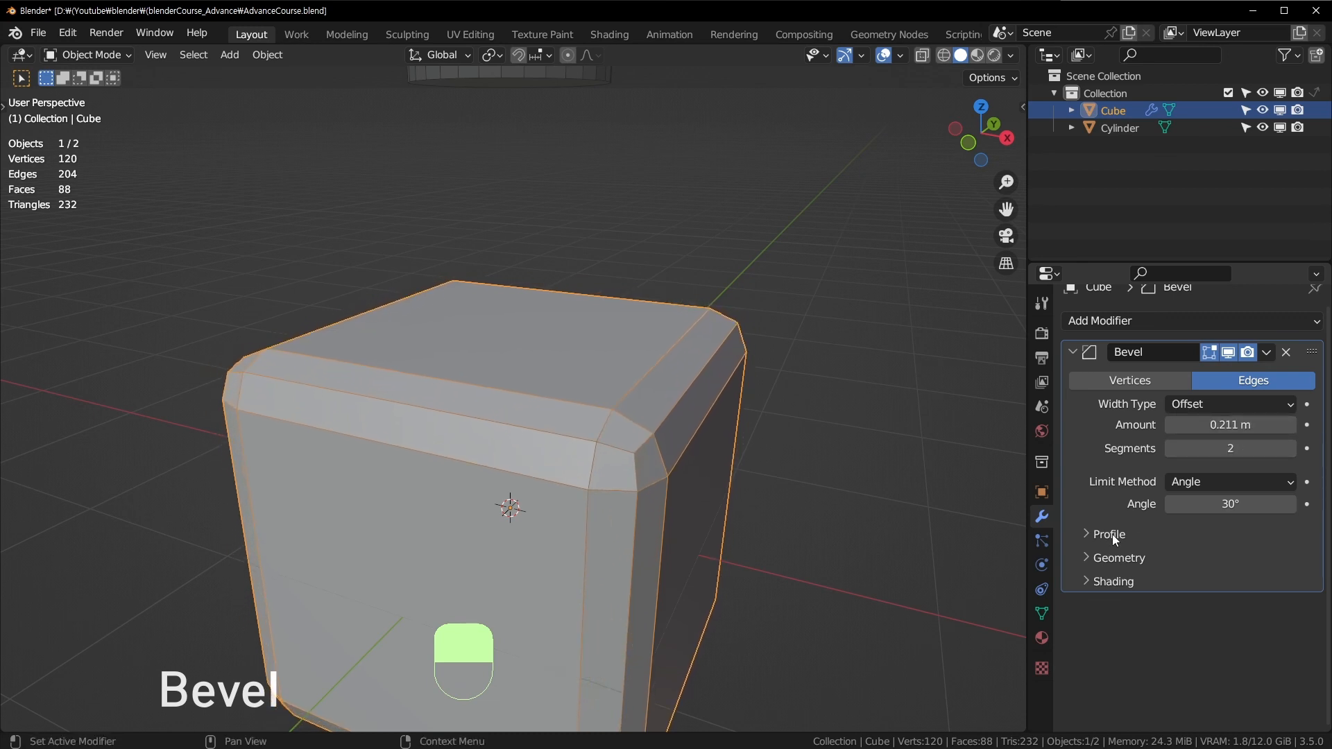
Expand the bevel's Profile settings, leaving the Geometry and Shading settings collapsed.
click(1113, 536)
click(1144, 613)
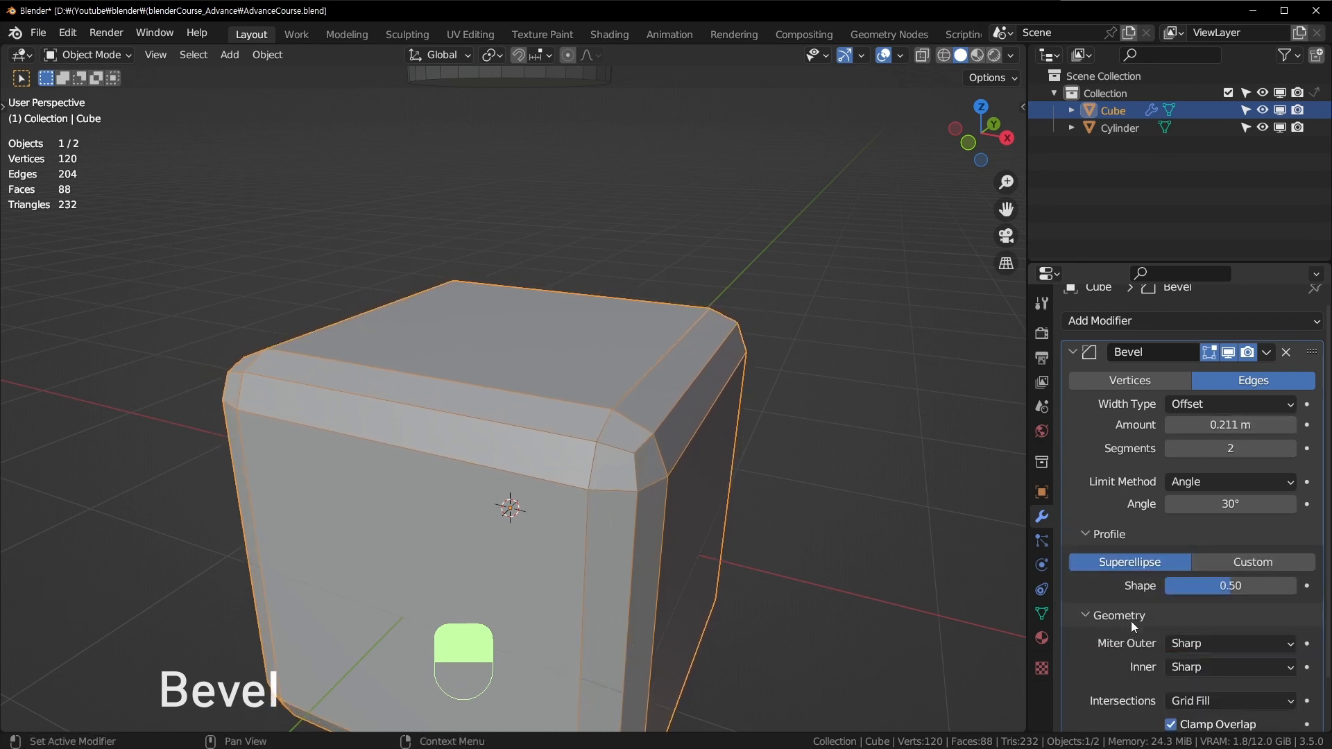
click(1131, 621)
click(1106, 660)
click(1106, 660)
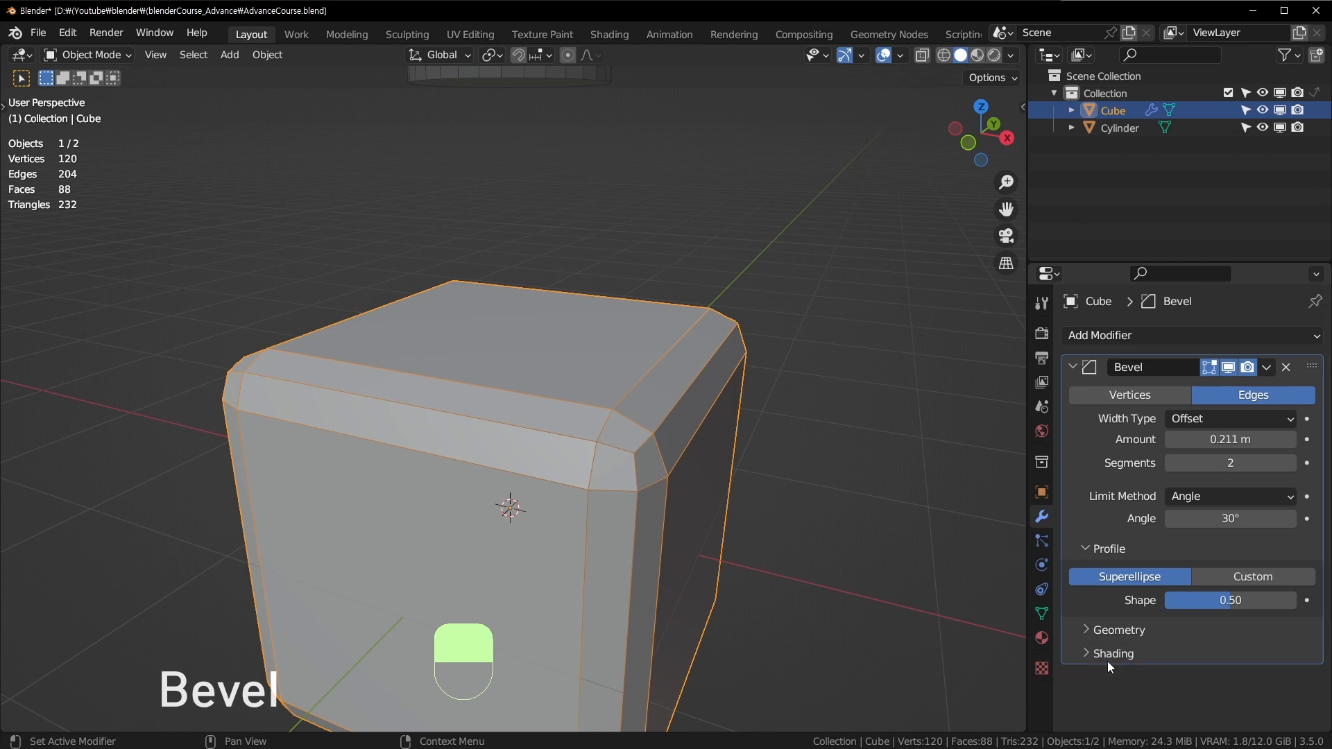
Raise the cube's bevel segments to 3 and inspect the rounded corner up close.
scroll(714, 491, up, 1)
scroll(714, 486, up, 2)
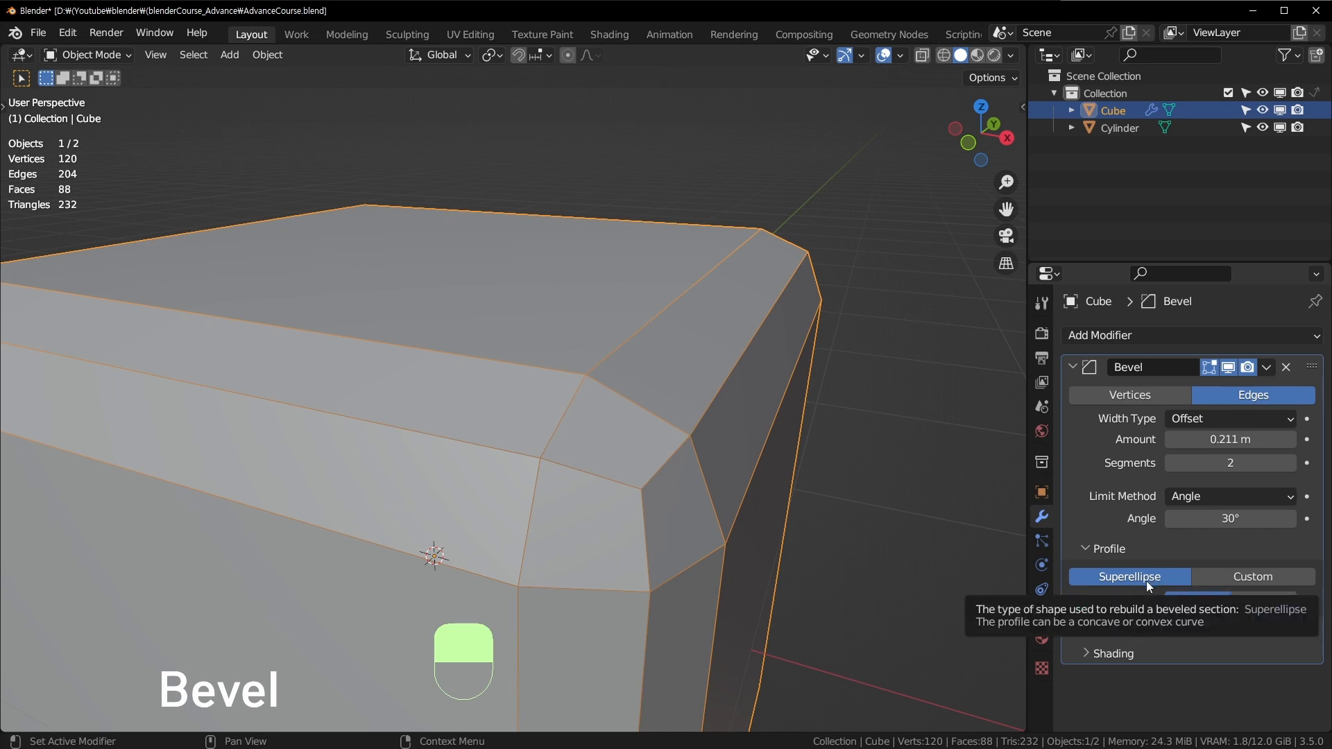
click(1290, 463)
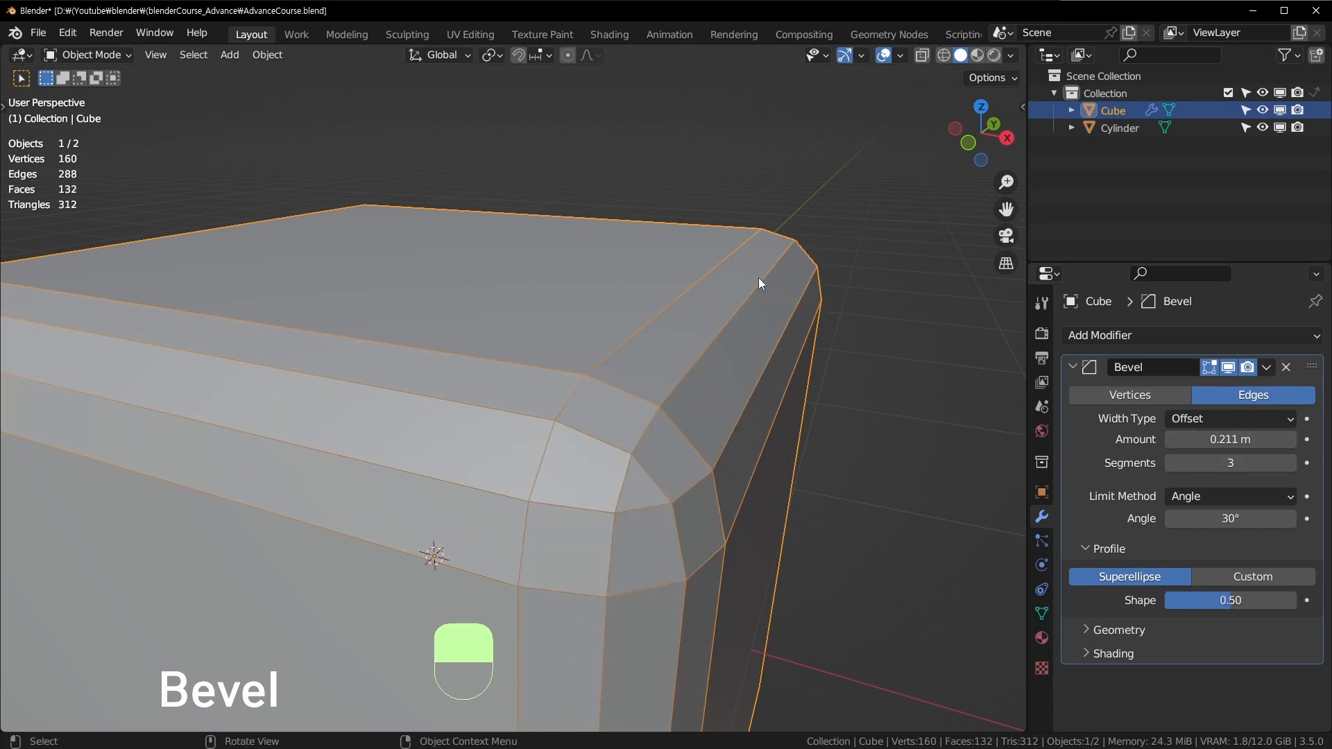
mouse_move(777, 449)
middle_down()
mouse_move(851, 430)
mouse_move(789, 448)
mouse_move(784, 431)
middle_up()
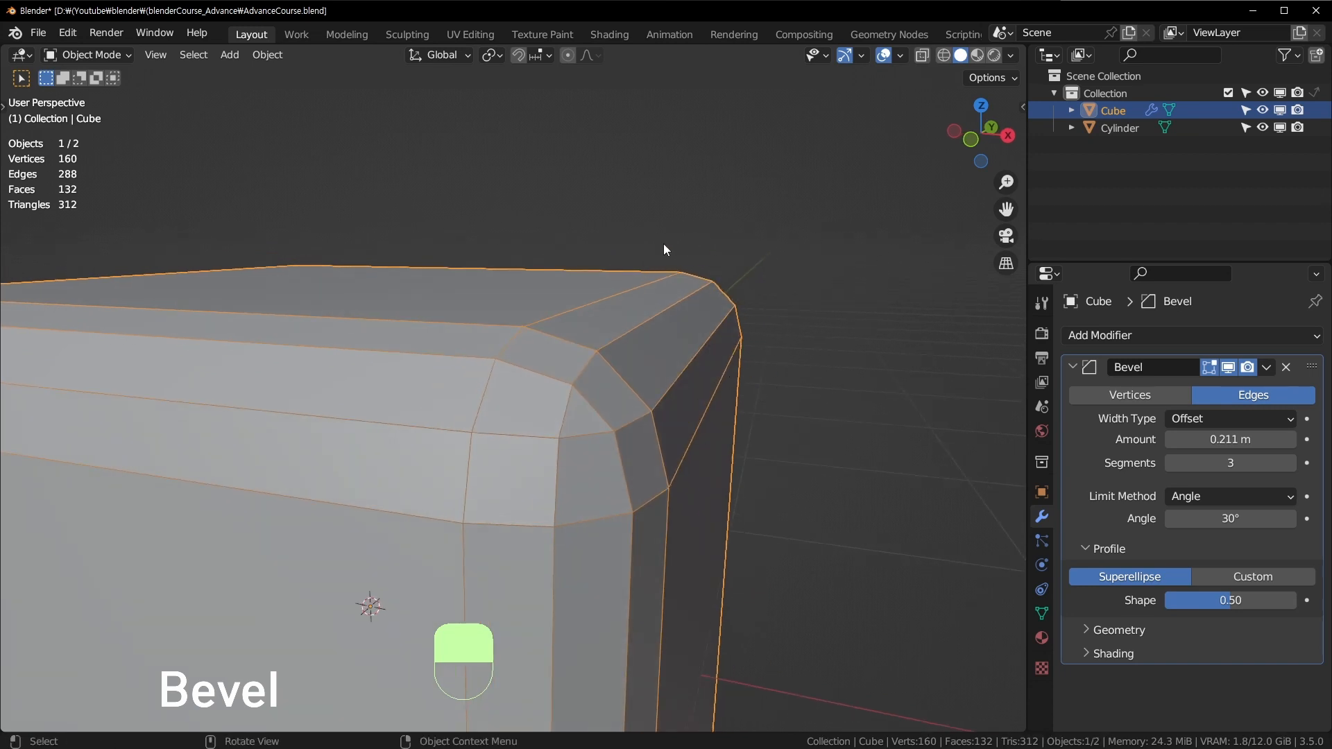
Increase the cube's bevel segments to 10, keeping the Superellipse profile shape.
click(1294, 460)
click(1295, 460)
click(1294, 460)
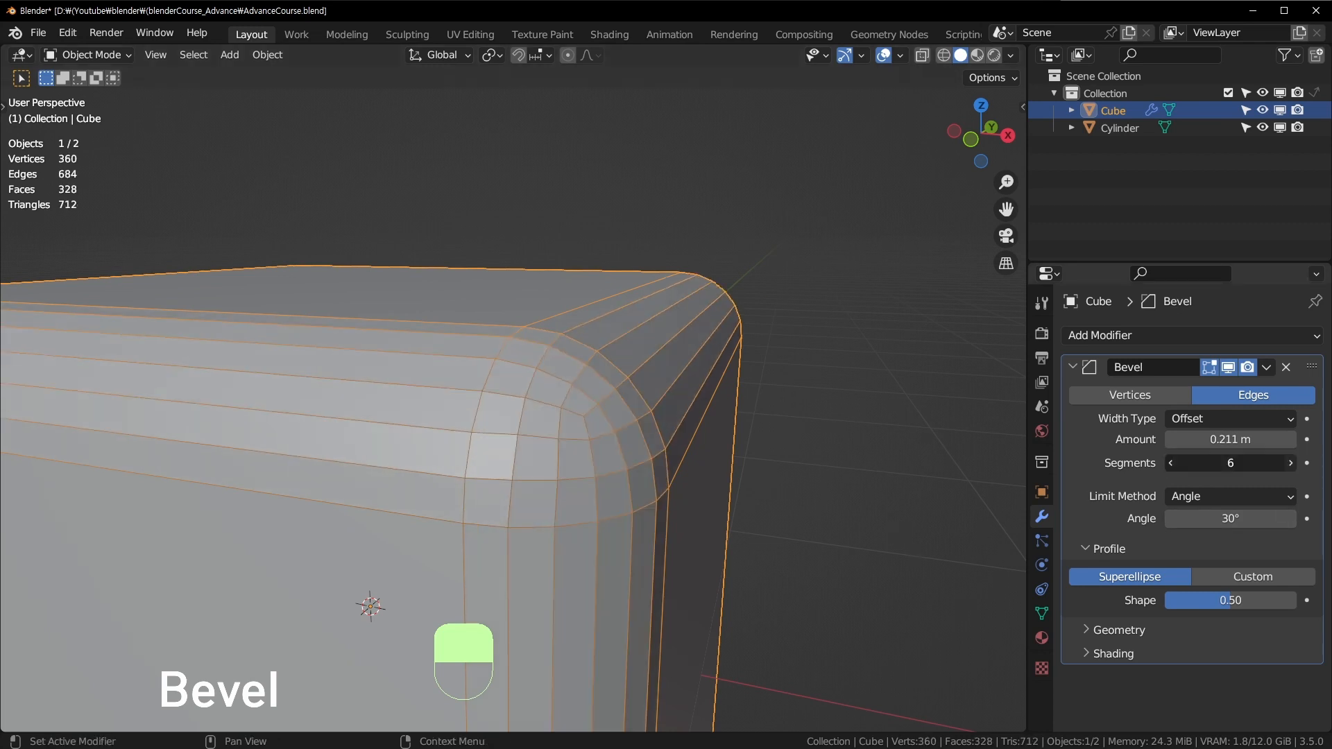
click(1295, 459)
click(1295, 459)
click(1294, 460)
click(1295, 460)
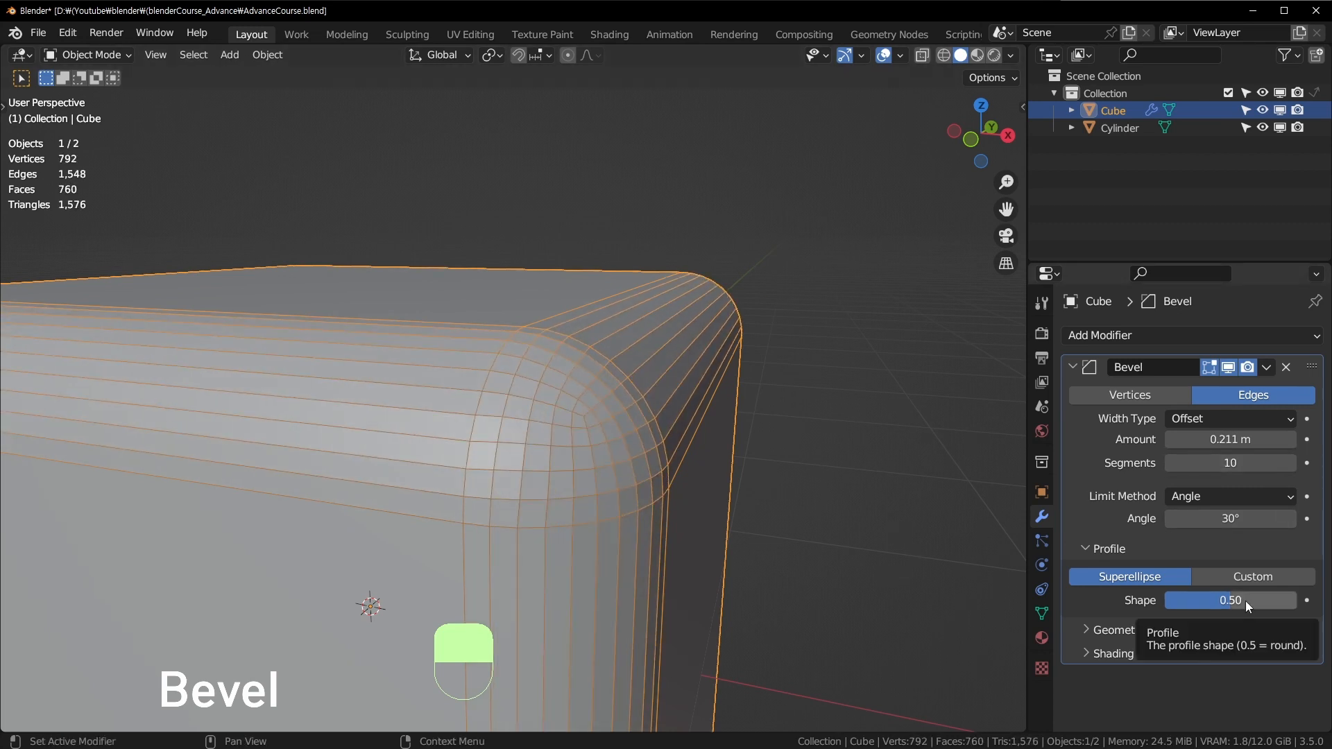
middle_drag(716, 403, 733, 403)
shift+middle_drag(732, 402, 663, 431)
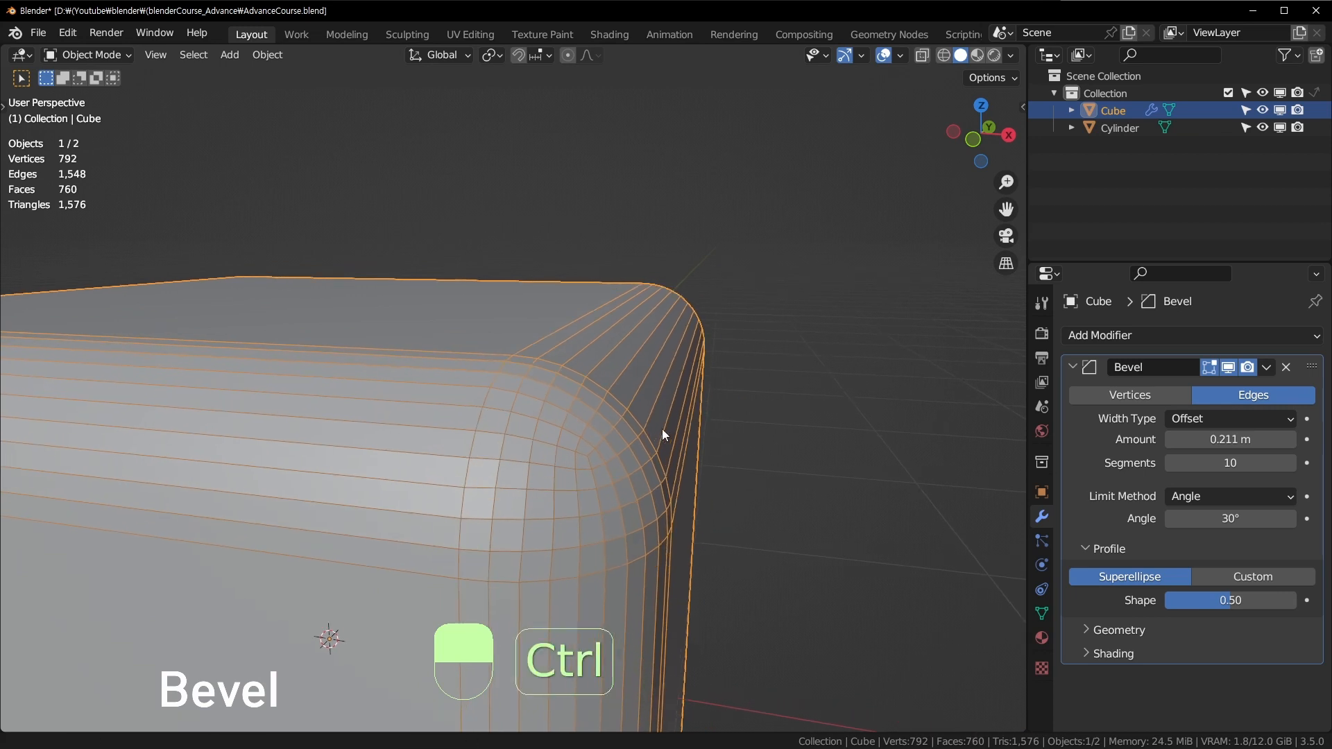
Switch the bevel profile from Superellipse to Custom and apply the Support Loops preset.
click(1225, 573)
scroll(1172, 610, down, 8)
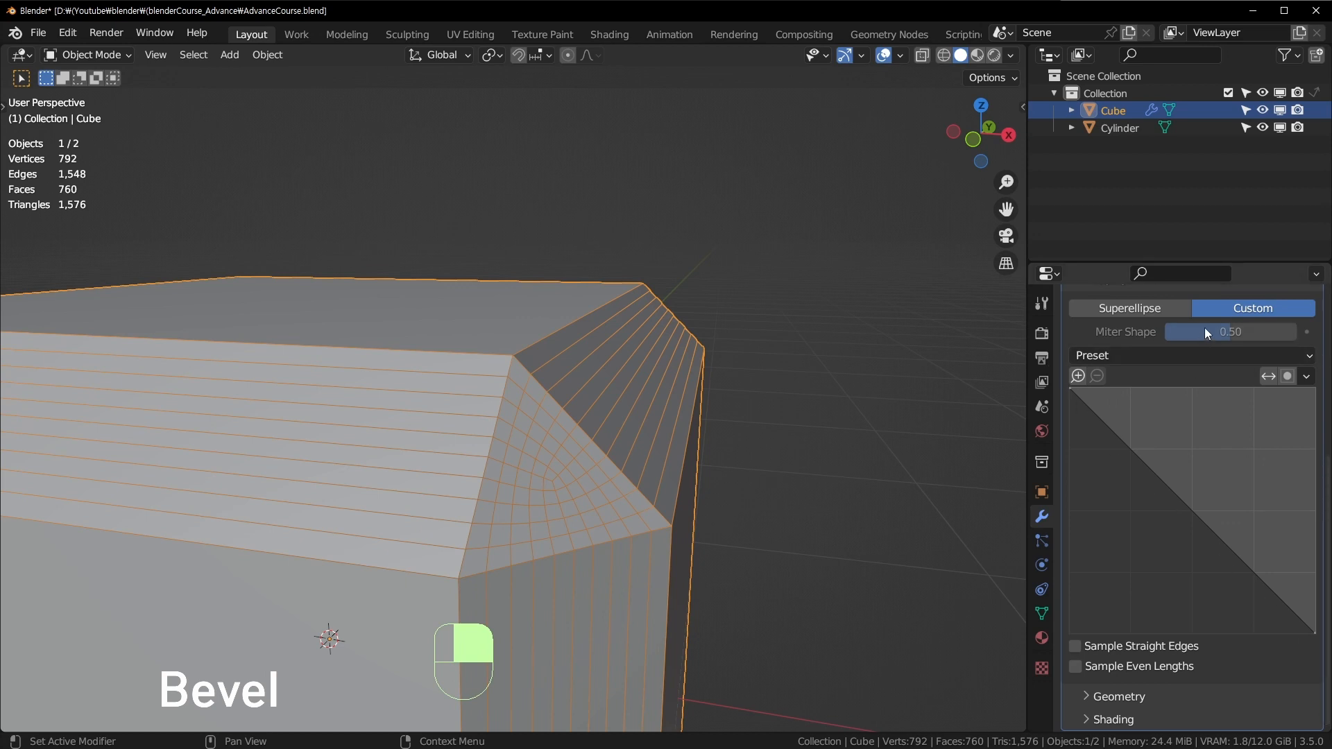
click(1189, 355)
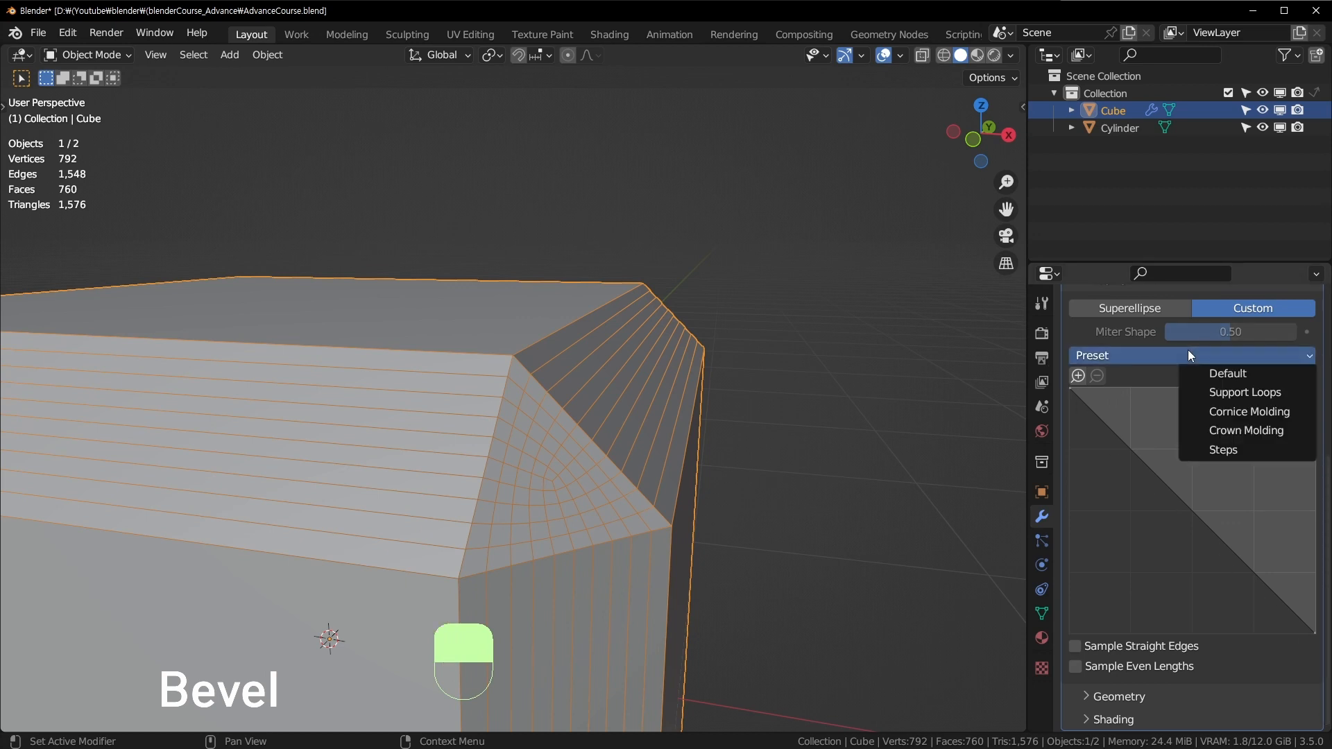
click(1248, 391)
Try the Cornice Molding preset on the custom bevel profile, followed by Crown Molding.
click(1228, 355)
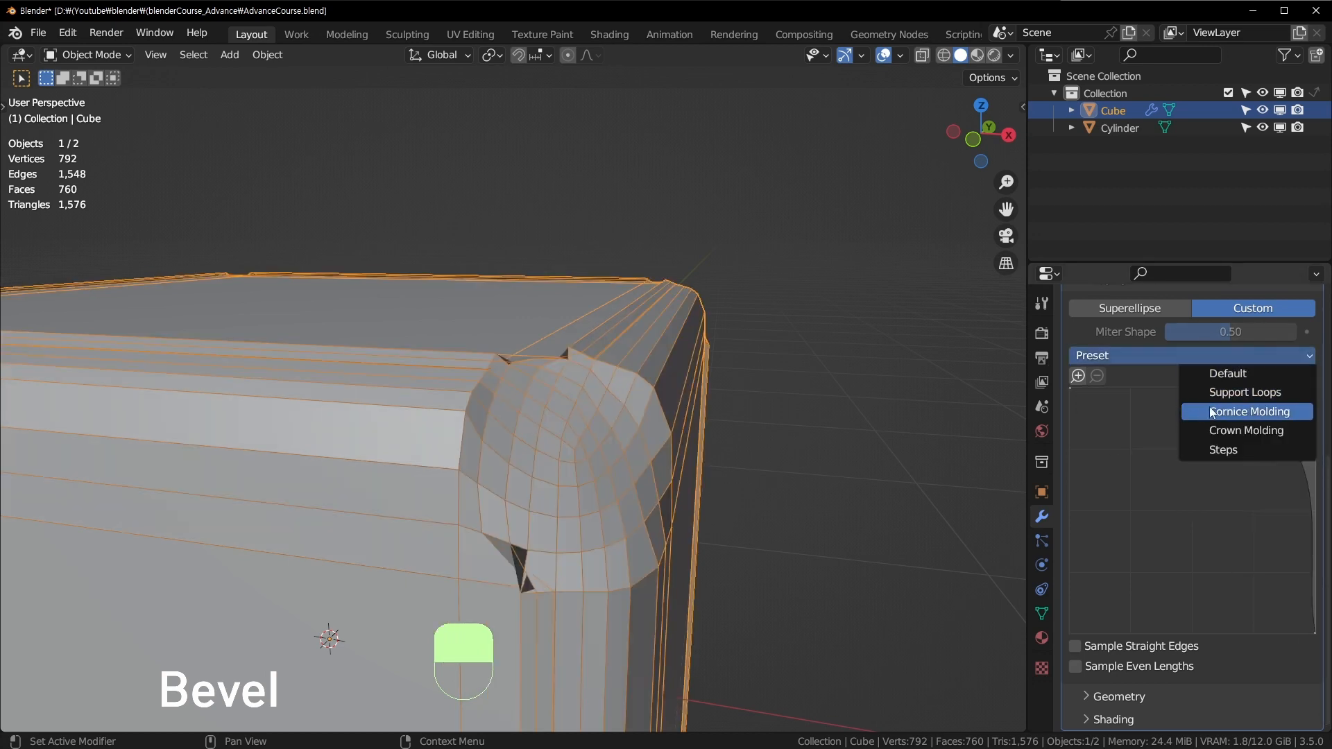
click(1245, 411)
click(1196, 355)
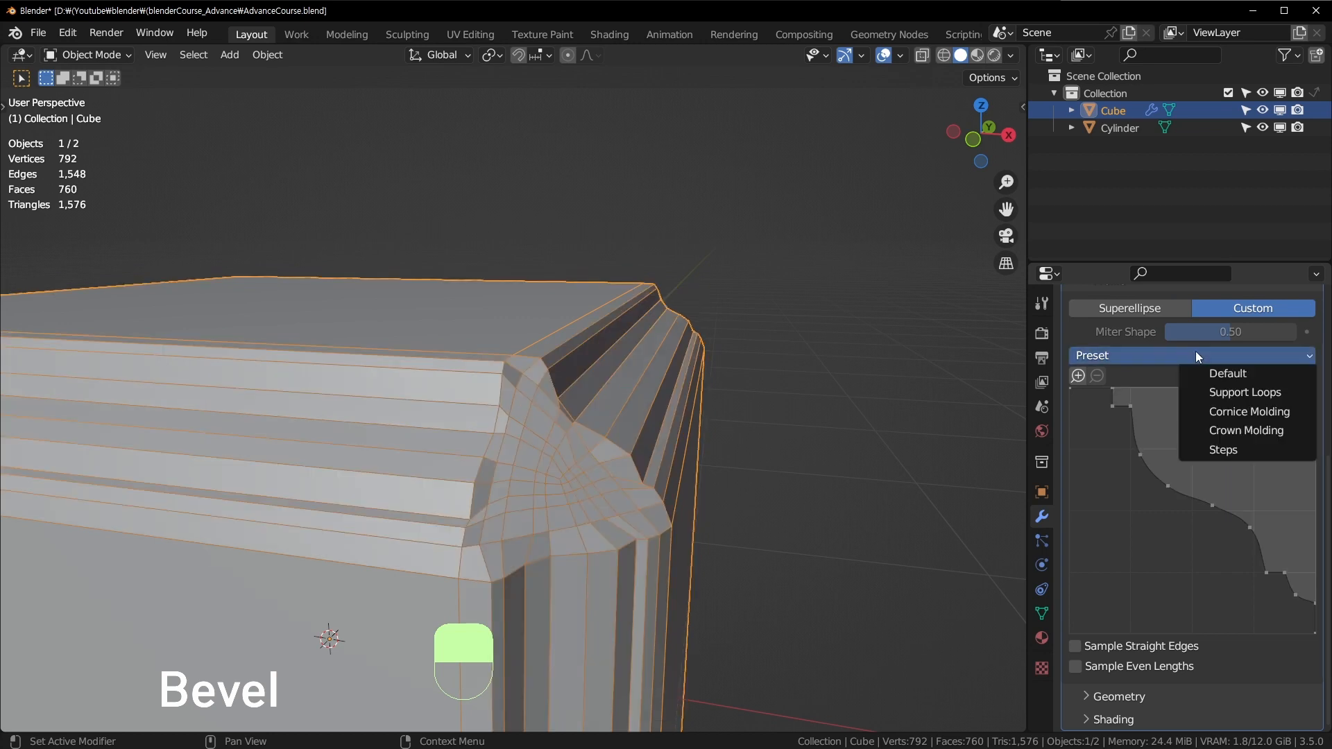
click(1226, 434)
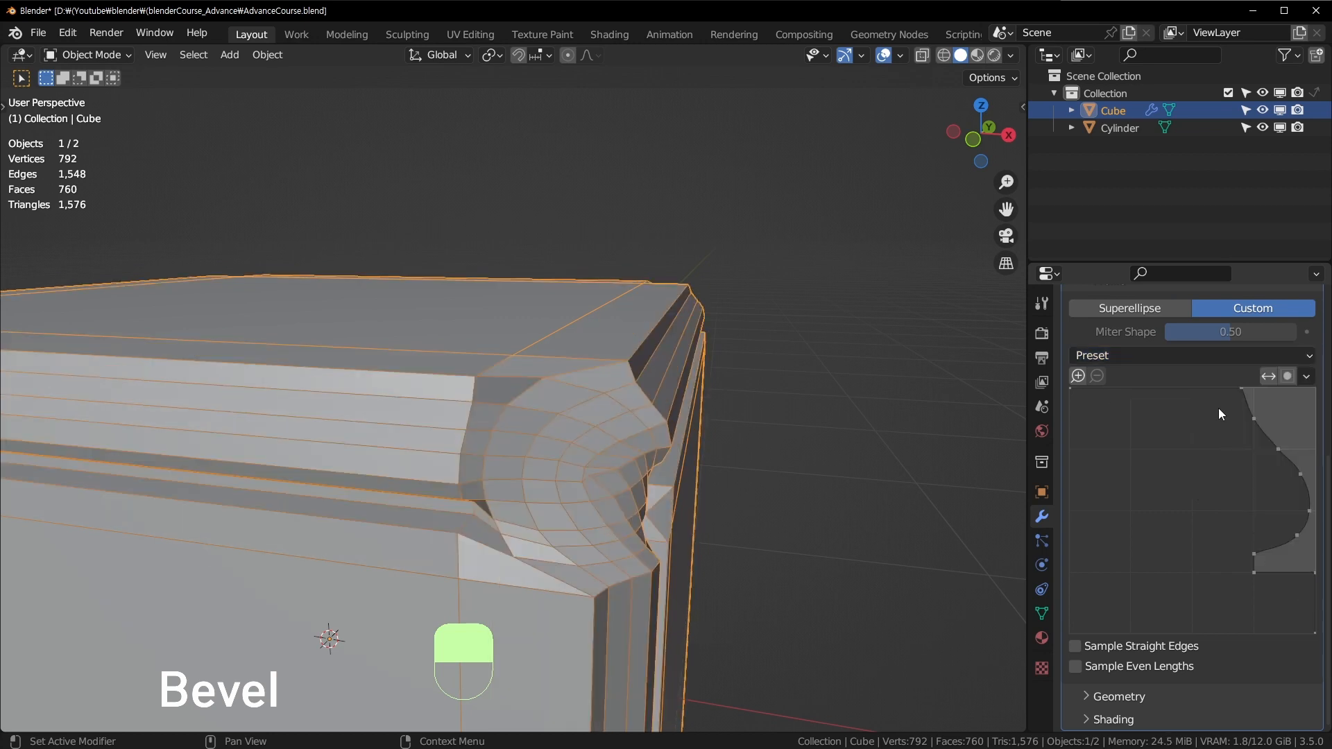
Reapply the Cornice Molding preset to the bevel profile and inspect the cube's edges from several sides.
click(1170, 353)
click(1226, 357)
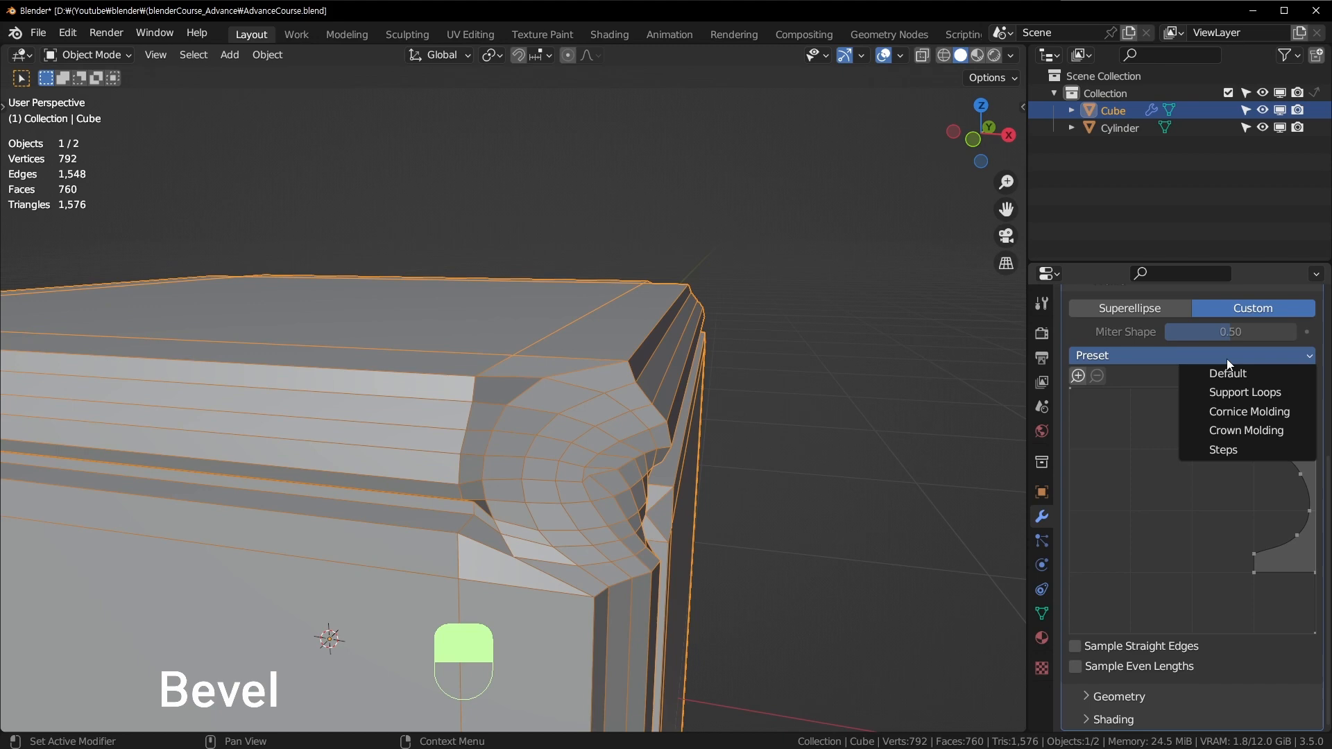
click(1276, 414)
middle_drag(667, 461, 400, 289)
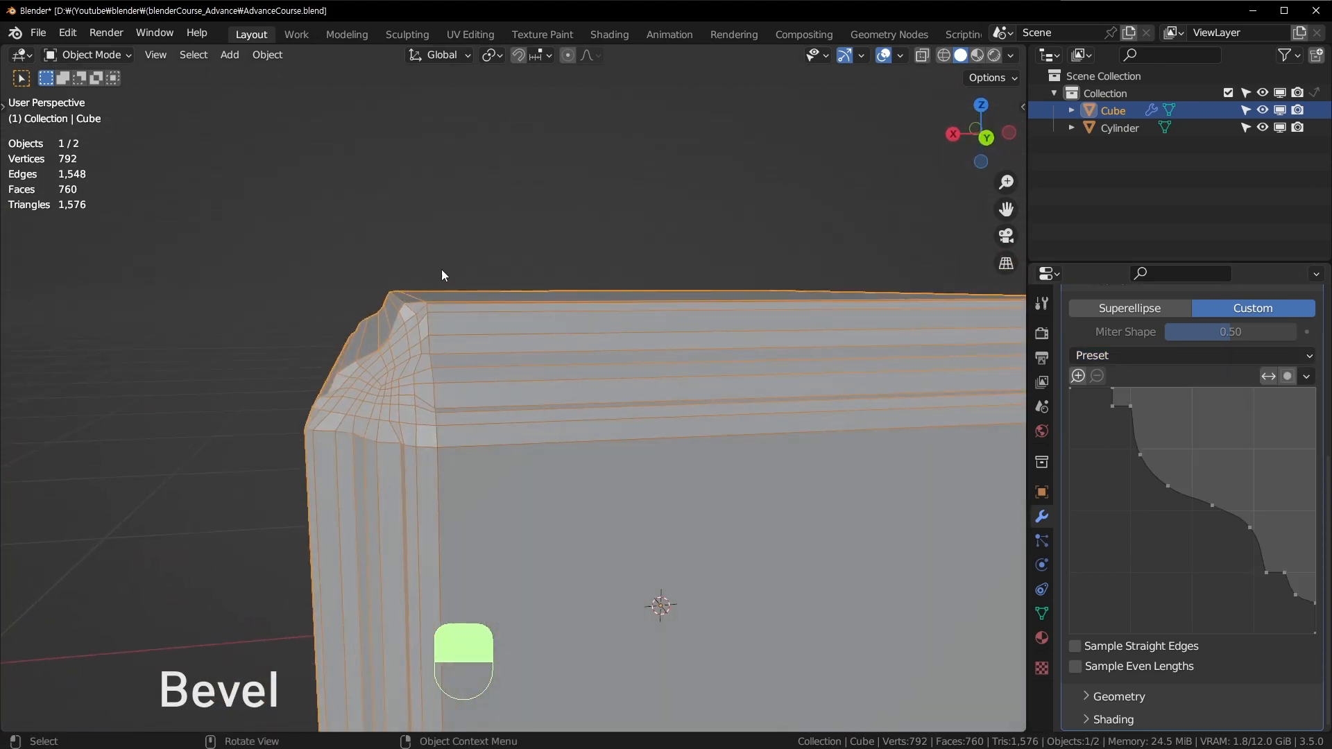
middle_drag(348, 356, 1085, 417)
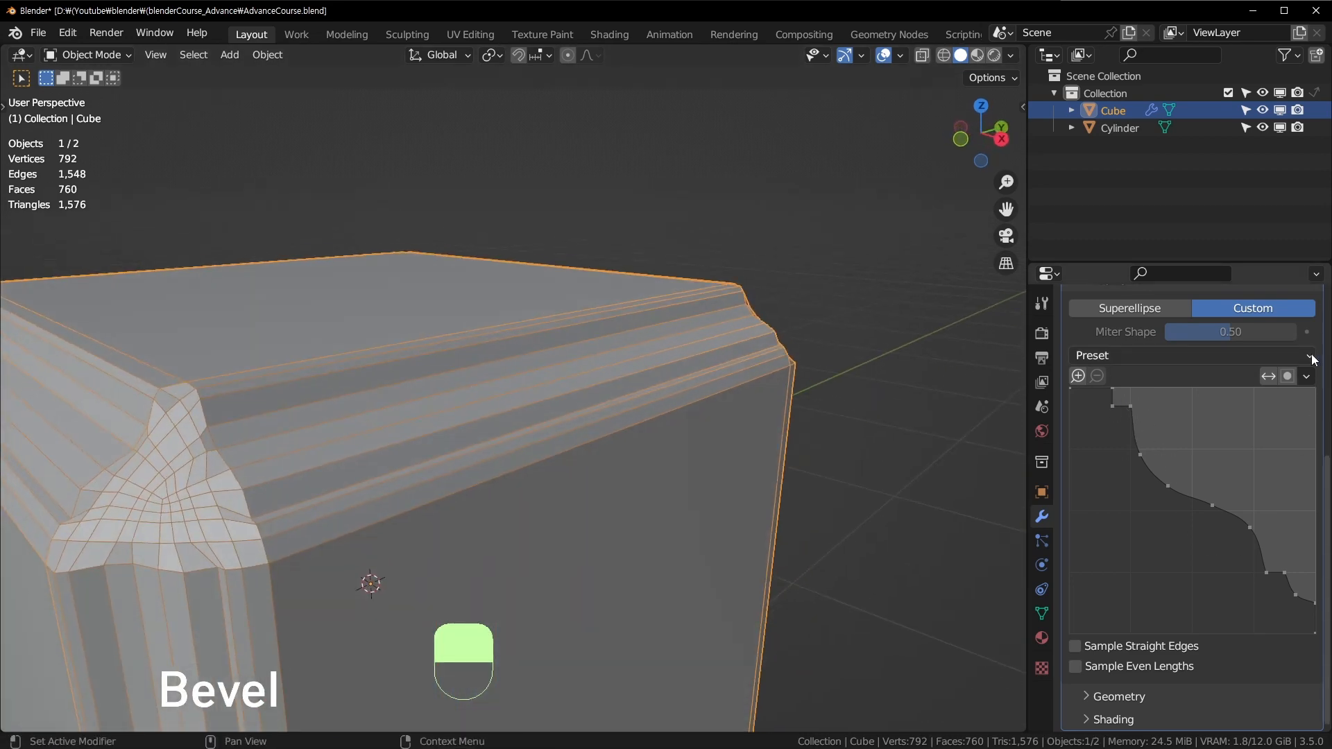
Reset the custom bevel profile to the Default preset.
click(1165, 355)
click(1155, 368)
middle_drag(809, 435, 1021, 390)
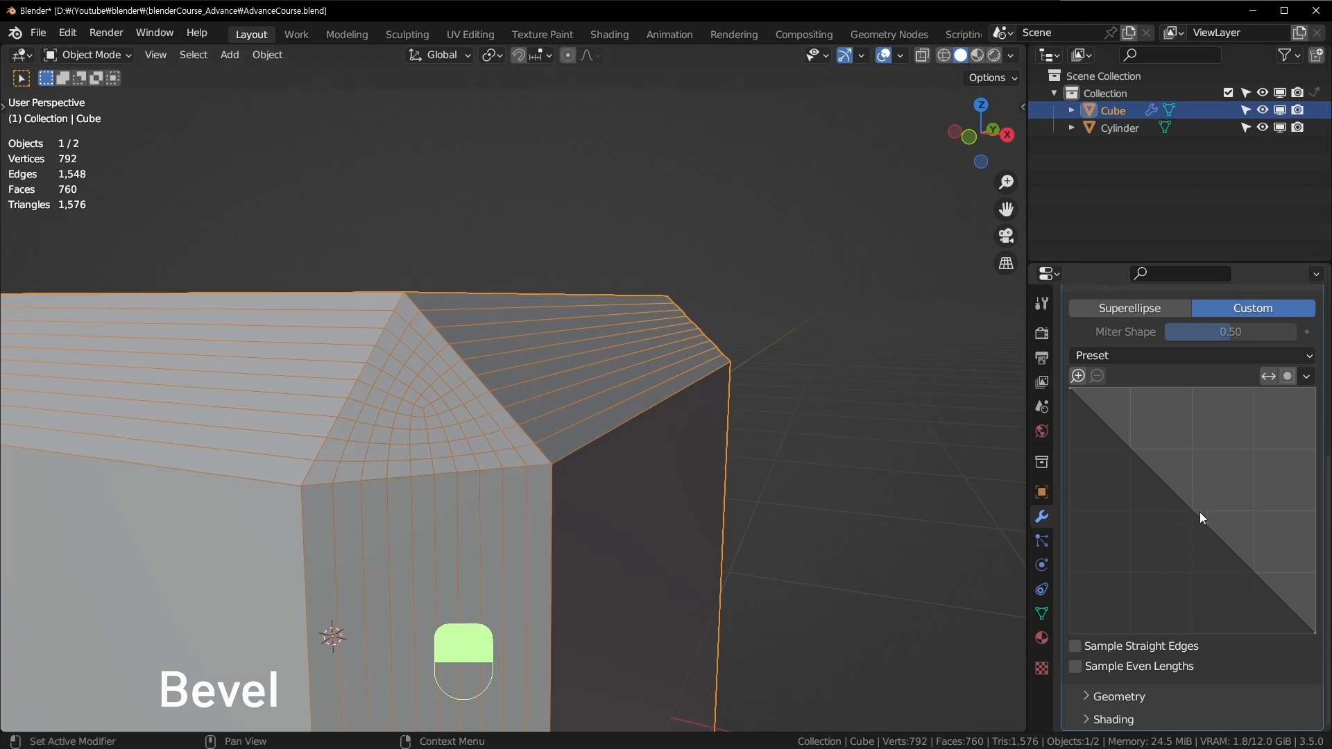
Add a point to the custom profile curve at about X 0.65, Y 0.76, bulging the bevel outward.
drag(1200, 512, 1229, 446)
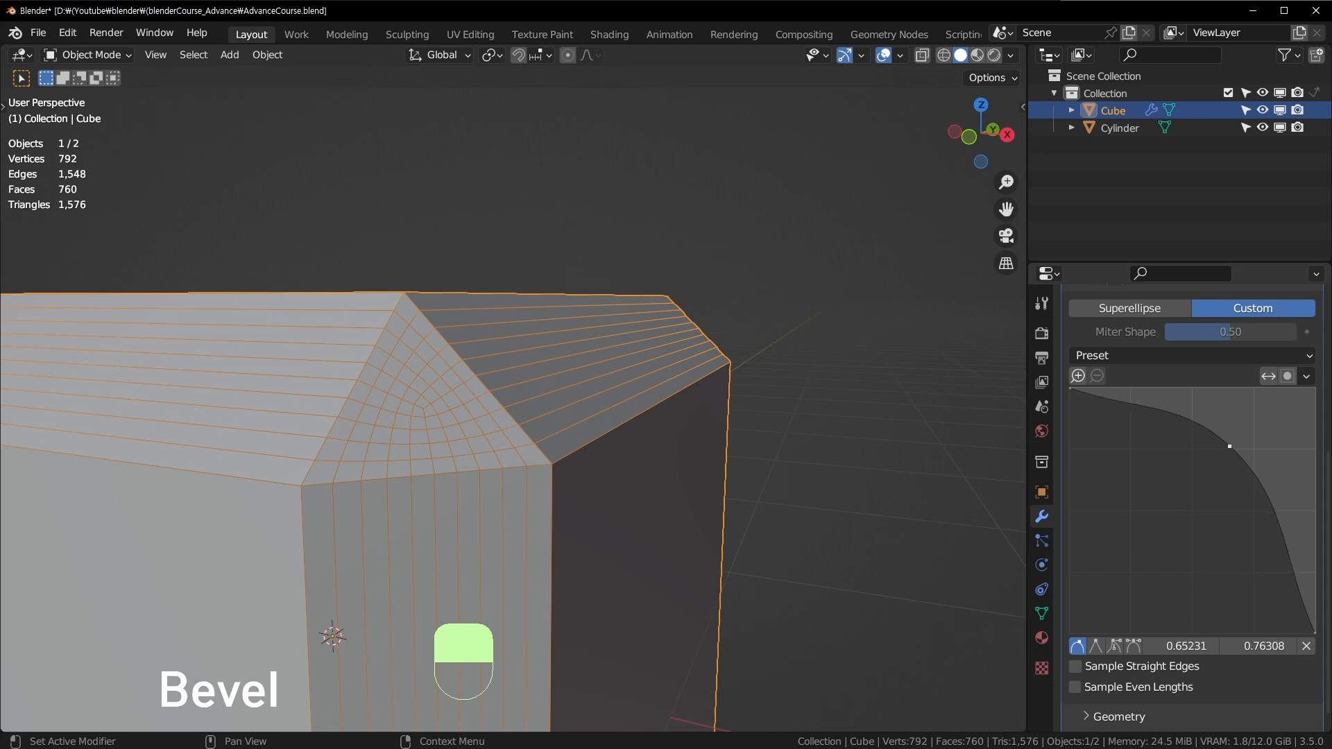
middle_drag(651, 401, 440, 289)
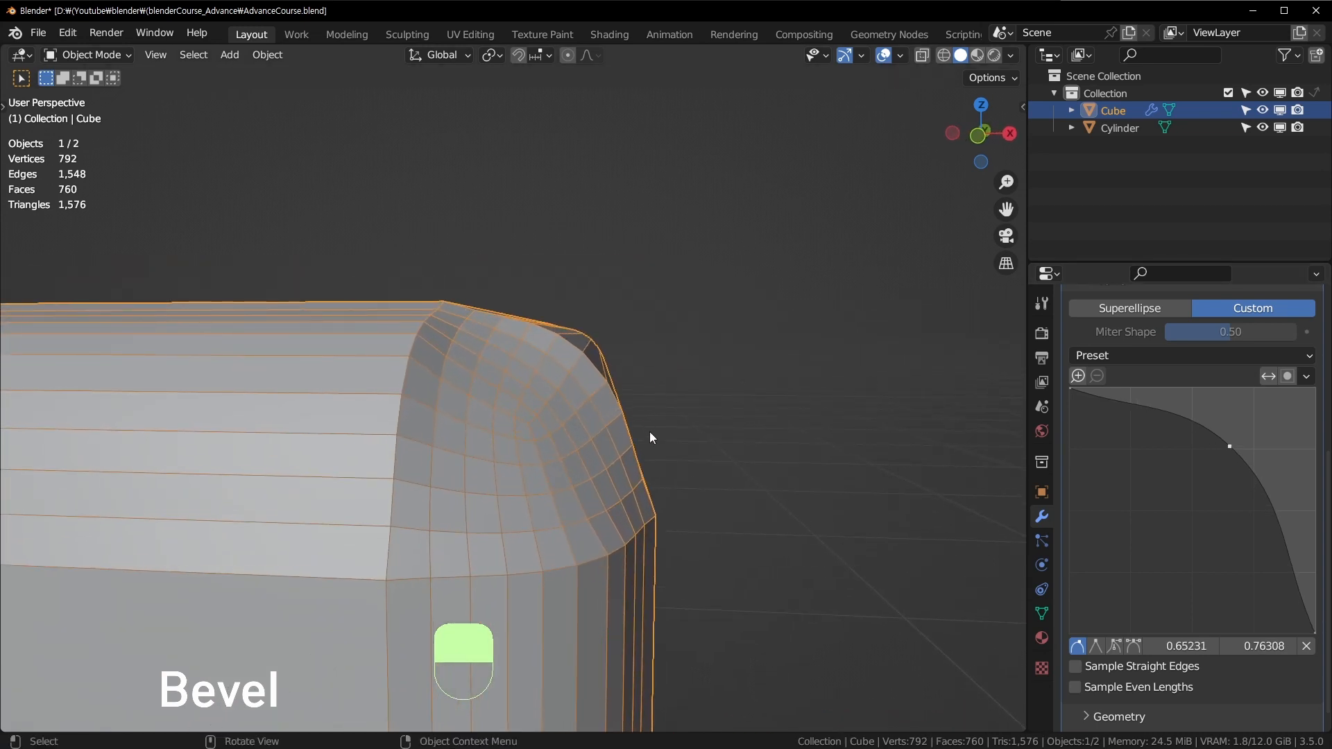
mouse_move(547, 302)
middle_down()
mouse_move(514, 315)
mouse_move(554, 326)
middle_up()
Add two more profile curve points, at about X 0.23, Y 0.63 and X 0.59, Y 0.27, to form a wavy bevel.
drag(1138, 414, 1126, 477)
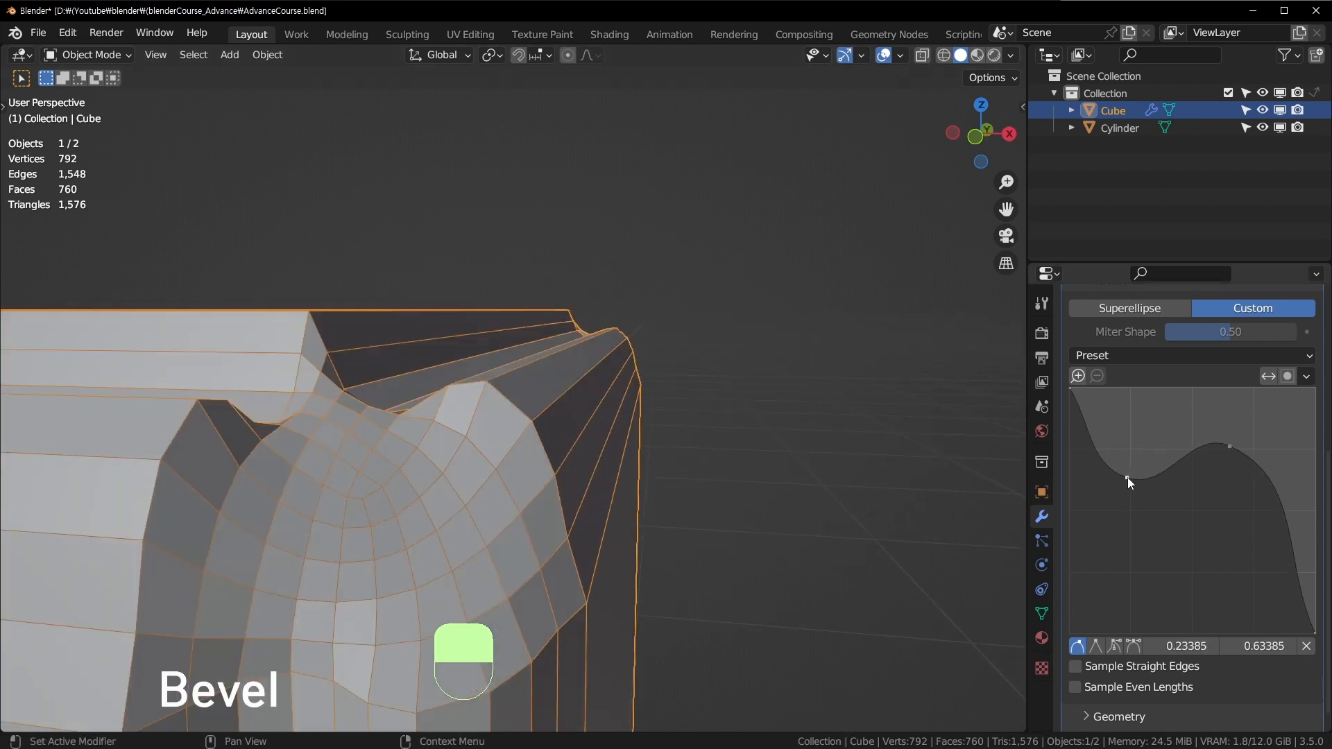
drag(1264, 480, 1215, 567)
middle_drag(718, 494, 704, 481)
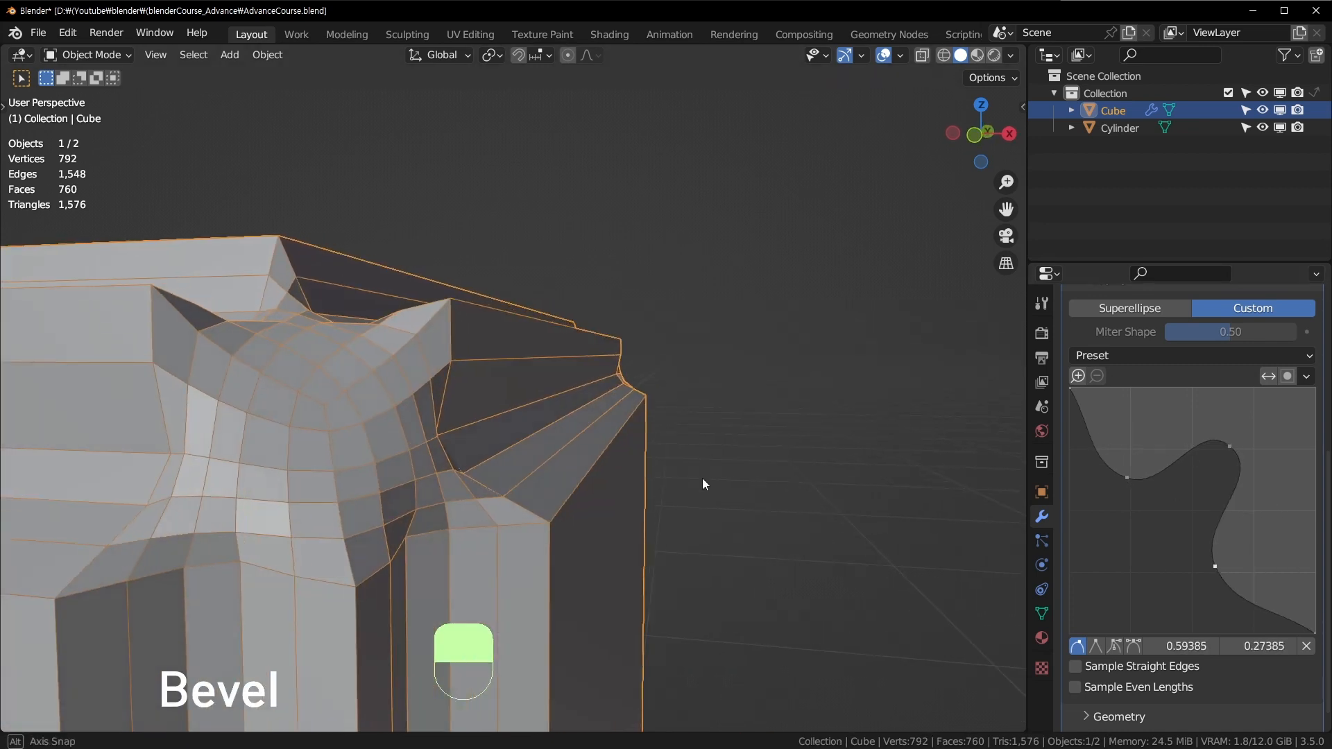
Increase the bevel segments to 59 and compare the smoothed corner with the custom profile curve.
scroll(1240, 506, up, 4)
scroll(1238, 500, up, 4)
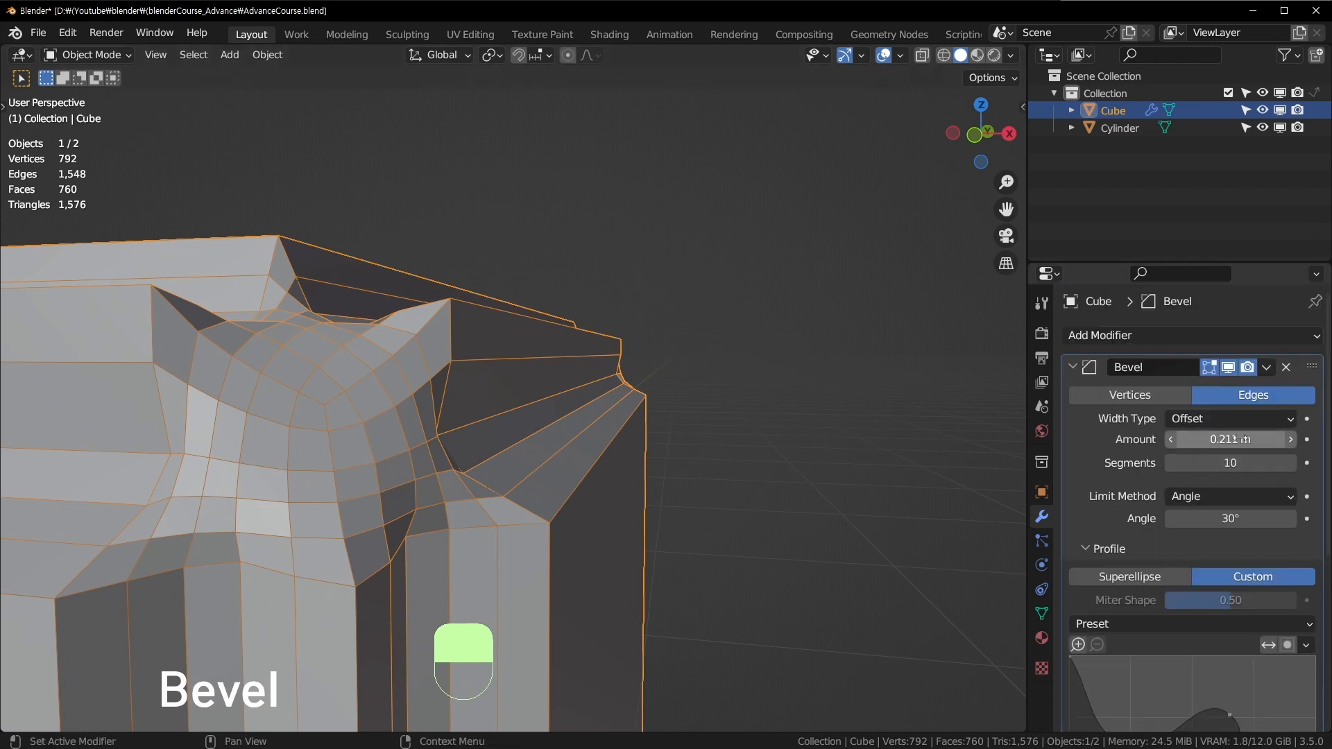
drag(1238, 462, 1294, 463)
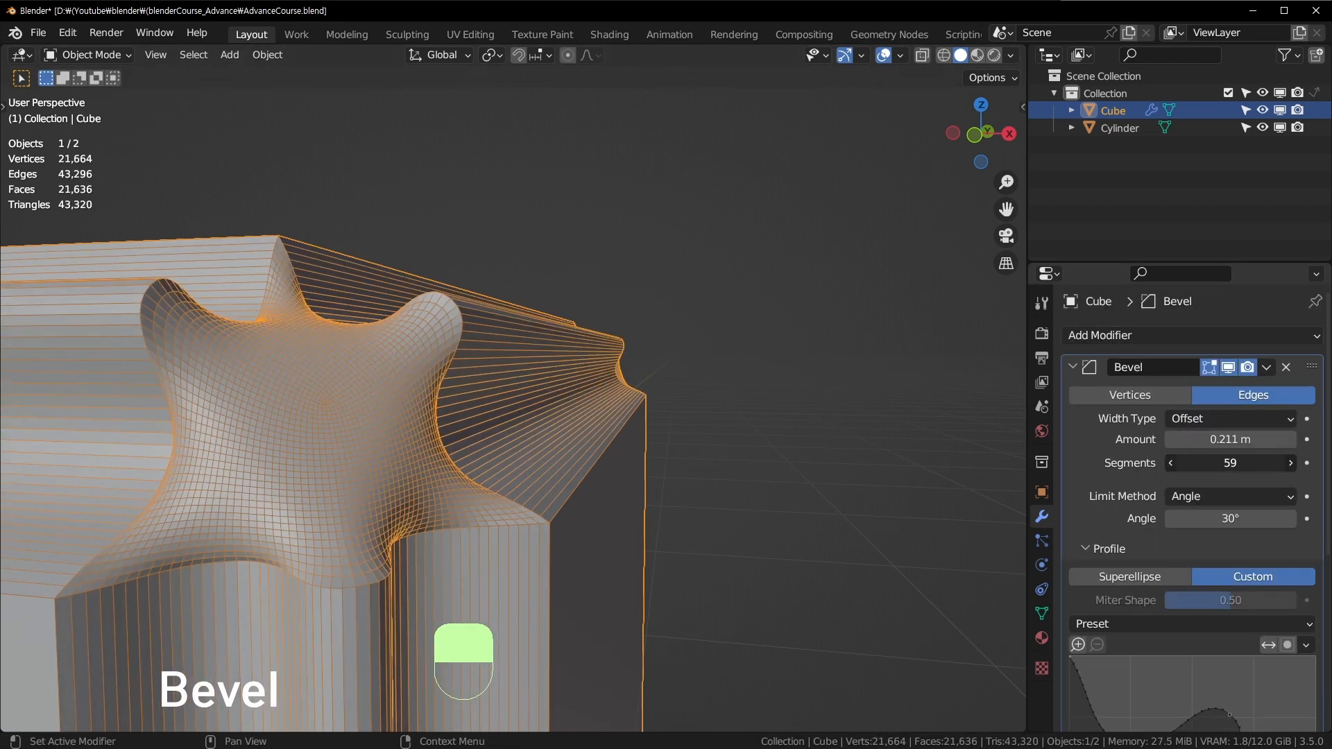
middle_drag(486, 388, 531, 364)
scroll(1125, 471, down, 3)
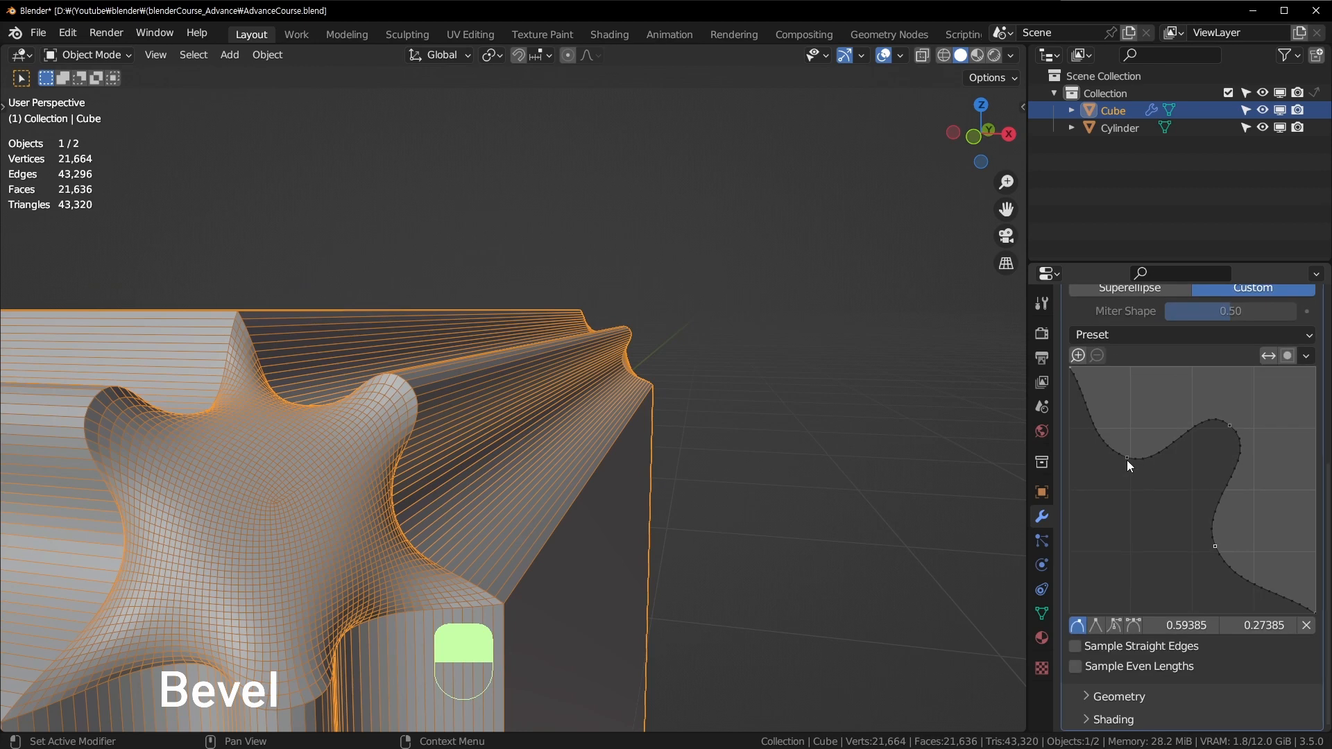
Reshape the custom bevel profile into a stepped curve, moving its upper point to about X 0.30, Y 0.86.
drag(1126, 456, 1168, 391)
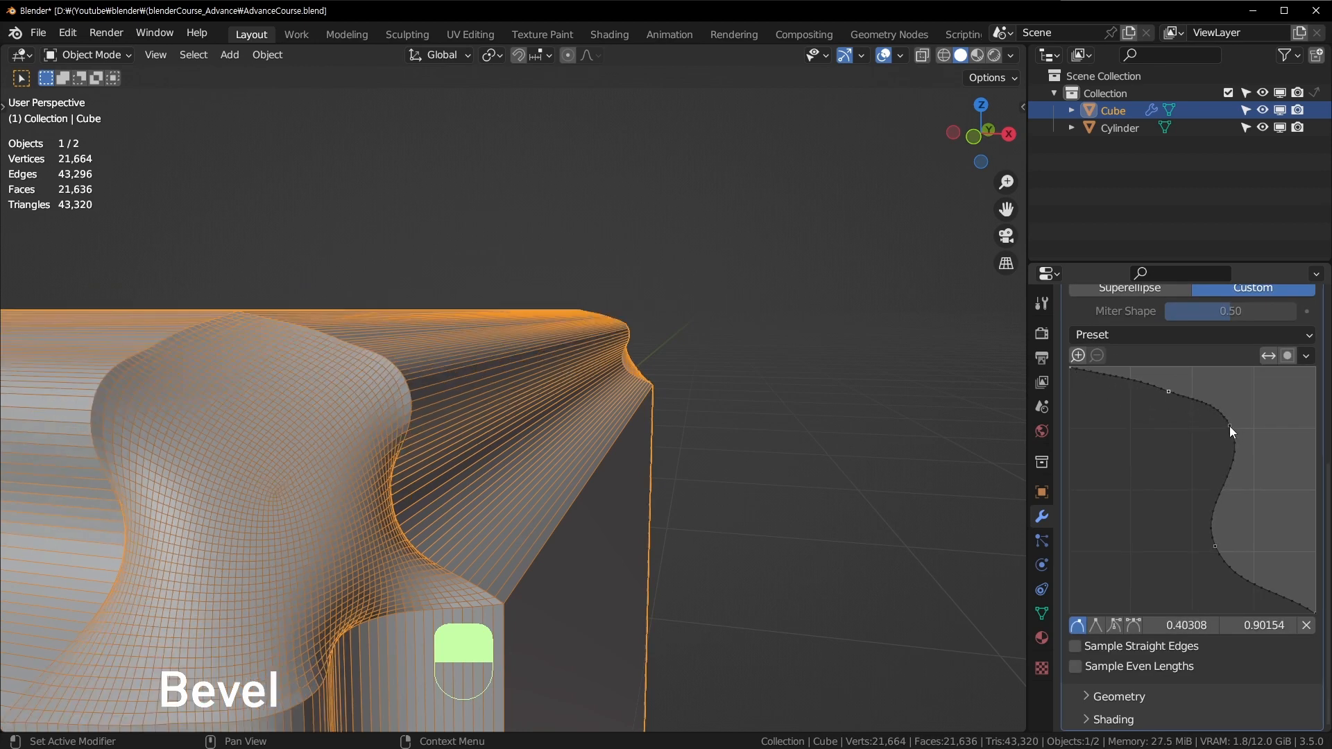
drag(1229, 426, 1272, 548)
drag(1170, 389, 1142, 402)
middle_drag(604, 486, 465, 309)
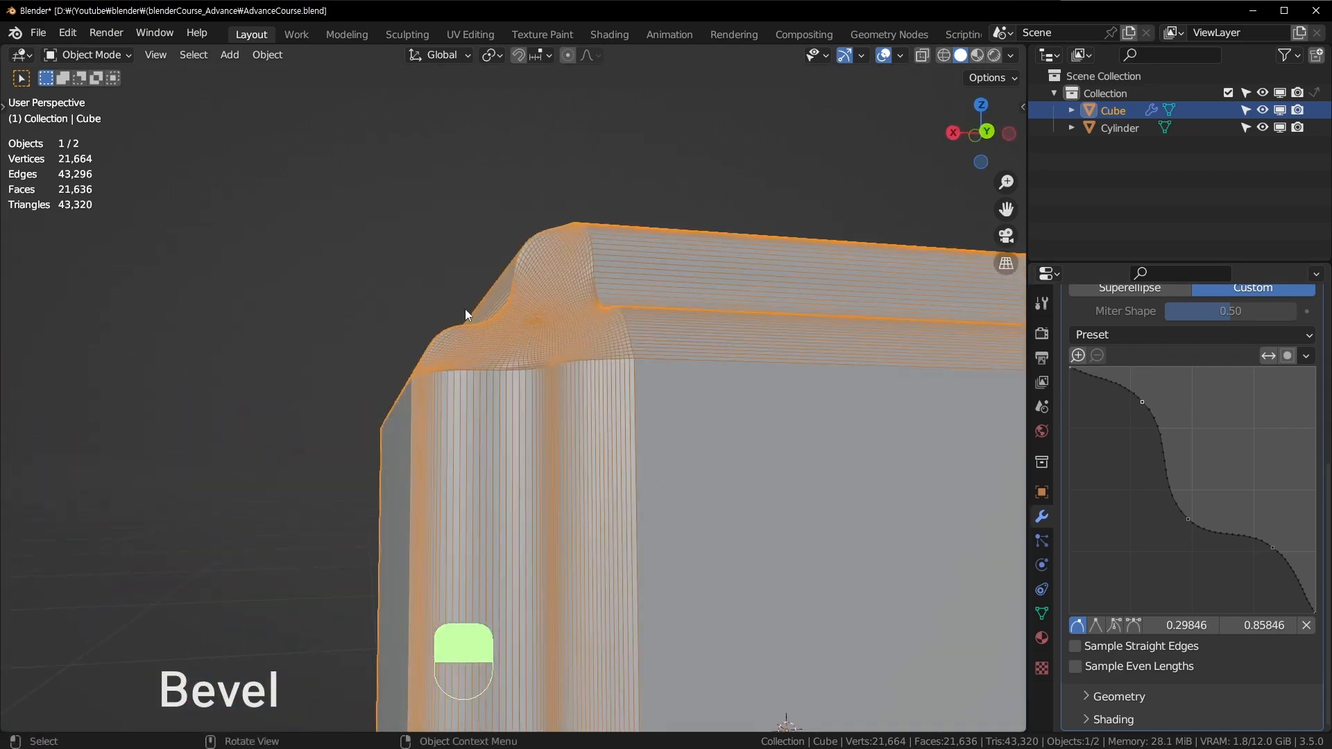
Deselect the cube and examine the bevelled corner with the wireframe overlay hidden and shown.
click(389, 197)
scroll(506, 227, down, 3)
key(ctrl+w)
middle_drag(506, 227, 797, 336)
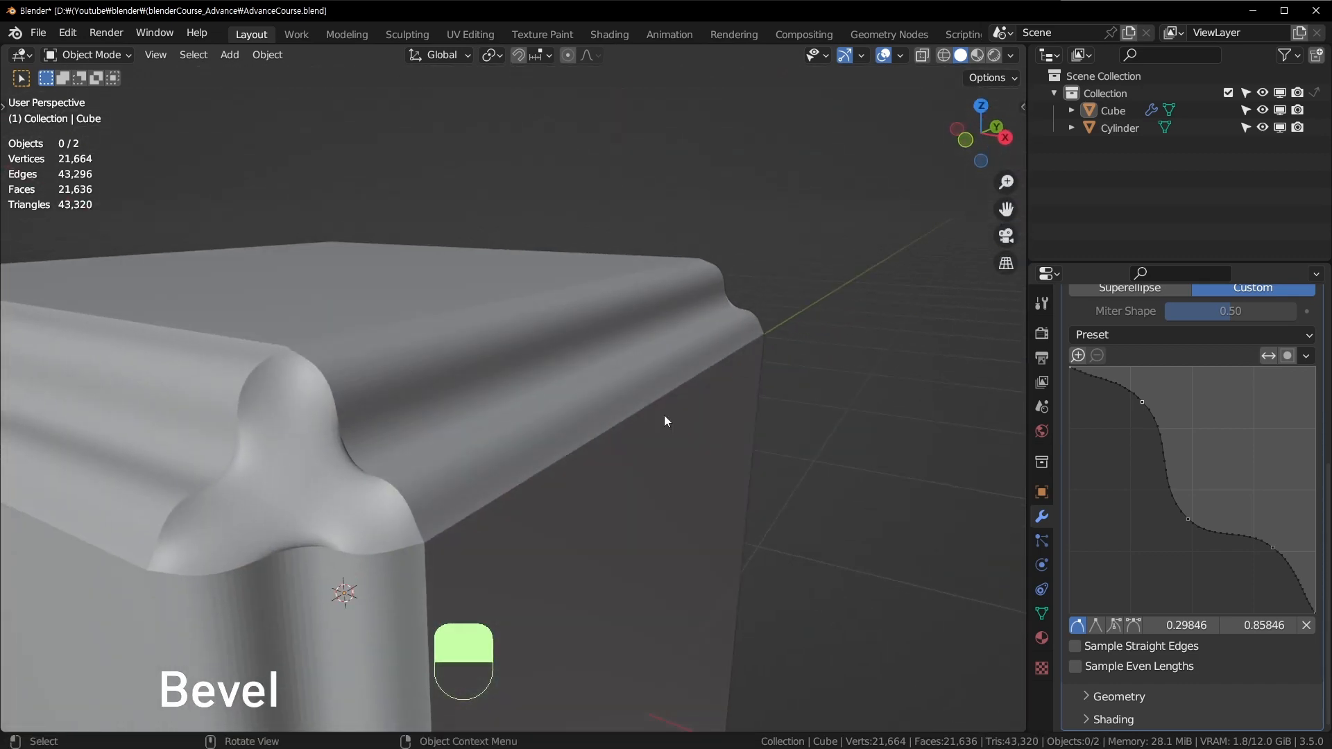
scroll(664, 415, up, 2)
shift+middle_drag(424, 454, 586, 367)
key(ctrl+w)
scroll(587, 365, down, 5)
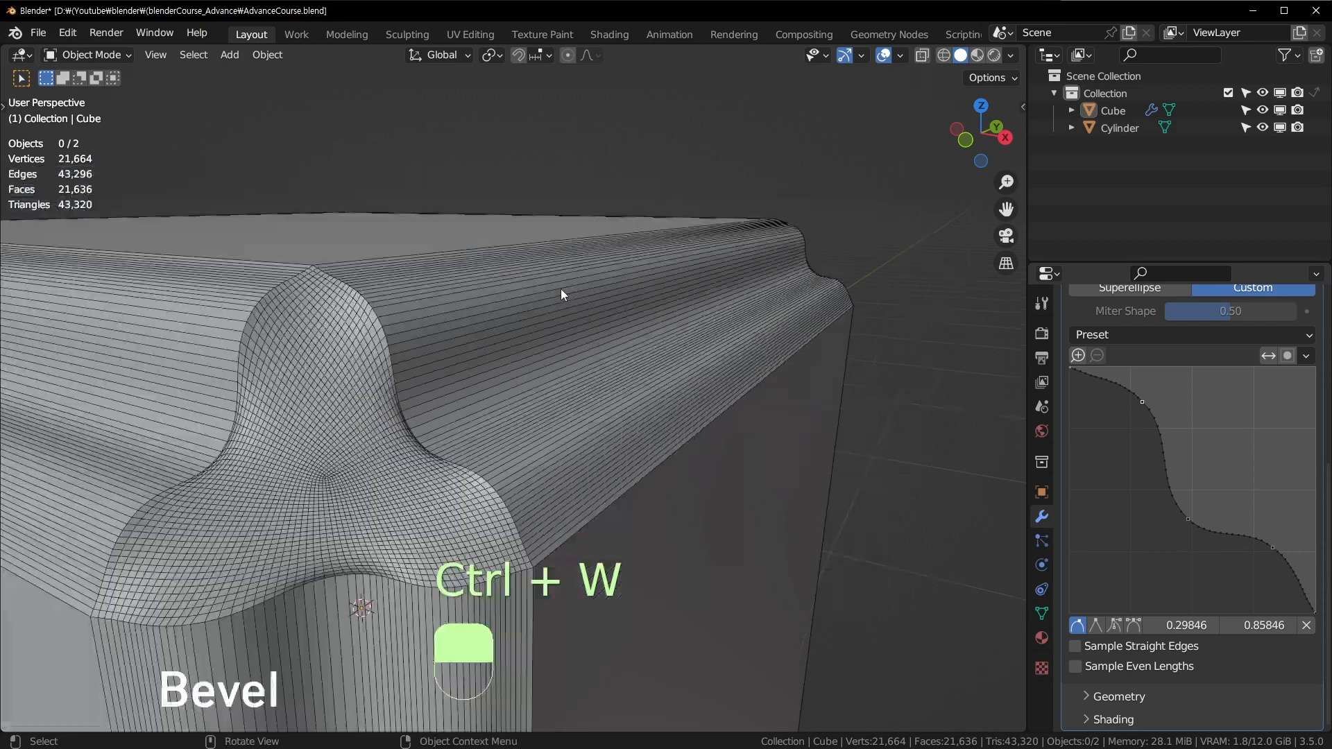
Rework the profile curve with a new point at about X 0.44, Y 0.91 and the outer point at about X 0.82, Y 0.82.
drag(1189, 517, 1216, 417)
scroll(1216, 416, up, 3)
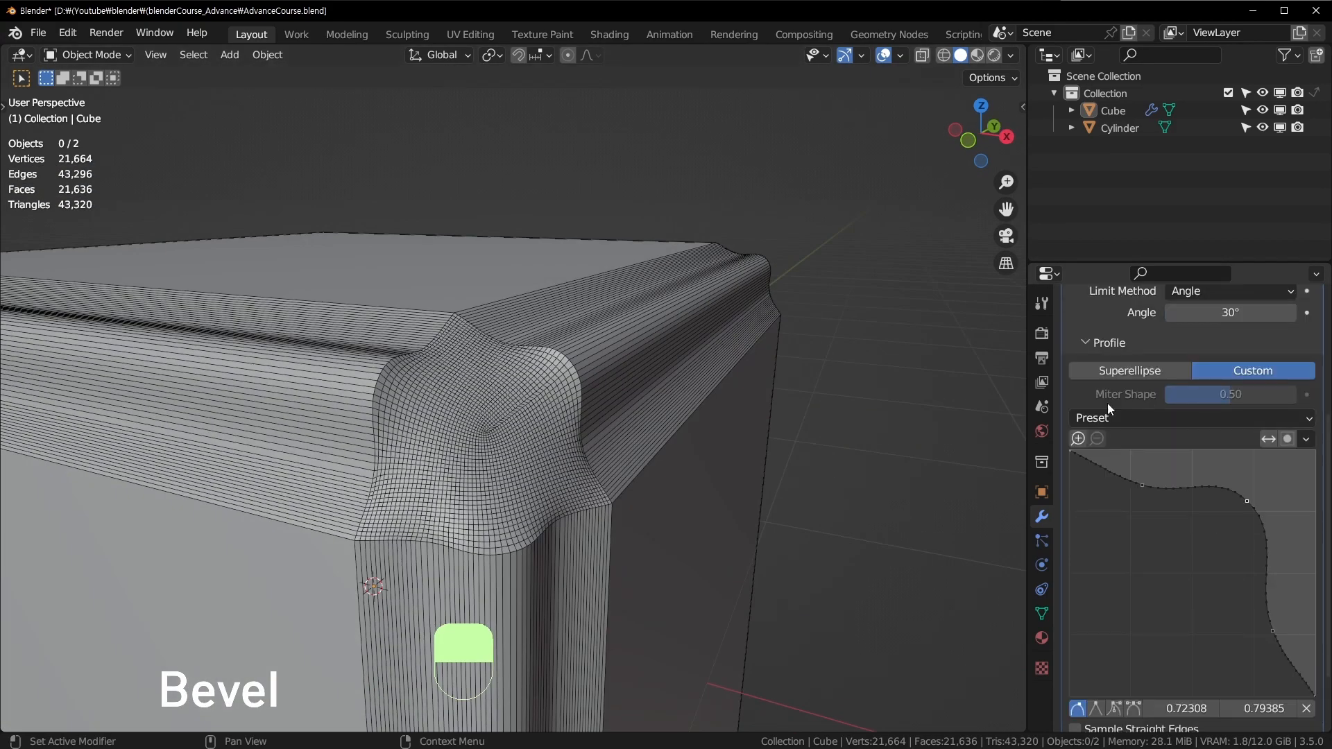
drag(1110, 472, 1176, 471)
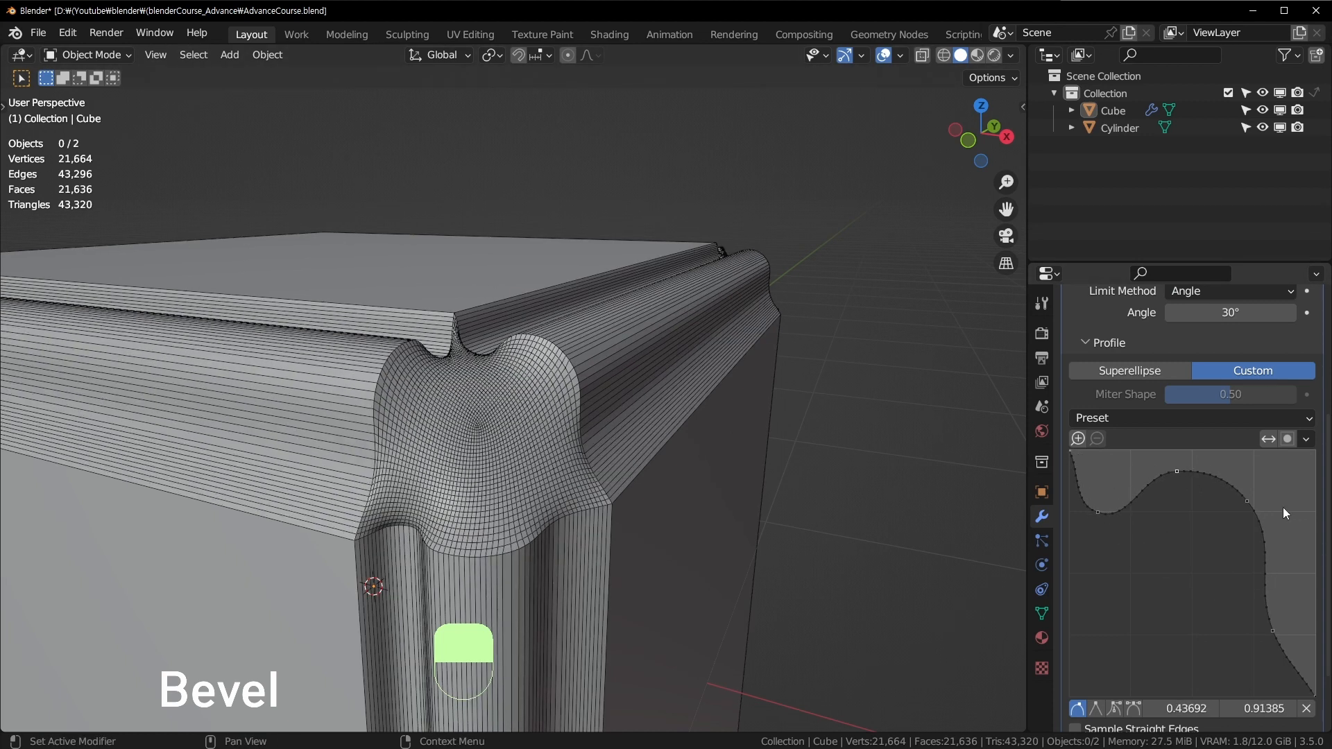
drag(1248, 500, 1271, 494)
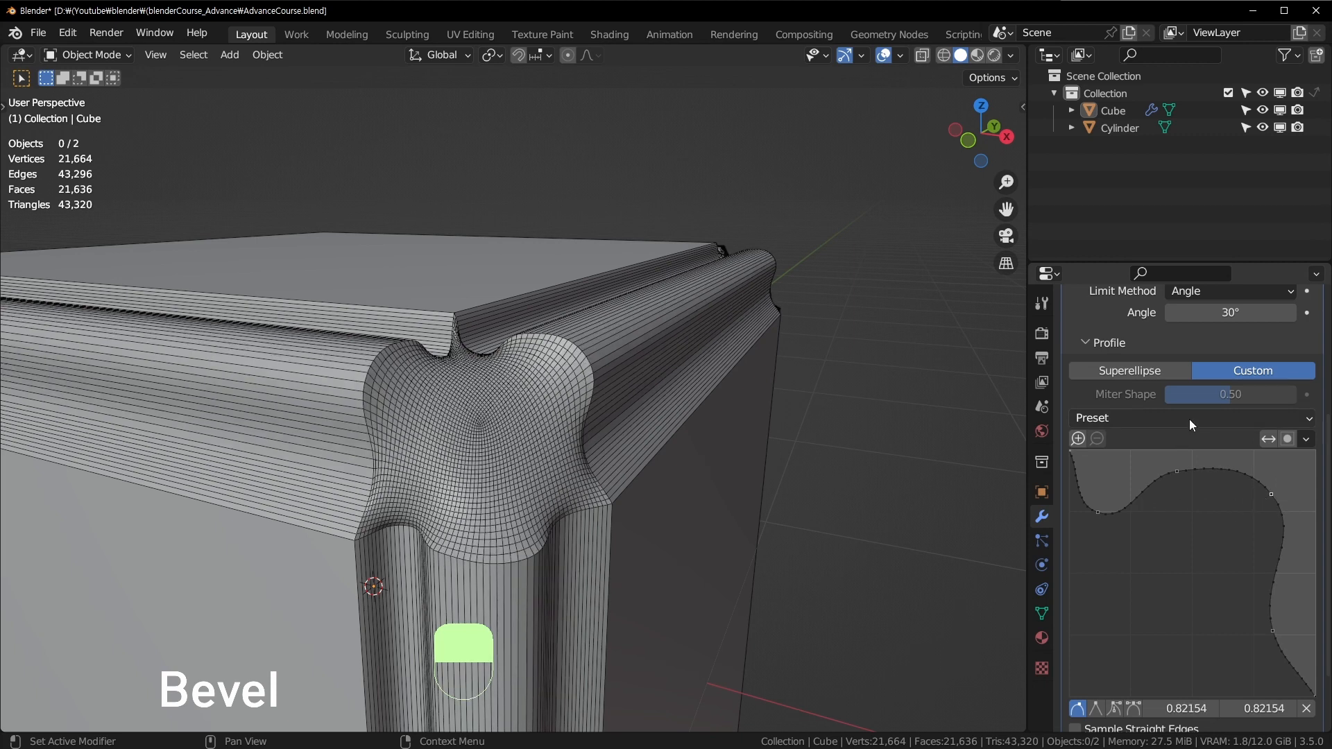
scroll(1189, 419, up, 6)
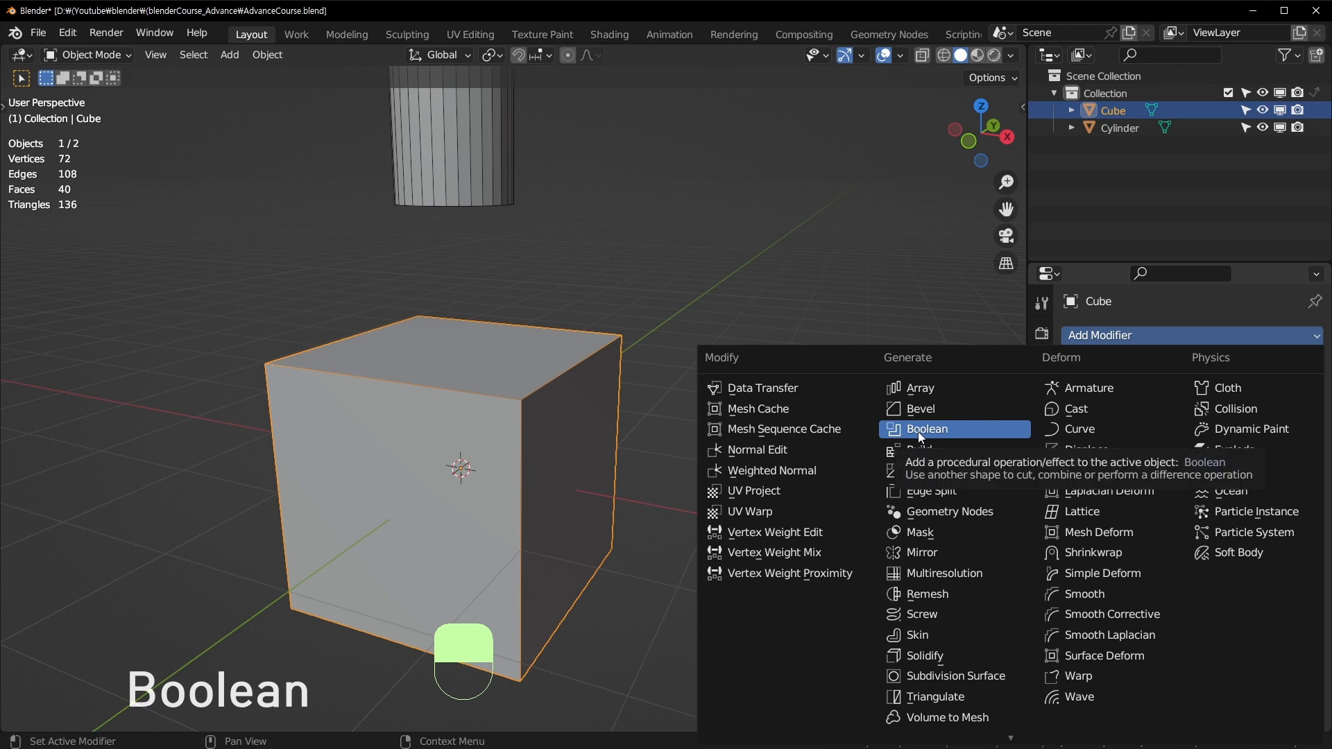
click(473, 163)
middle_drag(467, 165, 507, 263)
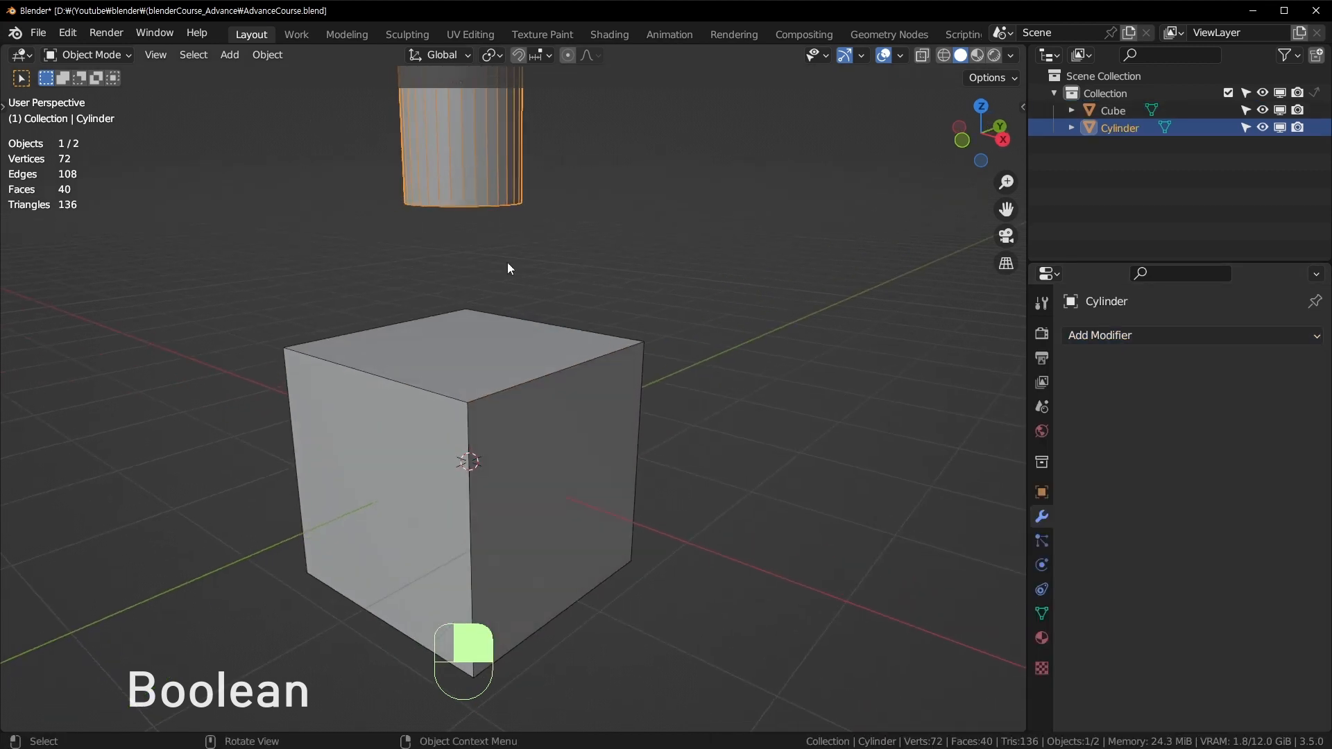
middle_drag(476, 164, 476, 340)
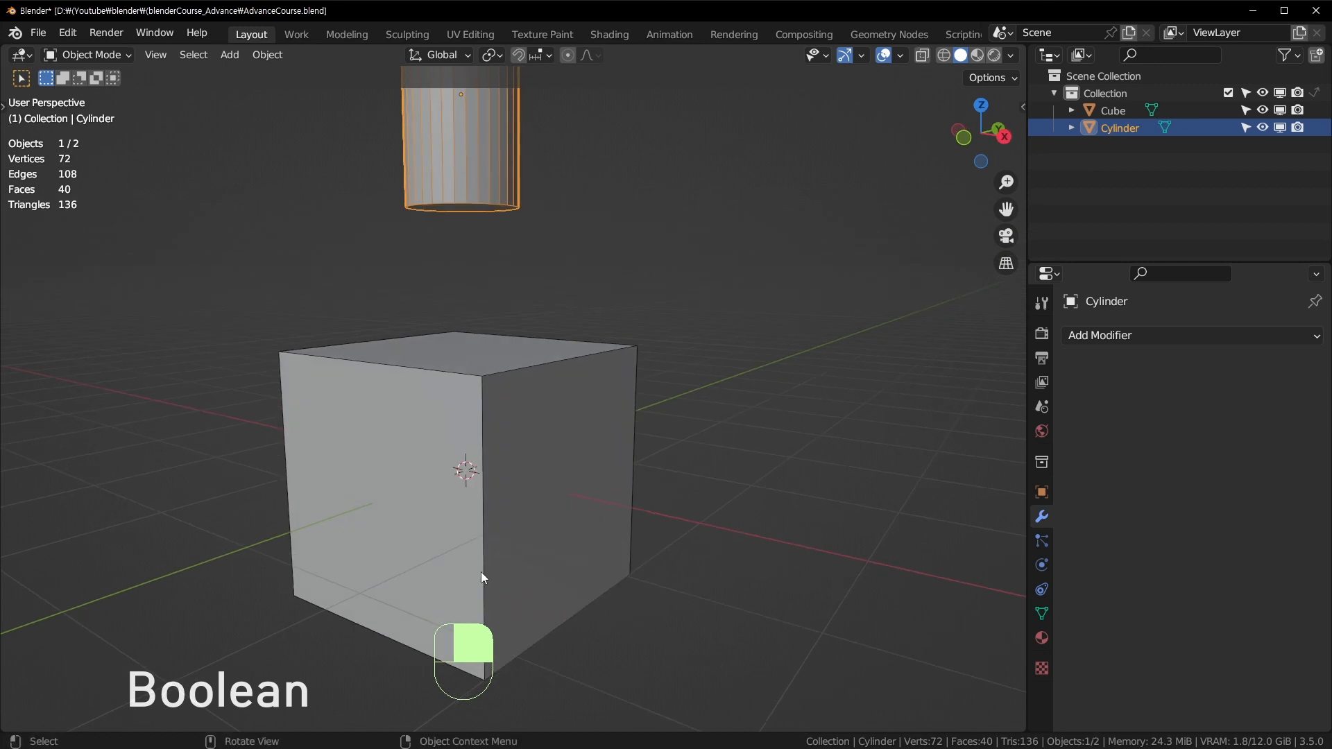
click(1100, 335)
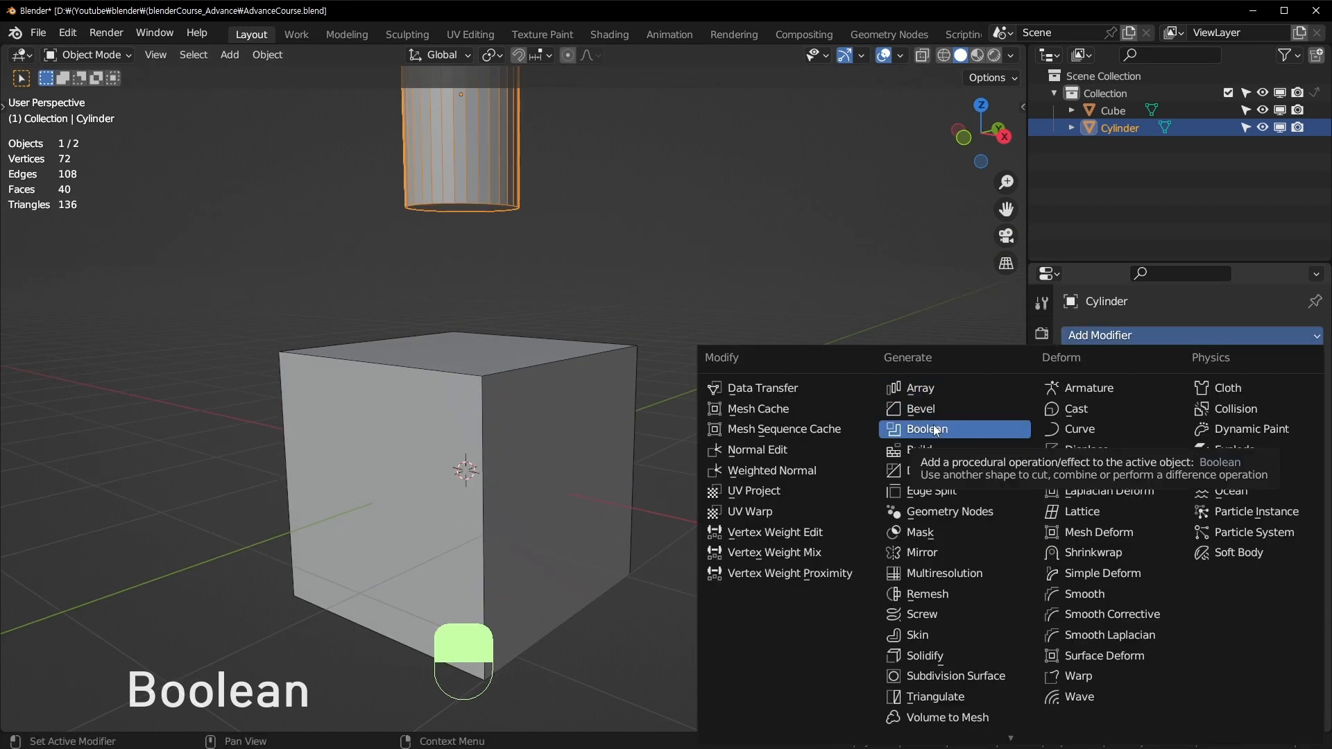
Select the cube and add a Boolean modifier to it.
click(535, 383)
click(1158, 335)
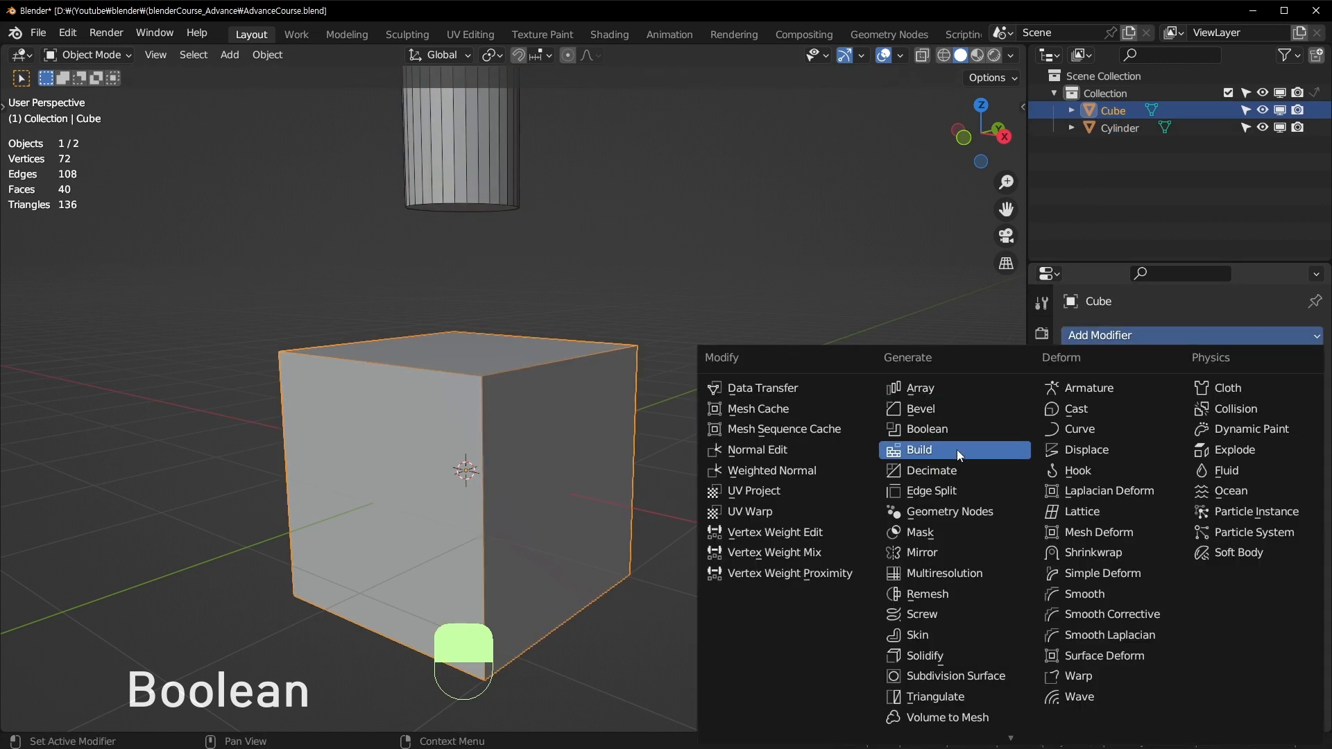
click(967, 428)
Pick the cylinder as the Boolean modifier's object, keeping the operand type as Object.
middle_drag(573, 392, 686, 371)
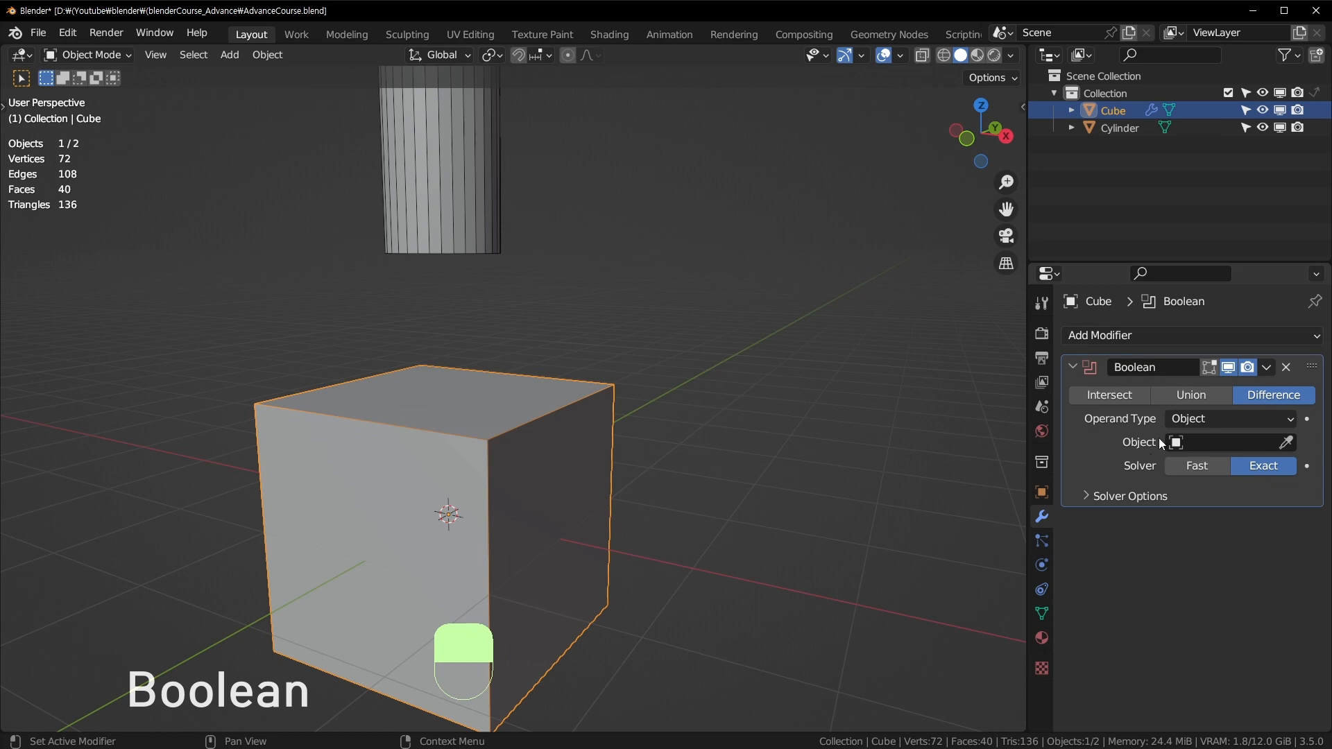
scroll(563, 416, up, 1)
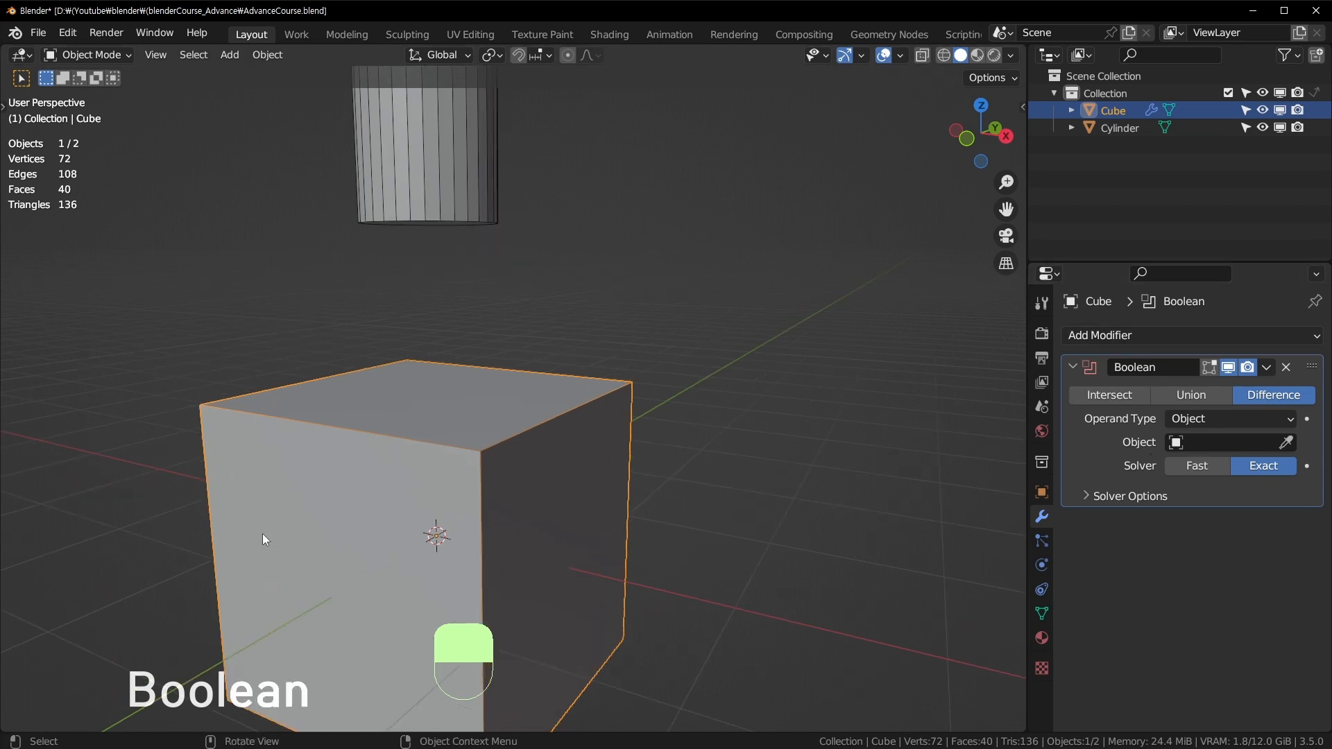
middle_drag(255, 457, 367, 572)
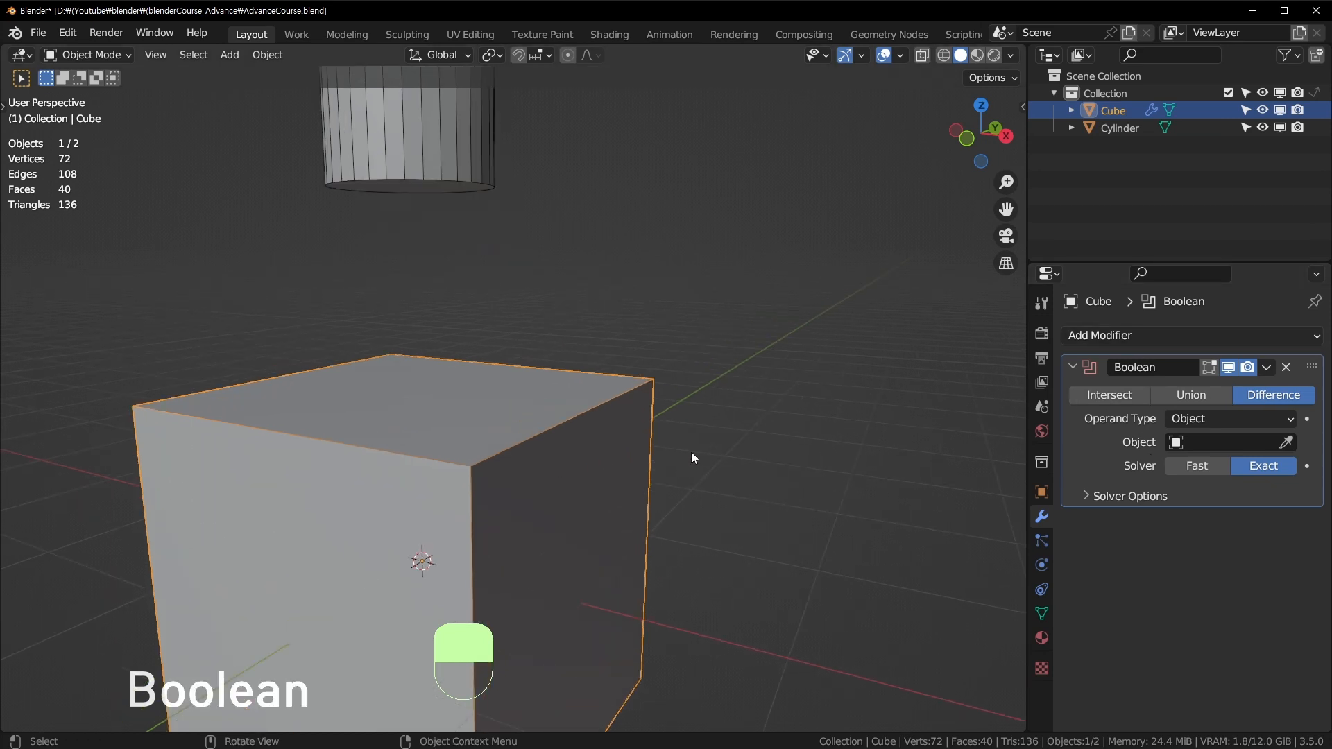
scroll(691, 453, down, 1)
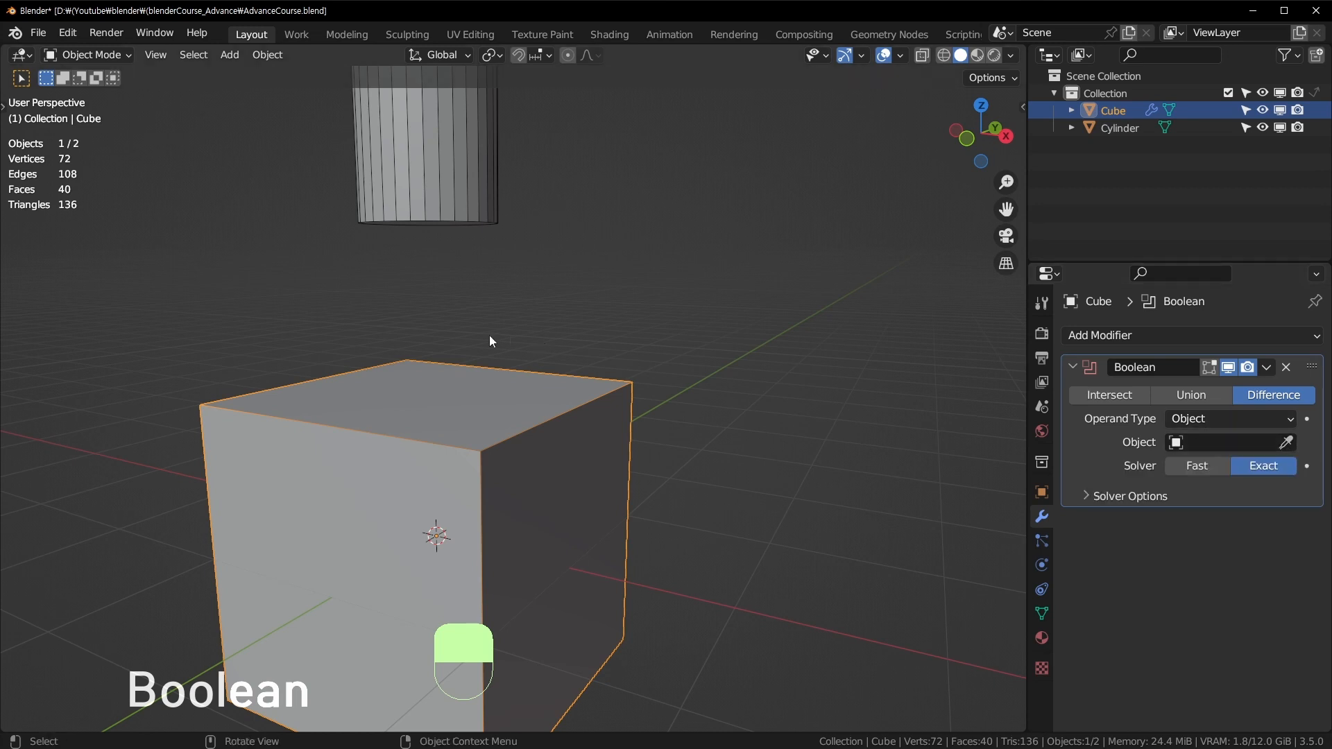
click(1285, 441)
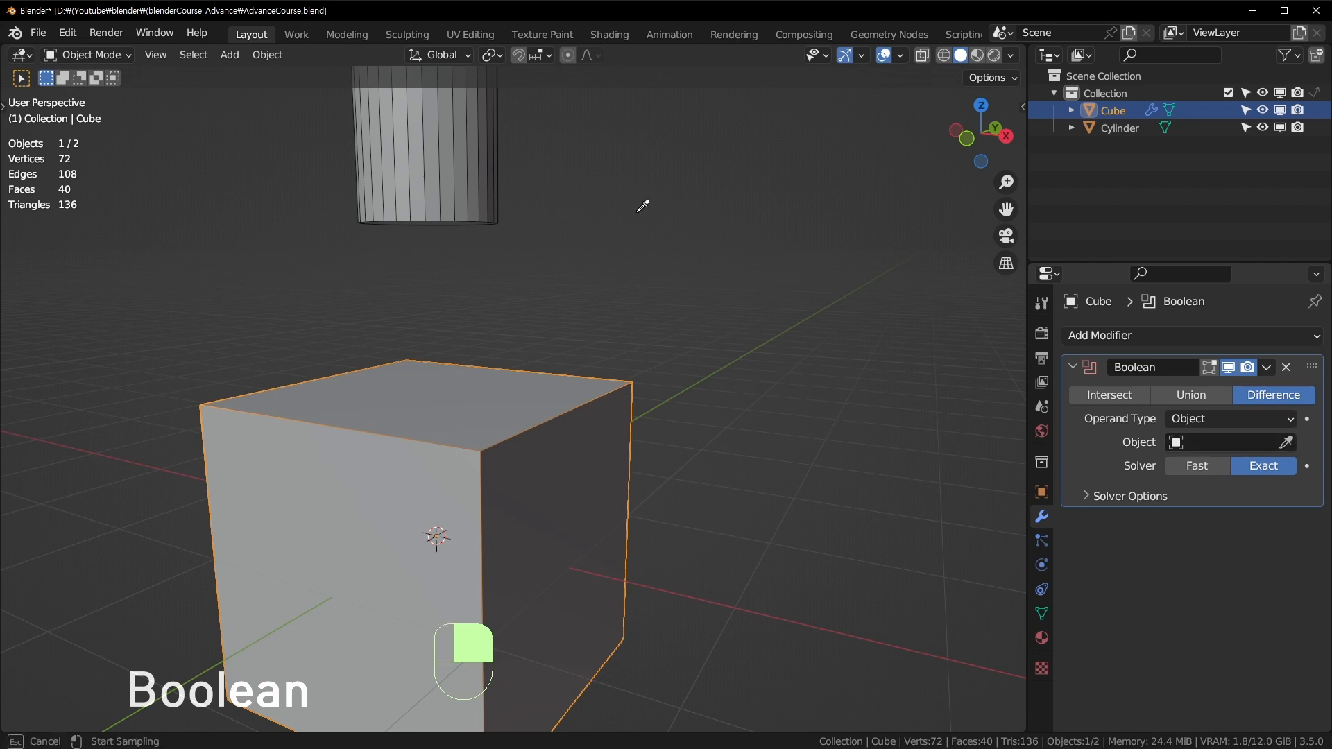
click(478, 165)
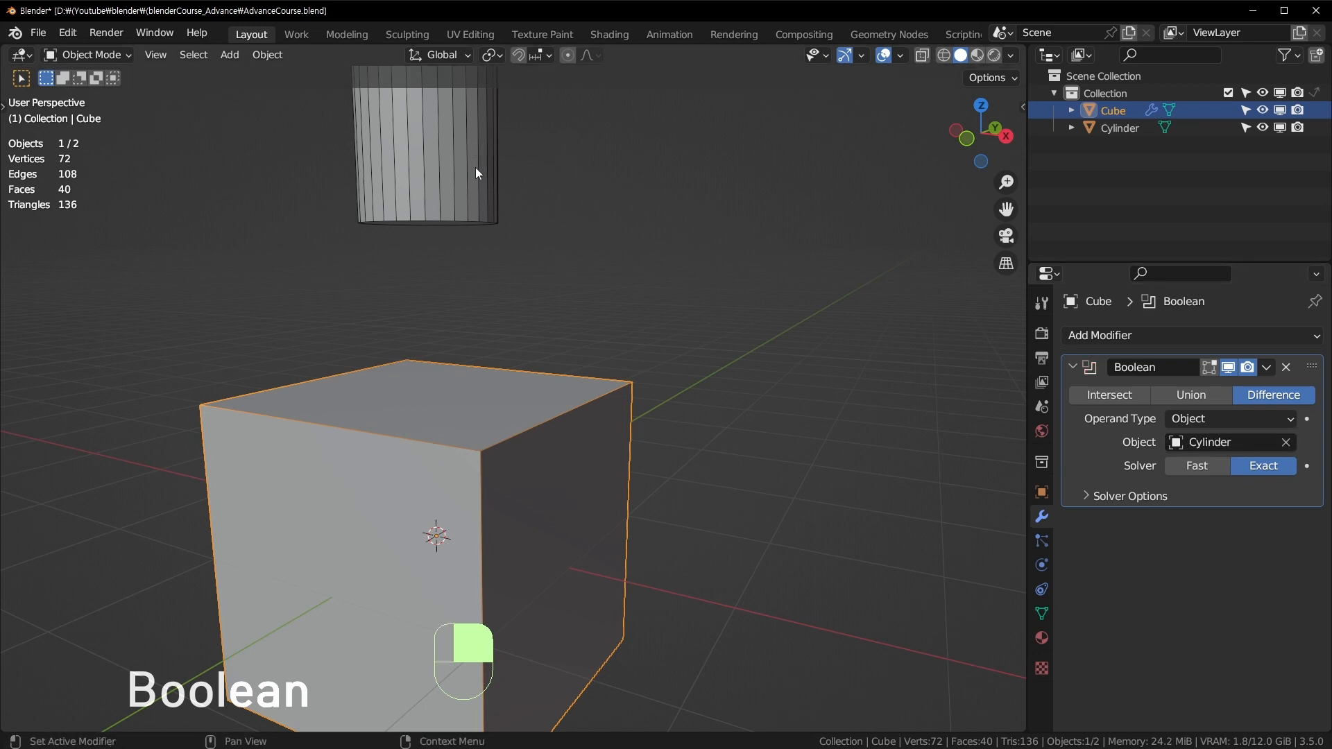
click(1268, 418)
click(1268, 418)
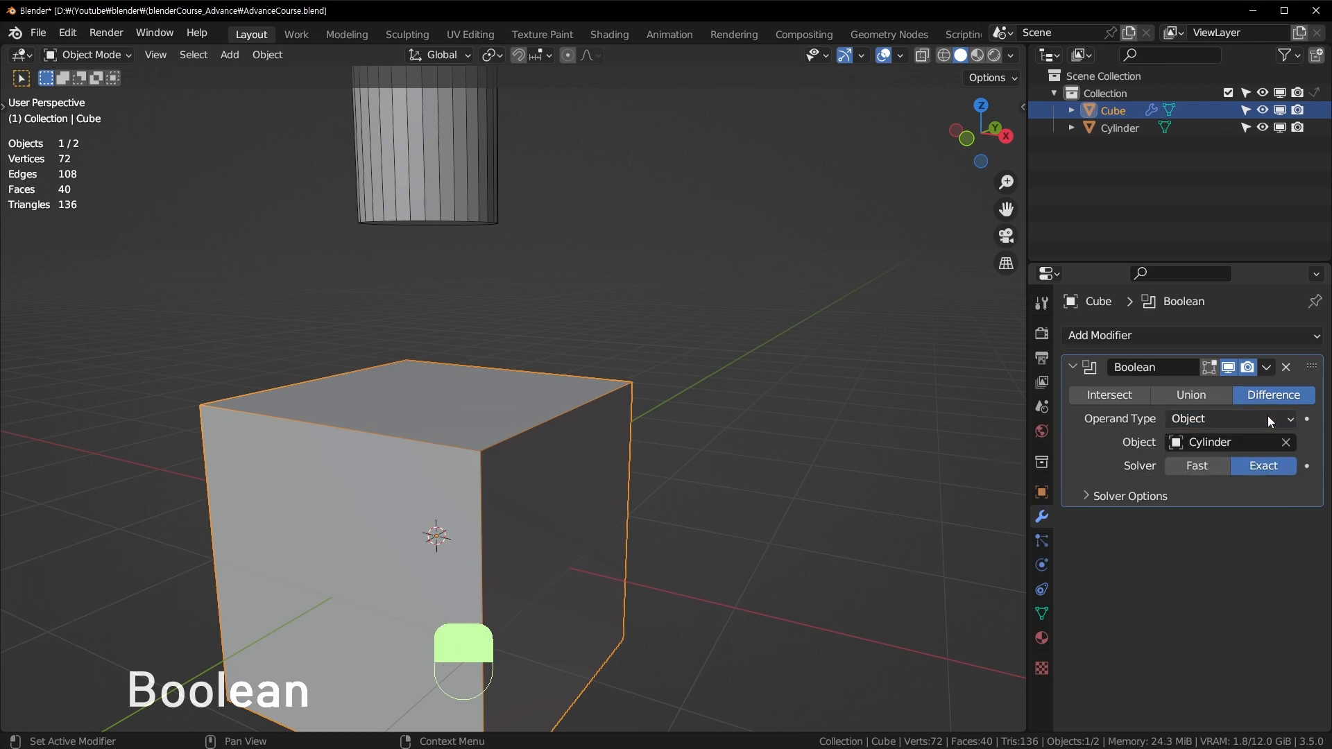
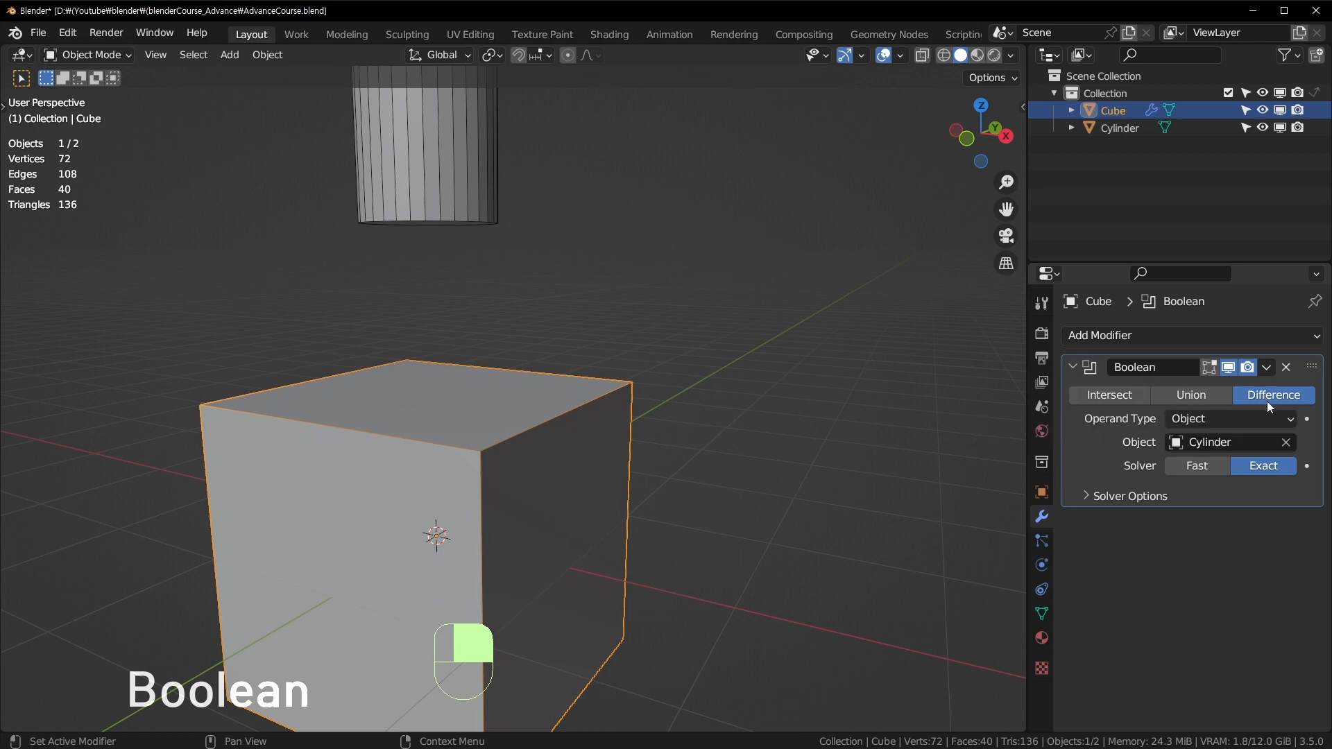
Switch the Boolean operation to Union and bring the whole cylinder into view.
click(1191, 395)
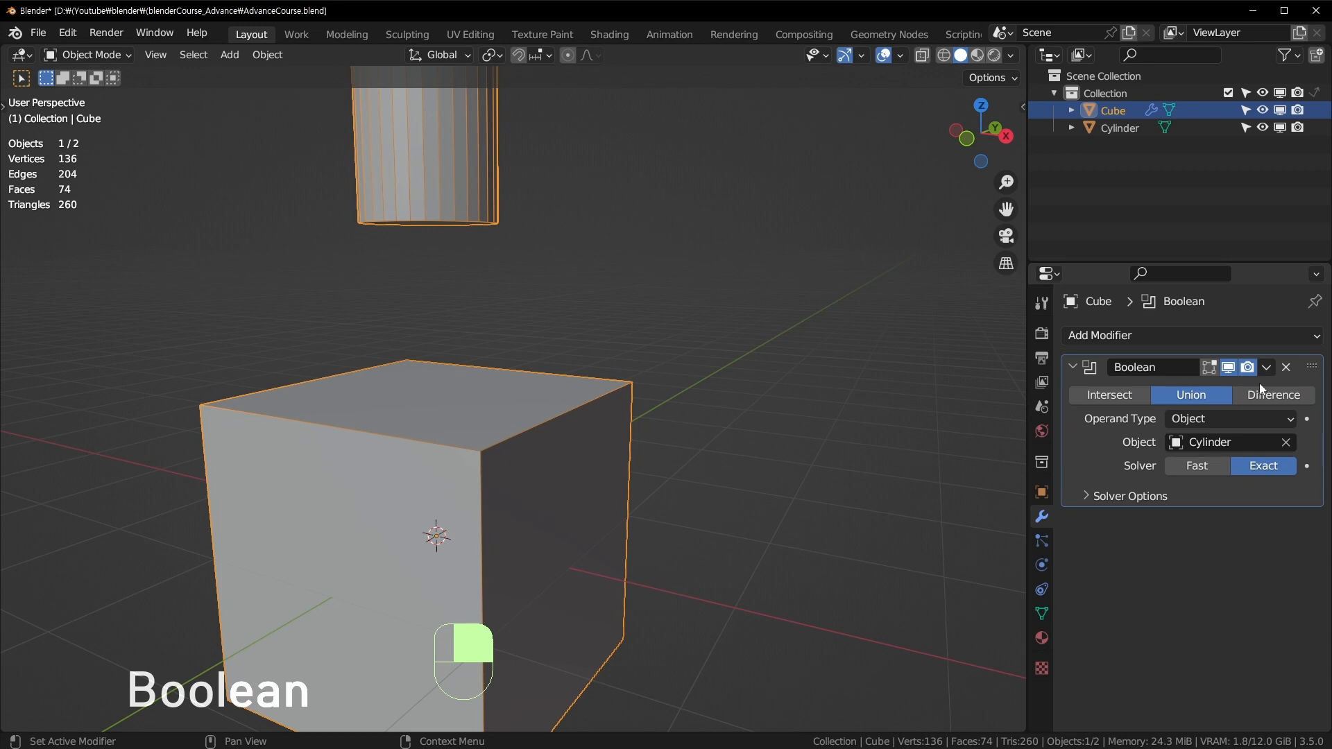
click(736, 236)
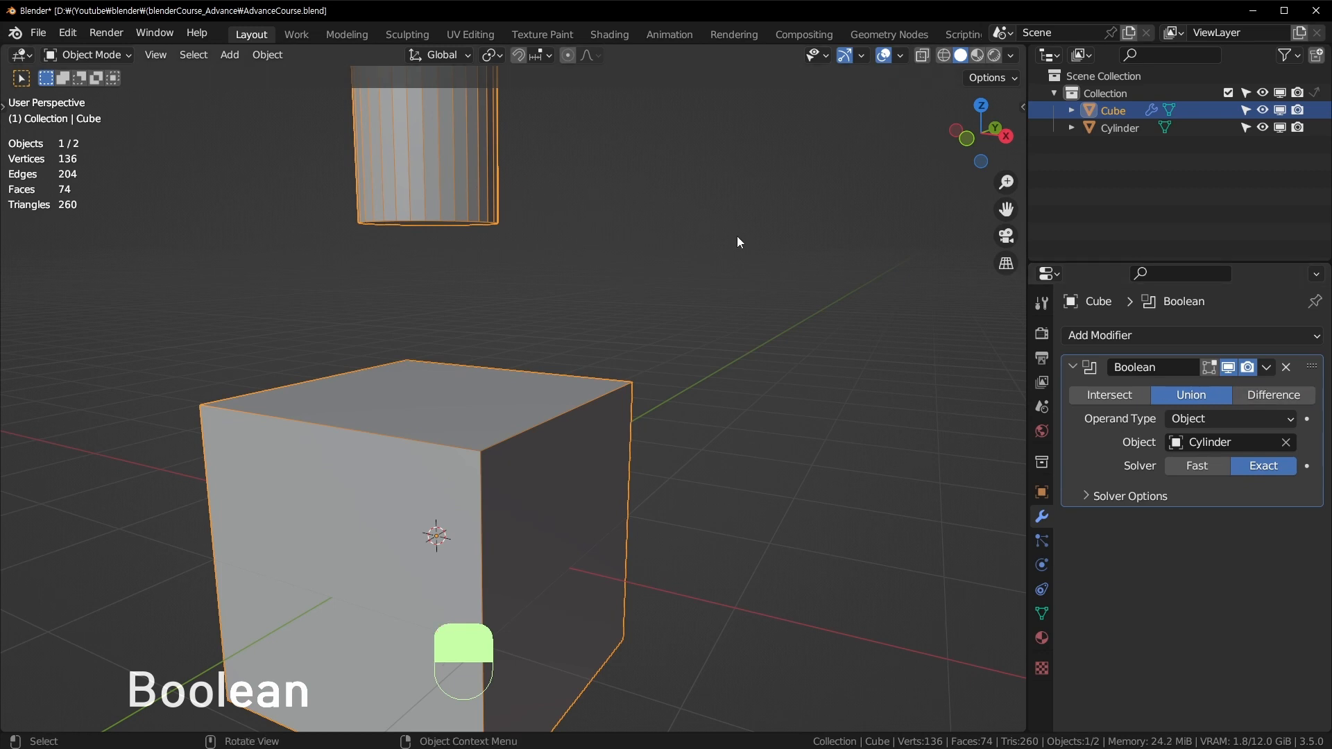
click(466, 159)
scroll(564, 177, down, 3)
scroll(564, 177, up, 2)
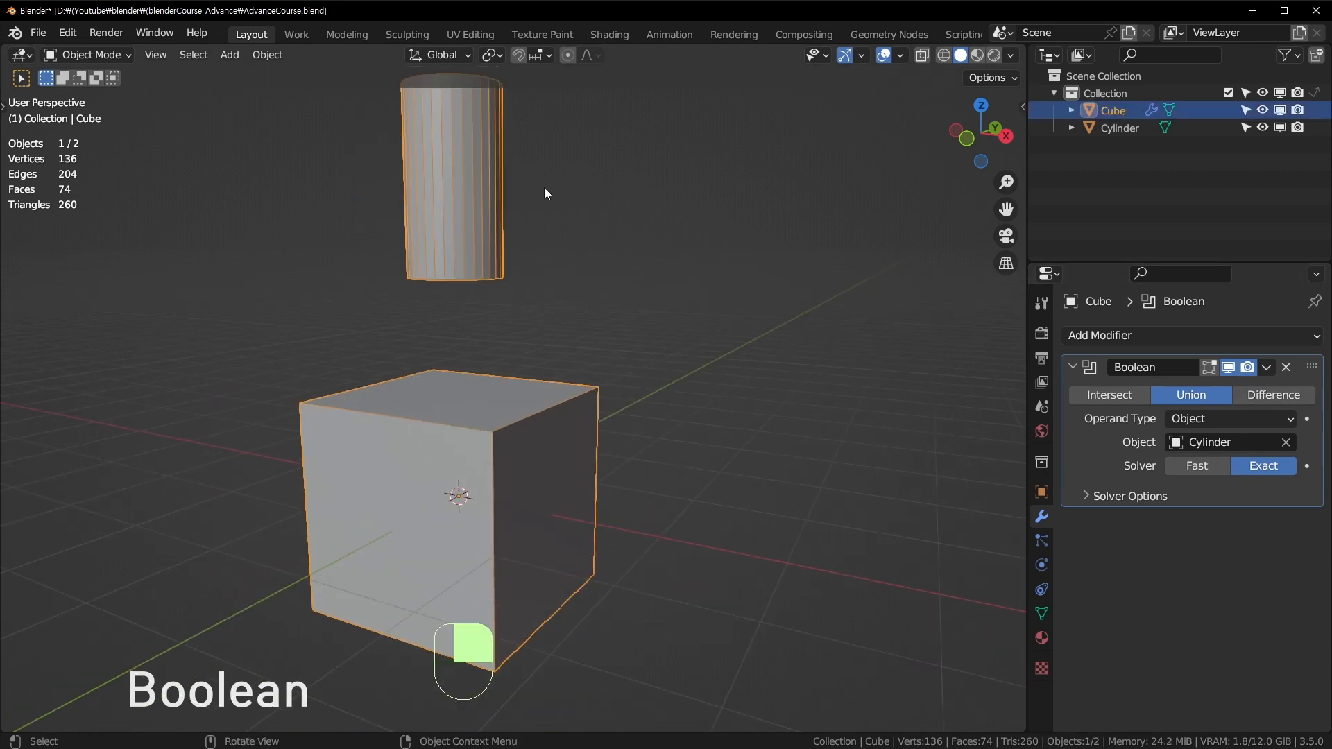
key(g)
click(534, 211)
key(ctrl+z)
key(ctrl+z)
key(ctrl+z)
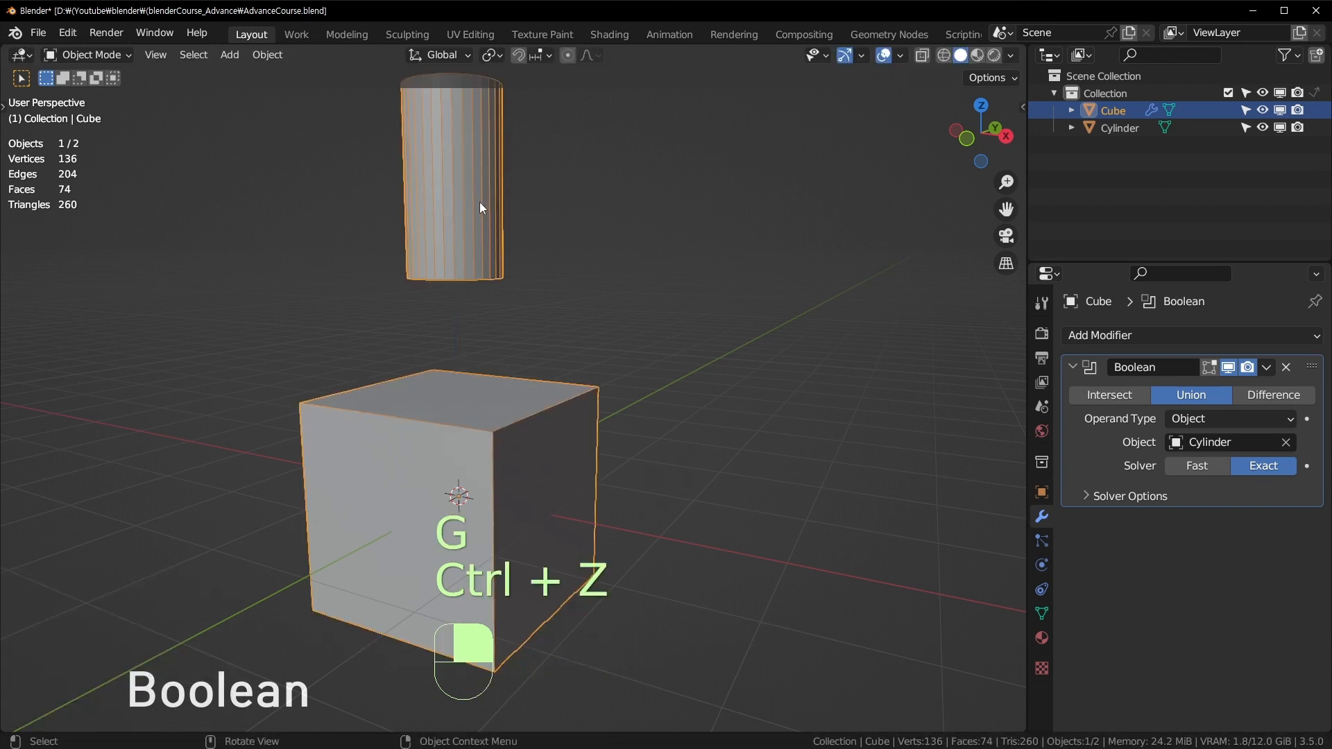
Try raising the cube about 1.4 m along Z into the cylinder, and undo the move.
scroll(486, 201, down, 3)
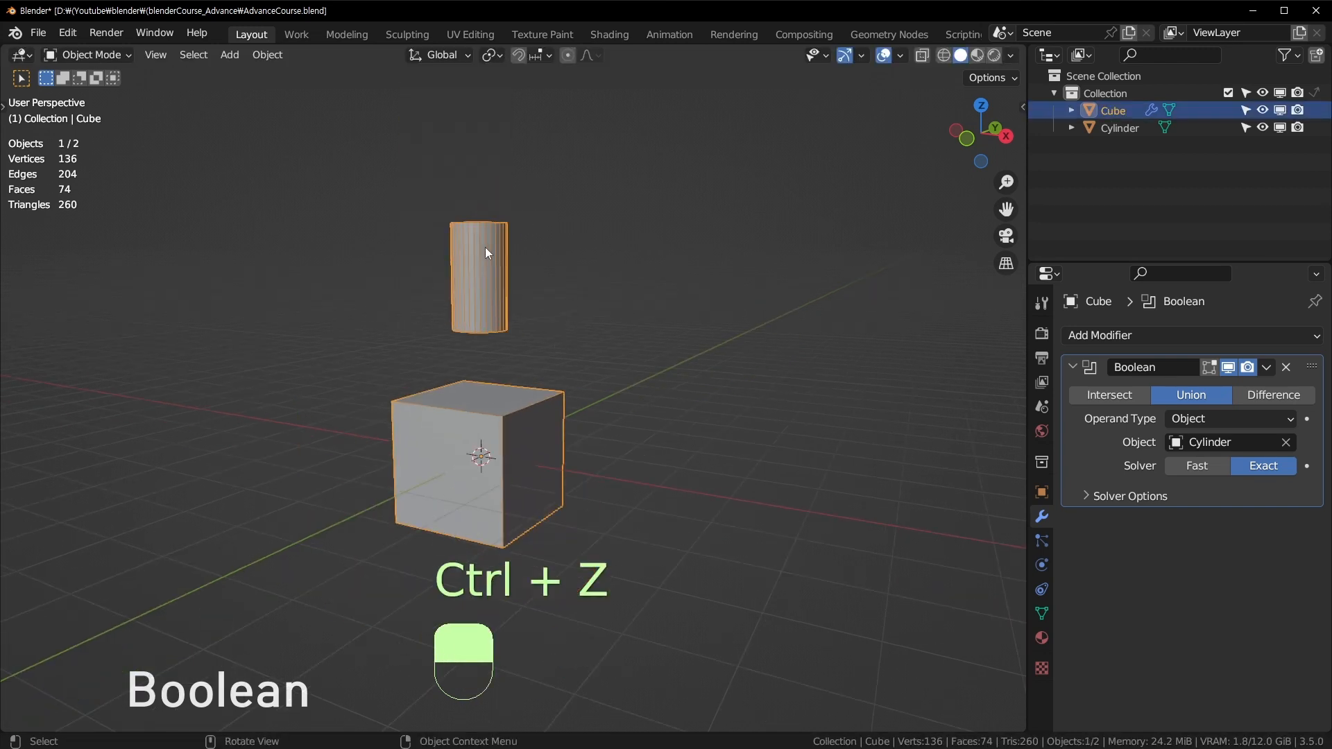
key(g)
key(z)
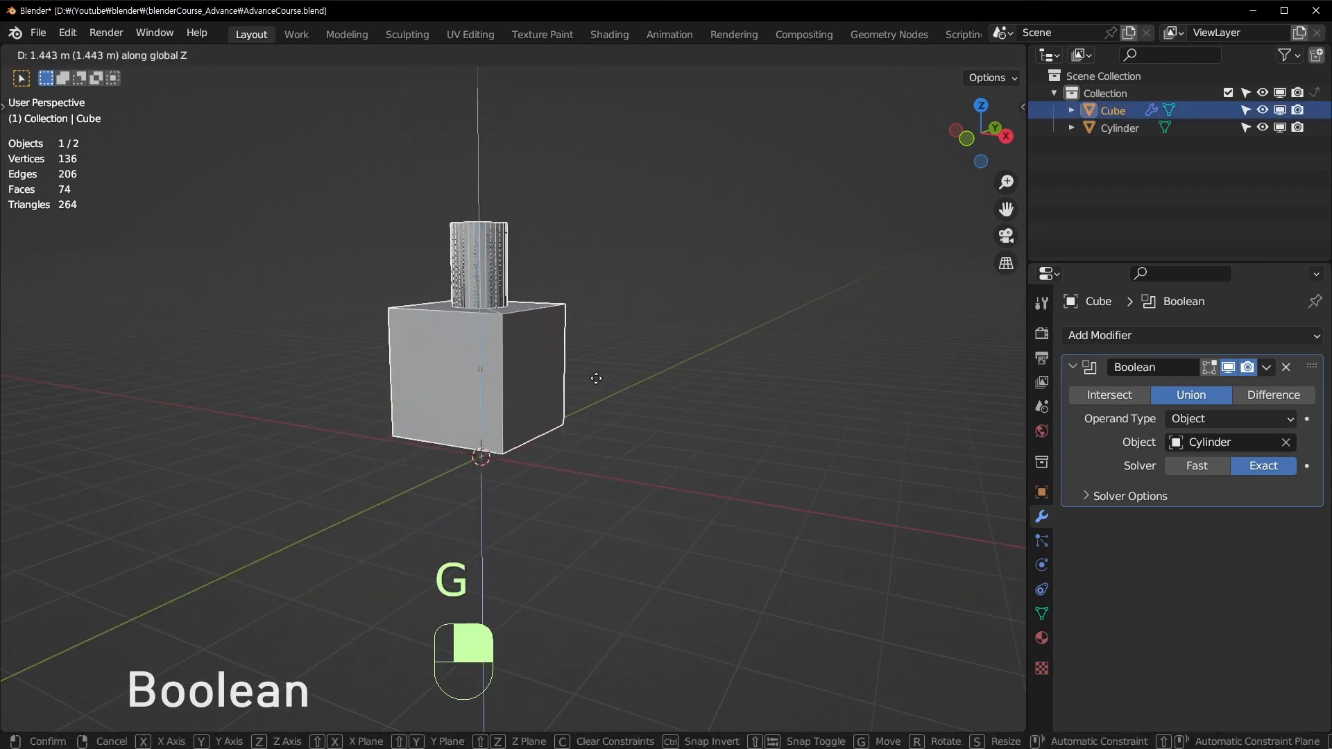
click(597, 376)
scroll(583, 376, up, 1)
key(ctrl+z)
Move the cube up 1.3893 m along the global Z axis so it overlaps the cylinder's base.
key(g)
key(z)
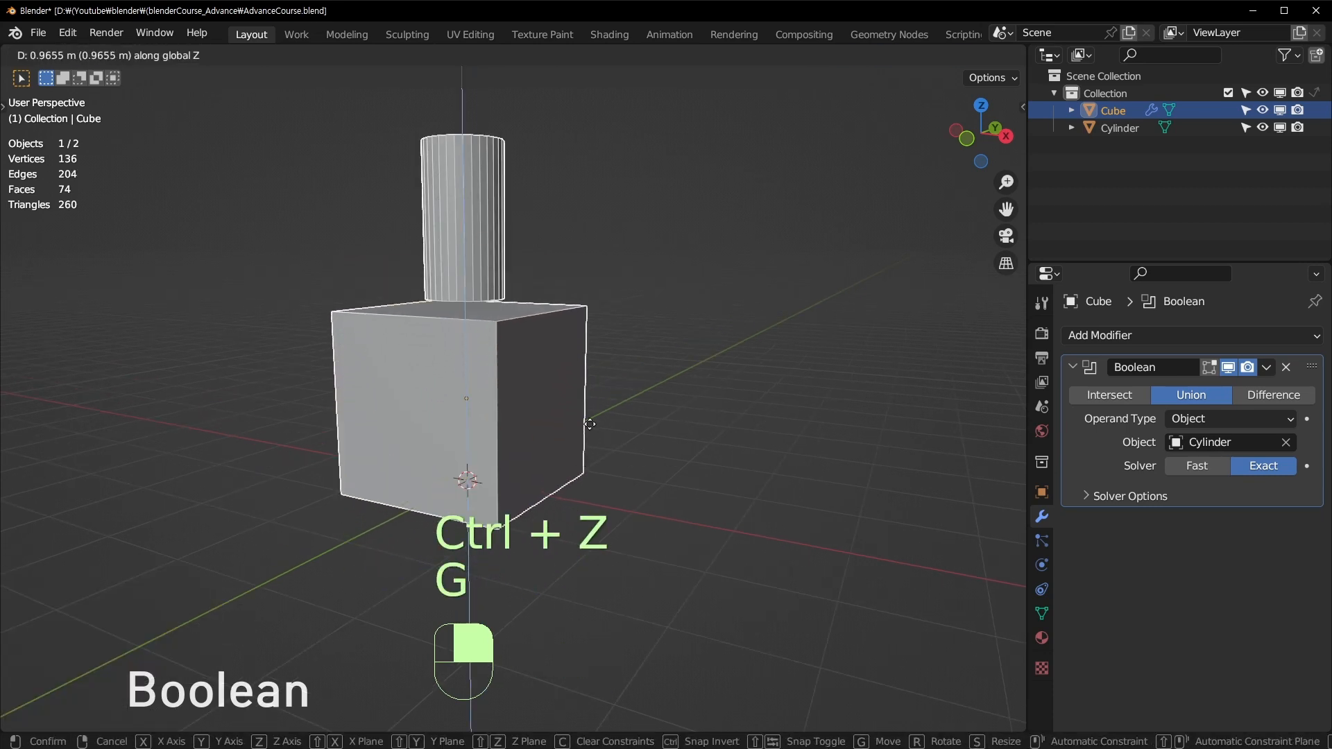
click(566, 402)
scroll(534, 394, up, 2)
scroll(535, 394, up, 6)
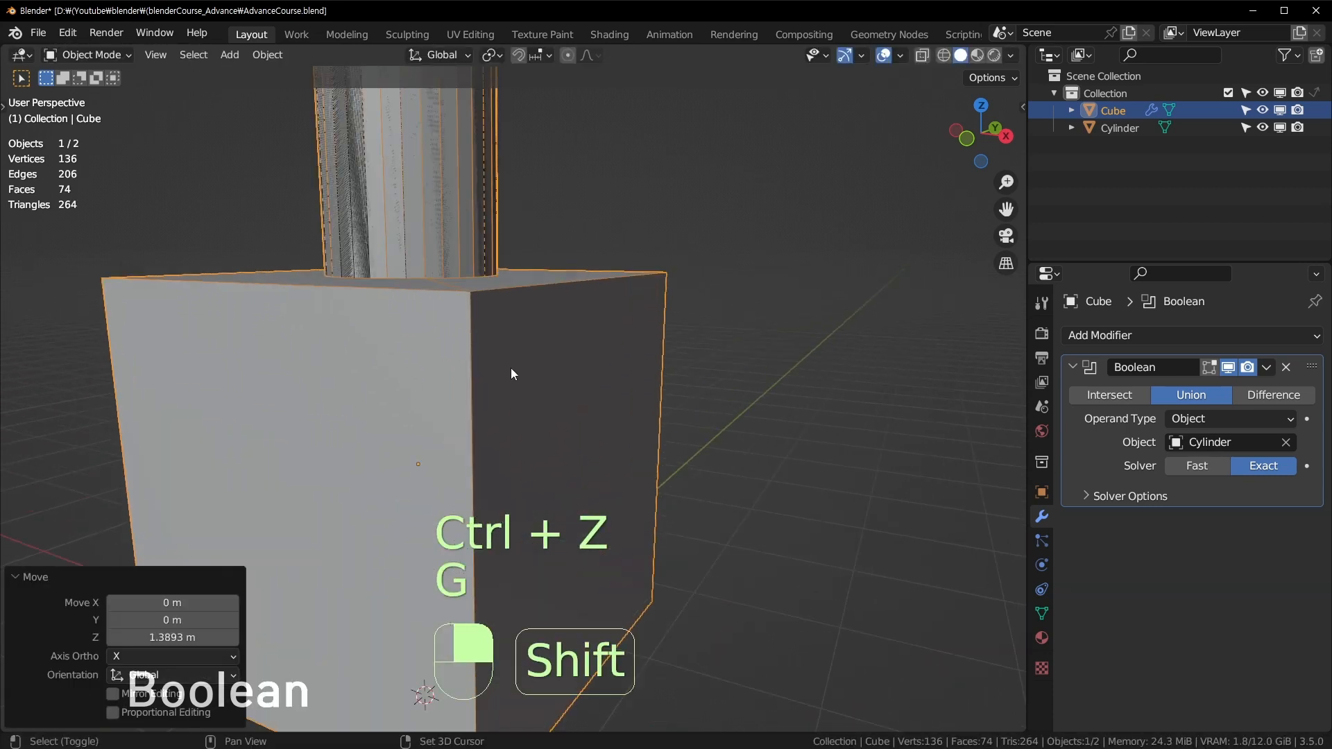
Inspect the union where the cylinder meets the cube's top face, and look over the Boolean solver options.
scroll(561, 443, down, 5)
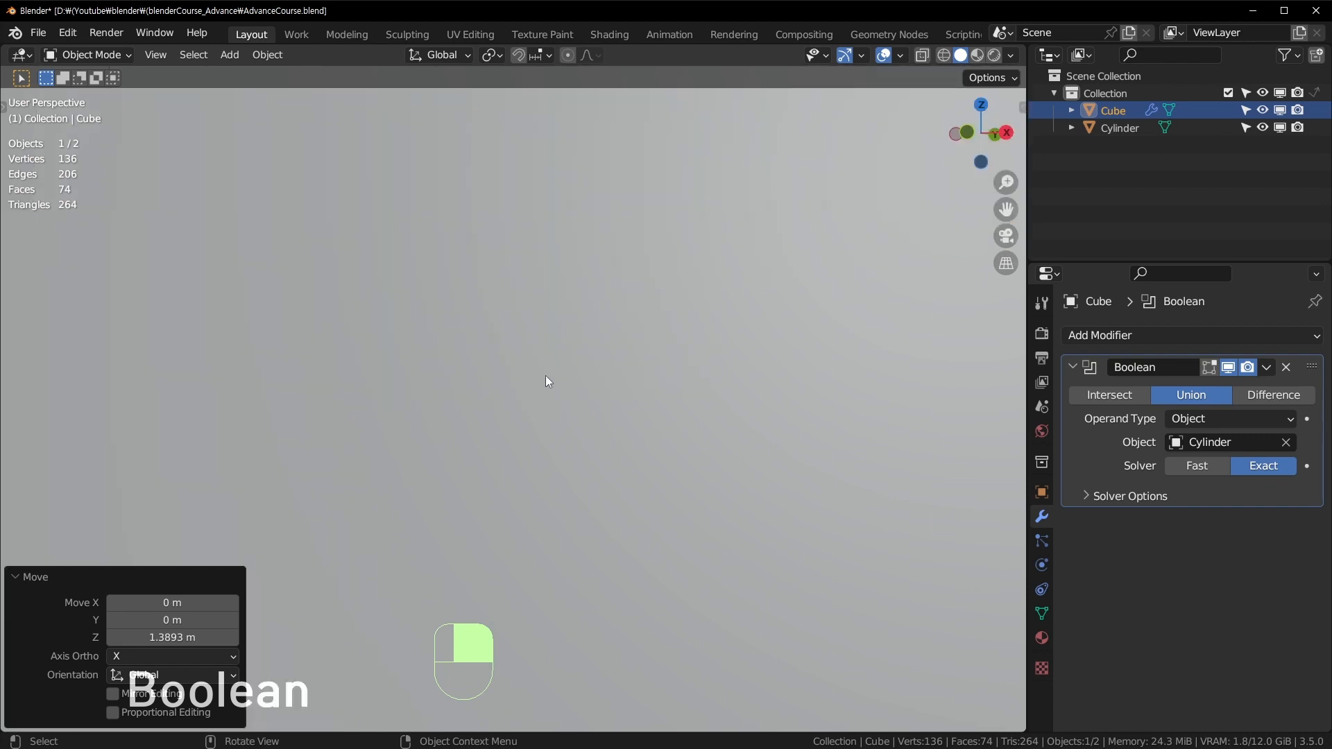
middle_drag(545, 375, 525, 343)
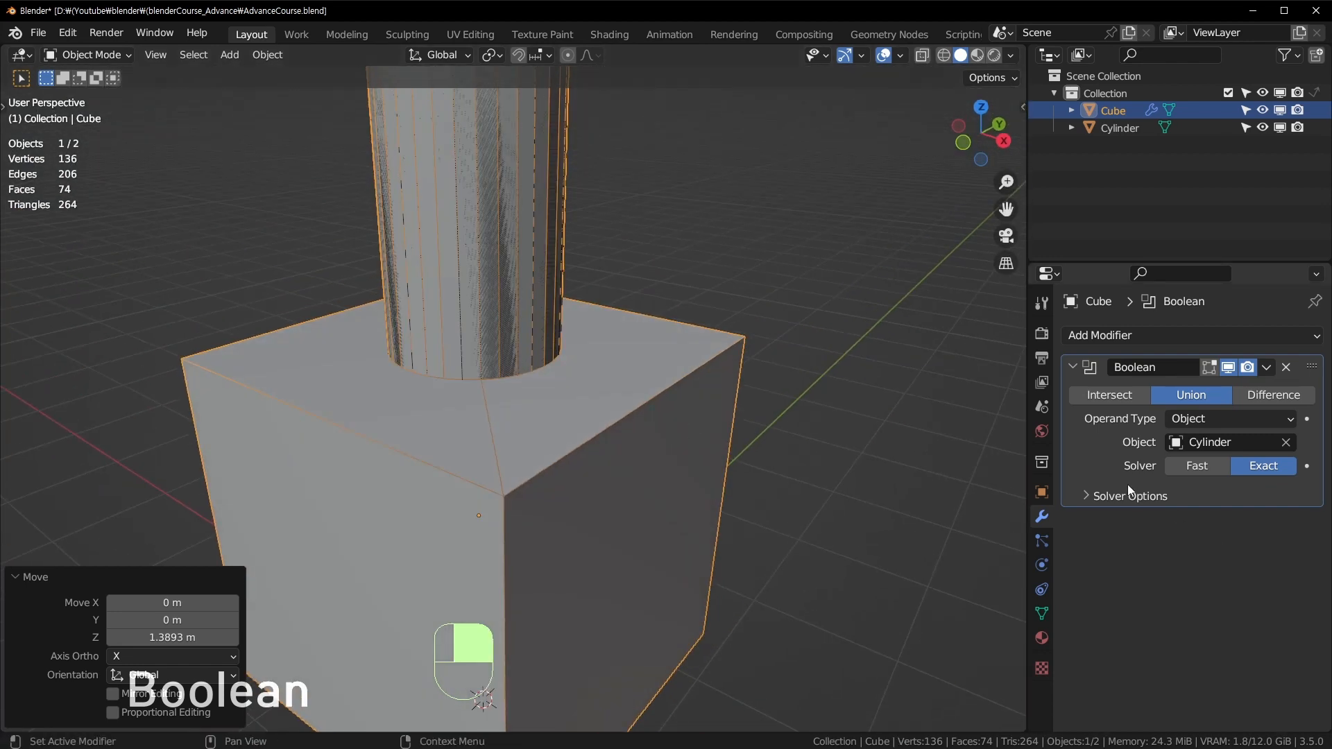
click(1101, 495)
click(1102, 496)
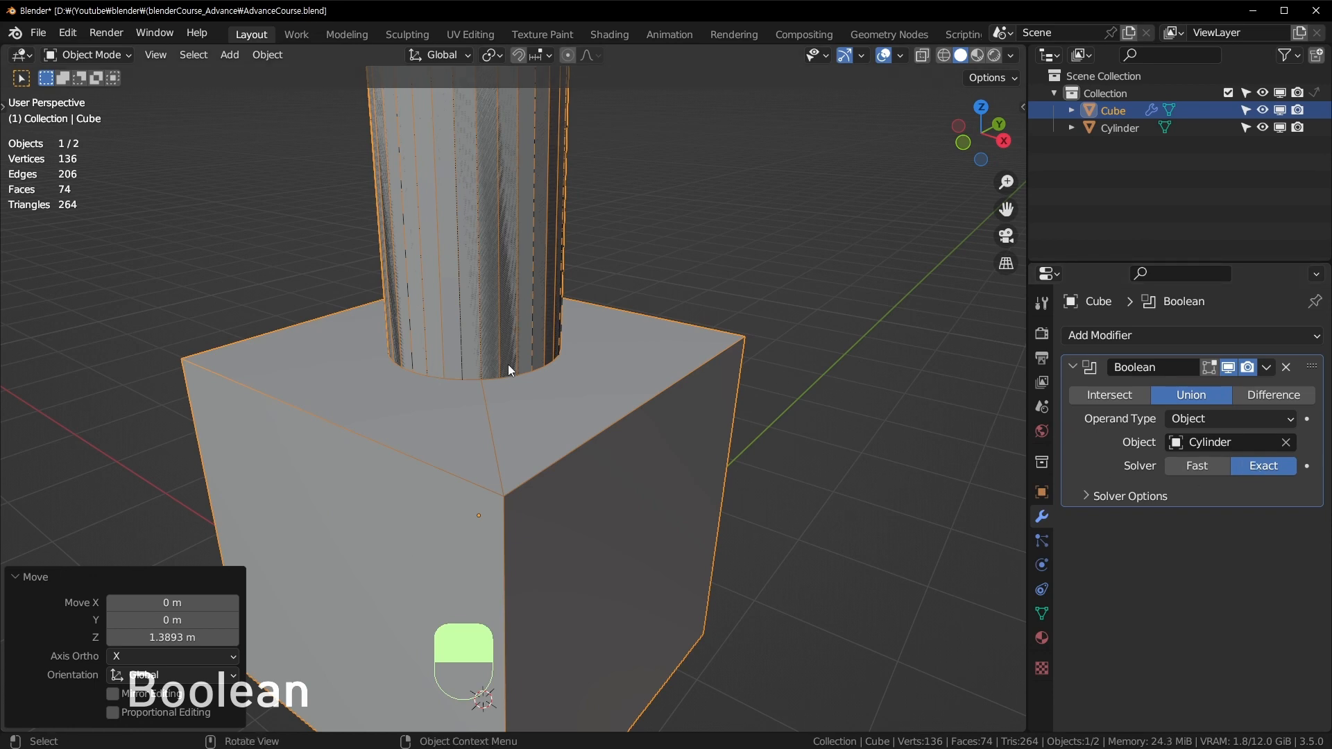
middle_drag(507, 364, 562, 348)
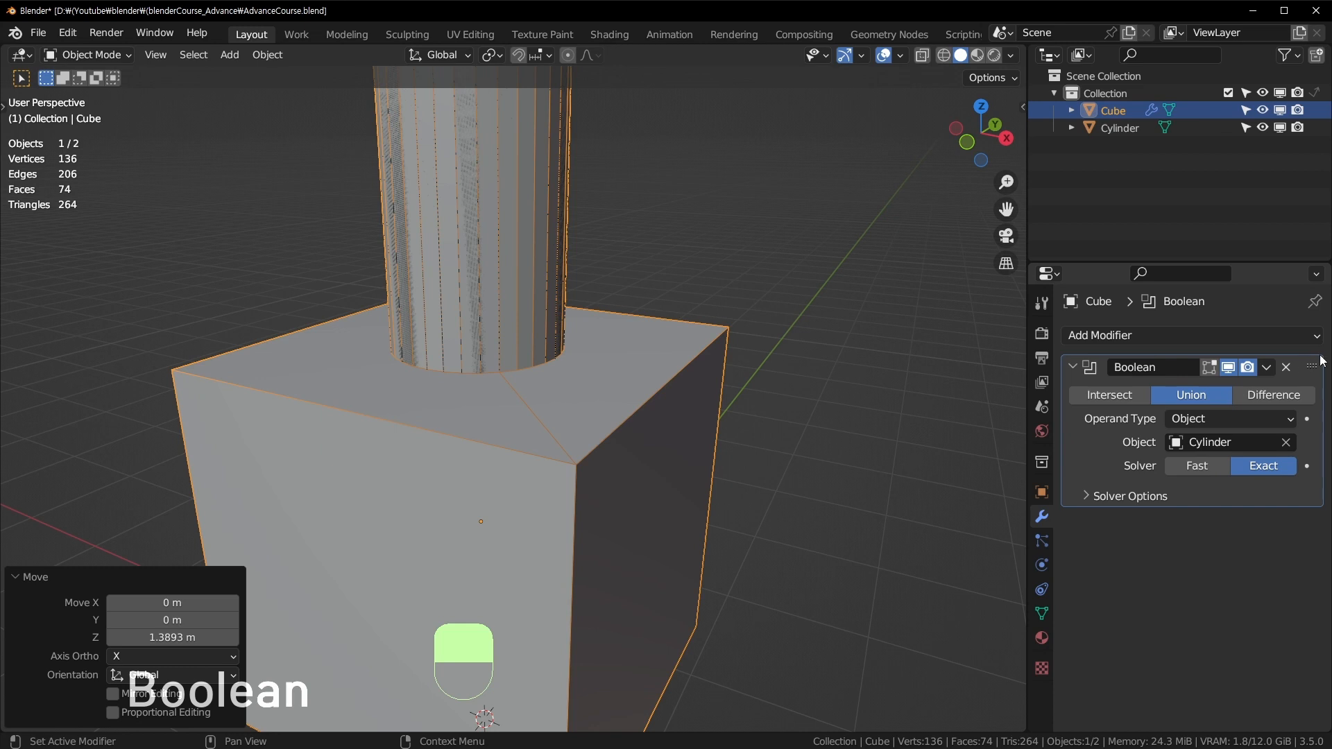
Apply the Boolean modifier and move the merged cube about 2.2 m along X, away from the original cylinder.
key(ctrl+a)
scroll(686, 437, down, 3)
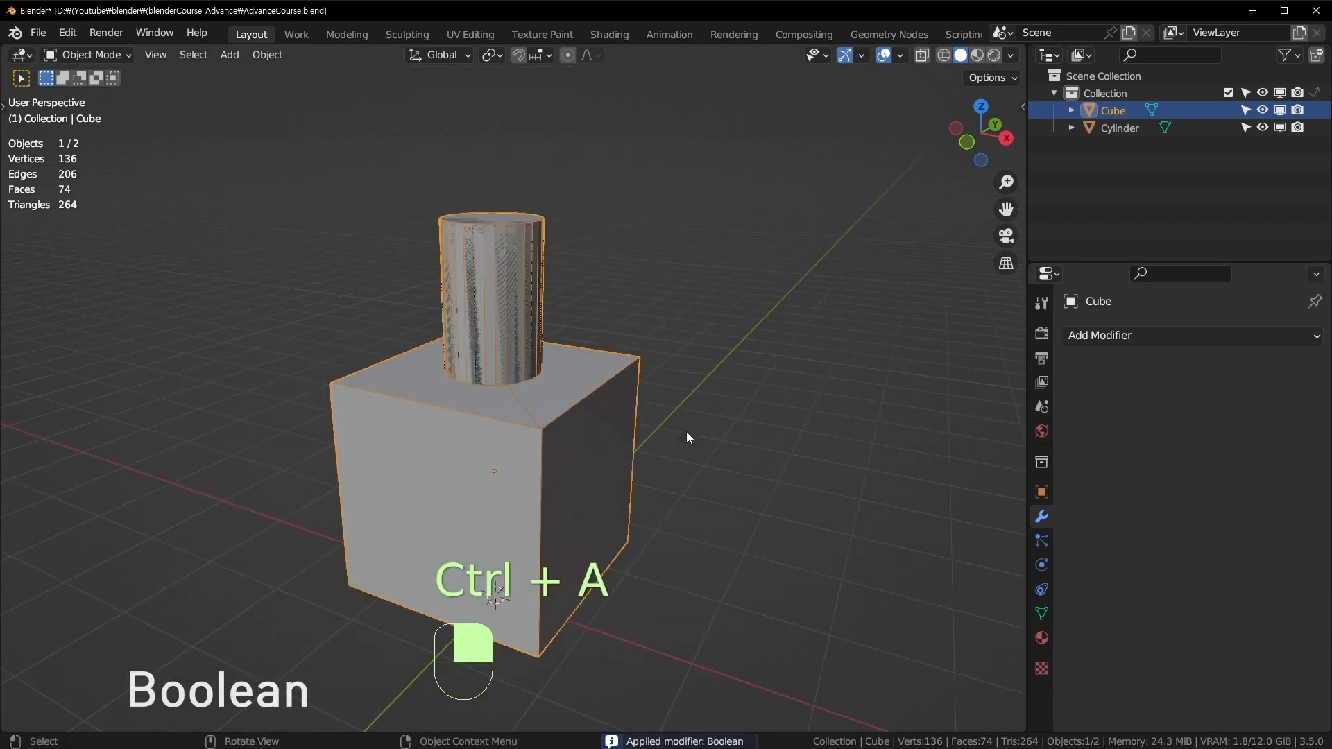
click(685, 438)
click(615, 461)
key(g)
key(x)
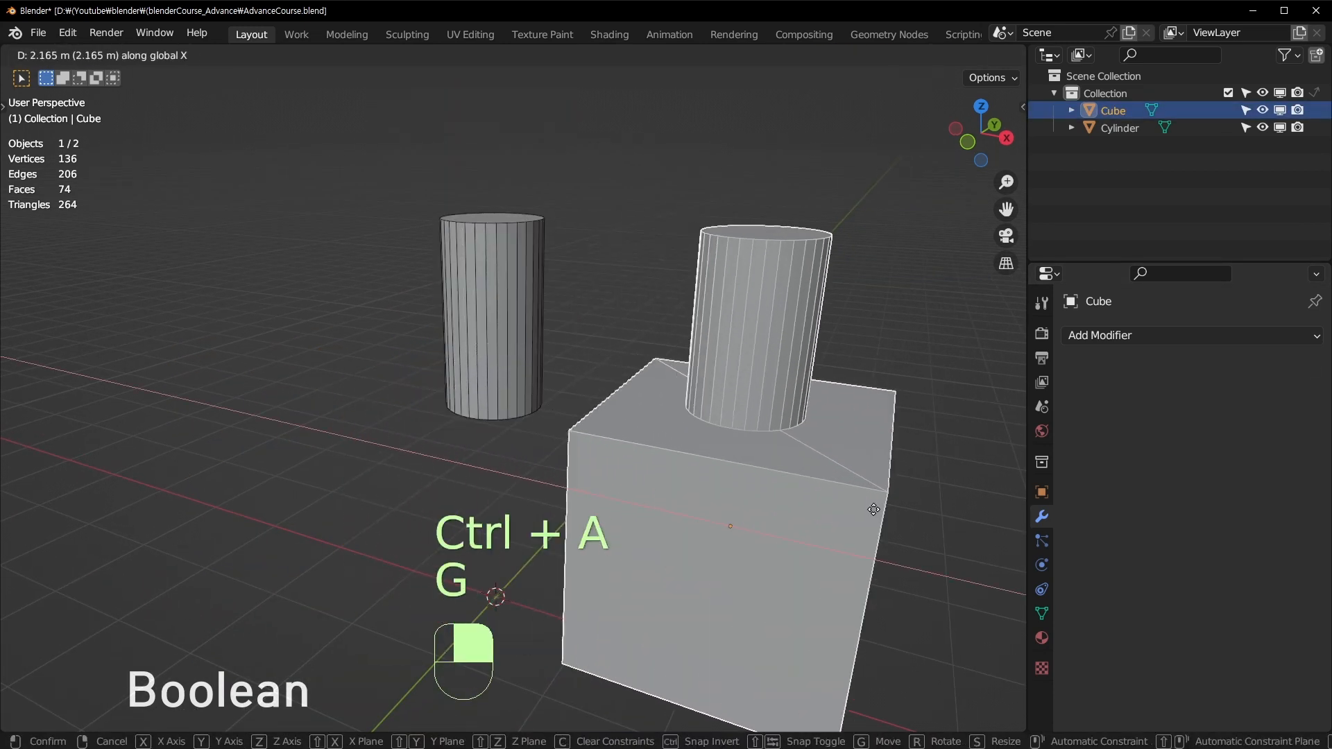
click(873, 510)
click(443, 361)
click(490, 353)
click(660, 517)
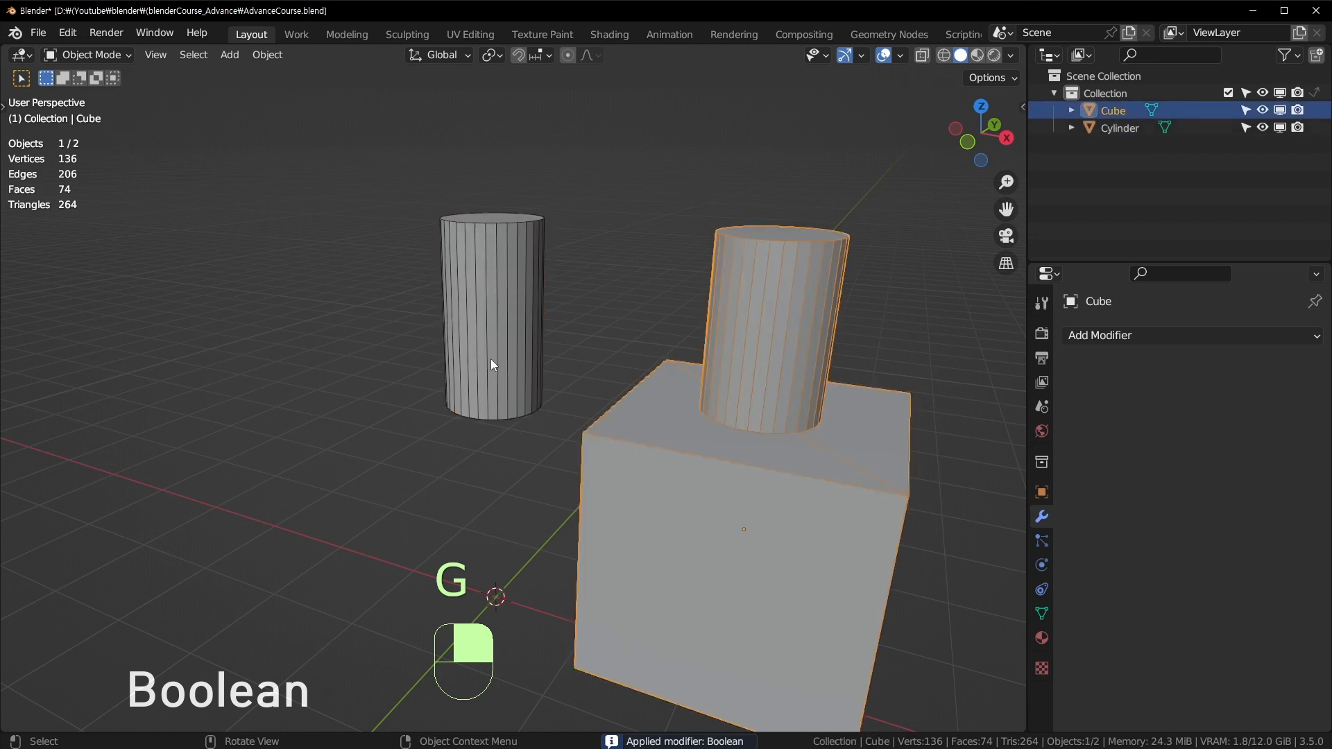
Inspect the original cylinder and the merged cube, checking the joint between the cylinder part and the cube's top face.
click(490, 359)
mouse_move(537, 454)
middle_down()
mouse_move(553, 344)
mouse_move(550, 434)
middle_up()
scroll(550, 435, up, 2)
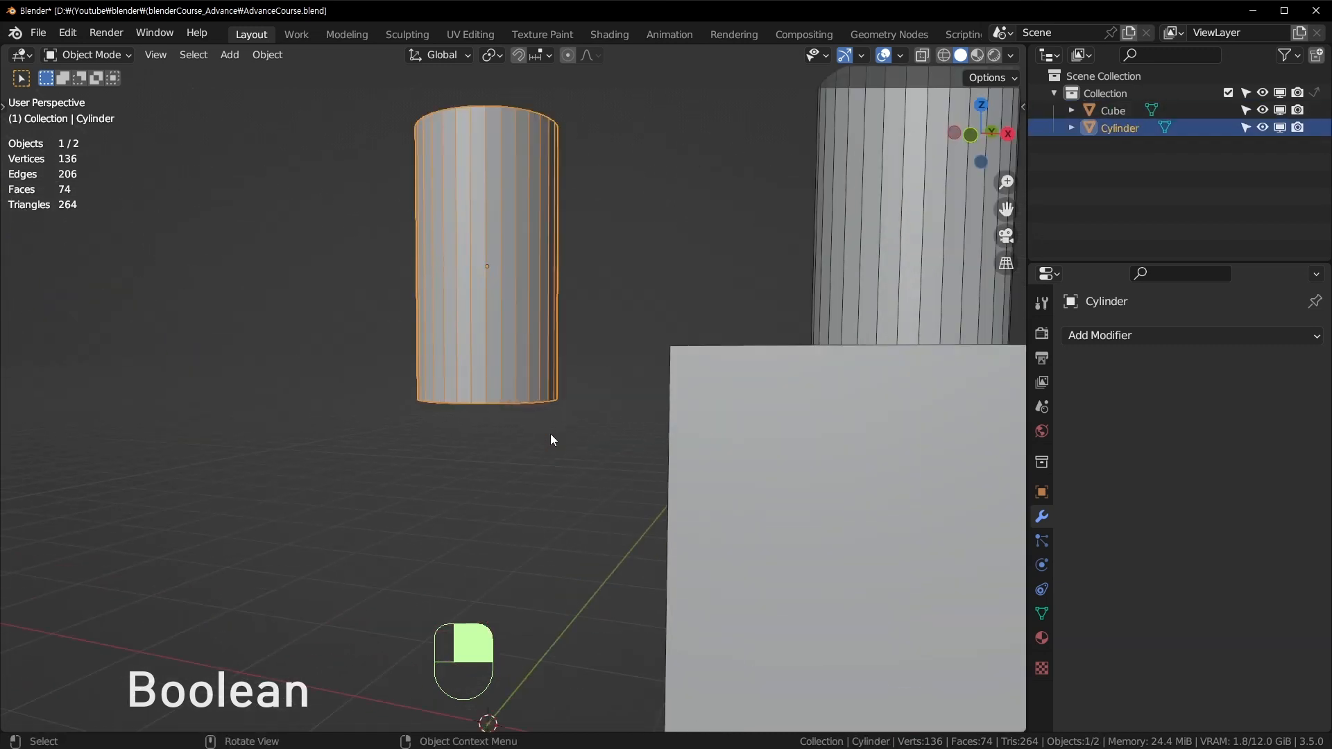
click(805, 396)
shift+middle_drag(804, 401, 537, 429)
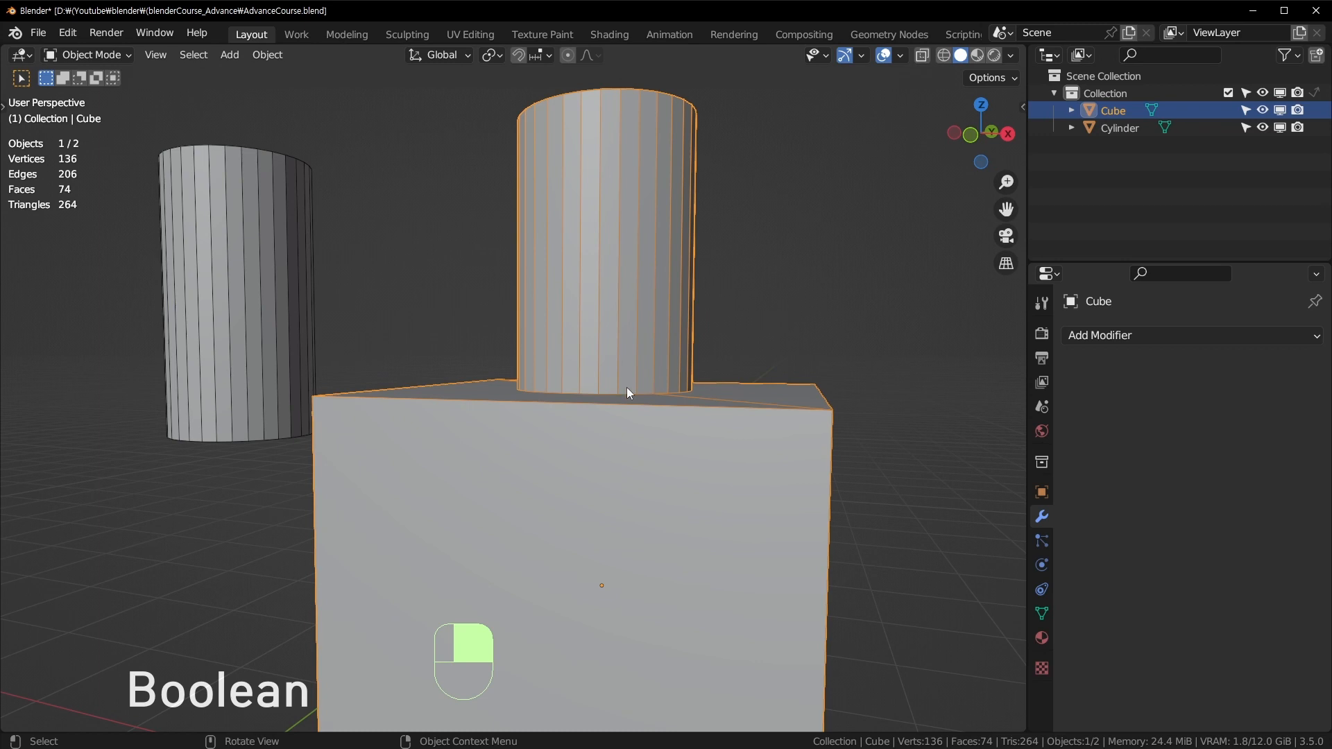
scroll(594, 510, up, 3)
middle_drag(626, 387, 487, 416)
key(Tab)
key(Tab)
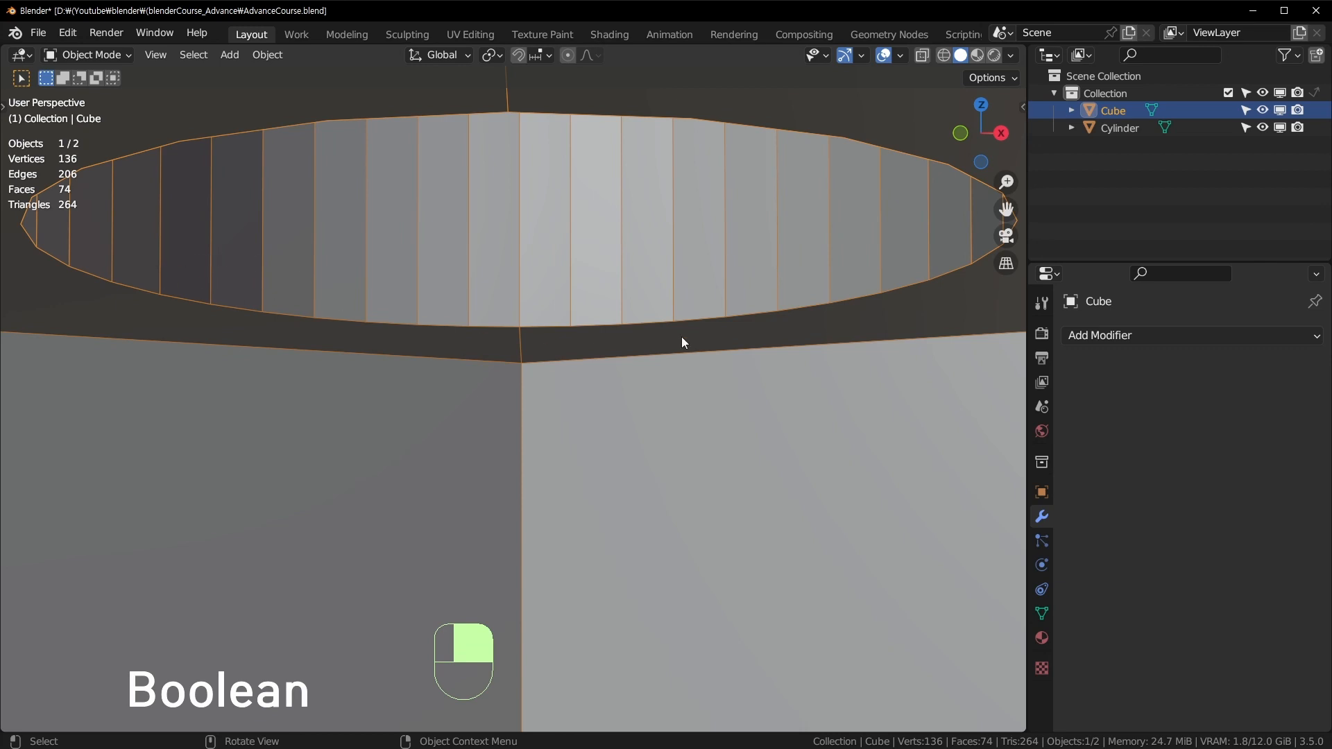
Try moving a top face of the merged cube in Edit Mode, undo the move, and return to Object Mode.
scroll(573, 145, down, 5)
middle_drag(573, 145, 645, 430)
key(Tab)
key(3)
click(624, 458)
key(g)
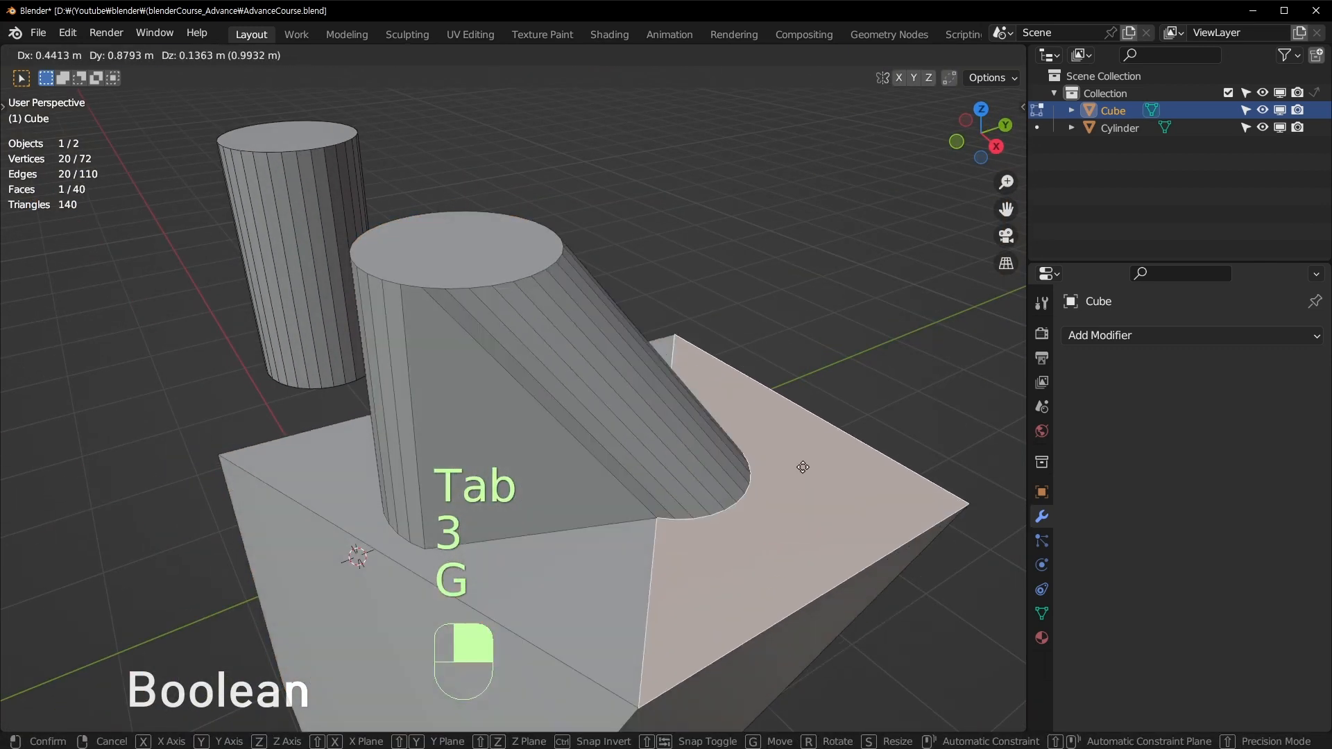
ctrl+click(694, 395)
key(ctrl+z)
middle_drag(694, 395, 732, 377)
key(Tab)
Undo the merged cube's changes back to the unapplied Boolean modifier with the Union operation.
scroll(621, 410, down, 3)
shift+middle_drag(621, 410, 652, 414)
key(ctrl+z)
key(ctrl+z)
key(ctrl+z)
key(ctrl+z)
key(ctrl+z)
key(ctrl+z)
key(ctrl+z)
key(ctrl+z)
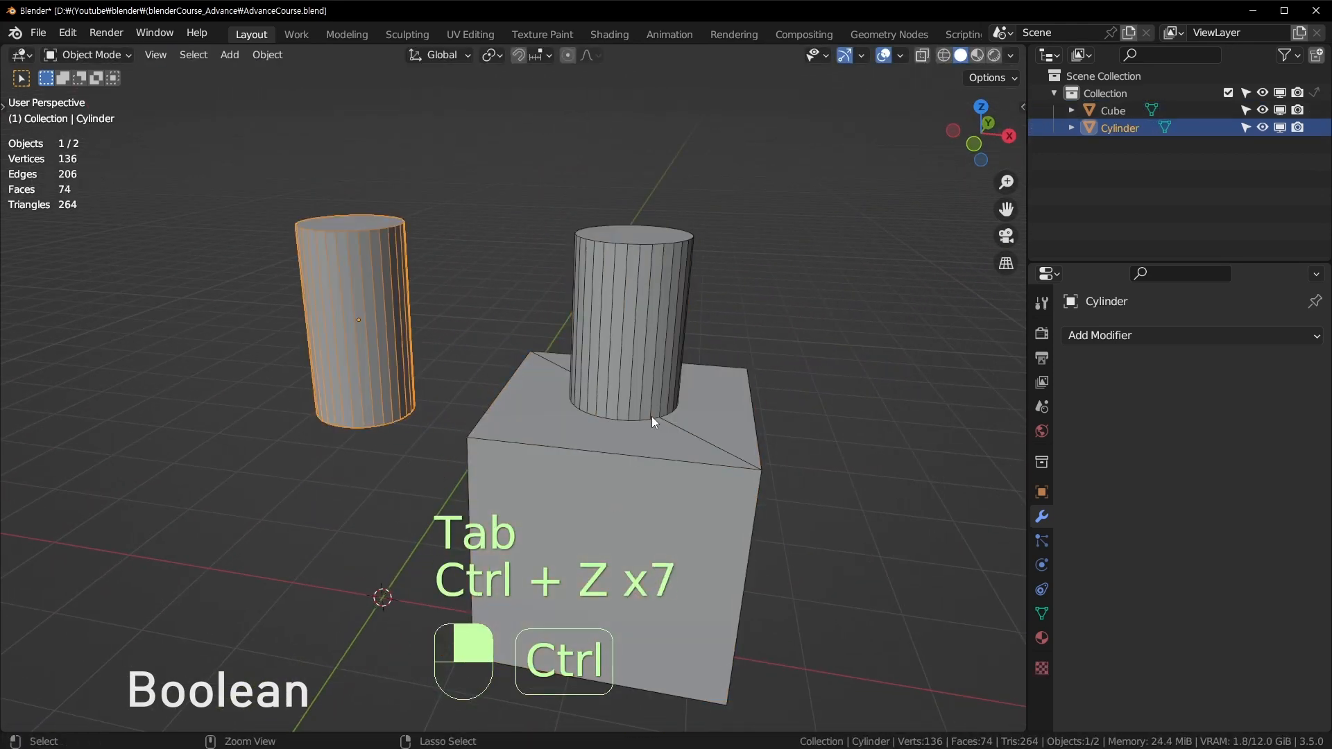
key(ctrl+z)
key(ctrl+z)
key(ctrl+z)
key(ctrl+z)
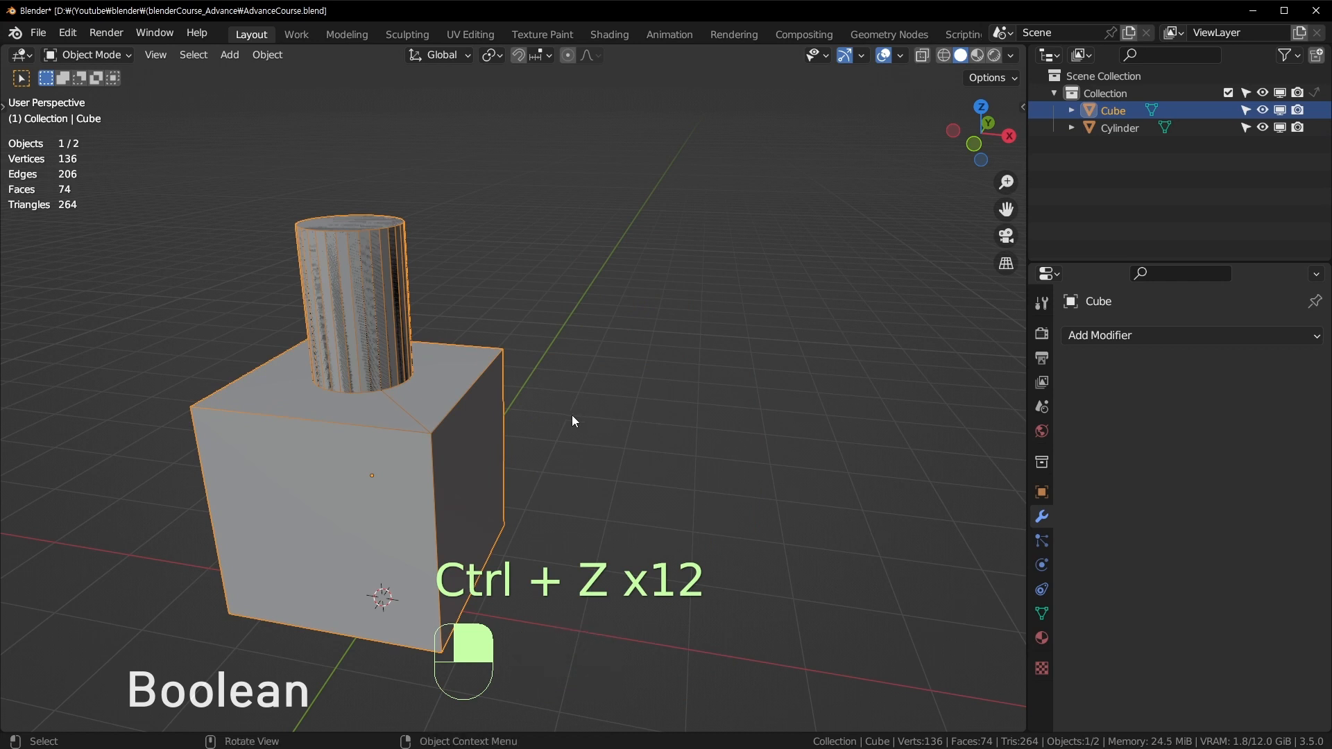
key(ctrl+z)
key(ctrl+z)
key(ctrl+z)
Switch the cube's Boolean modifier to Intersect and inspect the part shared by the cube and the cylinder.
shift+middle_drag(619, 384, 700, 386)
scroll(701, 385, up, 2)
shift+middle_drag(689, 303, 589, 447)
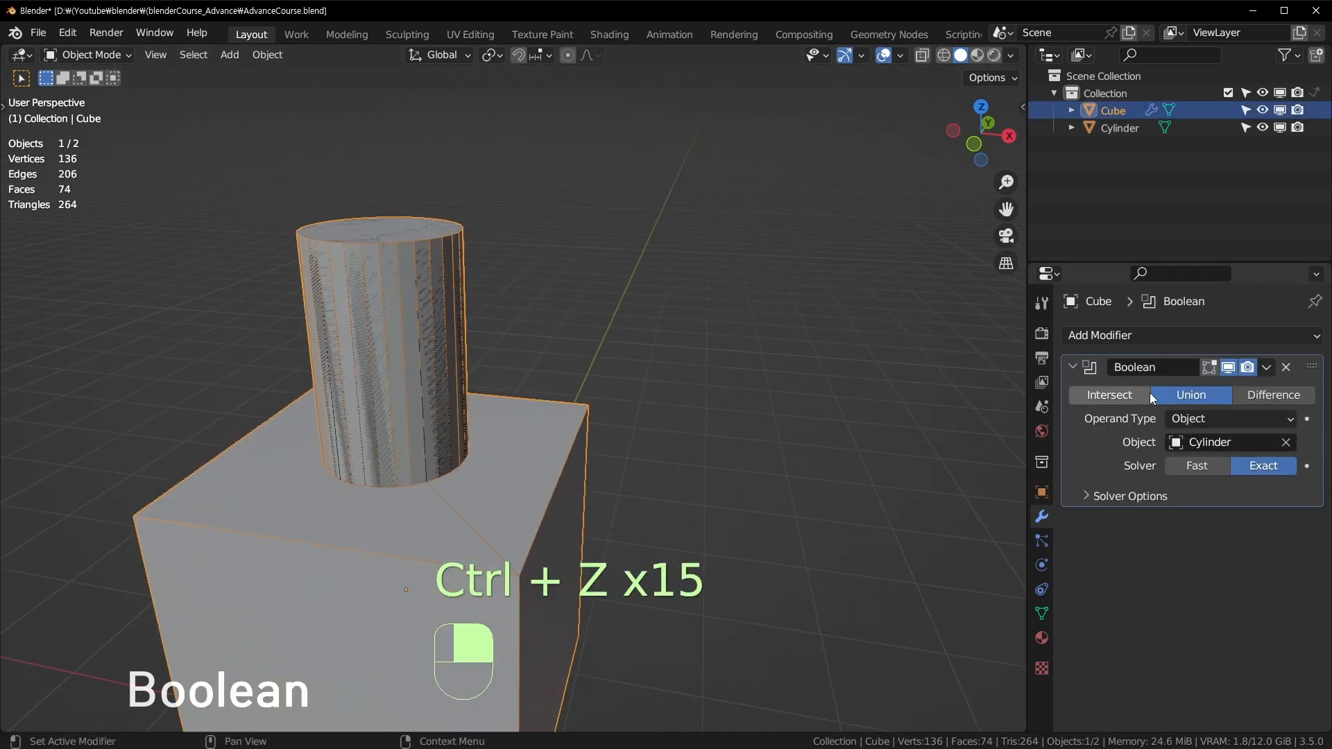
click(1131, 397)
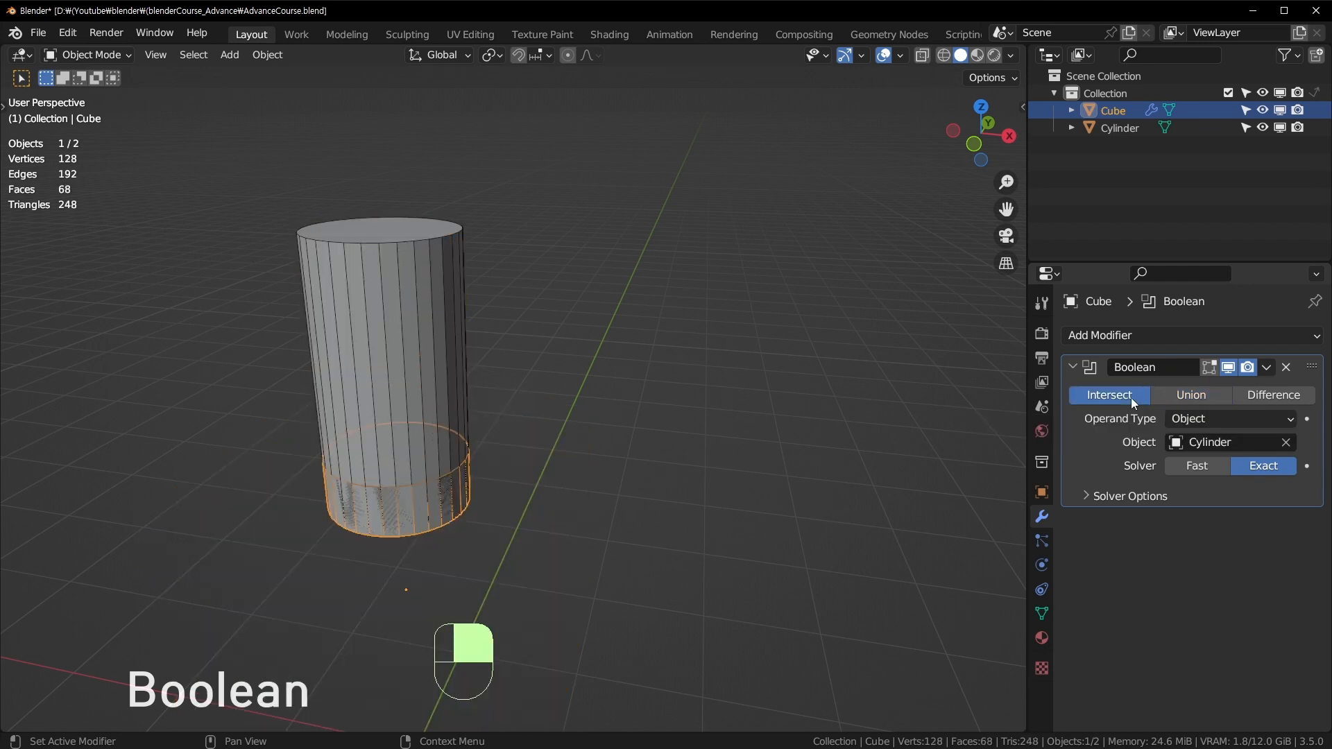
middle_drag(600, 494, 555, 430)
middle_drag(378, 267, 351, 280)
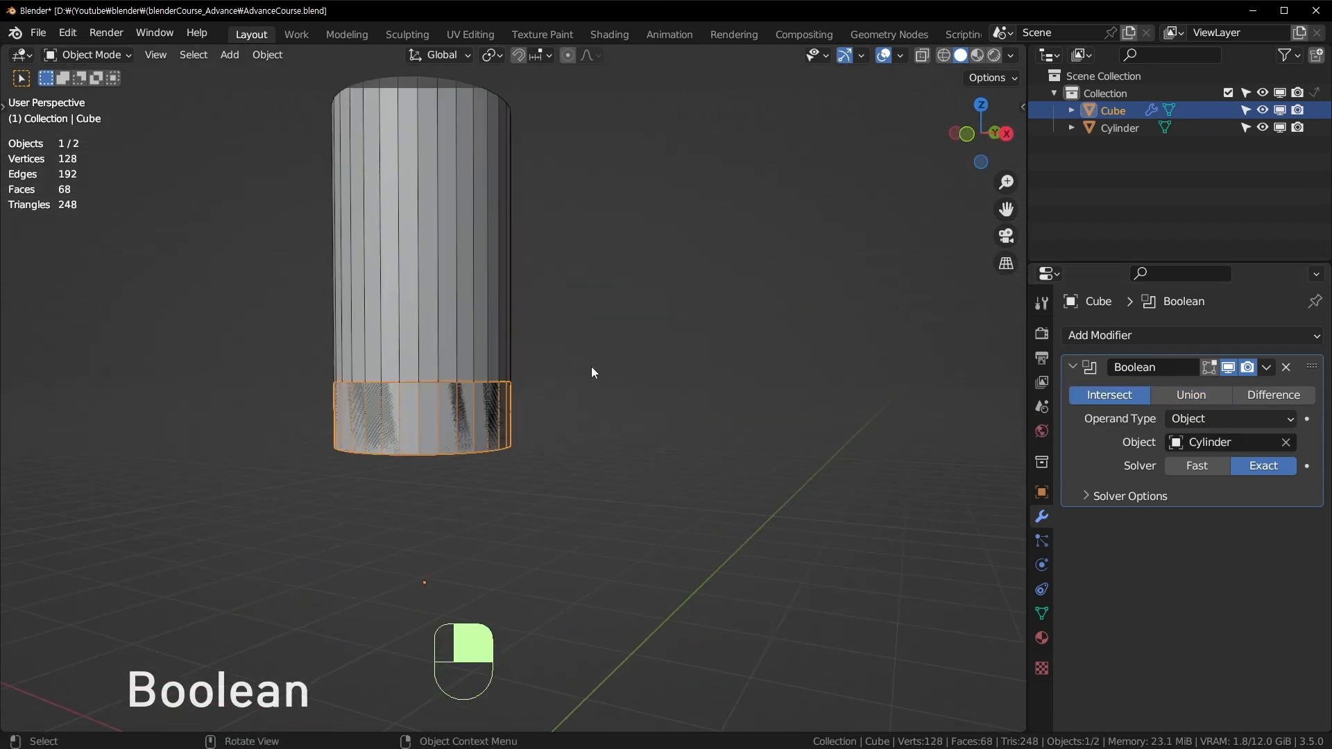
Switch the Boolean modifier back to Union and turn on X-ray display to see the cylinder's base inside the cube.
click(1191, 391)
shift+middle_drag(566, 449, 623, 402)
scroll(622, 403, up, 3)
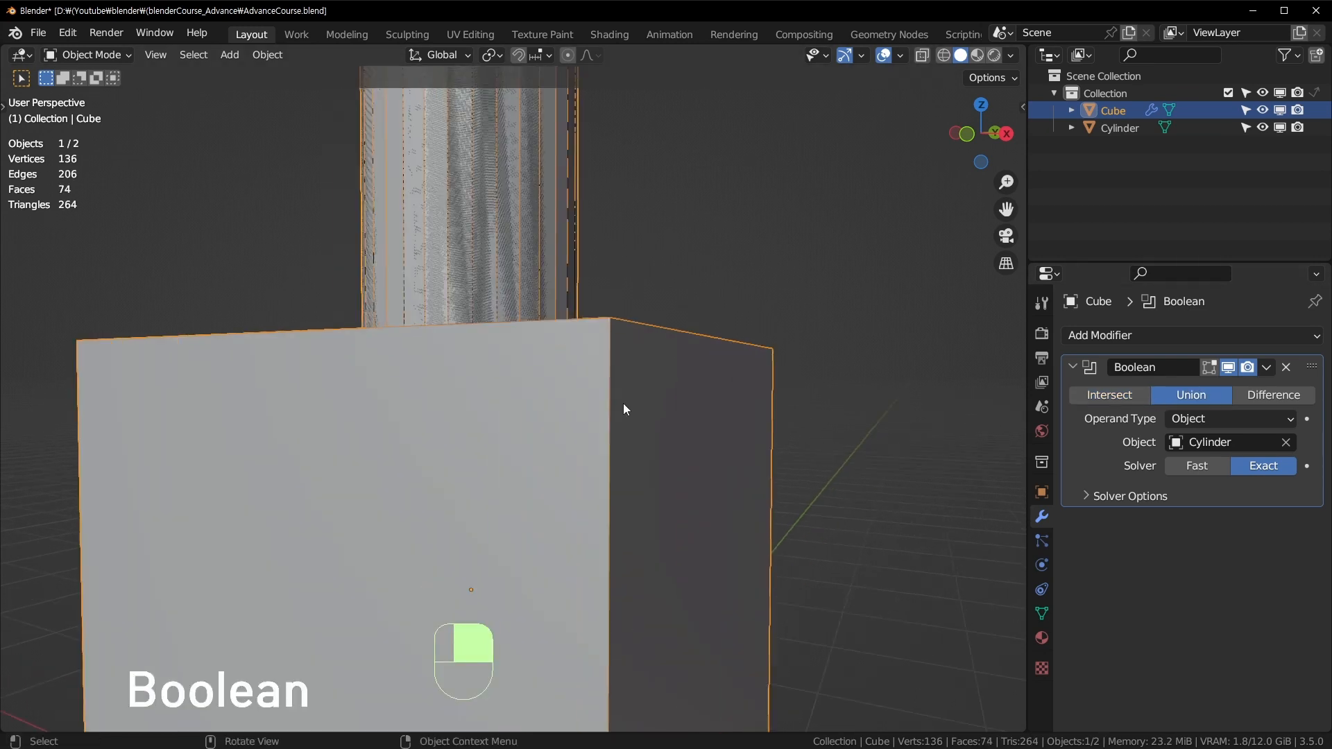
key(alt+z)
scroll(698, 264, down, 4)
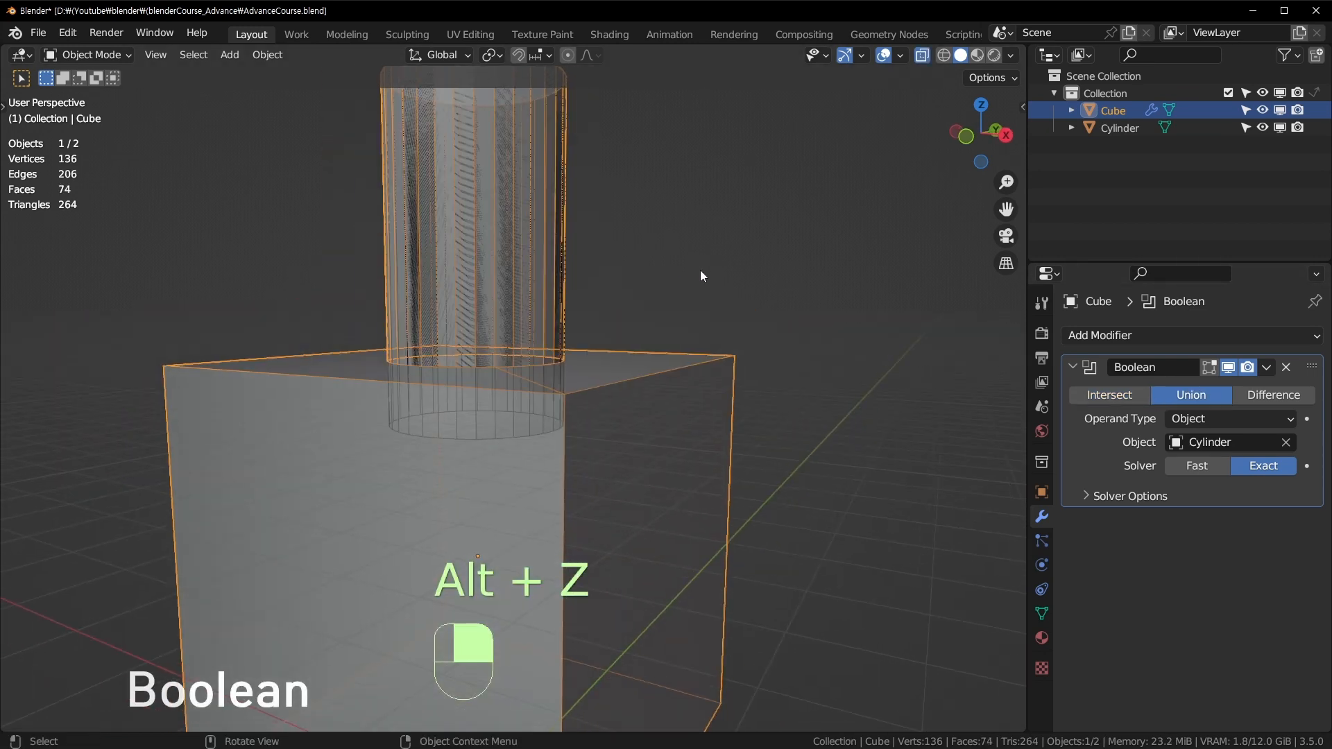
Move the cube 0.12788 m along the global X axis, keeping it overlapped with the cylinder.
click(699, 272)
middle_drag(697, 272, 651, 498)
click(652, 497)
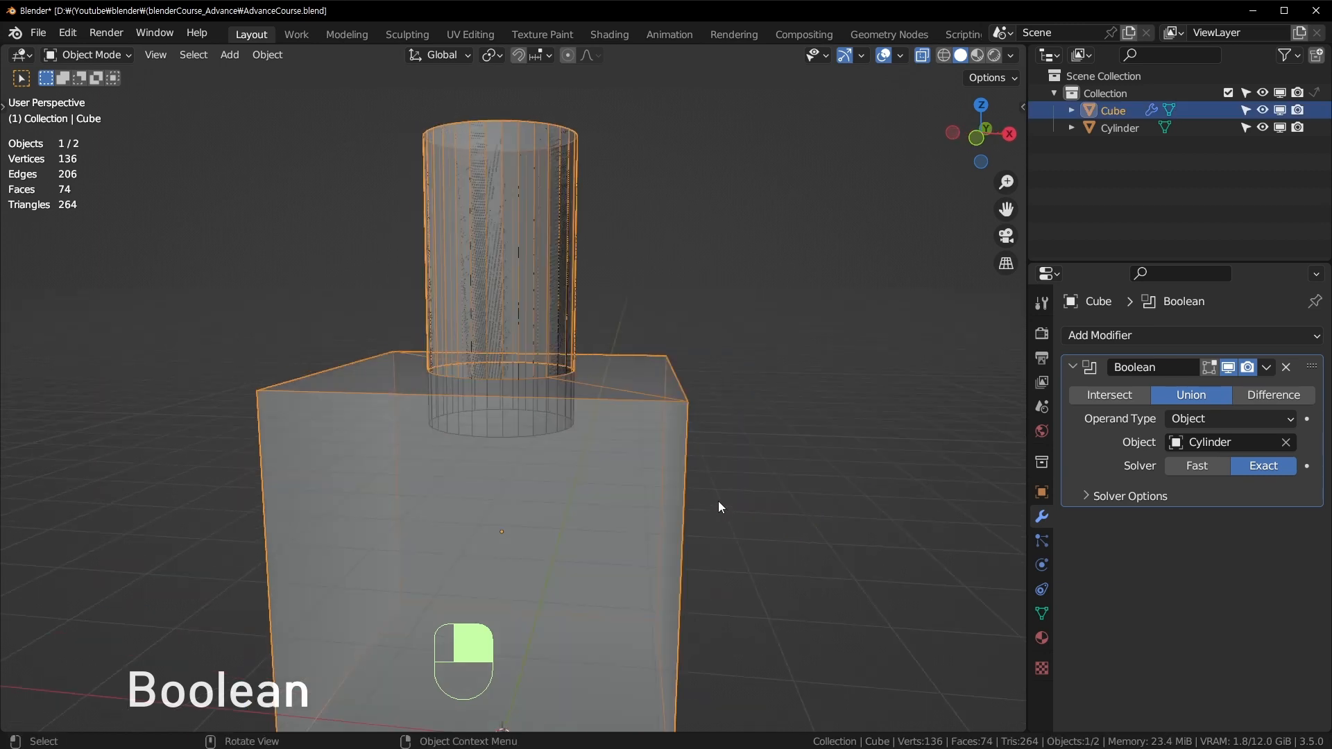
key(g)
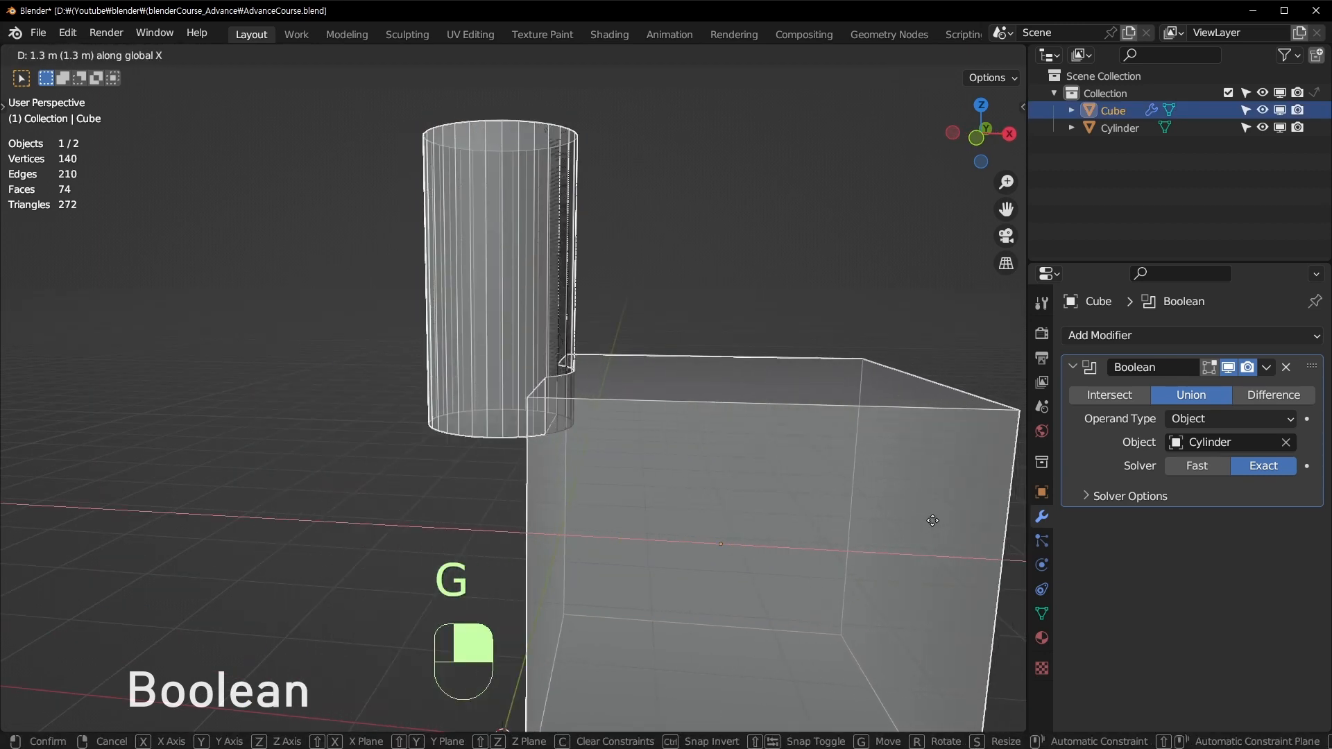
click(666, 517)
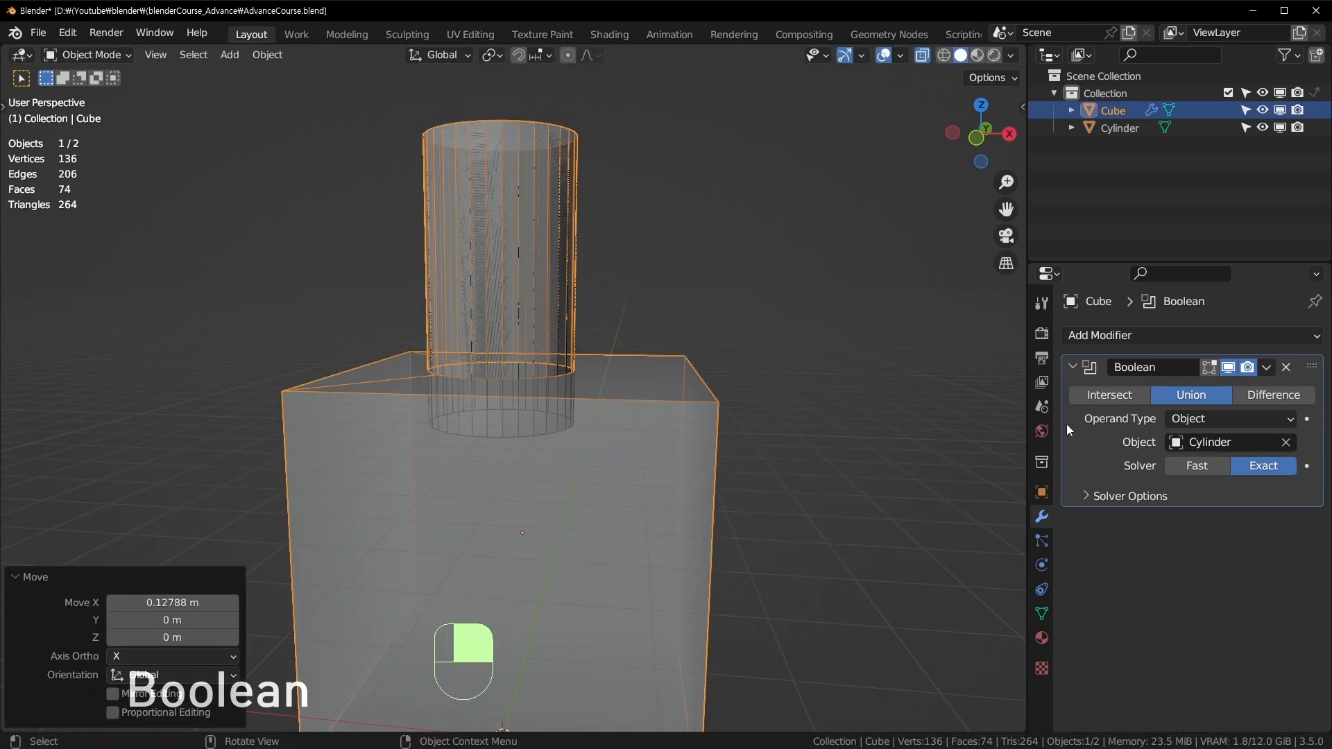
Toggle the Boolean operation to Intersect and back to Union, and examine the overlapping region up close.
click(1094, 394)
click(1172, 394)
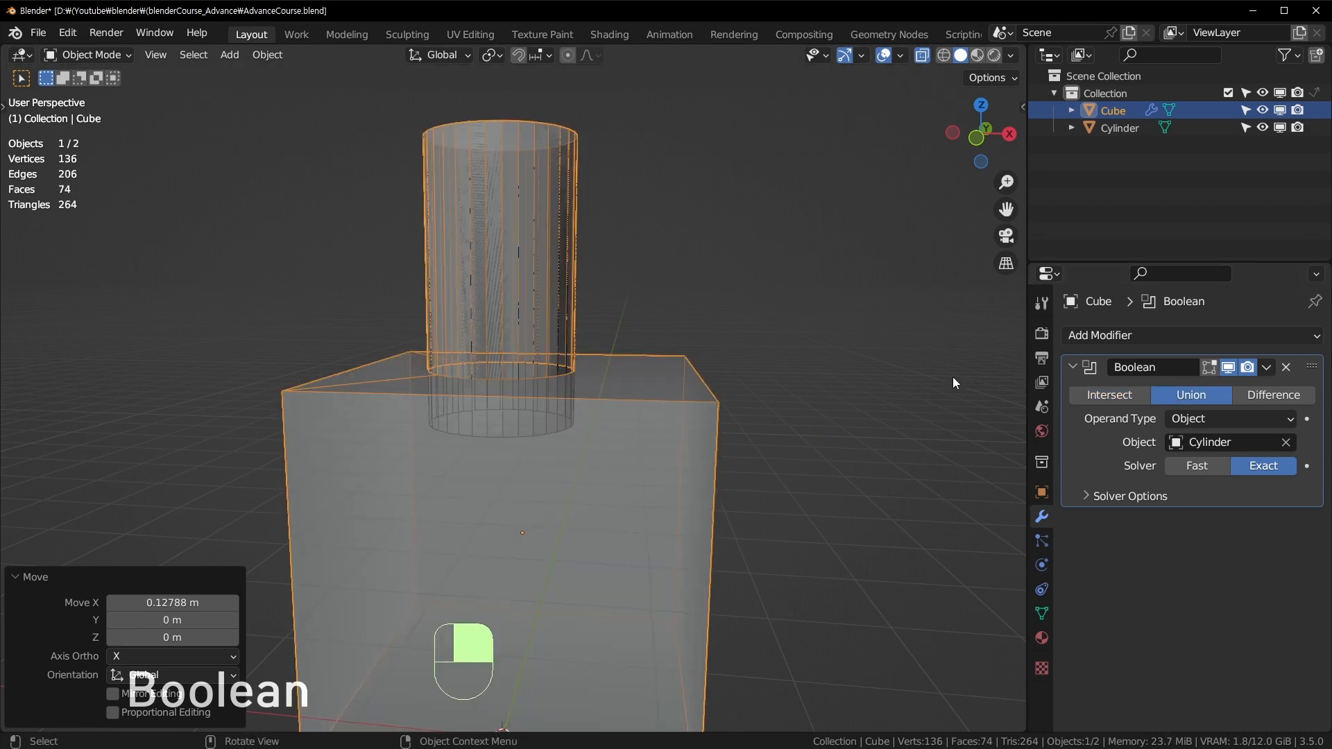
scroll(514, 391, up, 4)
mouse_move(525, 403)
middle_down()
mouse_move(514, 391)
mouse_move(526, 374)
mouse_move(531, 400)
middle_up()
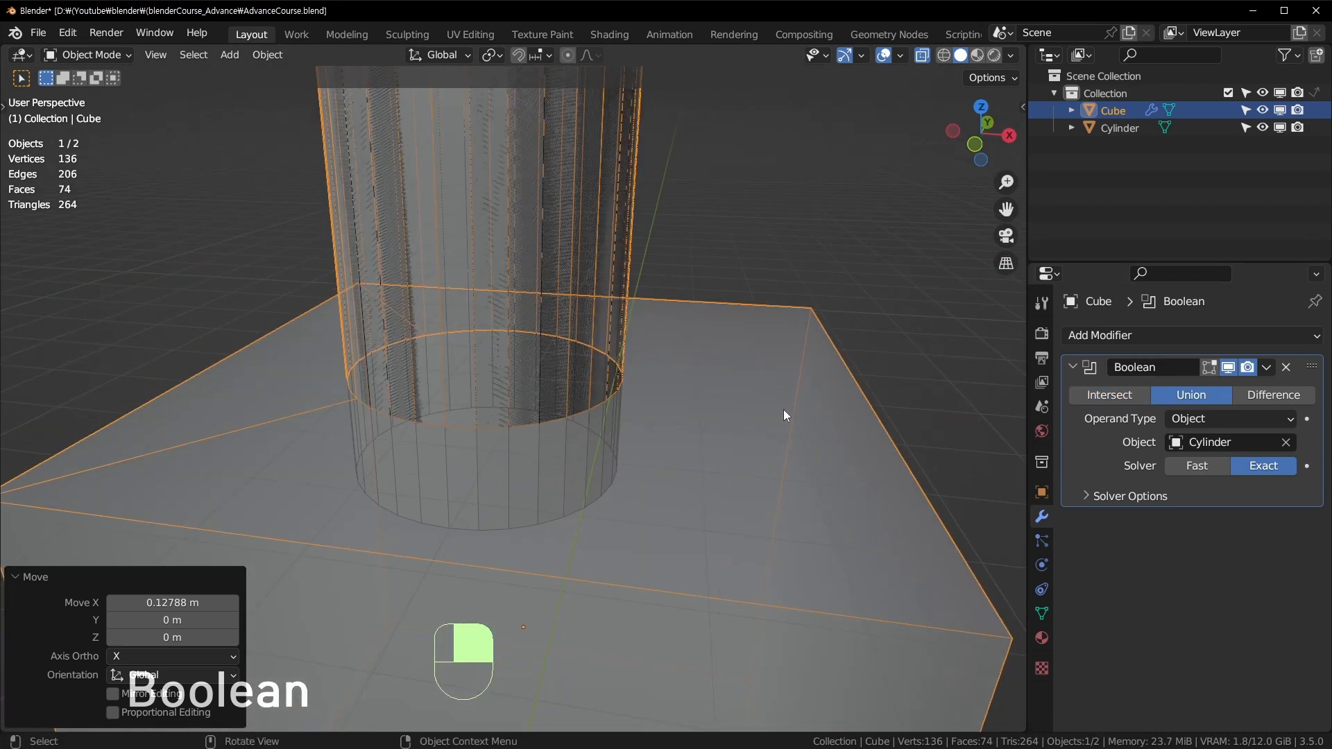
Turn off X-ray display and examine the overlapping surfaces where the cylinder meets the cube.
key(alt+z)
middle_drag(744, 433, 496, 383)
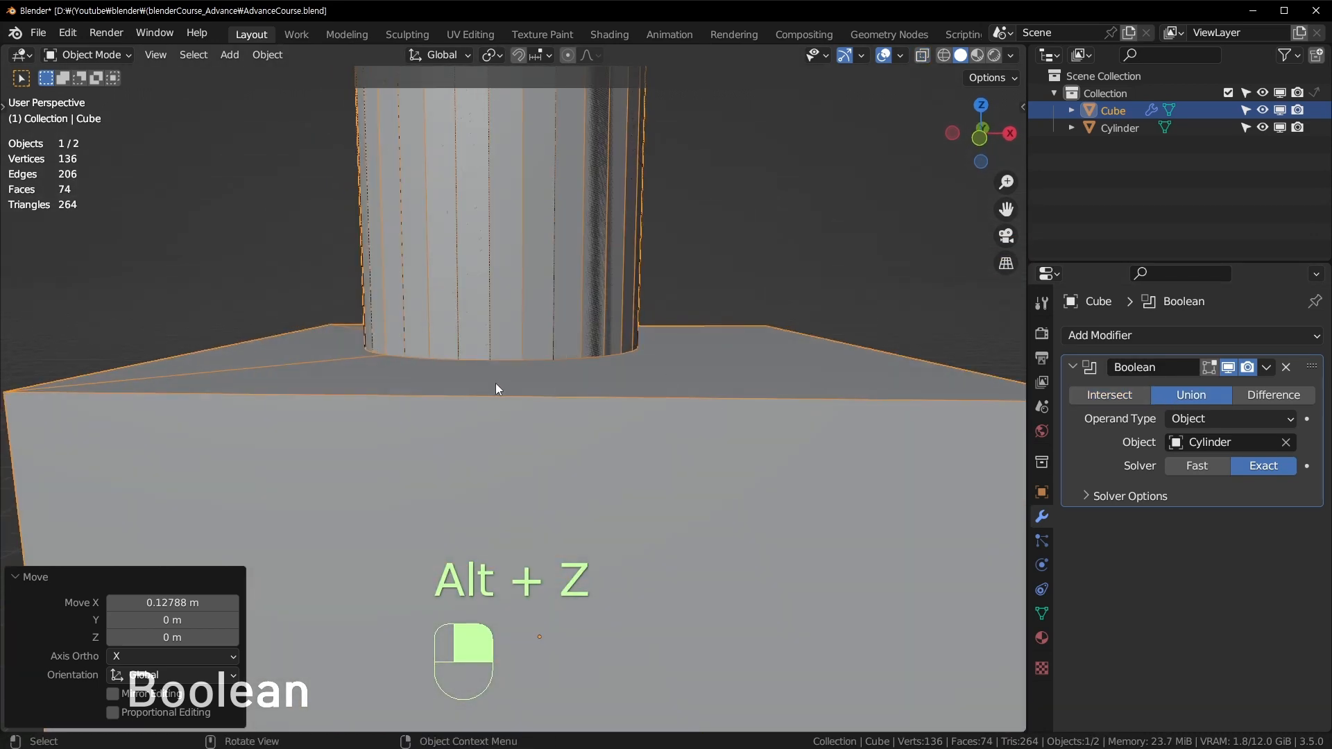
click(514, 194)
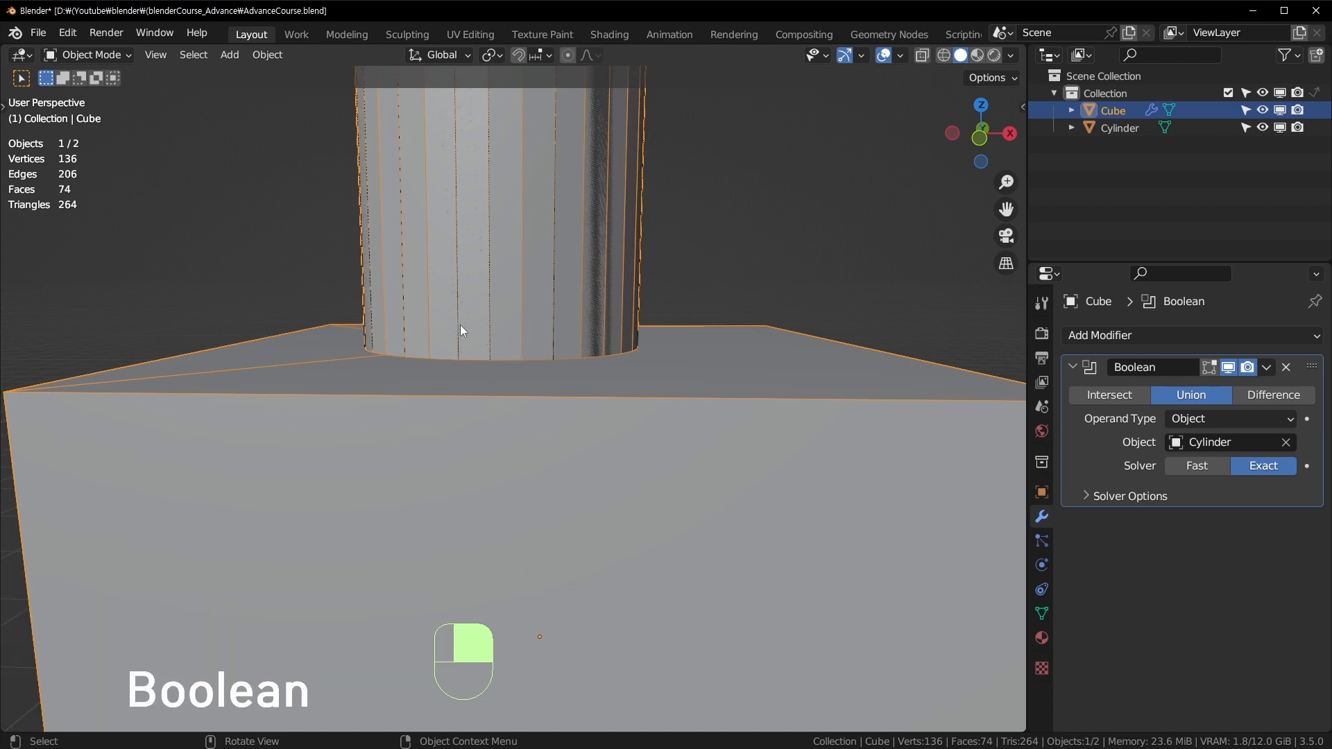
scroll(531, 392, up, 6)
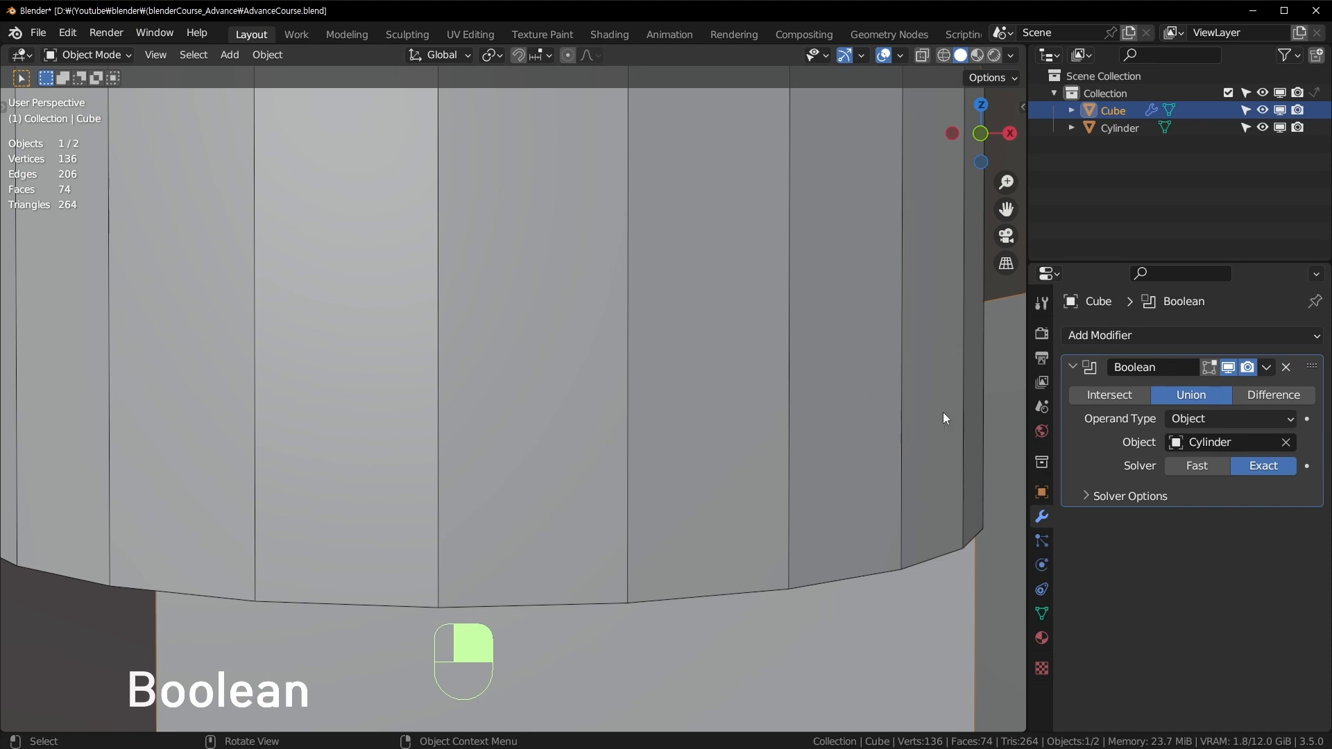
scroll(942, 412, down, 5)
Set the Boolean operation to Intersect and select the cylinder, and reselect the cube to compare the two objects.
click(1108, 395)
middle_drag(821, 376, 591, 412)
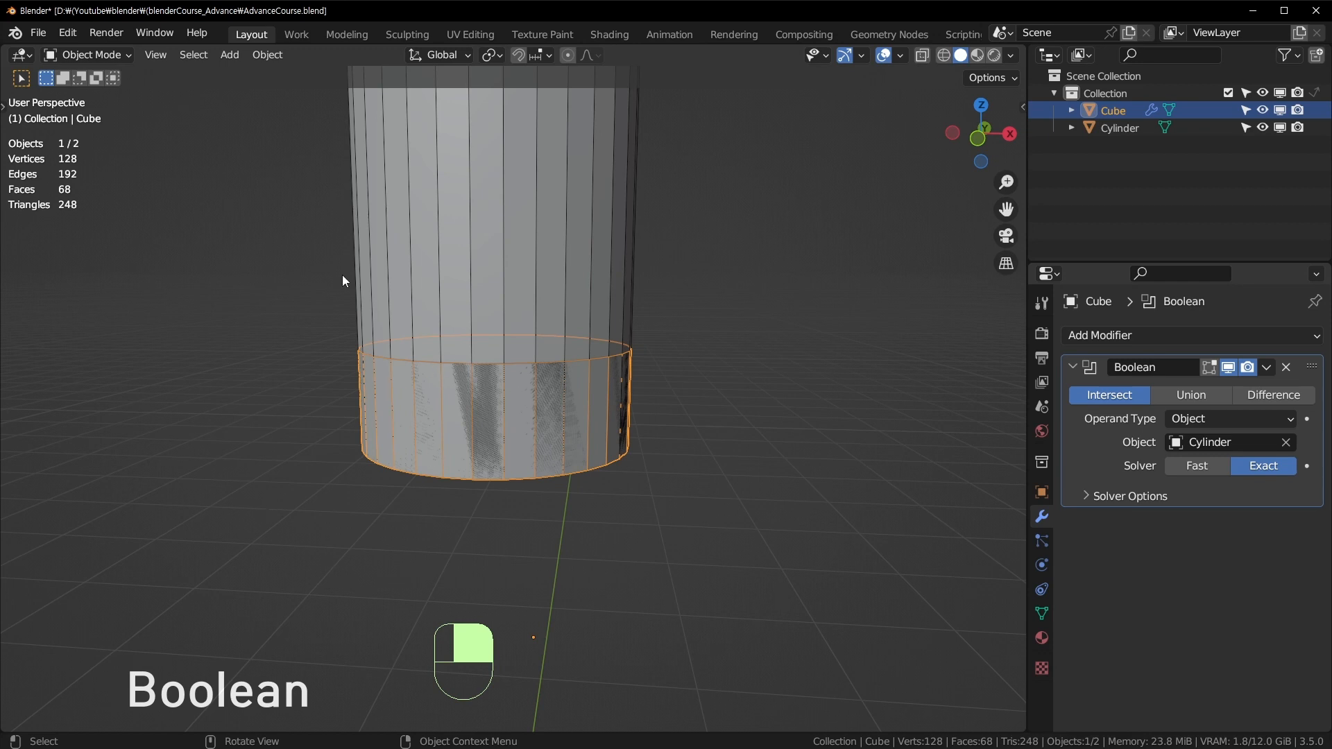
scroll(560, 269, down, 3)
click(540, 235)
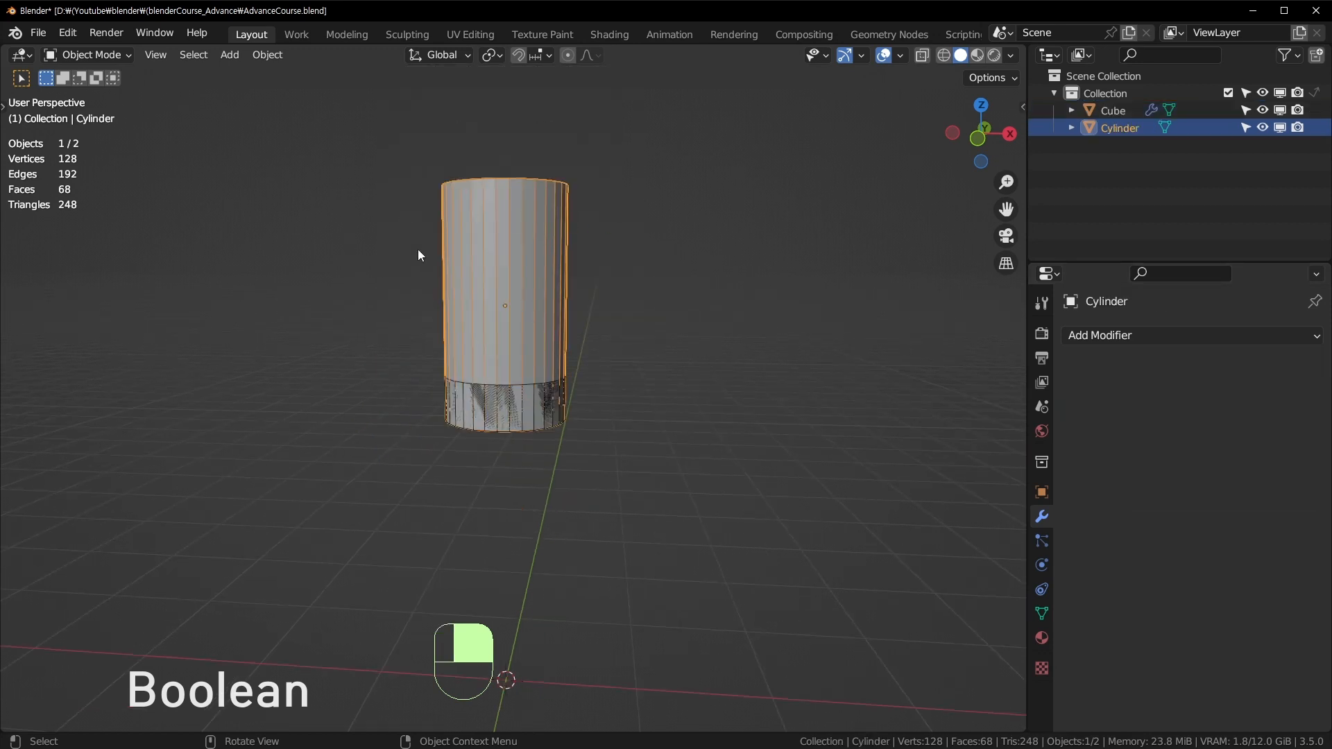
scroll(527, 506, up, 2)
click(560, 439)
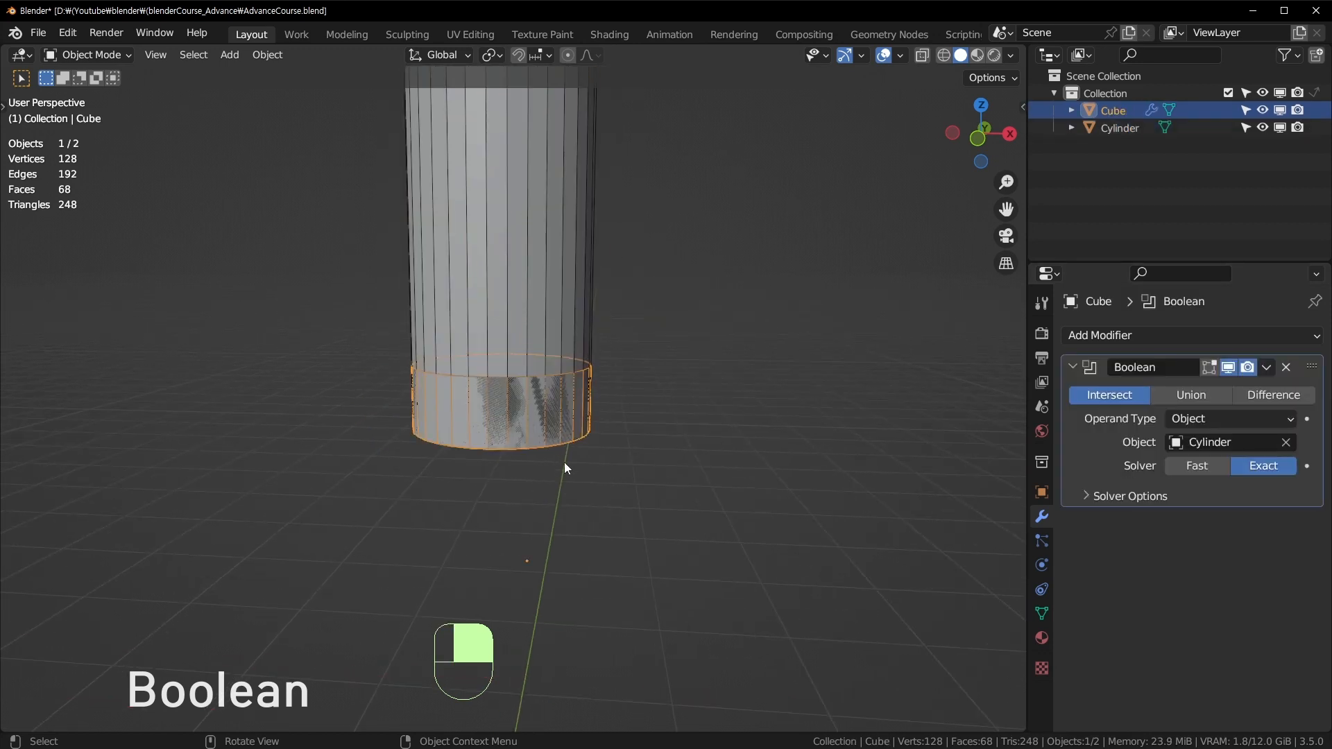
Try moving the cube with the Intersect modifier still unapplied, and undo the move.
key(g)
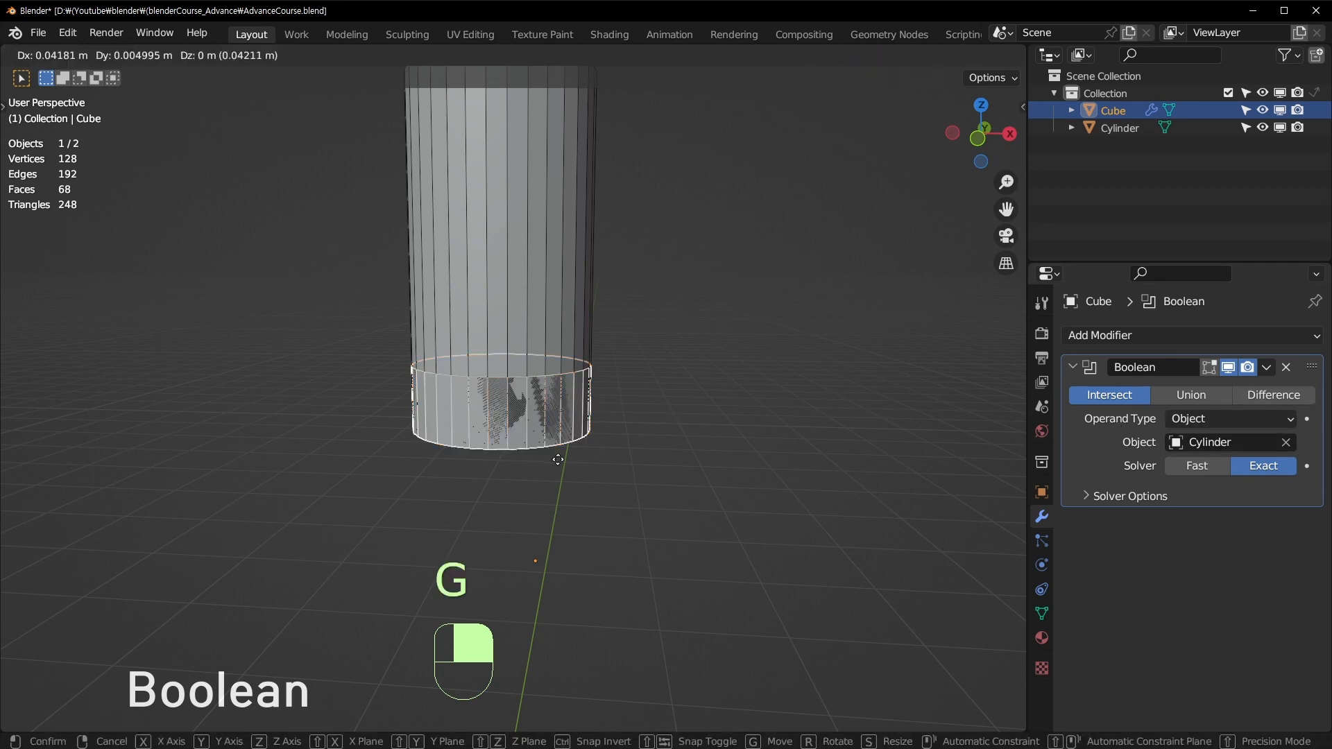
click(849, 412)
key(ctrl+z)
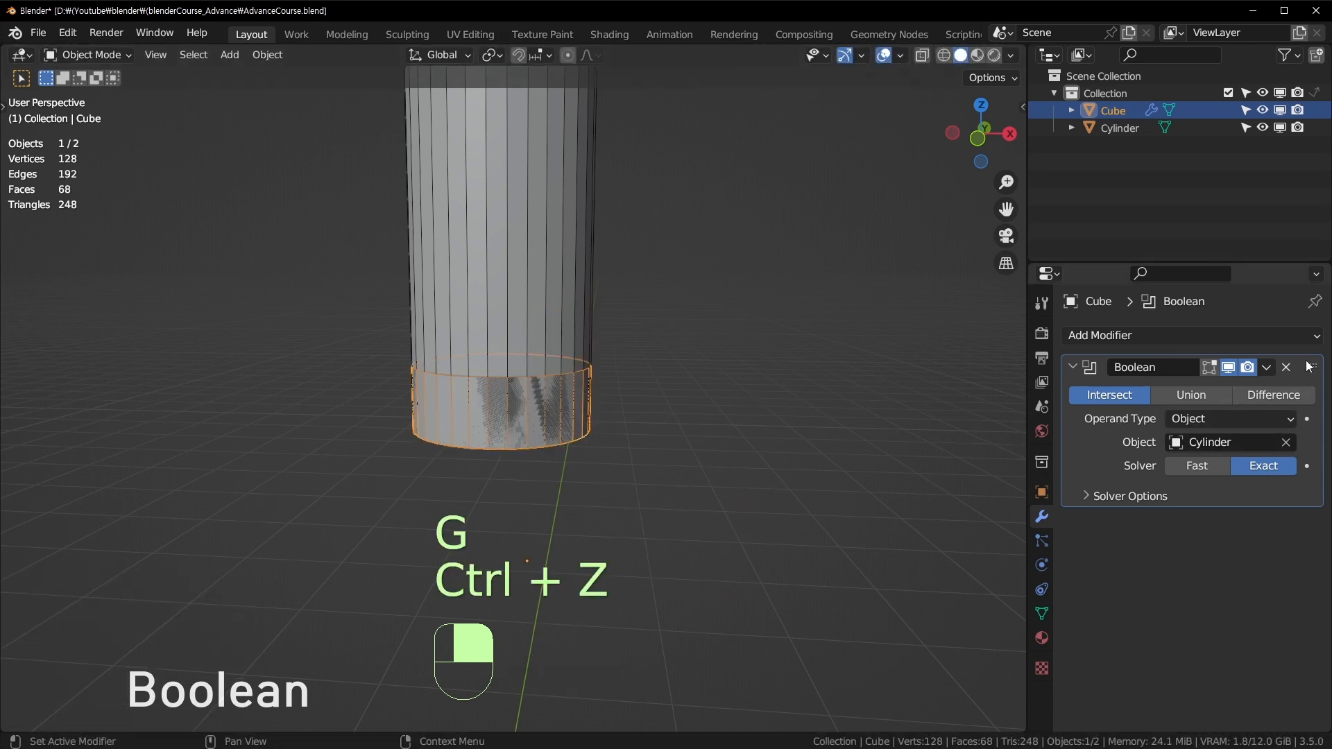
Apply the Intersect Boolean and move the resulting piece 1.1459 m along the X axis, away from the cylinder.
key(ctrl+a)
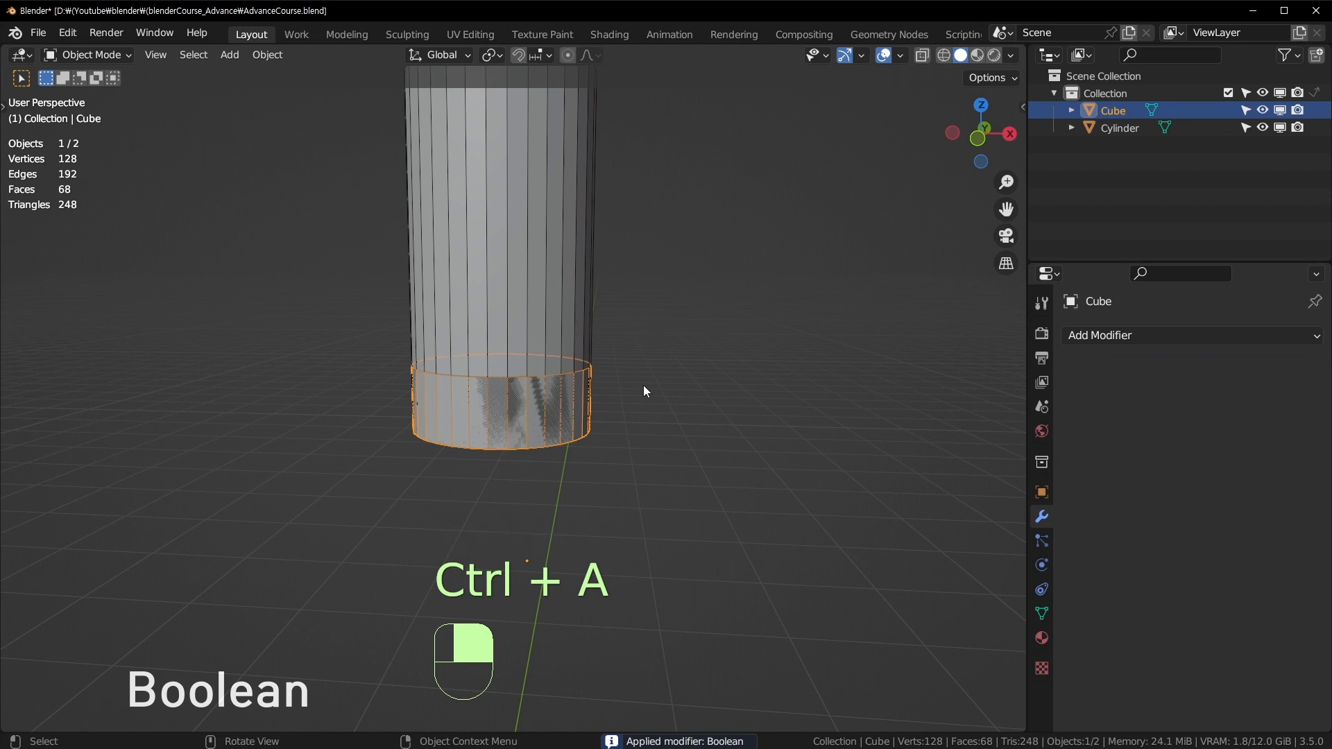
key(g)
click(810, 434)
middle_drag(810, 434, 768, 239)
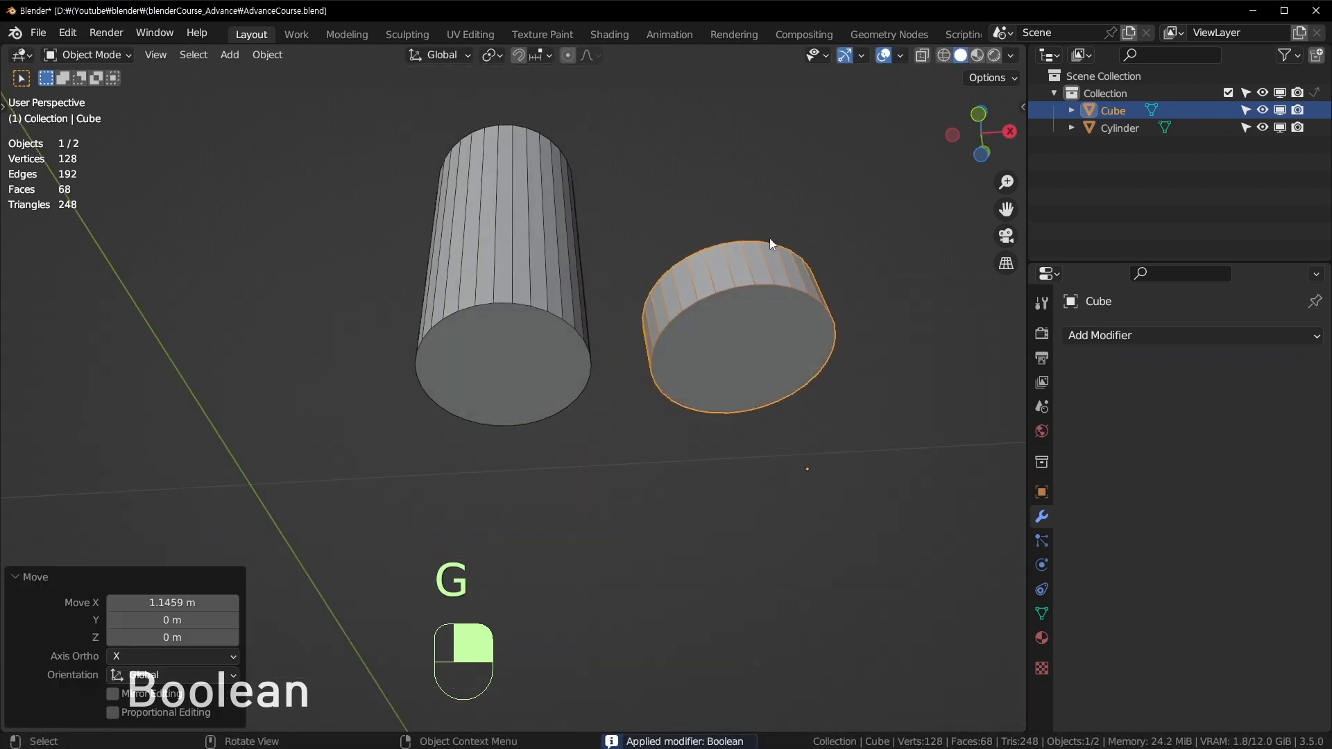
Undo the piece's move, the applied modifier and the Intersect setting, returning to the Union operation.
key(ctrl+z)
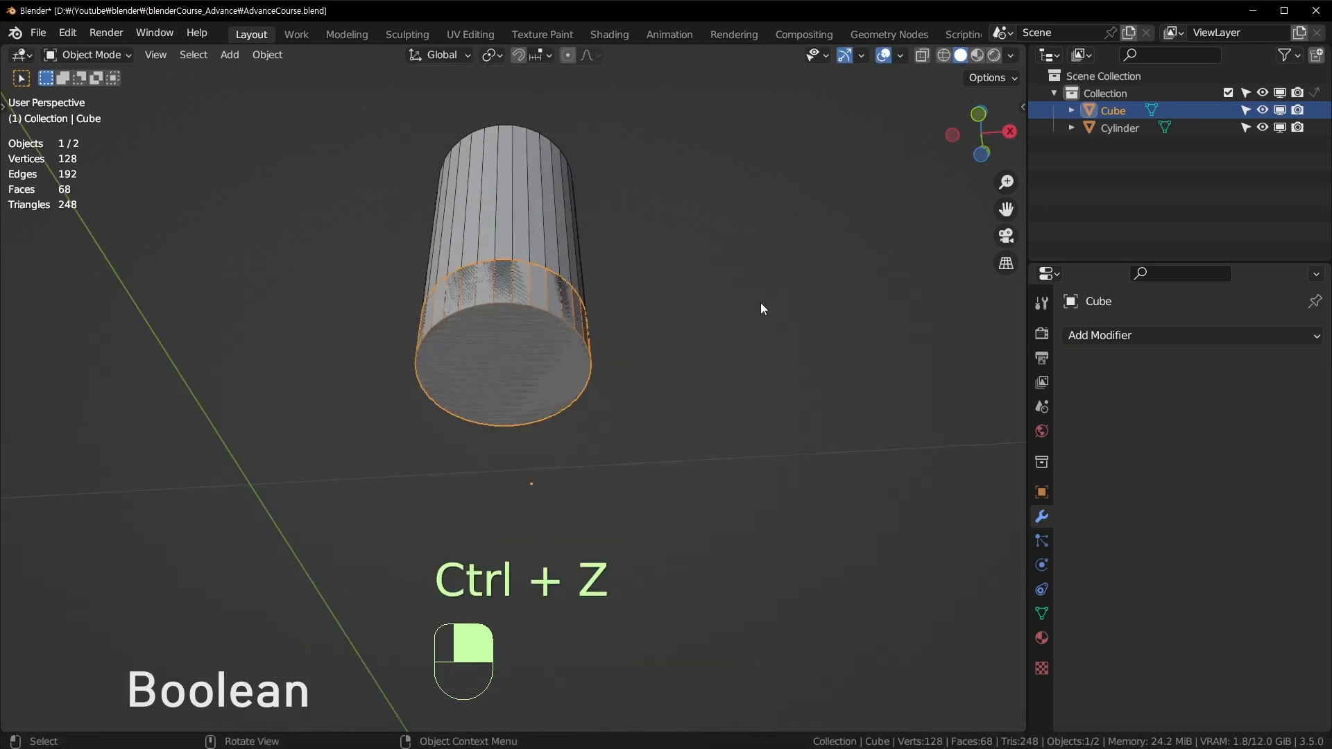
mouse_move(760, 303)
middle_down()
mouse_move(714, 398)
mouse_move(749, 312)
middle_up()
key(ctrl+z)
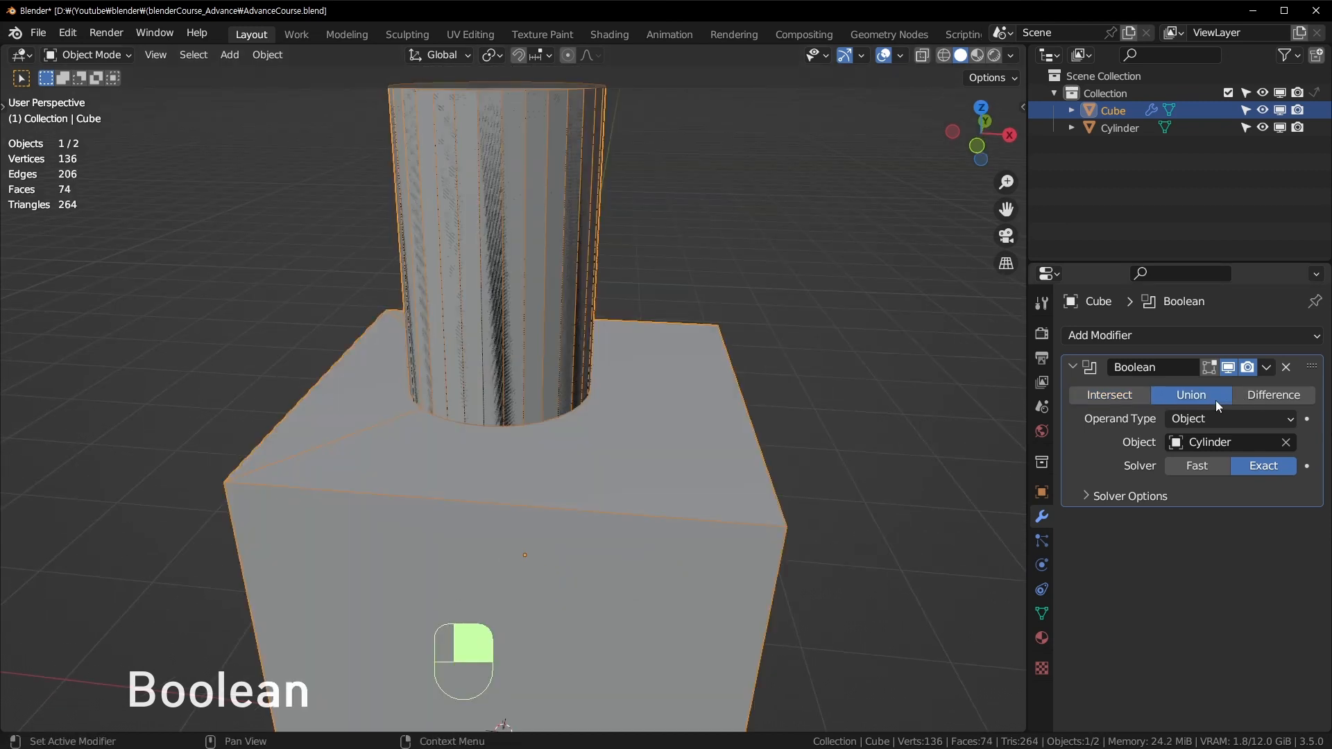
Set the cube's Boolean operation to Difference and look over the cube with the cylinder in place.
click(1273, 395)
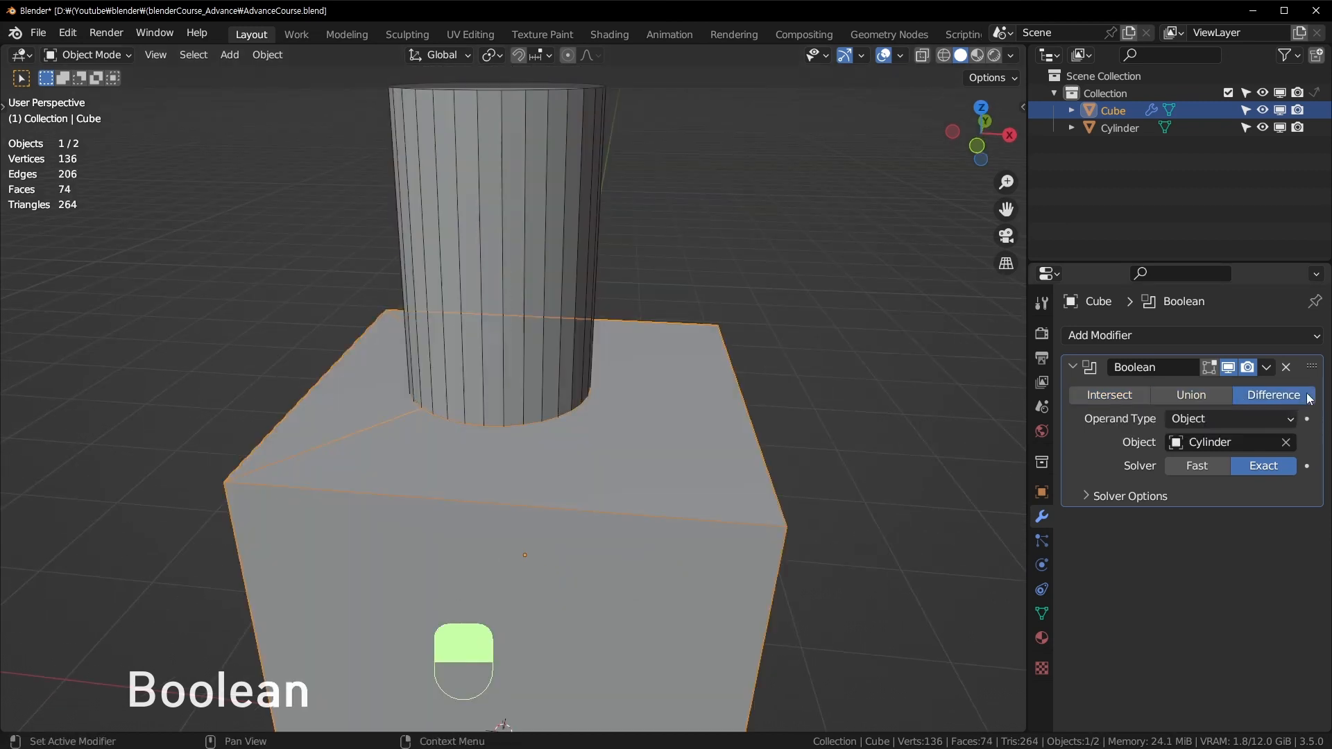
mouse_move(740, 446)
middle_down()
mouse_move(689, 448)
mouse_move(699, 402)
mouse_move(746, 451)
middle_up()
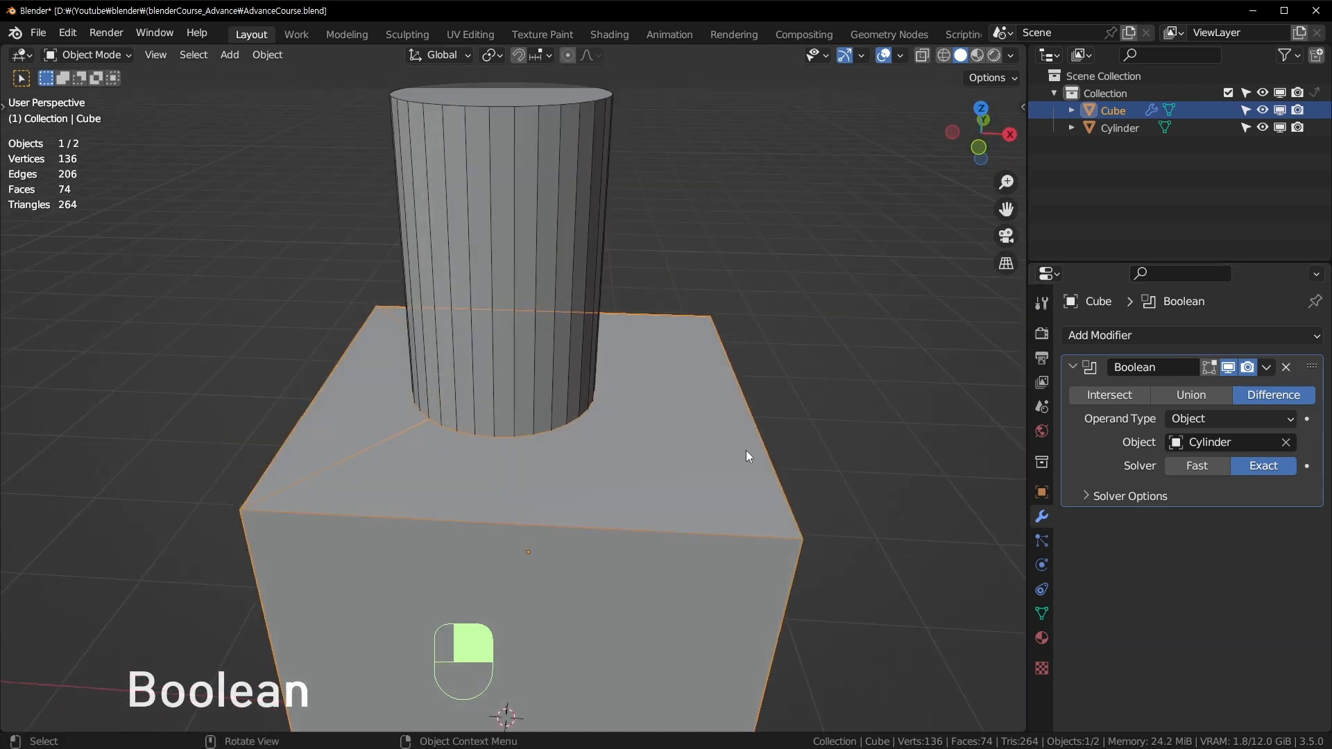
scroll(746, 451, up, 1)
shift+middle_drag(743, 392, 740, 425)
scroll(740, 425, down, 3)
middle_drag(640, 372, 631, 348)
scroll(632, 348, up, 1)
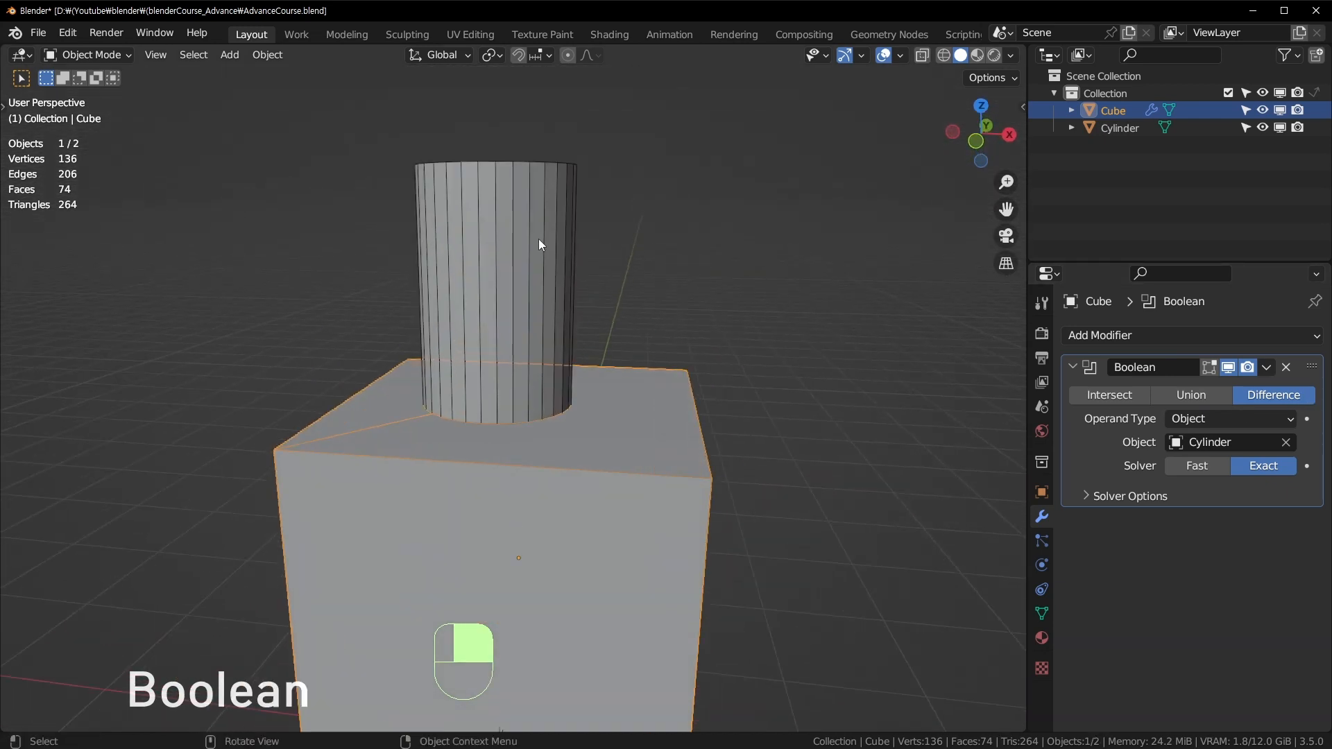
Move the cylinder up 0.12809 m along the global Z axis, with its base still inside the cube.
click(538, 239)
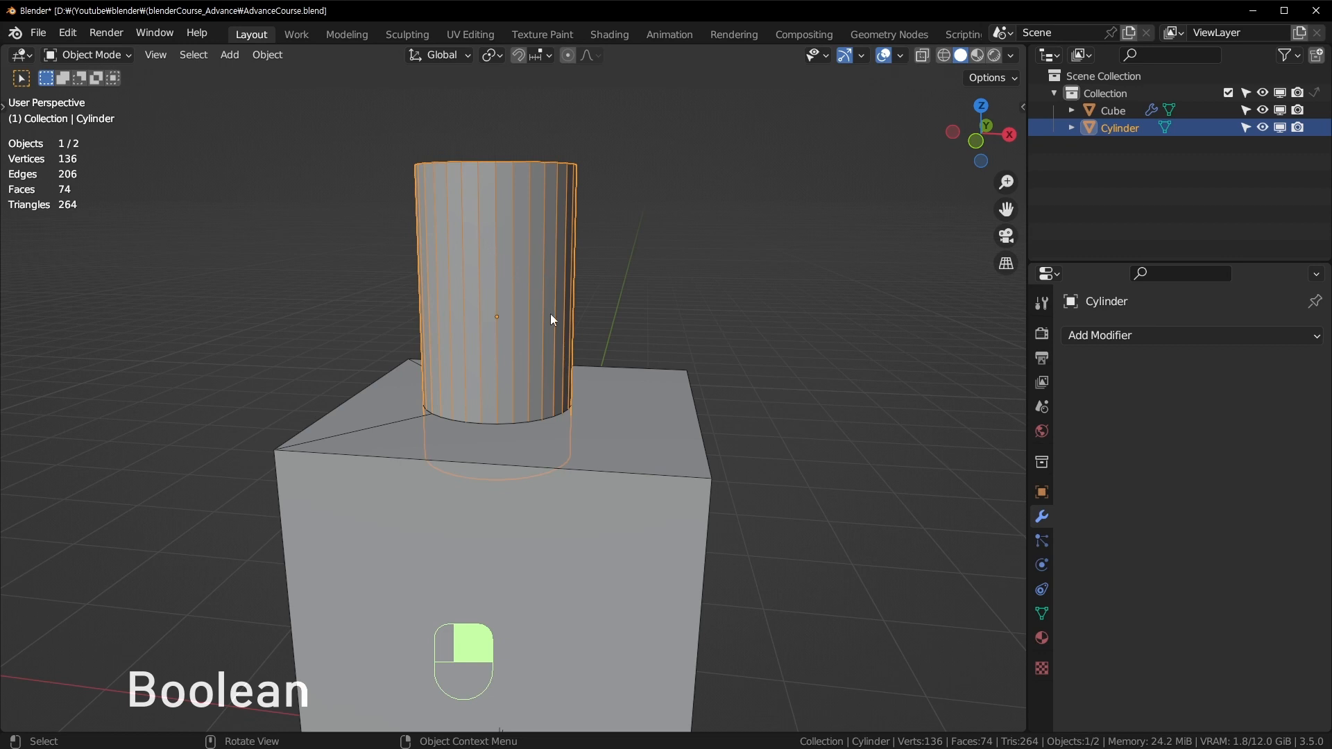
key(g)
key(z)
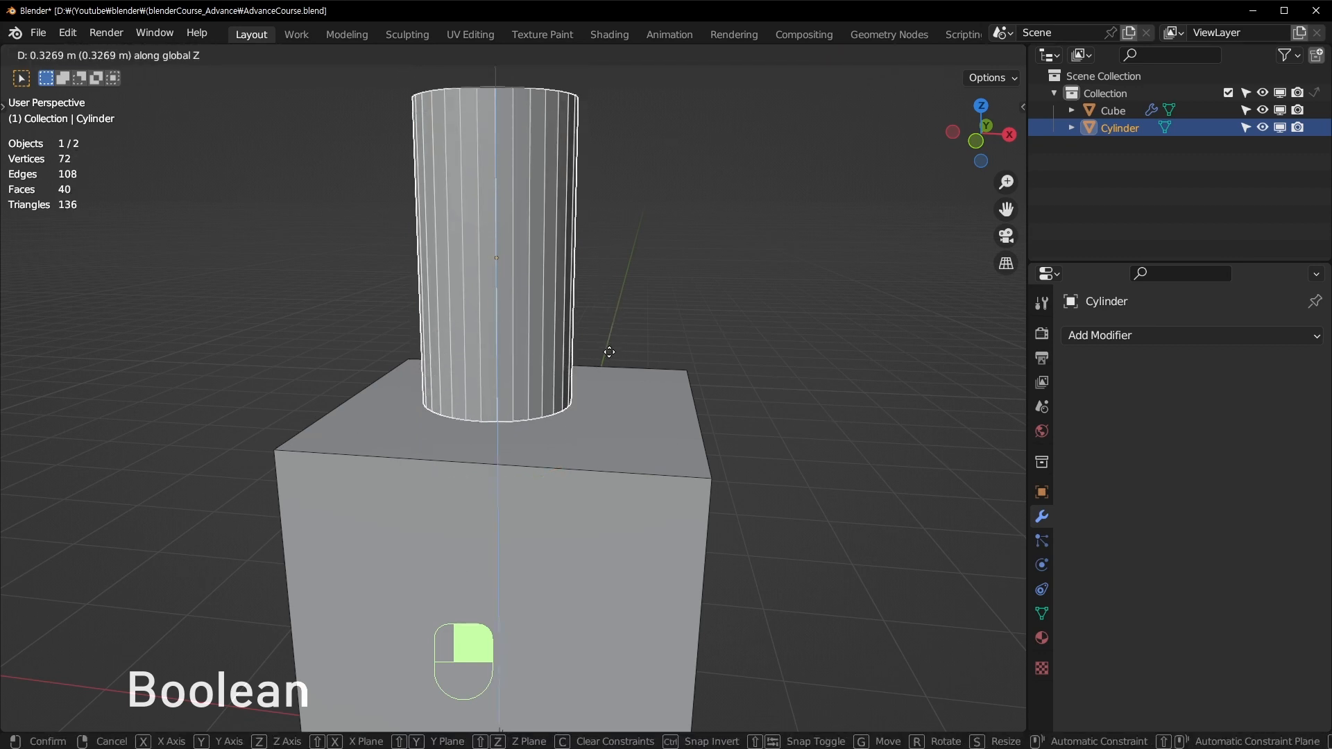
click(620, 390)
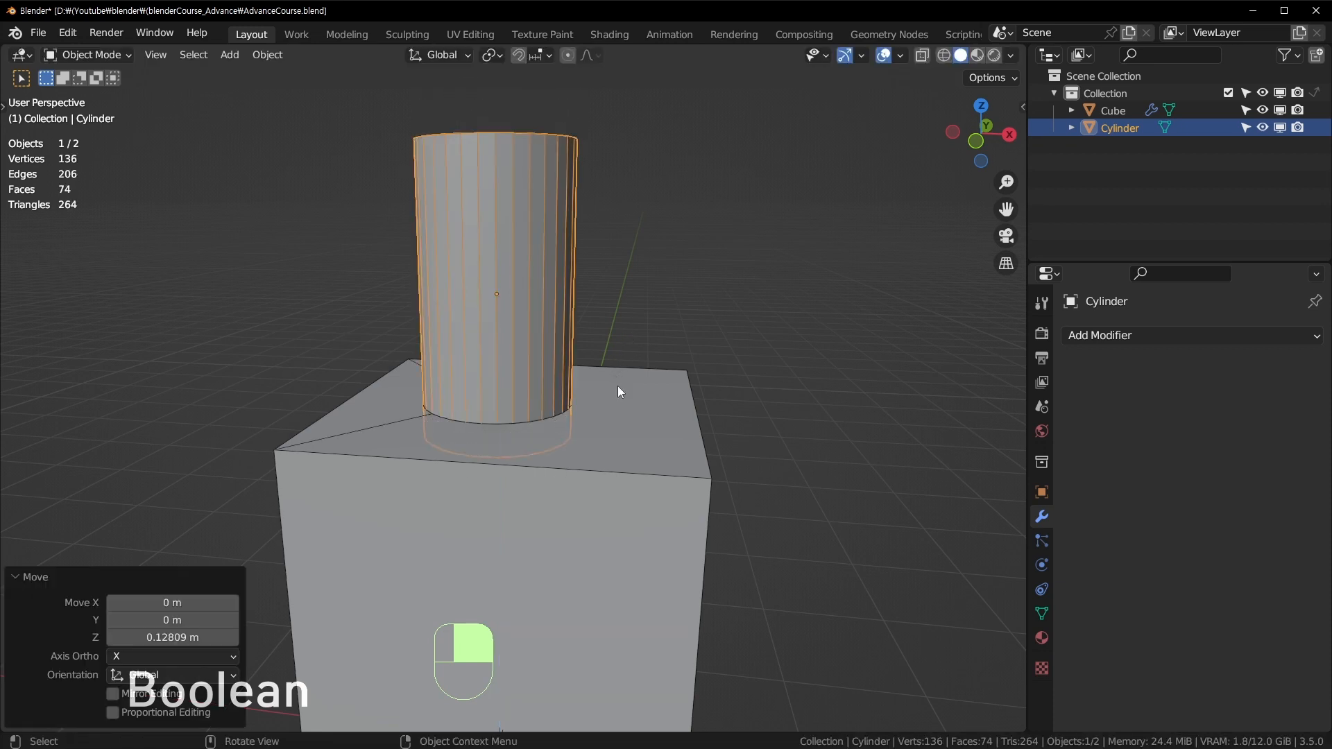
middle_drag(620, 390, 350, 422)
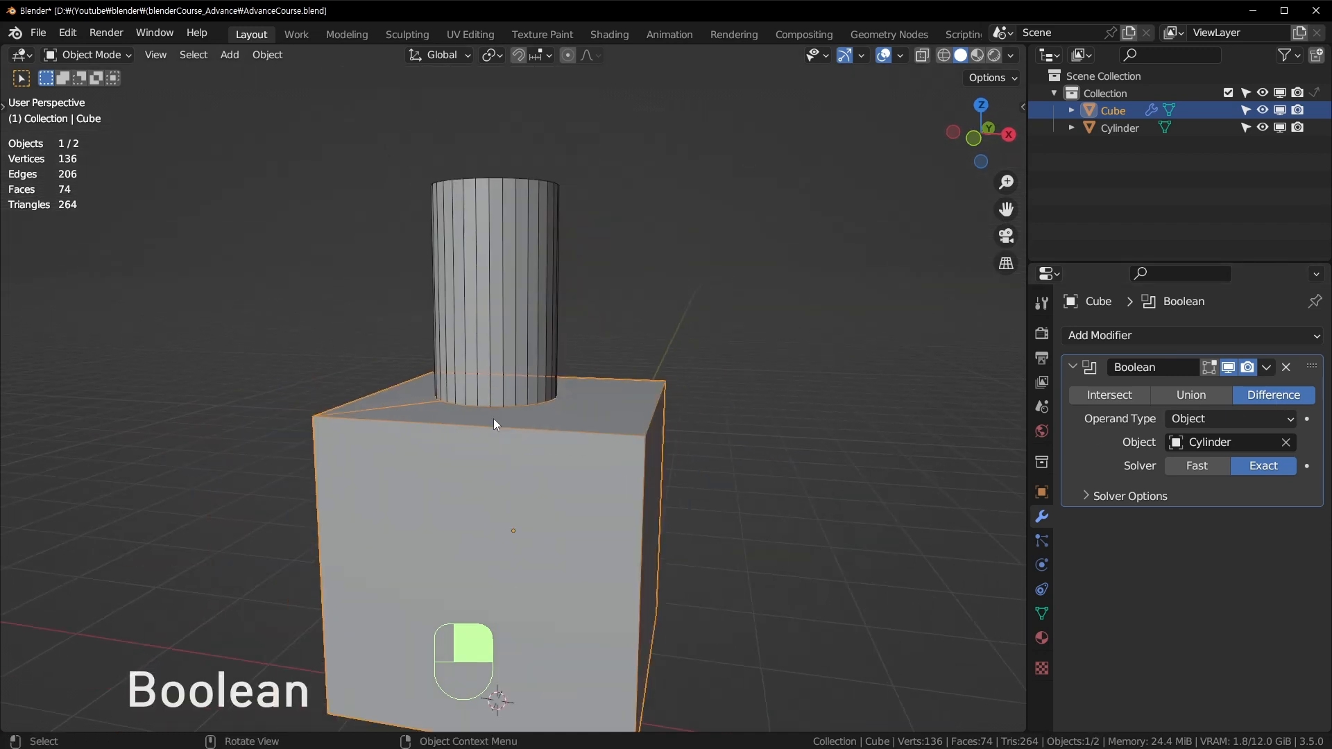
Select the cylinder and examine from several sides where its base sits inside the top of the cube.
click(496, 335)
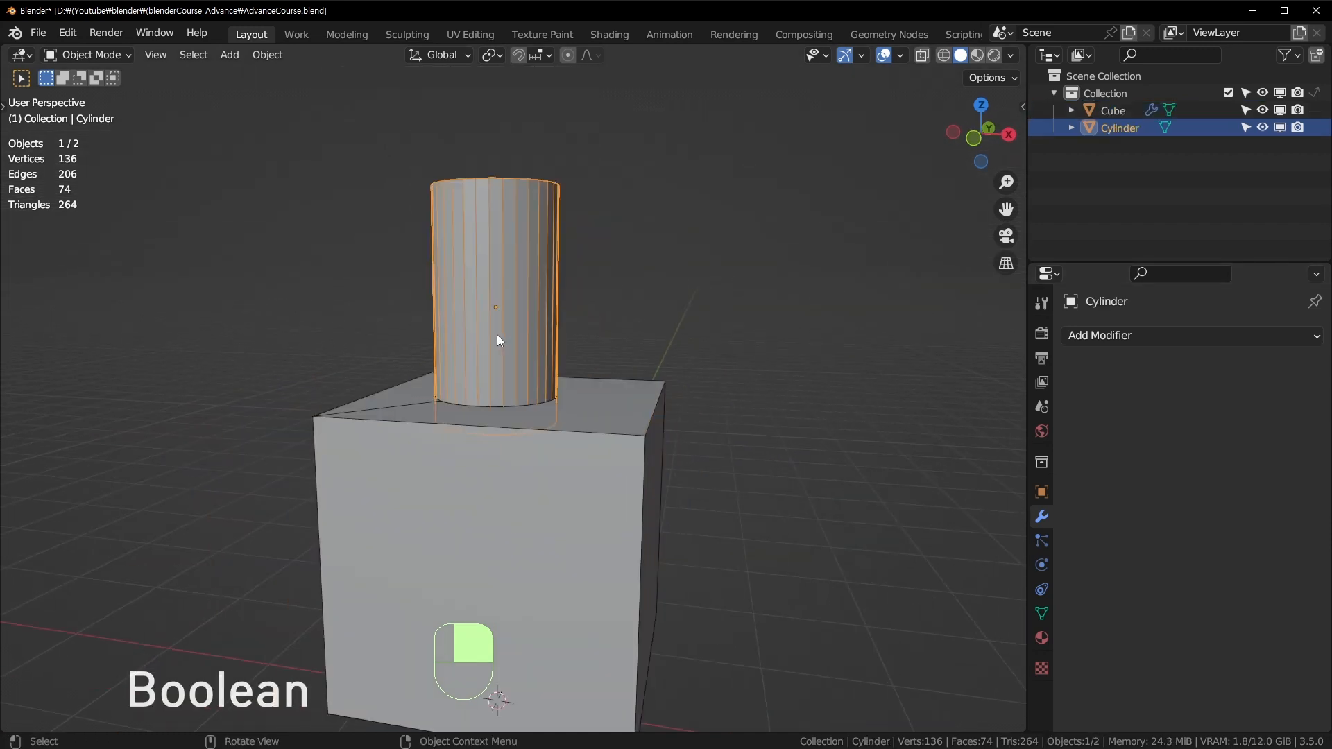
middle_drag(497, 334, 597, 418)
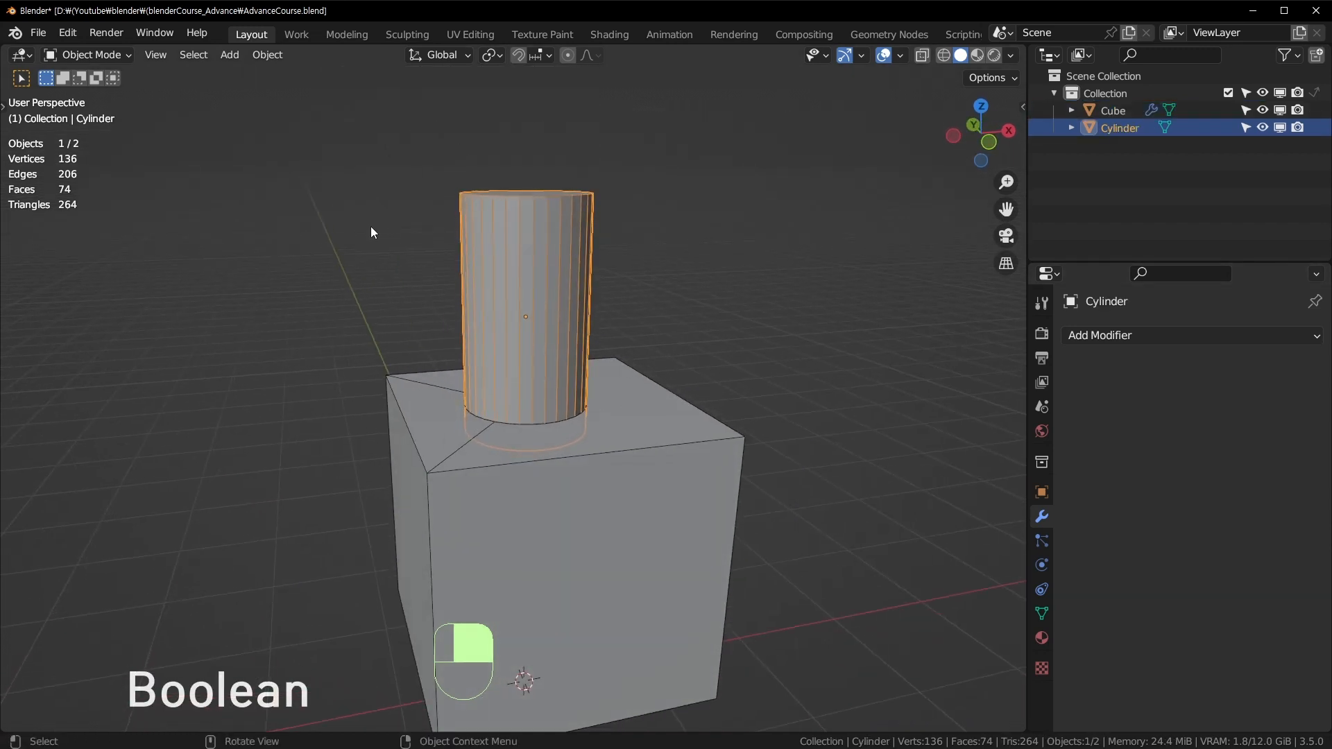
click(1158, 335)
click(788, 214)
click(585, 312)
middle_drag(692, 300, 572, 398)
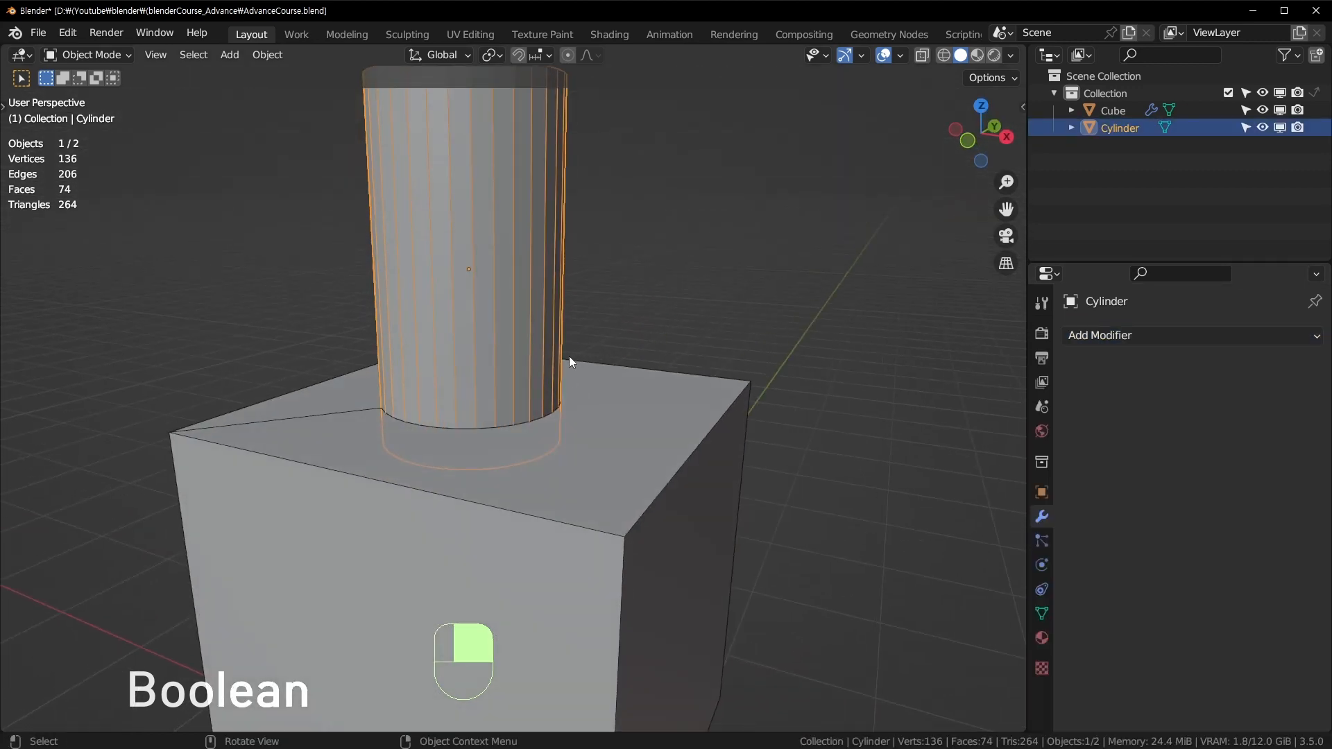
scroll(565, 360, down, 2)
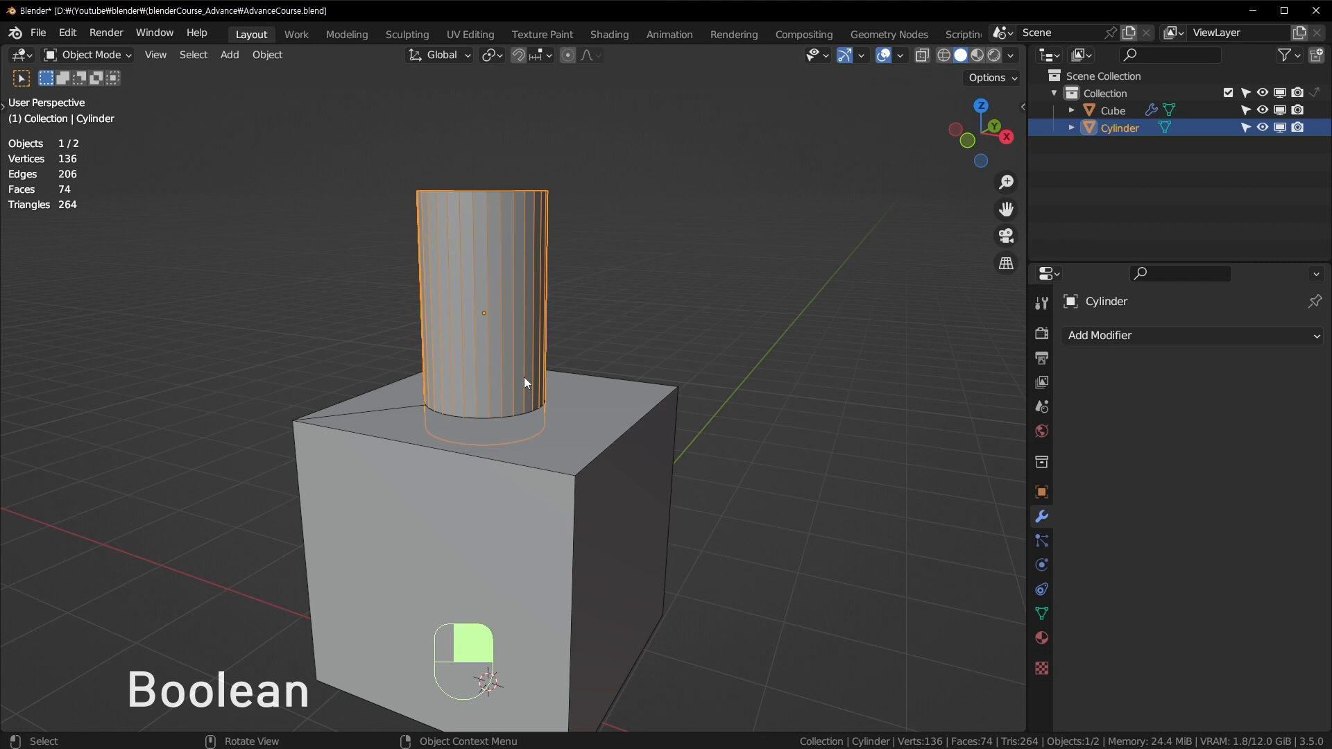
mouse_move(524, 378)
shift+middle_down()
mouse_move(564, 365)
mouse_move(532, 384)
shift+middle_up()
middle_drag(660, 348, 634, 335)
Move the cylinder freely to the cube's upper corner so it cuts into the side, and select the cube.
key(g)
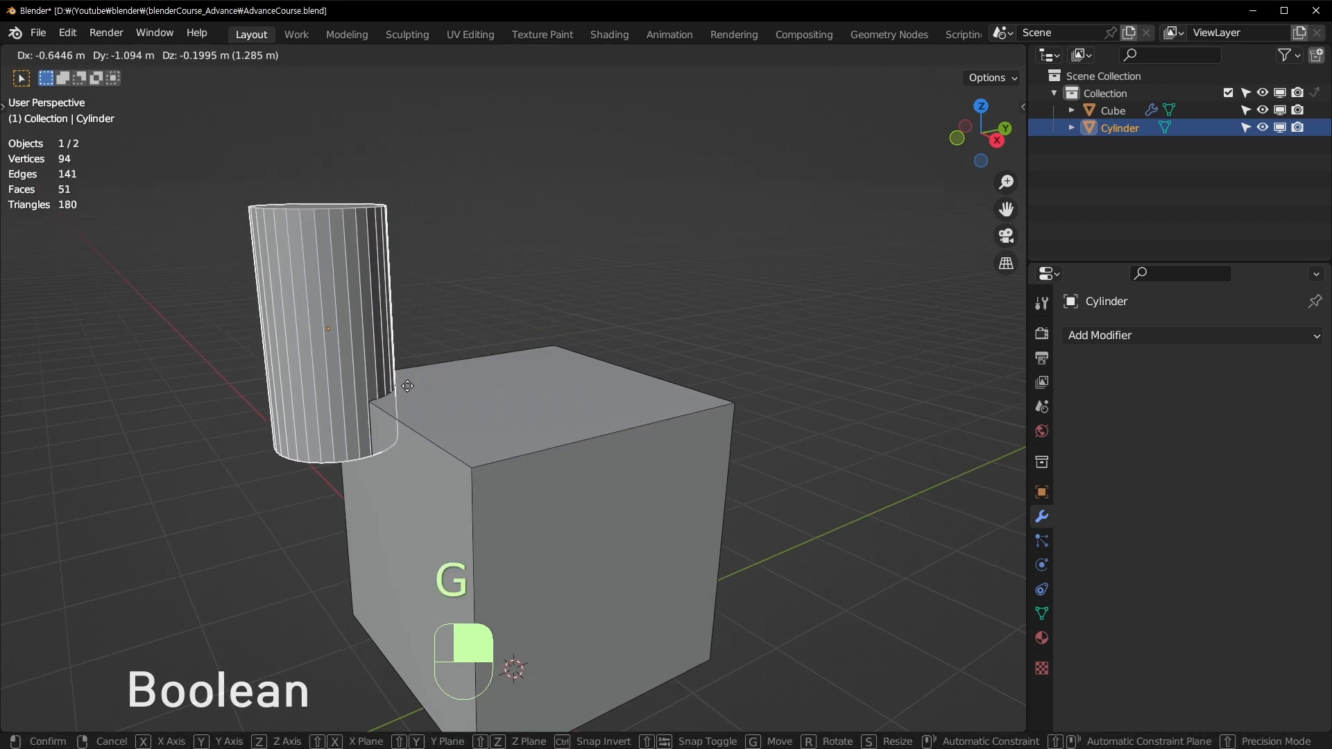
click(416, 478)
middle_drag(416, 477, 484, 416)
key(g)
click(684, 389)
click(484, 416)
middle_drag(943, 413, 678, 282)
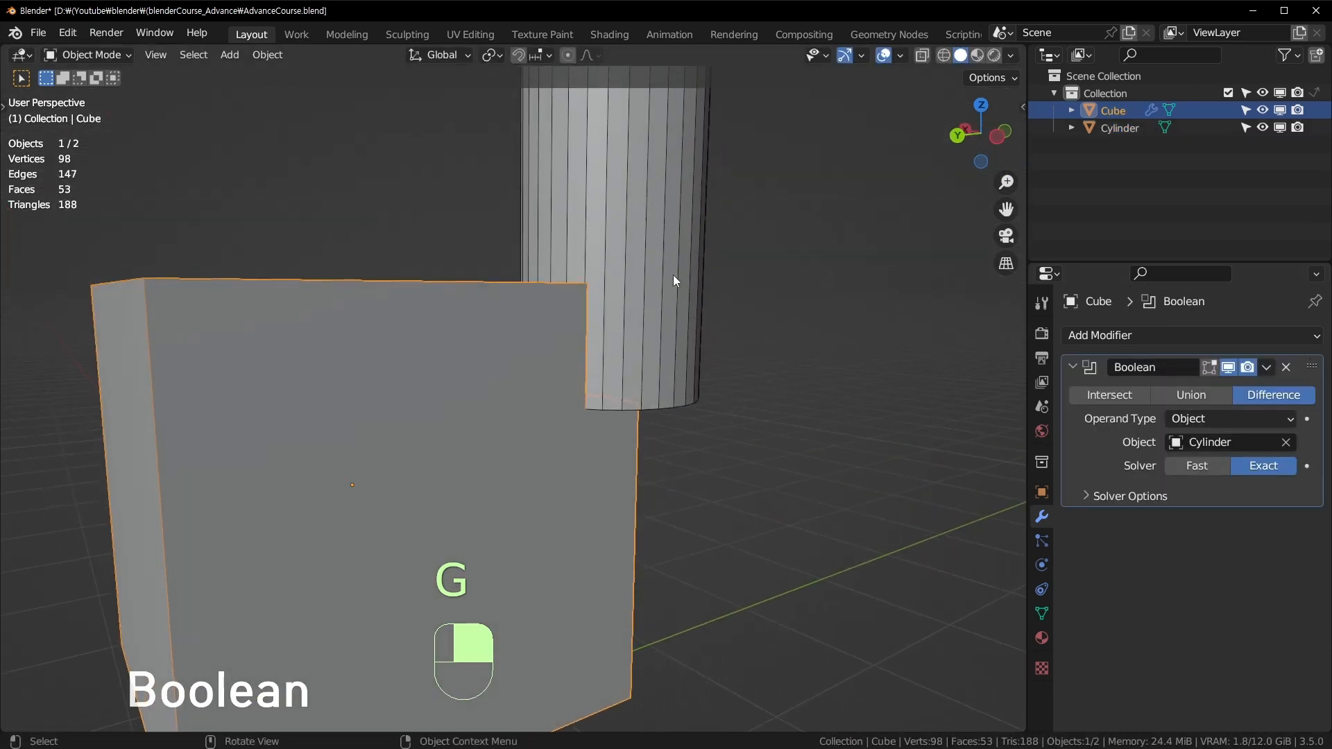
Lower the cylinder along the global Z axis, deeper into the cube's corner.
click(677, 282)
key(g)
key(z)
click(299, 364)
Apply the cube's Difference Boolean and lift the cylinder 1.2775 m along the global Z axis.
click(297, 357)
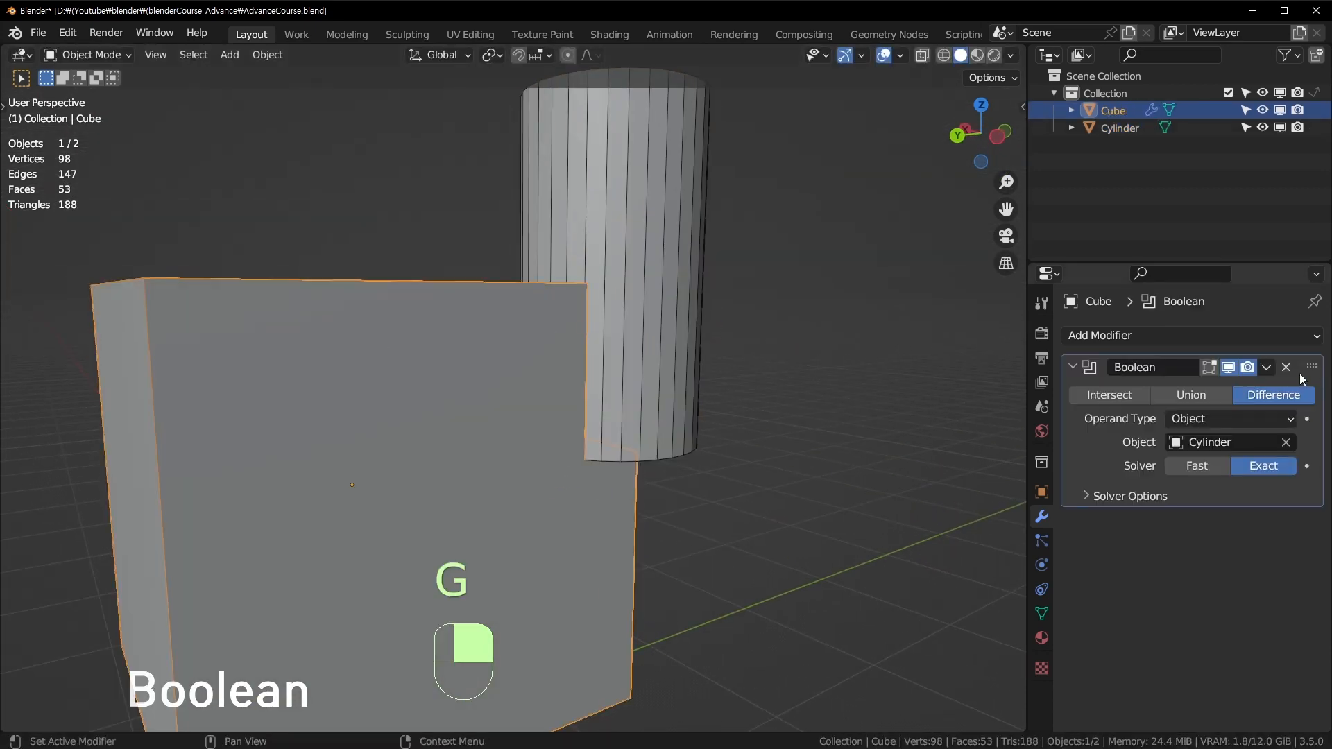
key(ctrl+a)
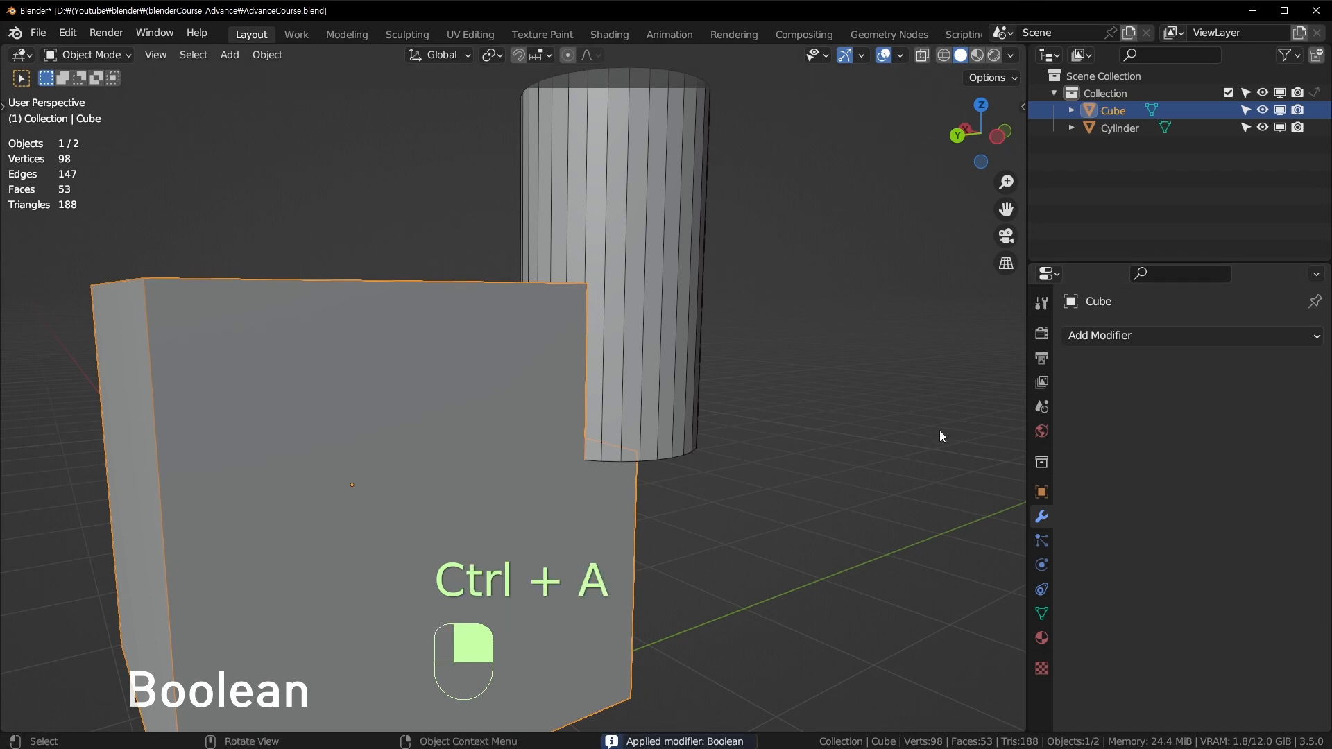
click(641, 286)
key(g)
key(z)
click(718, 294)
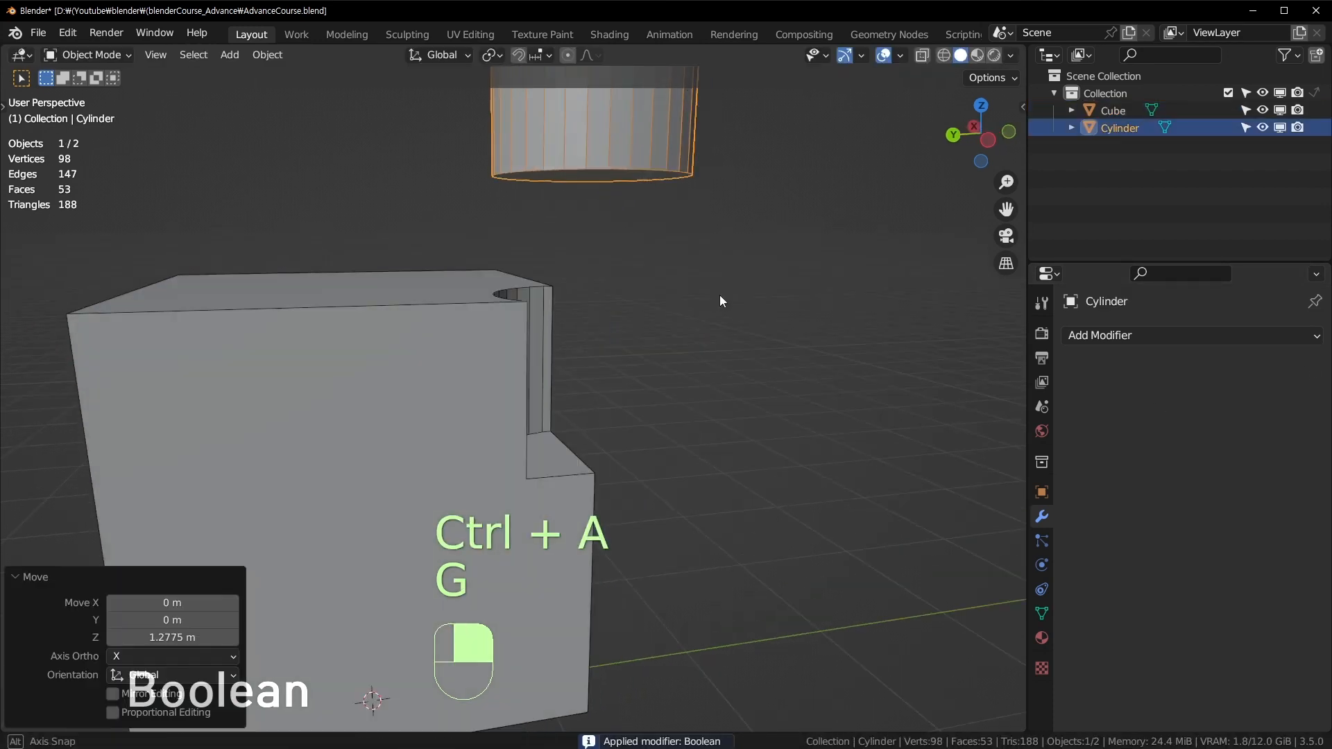
Inspect the notch carved into the cube's corner, selecting the cube and briefly entering and leaving Edit Mode.
middle_drag(718, 294, 484, 390)
scroll(244, 283, up, 3)
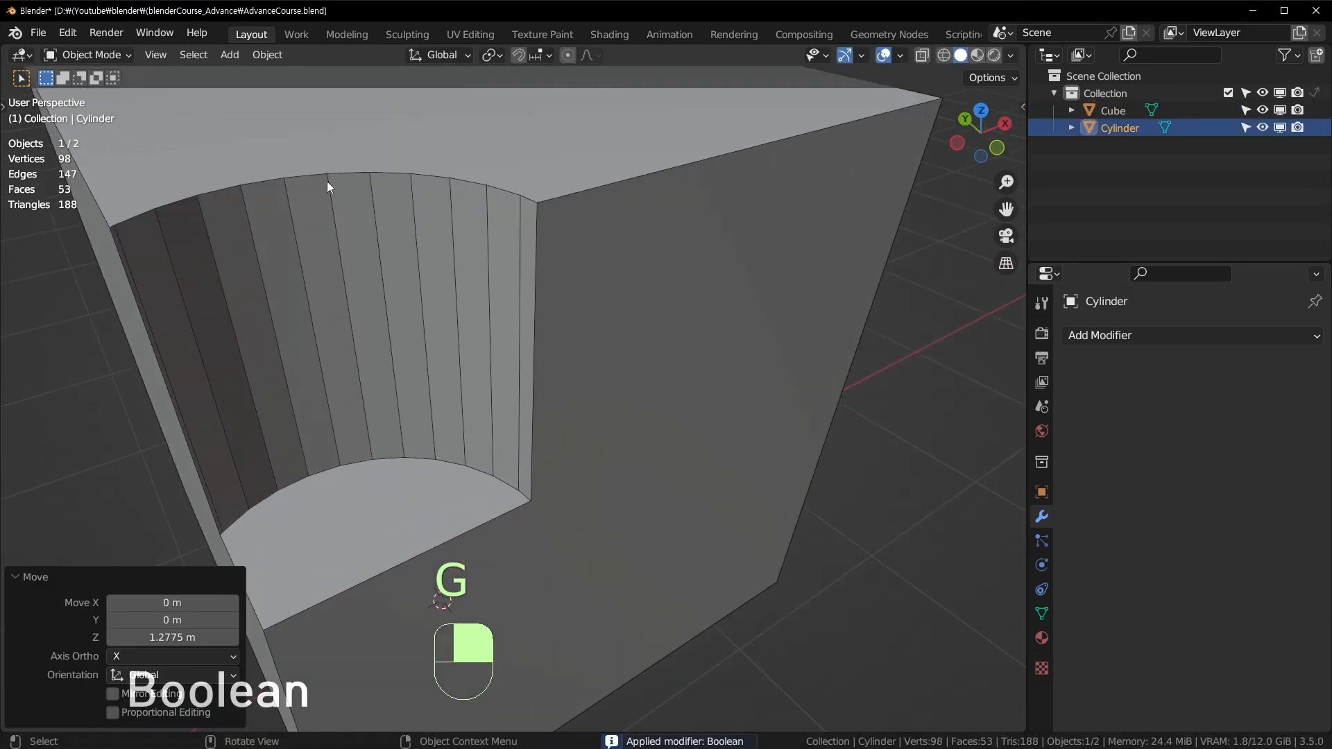
shift+middle_drag(292, 495, 465, 472)
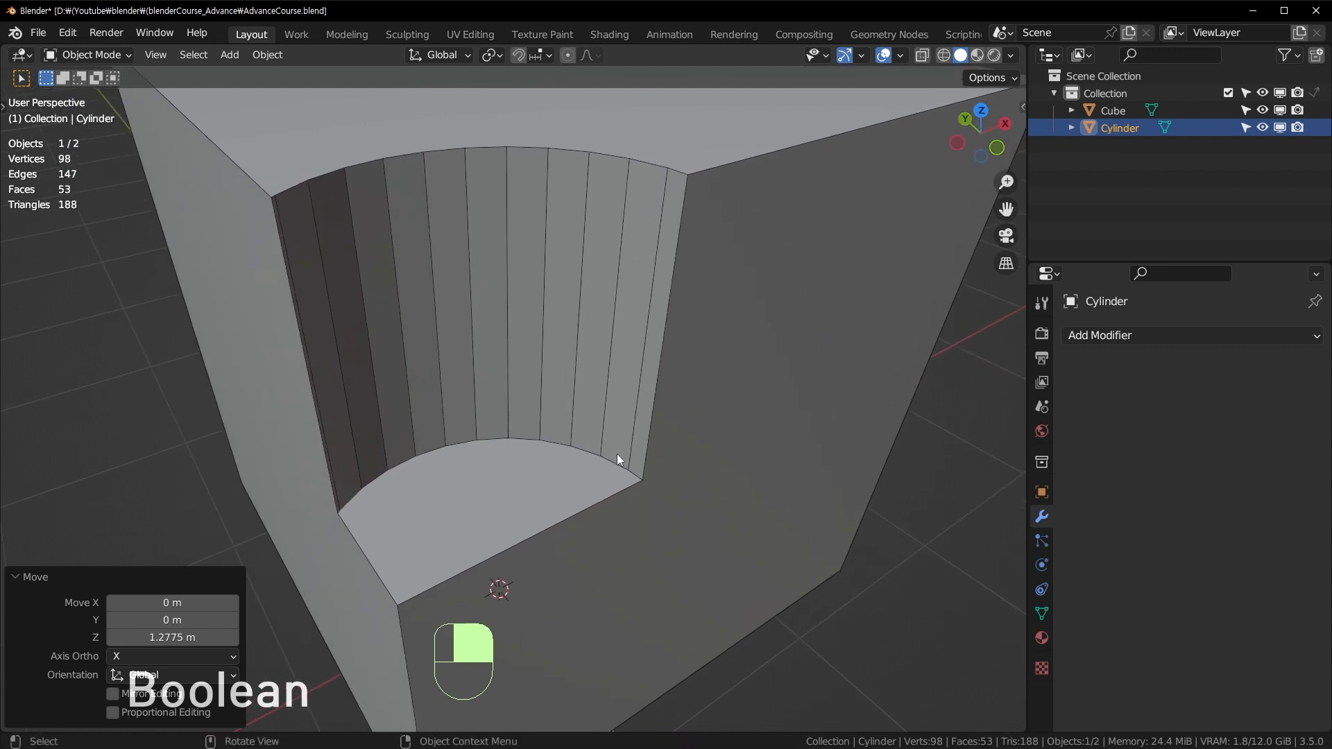
middle_drag(617, 454, 524, 358)
click(478, 421)
scroll(478, 422, down, 4)
key(Tab)
key(Tab)
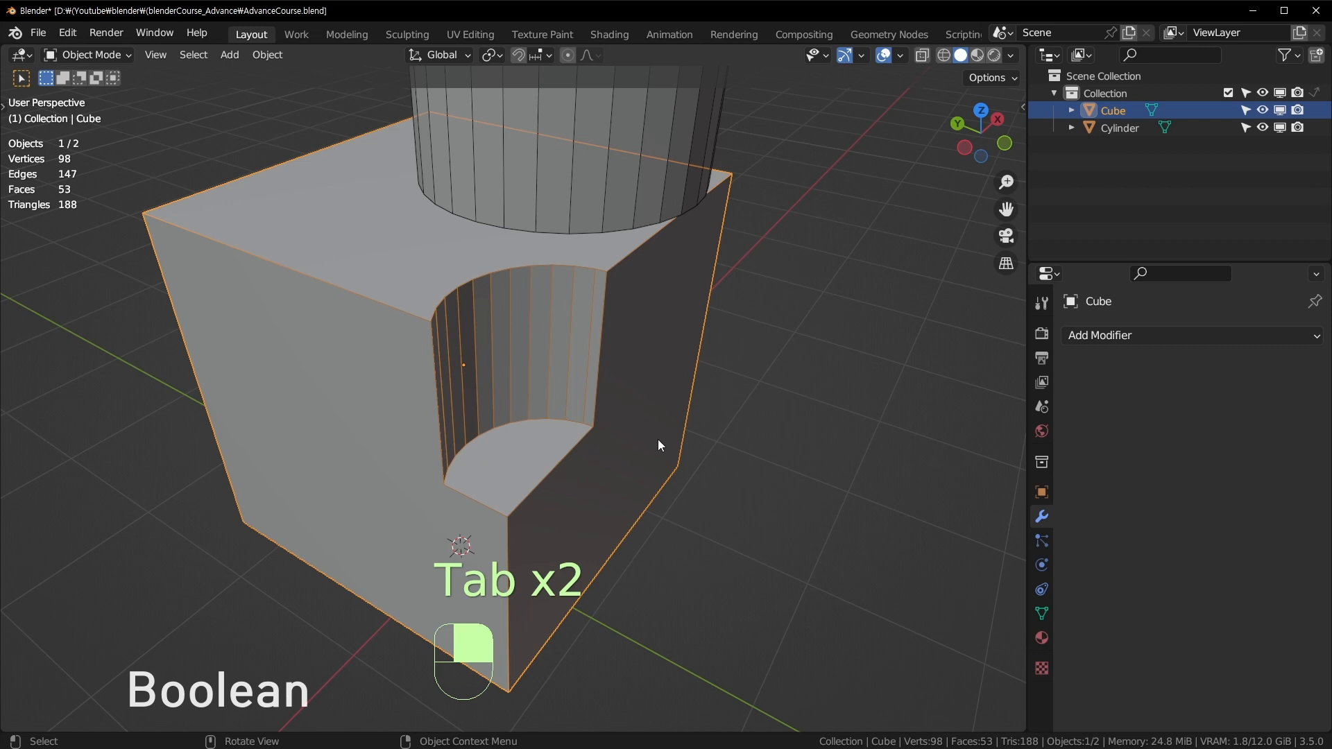
Undo the cylinder's lift and the applied Boolean modifier on the cube.
key(ctrl+z)
key(ctrl+z)
key(ctrl+z)
key(ctrl+z)
key(ctrl+z)
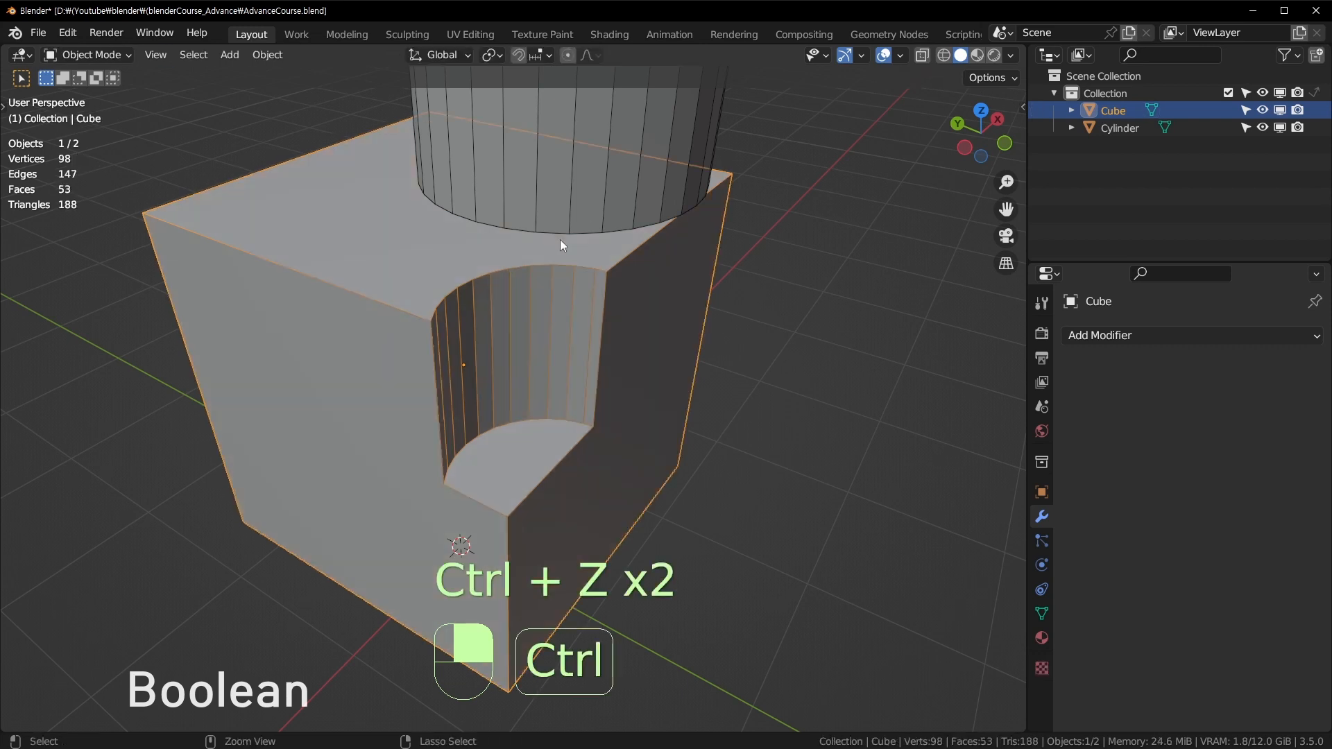
key(ctrl+z)
key(ctrl+z)
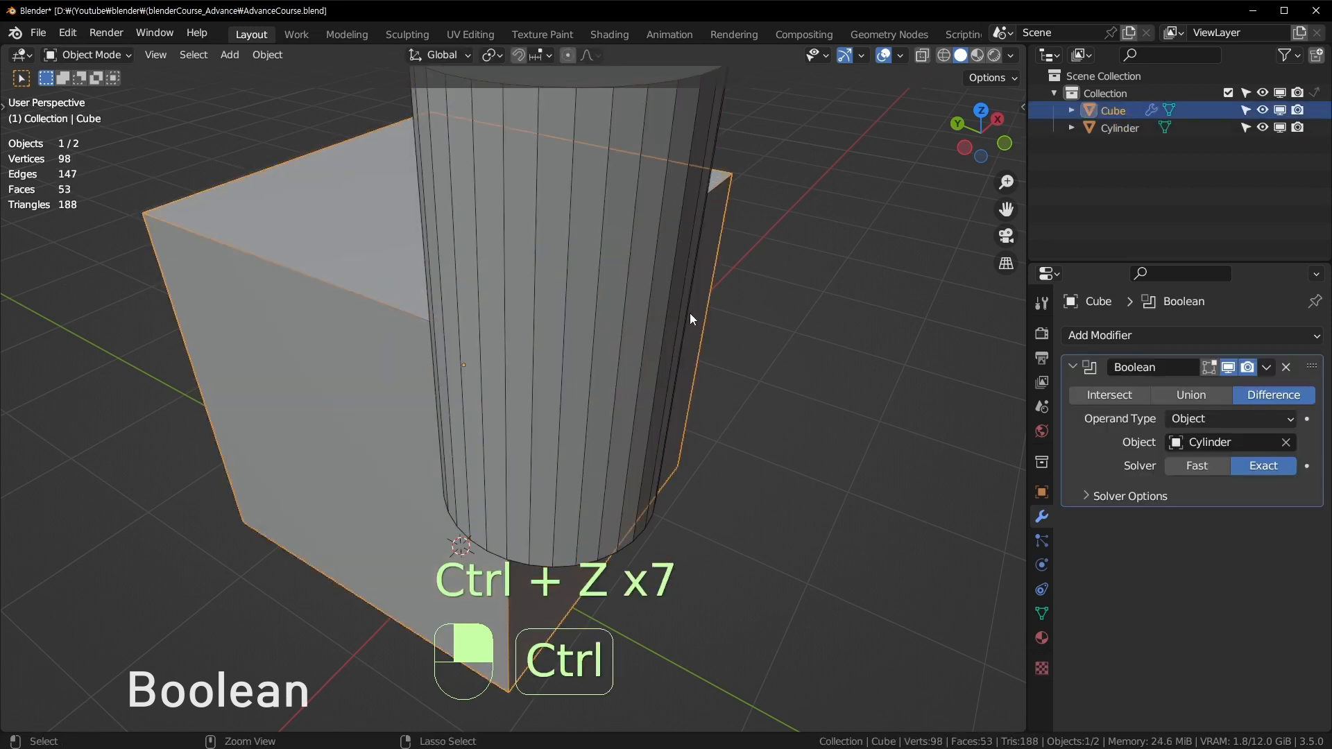
Move the cylinder from the cube's corner onto its top face, finishing with a move of X 0.4947 m, Y -0.22721 m, Z 0.16107 m.
middle_drag(690, 314, 519, 357)
click(484, 347)
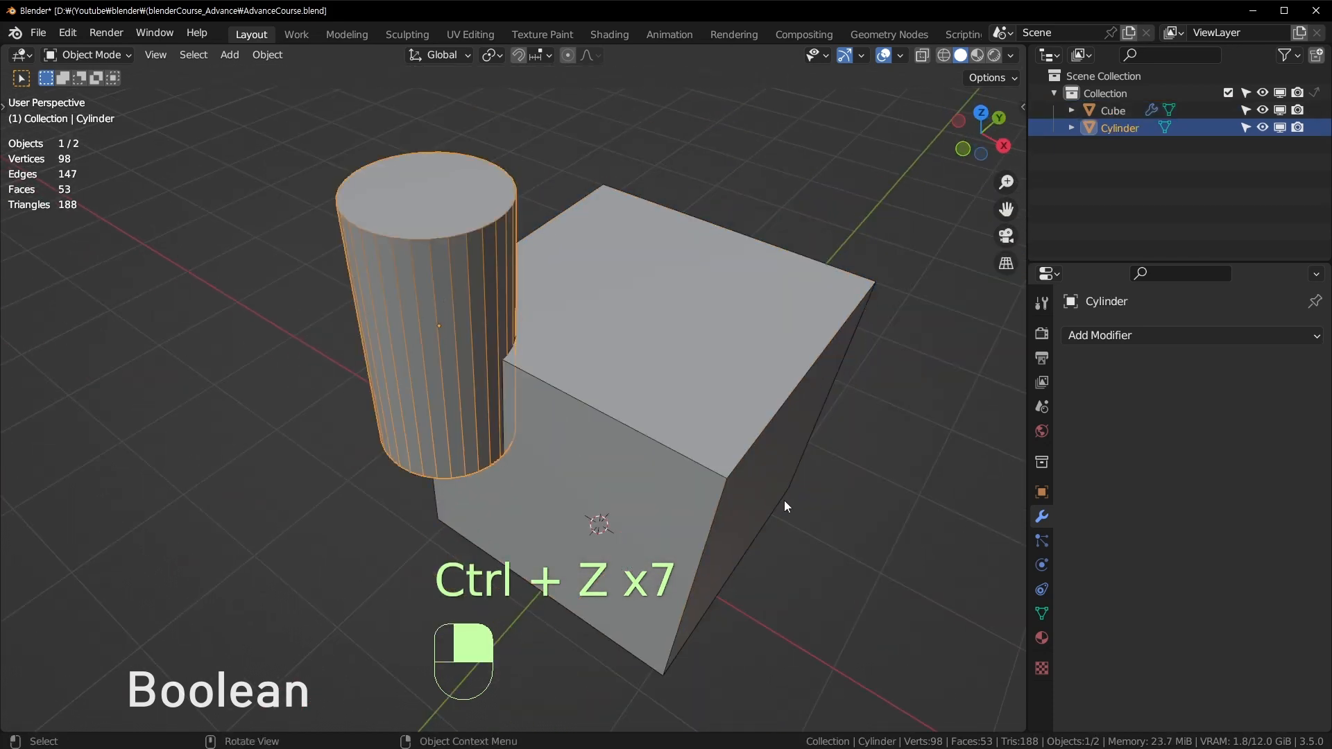
middle_drag(784, 506, 518, 297)
key(g)
click(710, 254)
middle_drag(710, 254, 700, 382)
key(g)
click(620, 411)
middle_drag(588, 402, 626, 450)
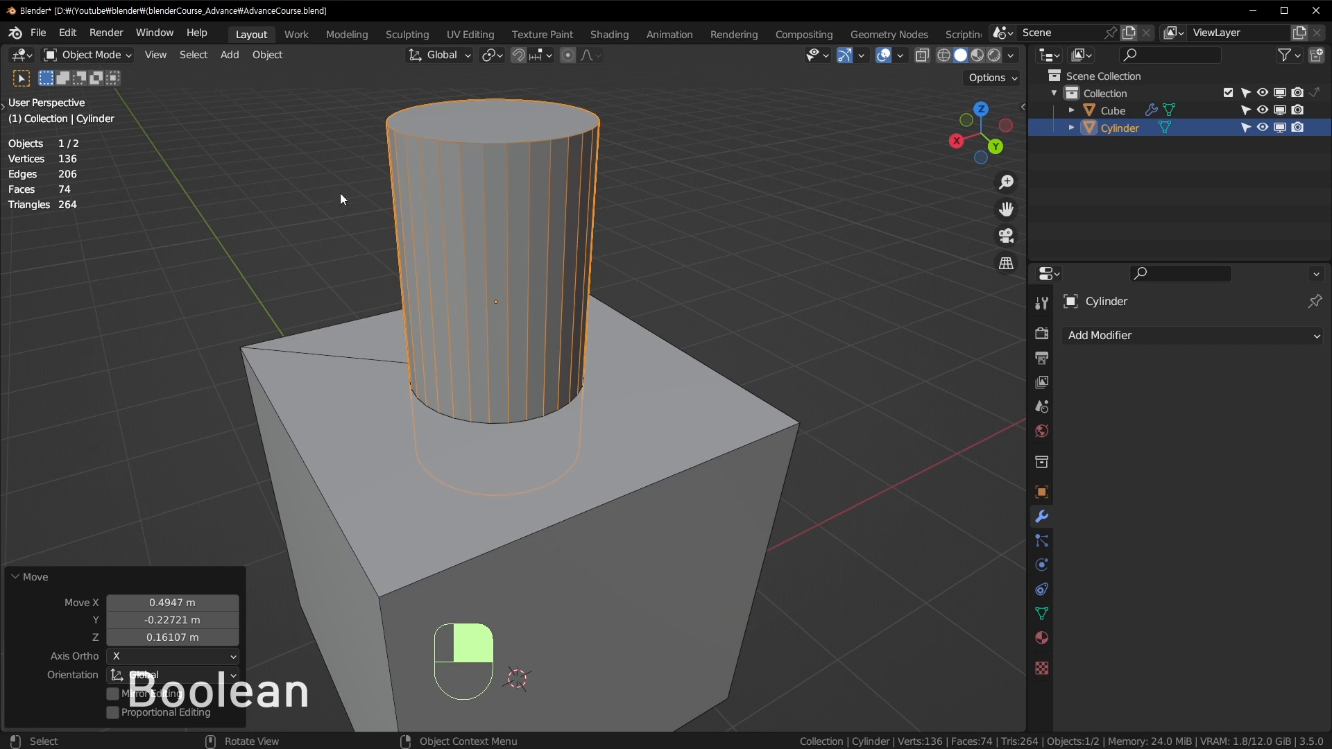
Move the cylinder by X 0.27257 m, Y 0.14118 m, Z 0.31932 m, keeping its base inside the cube.
middle_drag(585, 373, 645, 397)
scroll(642, 391, up, 2)
key(g)
click(630, 186)
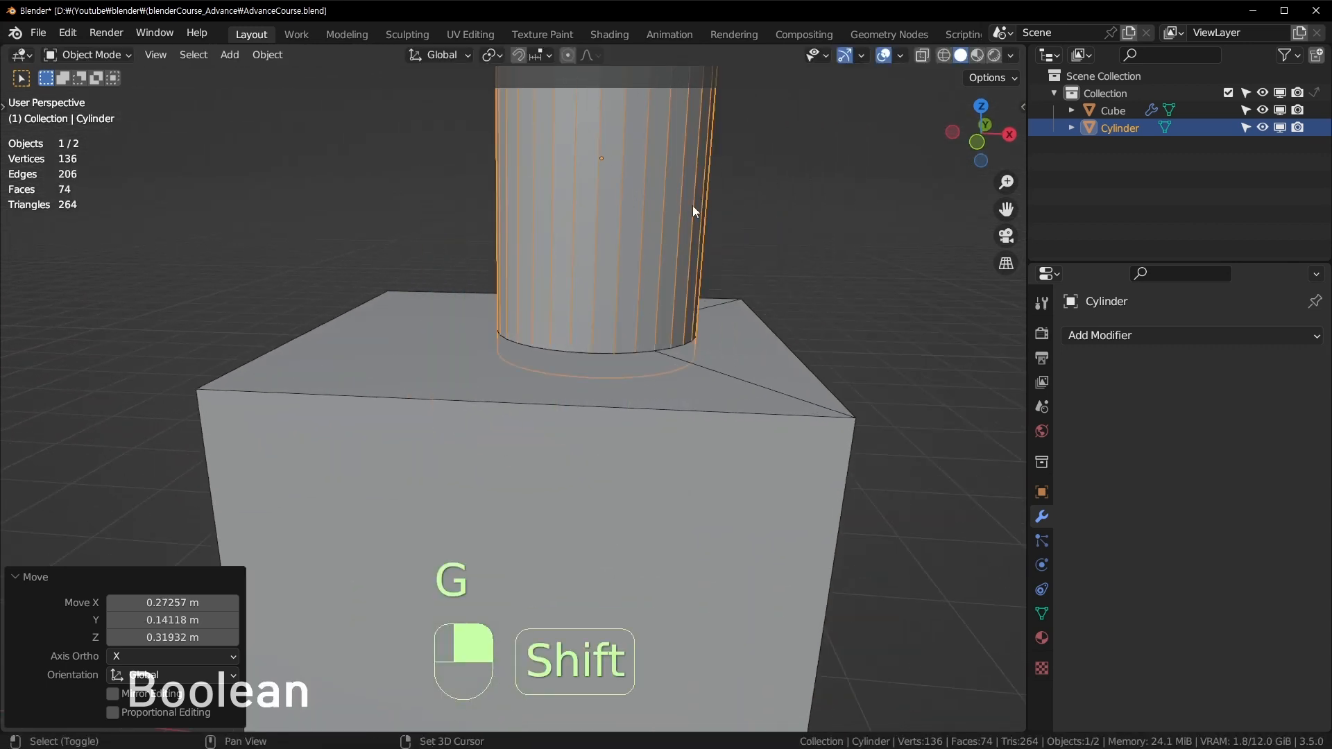
Raise the cylinder completely clear of the cube's top face and select the cube to show its Boolean settings.
shift+middle_drag(692, 205, 605, 343)
scroll(604, 343, down, 2)
key(g)
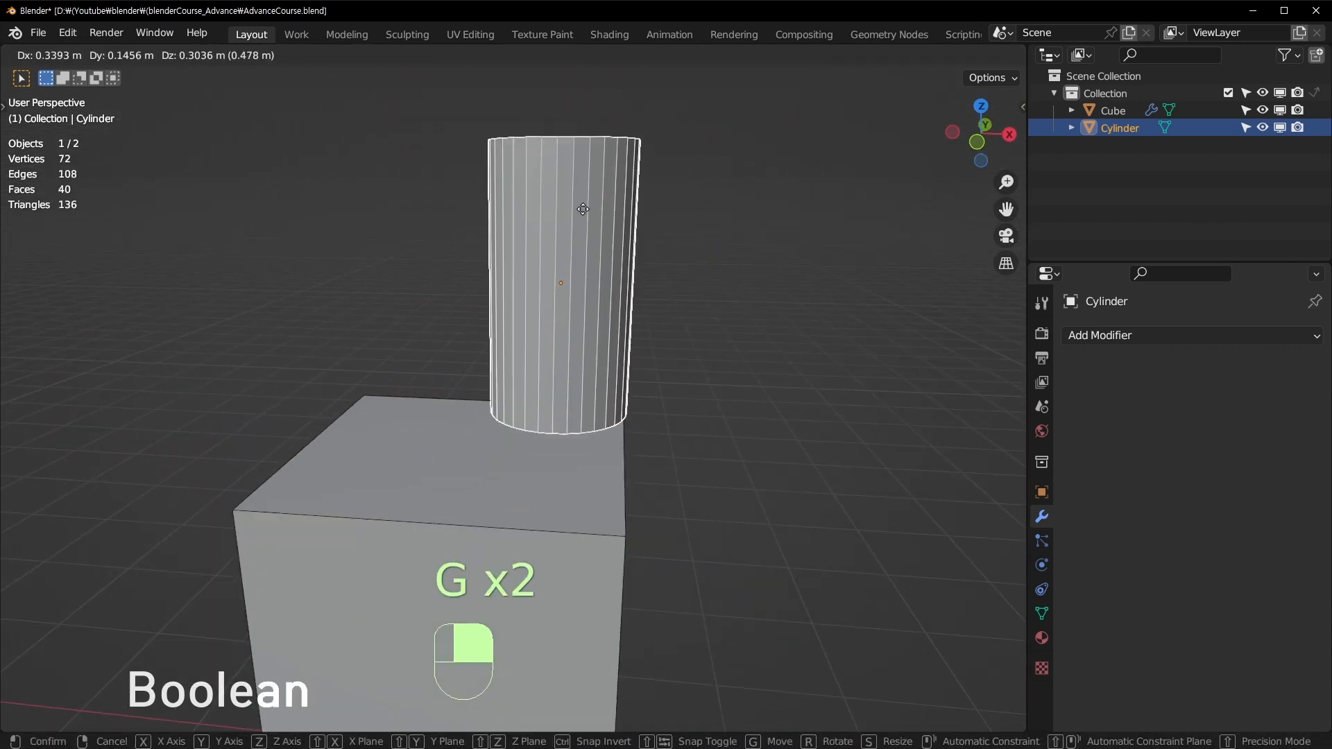
click(555, 197)
click(439, 606)
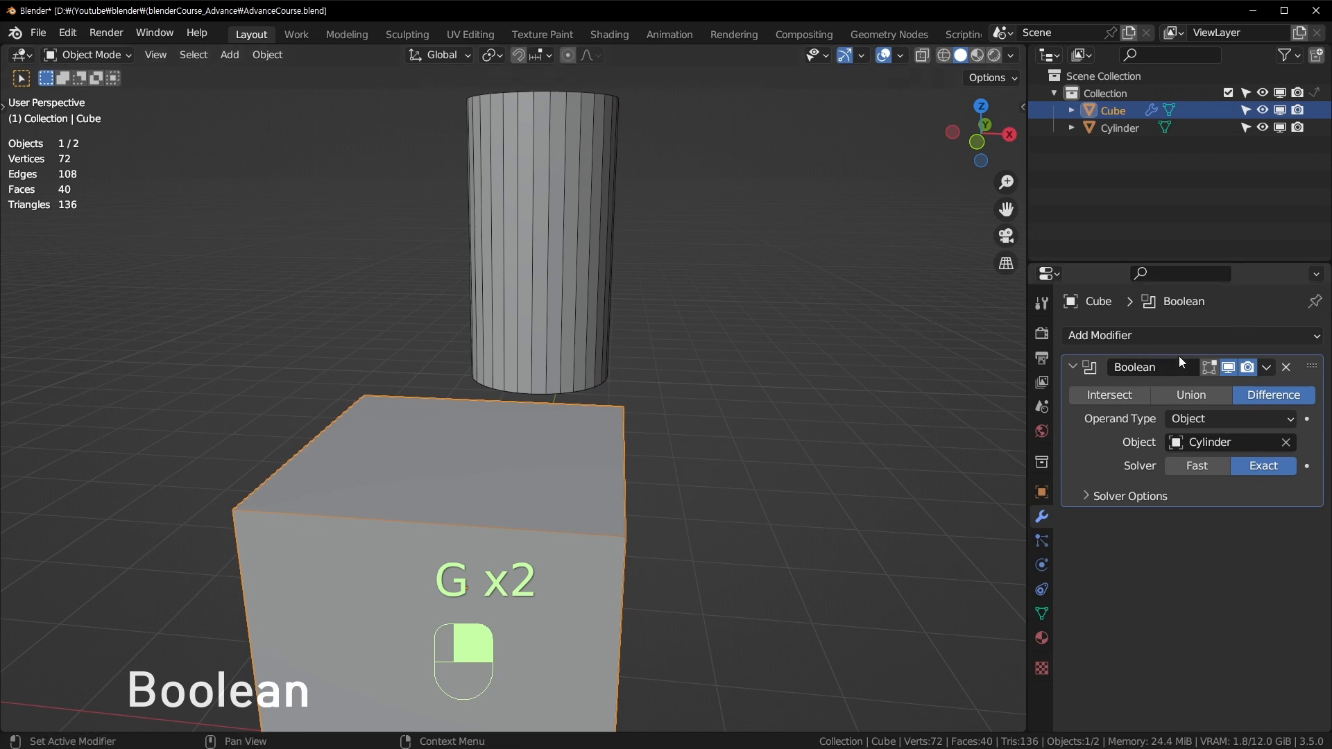
Dip the cylinder into the cube during two free moves, ending the last at X 0.35327 m, Y 0.016598 m, Z -0.10386 m, above the cube.
click(496, 221)
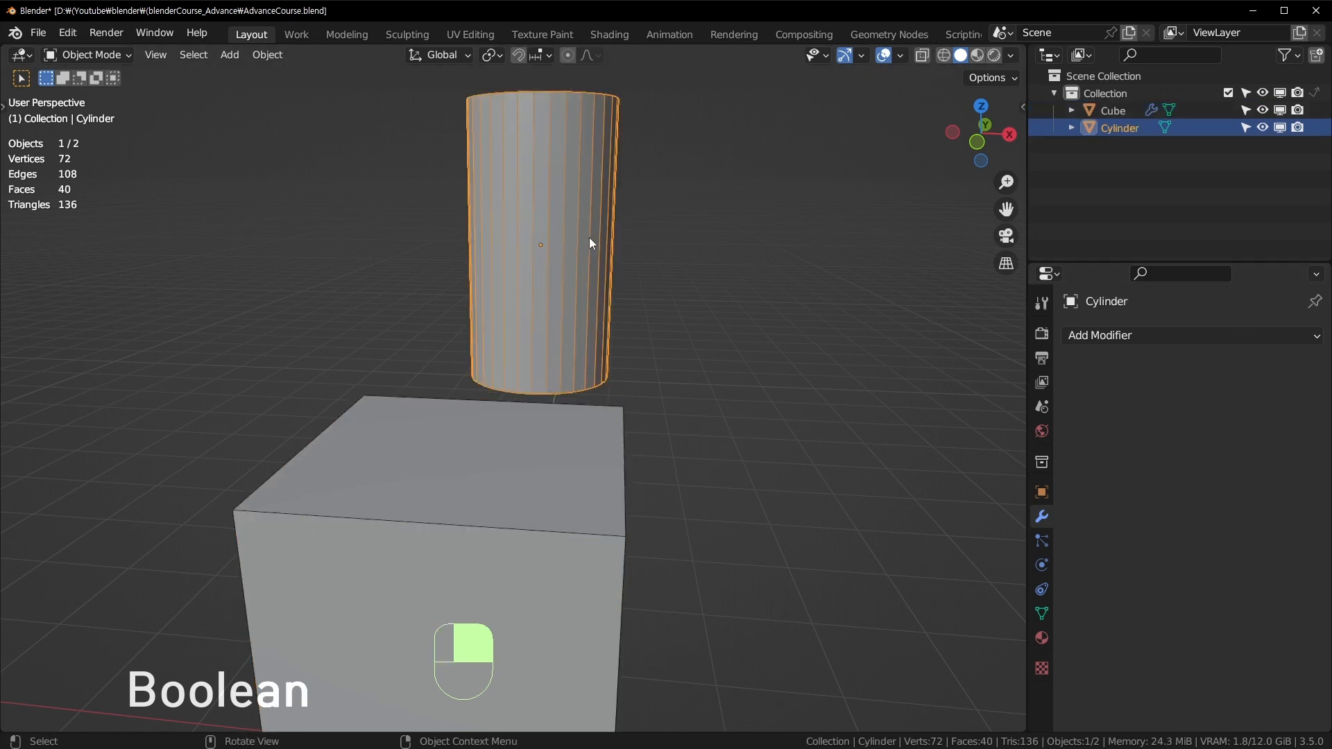
key(g)
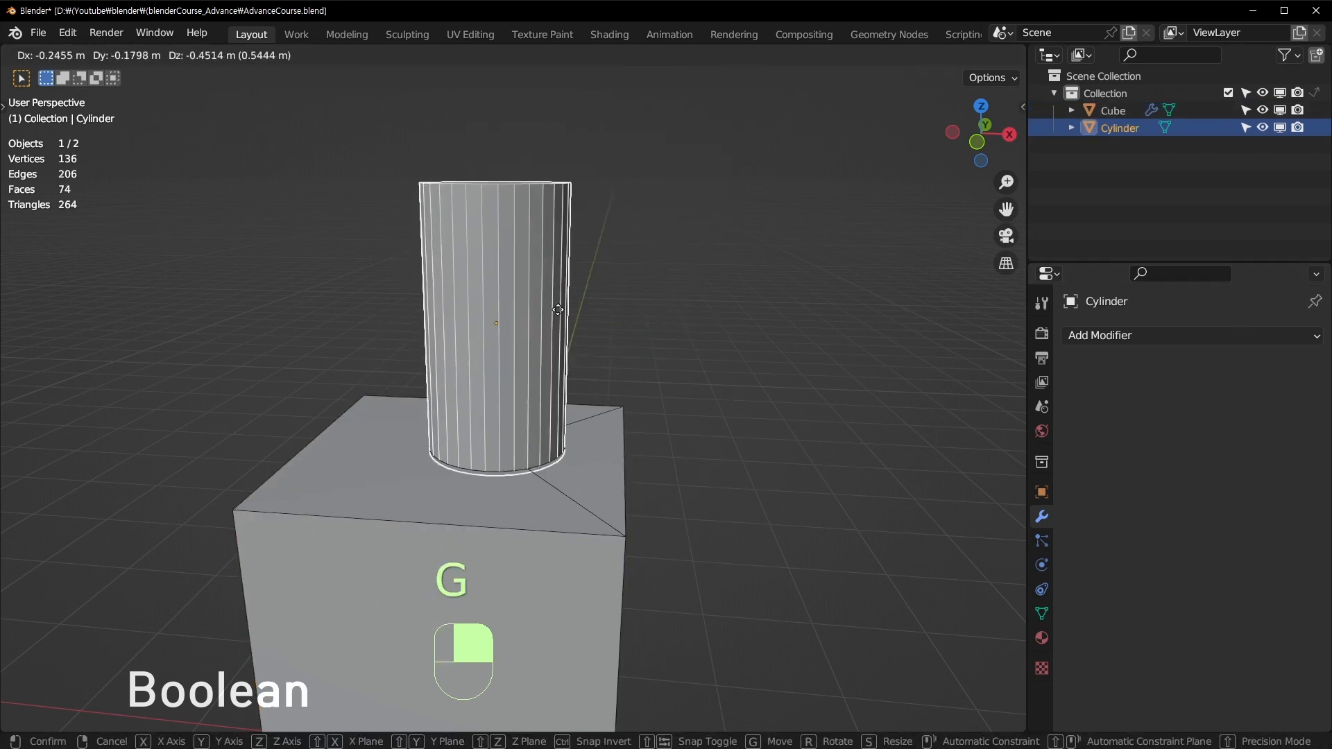
click(540, 257)
key(g)
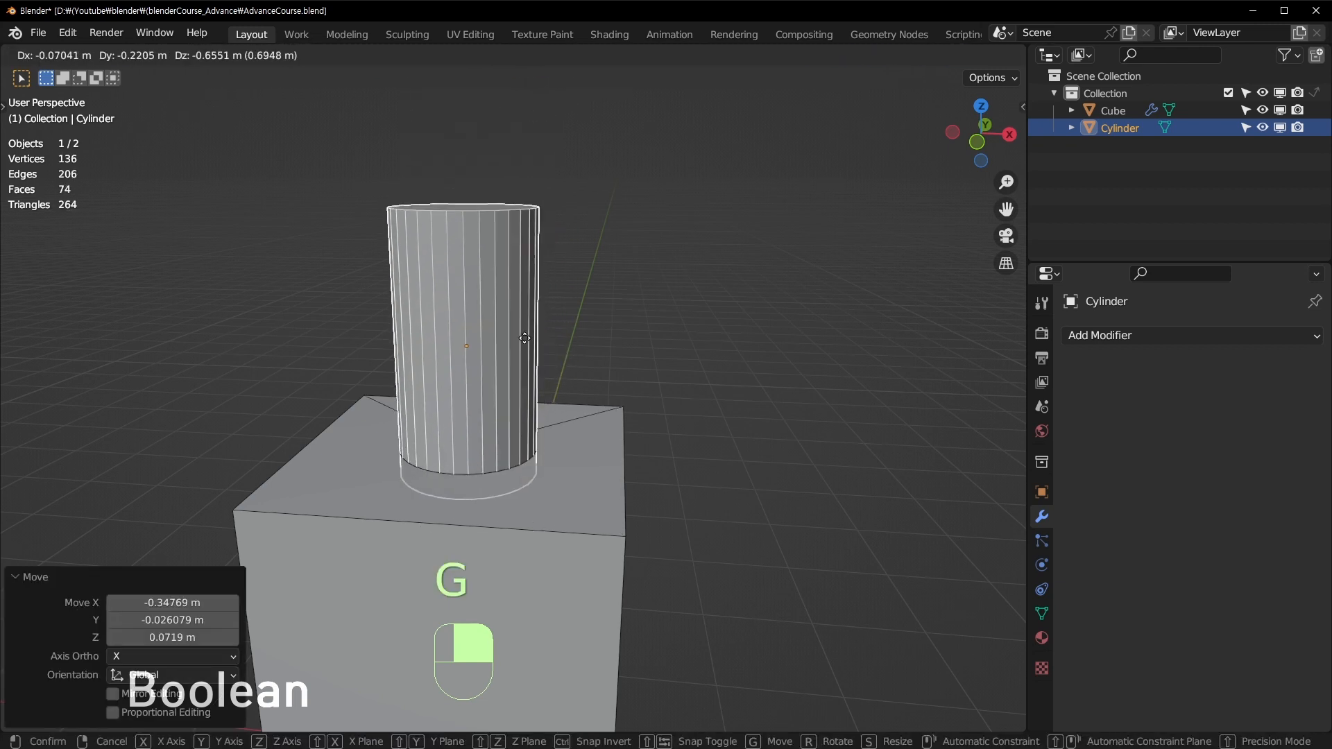
click(601, 240)
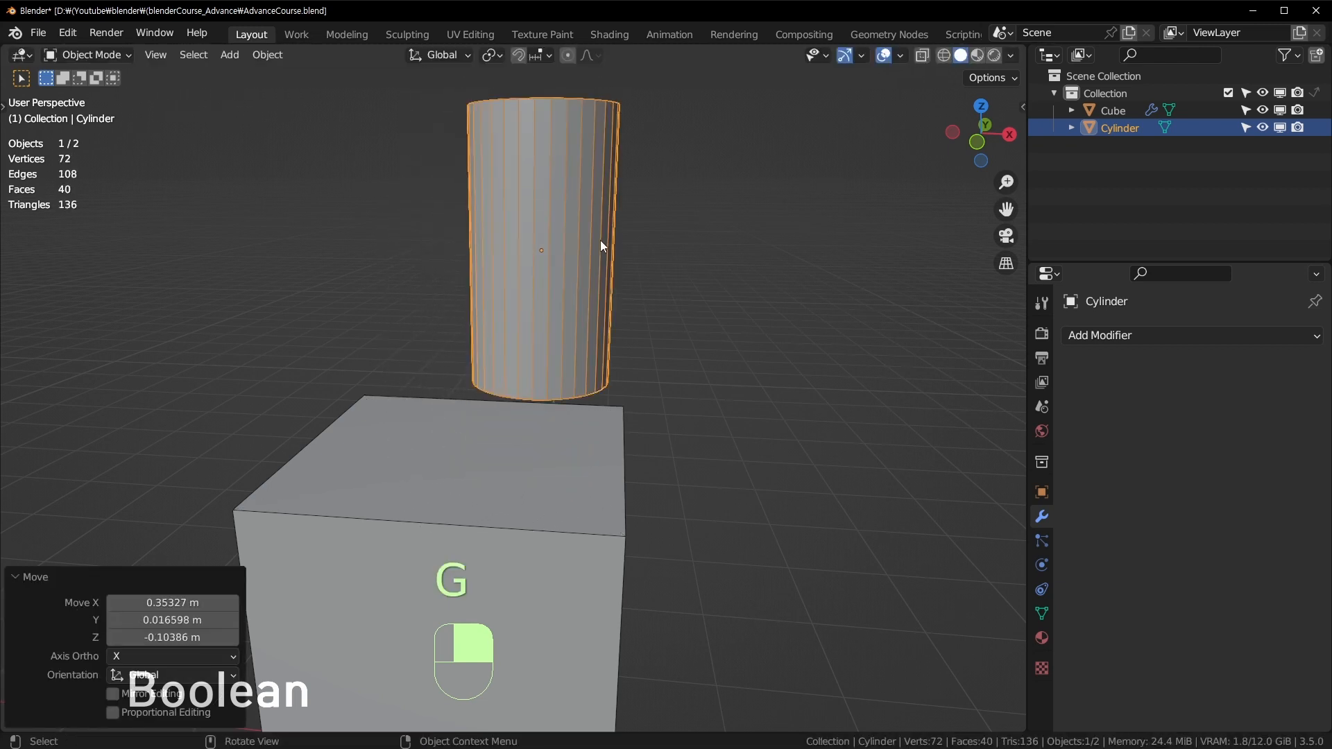
Open the Viewport Display options in the cylinder's object properties.
middle_drag(601, 240, 569, 339)
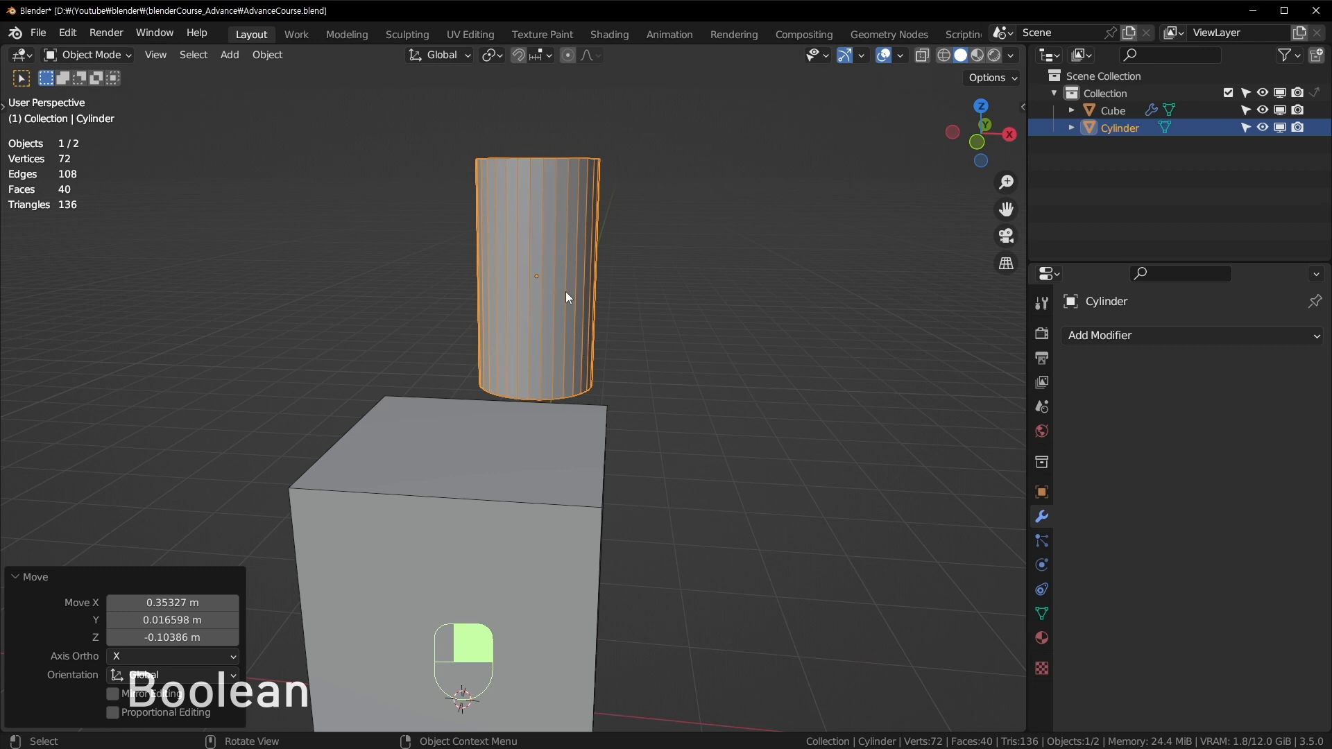
click(600, 465)
click(491, 252)
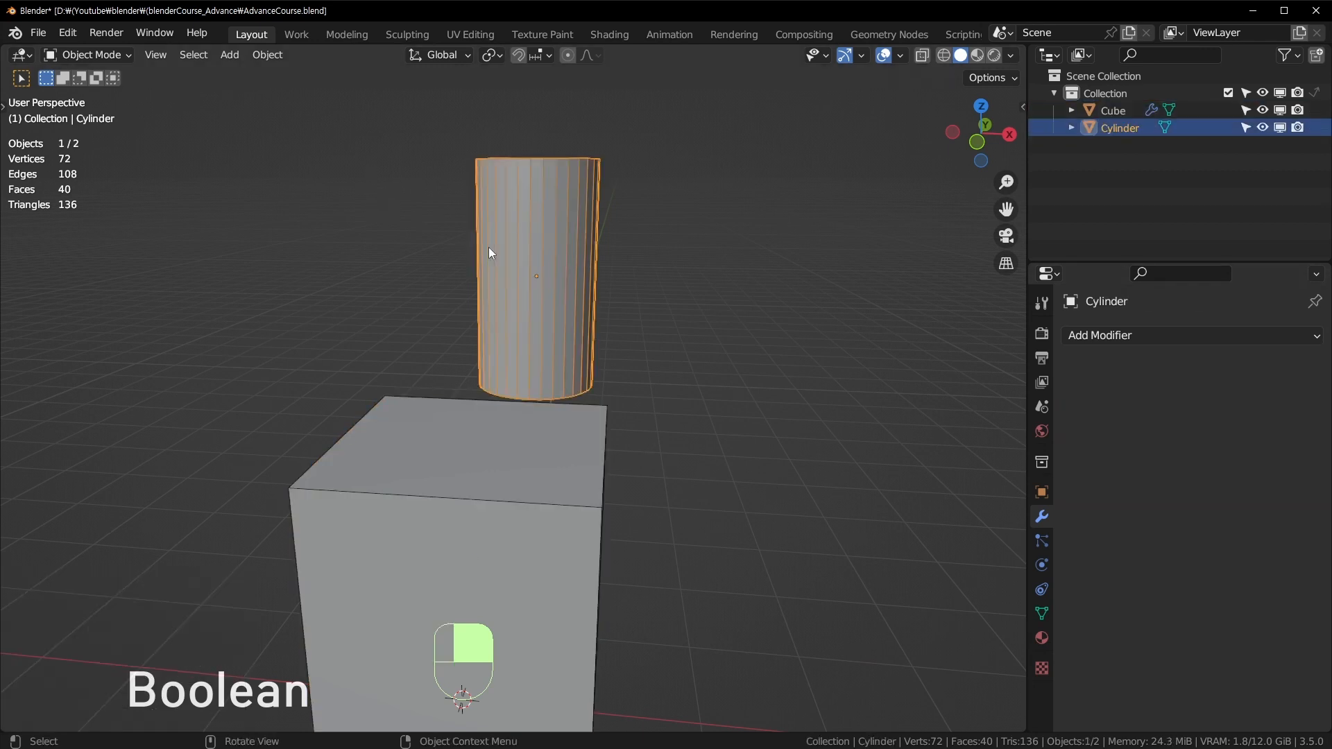
middle_drag(714, 455, 619, 339)
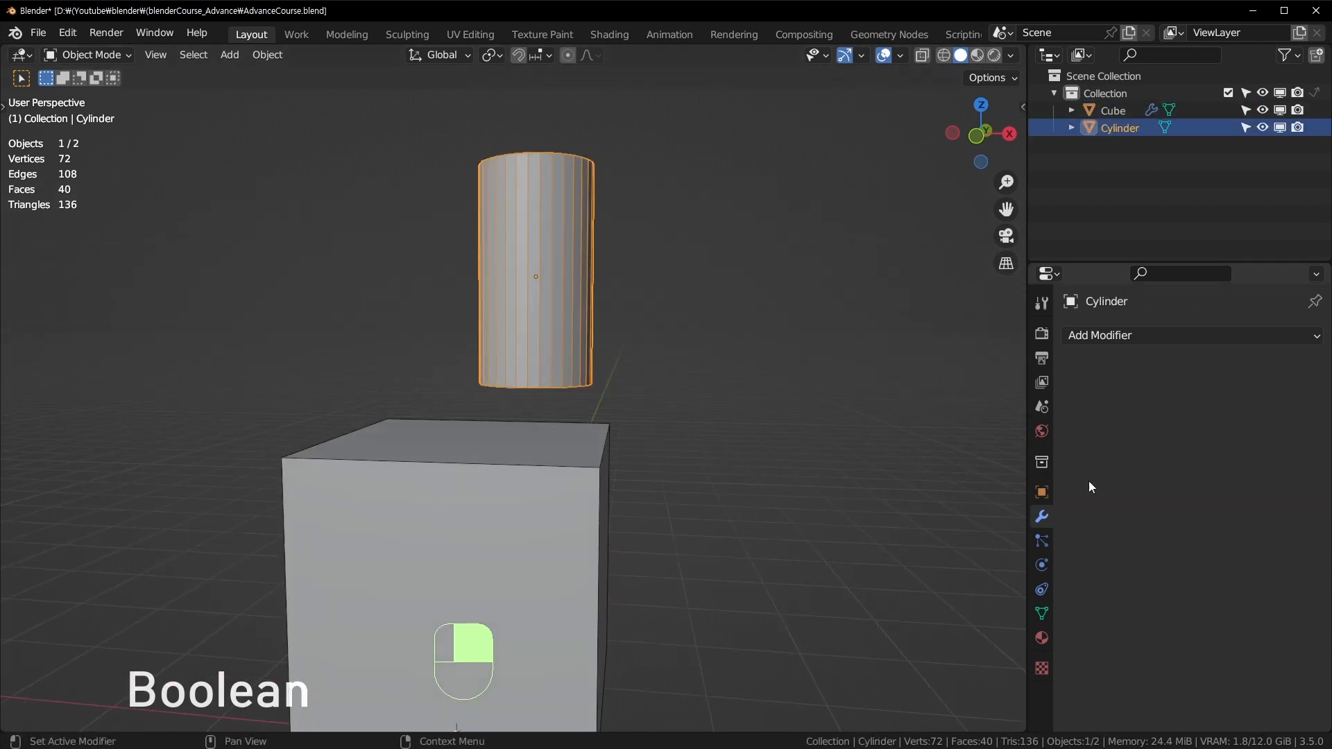
click(1041, 494)
scroll(1121, 522, down, 5)
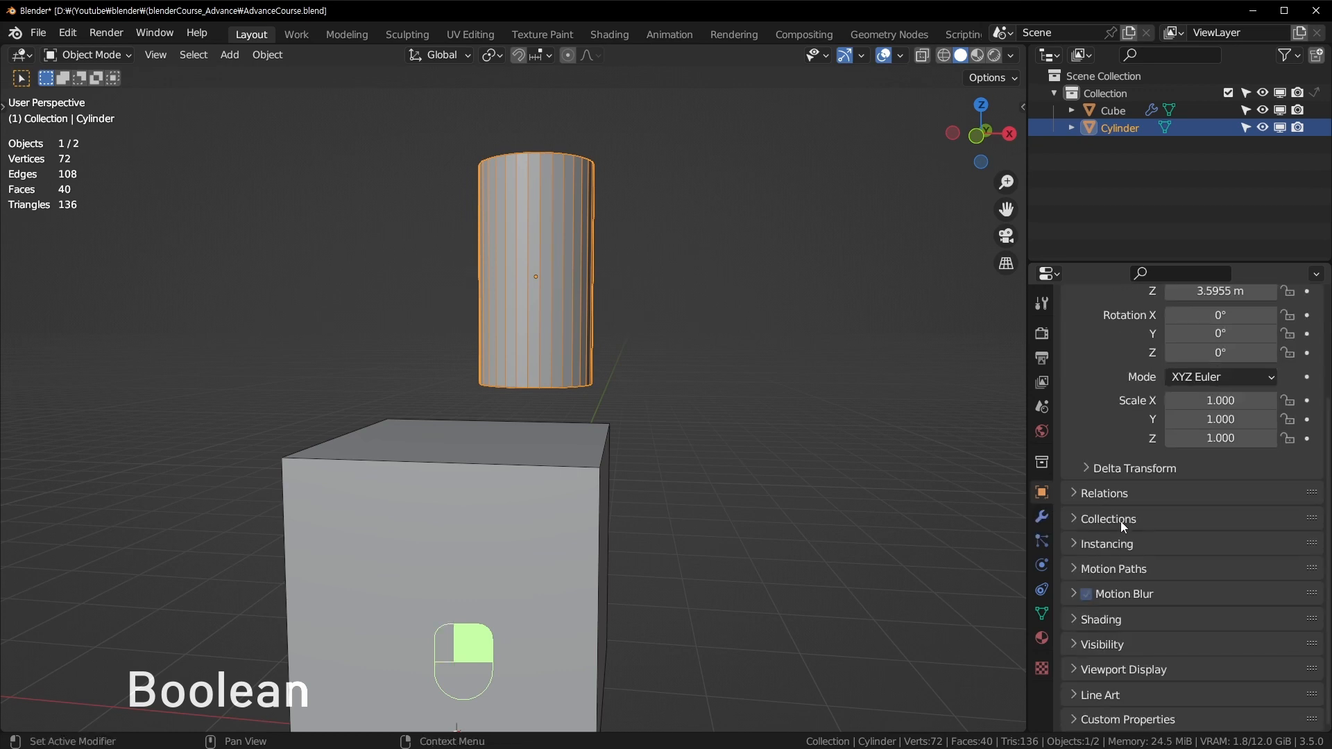
click(1082, 670)
scroll(1083, 672, down, 8)
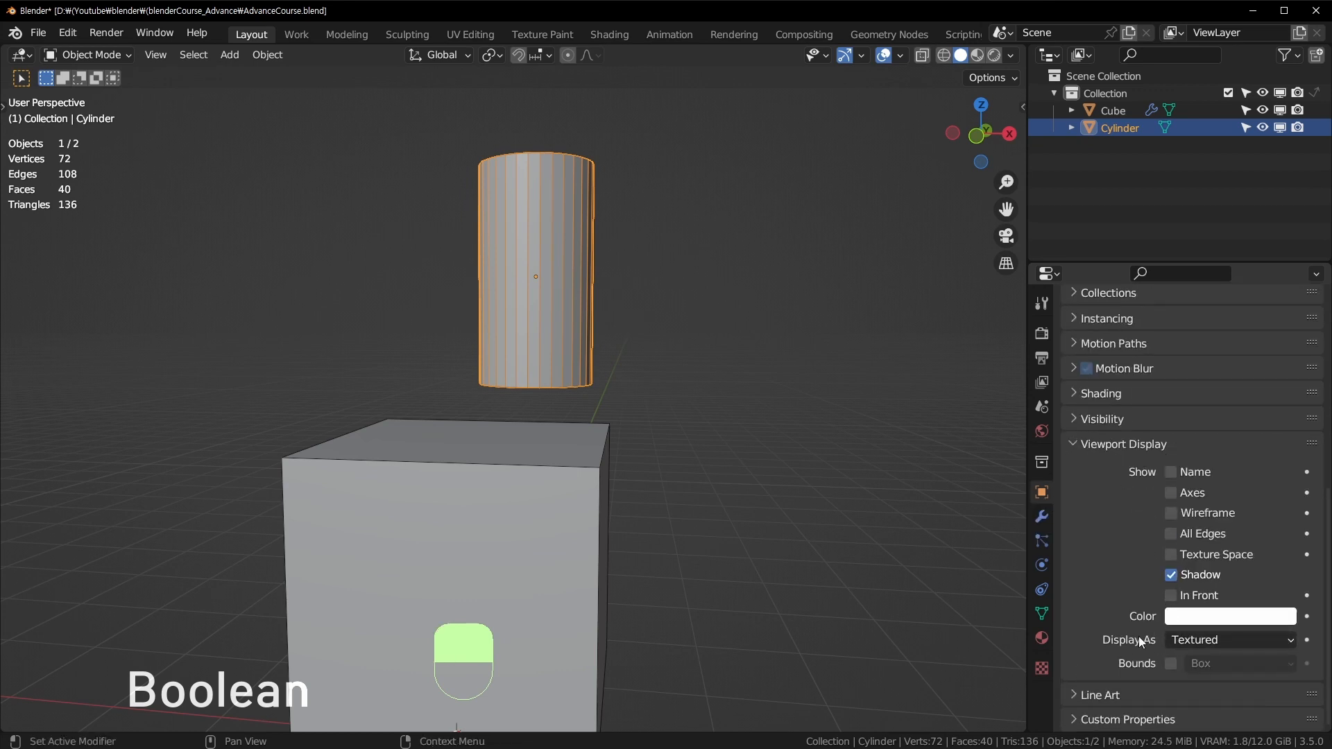
click(1210, 643)
click(1210, 642)
click(1075, 418)
click(1075, 418)
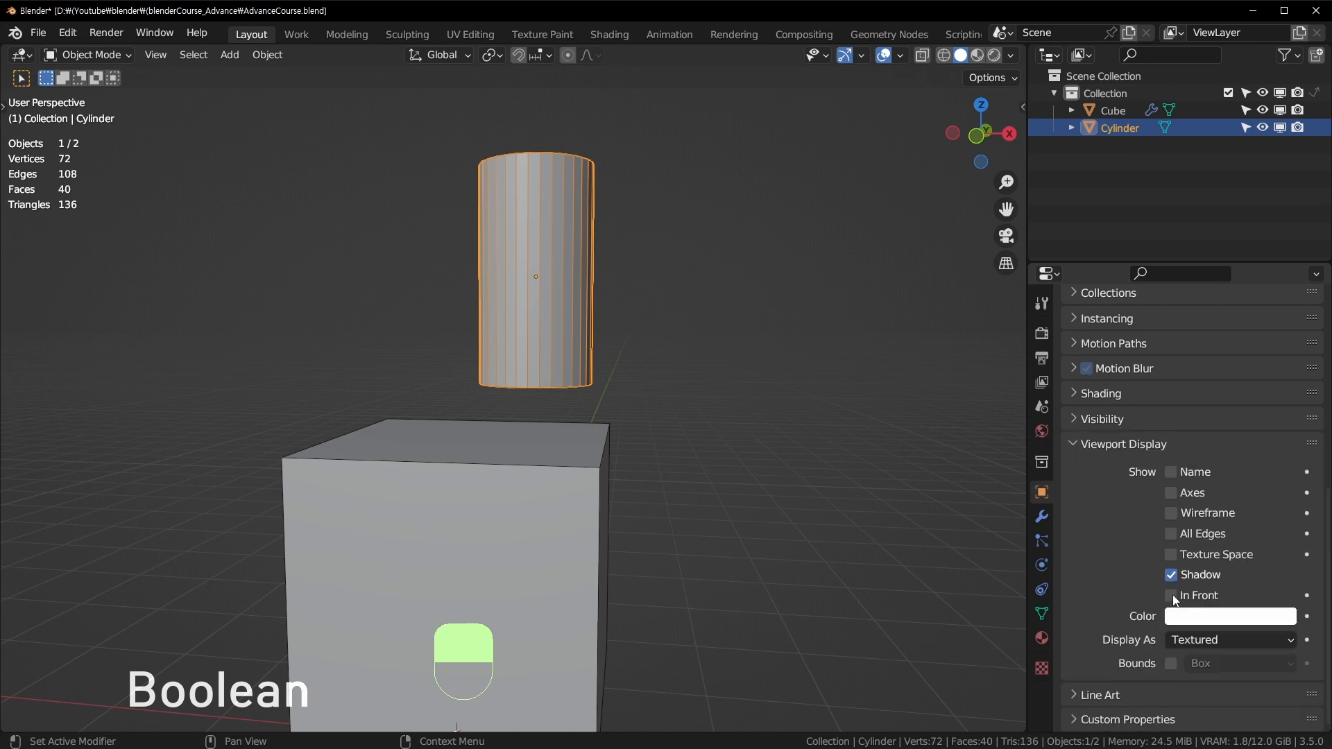
click(1193, 648)
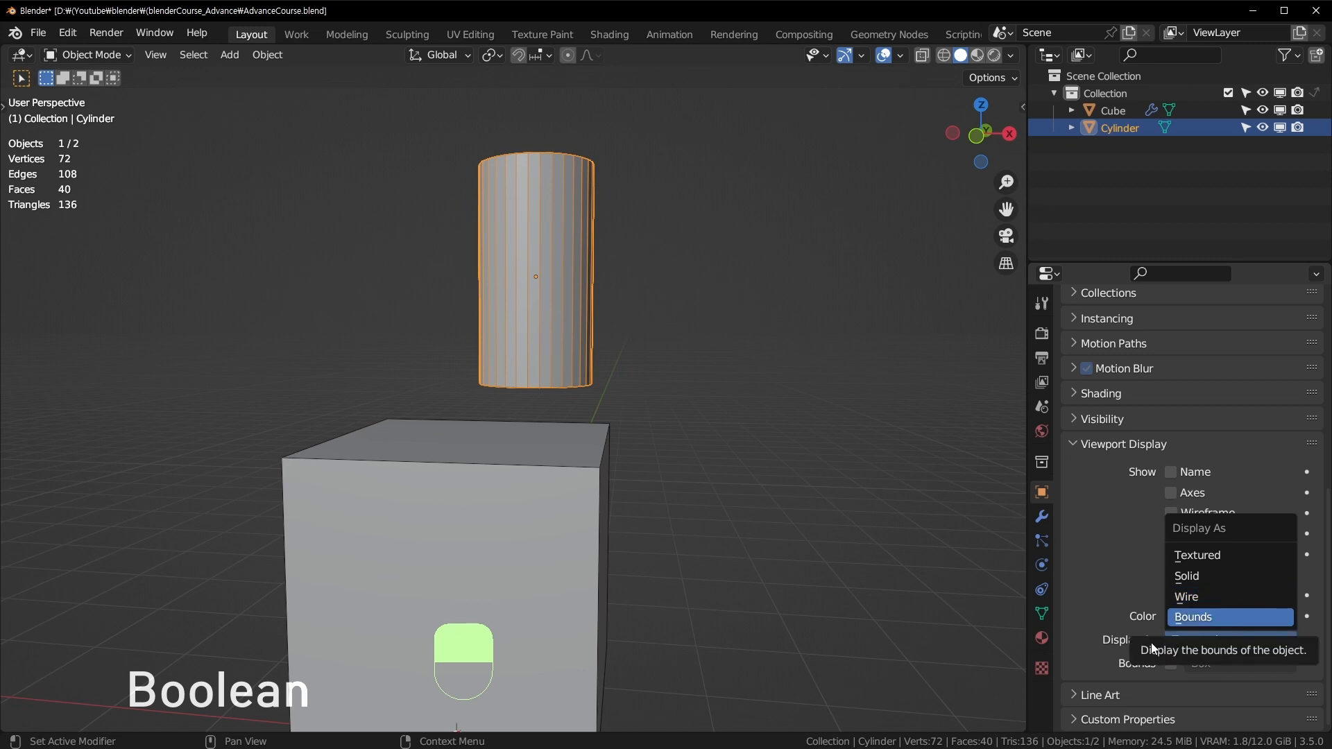
click(1225, 649)
Show the cylinder as Wire in the viewport and switch its Display As setting to Bounds.
click(1224, 643)
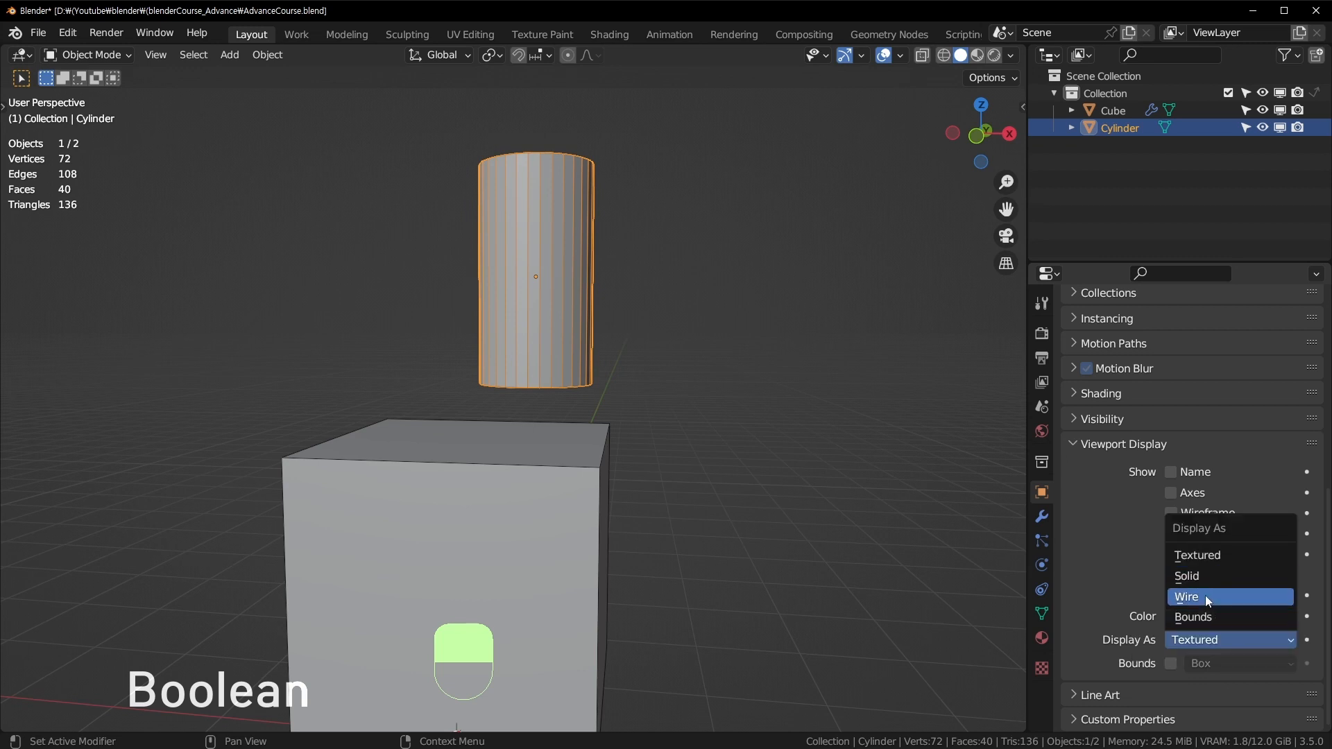
click(1207, 598)
click(1202, 635)
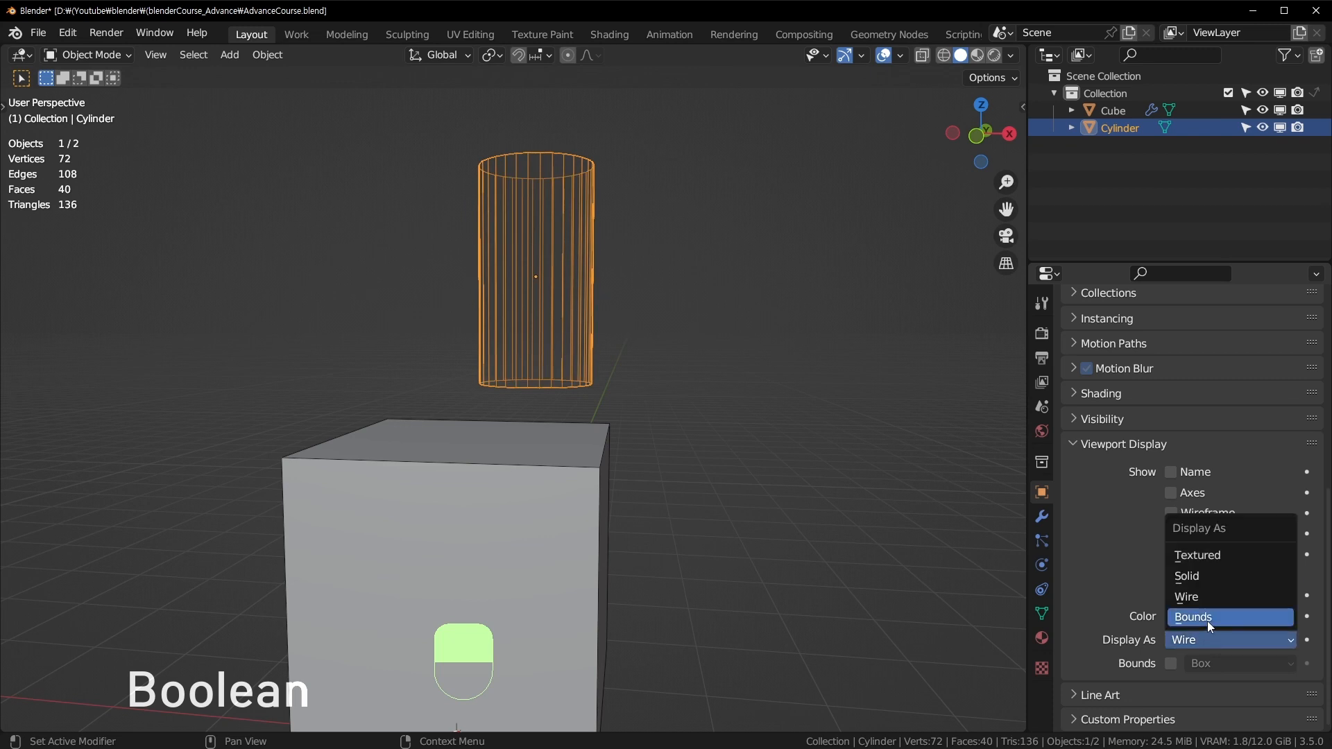
click(1206, 619)
Move the cylinder, shown as bounds, by X 0.30771 m, Y 0.005439 m, Z -0.65876 m into the cube's upper edge.
middle_drag(675, 309, 714, 356)
click(747, 269)
click(579, 197)
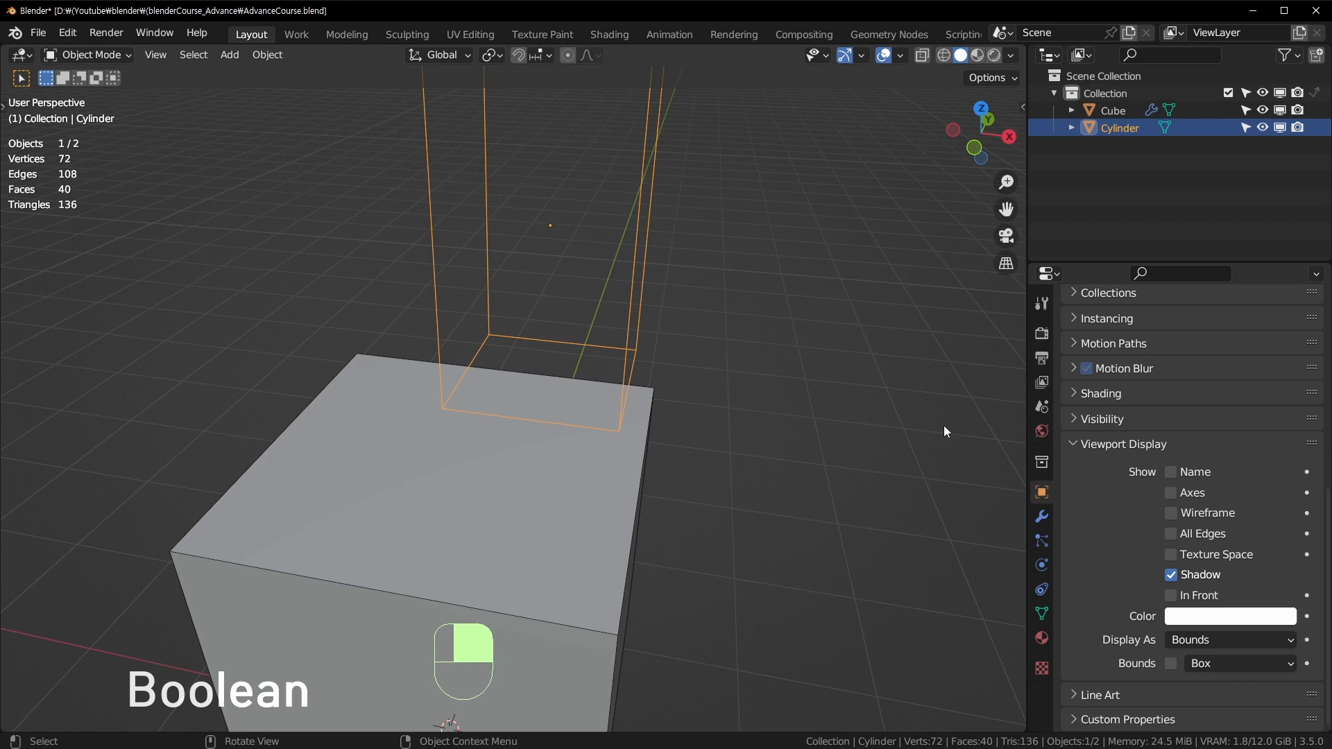
middle_drag(944, 426, 575, 238)
key(g)
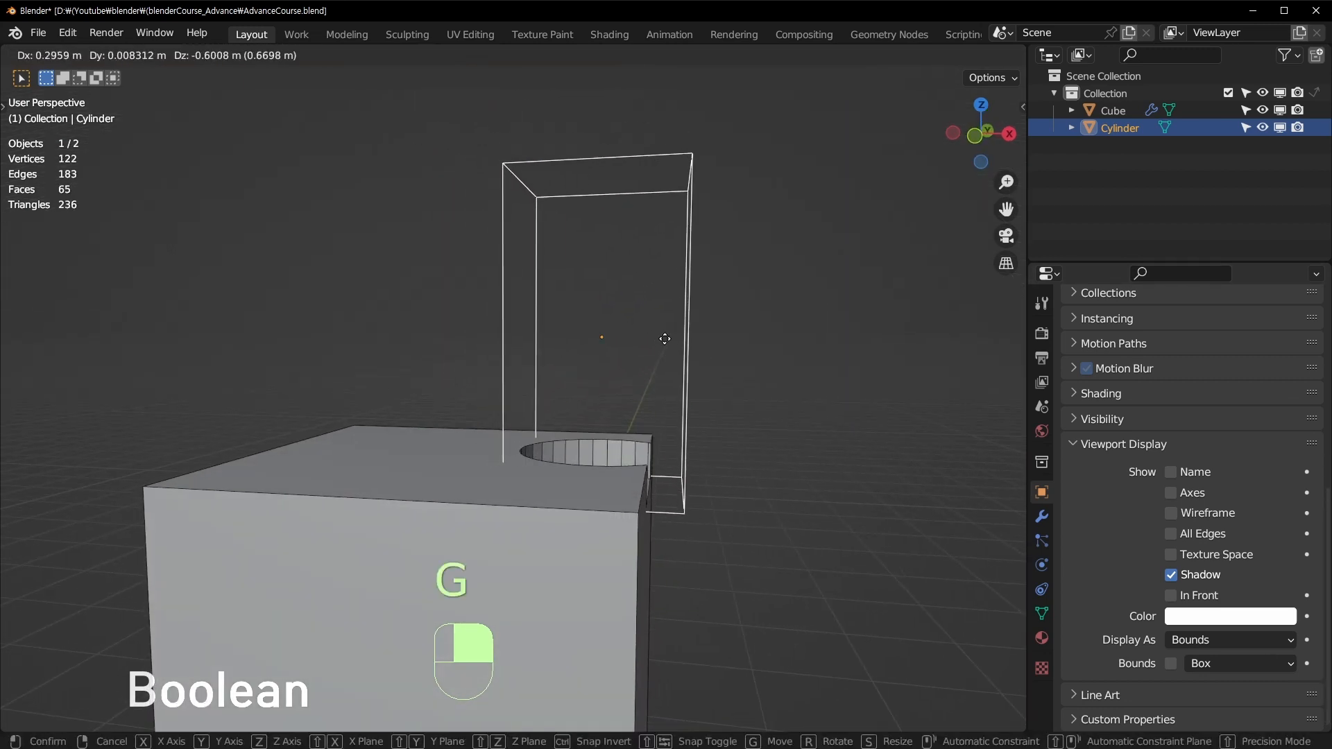
click(667, 341)
Reposition the bounds-displayed cylinder at the cube's upper corner with three free moves, including one by X 0.031221 m, Y 0.088489 m, Z -0.006121 m.
middle_drag(730, 390, 569, 427)
key(g)
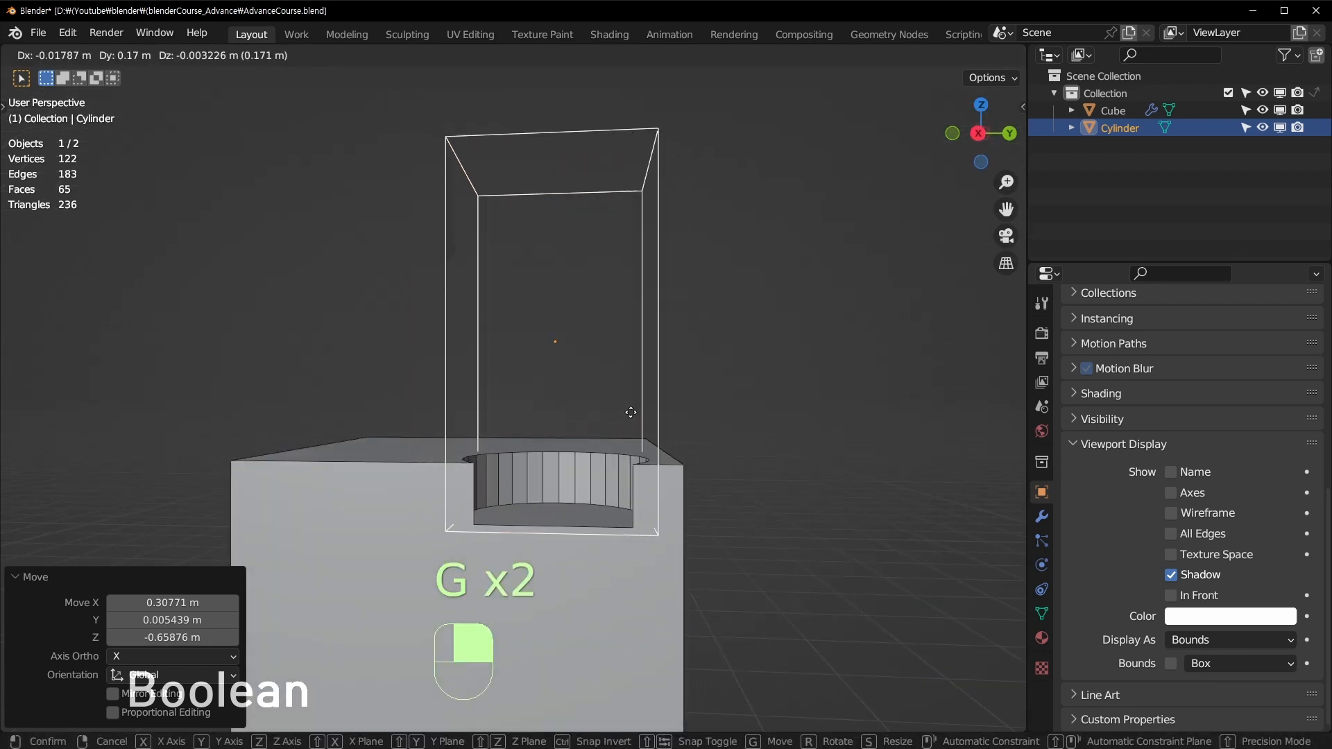
click(690, 555)
middle_drag(690, 555, 692, 317)
key(g)
click(863, 364)
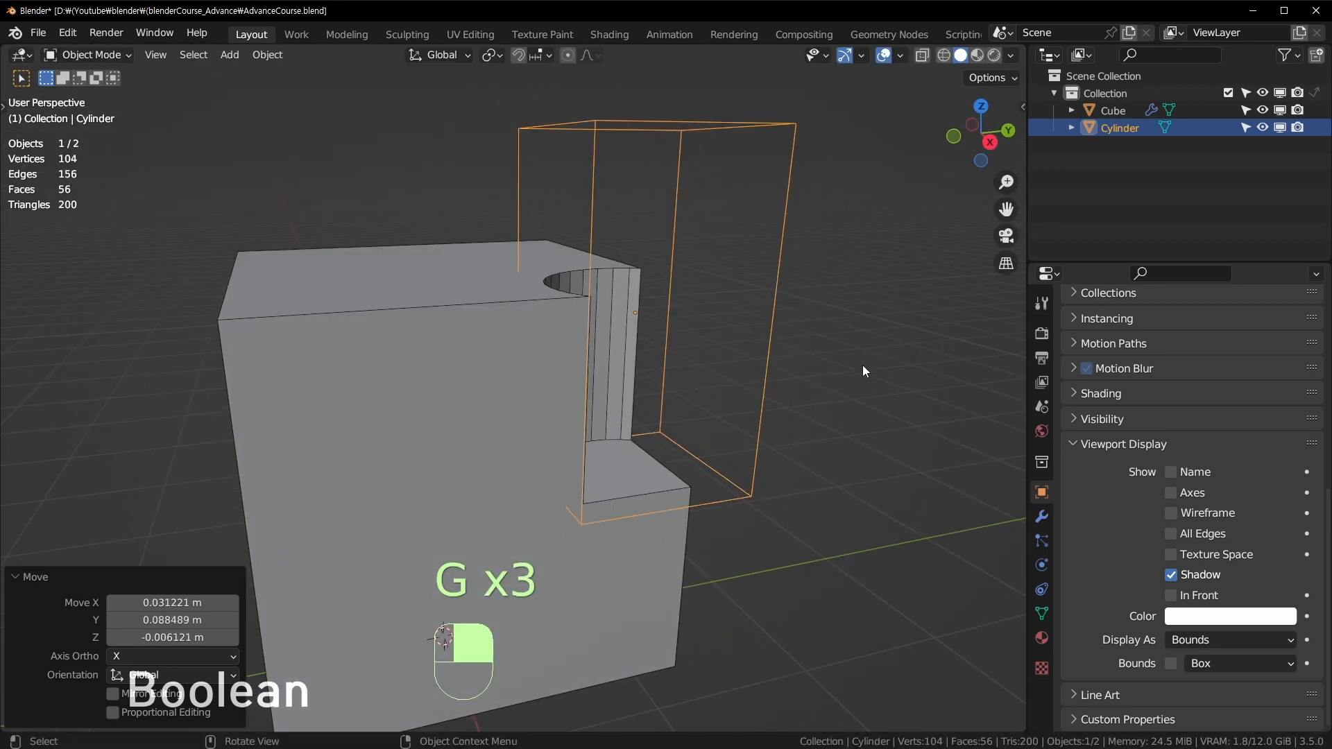
middle_drag(863, 365, 485, 347)
key(g)
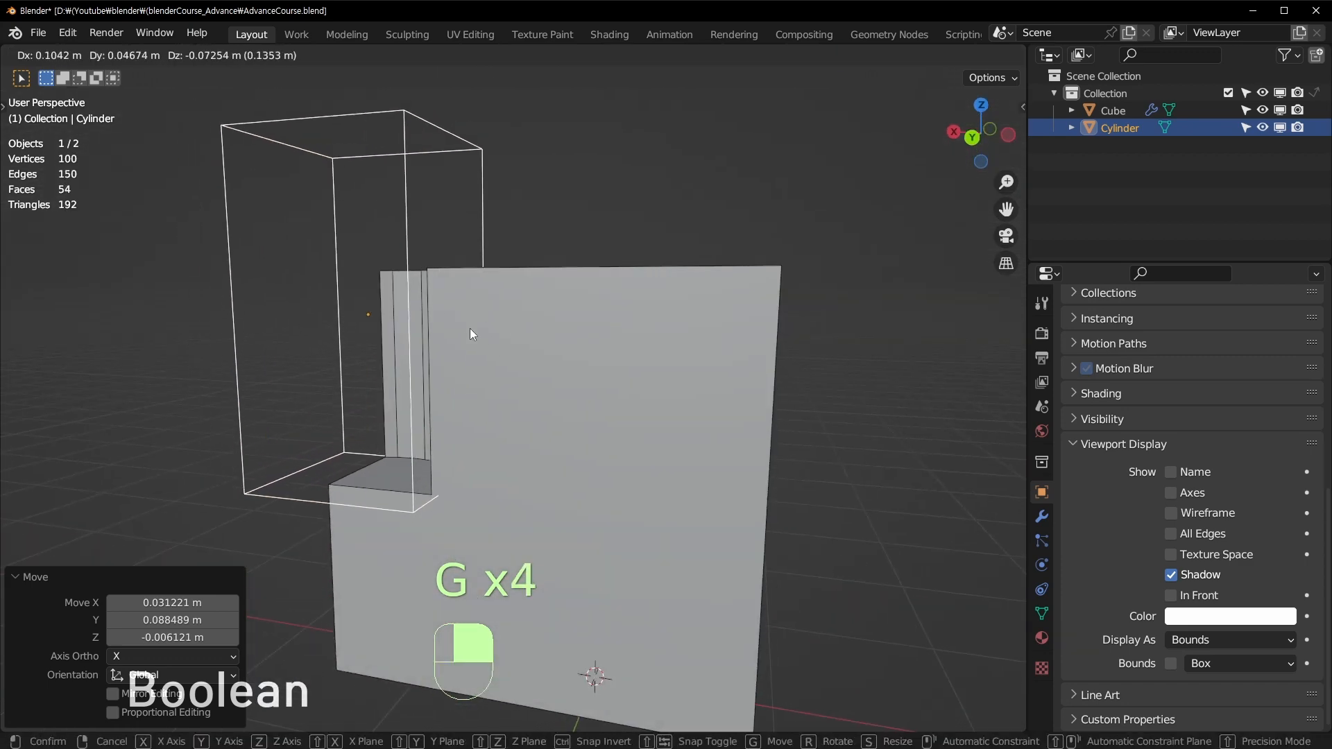
click(471, 334)
Edit the cylinder's mesh and move its top face by -0.022444 m along Z.
middle_drag(521, 260, 527, 270)
key(Tab)
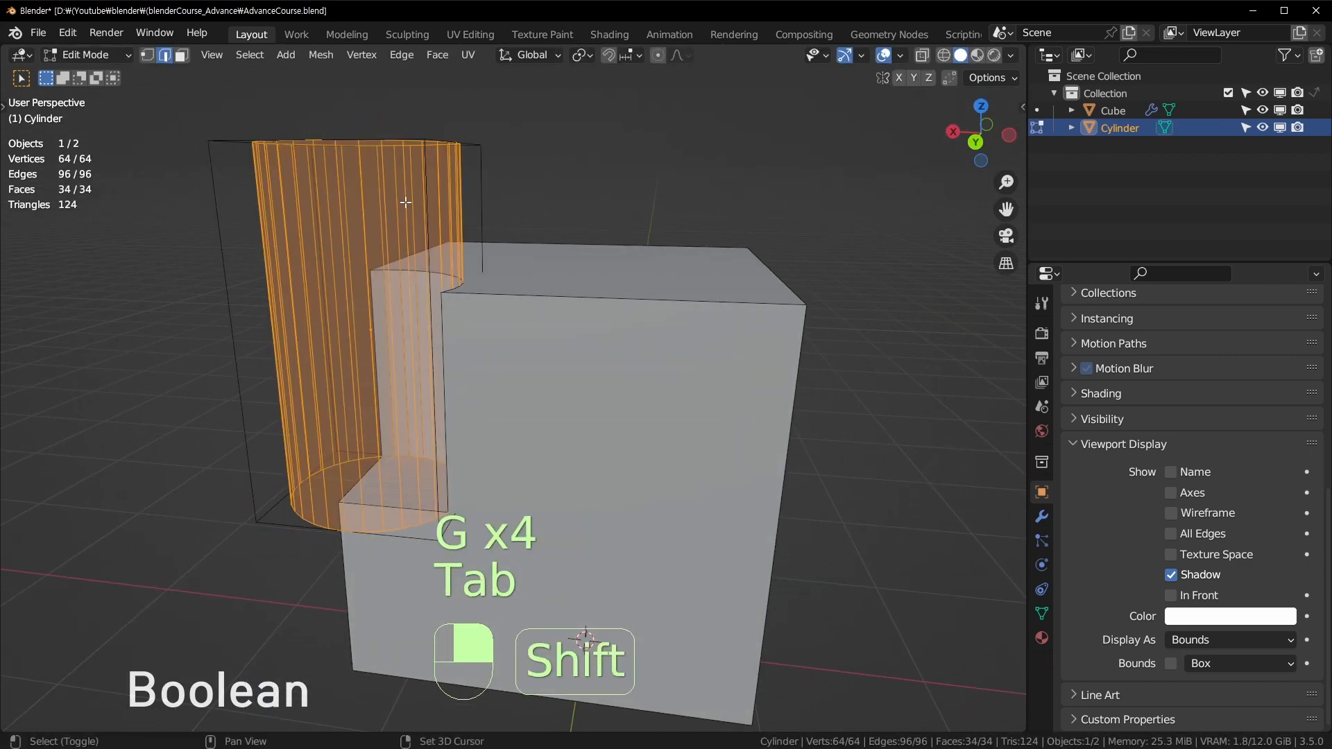
middle_drag(405, 202, 504, 253)
key(3)
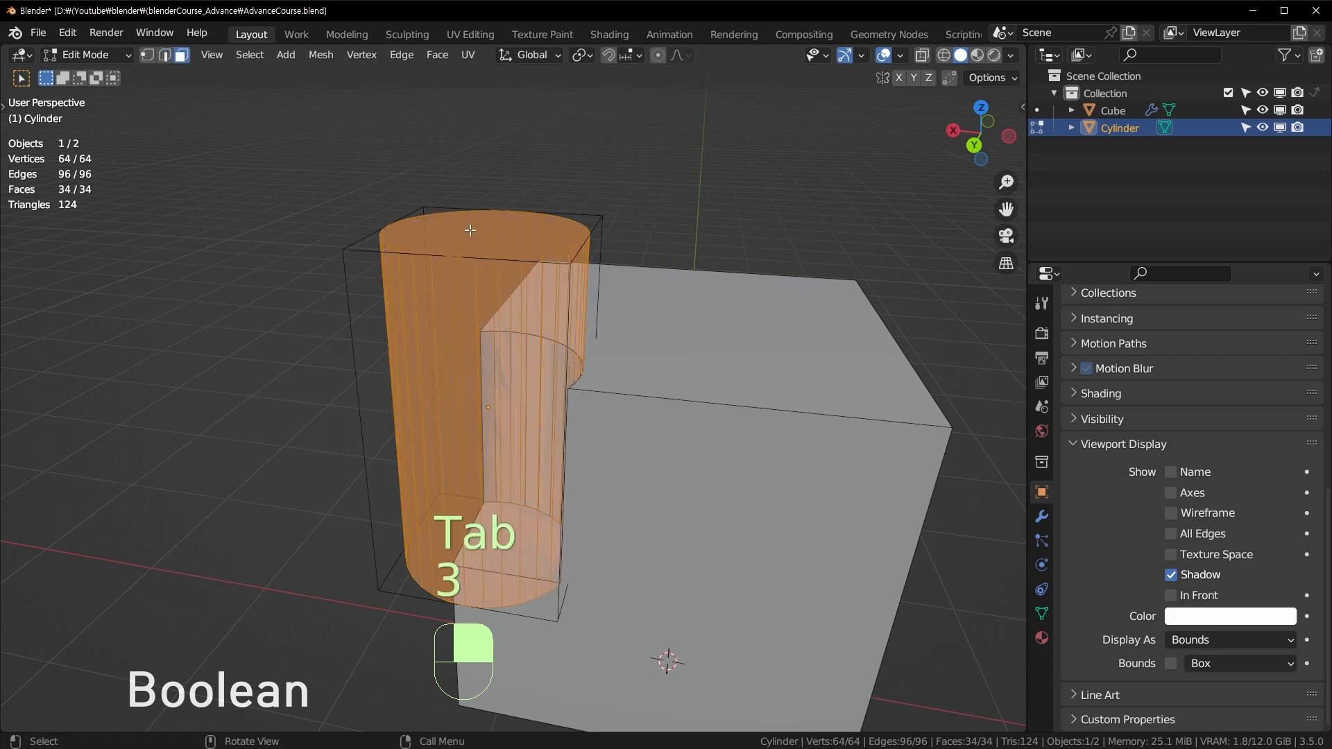
click(488, 250)
middle_drag(417, 375, 610, 257)
key(g)
key(z)
click(652, 227)
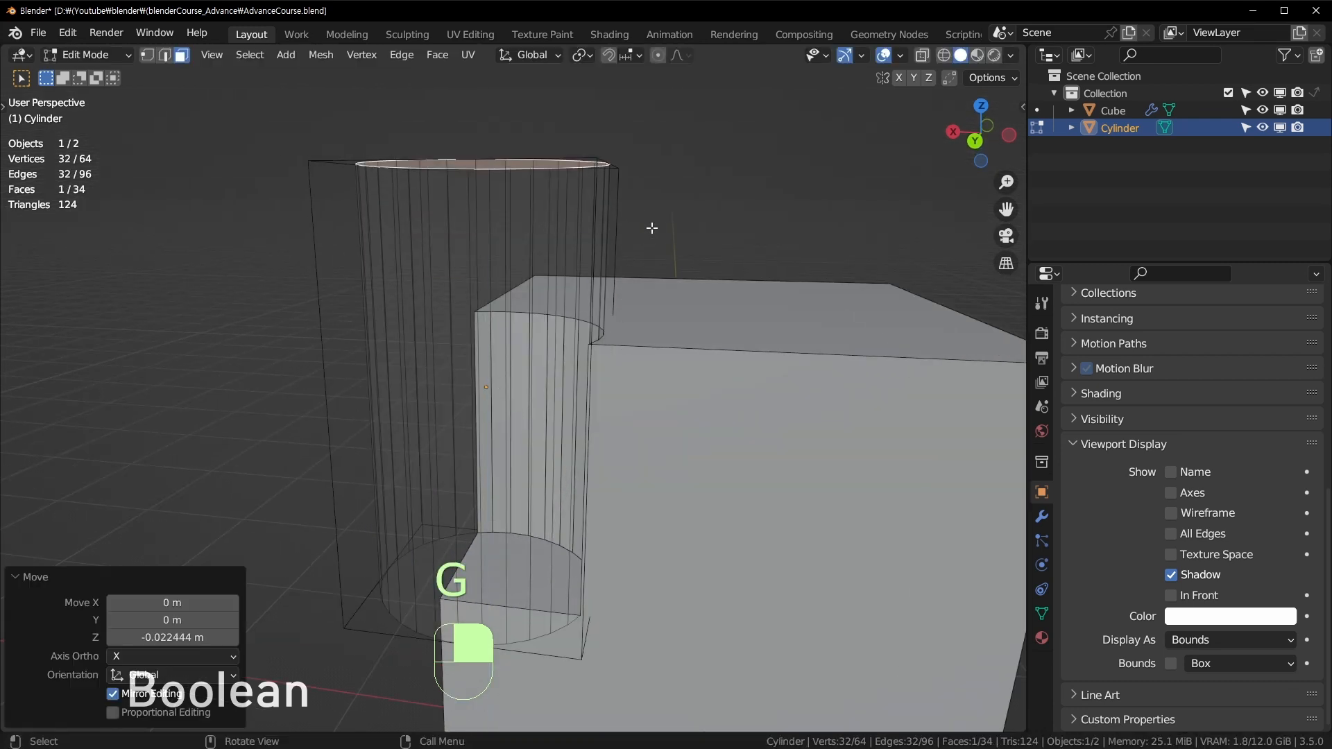
Scale the cylinder's top face to 0.361 and return to Object Mode.
scroll(714, 228, down, 1)
key(s)
click(589, 246)
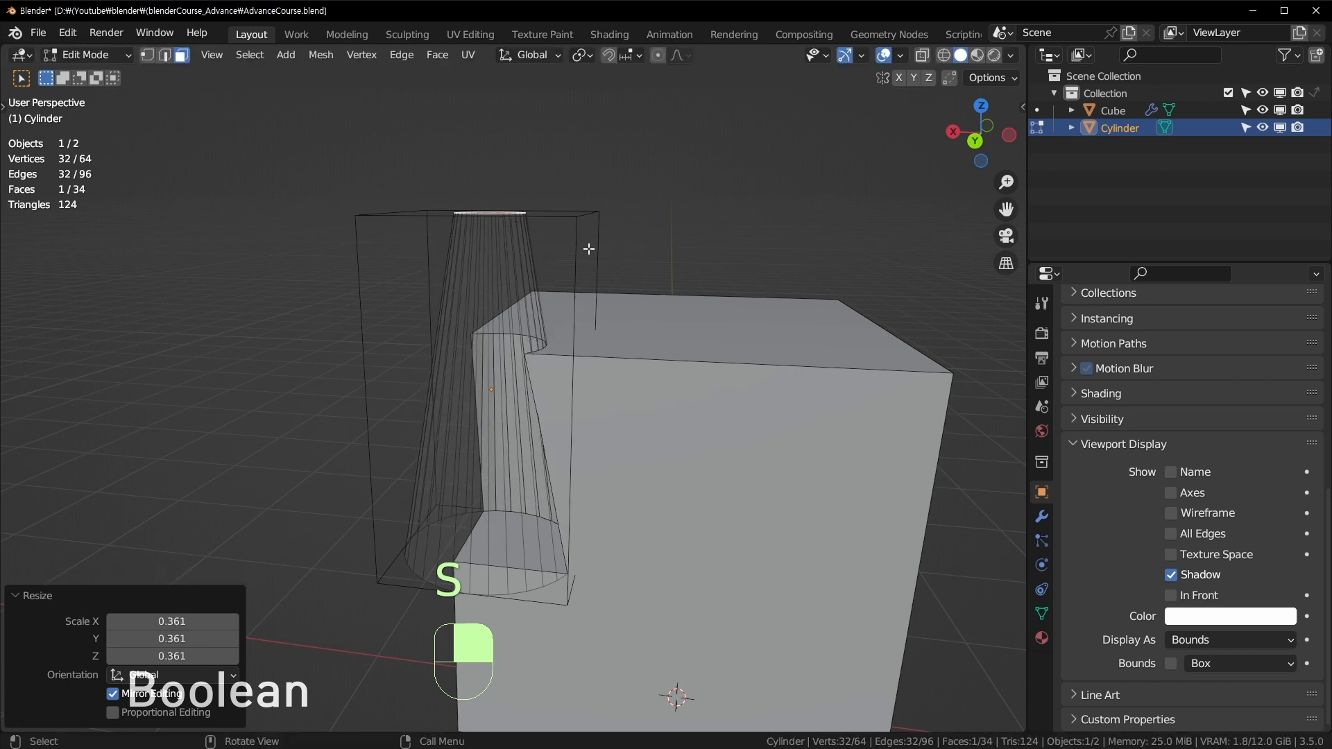
key(Tab)
Move the tapered cylinder freely over the cube's upper part and scale it by 1.690.
scroll(611, 270, down, 2)
middle_drag(604, 305, 565, 318)
key(g)
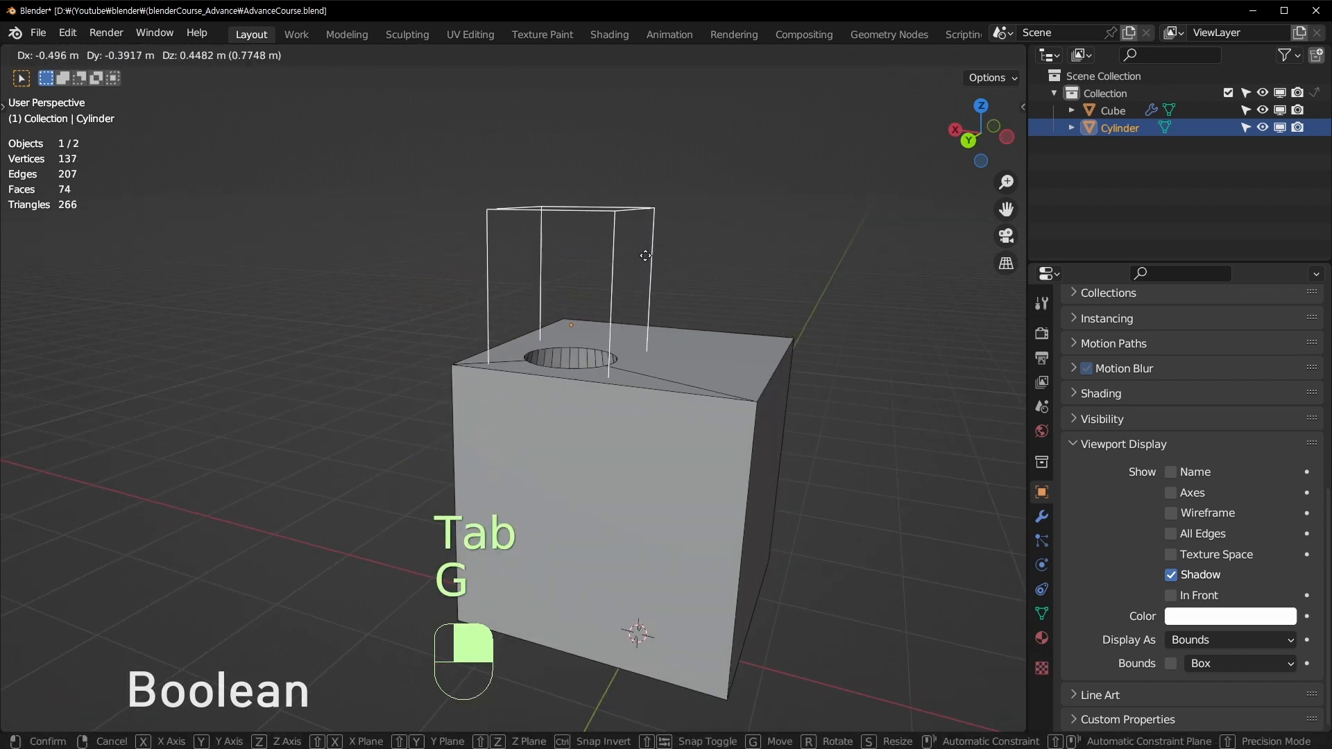
click(574, 242)
key(s)
click(666, 258)
Rotate the tapered cylinder 48.7° and move it by X 0.00776 m, Y 0.008344 m, Z -0.020457 m.
key(r)
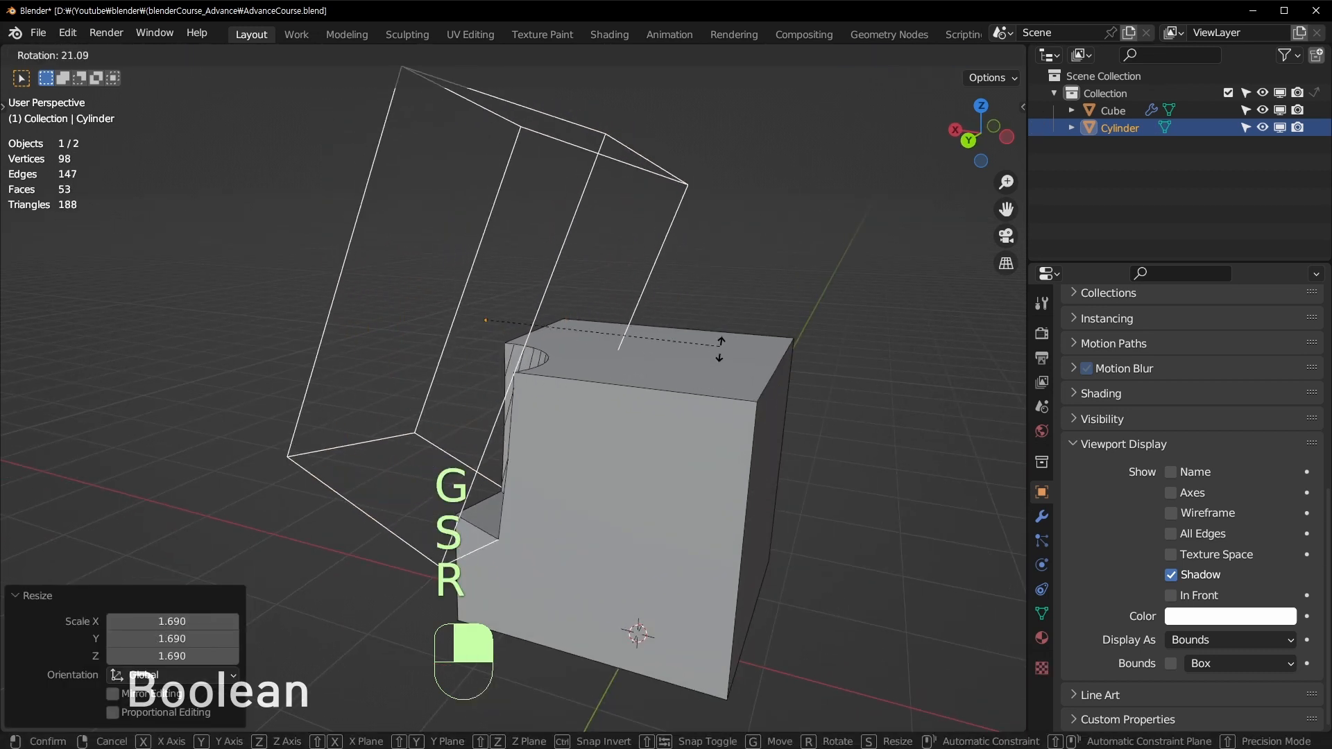
click(555, 441)
middle_drag(555, 440, 642, 447)
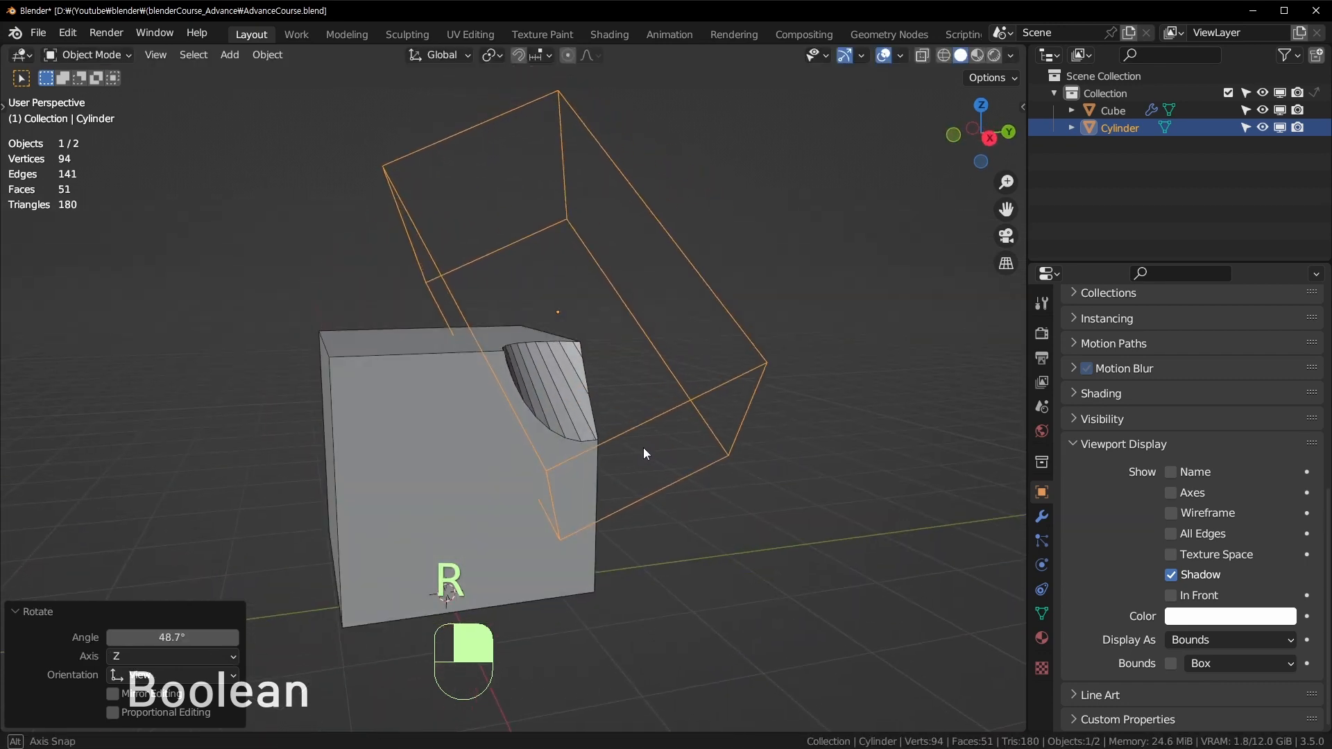
key(g)
click(630, 391)
middle_drag(630, 391, 620, 385)
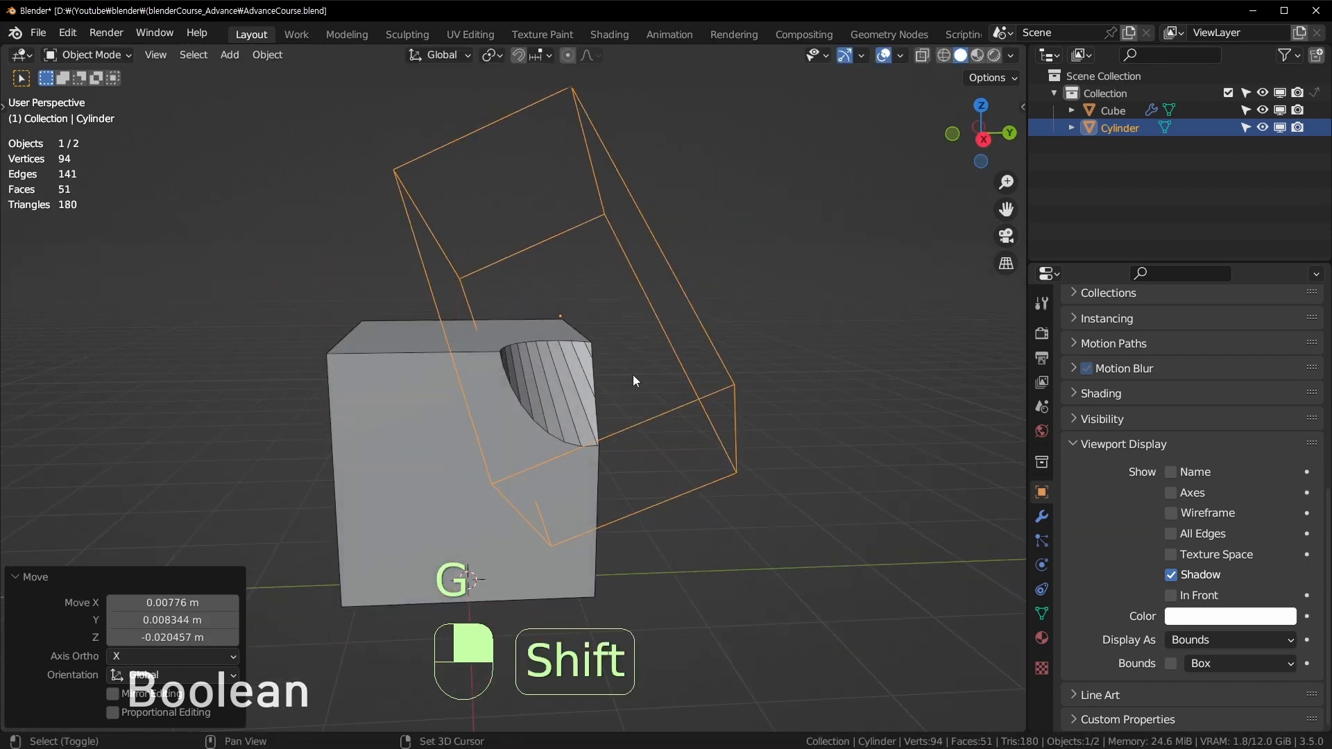
key(shift+d)
click(278, 339)
key(x)
click(621, 210)
Duplicate the whole mesh inside the cylinder object by X 0.007988 m, Y -1.8455 m, Z 0.019451 m and rotate the copy 25.7°.
middle_drag(621, 209, 613, 269)
key(Tab)
key(a)
key(shift+d)
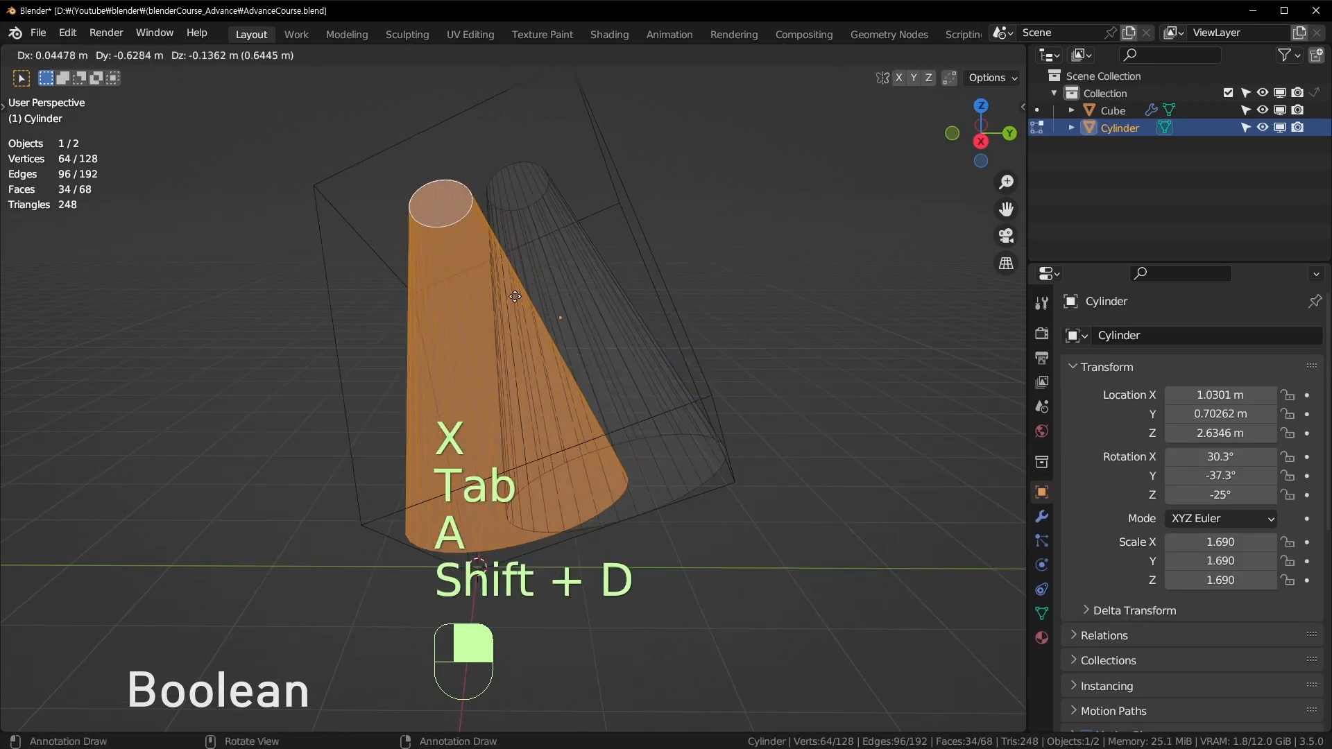
click(352, 273)
key(r)
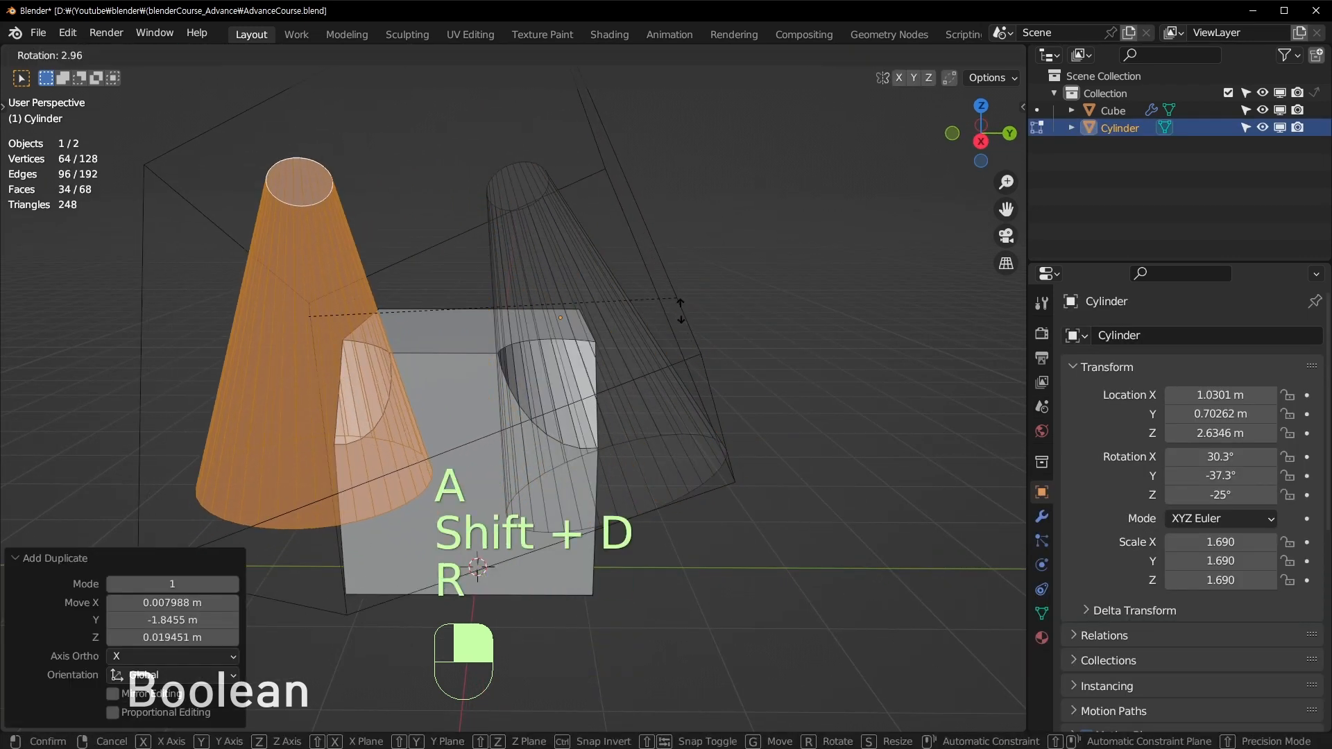
click(678, 452)
Move the duplicated mesh into the cube's other upper corner and return to Object Mode.
middle_drag(595, 444, 548, 431)
key(g)
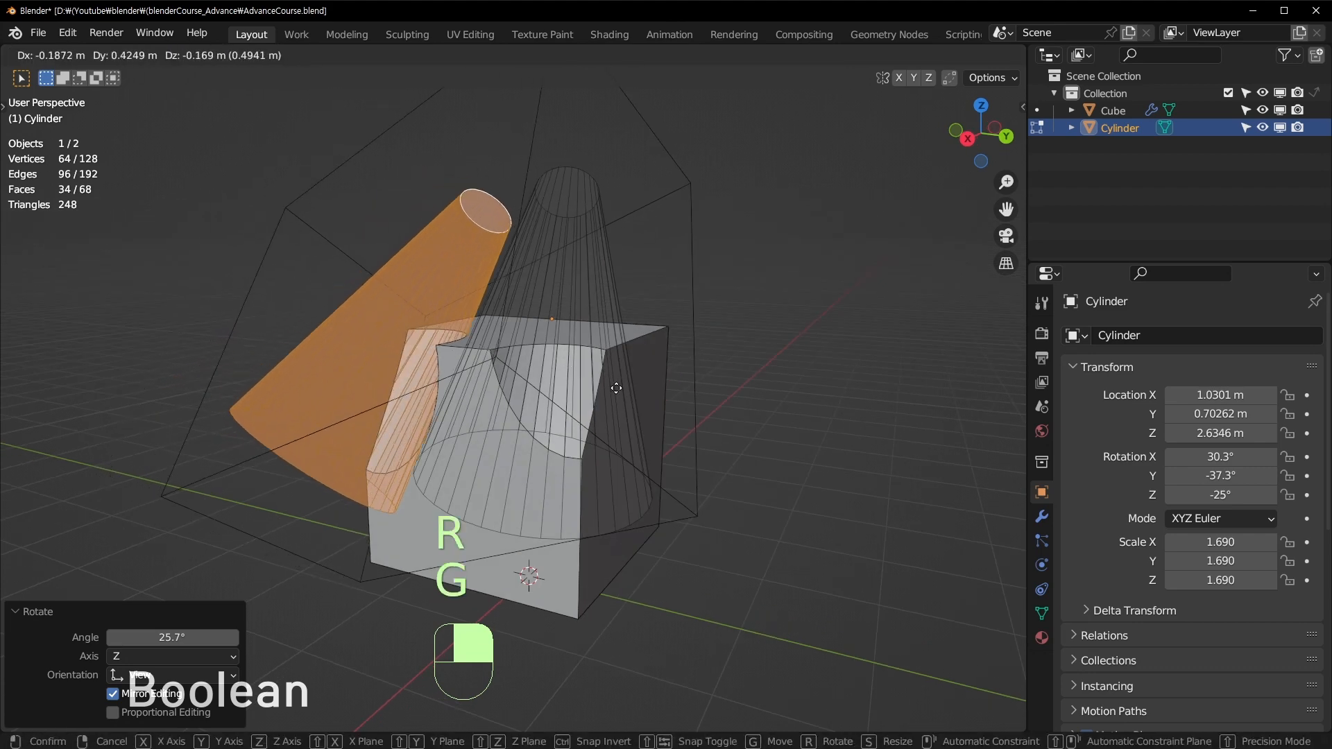
click(610, 382)
key(Tab)
Move the whole cylinder object by X 0.002564 m, Y -0.11683 m, Z -0.24245 m so both cutters carve the cube.
middle_drag(601, 371, 787, 410)
key(g)
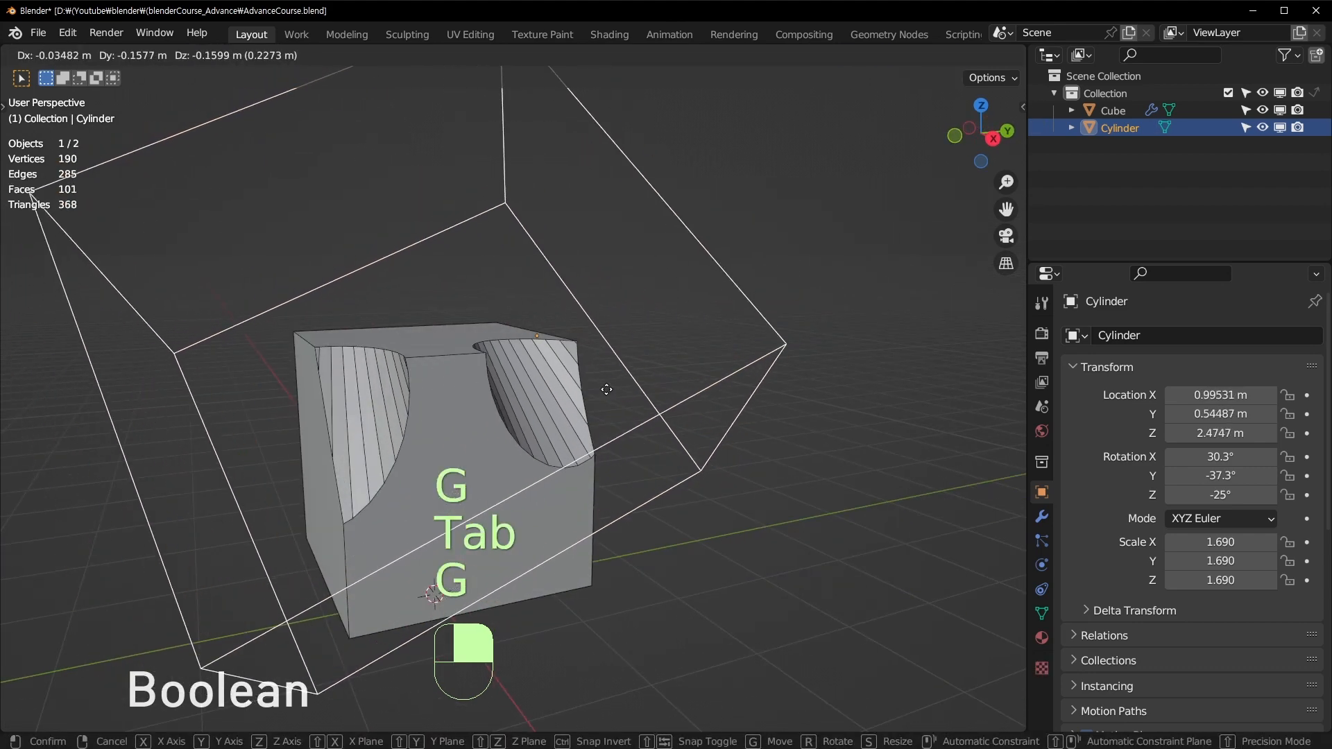
click(606, 392)
scroll(1180, 570, down, 10)
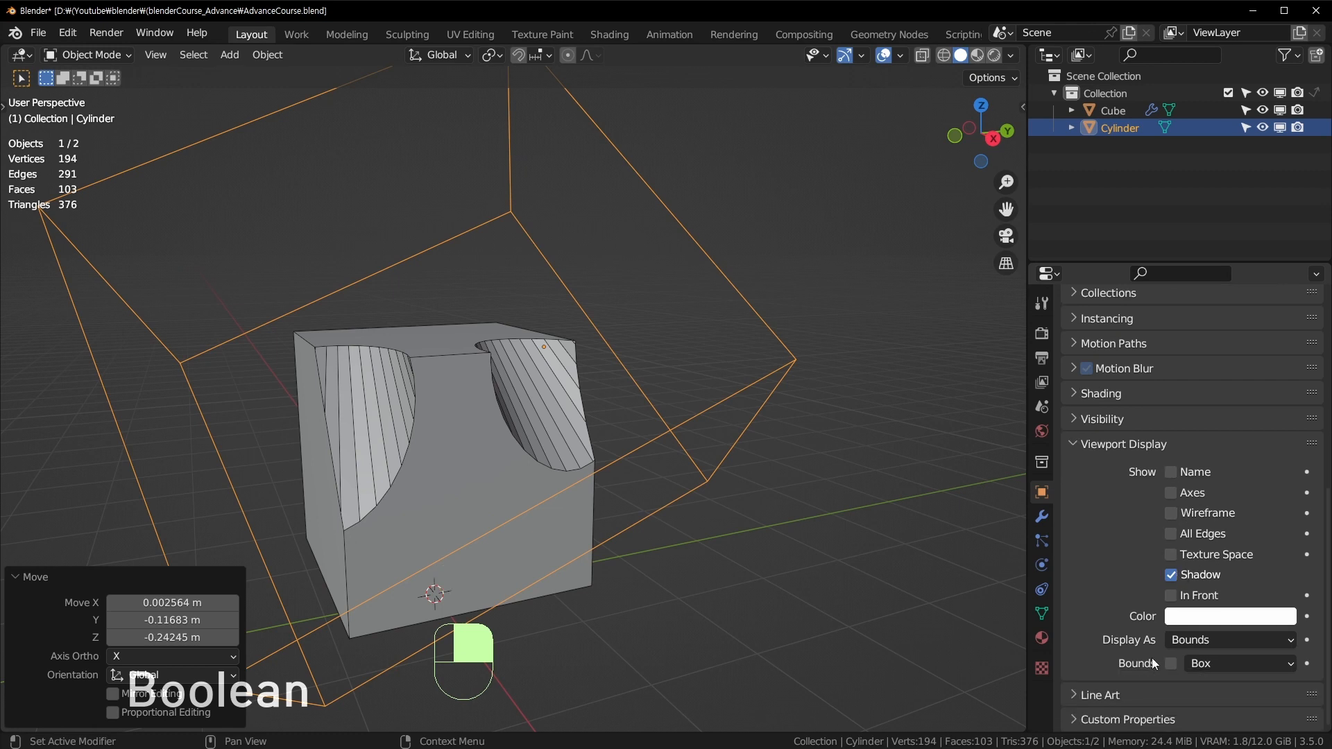
middle_drag(610, 375, 668, 348)
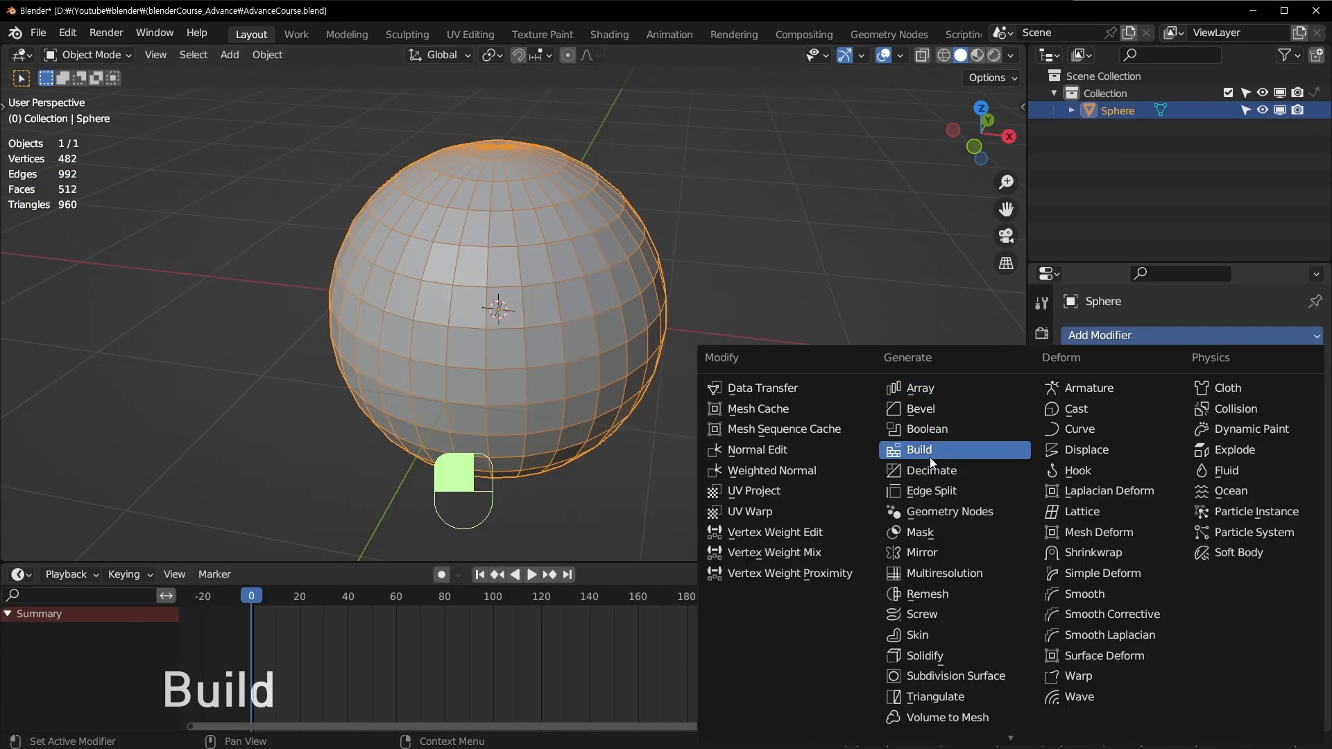
Add a Build modifier to the sphere.
click(922, 451)
middle_drag(508, 399, 543, 332)
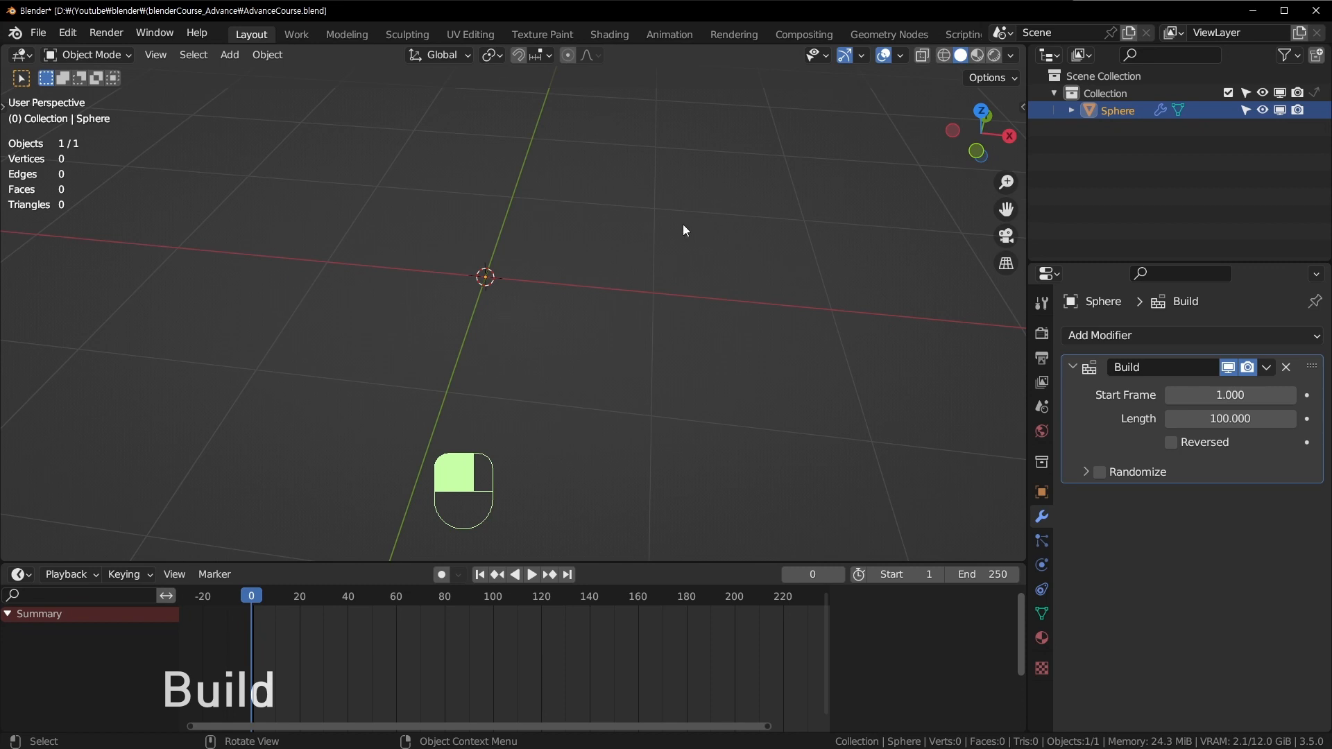
shift+middle_drag(683, 230, 553, 459)
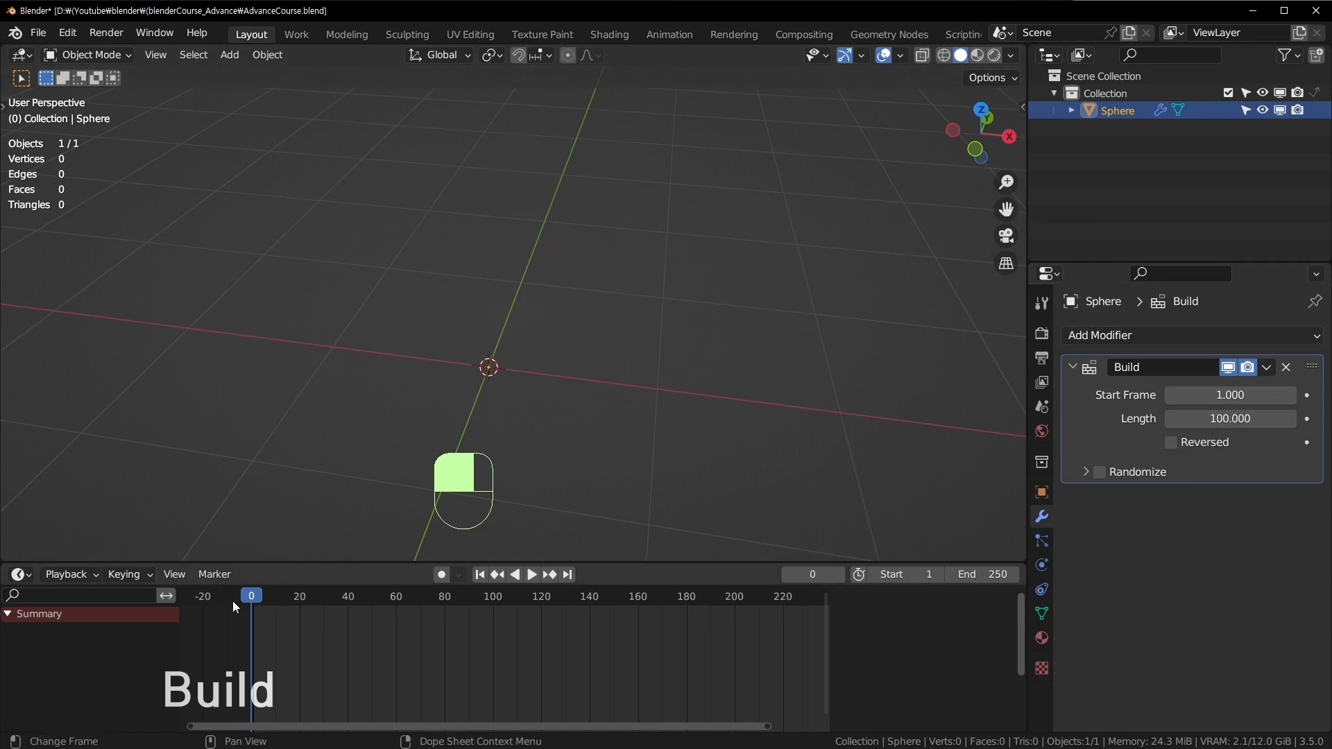
Play the sphere's Build animation, scrub the timeline to frame 36 and stop playback.
key(space)
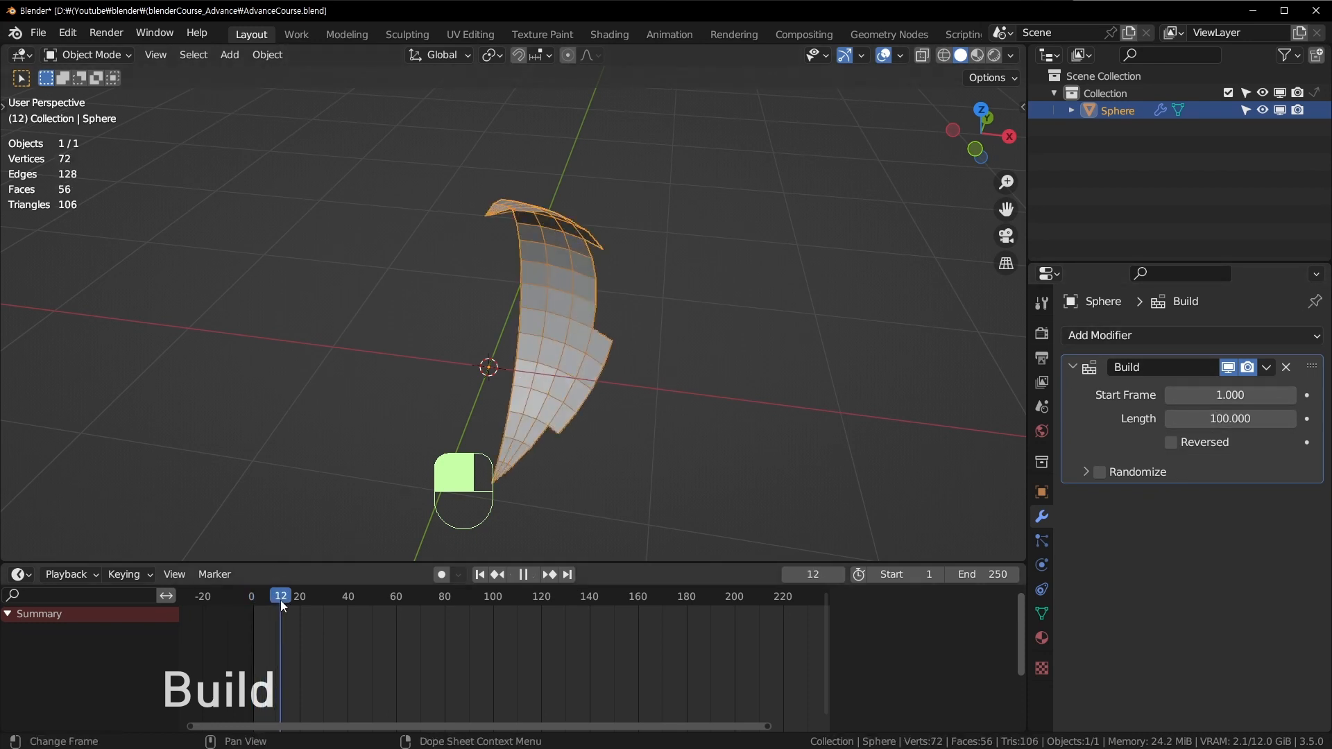
mouse_move(330, 606)
mouse_down()
mouse_move(563, 614)
mouse_move(338, 603)
mouse_up()
key(space)
Set the Build modifier's Length to 10.
click(1223, 419)
text(10)
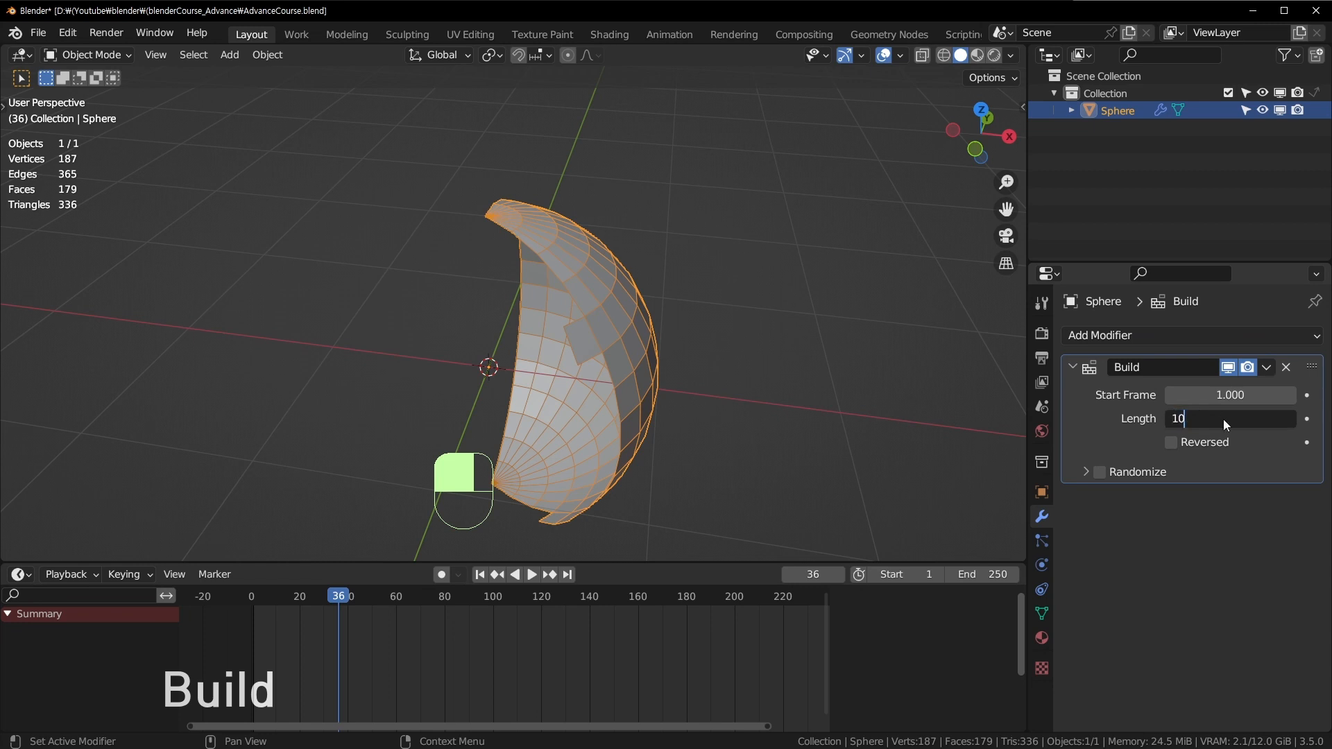
Set the sphere's Build modifier length to 10 frames and play the animation from frame 0.
key(Return)
drag(336, 598, 251, 598)
key(space)
key(space)
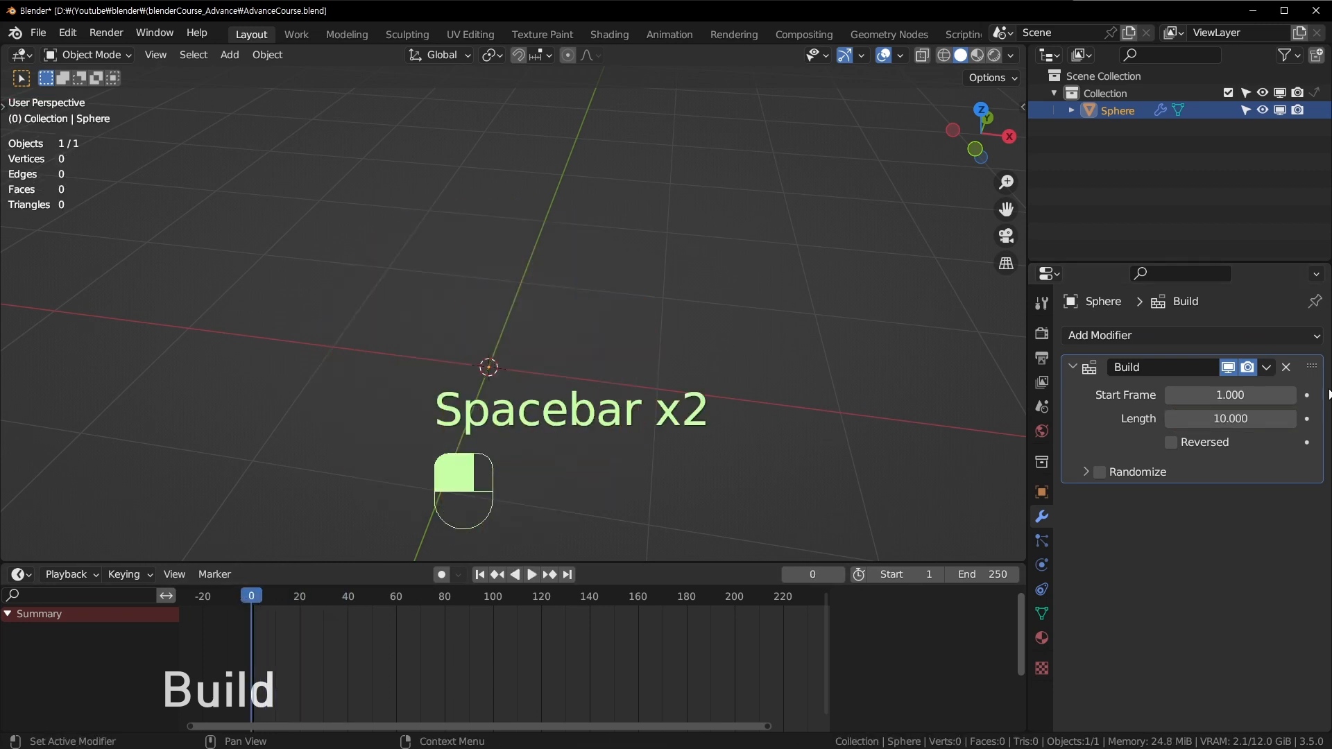
Set the Build modifier's length to 100 frames and play the sphere's build-up from frame 0.
click(1214, 416)
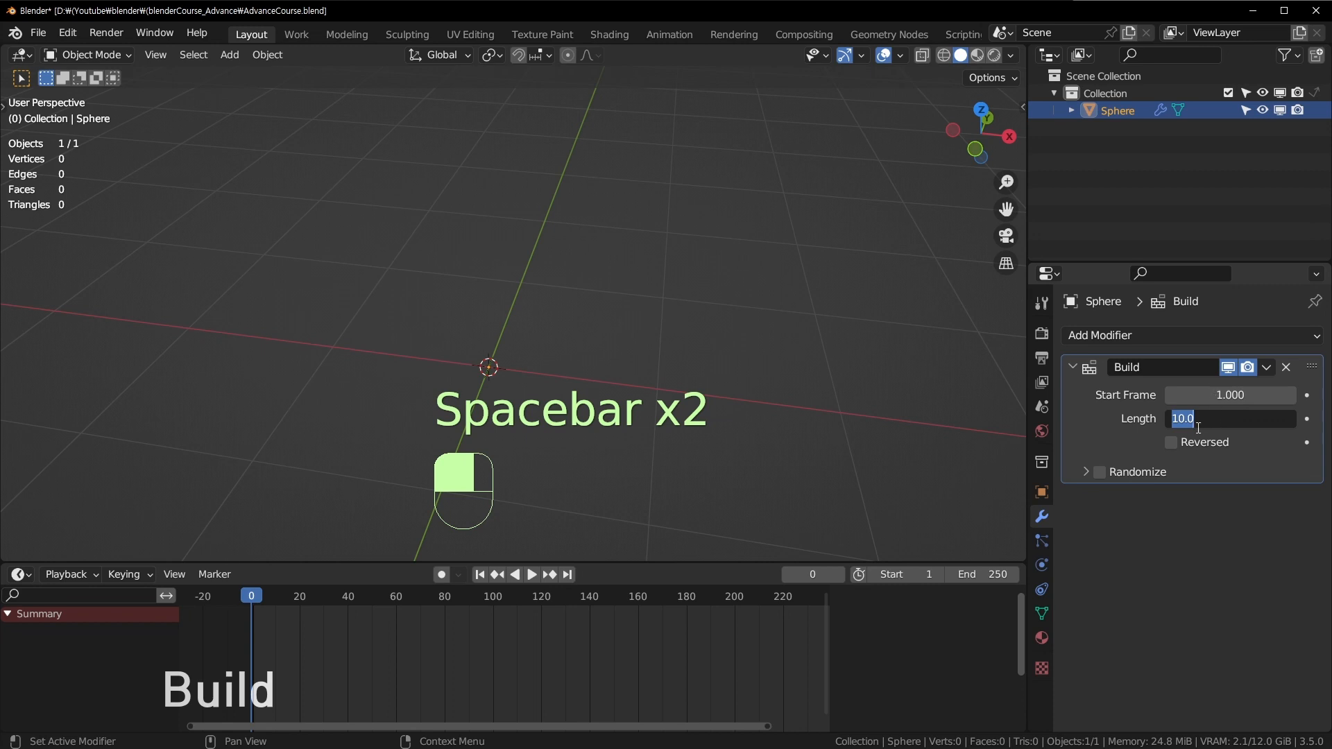
text(100)
key(Return)
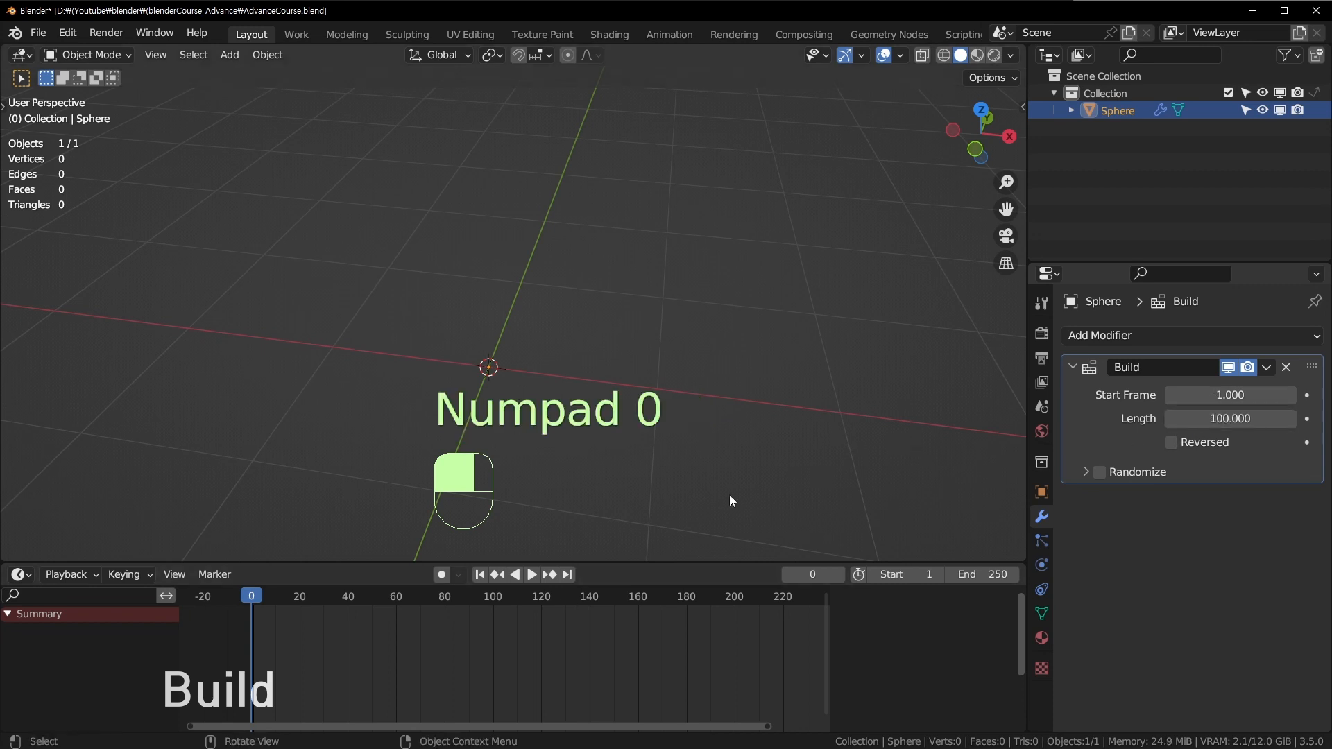
mouse_move(249, 600)
mouse_down()
mouse_move(273, 593)
mouse_move(251, 589)
mouse_up()
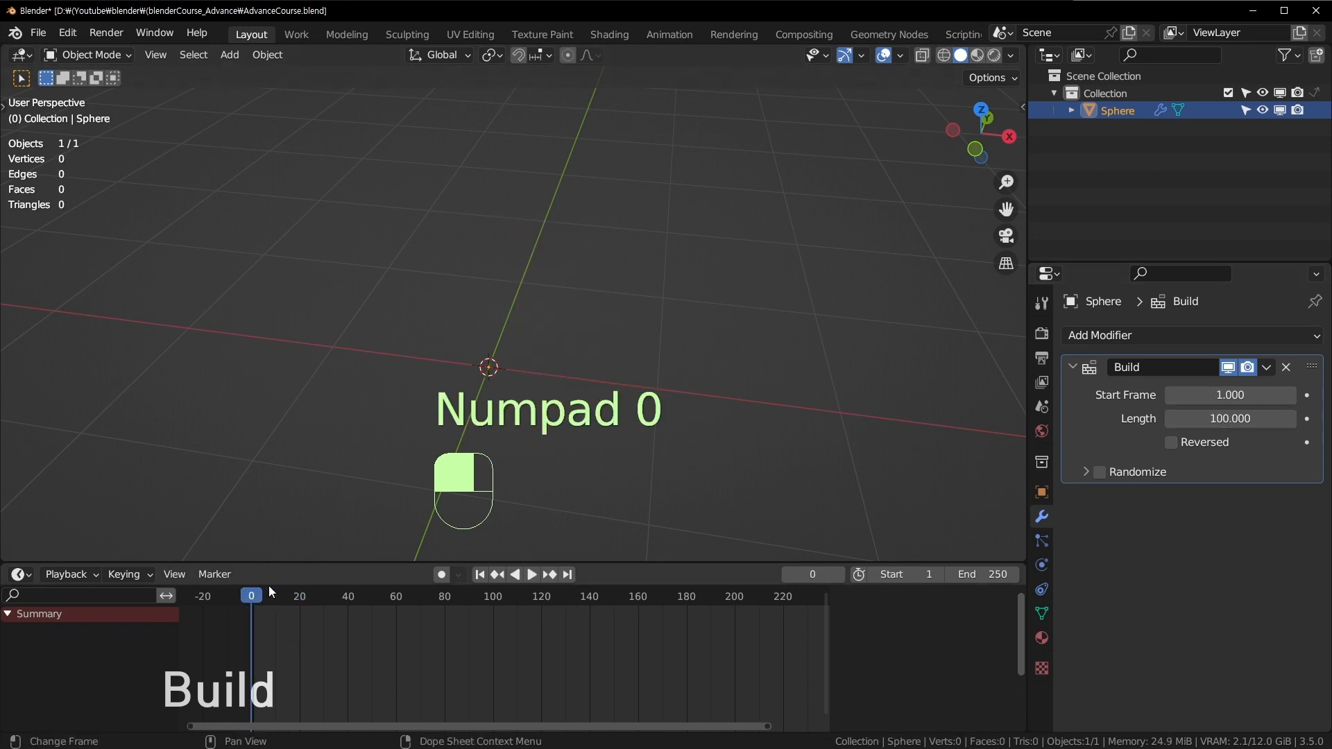
middle_drag(597, 381, 583, 382)
key(space)
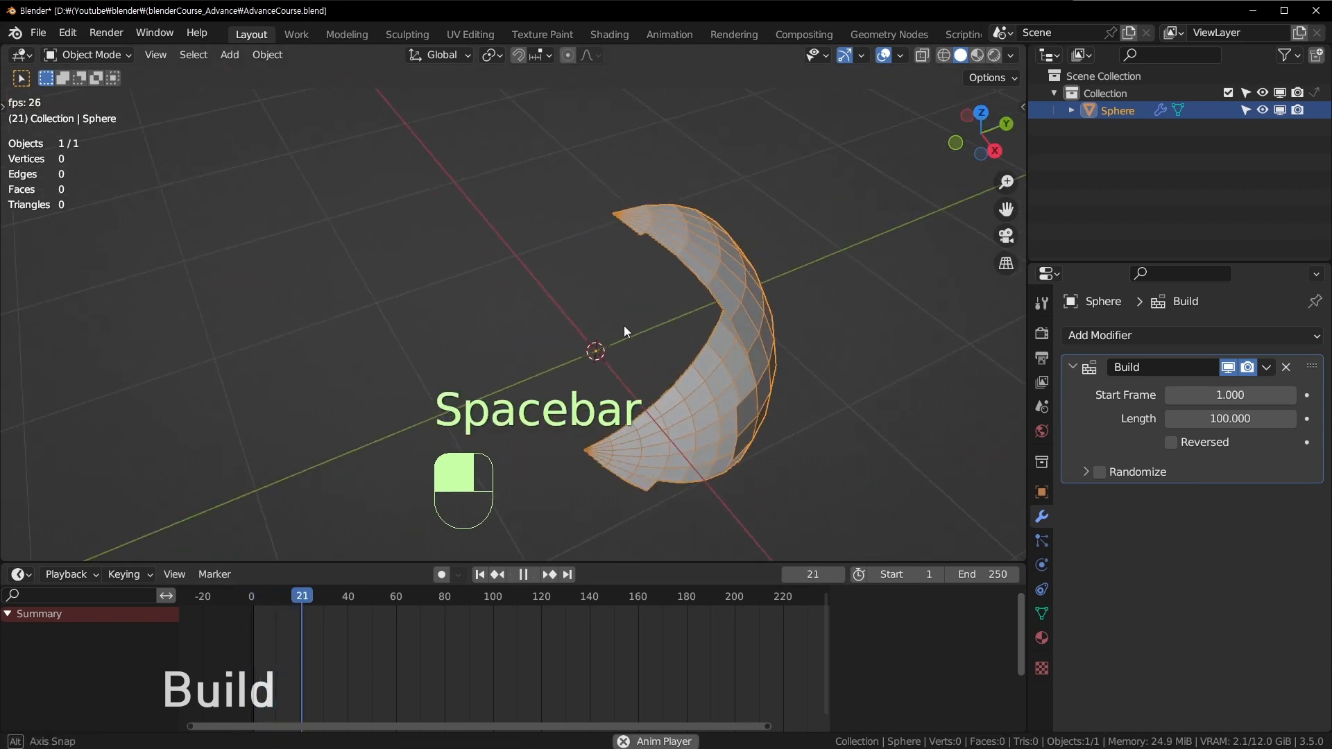
middle_drag(623, 326, 785, 291)
key(space)
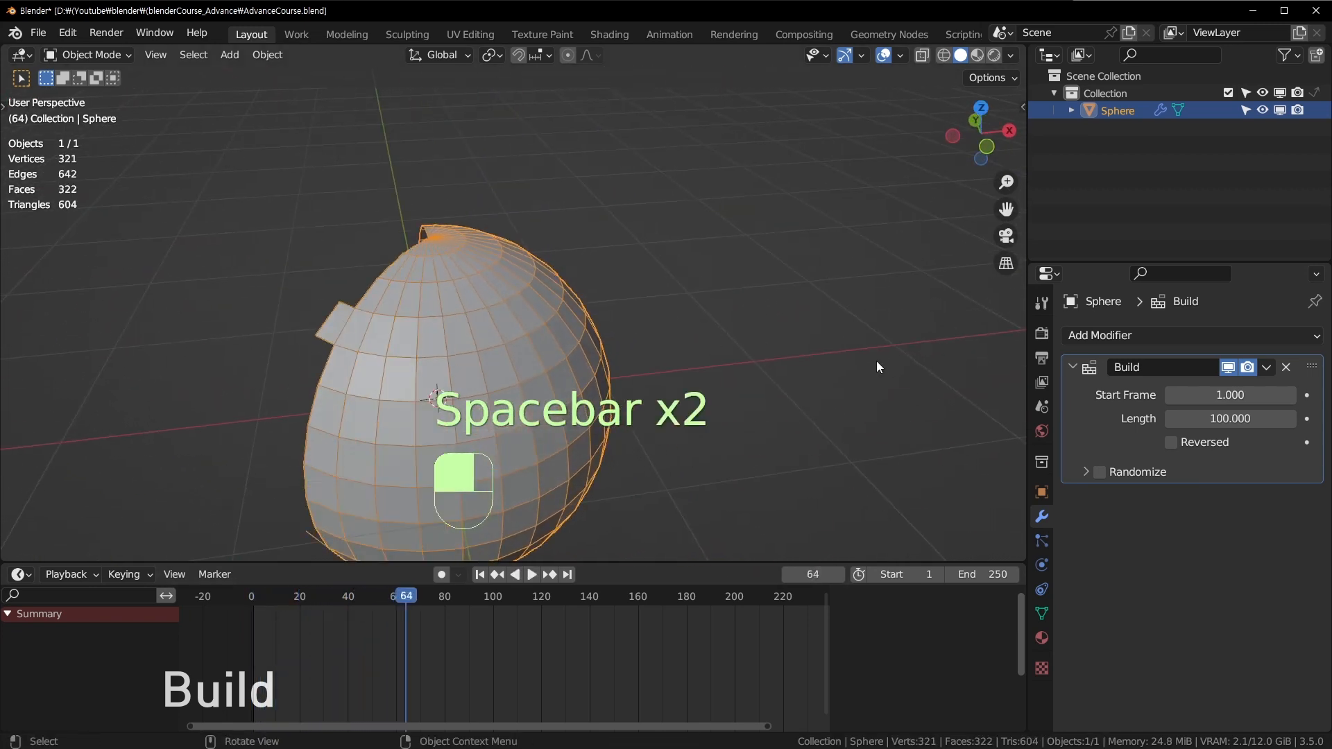
Turn on Randomize in the Build modifier and play the sphere's build-up from the start of the timeline.
click(1100, 472)
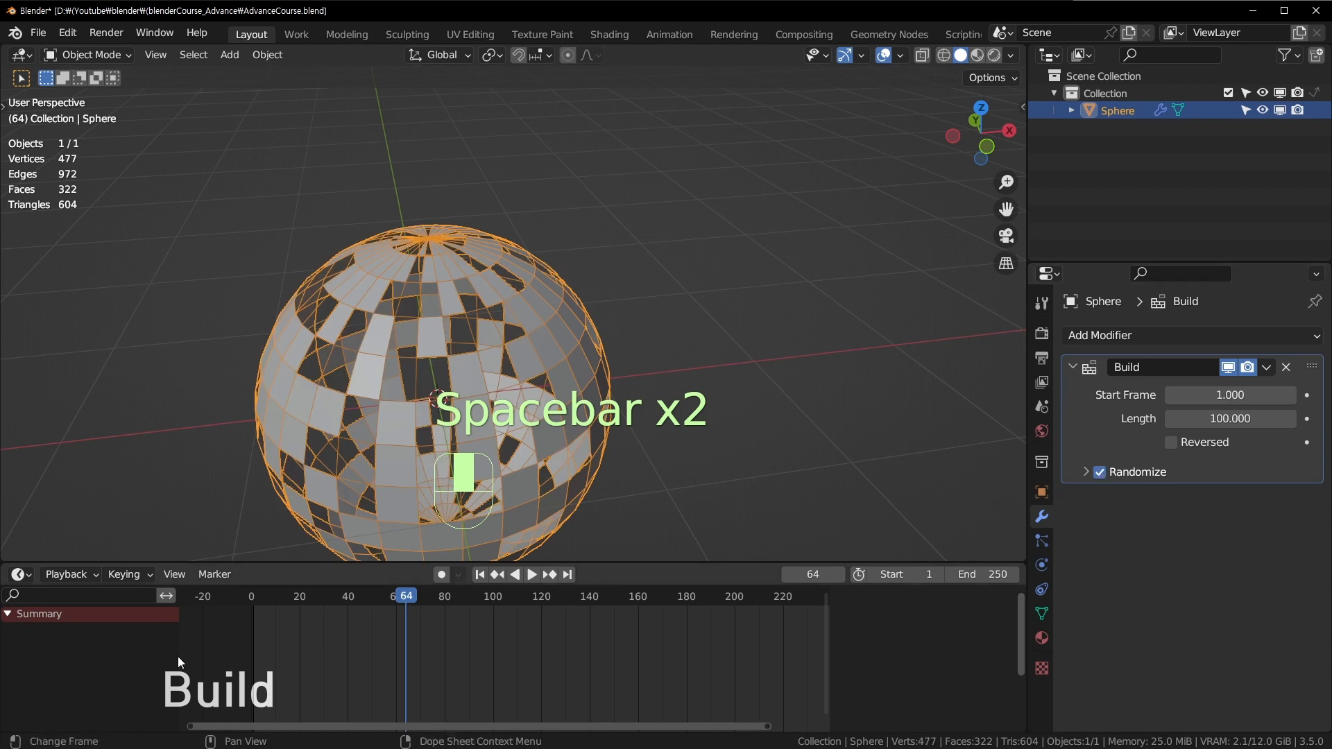
click(251, 601)
key(space)
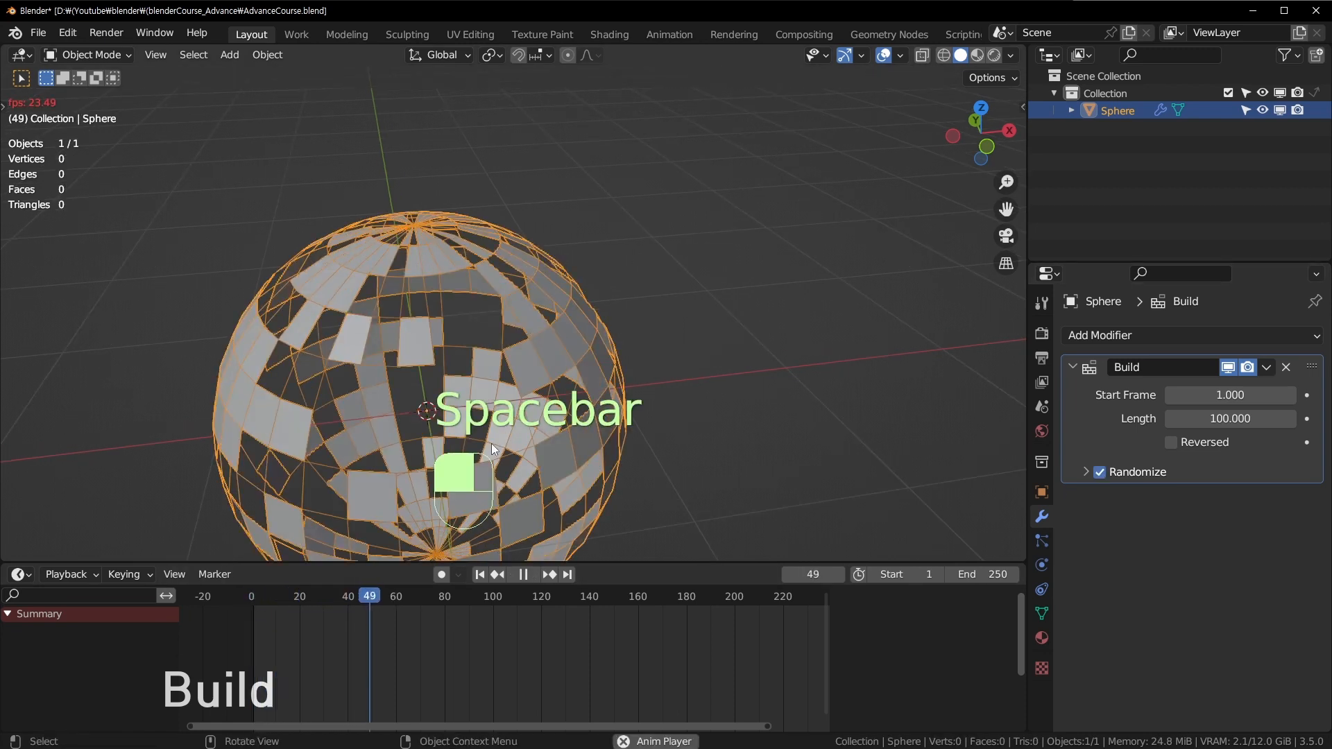
key(space)
middle_drag(701, 228, 628, 248)
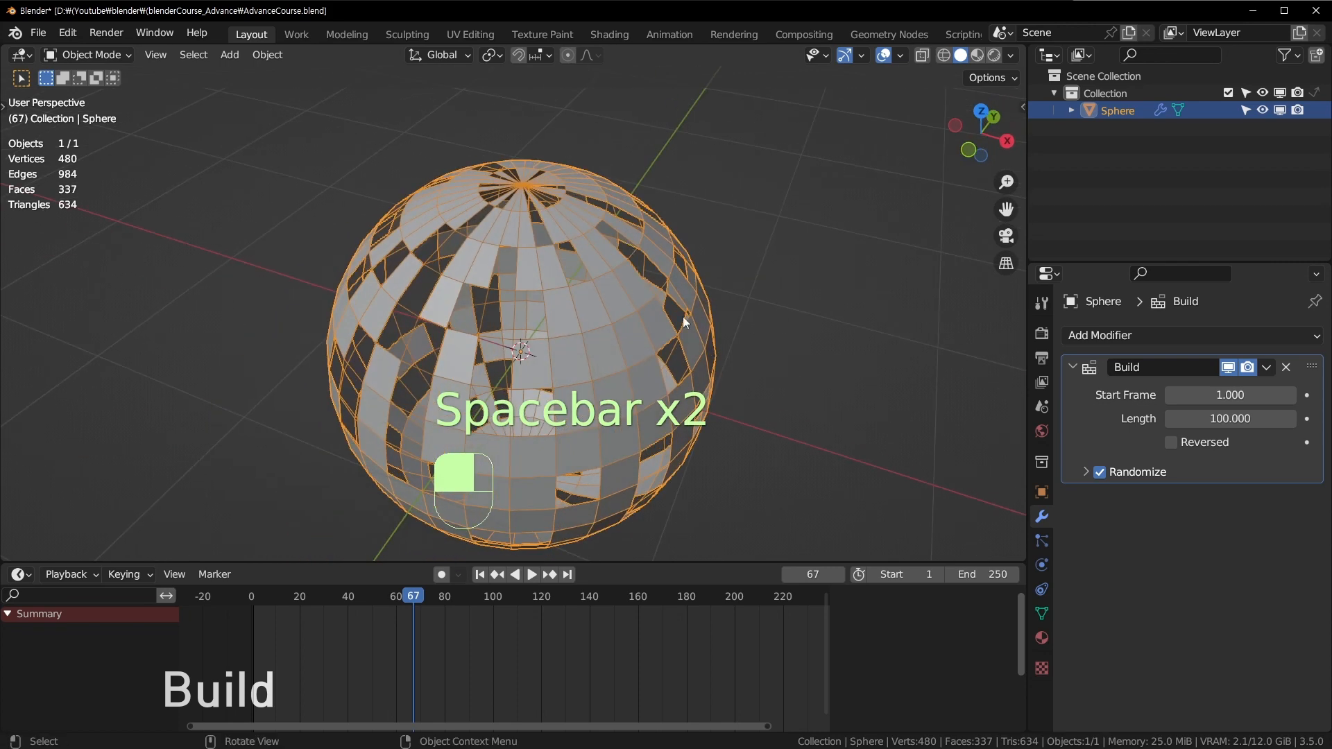
key(Tab)
key(Tab)
key(space)
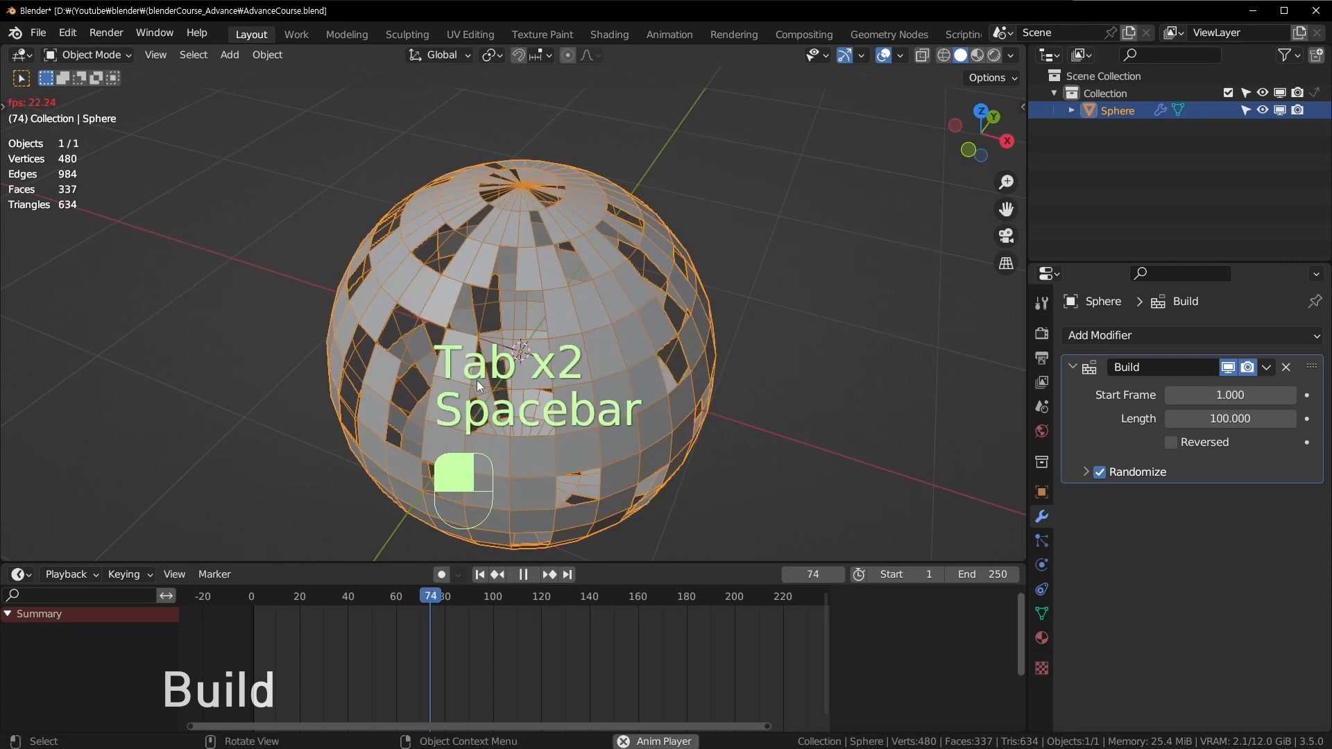
key(space)
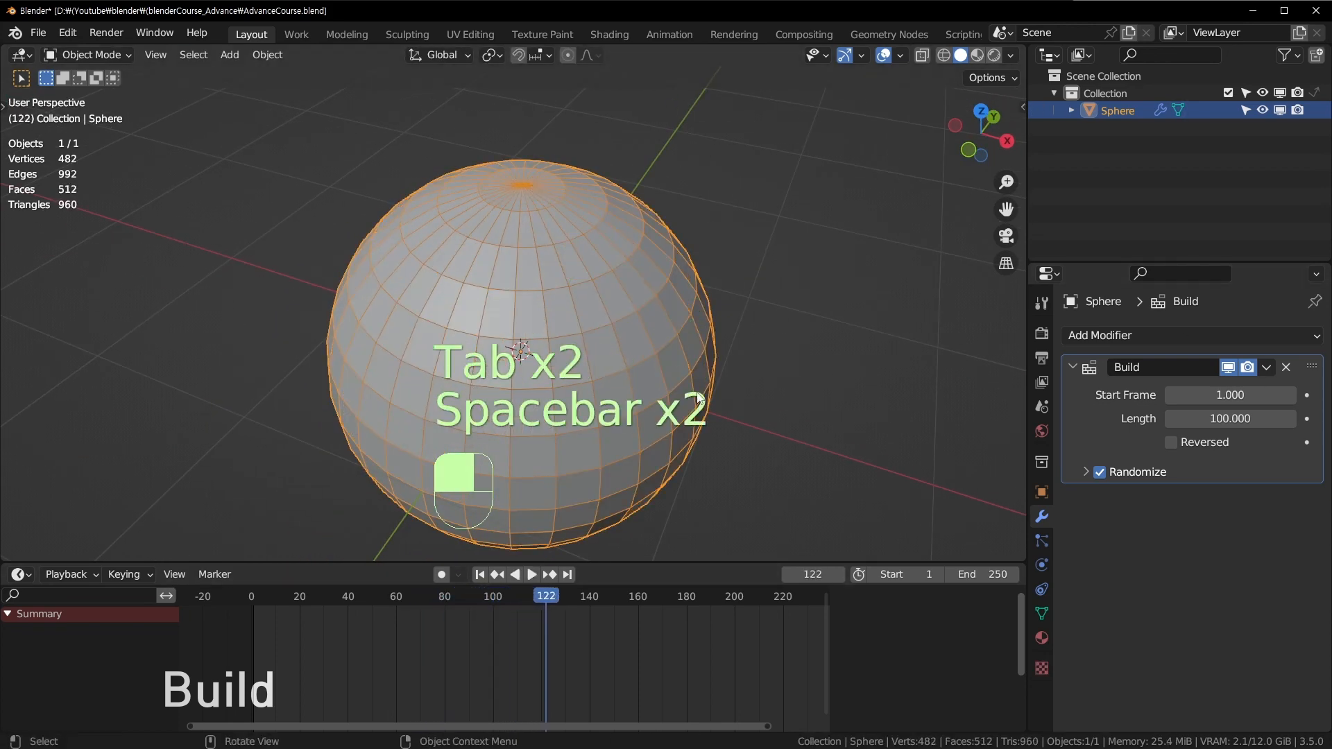
Replay the randomized build-up from the start, view the sphere from another angle and rewind the timeline.
drag(285, 609, 236, 606)
key(space)
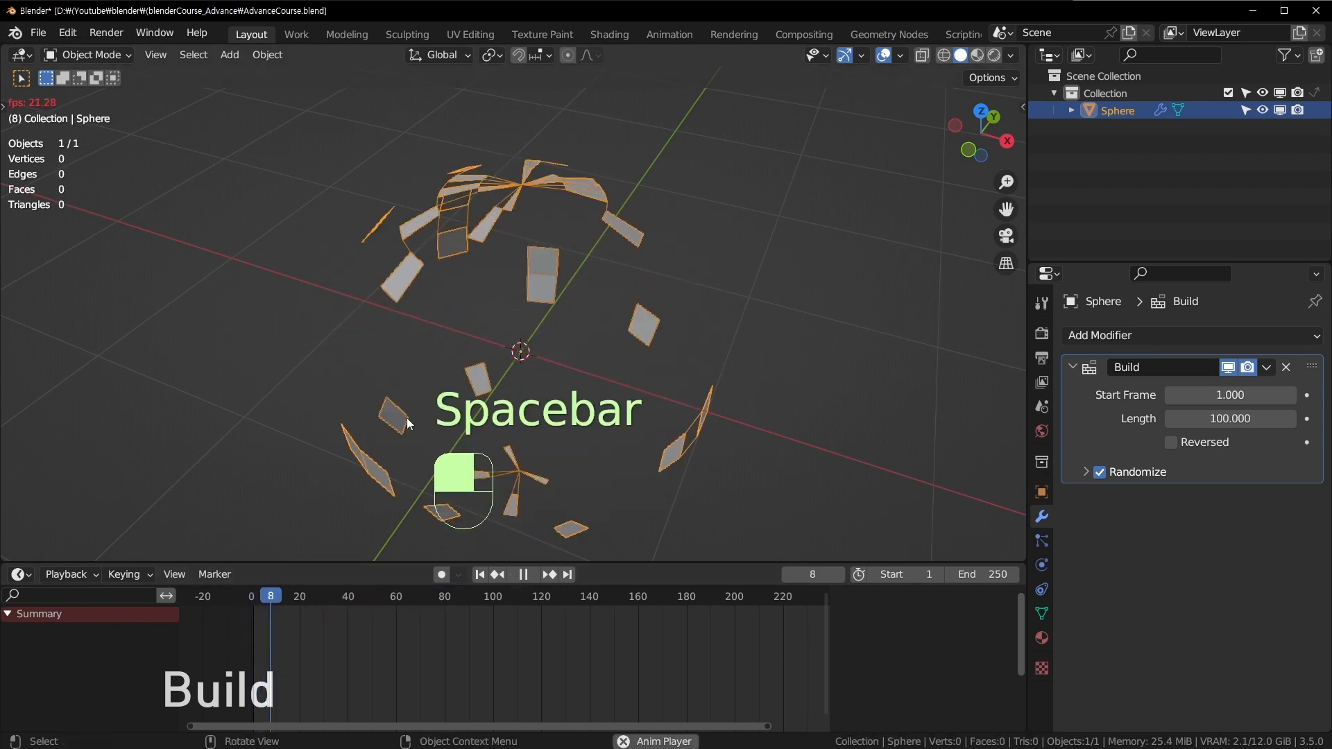
middle_drag(678, 199, 593, 276)
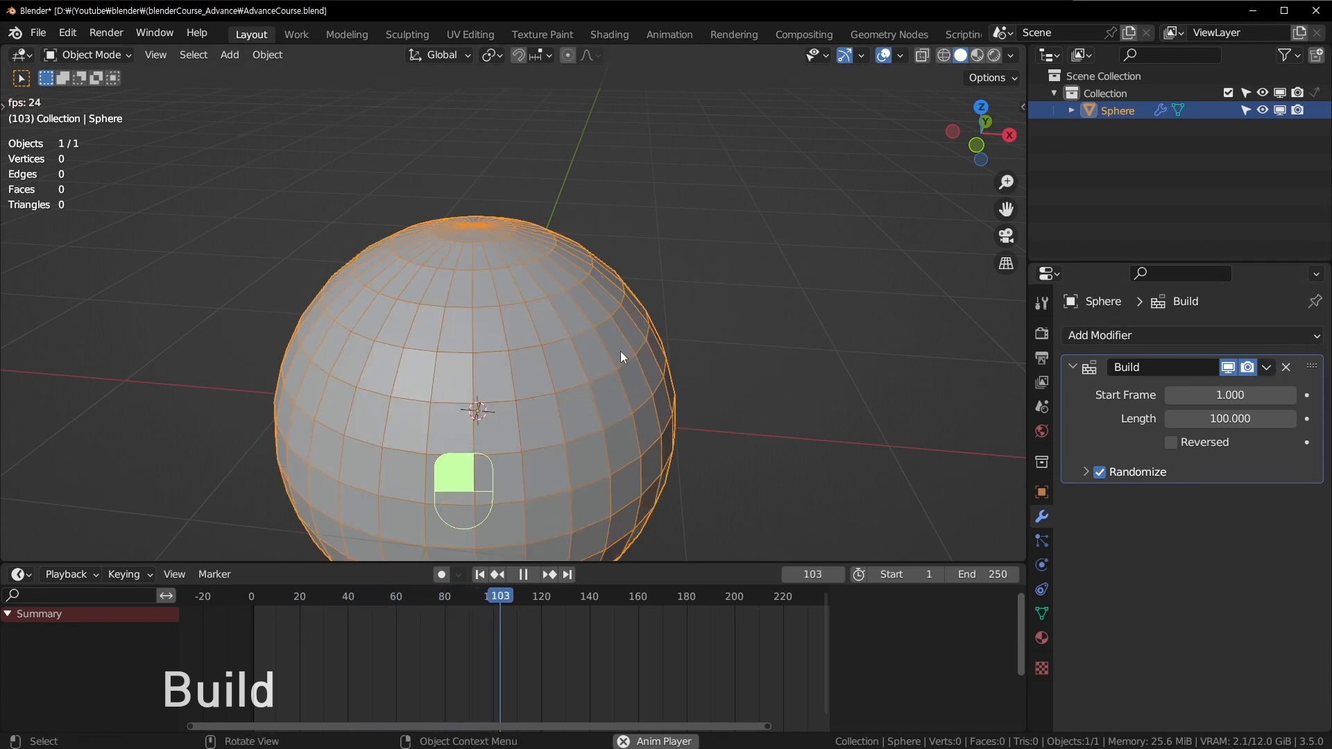
key(space)
drag(492, 590, 265, 609)
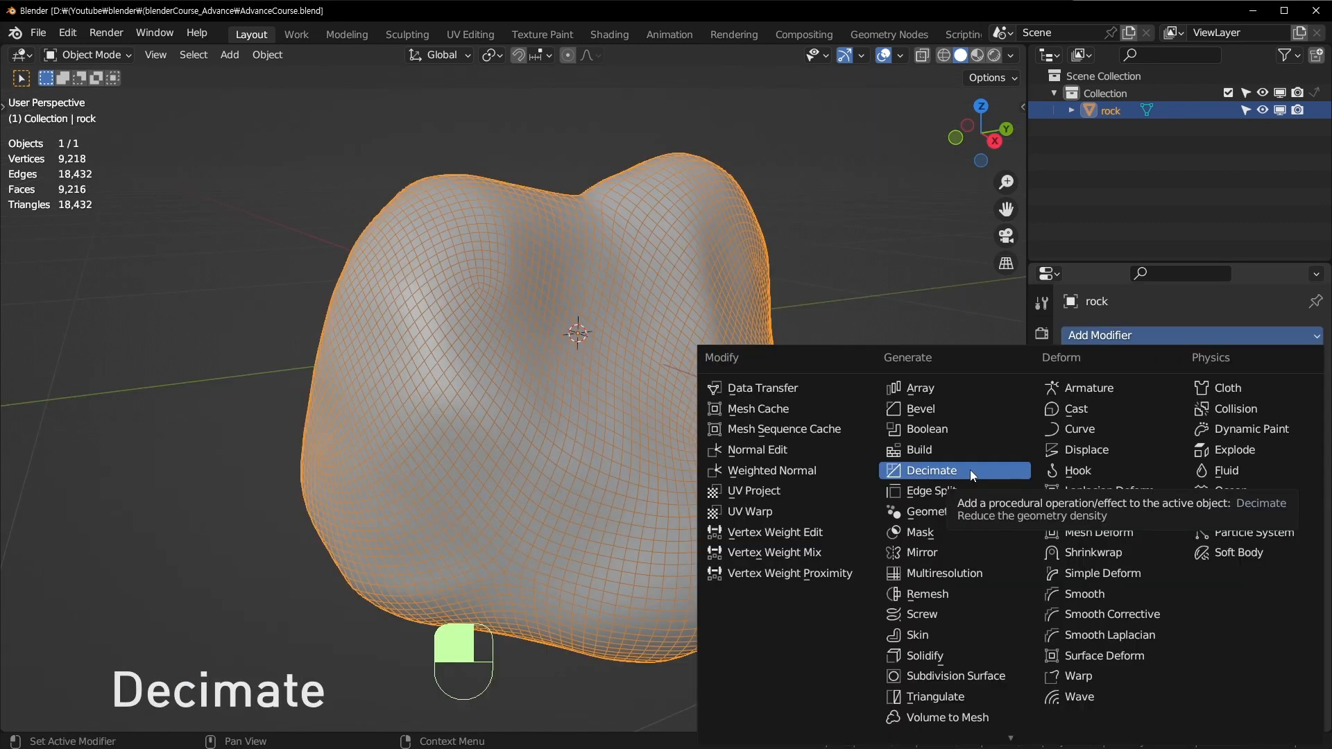
Add a Decimate modifier to the rock and examine its dense mesh.
click(970, 469)
middle_drag(934, 397, 735, 413)
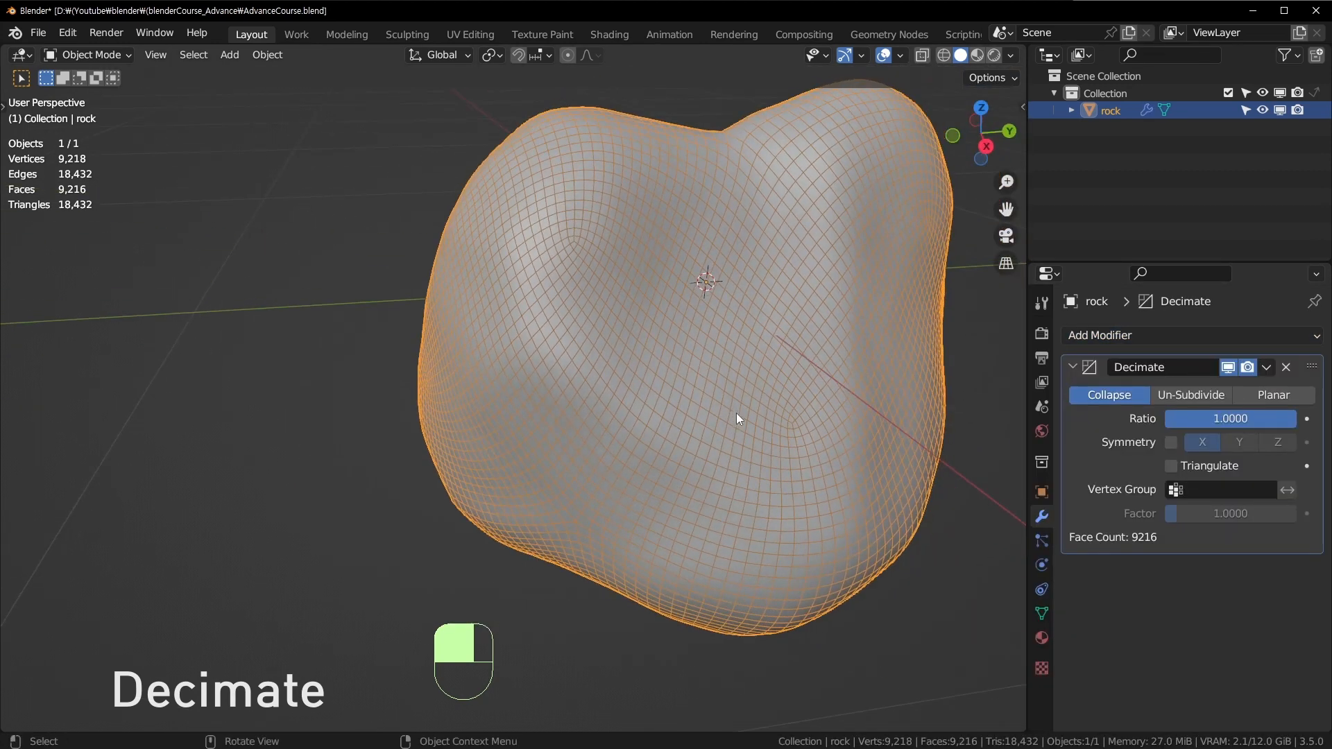
shift+middle_drag(629, 246, 509, 342)
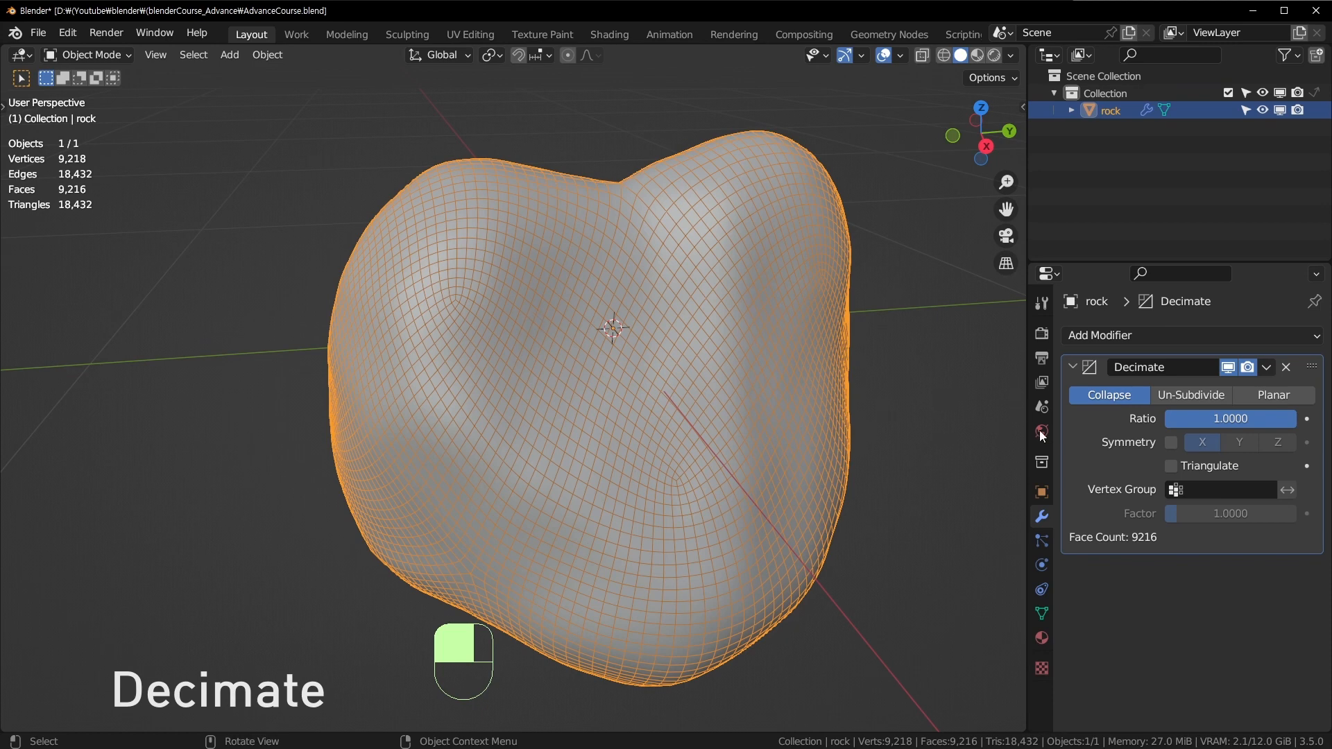
middle_drag(676, 366, 755, 359)
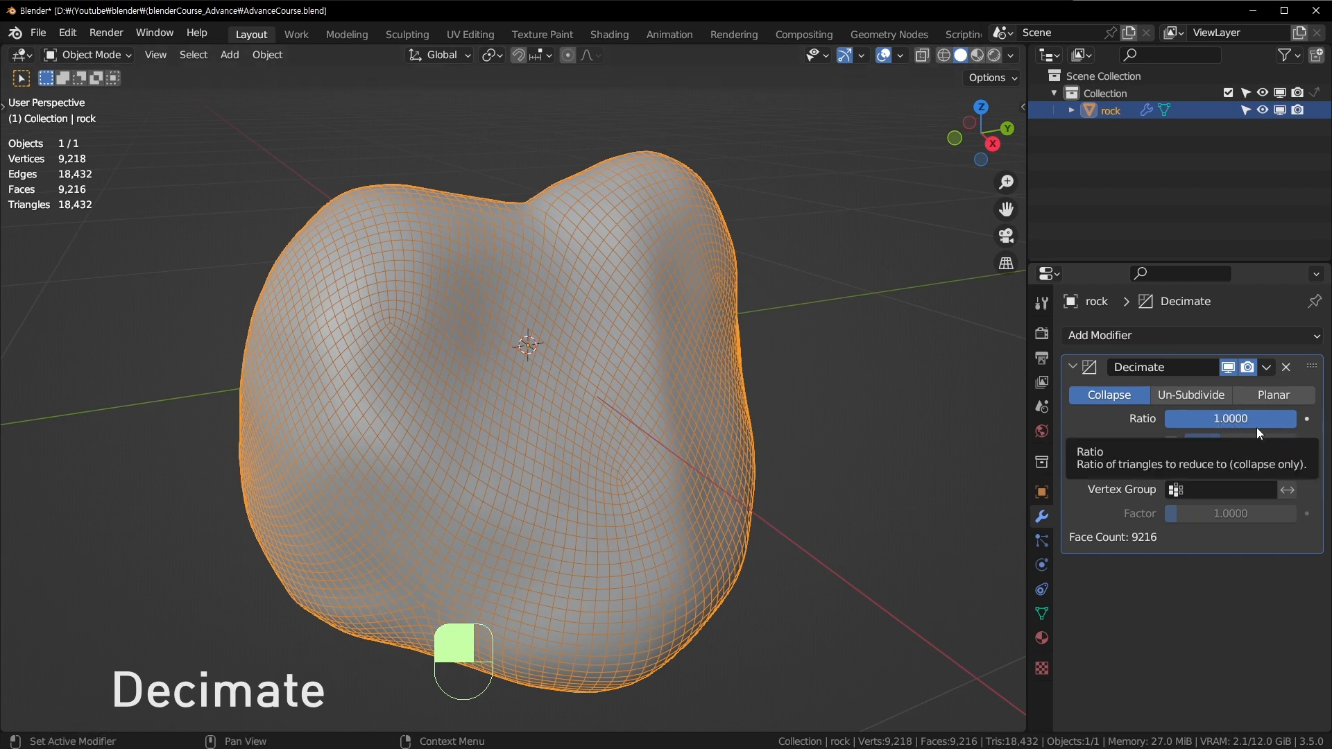
Reduce the rock's mesh with the Decimate modifier in Collapse mode at a ratio of 0.5.
drag(1256, 427, 1200, 427)
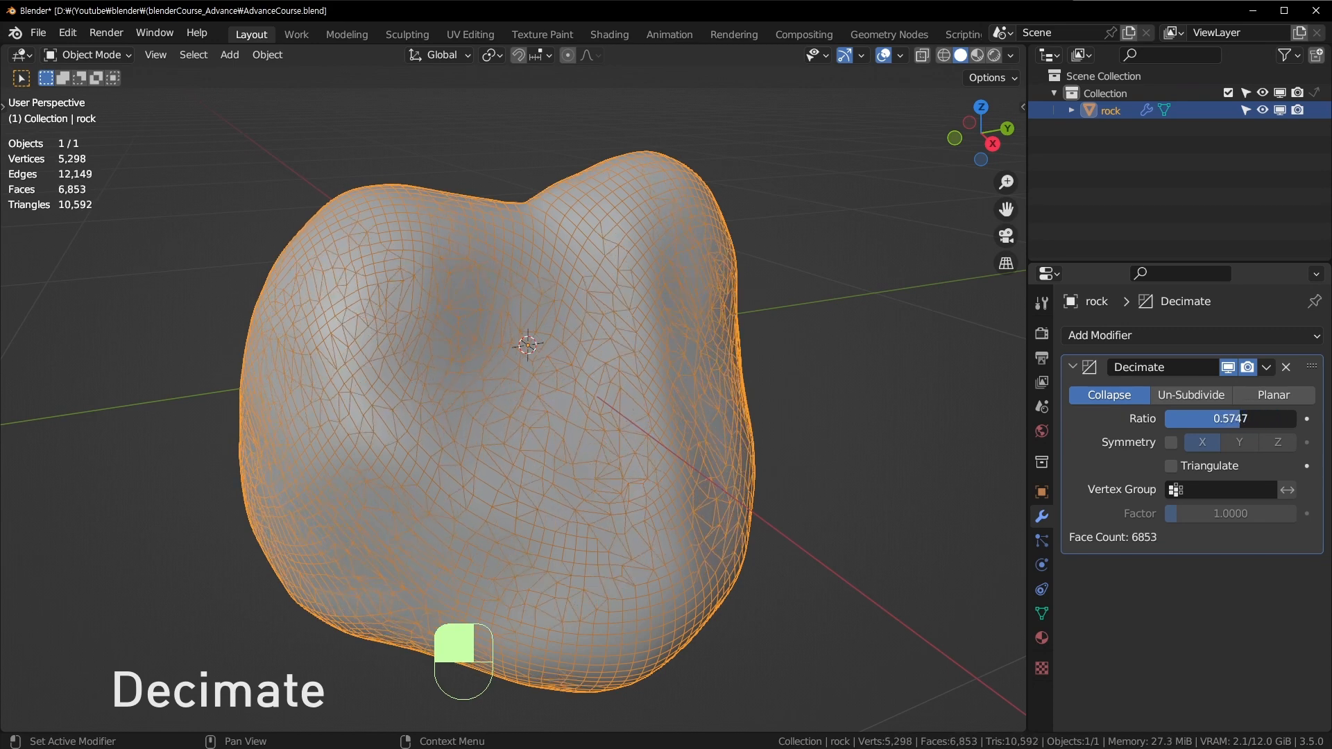
double_click(1226, 418)
text(0.5)
key(Return)
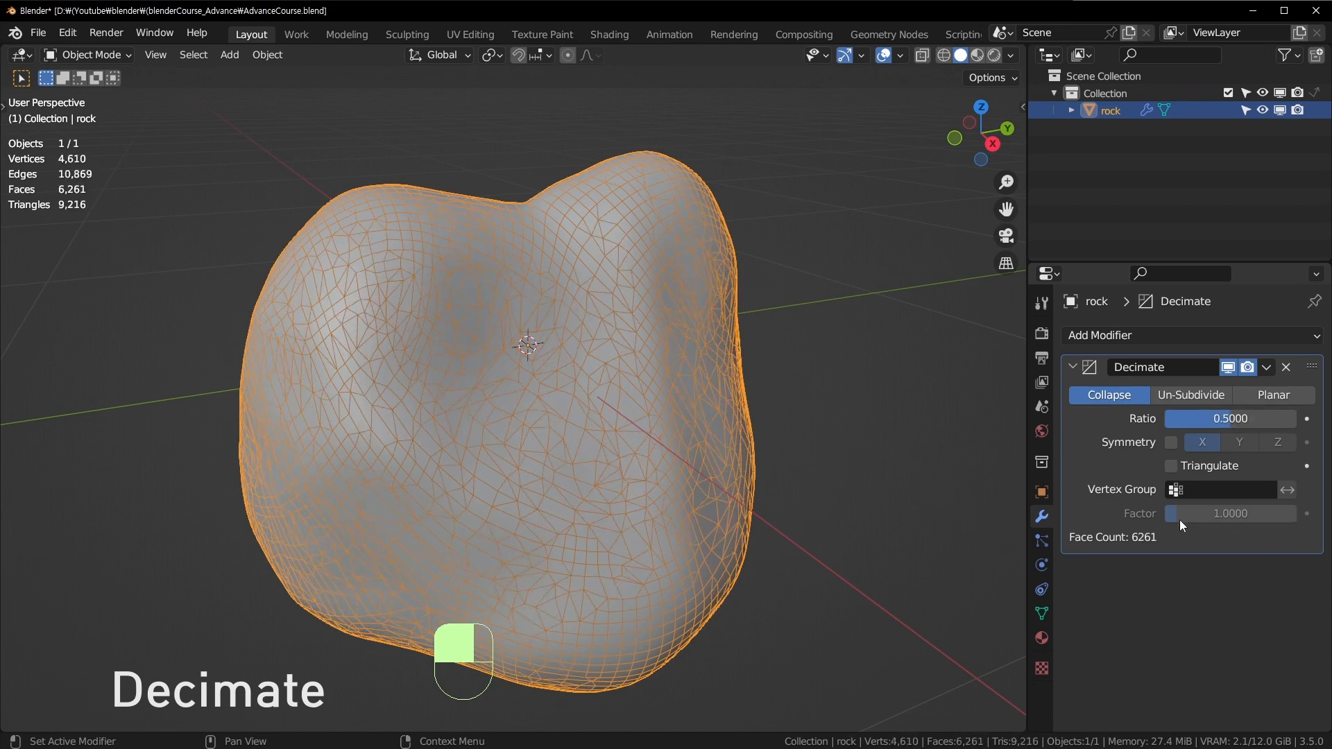
Restore the Decimate ratio to 1 for comparison, and reduce the rock's mesh to a ratio of 0.1.
double_click(1231, 423)
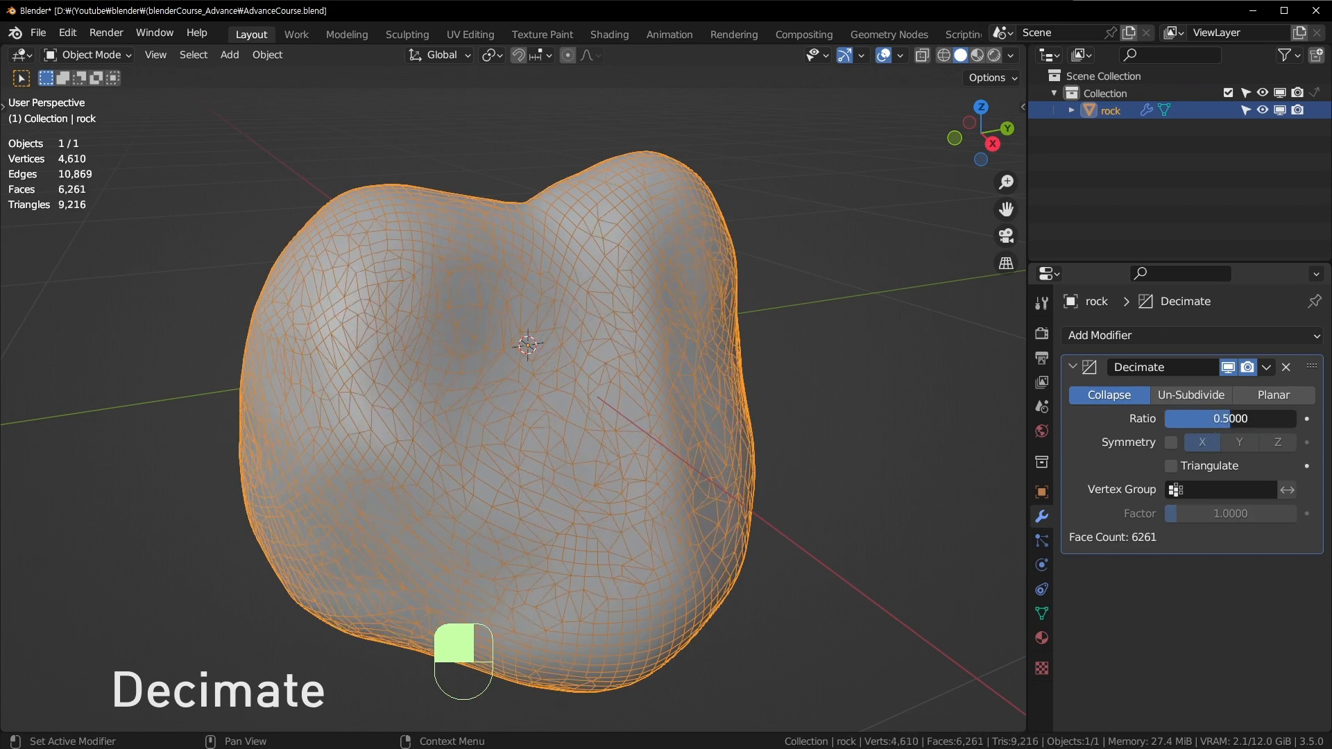
text(1)
key(Return)
drag(1230, 418, 1191, 418)
click(1192, 417)
text(0.1)
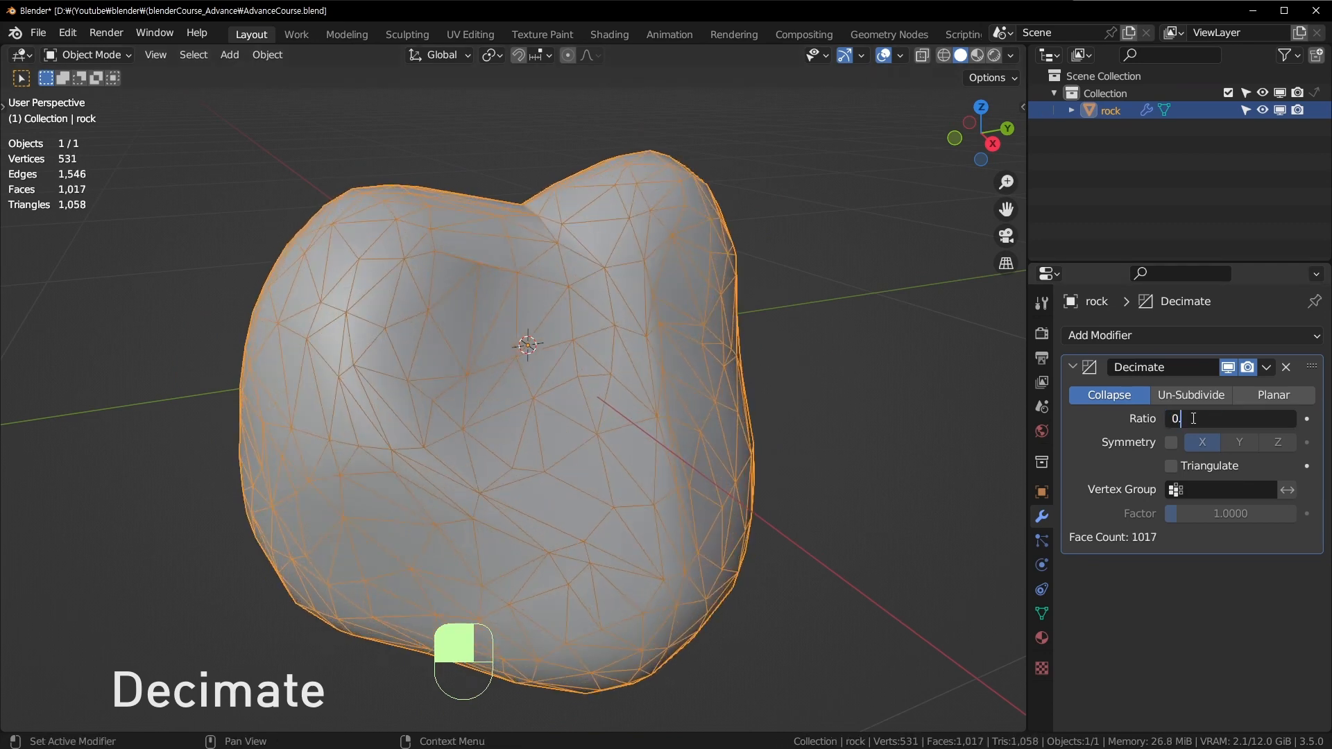
key(Return)
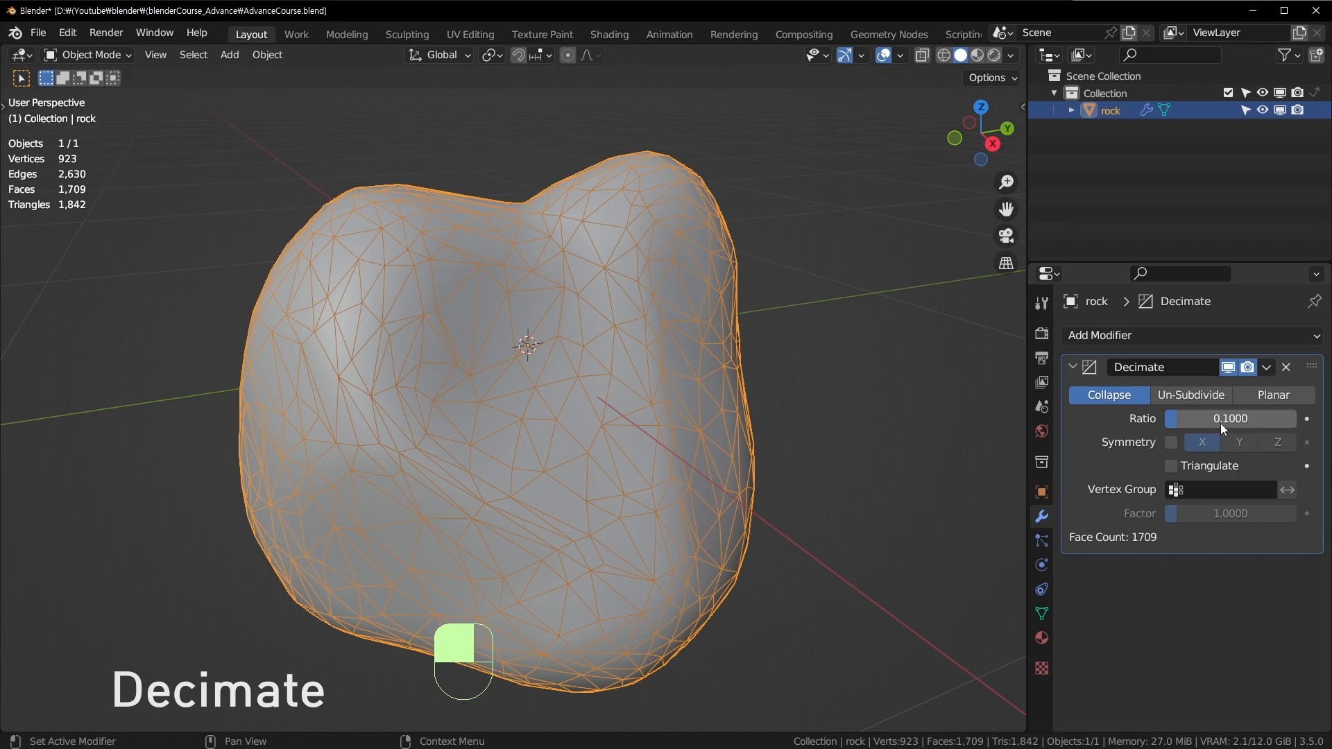
Set the Decimate ratio back to 1, lower it to about 0.14 and inspect the rock's shape.
click(1220, 420)
text(1)
key(Return)
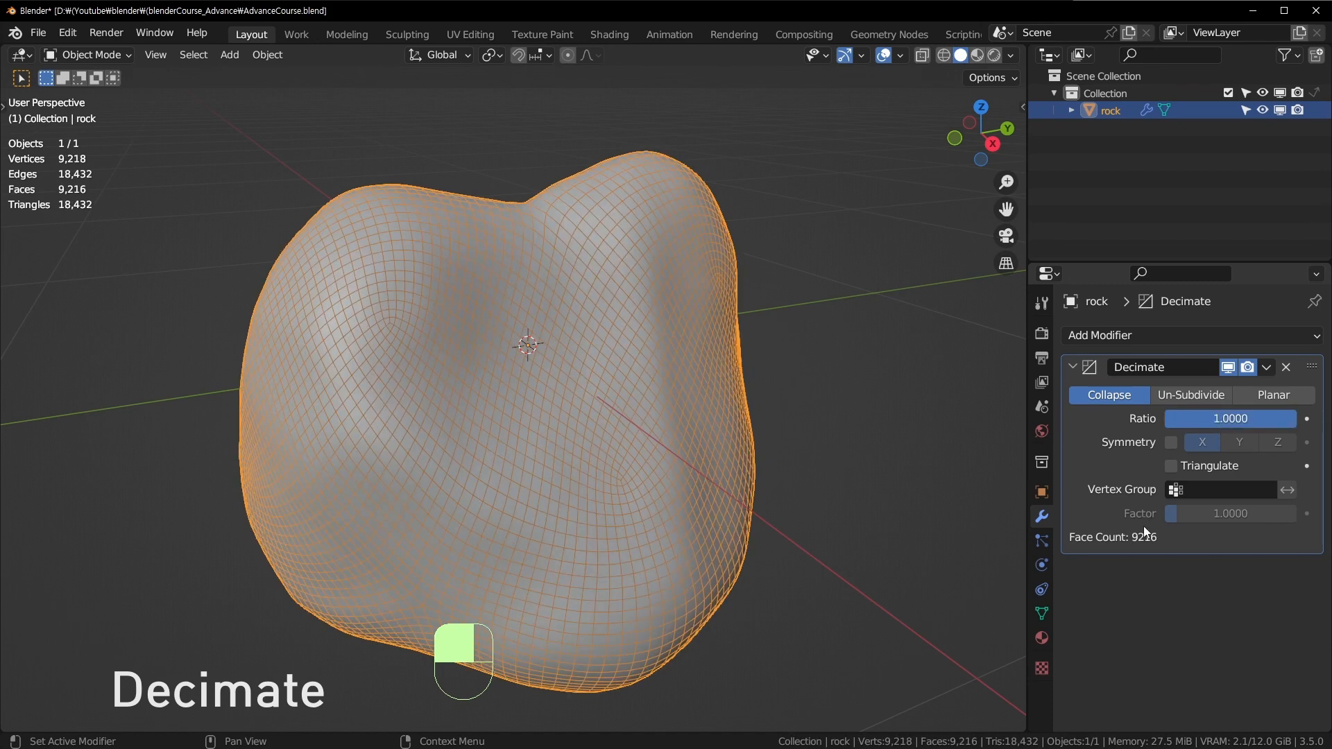
drag(1255, 416, 1144, 417)
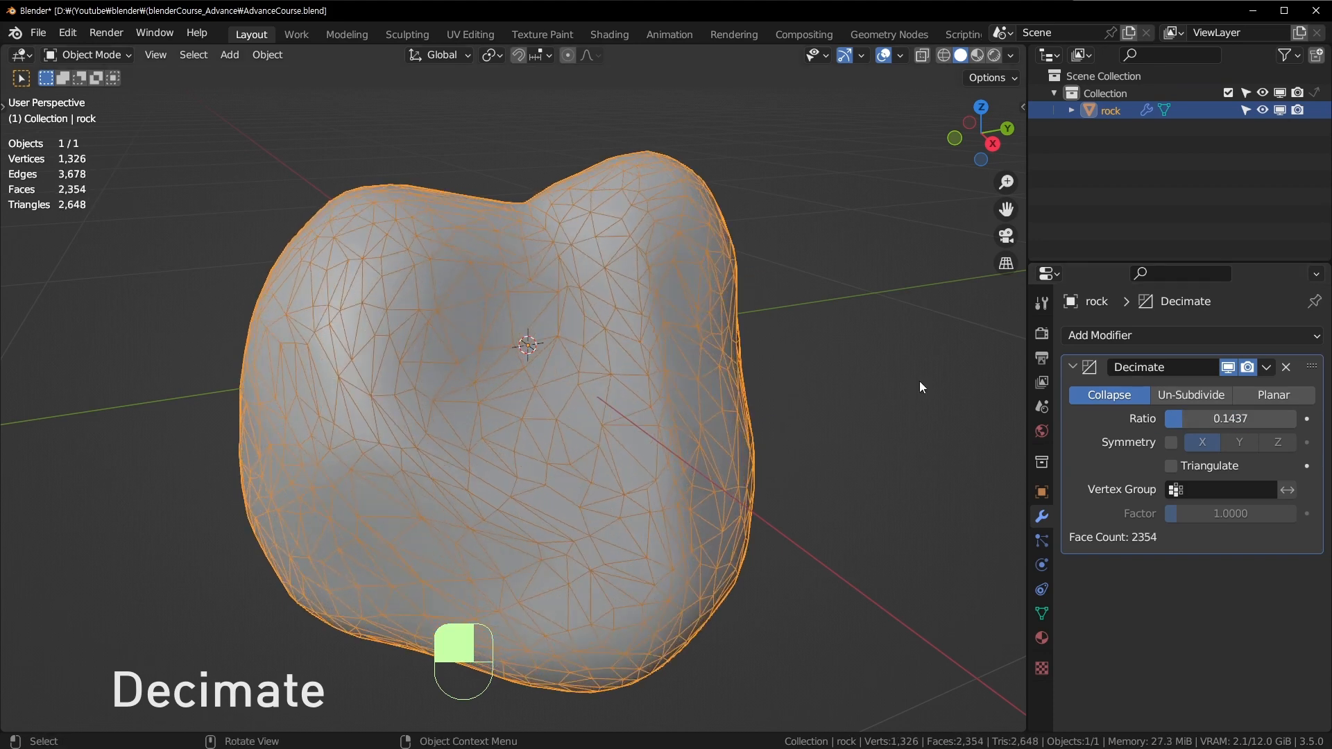
middle_drag(779, 326, 740, 328)
Raise the Decimate ratio to 1, lower it to about 0.07 and compare the rock's silhouette from farther away.
drag(1240, 418, 1296, 418)
middle_drag(641, 378, 612, 342)
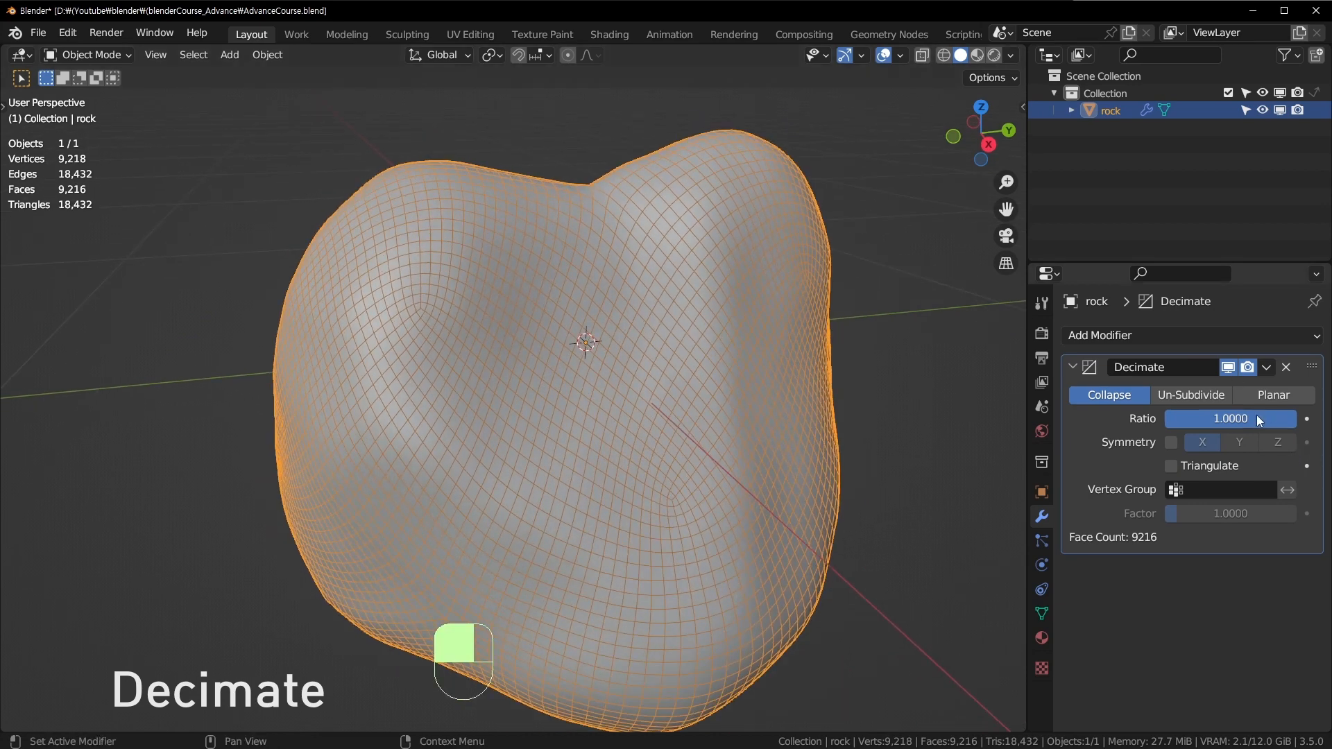
drag(1255, 418, 1138, 418)
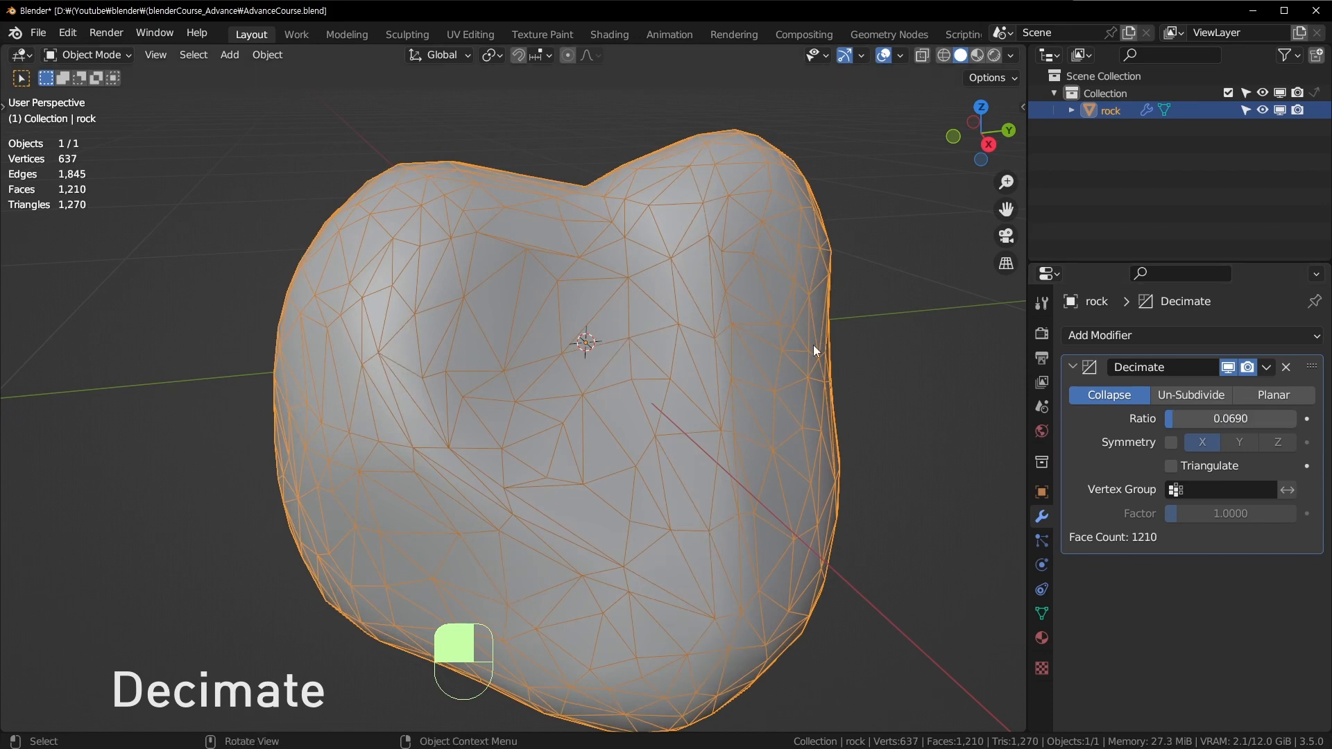
scroll(813, 344, down, 5)
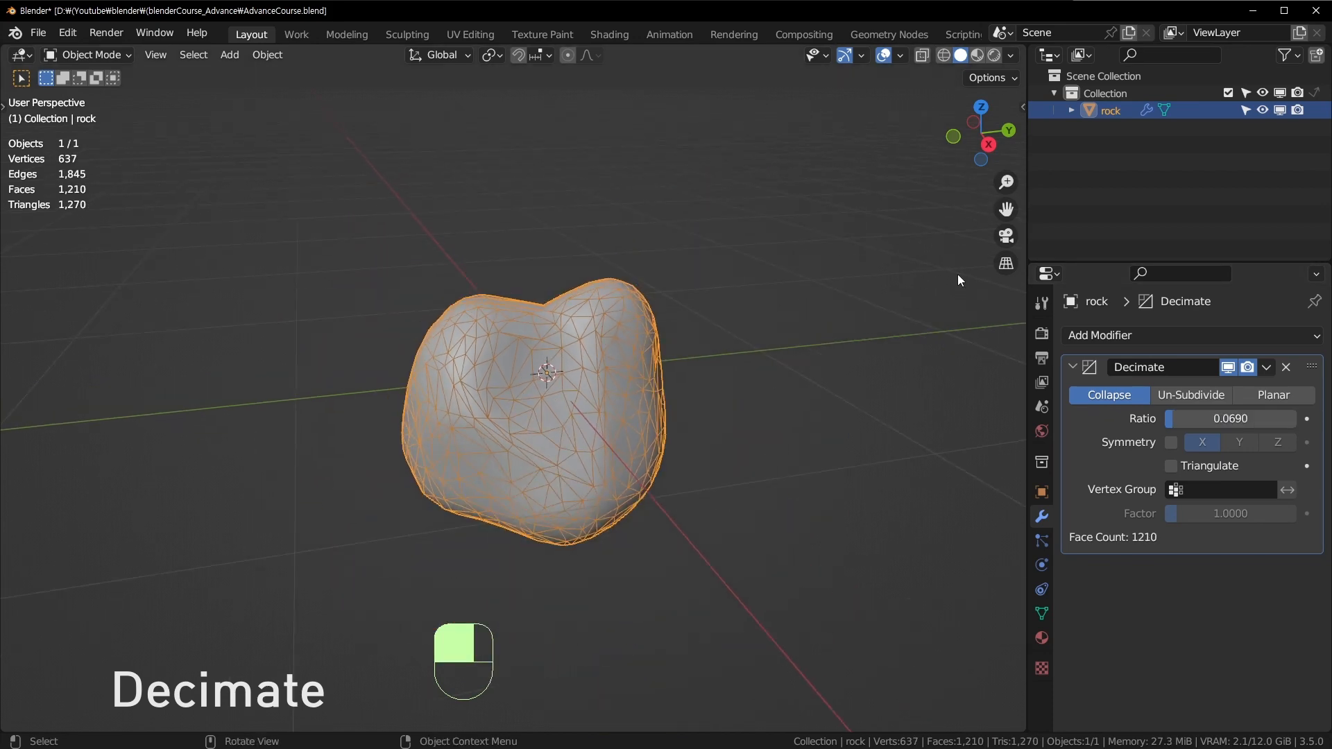
scroll(564, 396, up, 2)
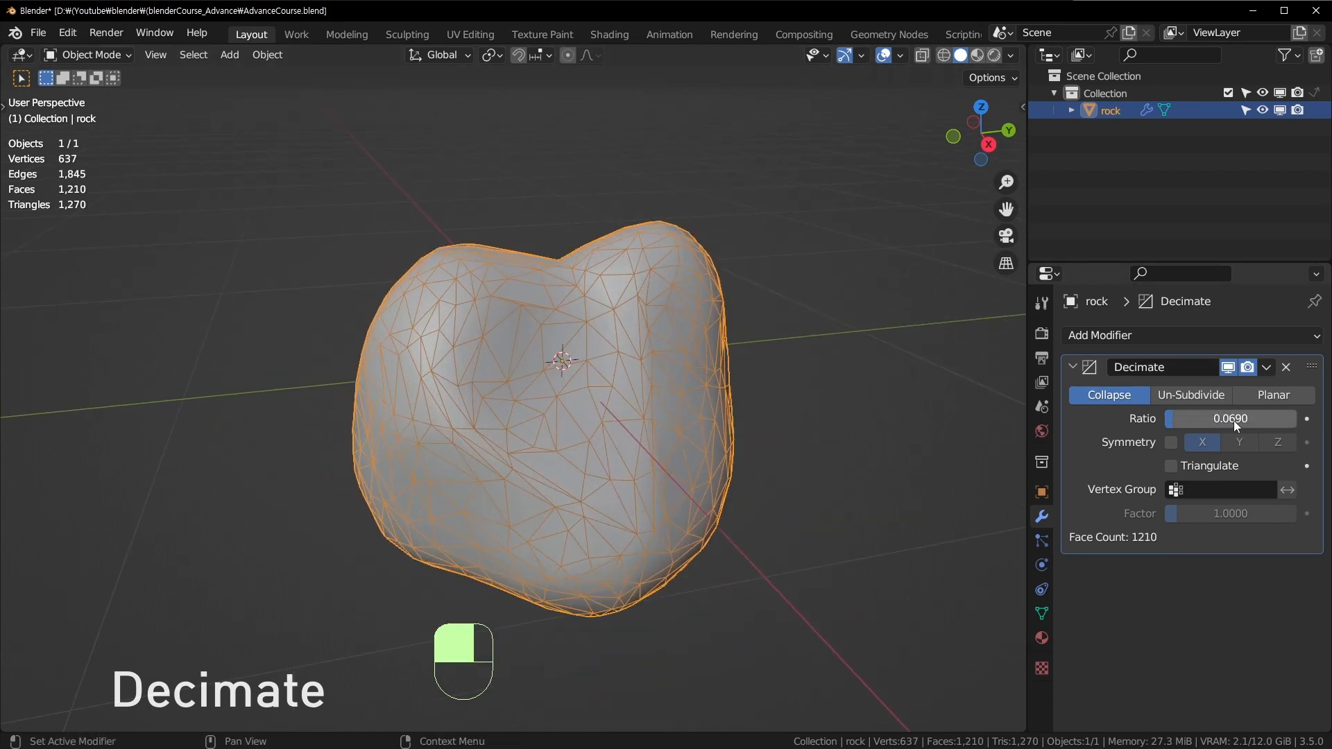
Bring the Decimate ratio back to 1 and reduce it gradually to about 0.45.
drag(1202, 418, 1318, 418)
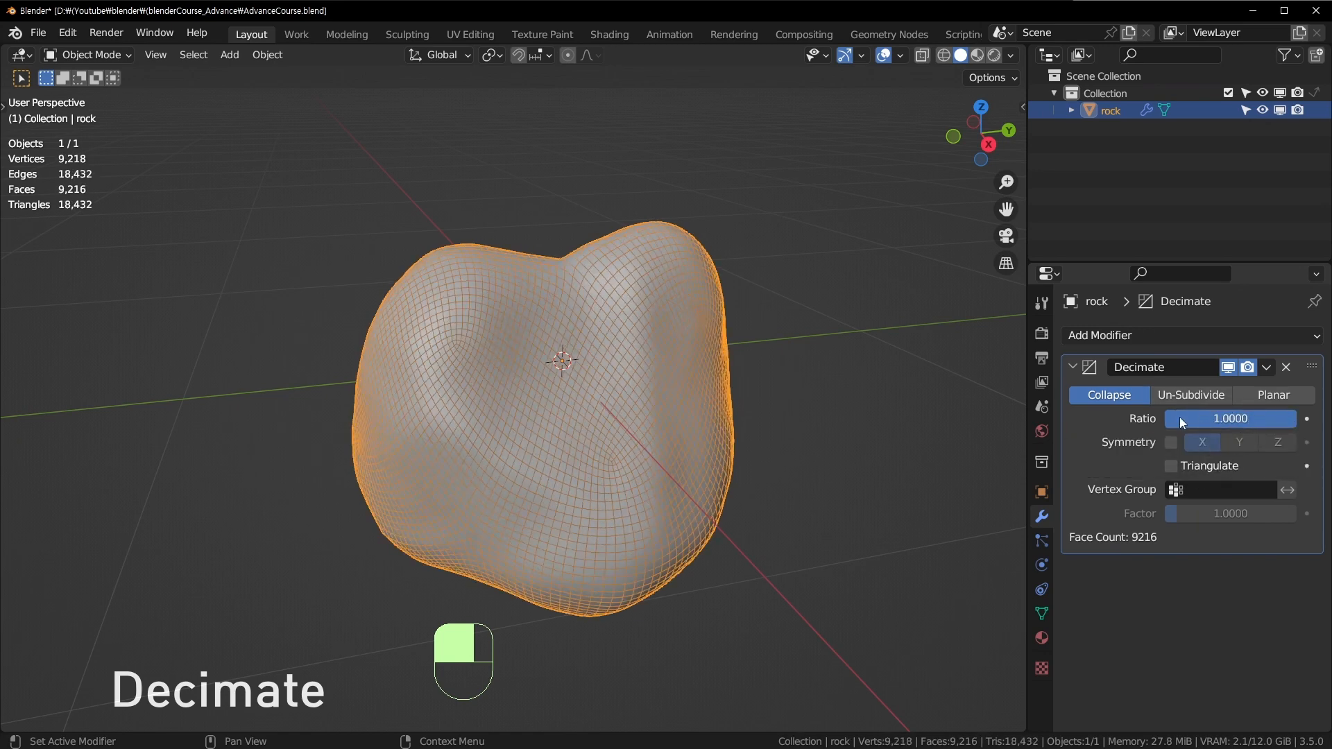
scroll(513, 451, up, 2)
drag(1179, 419, 1166, 419)
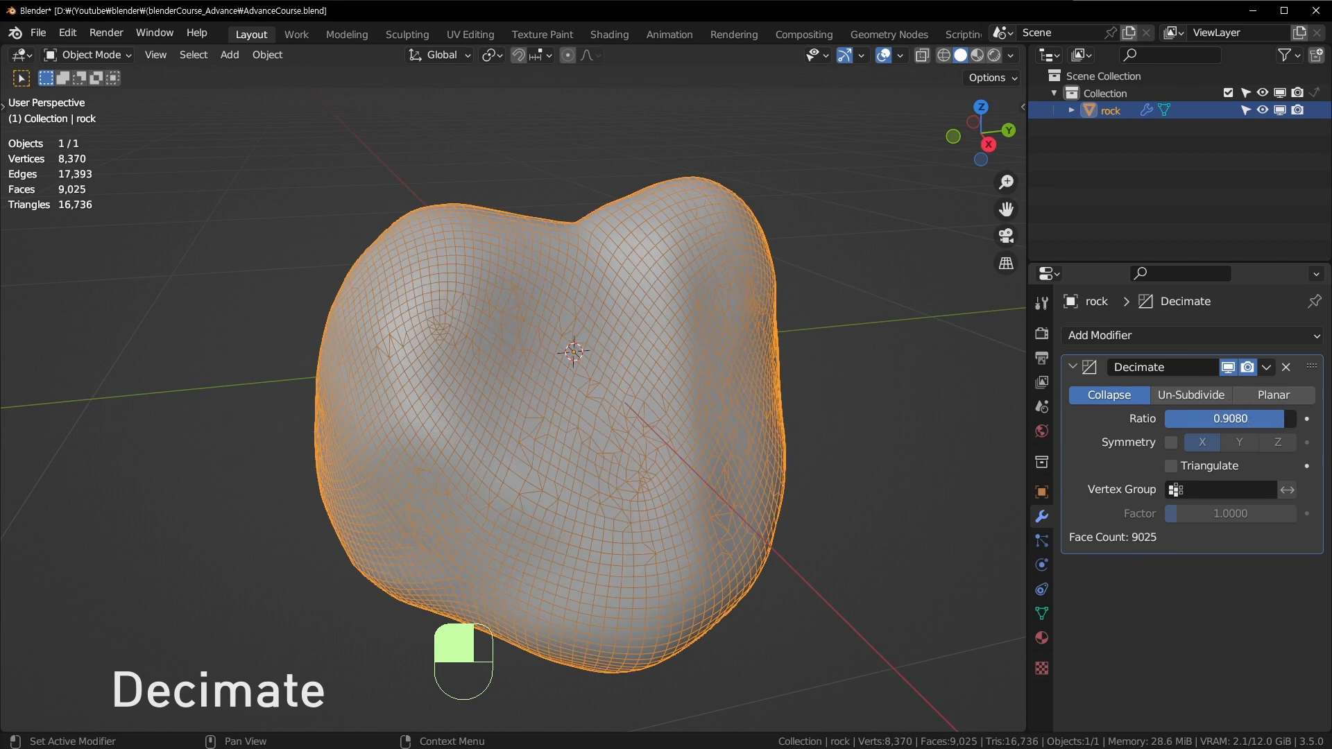
drag(1284, 418, 1206, 420)
Try the Triangulate option on the decimated rock, turn it off again and restore the ratio to 1.
click(1180, 462)
click(1171, 466)
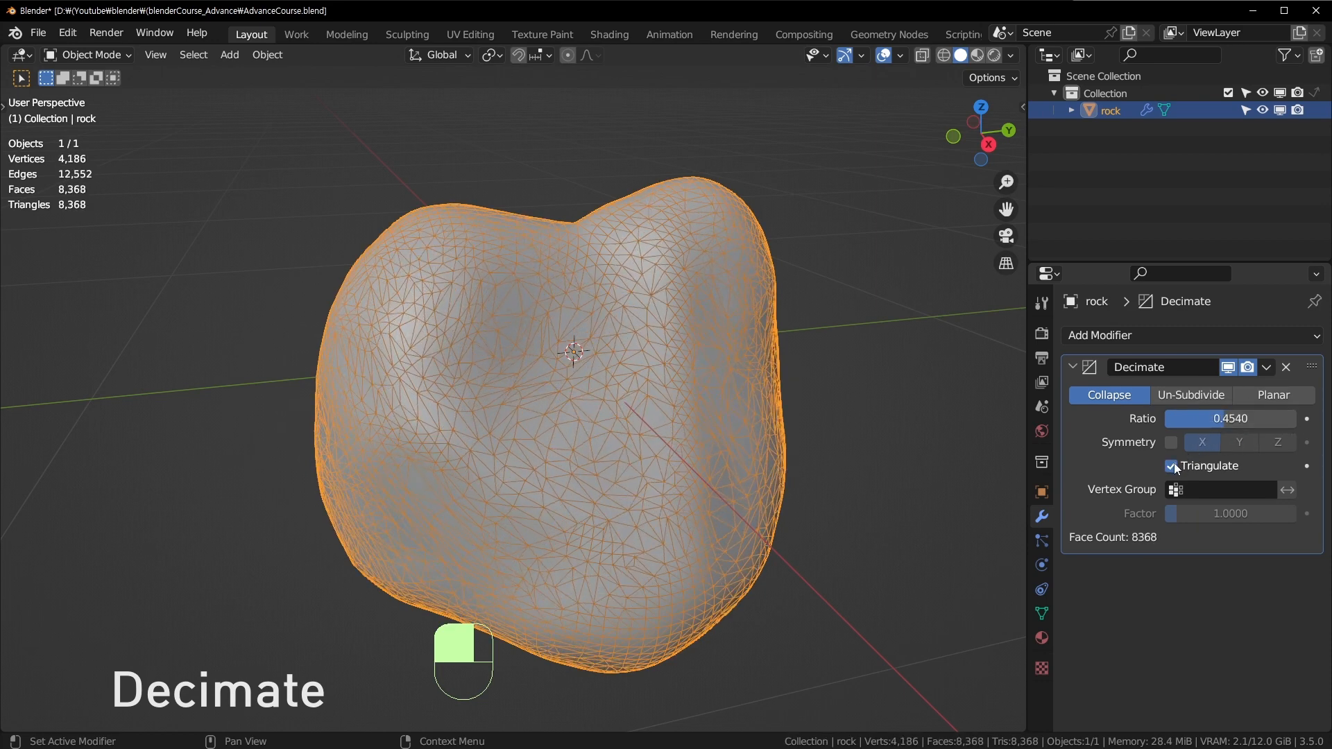
click(1170, 466)
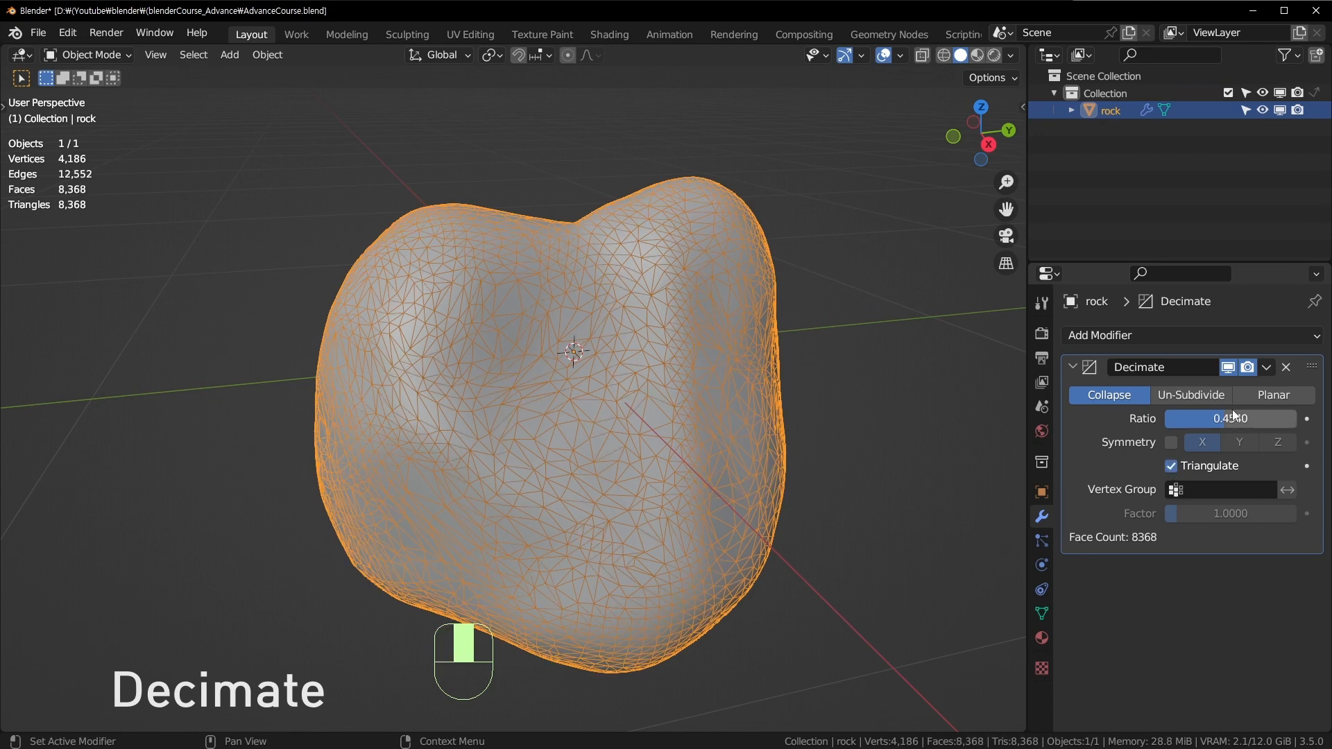
click(1180, 469)
drag(1221, 417, 1293, 417)
Switch the rock's Decimate modifier to Un-Subdivide and set its iterations to 1.
scroll(857, 351, up, 4)
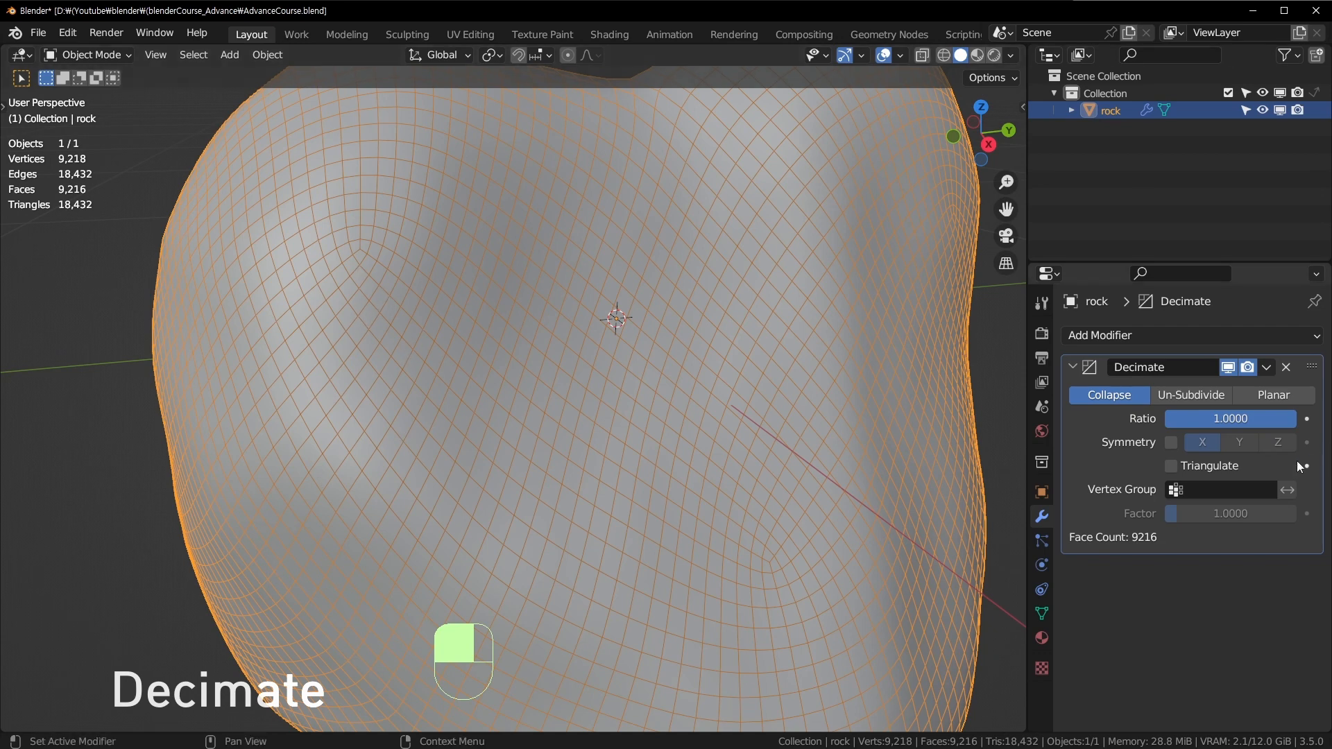
click(1190, 395)
scroll(489, 378, down, 2)
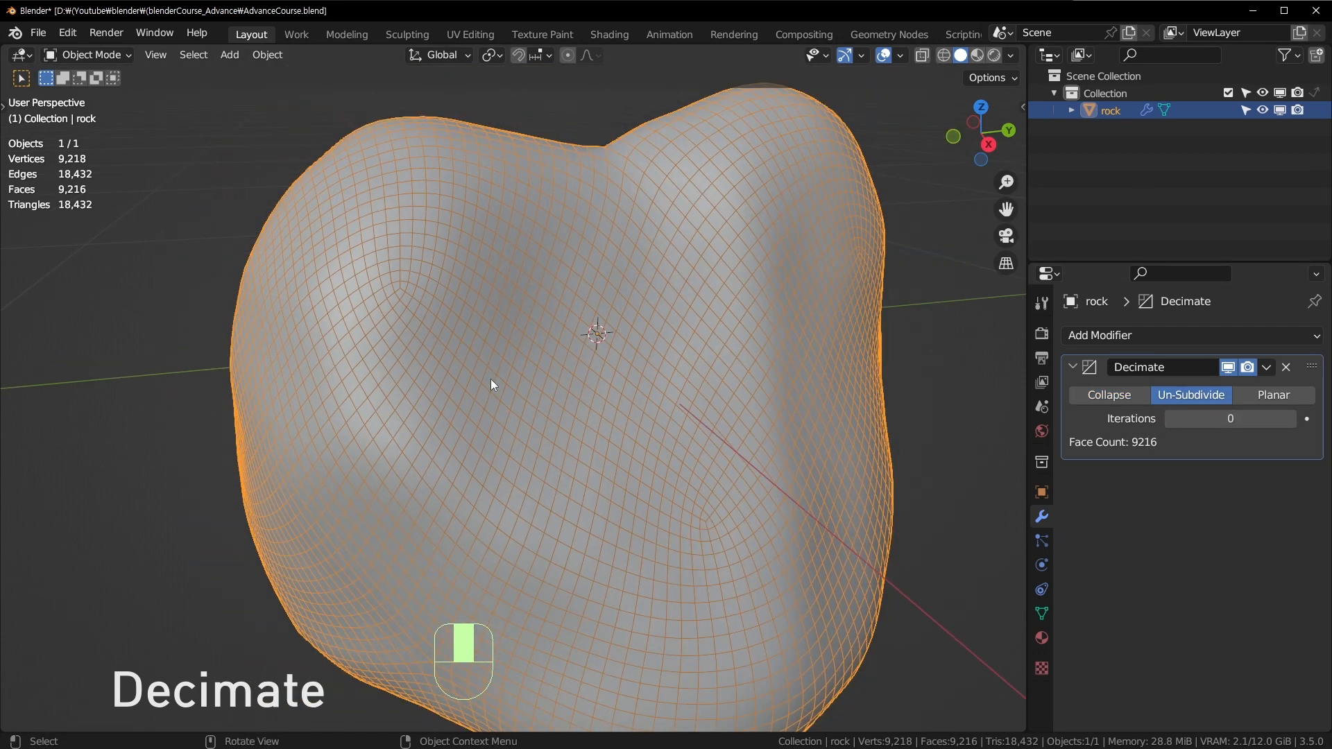
click(1291, 418)
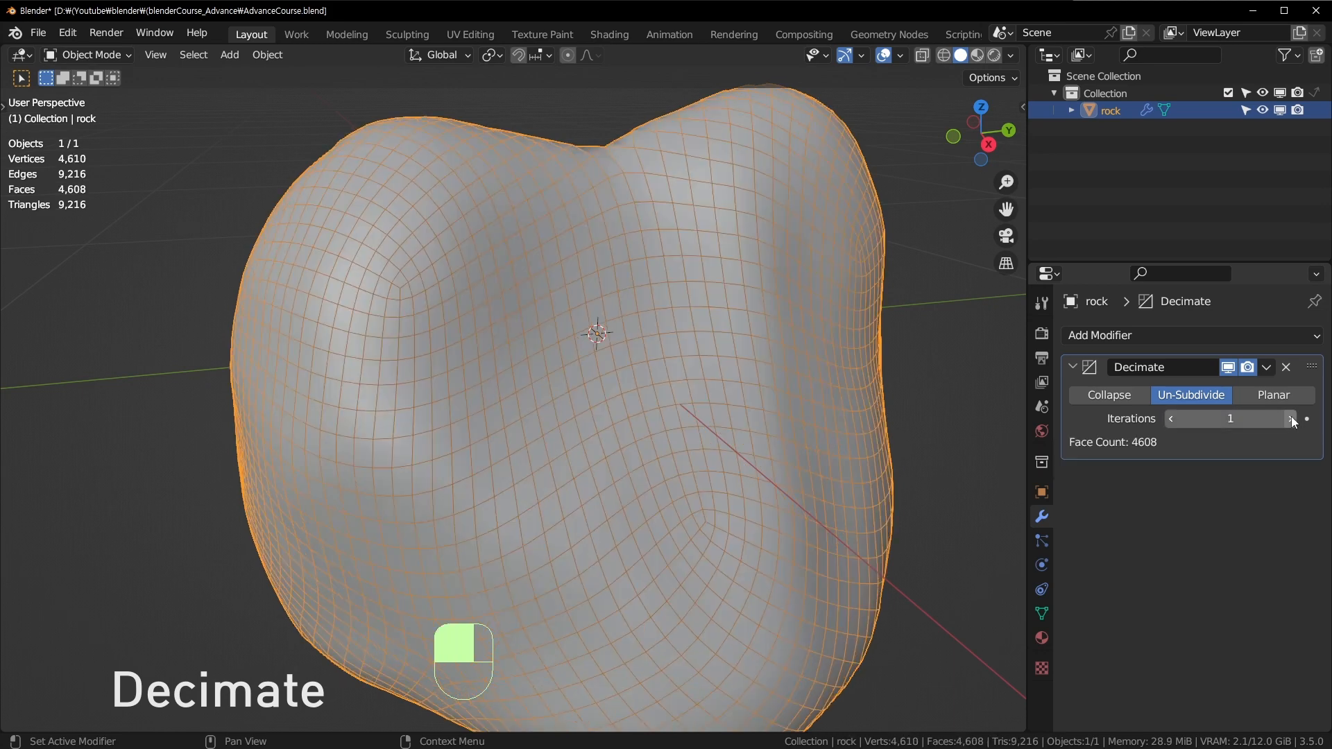
Compare Un-Subdivide iterations of 2, 0 and 1 on the rock, finishing at 1.
click(1291, 418)
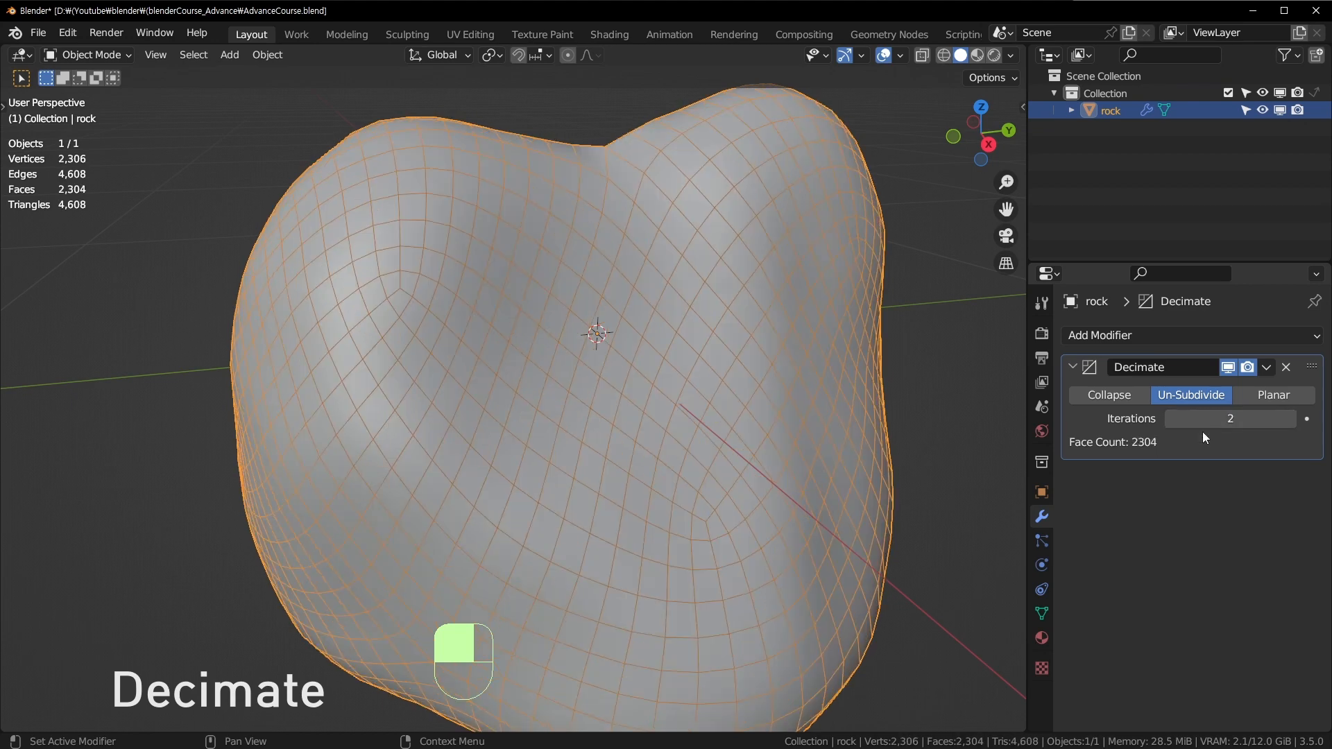
click(1171, 419)
click(1170, 419)
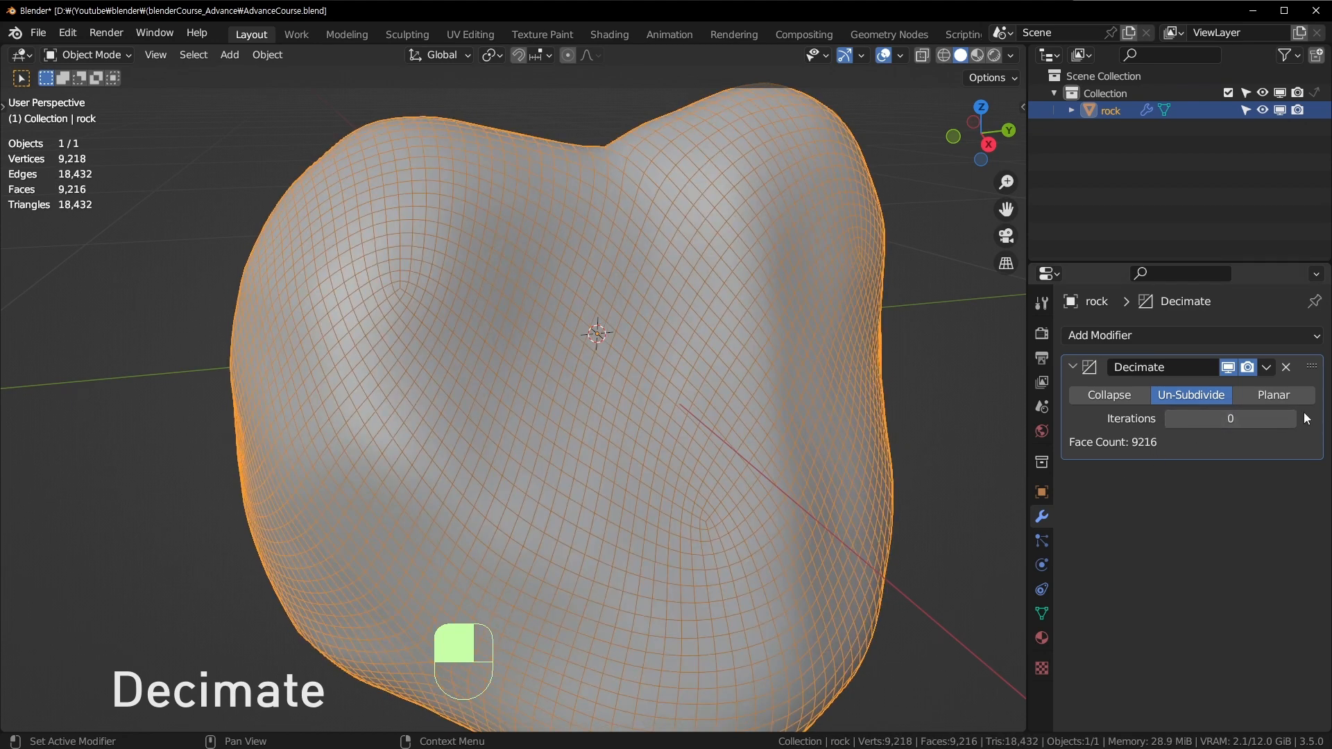
click(1291, 418)
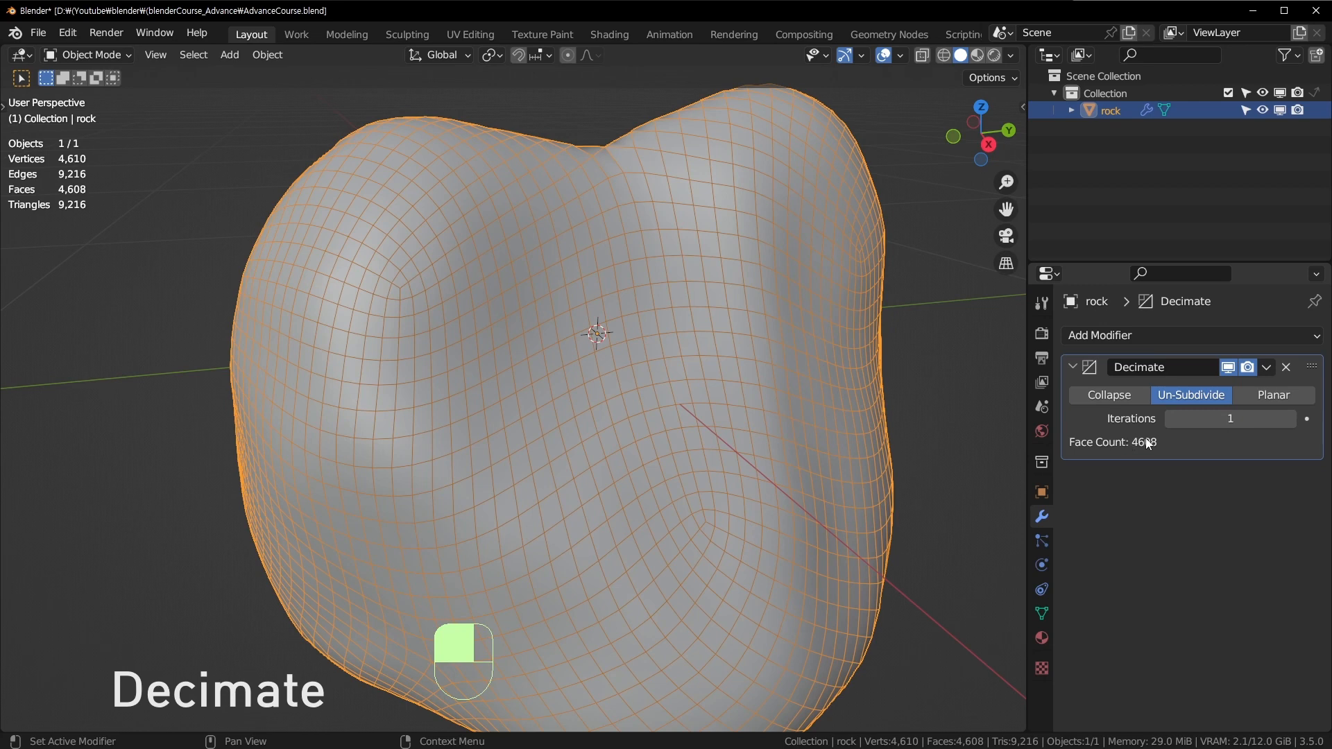
click(1170, 419)
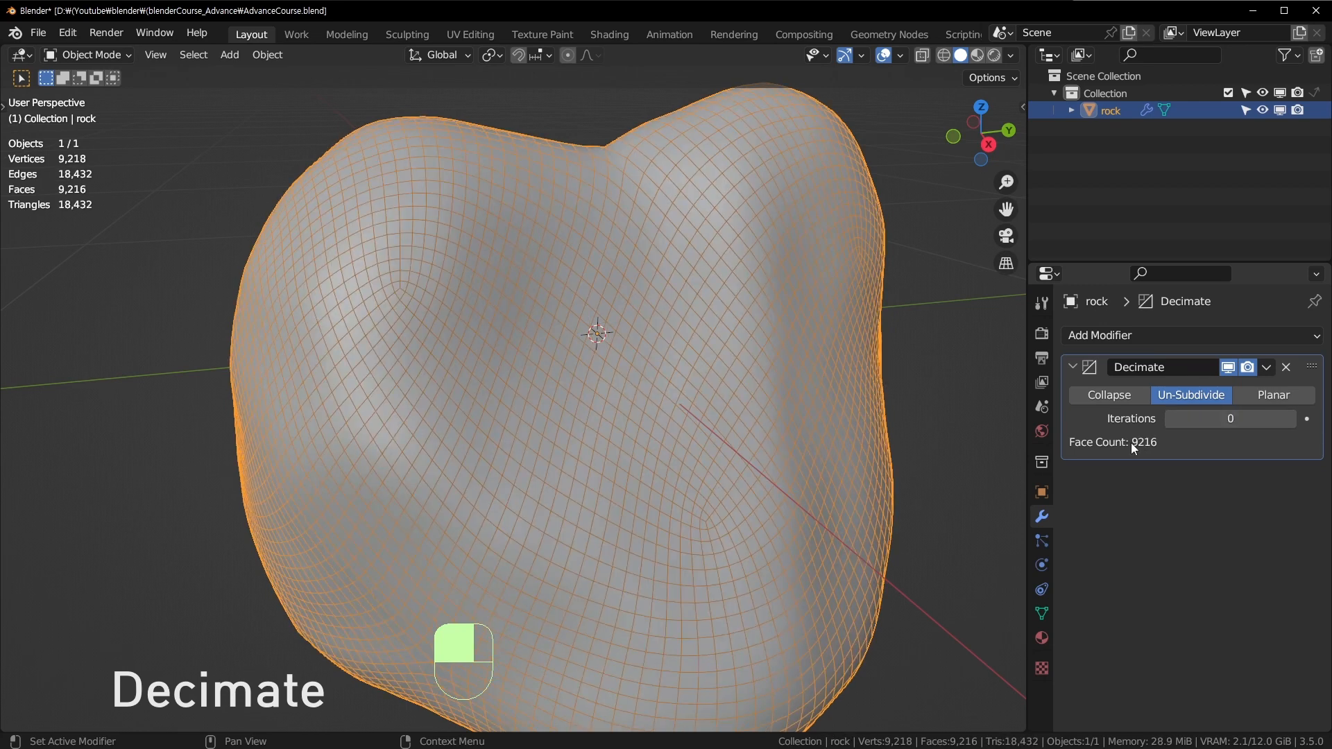
click(1291, 419)
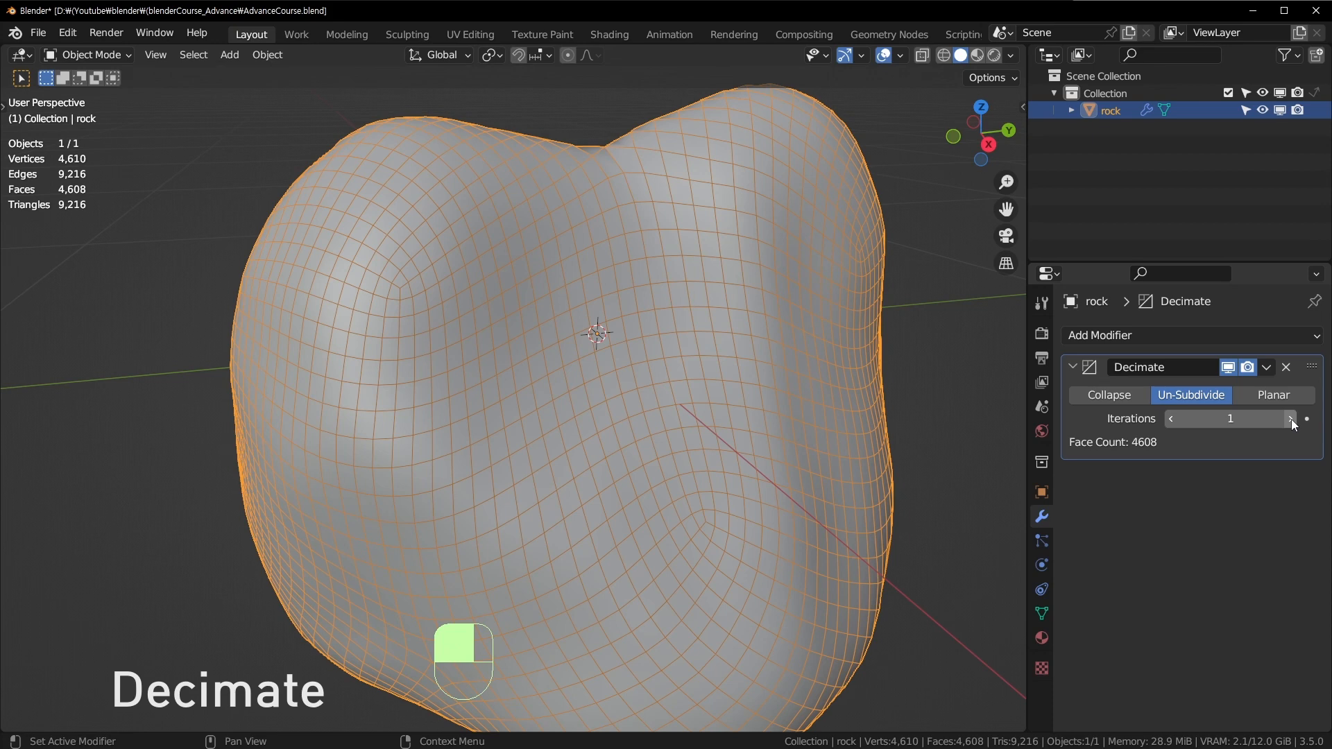
Raise the Un-Subdivide iterations step by step to 5 and inspect the simplified rock from another angle.
click(1288, 420)
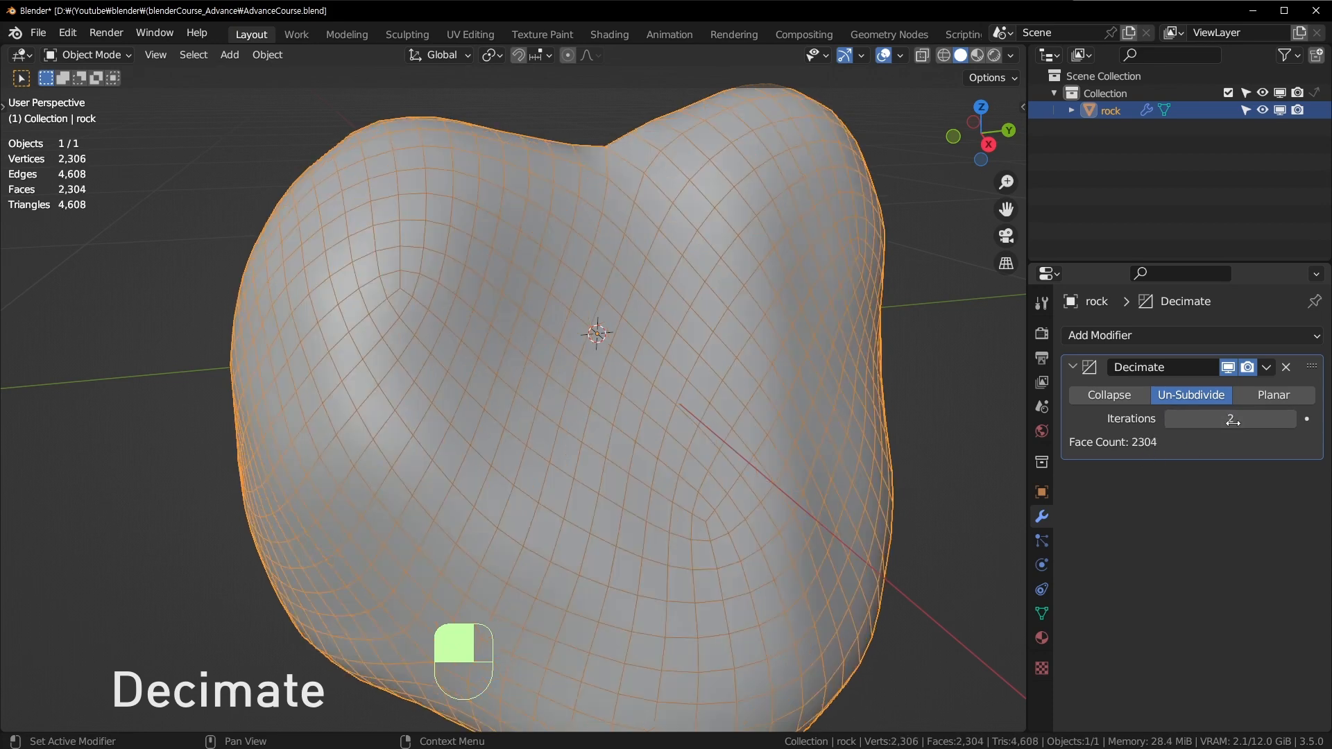
click(1288, 420)
click(1288, 420)
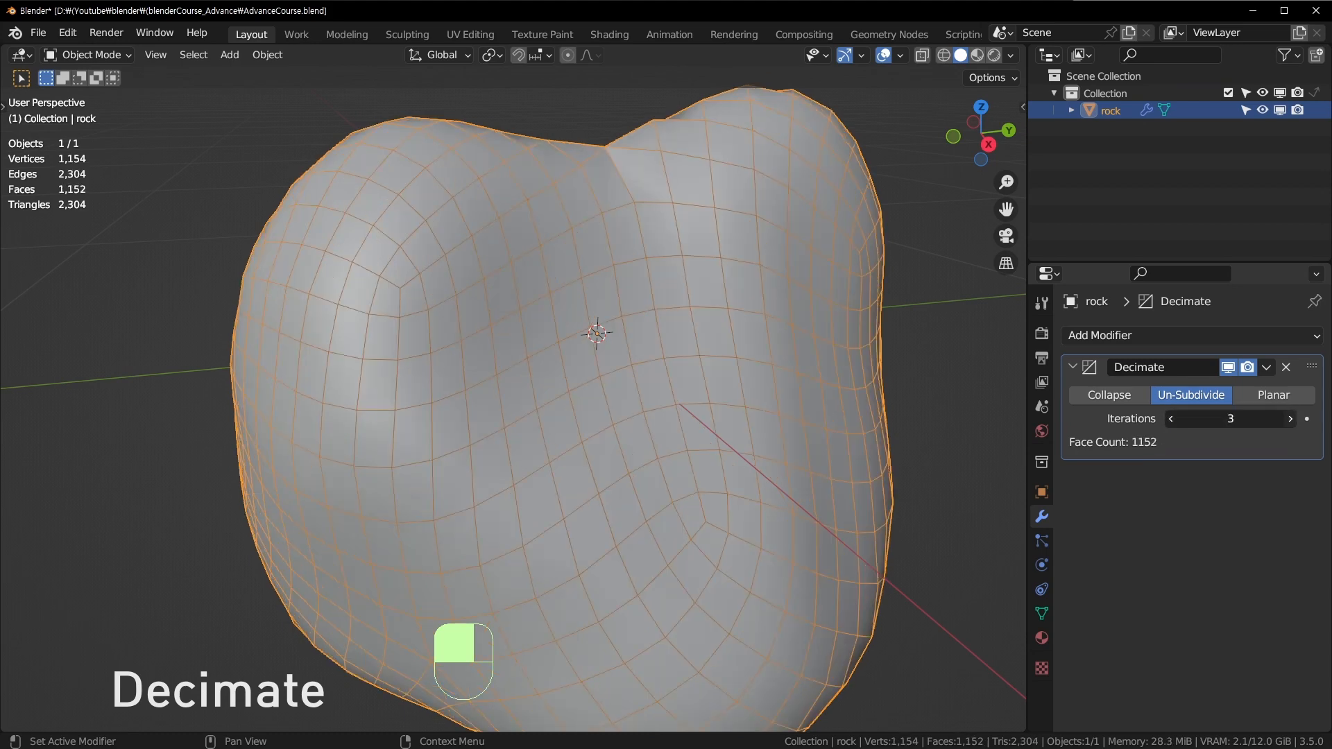
click(1288, 420)
middle_drag(707, 288, 472, 417)
shift+middle_drag(511, 462, 409, 557)
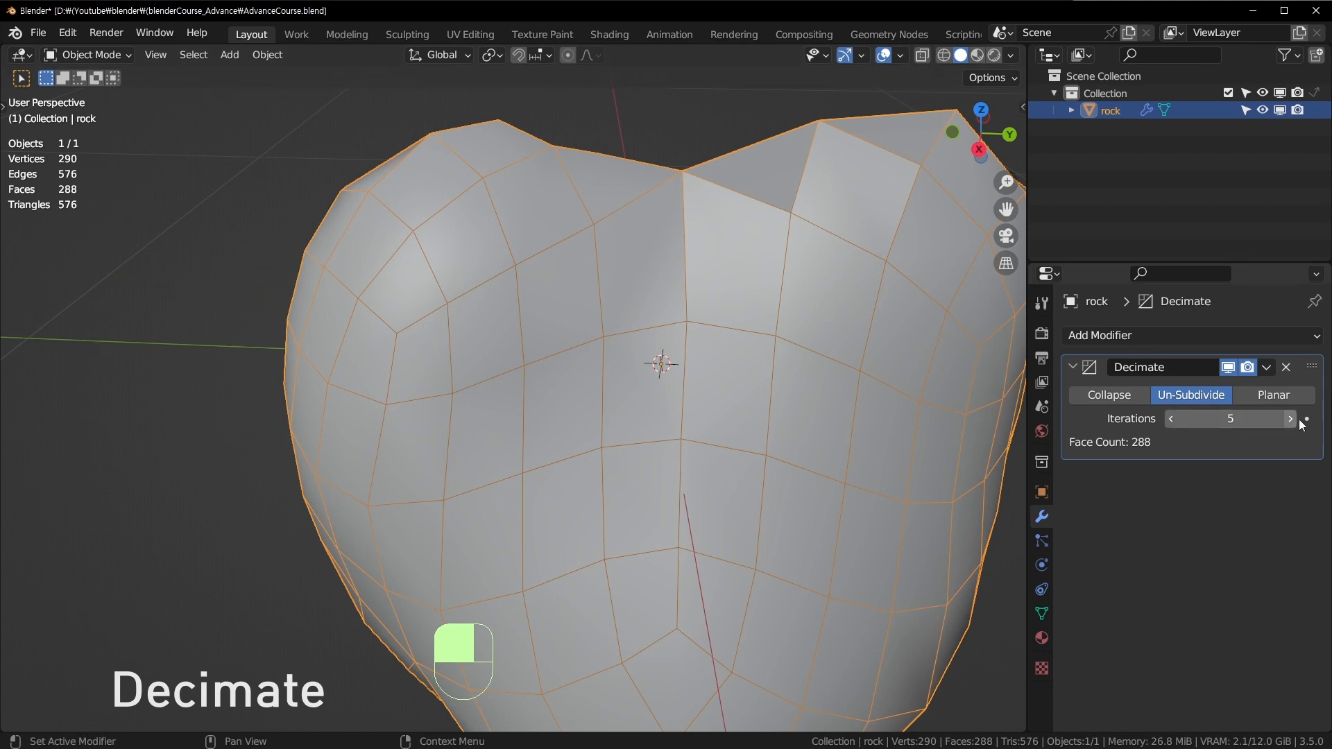
Lower the rock's Un-Subdivide iterations one at a time to 0.
click(1171, 418)
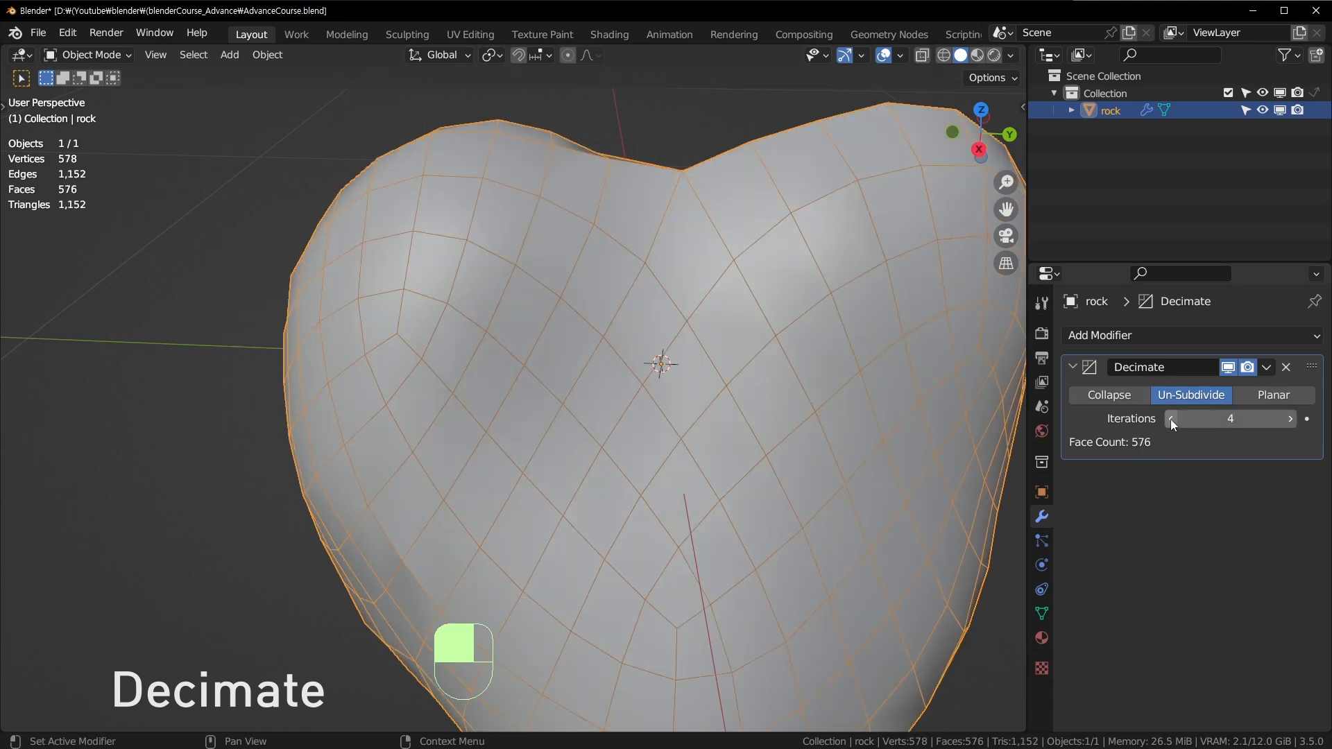
click(1171, 419)
click(1170, 419)
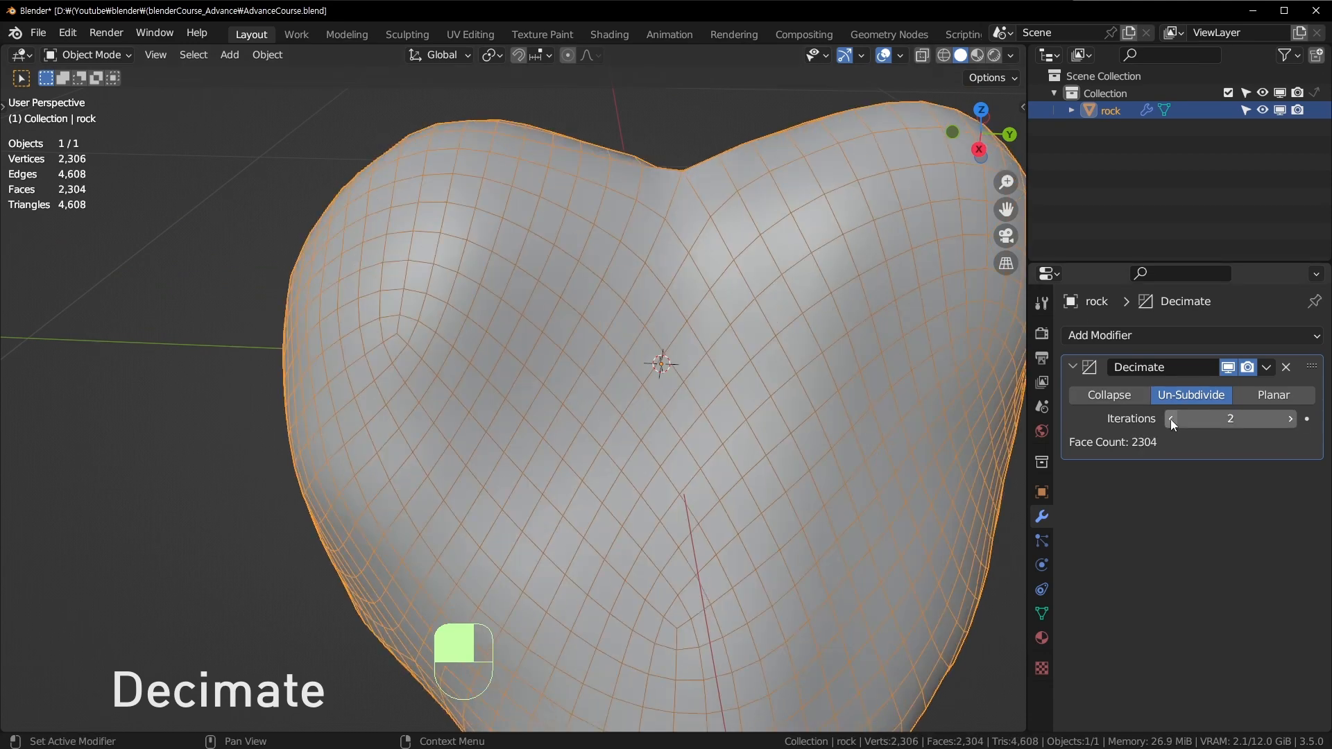
click(1170, 419)
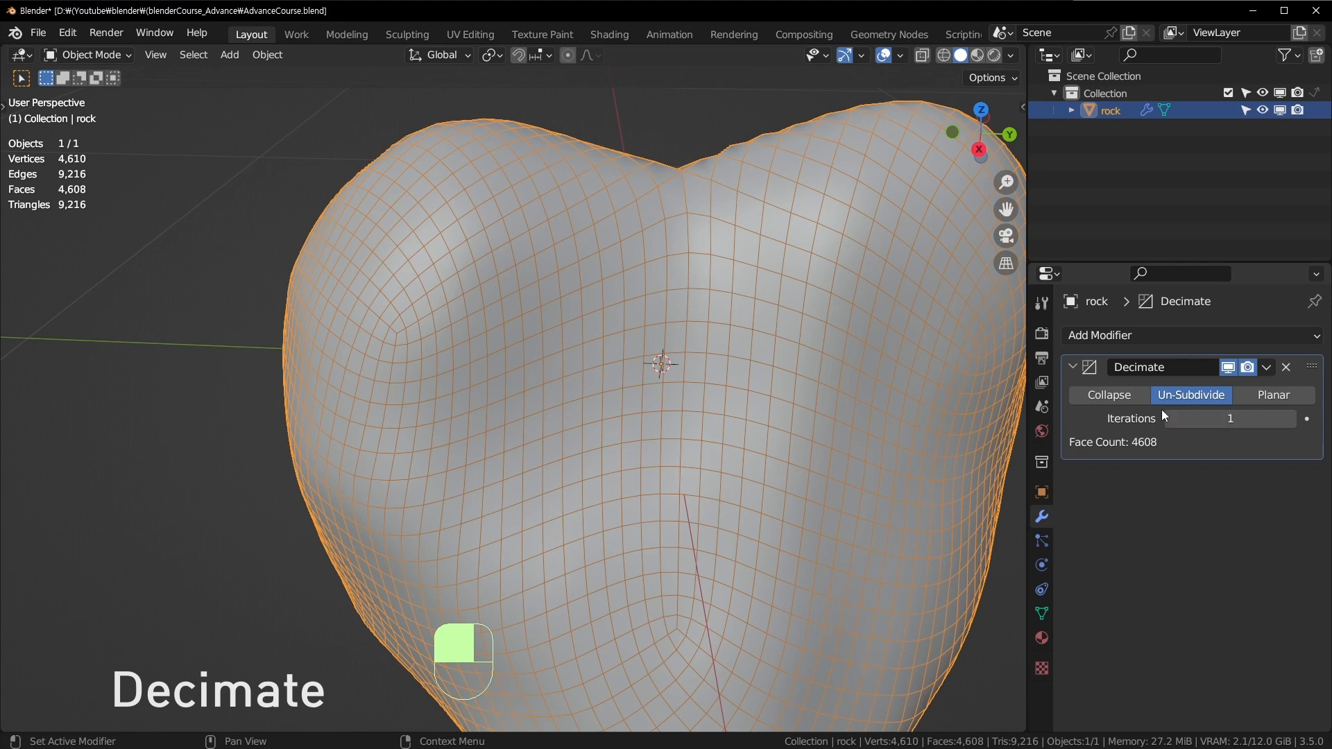
click(1171, 419)
Switch the Decimate modifier to Planar and reduce its angle limit to 0°.
click(1277, 404)
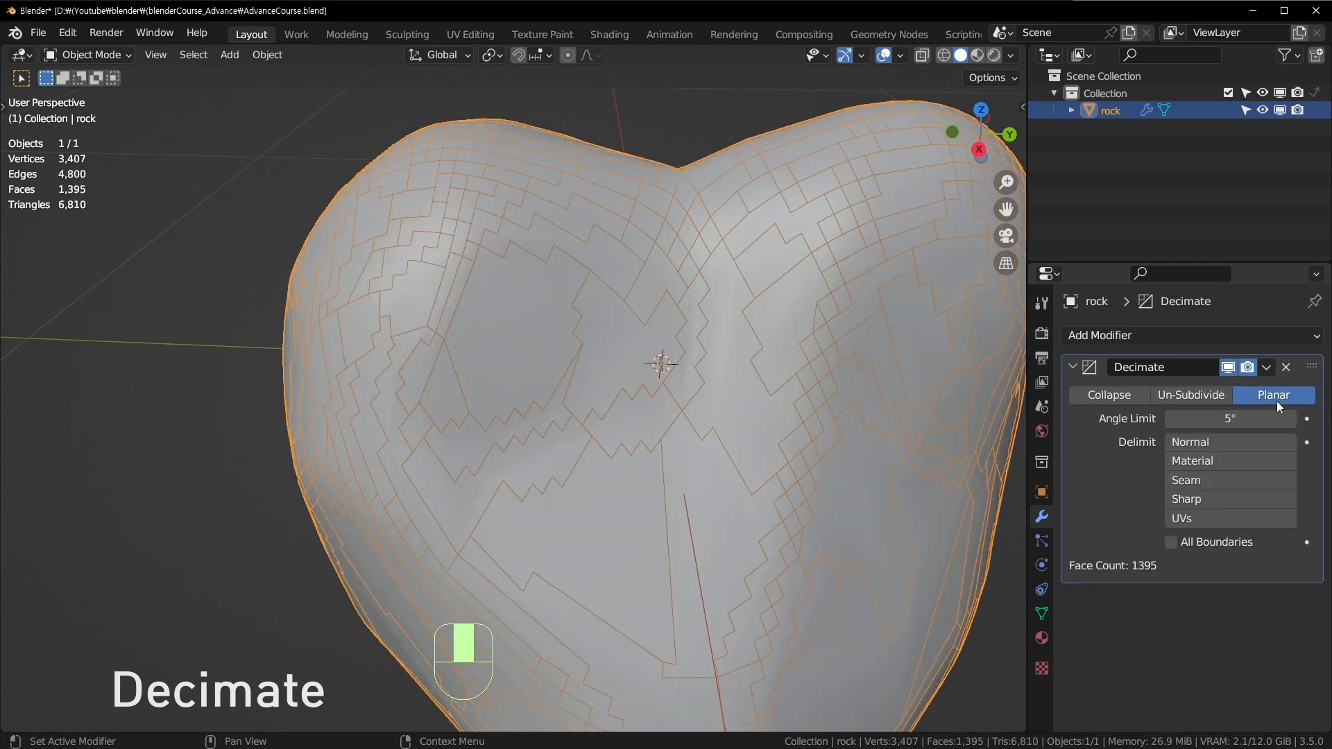
mouse_move(700, 377)
middle_down()
mouse_move(910, 365)
mouse_move(1006, 417)
mouse_move(715, 372)
middle_up()
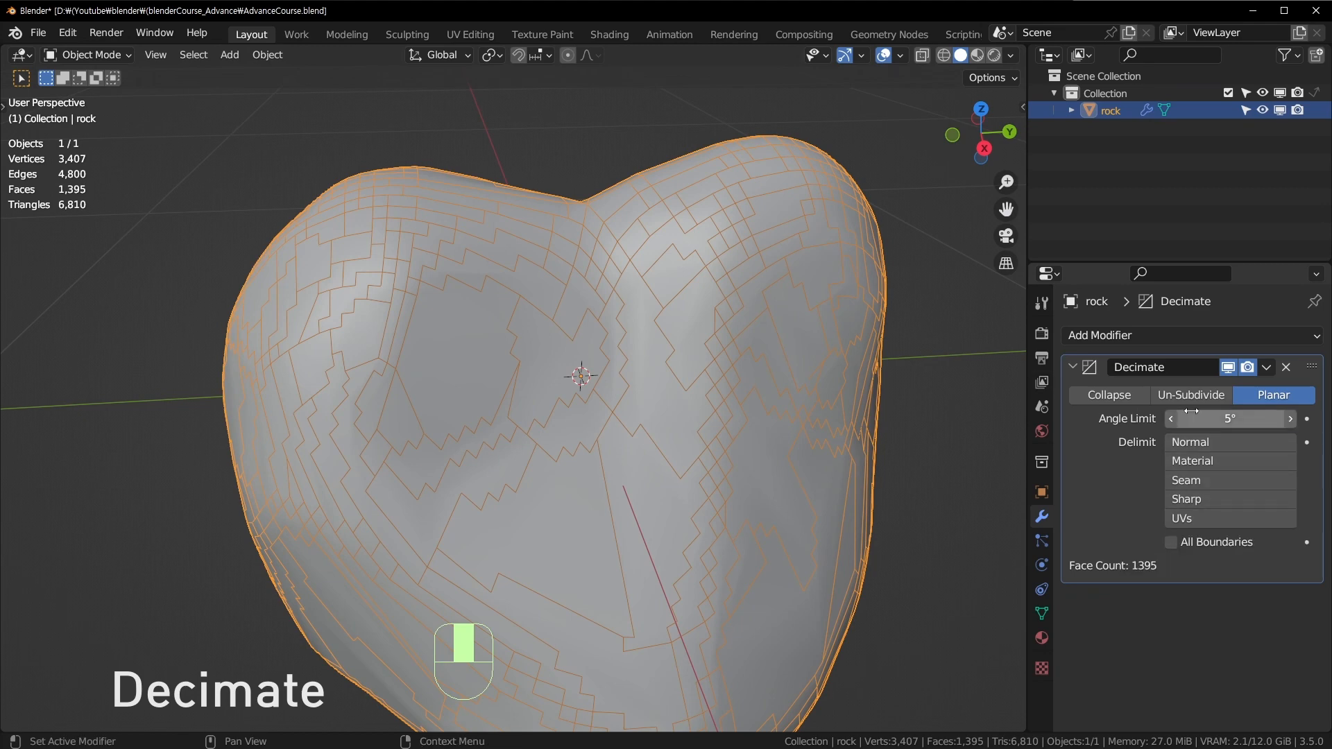
mouse_move(1193, 418)
mouse_down()
mouse_move(1224, 418)
mouse_move(1170, 418)
mouse_up()
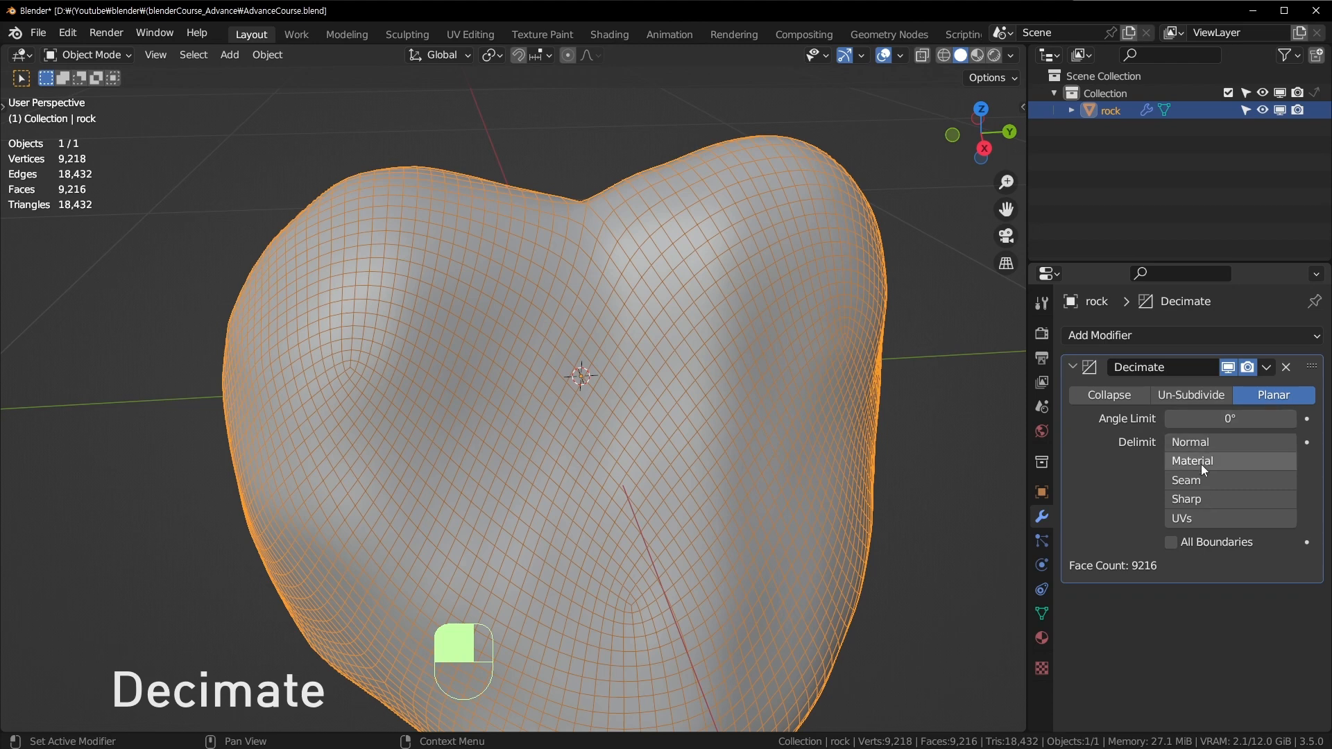
Try Seam and then Normal as the planar delimit, and return the Decimate modifier to Collapse mode.
click(1229, 423)
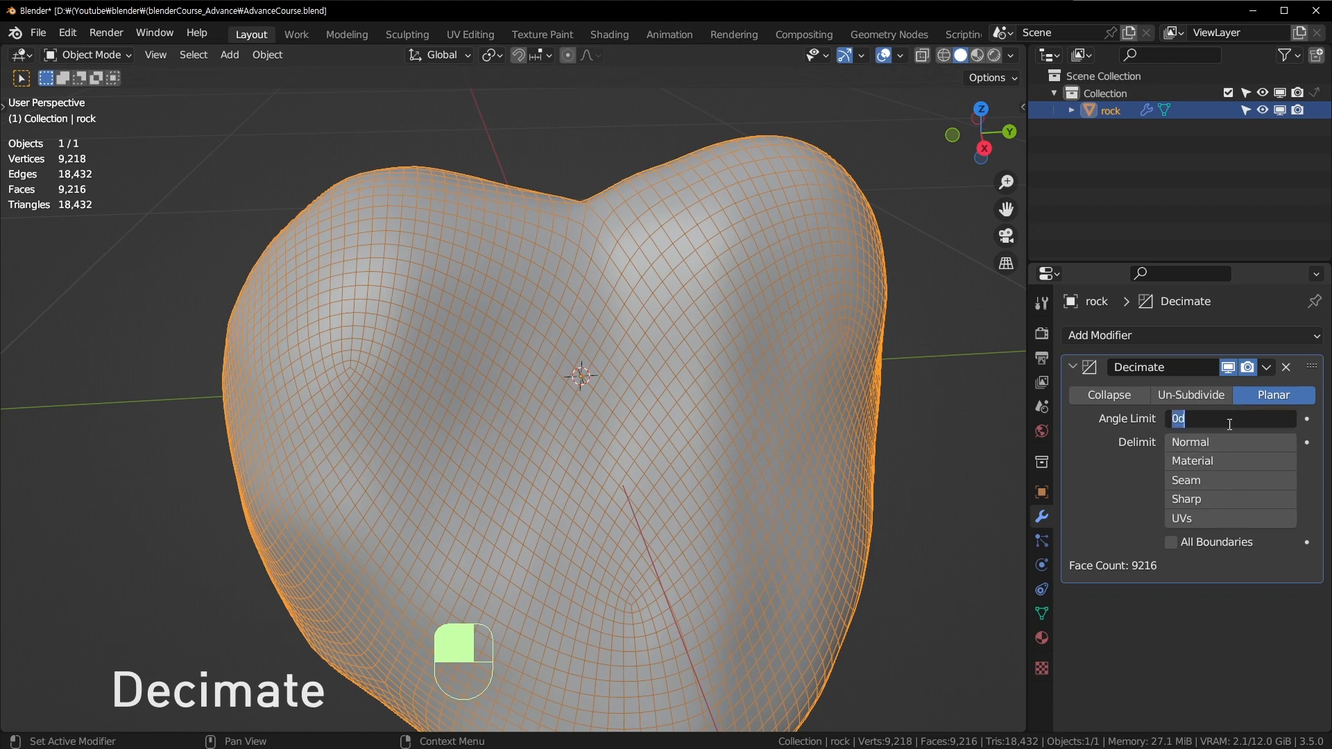
click(1195, 487)
click(1188, 482)
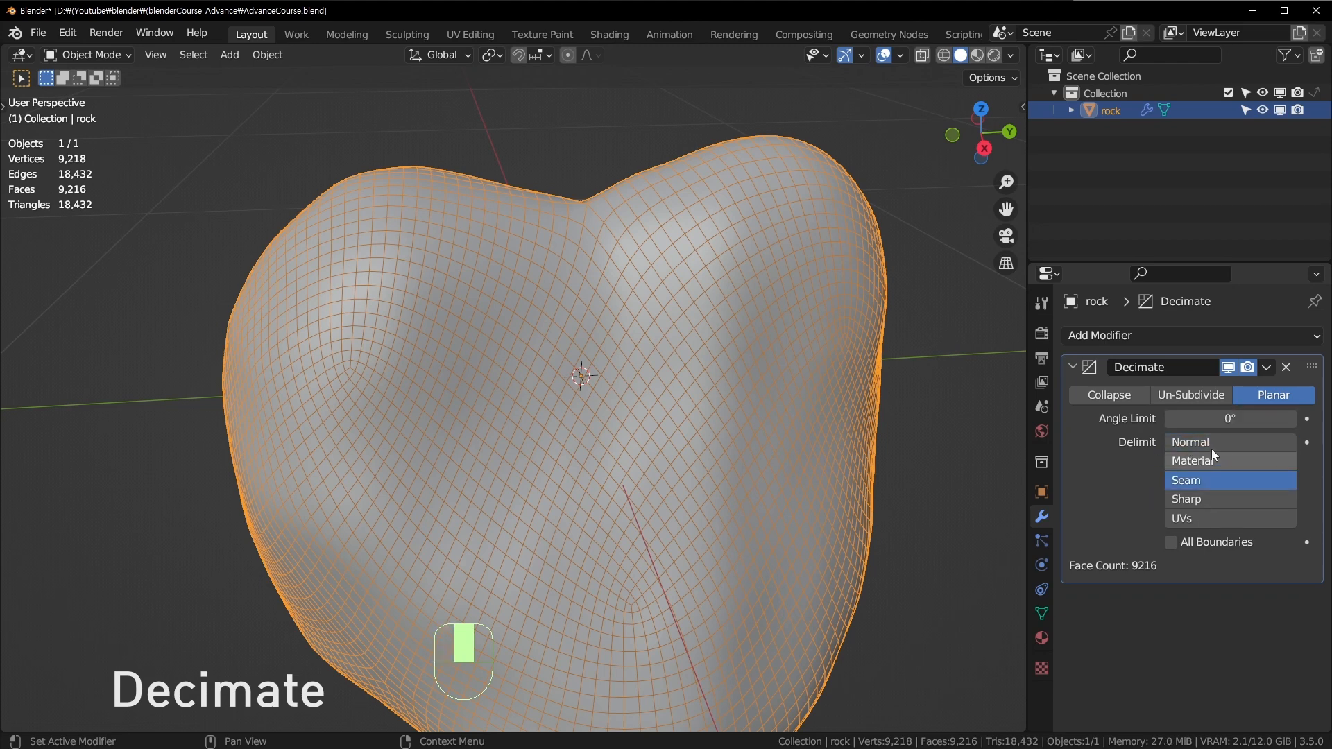
click(1198, 440)
click(1124, 396)
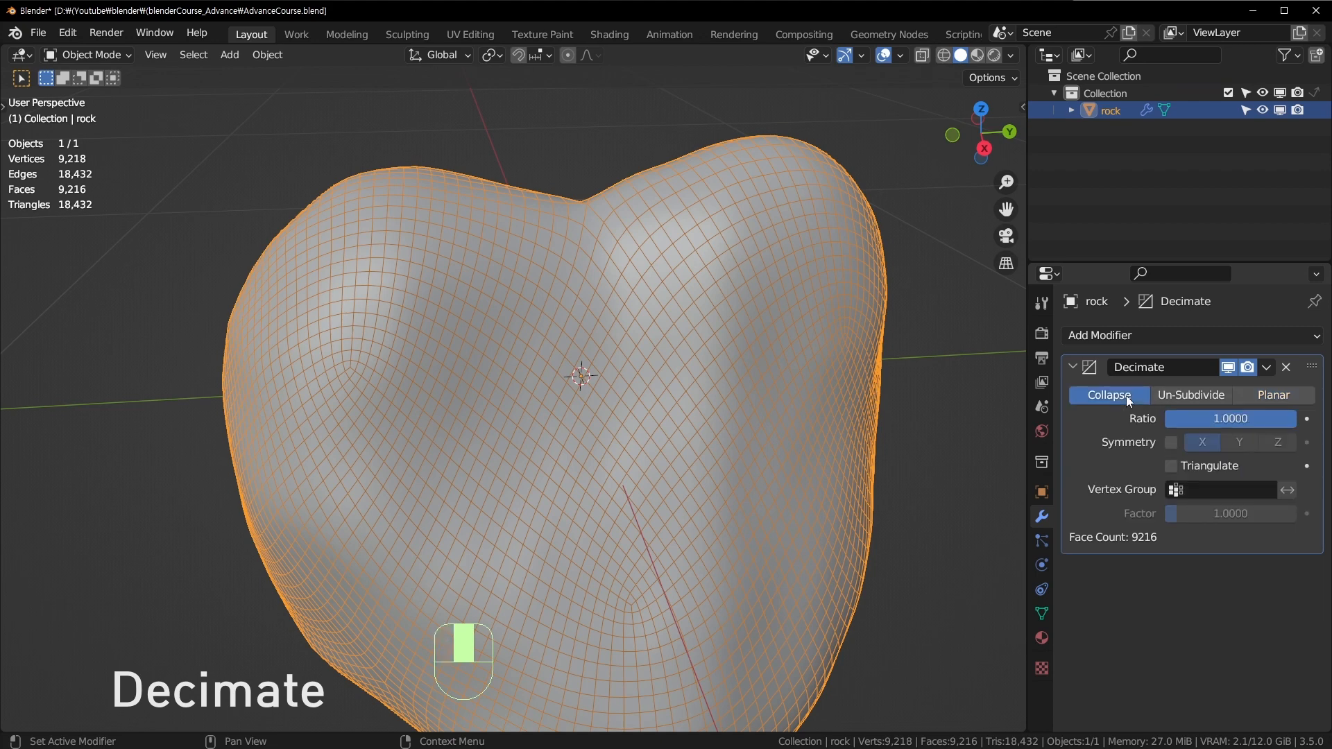
mouse_move(1224, 424)
mouse_down()
mouse_move(1104, 424)
mouse_move(1224, 424)
mouse_up()
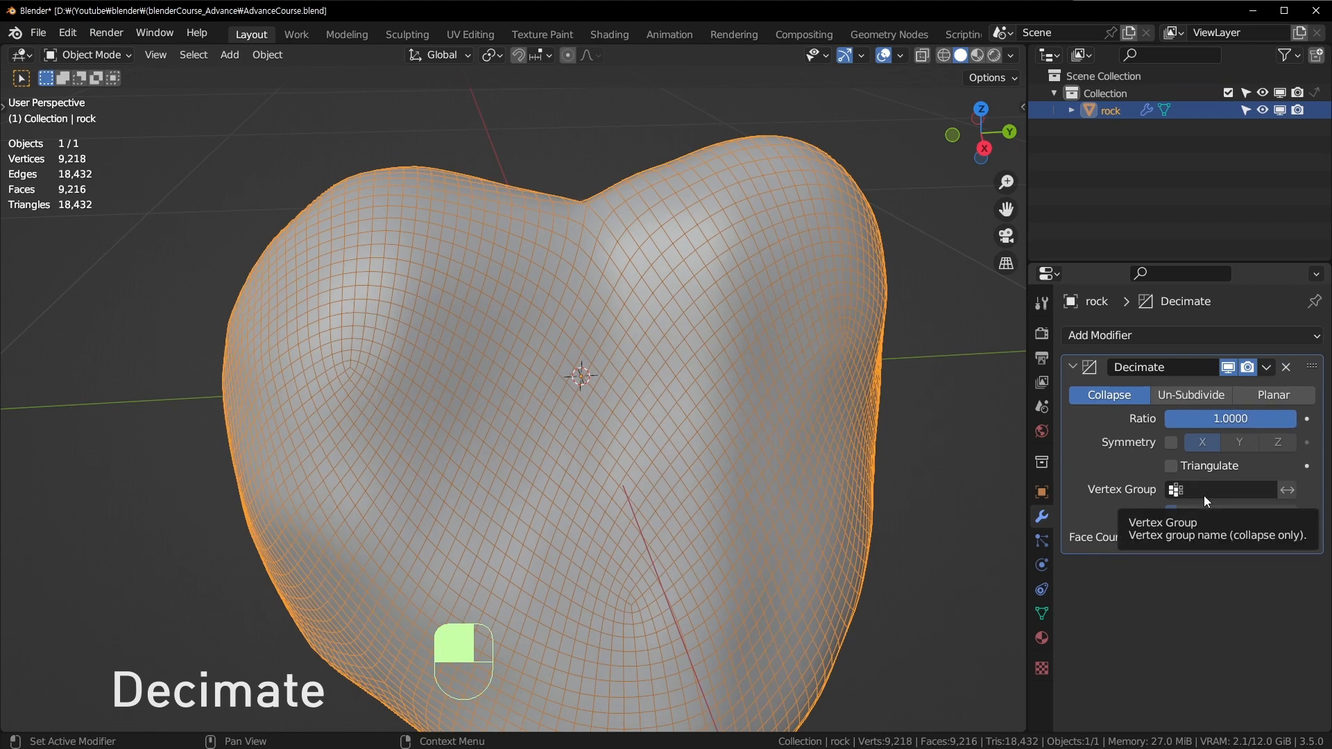
Box-select a rectangular patch of vertices on the front of the rock in Edit Mode, and return to Object Mode.
key(Tab)
key(1)
click(536, 354)
key(b)
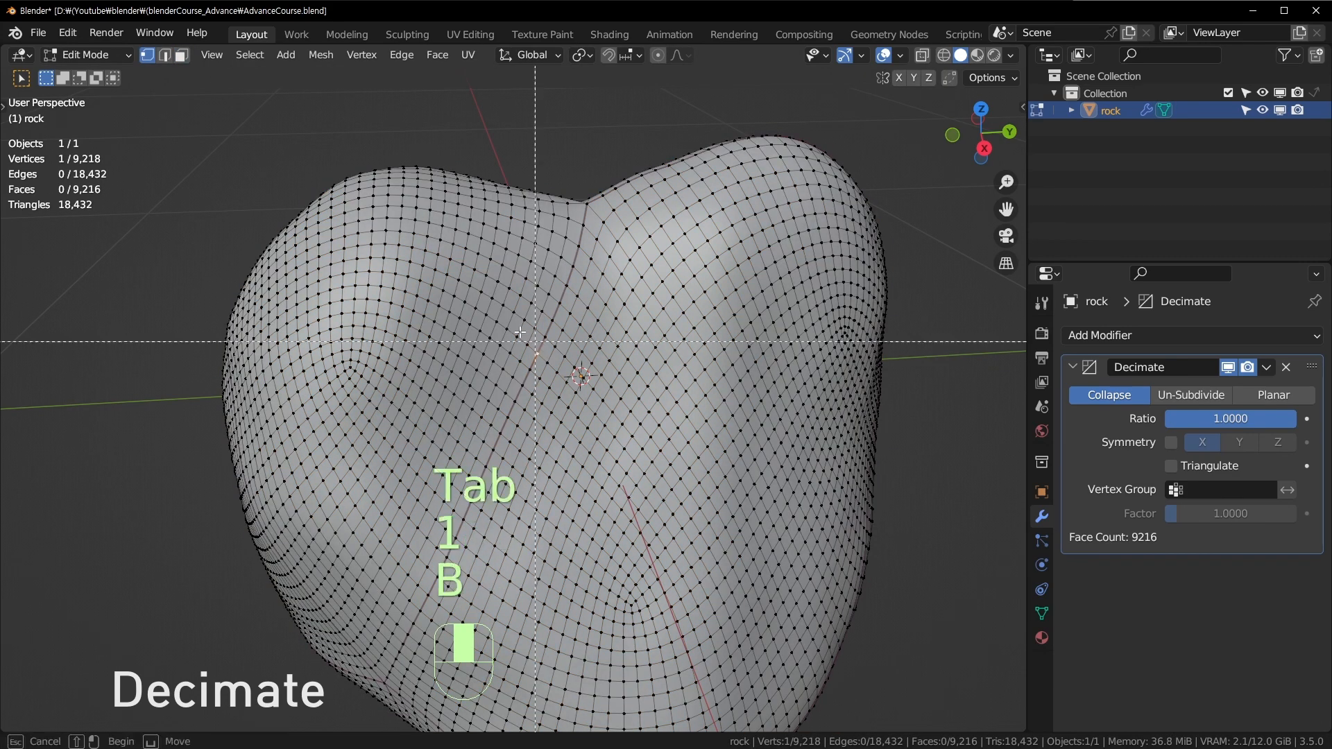
drag(454, 298, 775, 552)
key(Tab)
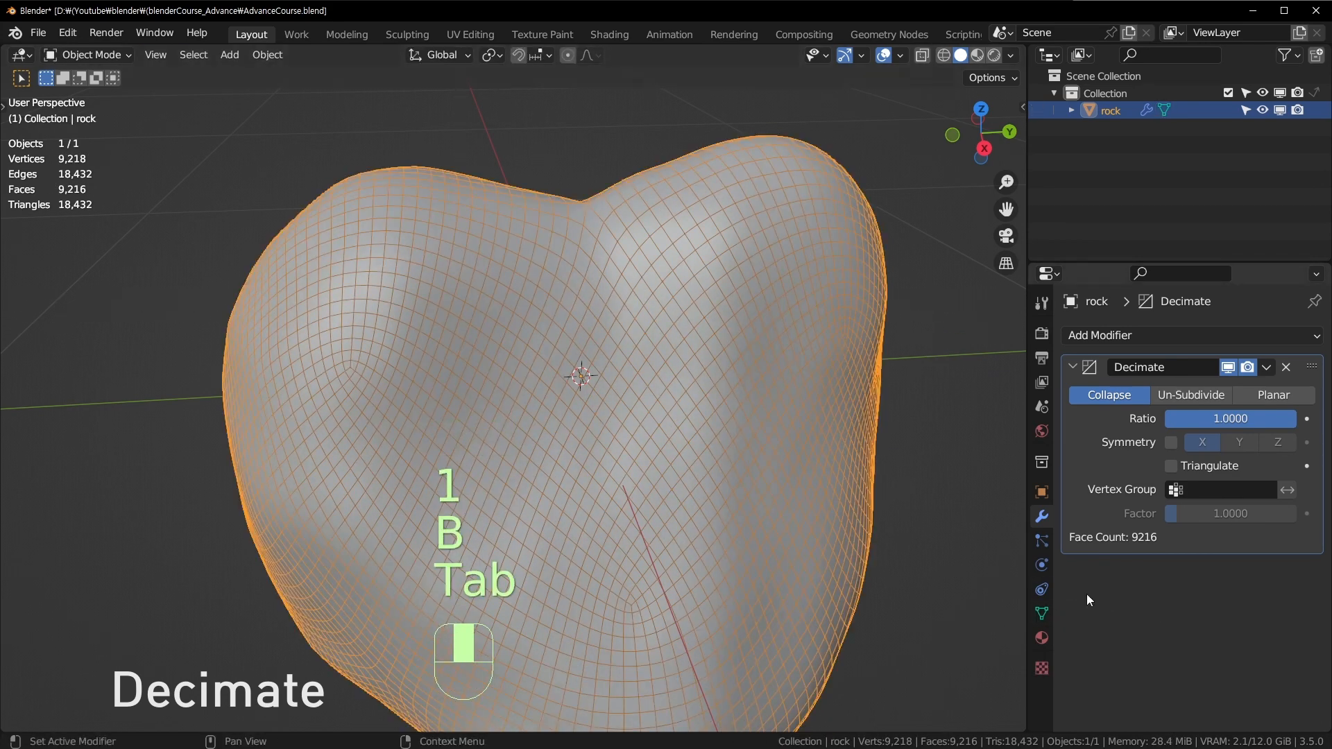
Add a vertex group to the rock mesh and assign all of its vertices with weight 1.
key(Tab)
click(1042, 613)
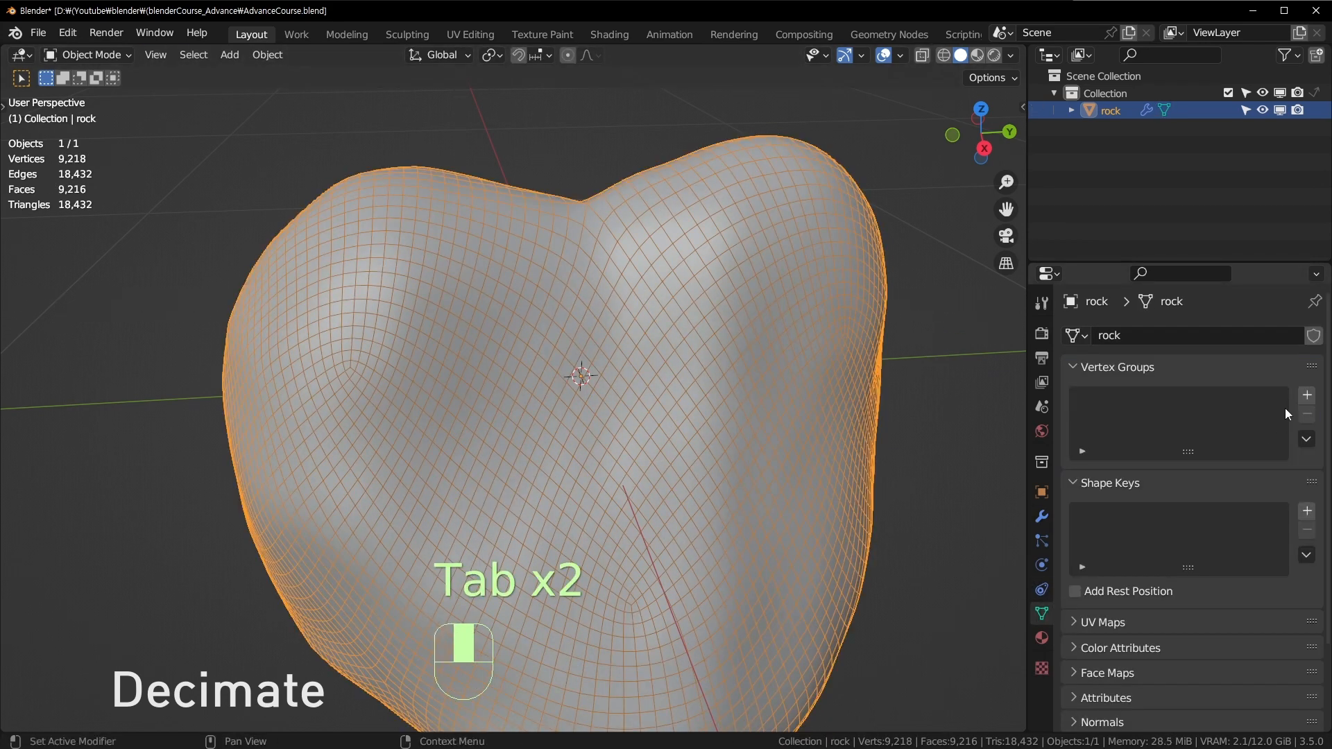
click(1307, 394)
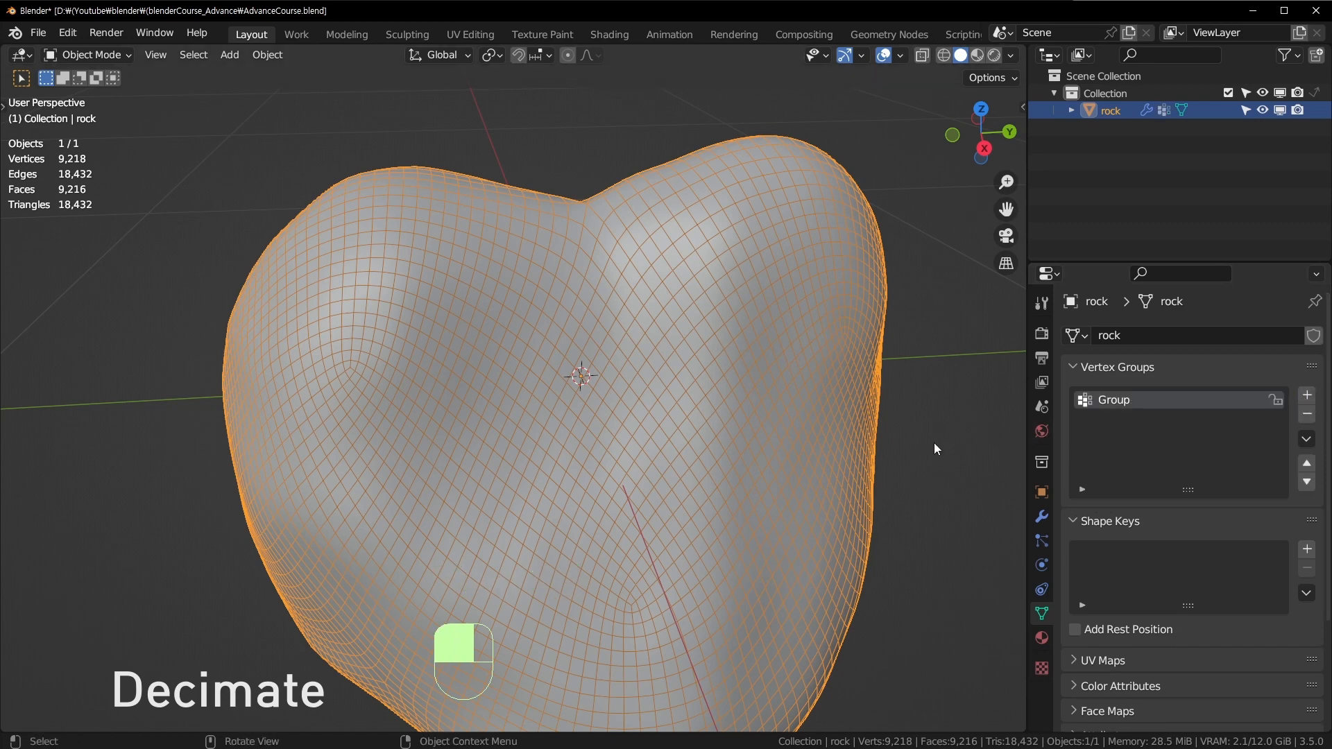
key(Tab)
key(a)
click(1091, 510)
Box-select a rectangular patch in the middle of the rock's front and assign it to the vertex group with weight 0.
click(616, 372)
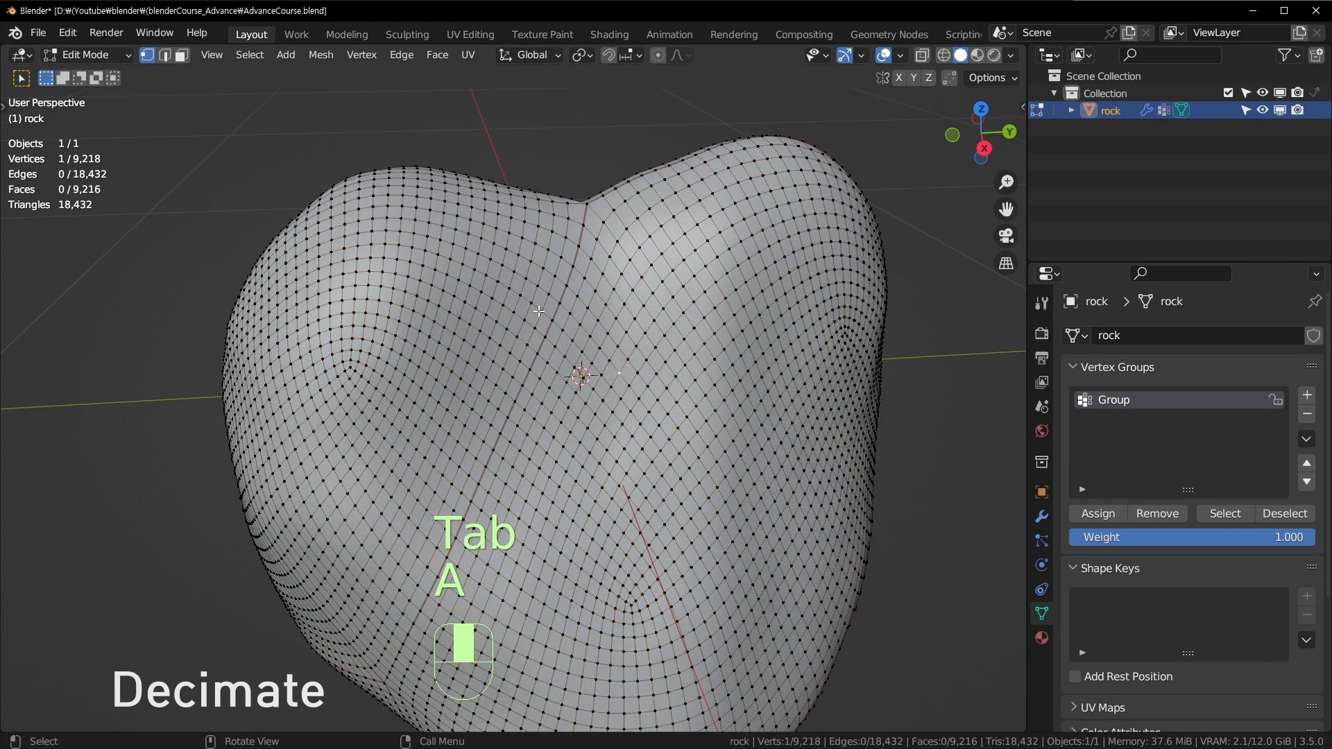
key(b)
drag(475, 303, 766, 578)
drag(1218, 538, 971, 537)
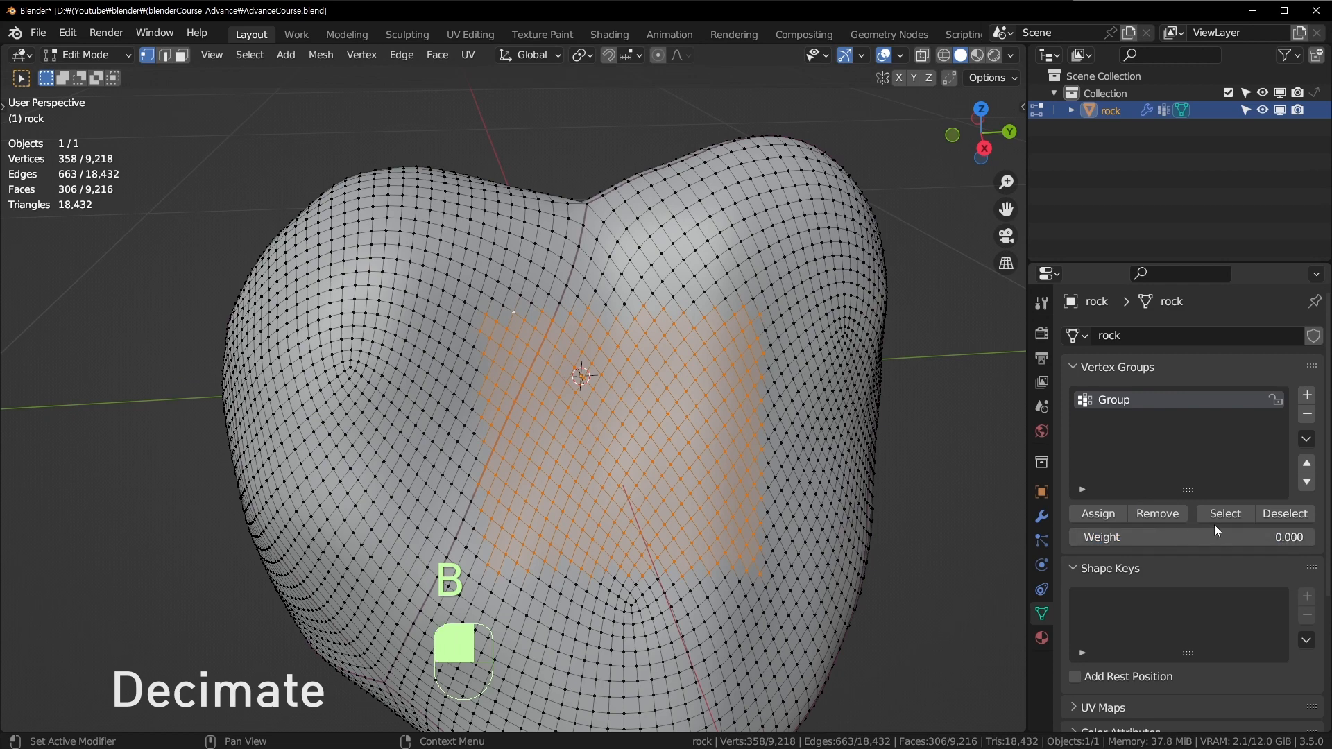
click(1098, 514)
key(Tab)
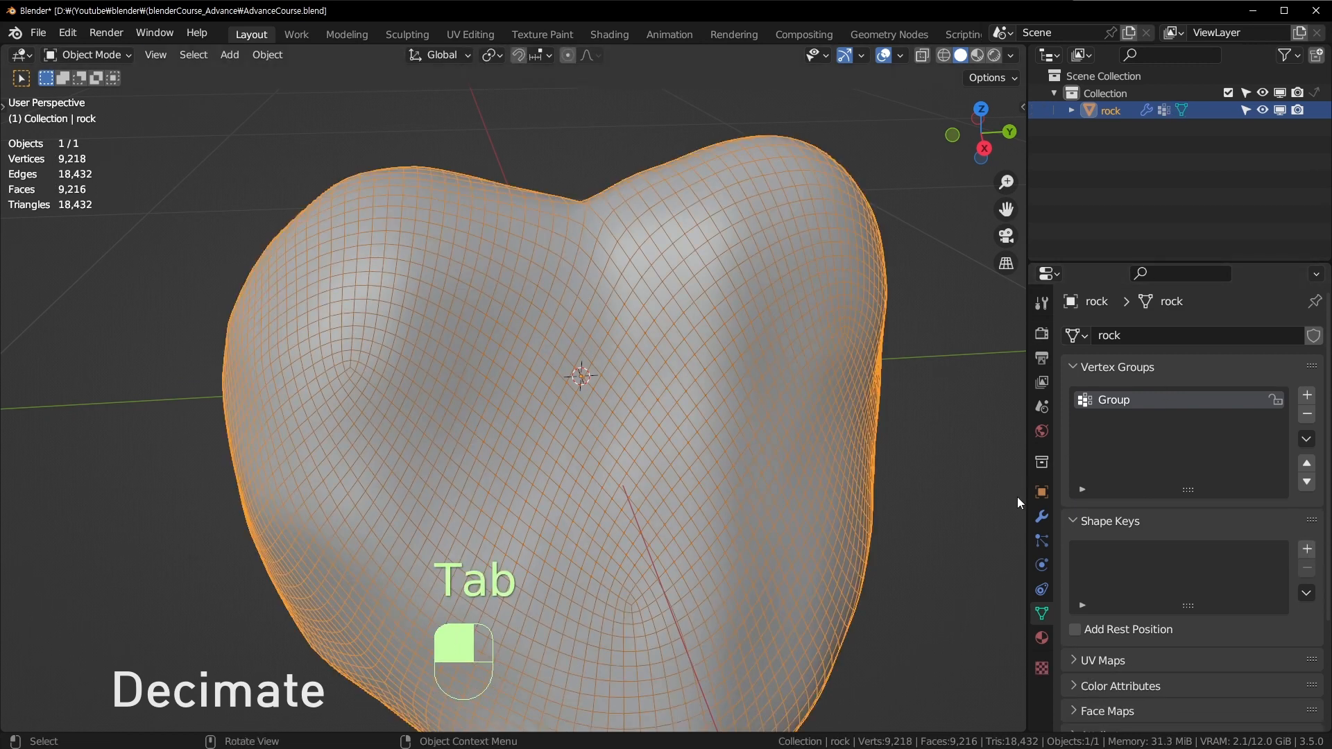
Limit the Decimate modifier with the vertex group Group and reduce the ratio to about 0.17.
click(1041, 517)
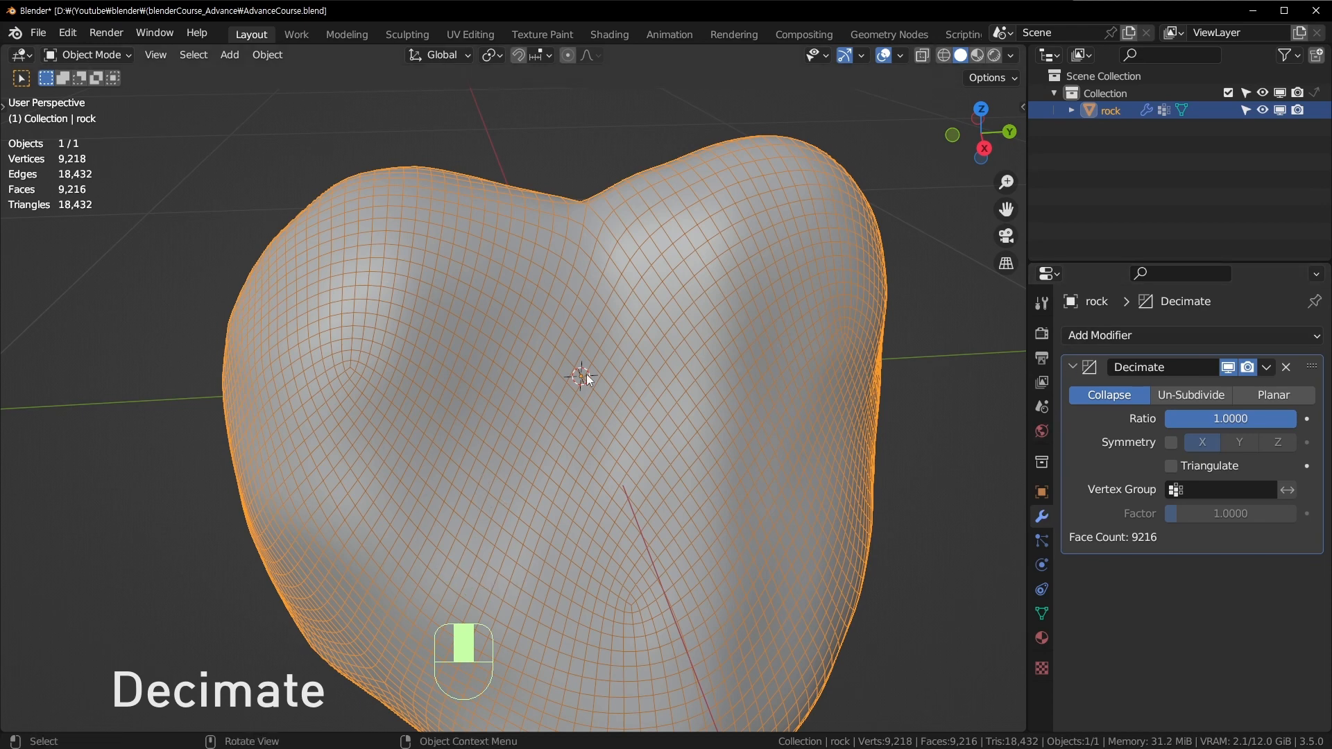
click(1187, 491)
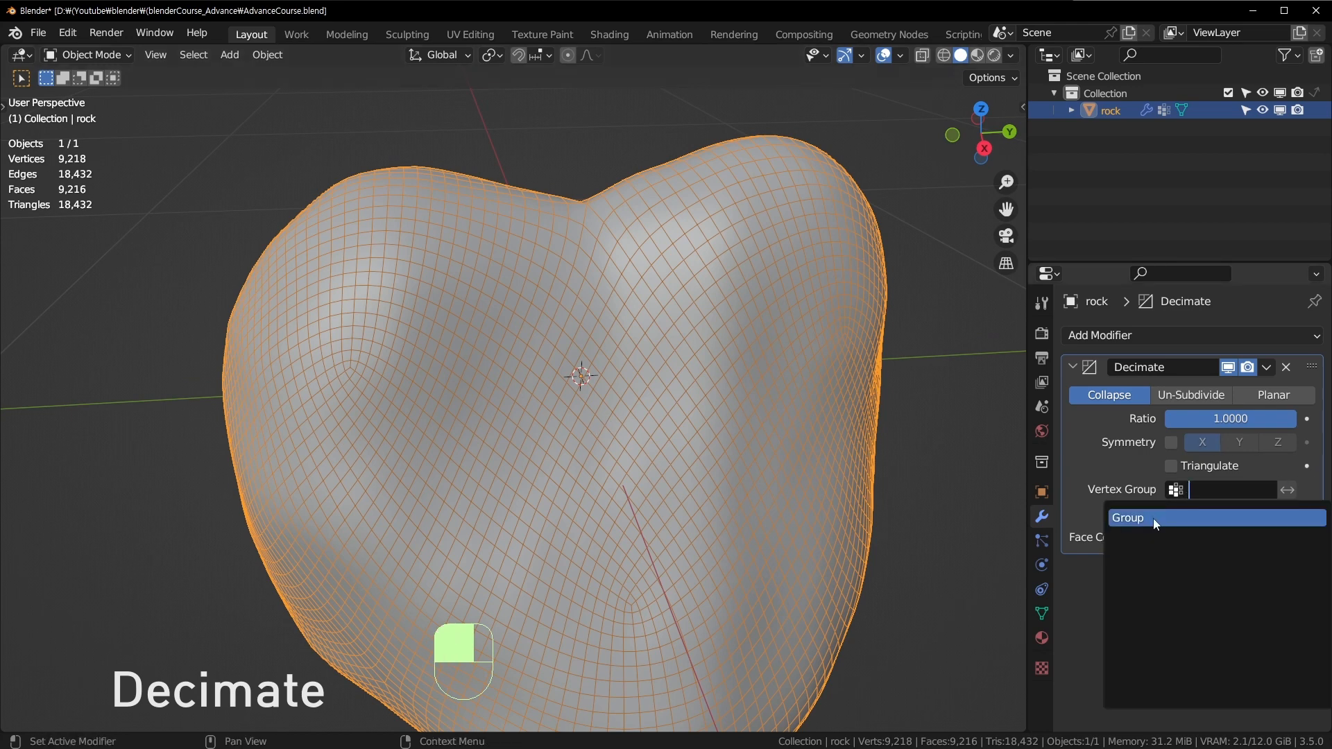
click(1153, 518)
drag(1294, 418, 1186, 418)
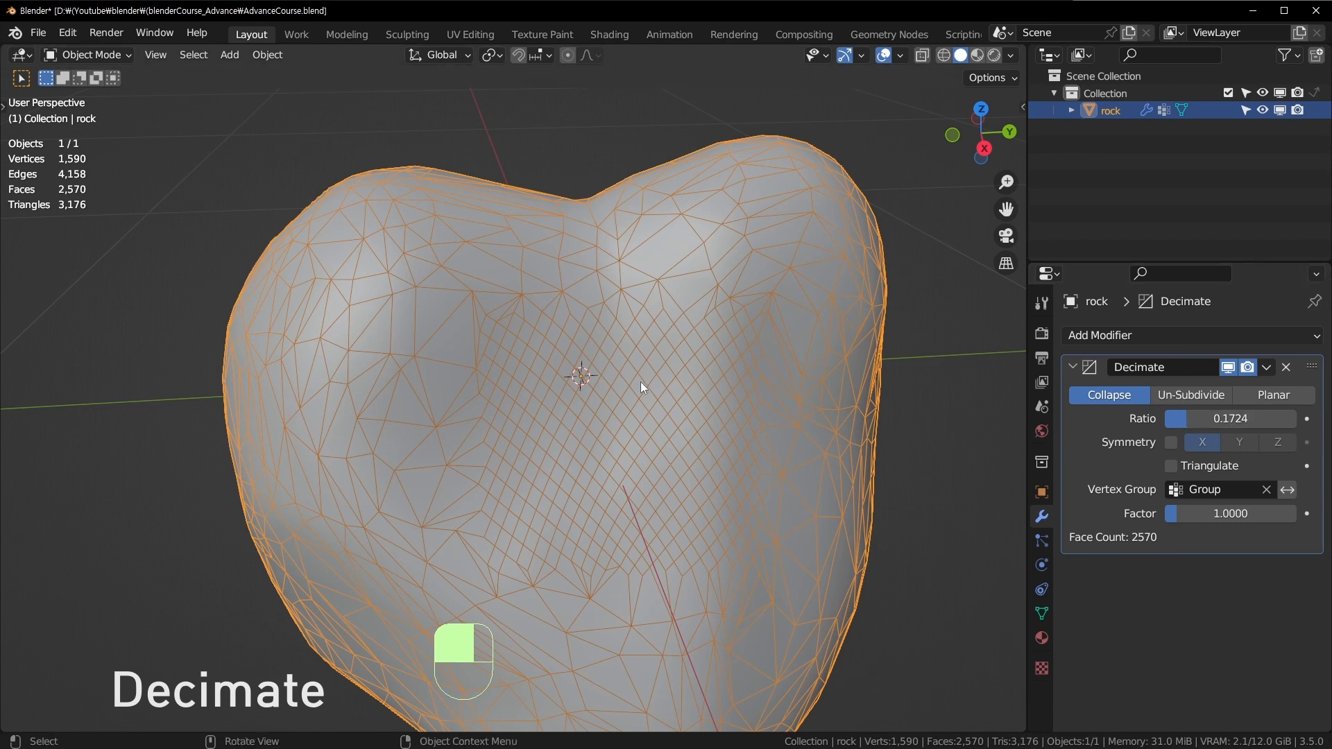
Review the selected patch and the rock's vertex group settings in Edit Mode.
key(Tab)
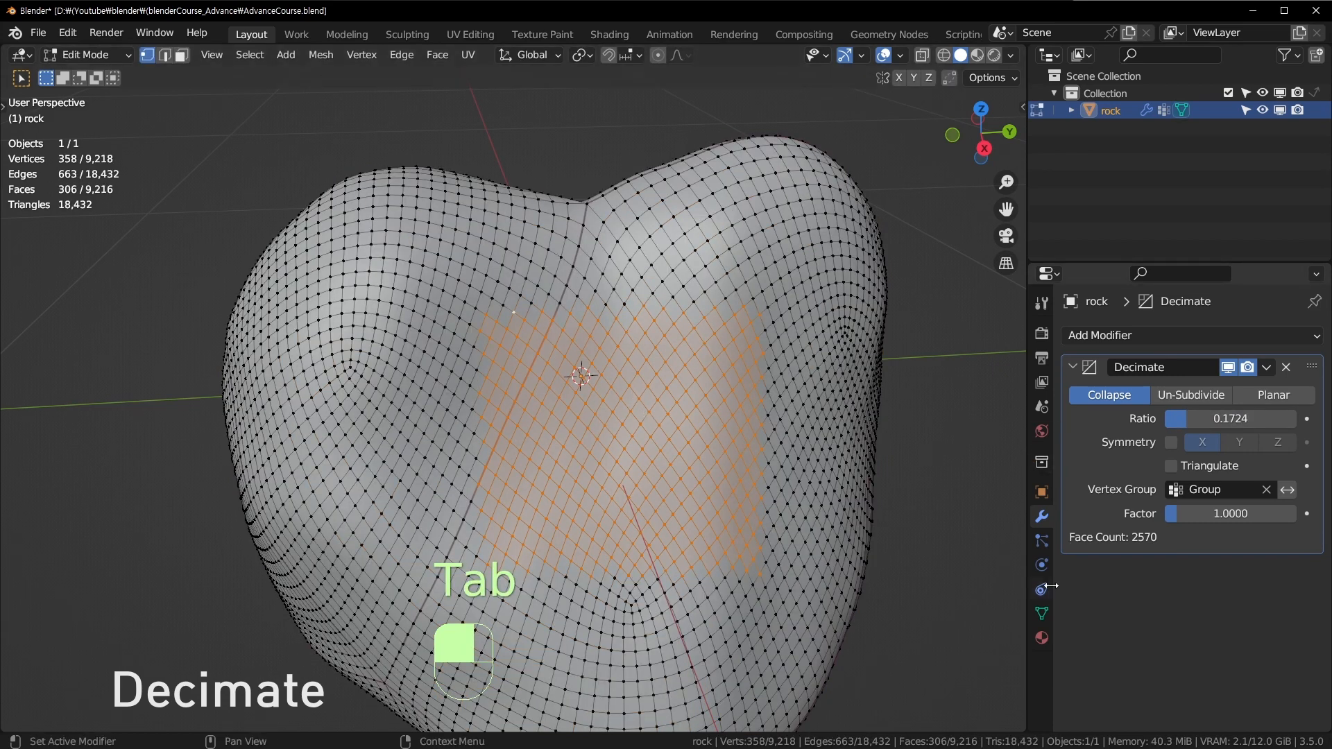
scroll(1051, 586, down, 1)
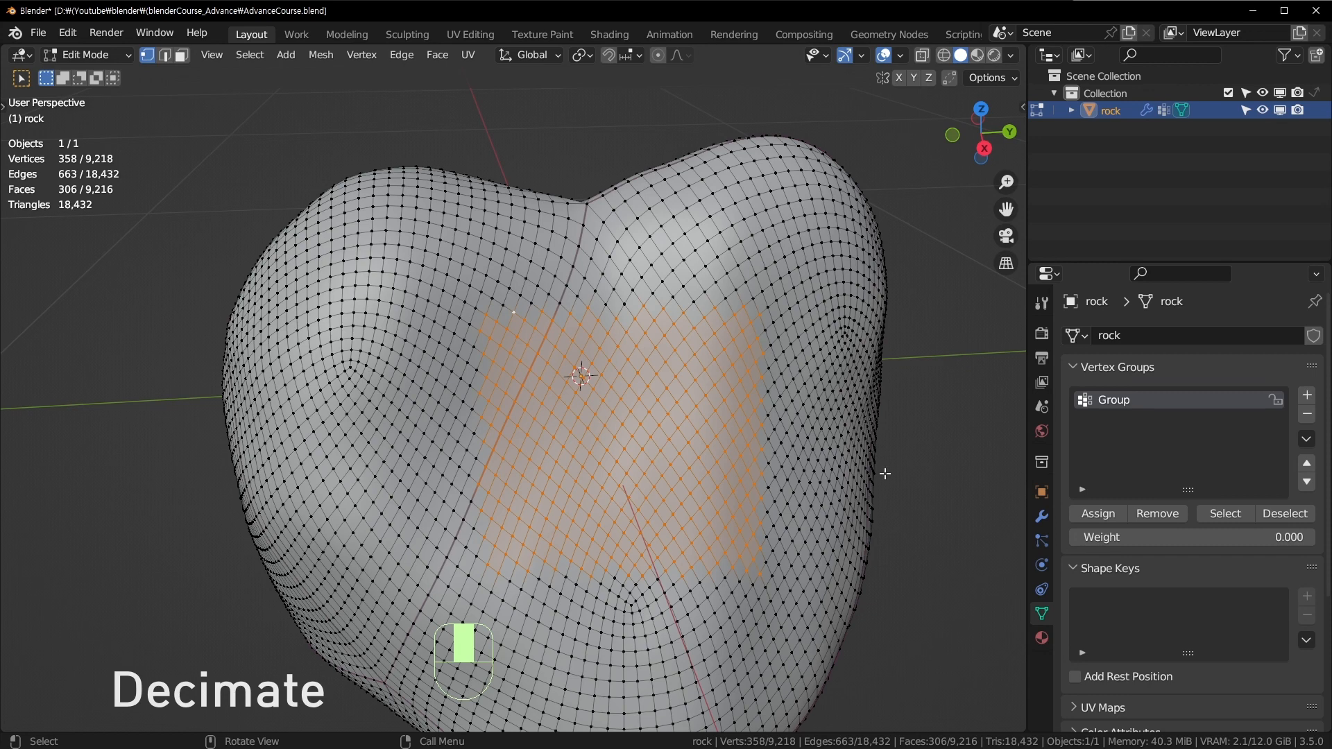
click(1041, 516)
Switch the rock to Weight Paint mode to show the vertex group's weights.
middle_drag(663, 407, 635, 409)
key(ctrl+Tab)
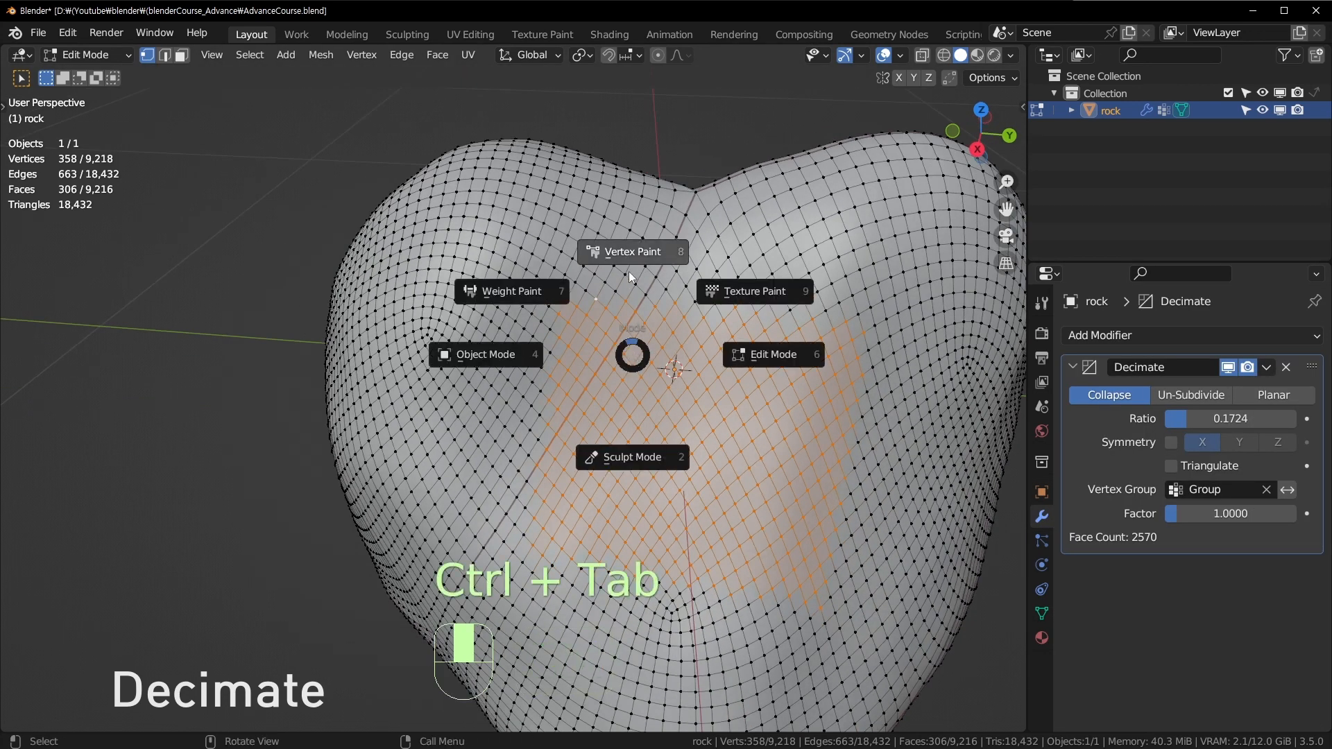
click(641, 255)
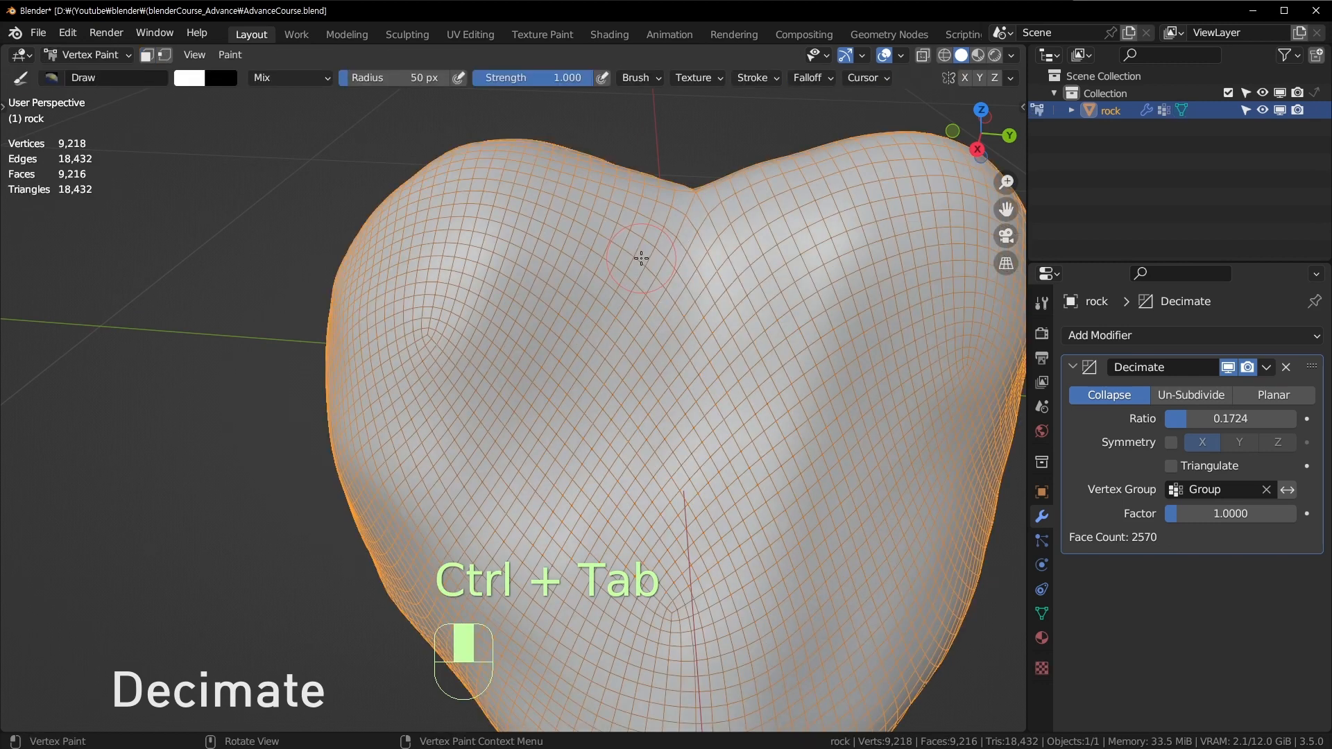
key(ctrl+Tab)
key(ctrl+Tab)
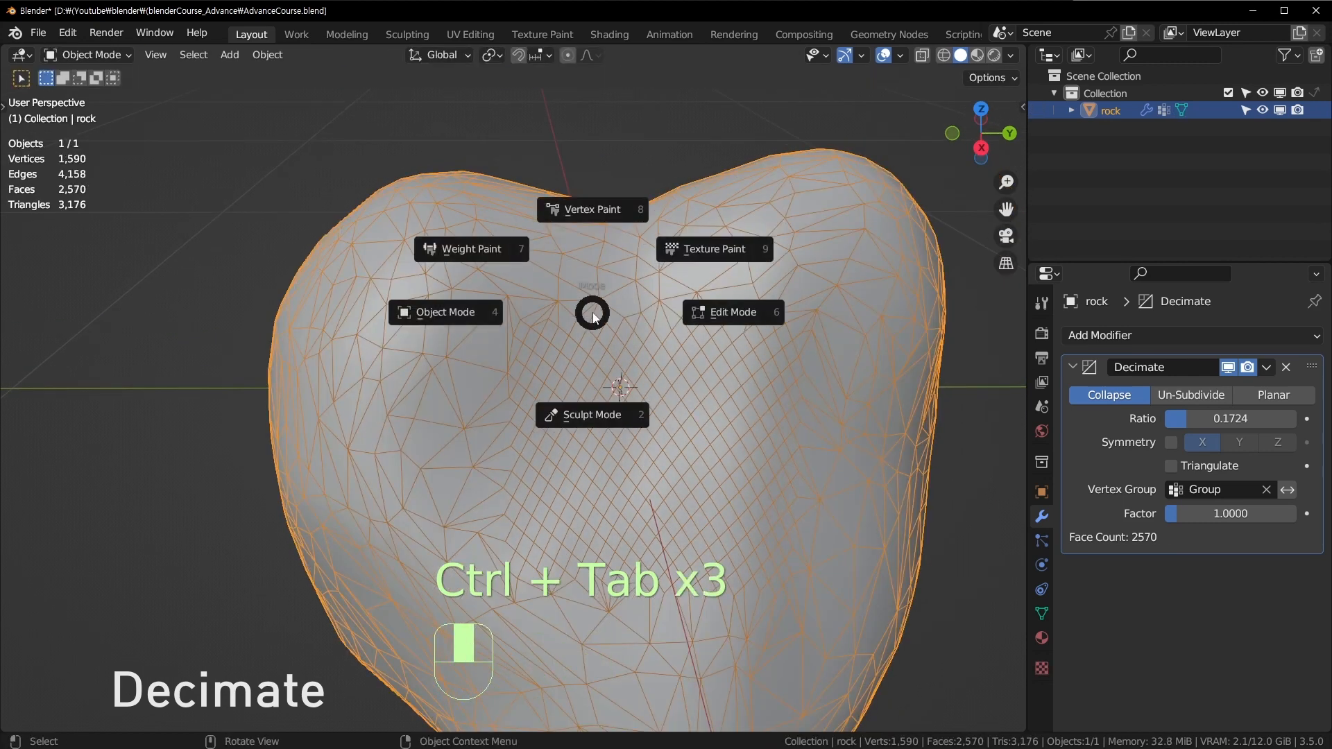
click(509, 261)
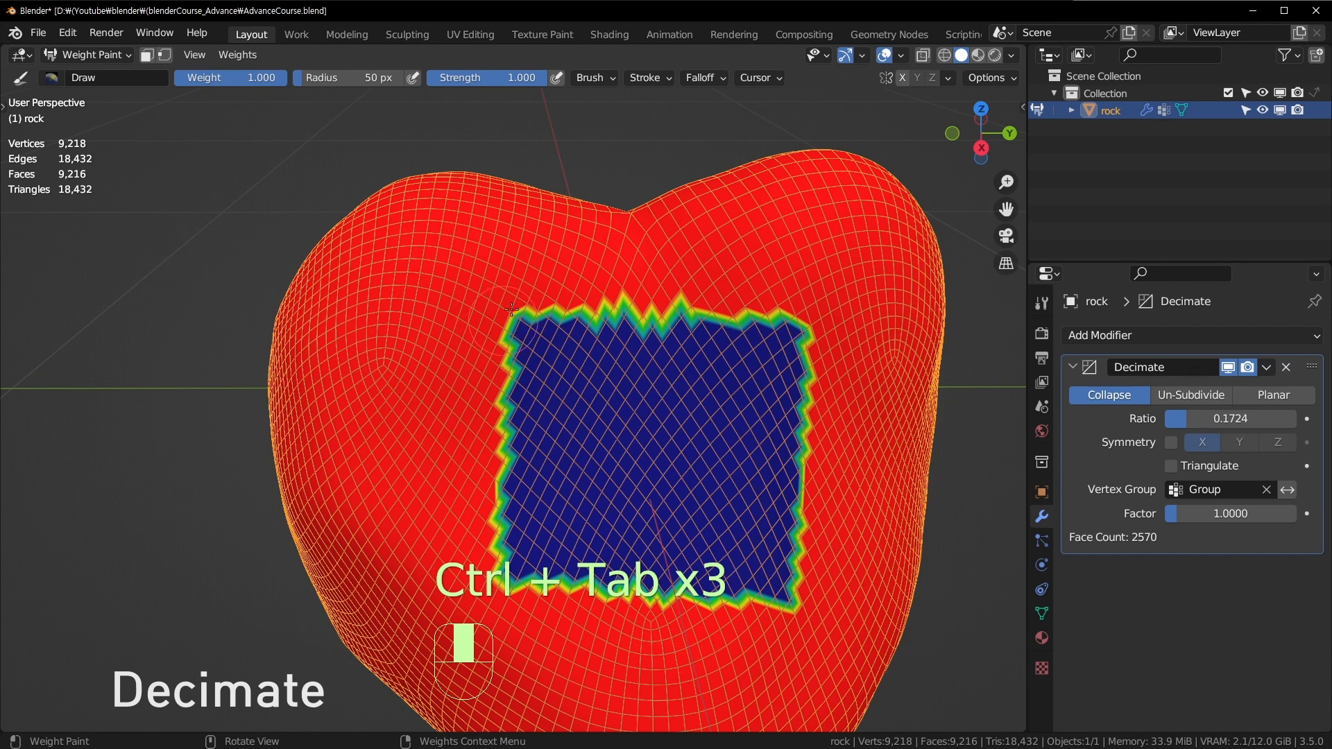
Paint weight 1 over the zero-weight patch's upper-left corner and an oval area in its centre, using a 50 px brush.
ctrl+click(512, 339)
drag(561, 337, 535, 359)
mouse_move(666, 425)
mouse_down()
mouse_move(632, 445)
mouse_move(645, 433)
mouse_move(665, 454)
mouse_move(641, 486)
mouse_move(662, 389)
mouse_move(680, 417)
mouse_up()
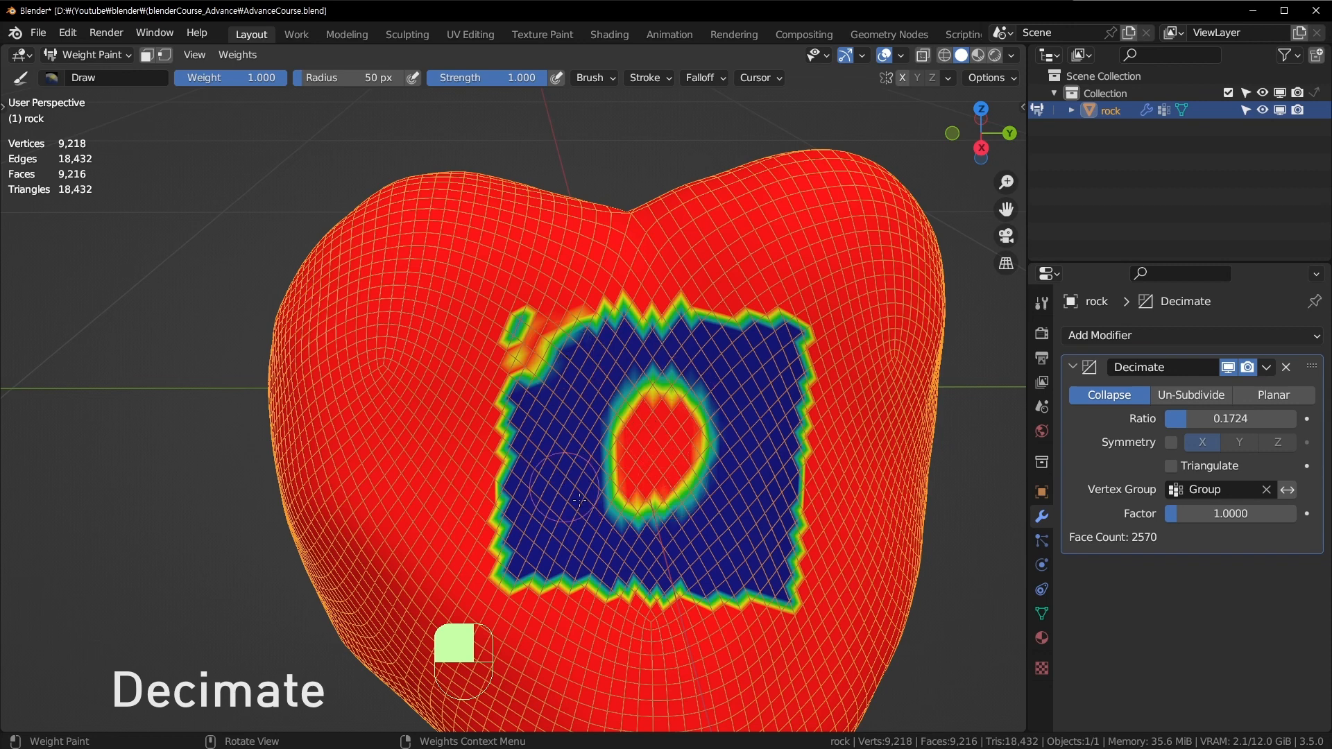
Set the brush weight to 0 and paint one oval spot on each of the rock's two upper lobes.
drag(257, 77, 177, 77)
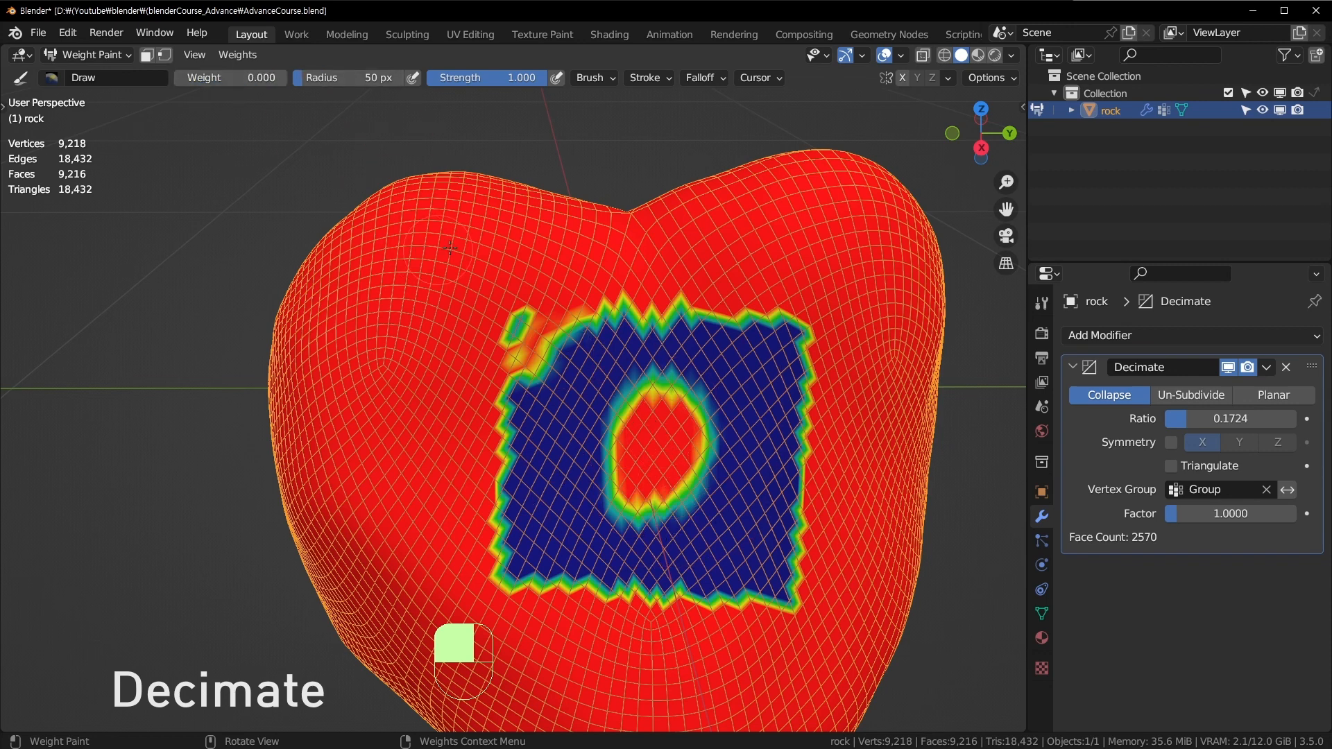
drag(409, 326, 448, 278)
drag(808, 295, 835, 250)
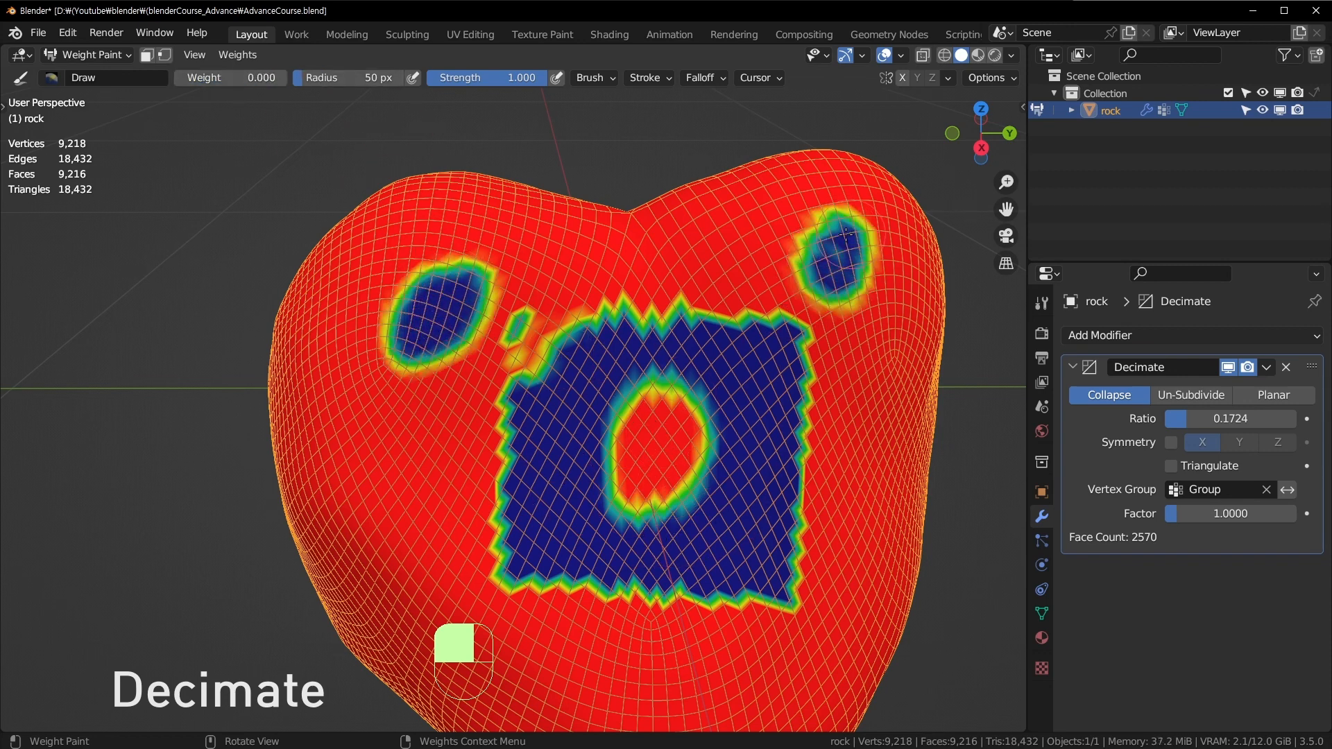
Return the rock to Object Mode and lower the Decimate ratio to 0.1494.
key(ctrl+Tab)
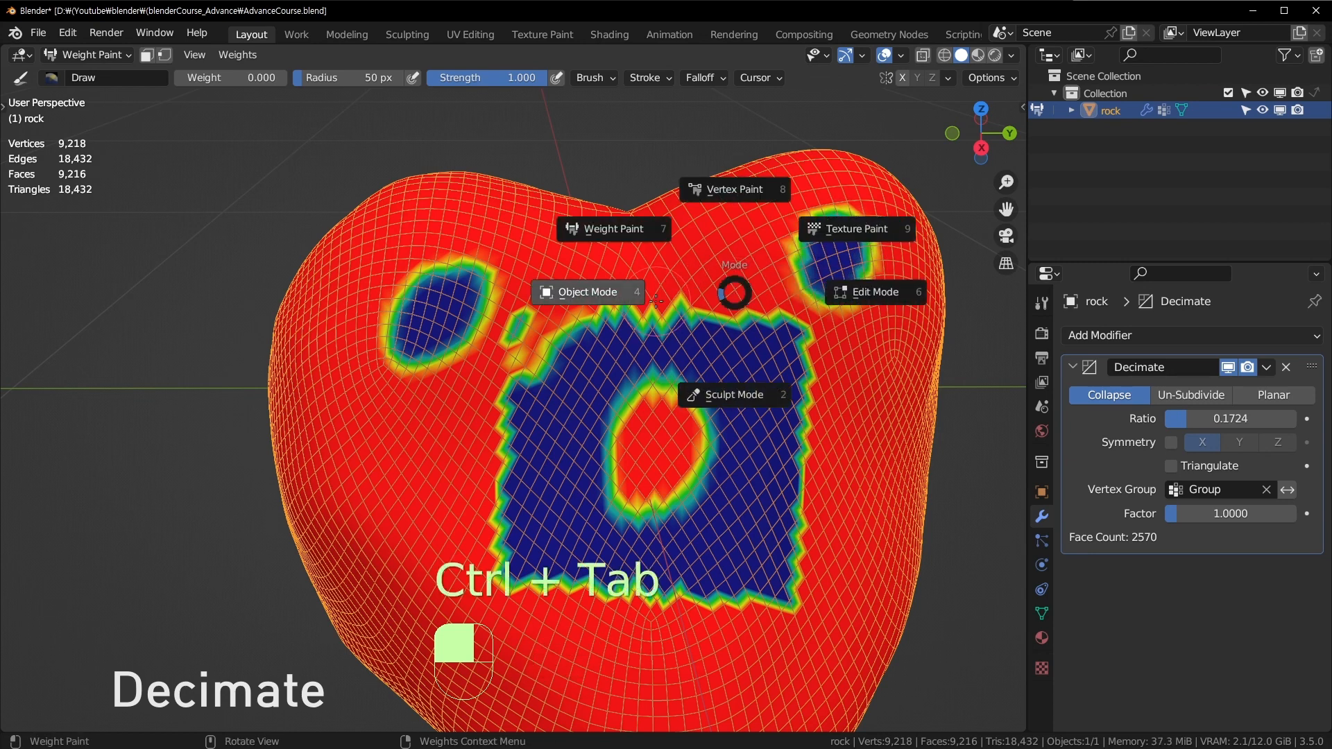
click(655, 293)
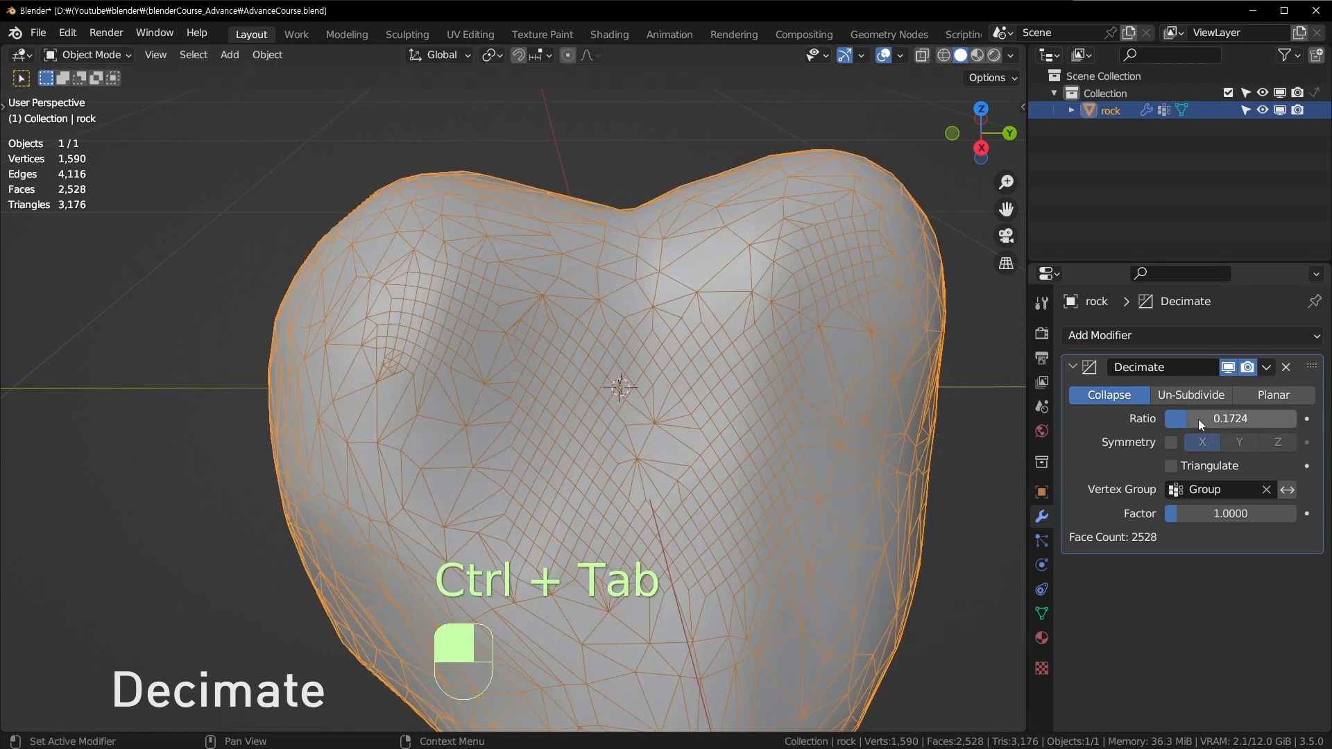
mouse_move(1197, 419)
mouse_down()
mouse_move(1290, 419)
mouse_move(1165, 419)
mouse_move(1269, 419)
mouse_move(1167, 419)
mouse_move(1184, 419)
mouse_up()
Examine the decimated rock from several sides, comparing the mesh density in the weight-painted areas with the rest.
middle_drag(590, 355, 521, 344)
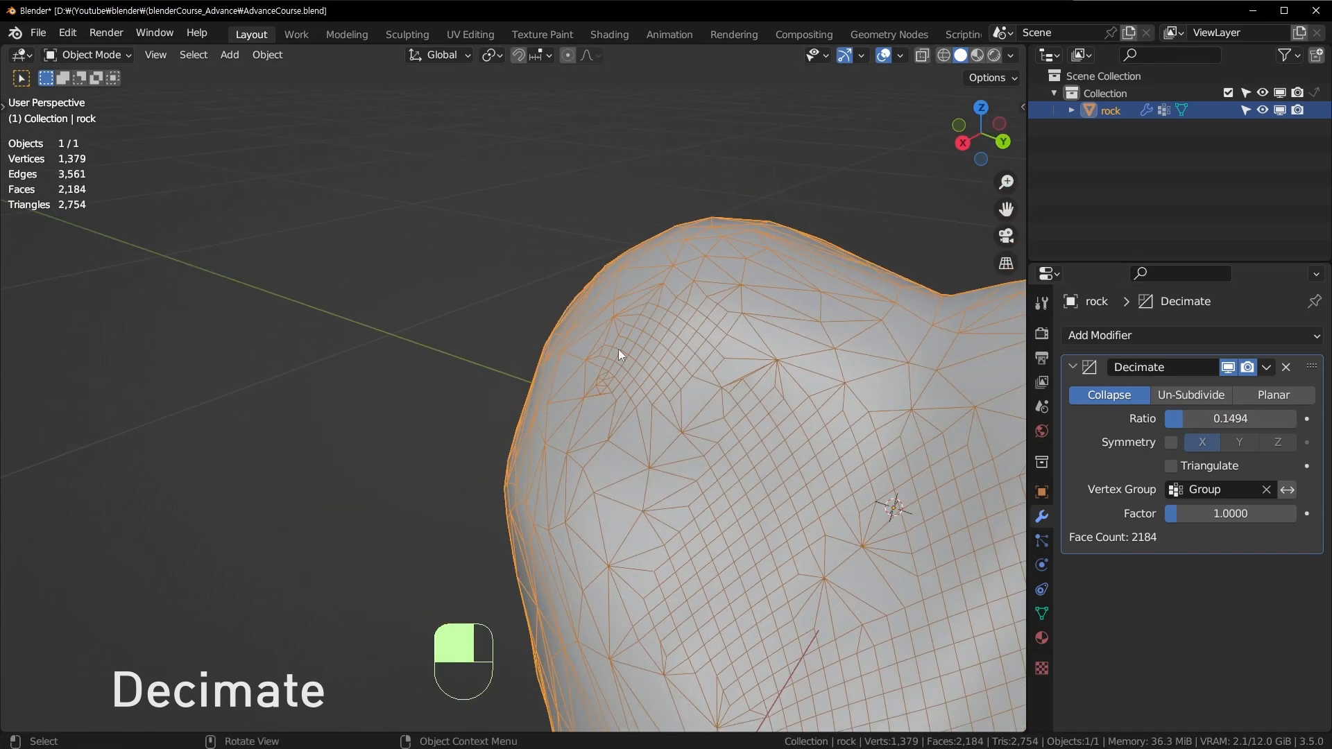
shift+middle_drag(853, 527, 652, 346)
scroll(666, 243, down, 5)
middle_drag(510, 368, 673, 364)
shift+middle_drag(387, 414, 572, 357)
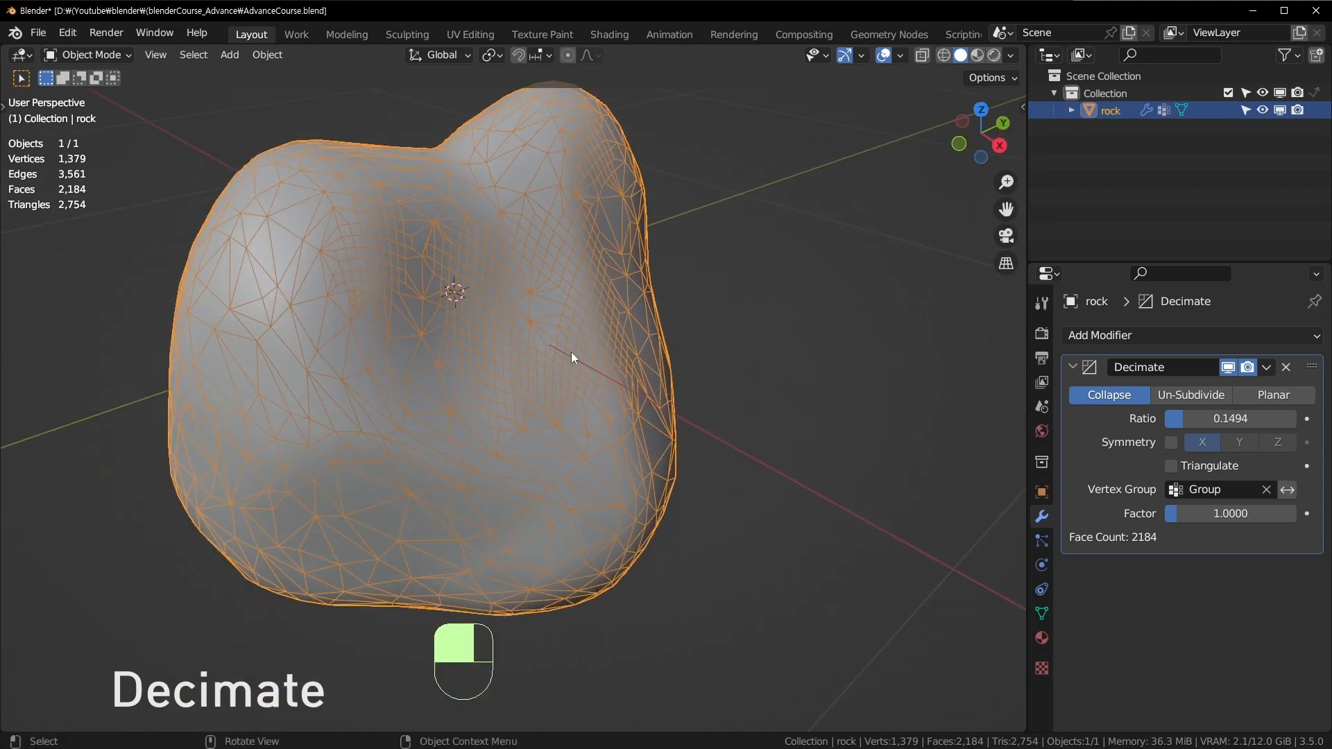
middle_drag(591, 267, 127, 465)
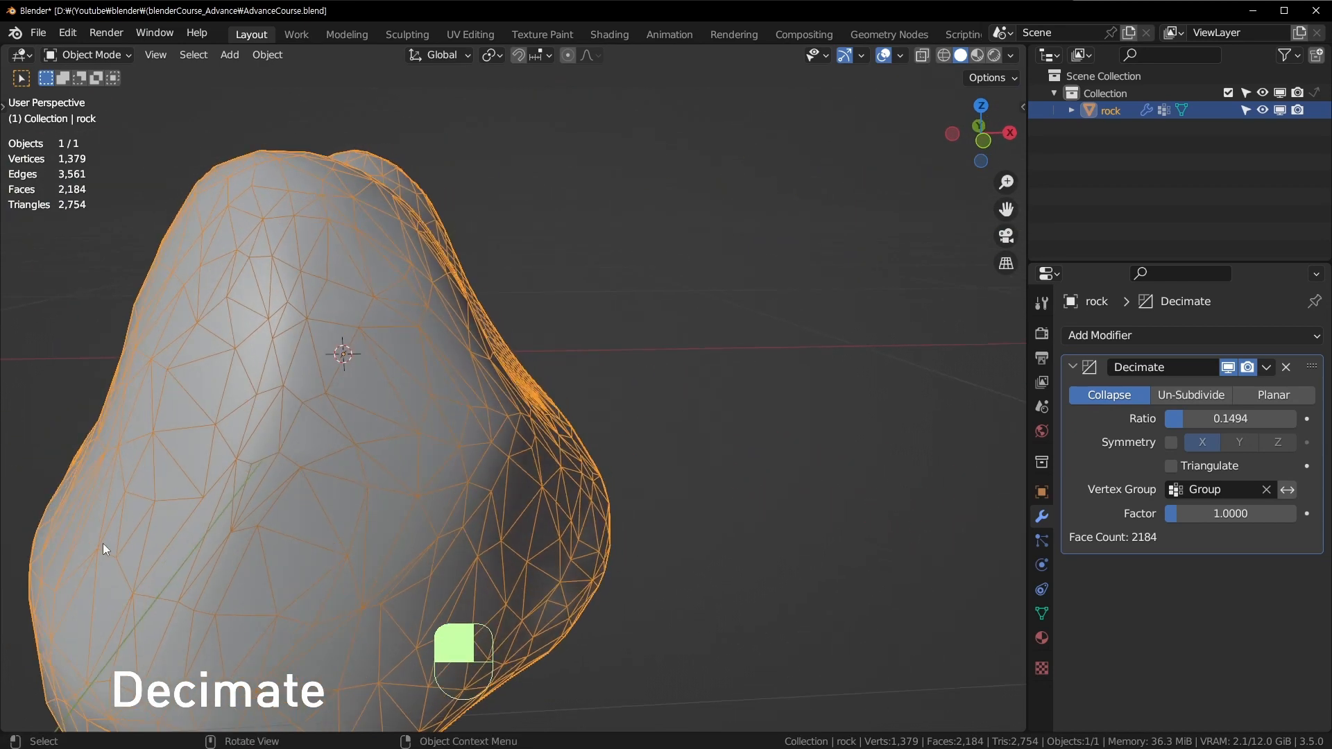
middle_drag(102, 543, 630, 371)
scroll(630, 371, up, 3)
scroll(529, 363, down, 6)
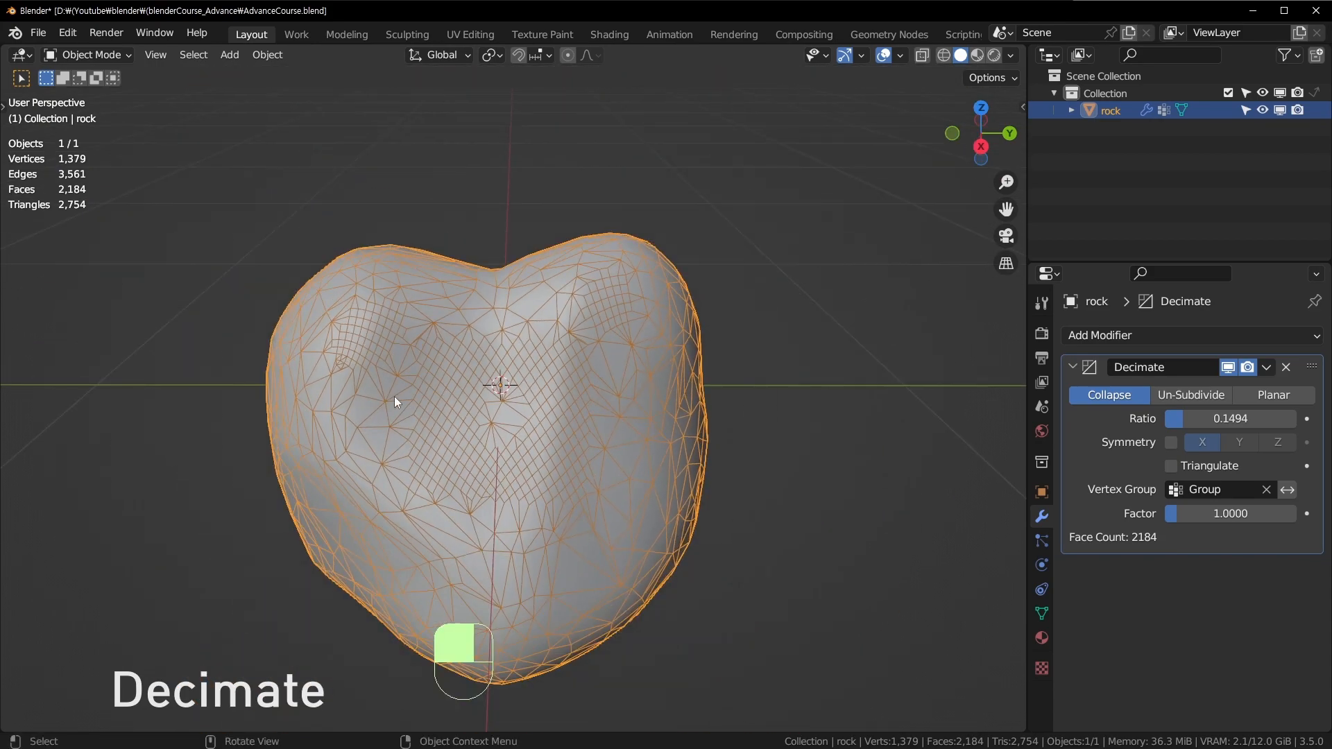
mouse_move(389, 395)
middle_down()
mouse_move(570, 324)
mouse_move(385, 376)
middle_up()
scroll(385, 376, up, 3)
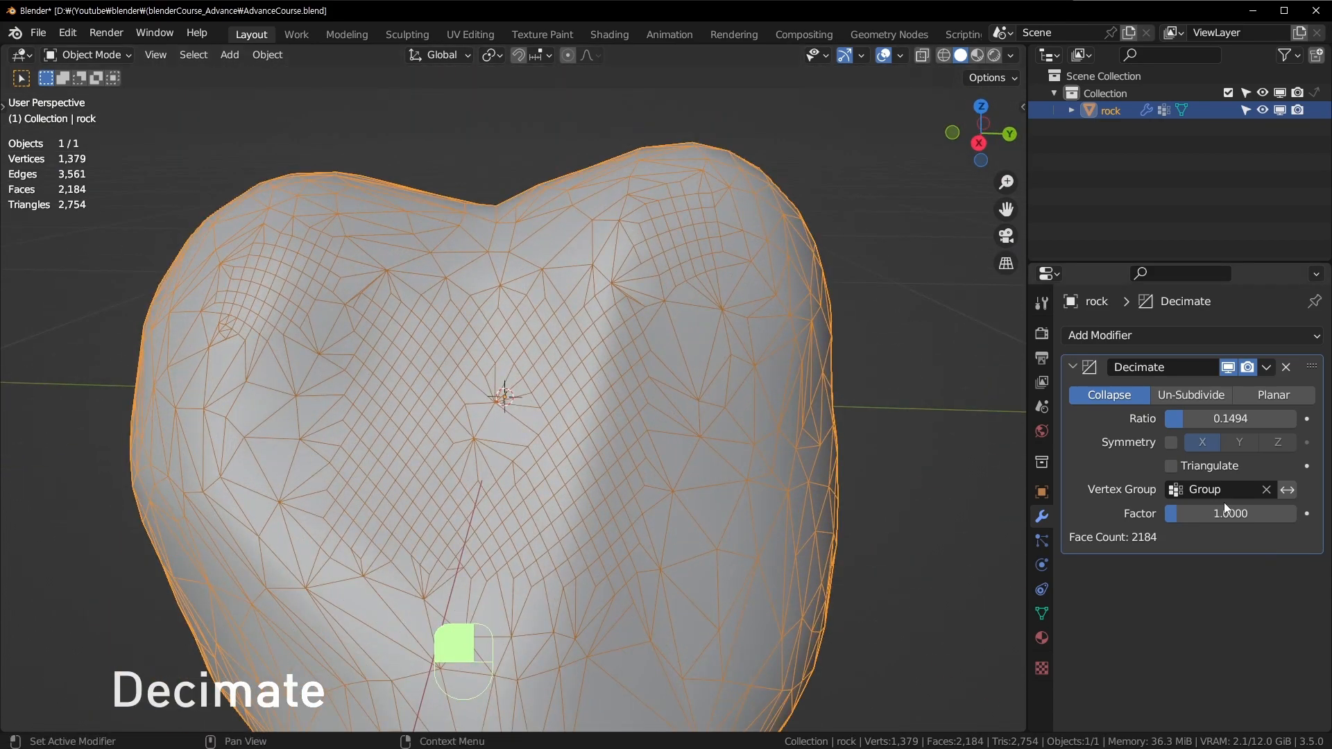
Try a lower vertex group factor on the Decimate modifier and set it back to 1.
drag(1225, 512, 1166, 514)
click(1173, 514)
text(1)
key(Return)
scroll(527, 372, down, 3)
middle_drag(527, 372, 693, 368)
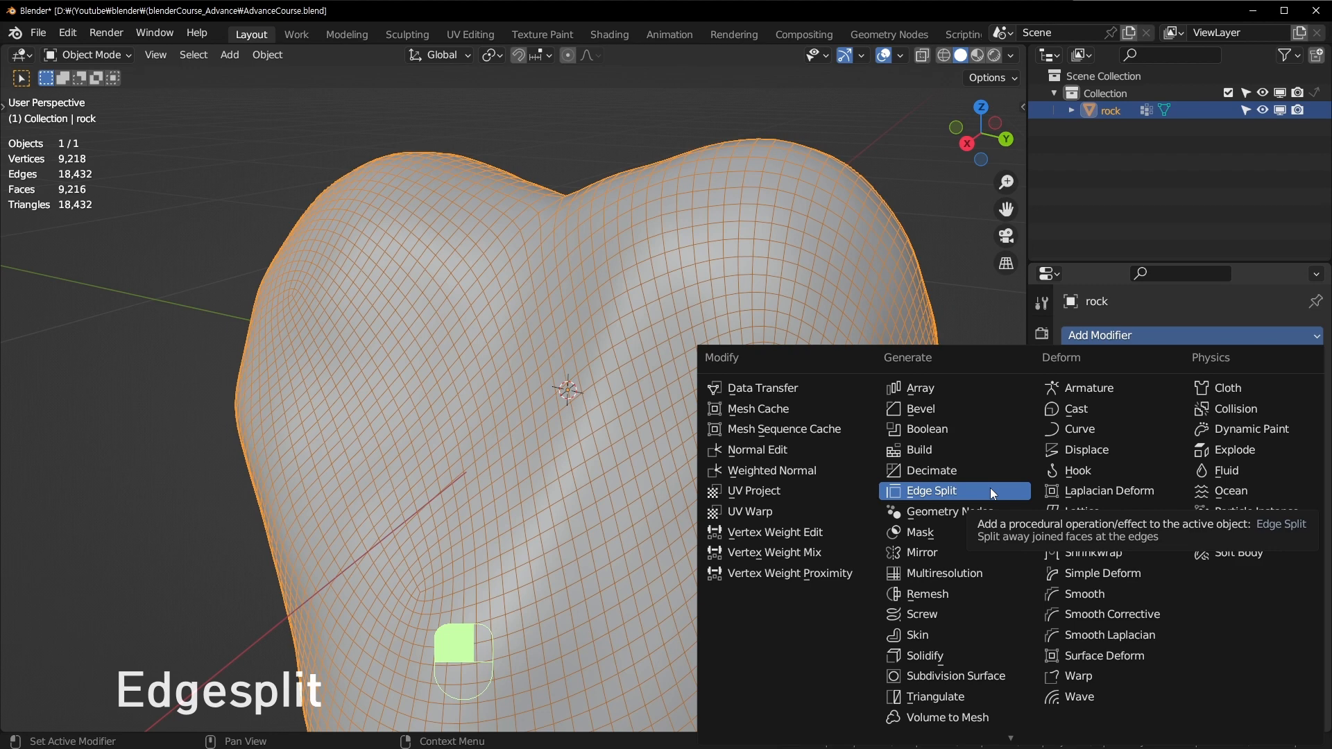
Move a single edge on the front of the rock in Edit Mode, undo the move and return to Object Mode.
scroll(667, 321, up, 5)
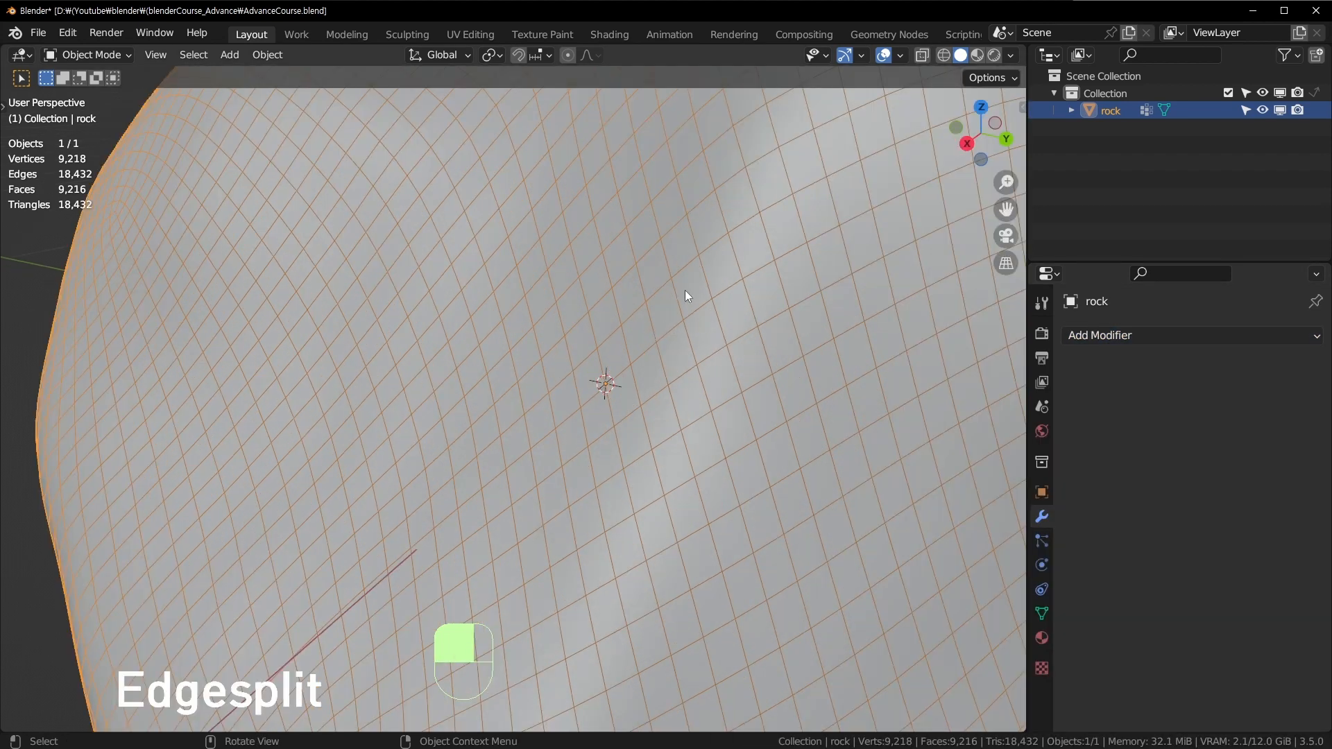
key(Tab)
key(2)
click(702, 278)
key(g)
click(735, 322)
key(ctrl+z)
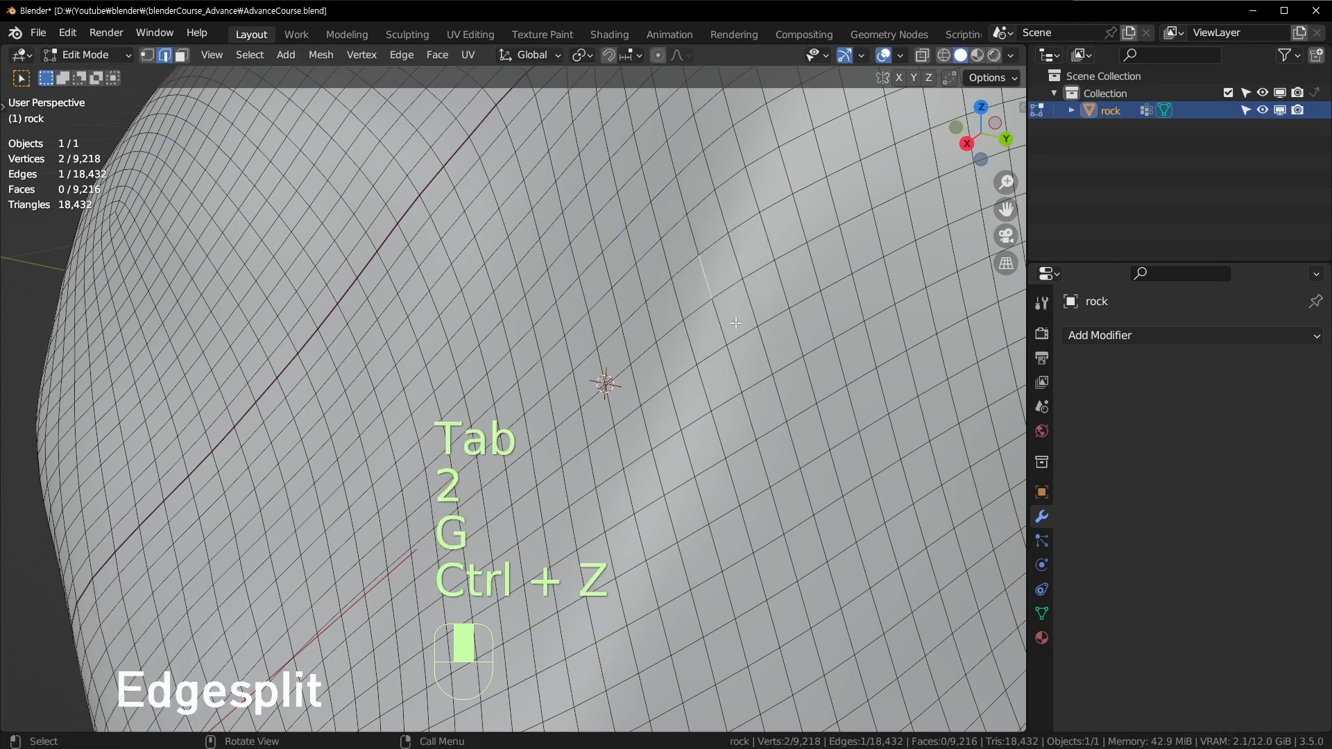
scroll(670, 335, down, 5)
key(Tab)
Add an Edge Split modifier to the rock and hide its wireframe.
click(1123, 335)
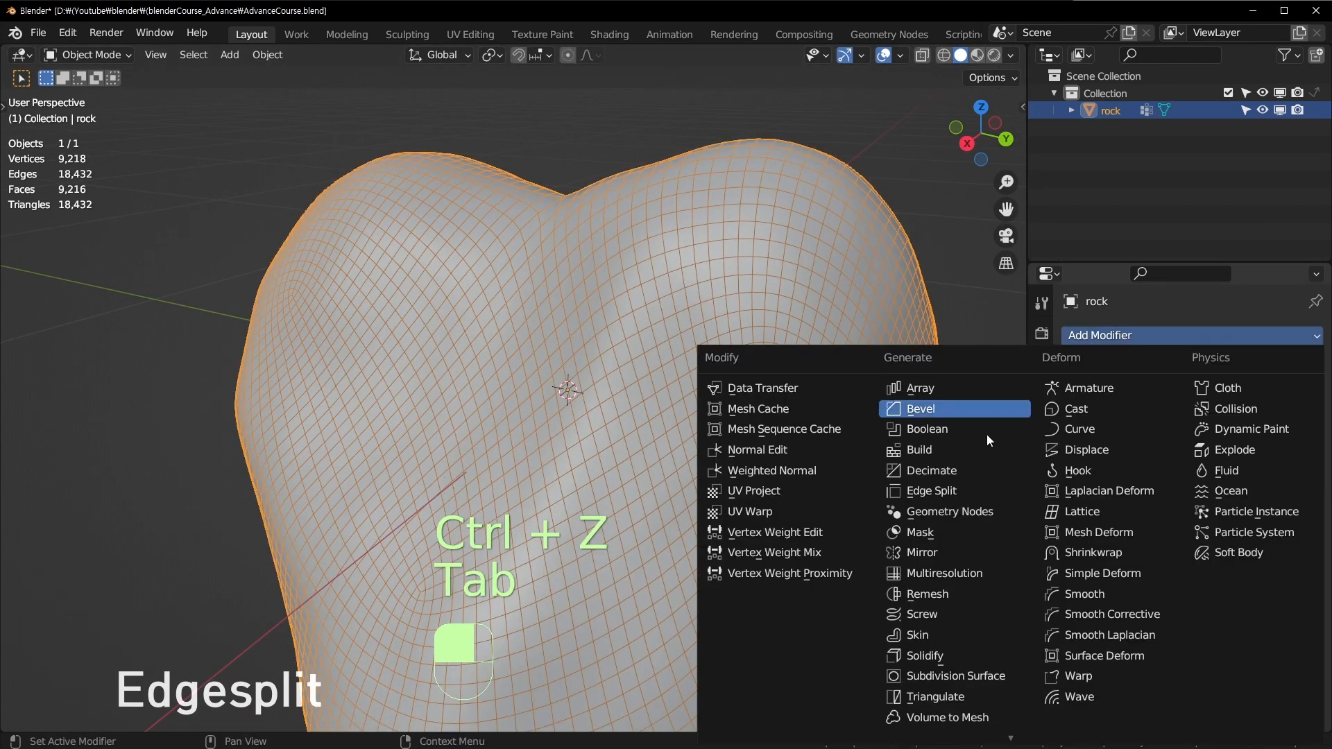
click(943, 491)
key(ctrl+w)
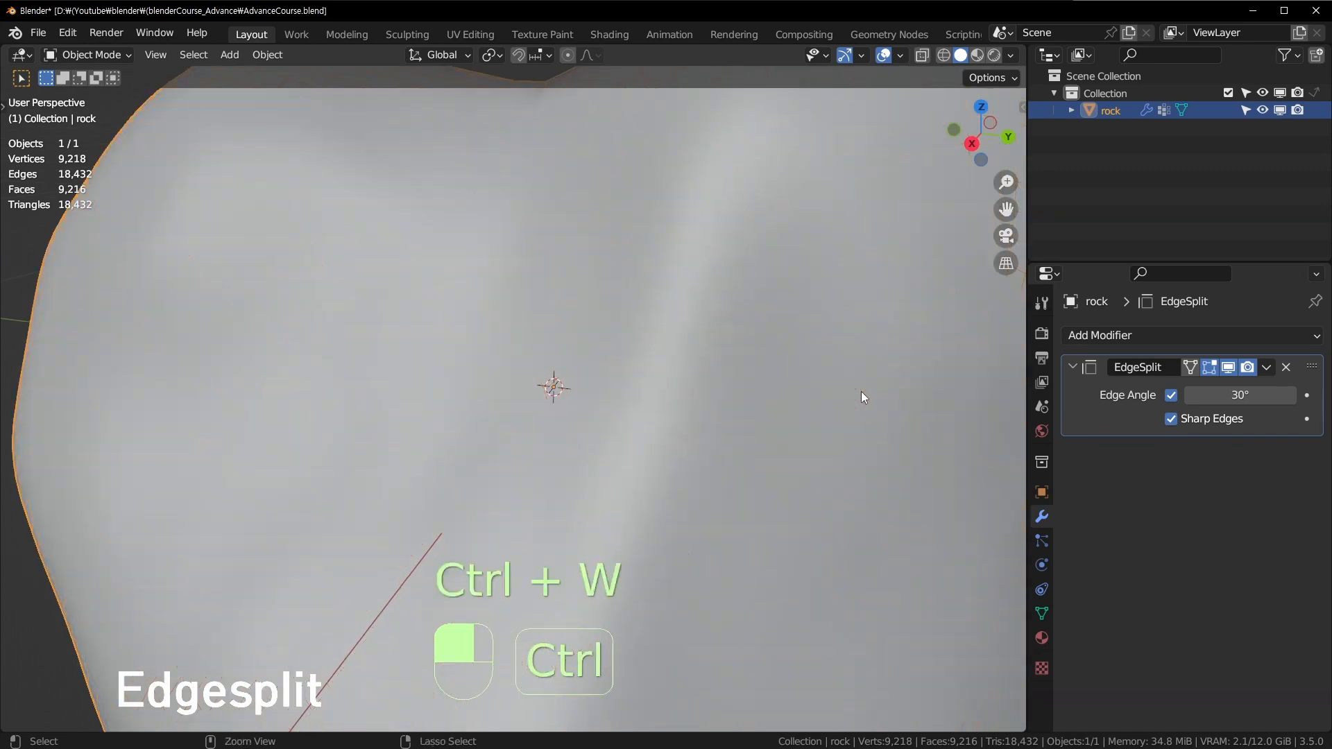
Examine the rock's surface shading and curvature with the Edge Split angle at 30°.
shift+middle_drag(742, 370, 705, 338)
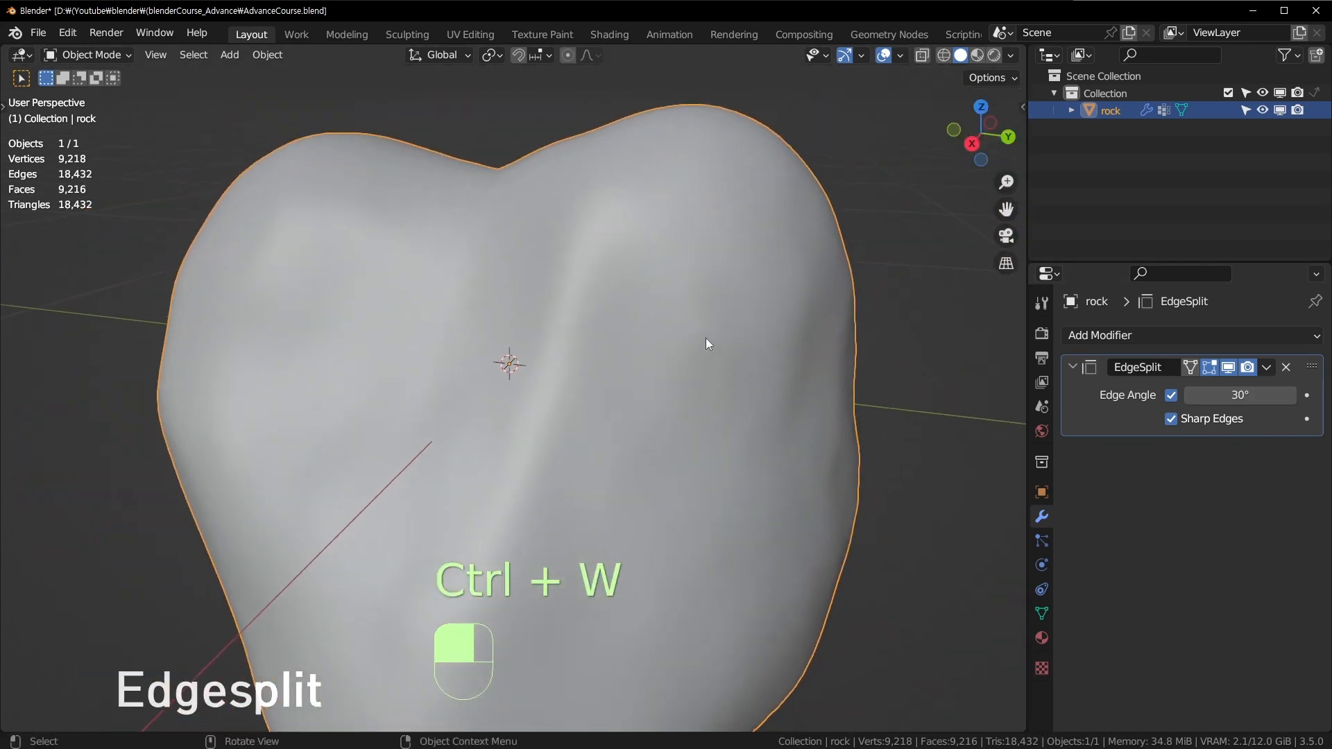
scroll(707, 337, up, 2)
shift+middle_drag(783, 308, 679, 392)
scroll(588, 437, up, 2)
scroll(589, 437, down, 2)
middle_drag(588, 436, 564, 412)
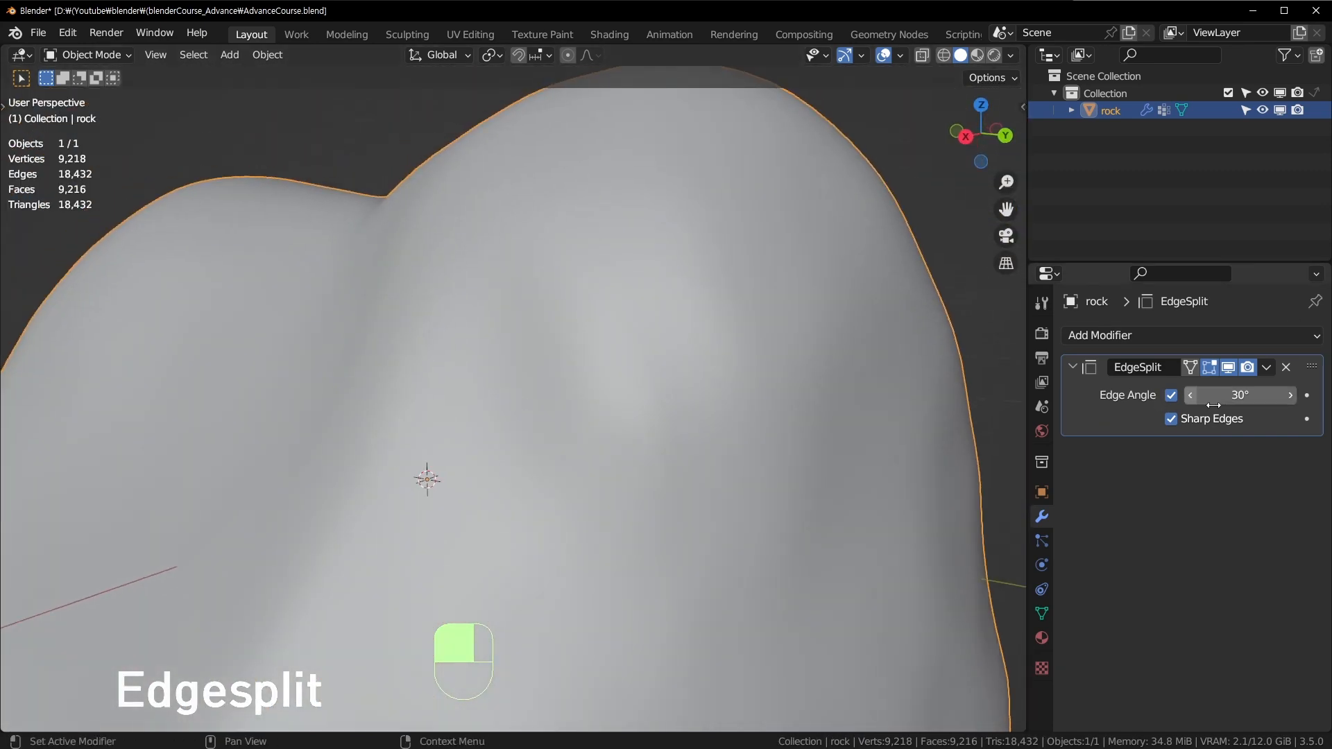
middle_drag(425, 240, 539, 273)
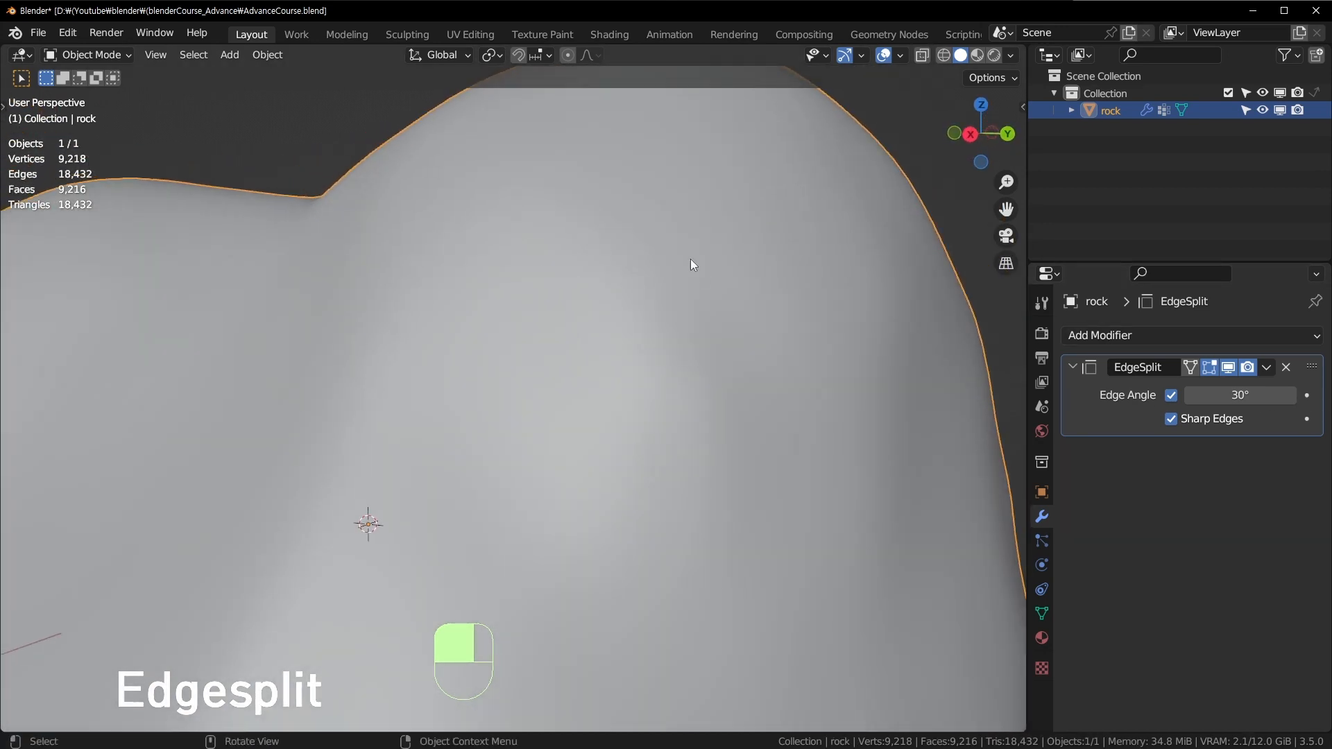
middle_drag(692, 268, 563, 123)
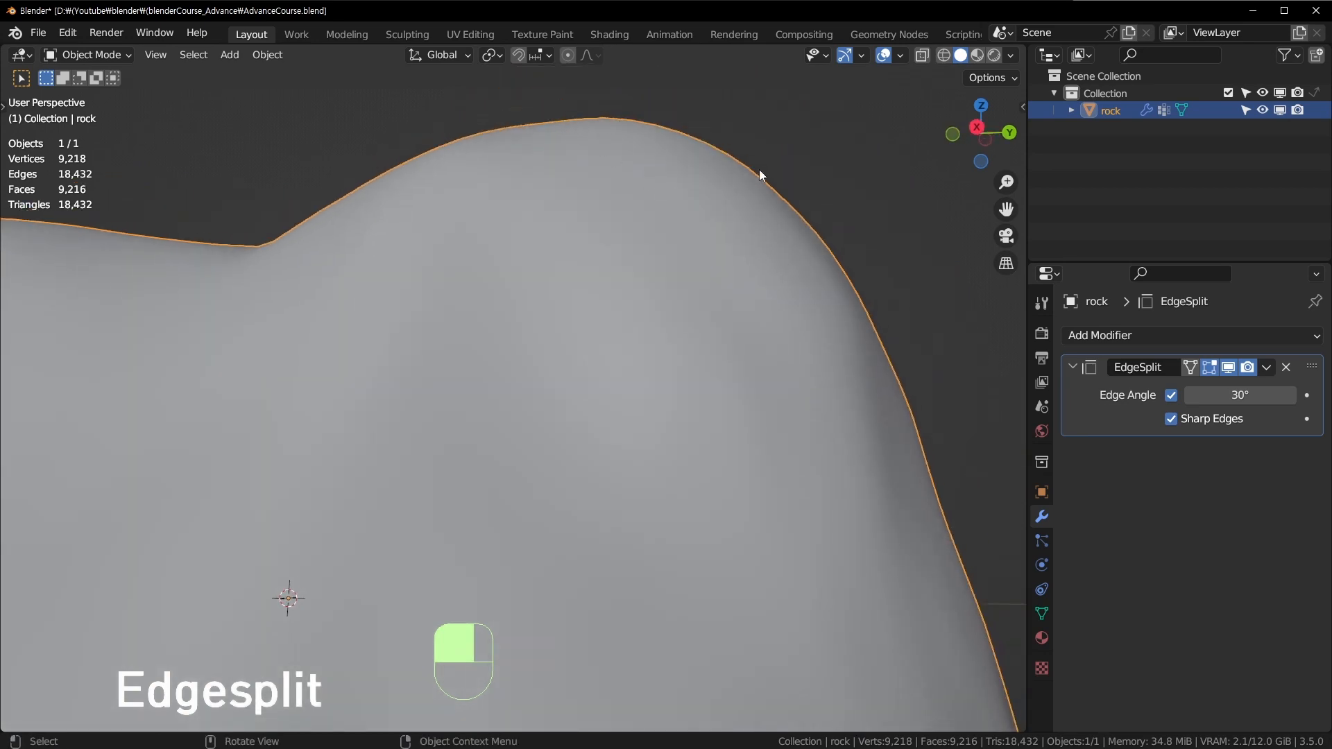
middle_drag(868, 318, 745, 263)
Set the Edge Split angle to 12° with the wireframe shown, and hide the wireframe again.
key(ctrl+w)
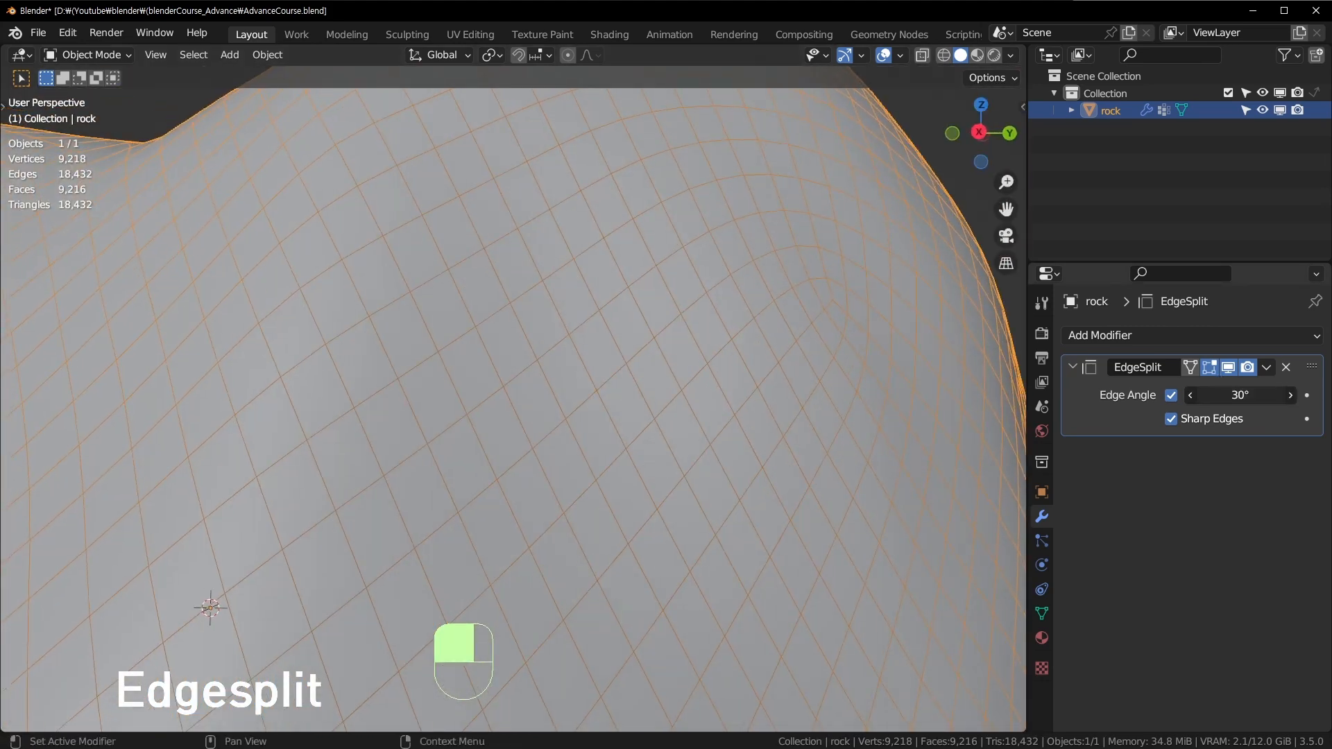
drag(1239, 395, 1222, 395)
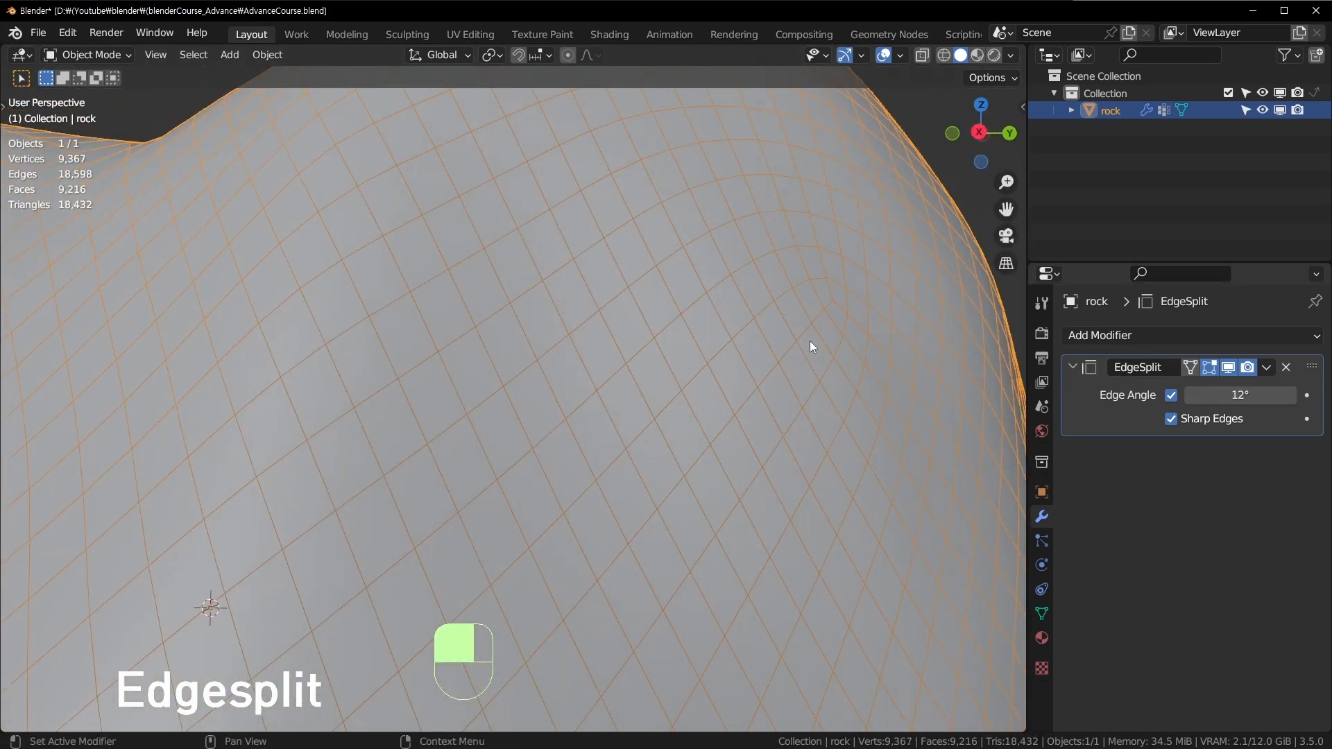
scroll(811, 345, down, 4)
middle_drag(620, 364, 910, 396)
key(ctrl+w)
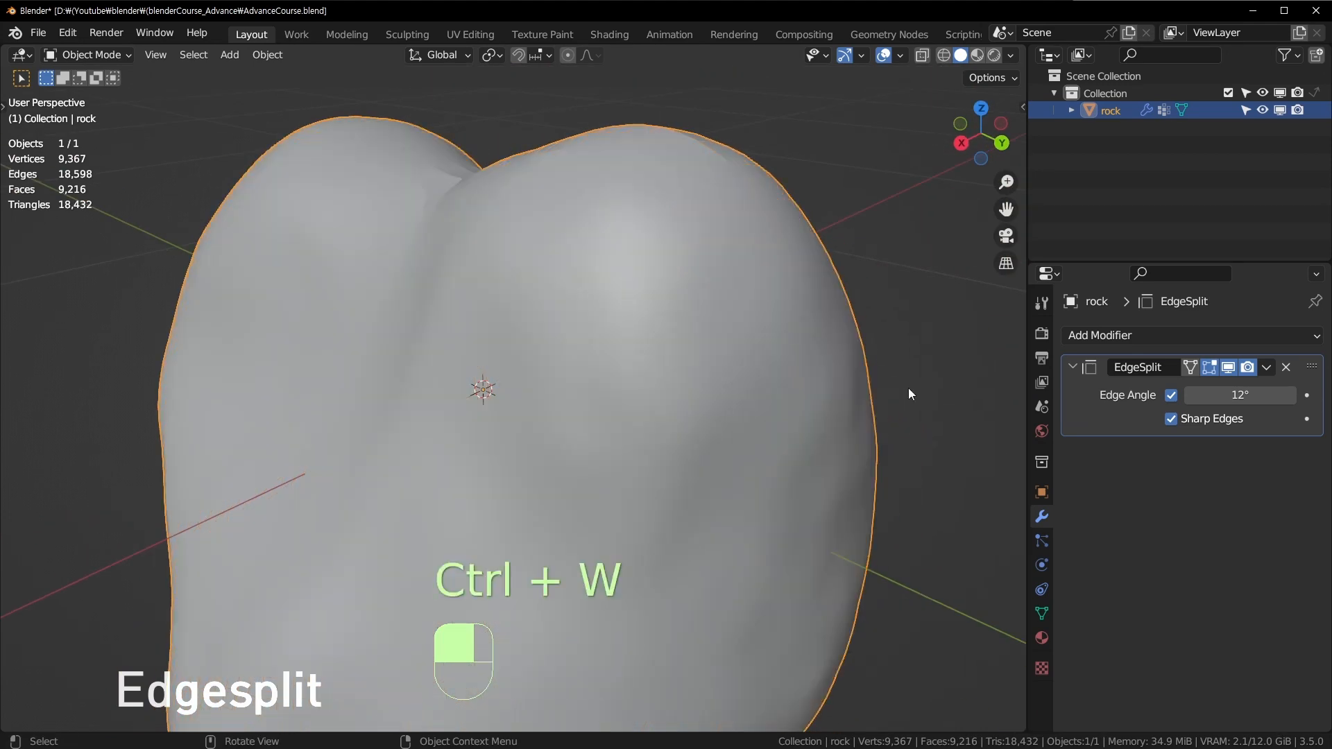
Lower the Edge Split angle through 5.7° and 3.9° to 1.9° while checking the shading.
drag(1239, 395, 1228, 396)
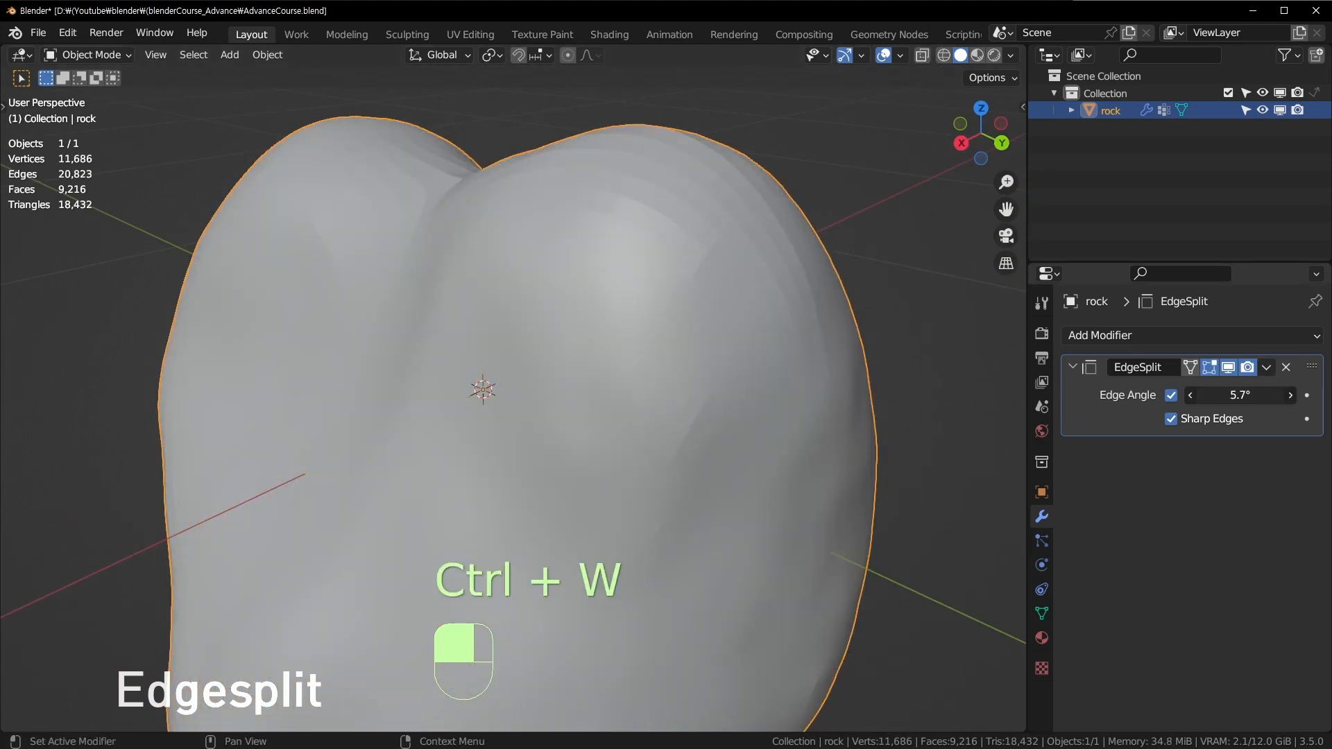
middle_drag(790, 256, 487, 138)
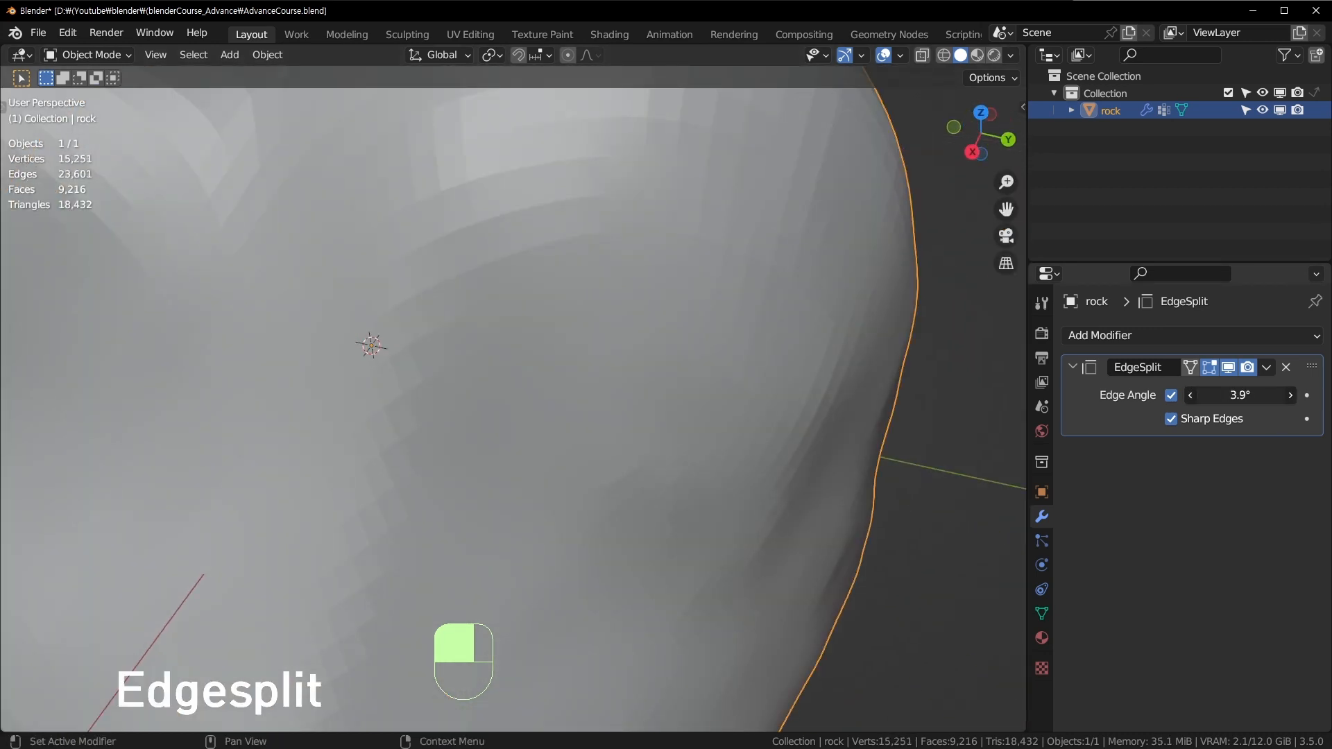
middle_drag(763, 477, 713, 444)
scroll(713, 444, down, 2)
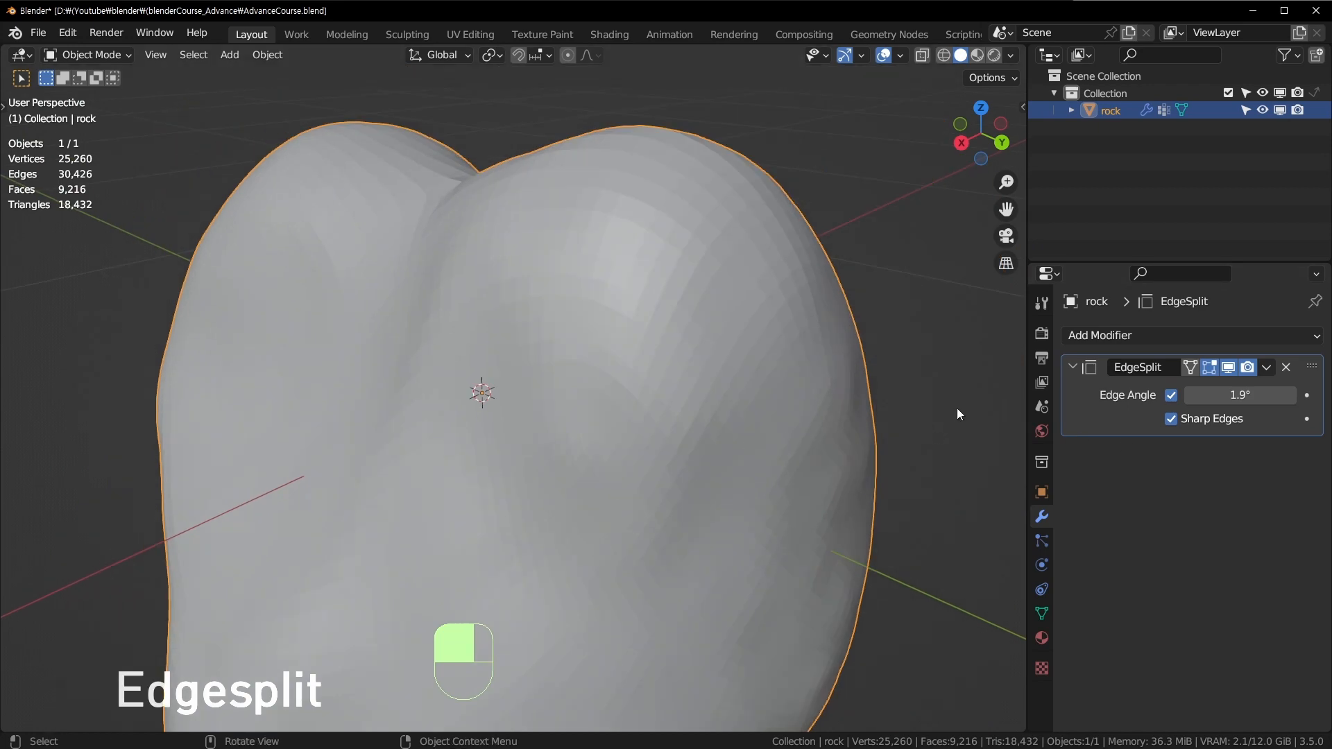
Set the Edge Split angle to 3.7° and check the split shading up close.
drag(1239, 395, 1252, 396)
scroll(746, 296, up, 4)
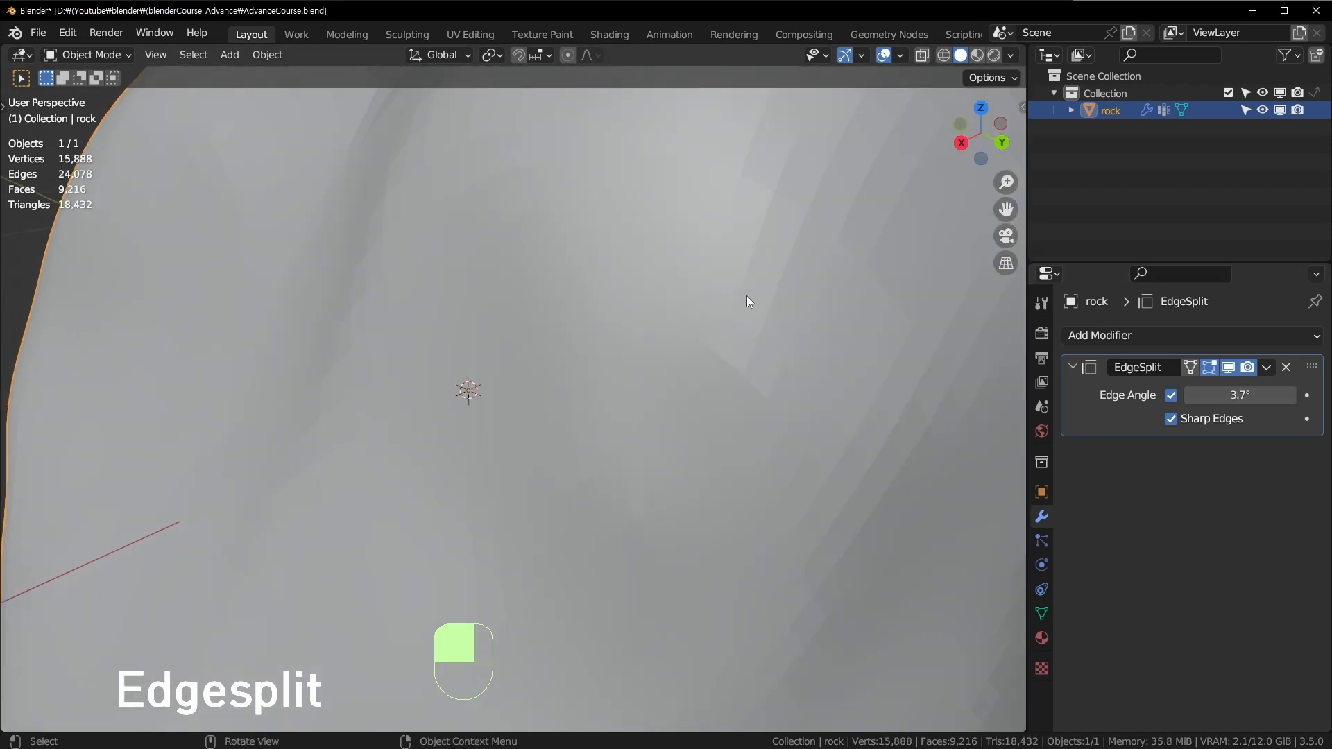
shift+middle_drag(747, 296, 676, 455)
scroll(618, 239, up, 3)
scroll(618, 239, down, 5)
key(Tab)
key(Tab)
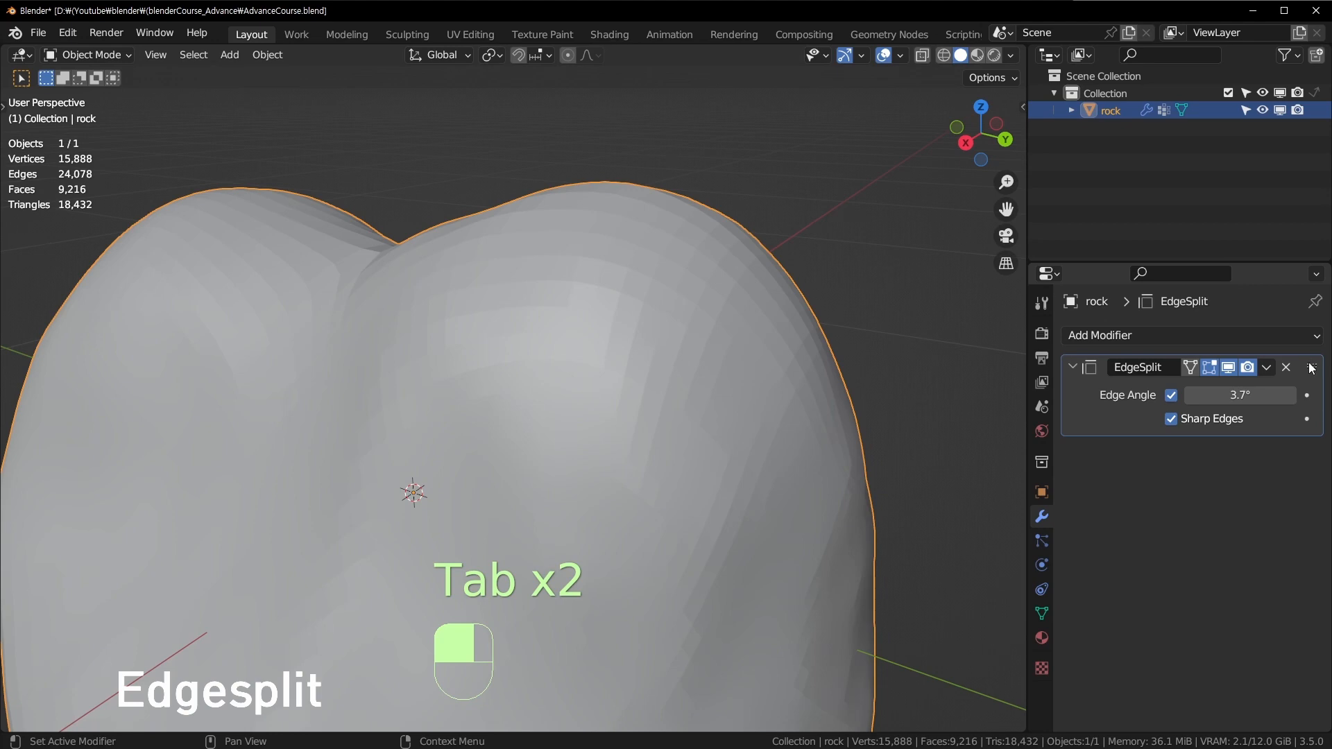
Apply the Edge Split modifier and open the rock's mesh in Edit Mode with face selection.
ctrl+middle_drag(1311, 369, 1311, 368)
key(ctrl+a)
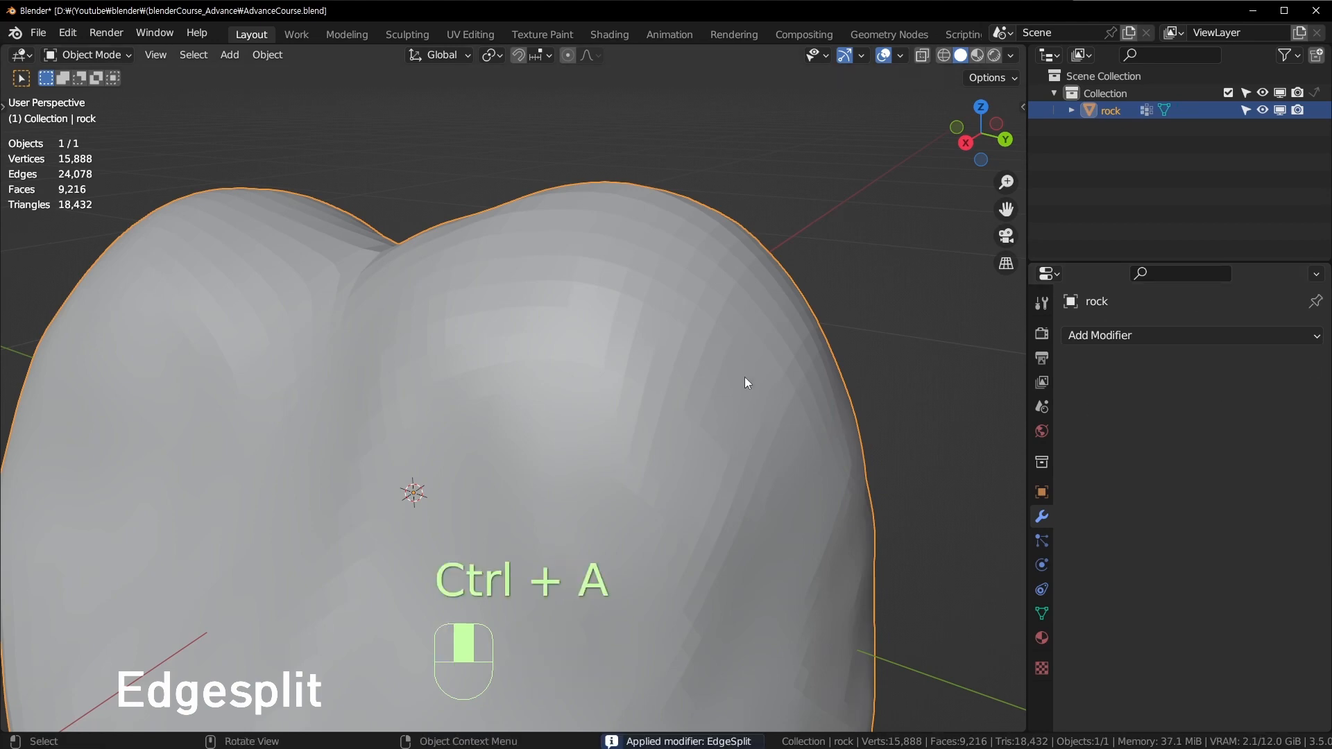
key(Tab)
scroll(742, 376, up, 3)
key(Tab)
key(Tab)
key(3)
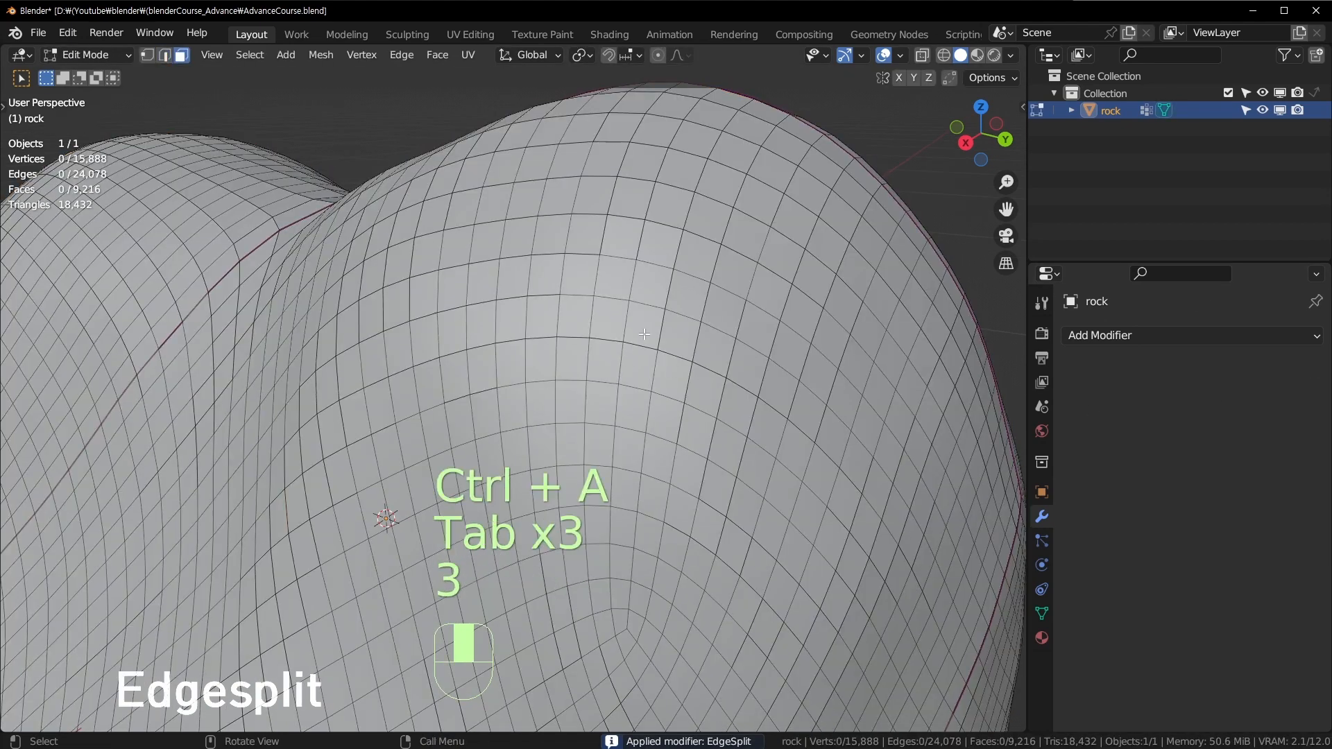
Move one face on the rock's upper lobe to test its connections, and undo the move.
click(644, 327)
key(g)
click(565, 296)
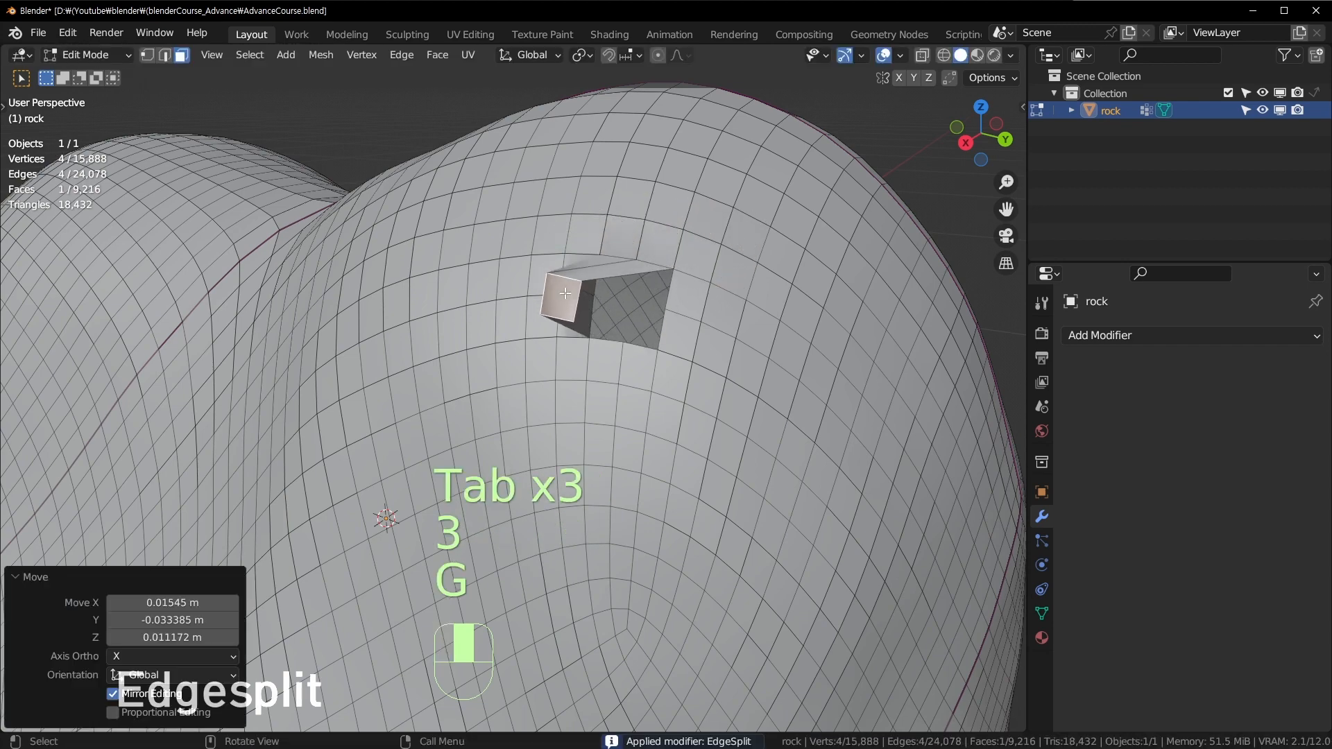
key(ctrl+z)
Move a nearby face to test the split edge beneath it, undo the move and leave Edit Mode.
scroll(660, 327, up, 2)
shift+middle_drag(659, 326, 556, 394)
scroll(555, 395, up, 3)
scroll(528, 316, up, 2)
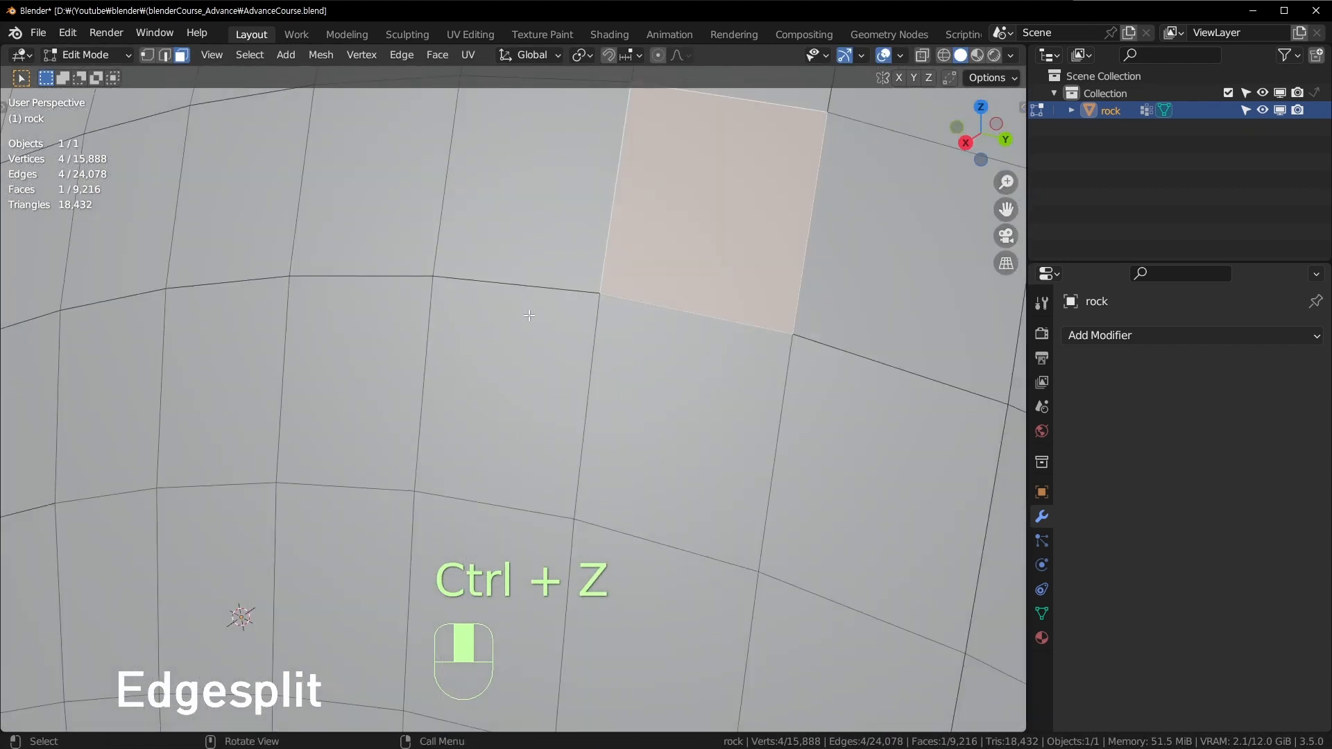
click(519, 244)
middle_drag(519, 244, 513, 258)
key(g)
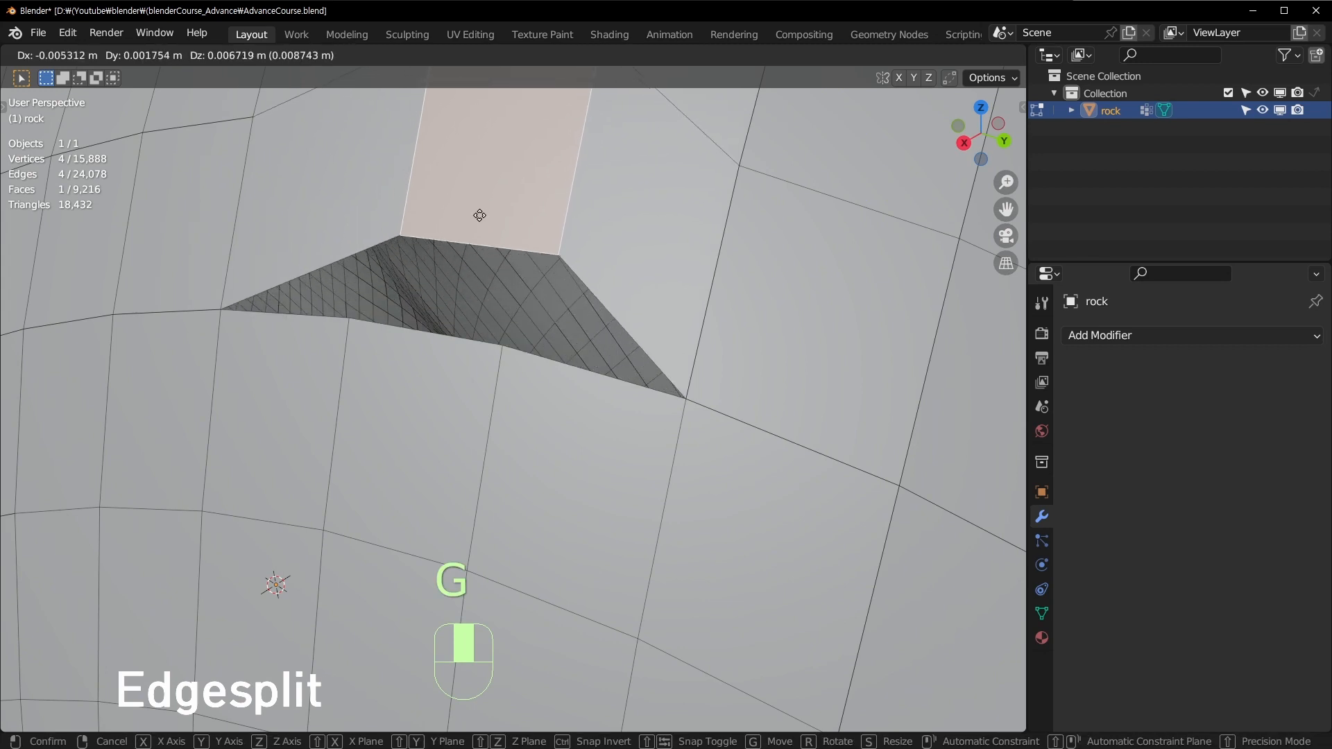
click(481, 267)
key(ctrl+z)
key(Tab)
Add a Subdivision Surface modifier with viewport level 1 to the rock and inspect the gaps along the split edges.
scroll(605, 305, down, 4)
scroll(651, 272, down, 4)
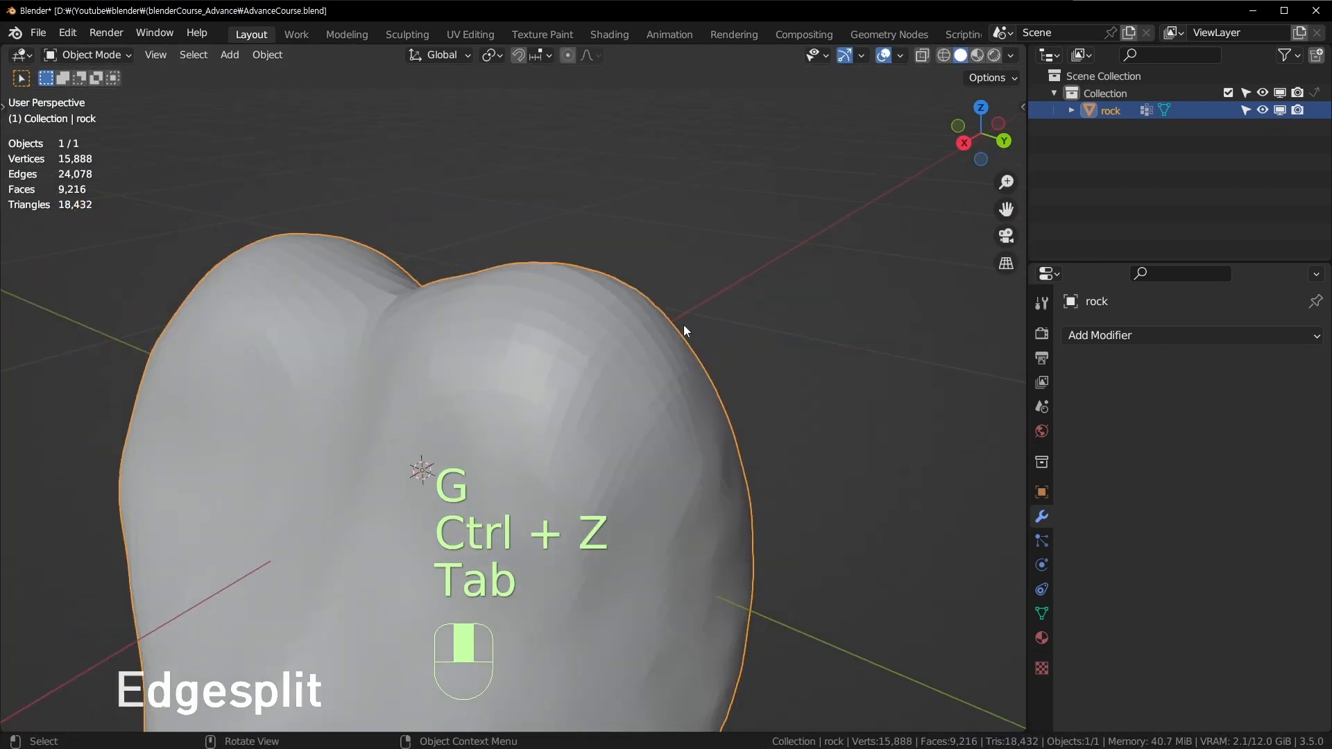
middle_drag(683, 324, 668, 332)
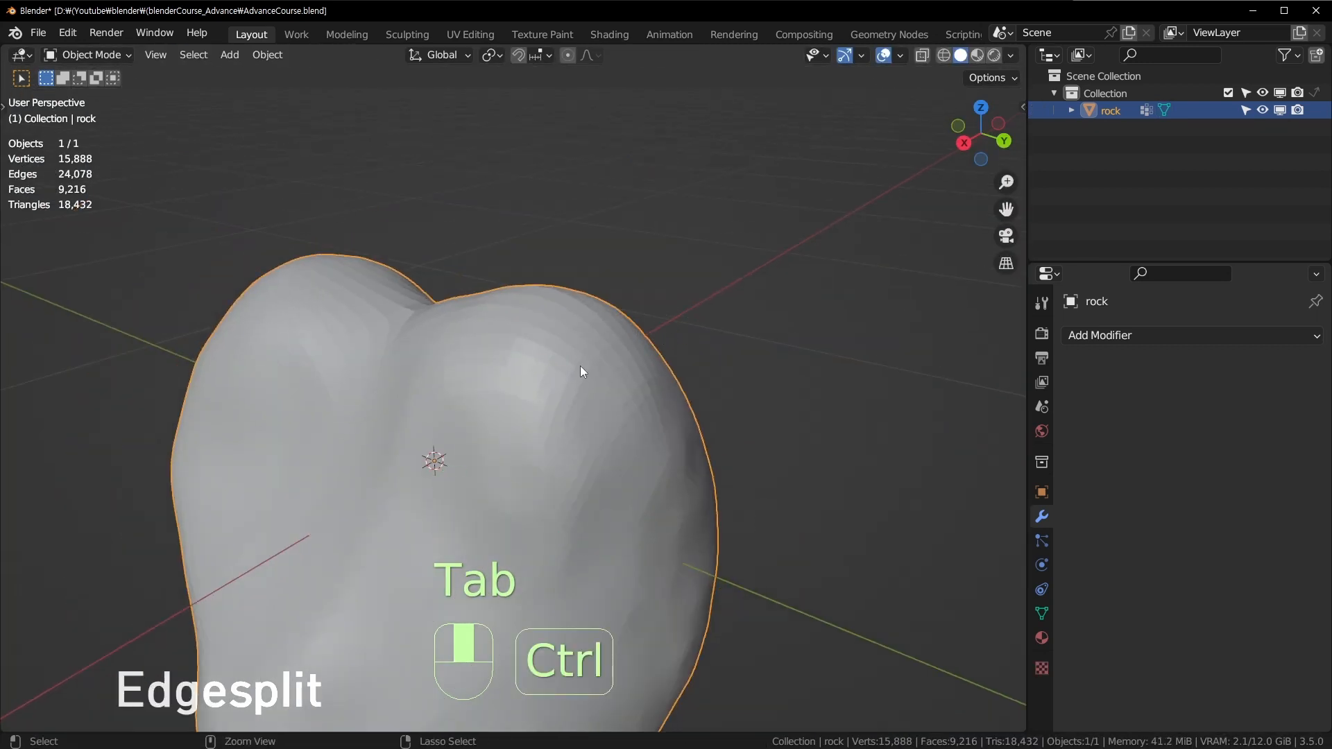
scroll(496, 375, up, 4)
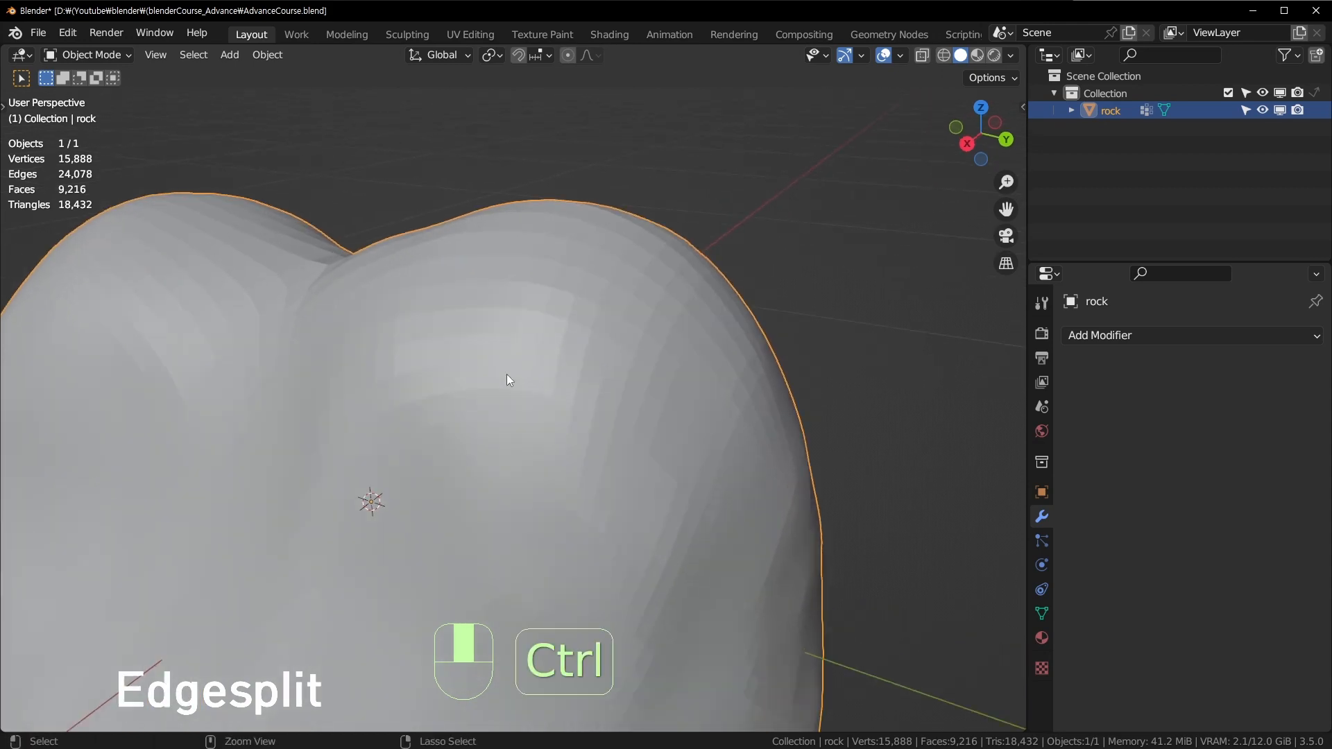
key(ctrl+1)
middle_drag(881, 326, 498, 327)
scroll(497, 292, up, 5)
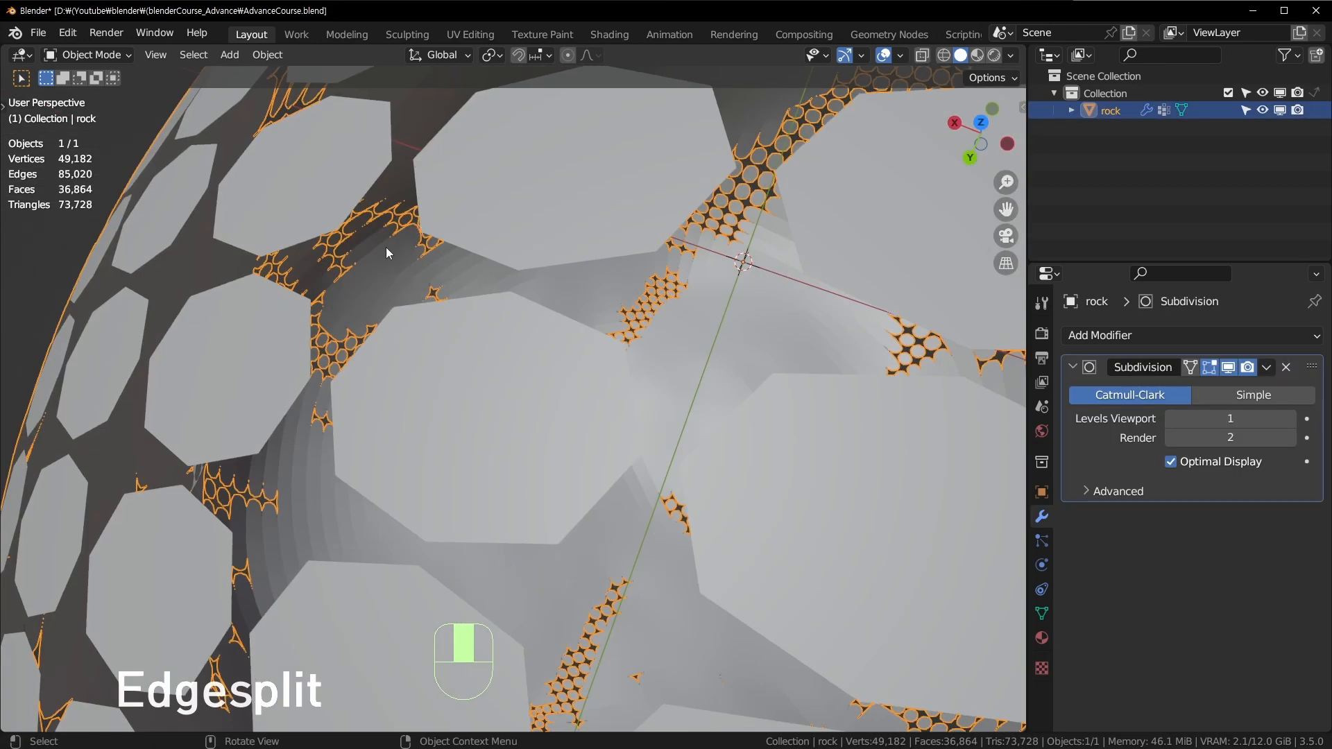
Examine the gap pattern across the subdivided rock's lobes up close and from several angles.
middle_drag(385, 247, 484, 382)
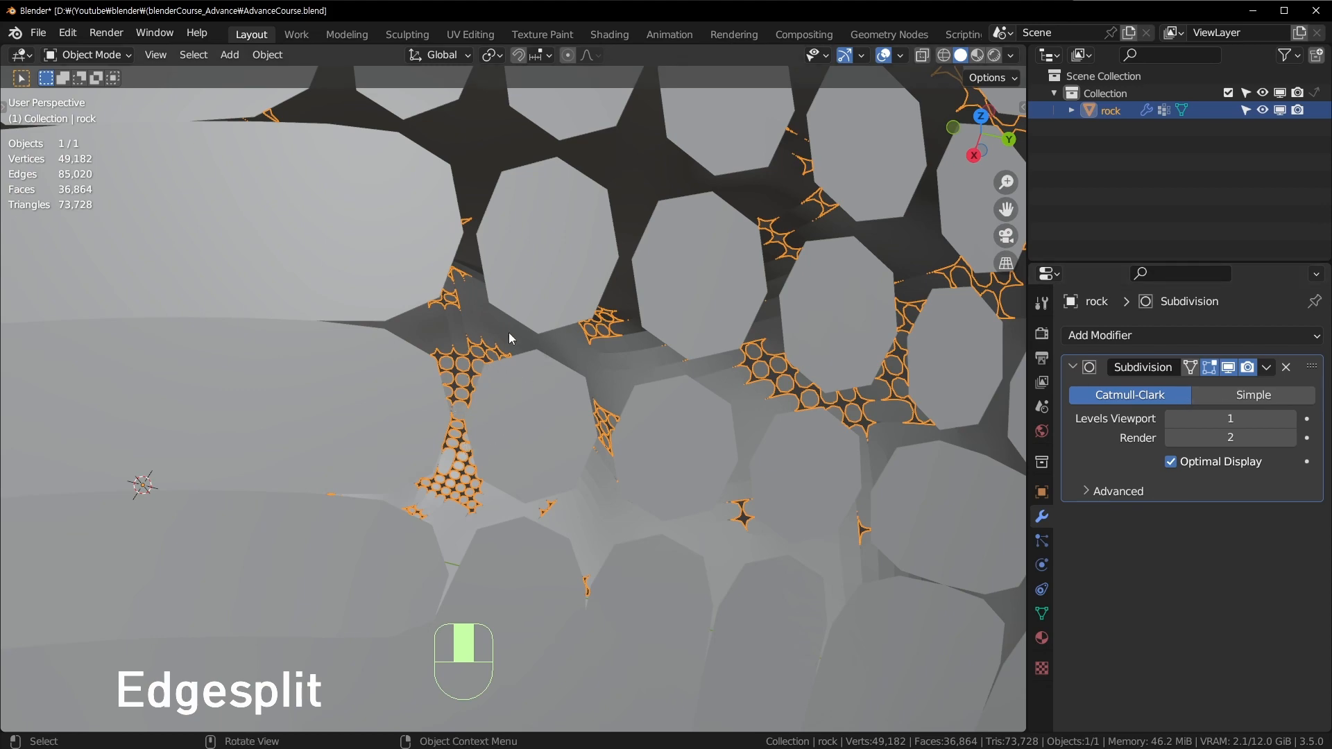
scroll(568, 419, down, 5)
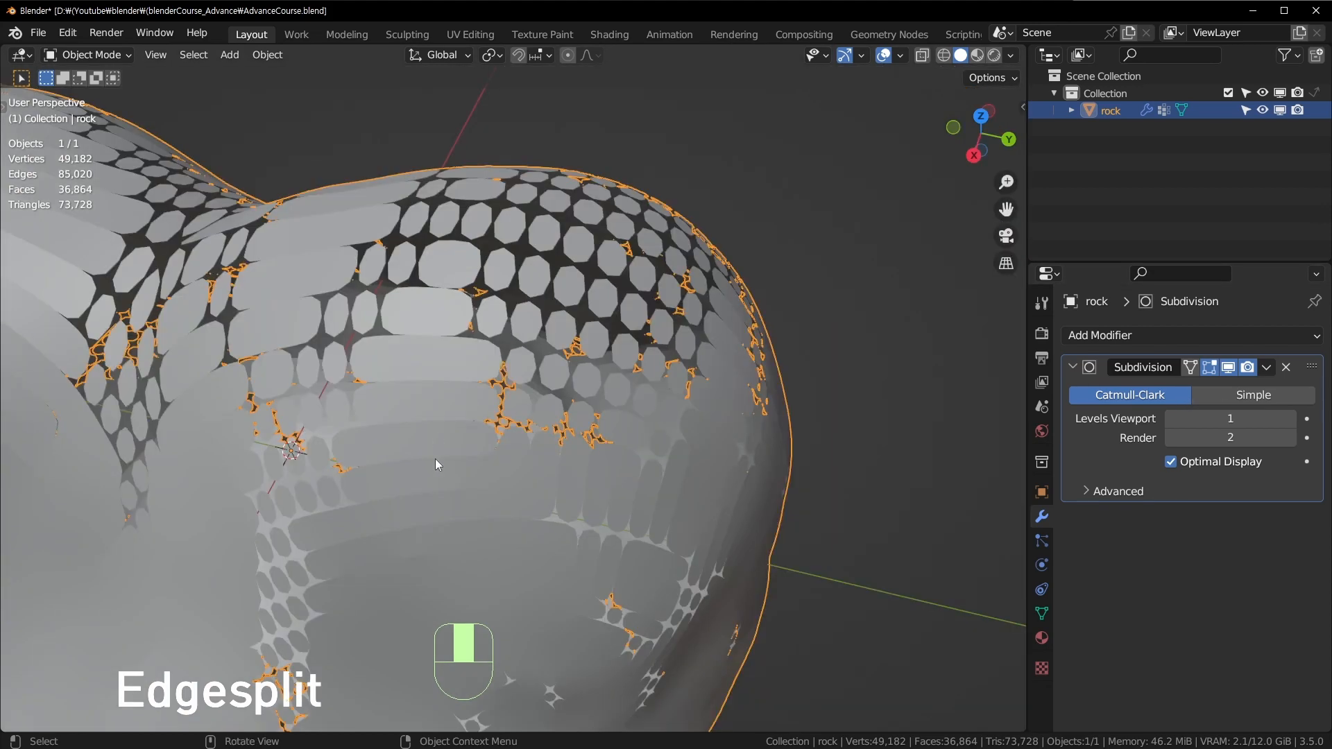
middle_drag(435, 459, 405, 511)
scroll(654, 350, up, 3)
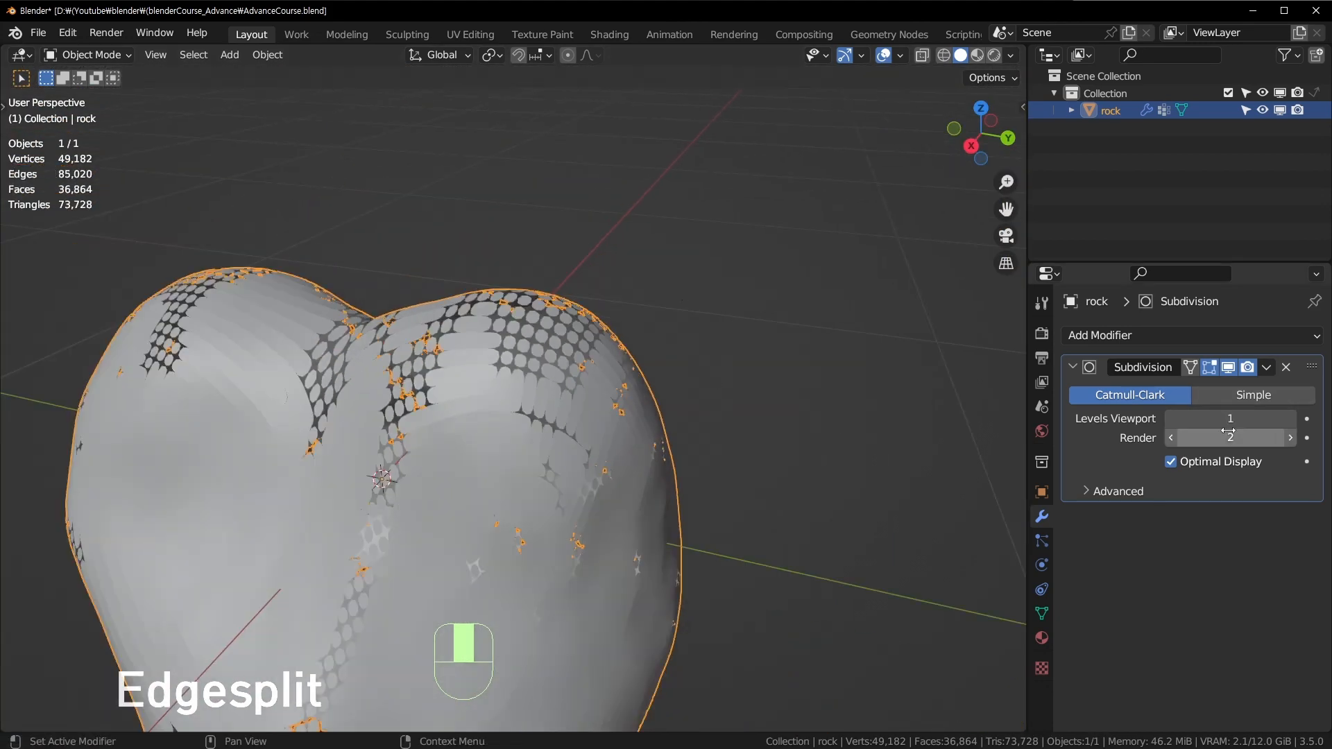
scroll(525, 477, up, 2)
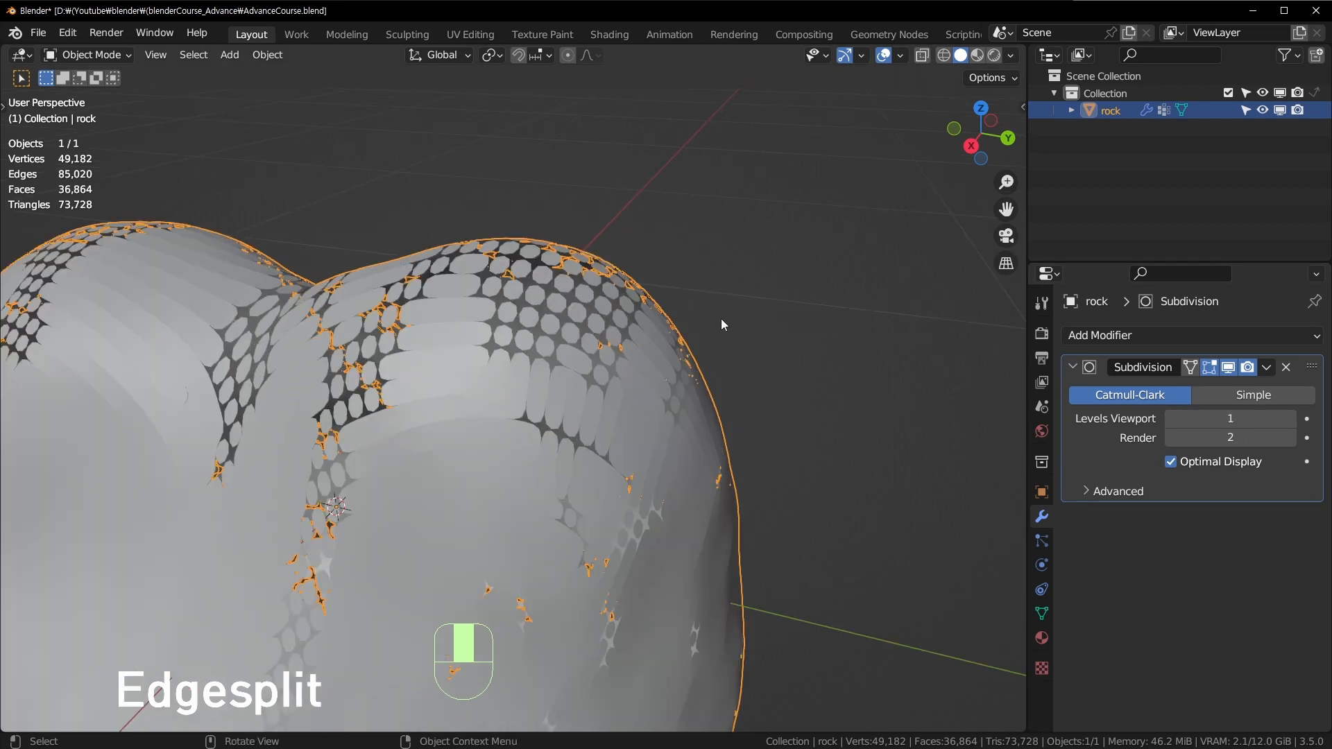
scroll(531, 421, up, 2)
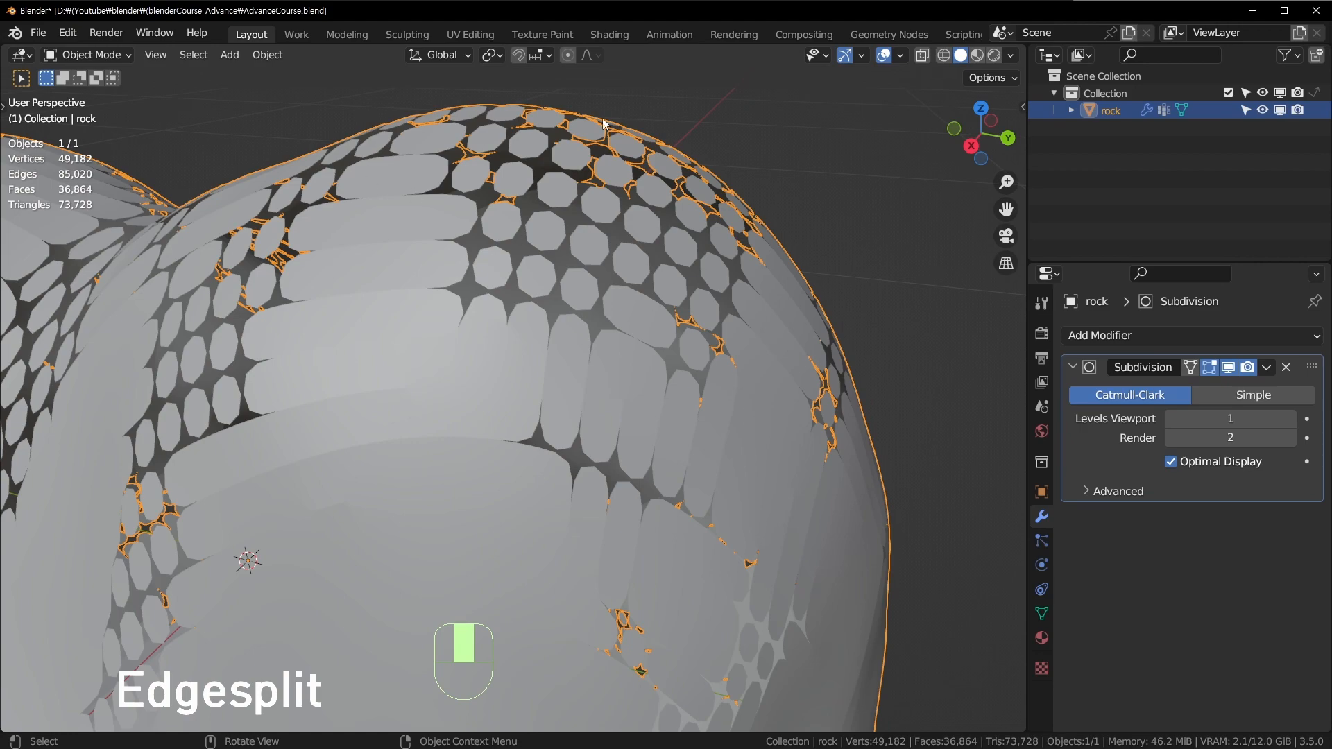
middle_drag(603, 123, 549, 368)
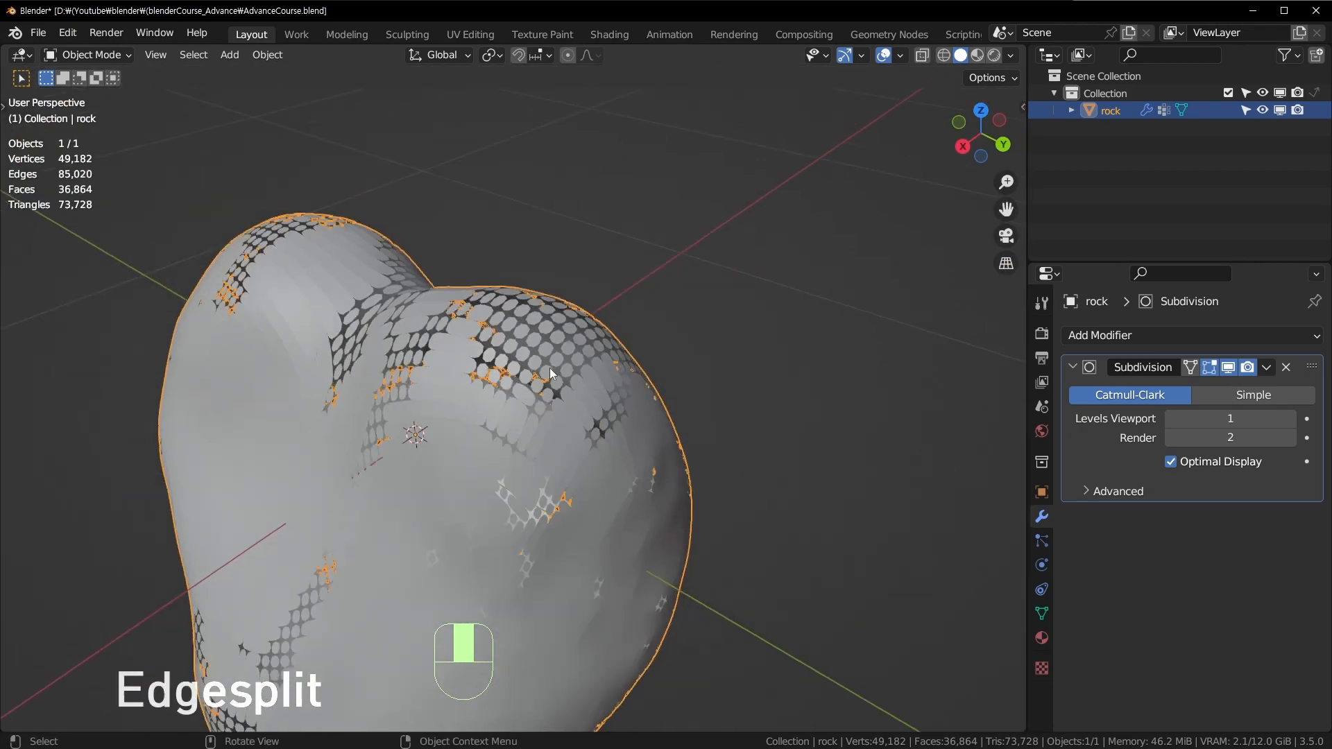
scroll(515, 417, up, 2)
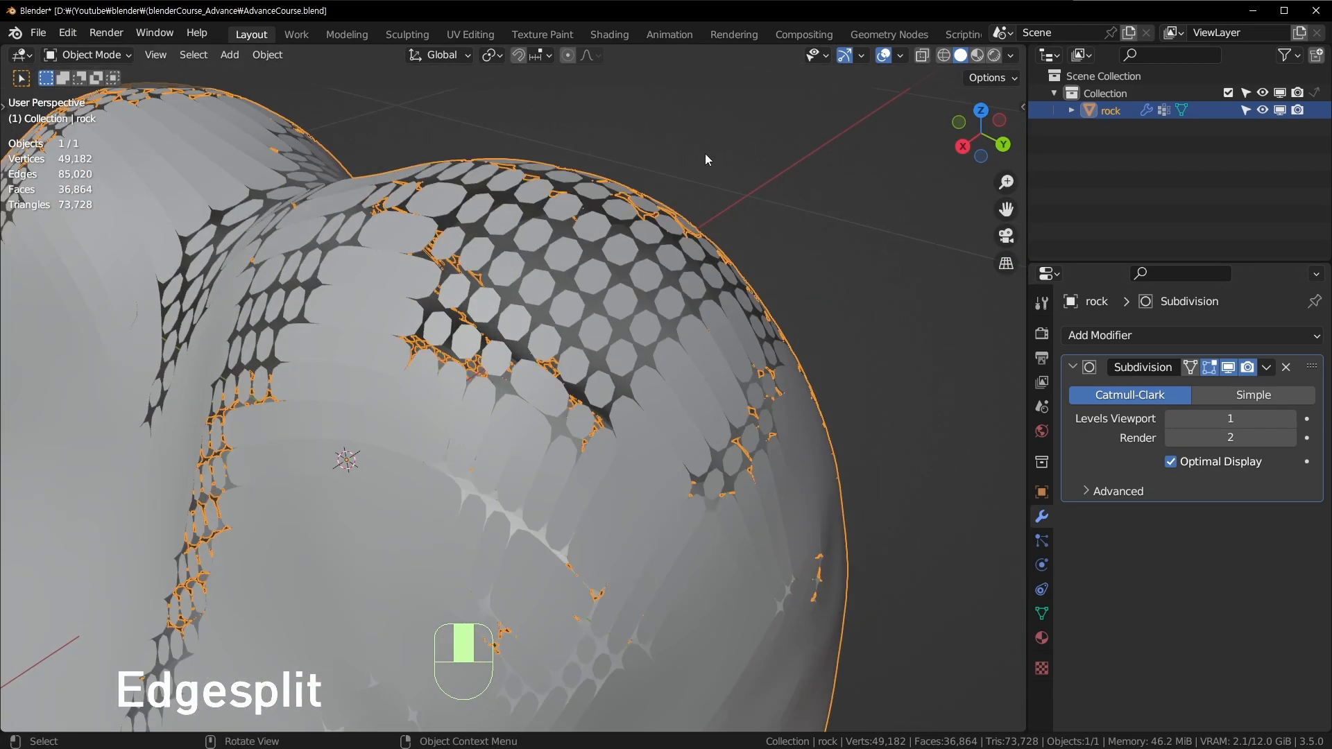
Remove the Subdivision modifier from the rock and open its mesh in Edit Mode with face selection.
click(1286, 372)
middle_drag(734, 400, 618, 376)
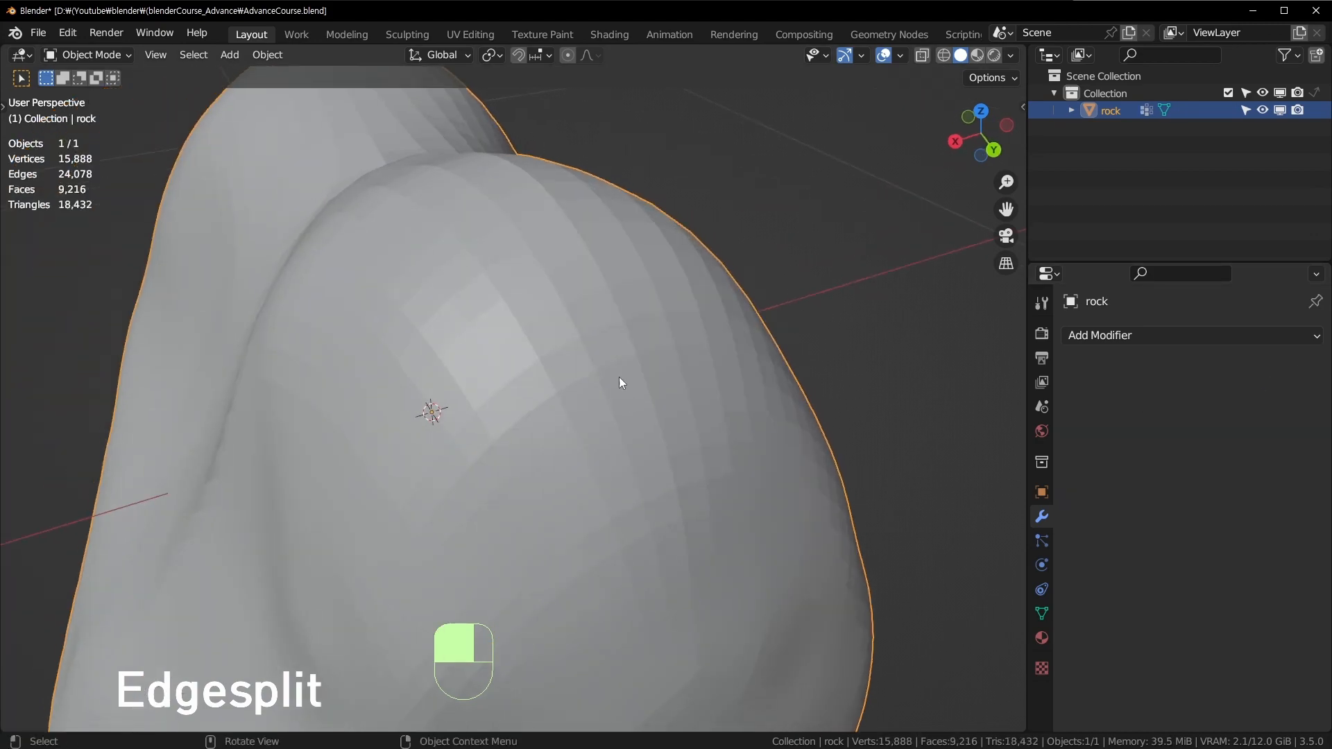
key(Tab)
key(Tab)
key(Tab)
key(3)
Move one face on the rock's front lobe away from its neighbours to show the split, and undo the move.
click(535, 305)
key(g)
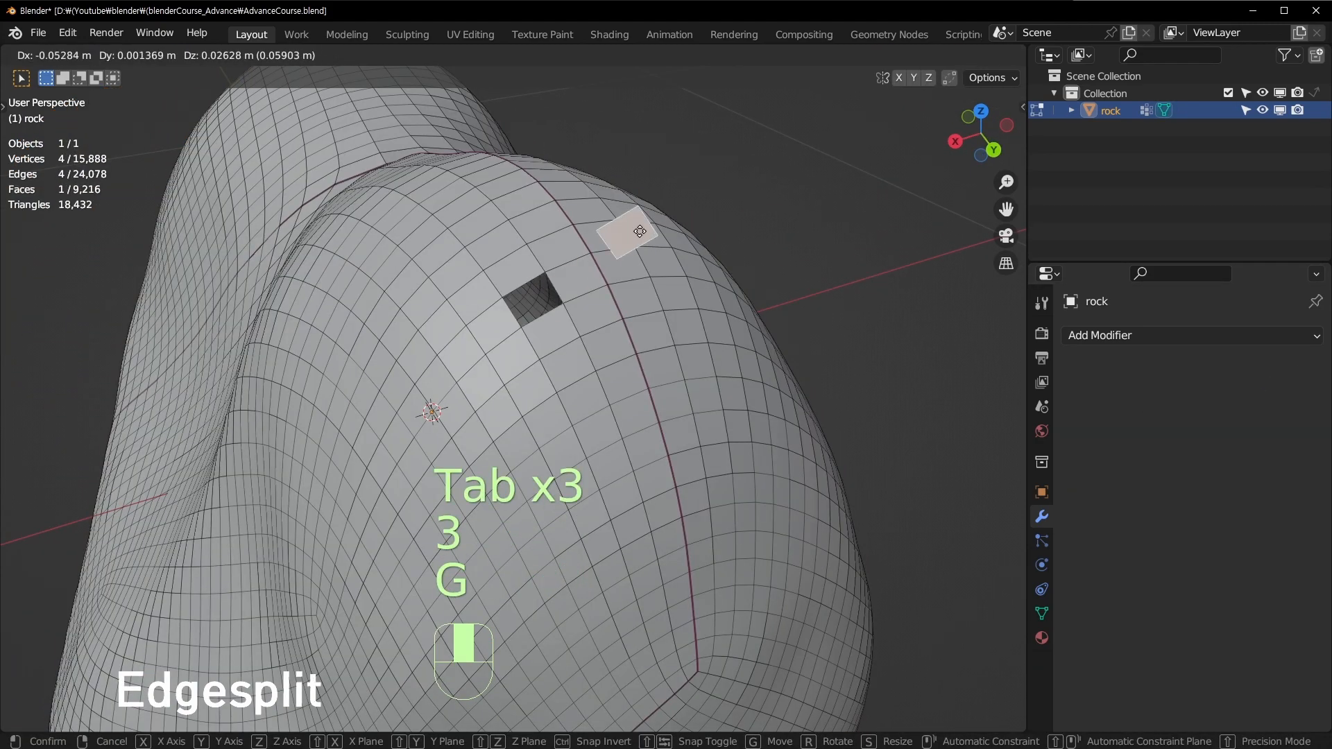
click(503, 239)
key(ctrl+z)
Return to Object Mode and add an Edge Split modifier to the rock.
scroll(689, 339, down, 4)
middle_drag(496, 355, 596, 416)
key(Tab)
scroll(597, 416, up, 2)
click(1233, 338)
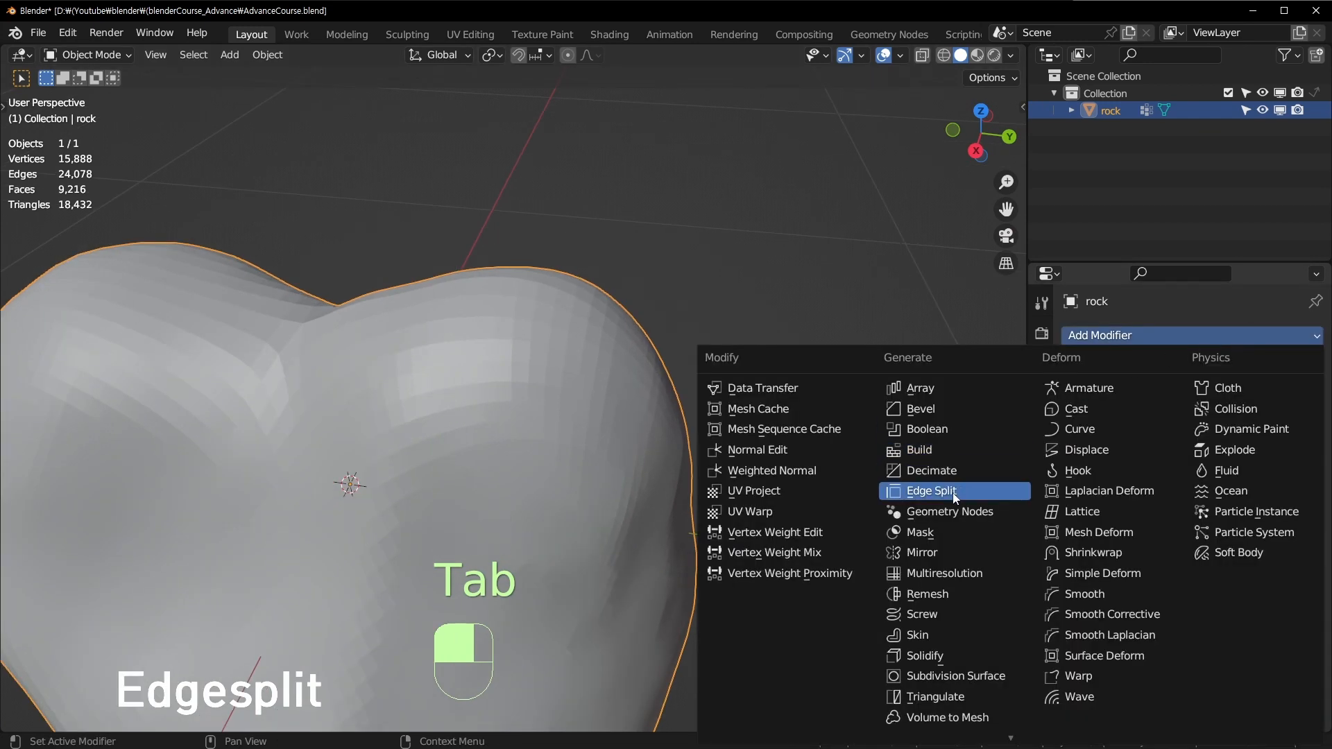
click(931, 490)
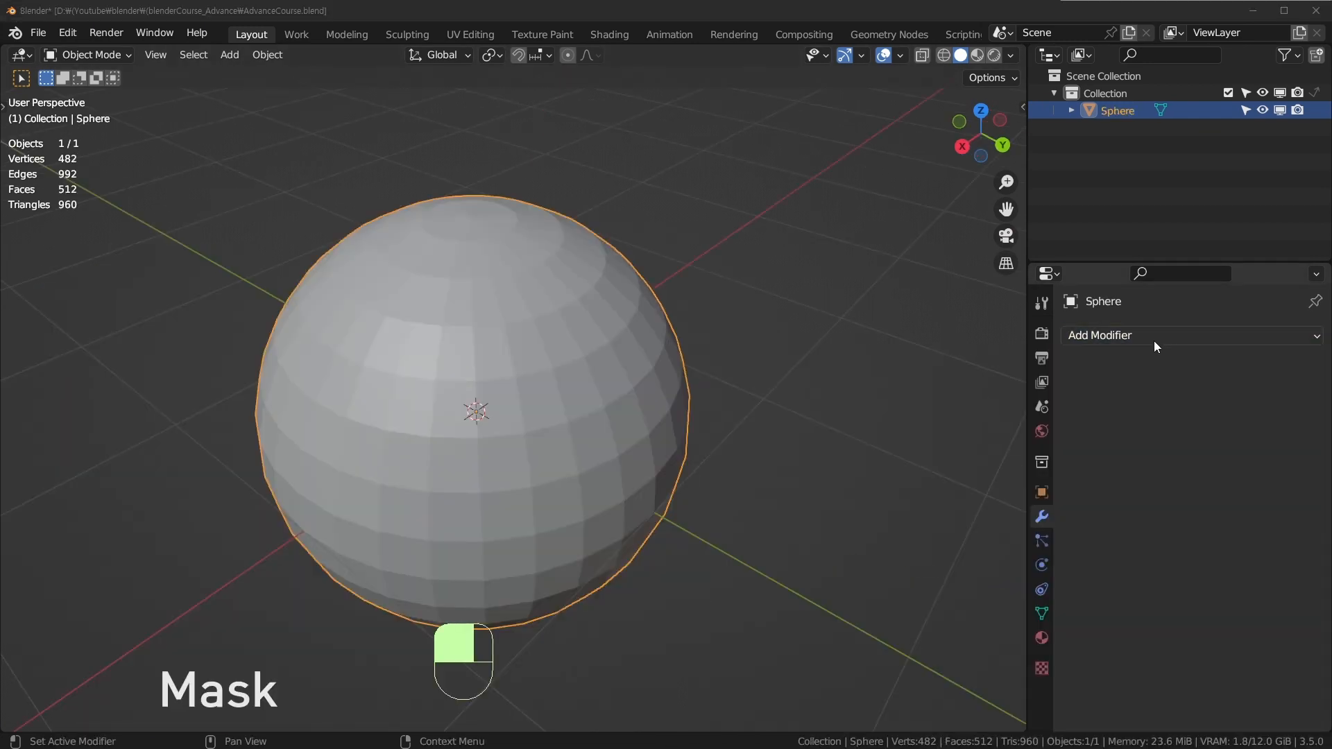
Add a Mask modifier to the sphere and check in Edit Mode that its mesh still exists.
click(1154, 338)
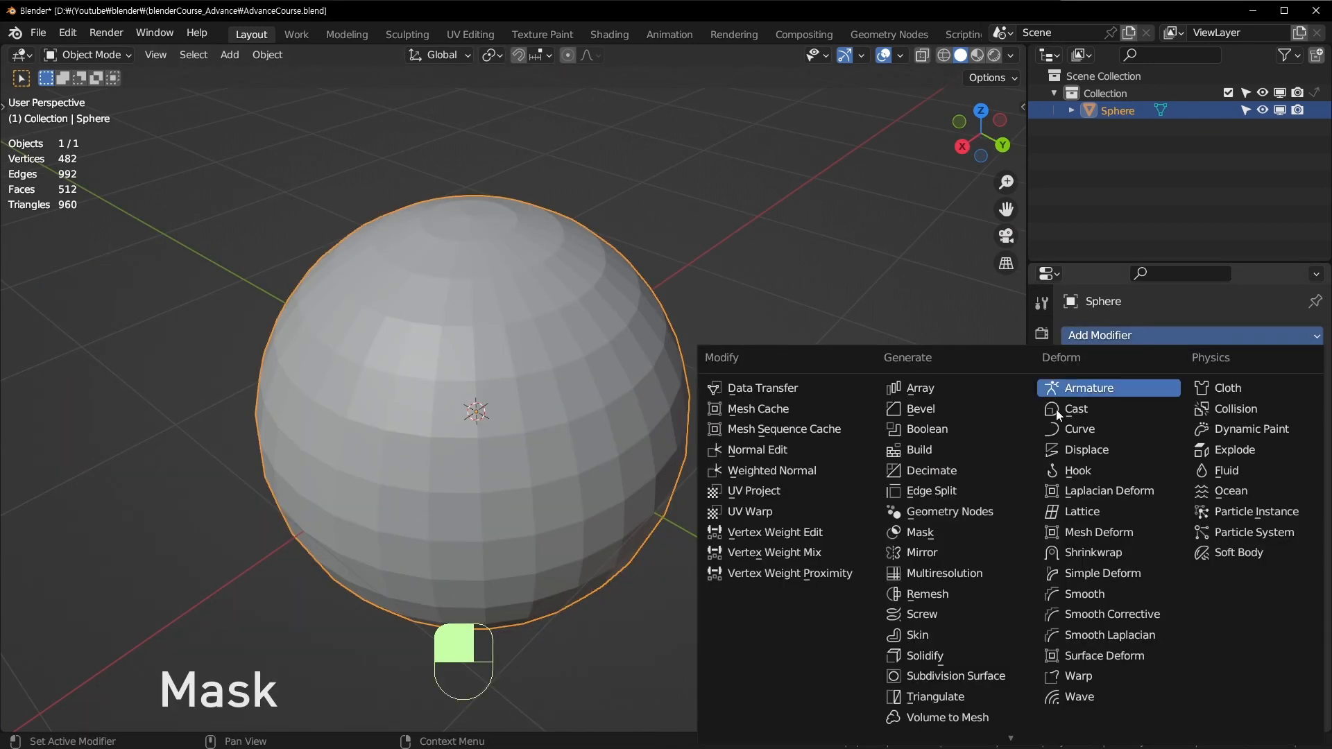
click(942, 533)
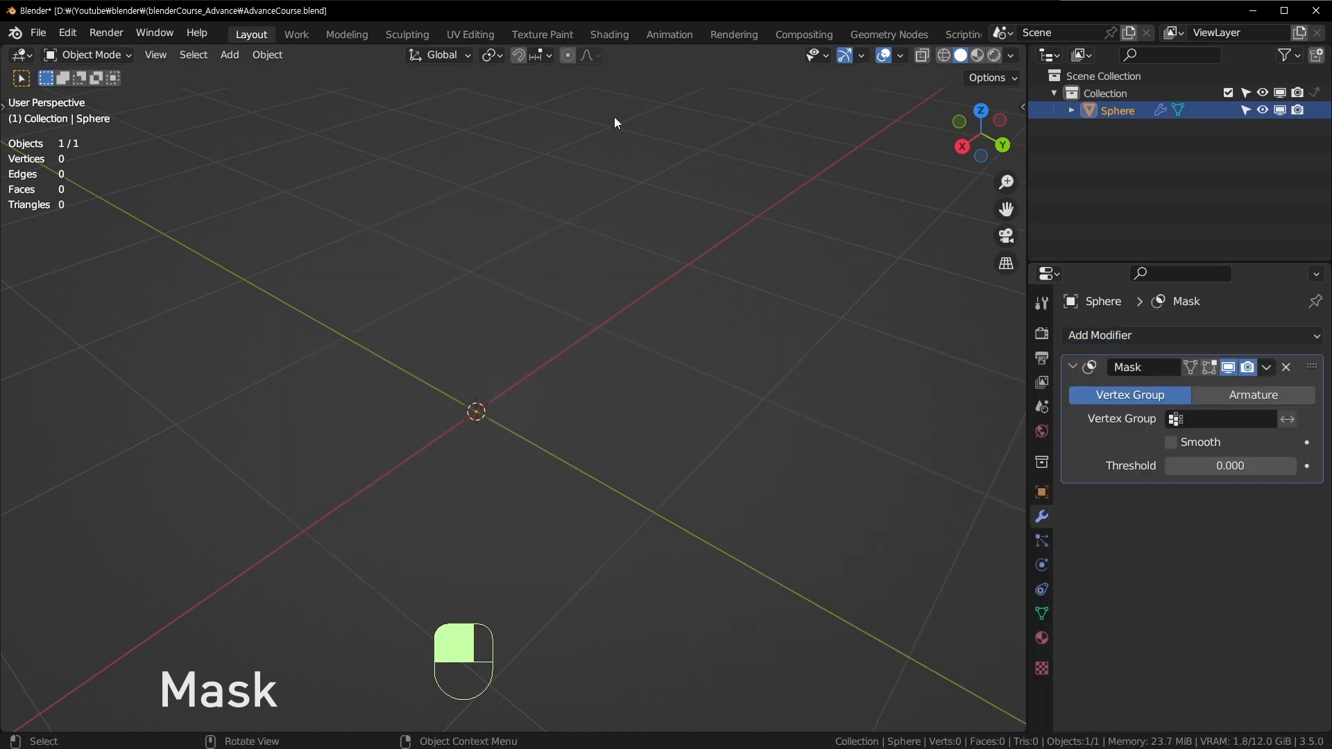
shift+middle_drag(485, 187, 689, 243)
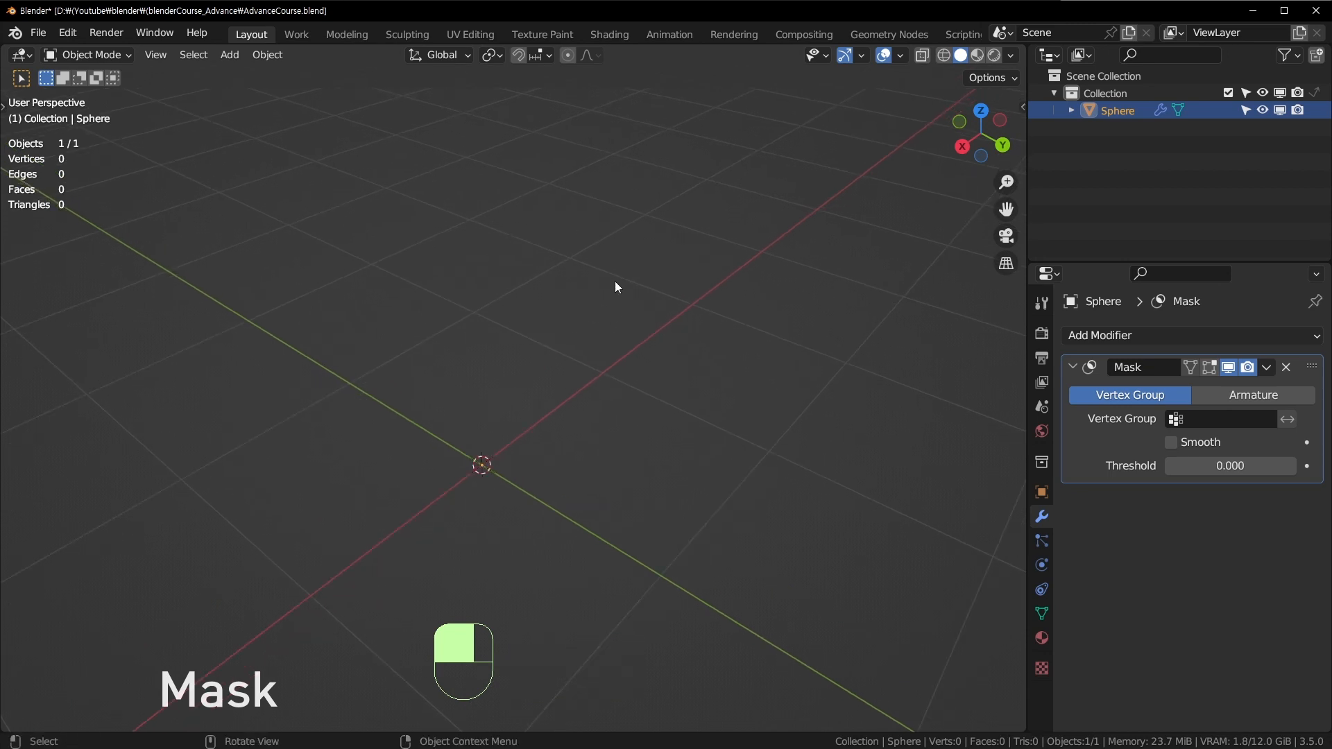
key(Tab)
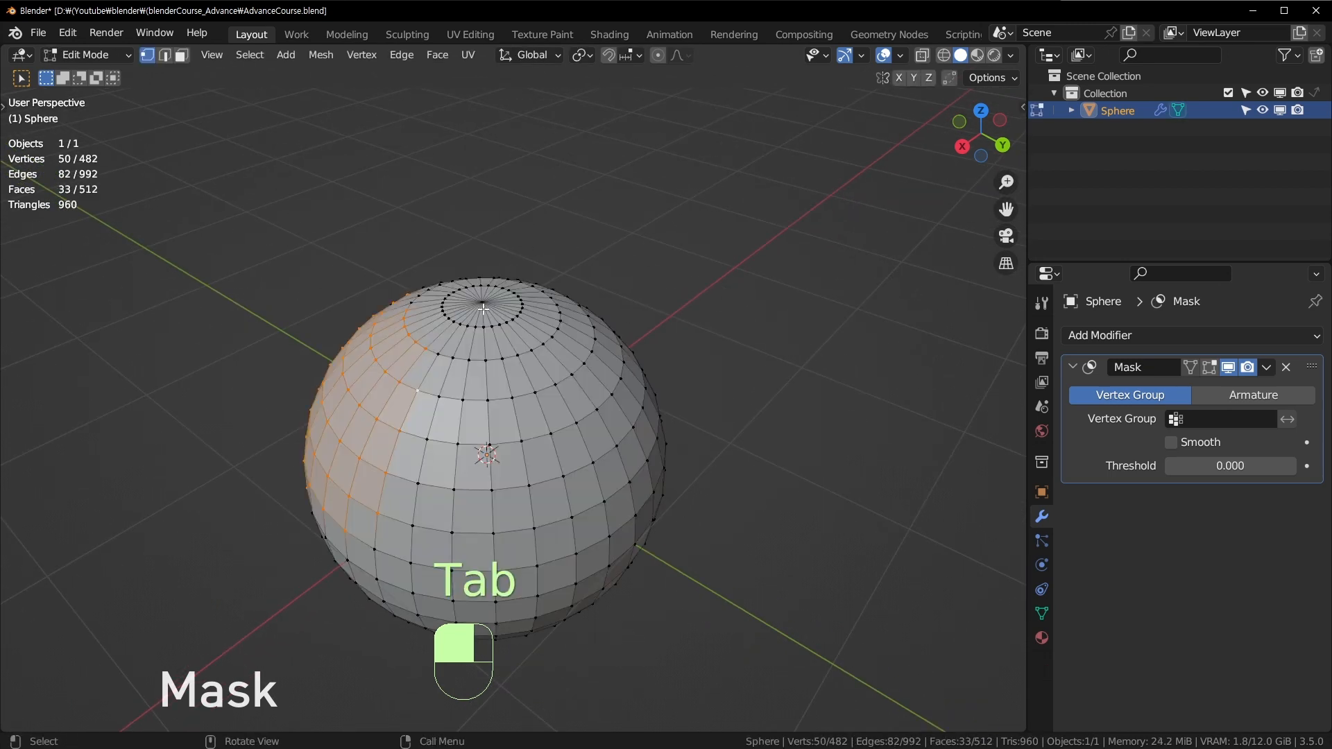
key(Tab)
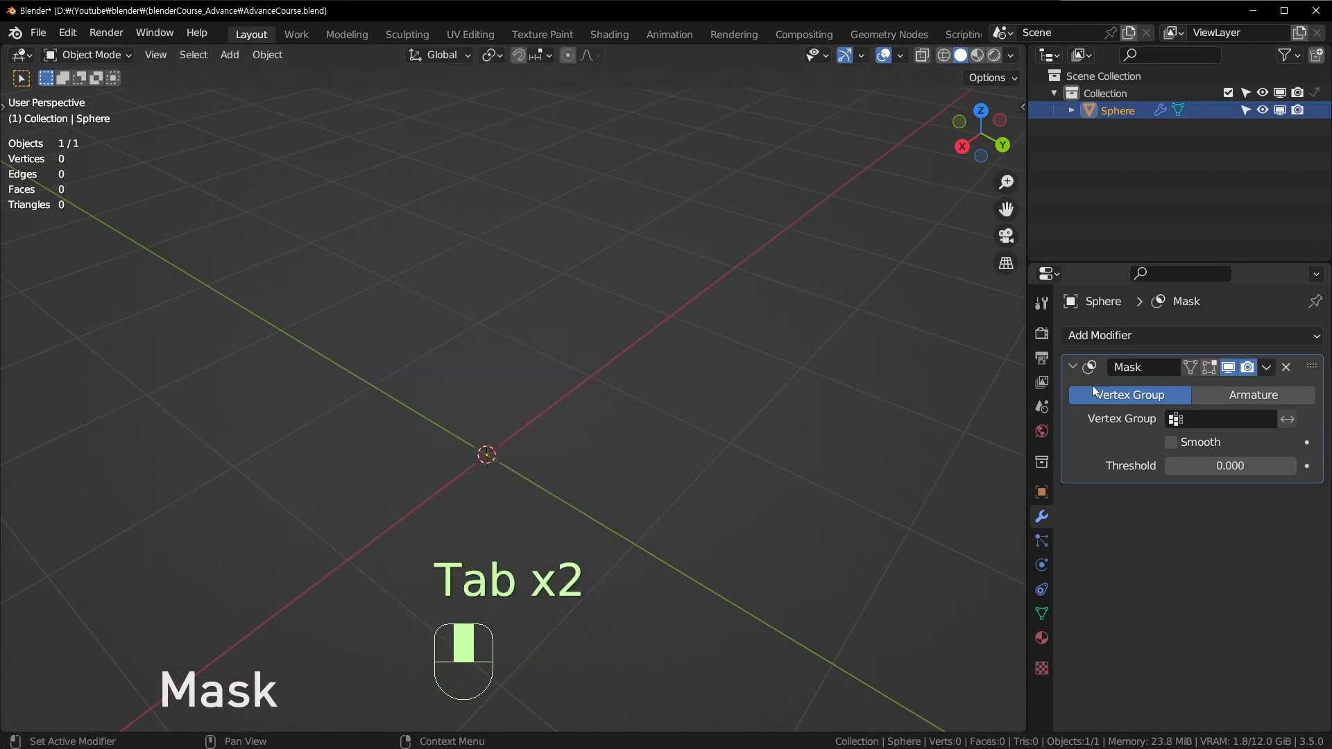
Switch the Mask modifier to Armature mode and back to Vertex Group, and look through its available vertex groups.
click(1251, 402)
click(1179, 392)
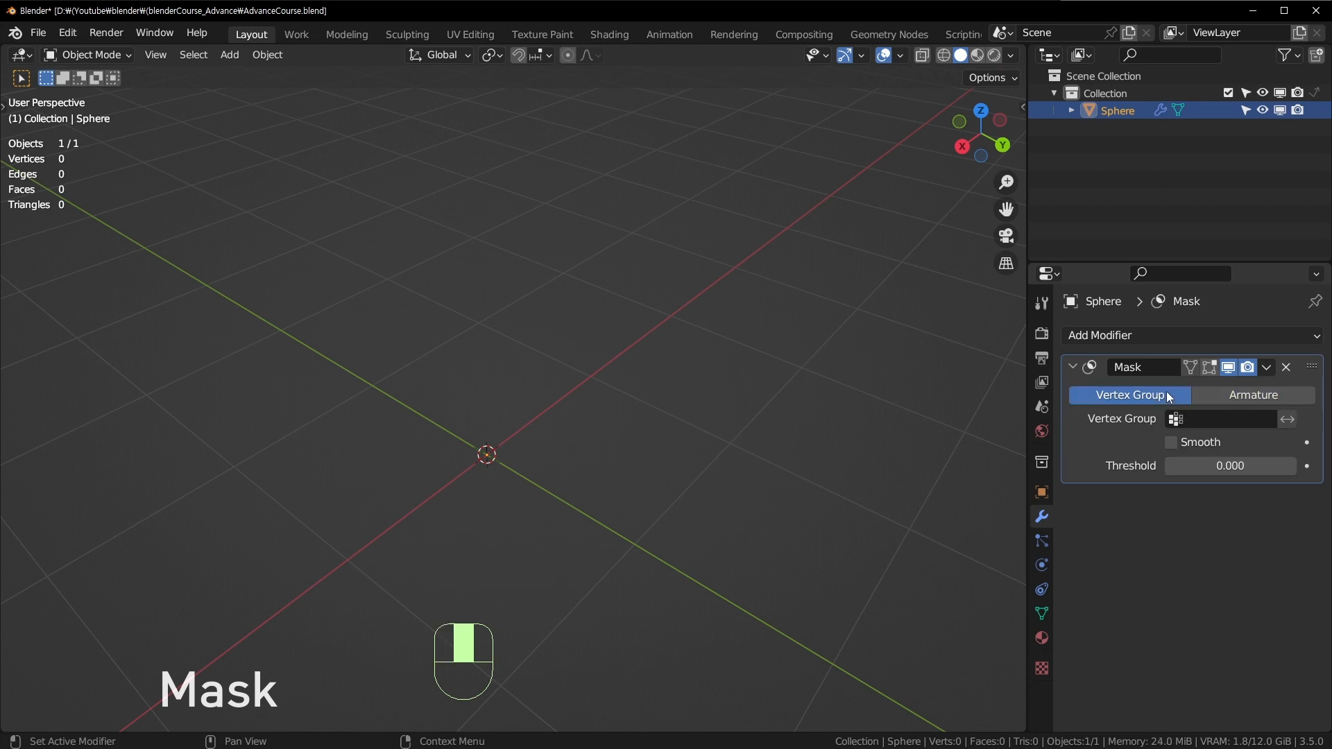
click(1225, 420)
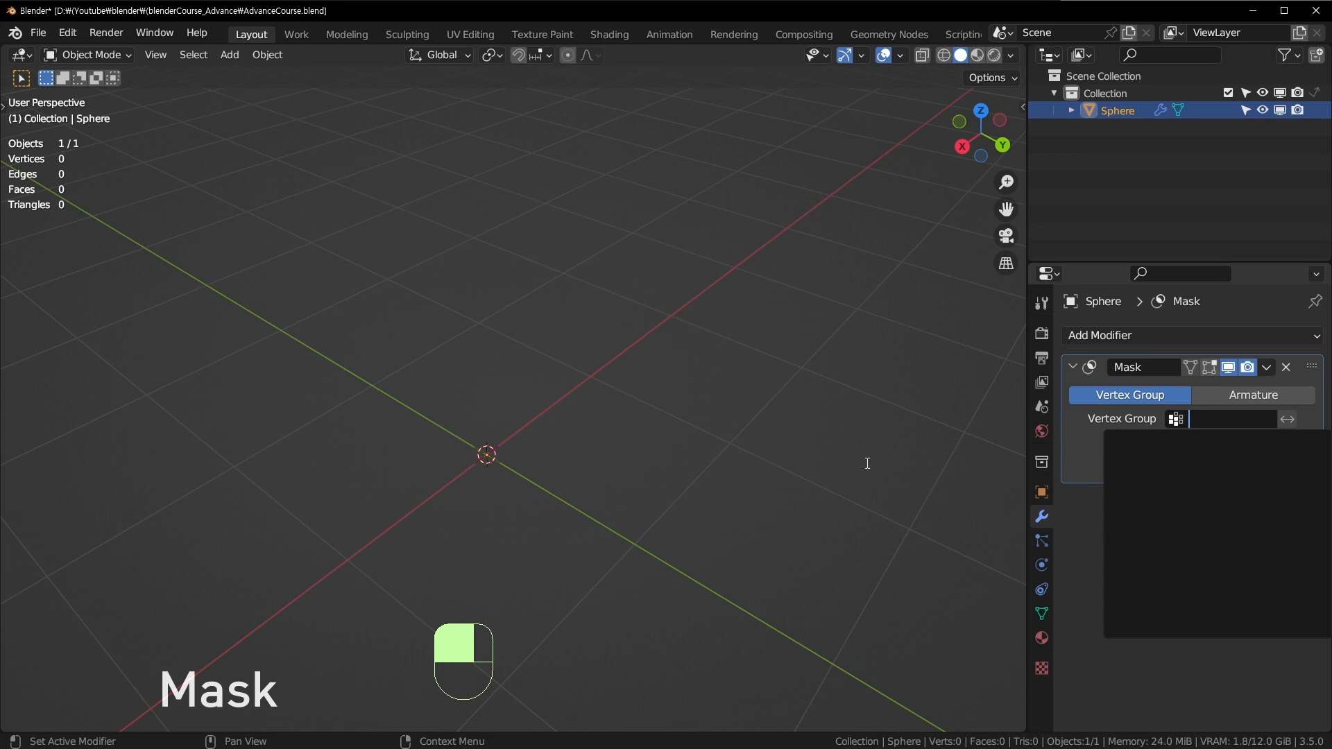
Box-select the upper part of the sphere's mesh in Edit Mode and return to Object Mode.
key(Tab)
drag(335, 222, 709, 430)
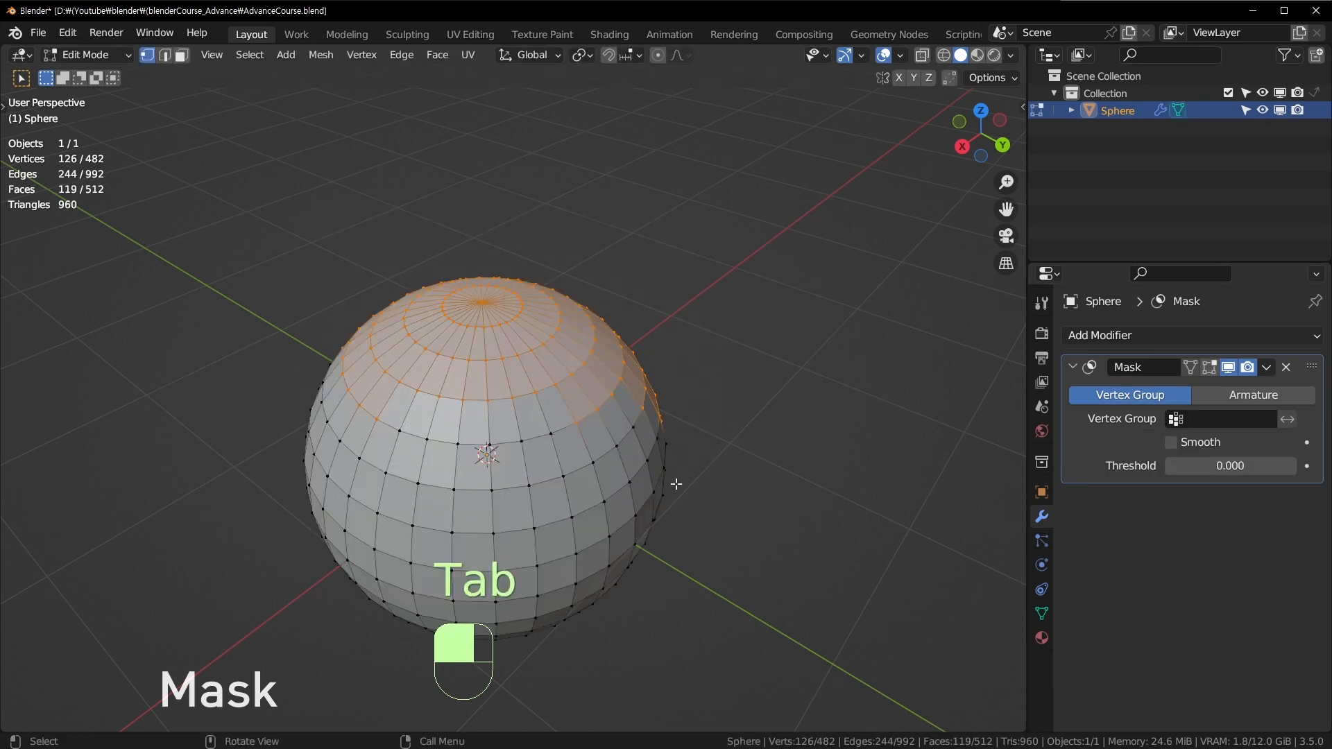
key(Tab)
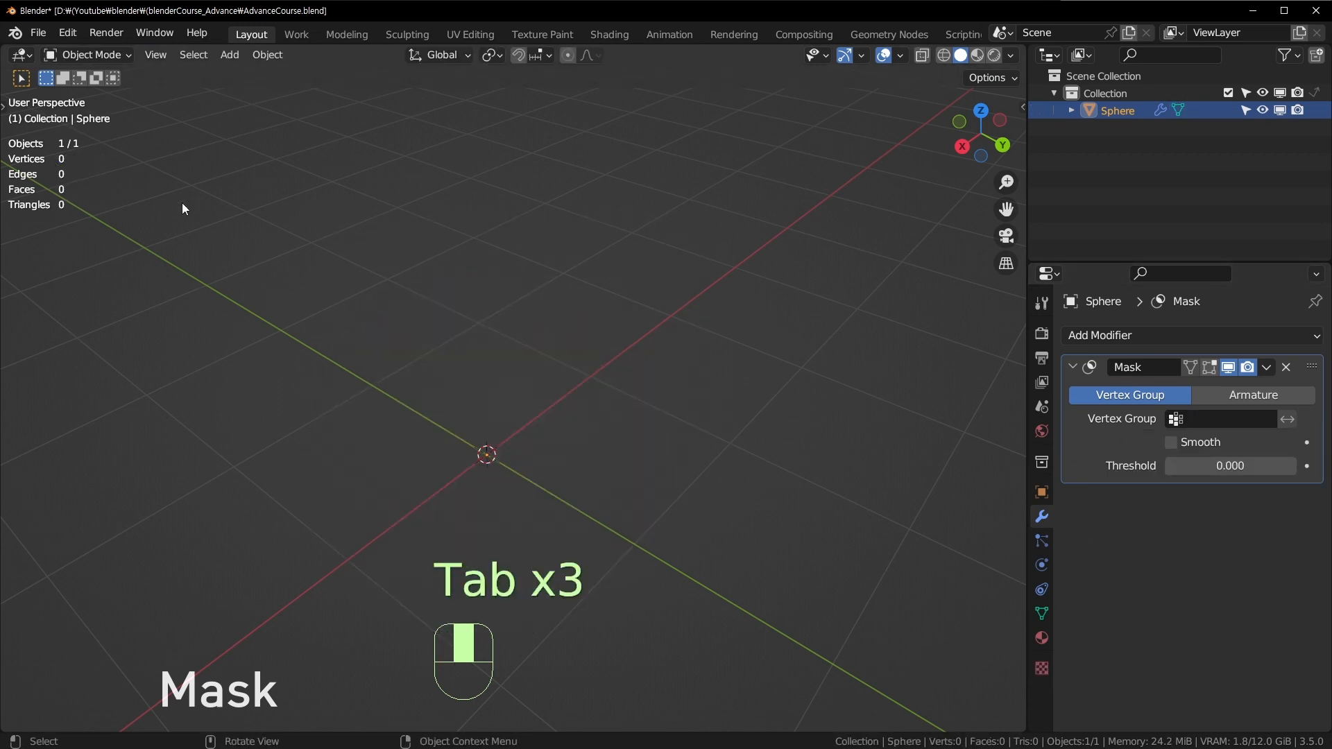
Create a vertex group on the sphere and assign all of its vertices with a weight of 1.
click(1041, 614)
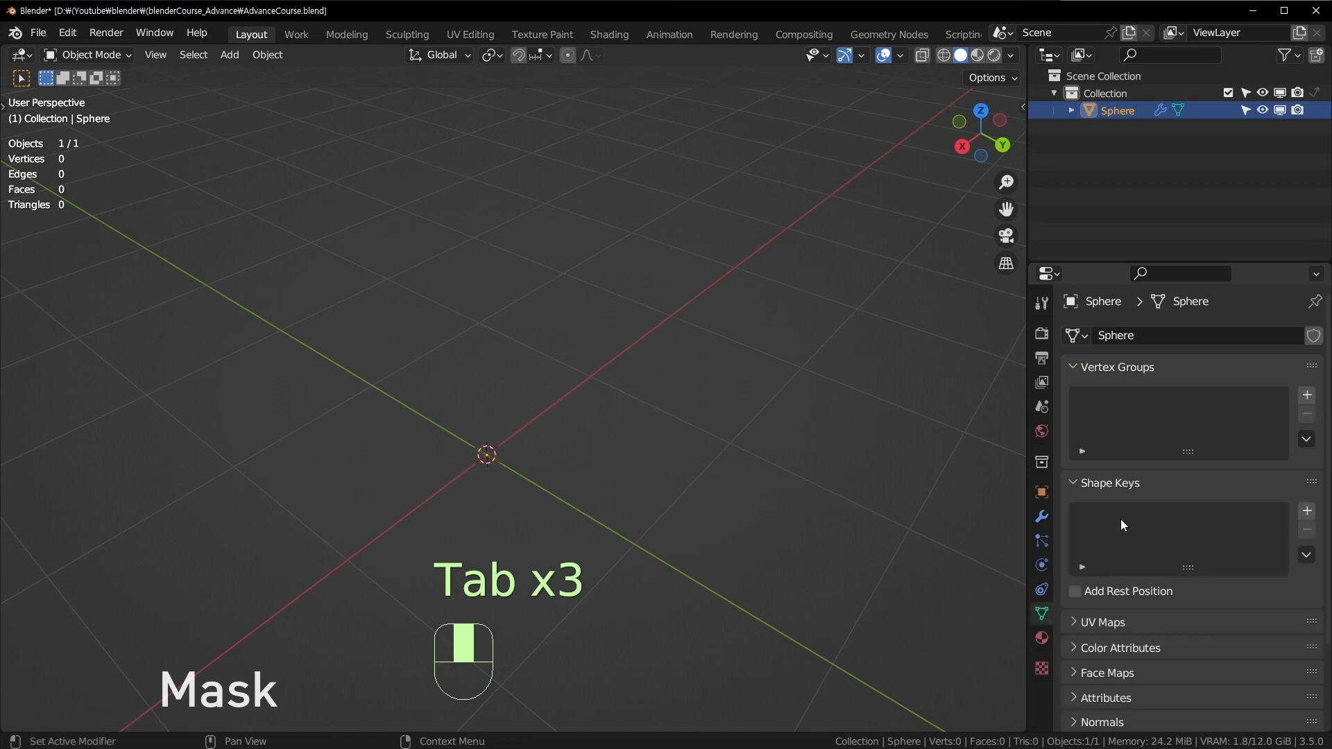
click(1303, 389)
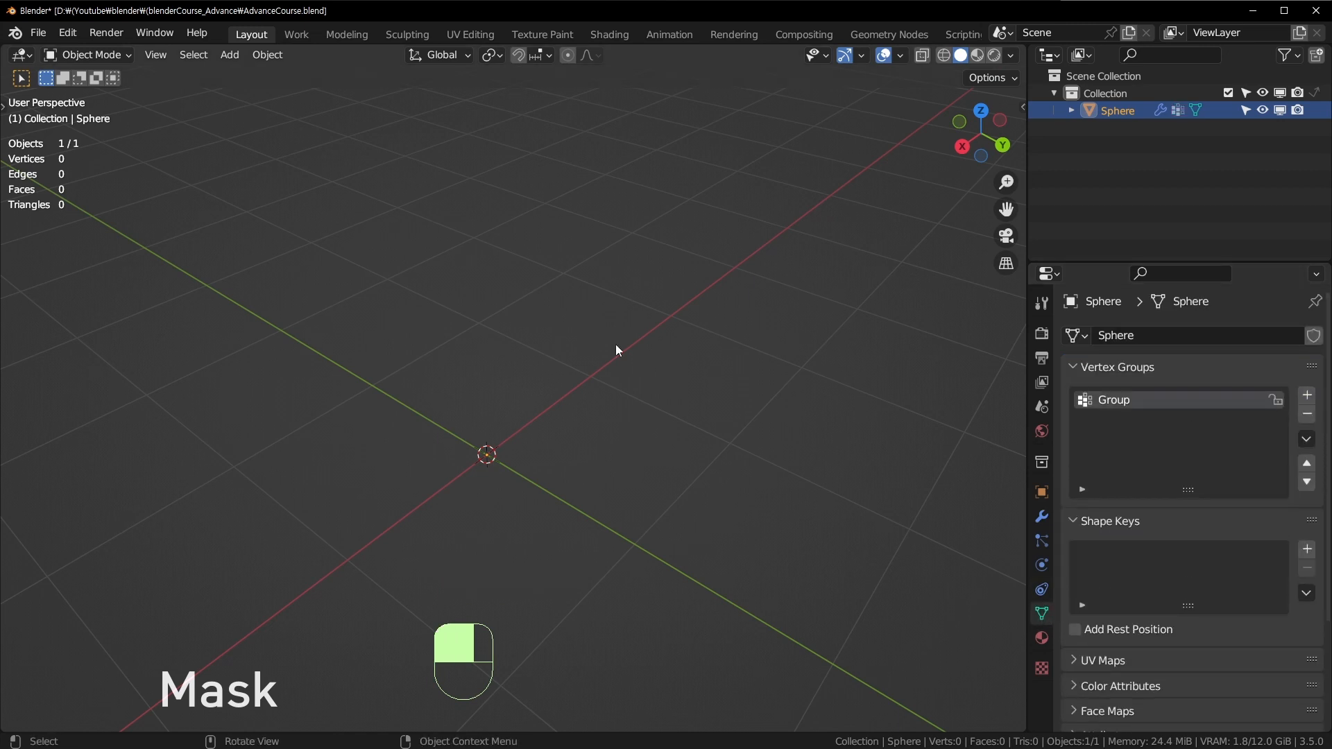
key(Tab)
key(a)
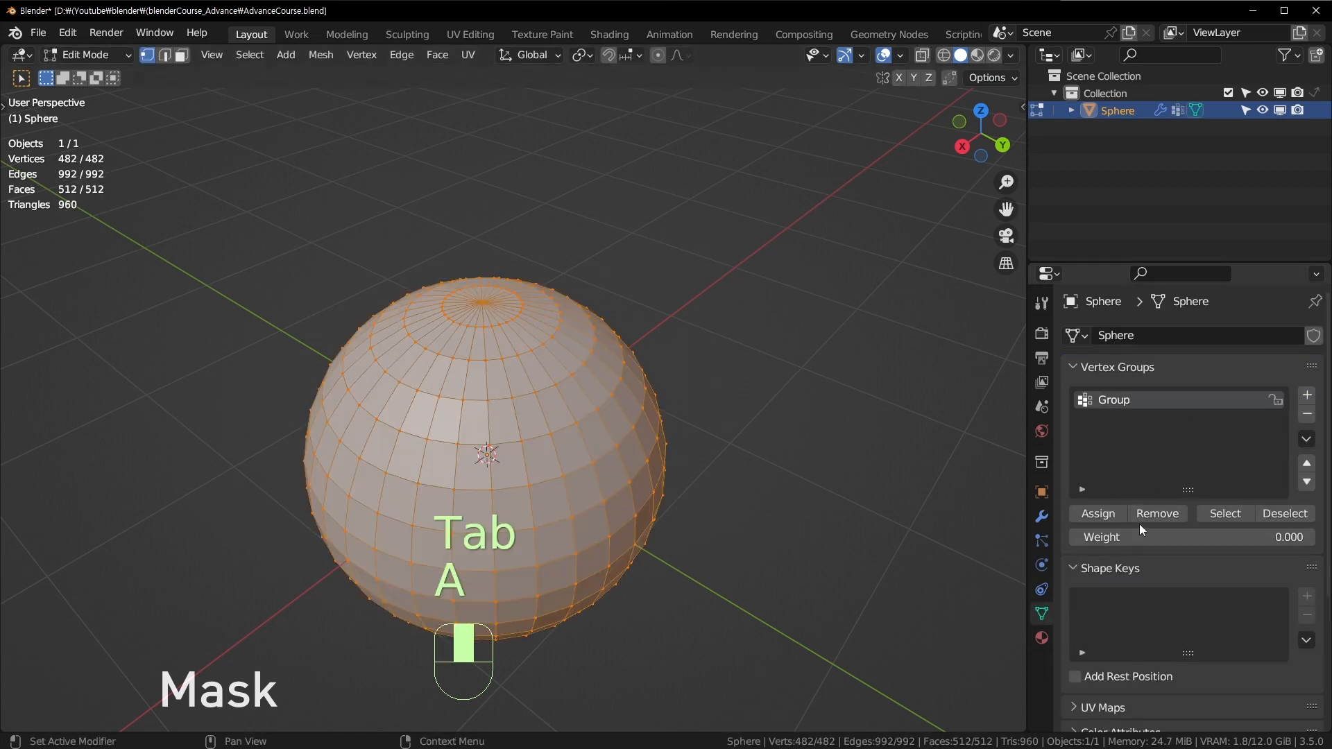
drag(1141, 537, 1217, 536)
click(1097, 513)
key(Tab)
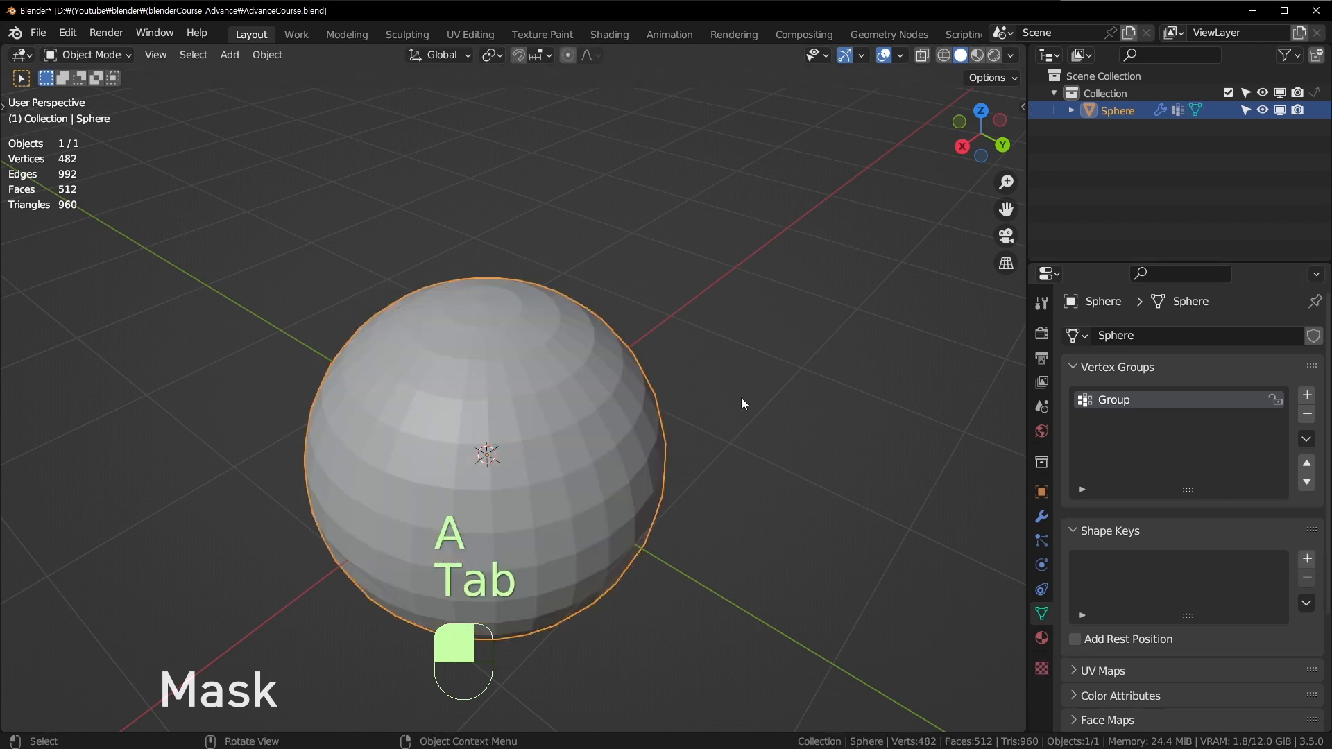
Set the Mask modifier's vertex group to Group.
click(1043, 517)
click(1200, 419)
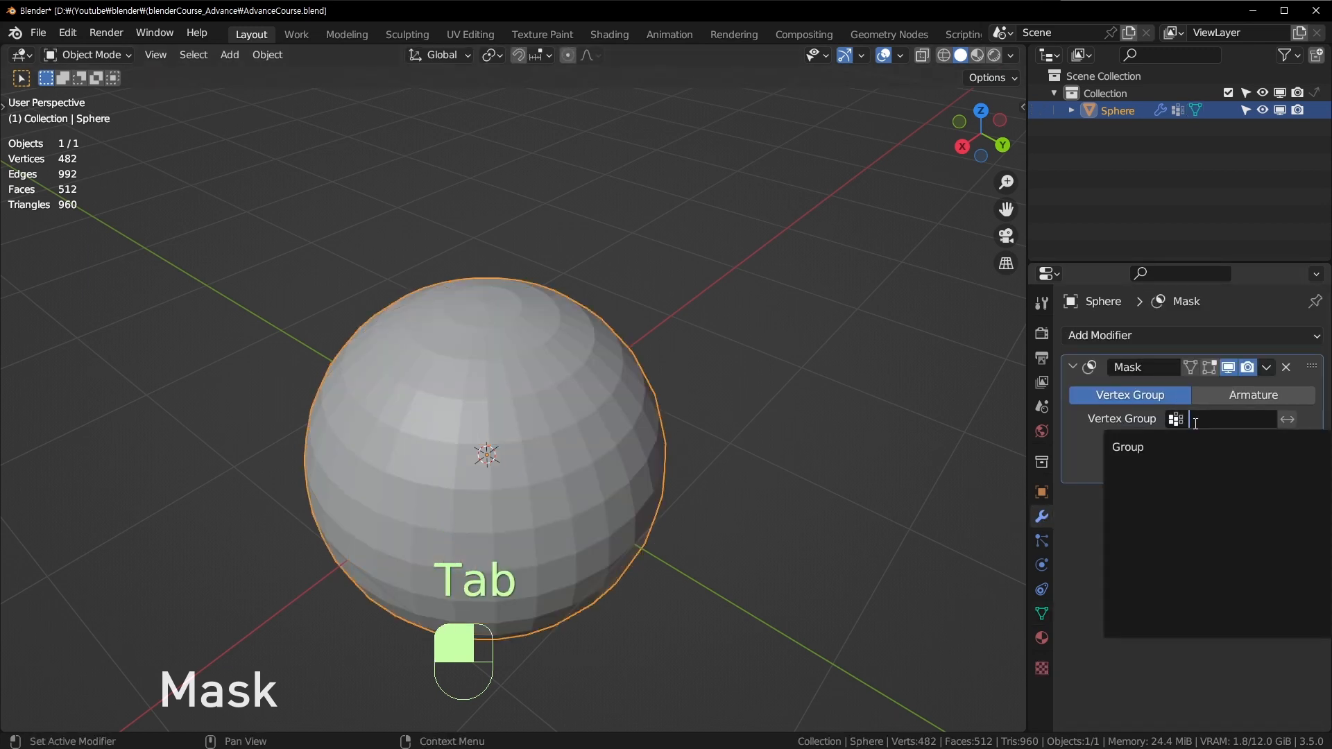
click(1192, 448)
middle_drag(859, 517, 866, 493)
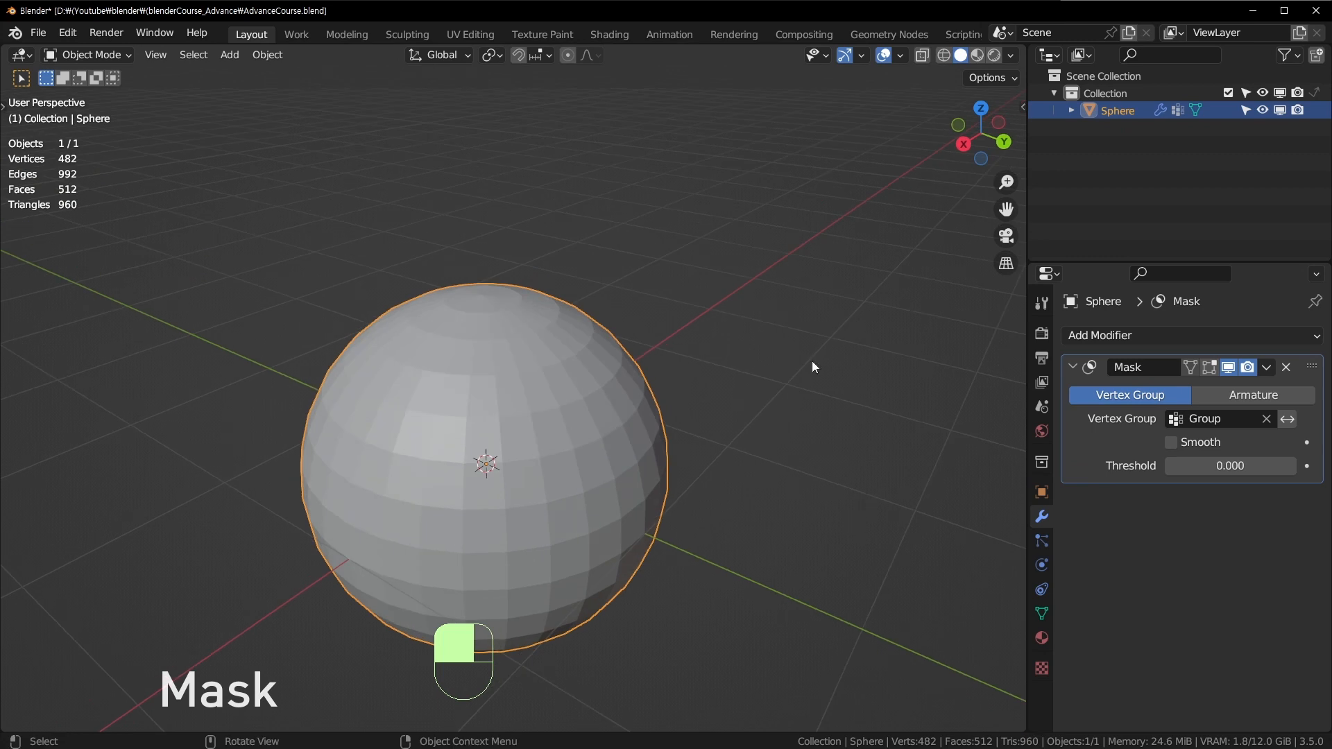
Box-select a patch of vertices on the sphere's upper left side and assign them to the vertex group with the weight lowered to its minimum.
key(Tab)
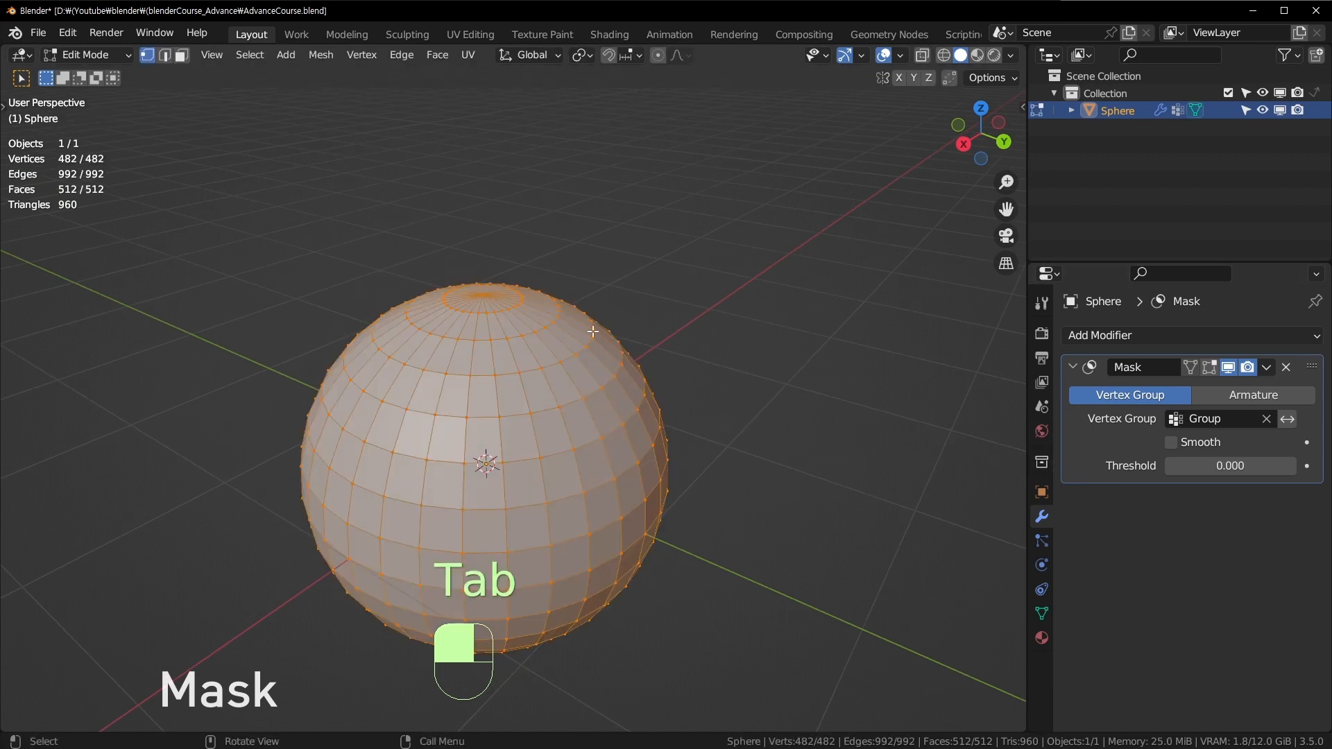
drag(246, 207, 480, 446)
click(1040, 612)
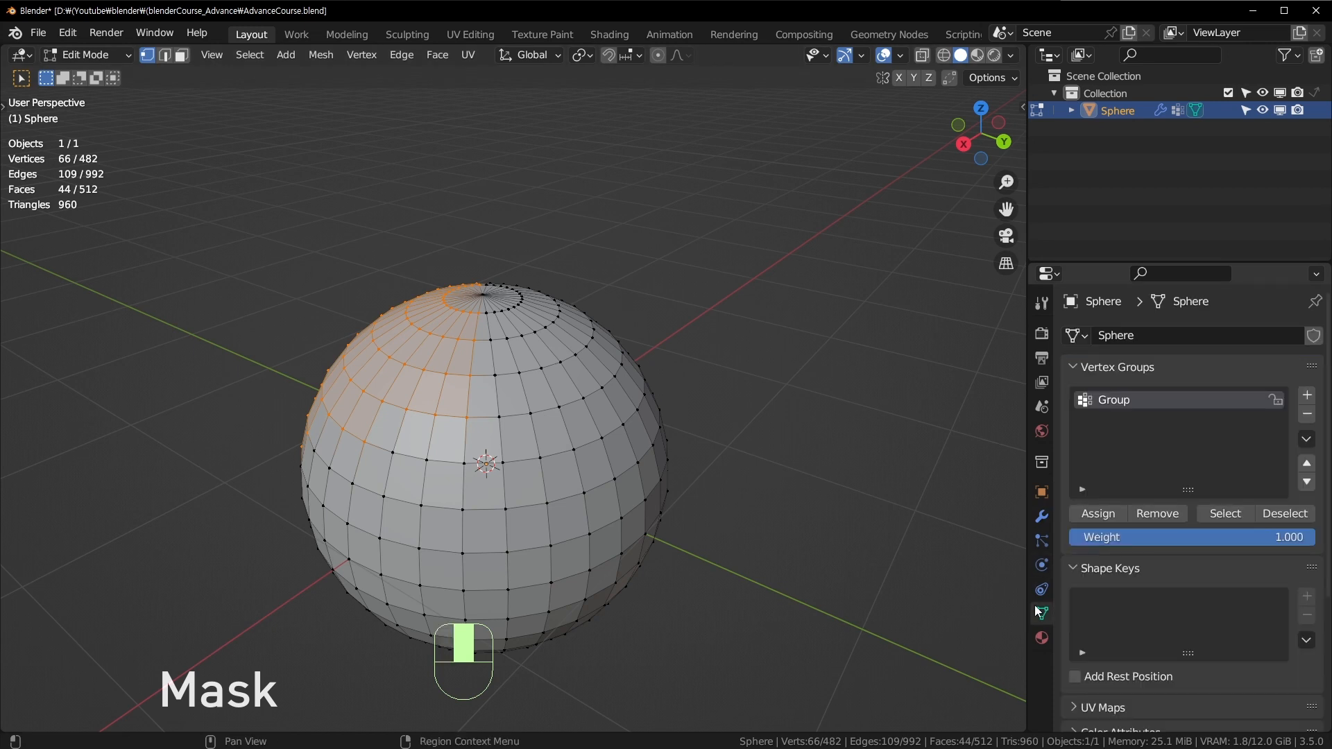
drag(1204, 526, 1072, 480)
click(1093, 514)
key(Tab)
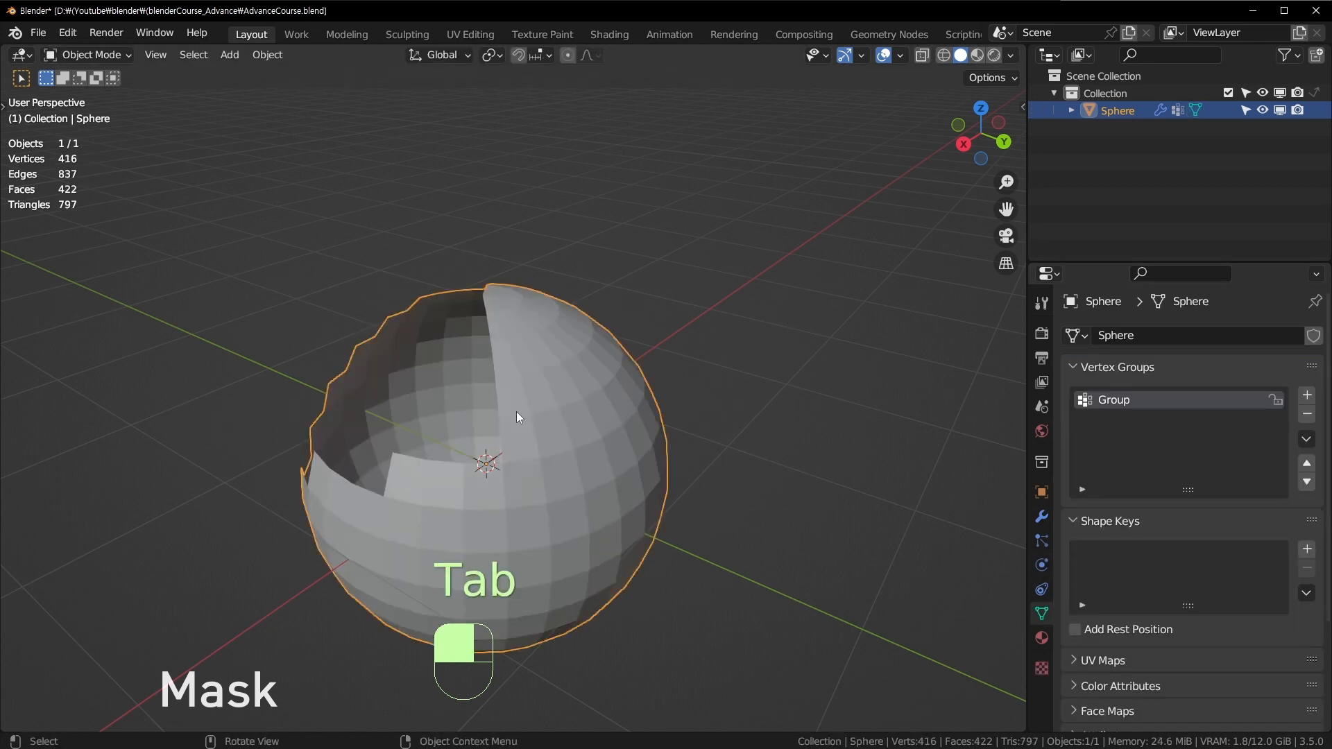
Show the modifier settings again and examine the masked opening in the sphere from several angles.
click(1041, 516)
scroll(482, 364, up, 4)
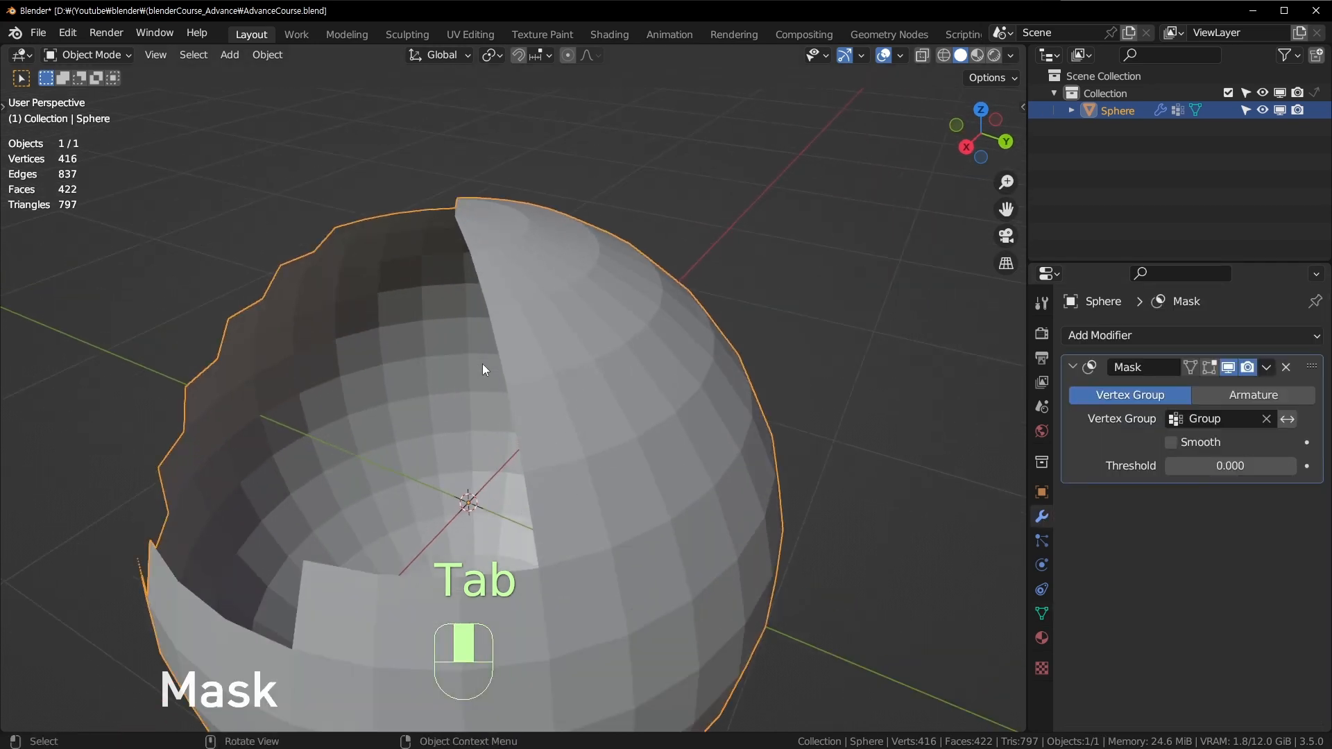
middle_drag(491, 336, 496, 82)
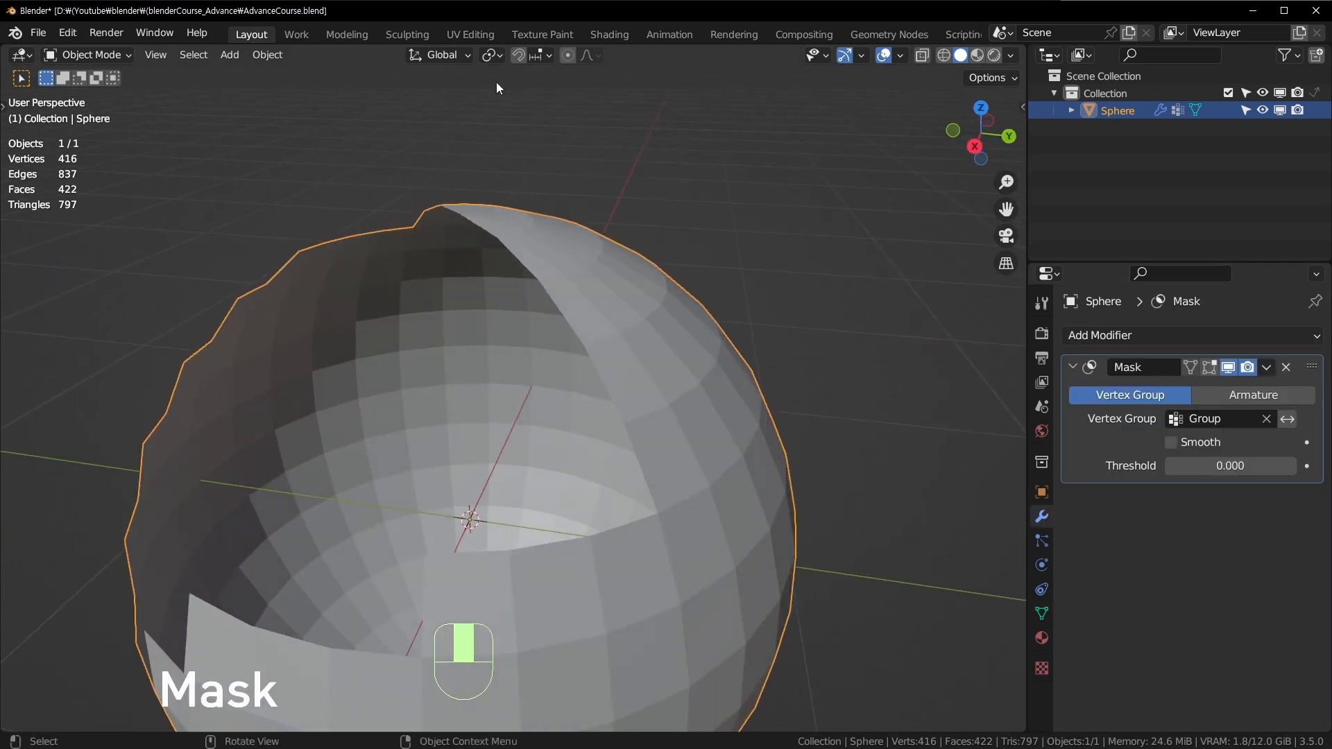
middle_drag(345, 170, 637, 478)
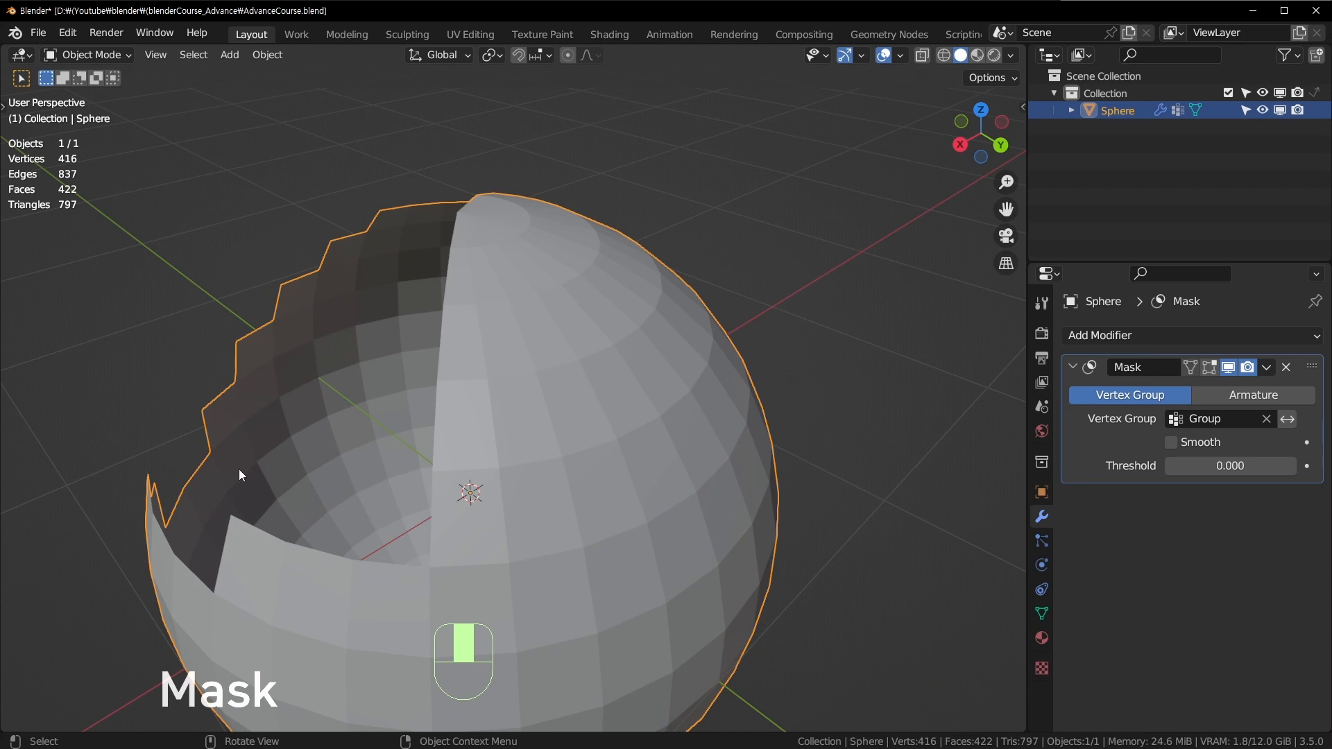
middle_drag(240, 470, 650, 404)
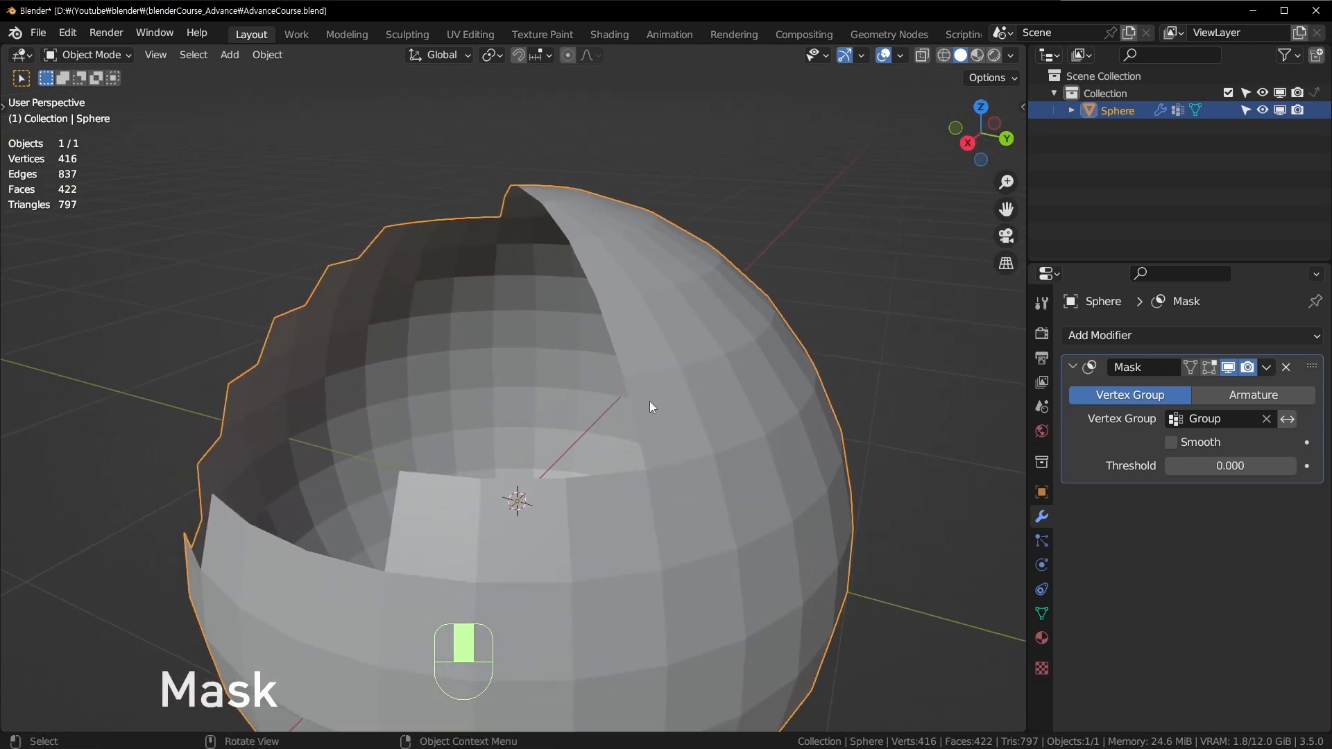
scroll(526, 367, down, 3)
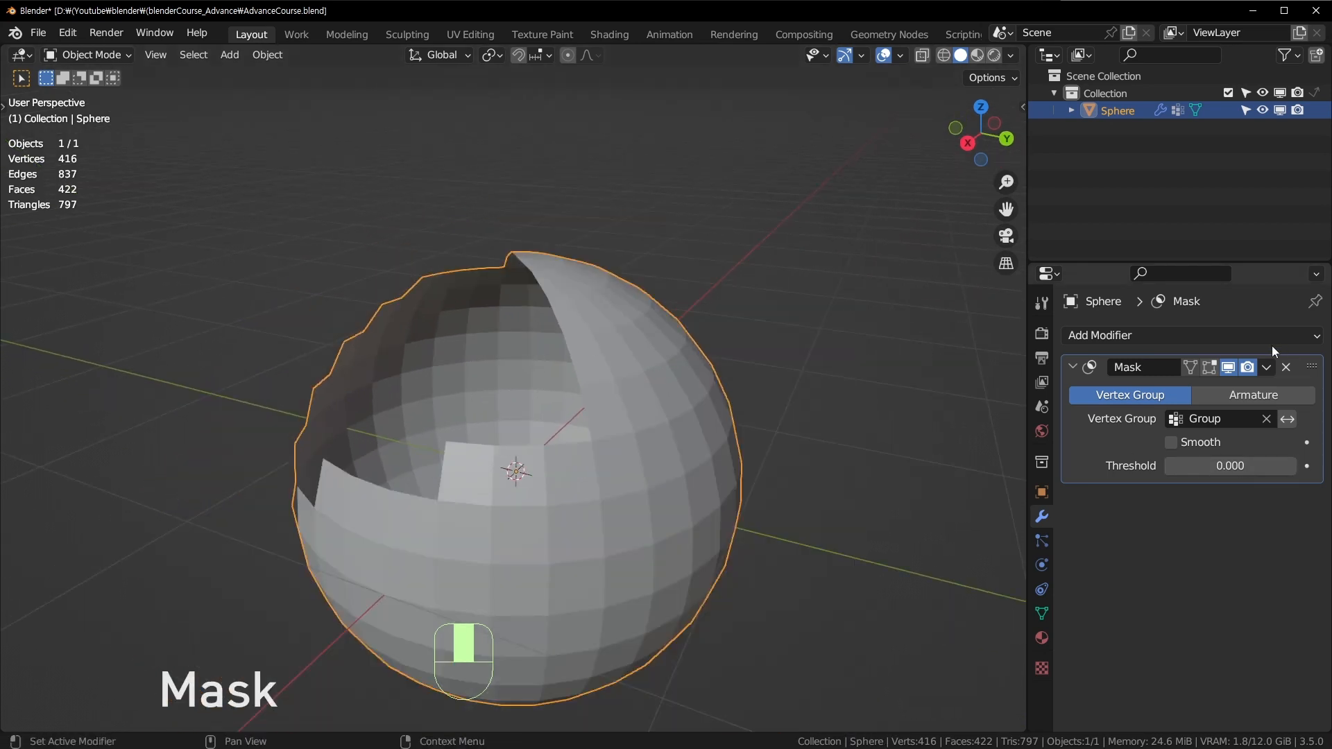
middle_drag(526, 367, 420, 372)
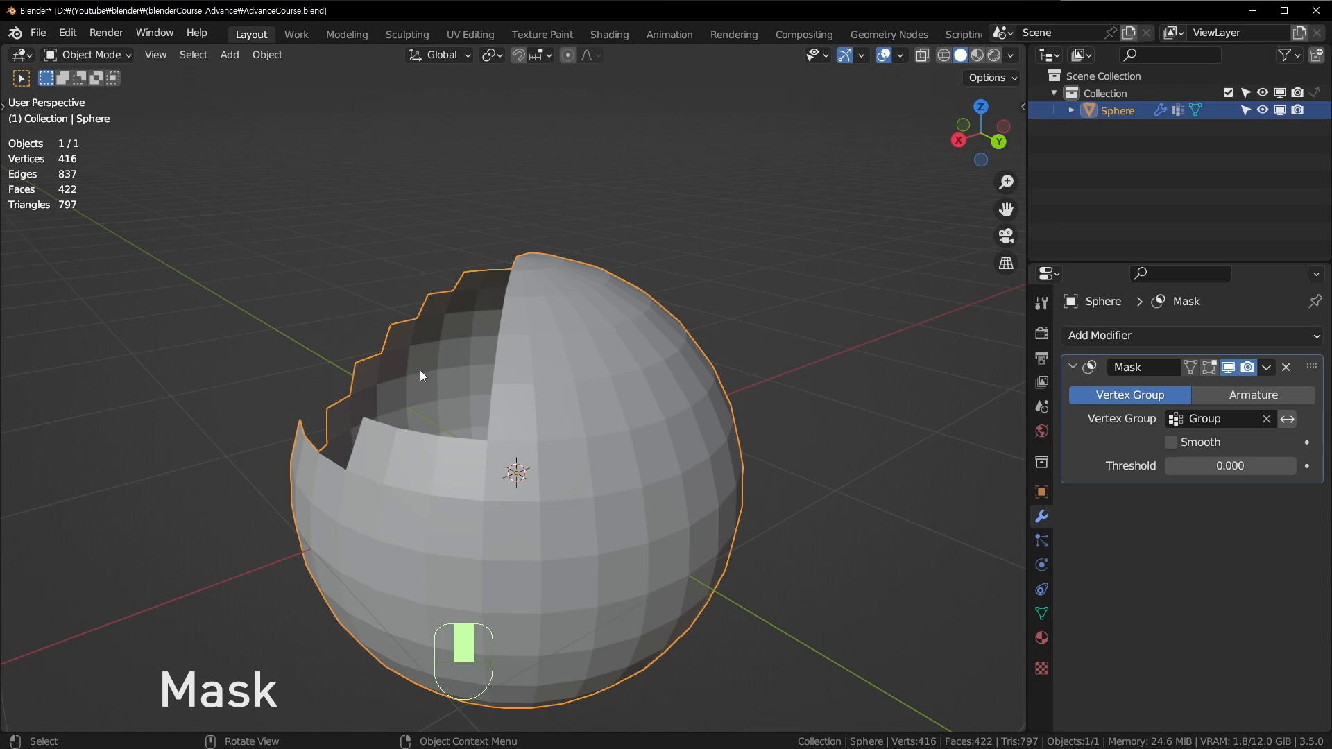
Apply the Mask modifier to the sphere and inspect the resulting mesh in Edit Mode with face selection.
click(1312, 366)
key(ctrl+a)
middle_drag(728, 409, 594, 419)
key(Tab)
key(3)
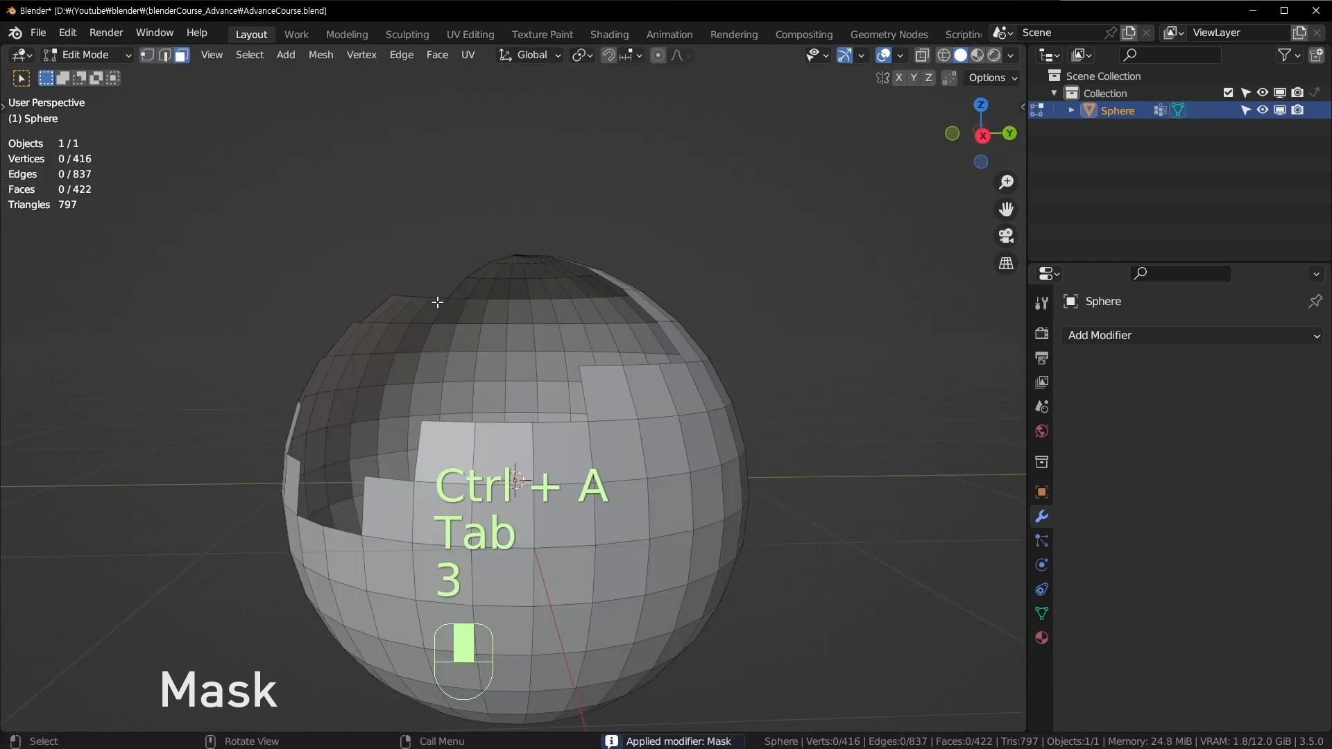
middle_drag(440, 298, 738, 386)
Undo applying the Mask modifier, going back to Edit Mode with the sphere's masked patch of vertices selected.
key(ctrl+z)
key(ctrl+z)
key(ctrl+z)
key(ctrl+z)
key(ctrl+z)
key(ctrl+z)
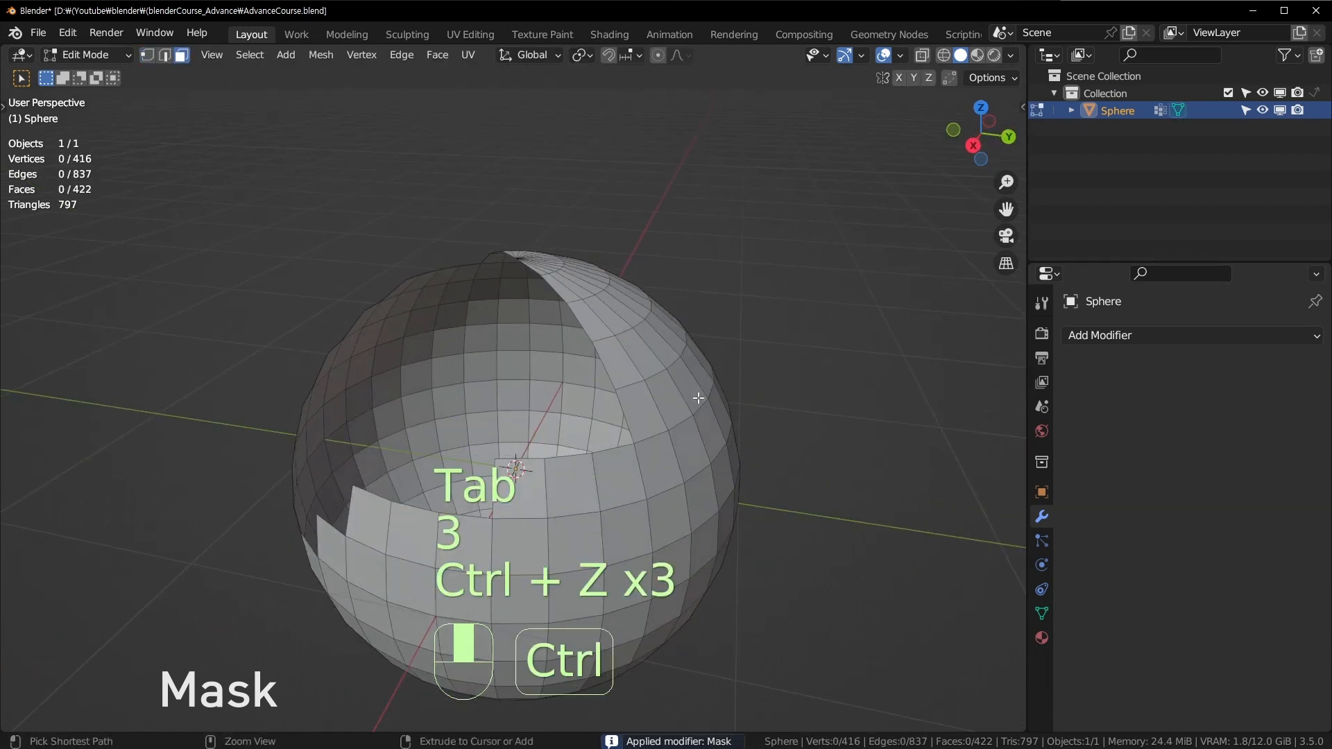
middle_drag(739, 336, 641, 375)
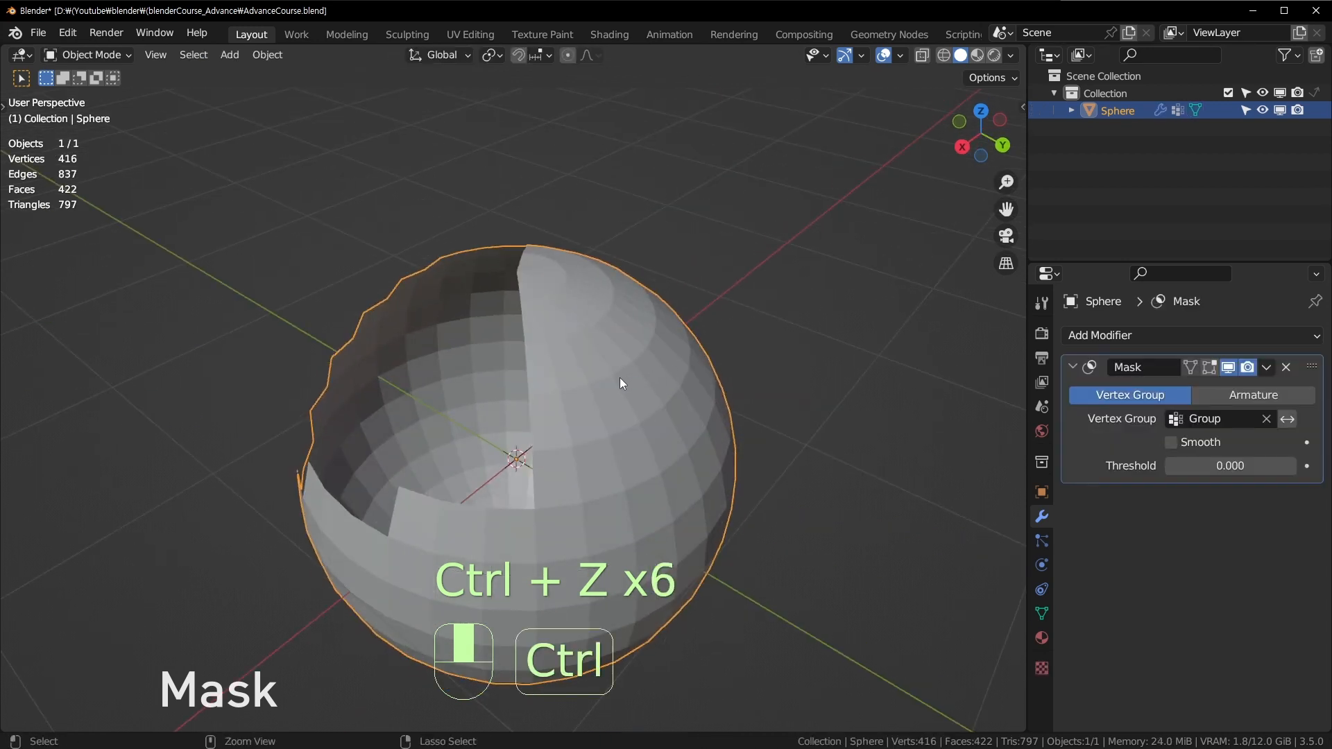
key(ctrl+z)
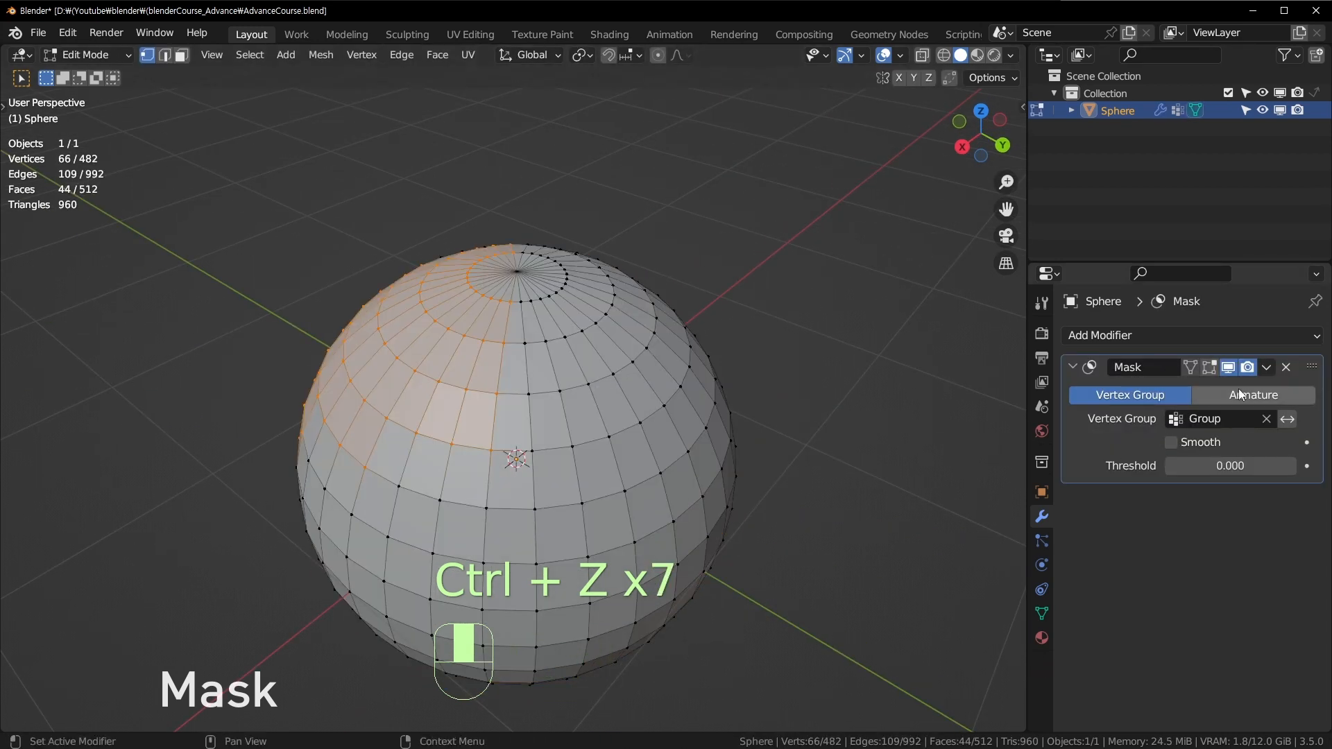
middle_drag(529, 192, 605, 161)
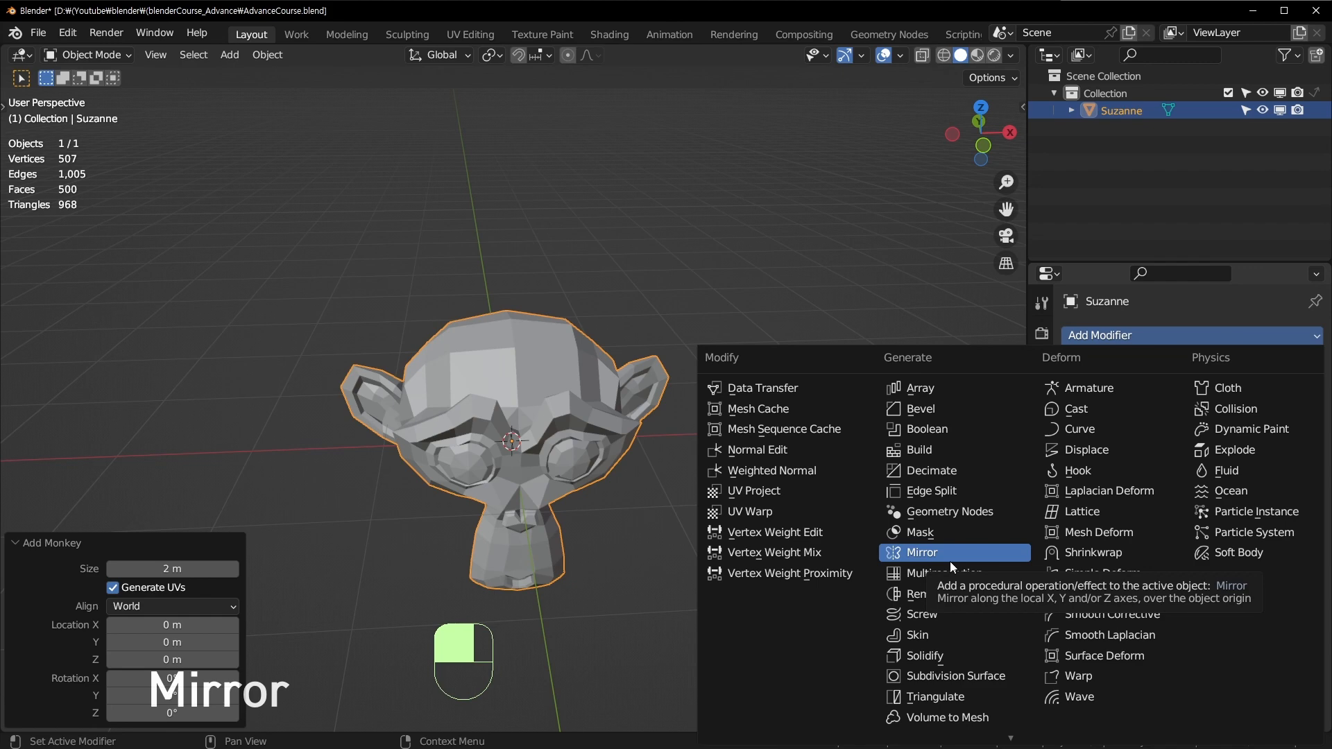
Add a Mirror modifier to the Suzanne monkey and view the head from slightly different angles.
click(950, 560)
middle_drag(843, 529, 727, 538)
middle_drag(233, 431, 385, 466)
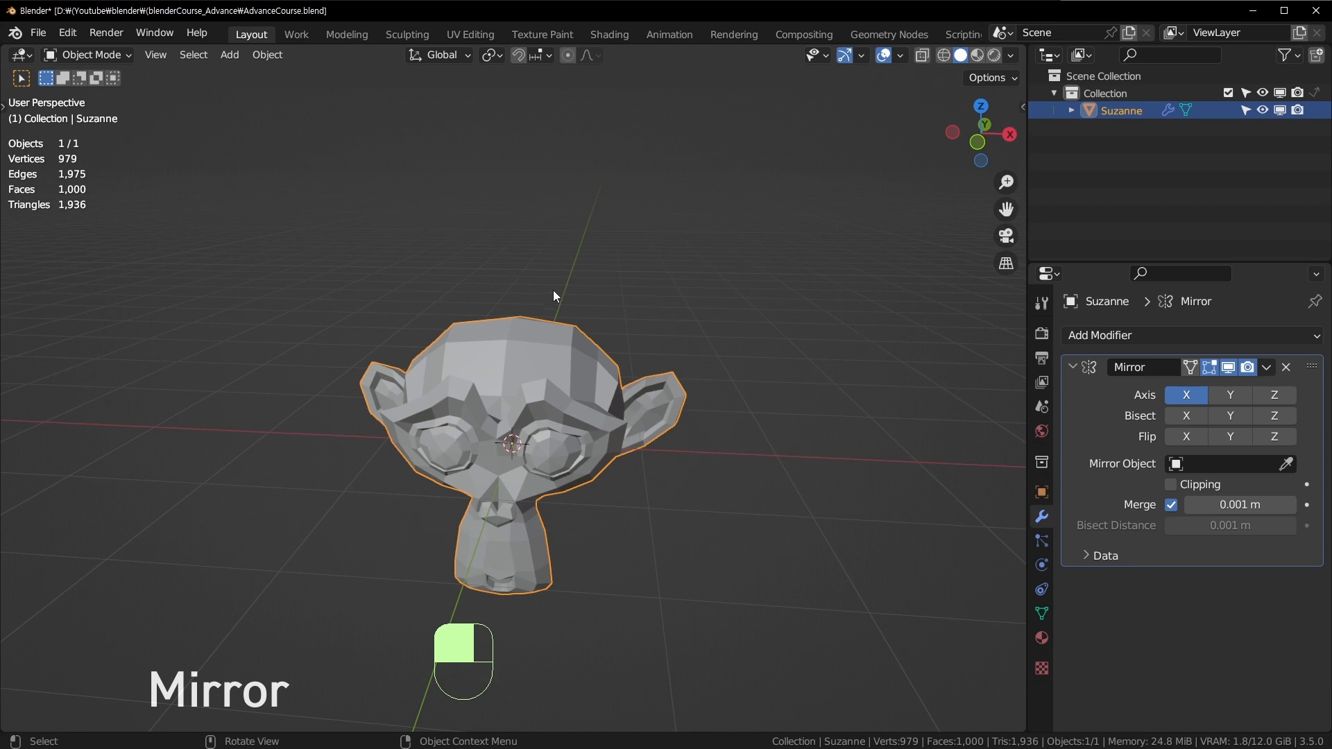
middle_drag(429, 464, 547, 427)
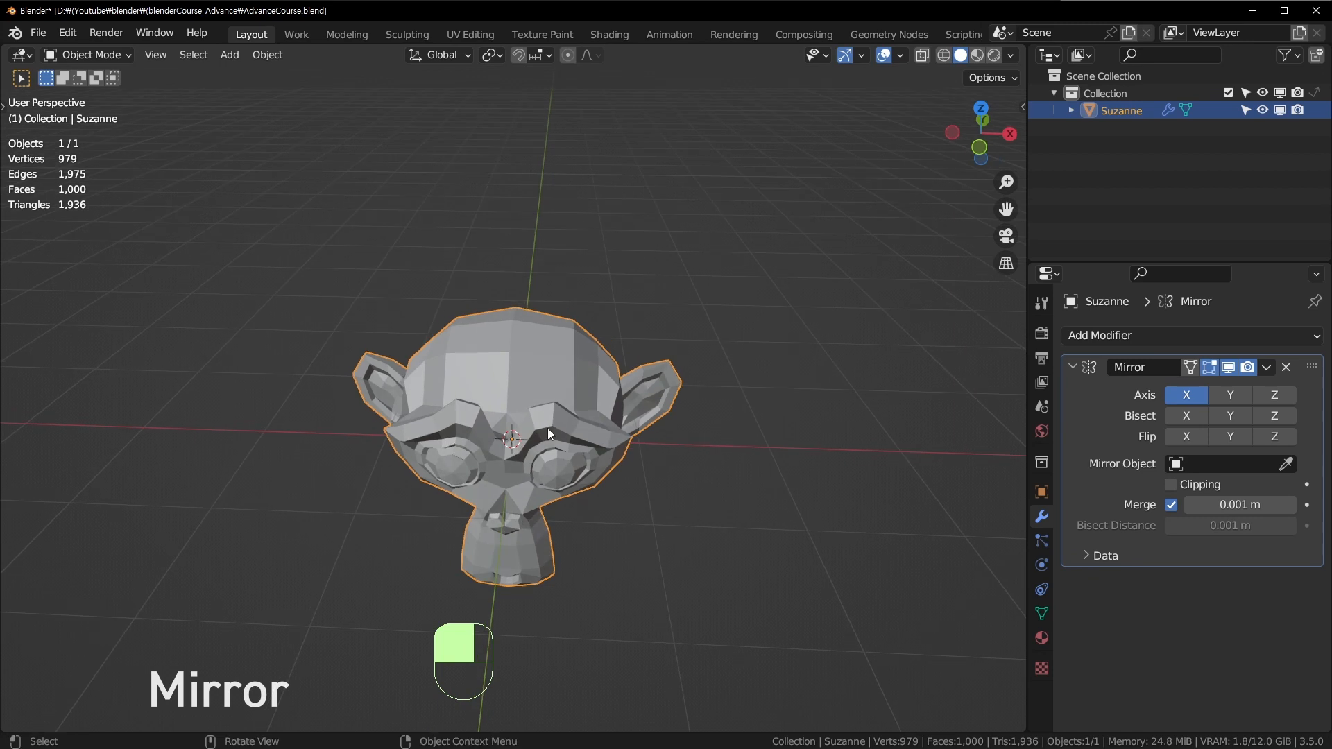
Activate the Transform tool so its combined gizmo appears at the monkey's origin.
key(n)
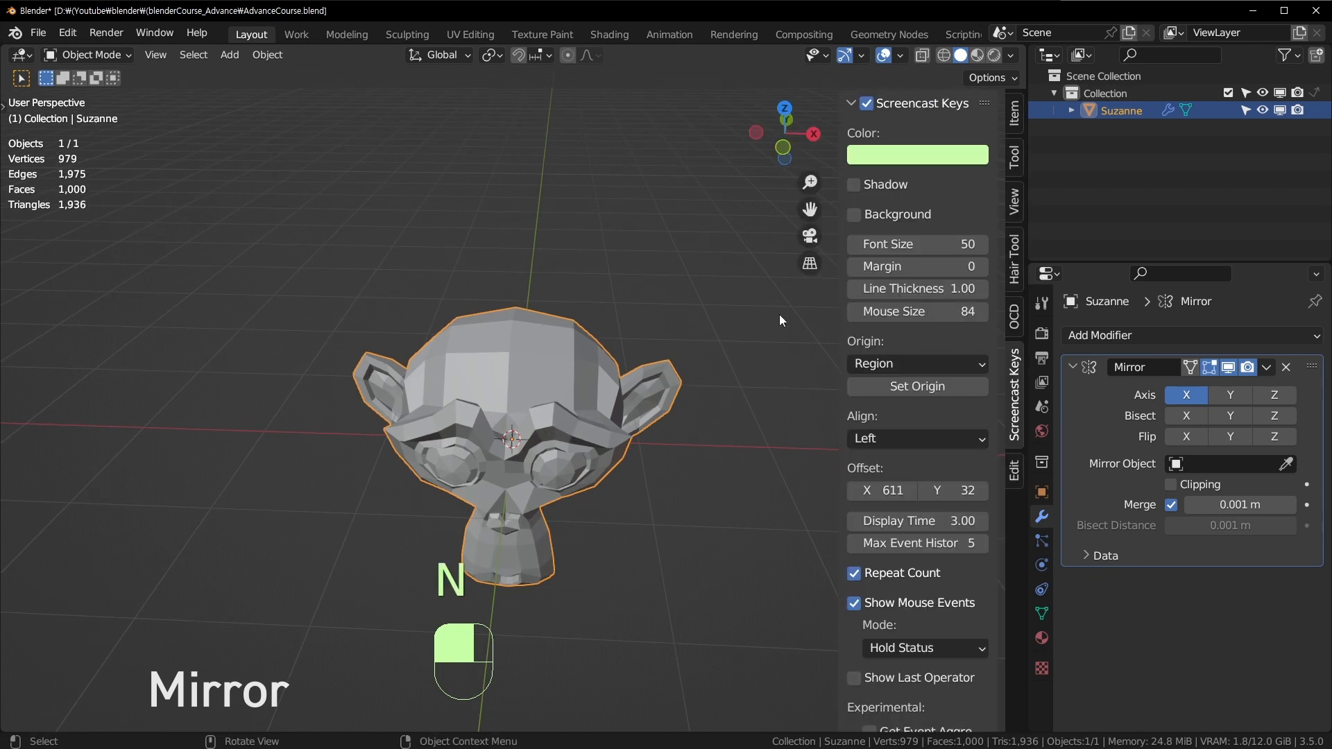
key(n)
scroll(726, 376, up, 1)
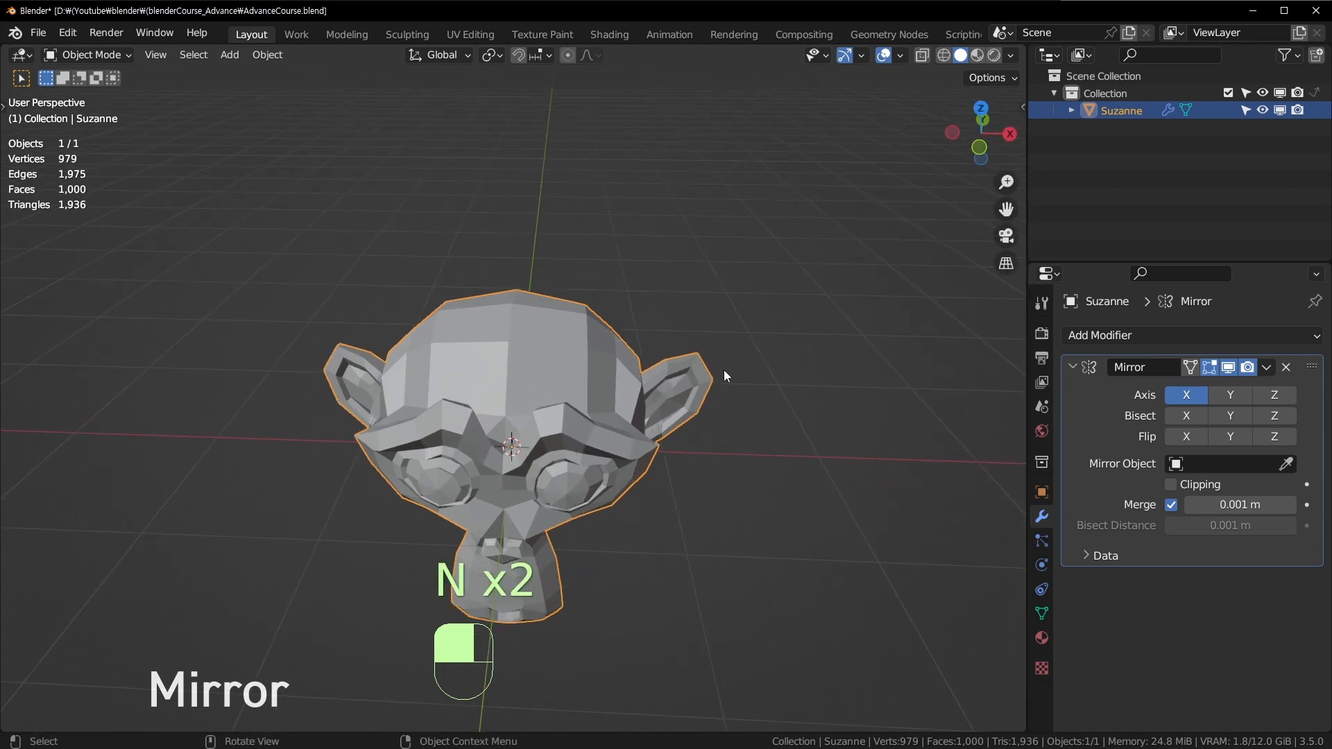
key(shift+space)
key(t)
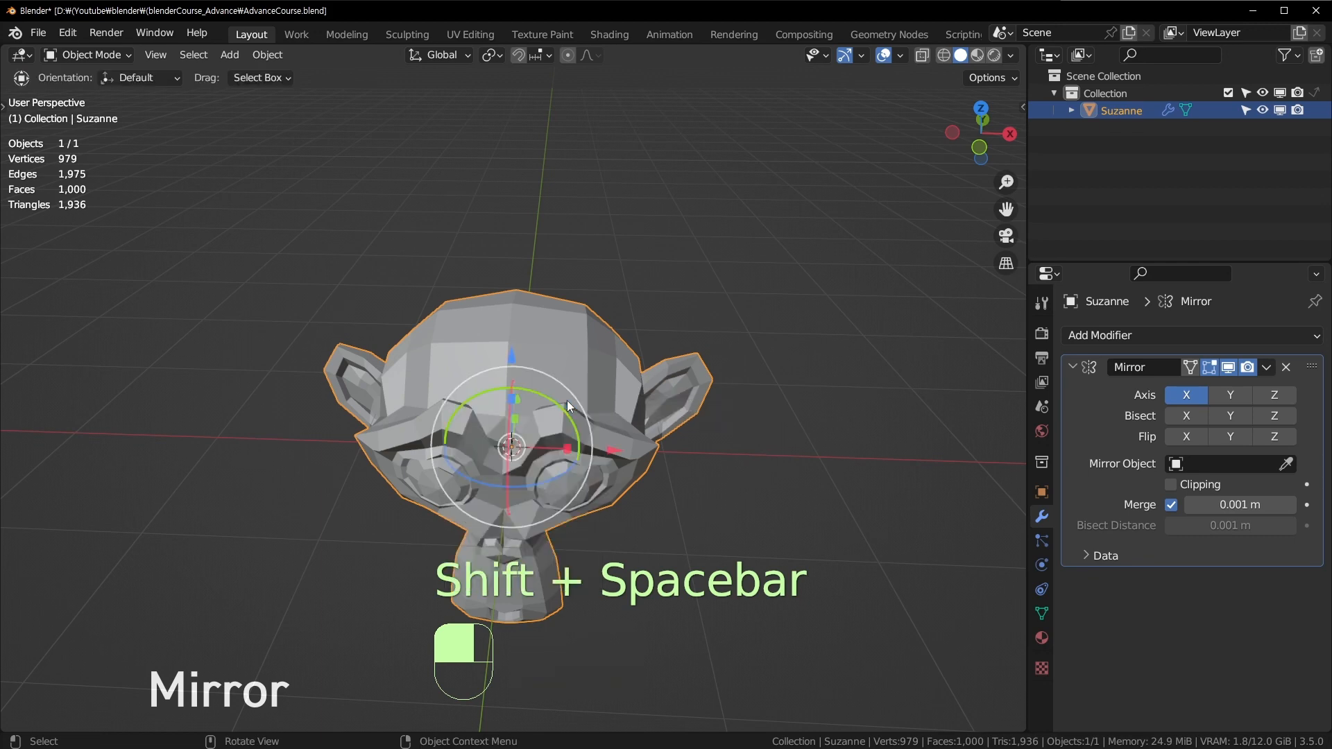
mouse_move(521, 447)
middle_down()
mouse_move(475, 457)
mouse_move(638, 376)
mouse_move(515, 426)
middle_up()
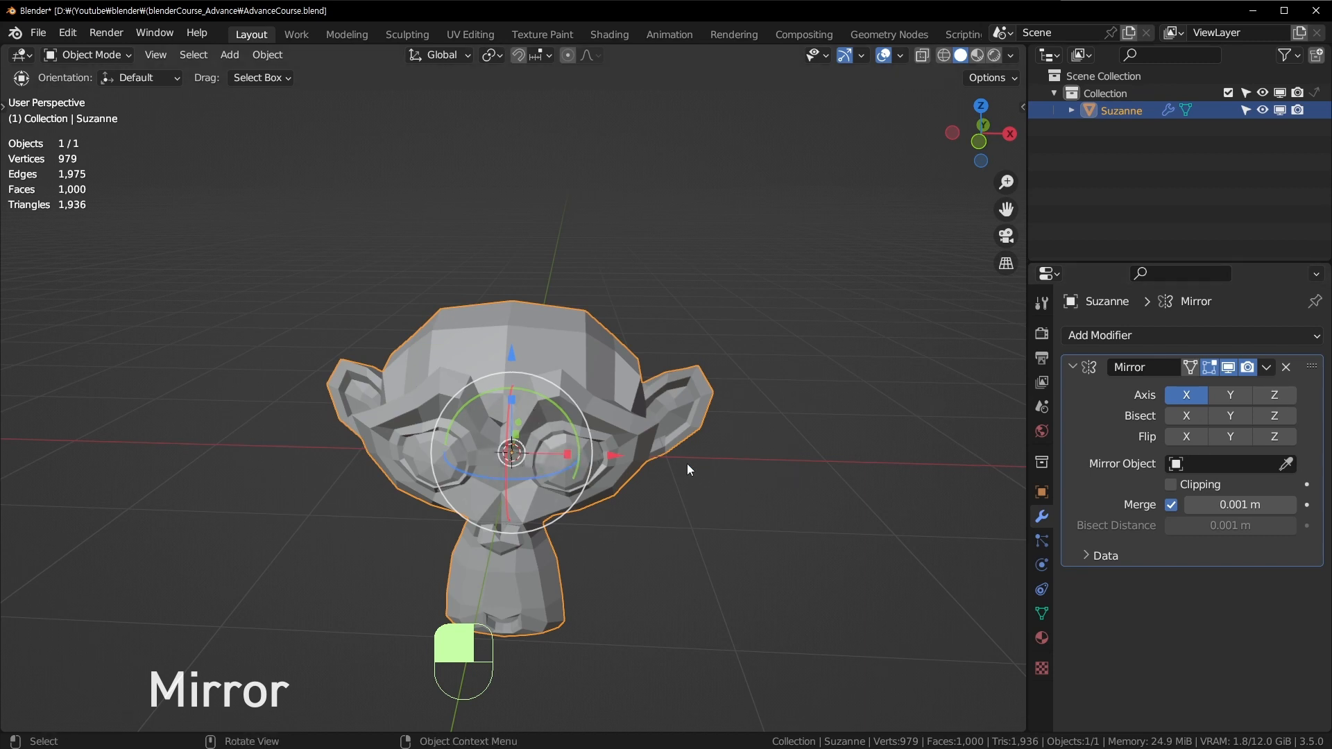
Try moving the monkey object about 2.24 m in negative X in Object Mode, and undo the move.
middle_drag(688, 466, 654, 481)
drag(611, 455, 208, 436)
key(ctrl+z)
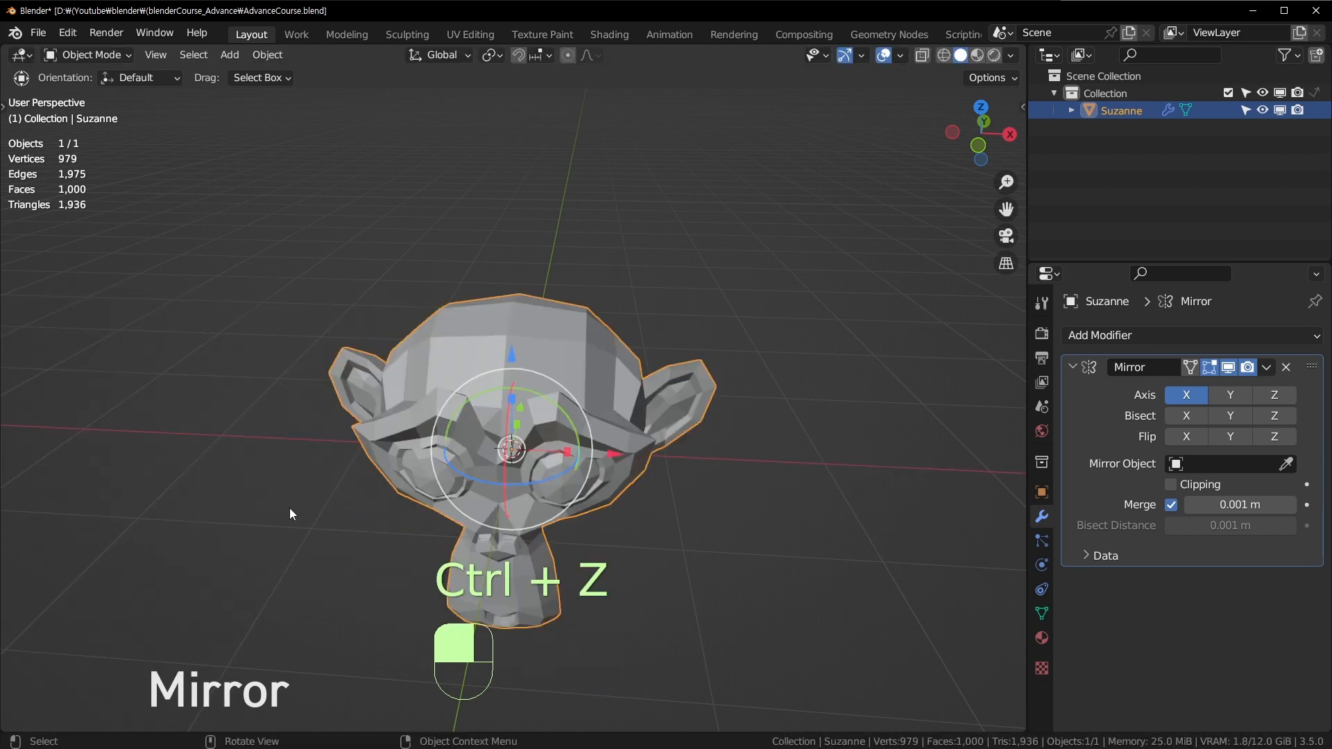
drag(617, 453, 294, 438)
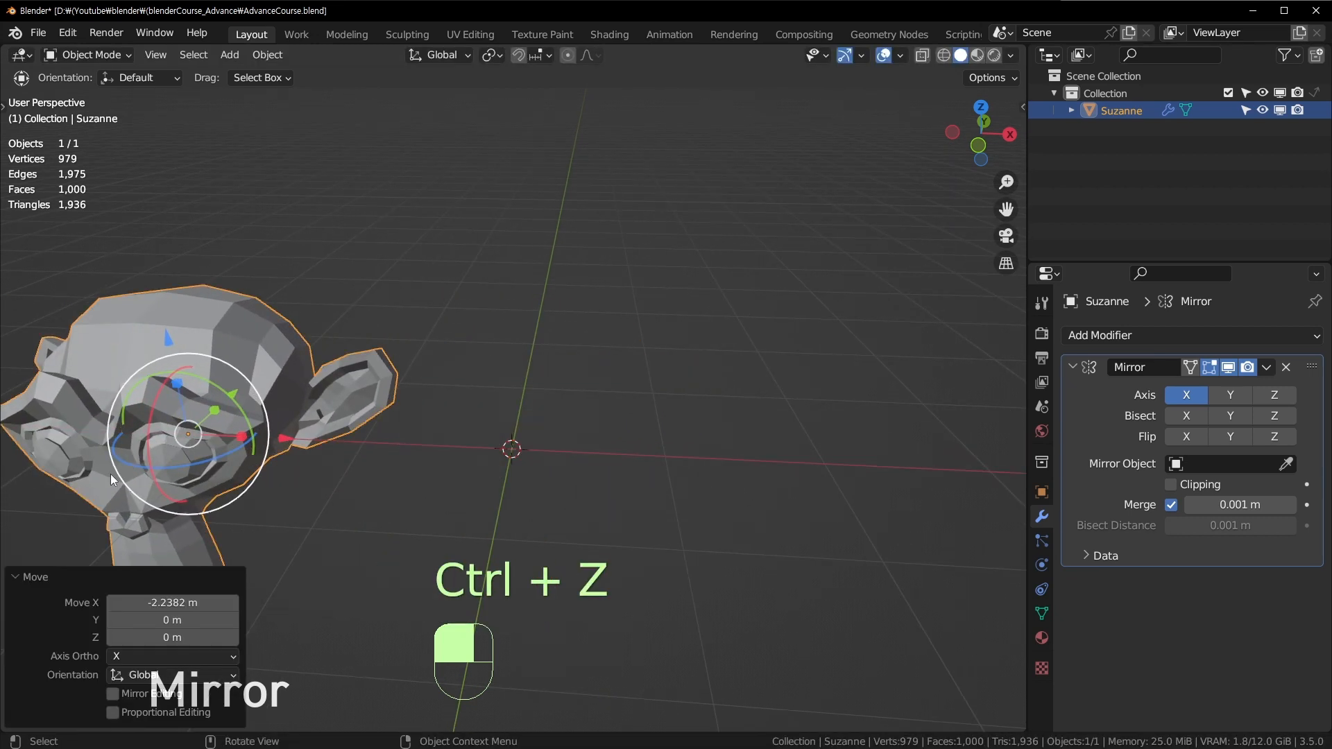
shift+middle_drag(194, 440, 299, 350)
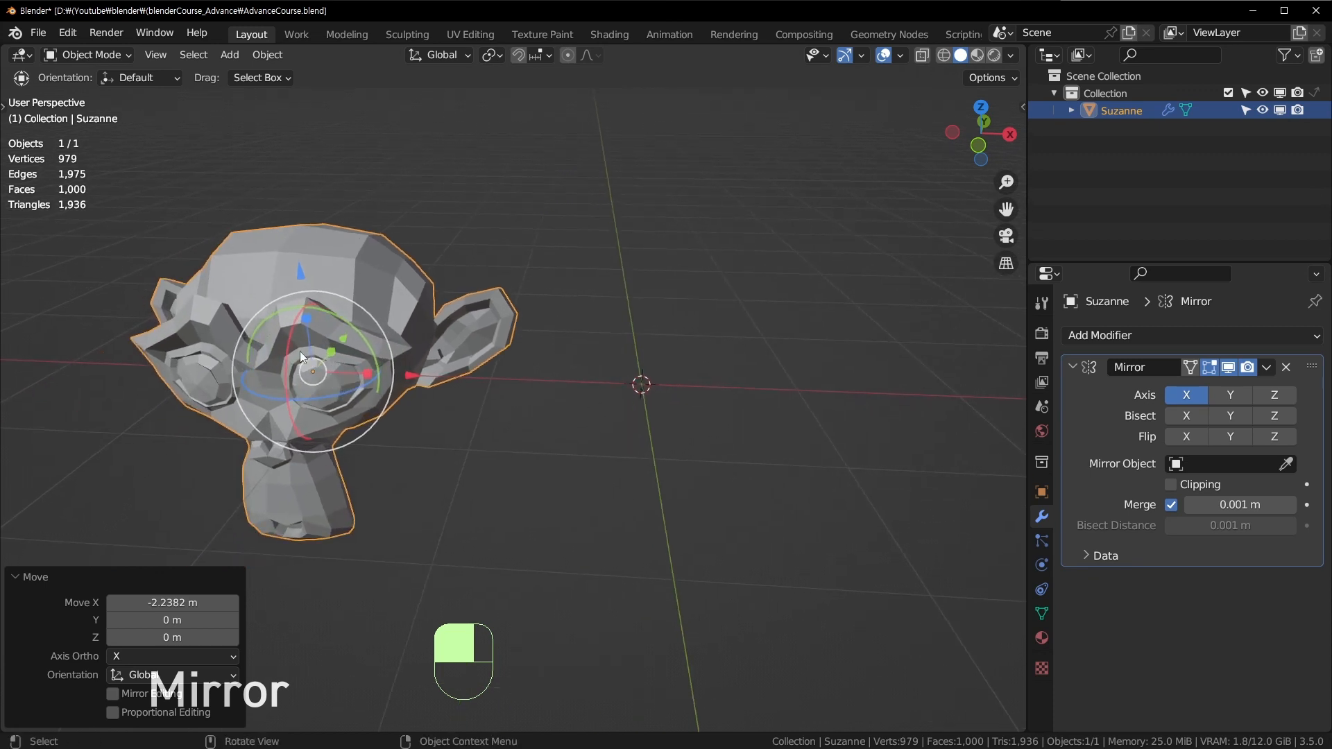
shift+middle_drag(603, 357, 531, 381)
key(ctrl+z)
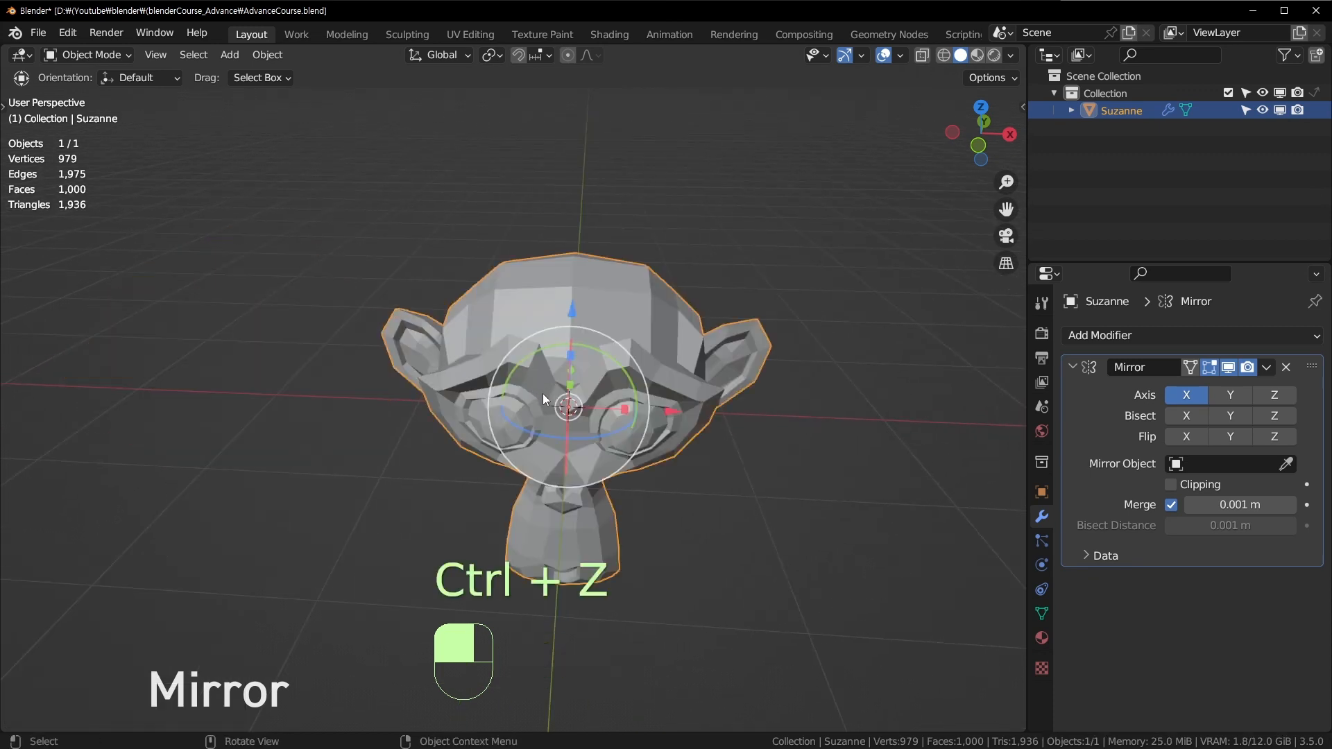
In Edit Mode, move the monkey's entire mesh about 1.9 m in negative X away from its origin and return to Object Mode.
shift+middle_drag(731, 423, 622, 384)
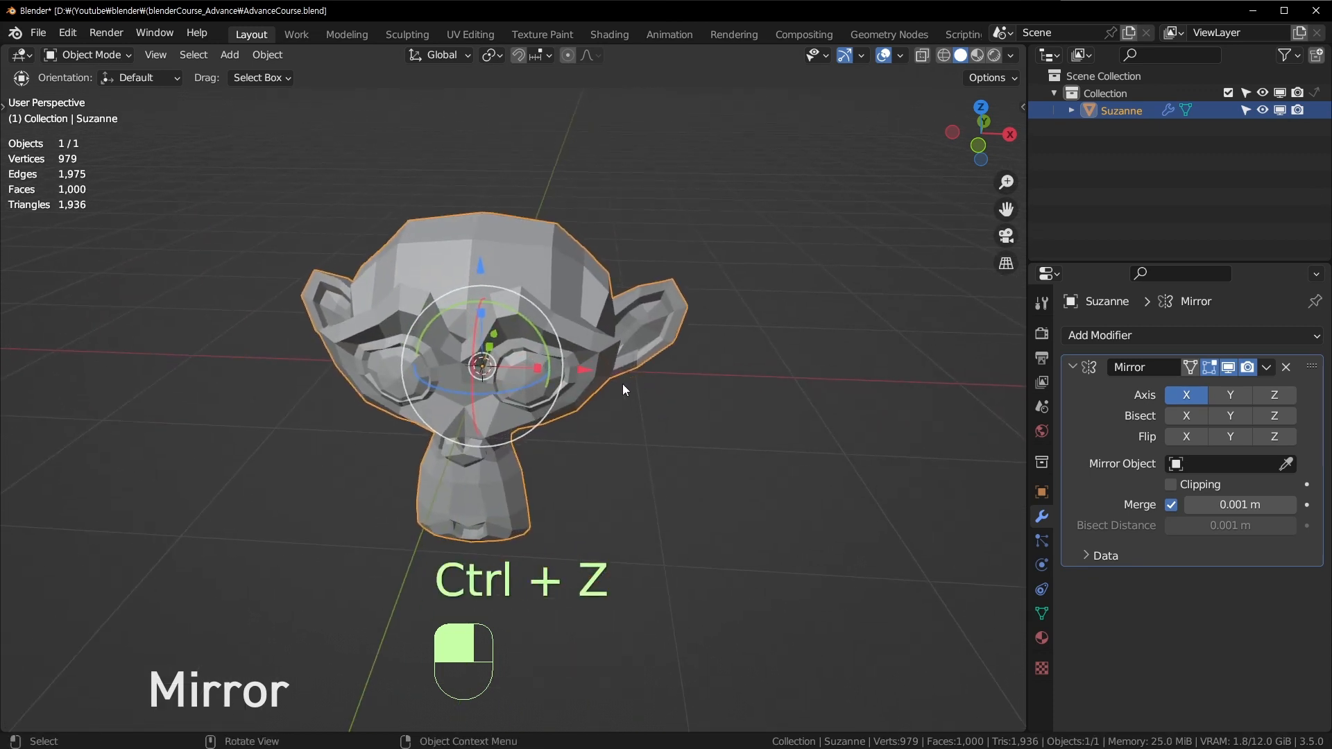
key(Tab)
key(a)
scroll(591, 386, down, 4)
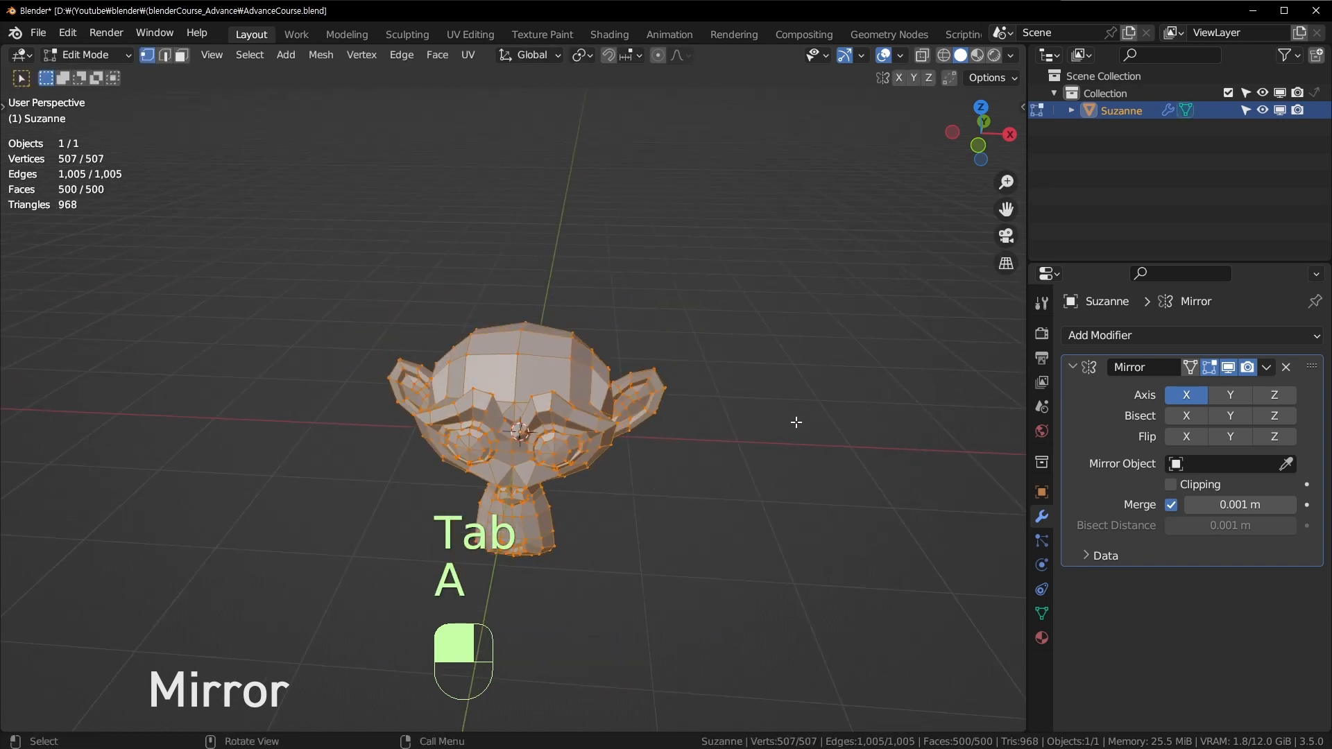
key(g)
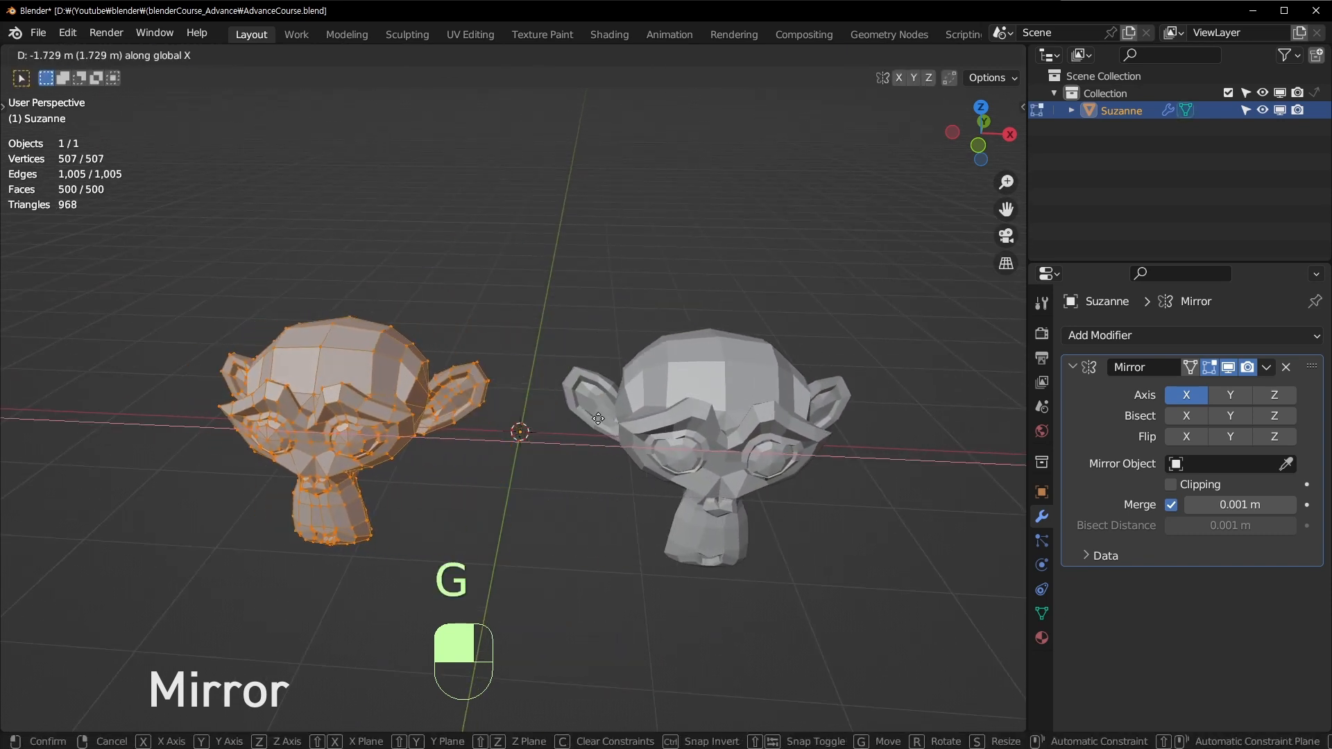
click(589, 414)
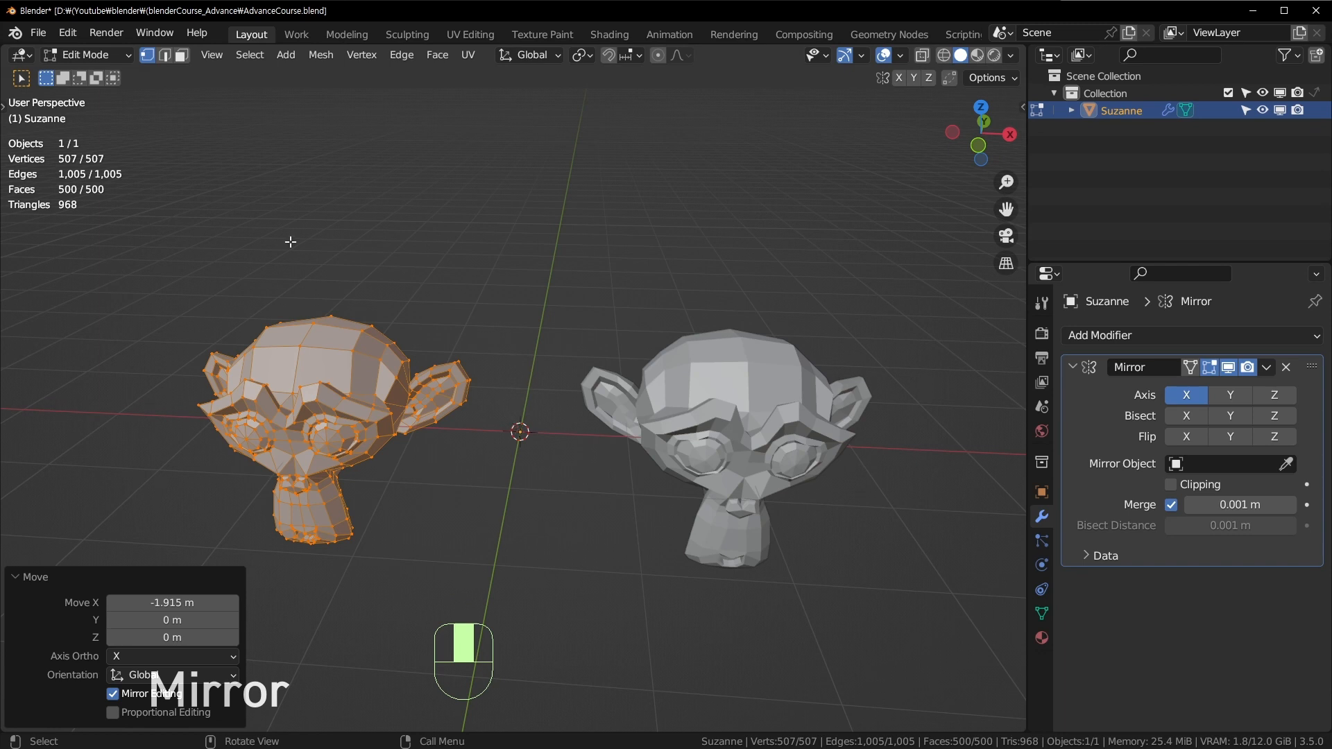
key(Tab)
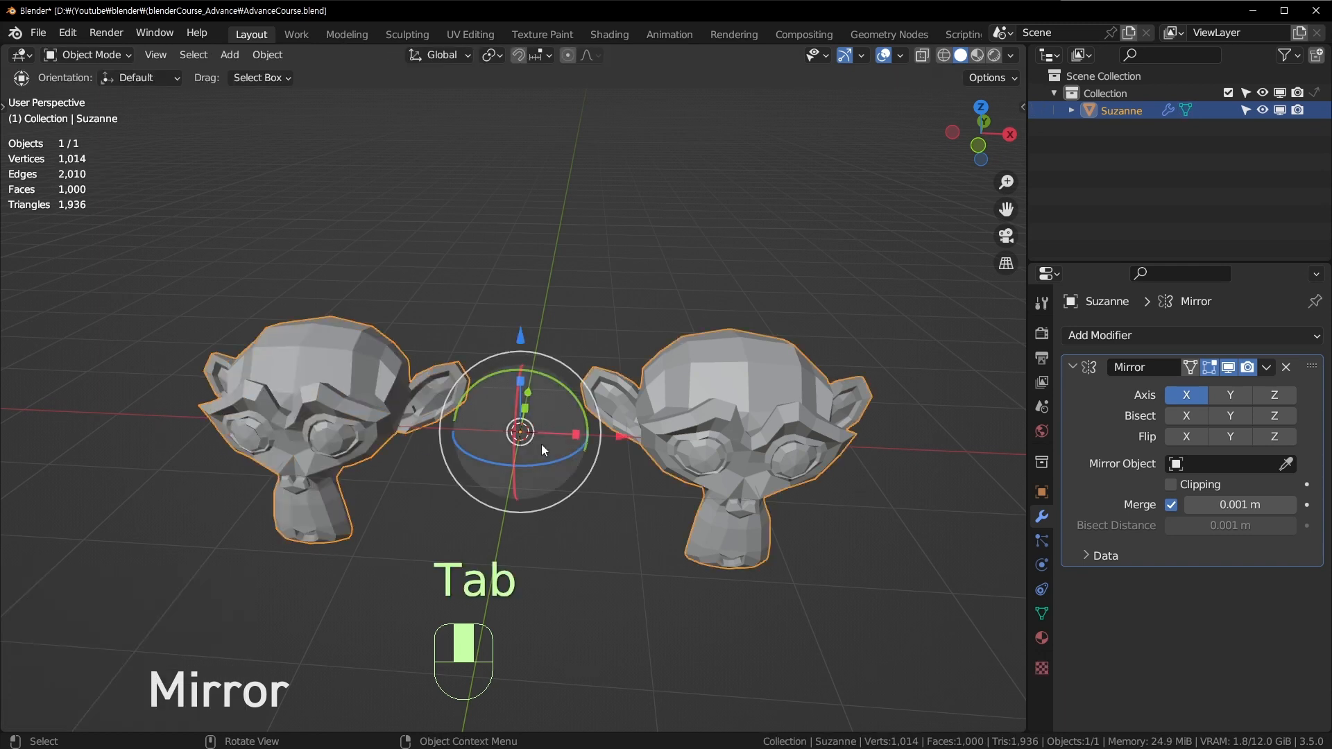
Toggle the Mirror modifier's viewport display off and on, and compare the original head with its mirrored copy from several angles.
click(1233, 368)
click(1234, 366)
click(1234, 366)
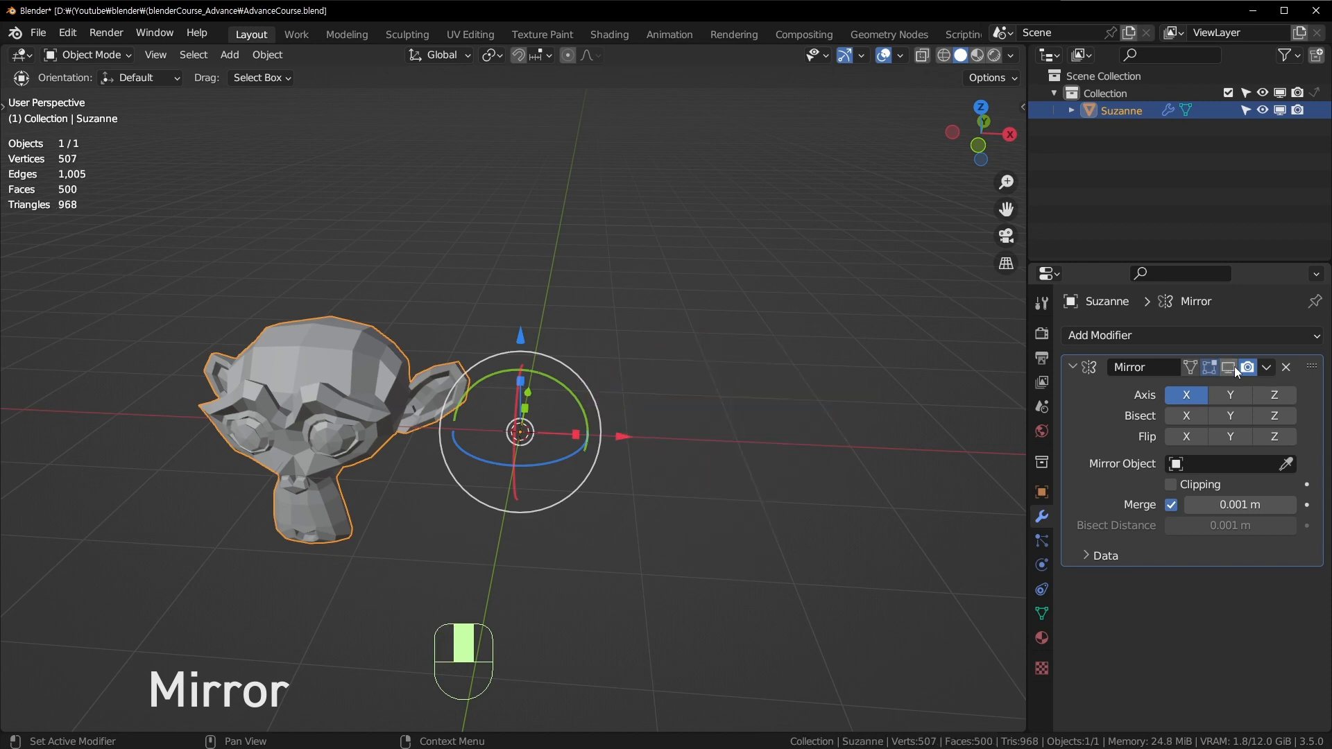
click(1234, 366)
scroll(688, 502, up, 3)
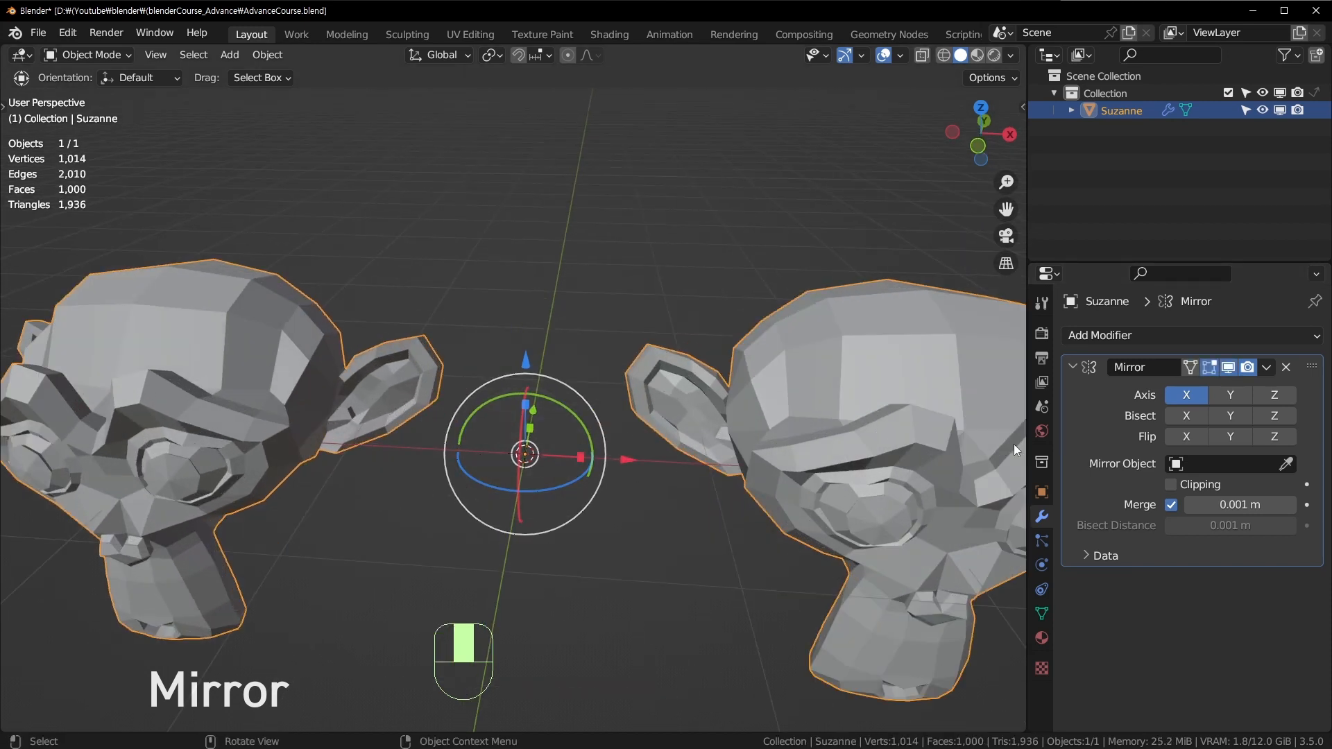
middle_drag(44, 397, 725, 273)
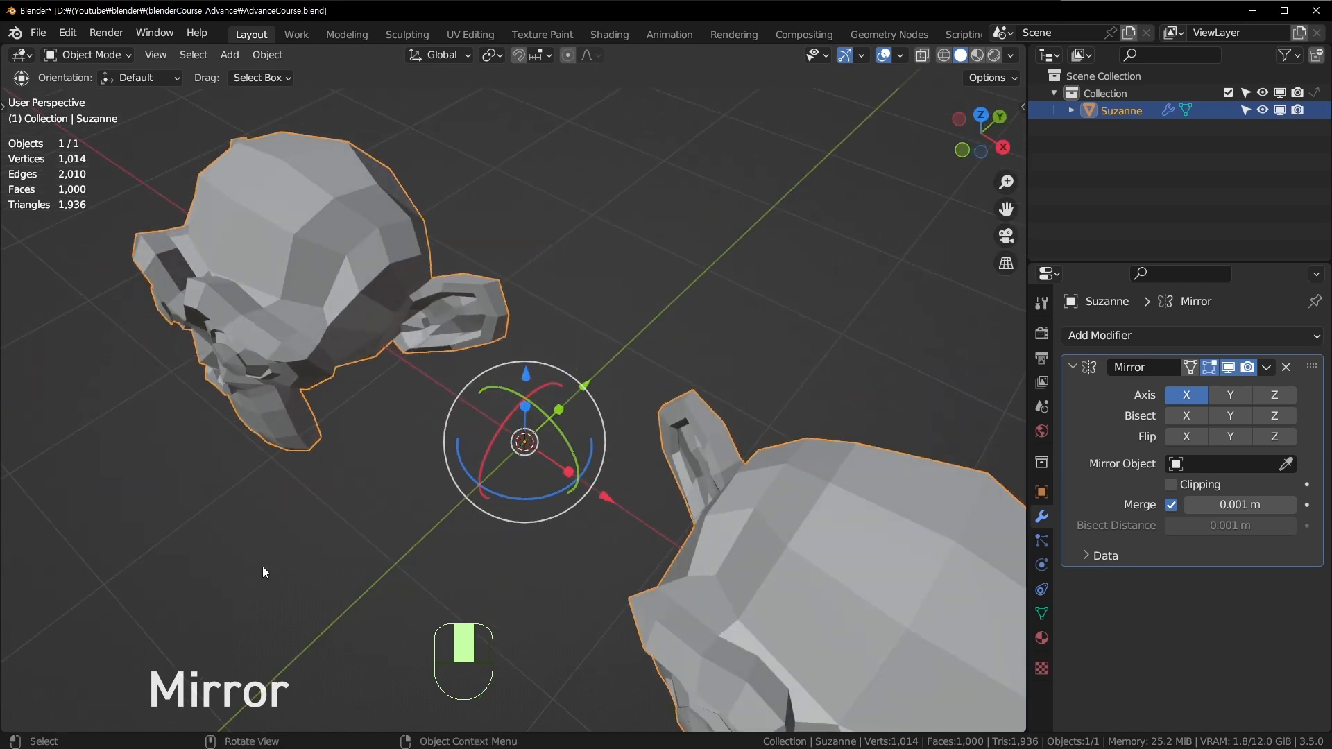
middle_drag(263, 573, 674, 433)
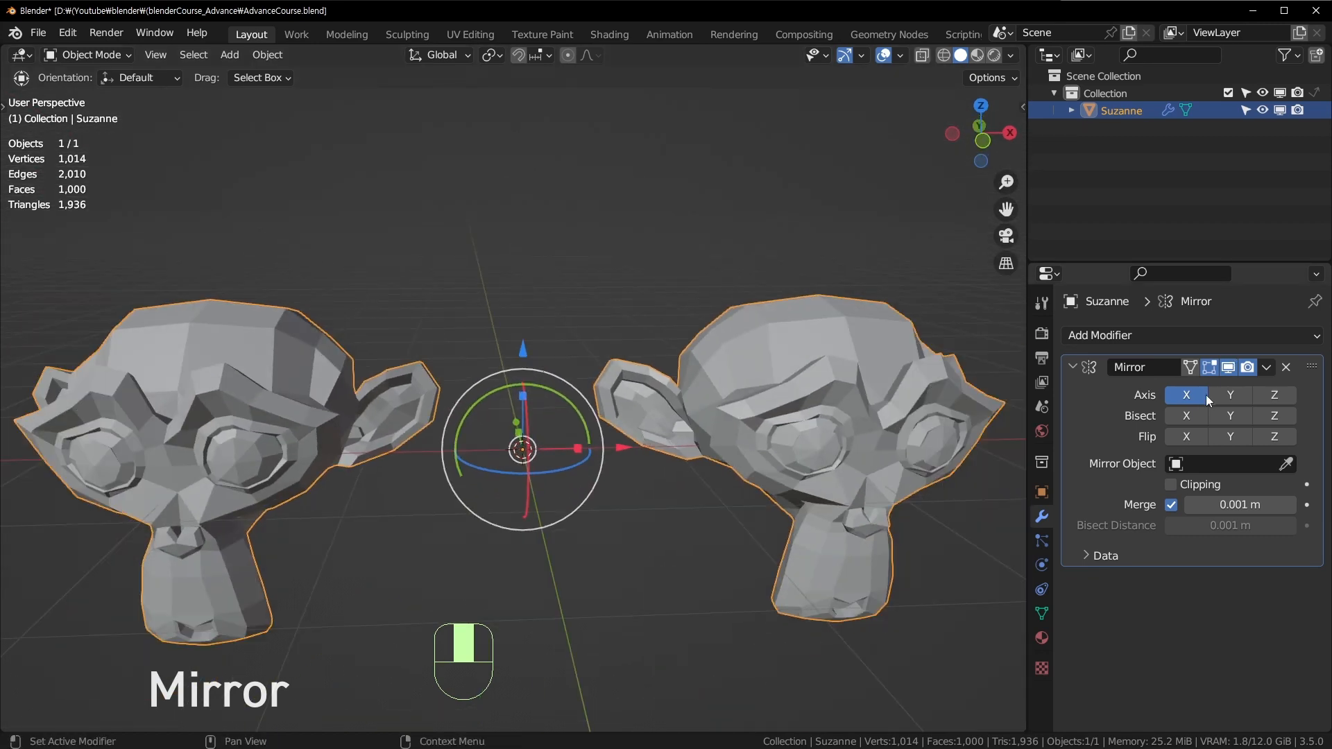
Set the Mirror modifier's axis to Y only and view the heads from the side.
click(1229, 401)
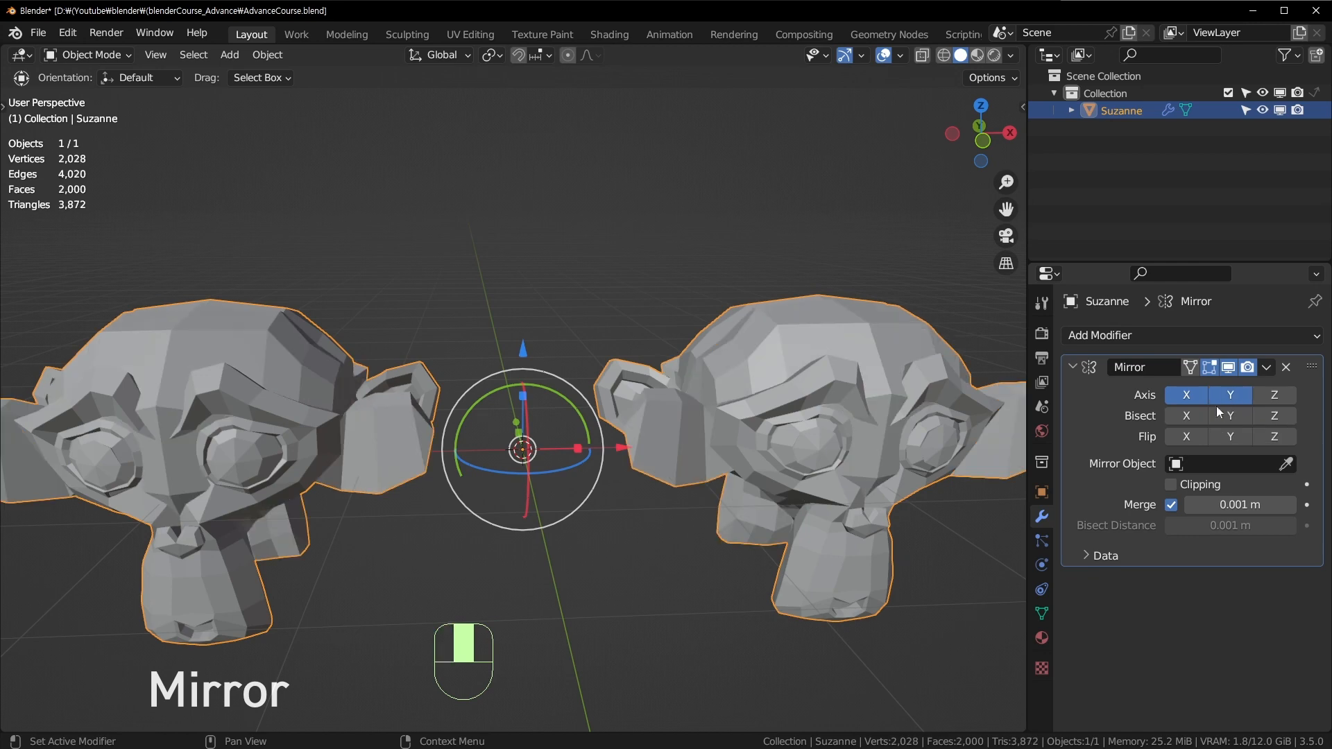
click(1186, 395)
middle_drag(399, 318, 395, 428)
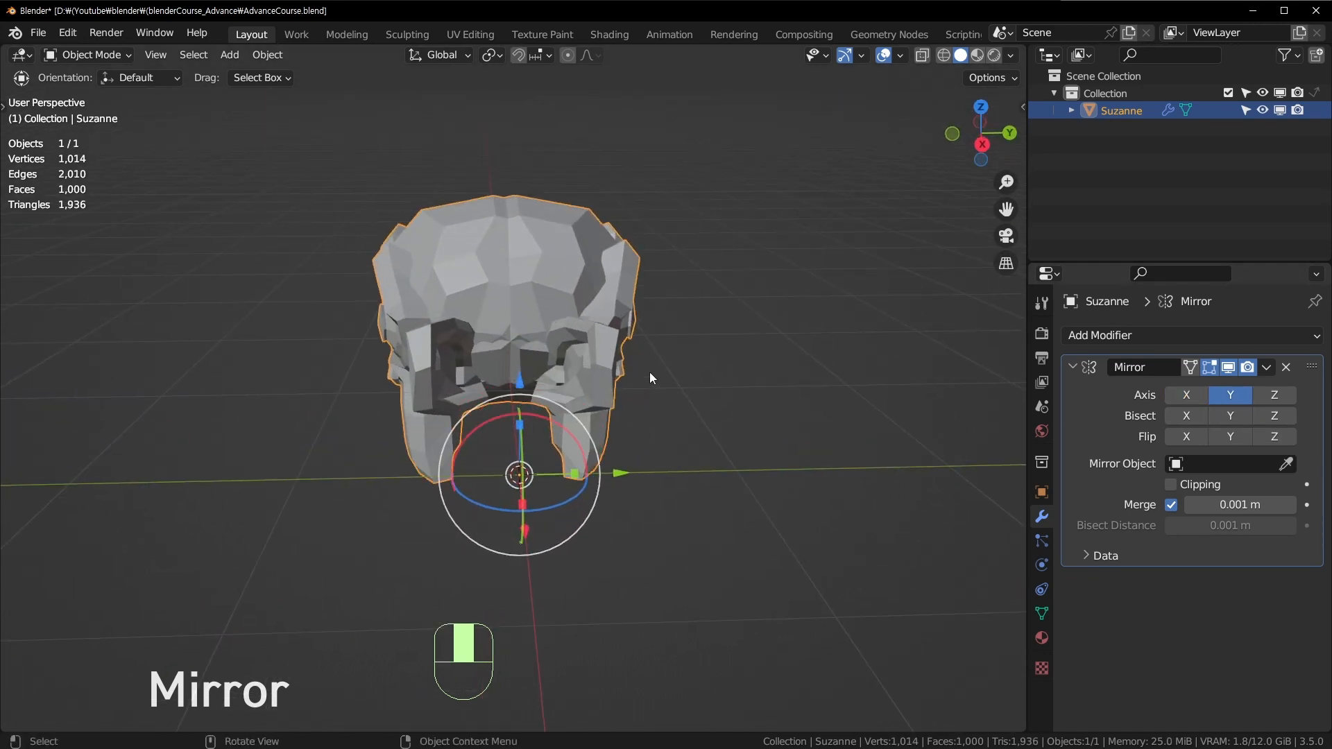
In Edit Mode, move the monkey's entire mesh in negative Y to separate it from its mirrored copy and return to Object Mode.
key(Tab)
key(a)
key(g)
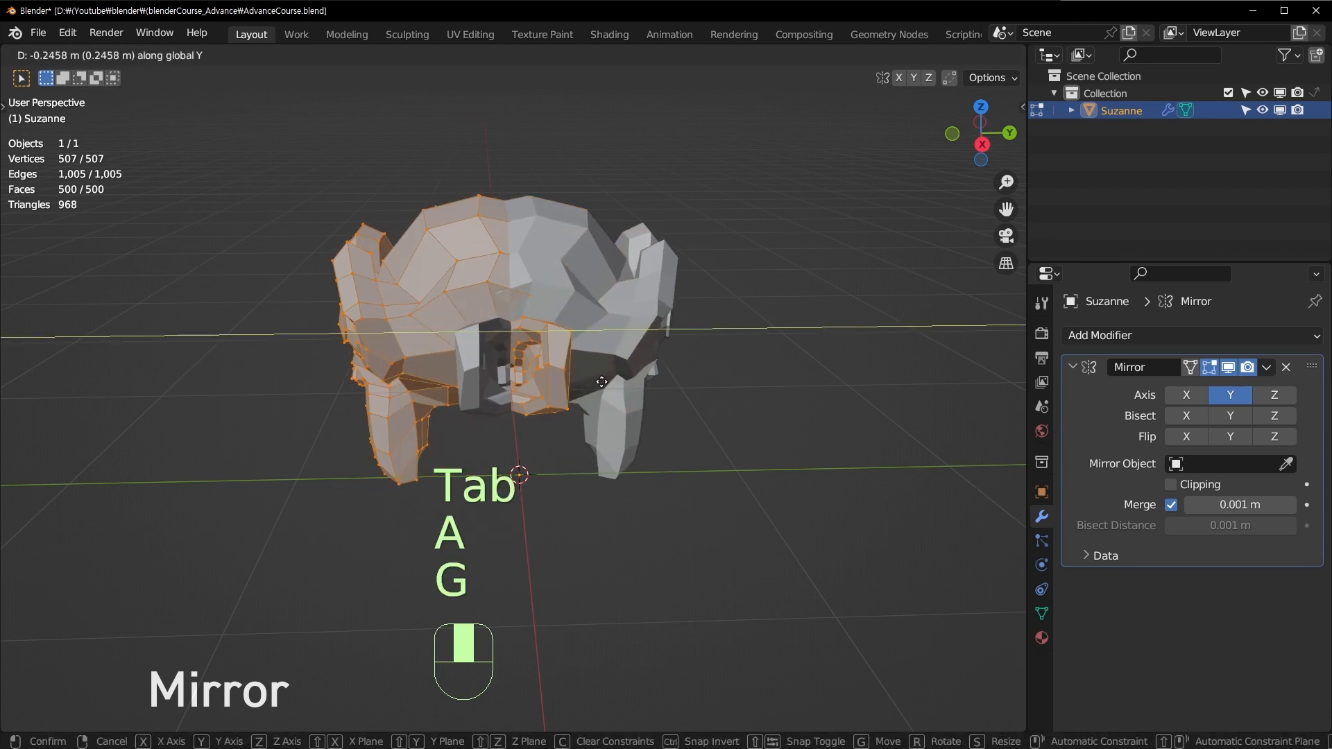
click(452, 373)
key(Tab)
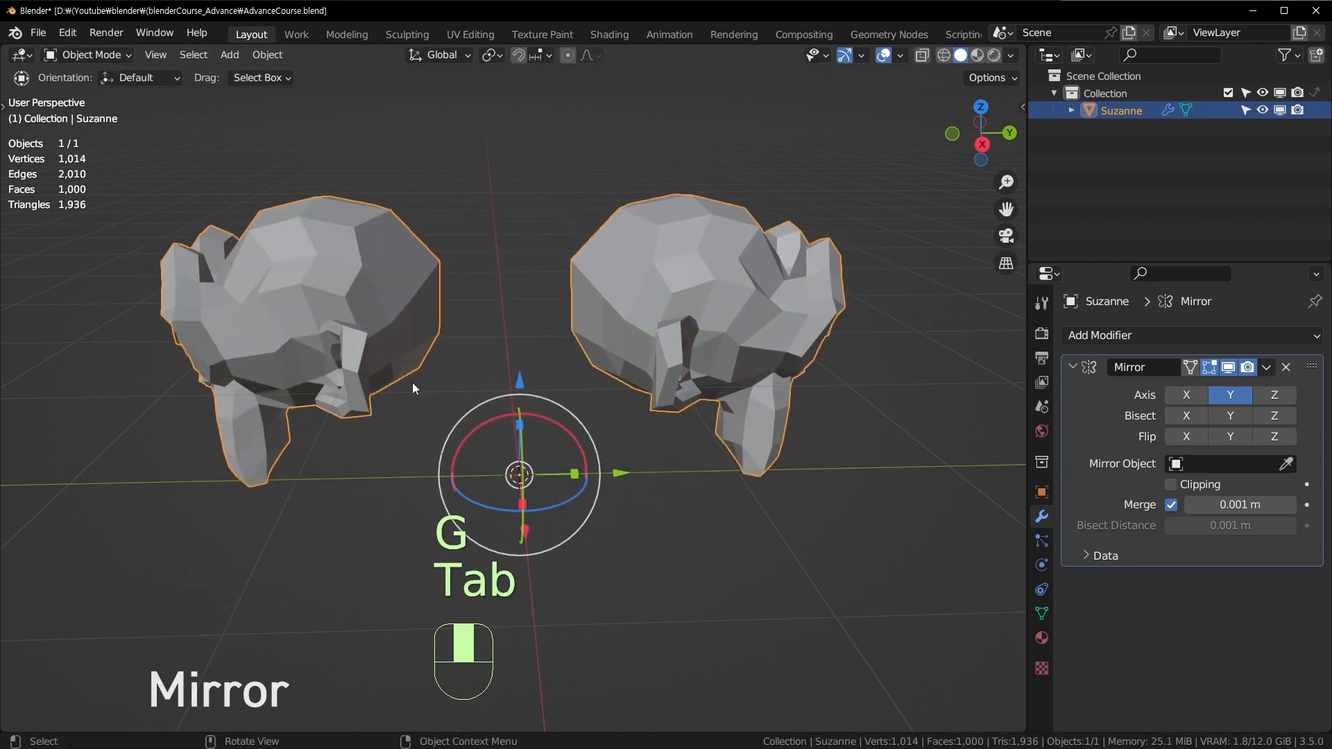
middle_drag(412, 381, 266, 210)
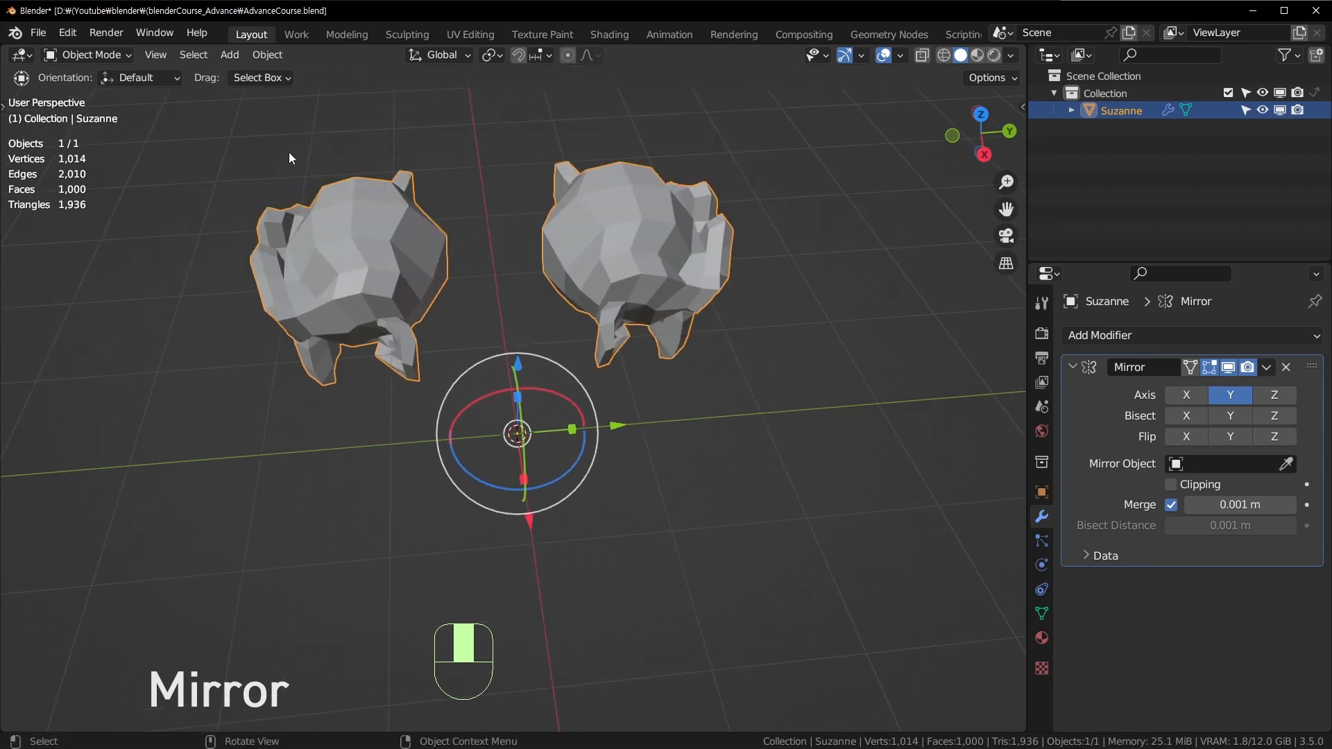
Try moving the Y-mirrored monkey object freely in Object Mode to see both heads follow its origin.
middle_drag(385, 460, 613, 473)
key(g)
click(447, 380)
middle_drag(447, 381, 441, 435)
shift+middle_drag(441, 436, 644, 466)
click(516, 423)
click(590, 634)
click(524, 396)
key(g)
click(543, 289)
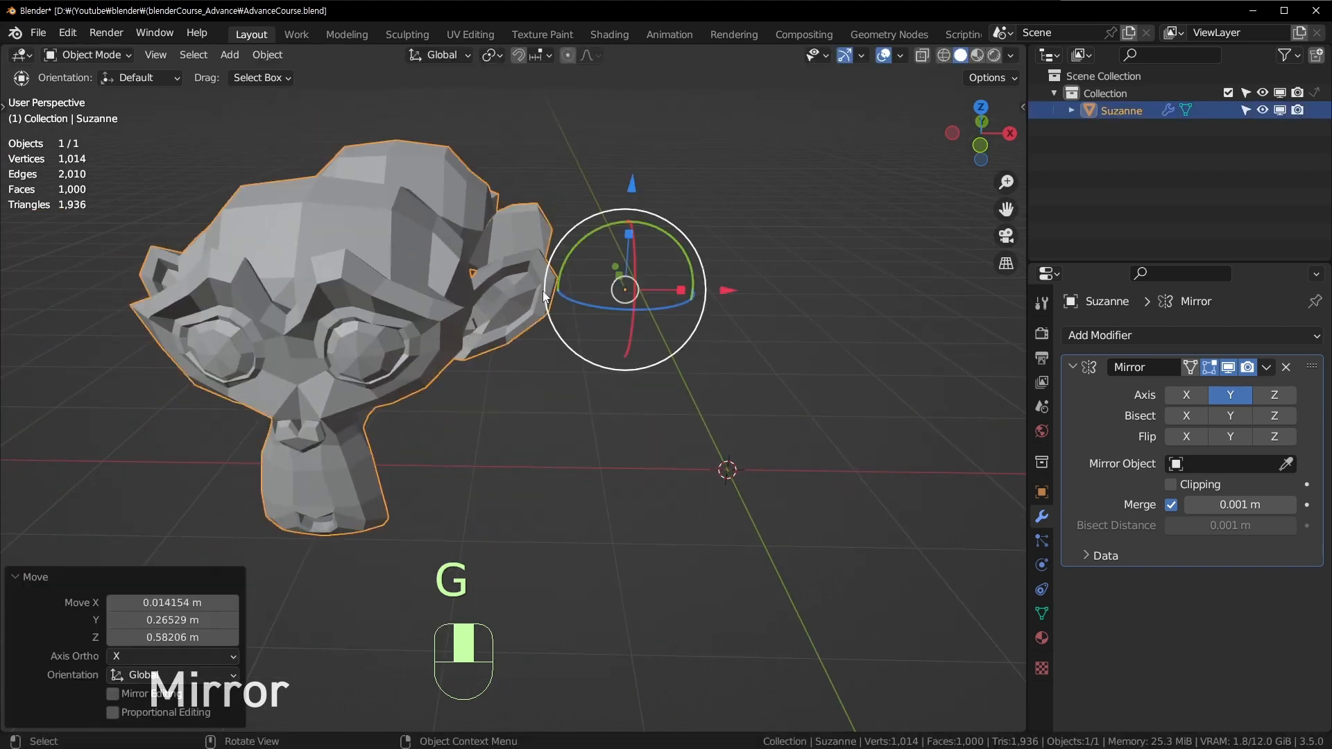
Undo the free moves of the monkey object so its origin is back at the world centre.
key(ctrl+z)
key(ctrl+z)
key(ctrl+z)
shift+middle_drag(804, 375, 728, 316)
key(ctrl+z)
key(ctrl+z)
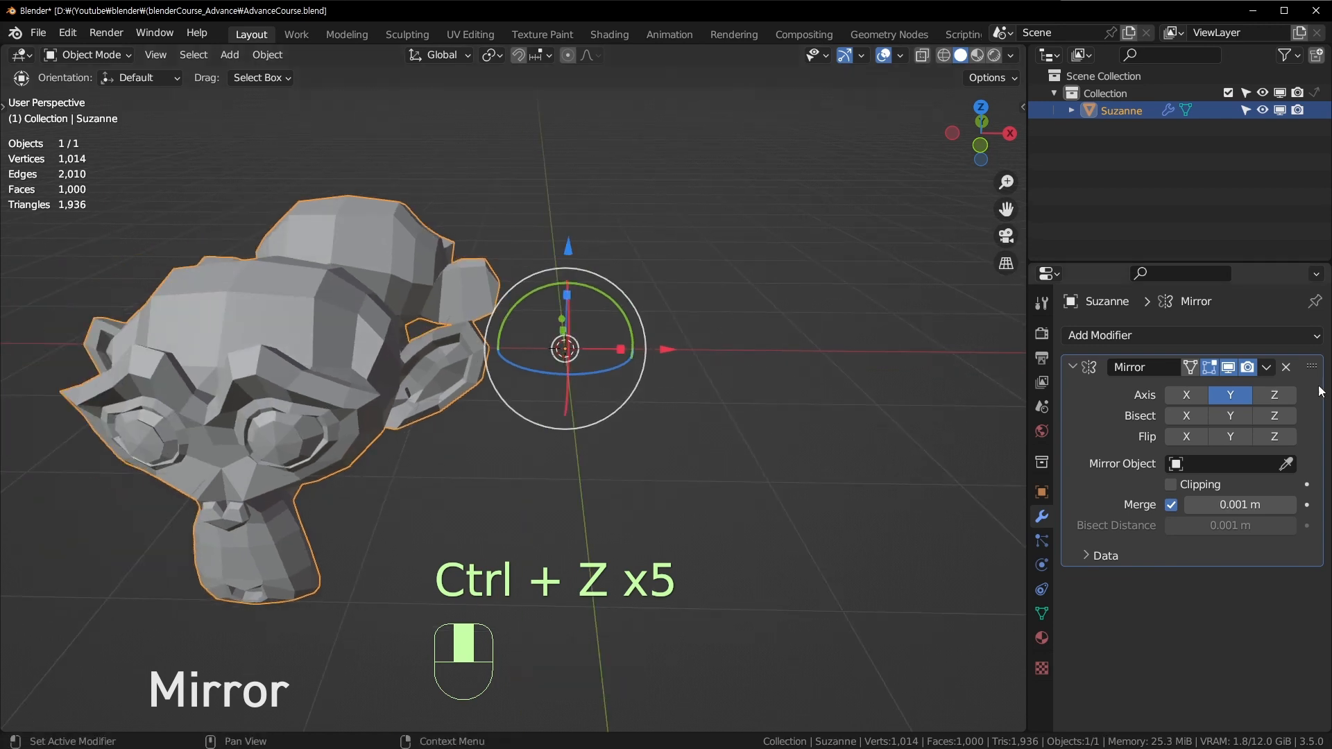
Switch the Mirror modifier's axis to Z only and delete the monkey from the scene.
click(1275, 400)
click(1231, 393)
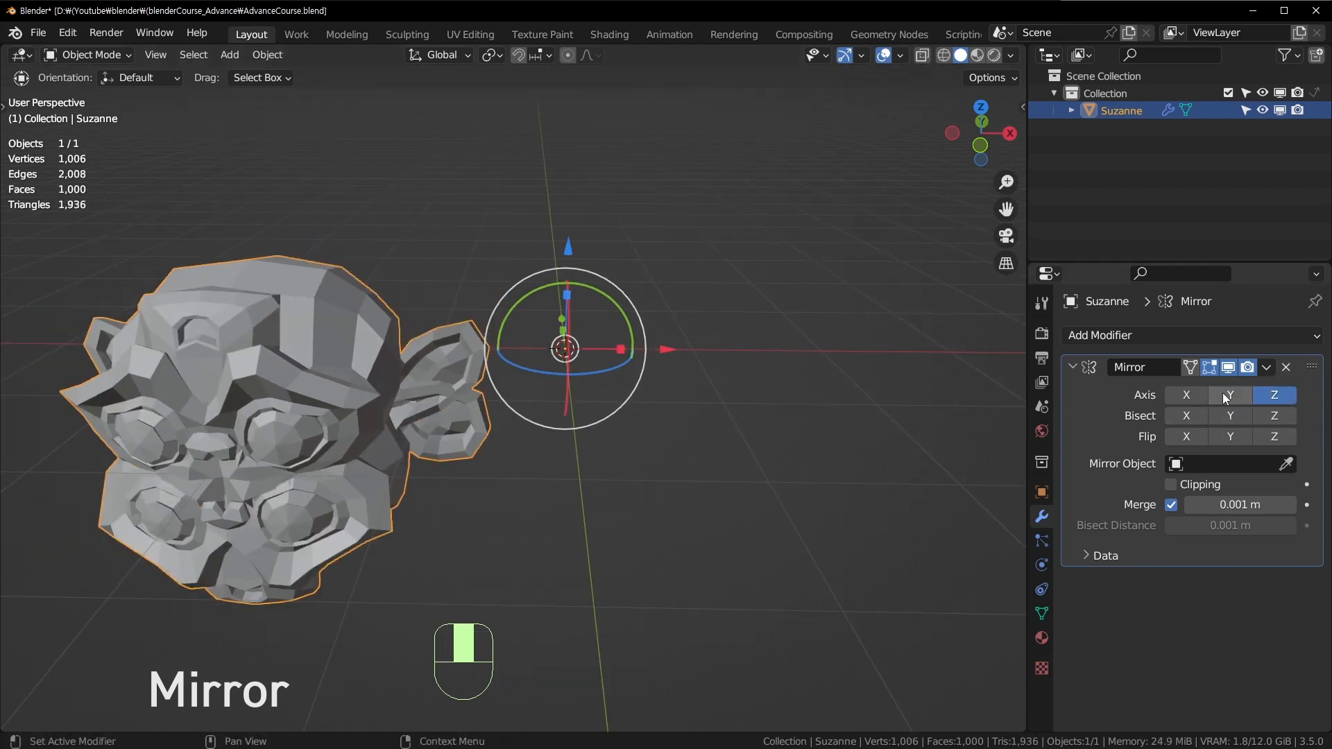
key(x)
click(826, 382)
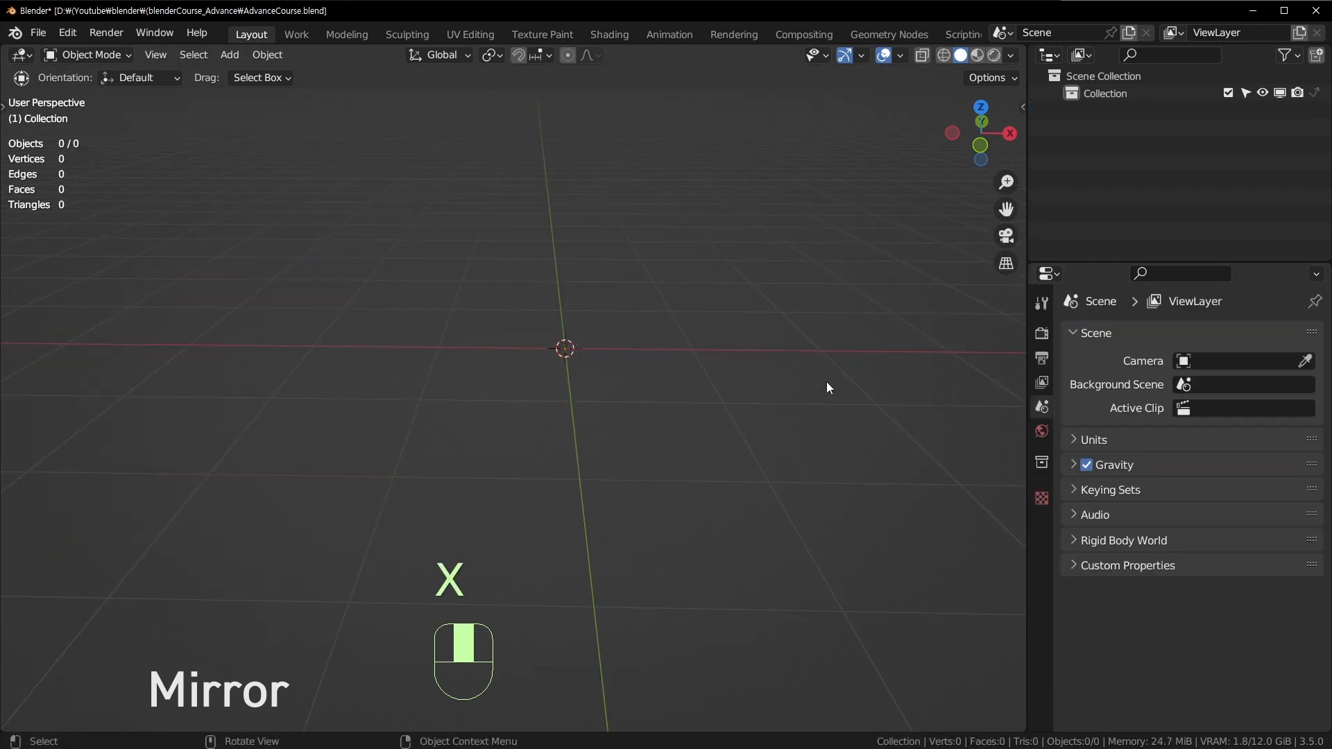
Add a UV sphere at the world centre and enter Edit Mode.
key(shift+a)
mouse_move(627, 347)
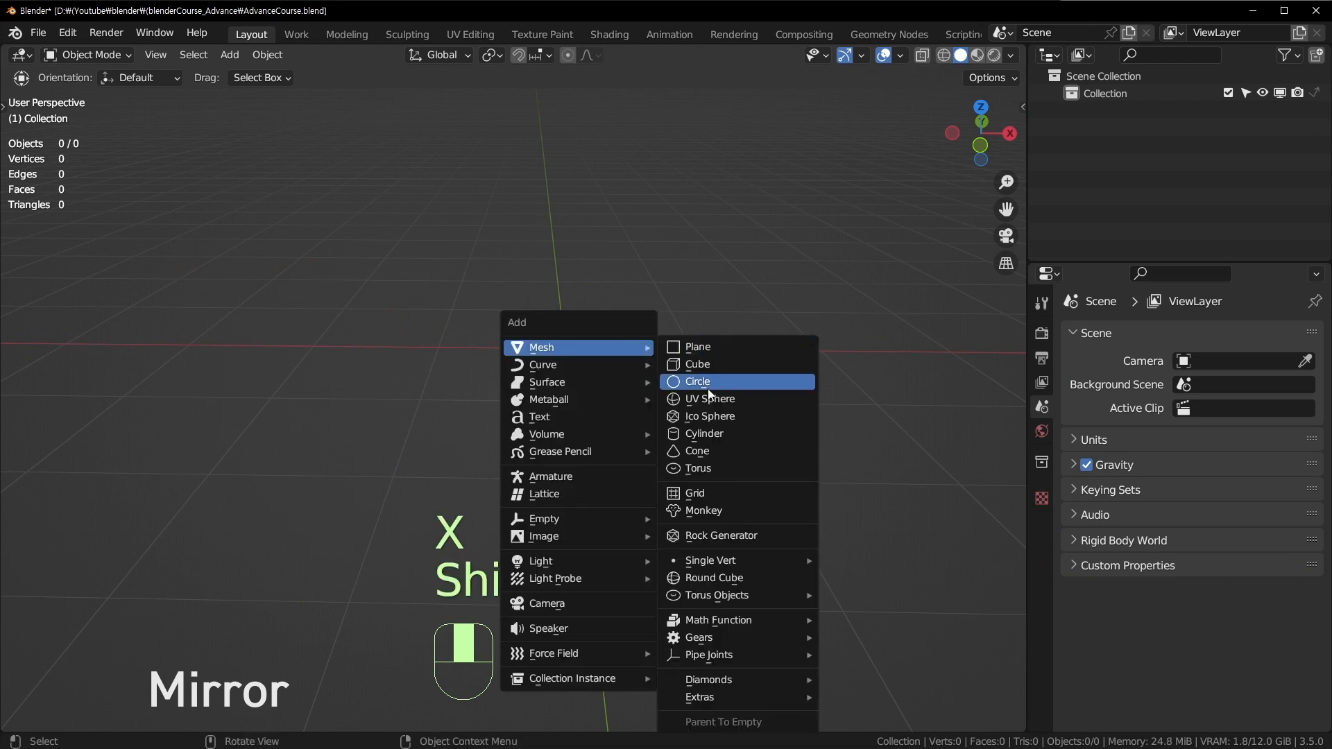
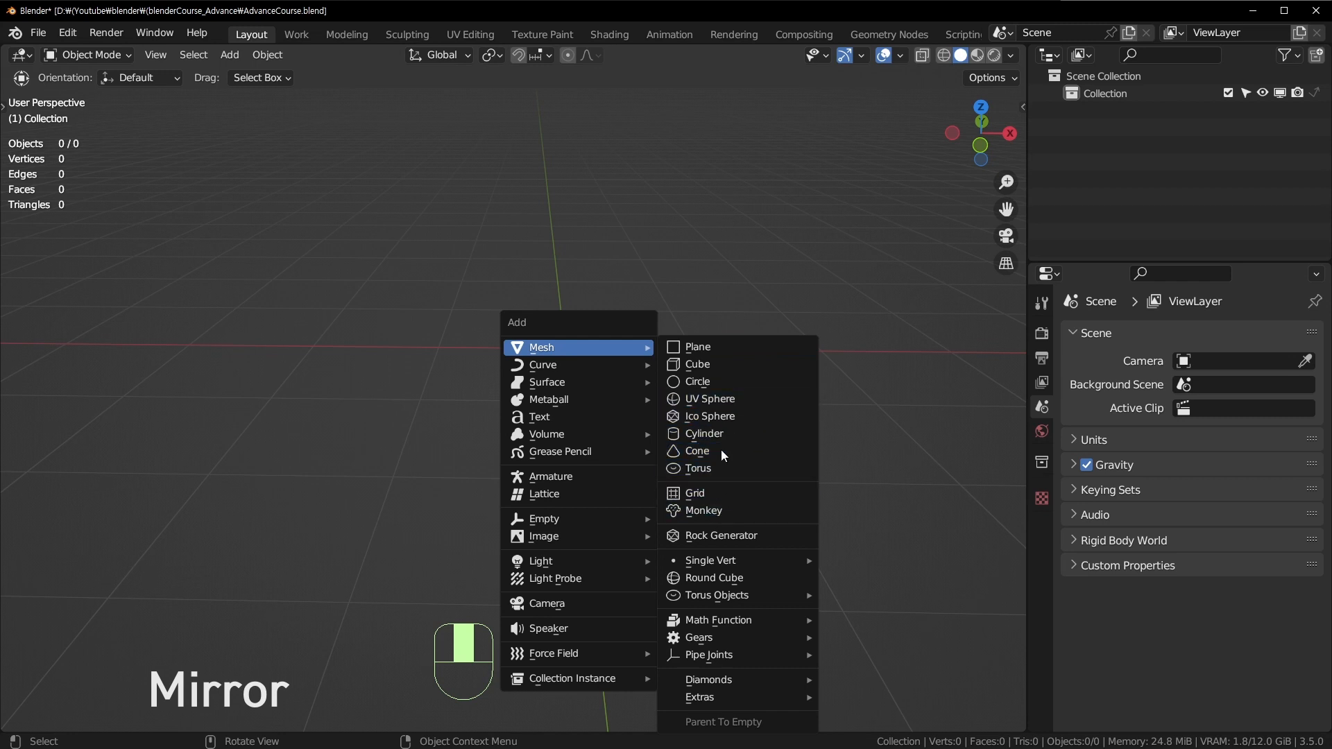
click(718, 399)
scroll(713, 405, up, 3)
key(Tab)
With X-ray on and in face select mode, select the sphere's faces on the positive X side from the front and delete them.
shift+middle_drag(709, 187, 532, 312)
key(alt+z)
key(KP_1)
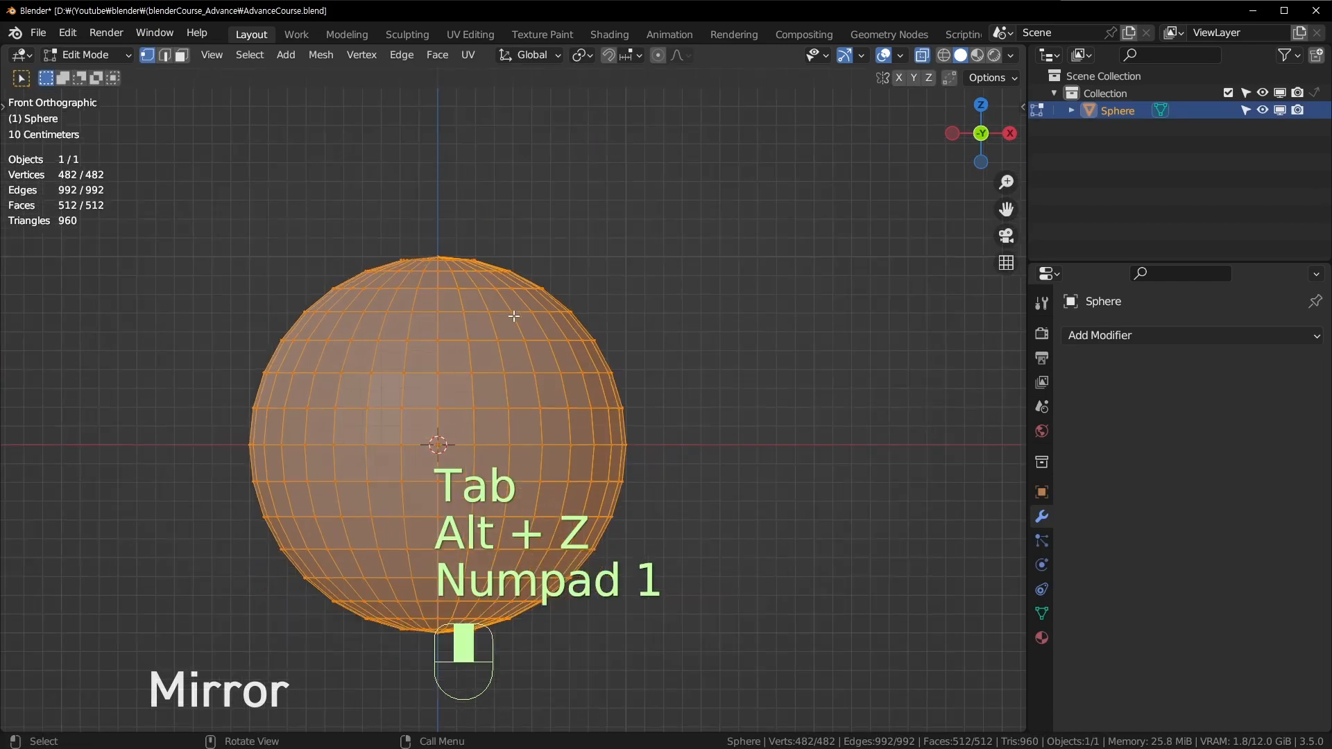
key(3)
click(446, 223)
drag(444, 210, 743, 685)
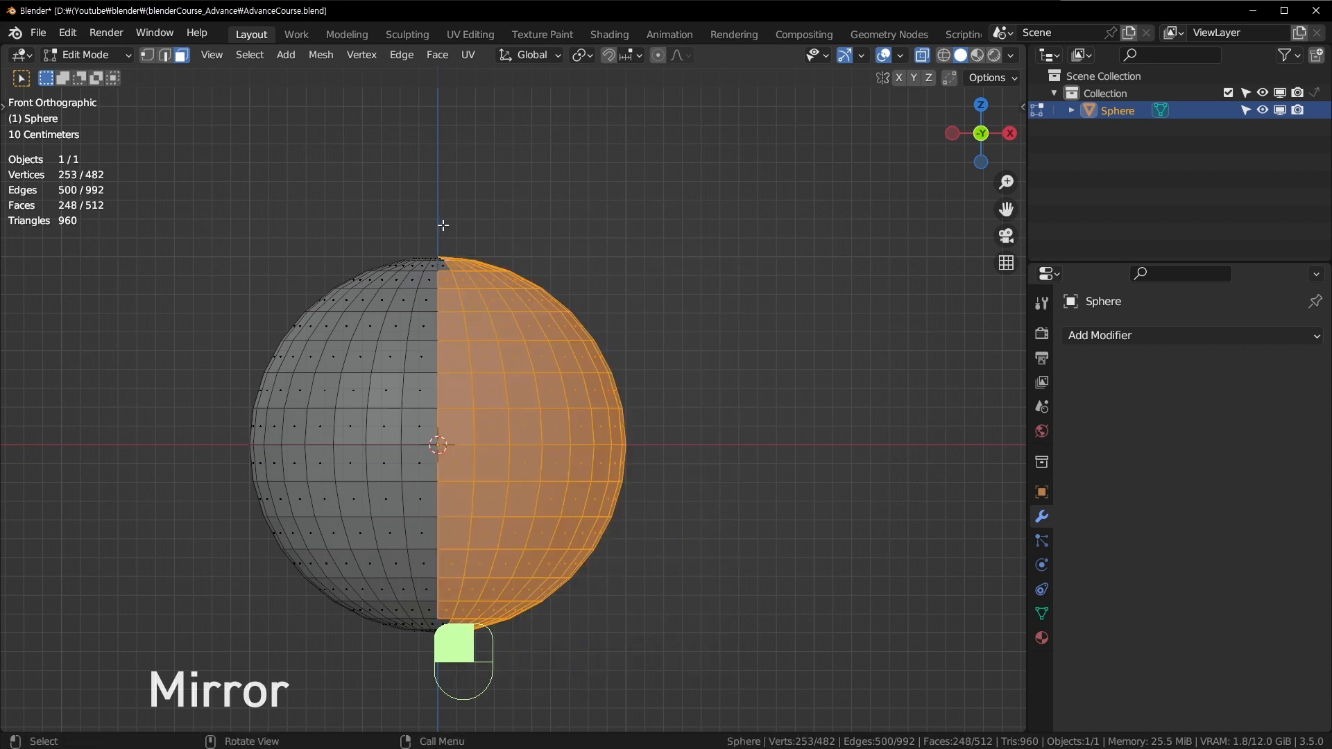
shift+drag(442, 225, 731, 732)
key(x)
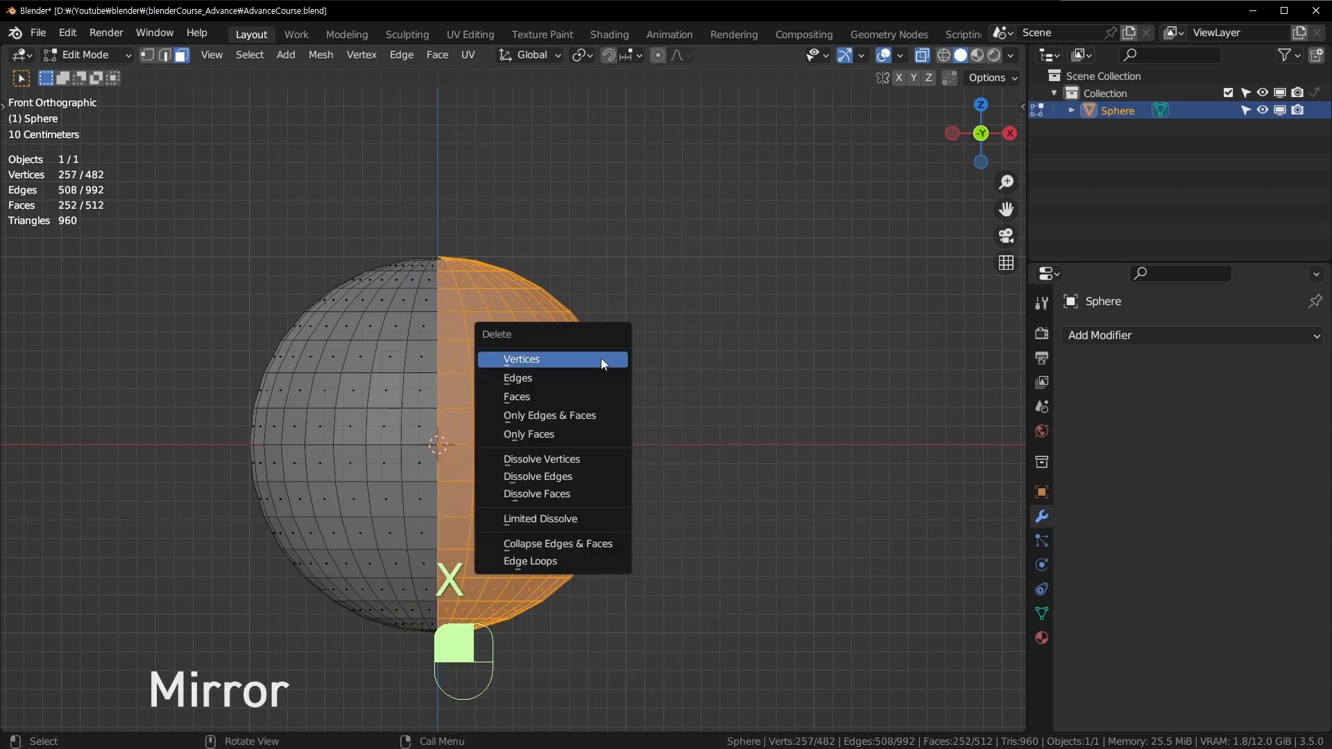
click(593, 394)
middle_drag(518, 338, 484, 341)
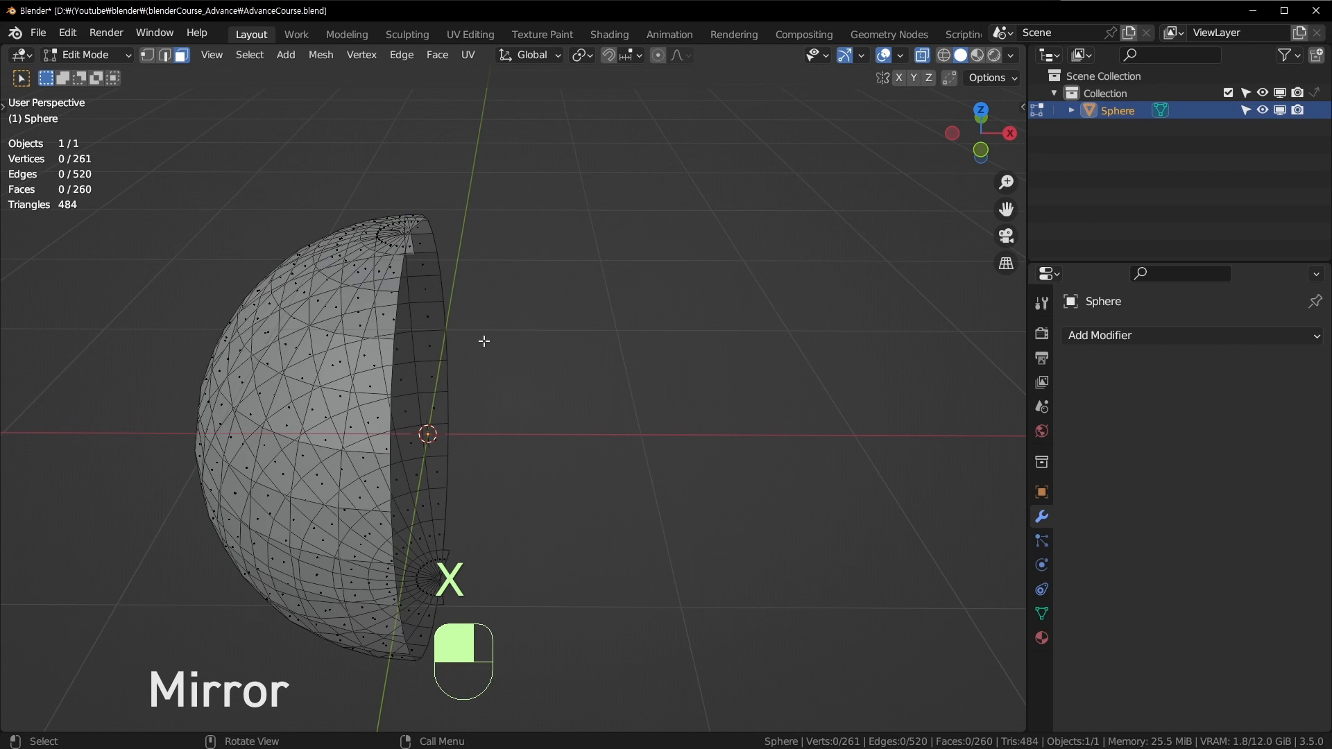
Delete one leftover face at the sphere's upper pole that crosses the centre line.
key(x)
click(410, 245)
key(z)
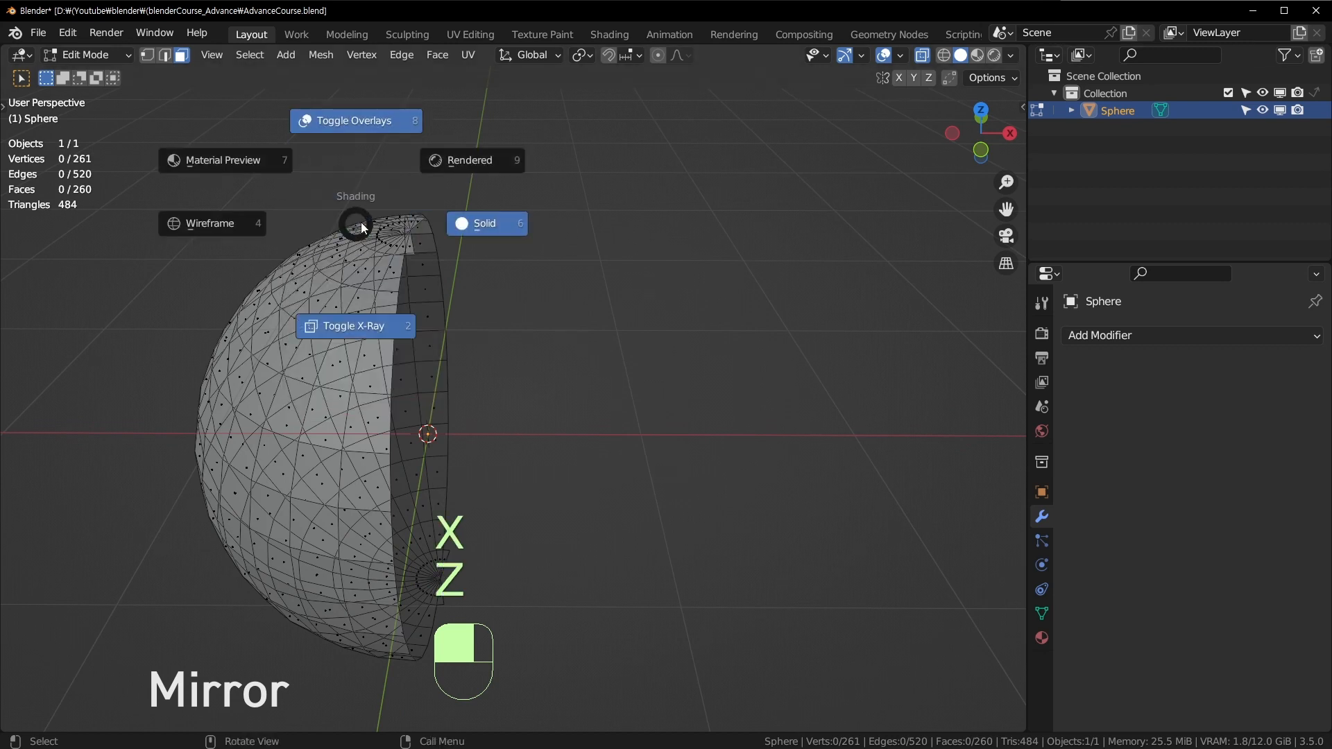
click(407, 269)
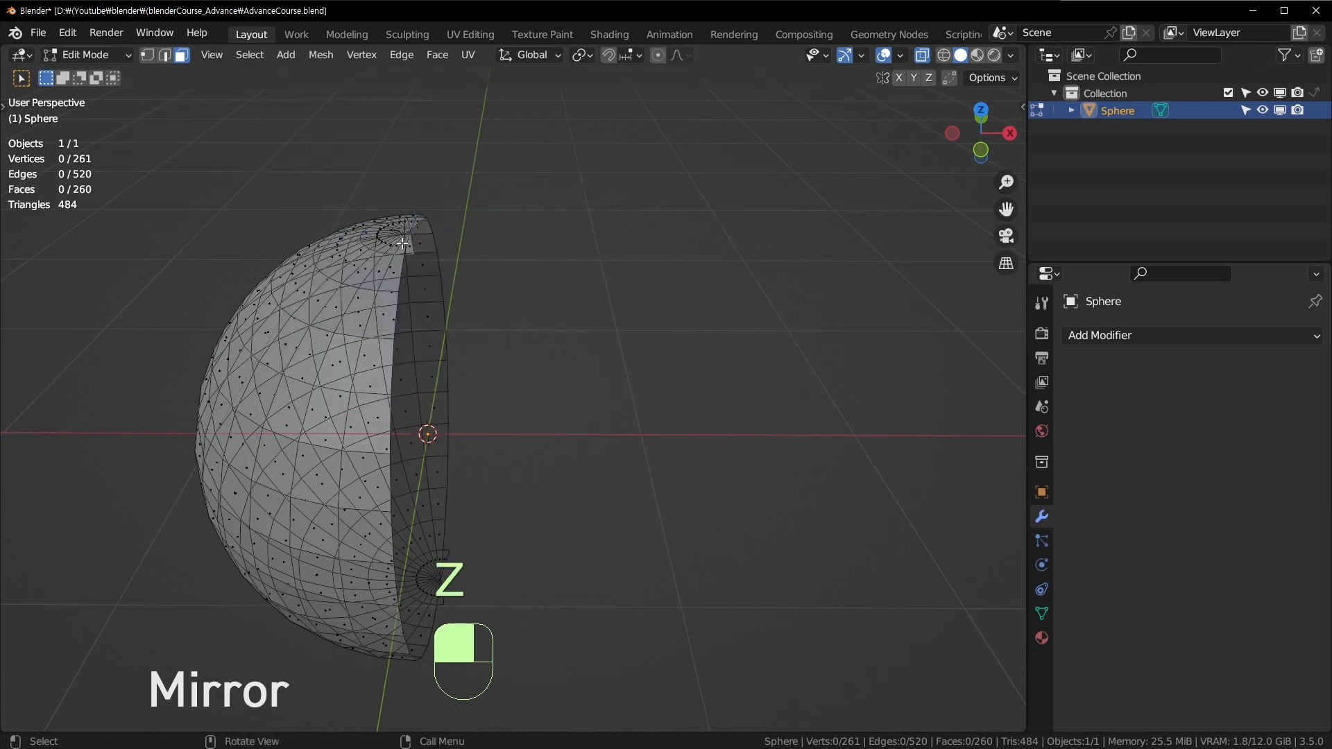
click(405, 246)
middle_drag(518, 331, 514, 361)
key(x)
click(515, 361)
scroll(491, 469, down, 2)
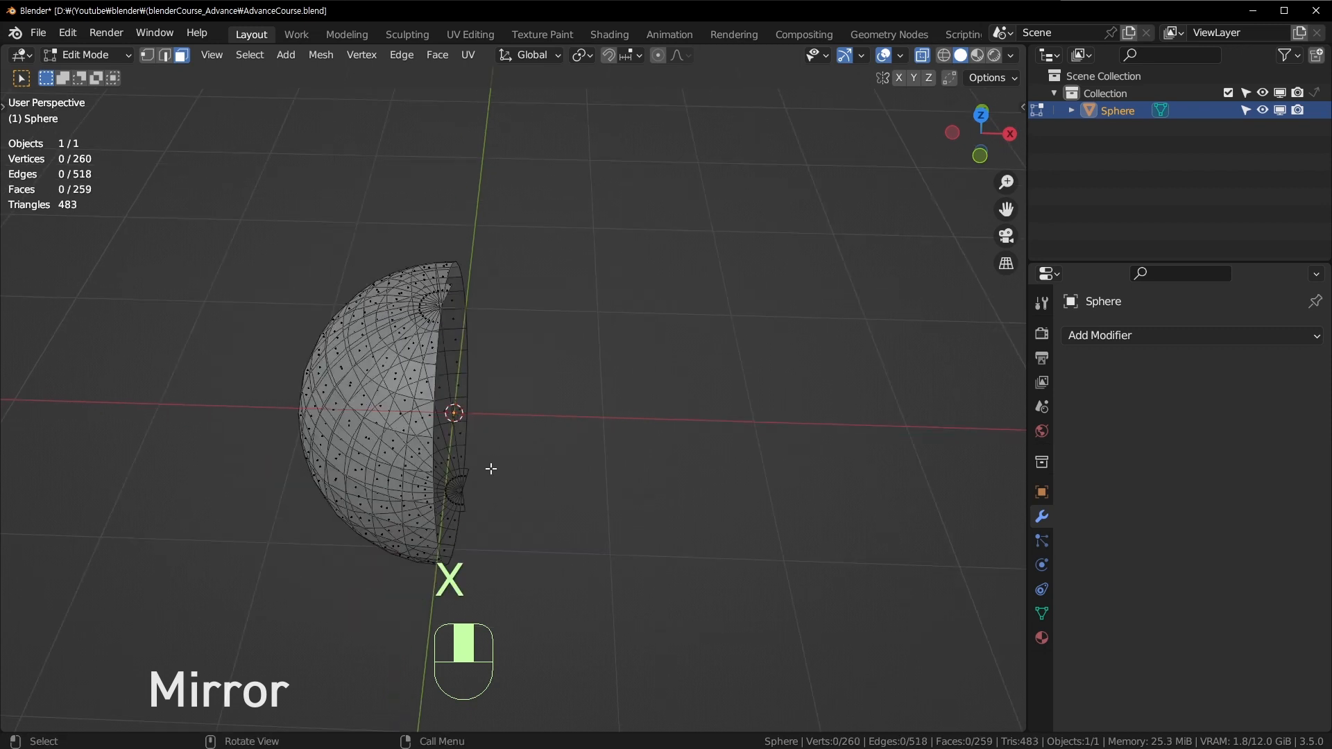
Turn off X-ray and delete the remaining stray face at the upper pole.
middle_drag(491, 469, 499, 374)
key(alt+z)
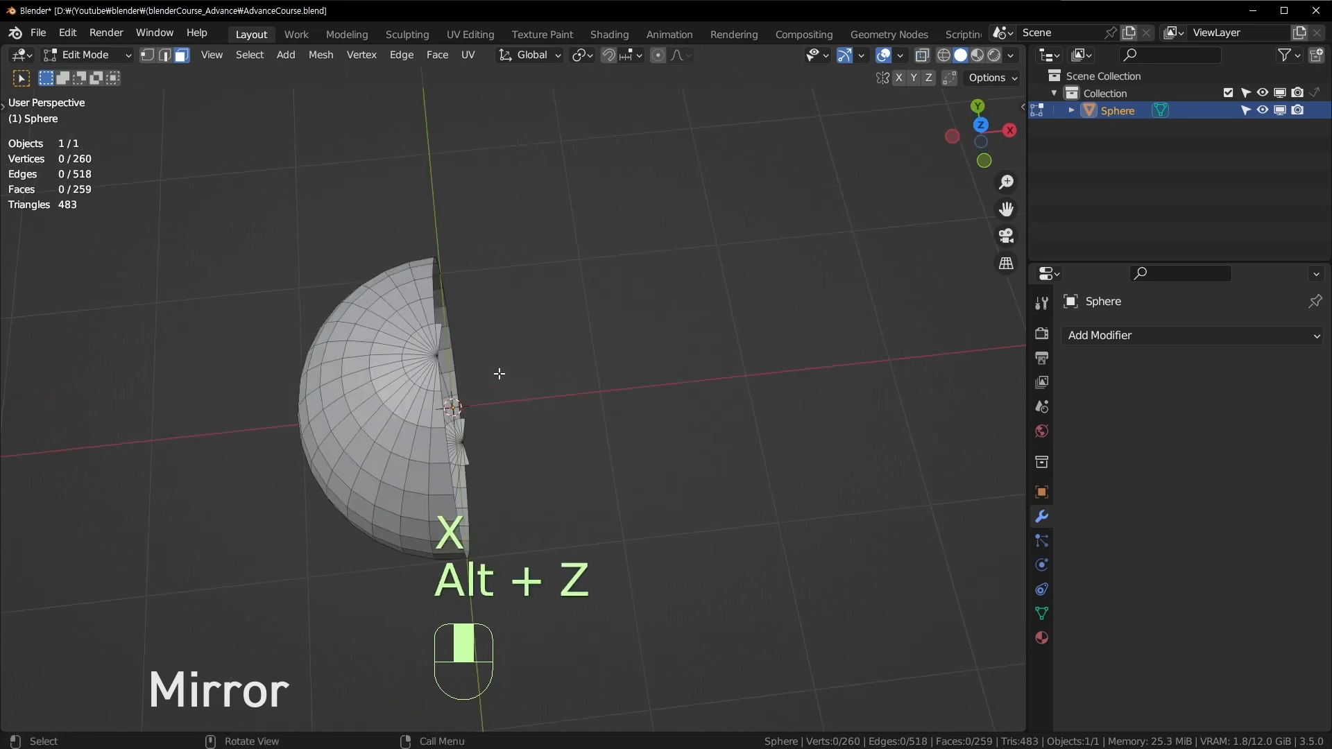
click(438, 333)
middle_drag(439, 330, 487, 315)
key(x)
click(485, 314)
Delete the two stray faces sticking out at the sphere's lower pole and return to Object Mode.
middle_drag(503, 535, 503, 443)
shift+middle_drag(504, 444, 659, 232)
middle_drag(697, 249, 718, 360)
shift+middle_drag(769, 240, 531, 403)
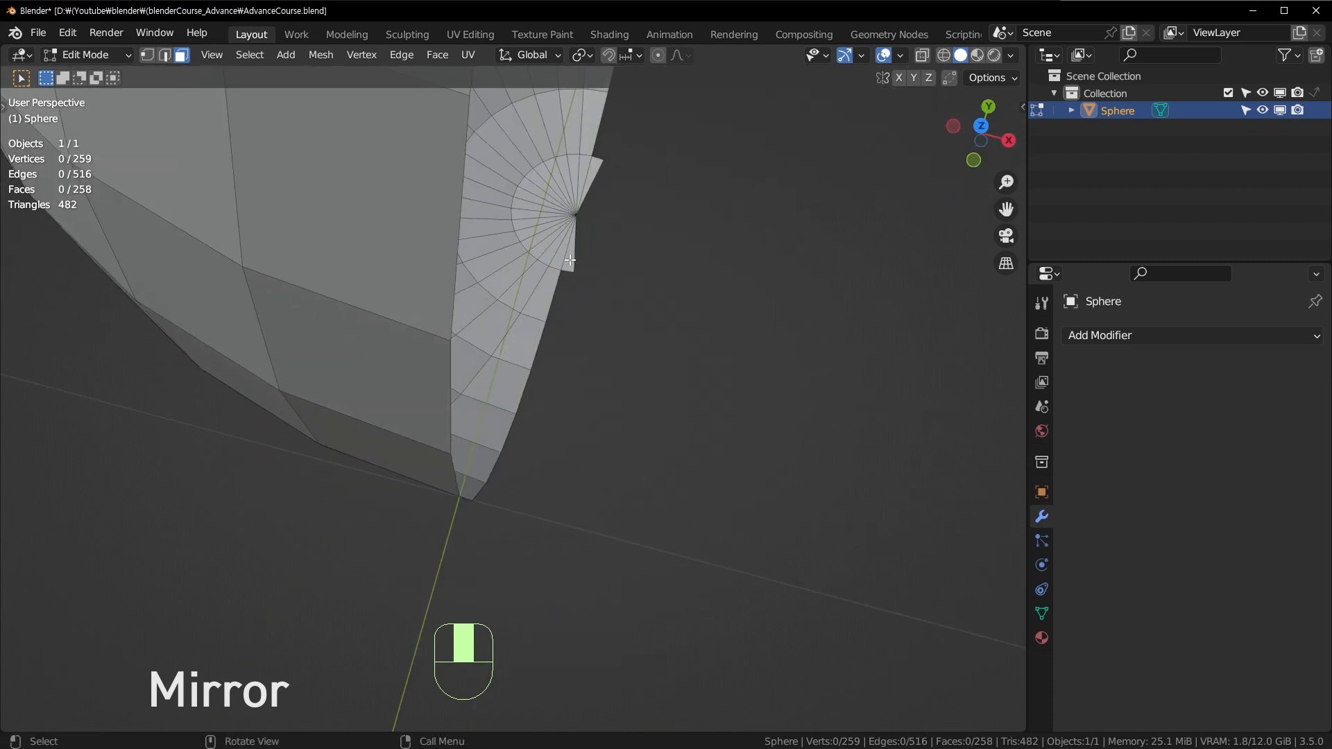
click(569, 260)
shift+click(595, 170)
key(x)
click(598, 170)
scroll(552, 387, down, 5)
key(Tab)
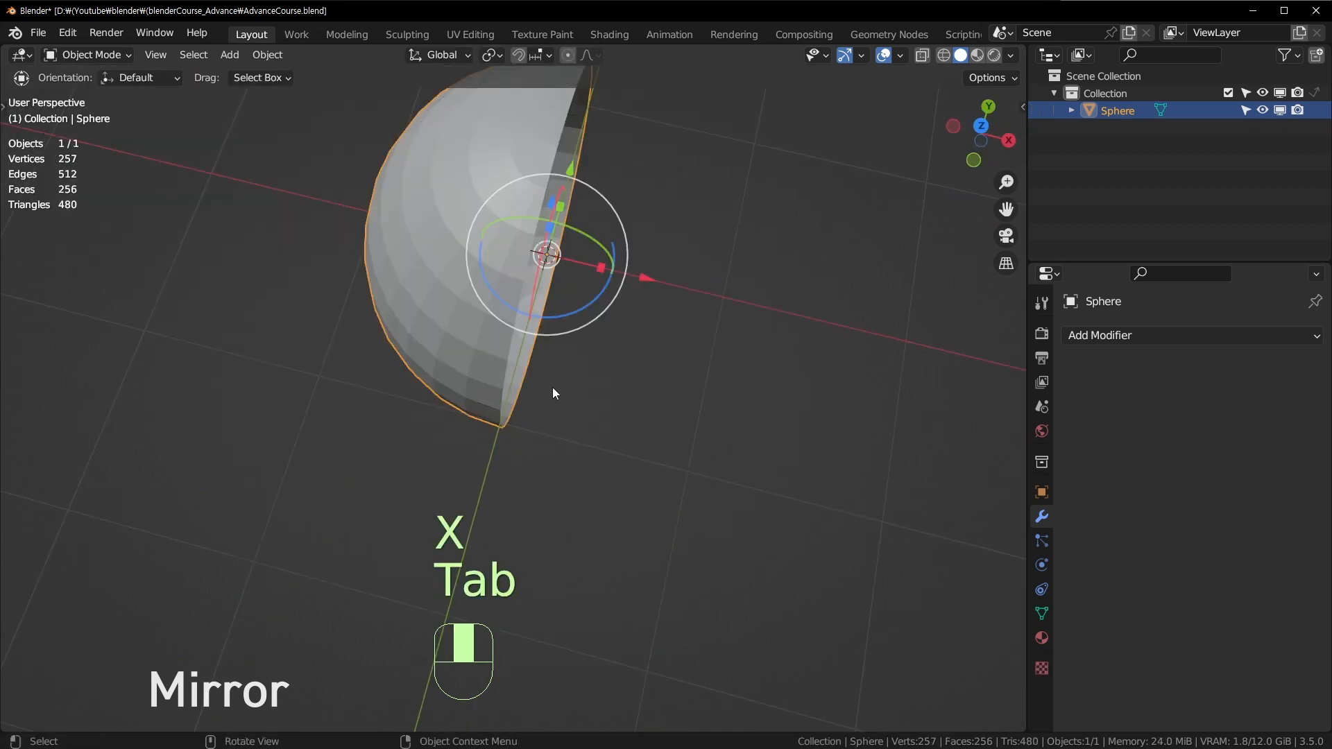
Add a Mirror modifier to the half sphere in Object Mode.
shift+middle_drag(553, 394, 407, 252)
key(Tab)
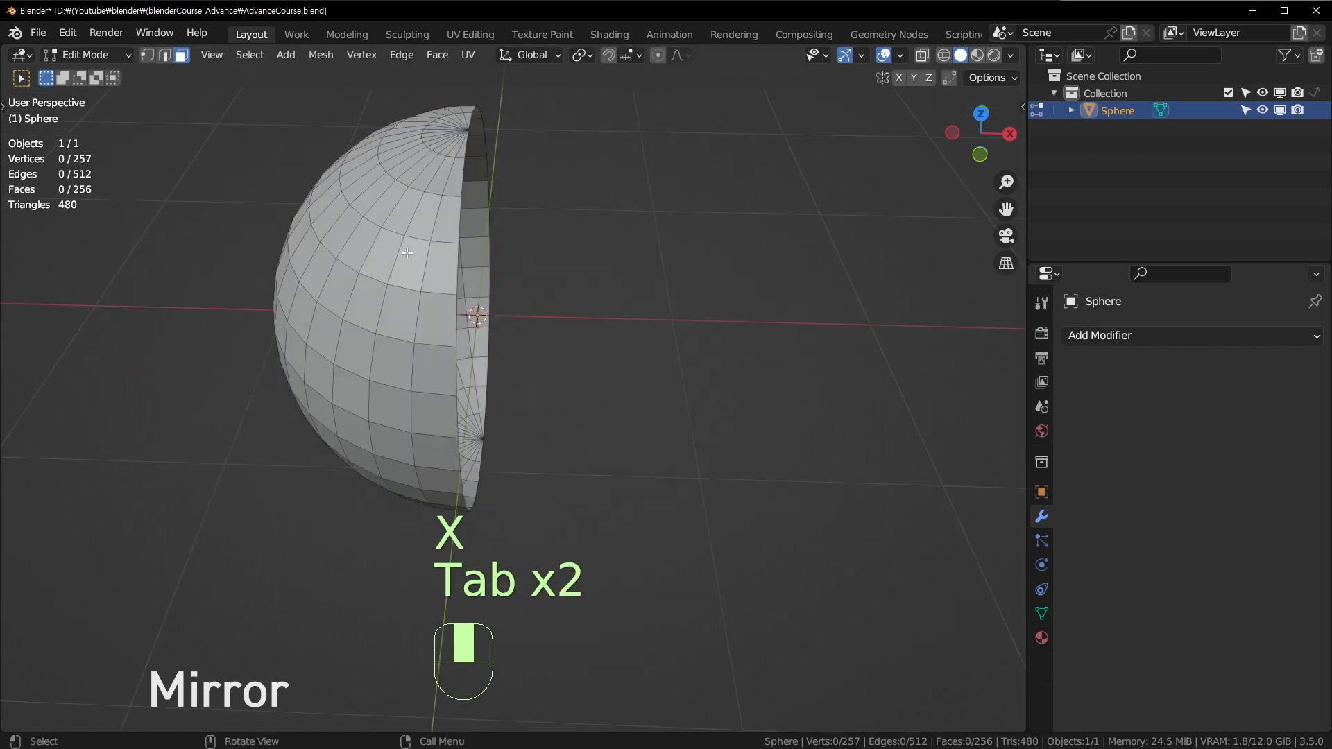
key(Tab)
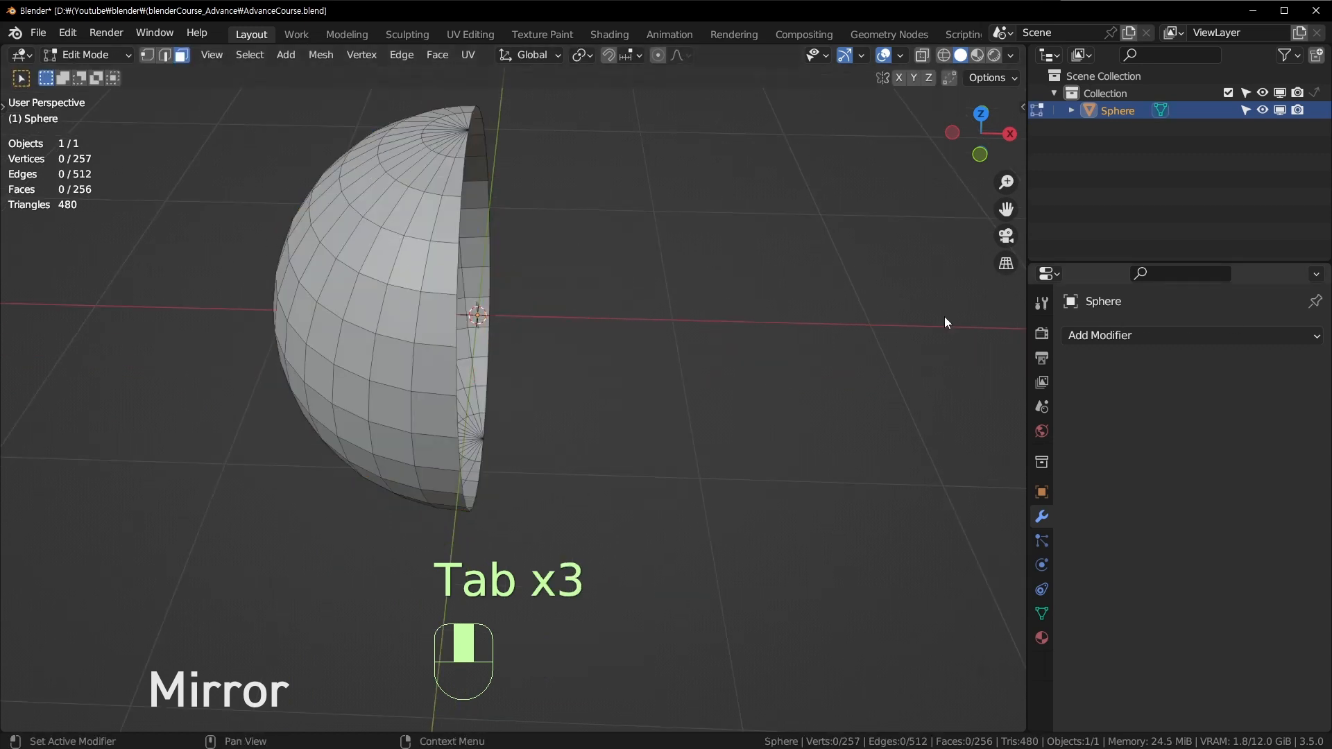
key(Tab)
click(1205, 344)
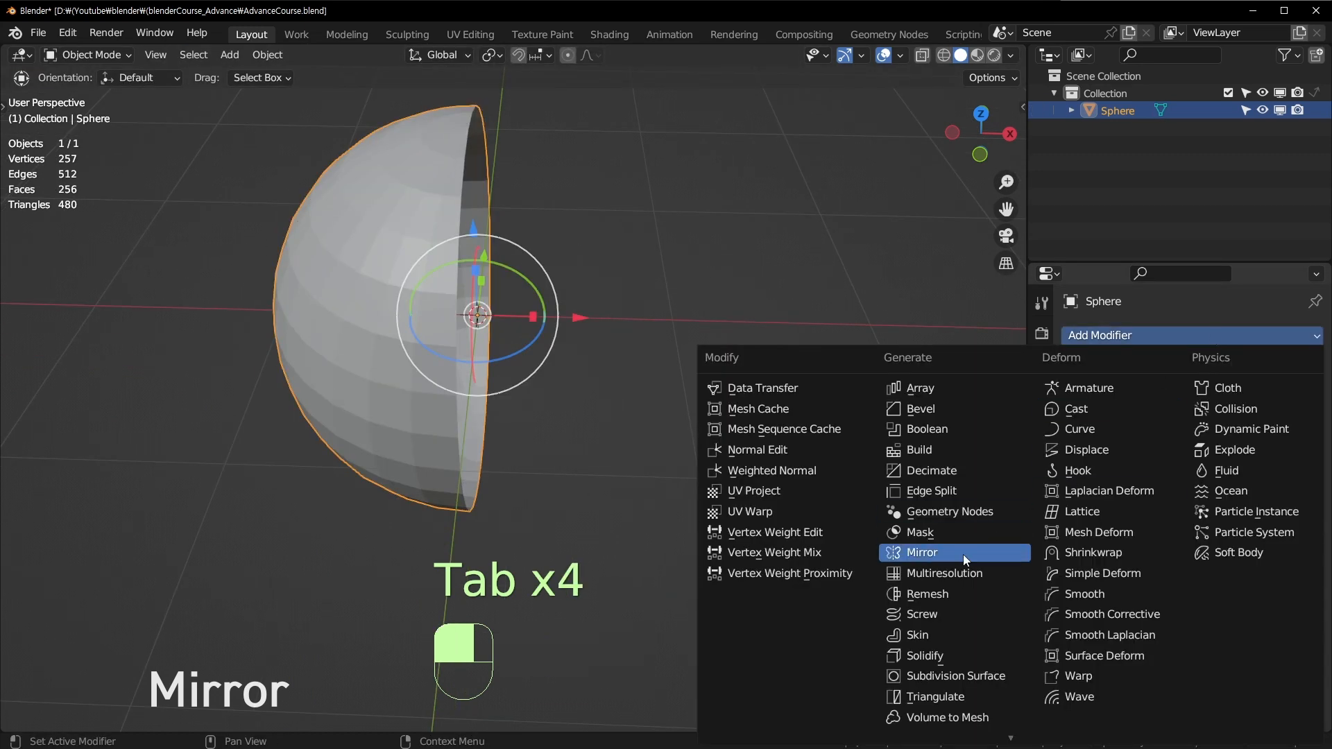
click(963, 555)
In Edit Mode with vertex select, try moving a vertex on the mirror seam and undo the move.
shift+middle_drag(708, 373, 527, 318)
key(Tab)
key(1)
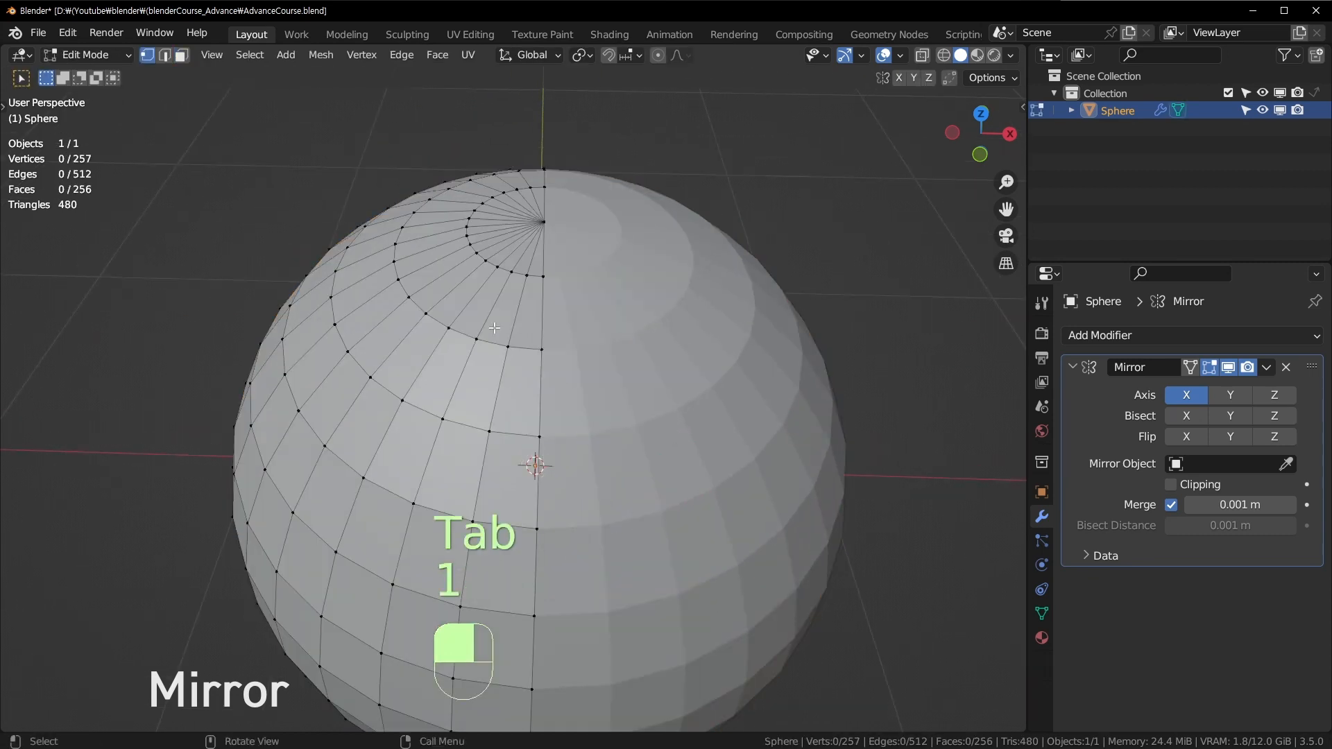
click(540, 334)
key(g)
click(521, 354)
key(ctrl+z)
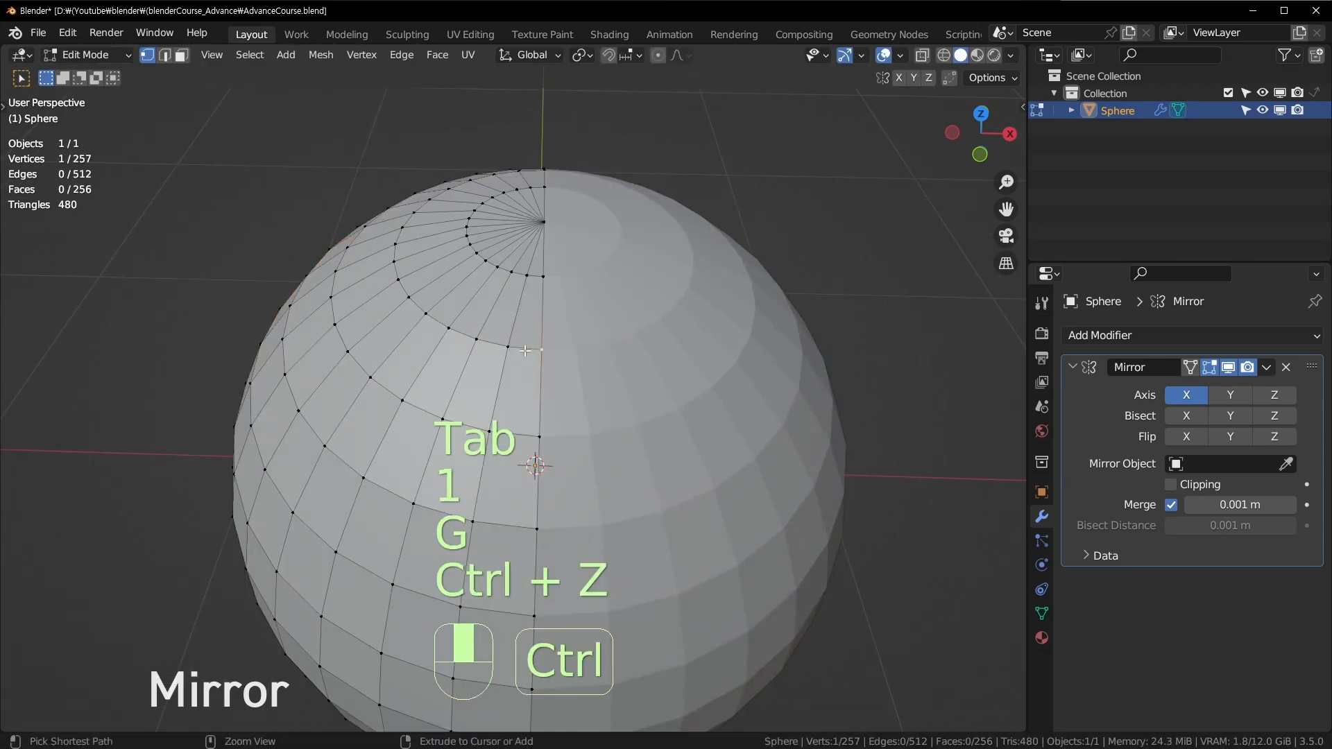
Examine the mirrored sphere in Object Mode and Edit Mode, comparing the editable half with the half generated by the modifier.
scroll(522, 354, up, 2)
scroll(521, 354, down, 3)
key(Tab)
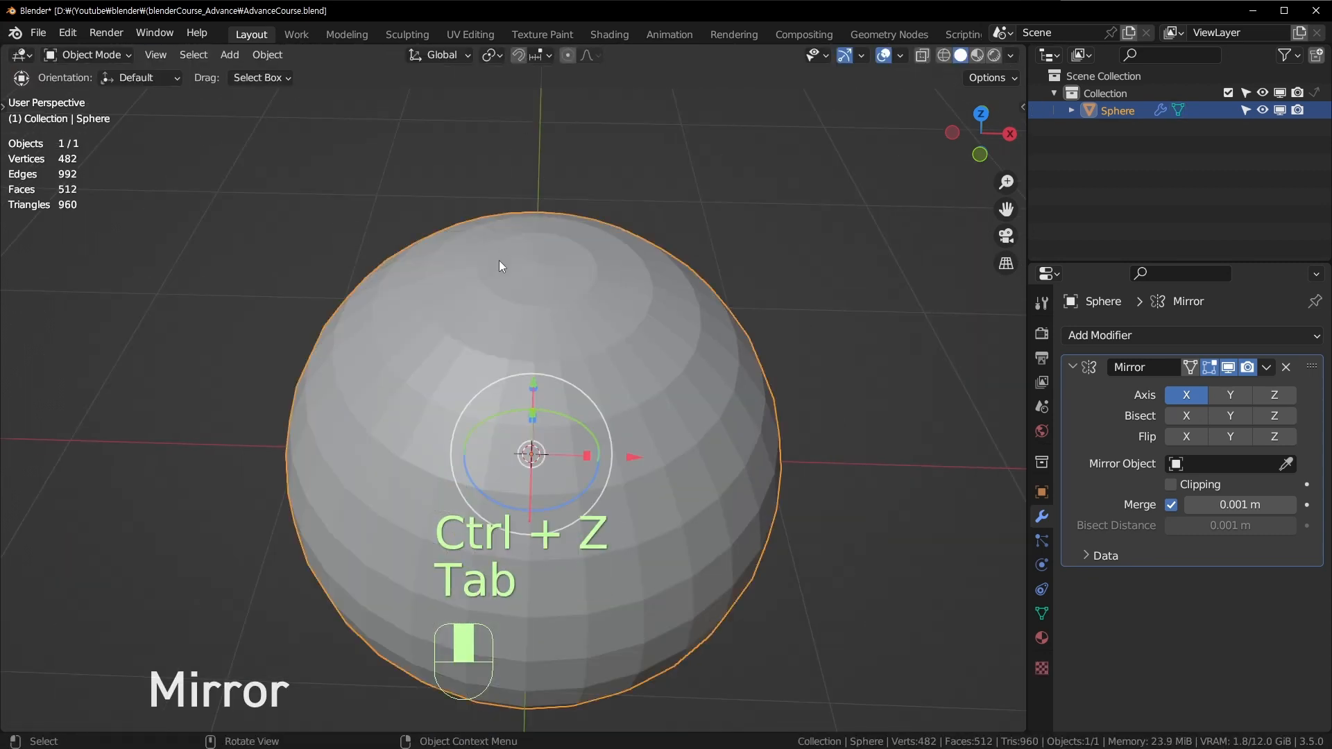
scroll(498, 260, down, 4)
middle_drag(488, 269, 516, 340)
scroll(510, 358, up, 3)
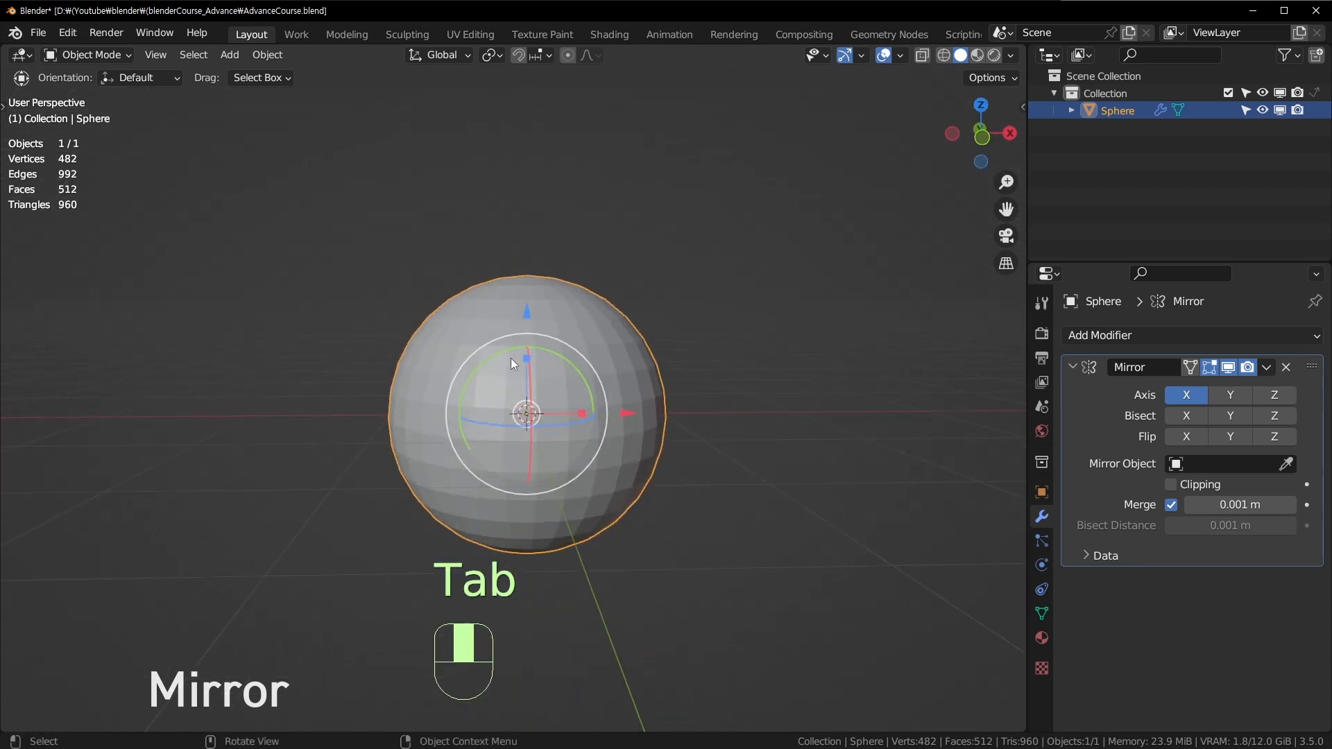
middle_drag(692, 410, 666, 406)
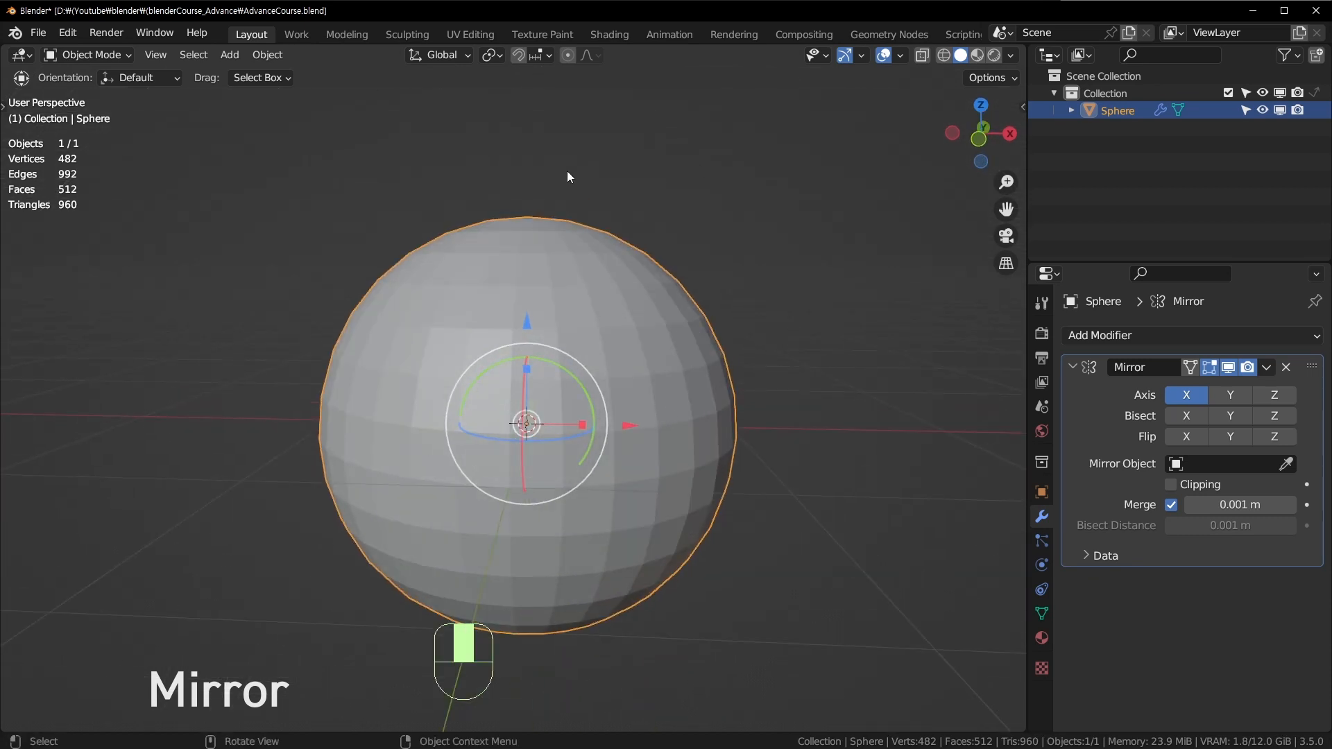
middle_drag(568, 176, 589, 266)
key(Tab)
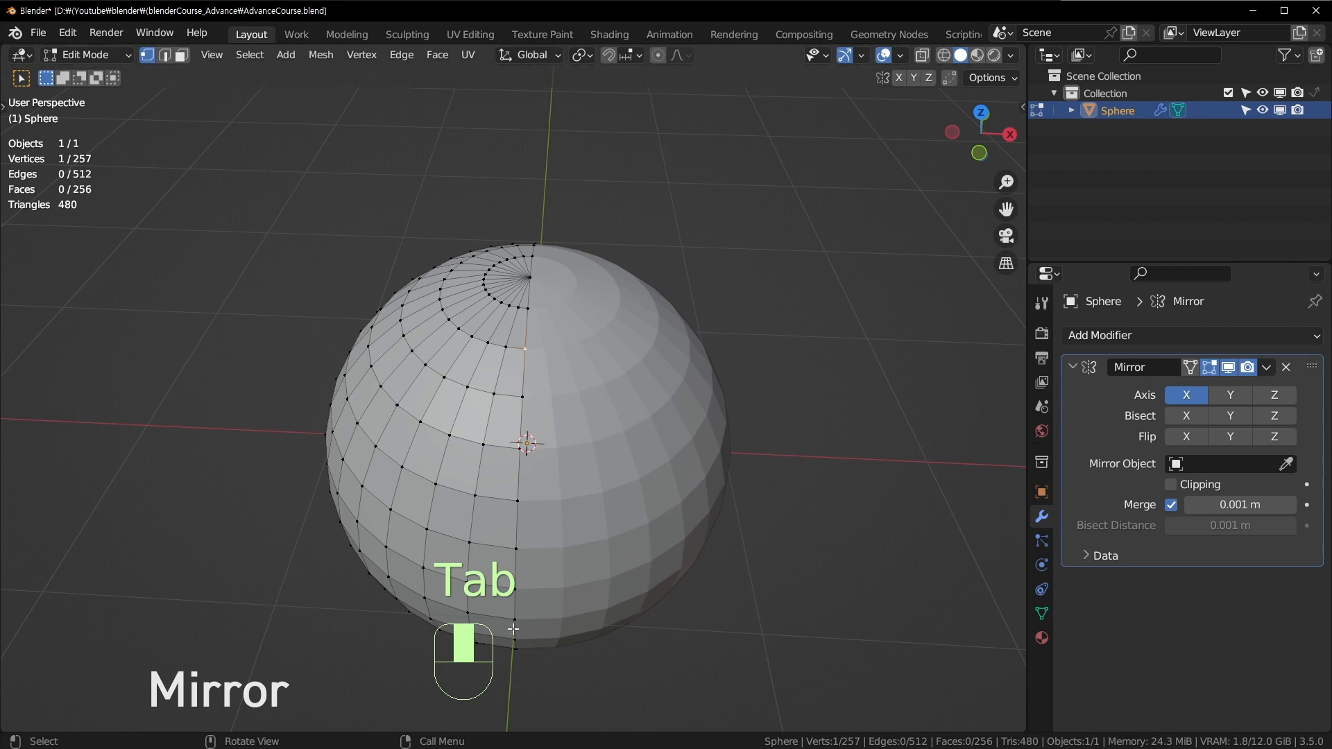
click(374, 338)
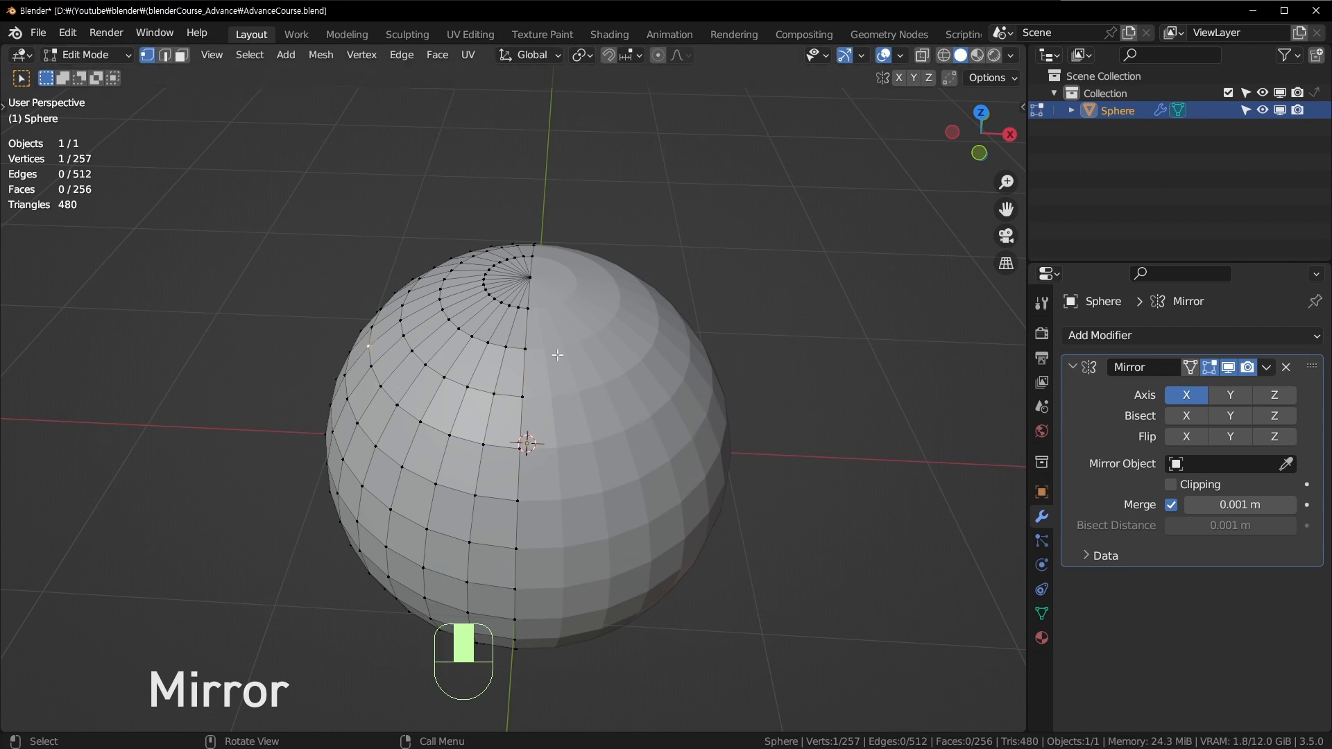
scroll(556, 354, down, 2)
scroll(595, 411, up, 1)
scroll(591, 413, down, 2)
scroll(581, 443, up, 2)
key(Tab)
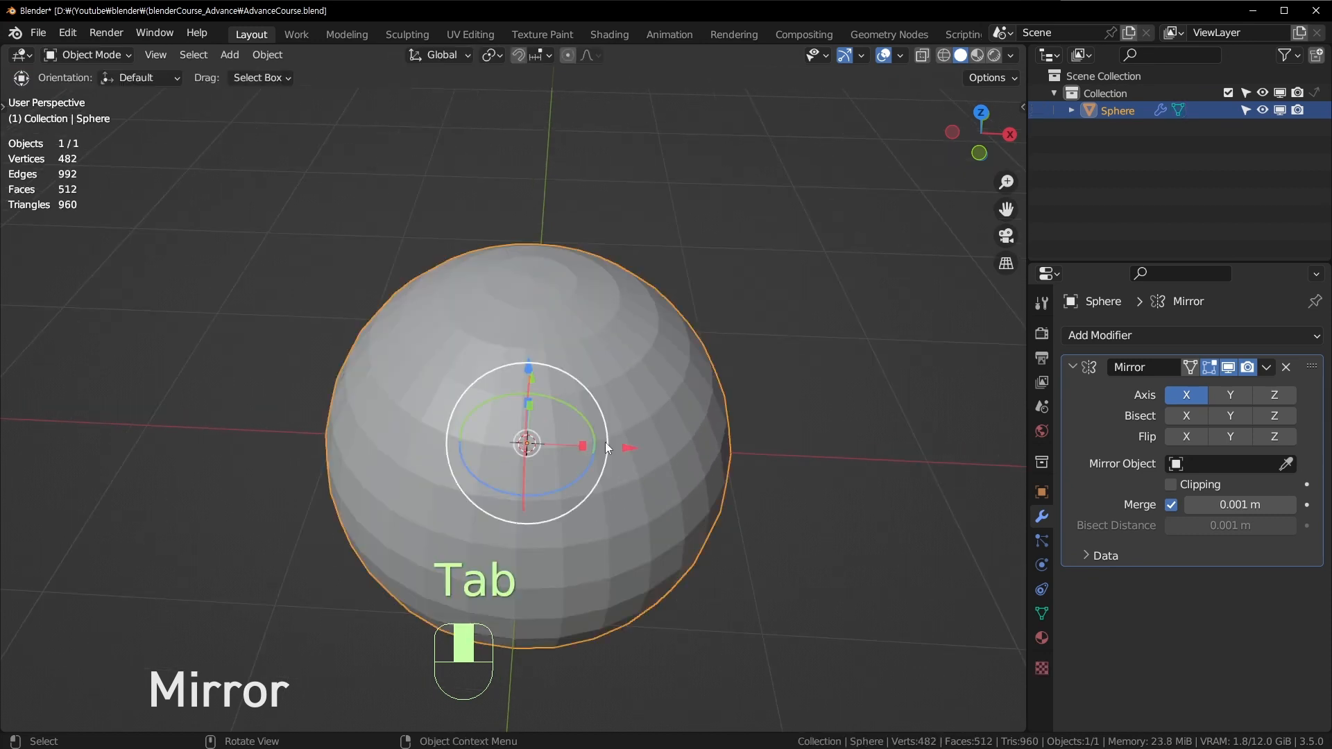
key(Tab)
scroll(550, 319, up, 3)
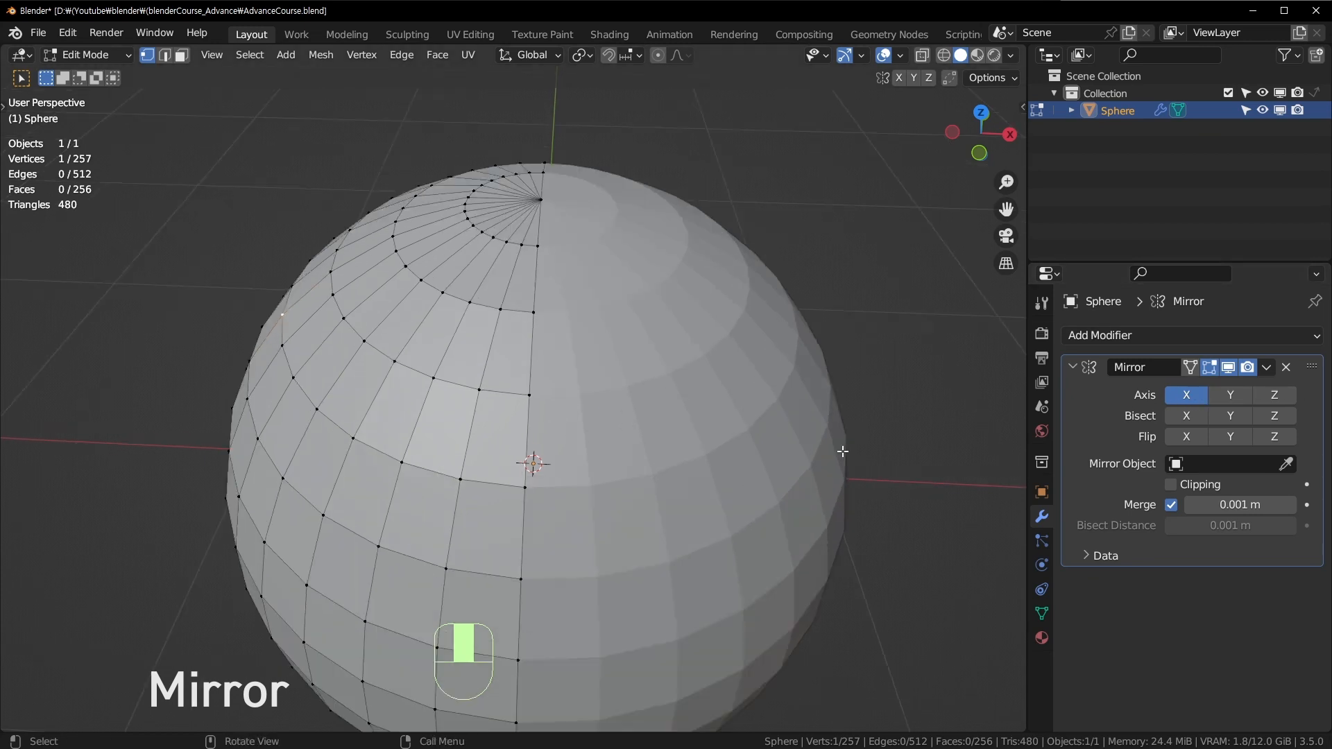
scroll(532, 437, down, 2)
key(Tab)
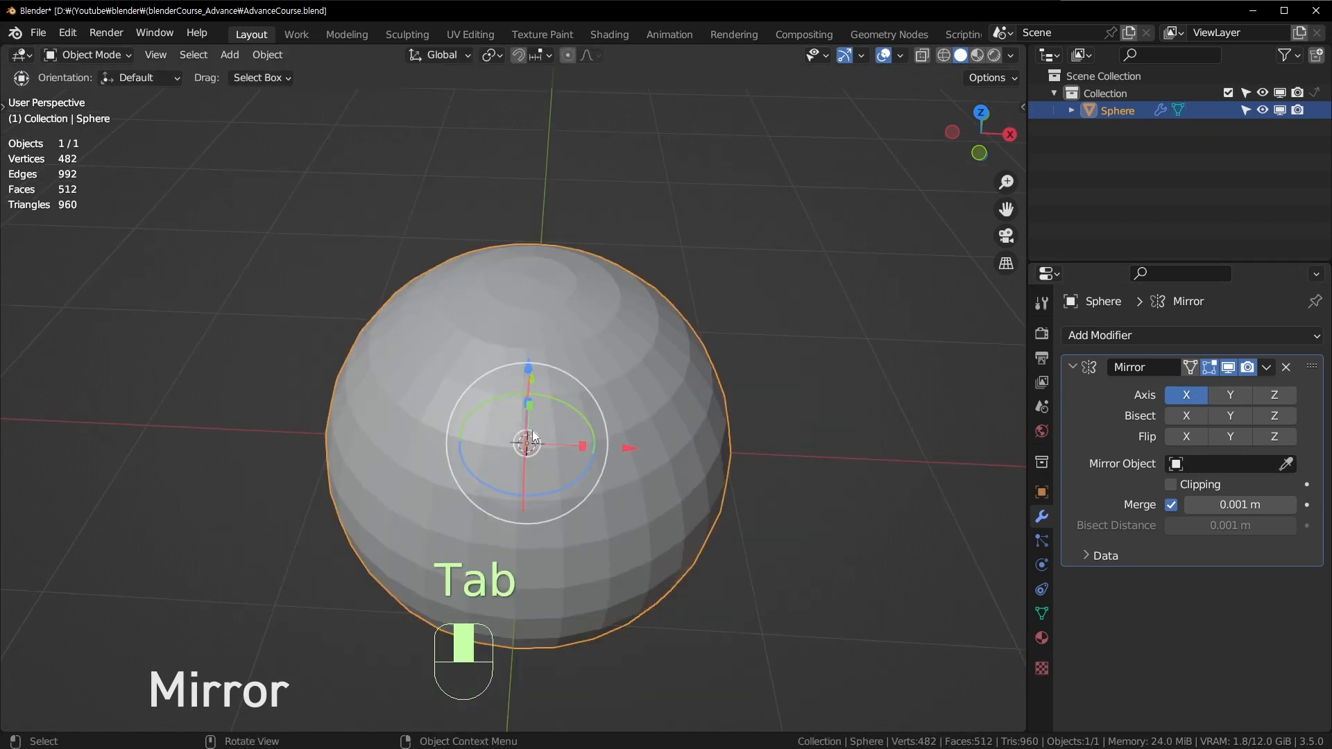
Deselect the sphere and add an armature at the world centre.
scroll(573, 443, down, 3)
click(744, 460)
key(shift+a)
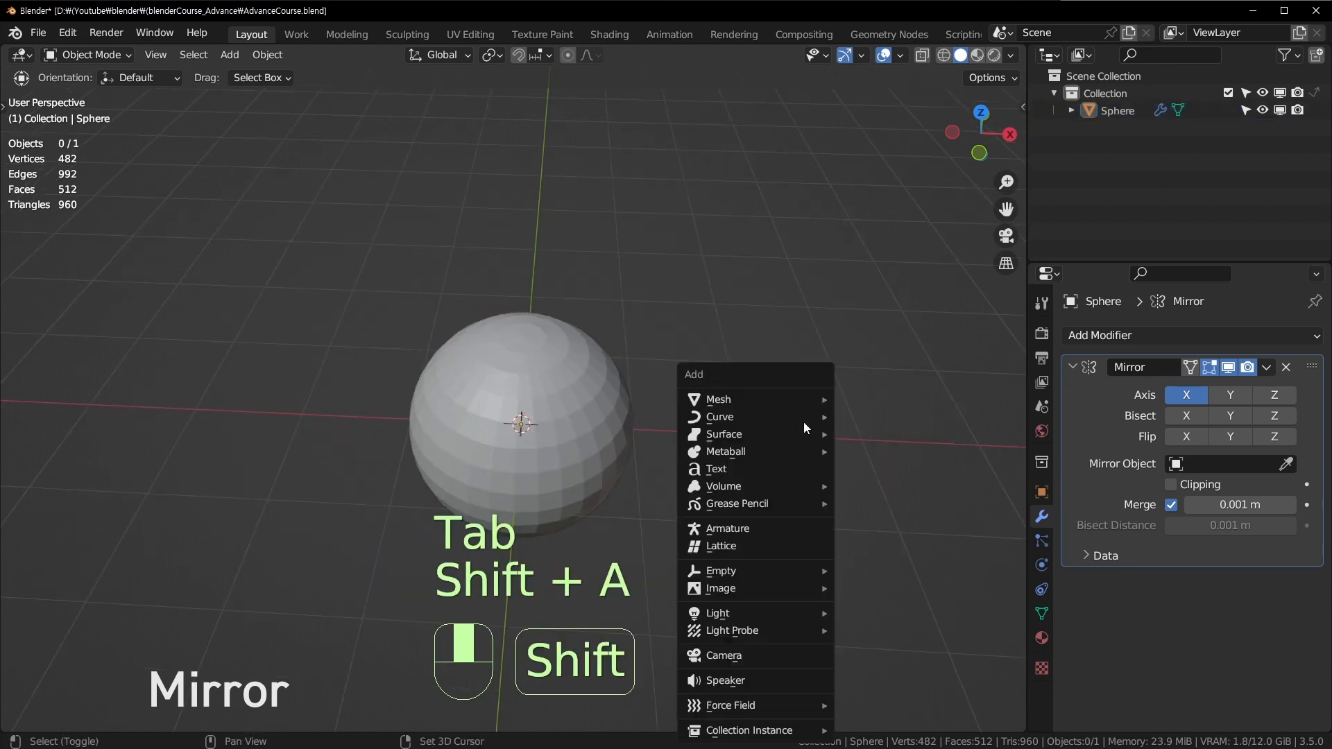
mouse_move(754, 394)
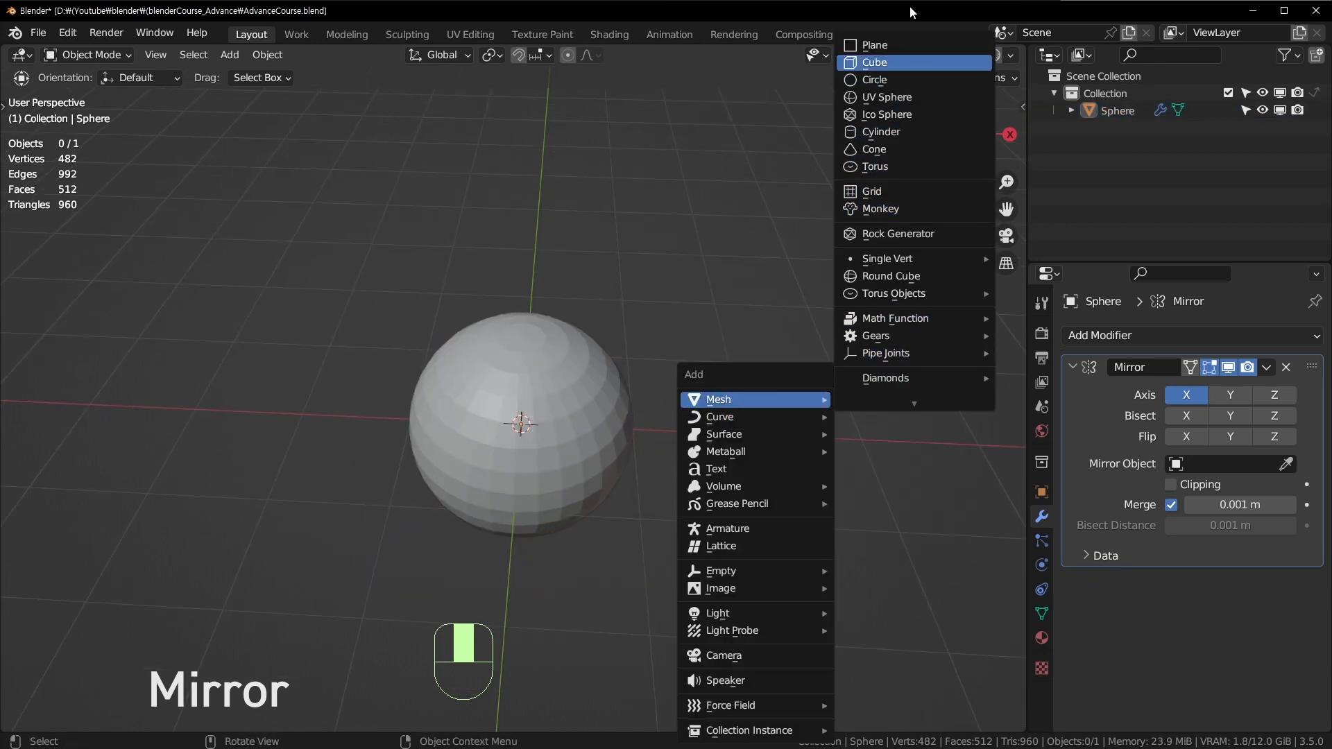
mouse_move(898, 298)
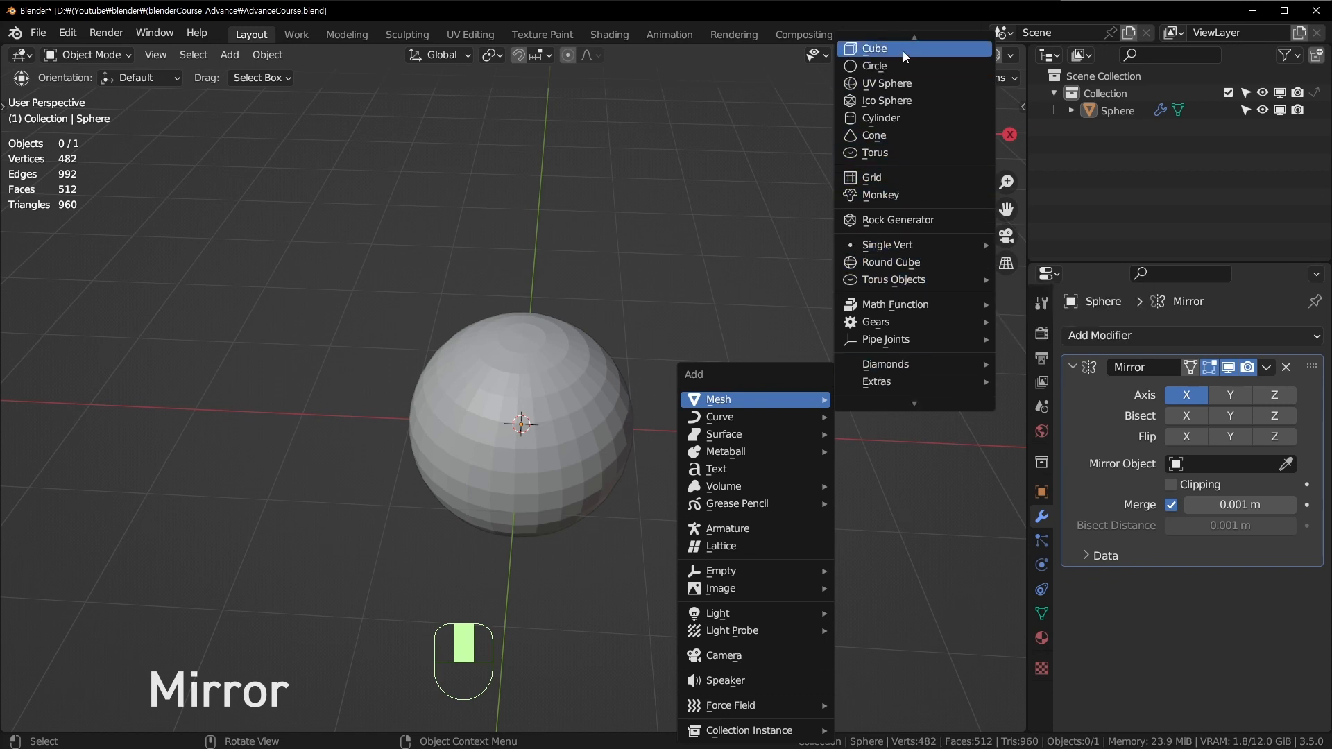
scroll(909, 303, down, 1)
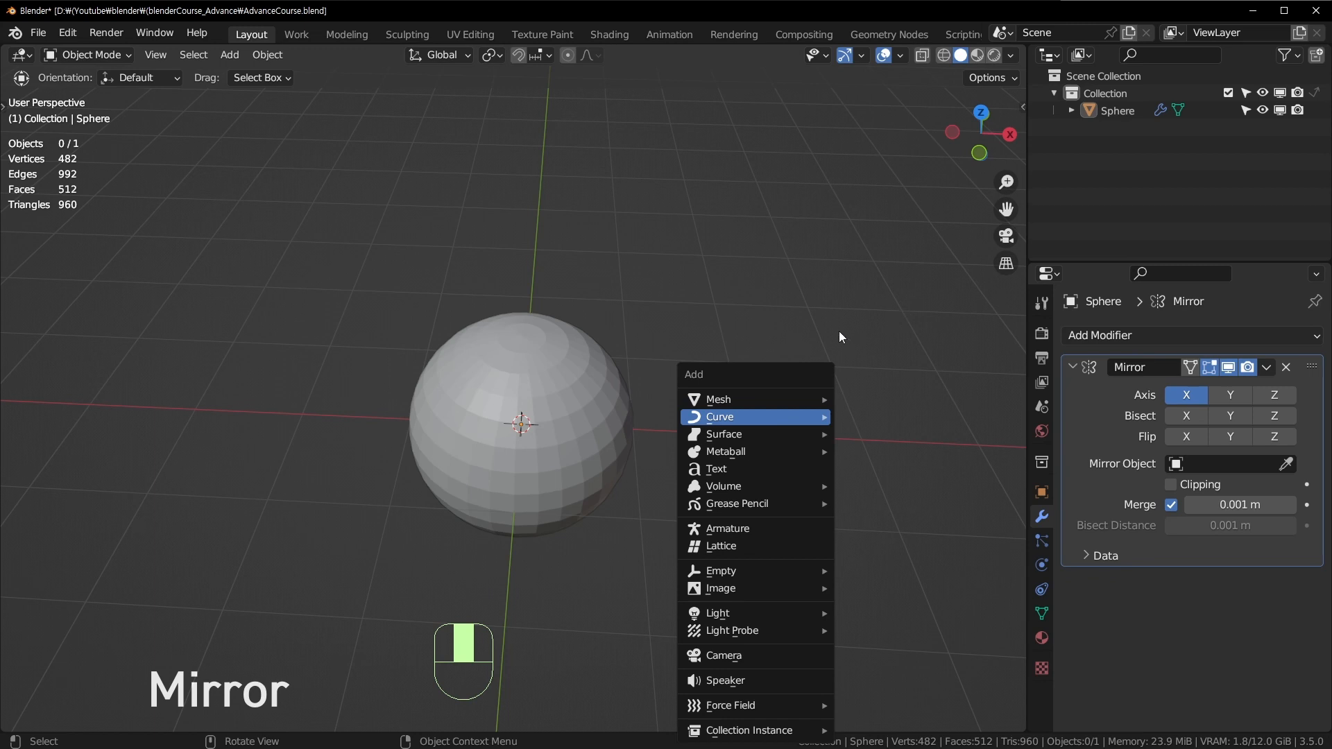
key(a)
click(764, 357)
Add a Plain Axes empty and move it about 1.47 m along positive X.
key(shift+a)
mouse_move(764, 357)
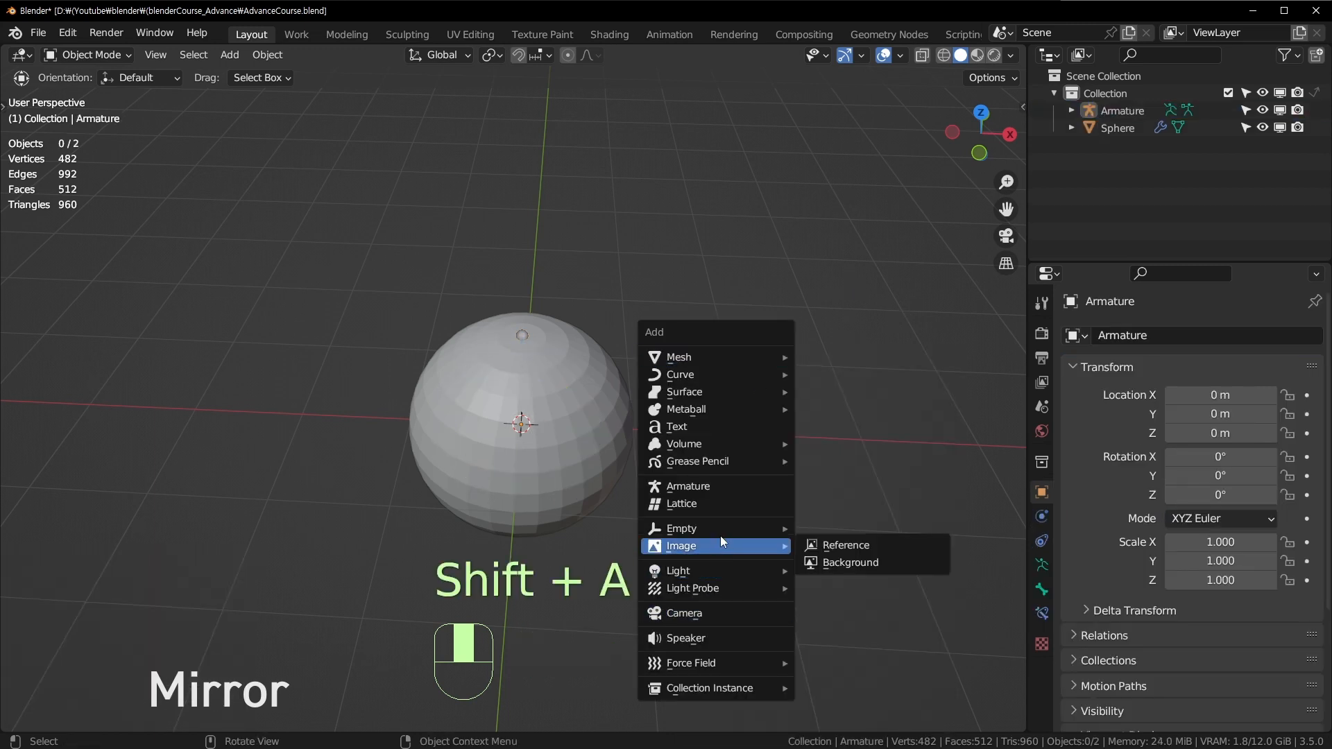
mouse_move(730, 526)
click(854, 534)
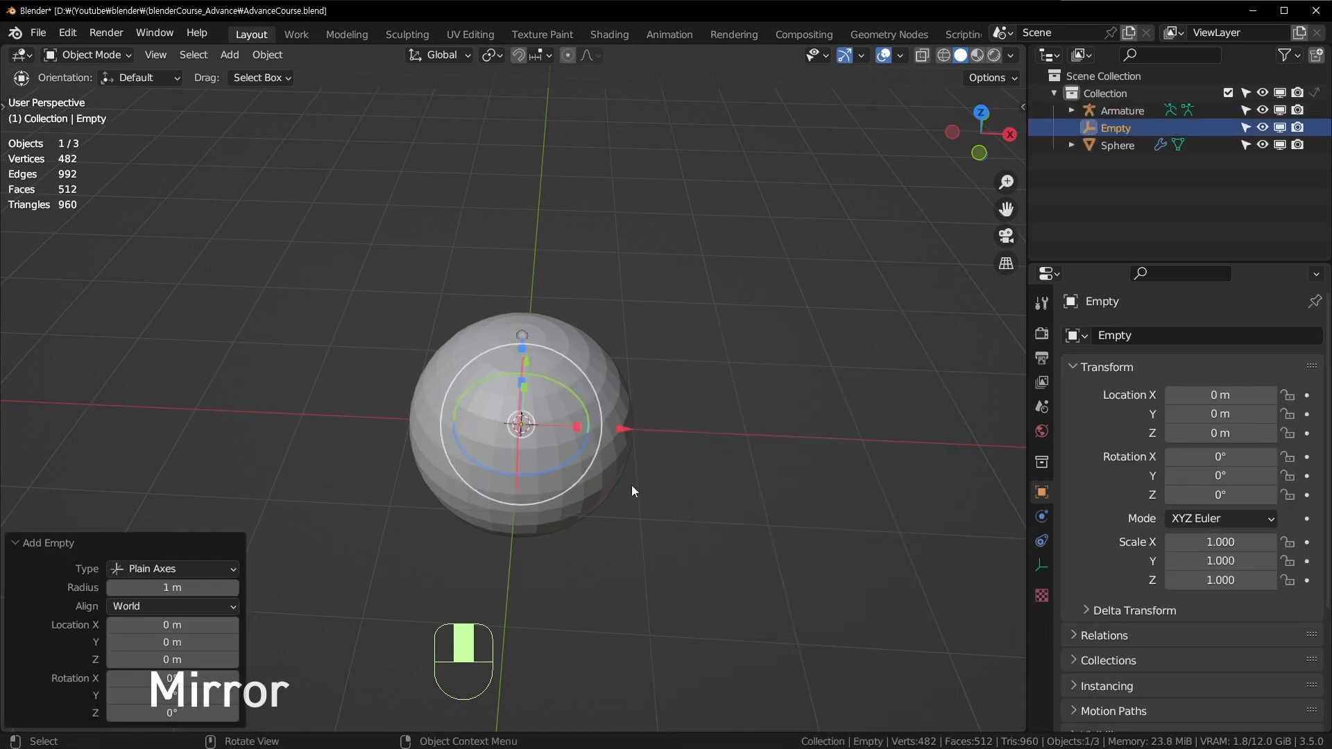
key(g)
key(x)
click(797, 467)
Set the empty as the Mirror Object of the sphere's Mirror modifier and select the empty.
middle_drag(797, 467, 491, 379)
click(413, 328)
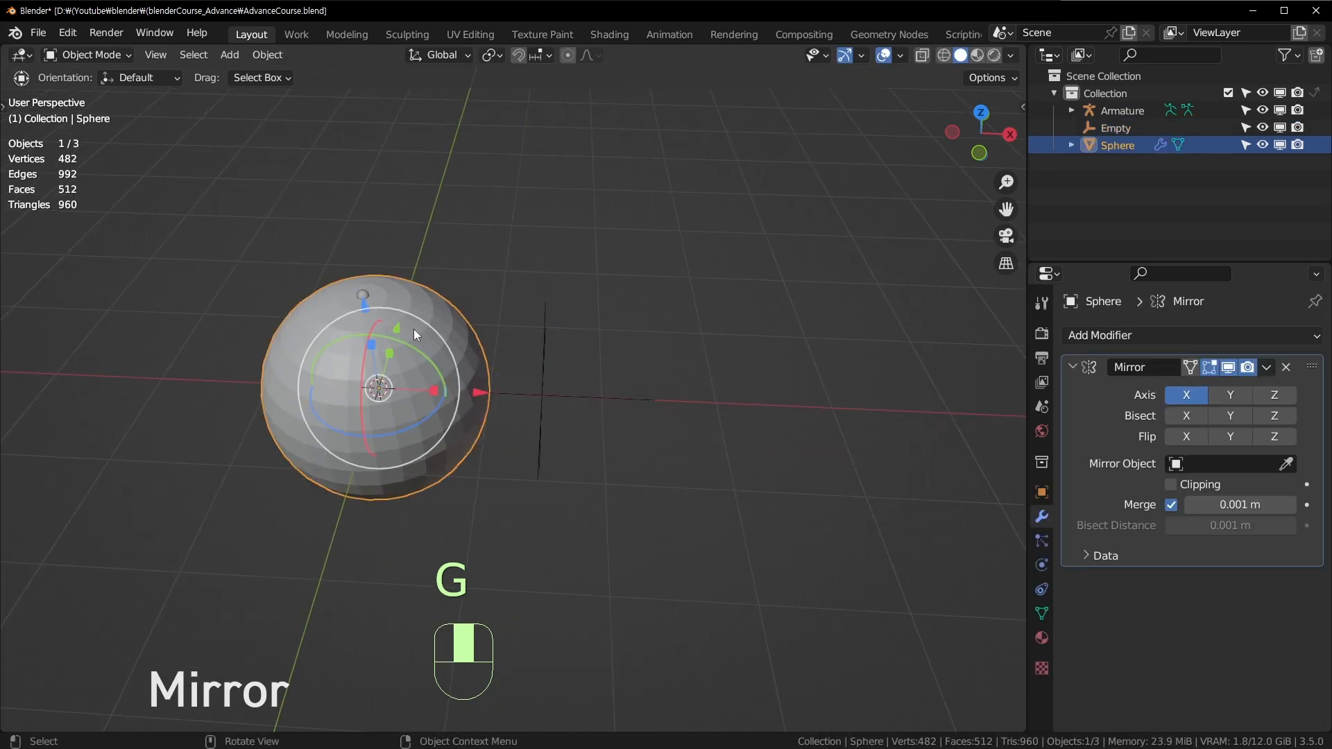
click(1259, 463)
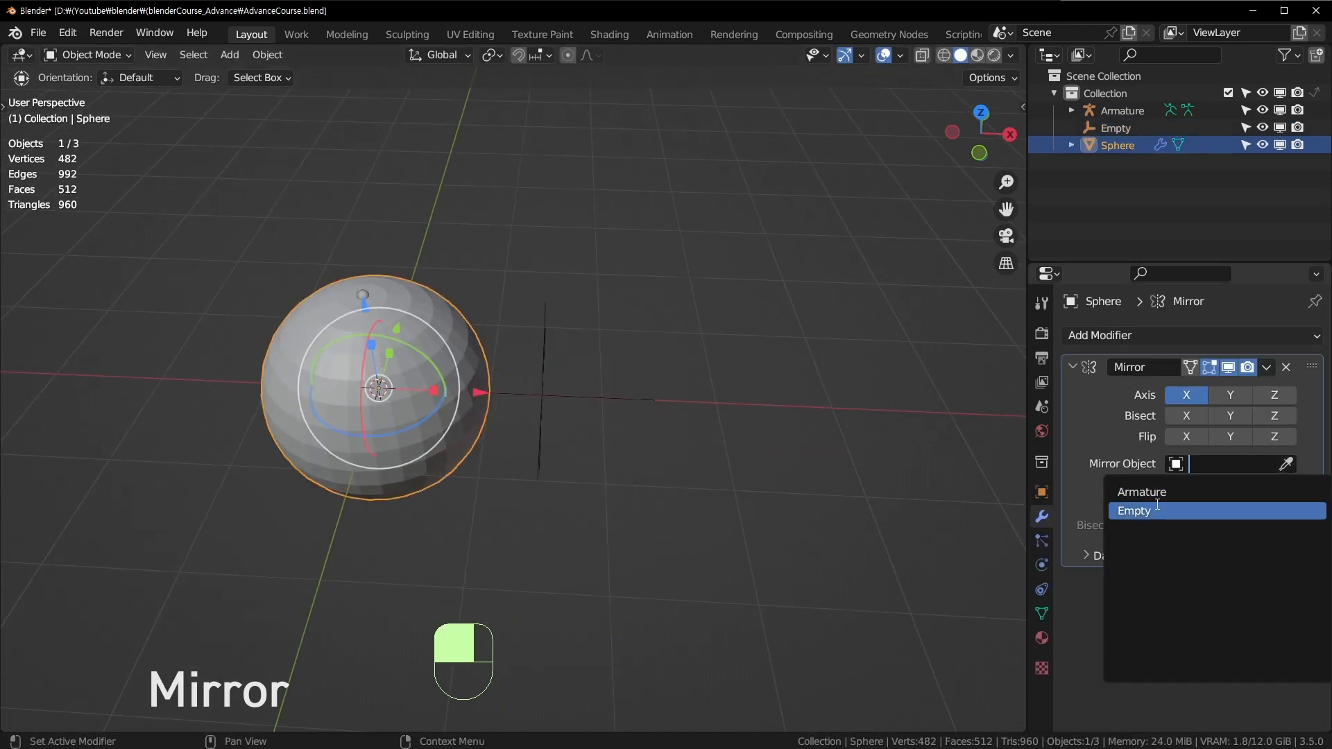
click(1144, 511)
click(558, 393)
scroll(163, 335, up, 2)
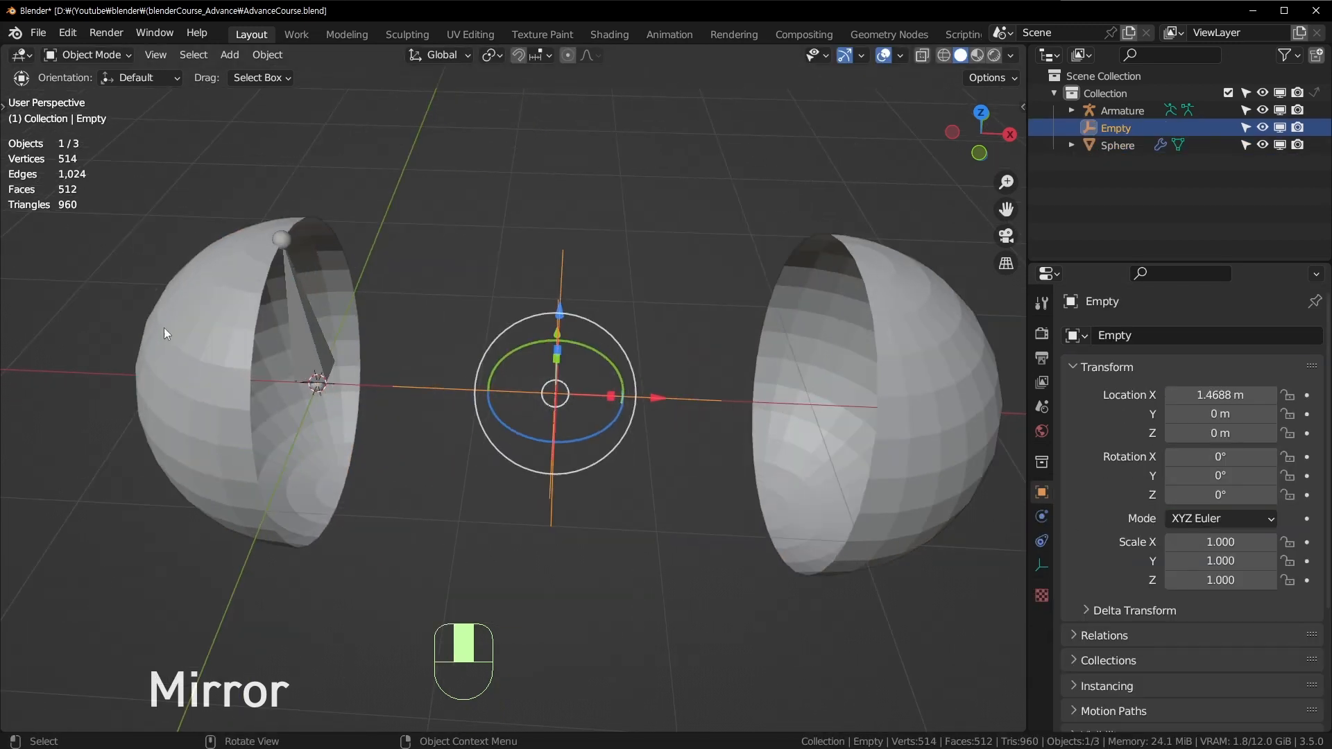
Delete the armature at the world centre and select the empty.
click(246, 368)
drag(343, 314, 301, 285)
ctrl+click(301, 284)
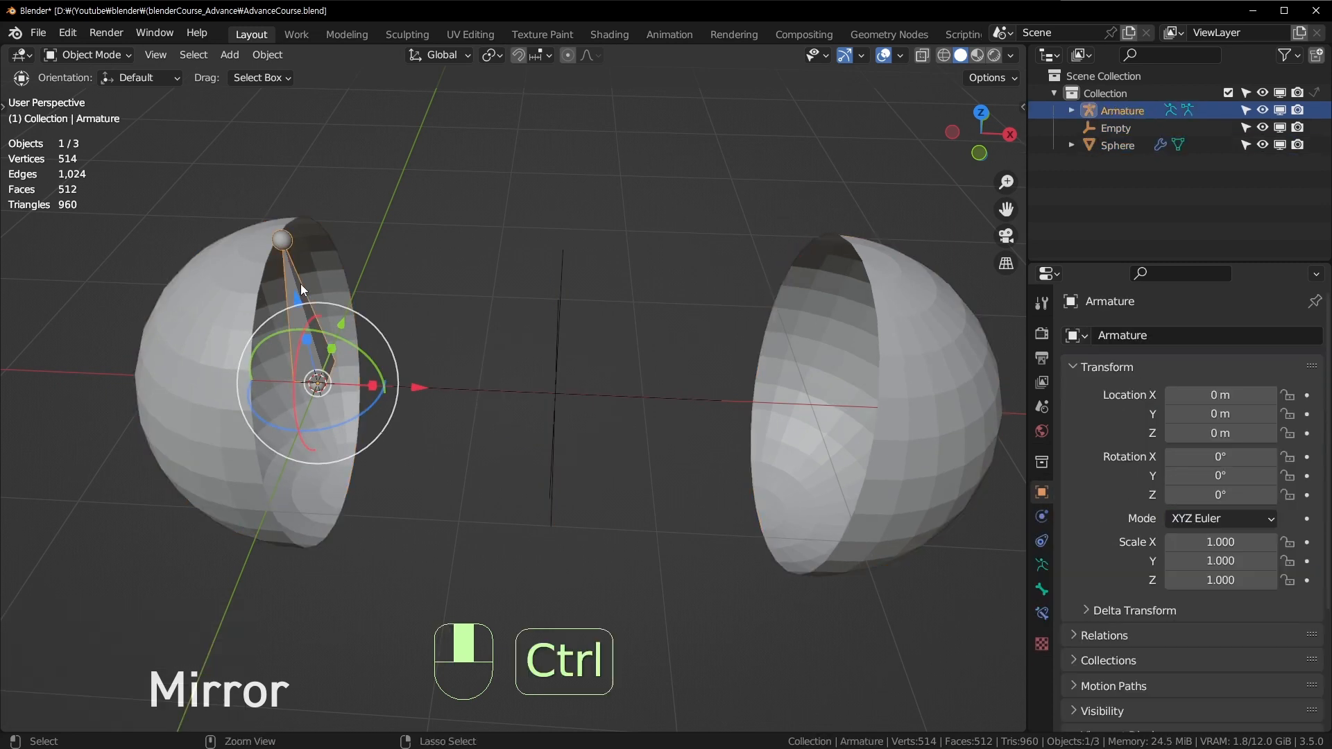
key(ctrl+z)
key(ctrl+z)
click(301, 281)
key(x)
click(300, 286)
click(556, 394)
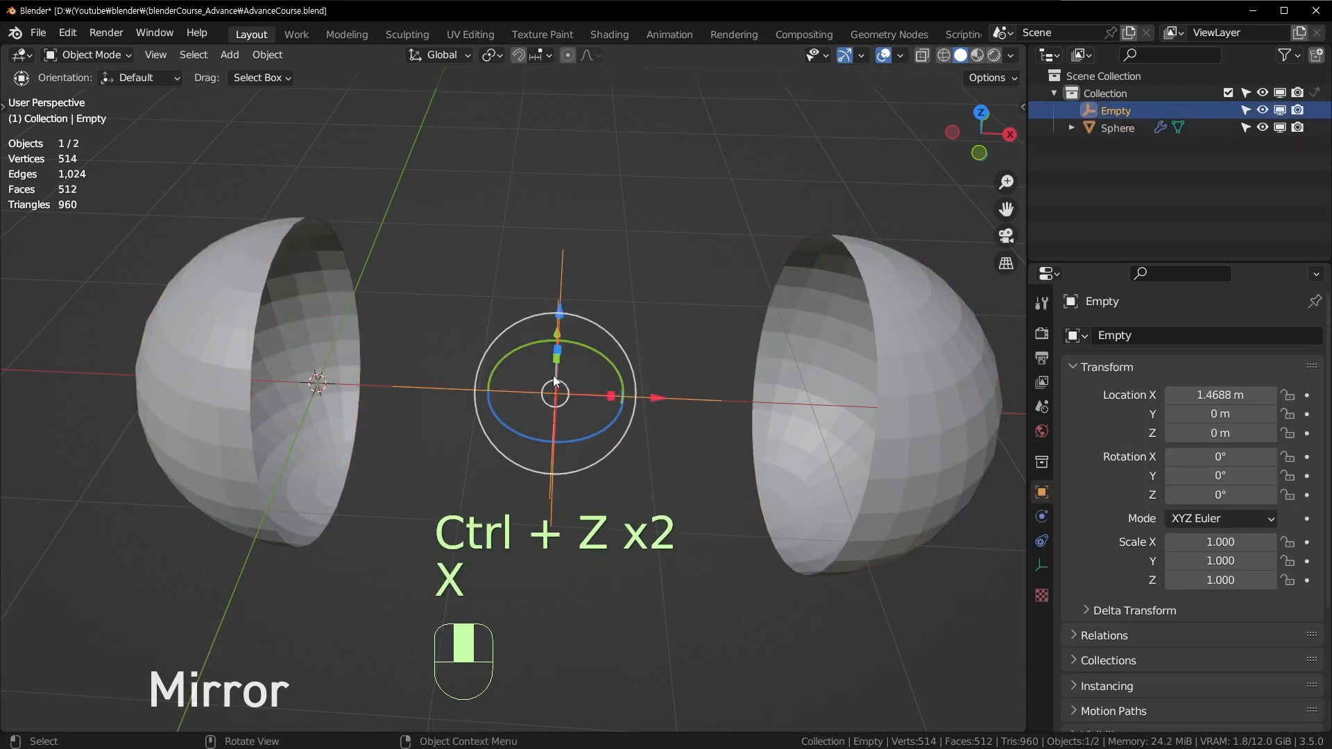
Try moving the empty freely to about X 0.83 m, Y 0.04 m, Z 0.11 m, and undo the move.
shift+middle_drag(610, 430, 652, 380)
scroll(652, 382, up, 3)
scroll(622, 393, down, 4)
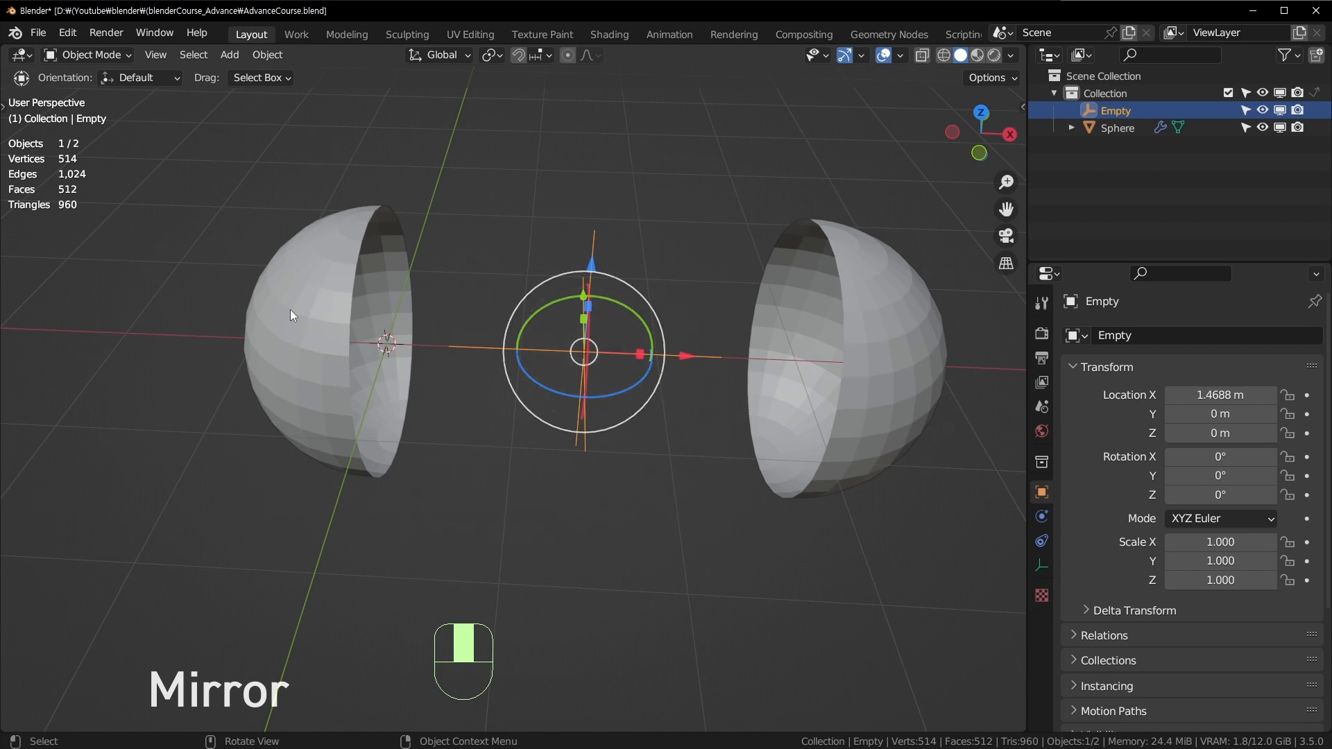
scroll(663, 438, down, 4)
middle_drag(663, 444, 456, 522)
key(g)
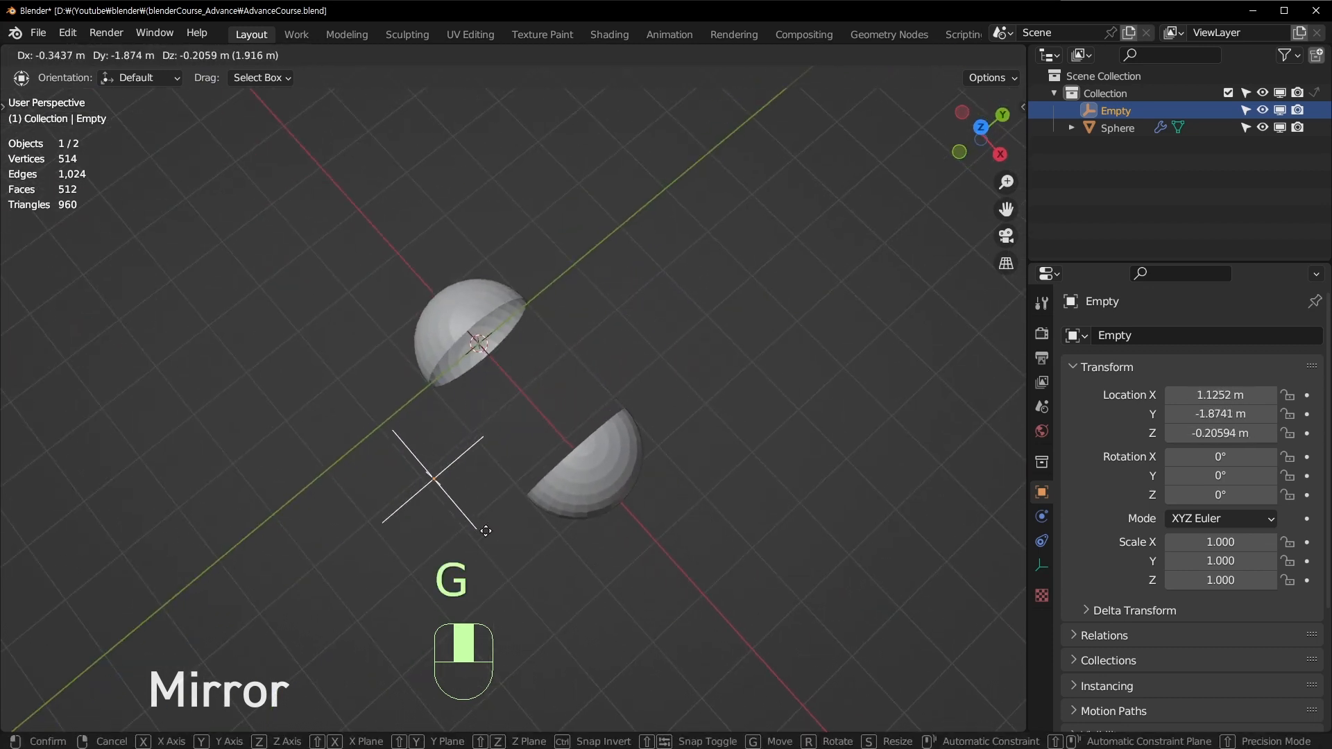
click(547, 420)
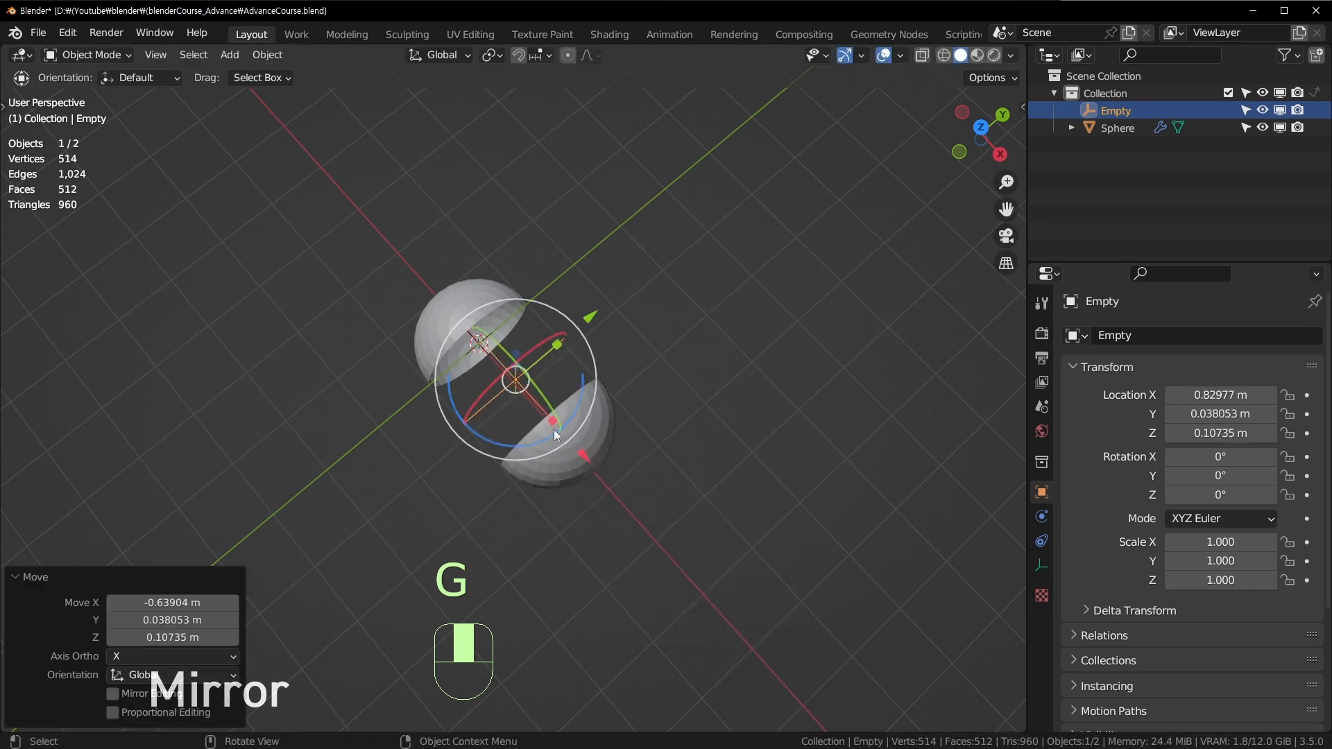
key(ctrl+z)
Delete the empty and select the sphere.
middle_drag(524, 477, 613, 377)
key(x)
click(624, 374)
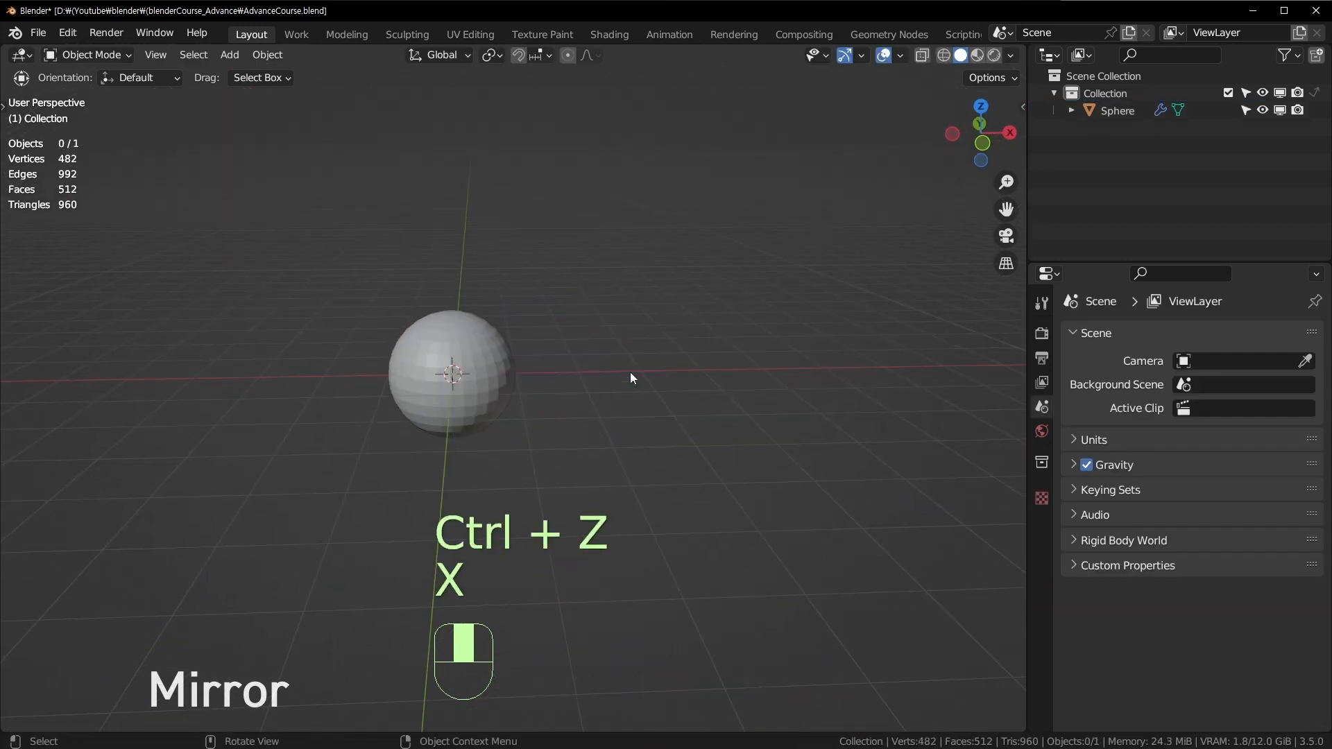
click(469, 351)
scroll(469, 351, up, 3)
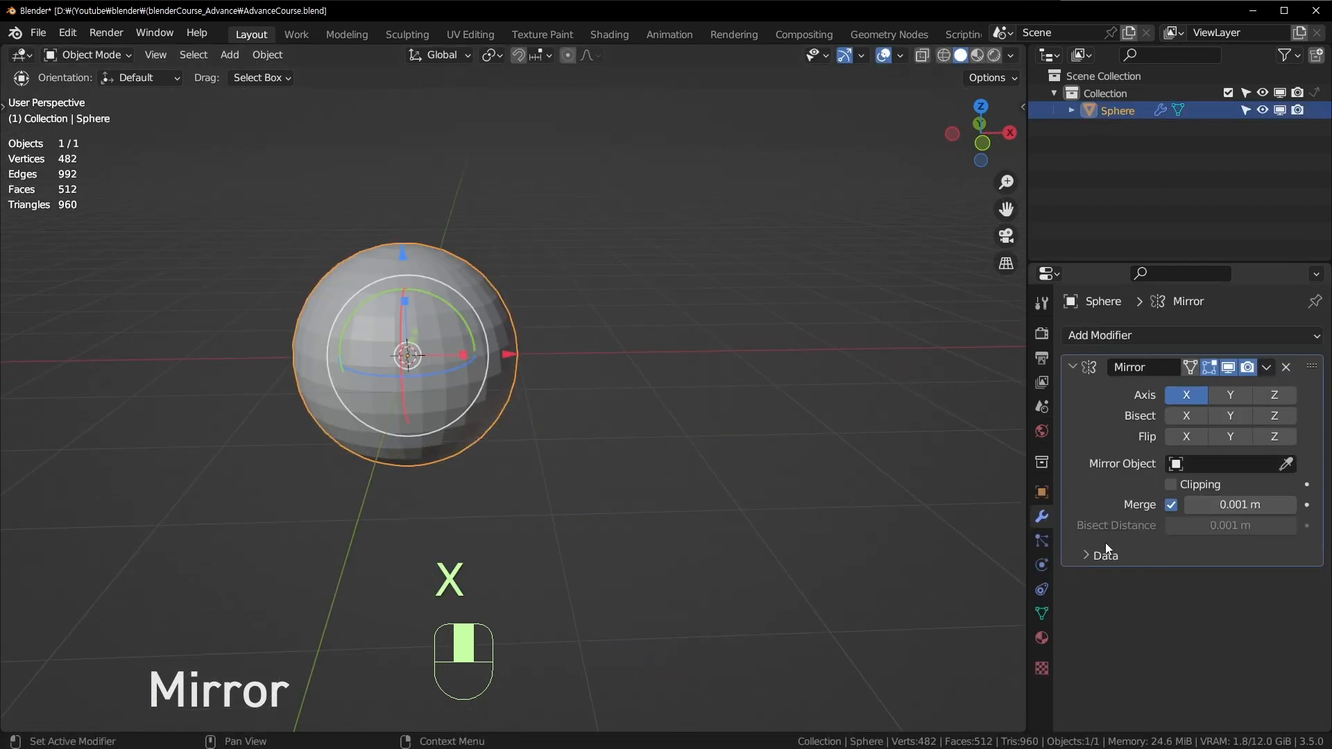
Put the sphere in Edit Mode with vertex selection and select a vertex on the mirror seam.
scroll(610, 430, up, 3)
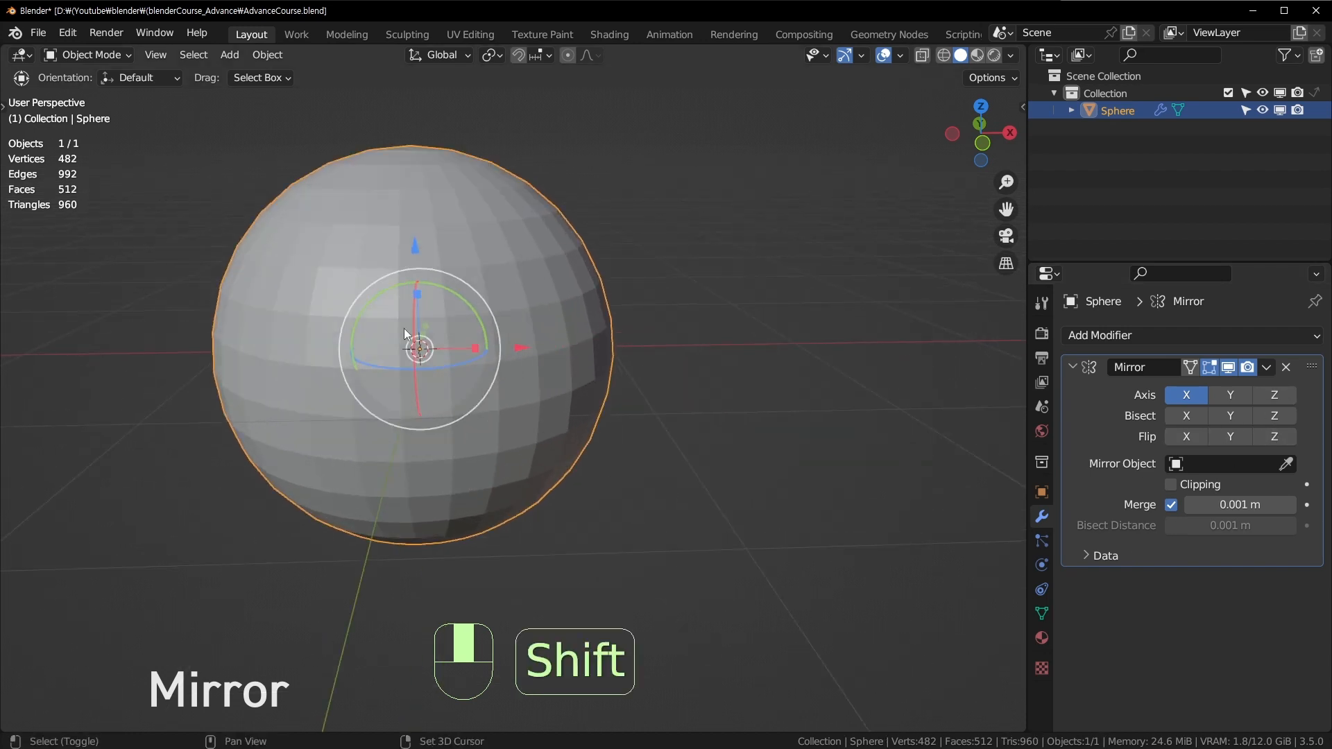
shift+middle_drag(404, 328, 533, 381)
scroll(548, 381, up, 2)
shift+middle_drag(688, 303, 636, 348)
scroll(589, 369, up, 2)
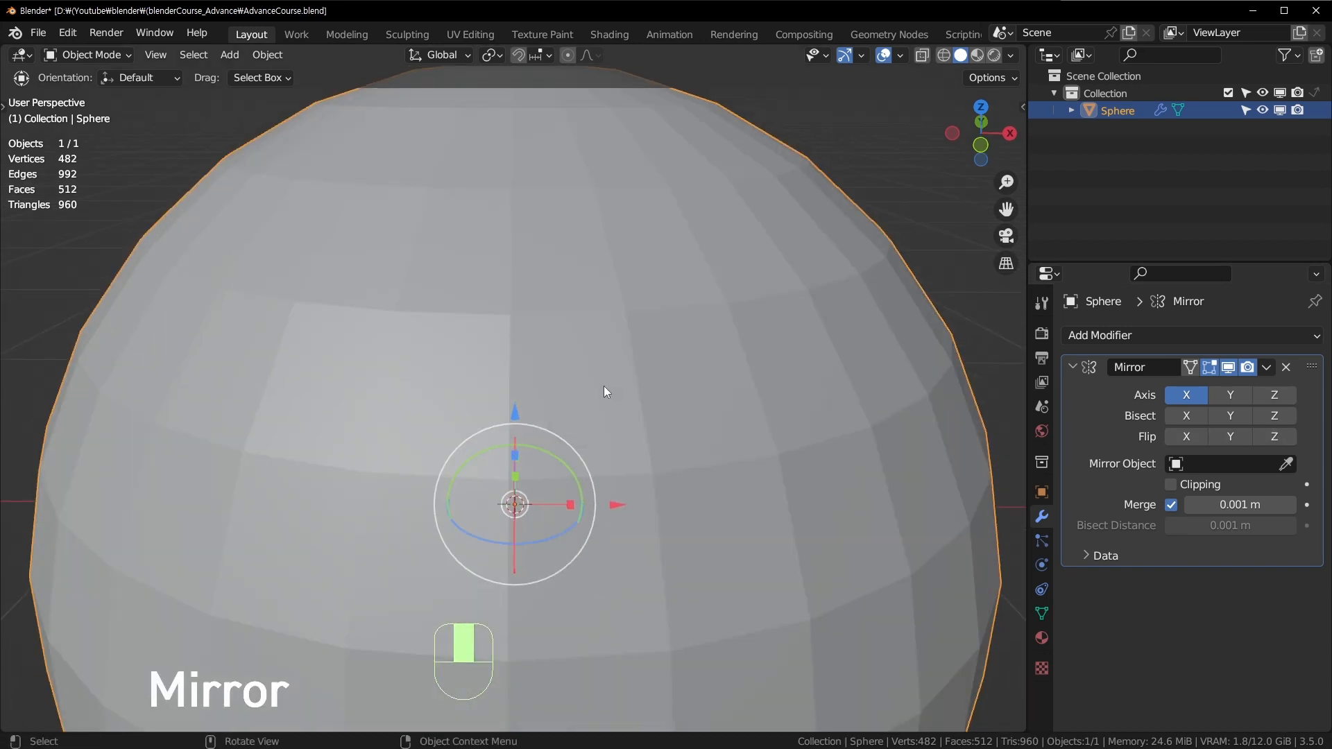
key(Tab)
key(1)
scroll(513, 315, up, 5)
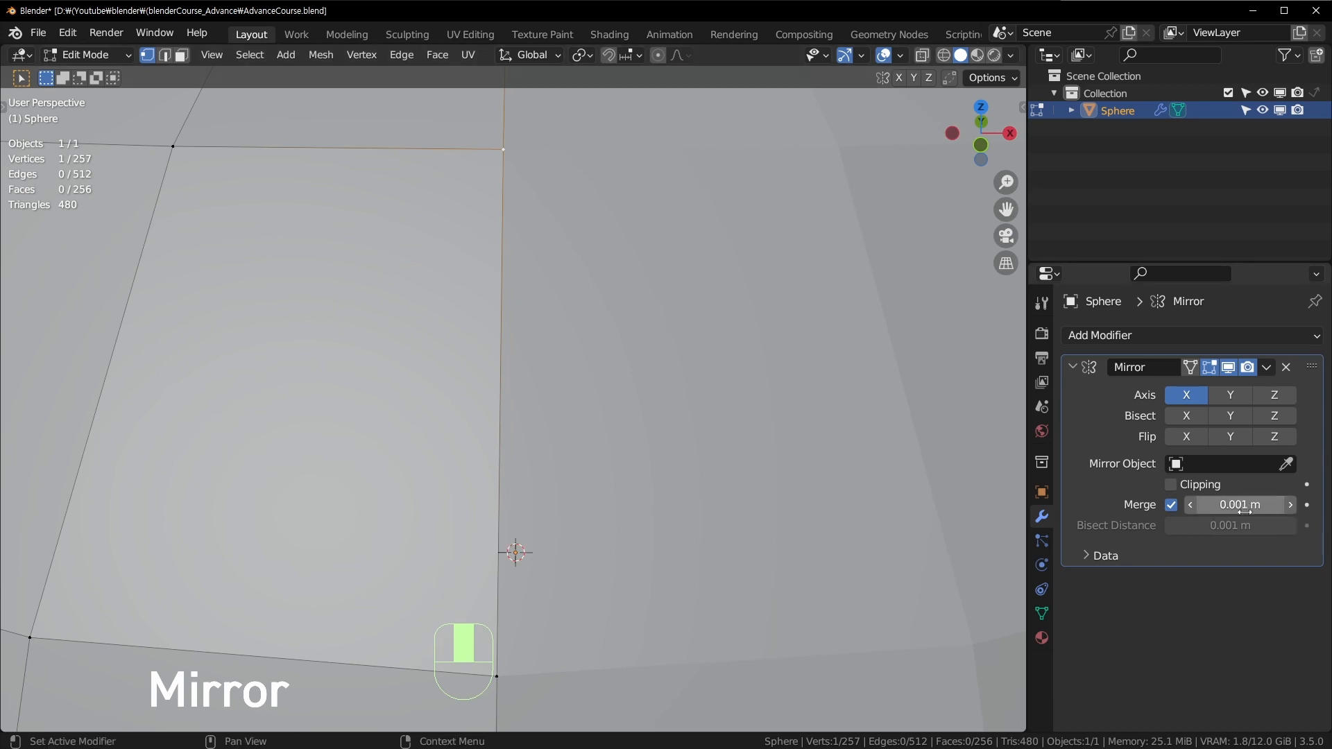
scroll(666, 389, down, 5)
scroll(760, 386, up, 3)
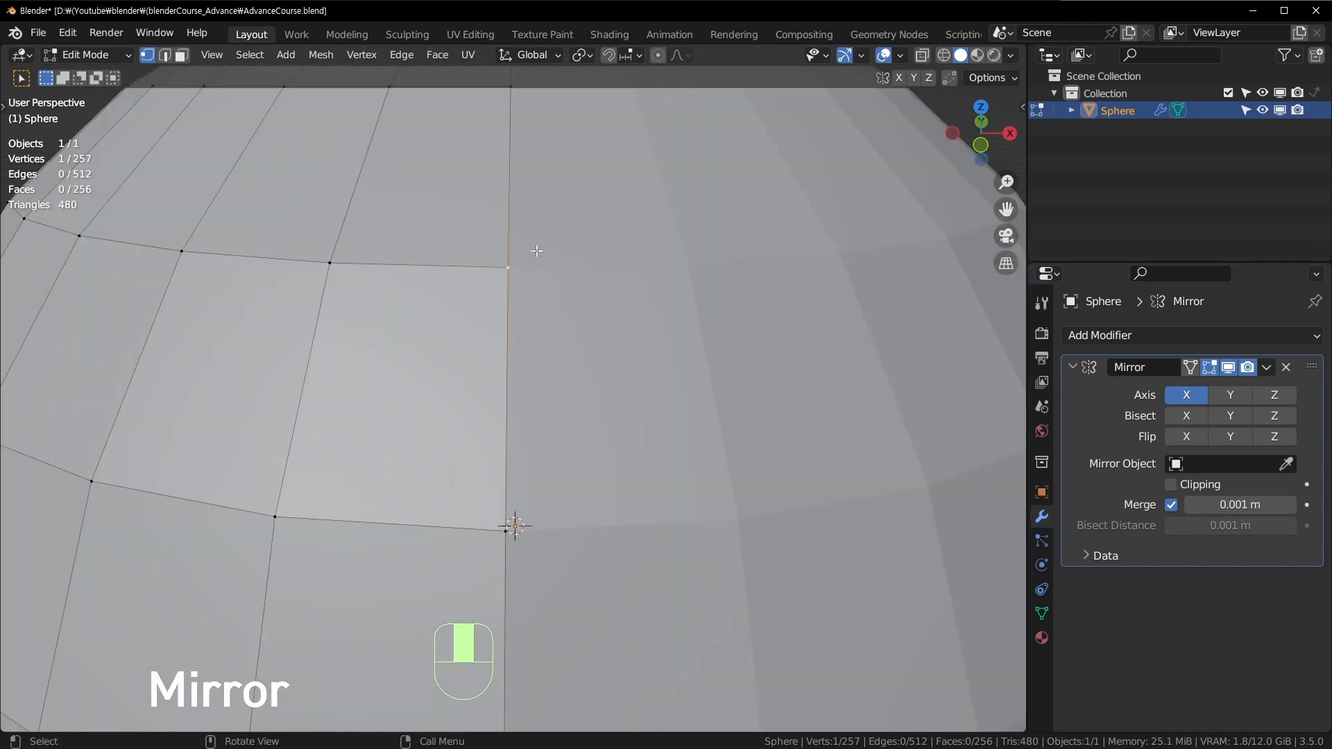
Try moving the selected seam vertex slightly away from the mirror plane, undoing each attempt.
key(g)
click(473, 274)
key(ctrl+z)
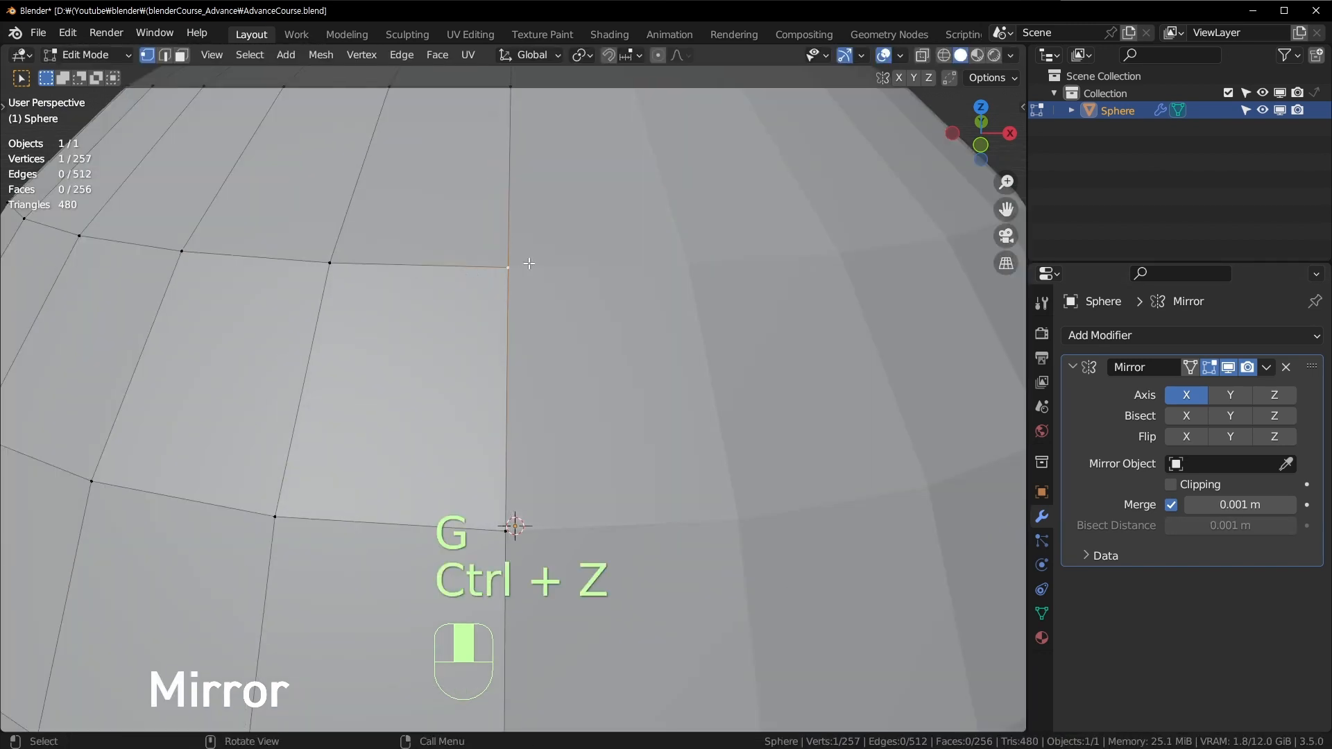
scroll(517, 270, up, 2)
scroll(514, 305, down, 4)
scroll(514, 312, up, 4)
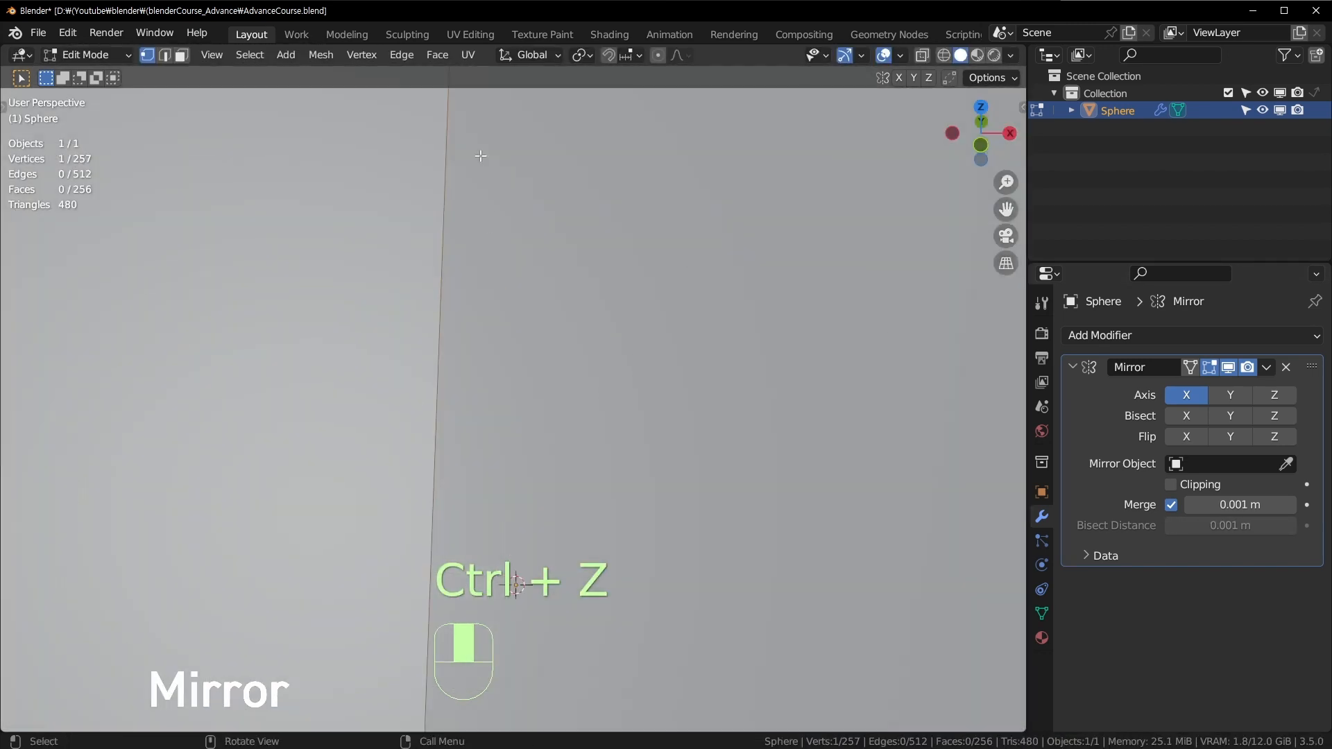
scroll(479, 153, down, 3)
shift+middle_drag(507, 283, 508, 307)
scroll(516, 286, up, 4)
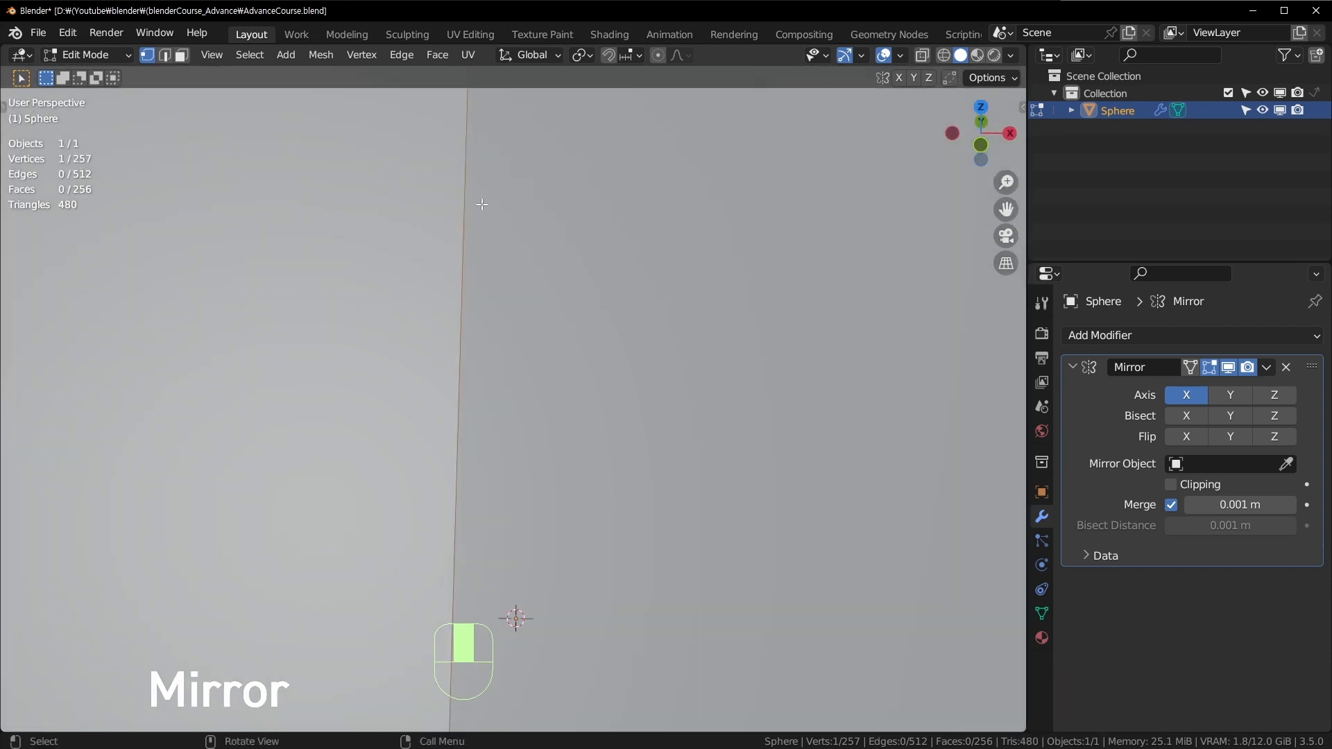
key(g)
click(455, 214)
shift+middle_drag(455, 215, 484, 384)
shift+middle_drag(592, 531, 583, 526)
key(ctrl+z)
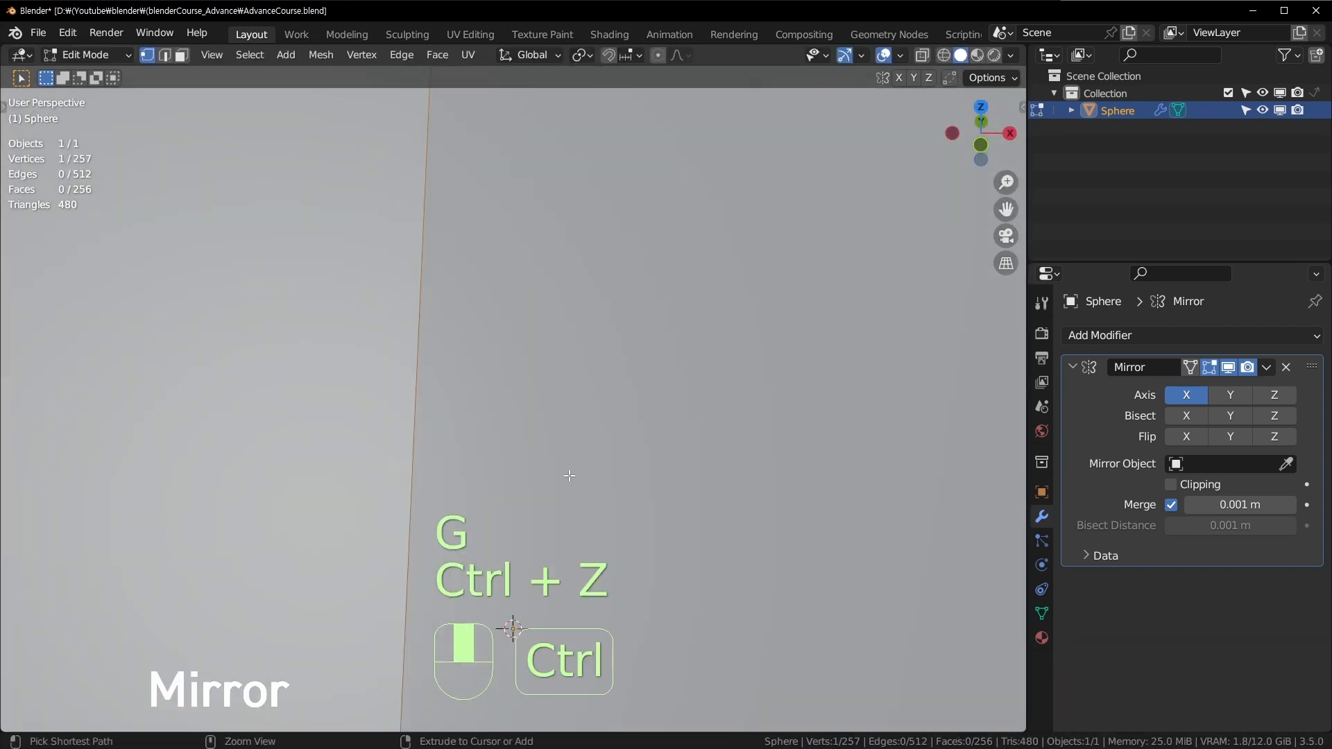
scroll(529, 343, down, 3)
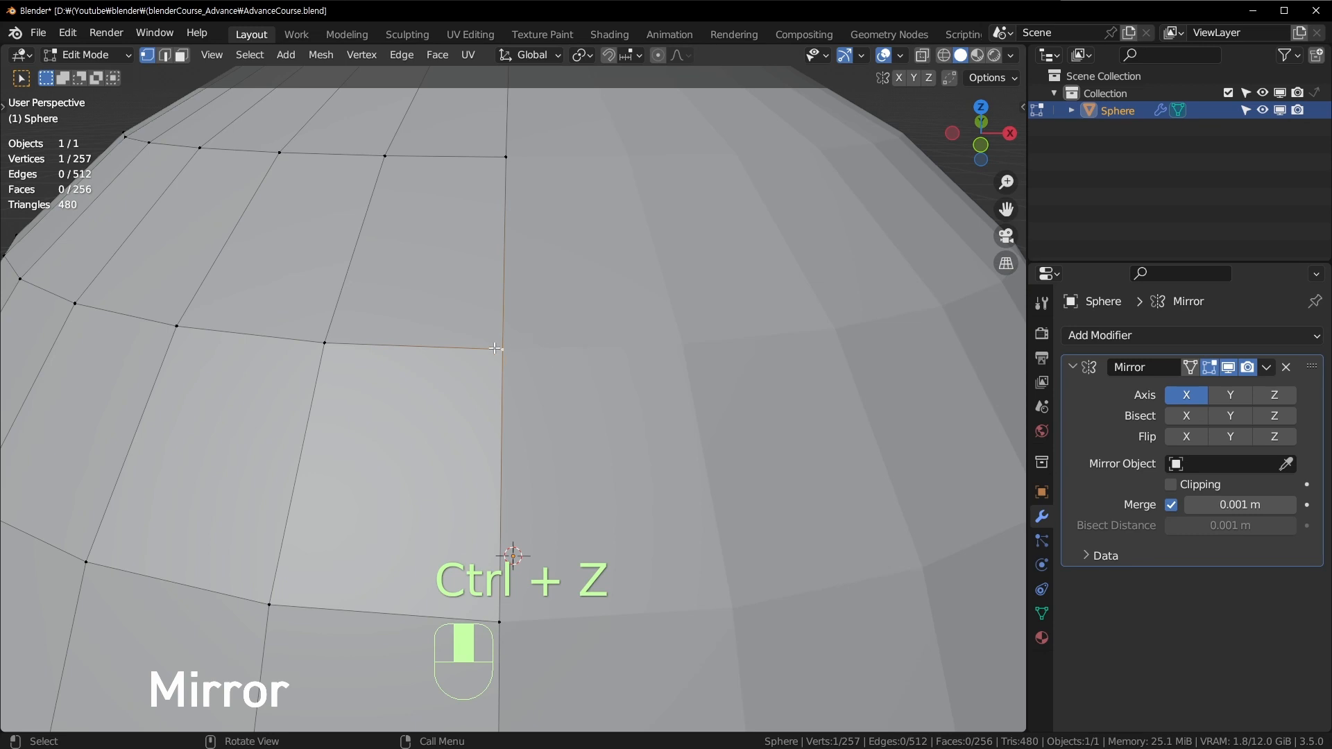
Move the selected seam vertex off the mirror plane by about -0.0007 m along X.
scroll(494, 349, up, 4)
key(g)
shift+click(478, 308)
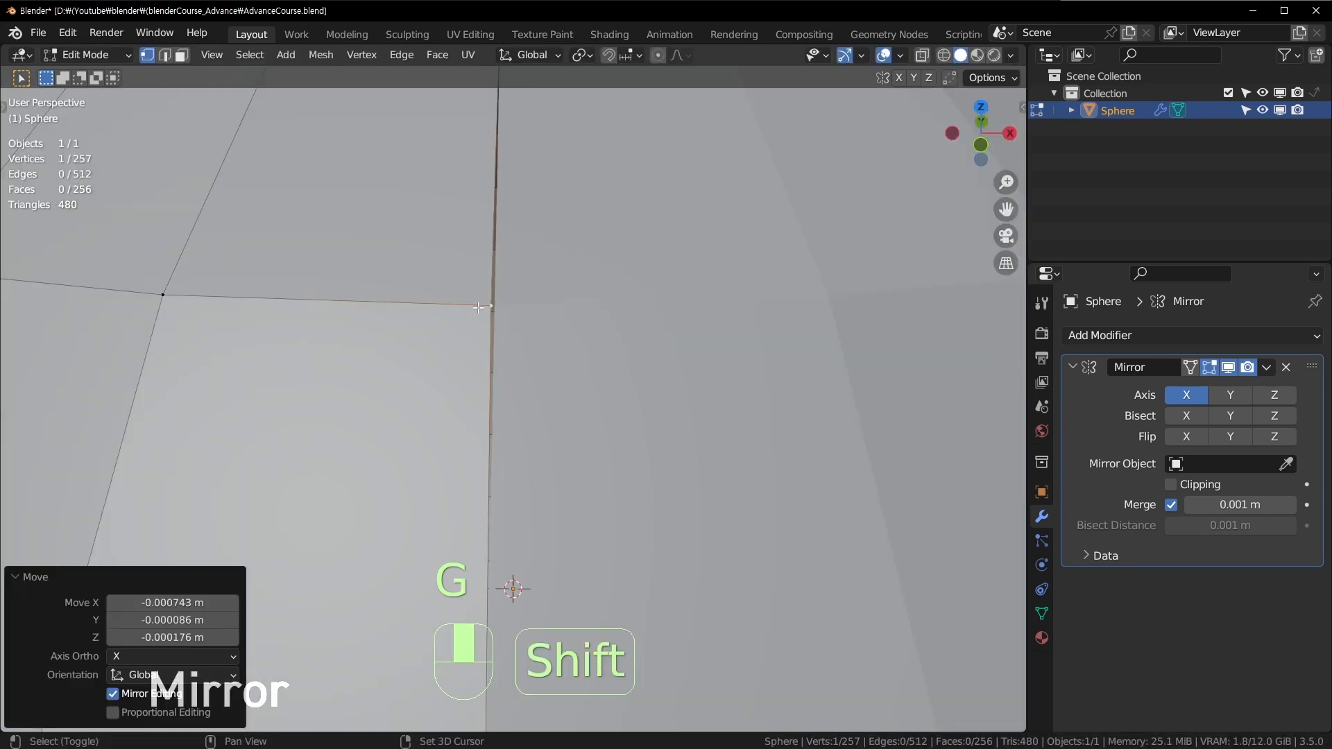
Return to Object Mode and set the Mirror modifier's Merge distance to 0.1 m.
key(Tab)
mouse_move(1239, 505)
mouse_down()
mouse_move(1221, 505)
mouse_move(1239, 505)
mouse_up()
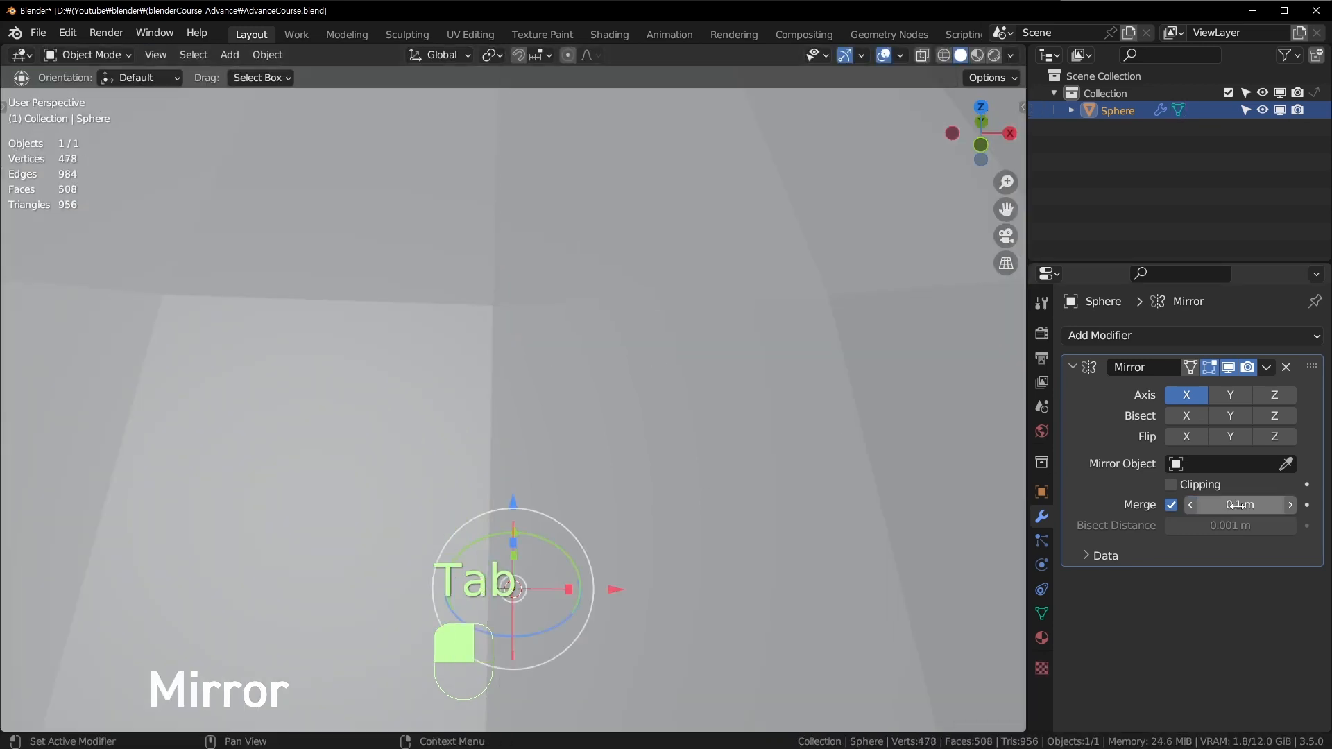
scroll(597, 372, down, 5)
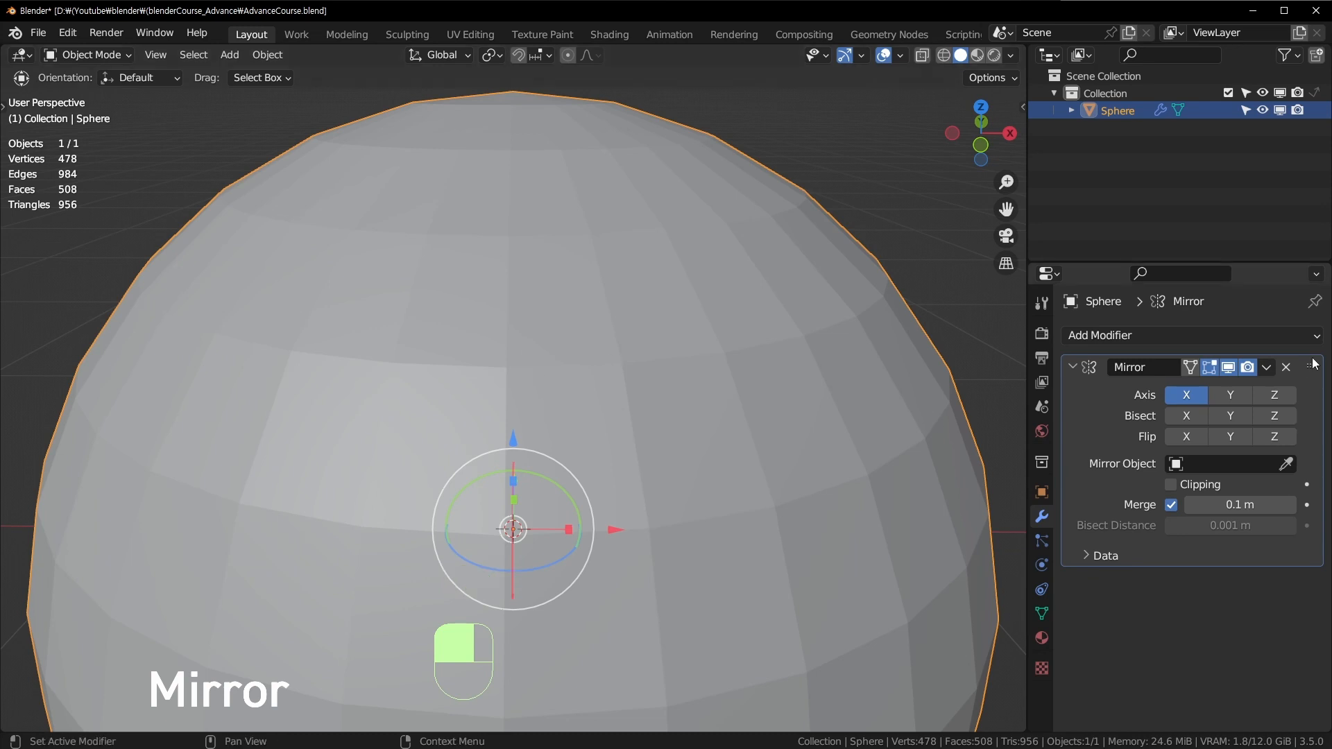
Apply the Mirror modifier, inspect the merged mesh in Edit Mode, and undo the application.
key(ctrl+a)
key(Tab)
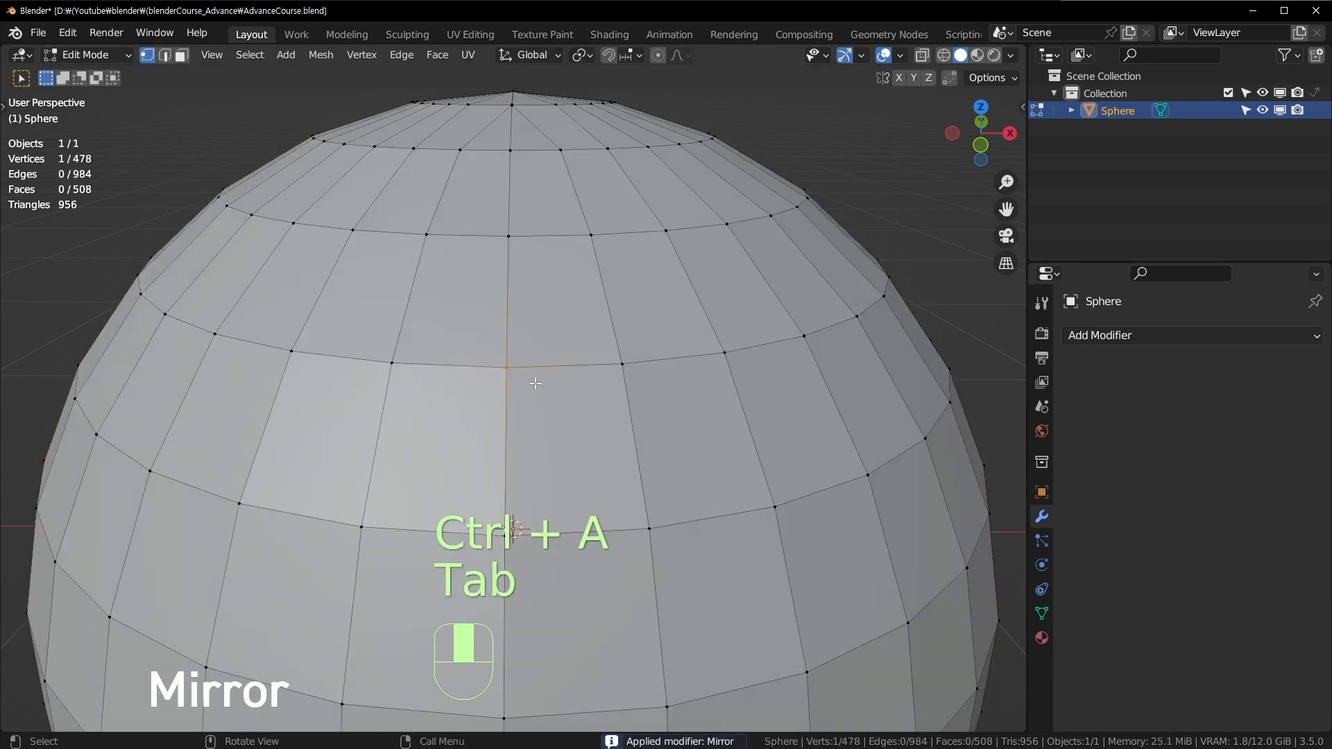
middle_drag(526, 359, 560, 355)
key(ctrl+z)
key(ctrl+z)
key(ctrl+z)
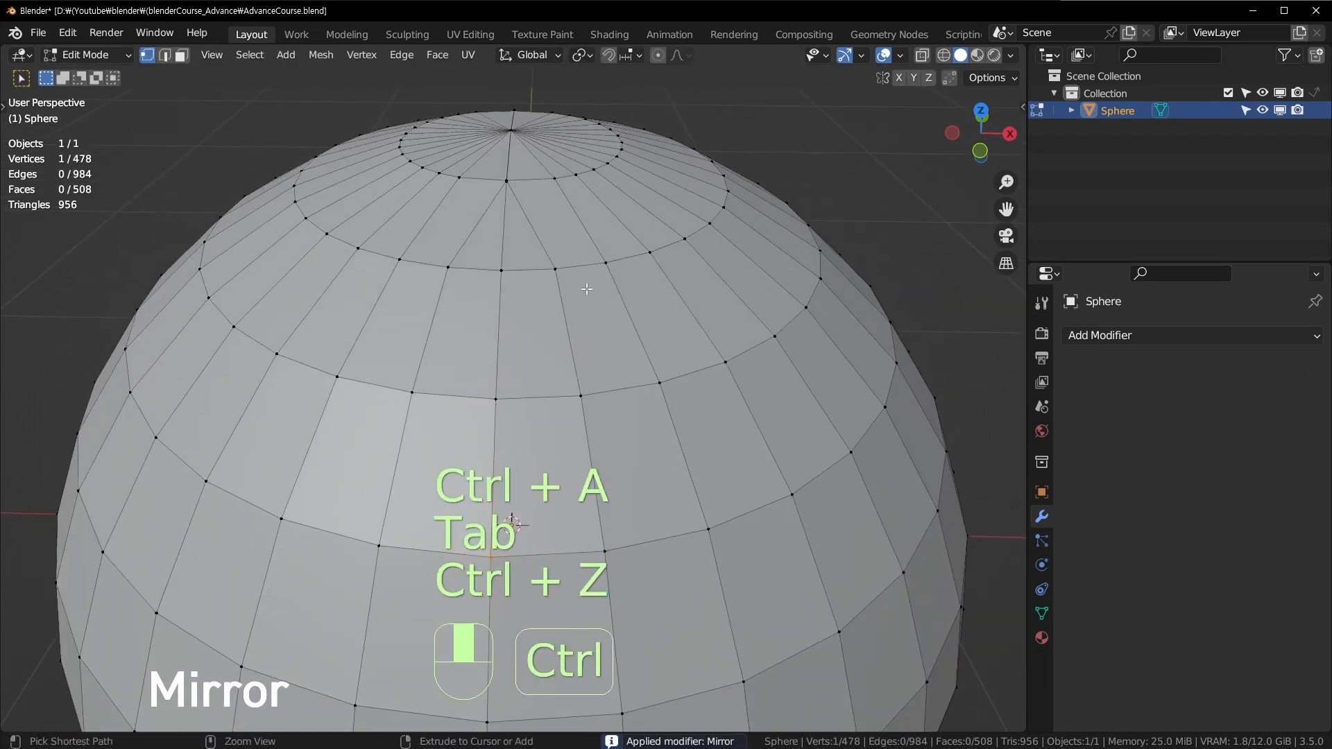
Show the wireframe over the sphere and set the Mirror modifier's Merge distance to 0.0451 m.
key(ctrl+w)
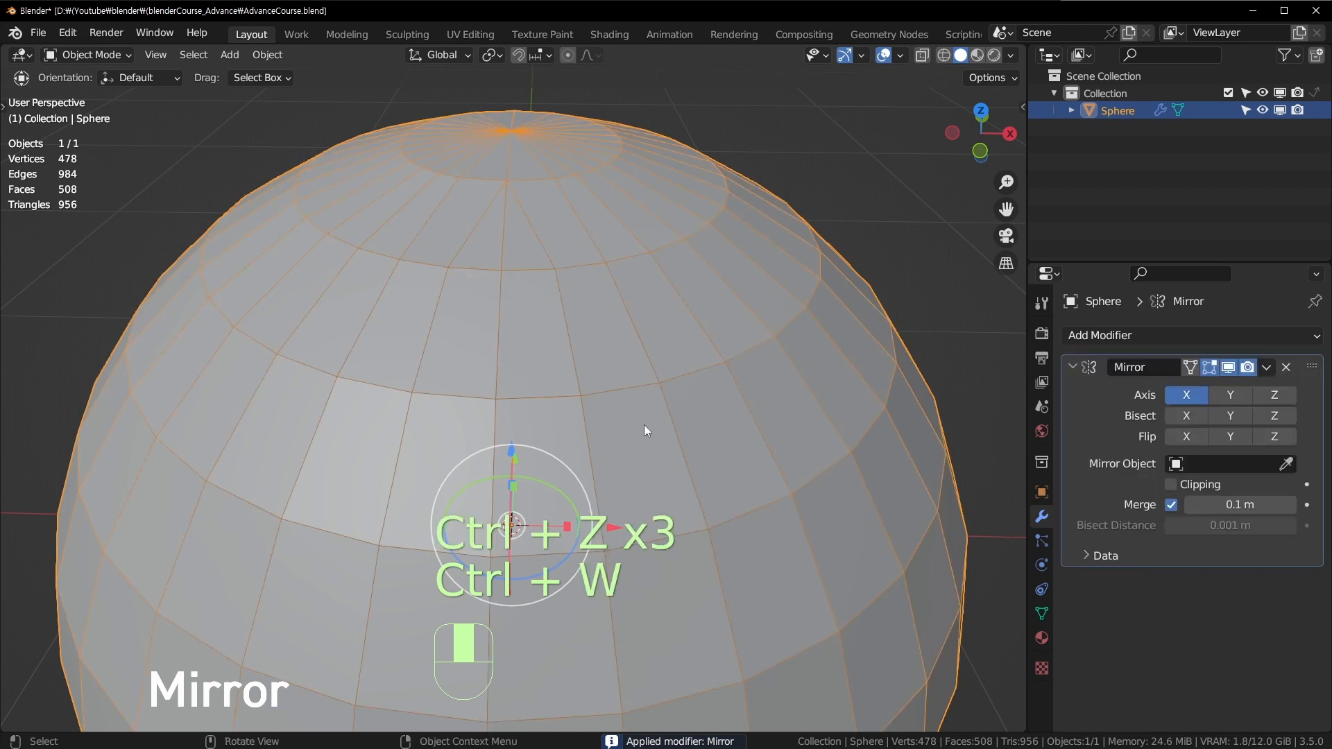
shift+drag(1240, 505, 1210, 504)
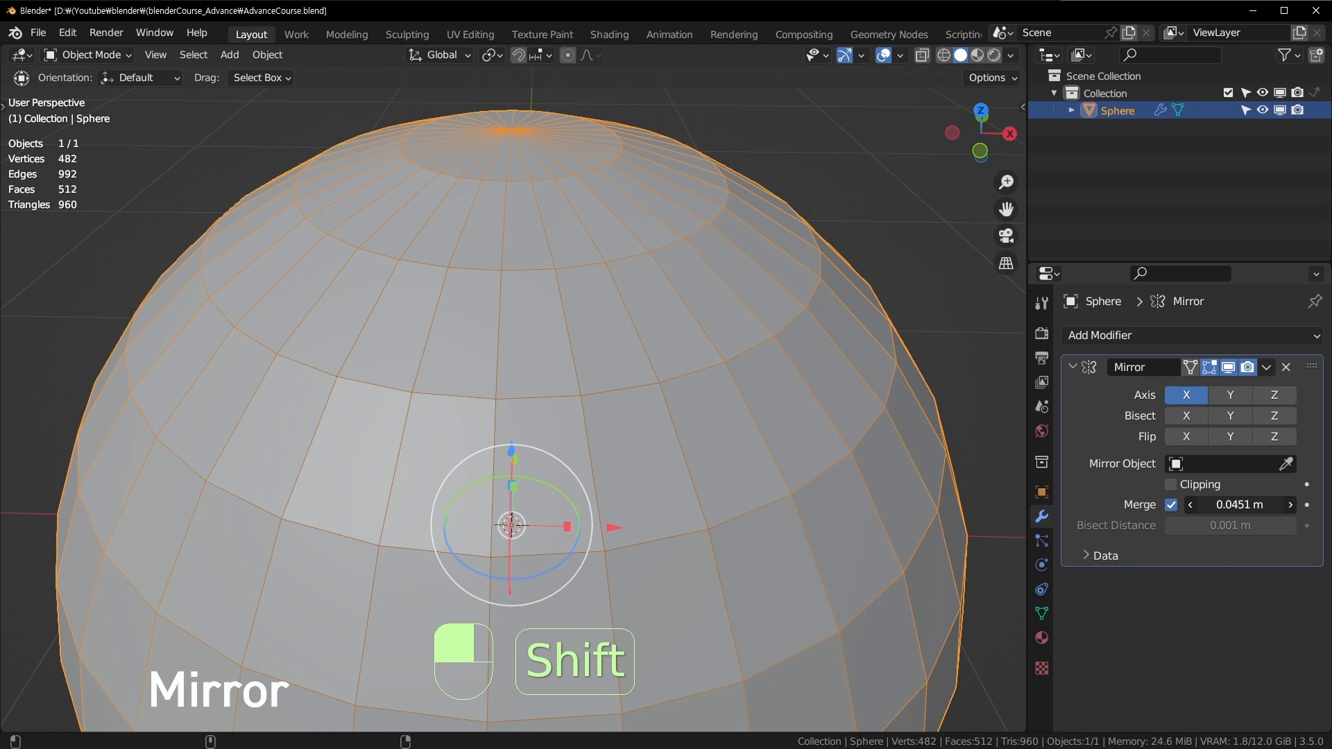
shift+middle_drag(720, 569, 706, 442)
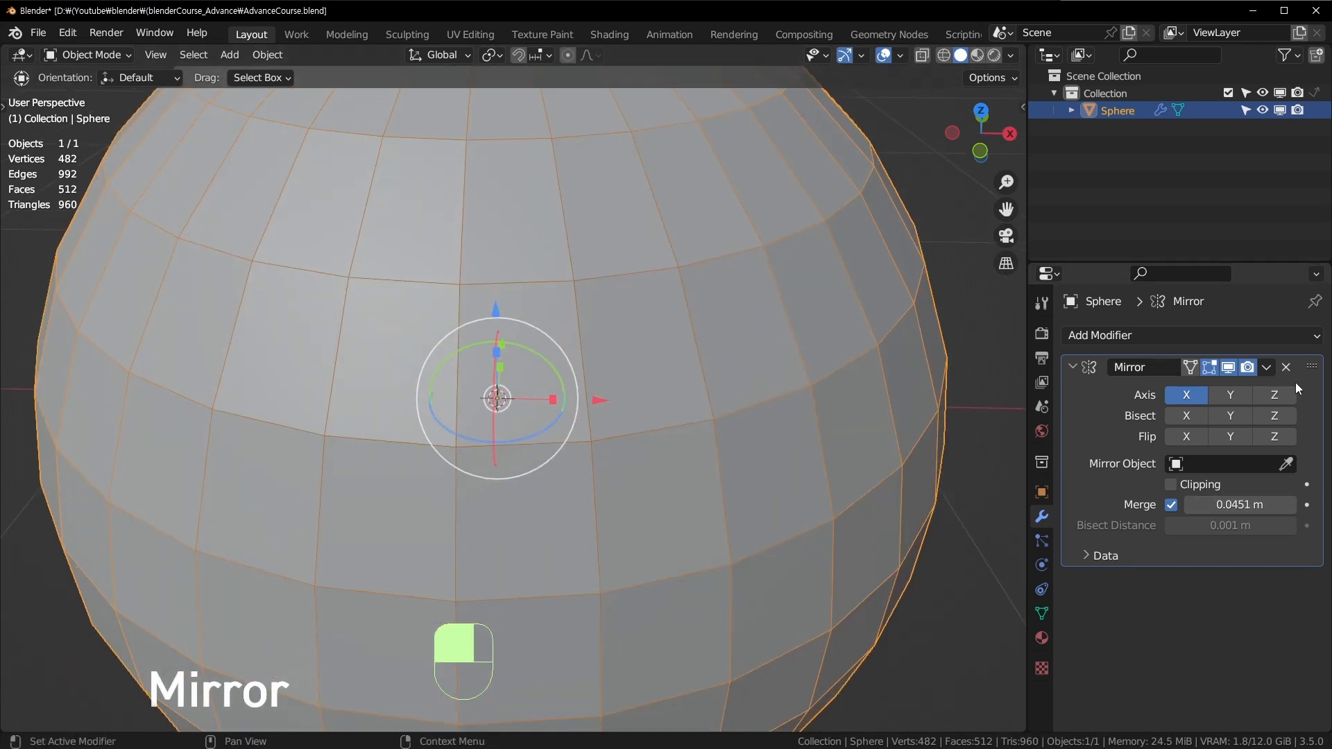
Expand the Data settings of the Mirror modifier.
click(1106, 556)
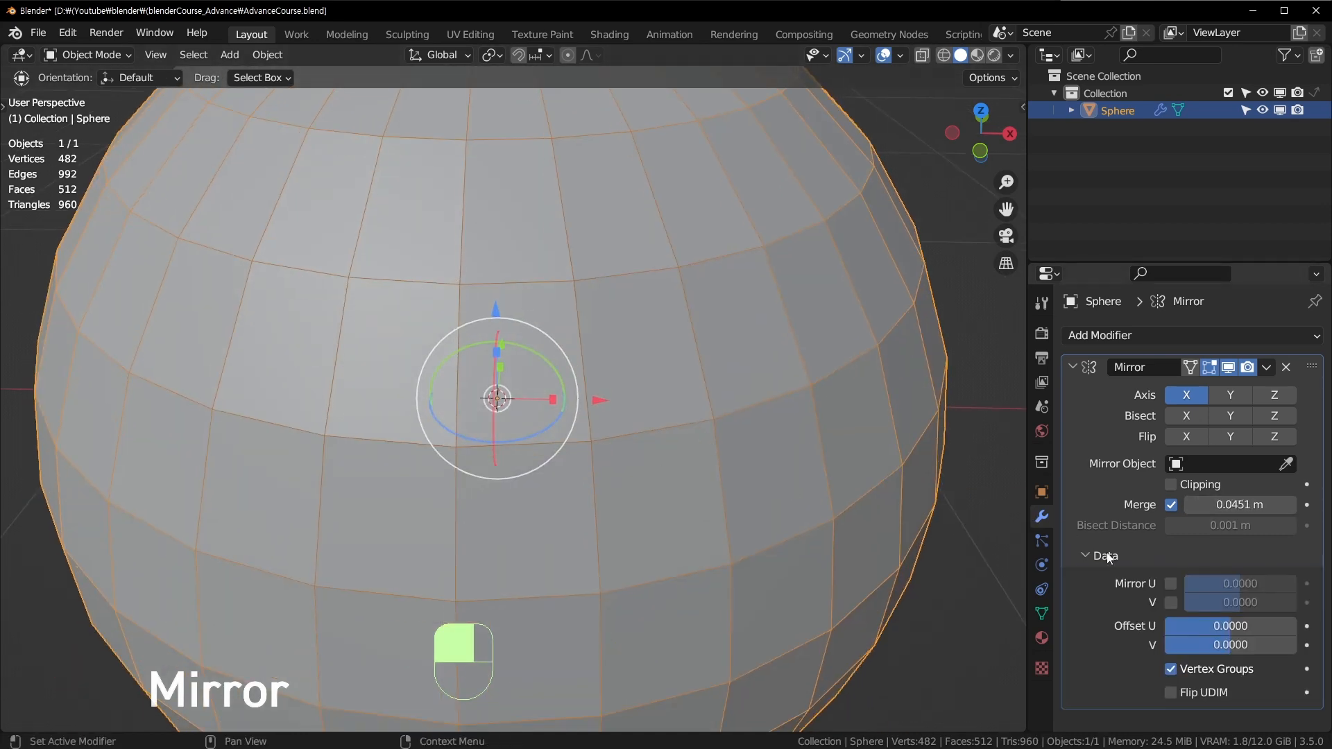
scroll(644, 464, down, 3)
scroll(643, 465, up, 2)
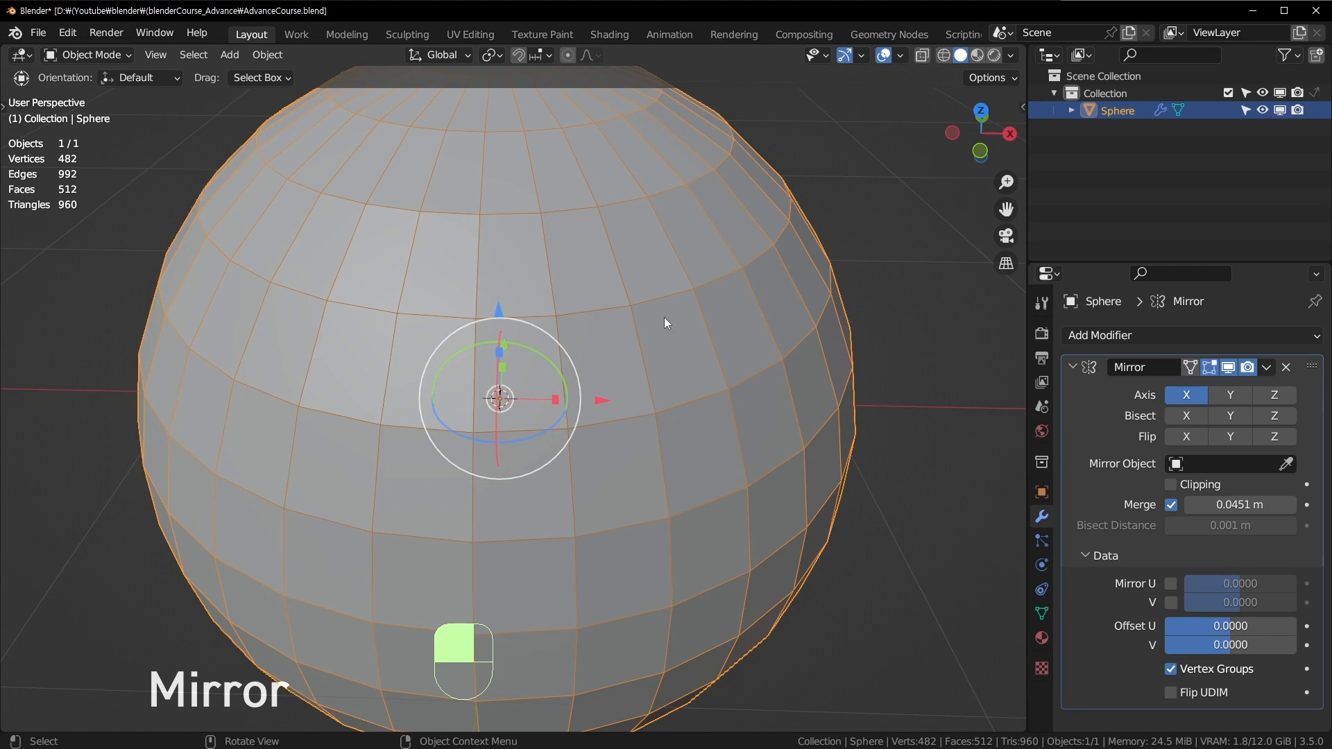
shift+middle_drag(530, 568, 579, 417)
Try a mirrored UV Offset U of -0.0690 in the Mirror modifier and undo it.
click(1246, 336)
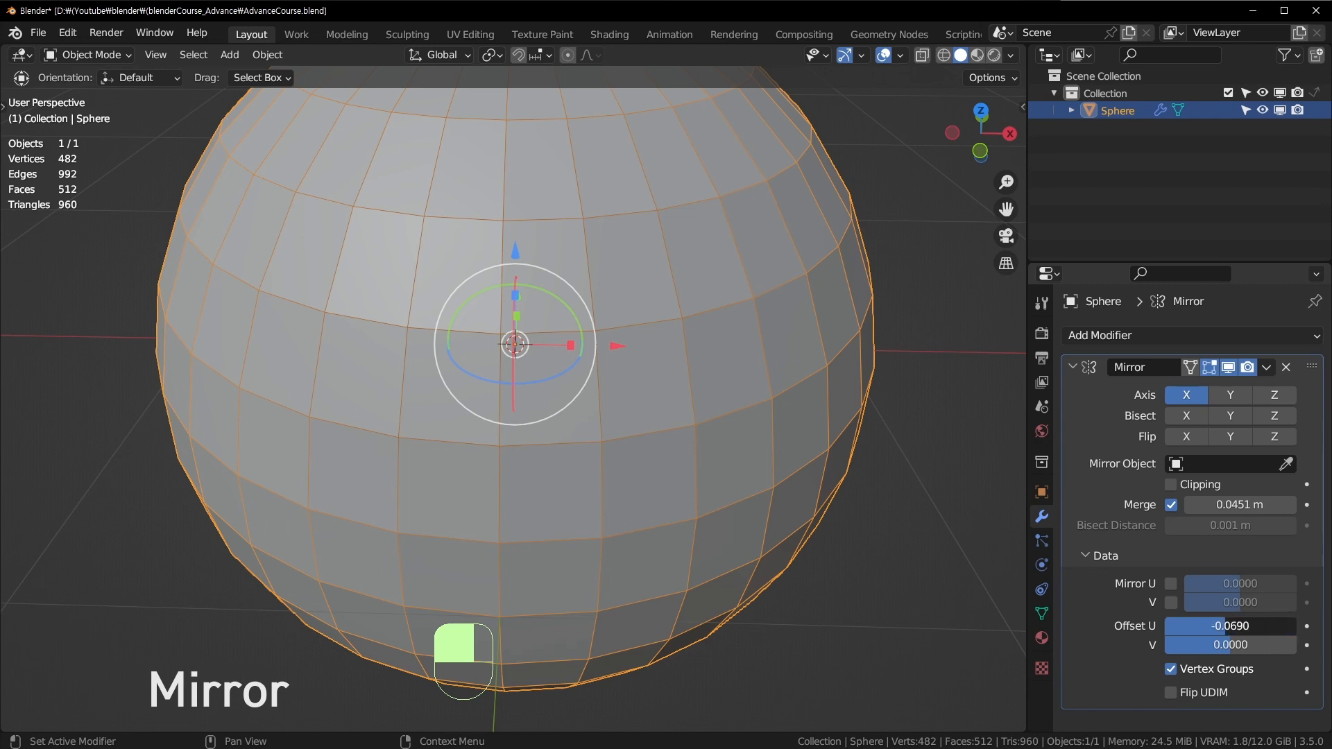
key(ctrl+z)
click(1146, 558)
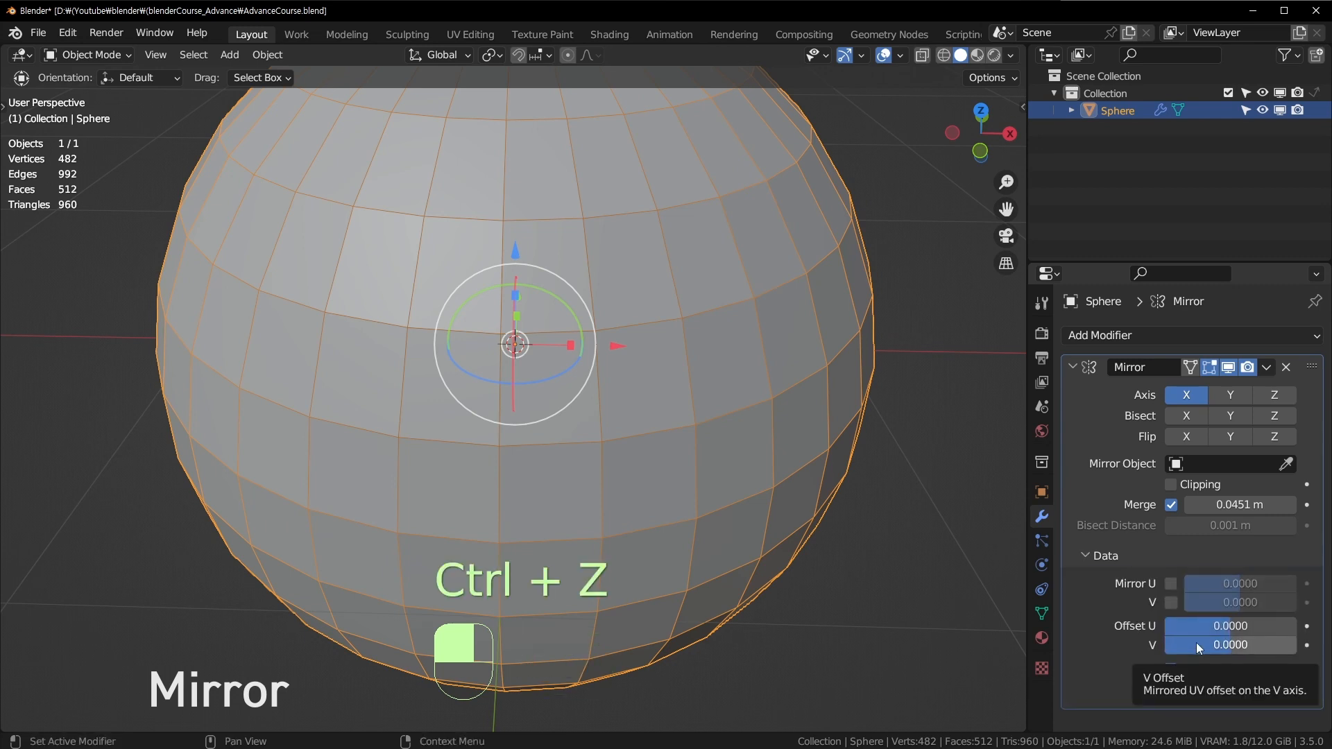
scroll(537, 294, down, 4)
scroll(624, 337, up, 3)
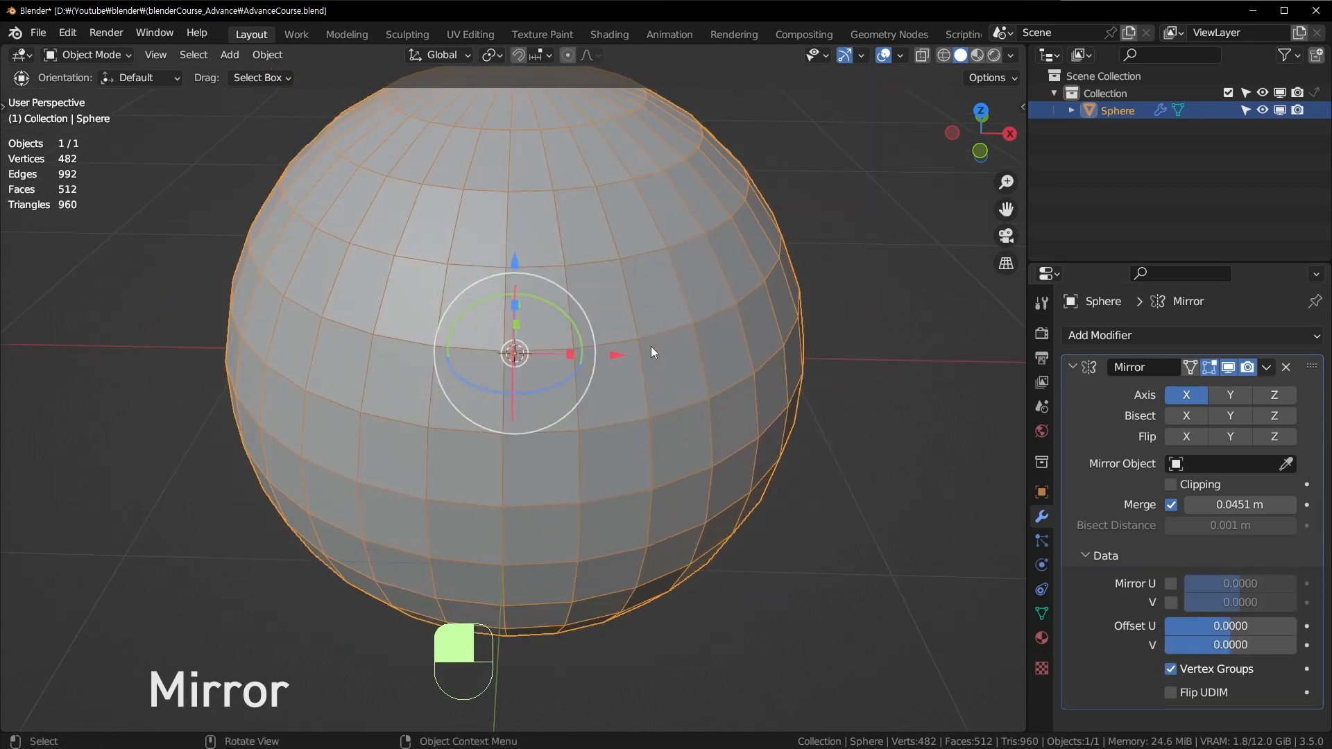
middle_drag(645, 389, 628, 368)
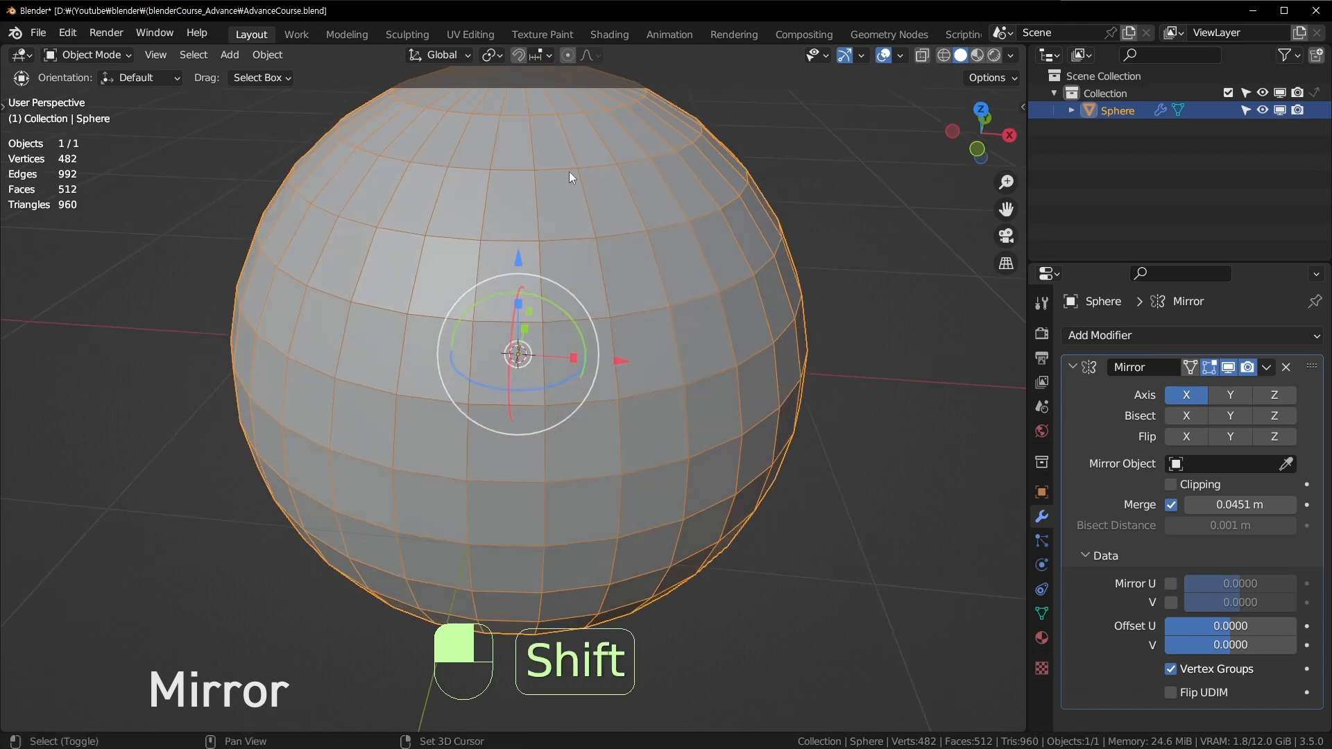
shift+middle_drag(570, 175, 565, 193)
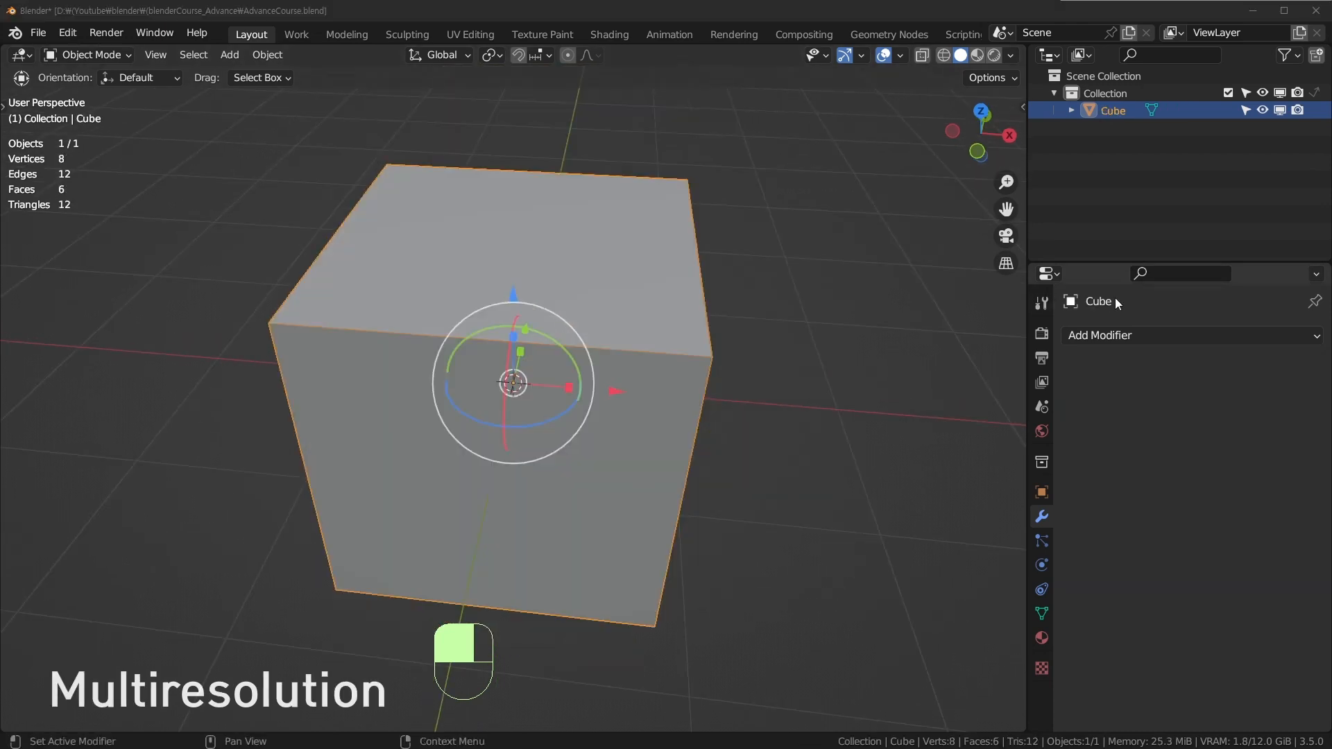
Add a Multiresolution modifier to the cube and deselect the cube.
click(1139, 335)
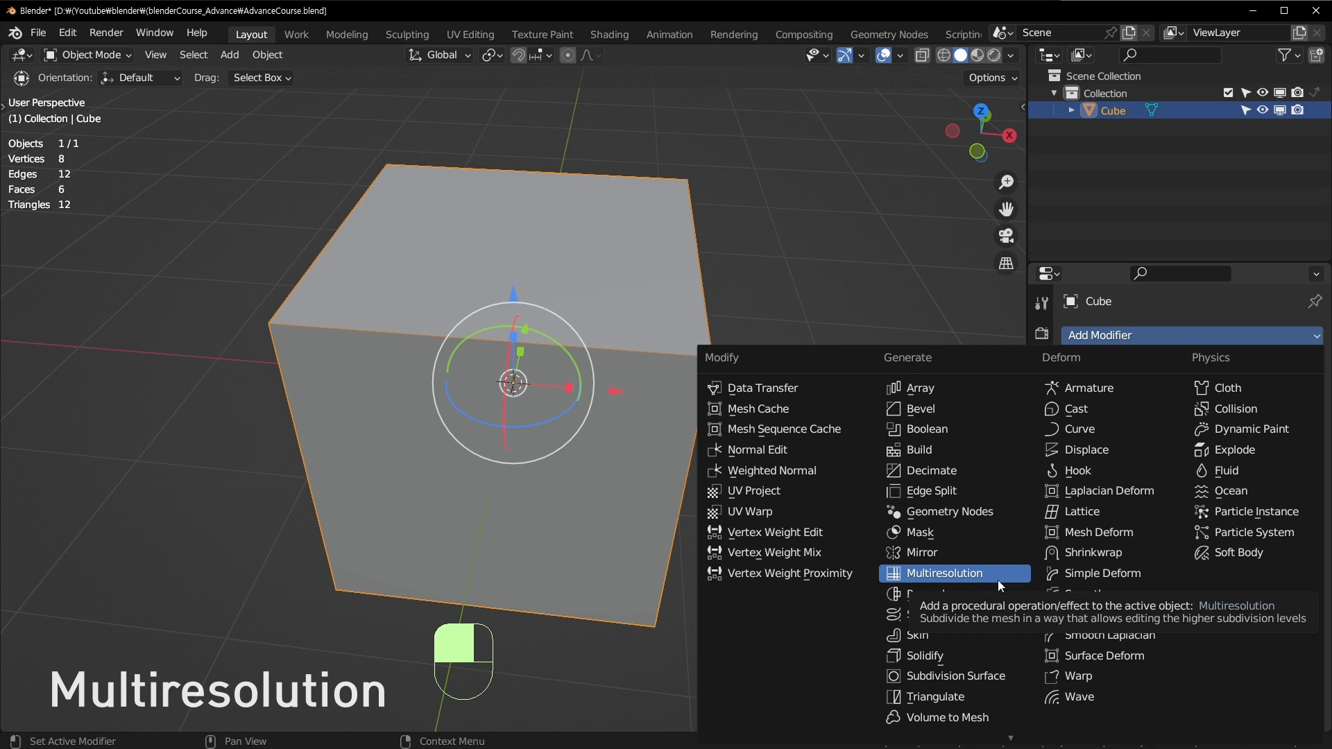
click(947, 577)
scroll(515, 485, up, 1)
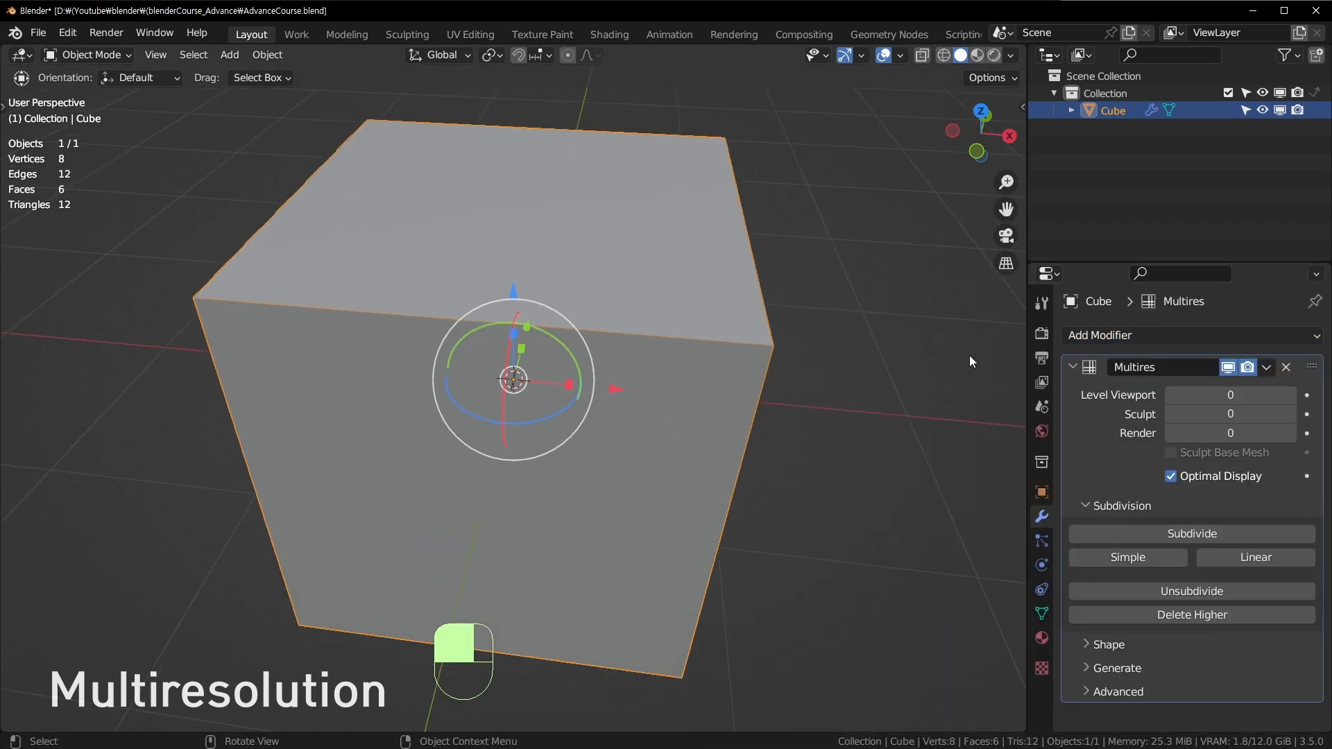
scroll(803, 437, down, 3)
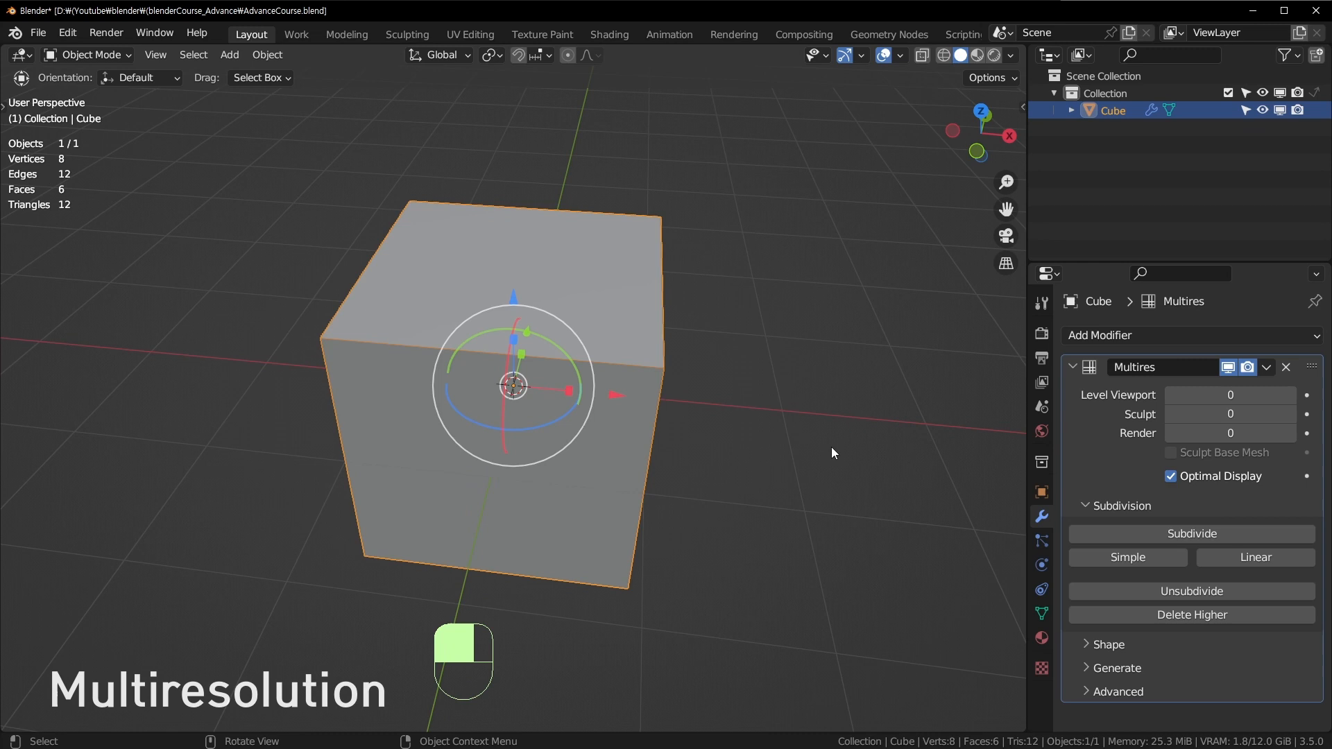
click(1220, 333)
click(701, 322)
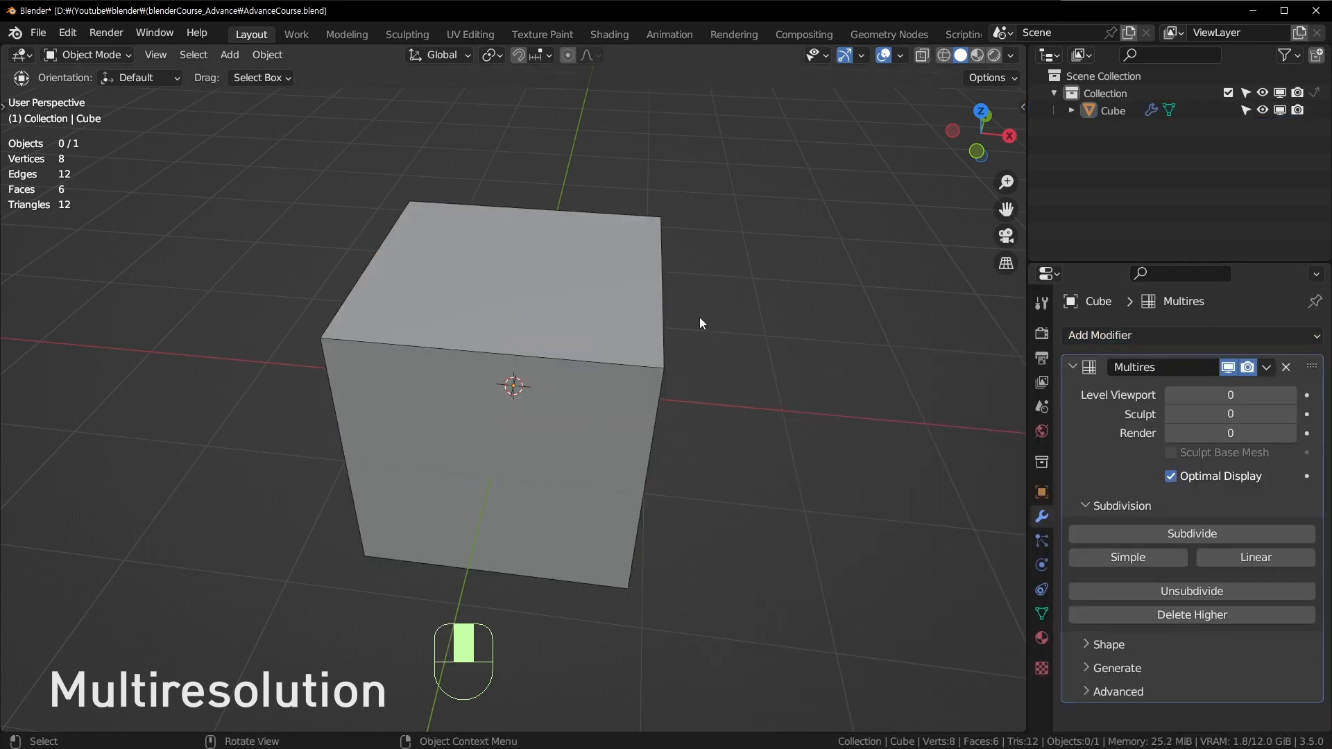
Select the cube and subdivide it with the Multiresolution modifier up to level 3.
click(575, 353)
key(ctrl+1)
key(ctrl+2)
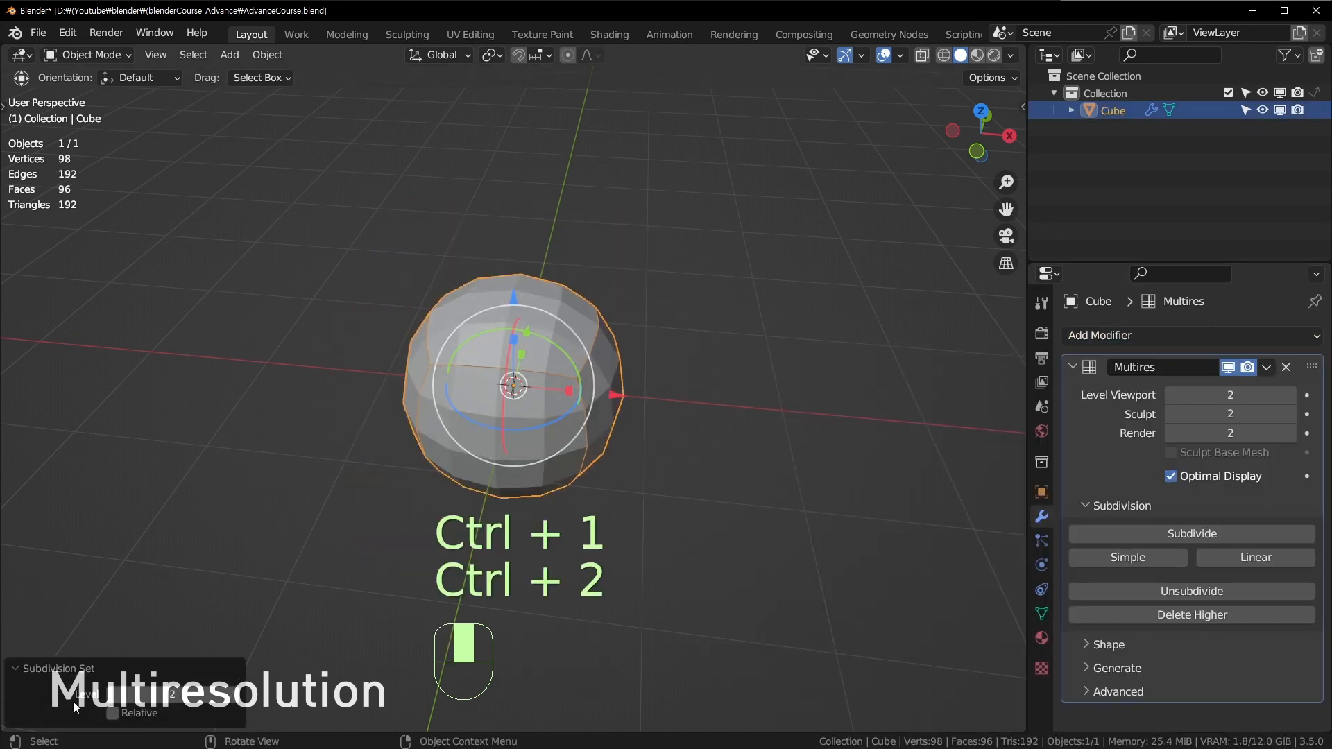
key(ctrl+3)
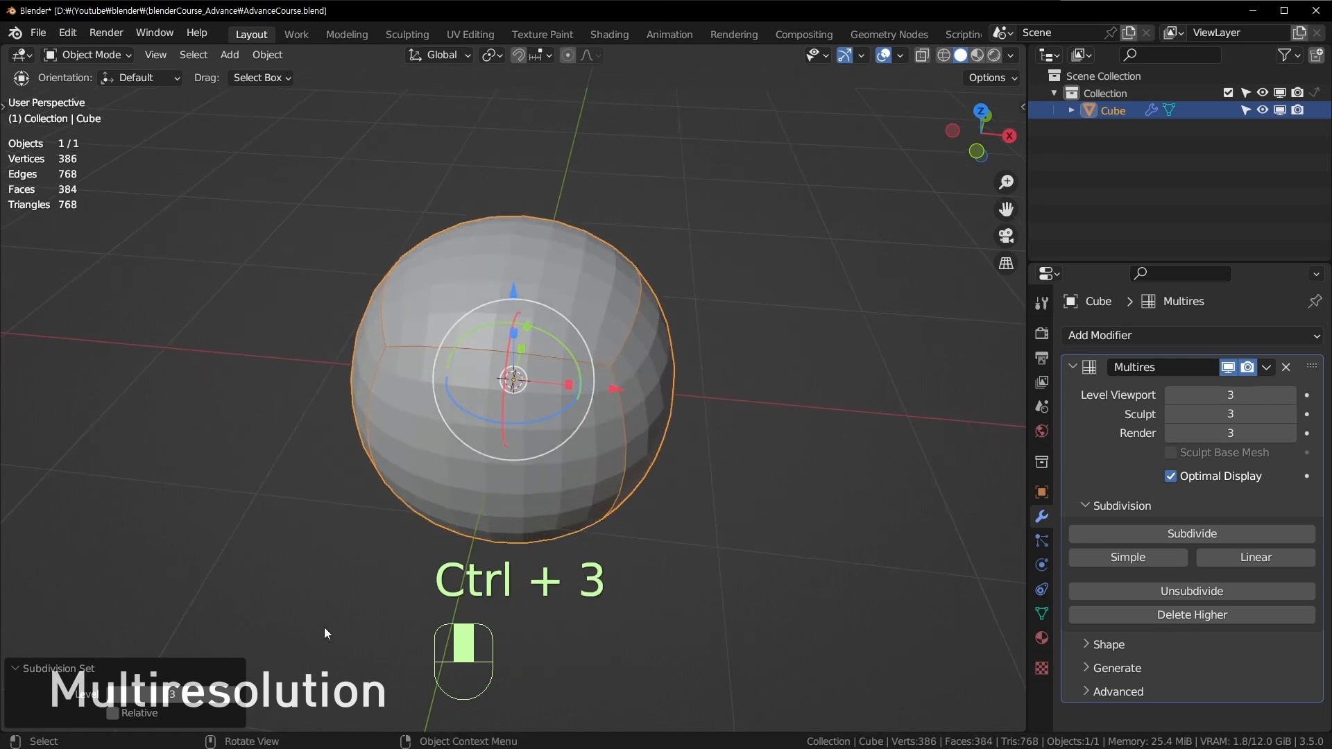
scroll(334, 623, up, 3)
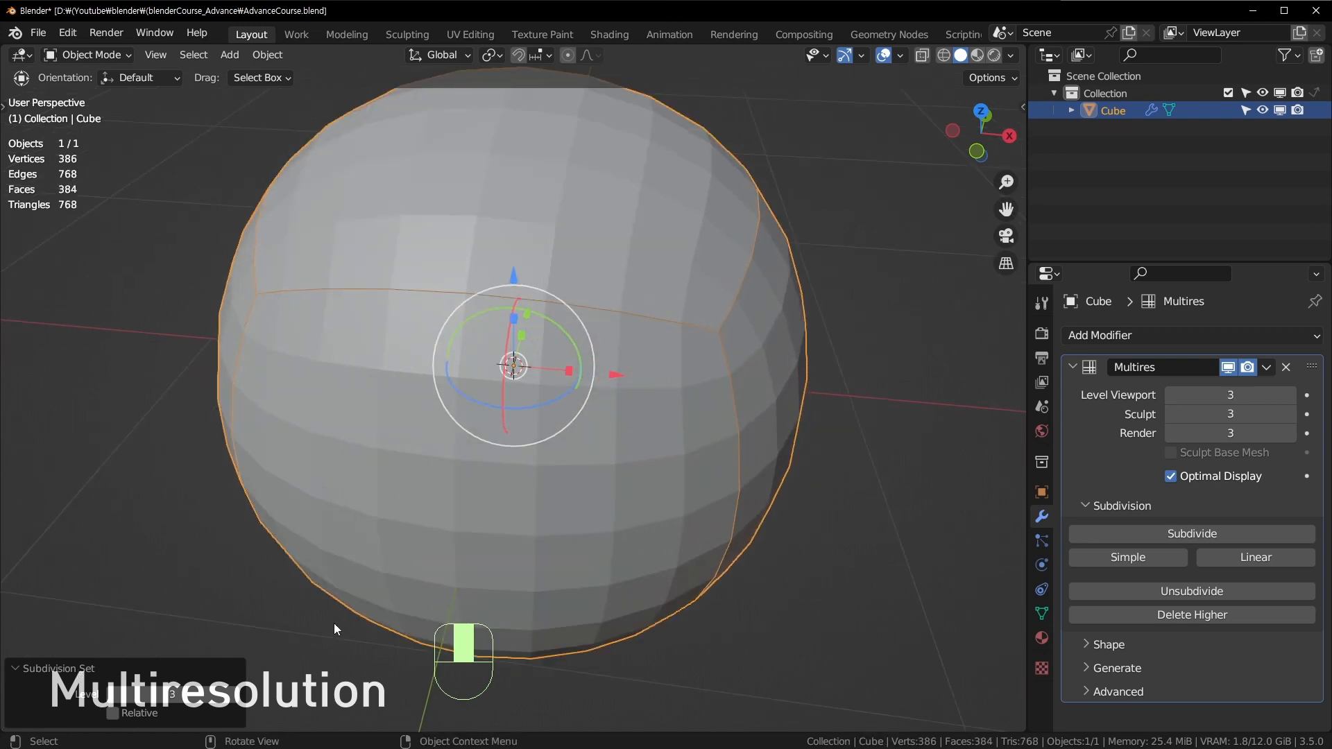
scroll(416, 461, down, 3)
scroll(601, 413, up, 2)
middle_drag(557, 464, 581, 374)
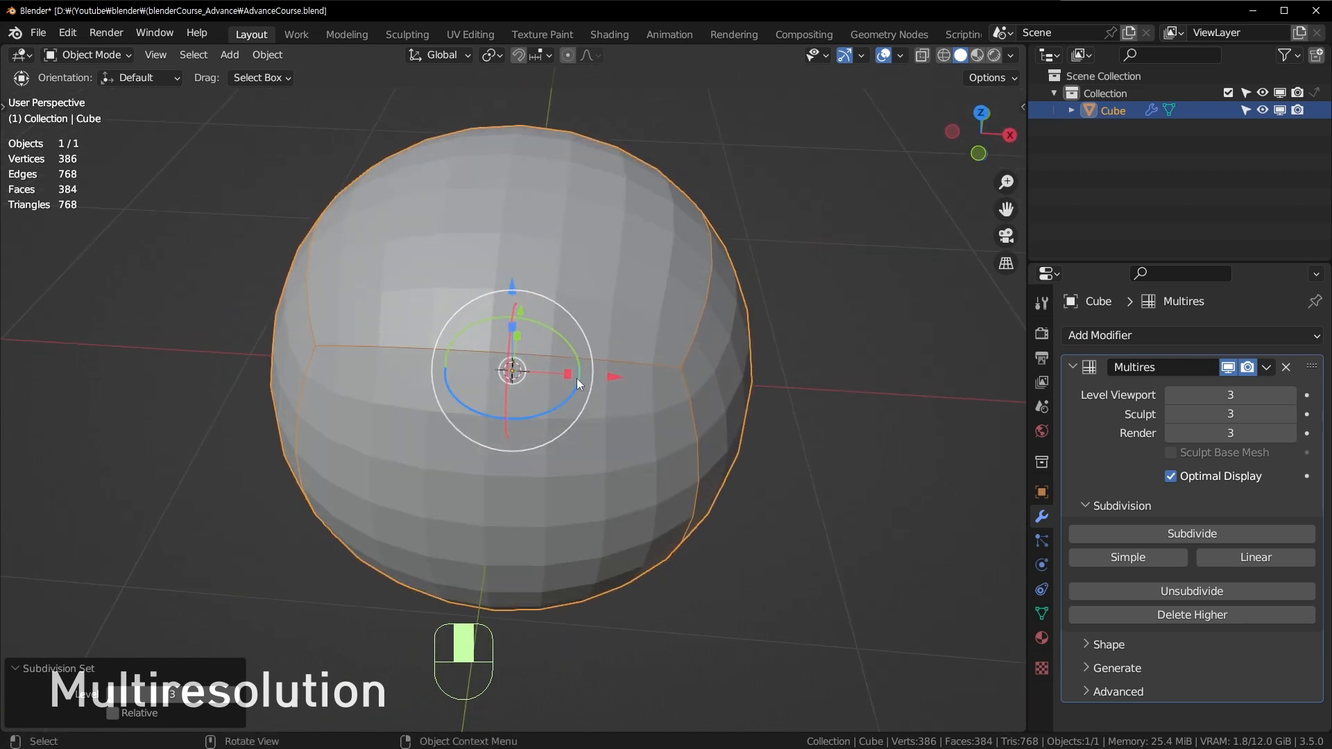
scroll(771, 301, down, 4)
scroll(727, 381, up, 6)
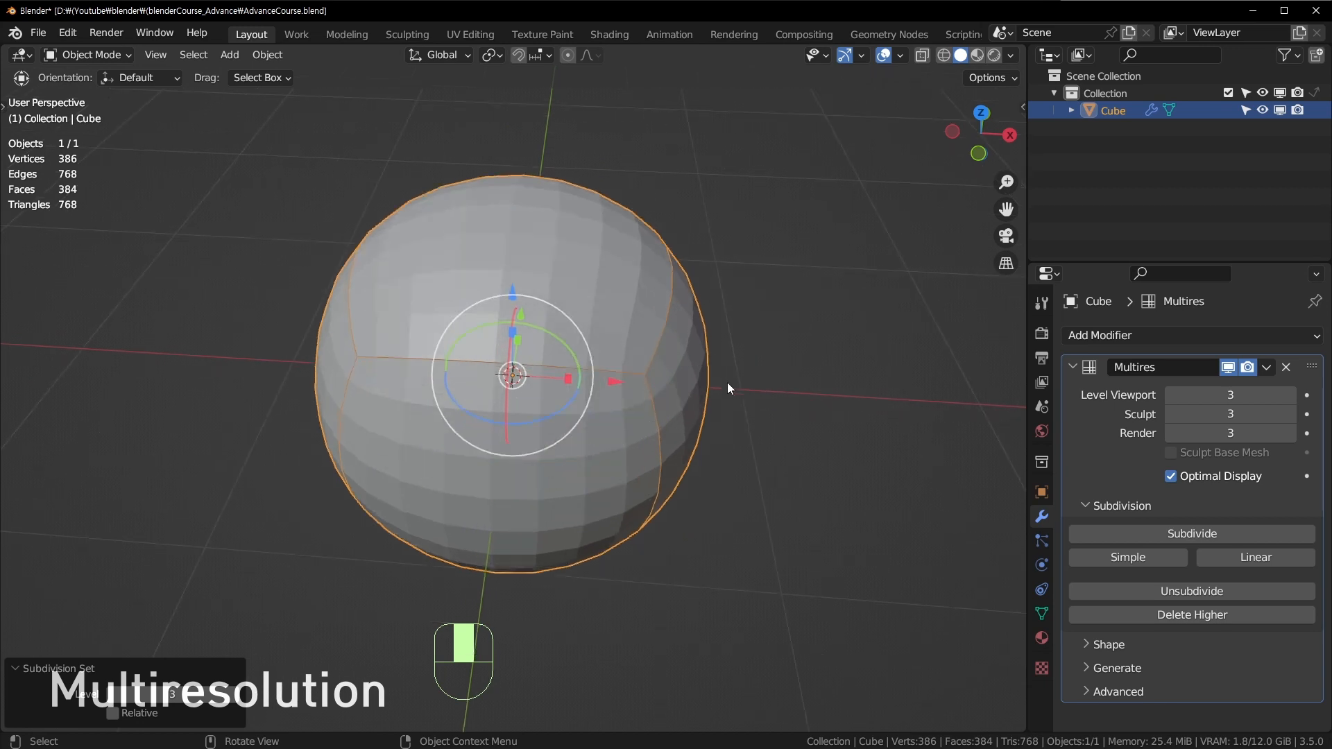
scroll(722, 392, up, 2)
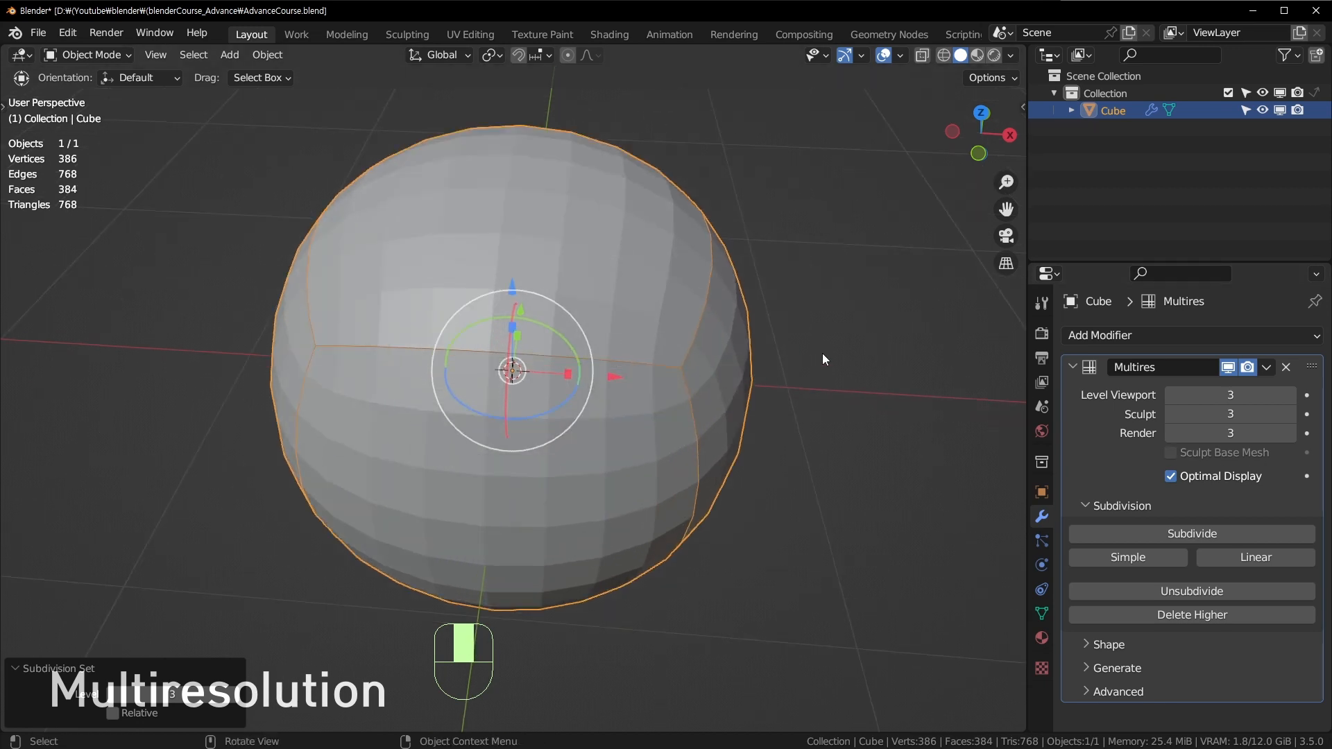
Switch the Multiresolution viewport level through 1 and 2 back to 3.
key(ctrl+1)
key(ctrl+2)
key(ctrl+3)
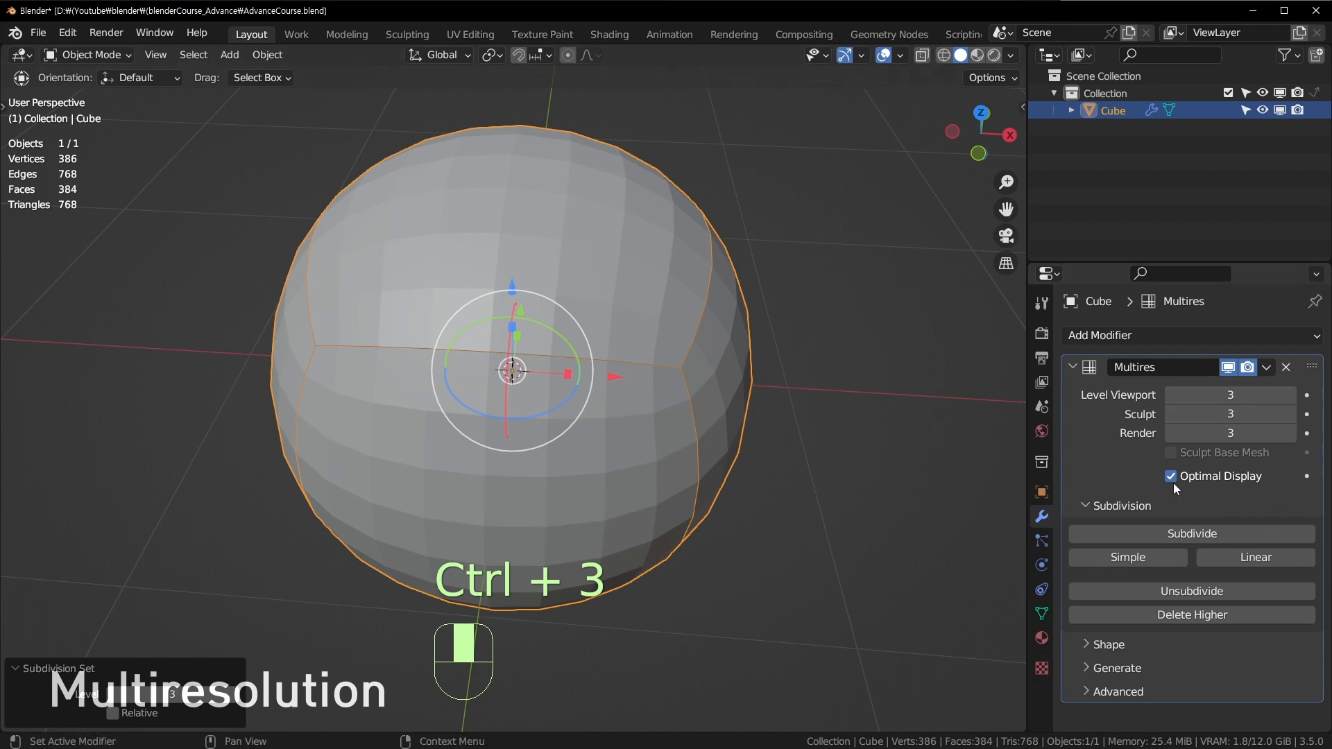
middle_drag(830, 410, 611, 345)
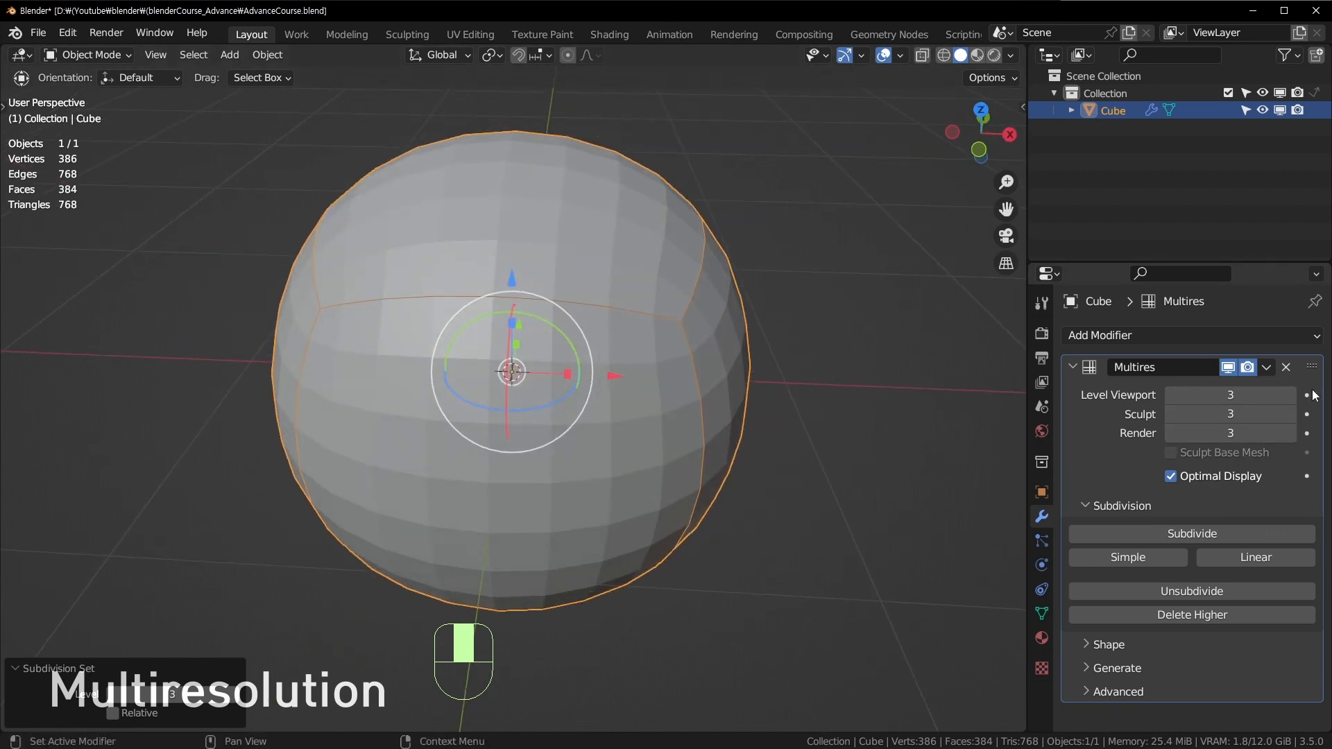
click(1193, 335)
middle_drag(841, 404, 821, 402)
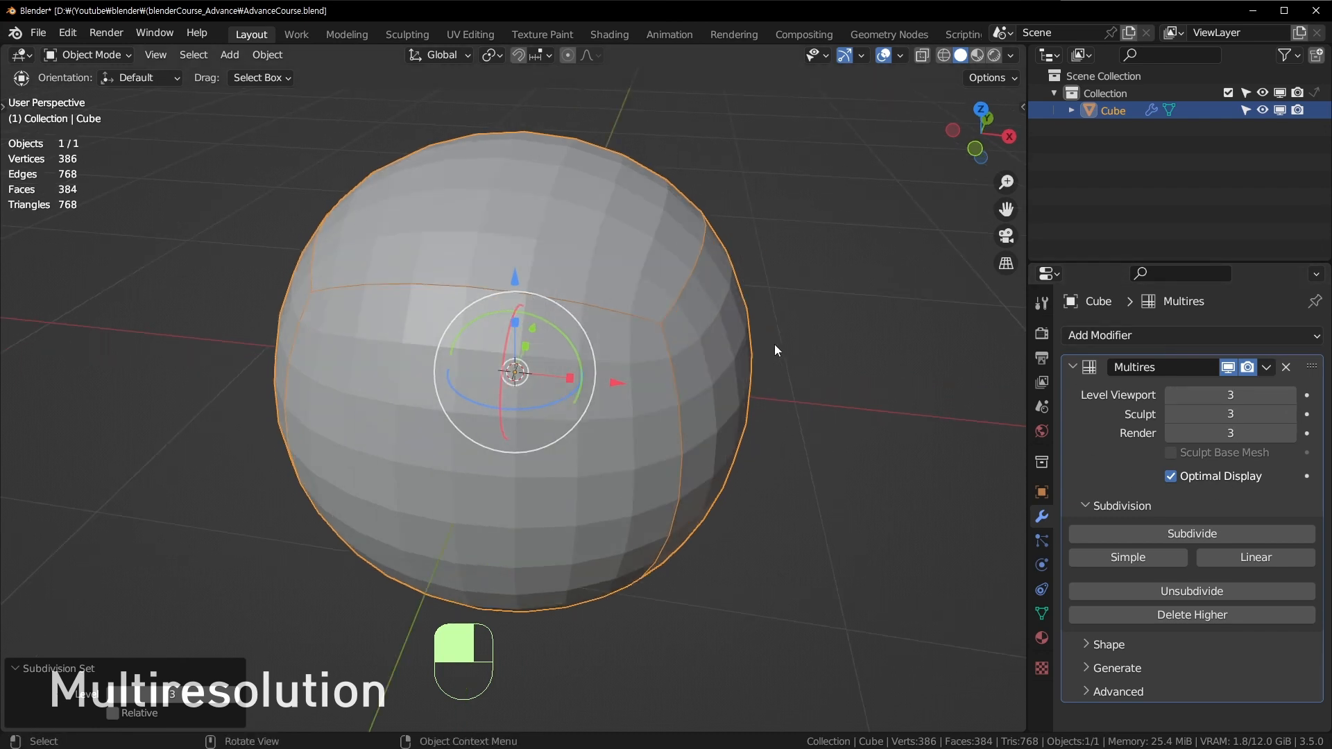
middle_drag(706, 356, 663, 376)
Lower the Multiresolution viewport level to 1 while keeping Sculpt and Render at 3.
key(1)
key(2)
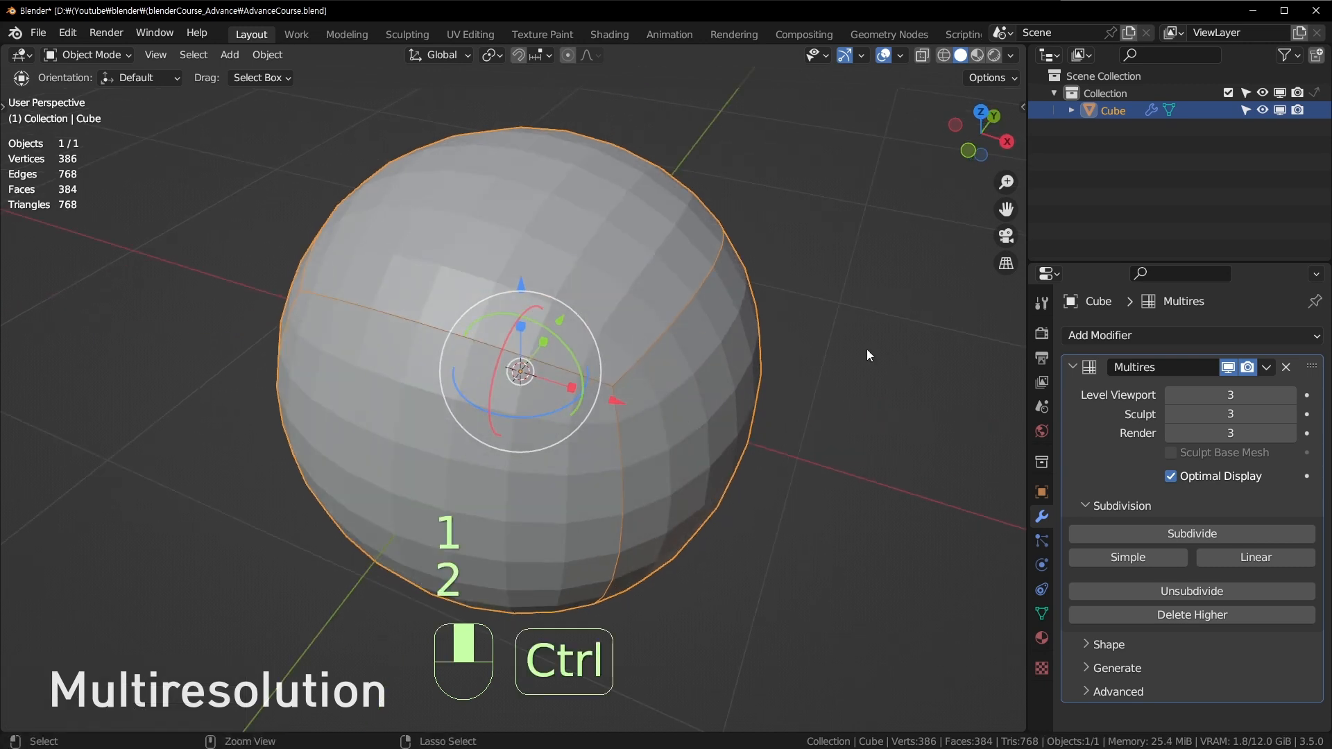
key(ctrl+0)
scroll(776, 383, up, 2)
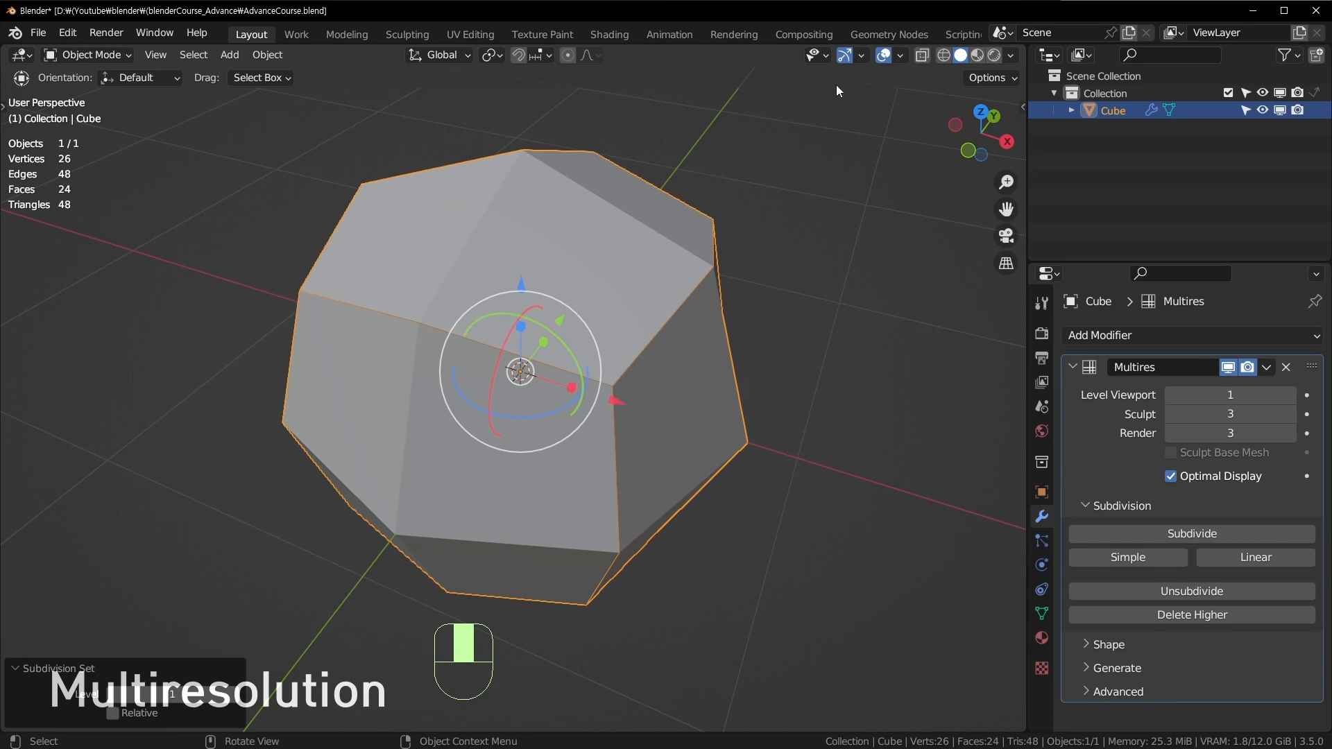
middle_drag(581, 273, 661, 396)
middle_drag(742, 319, 520, 428)
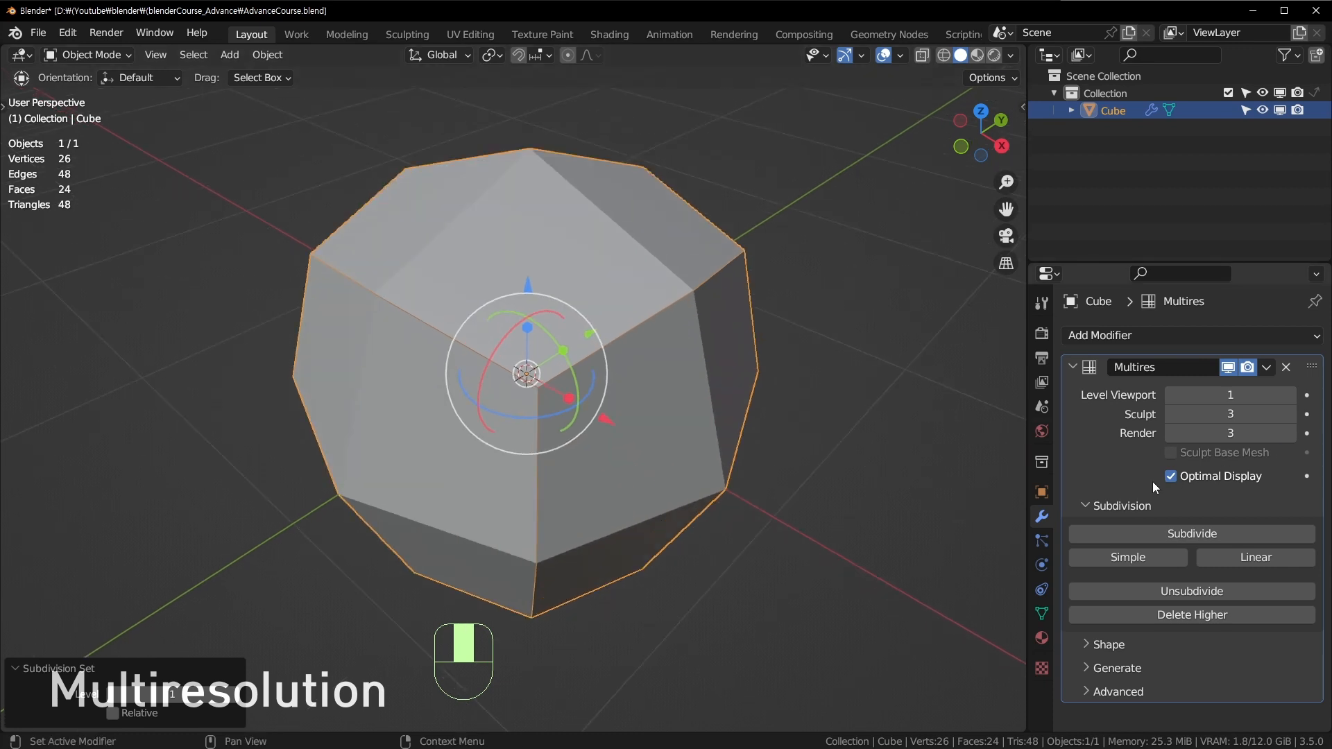
middle_drag(902, 361, 809, 309)
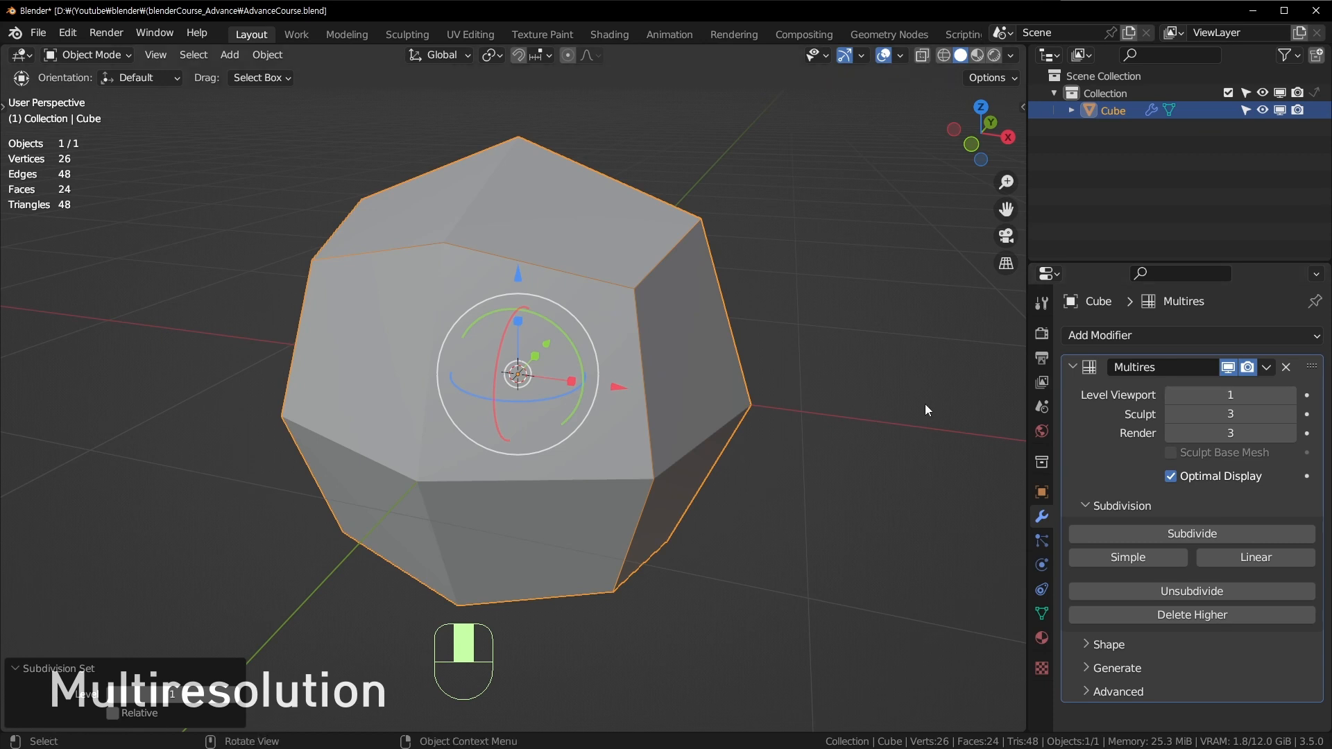
Set the Multiresolution viewport level back to 3 and check the base mesh in Edit Mode.
key(ctrl+3)
key(ctrl+2)
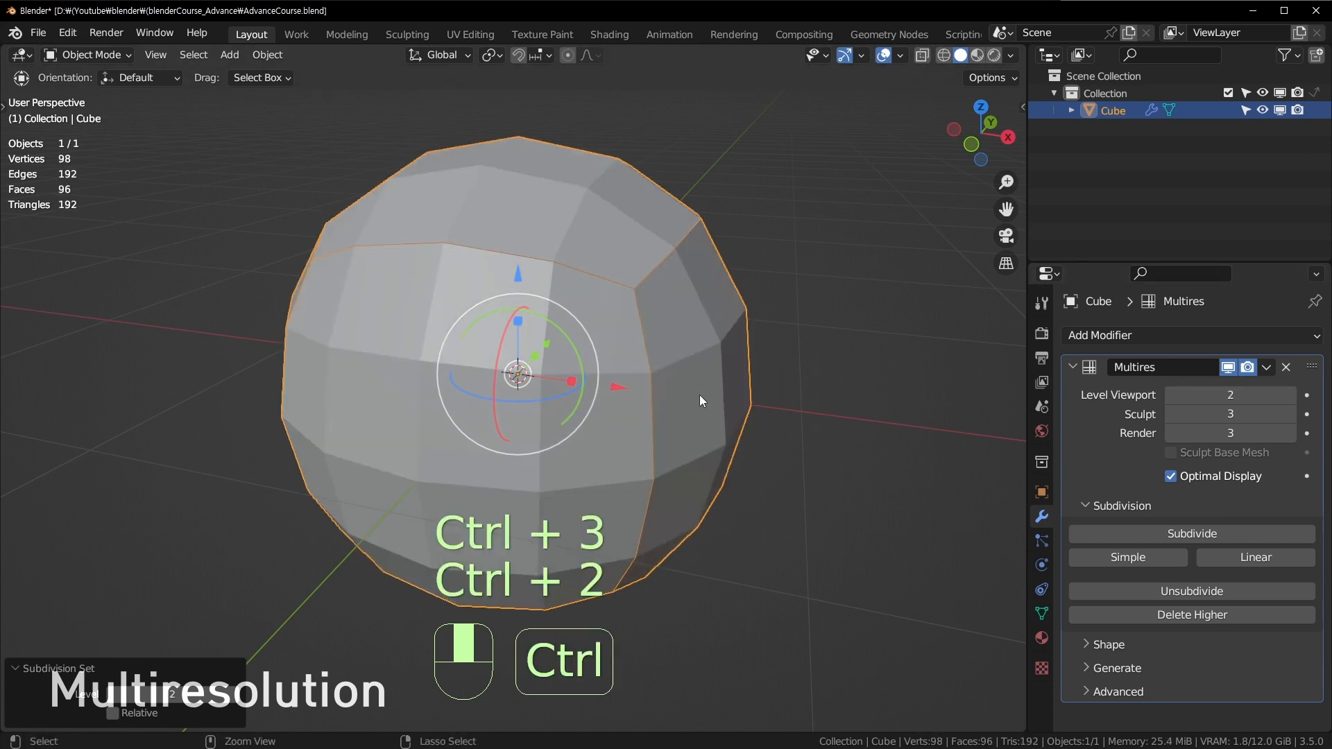
key(ctrl+3)
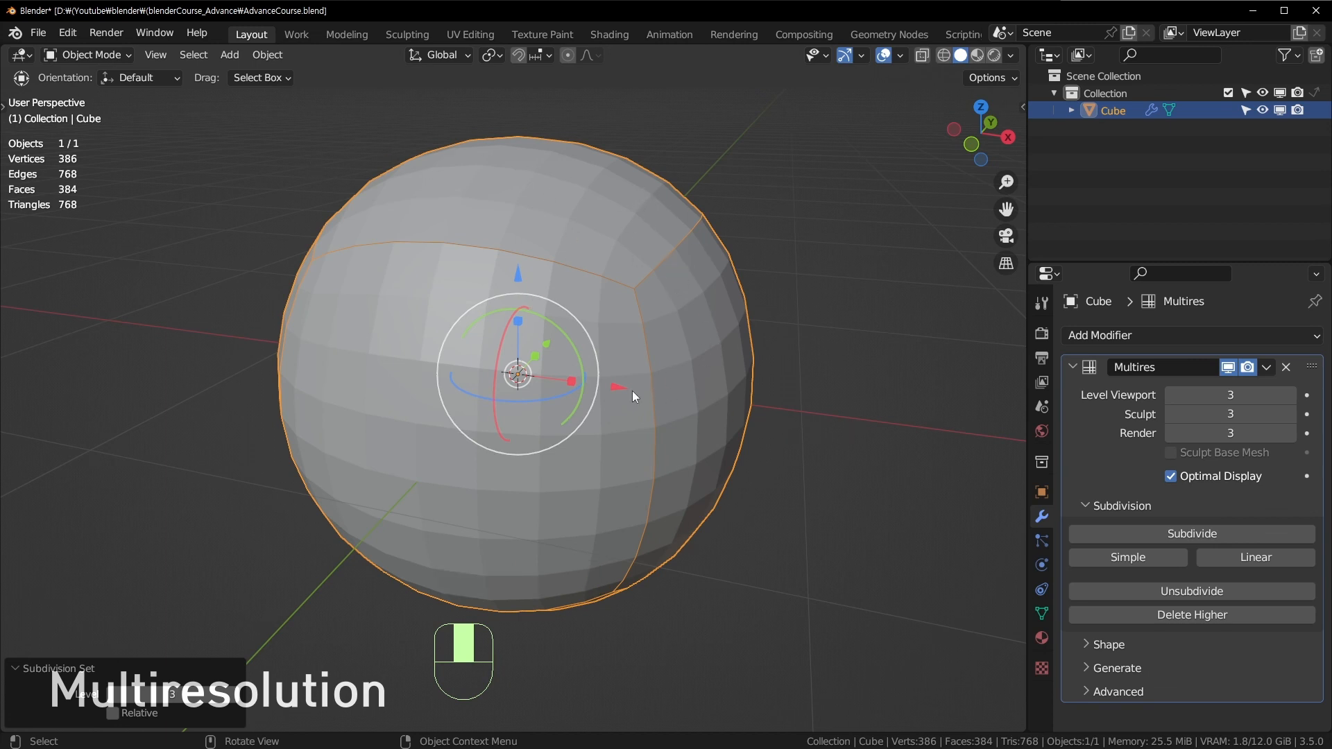
key(Tab)
scroll(709, 276, down, 3)
key(Tab)
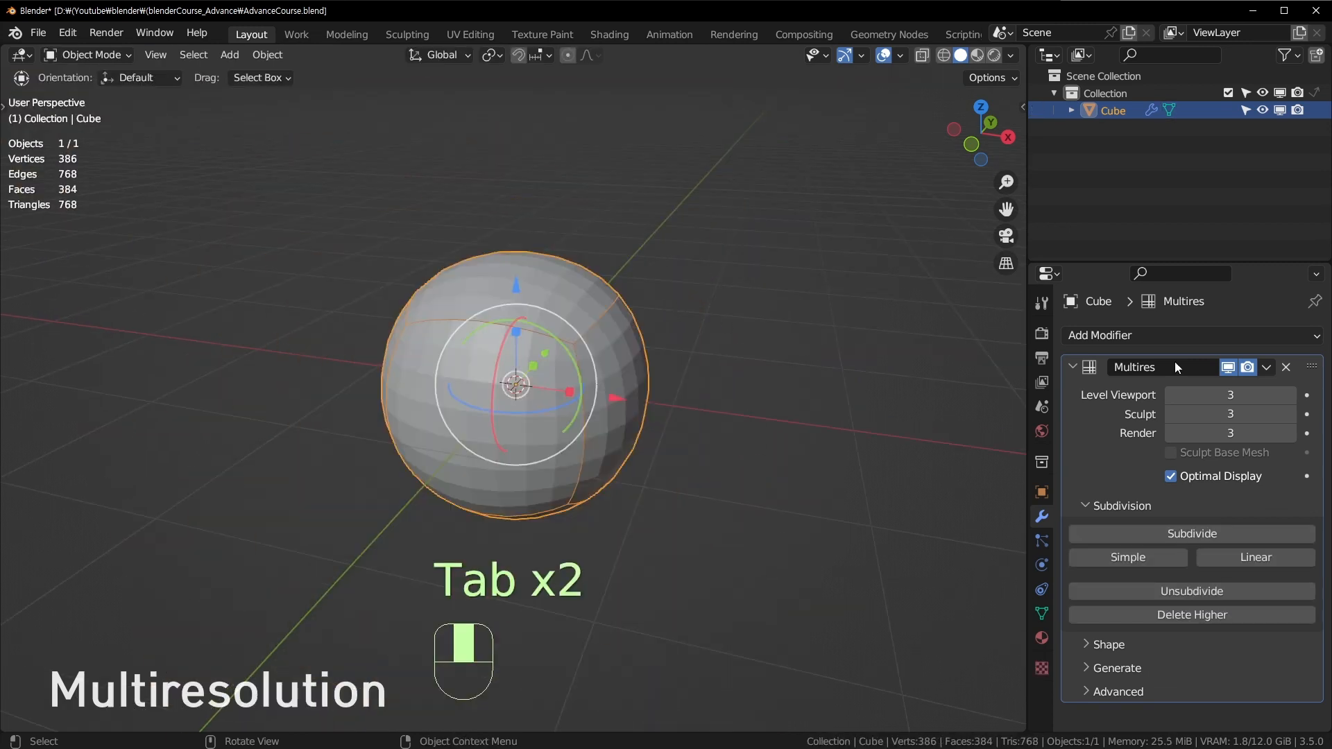
Remove the Multiresolution modifier from the cube.
click(1288, 368)
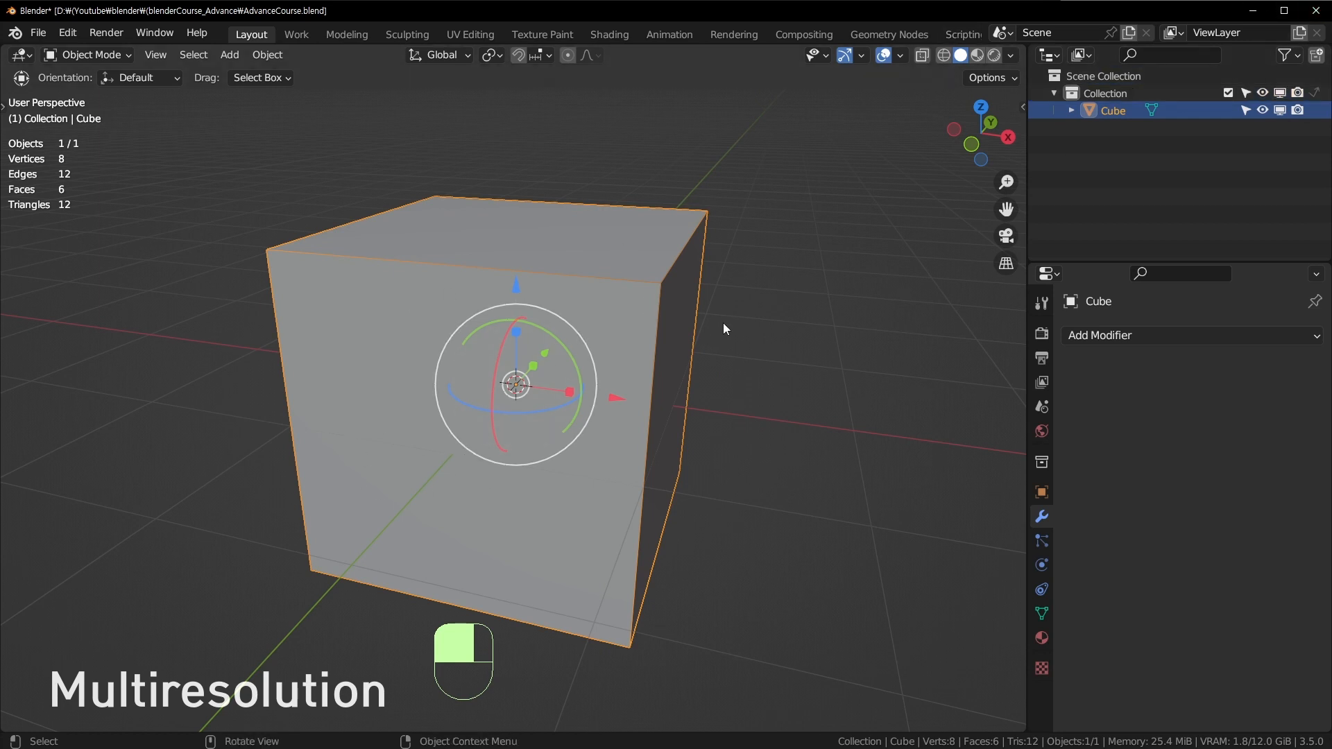
scroll(684, 338, up, 2)
scroll(685, 338, down, 2)
middle_drag(551, 292, 747, 290)
scroll(727, 314, up, 2)
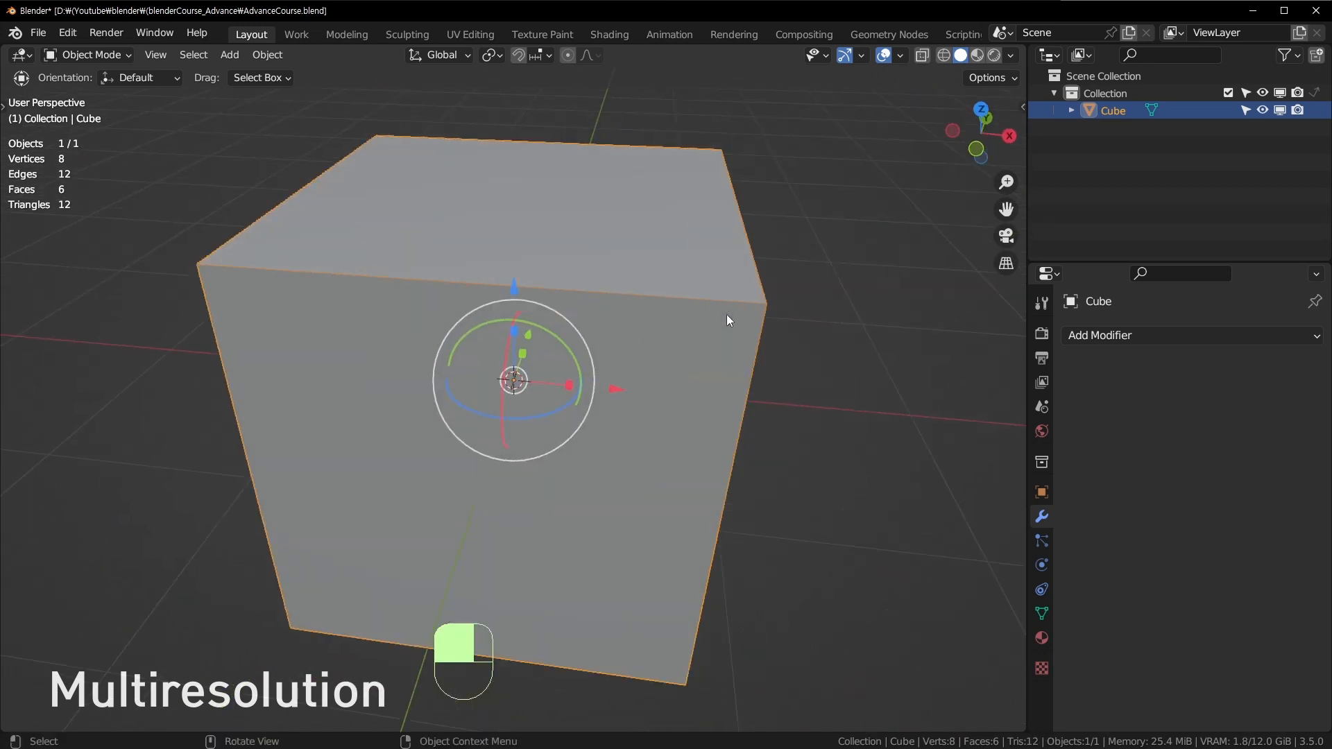
Add a Subdivision modifier to the cube at viewport level 2 and apply it.
scroll(726, 314, up, 2)
key(ctrl+1)
scroll(712, 319, down, 2)
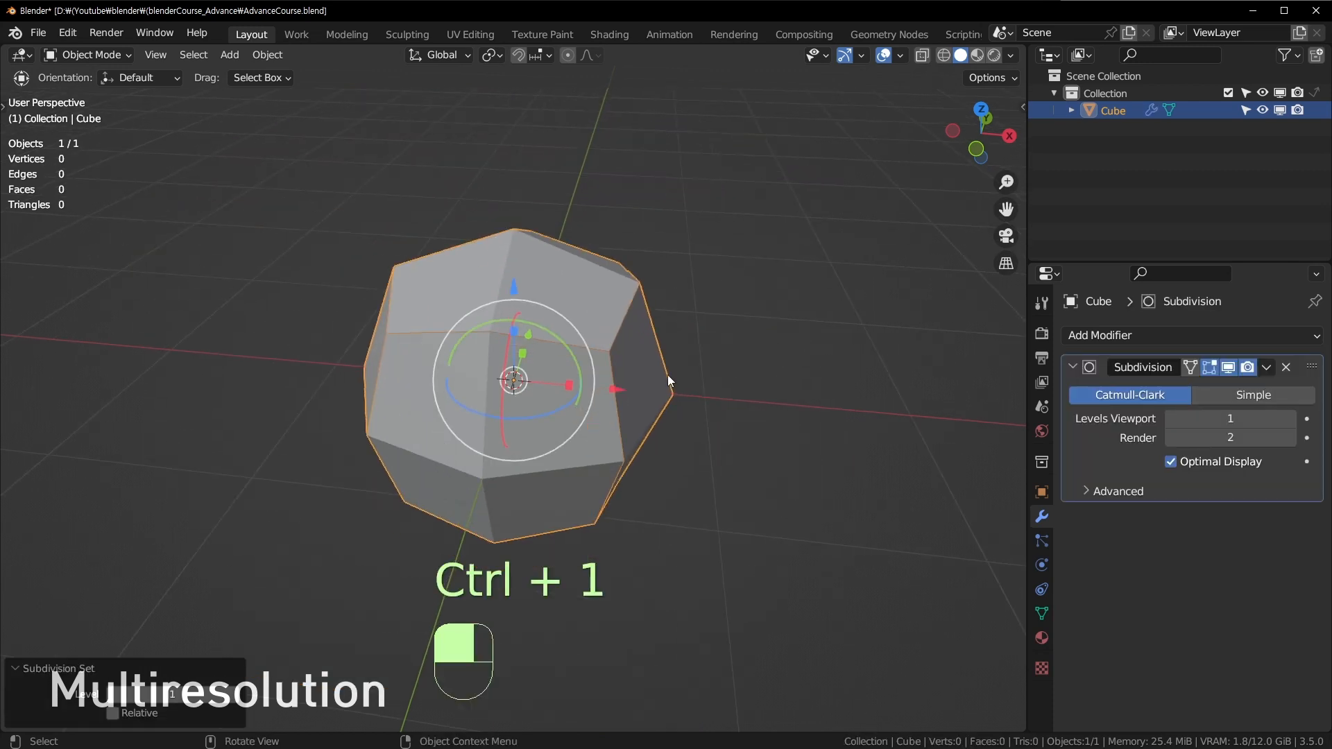
key(ctrl+2)
key(ctrl+1)
key(ctrl+2)
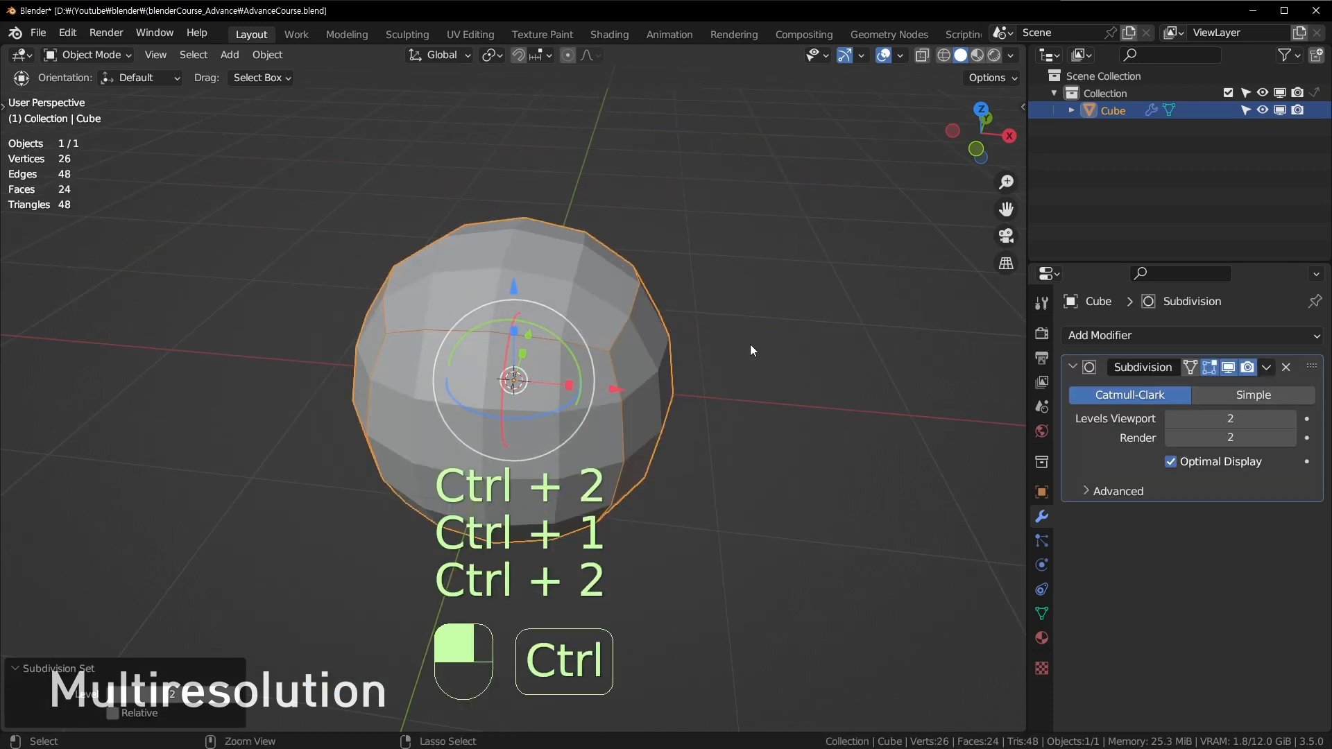
key(ctrl+a)
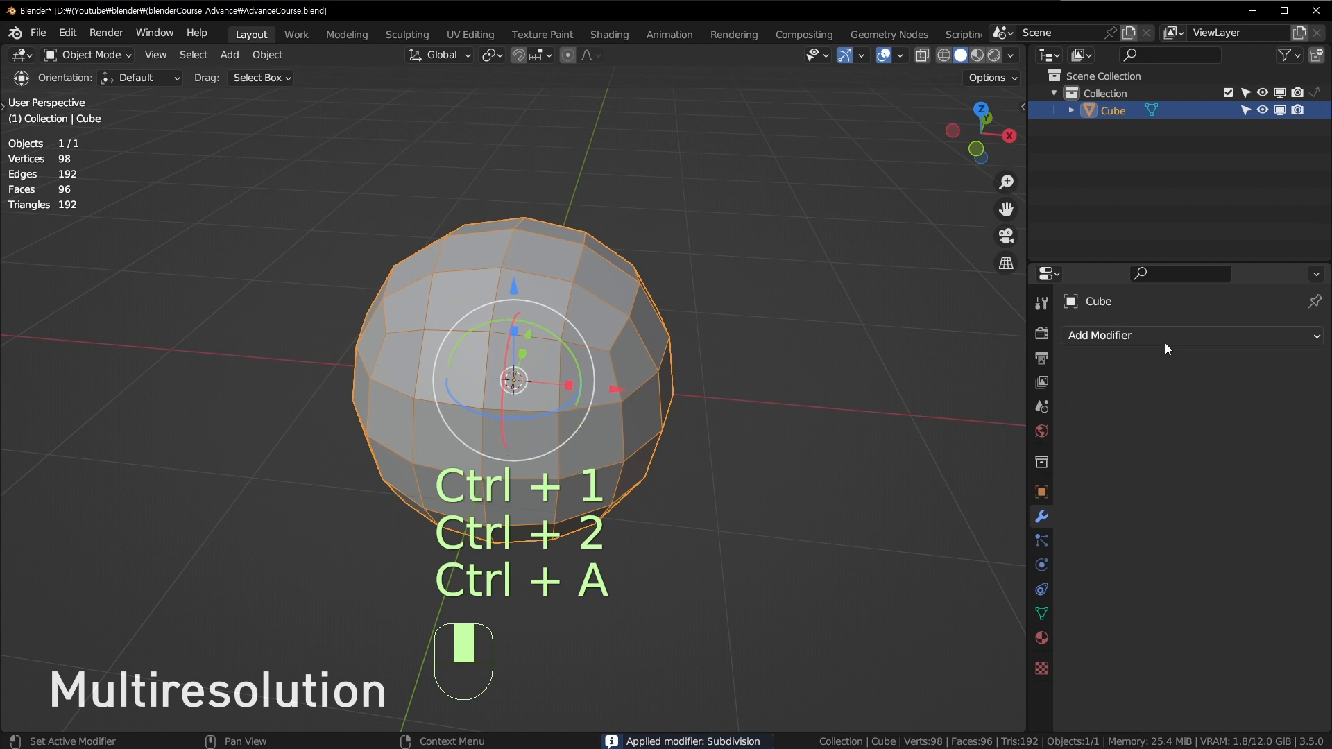
Add a Multiresolution modifier to the applied sphere mesh and subdivide it to level 2.
click(1164, 343)
click(948, 580)
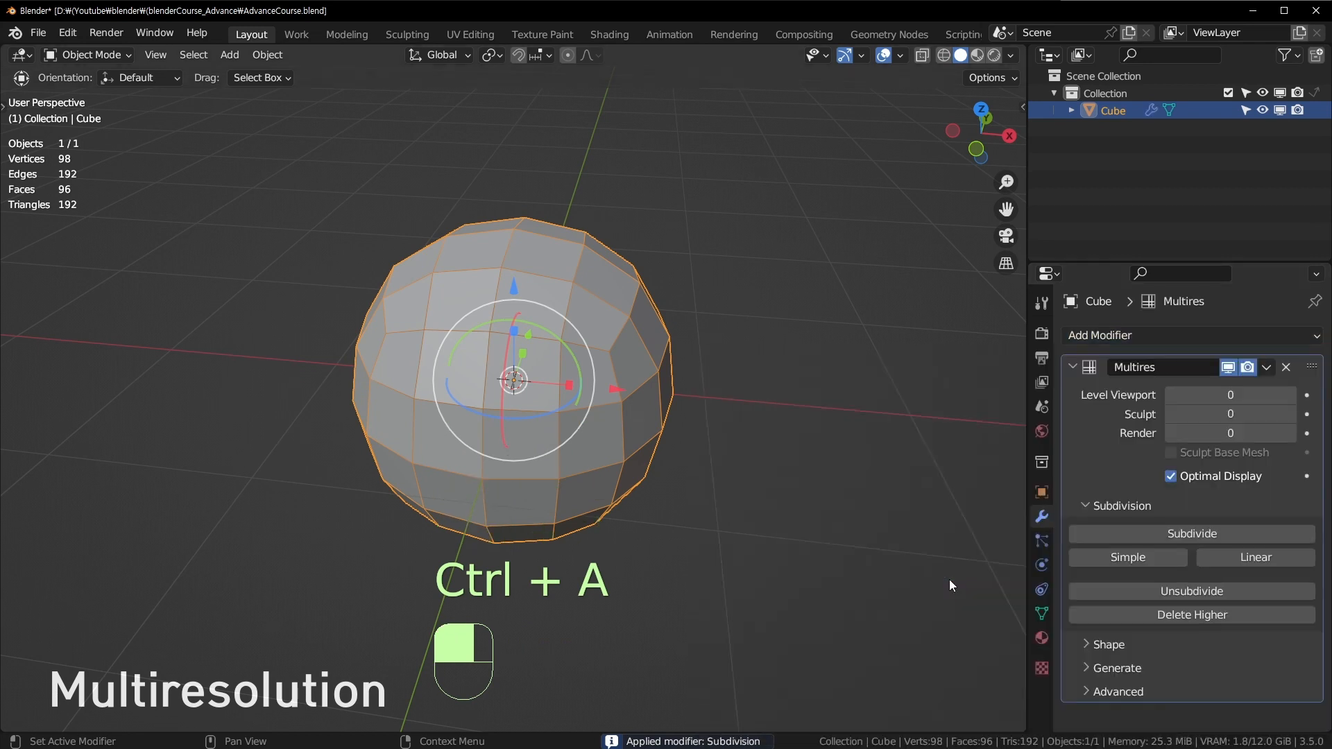
key(ctrl+1)
key(ctrl+2)
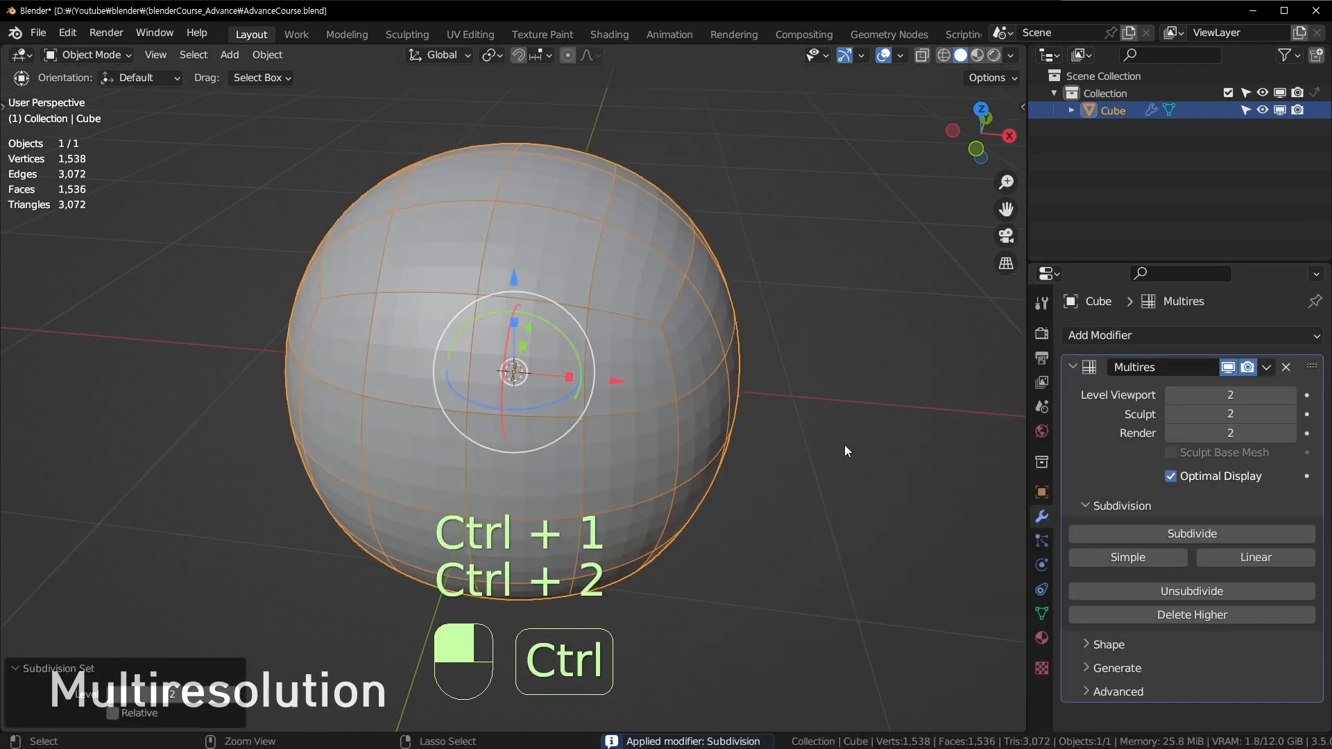
Briefly toggle Edit Mode and examine the base mesh lines on the subdivided sphere from several sides.
key(Tab)
scroll(843, 450, up, 2)
key(Tab)
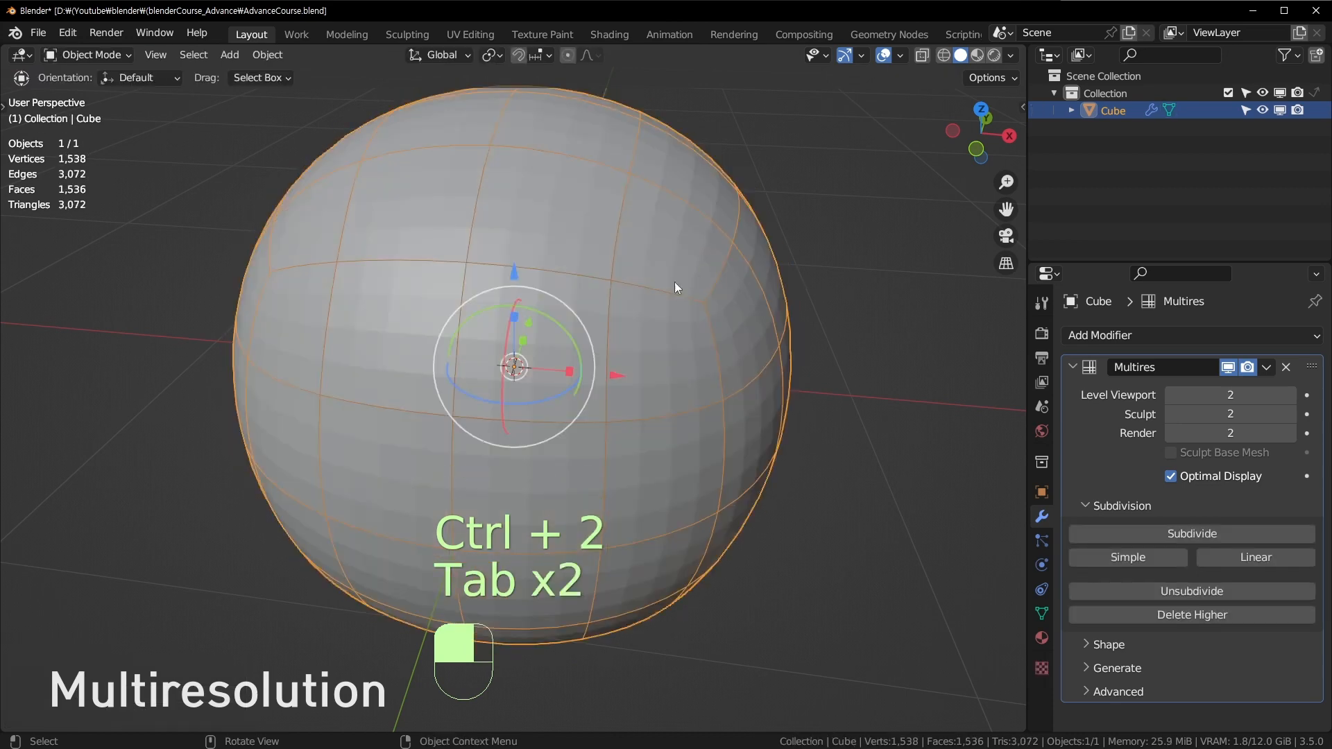
scroll(630, 309, up, 3)
key(ctrl+w)
key(ctrl+w)
scroll(660, 292, down, 4)
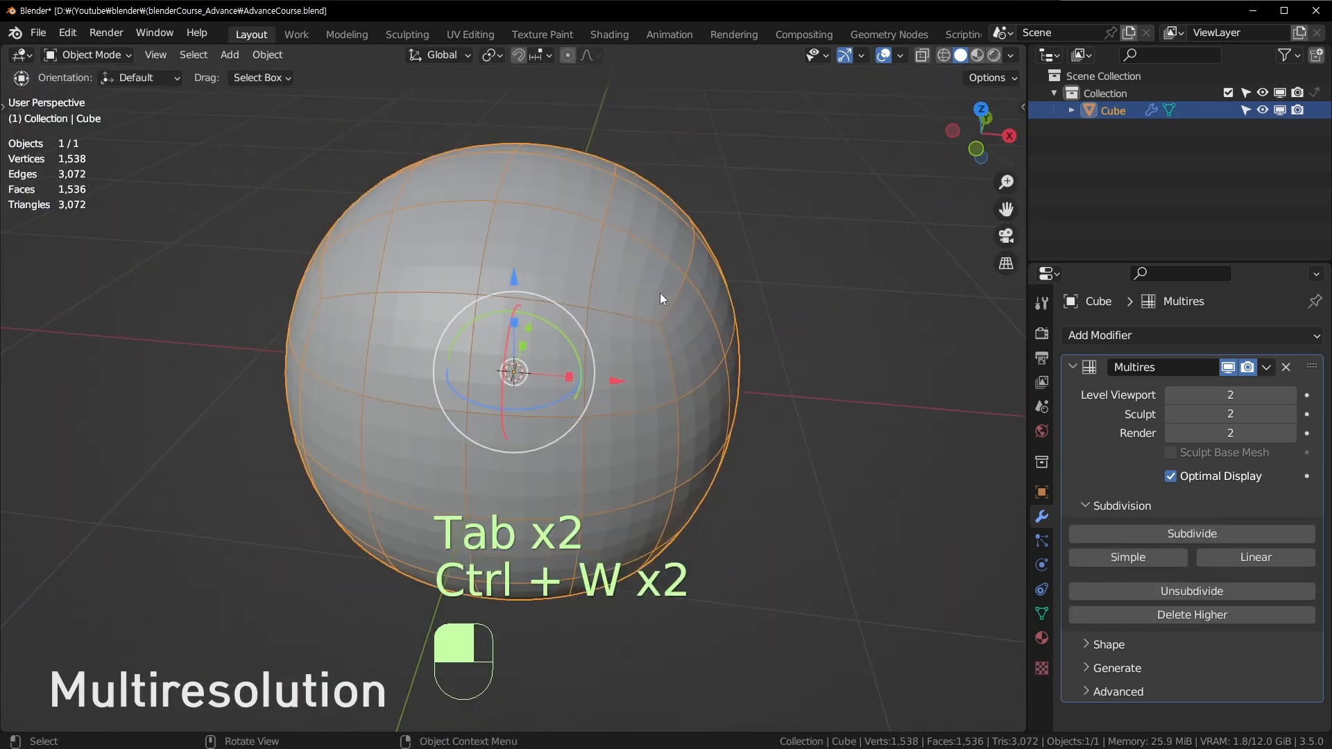
middle_drag(624, 328, 593, 200)
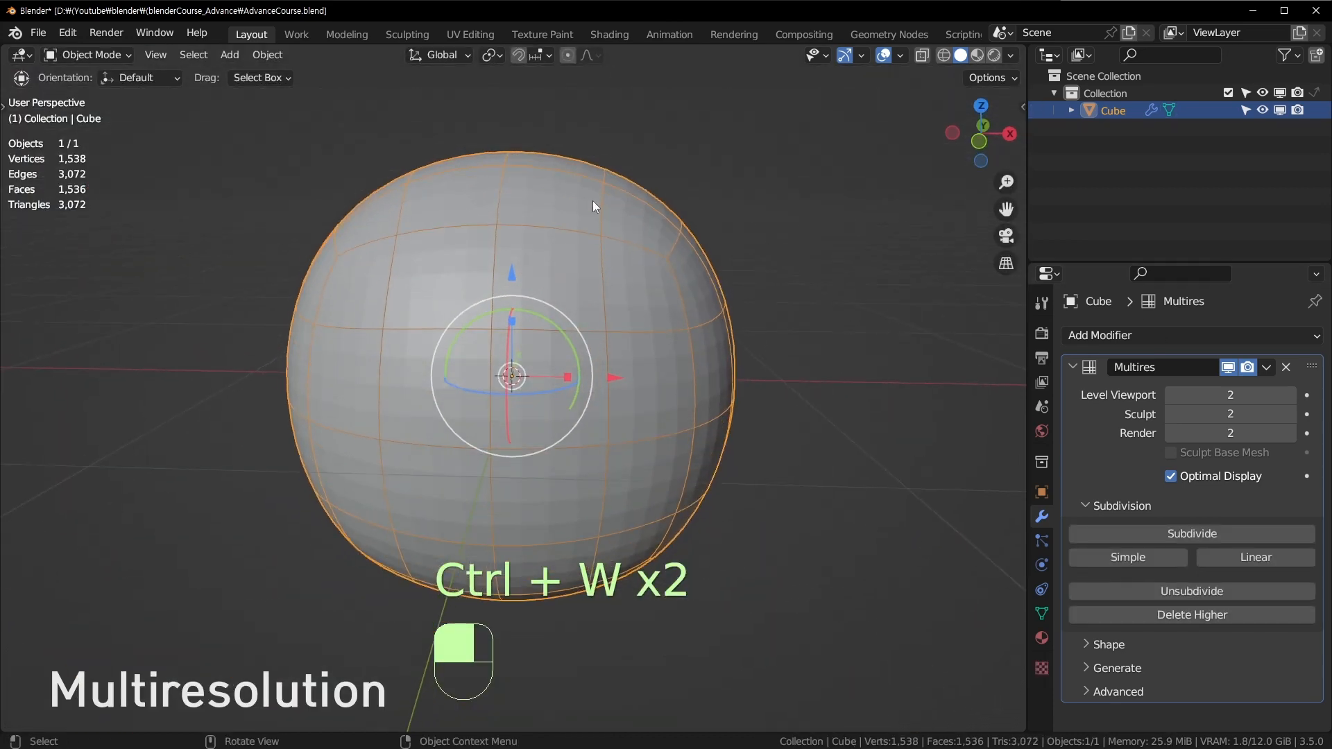
middle_drag(707, 359, 809, 289)
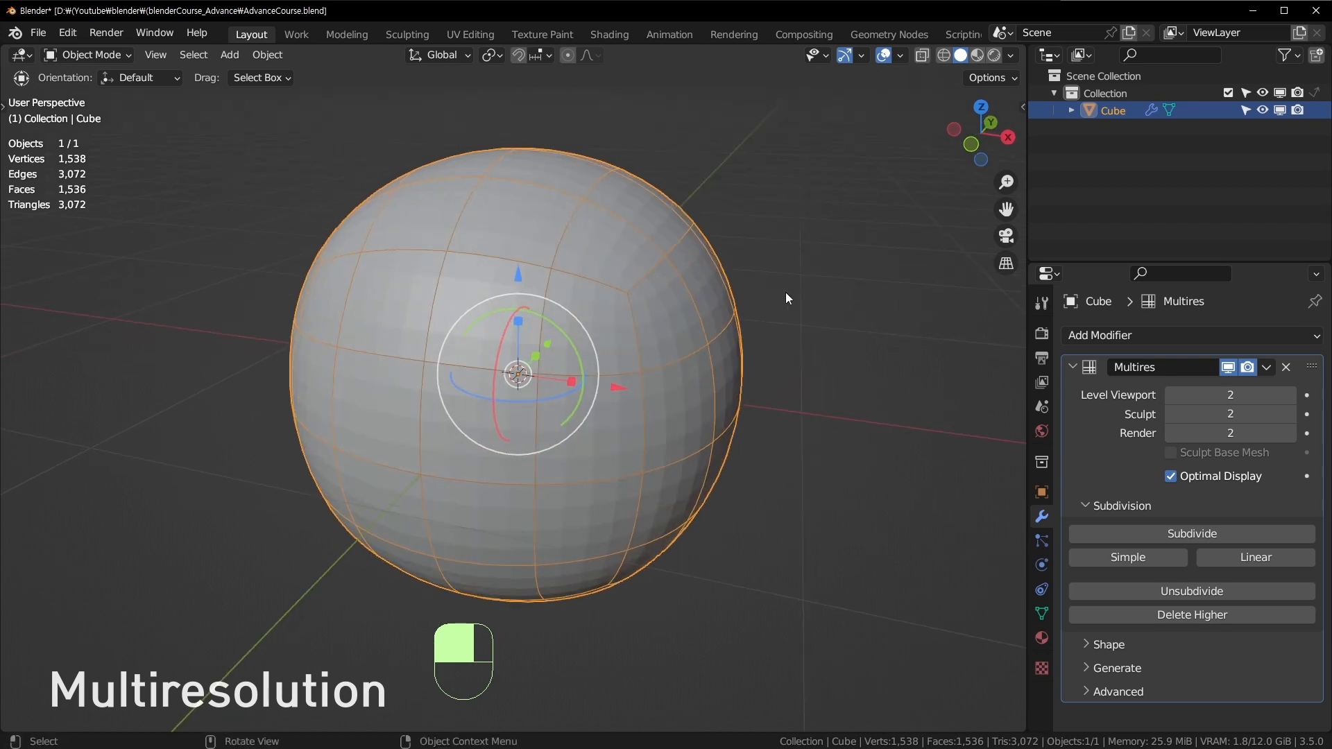
Lower the Multiresolution viewport level to 0 and open the base mesh for vertex editing.
key(ctrl+1)
key(ctrl+0)
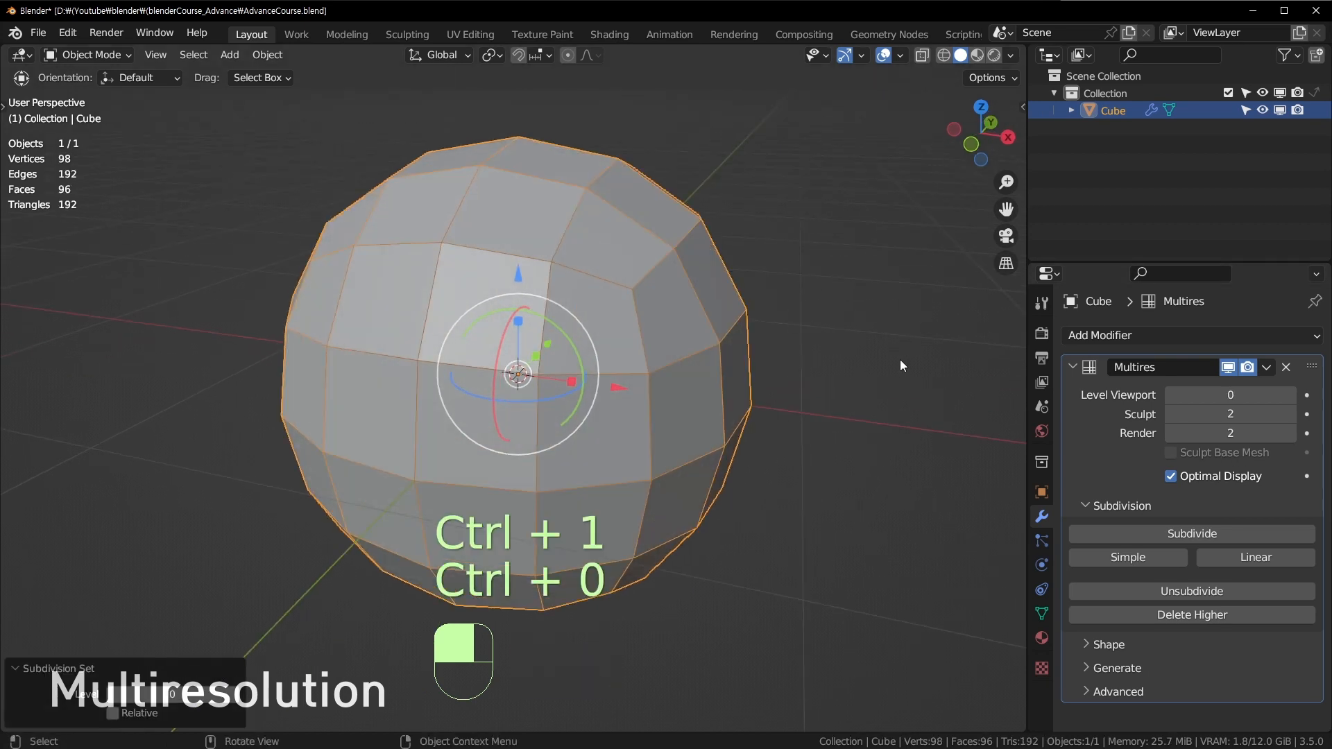
key(Tab)
key(1)
Pull a vertex on the sphere's upper corner outward twice with Smooth proportional editing of 1 m, and return to Object Mode.
click(668, 238)
middle_drag(685, 319, 713, 293)
key(o)
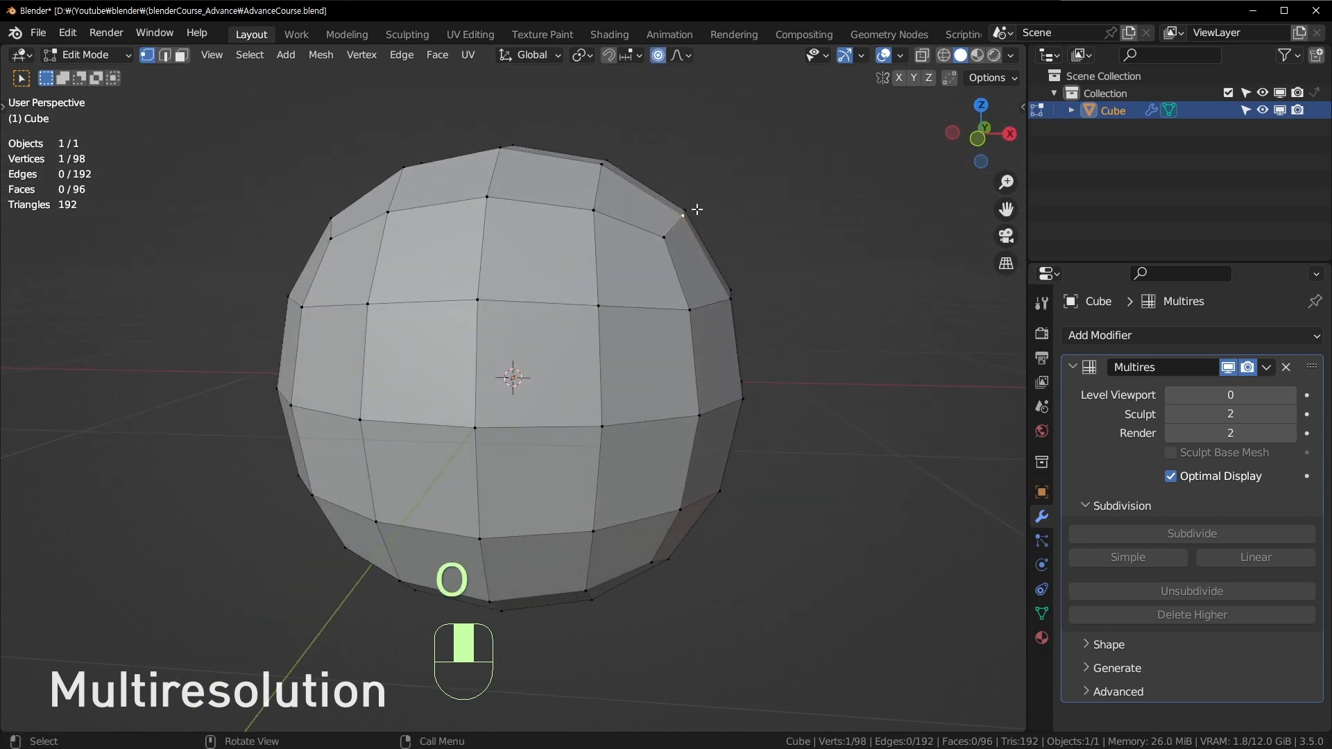
middle_drag(748, 189, 710, 215)
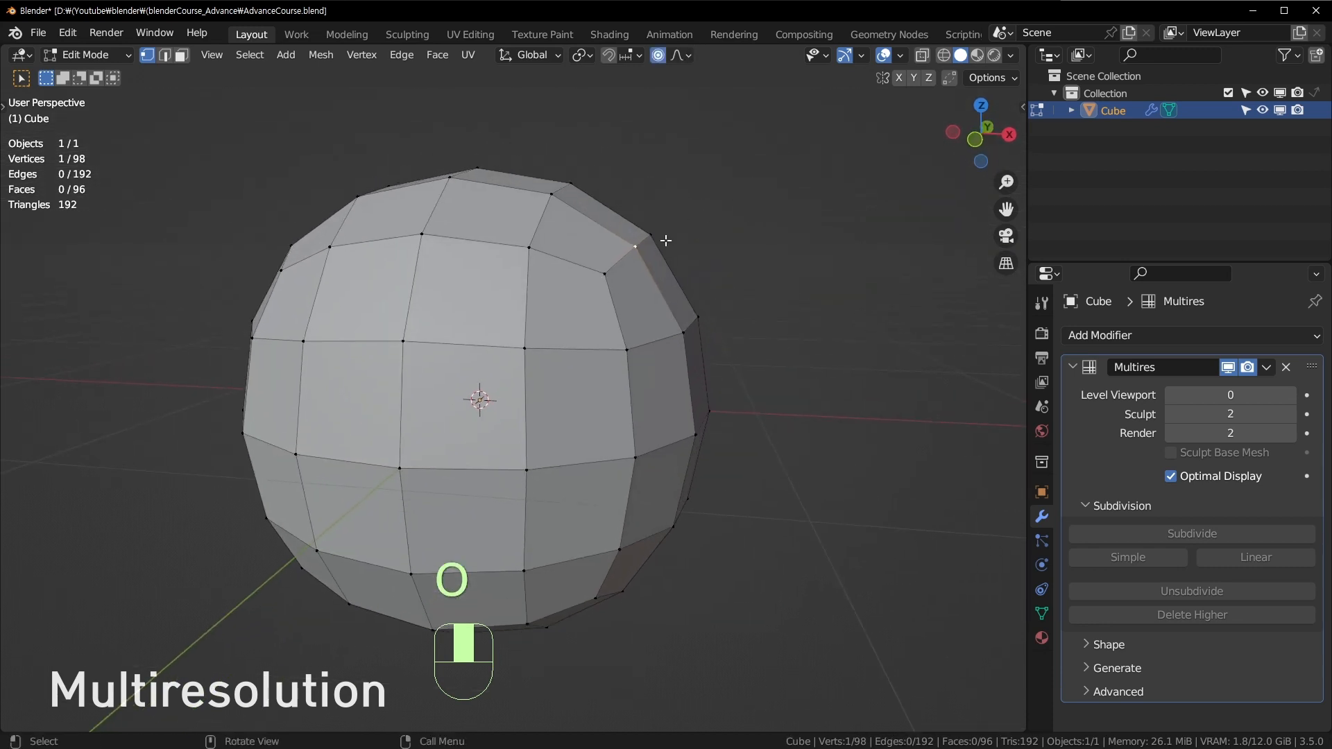
key(g)
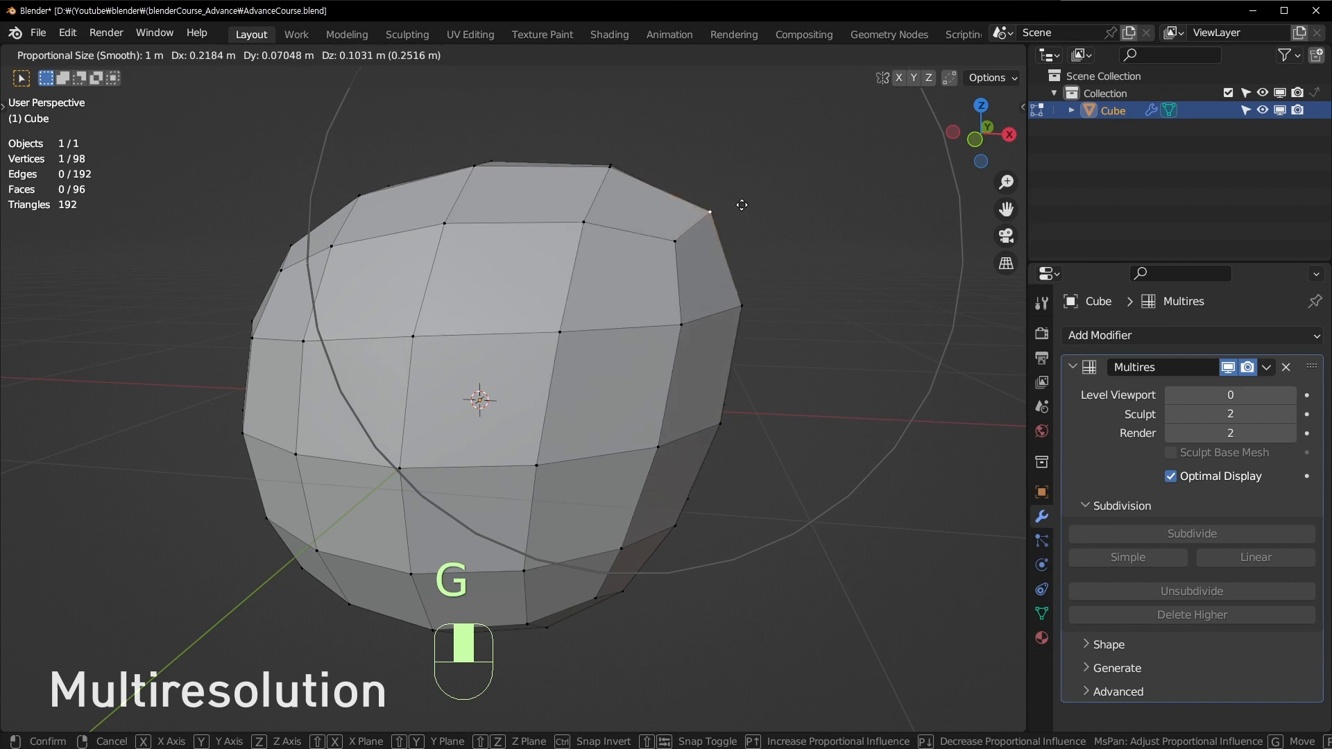
click(717, 219)
middle_drag(718, 219, 740, 211)
key(g)
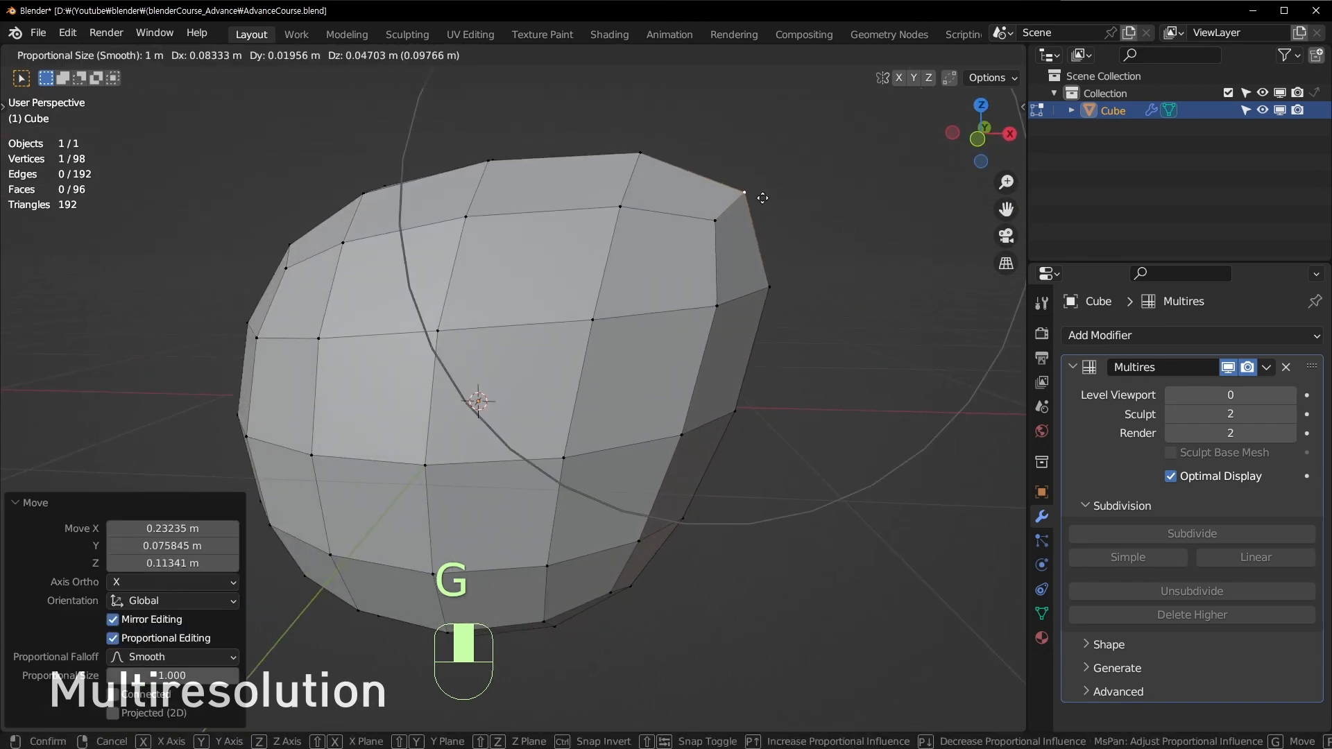
click(753, 199)
key(o)
key(Tab)
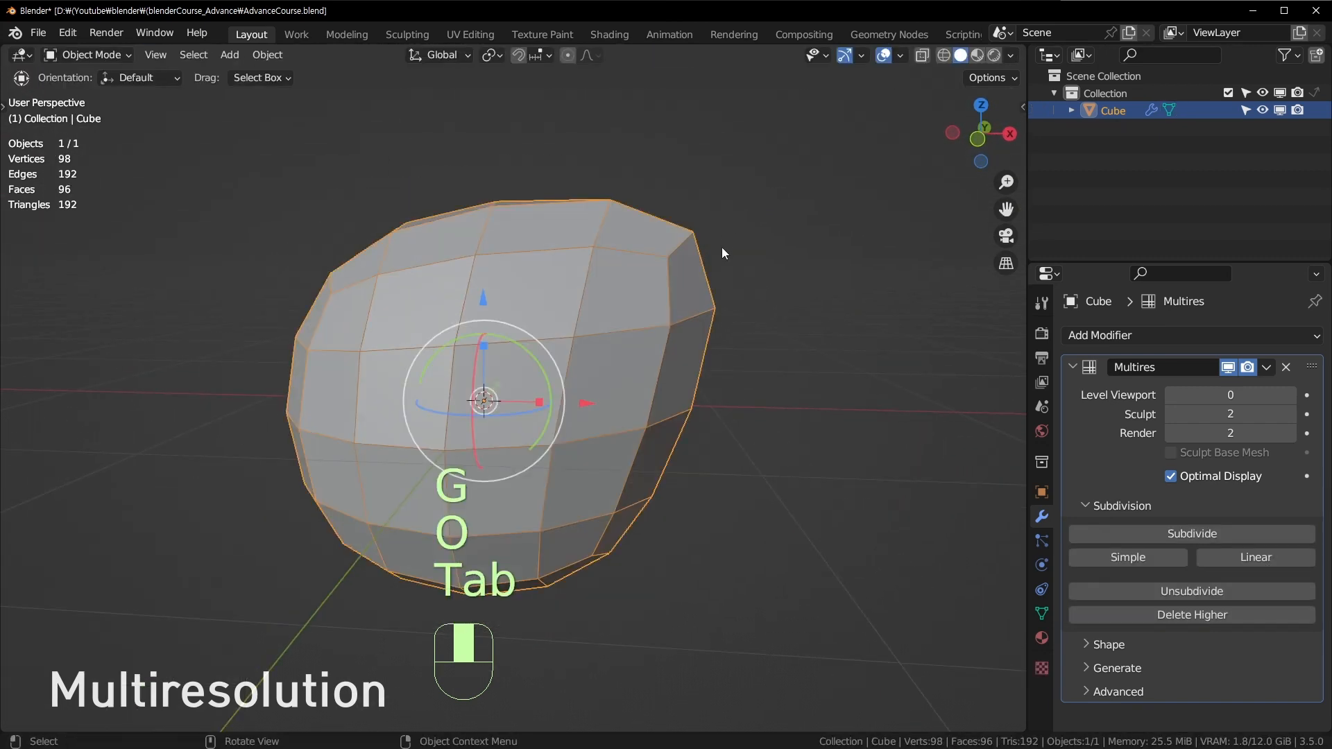
Raise the Multiresolution viewport level of the deformed mesh back to 2.
middle_drag(721, 247, 902, 333)
key(ctrl)
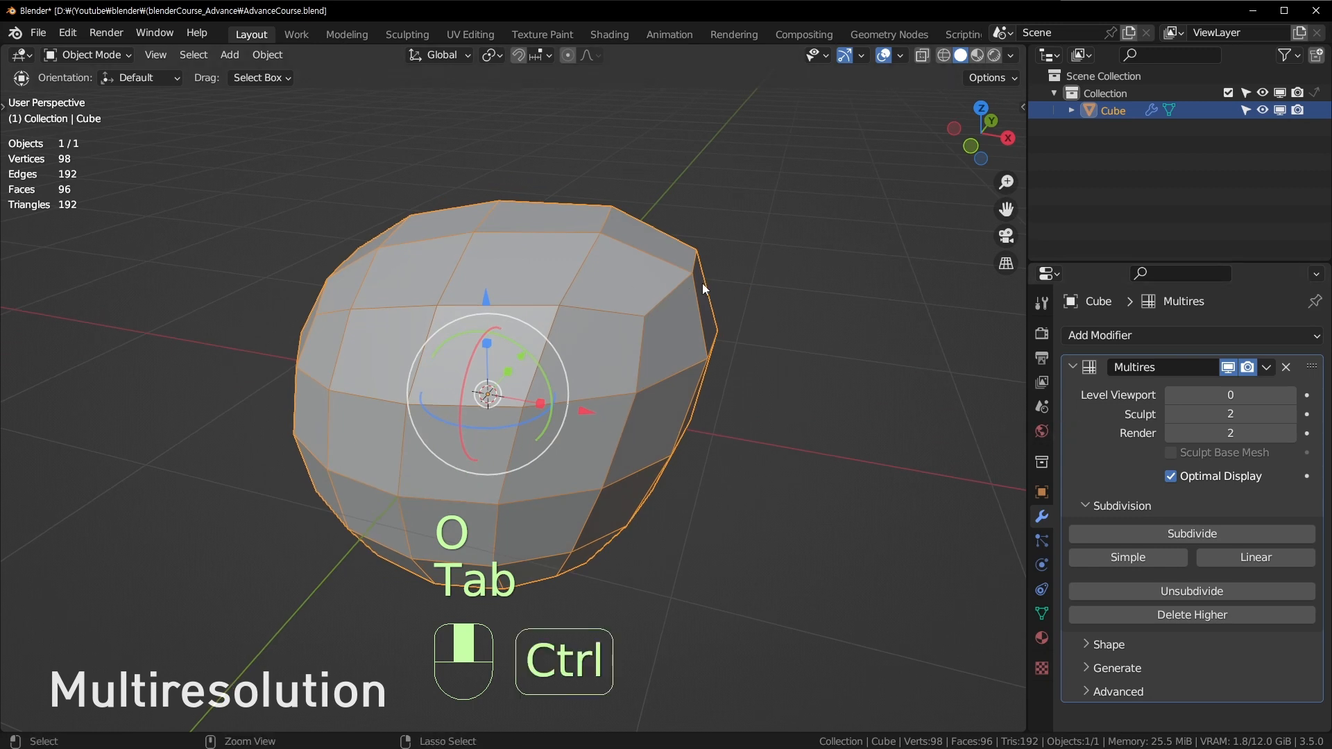
key(ctrl+3)
key(ctrl+2)
scroll(867, 352, up, 2)
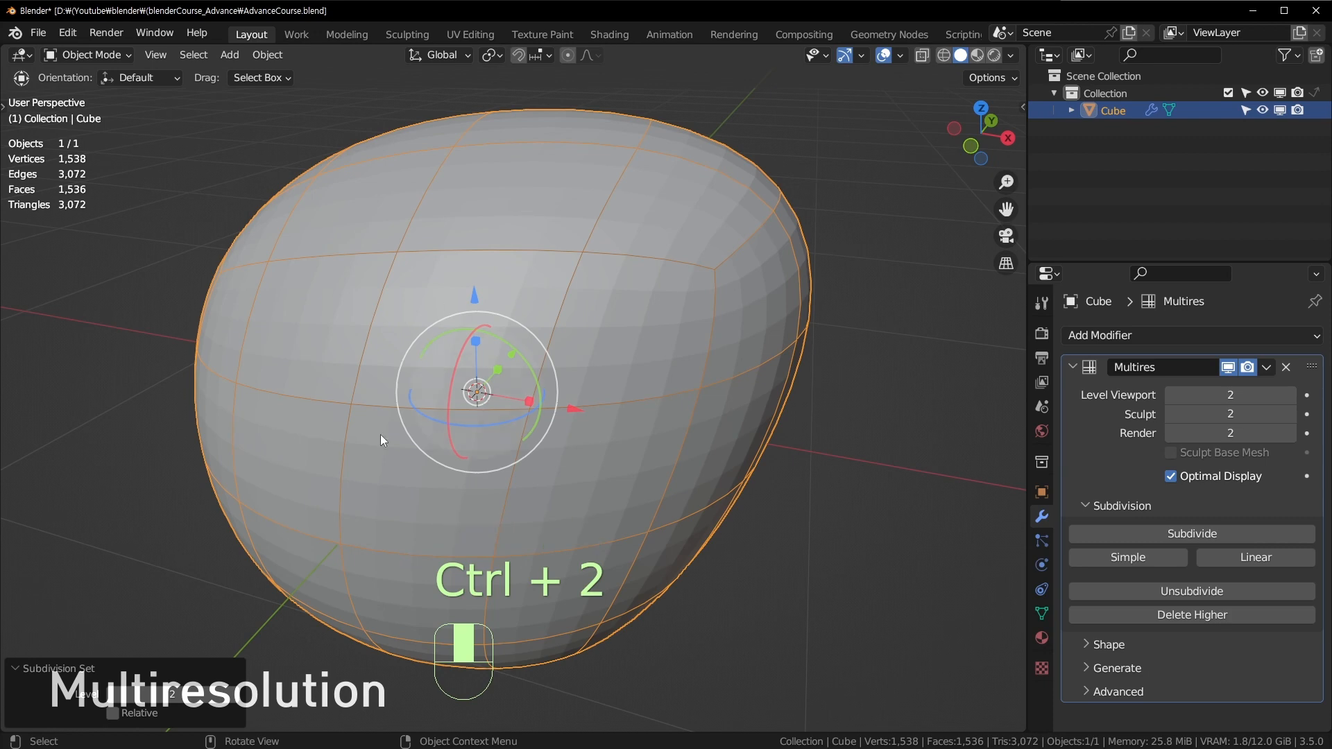
Toggle in and out of Edit Mode to compare the base mesh cage with the level 2 shape around the stretched upper corner.
middle_drag(1044, 148, 648, 275)
key(Tab)
key(Tab)
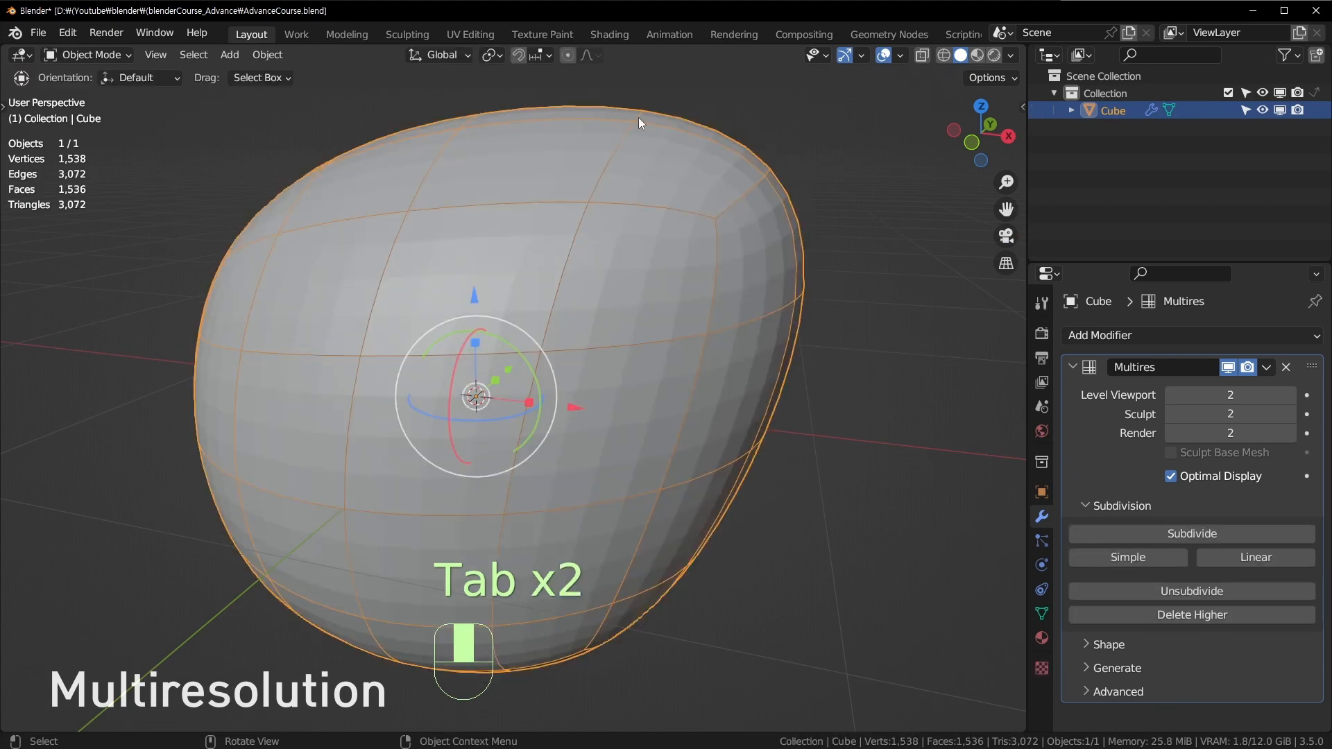
shift+middle_drag(638, 118, 651, 358)
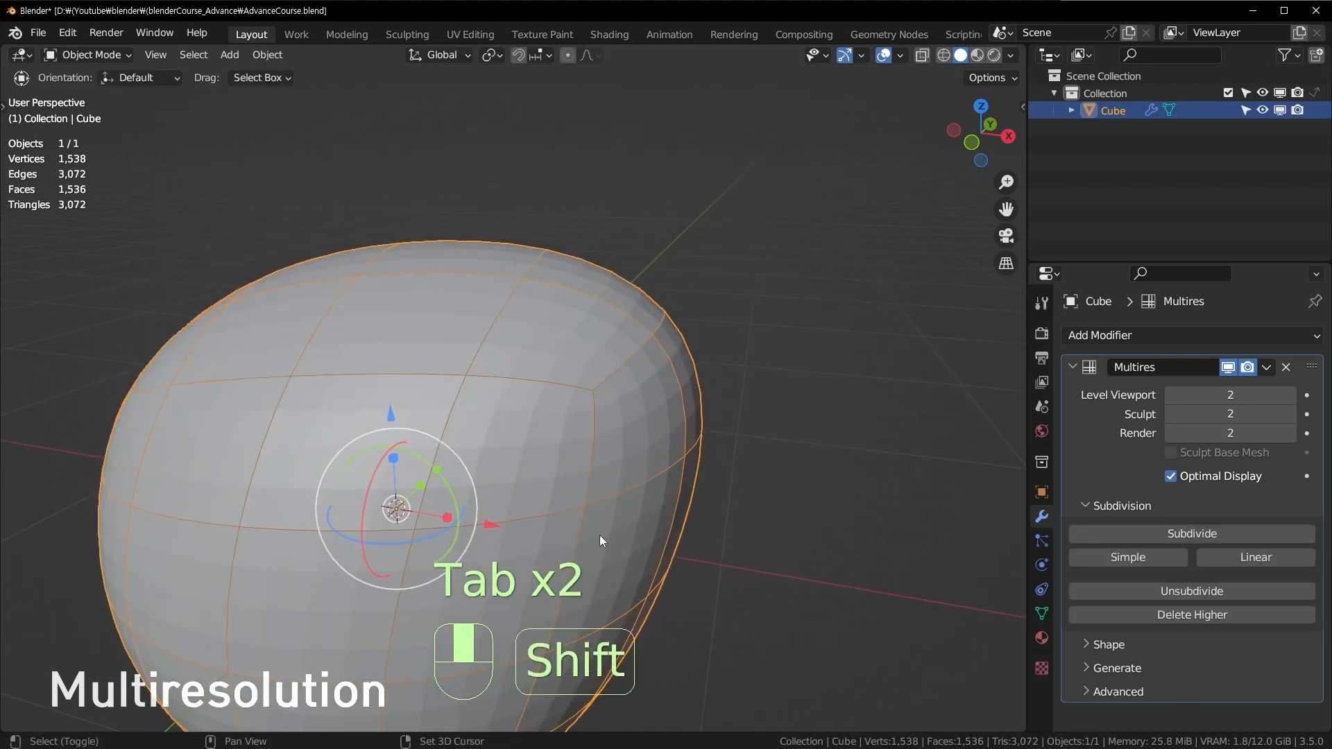
shift+middle_drag(599, 535, 624, 464)
key(Tab)
key(Tab)
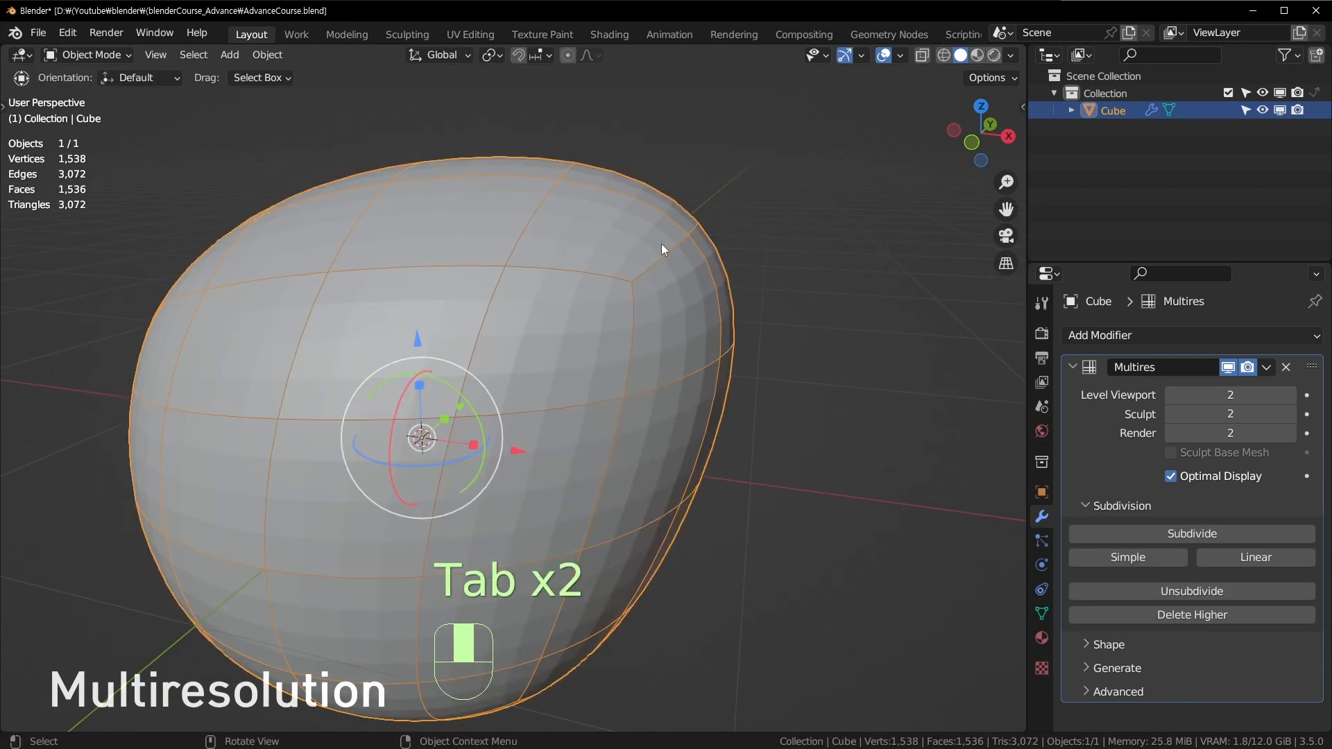
key(Tab)
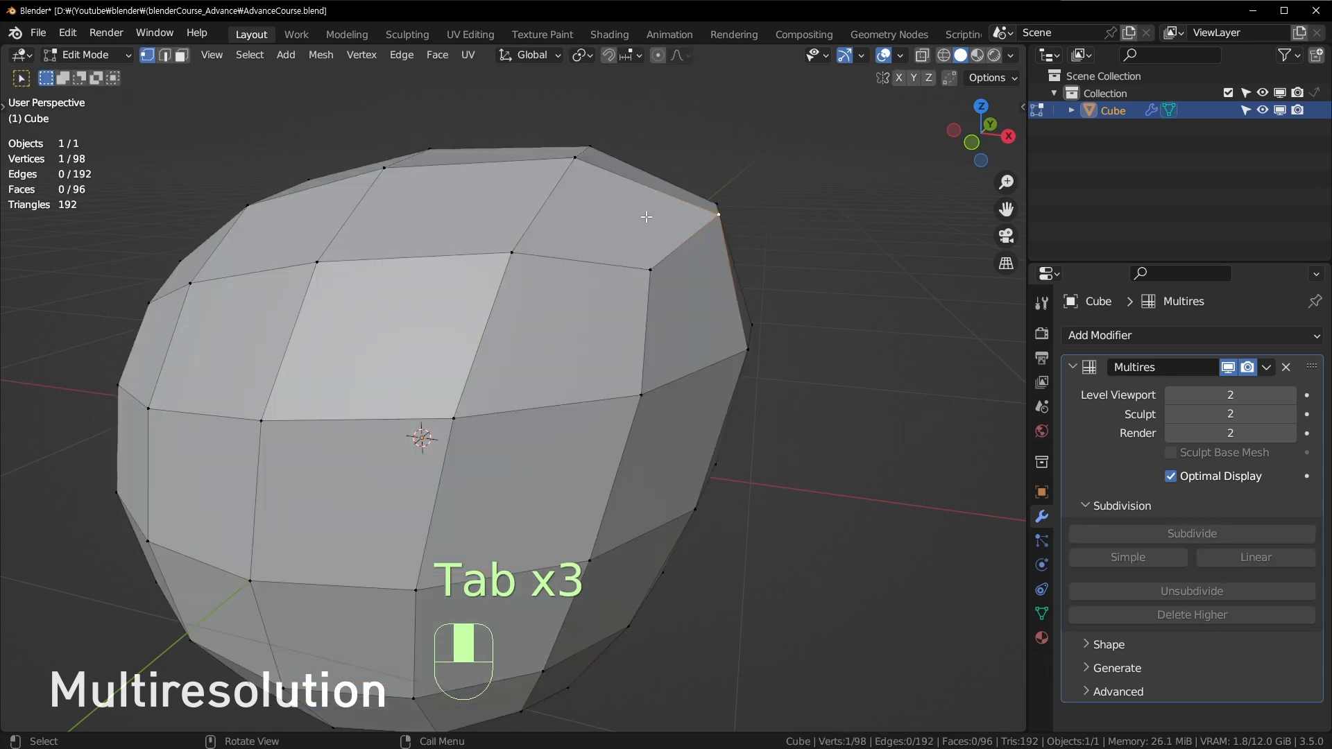
scroll(714, 256, down, 4)
key(Tab)
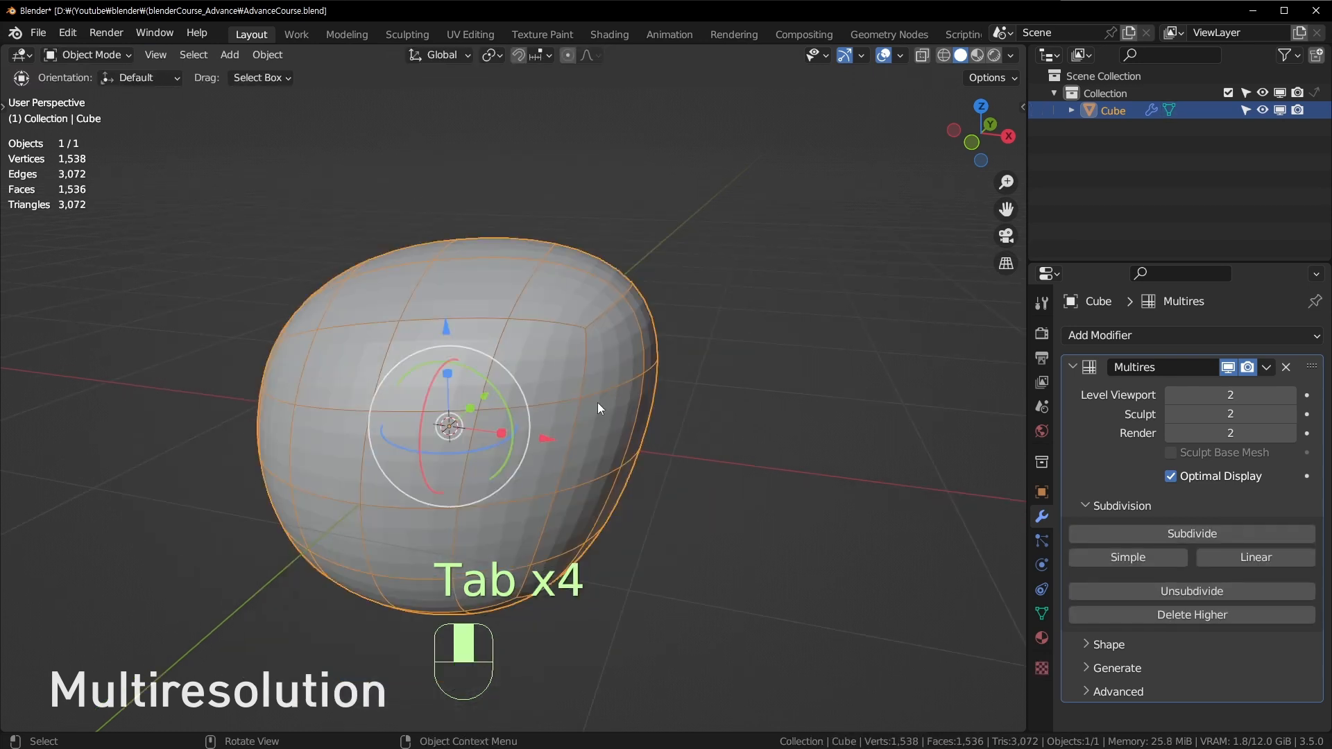
Subdivide the Multiresolution mesh to level 3, then lower the viewport level to 1 and raise it back to 3.
click(1178, 531)
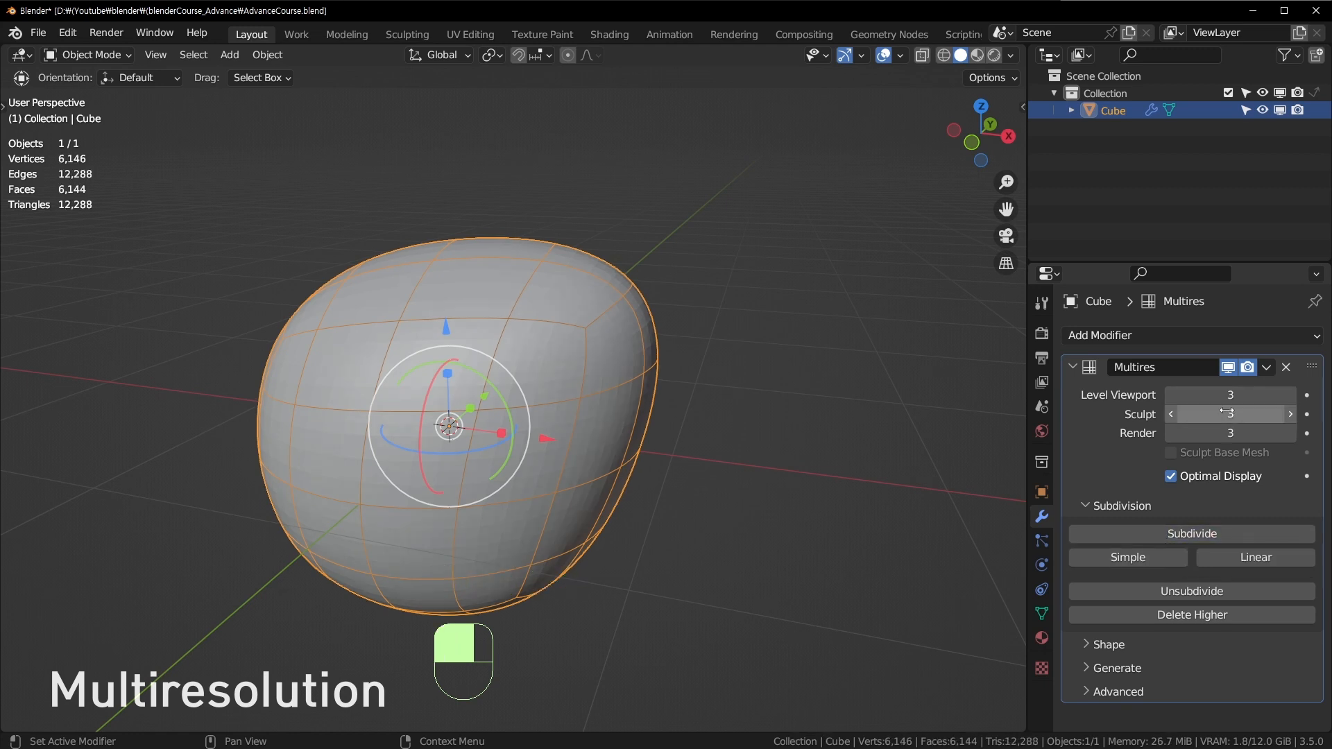
click(1171, 388)
click(1171, 389)
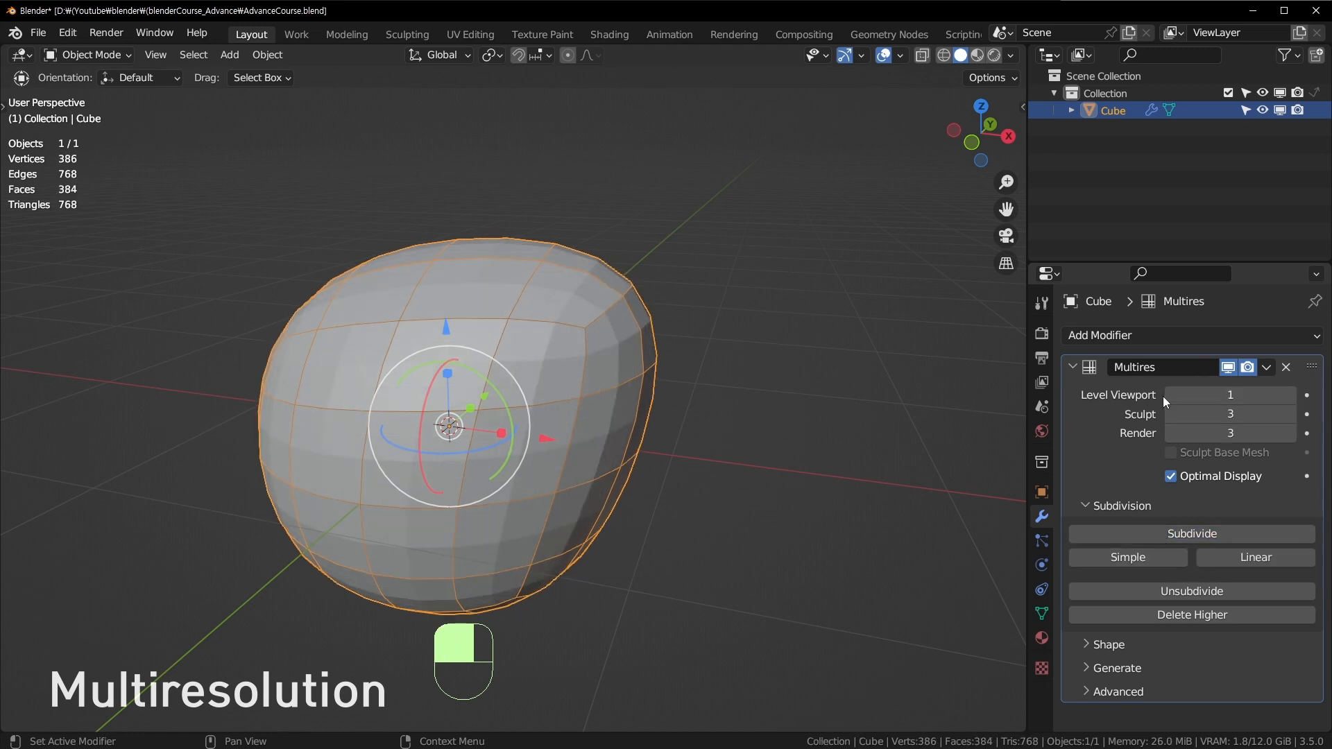
click(1293, 397)
click(1292, 397)
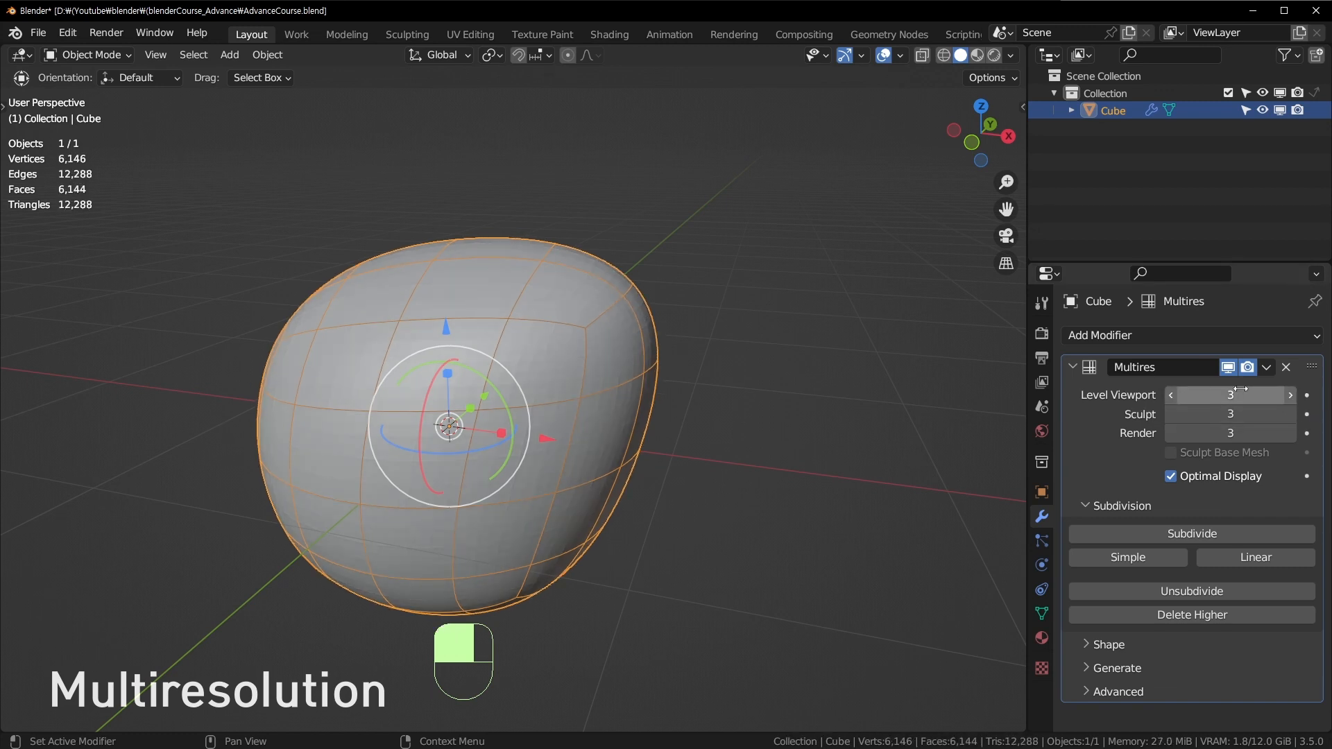
Switch the mesh to Sculpt Mode and lower the Multiresolution sculpt level to 0.
scroll(508, 374, up, 2)
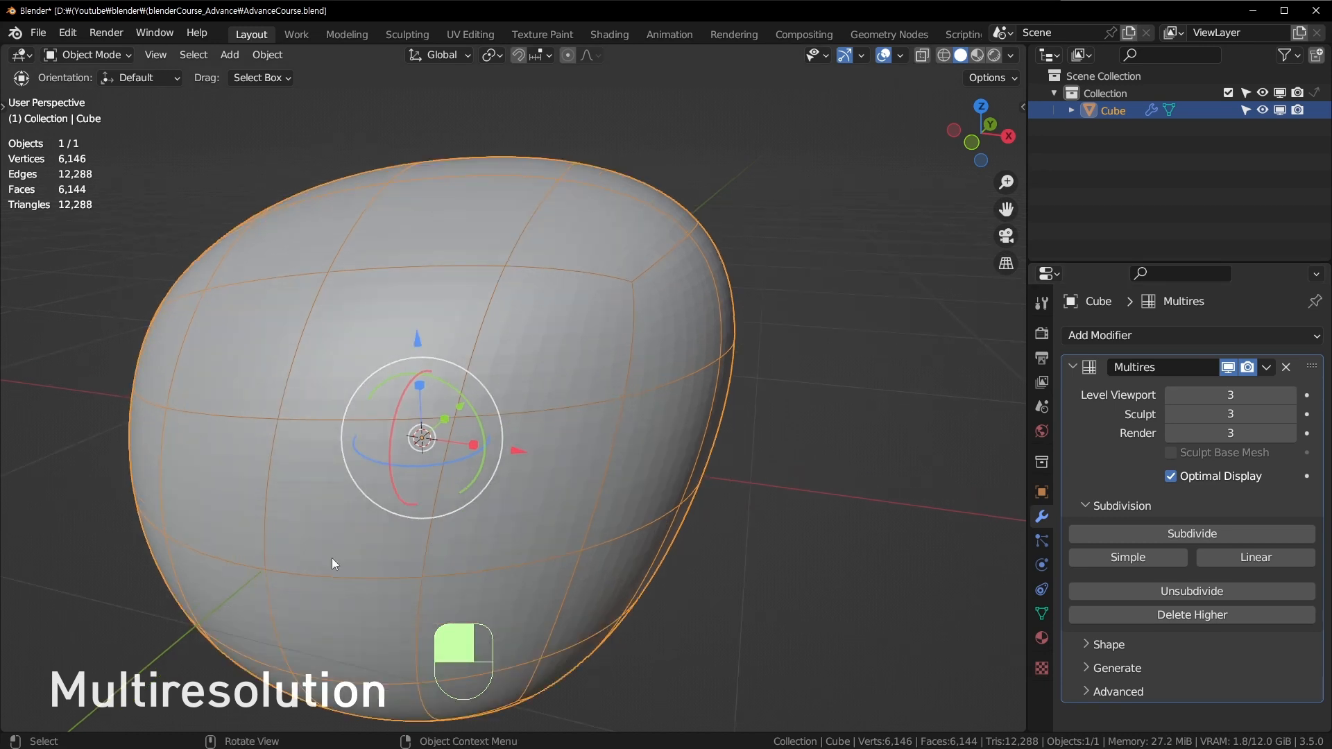
scroll(647, 317, down, 1)
key(ctrl+Tab)
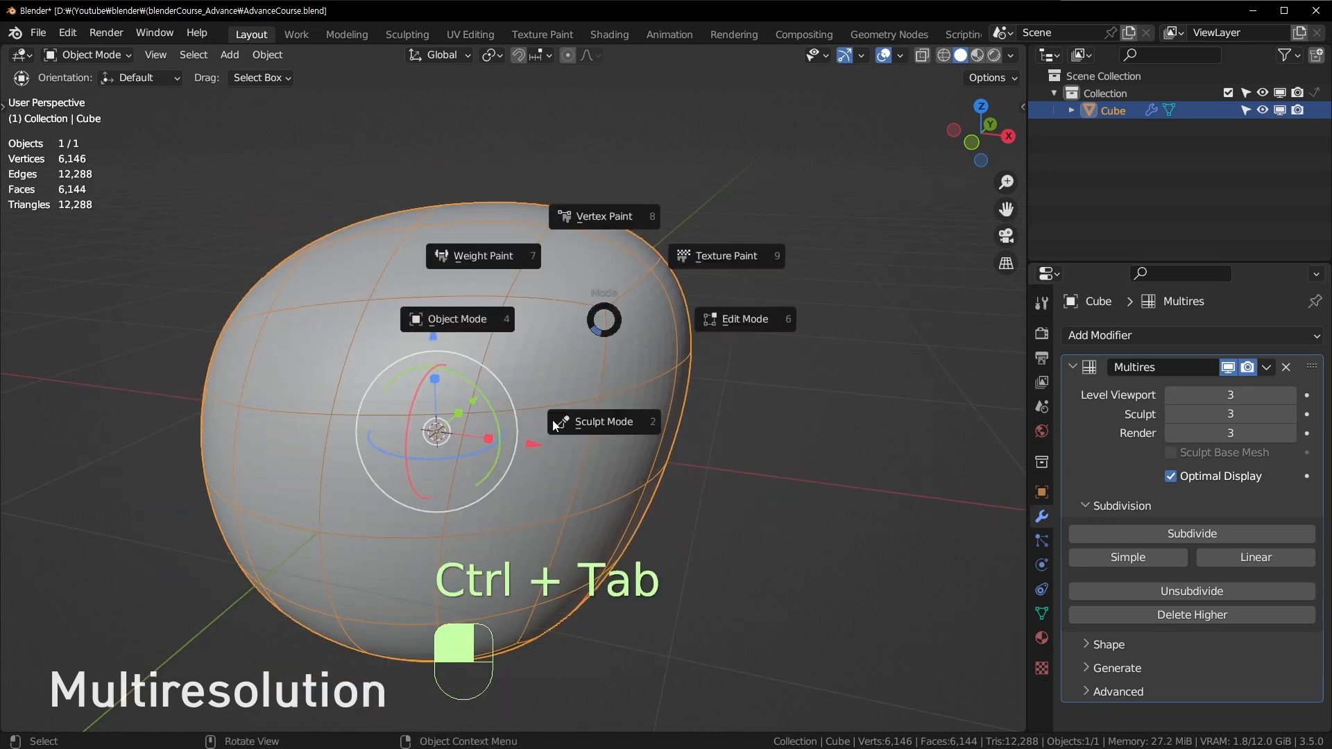
click(605, 421)
key(f)
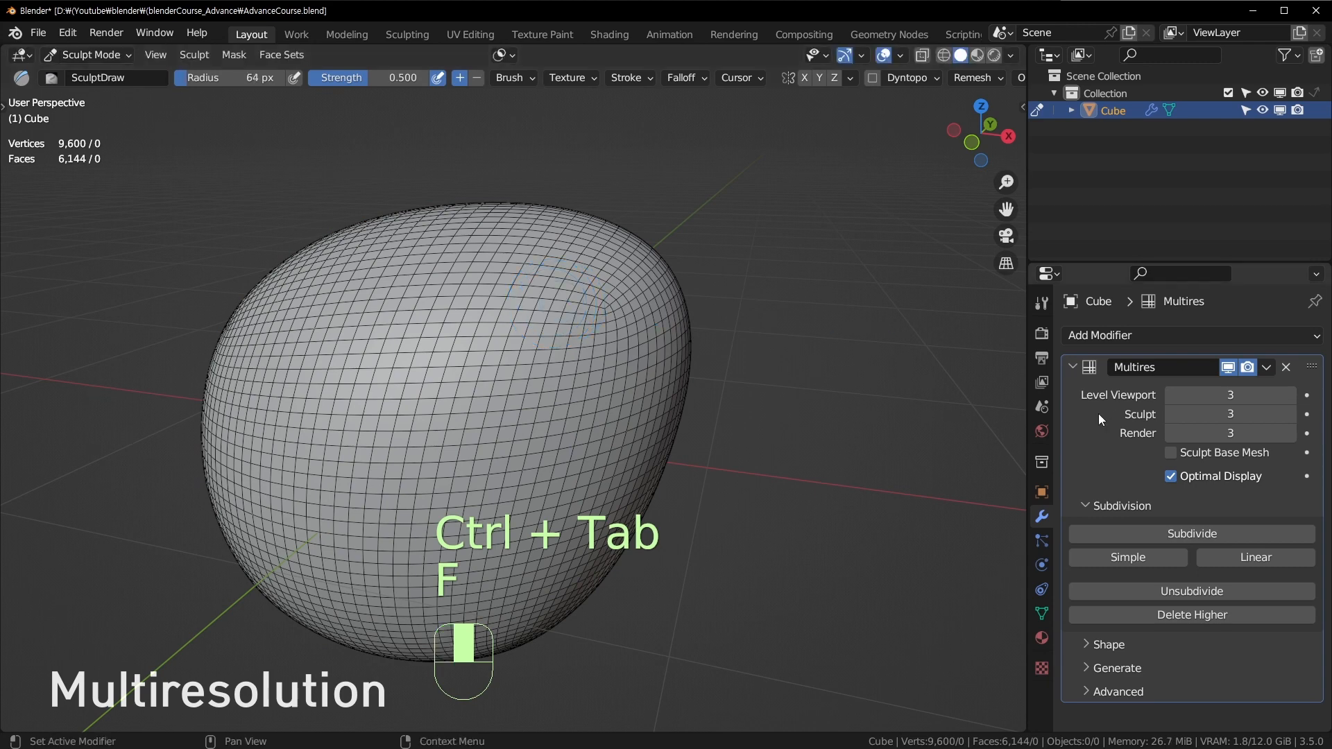
click(1170, 420)
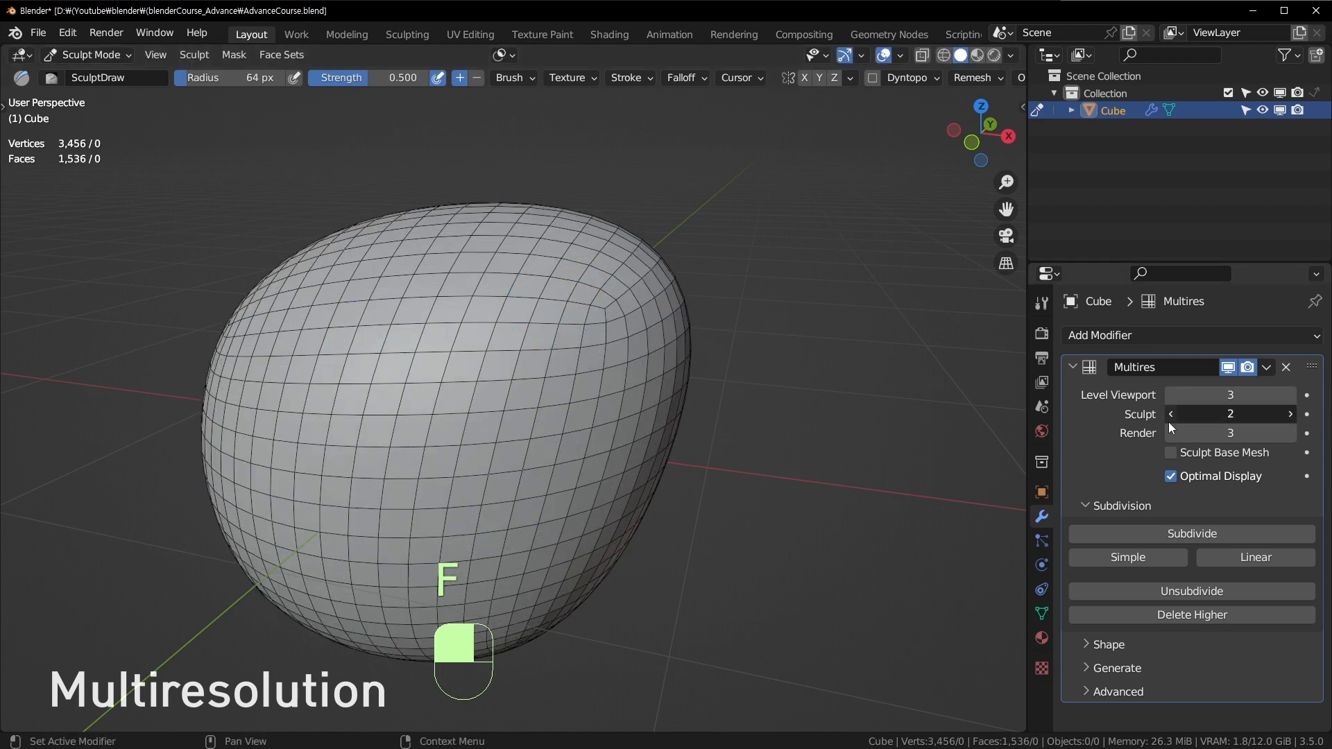
click(1170, 420)
click(1169, 419)
Enlarge the Draw brush radius to 188 px and sculpt a stroke across the upper left of the level 0 mesh.
key(f)
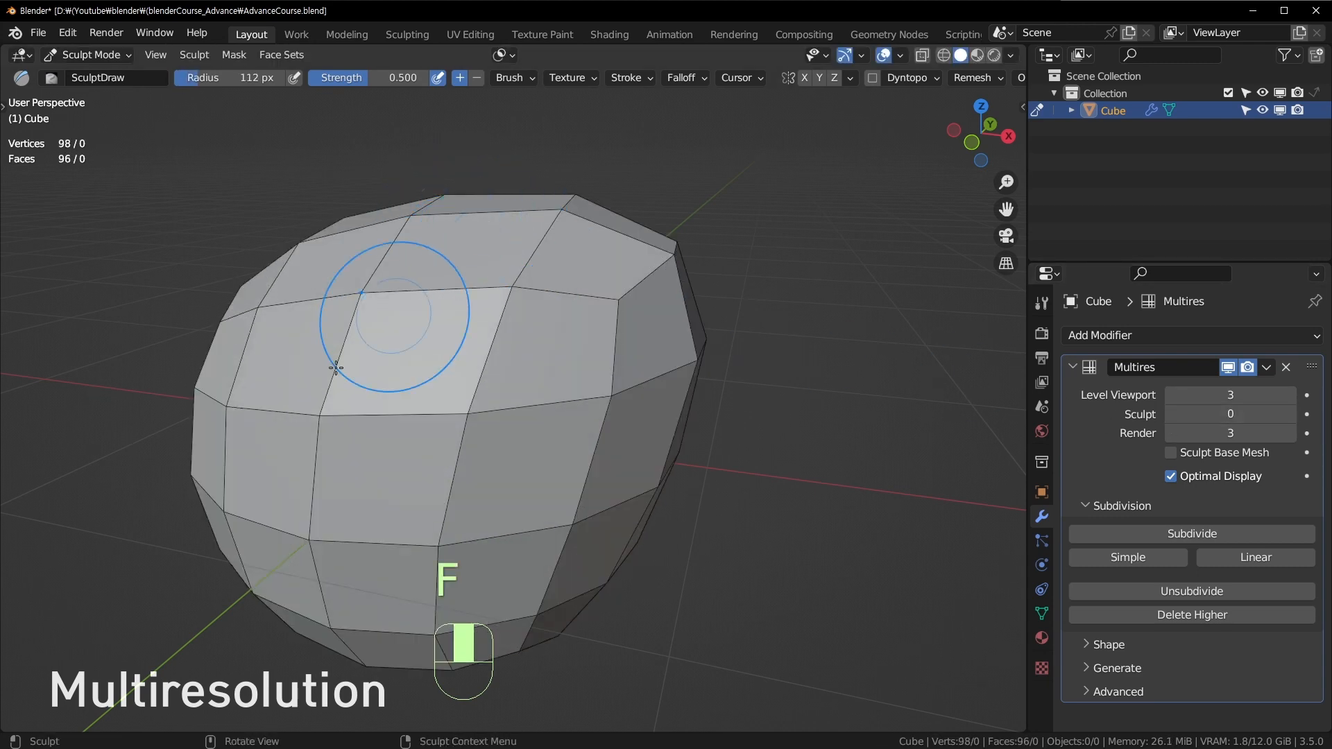
key(f)
click(412, 296)
mouse_move(404, 225)
mouse_down()
mouse_move(298, 319)
mouse_move(206, 312)
mouse_move(278, 333)
mouse_up()
scroll(486, 326, down, 1)
Raise the Multiresolution sculpt level back to 3 to carry the base stroke to the denser mesh.
click(1293, 412)
click(1293, 412)
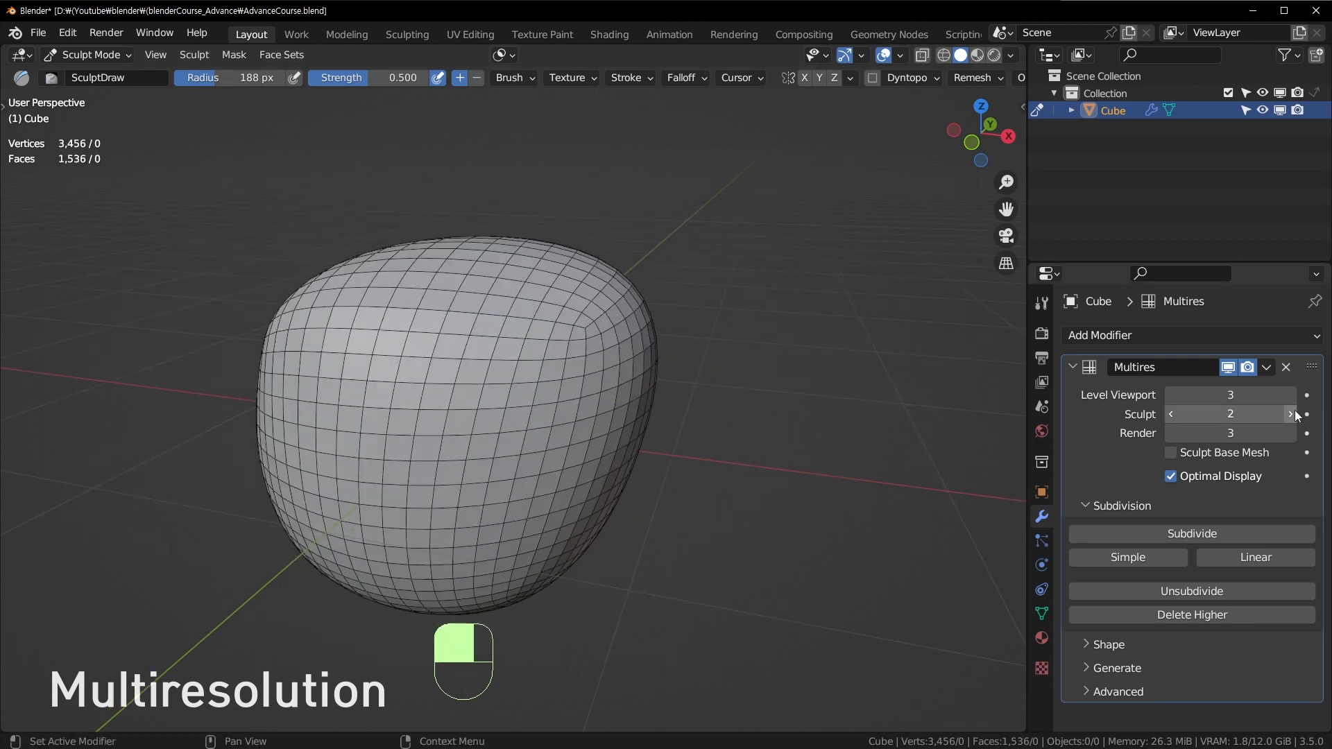
click(1292, 412)
scroll(517, 284, up, 2)
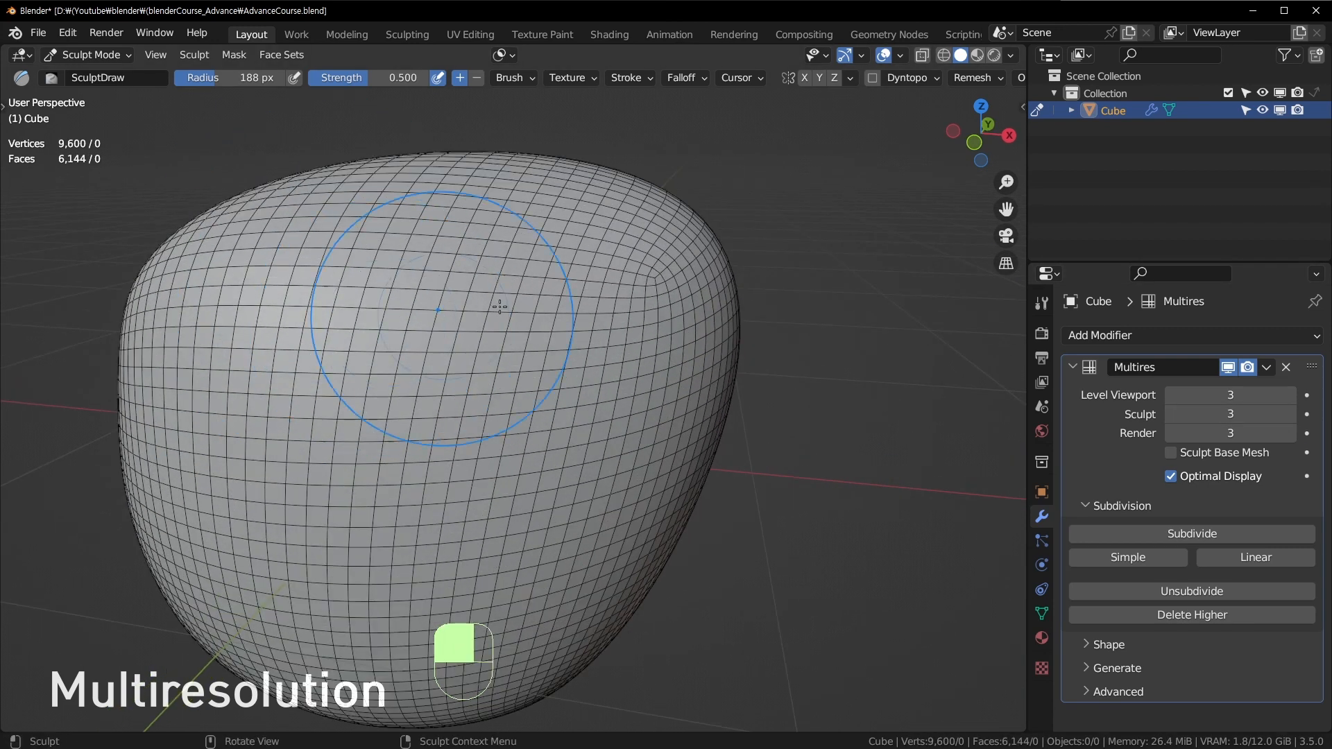
Reduce the Draw brush radius to 84 px and examine the level 3 mesh around its upper corner.
key(f)
click(449, 309)
shift+middle_drag(449, 309, 552, 379)
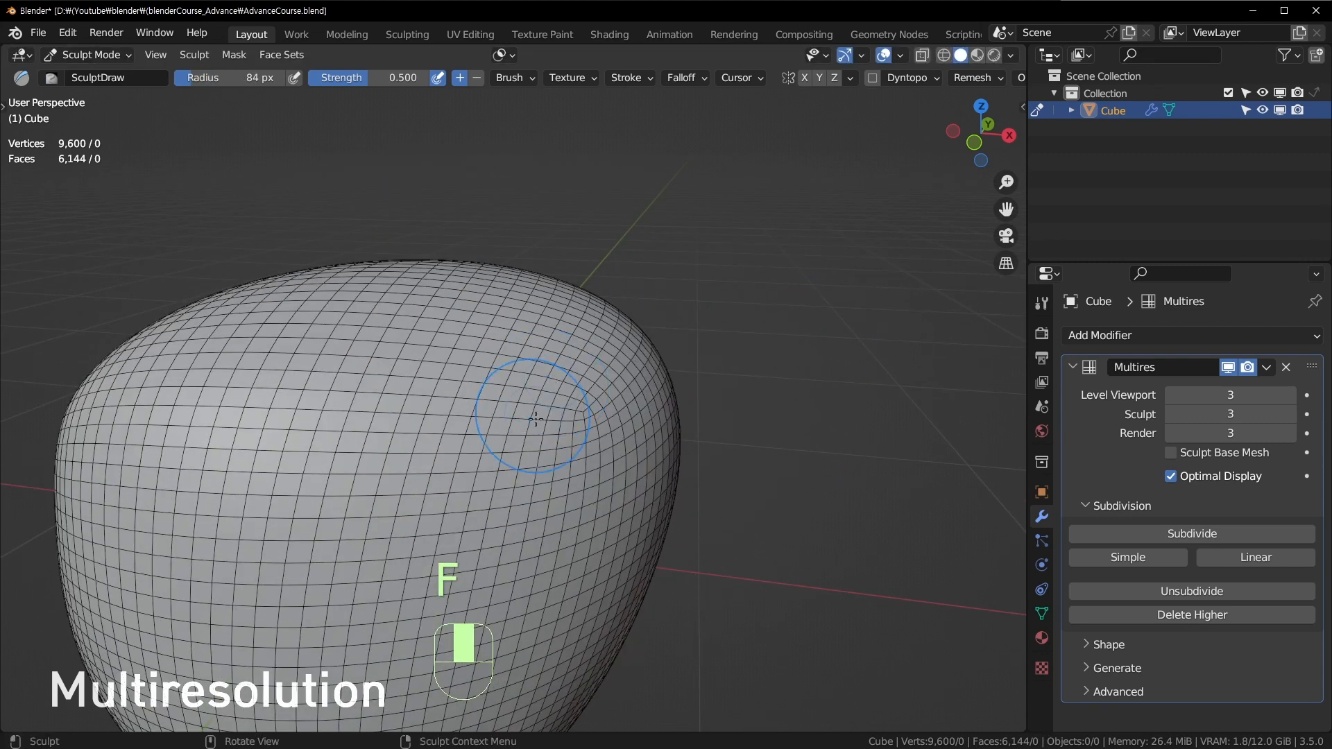
scroll(535, 419, down, 3)
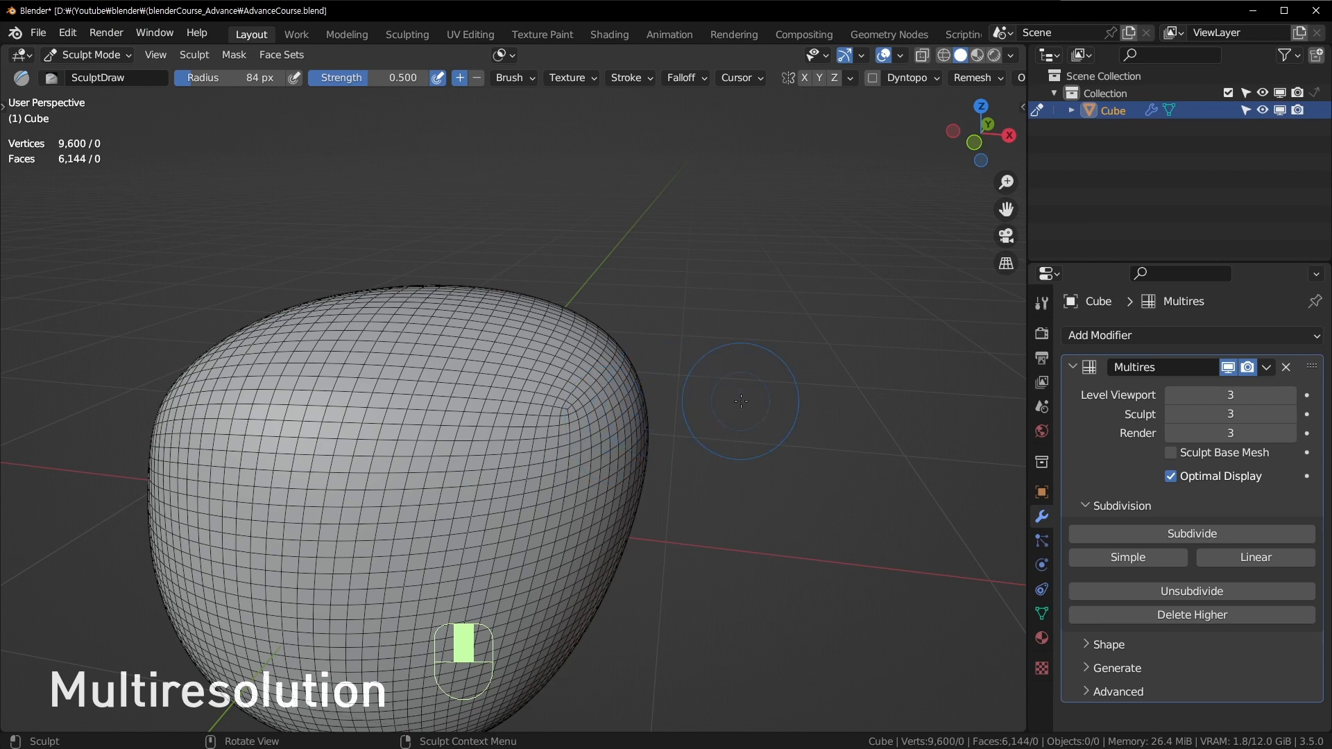
middle_drag(740, 401, 697, 387)
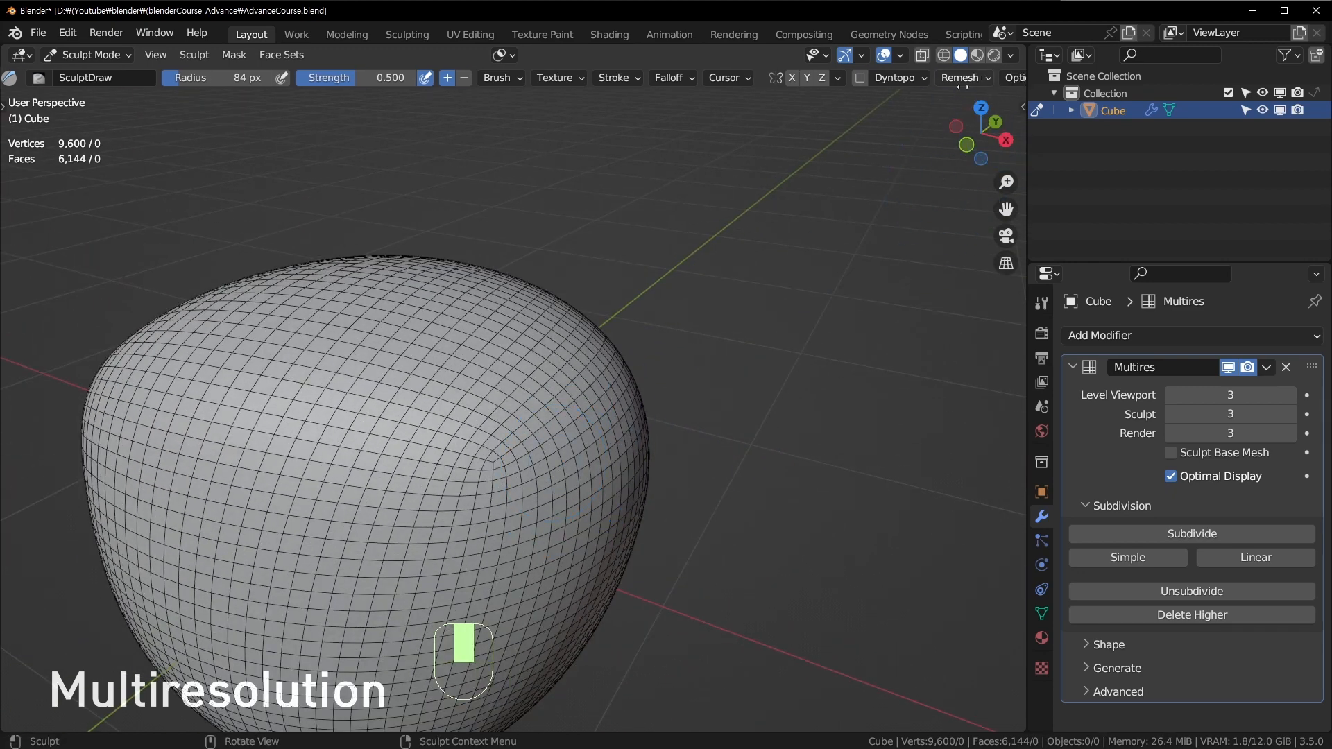
scroll(963, 83, down, 2)
click(993, 77)
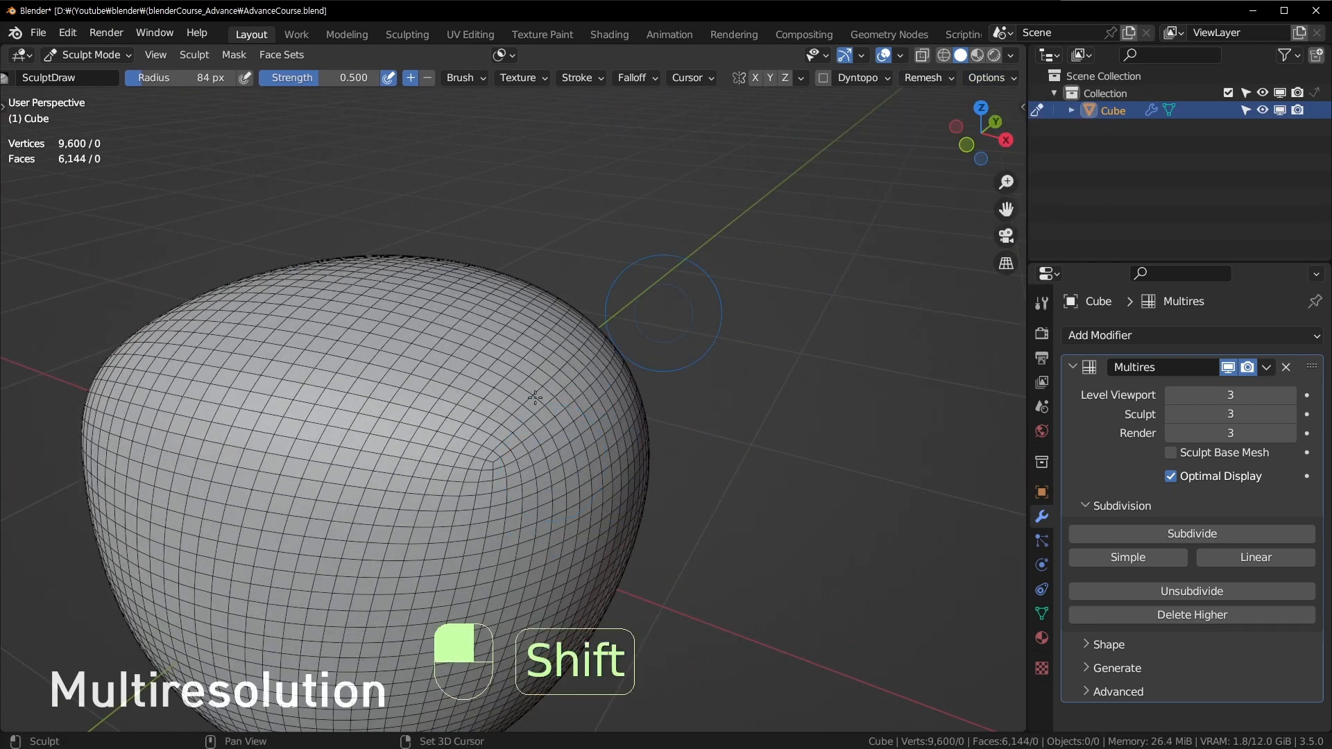
shift+middle_drag(592, 428, 705, 277)
shift+middle_drag(705, 277, 632, 357)
scroll(632, 356, up, 1)
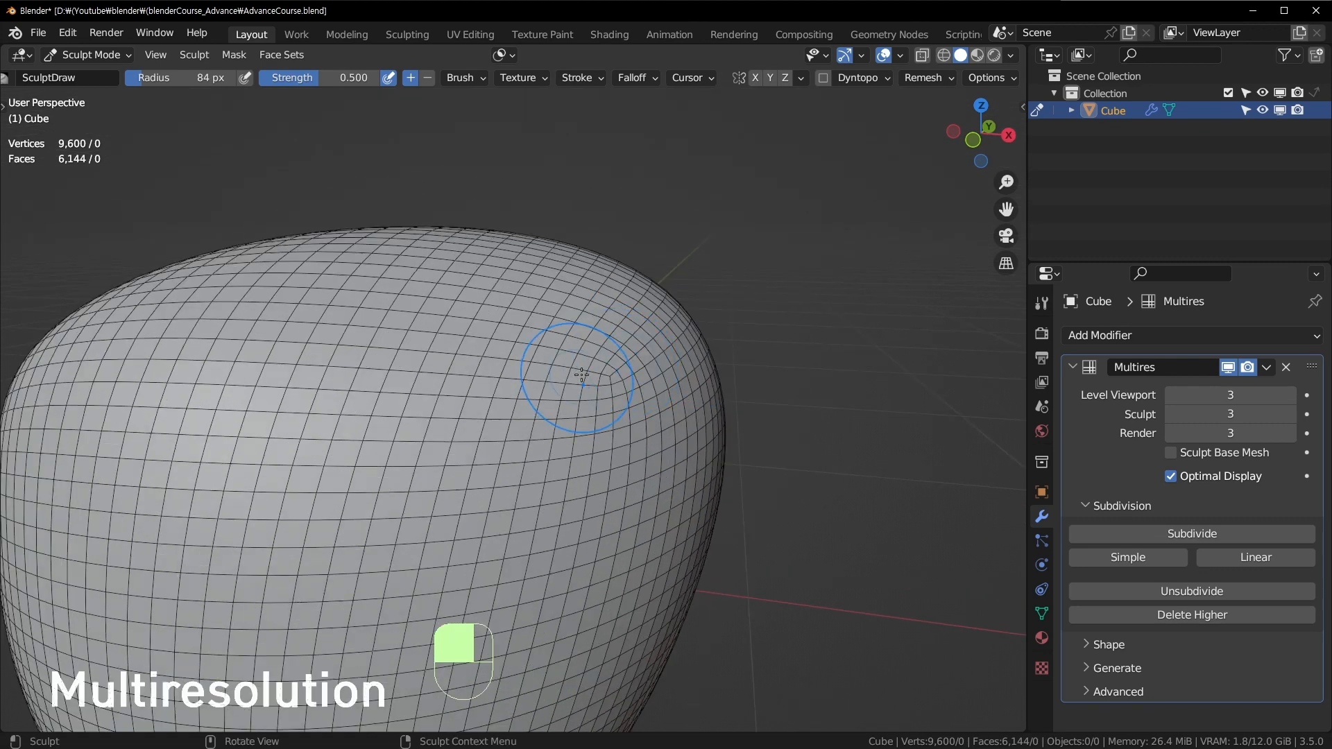
Shrink the Draw brush radius to 30 px and undo the last sculpting action.
key(f)
click(564, 376)
key(f)
click(392, 417)
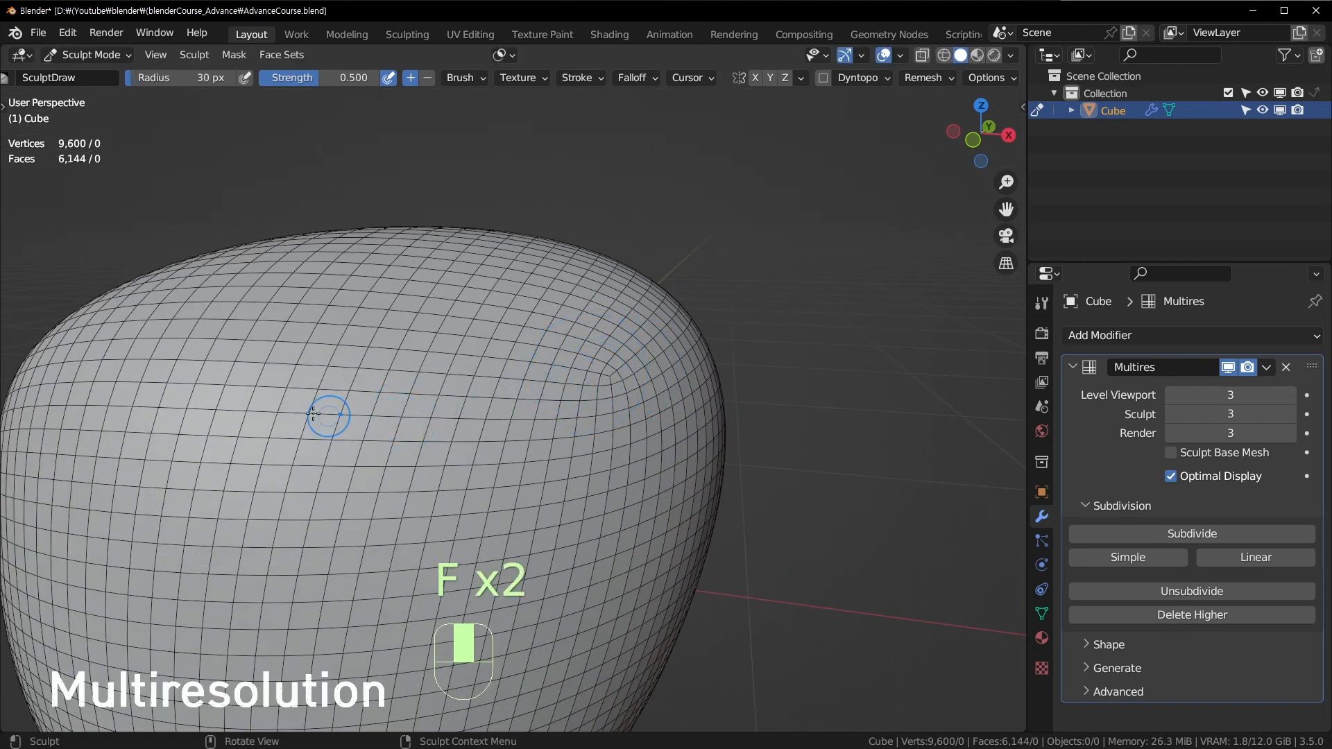
scroll(583, 420, down, 2)
key(ctrl+z)
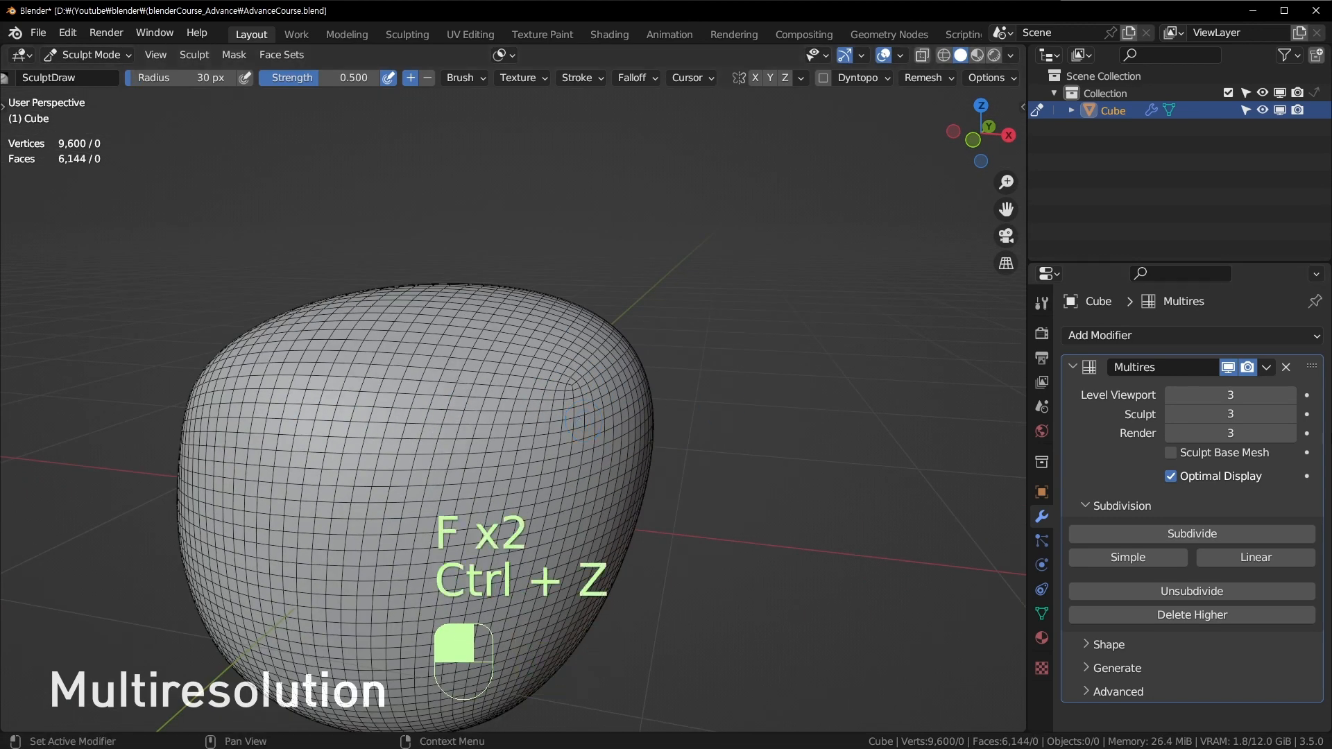
Return to Object Mode and subdivide the Multiresolution mesh twice more to level 5.
key(ctrl+Tab)
click(336, 446)
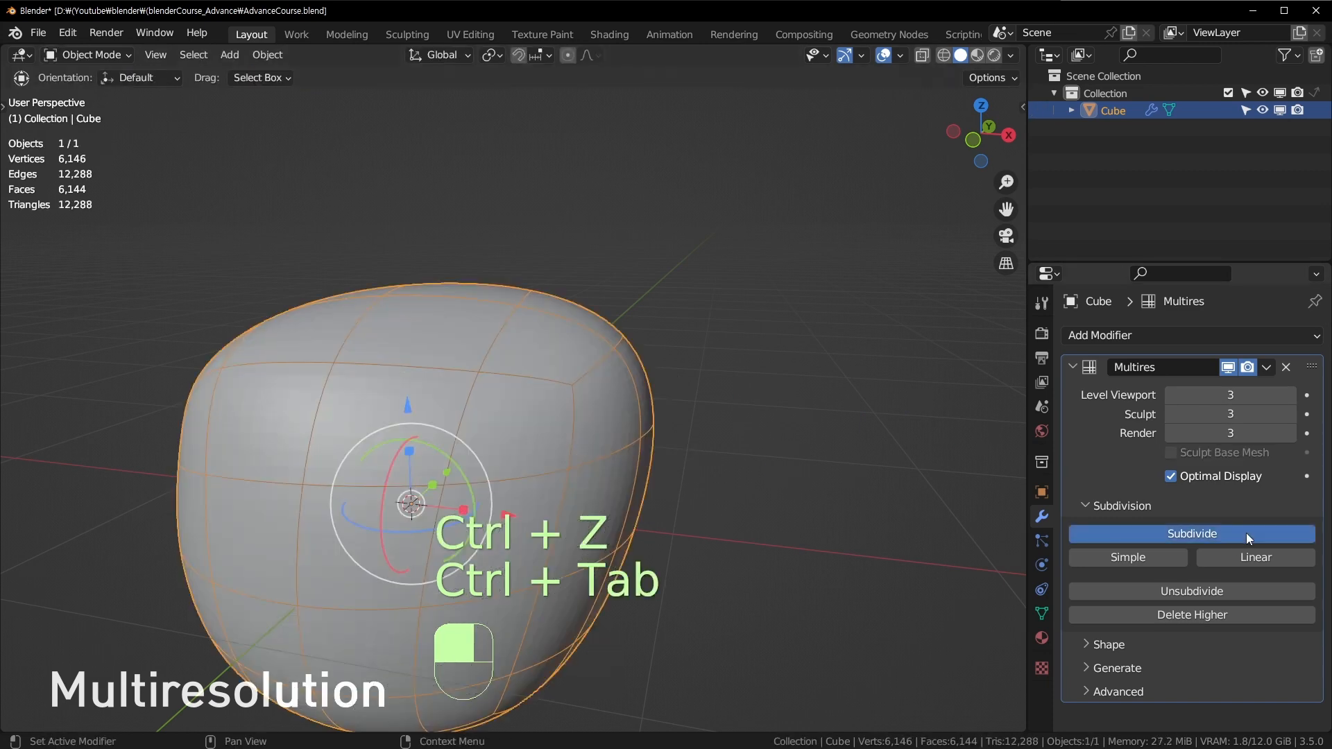
click(1245, 532)
click(1246, 533)
scroll(642, 353, up, 1)
middle_drag(642, 352, 519, 416)
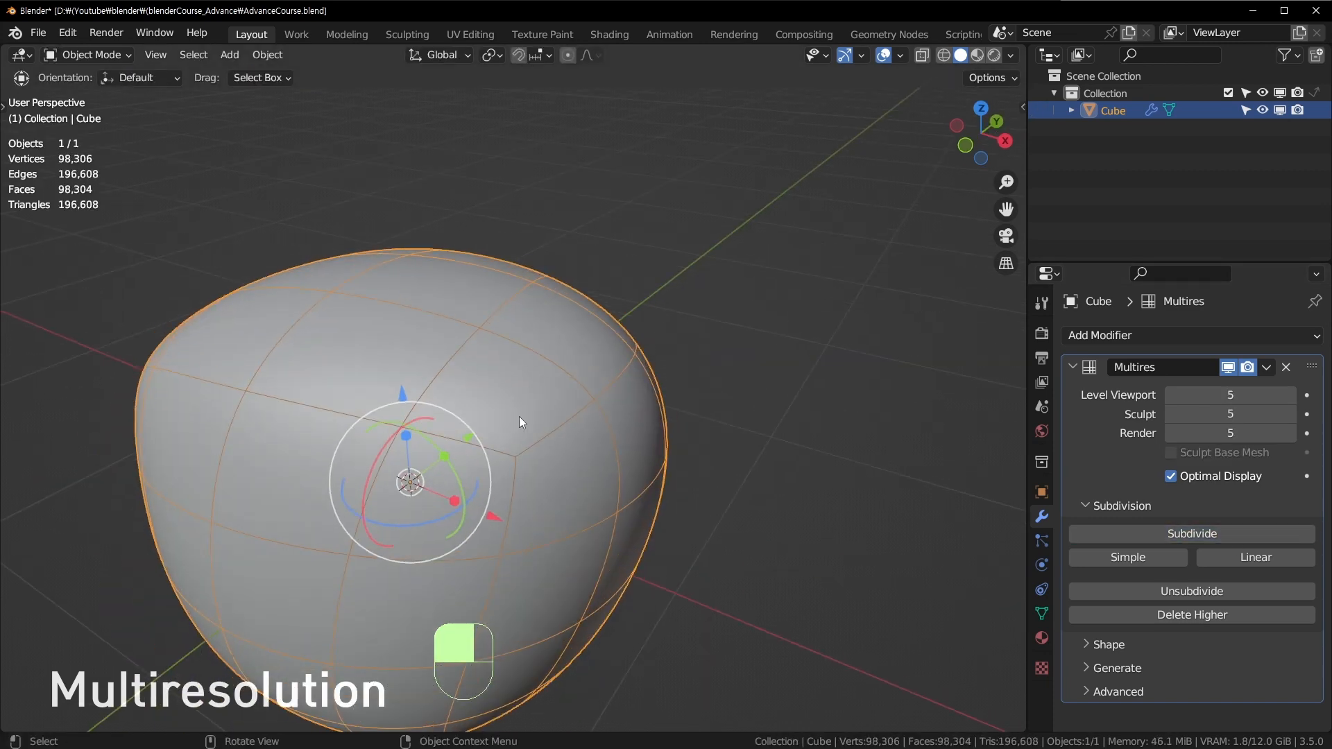
Briefly toggle Edit Mode, then switch the level 5 mesh to Sculpt Mode with its front surface in close view.
key(Tab)
key(Tab)
key(ctrl+Tab)
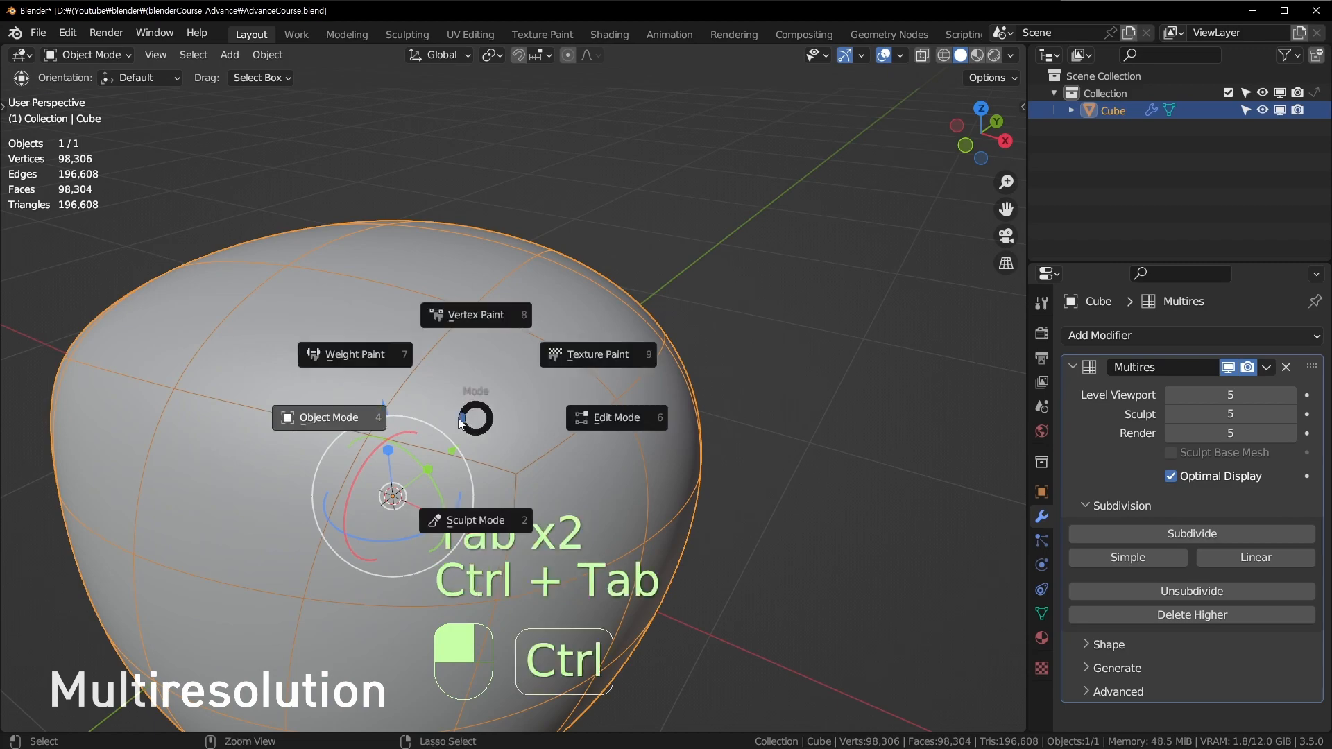
key(ctrl+Tab)
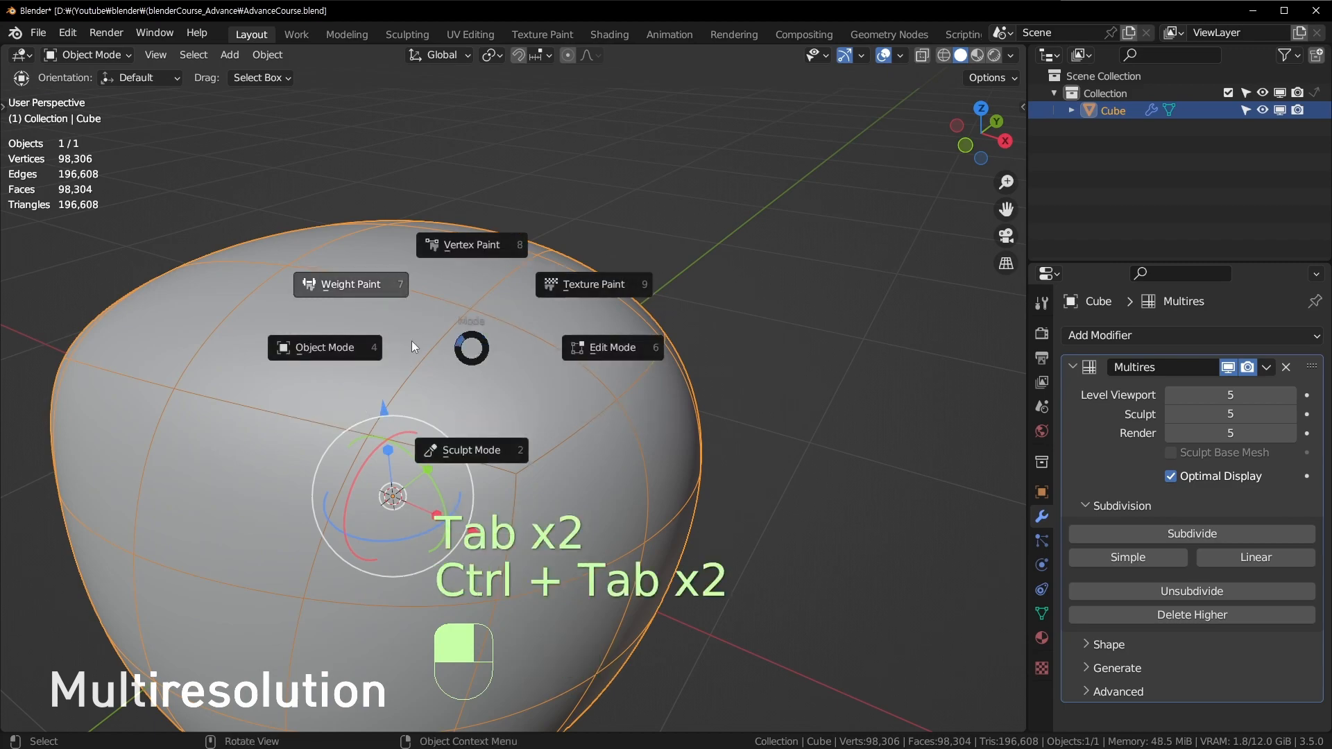
click(460, 401)
middle_drag(477, 365, 482, 357)
scroll(483, 357, up, 1)
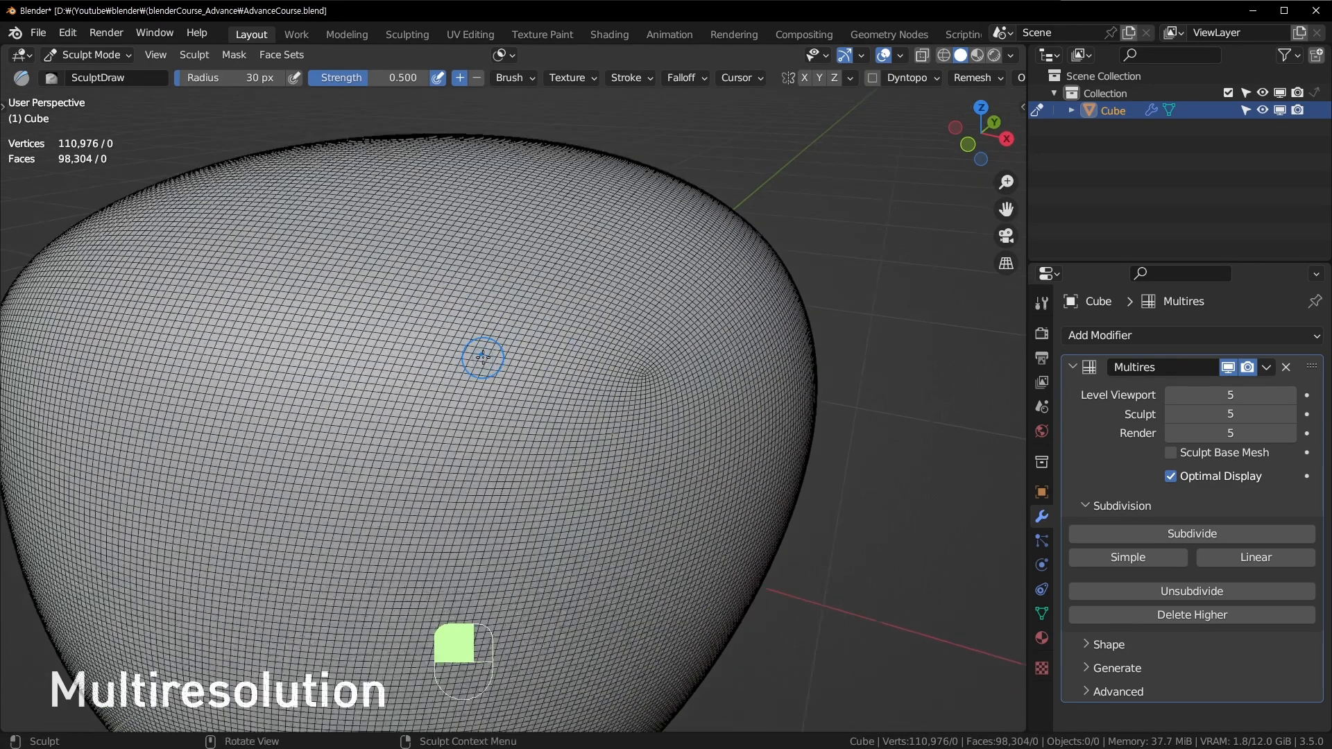
Sculpt a raised S-shaped ridge on the front surface and carve inverted Draw strokes along the inside of its curves.
mouse_move(263, 375)
mouse_down()
mouse_move(371, 306)
mouse_move(485, 416)
mouse_move(347, 527)
mouse_move(515, 585)
mouse_move(537, 485)
mouse_up()
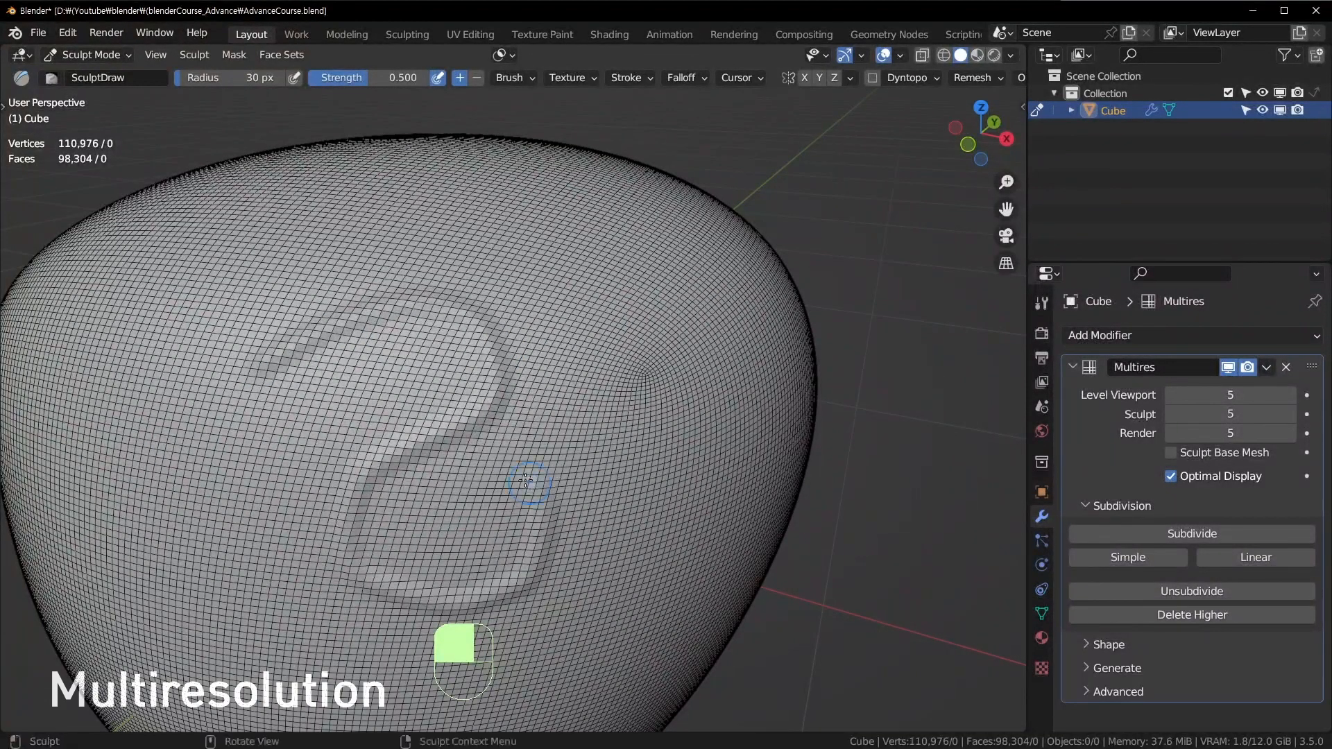
mouse_move(390, 487)
ctrl+mouse_down()
mouse_move(374, 570)
mouse_move(480, 584)
mouse_move(501, 484)
ctrl+mouse_up()
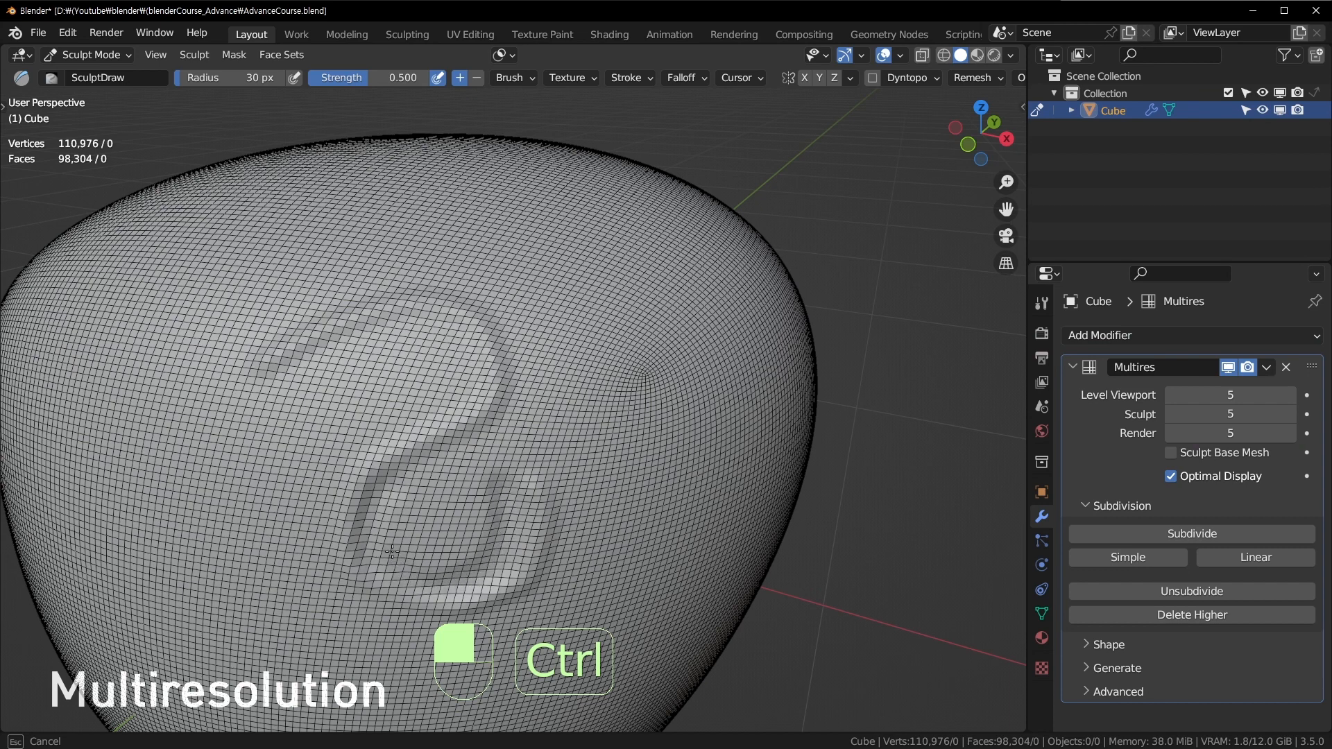
ctrl+drag(392, 551, 387, 494)
mouse_move(271, 375)
ctrl+mouse_down()
mouse_move(401, 328)
mouse_move(452, 362)
mouse_move(306, 522)
ctrl+mouse_up()
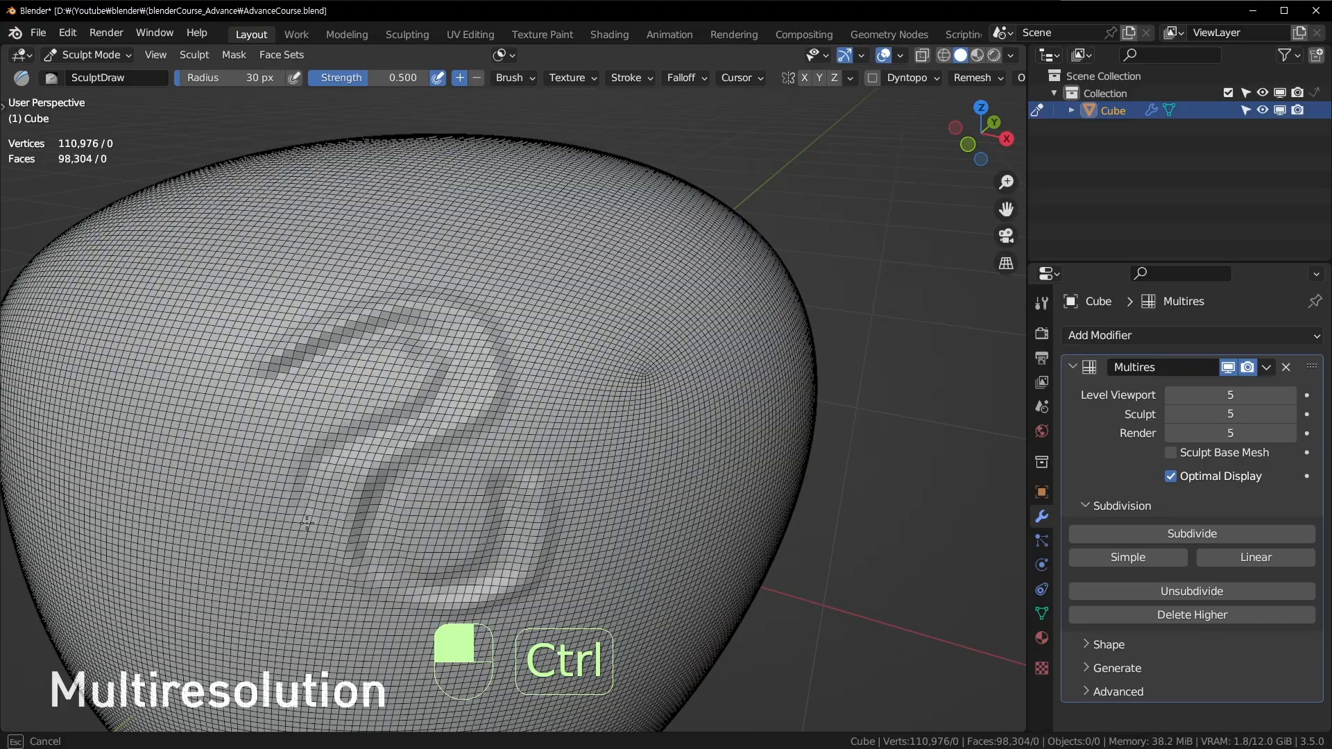
Carve additional inverted Draw strokes along the inside of the ridge's upper curve from a rotated view.
mouse_move(307, 522)
middle_down()
mouse_move(521, 338)
mouse_move(598, 208)
mouse_move(432, 226)
middle_up()
middle_drag(906, 229, 586, 277)
ctrl+drag(586, 278, 575, 296)
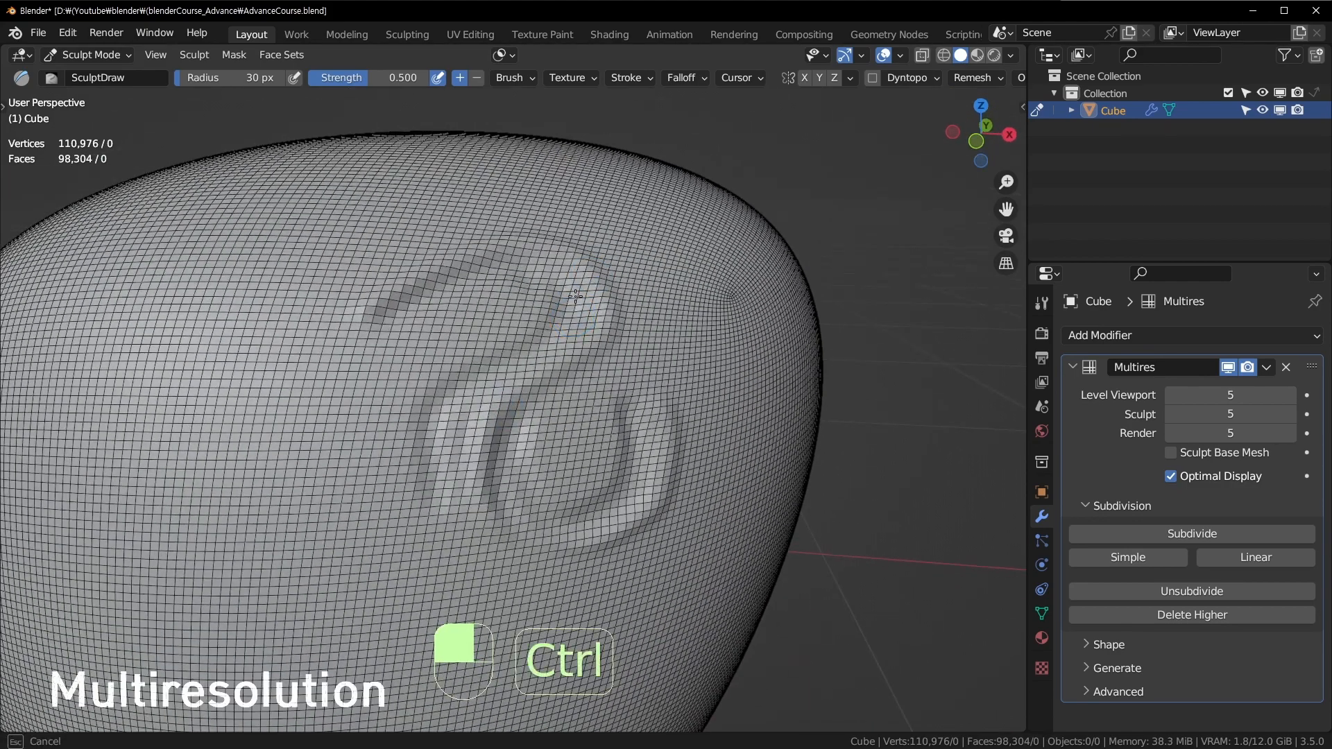
ctrl+drag(493, 271, 487, 270)
Lower the Multiresolution sculpt level from 5 to 2 in single steps to compare the sculpted detail.
scroll(494, 271, down, 3)
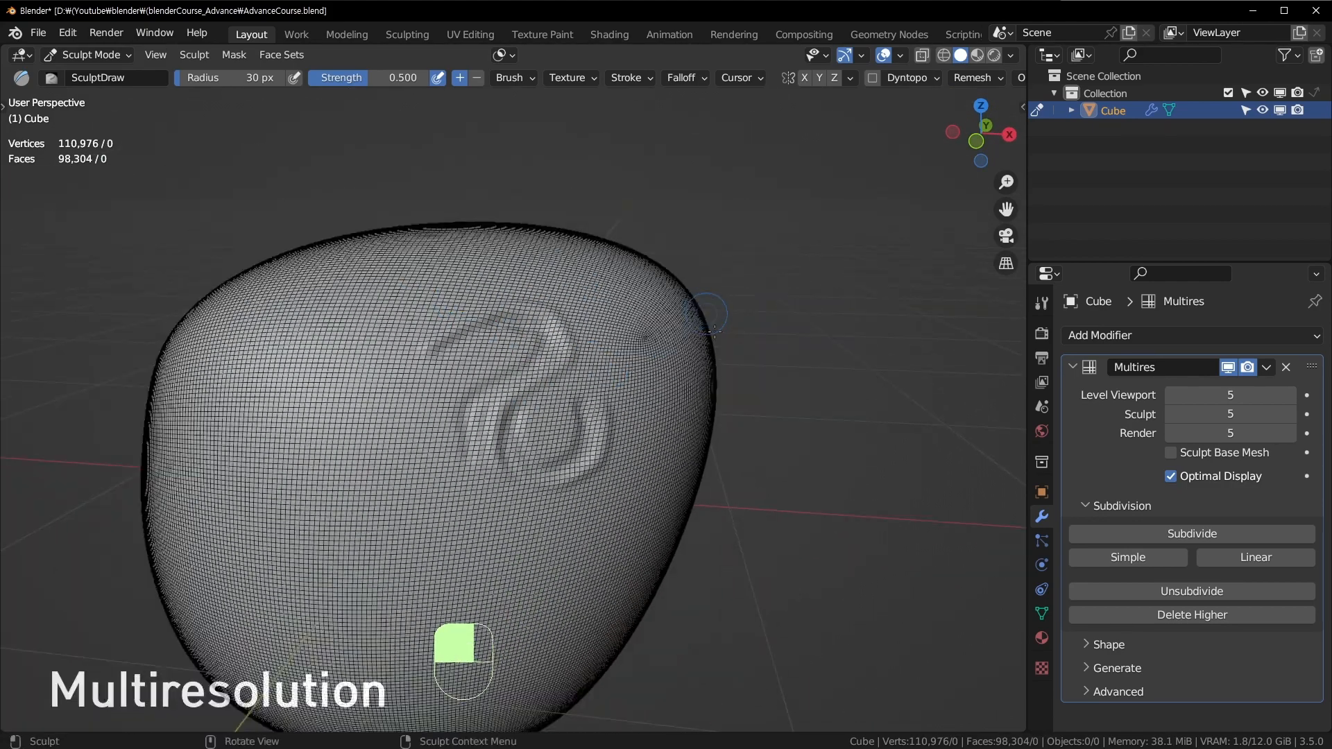
click(1172, 420)
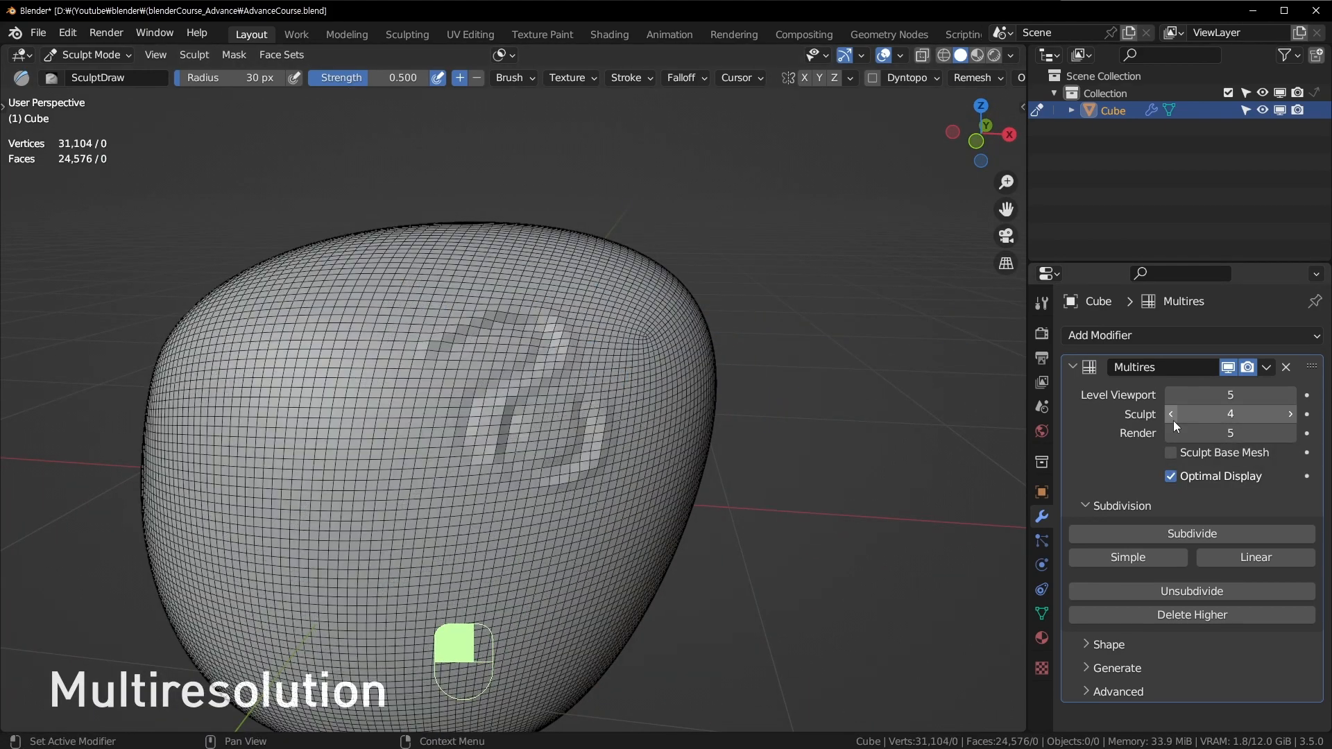
click(1173, 421)
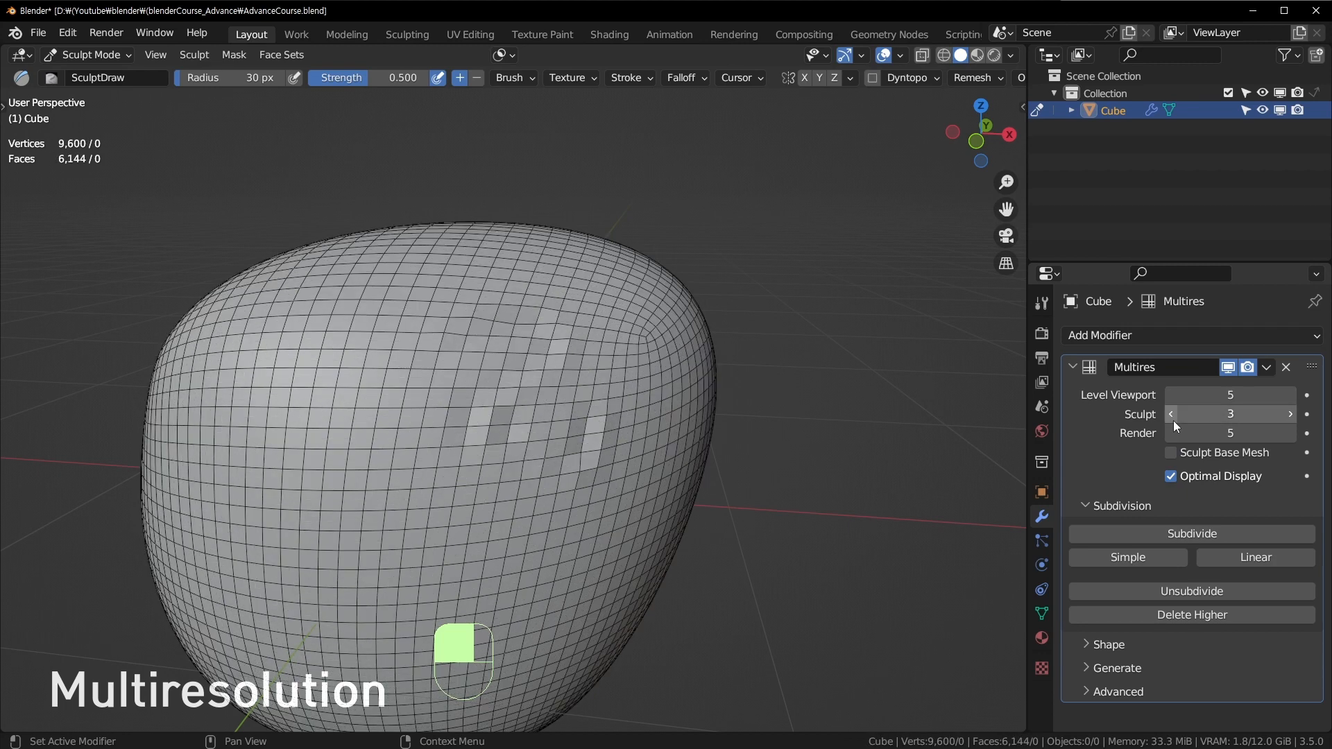
click(1172, 421)
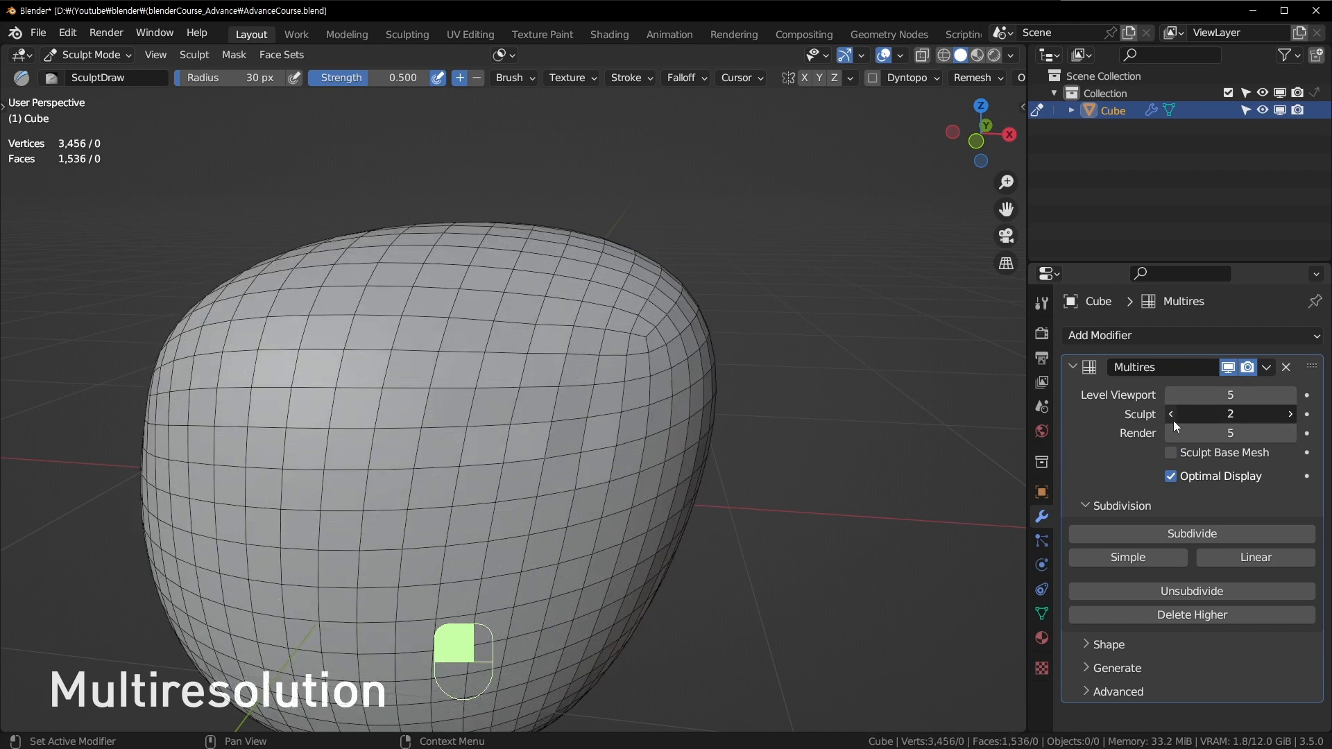
Lower the Multires sculpt level to 1 and enlarge the Draw brush radius to 198 px.
click(1172, 420)
middle_drag(519, 260, 633, 250)
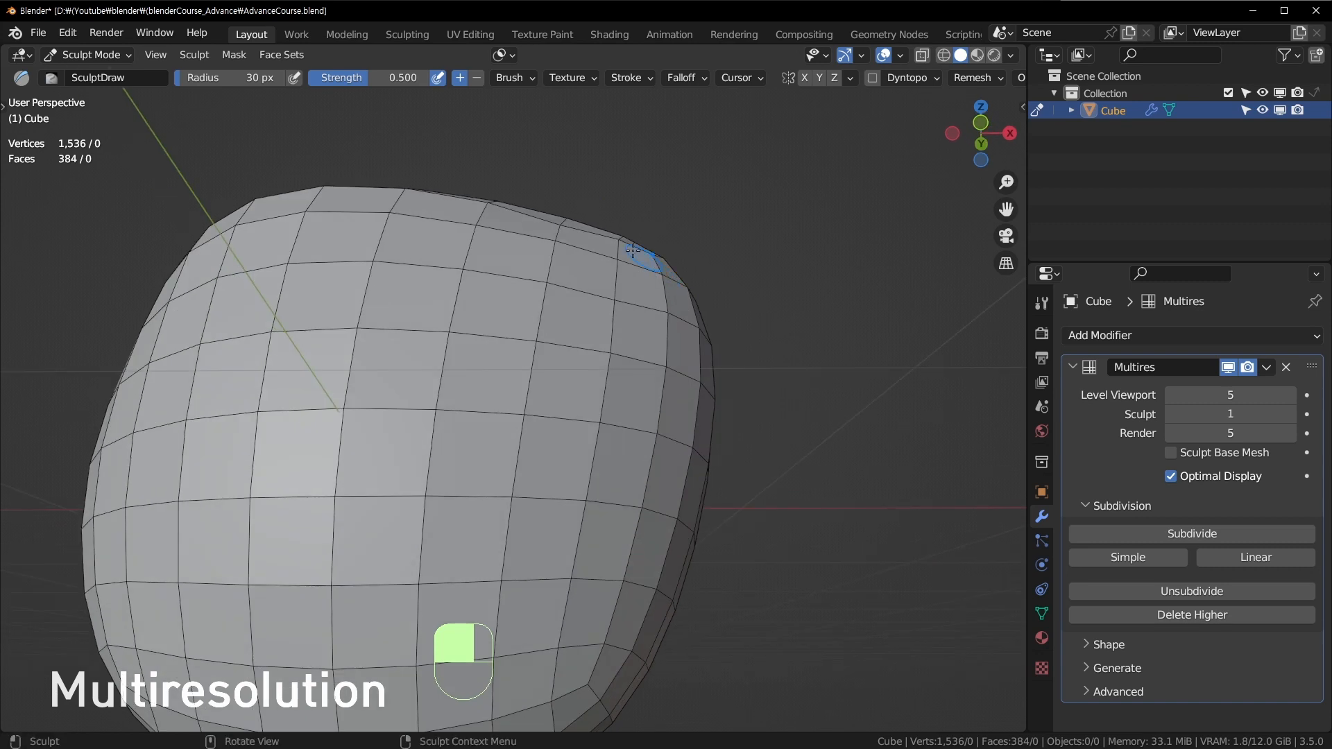
middle_drag(572, 209, 579, 371)
key(f)
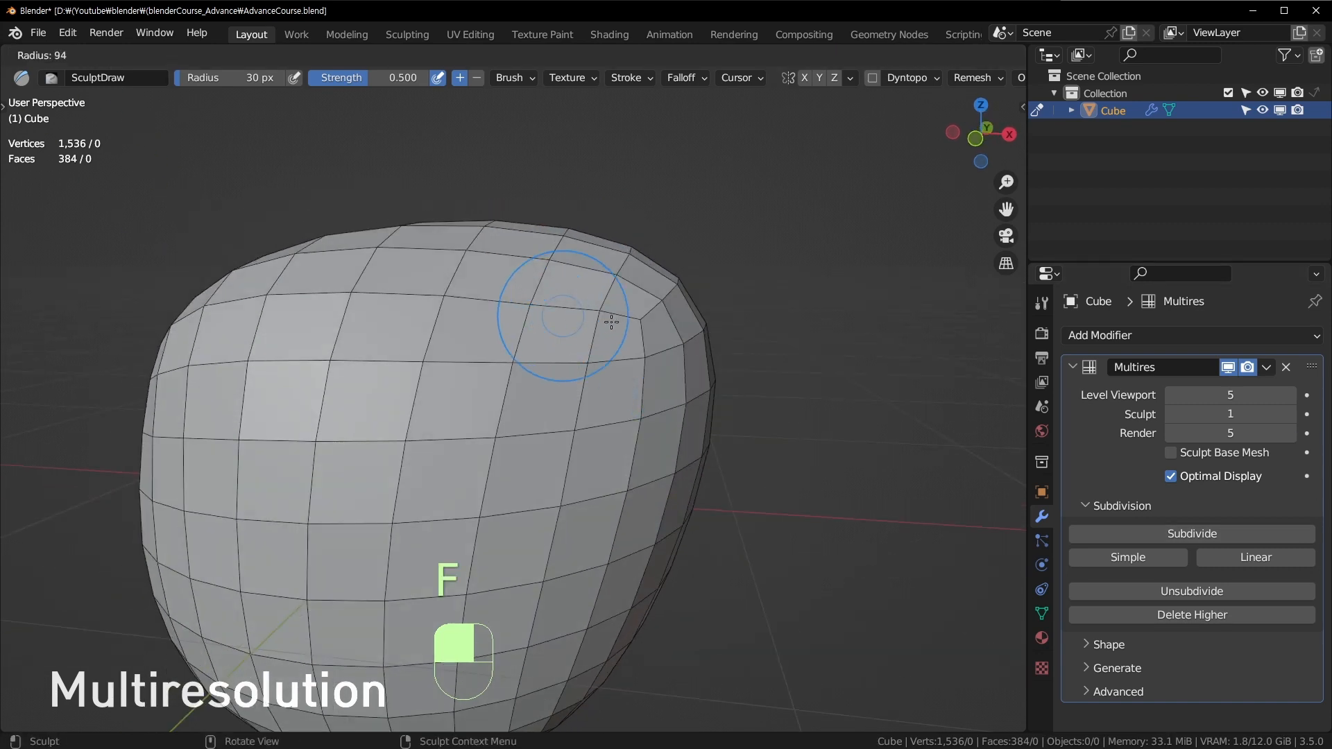
click(663, 318)
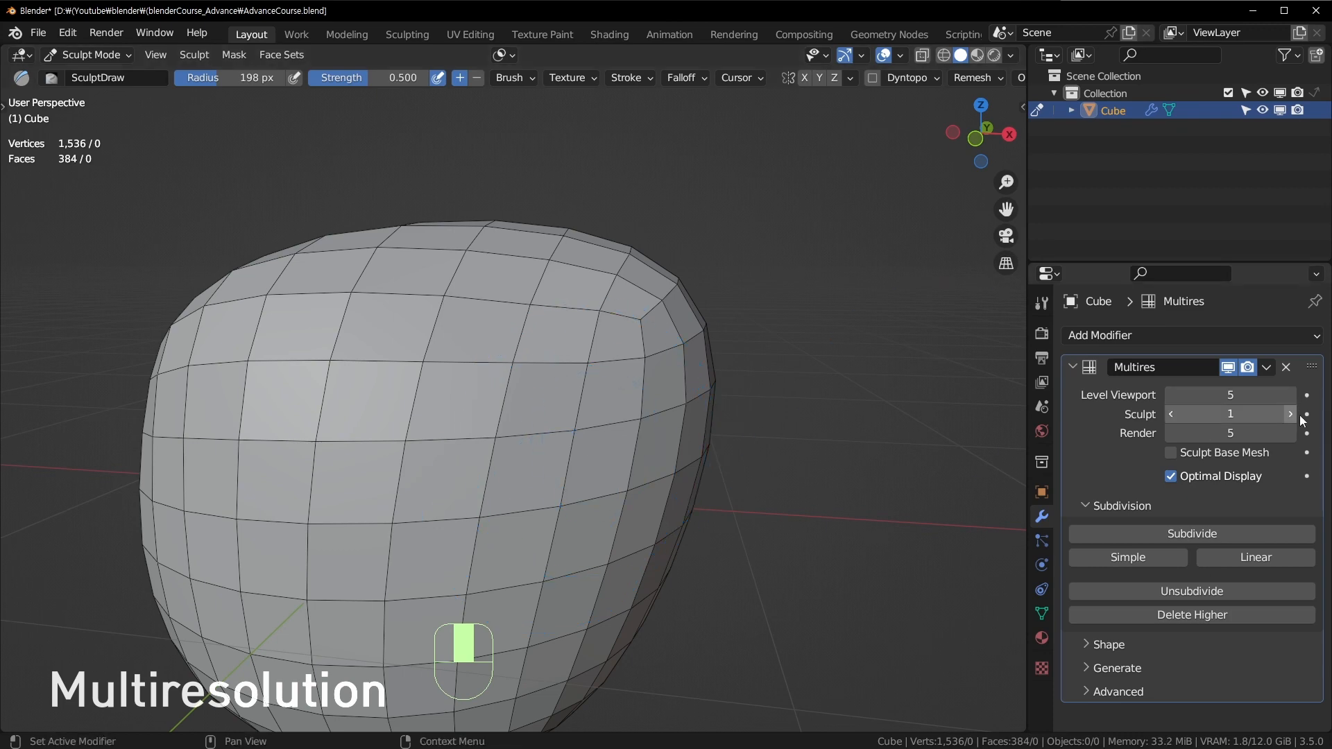
Cycle the Multires sculpt level up to 5, down to 0 in single steps, and back up to 1.
ctrl+scroll(1291, 414, up, 4)
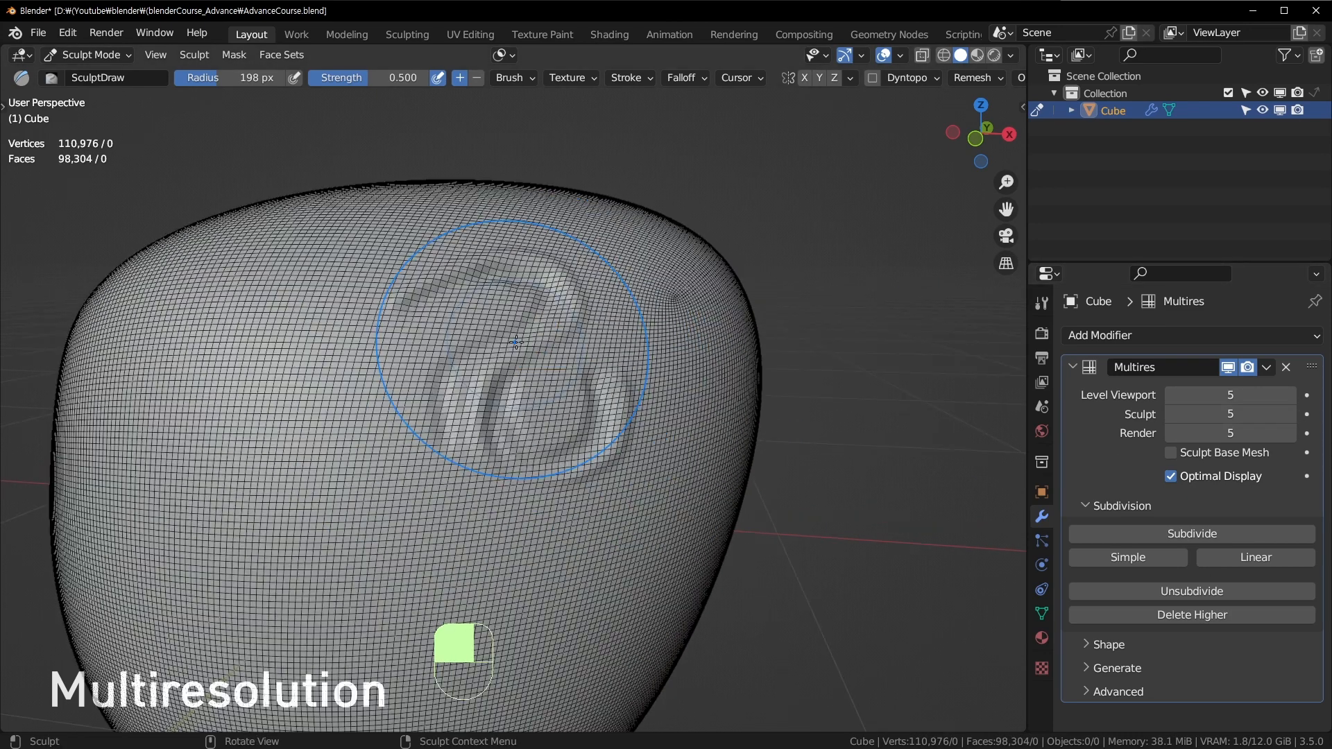
click(1174, 414)
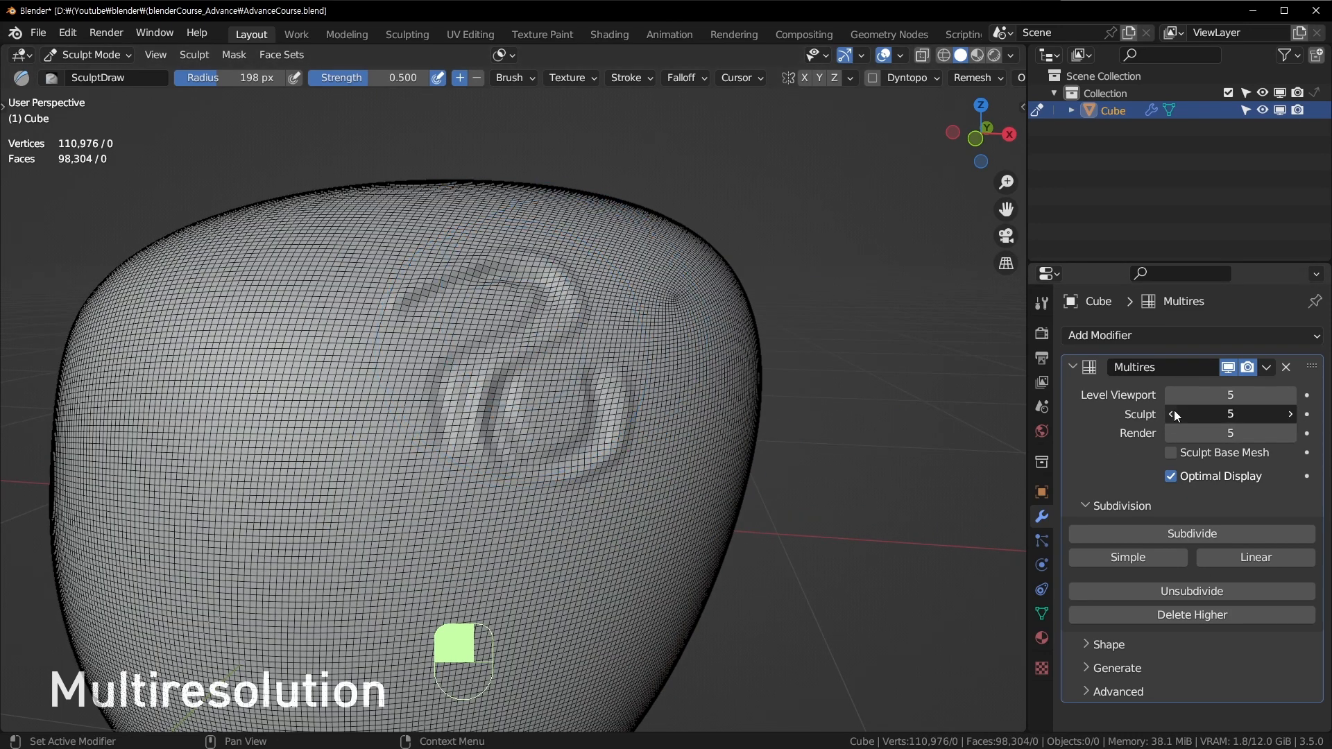
click(1173, 414)
click(1174, 414)
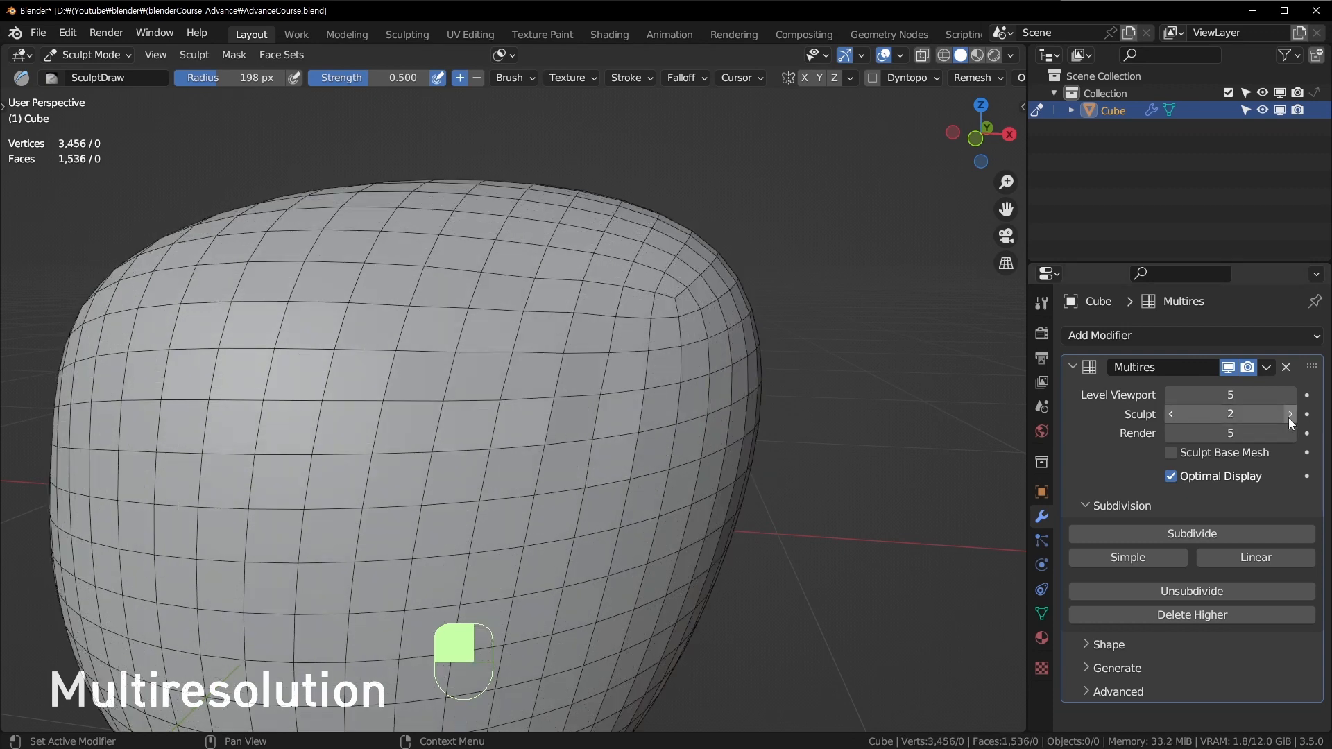
click(1174, 414)
click(1173, 414)
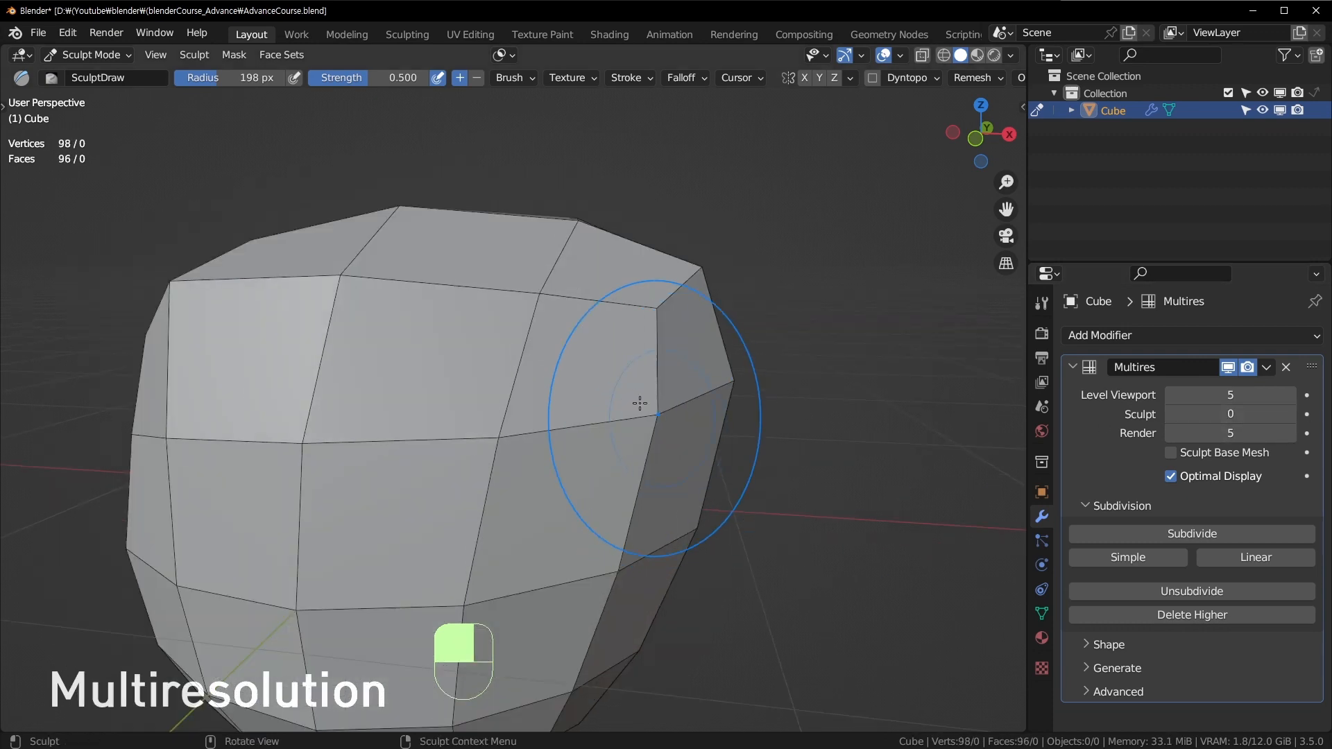
click(1288, 414)
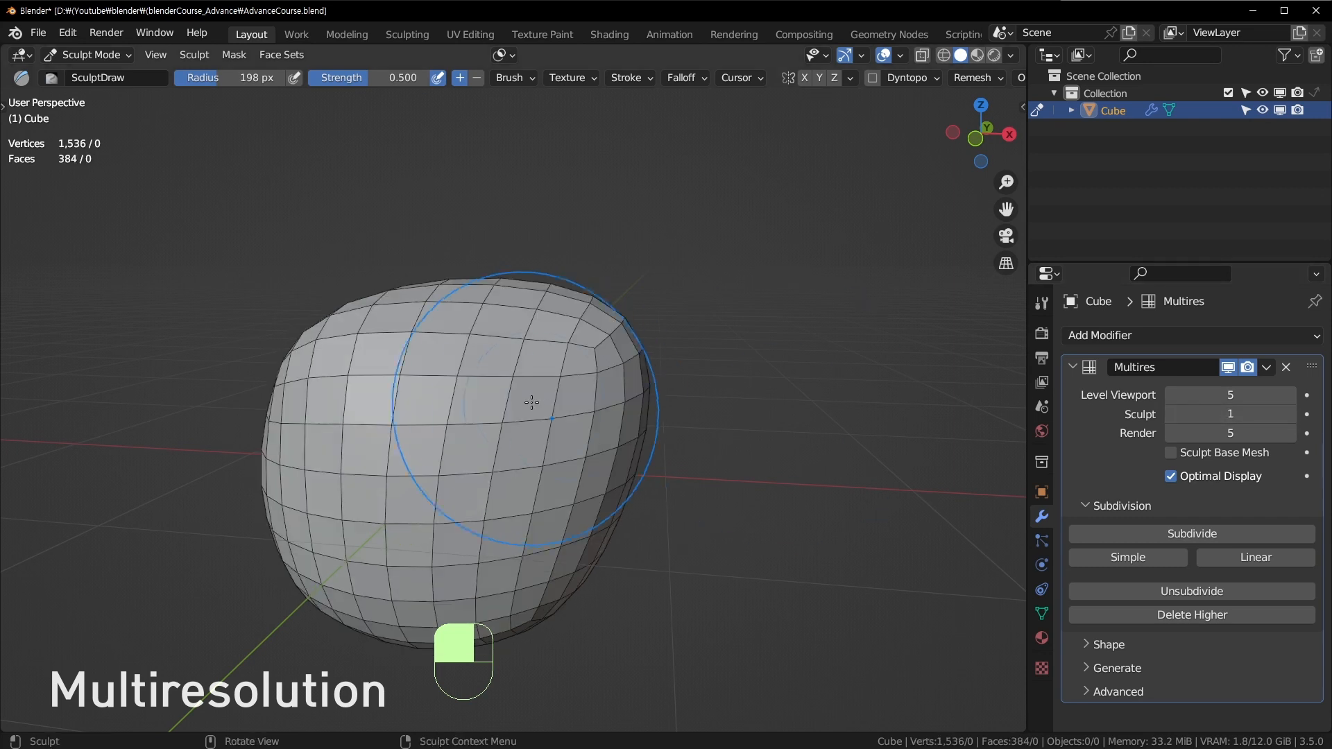
Set the Draw brush radius to 149 px and carve a deep vertical groove down the front surface with inverted strokes.
key(f)
click(570, 374)
middle_drag(555, 374, 541, 377)
key(f)
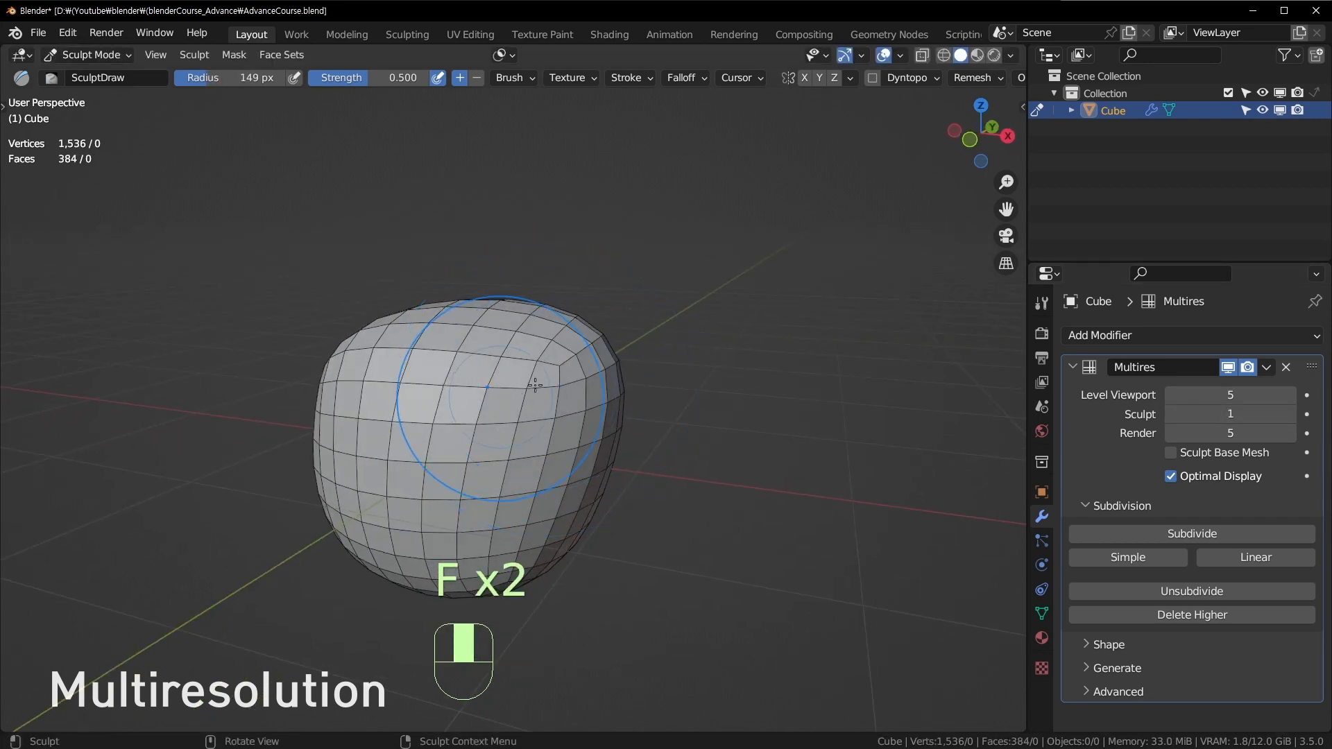
click(506, 426)
mouse_move(507, 426)
ctrl+mouse_down()
mouse_move(555, 381)
mouse_move(426, 378)
mouse_move(437, 381)
mouse_move(422, 367)
ctrl+mouse_up()
scroll(409, 347, up, 2)
mouse_move(382, 314)
ctrl+mouse_down()
mouse_move(543, 455)
mouse_move(351, 481)
mouse_move(430, 499)
ctrl+mouse_up()
mouse_move(513, 471)
middle_down()
mouse_move(641, 455)
mouse_move(602, 451)
mouse_move(537, 365)
middle_up()
mouse_move(561, 396)
shift+mouse_down()
mouse_move(518, 491)
mouse_move(565, 393)
mouse_move(577, 434)
shift+mouse_up()
mouse_move(577, 437)
middle_down()
mouse_move(631, 442)
mouse_move(588, 443)
middle_up()
key(ctrl+z)
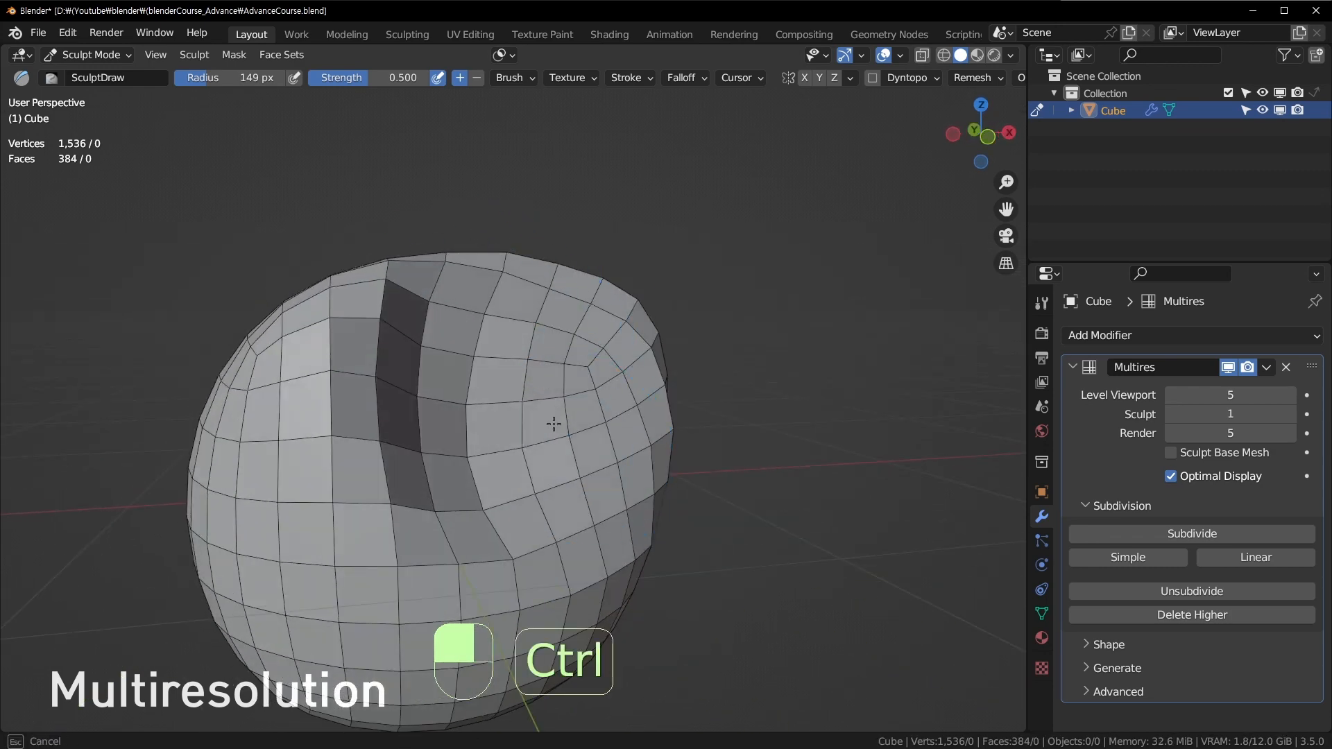
Raise the Multires sculpt level to 5 in single steps, inspecting the S-shaped ridge beside the groove.
click(1287, 414)
click(1287, 414)
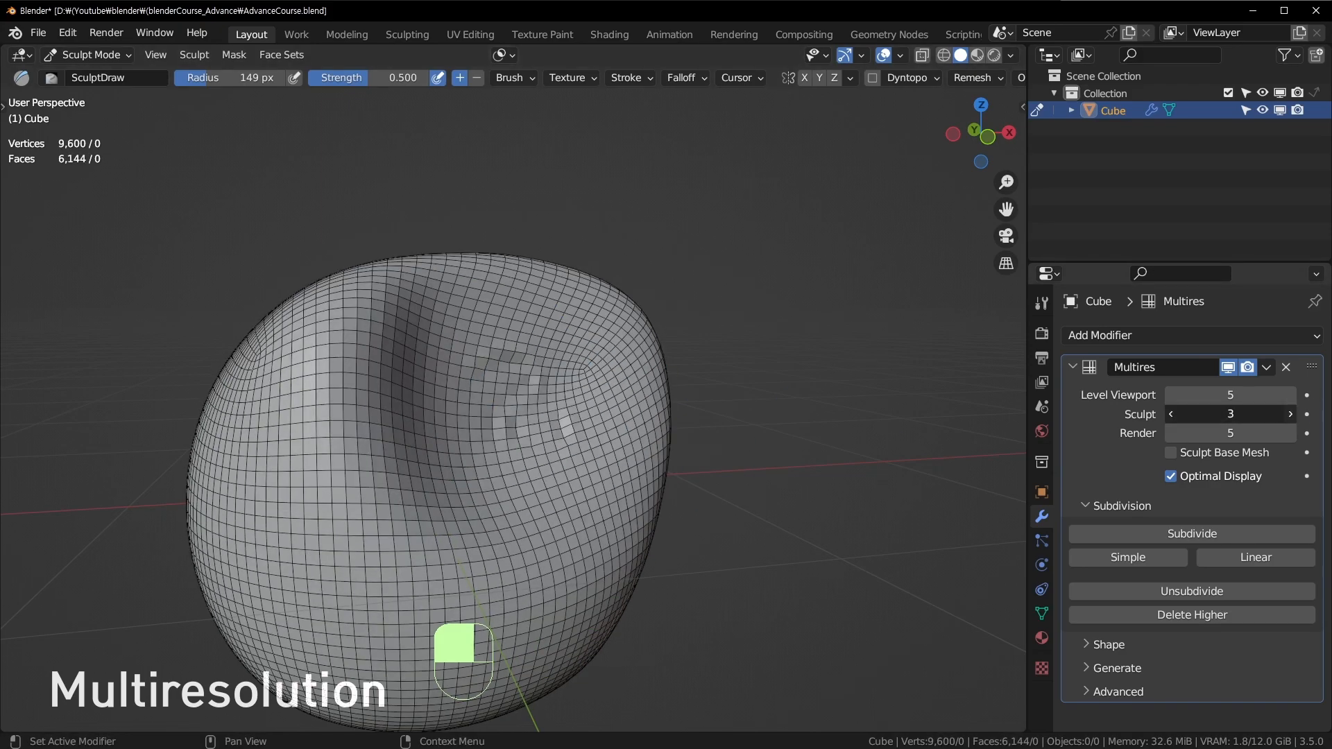
click(1287, 414)
mouse_move(666, 505)
middle_down()
mouse_move(446, 550)
mouse_move(360, 486)
mouse_move(446, 431)
mouse_move(226, 321)
mouse_move(196, 374)
middle_up()
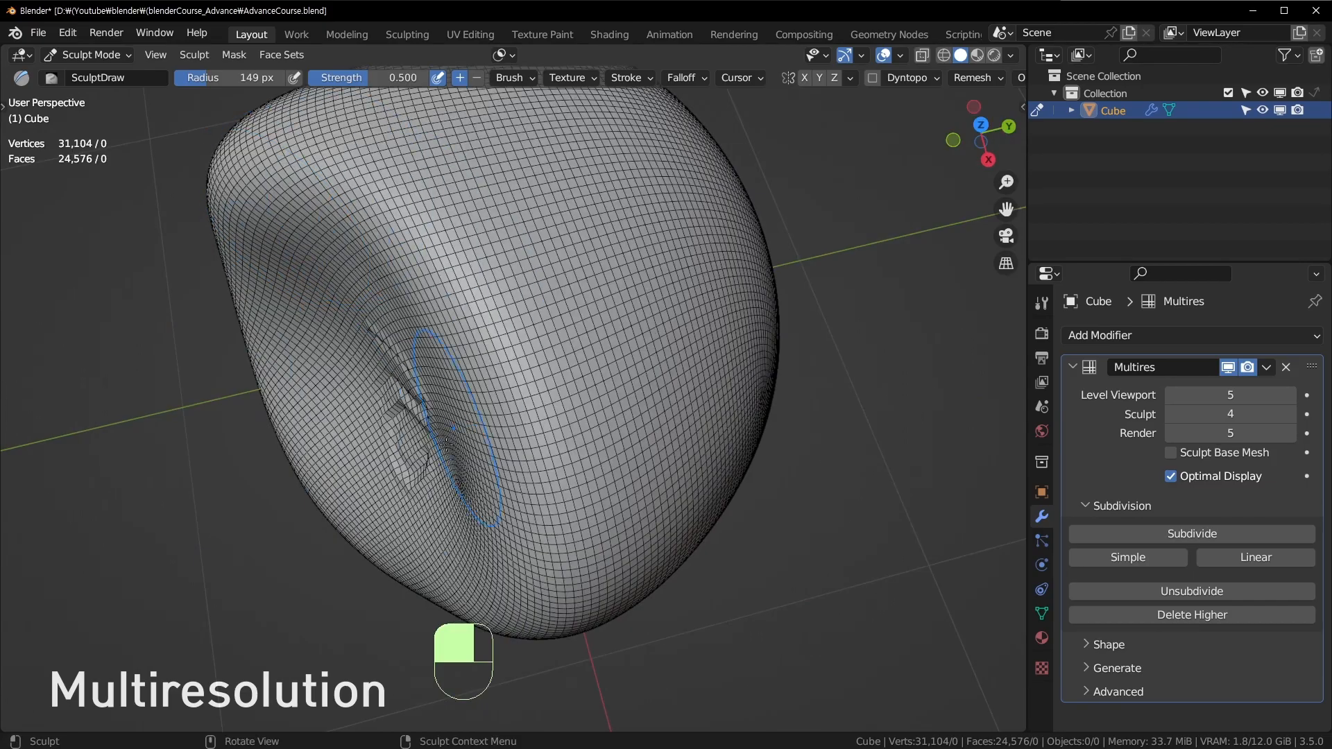
middle_drag(433, 394, 573, 363)
scroll(573, 363, up, 3)
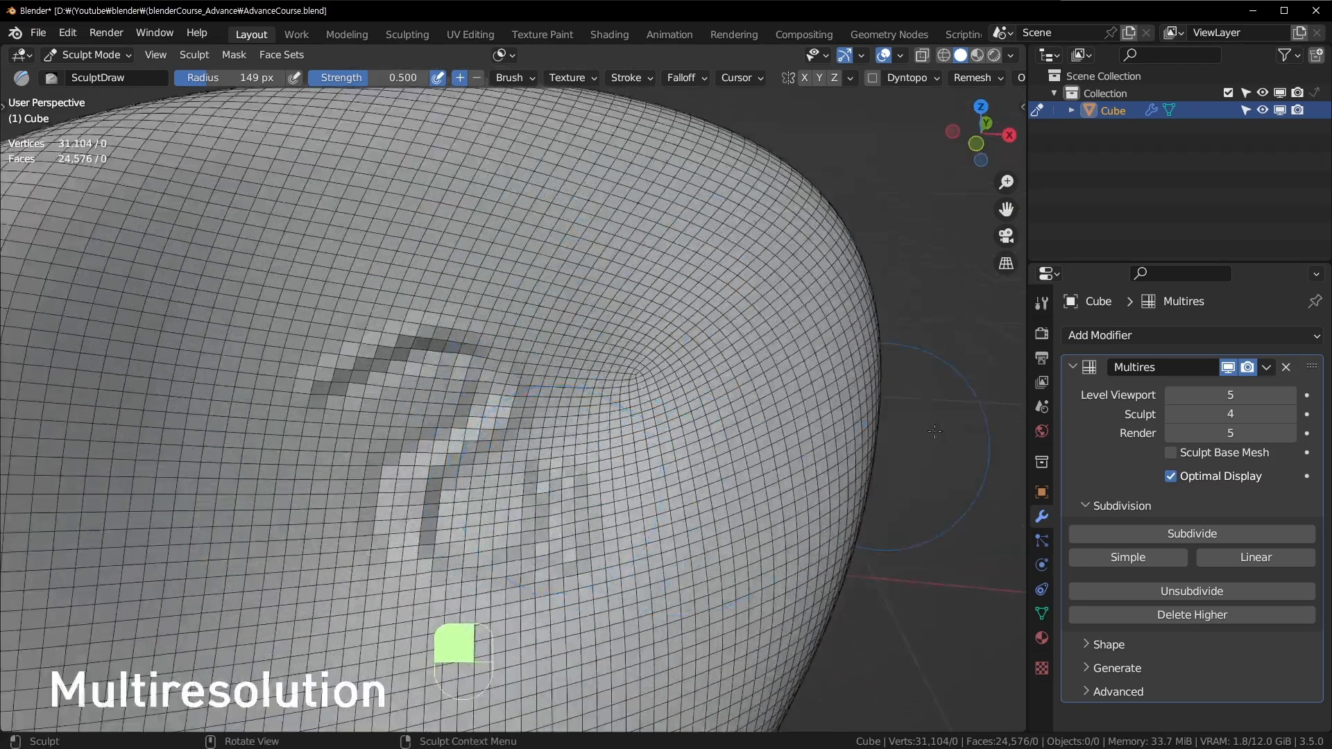
click(1287, 414)
middle_drag(486, 444, 407, 459)
scroll(518, 386, down, 8)
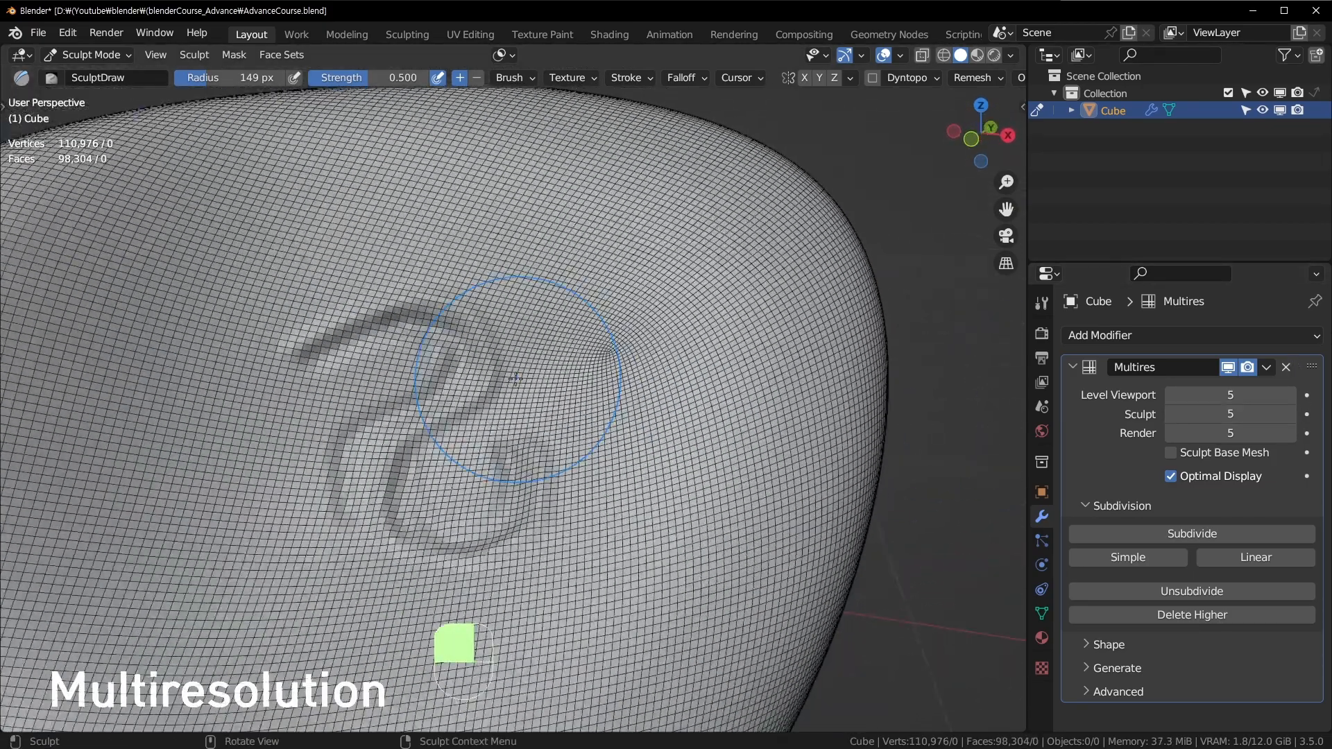
scroll(518, 386, up, 2)
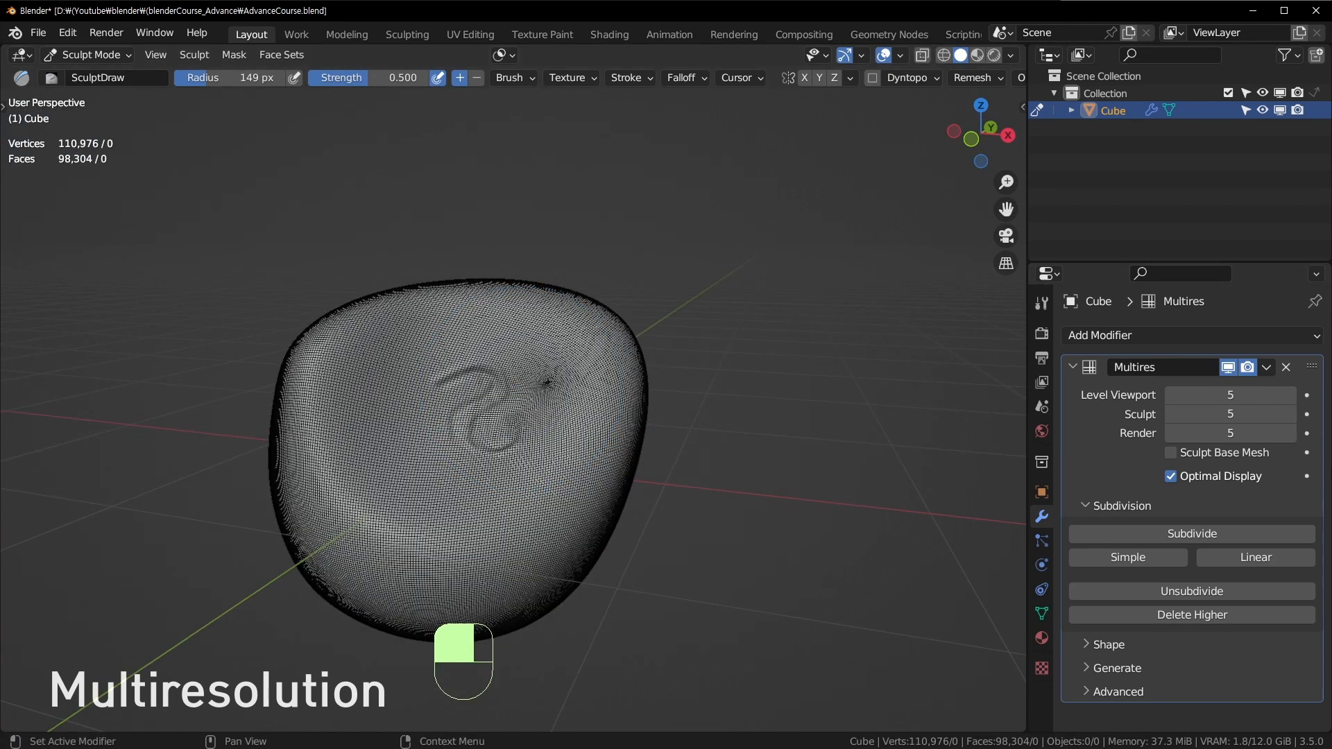
scroll(558, 525, up, 2)
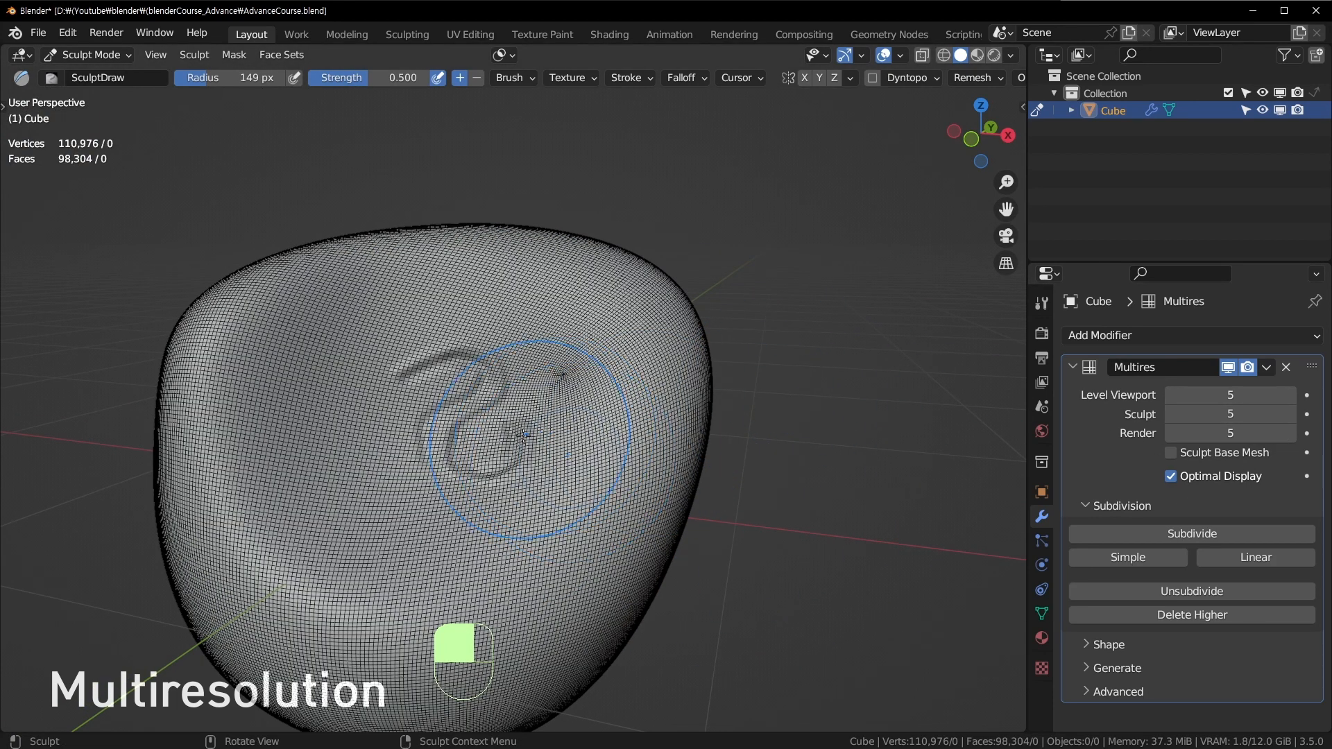
Switch the mesh to Object Mode and examine the groove and ridge from several angles.
key(ctrl+Tab)
click(377, 437)
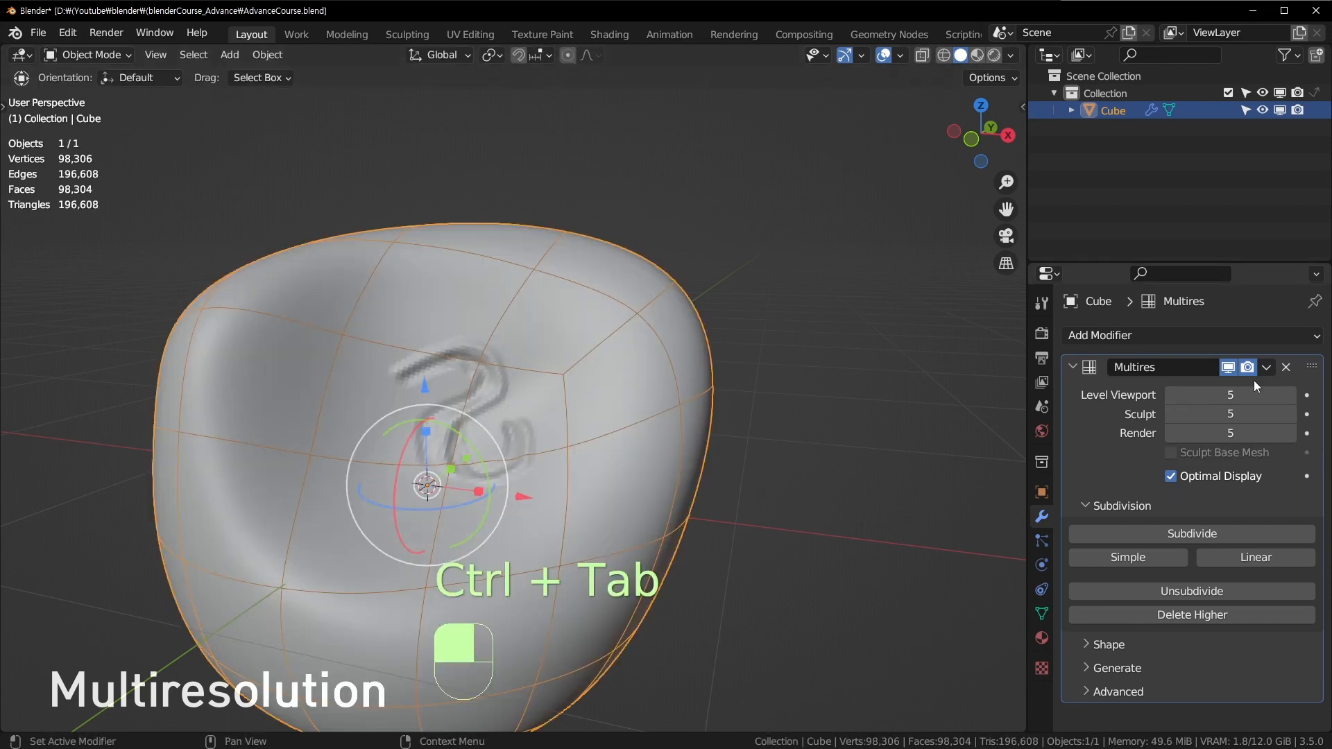
mouse_move(719, 380)
middle_down()
mouse_move(384, 546)
mouse_move(759, 340)
middle_up()
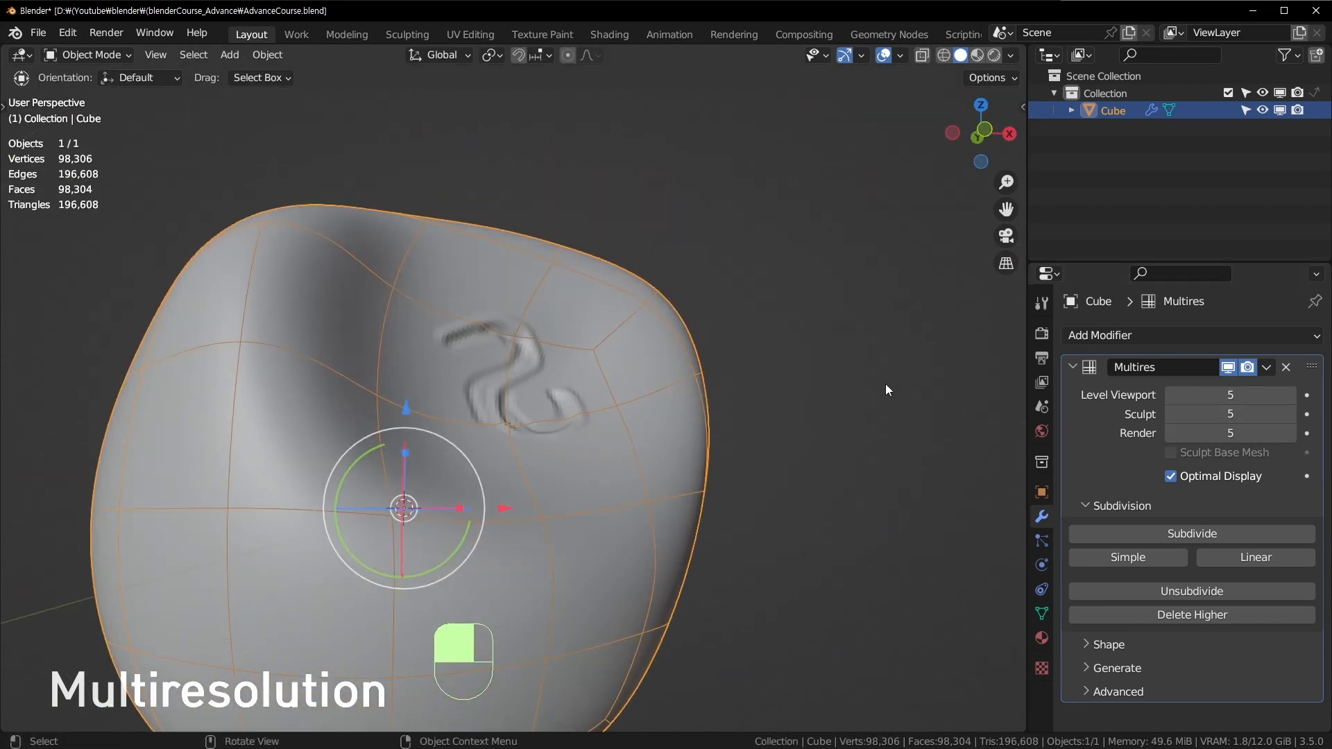
middle_drag(885, 384, 1063, 414)
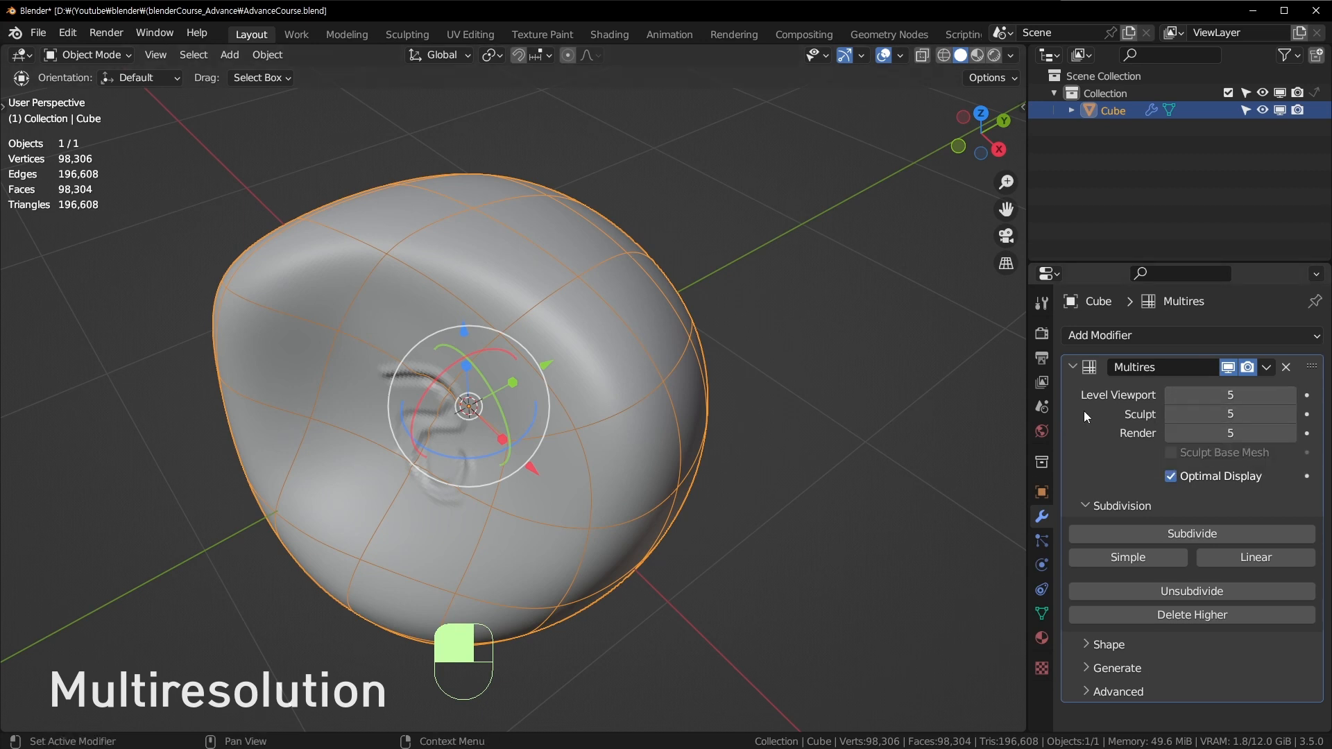
middle_drag(690, 483, 798, 435)
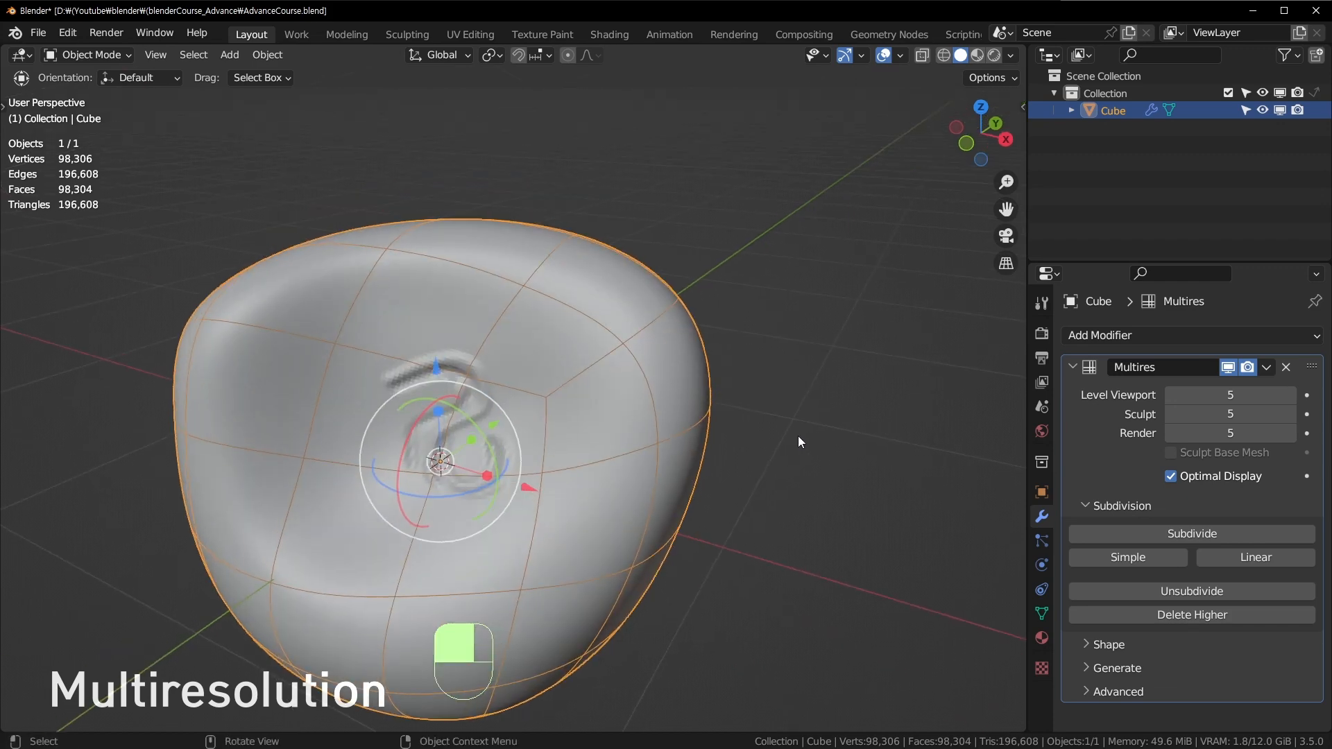
click(890, 290)
middle_drag(613, 407, 692, 370)
click(645, 366)
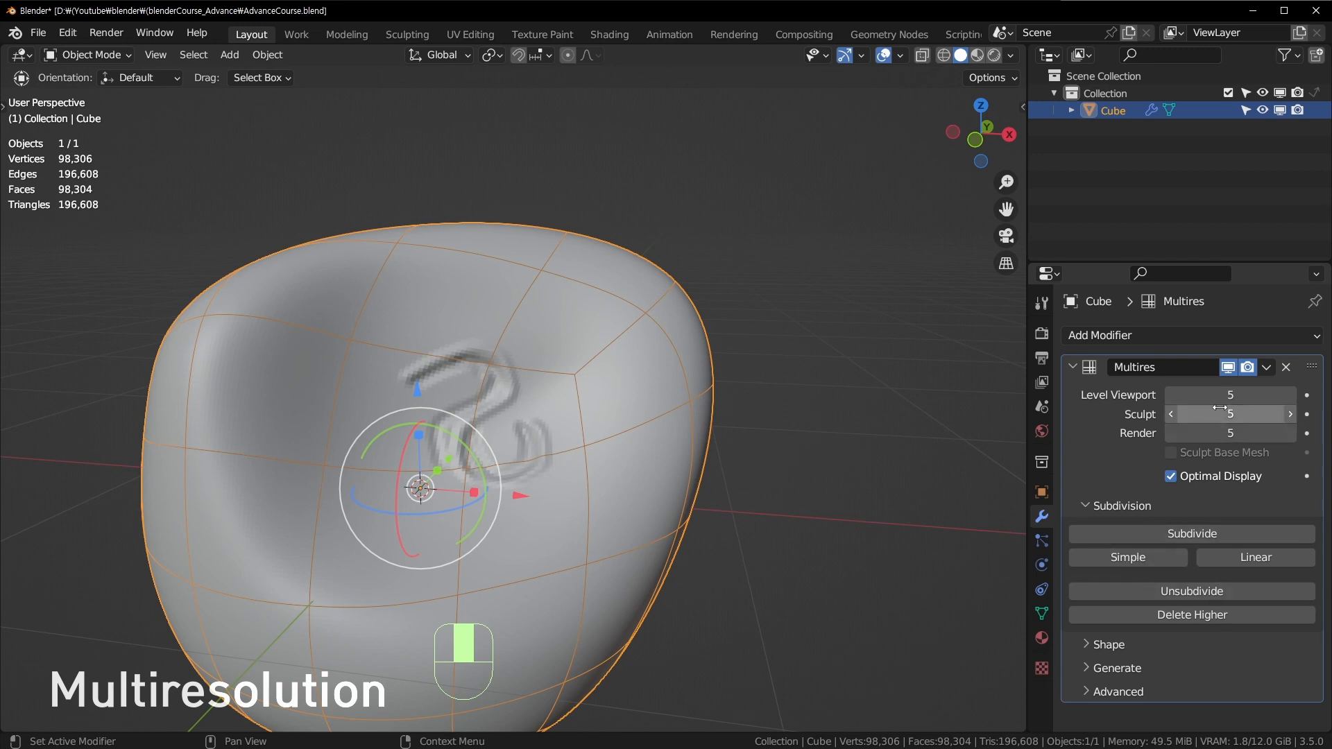
Add Multires levels with Simple and Linear subdivision up to level 9.
click(1168, 556)
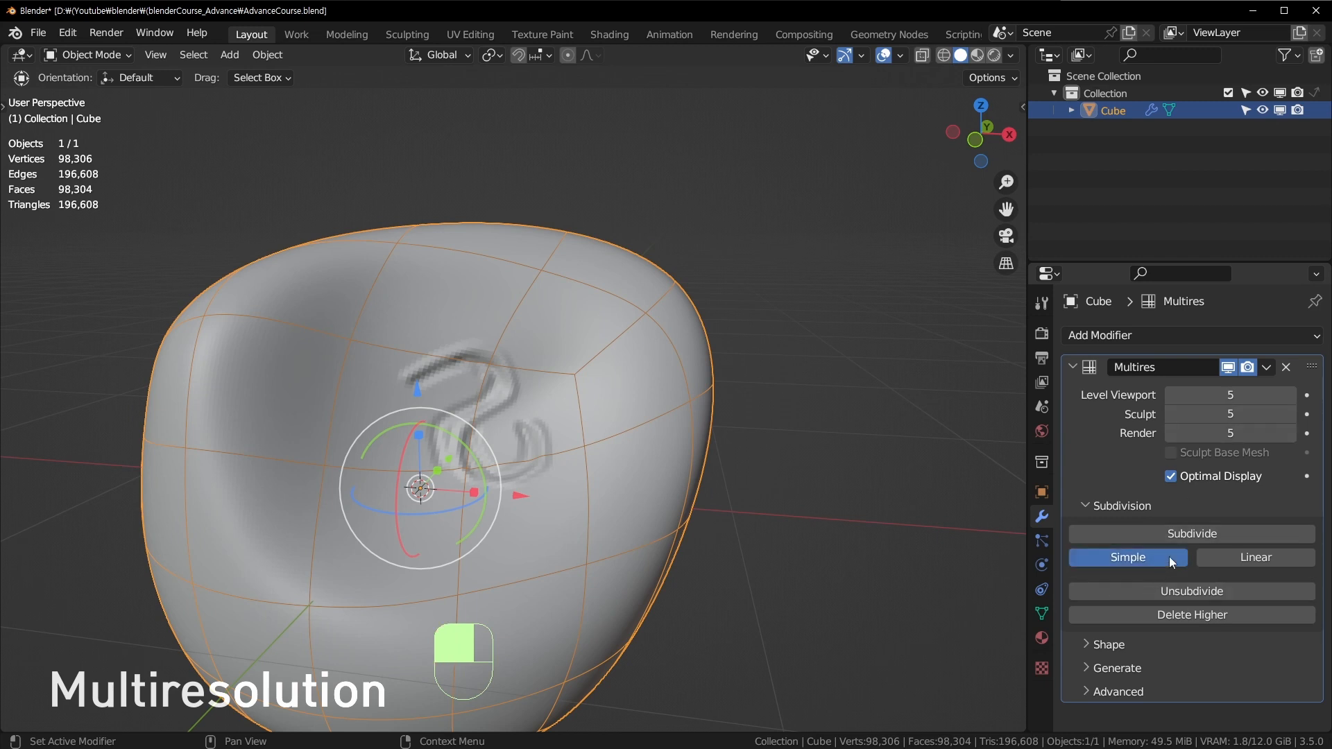
middle_drag(939, 554, 907, 562)
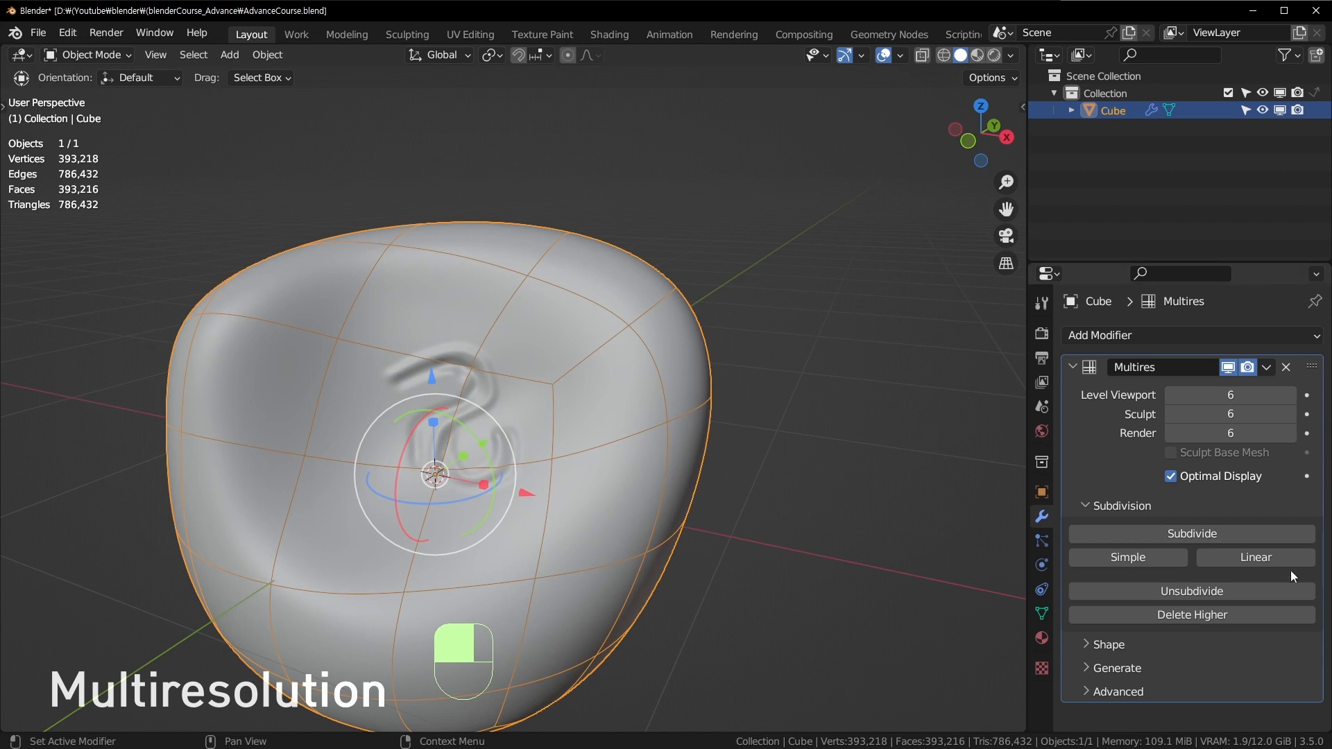
click(1299, 561)
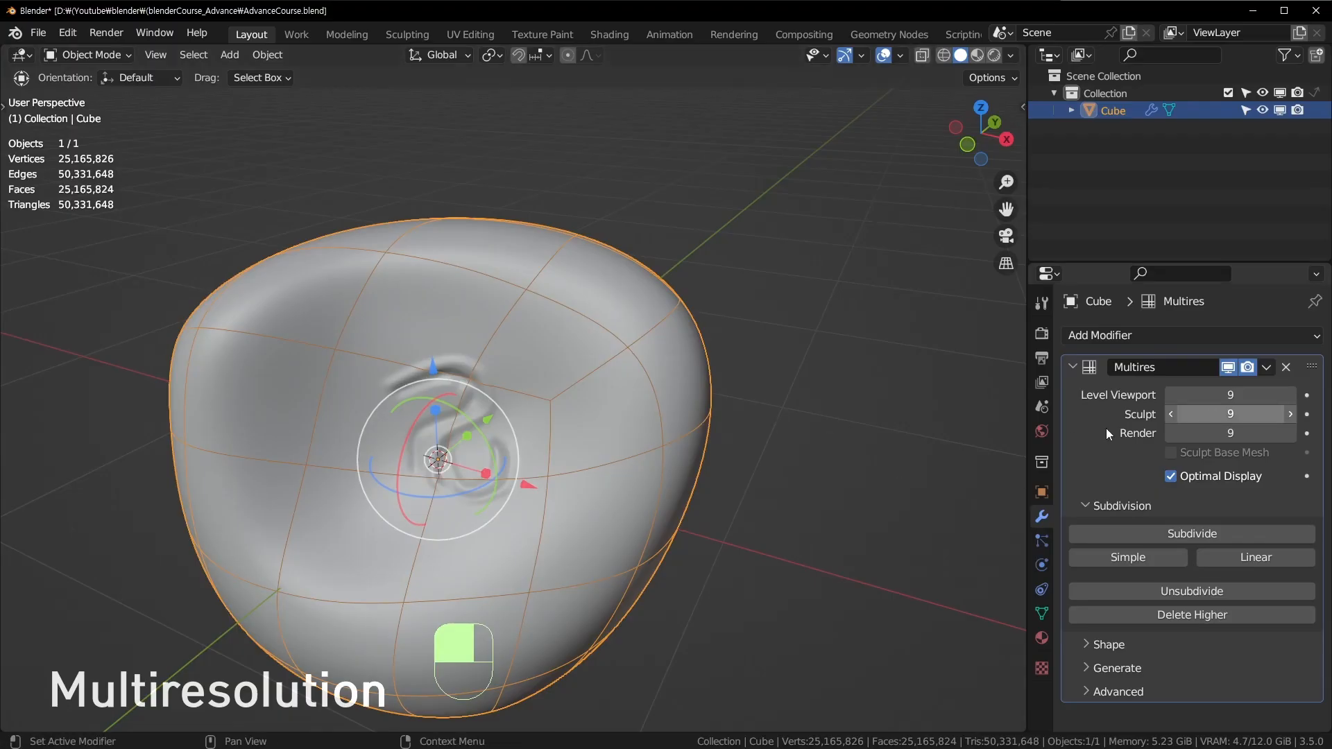
middle_drag(319, 384, 589, 301)
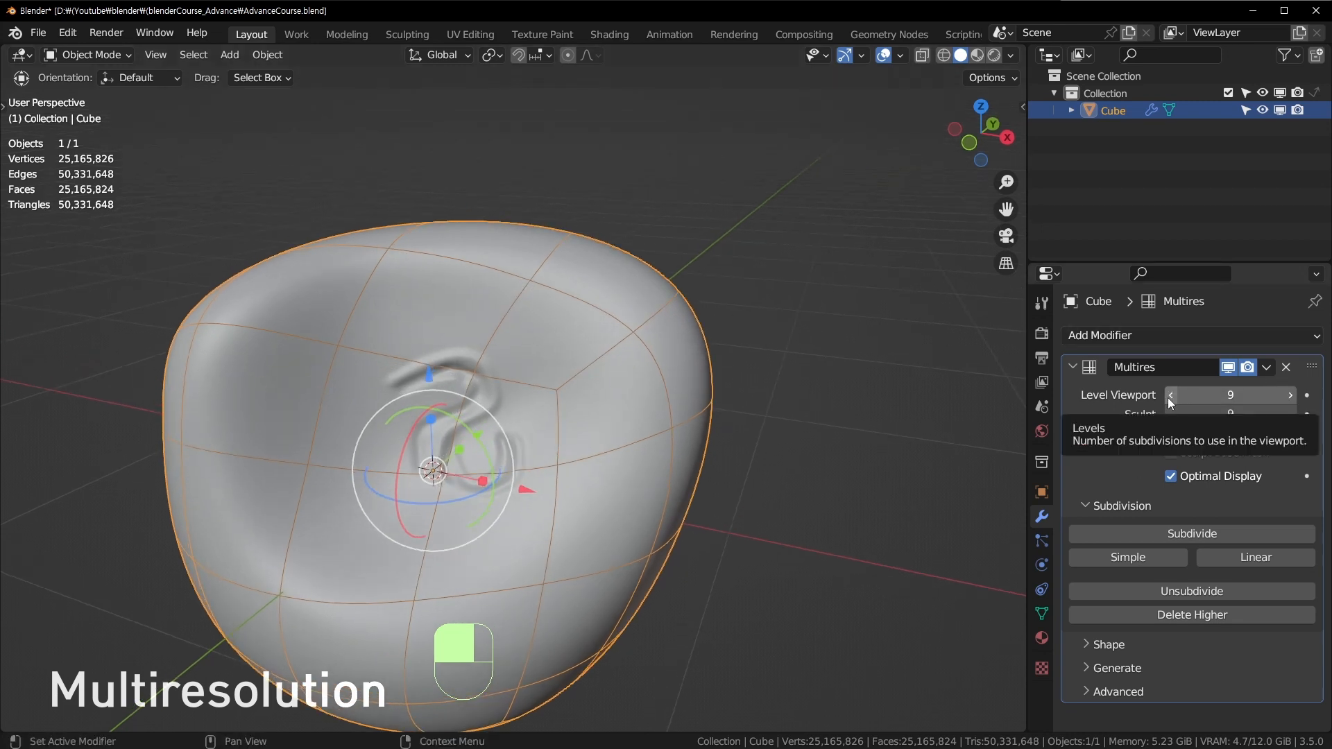
Set the Multires viewport level to 5 and delete all higher subdivision levels.
key(ctrl+5)
mouse_move(1004, 406)
middle_down()
mouse_move(730, 449)
mouse_move(810, 446)
middle_up()
key(ctrl+5)
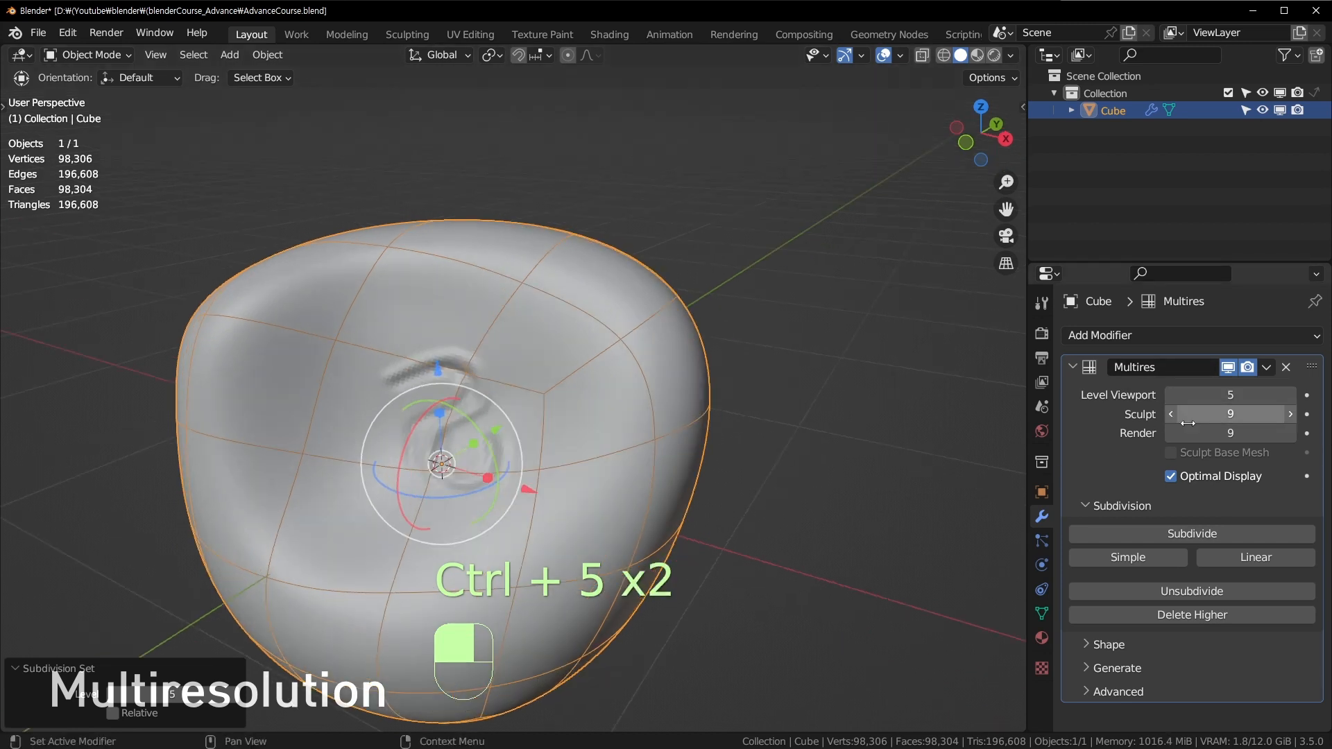
click(1163, 618)
middle_drag(655, 397, 635, 396)
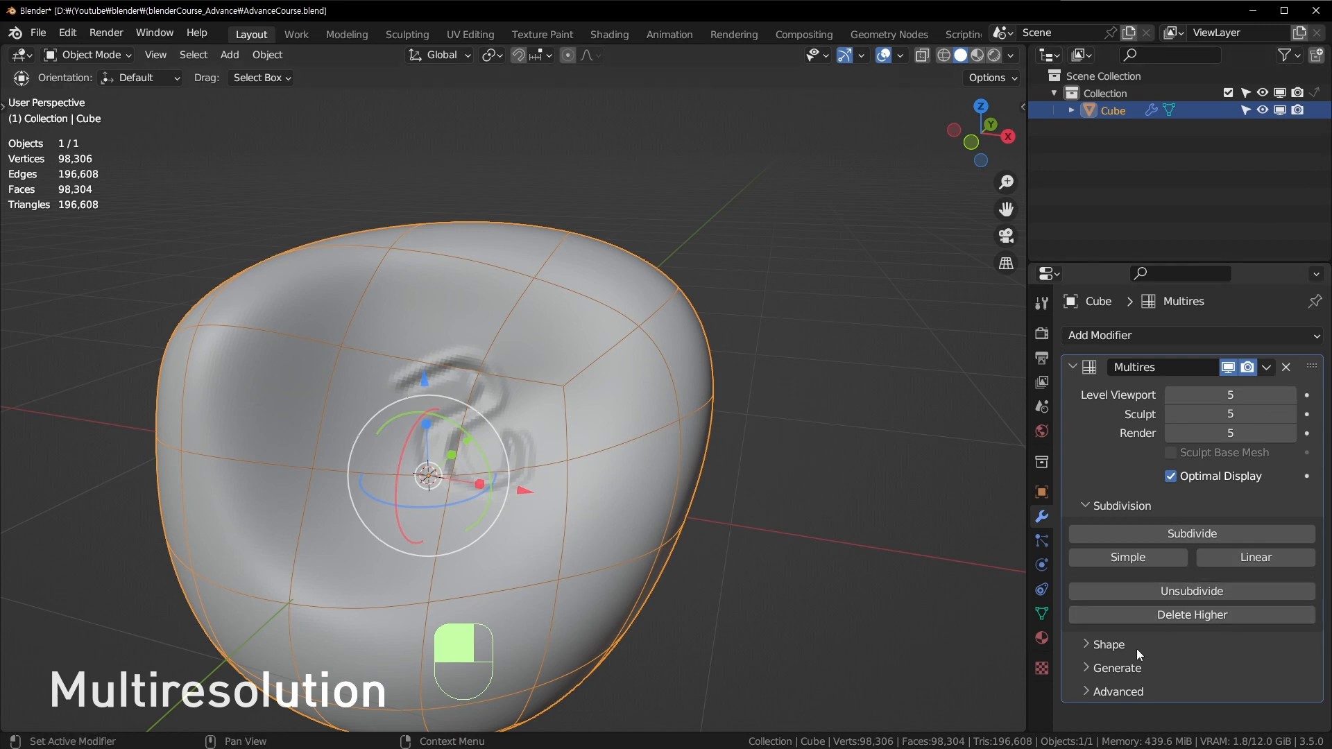
Examine the Multires Shape and Generate options, opening the Save External file browser and cancelling it.
click(1118, 648)
click(1101, 640)
click(1119, 662)
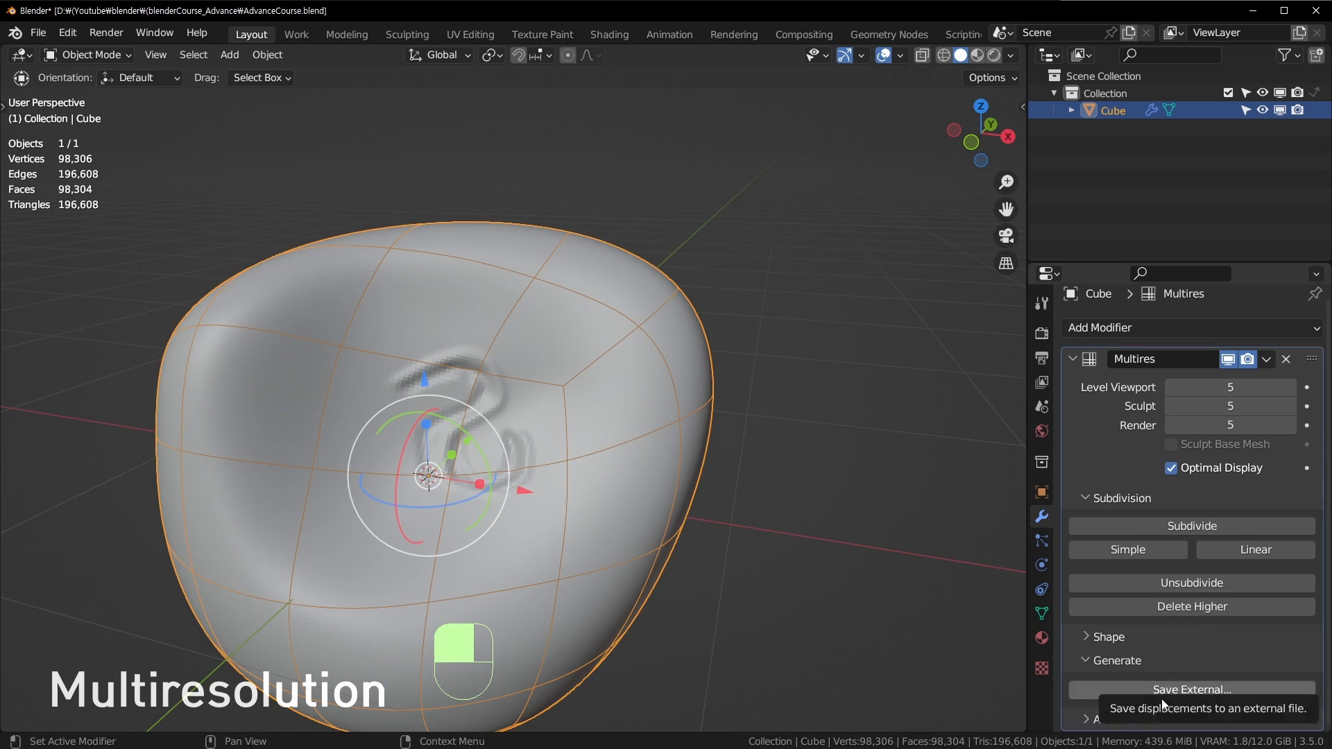
click(1280, 692)
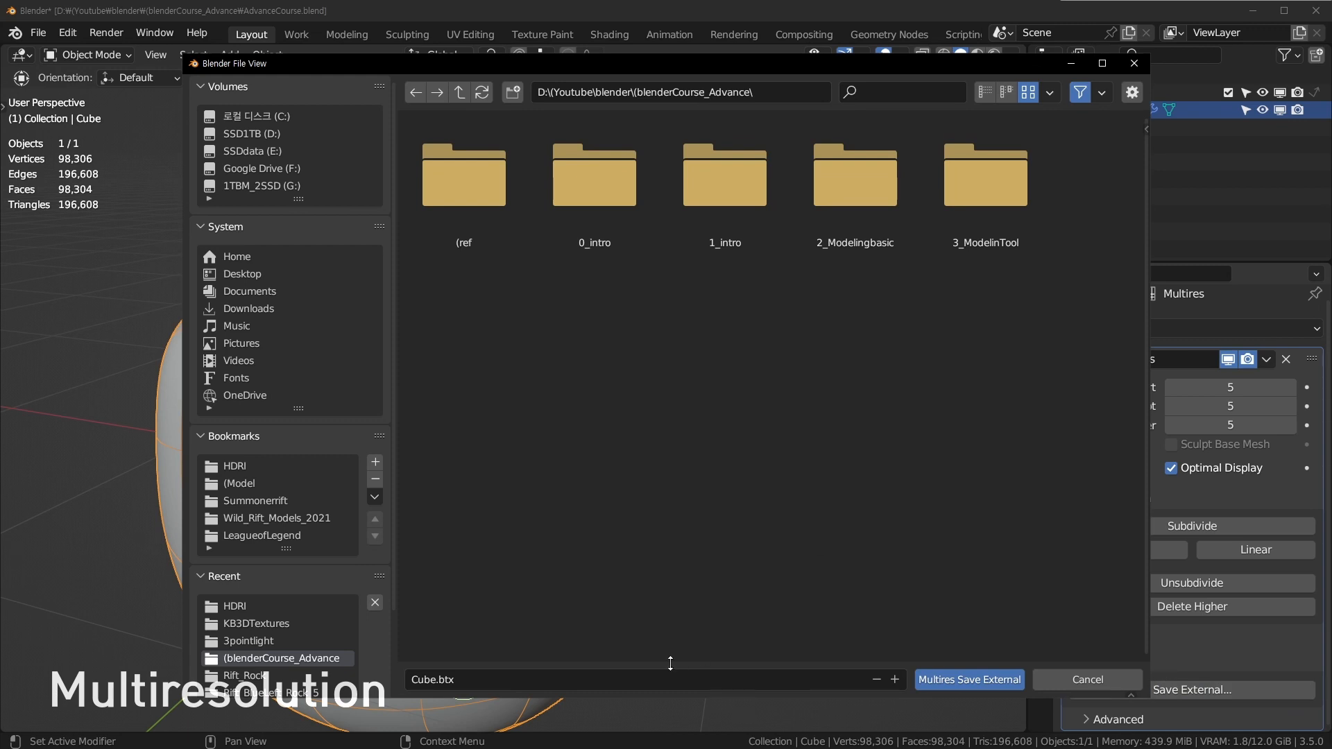
click(1099, 678)
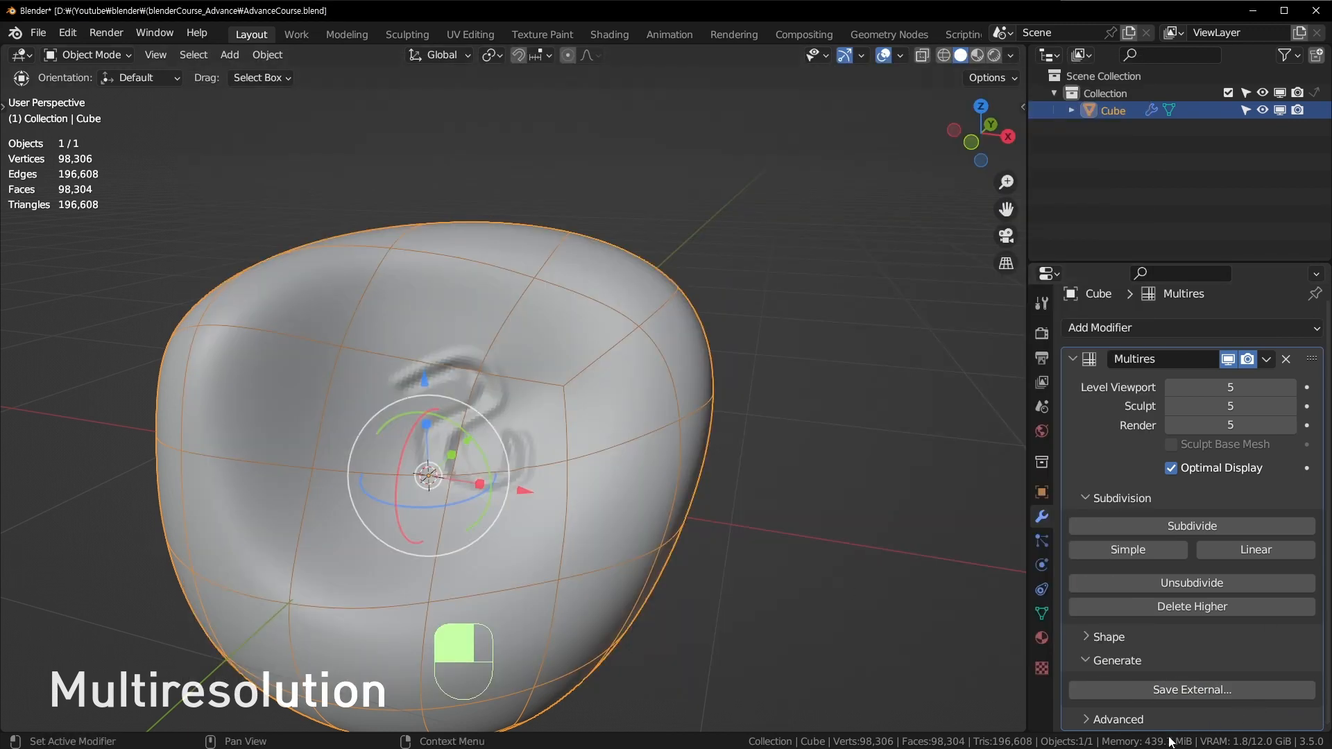
Examine the Multires modifier's Advanced options and collapse the Generate section.
click(1147, 721)
scroll(1146, 634, down, 4)
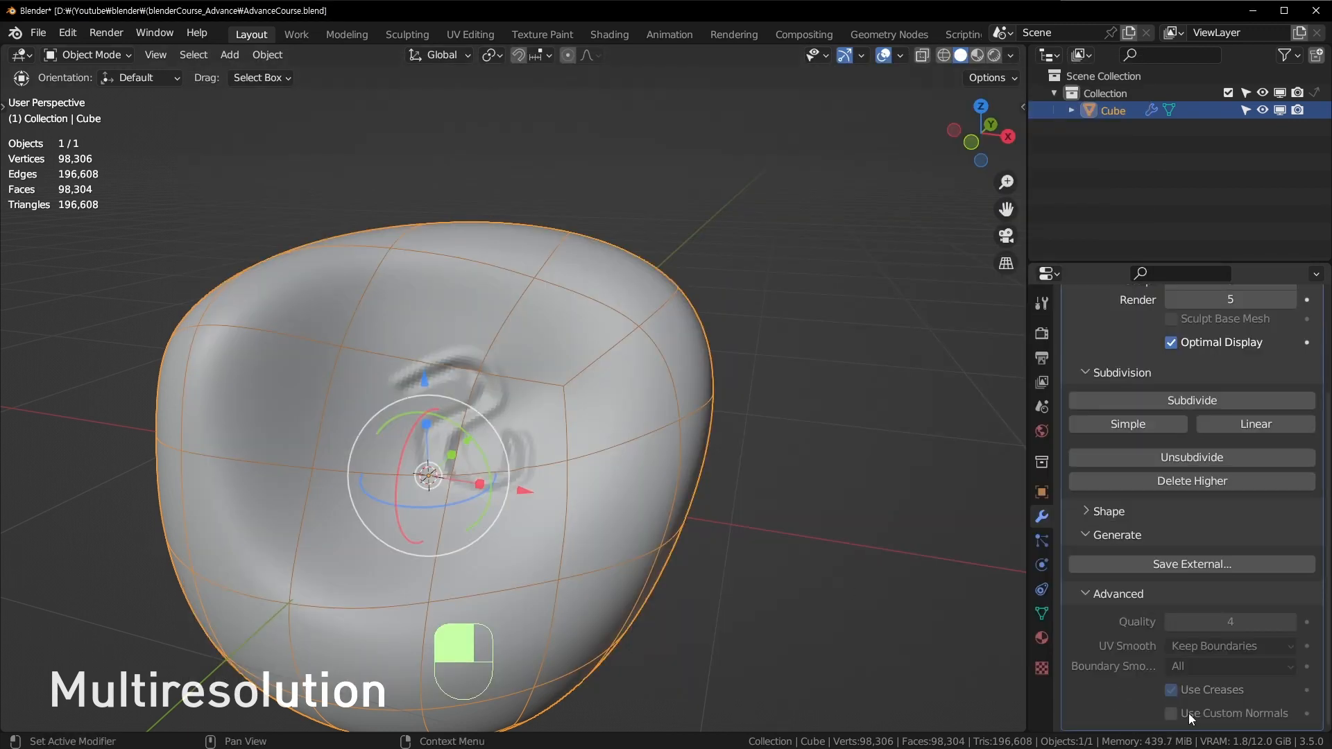
scroll(1183, 564, up, 4)
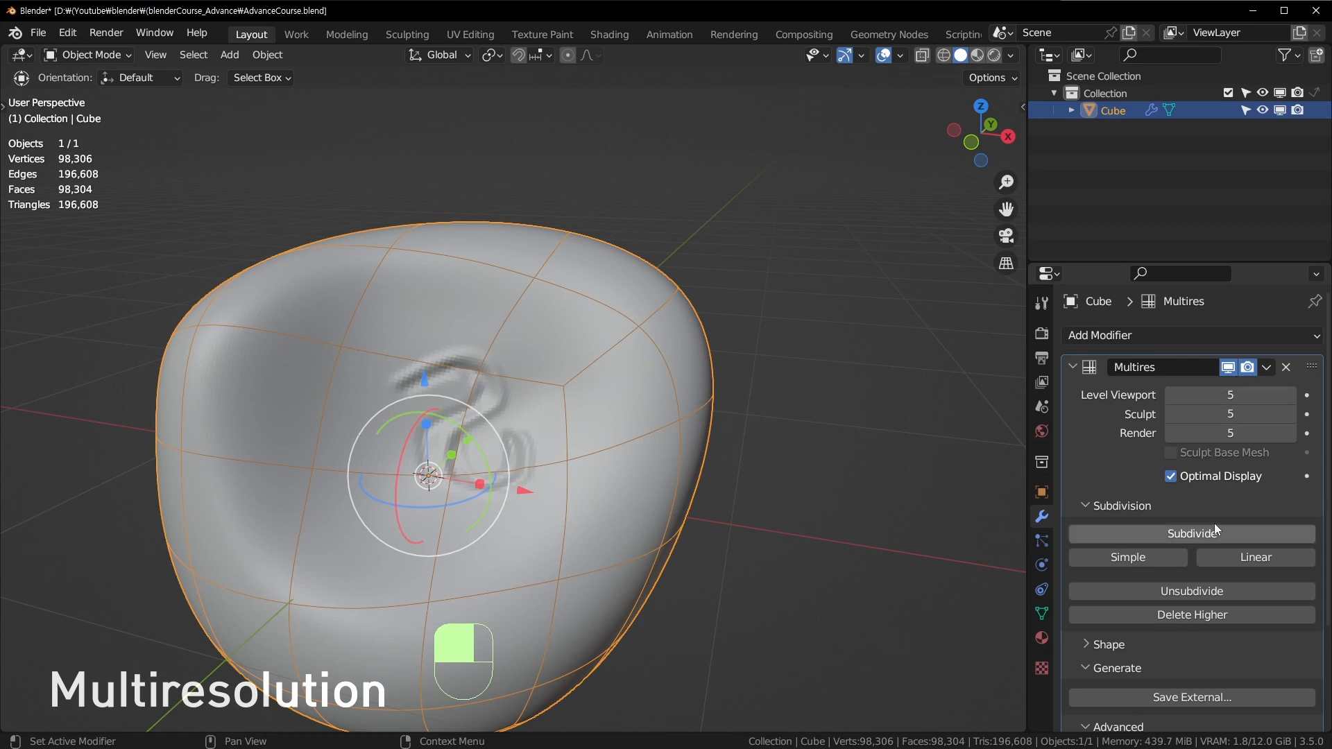
click(1082, 668)
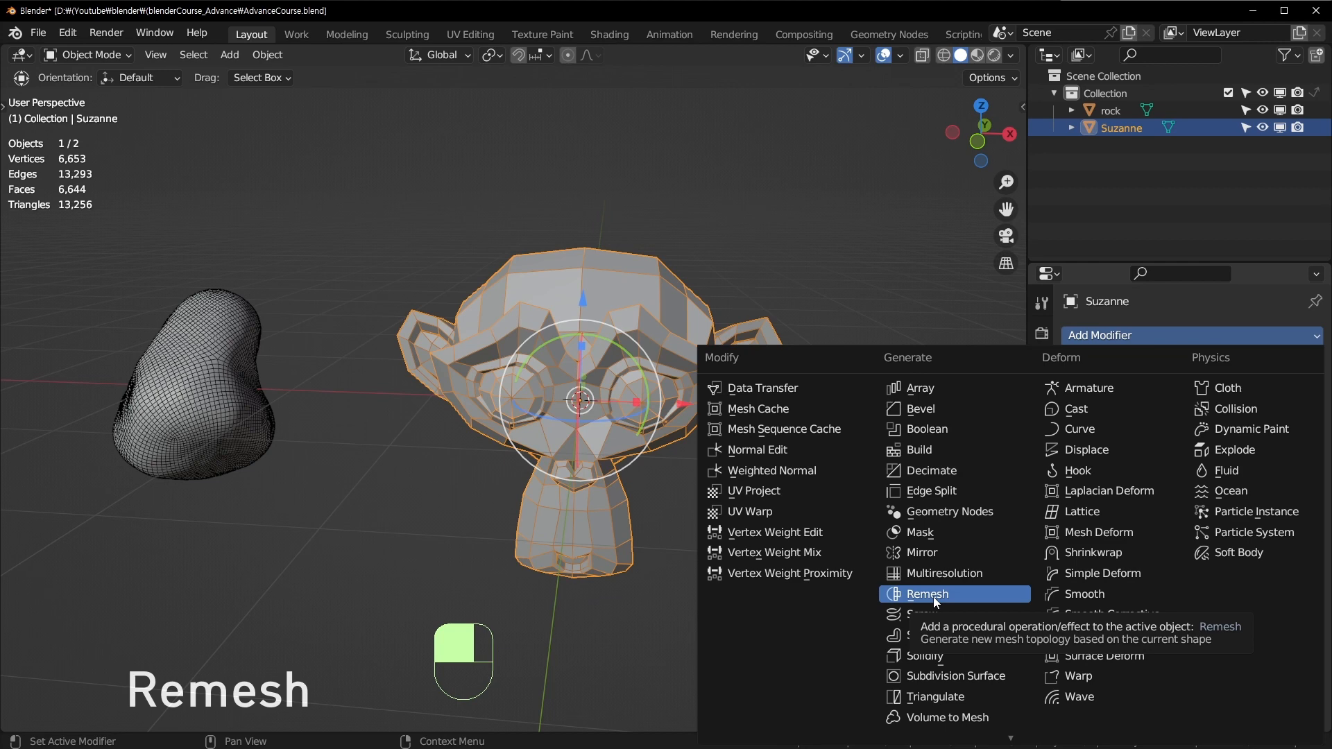
Add a Remesh modifier to the Suzanne monkey head and inspect its rebuilt surface up close.
click(933, 596)
middle_drag(933, 596, 678, 359)
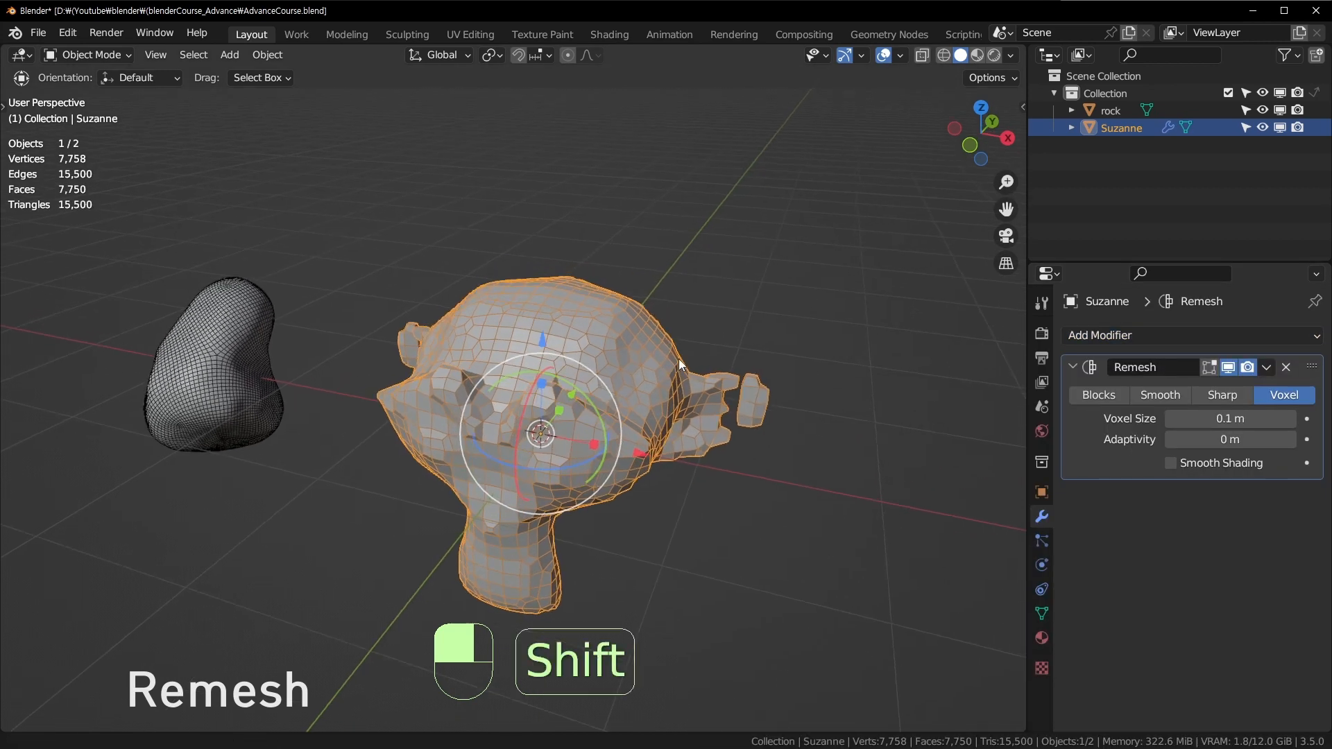
scroll(678, 359, up, 2)
shift+middle_drag(926, 420, 898, 388)
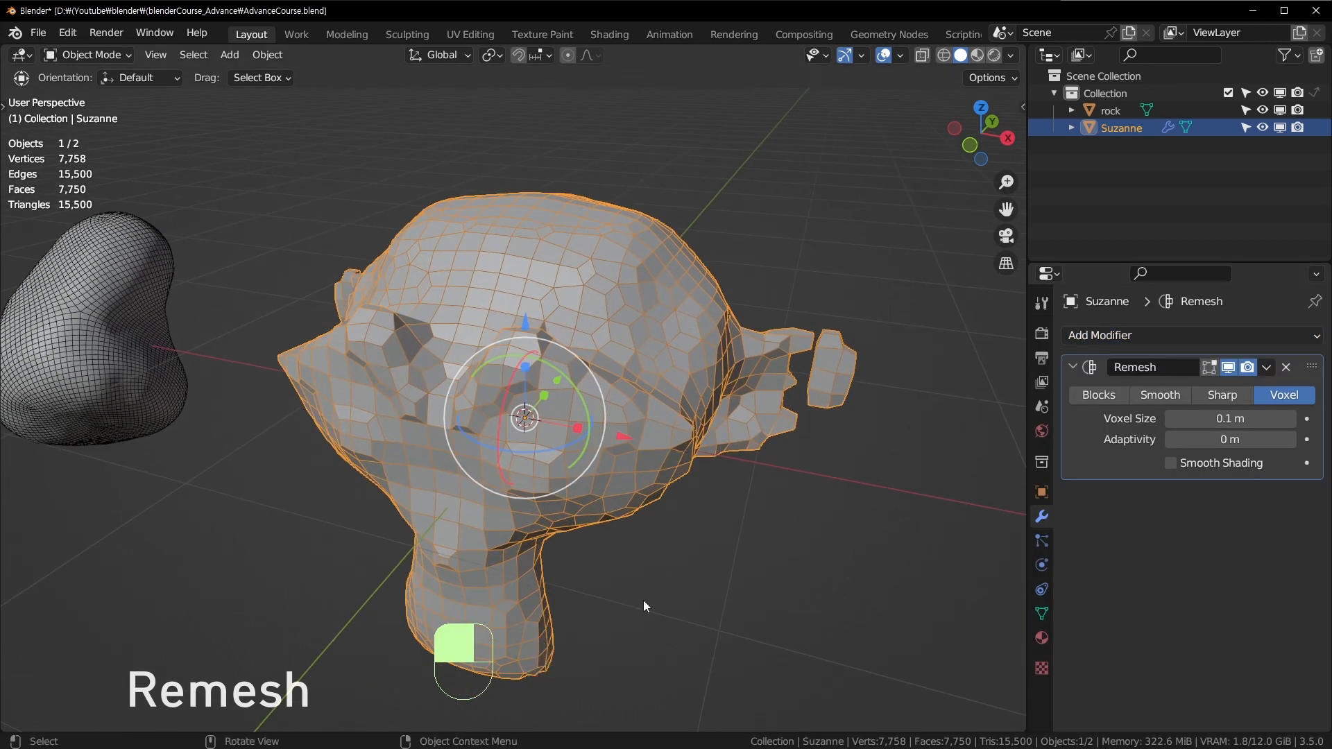
Examine the remeshed Suzanne head from the front, side and ears with the voxel size entered as 0.1 m.
middle_drag(718, 474, 509, 557)
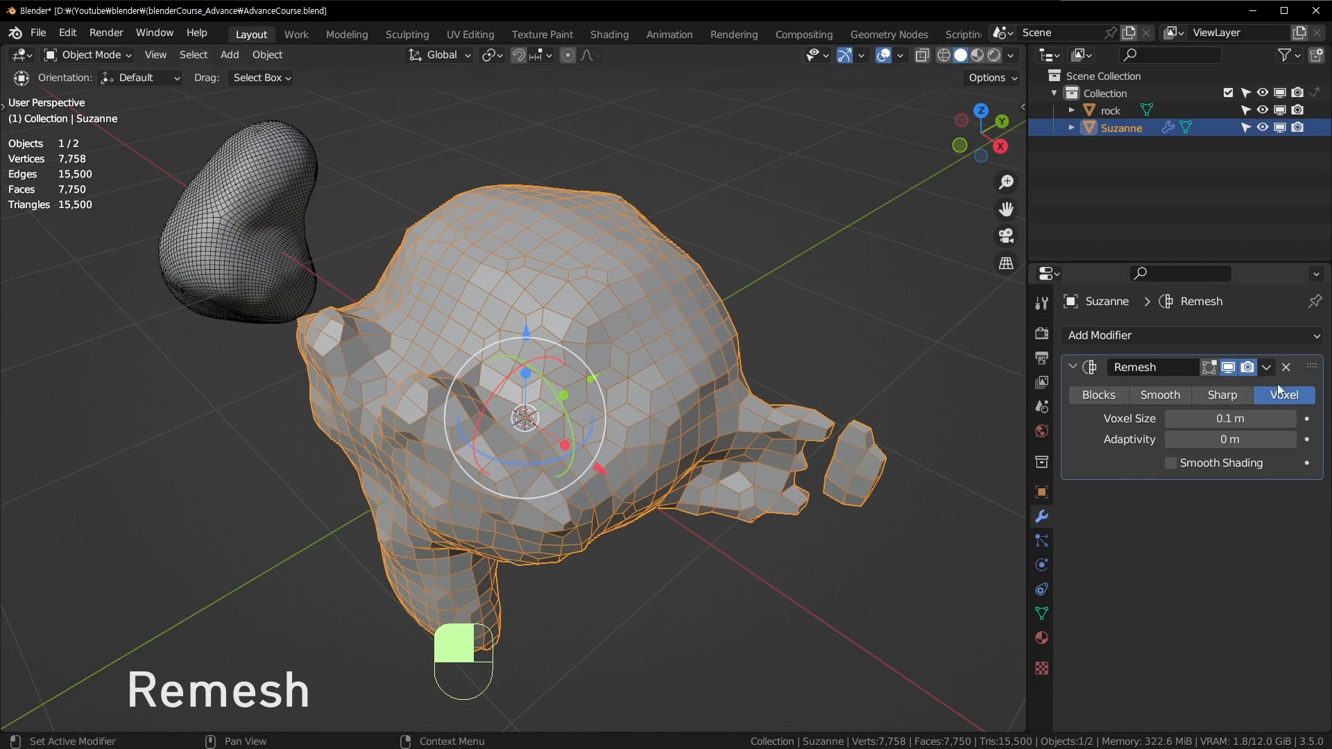
middle_drag(571, 429, 476, 448)
middle_drag(904, 401, 818, 486)
scroll(606, 393, up, 3)
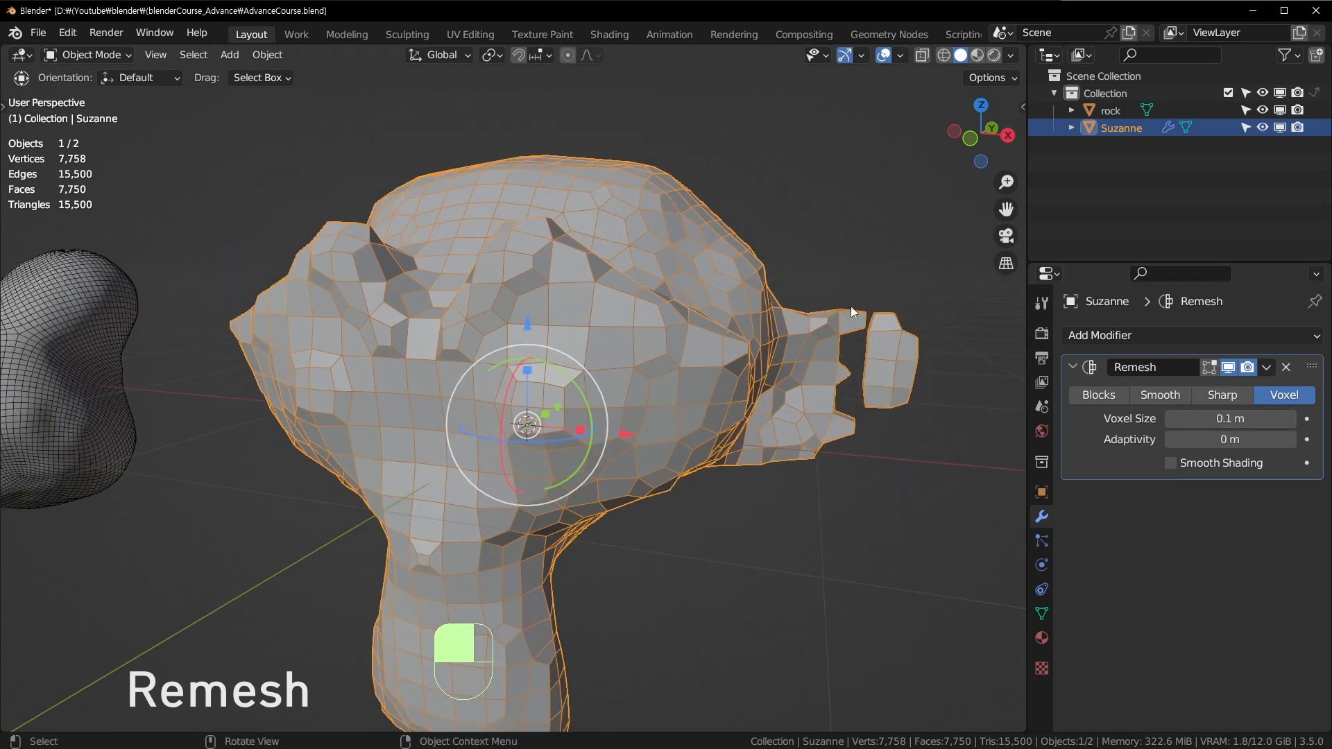
middle_drag(385, 233, 616, 223)
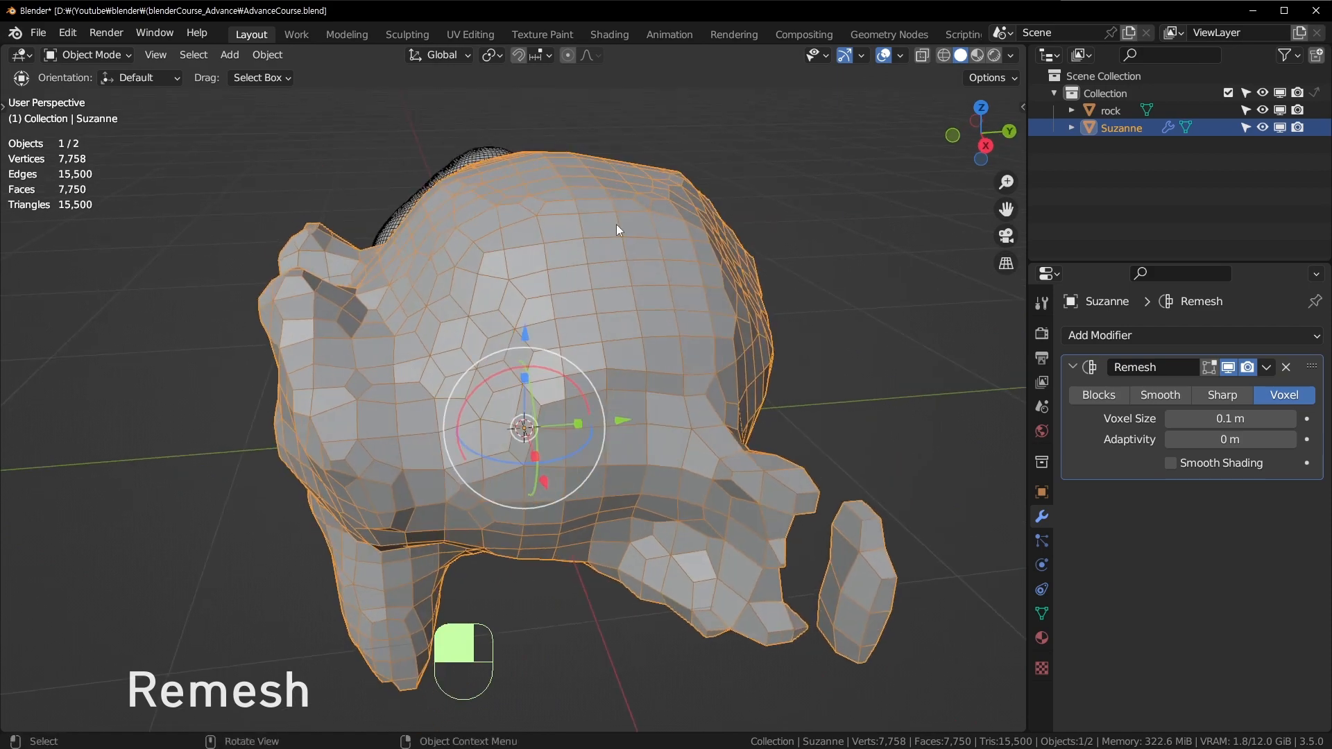
middle_drag(832, 347, 1060, 374)
click(1231, 423)
text(0.1)
key(Return)
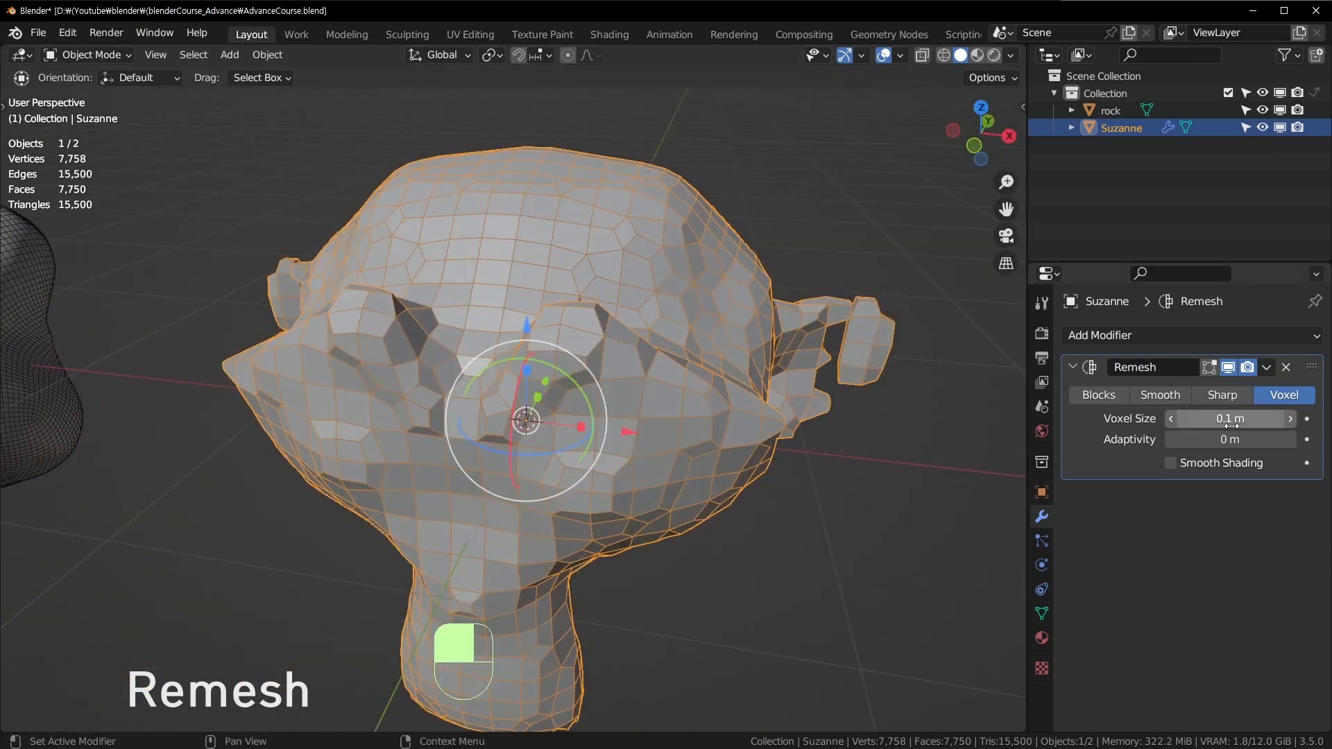
Set the Remesh modifier's voxel size on Suzanne to 0.05 m.
middle_drag(883, 535, 803, 543)
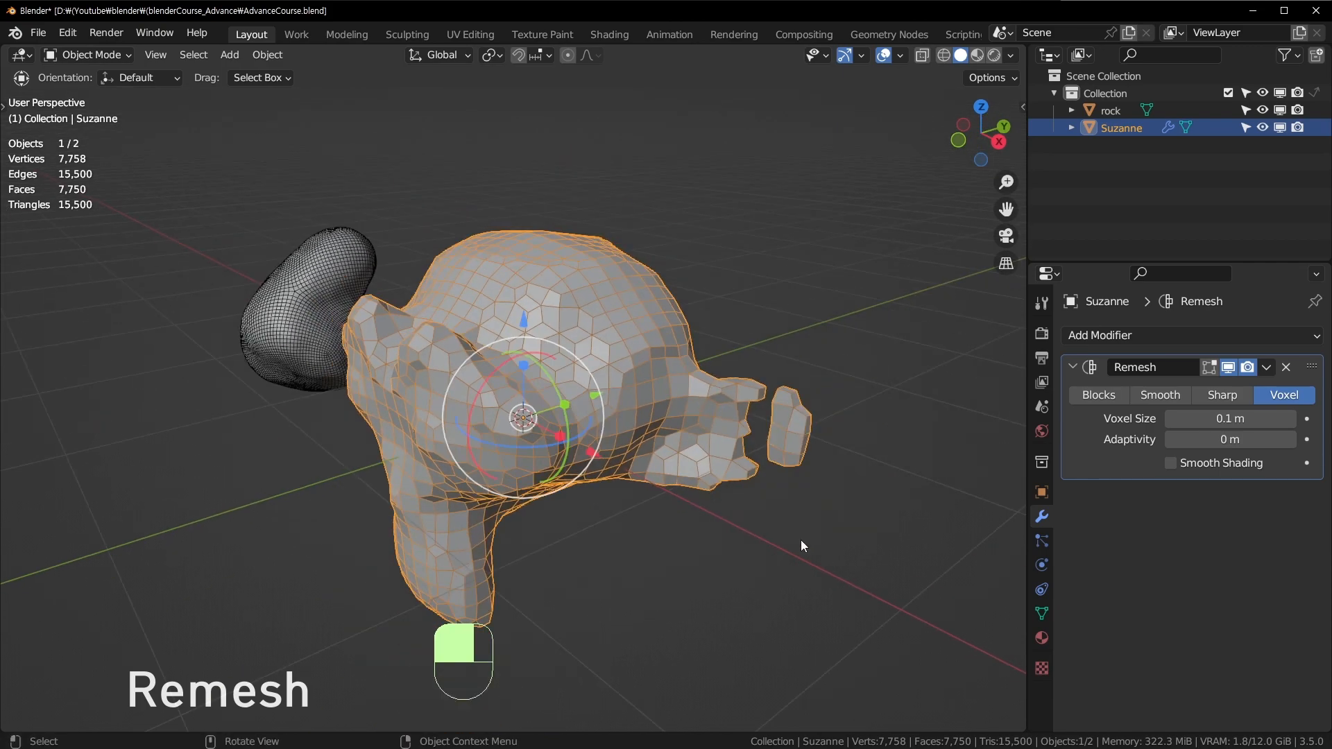
click(1230, 418)
text(0.05)
key(Return)
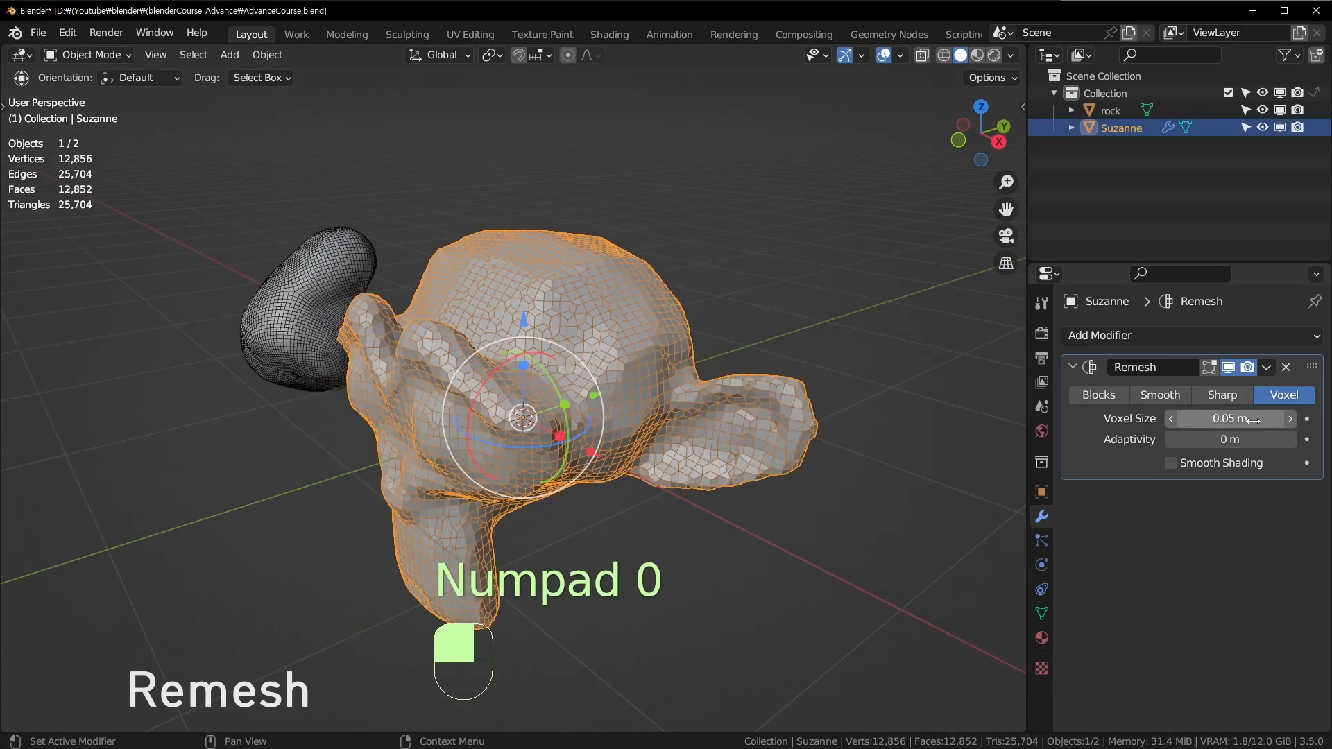
Deselect Suzanne and examine the finer voxel mesh on the face, neck and ears.
middle_drag(867, 471, 684, 512)
click(685, 512)
scroll(863, 534, up, 3)
middle_drag(863, 534, 594, 387)
scroll(594, 387, up, 1)
shift+middle_drag(785, 347, 711, 386)
scroll(711, 386, down, 4)
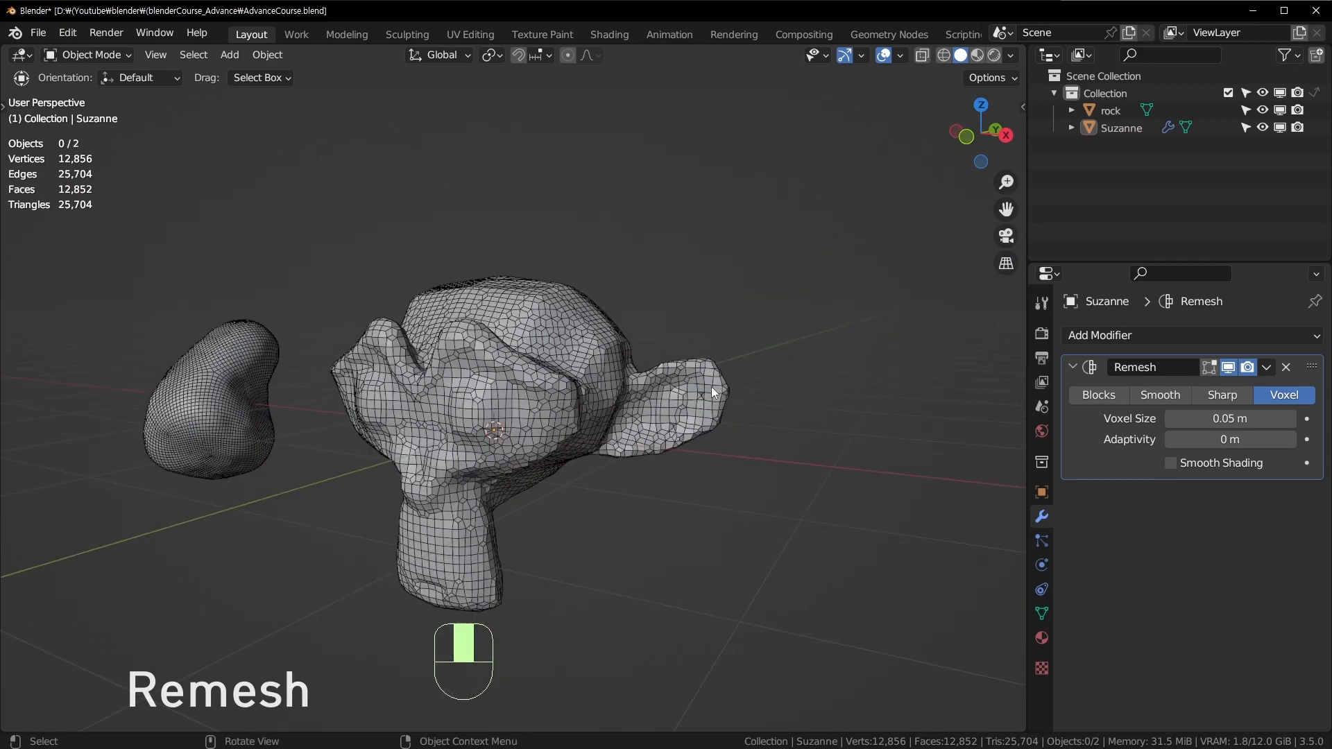
middle_drag(728, 508, 782, 522)
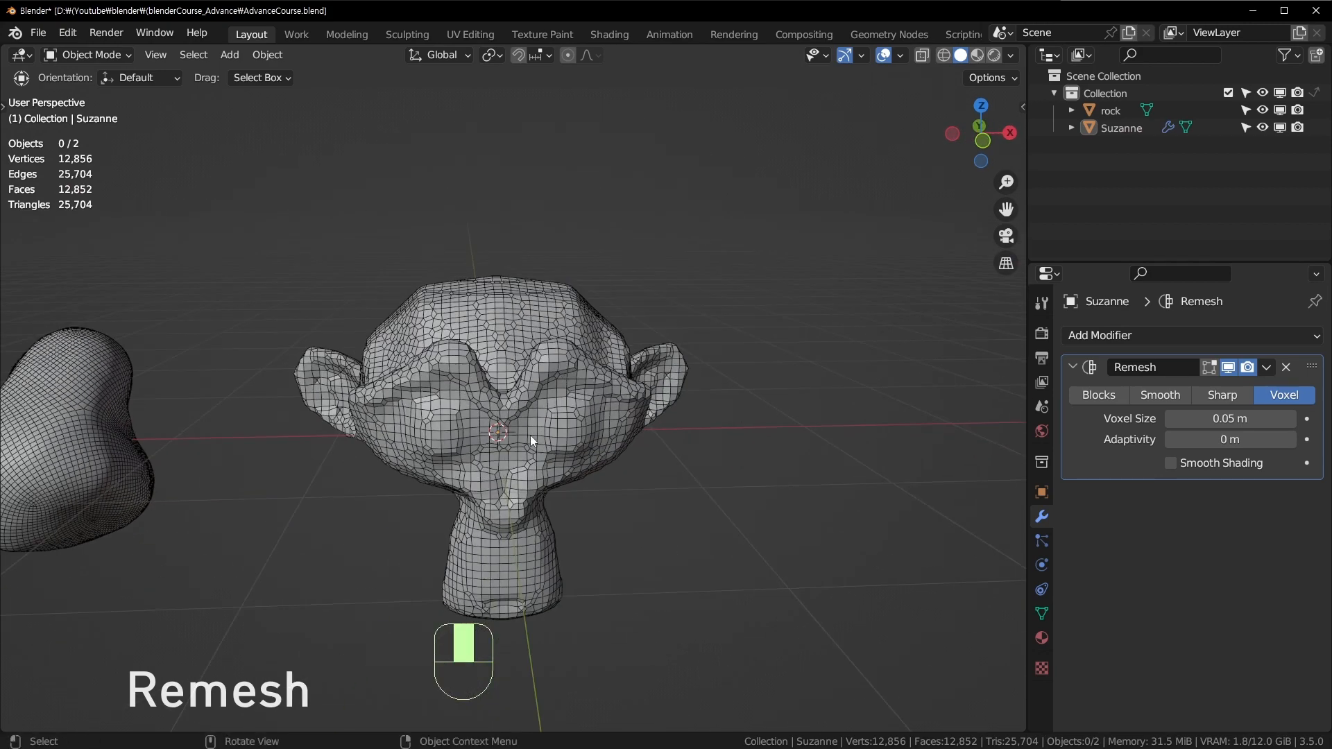
Add a second monkey mesh and move it about 2.41 m along the global X axis for comparison.
middle_drag(532, 441, 897, 484)
key(shift+a)
mouse_move(873, 406)
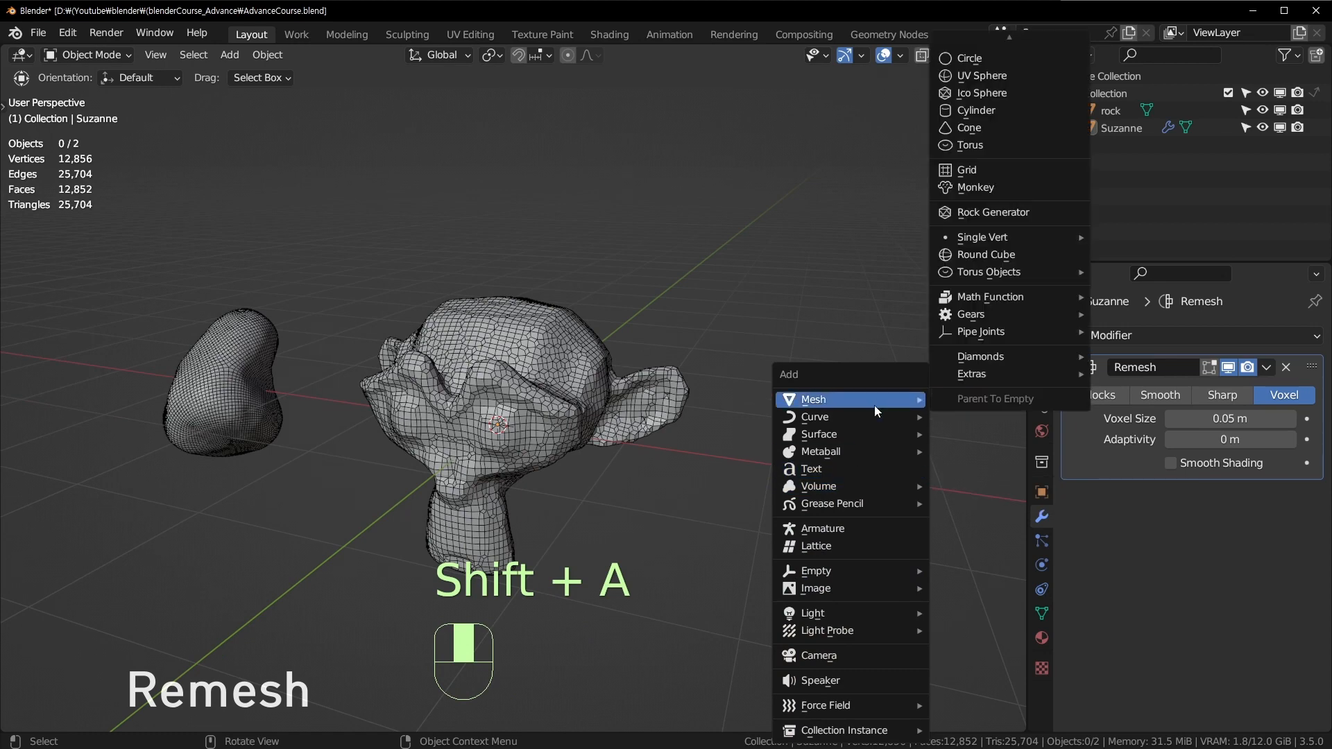
key(shift+a)
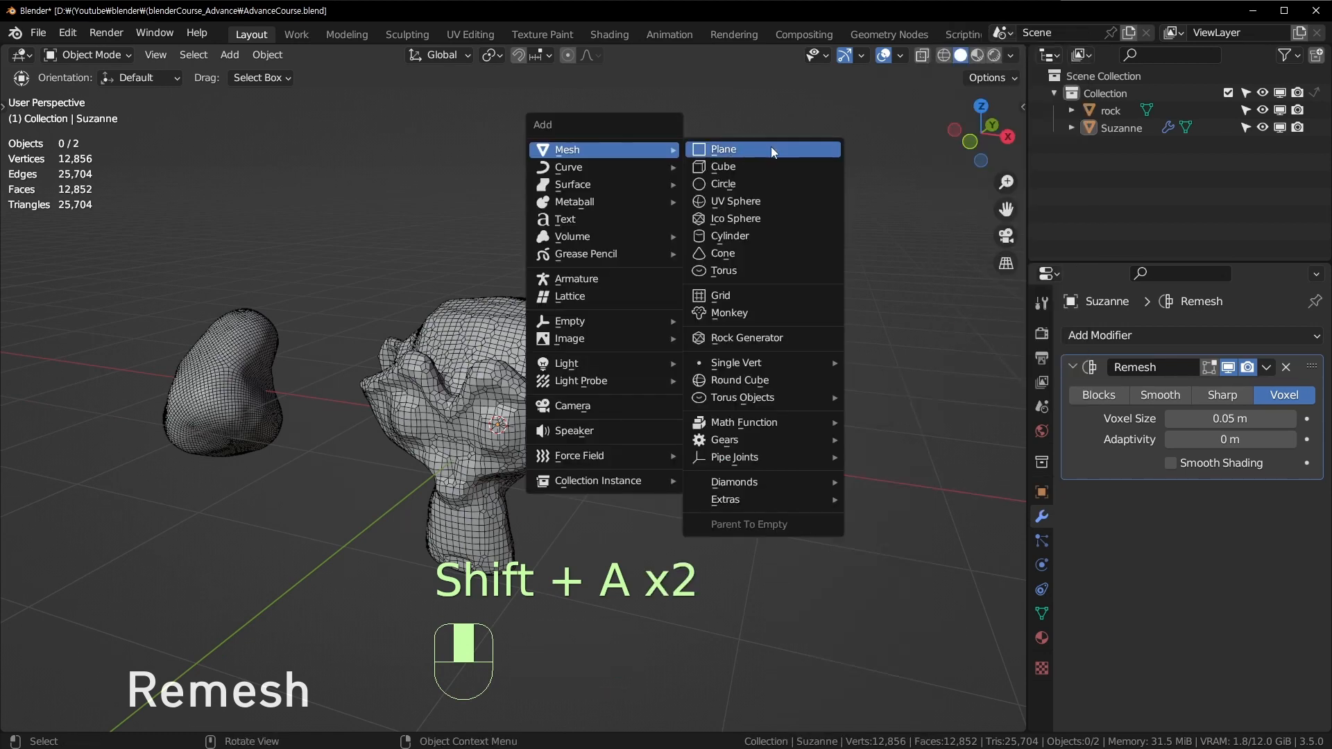
click(729, 311)
key(g)
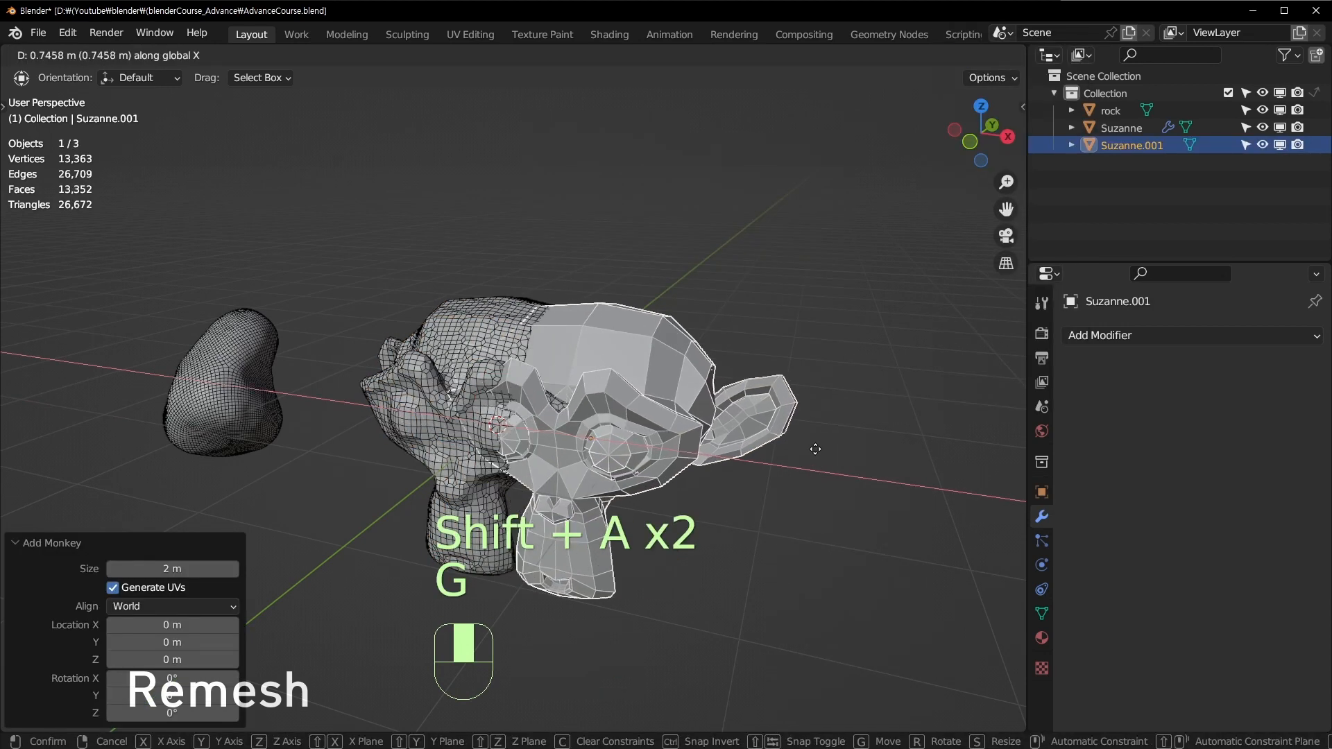
click(1021, 506)
Move the unmodified monkey head about 0.63 m further along the global X axis, away from the remeshed one.
scroll(652, 459, up, 10)
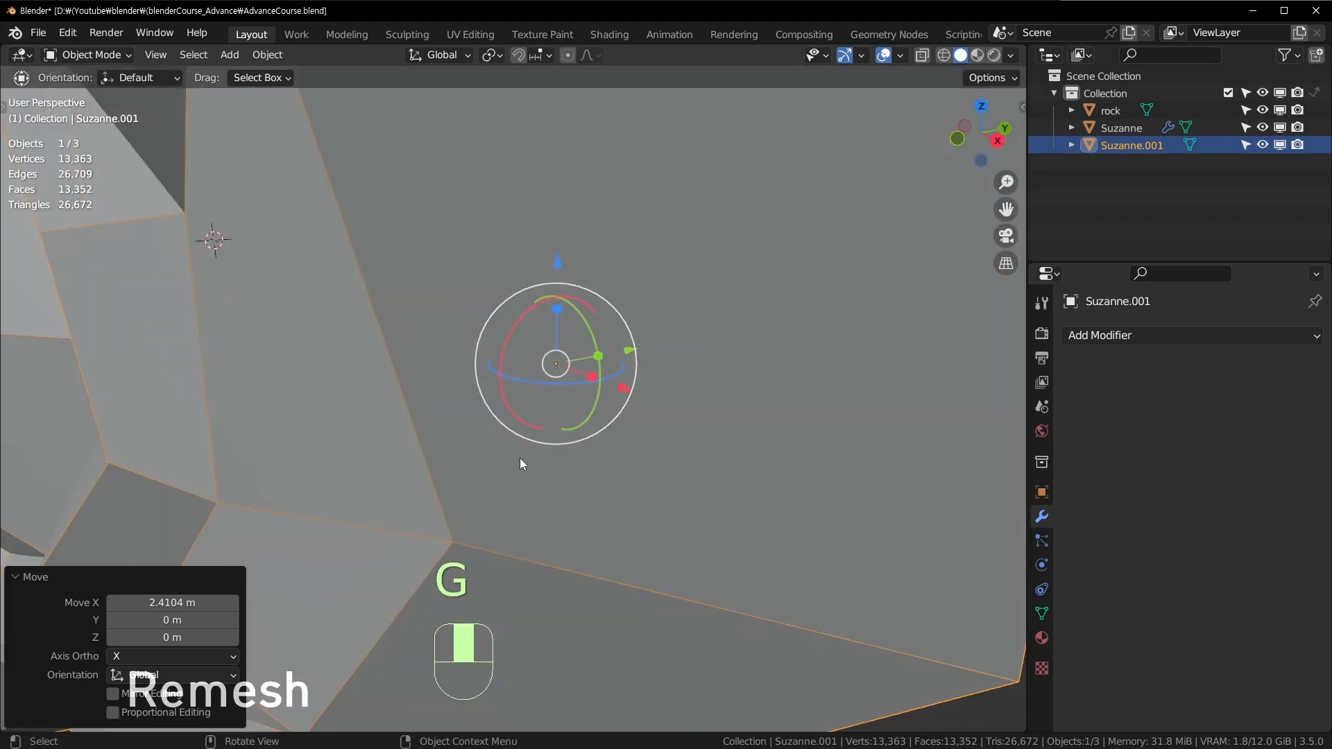
scroll(518, 458, up, 1)
shift+middle_drag(394, 427, 462, 541)
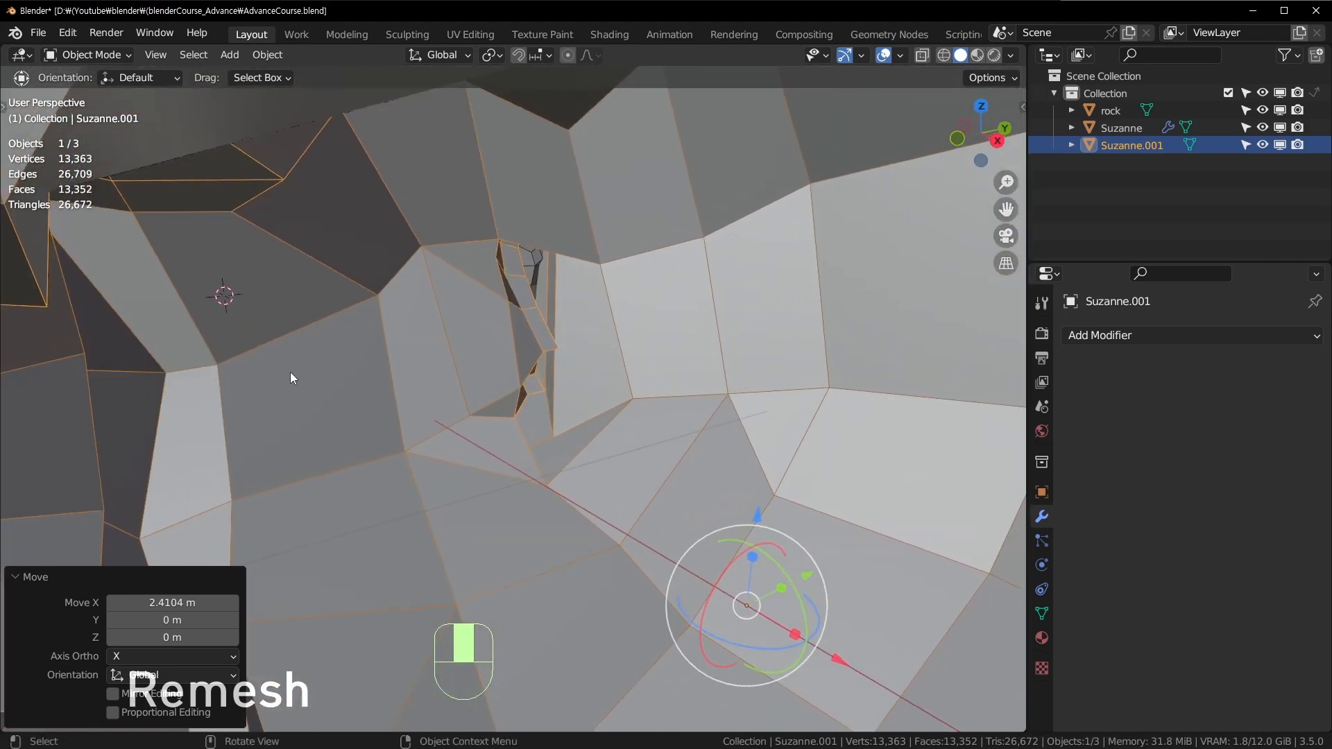
scroll(623, 306, down, 8)
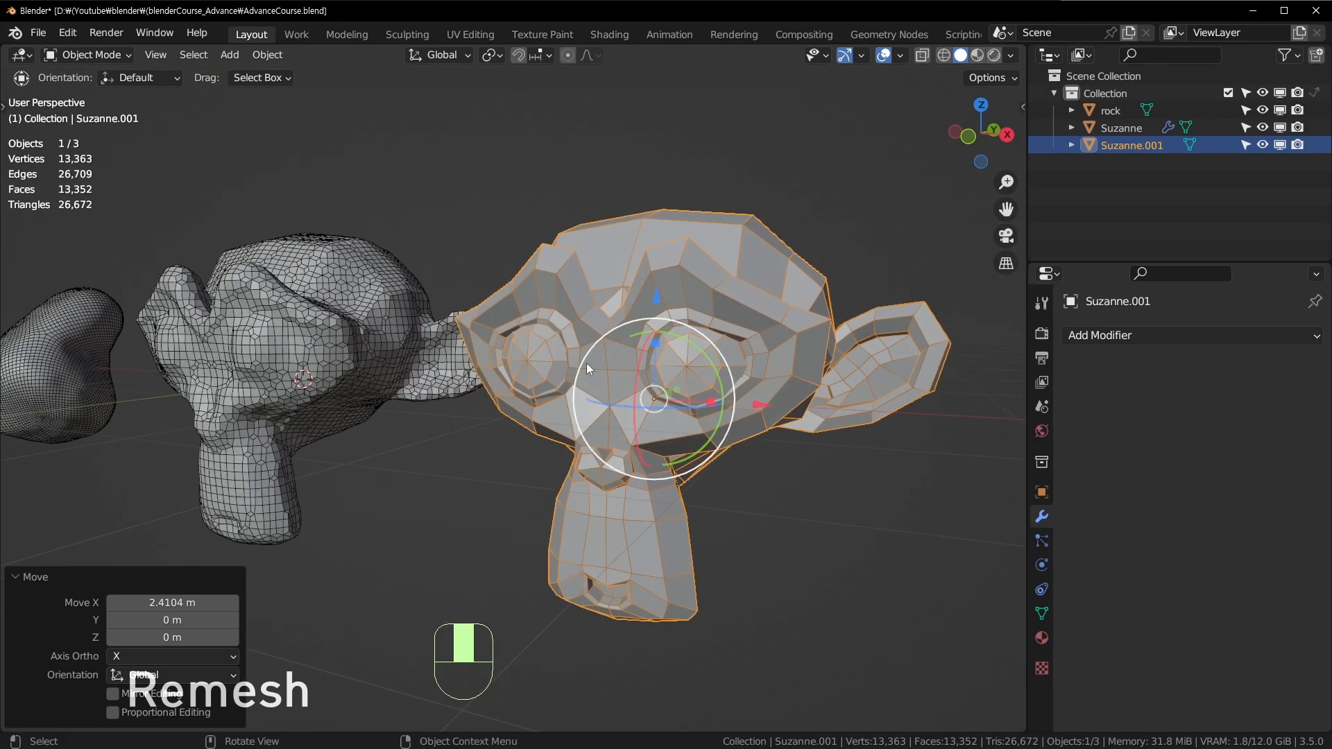
scroll(555, 305, up, 5)
scroll(566, 192, down, 5)
middle_drag(540, 298, 479, 374)
middle_drag(478, 375, 667, 311)
key(g)
click(668, 311)
scroll(667, 311, down, 2)
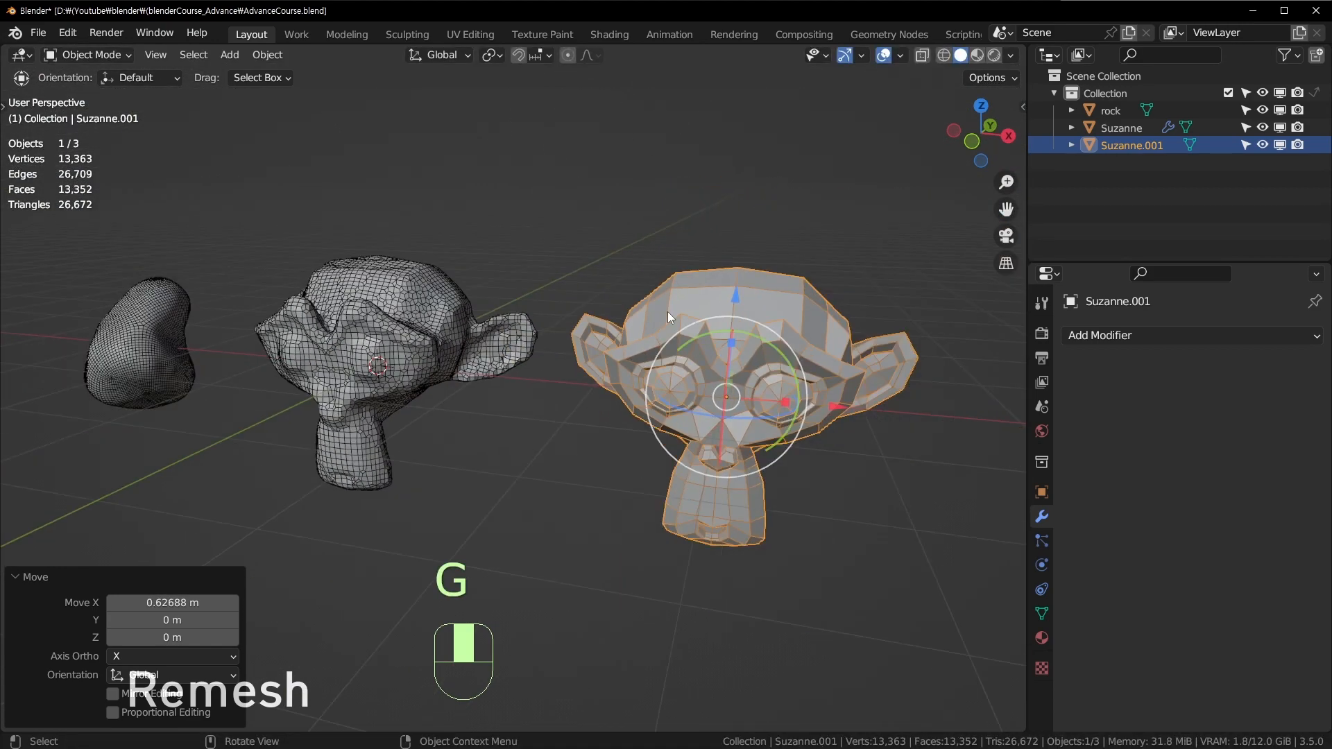
Select the remeshed Suzanne and switch its Remesh modifier to Blocks mode.
click(423, 384)
scroll(367, 393, up, 2)
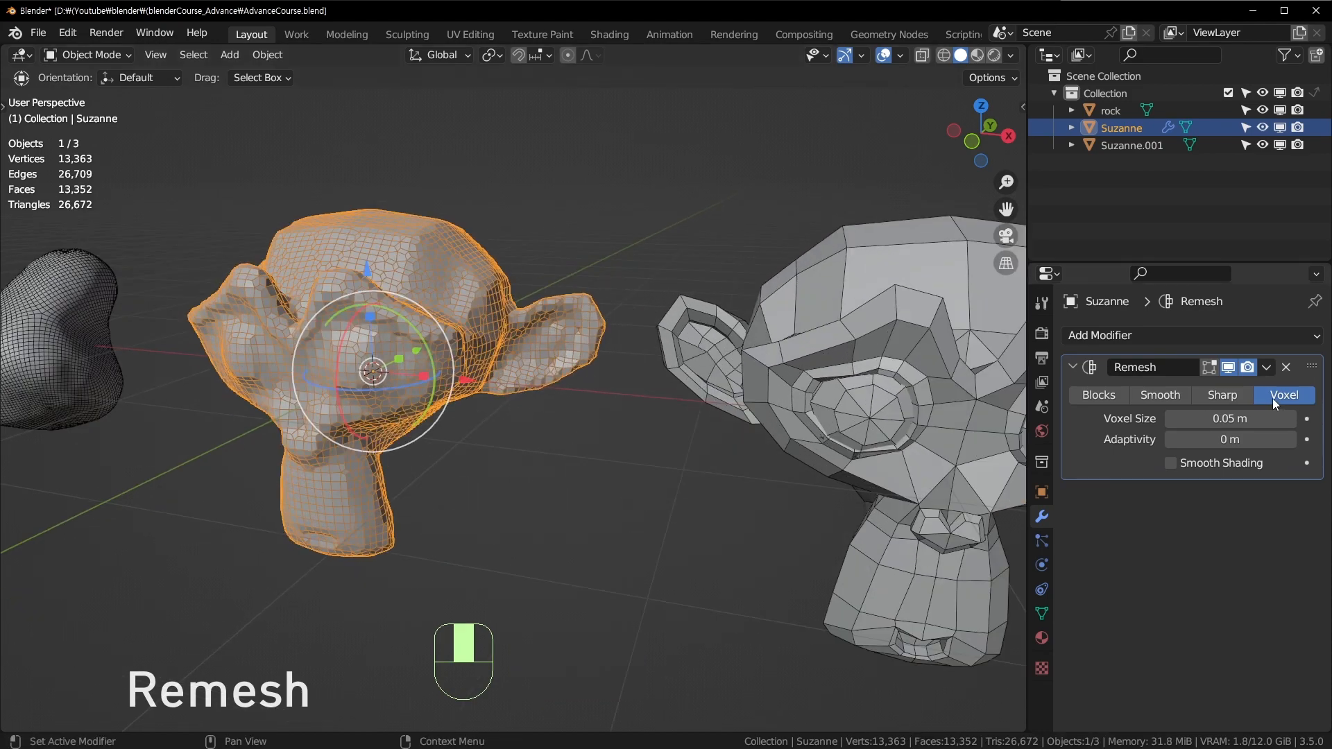
click(1082, 400)
shift+middle_drag(490, 410, 718, 405)
scroll(614, 444, up, 2)
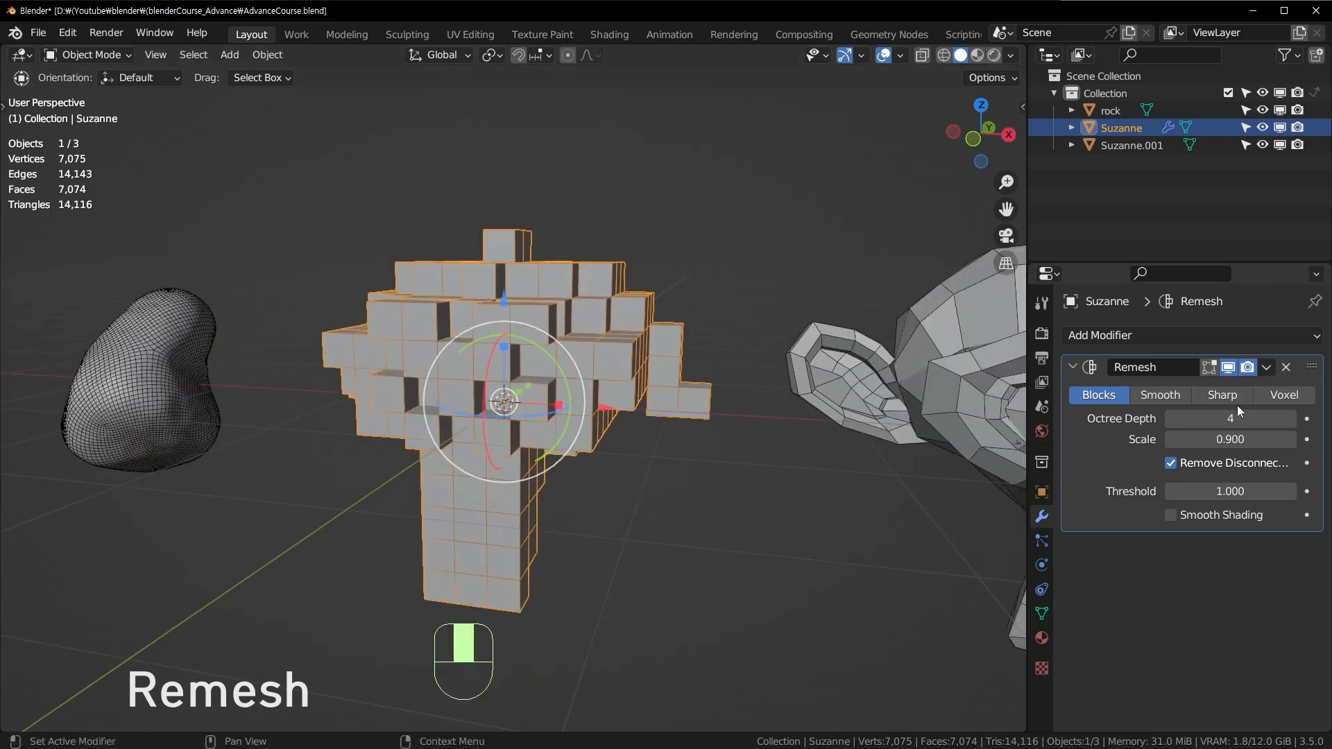
Raise the Remesh modifier's octree depth to 8.
click(1288, 419)
click(1288, 418)
click(1288, 419)
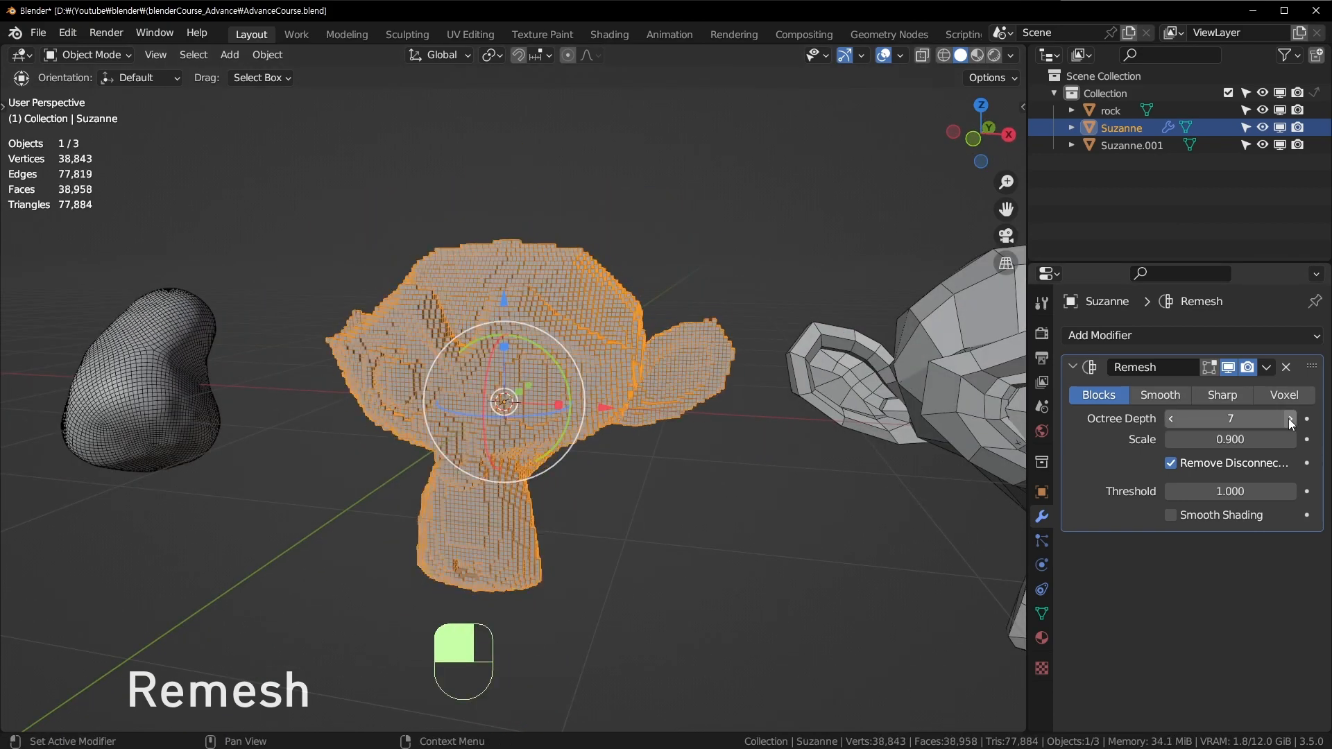
click(1288, 418)
Deselect Suzanne and turn off the wireframe display to inspect the block surface up close.
click(722, 524)
scroll(638, 512, up, 4)
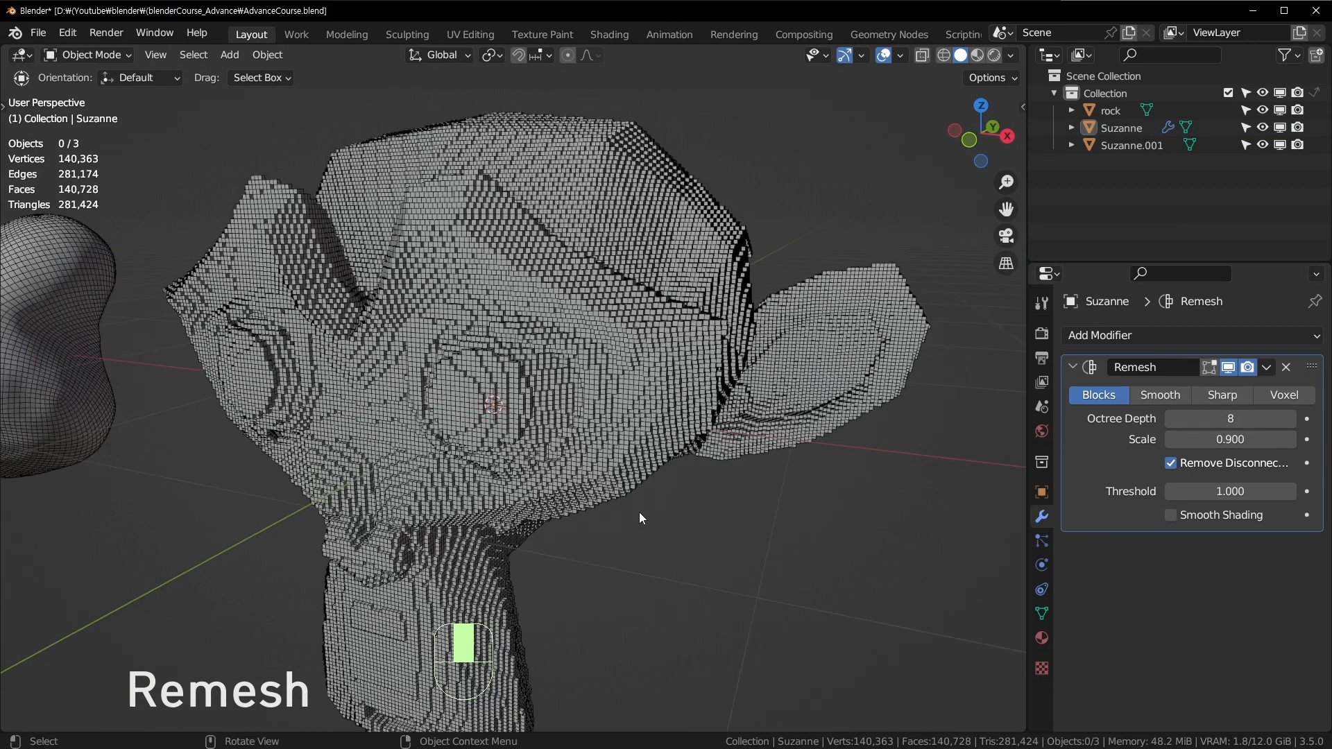
scroll(639, 512, up, 2)
middle_drag(639, 512, 614, 469)
key(ctrl+w)
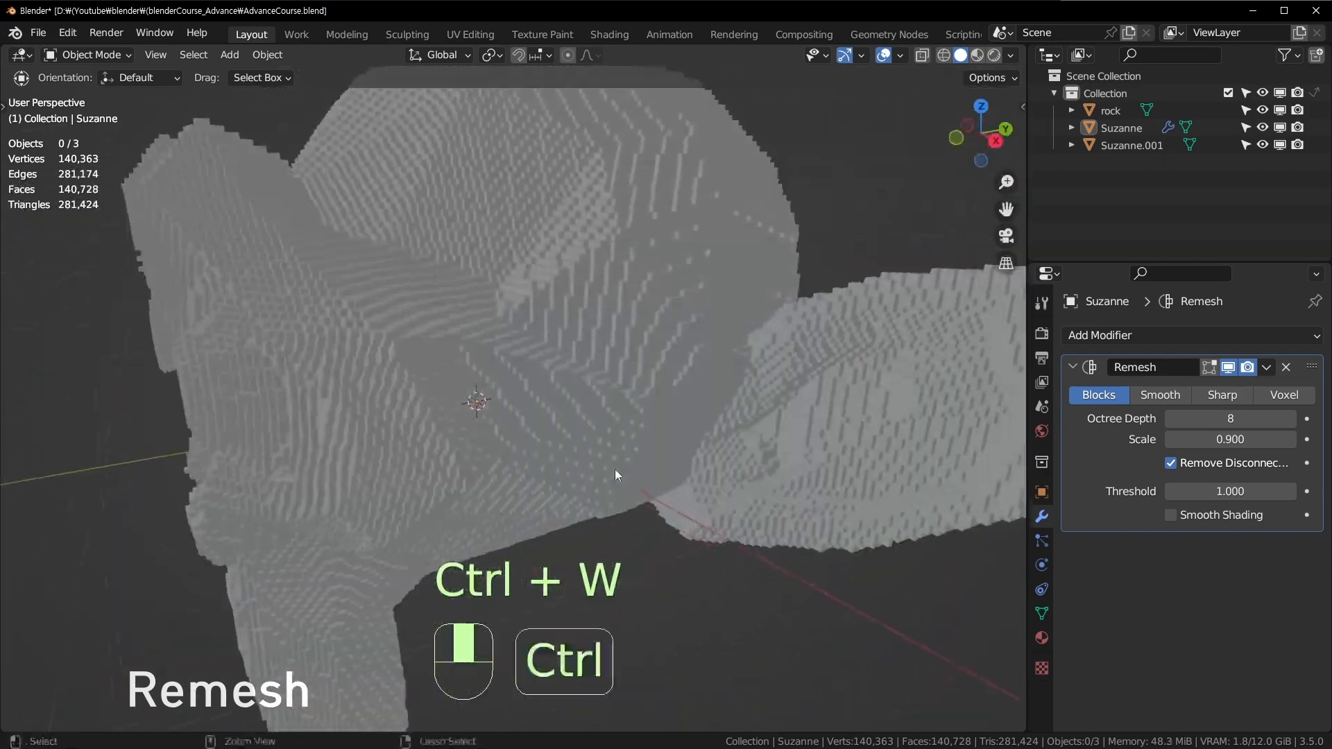
Turn on the wireframe overlay and select the large middle monkey head, Suzanne.
key(ctrl+w)
scroll(615, 469, down, 4)
middle_drag(506, 371, 580, 356)
click(579, 356)
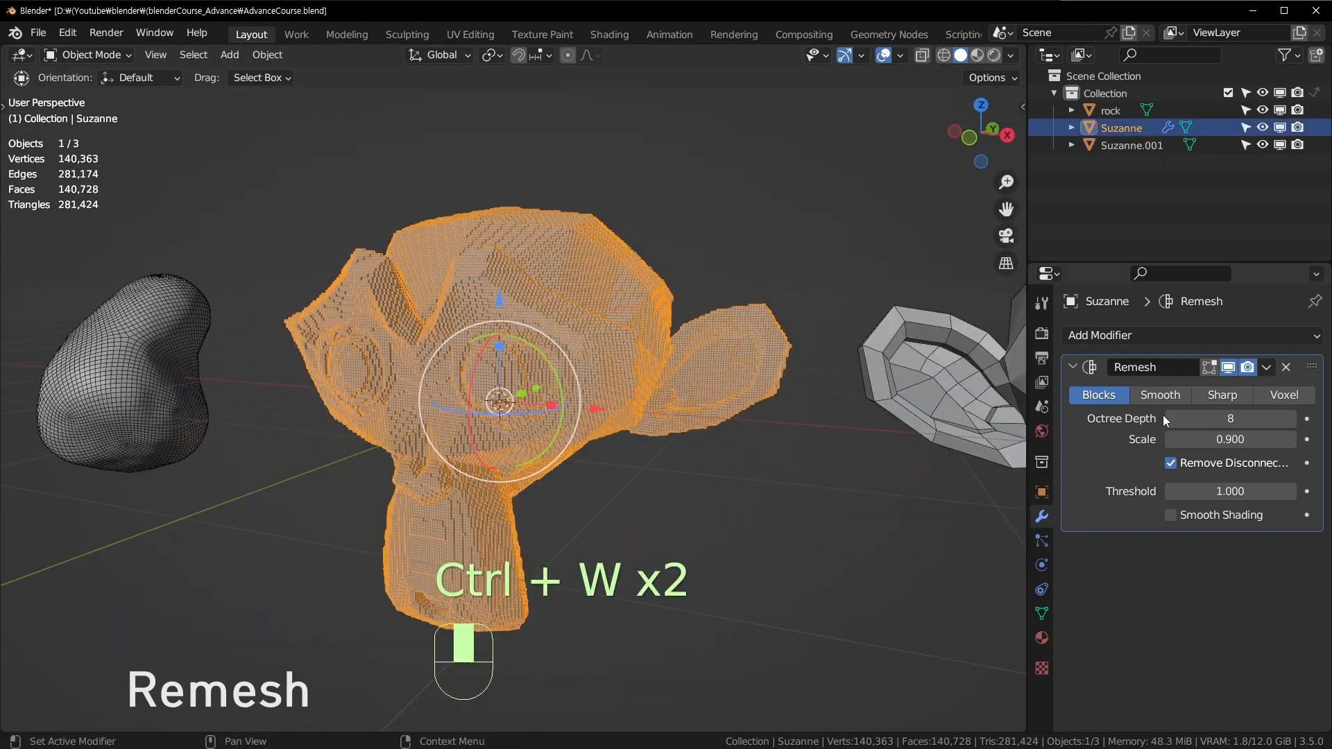
Set Suzanne's Remesh octree depth to 6, and try a scale change and undo it.
click(1171, 418)
click(1170, 419)
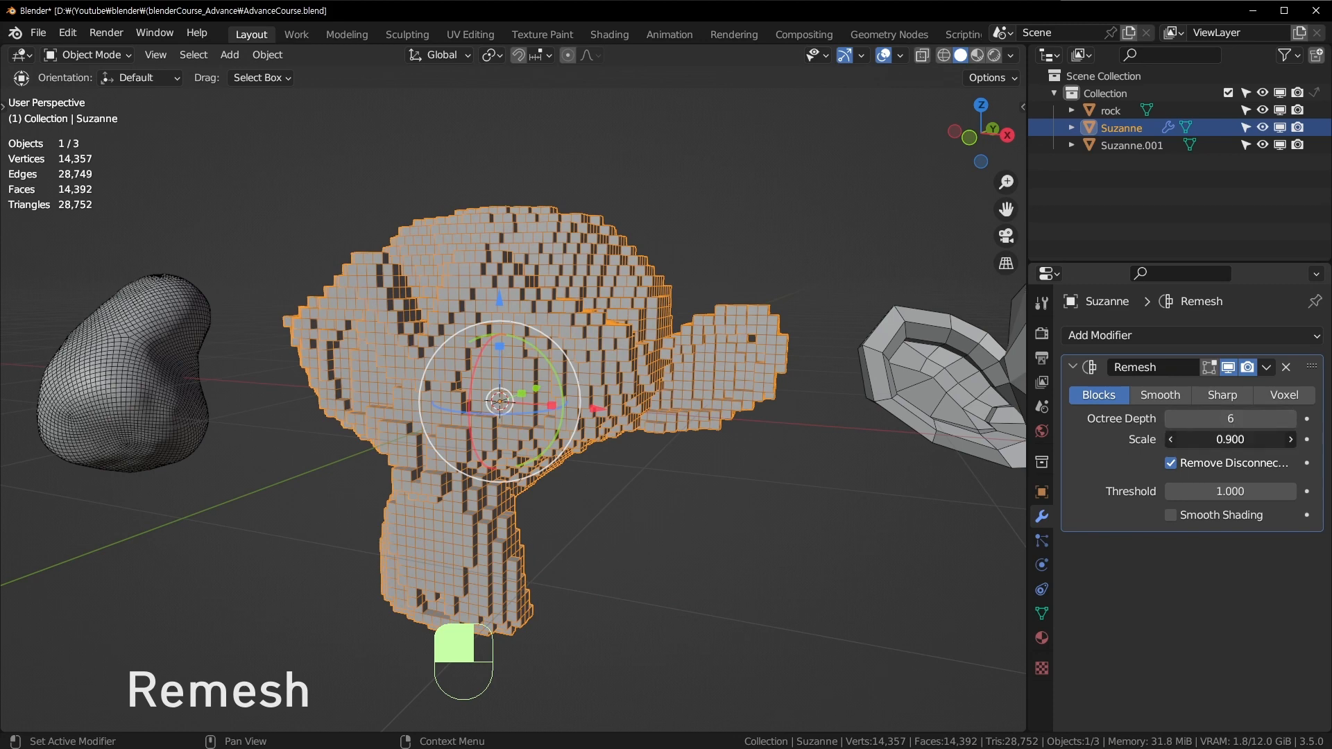
mouse_move(1229, 439)
shift+mouse_down()
mouse_move(1211, 439)
mouse_move(1232, 439)
shift+mouse_up()
key(ctrl+z)
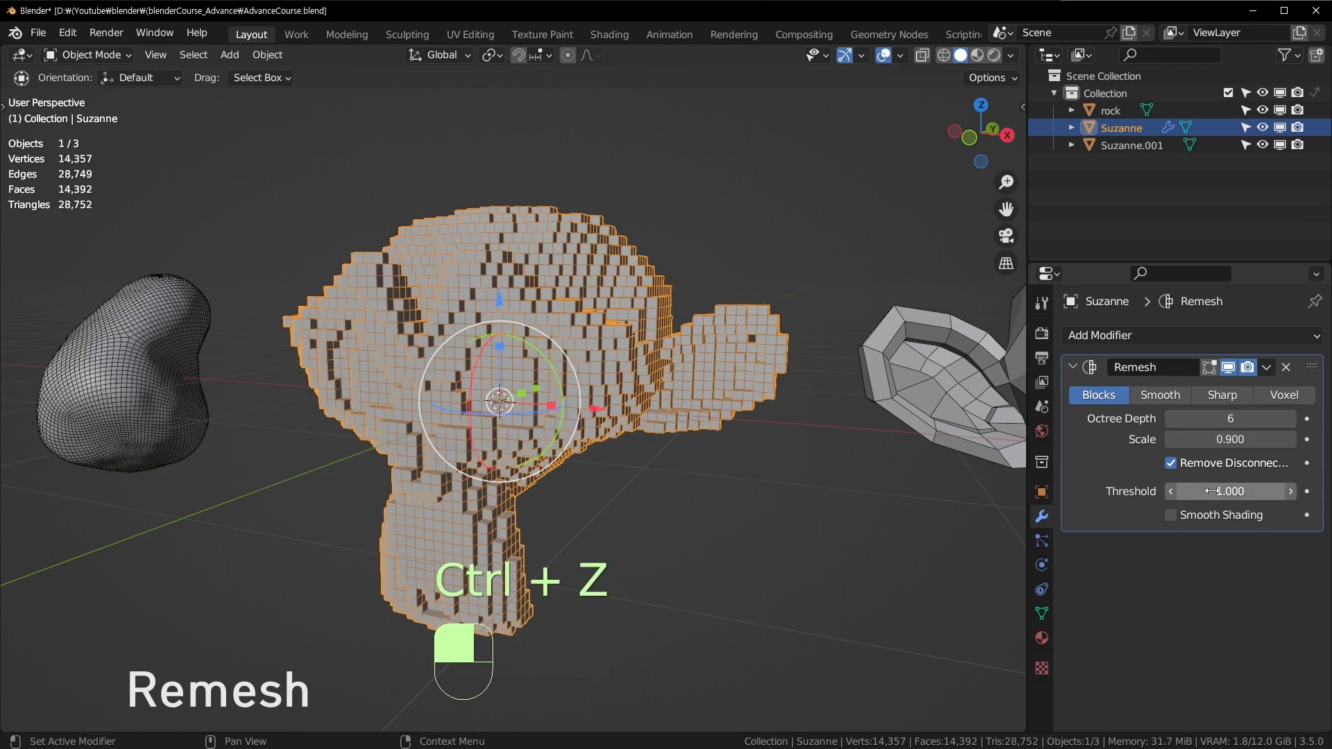
Switch Suzanne's Remesh mode to Smooth, Sharp and finally Voxel, inspecting the resulting mesh.
click(1143, 396)
middle_drag(728, 388, 710, 418)
click(1200, 394)
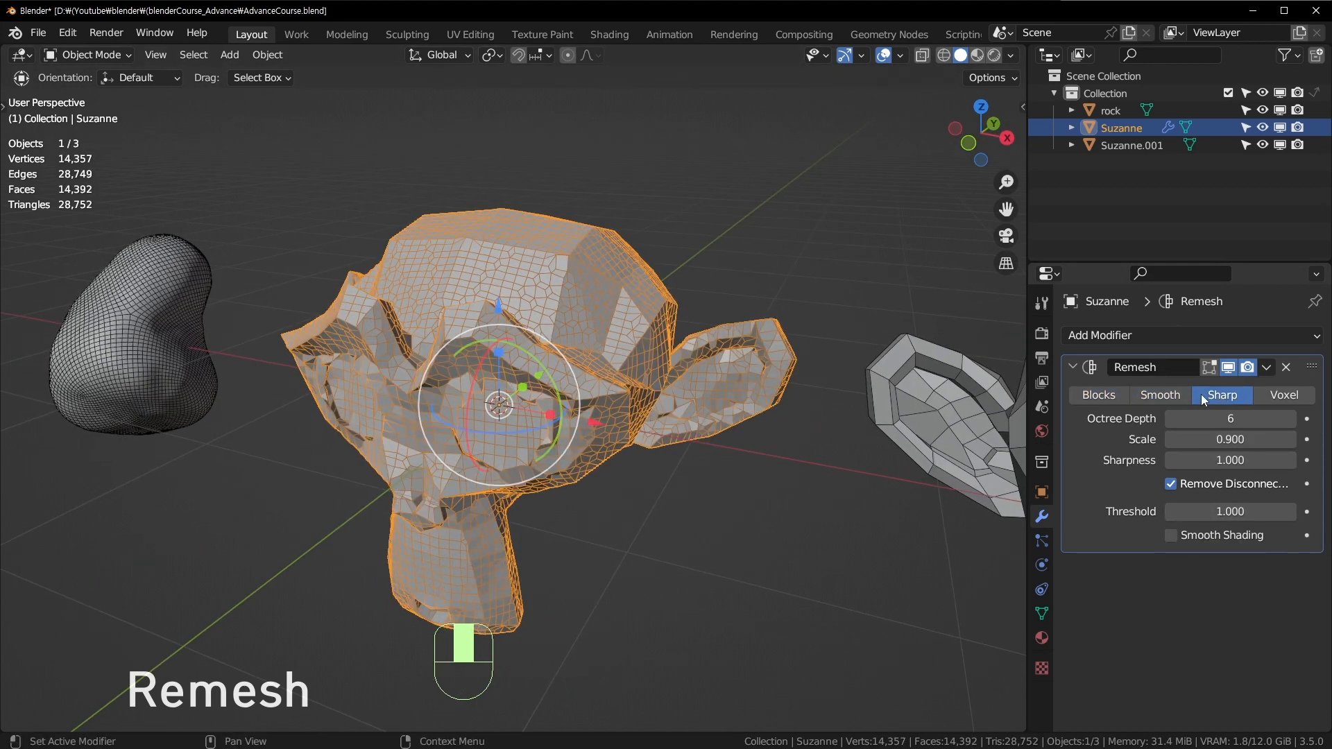
middle_drag(992, 378, 867, 368)
click(1283, 395)
middle_drag(837, 464, 430, 527)
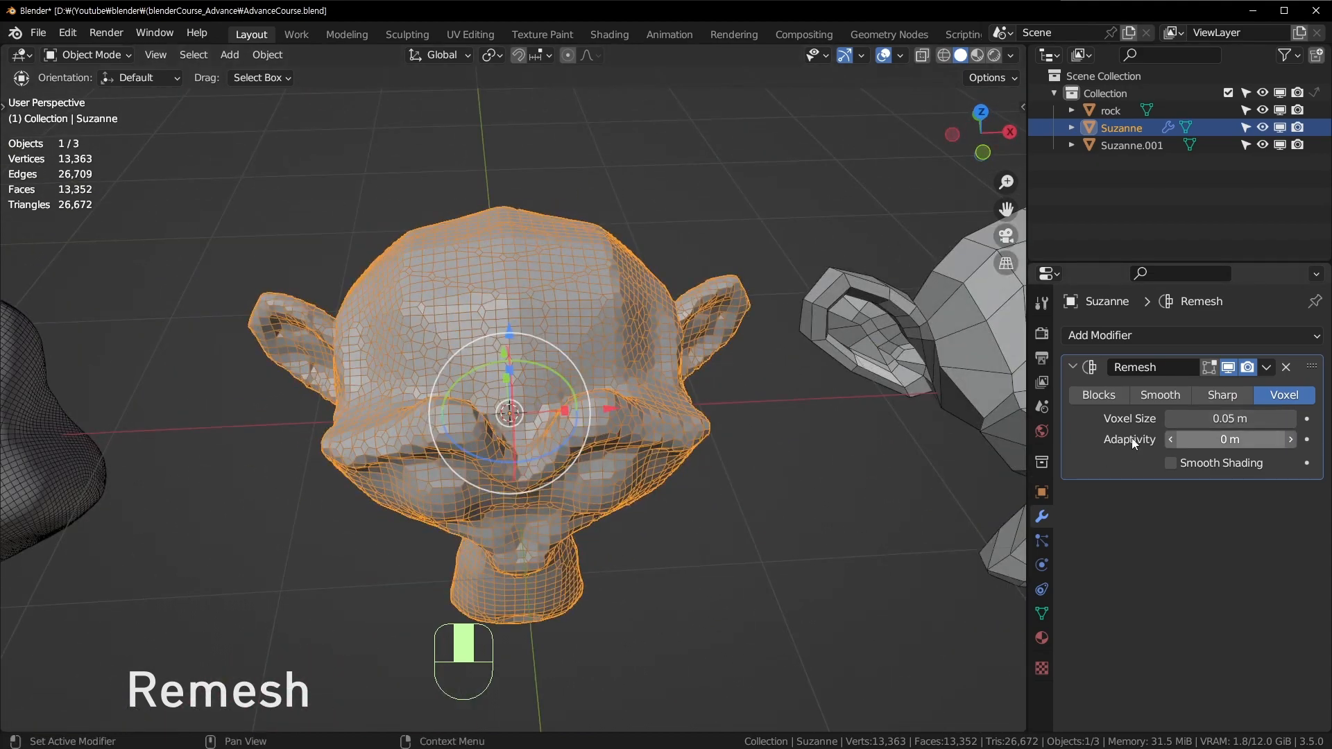
middle_drag(971, 438, 661, 438)
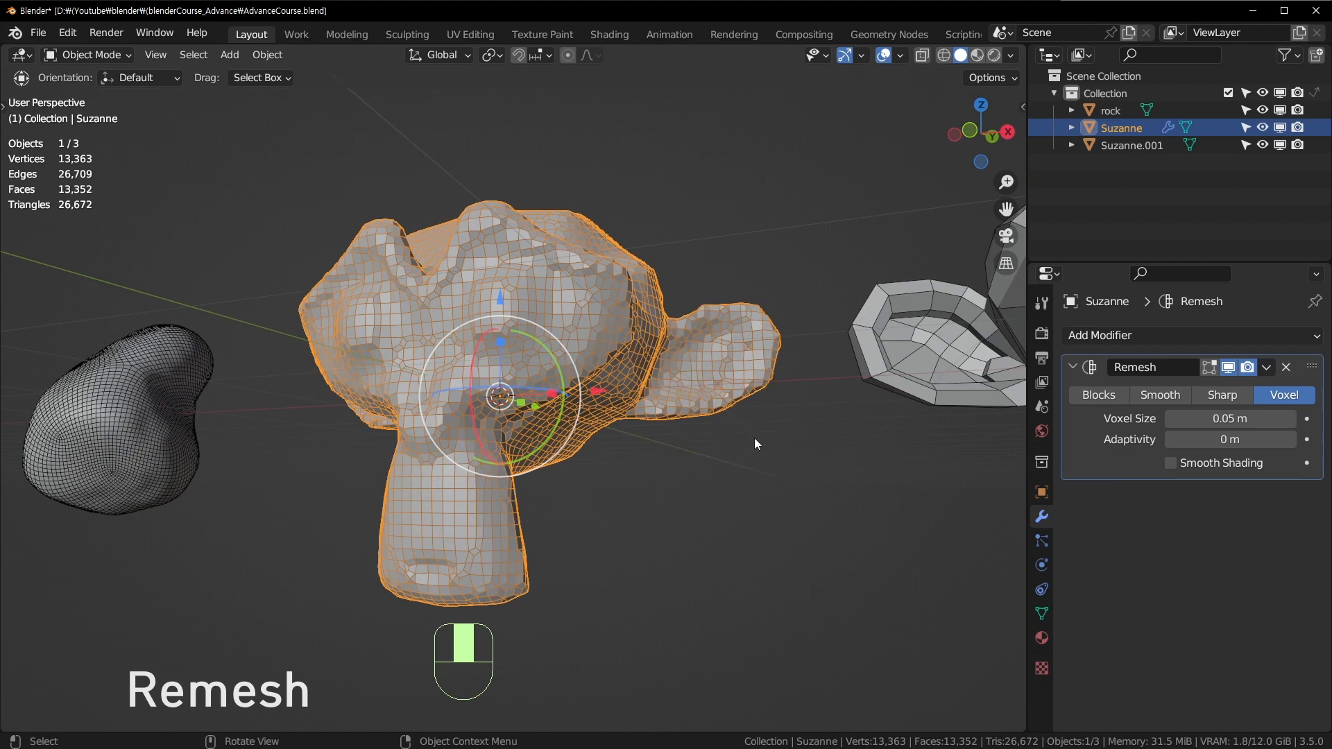
Select the rock and compare its mesh with the voxel-remeshed monkey head.
click(164, 448)
middle_drag(92, 292, 622, 259)
shift+middle_drag(346, 368, 535, 340)
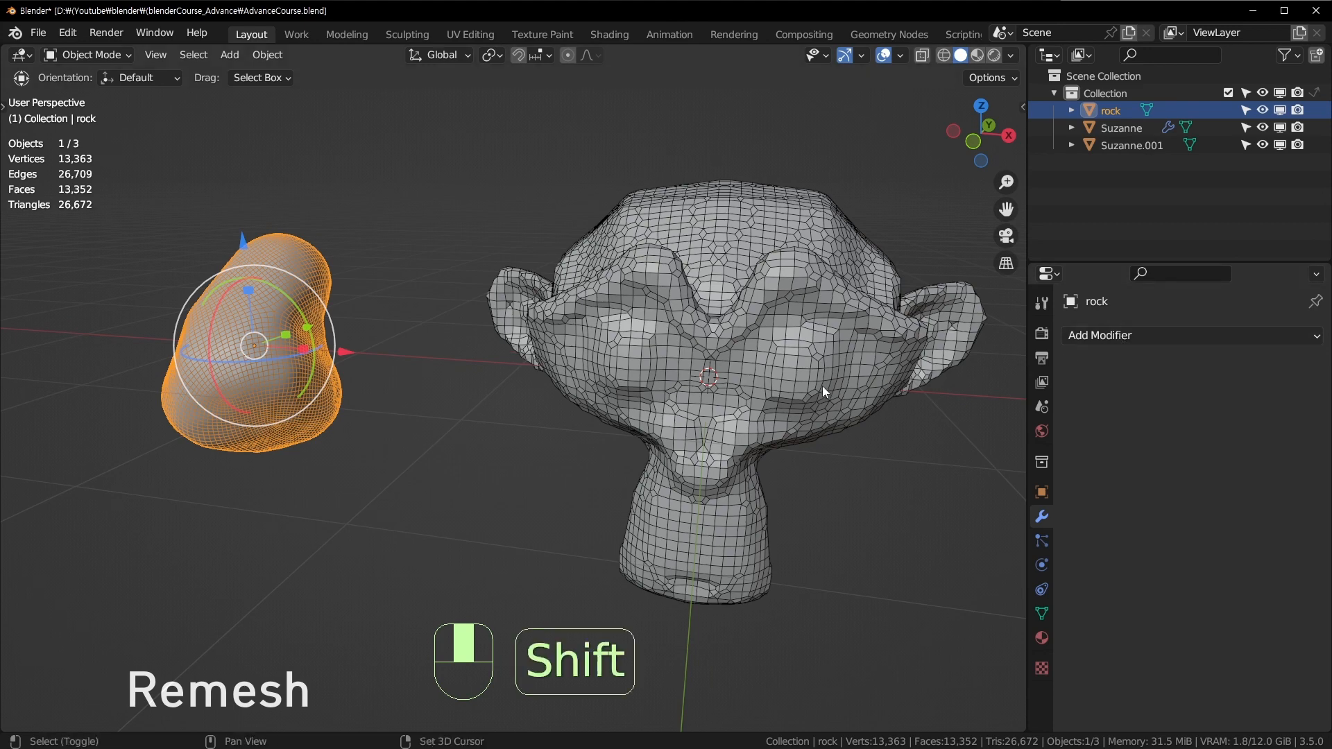
shift+middle_drag(823, 386, 305, 409)
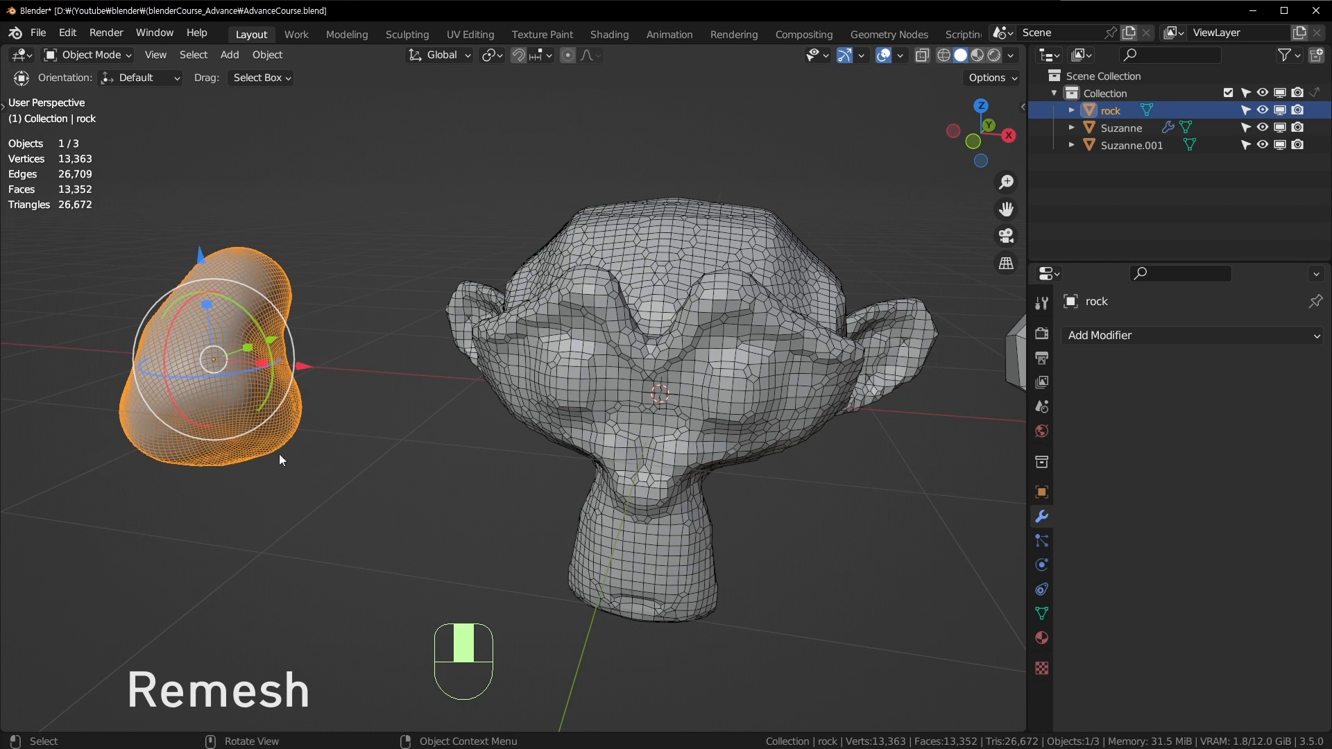
Reselect the middle monkey head and enable Smooth Shading in its Remesh modifier.
click(652, 369)
middle_drag(863, 330, 825, 477)
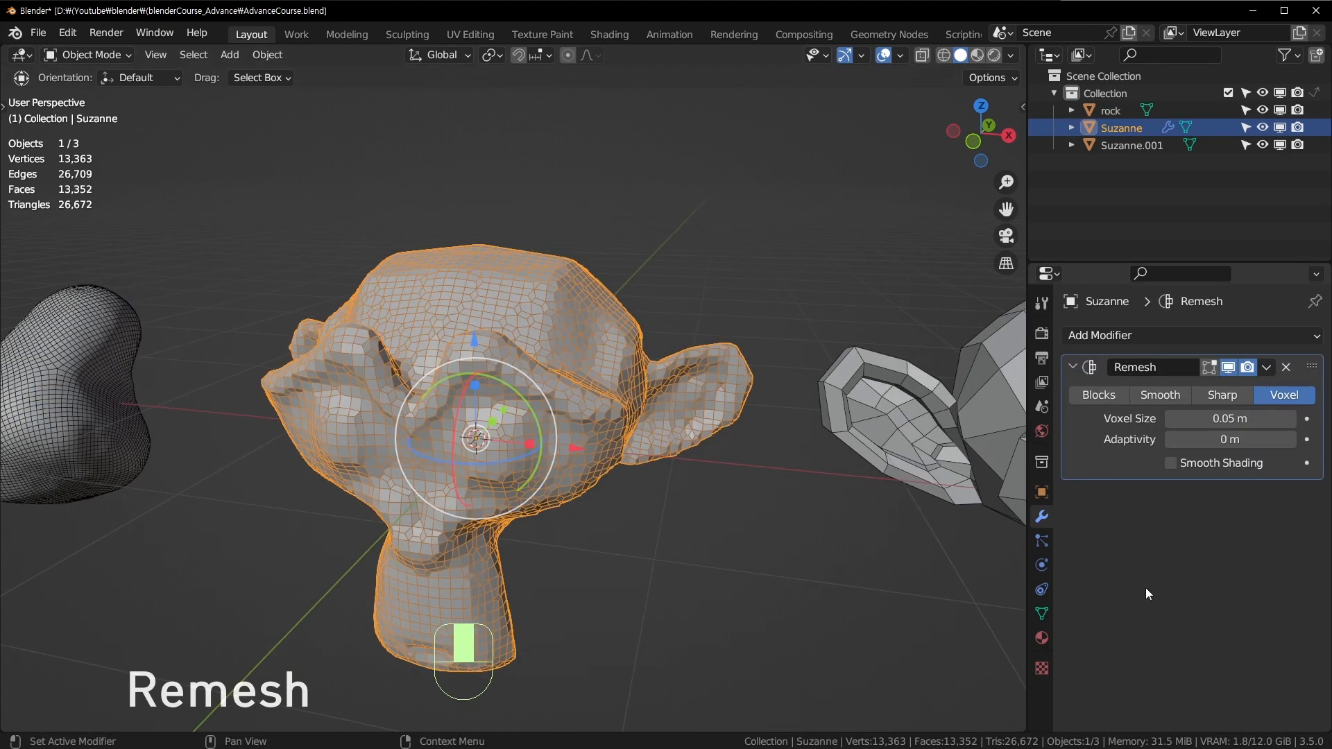
click(1227, 463)
click(1221, 466)
click(1222, 466)
middle_drag(495, 570, 610, 455)
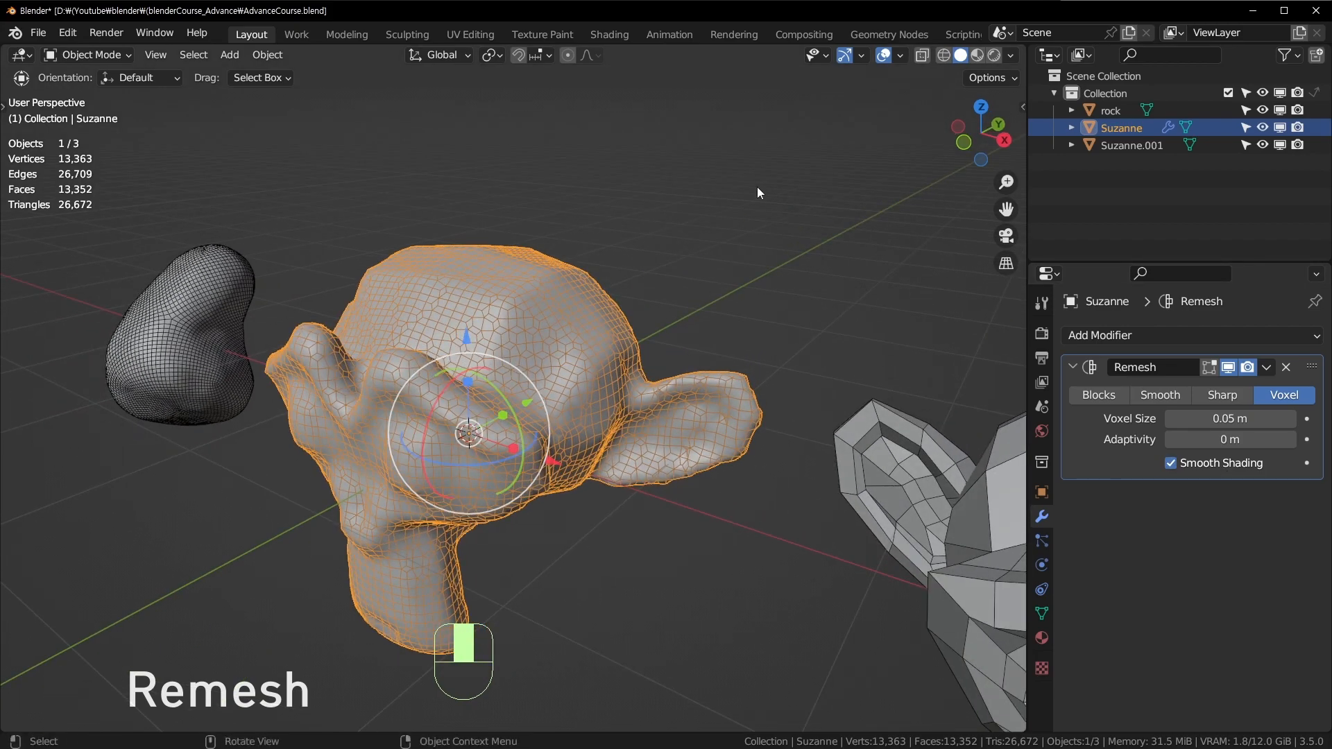
middle_drag(757, 191, 867, 250)
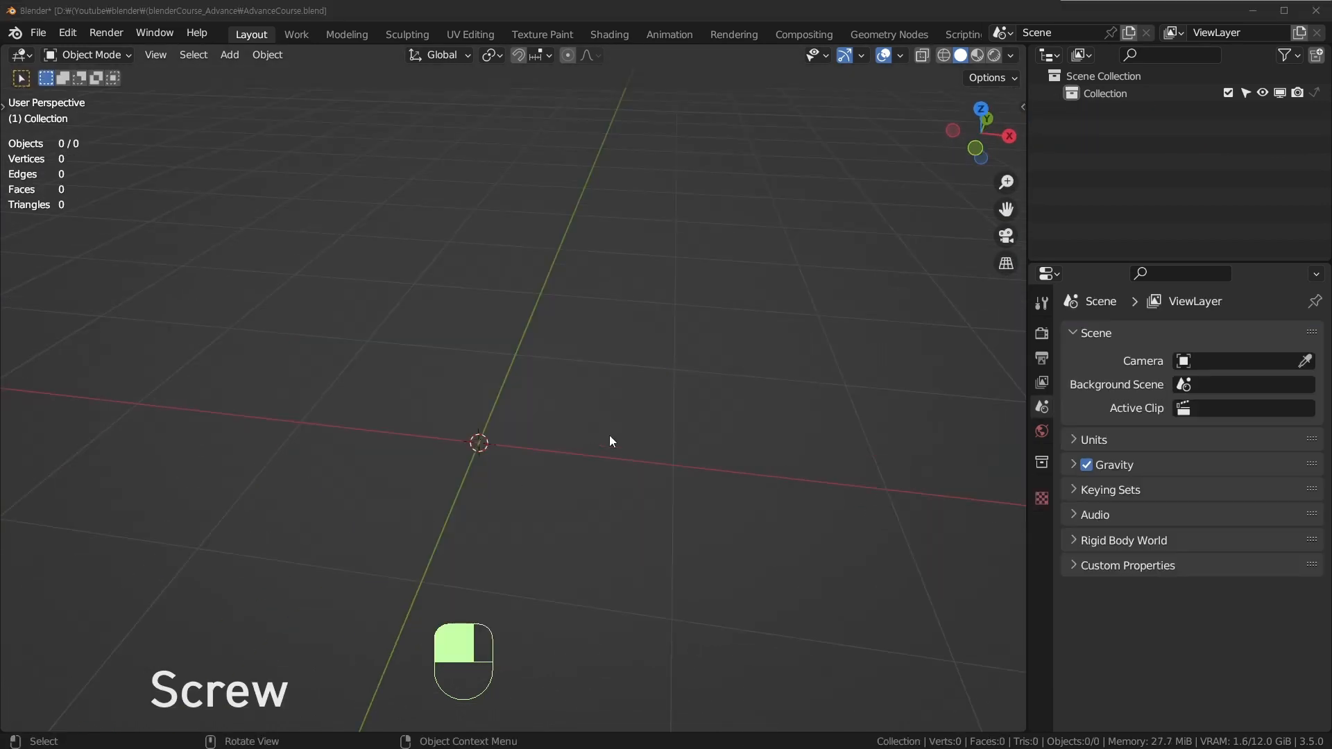
Add a single vertex mesh object at the origin of the empty scene.
click(609, 435)
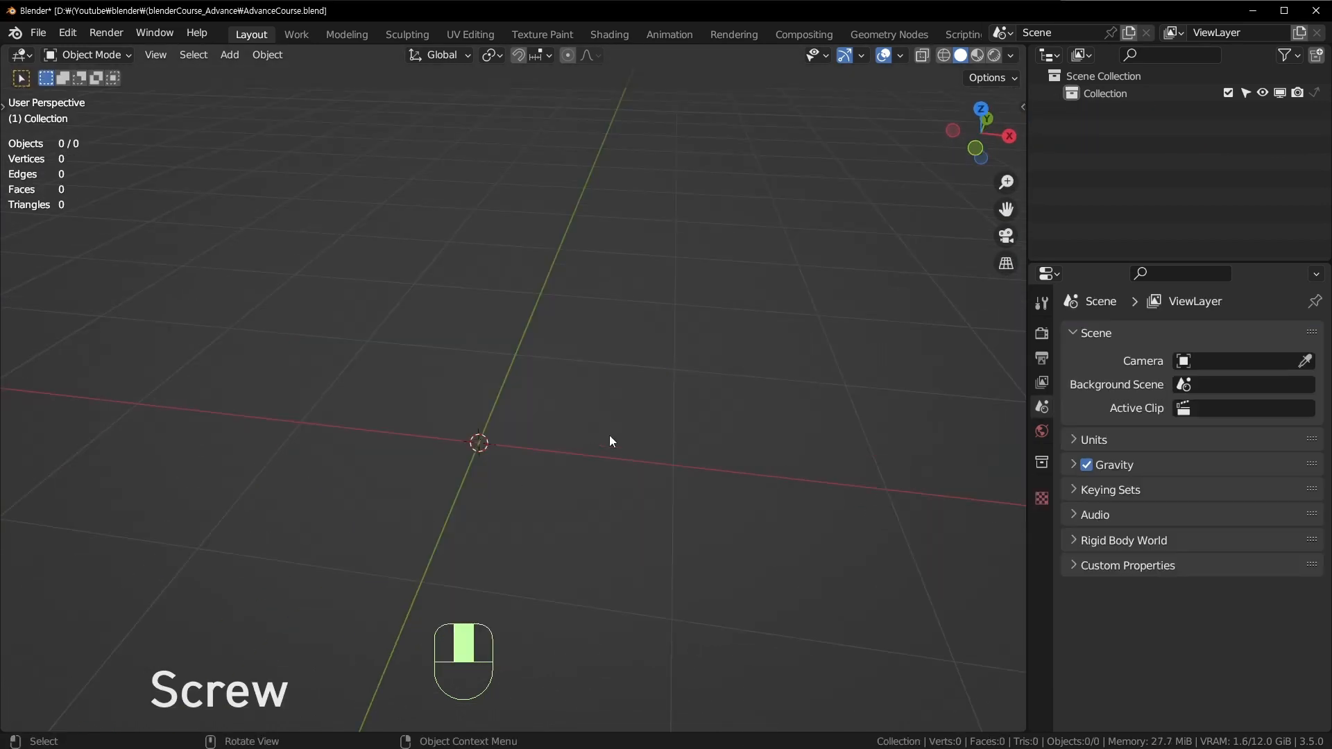
middle_drag(456, 445, 525, 448)
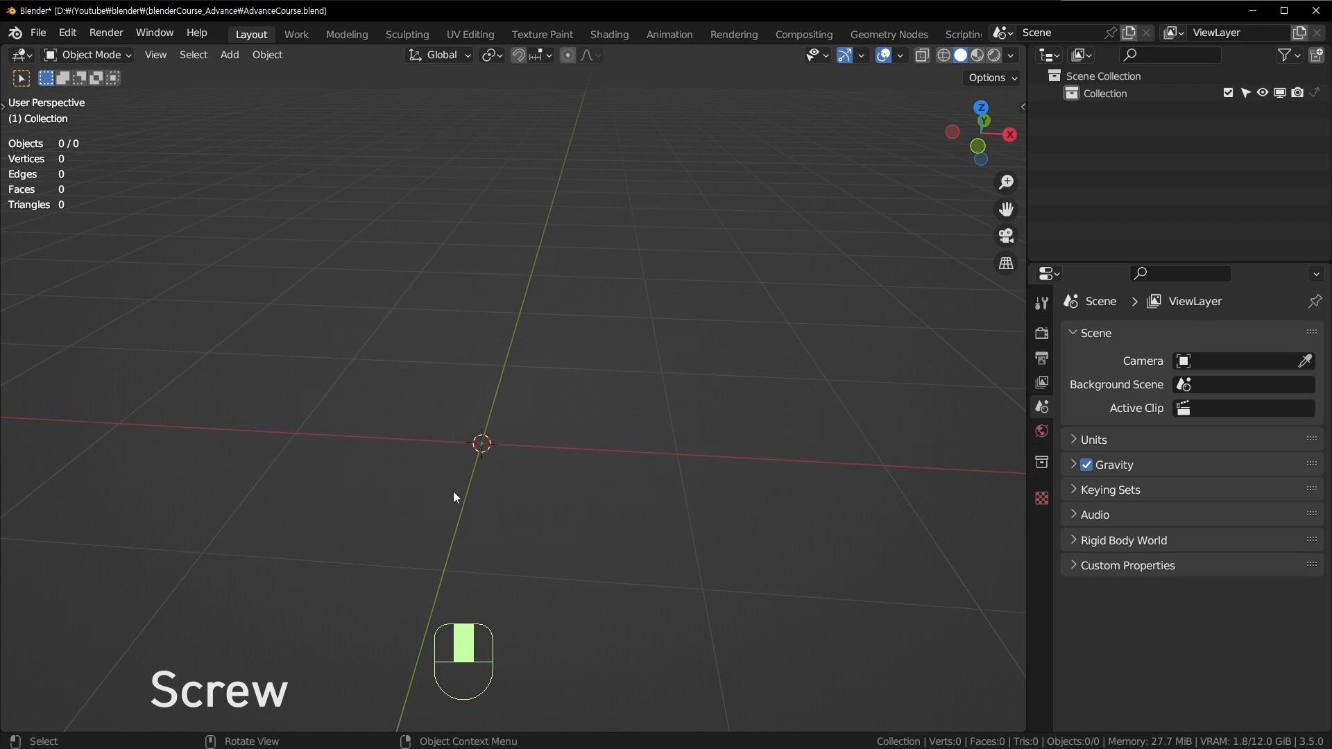
key(shift+a)
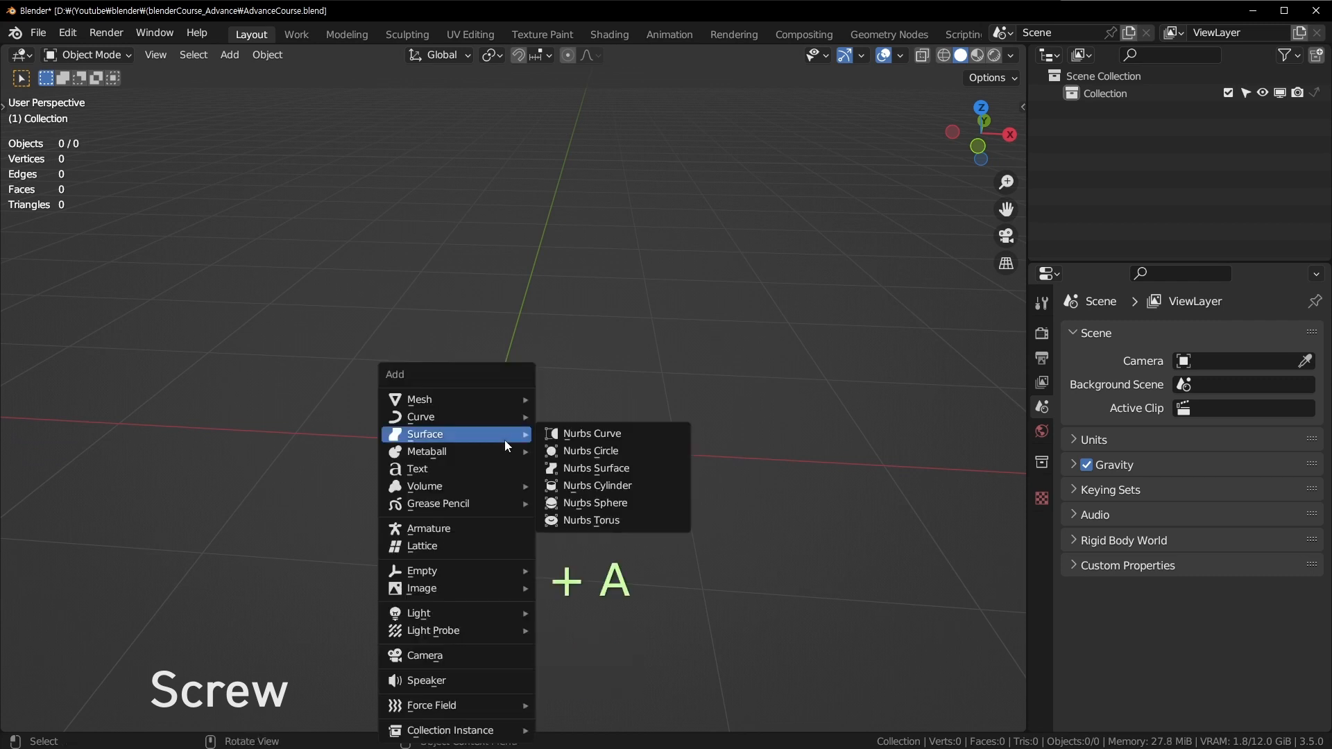
mouse_move(505, 400)
key(shift+a)
mouse_move(439, 118)
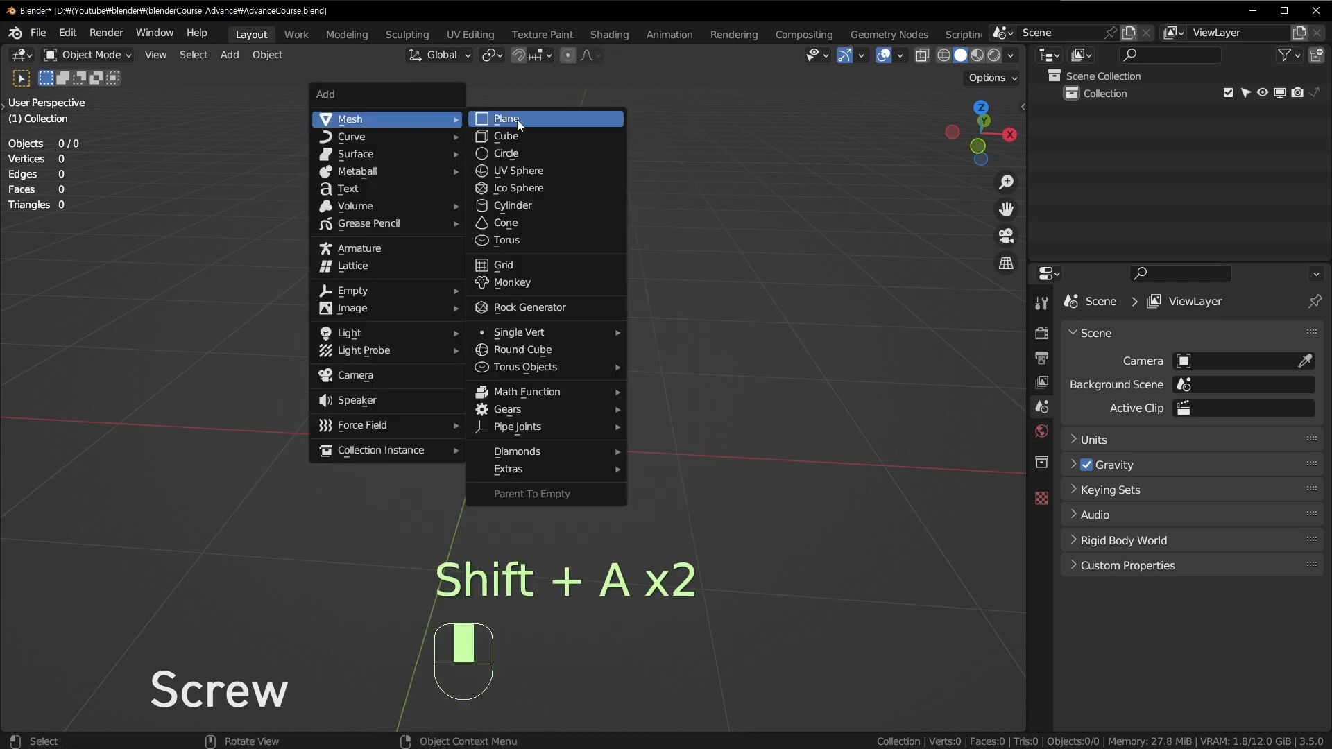
mouse_move(530, 335)
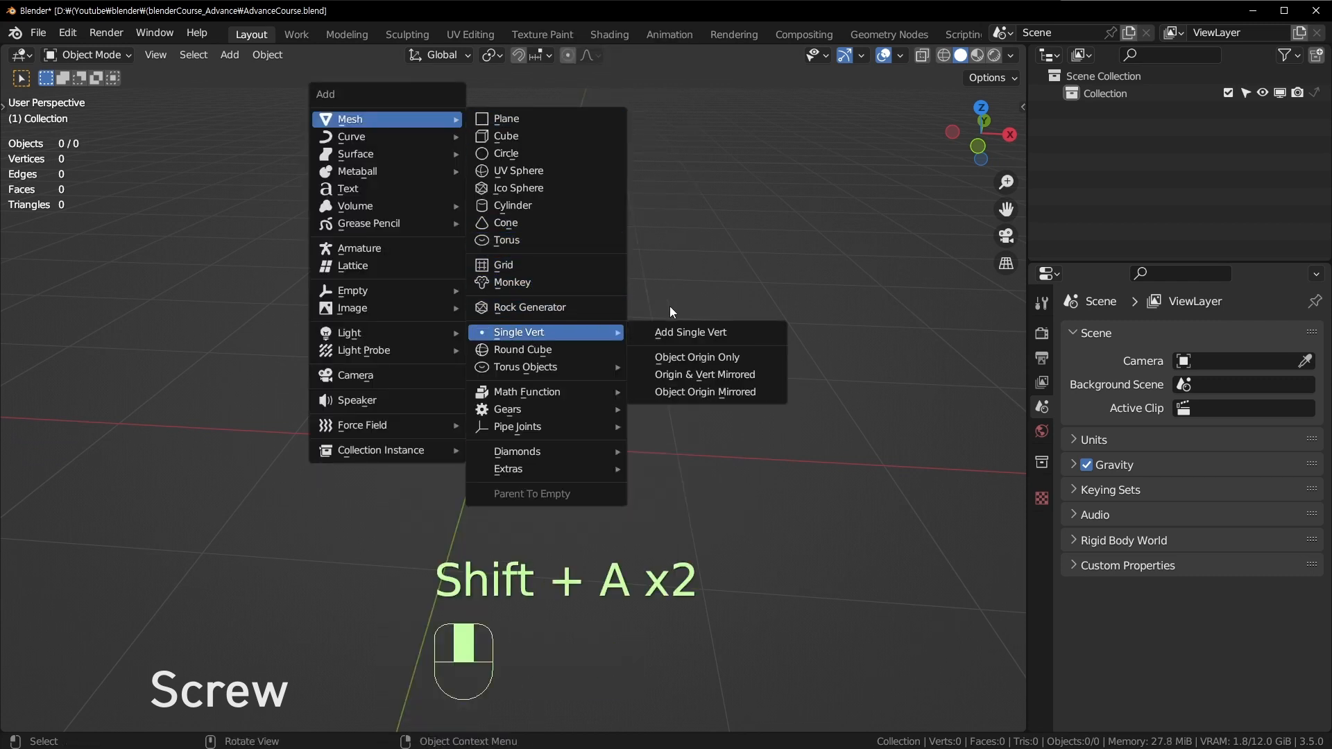
click(664, 334)
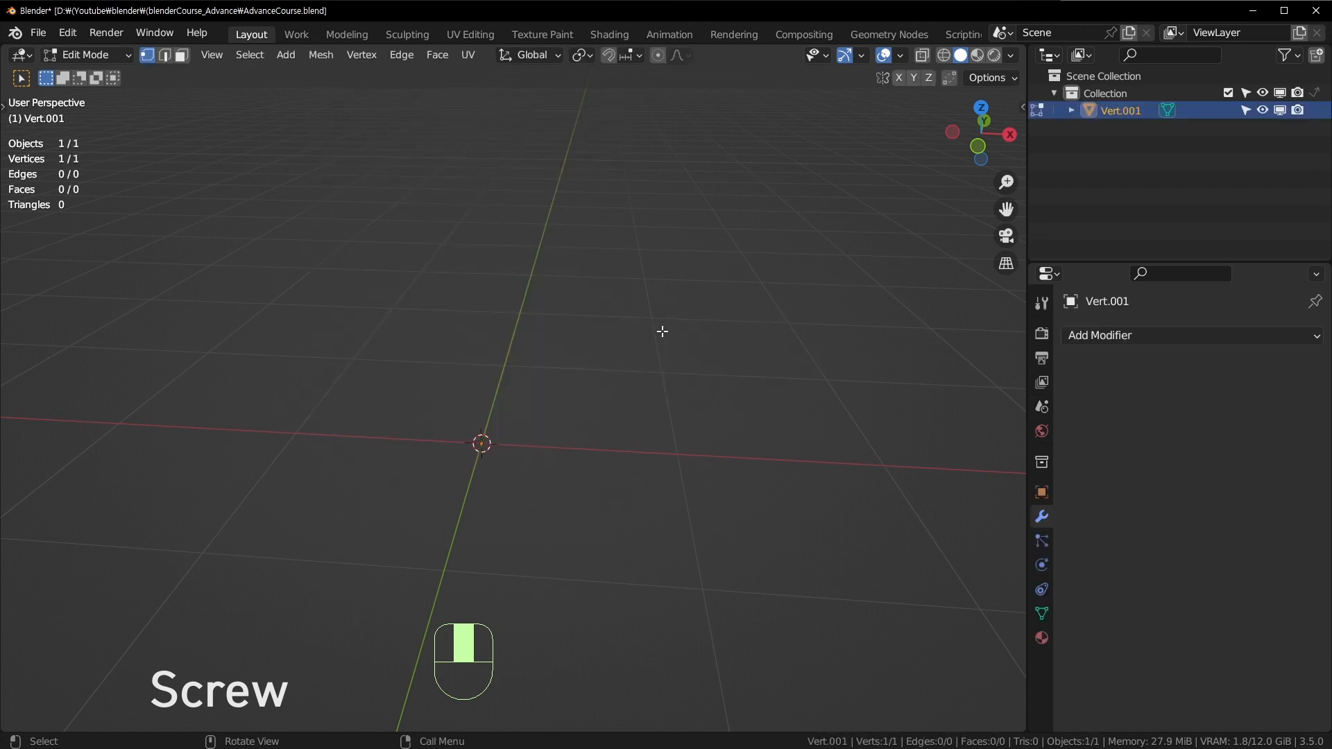
In front view, extrude the vertex about 0.50 m in X and 0.14 m in Z, and again about -0.28 m in X and 0.34 m in Z.
key(KP_1)
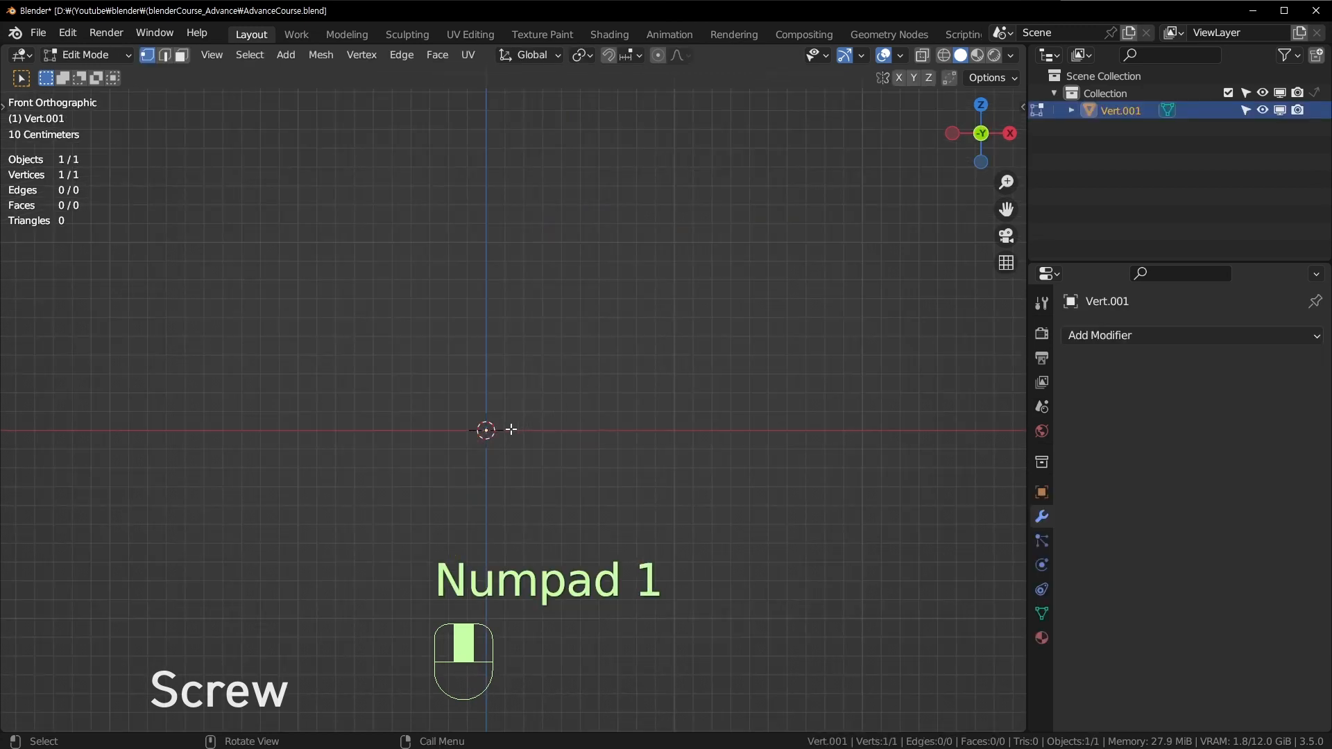
key(Tab)
click(468, 412)
scroll(481, 447, up, 4)
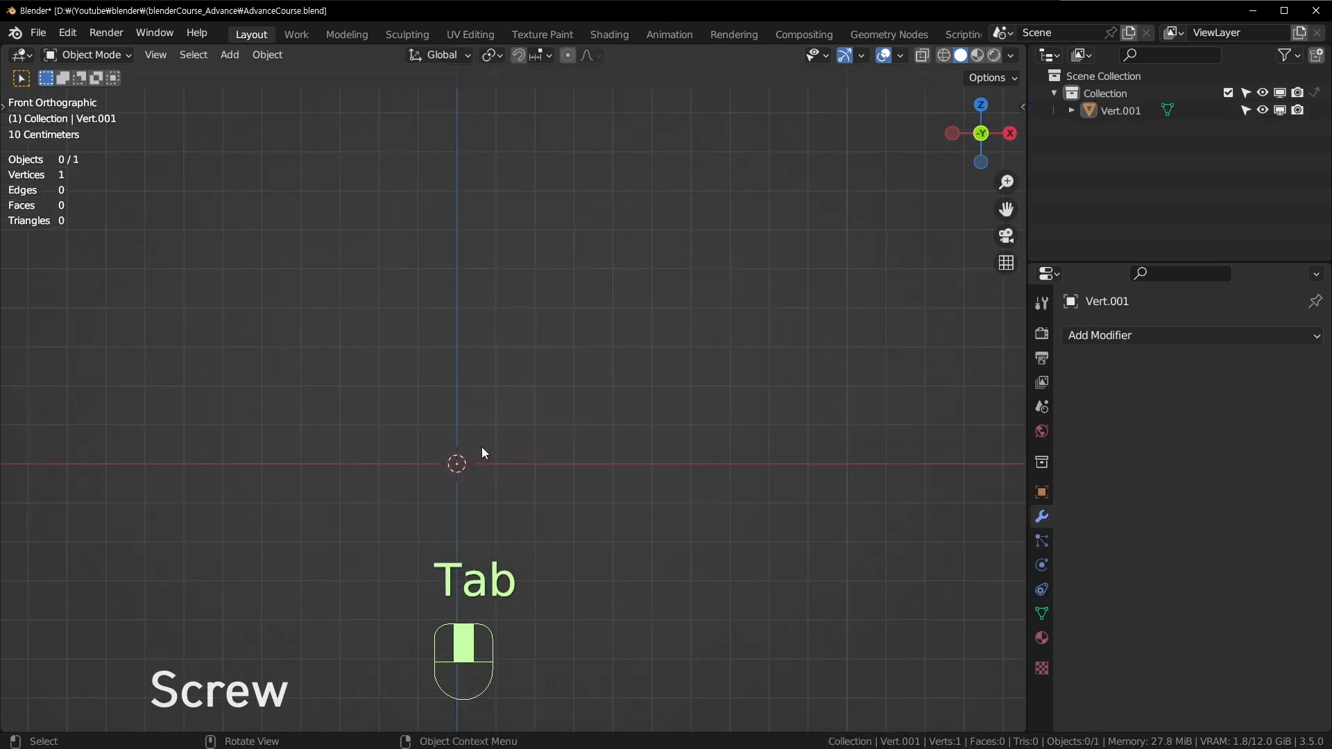
key(Tab)
scroll(488, 456, down, 2)
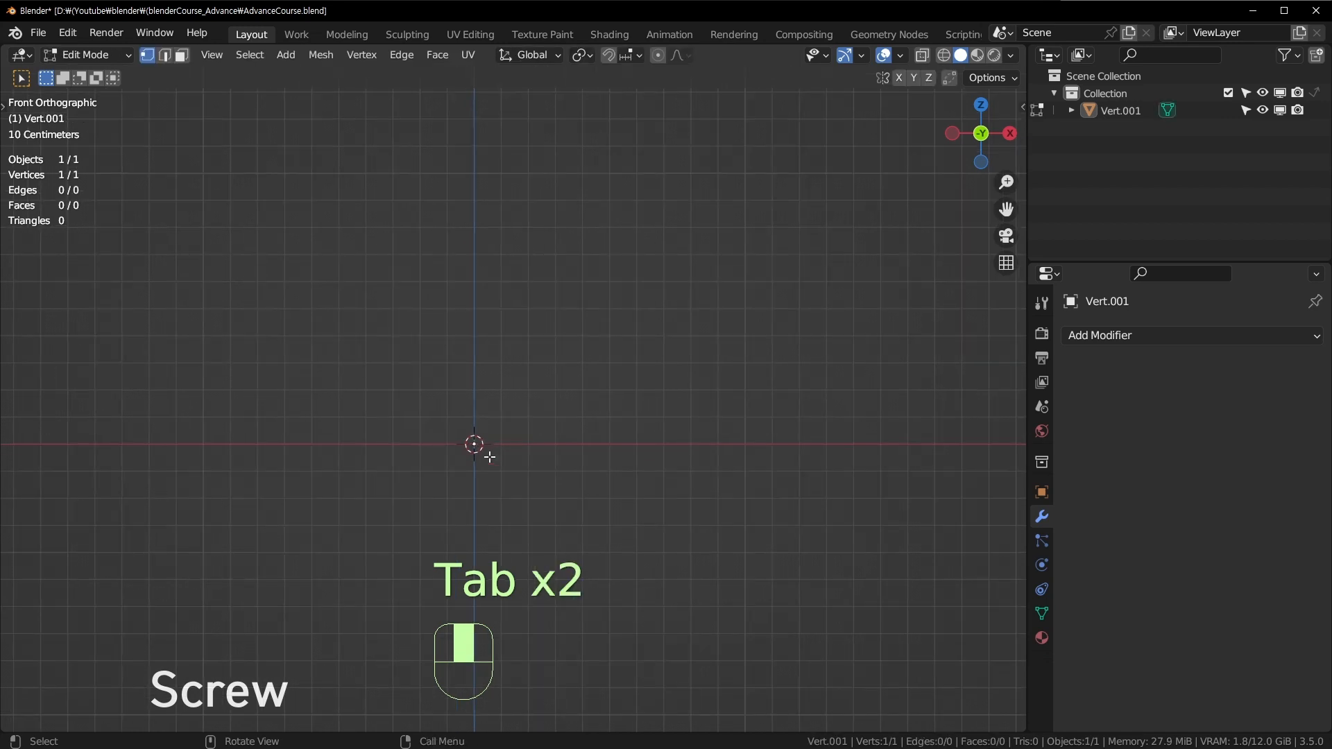
key(e)
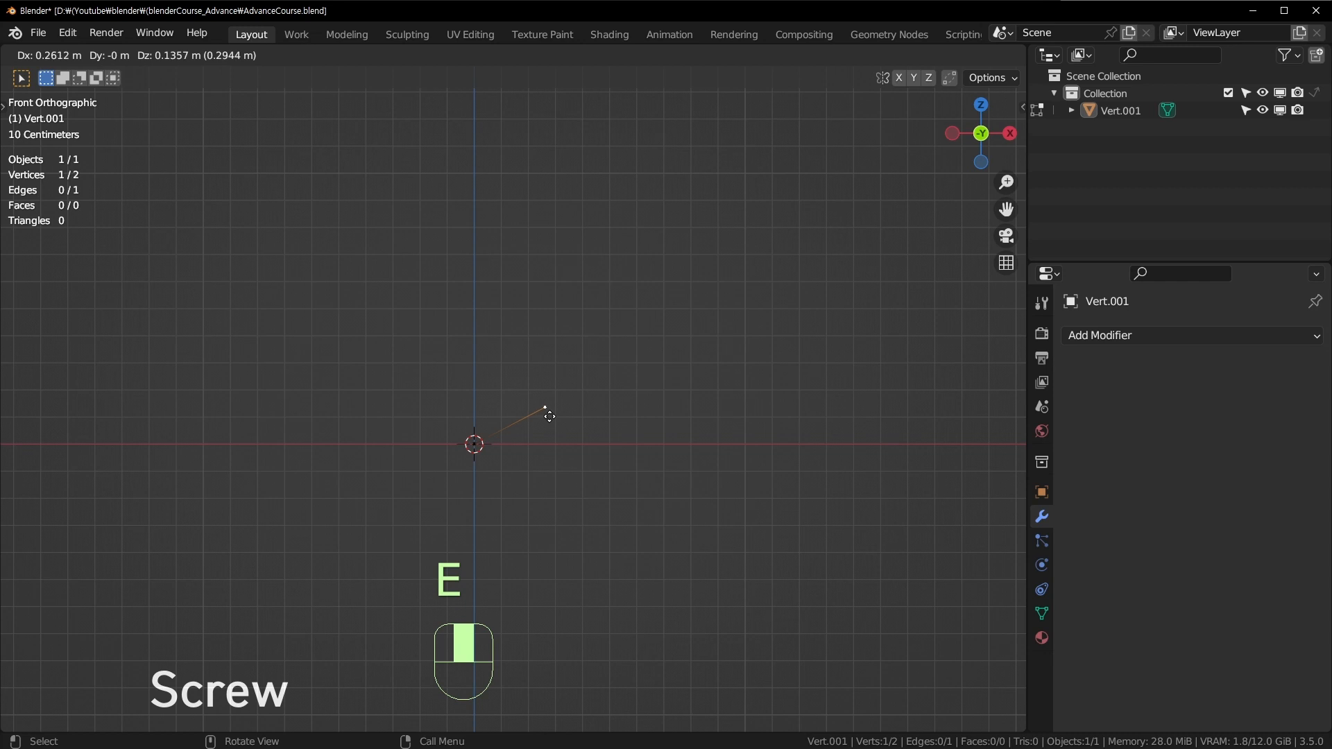
click(610, 408)
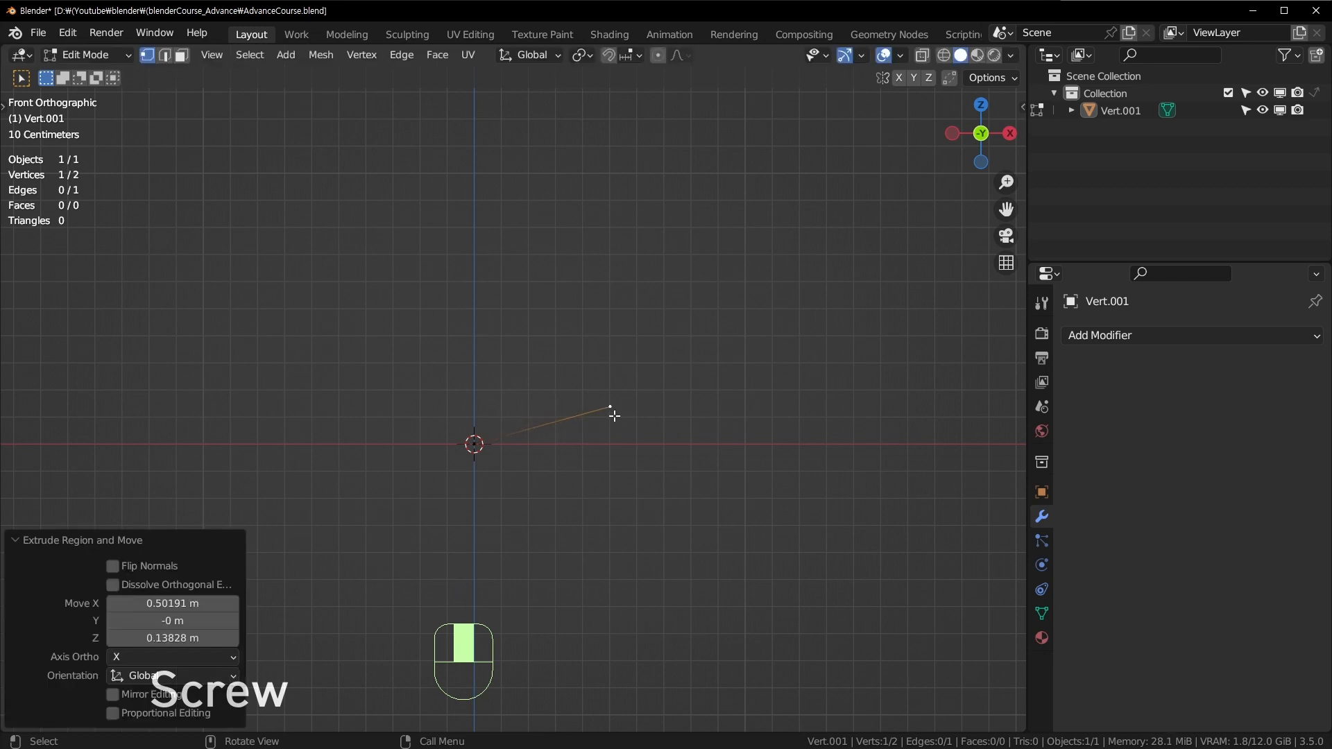
key(e)
click(535, 324)
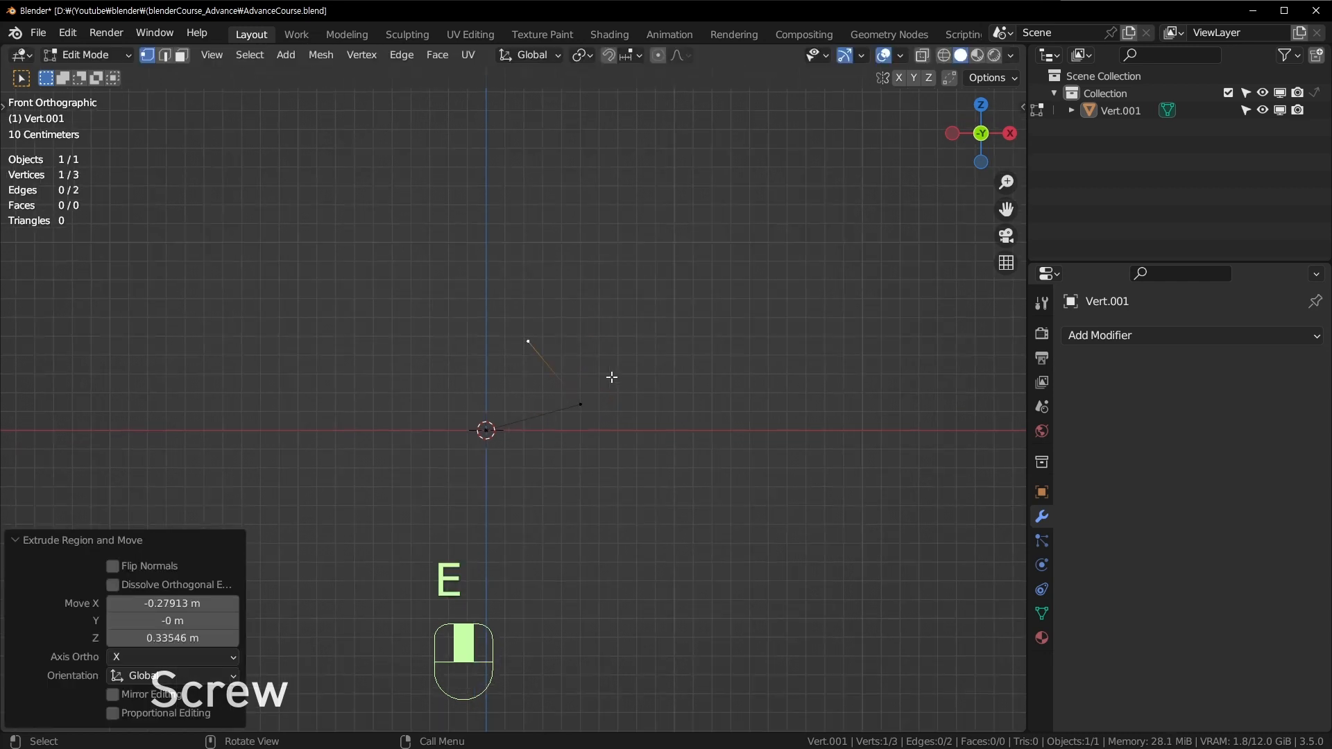
Return to Object Mode and add a Screw modifier to the two-edge profile.
key(Tab)
middle_drag(613, 387, 417, 492)
click(587, 421)
click(583, 423)
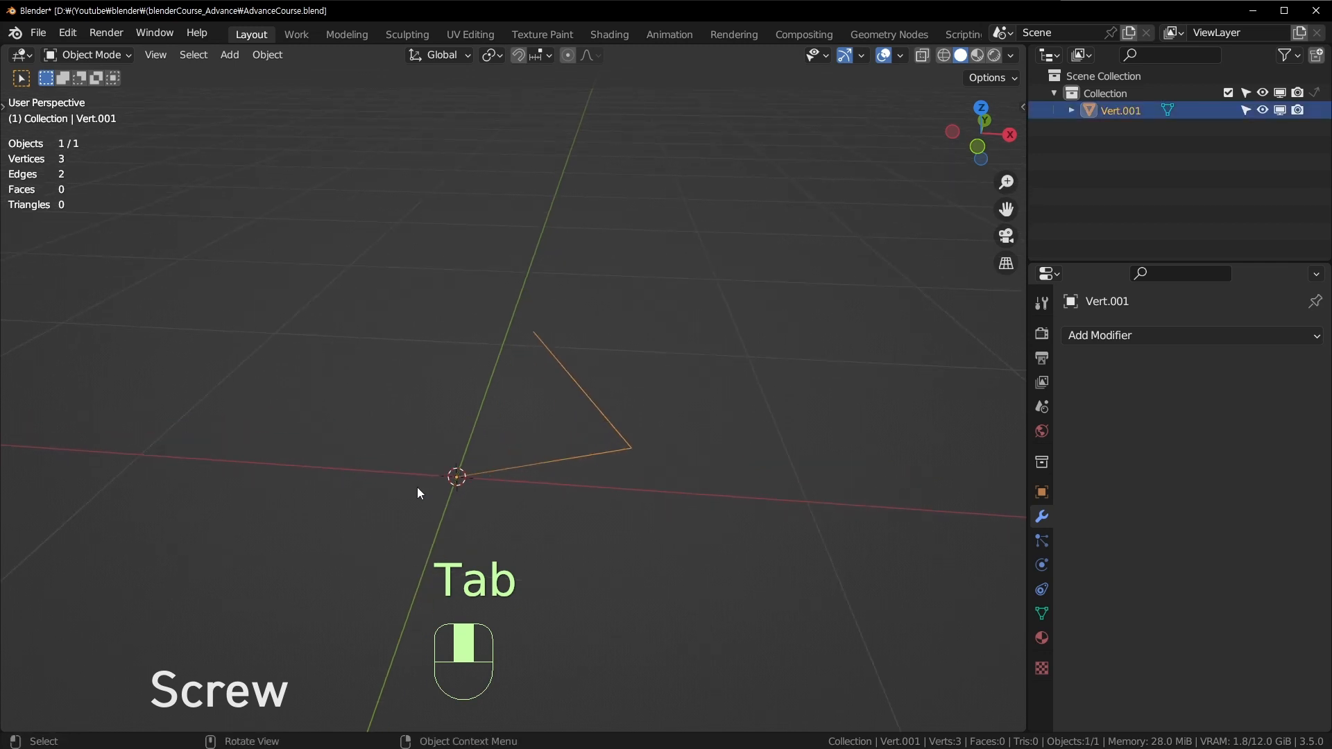
middle_drag(547, 362, 700, 378)
click(1115, 335)
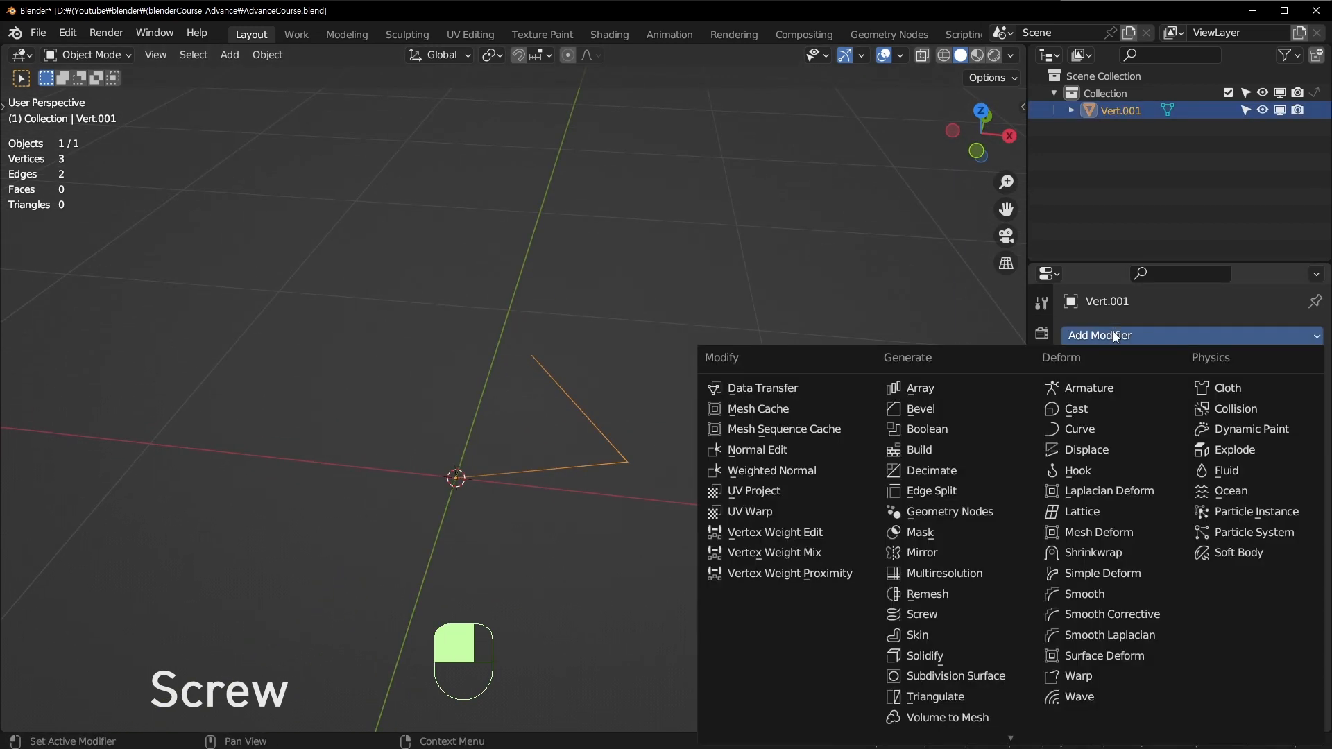
click(951, 611)
Examine the revolved shape and its source profile in Edit Mode from the front.
middle_drag(734, 431, 602, 399)
key(Tab)
mouse_move(529, 306)
middle_down()
mouse_move(576, 444)
mouse_move(586, 366)
mouse_move(622, 397)
mouse_move(530, 319)
middle_up()
key(KP_1)
key(Tab)
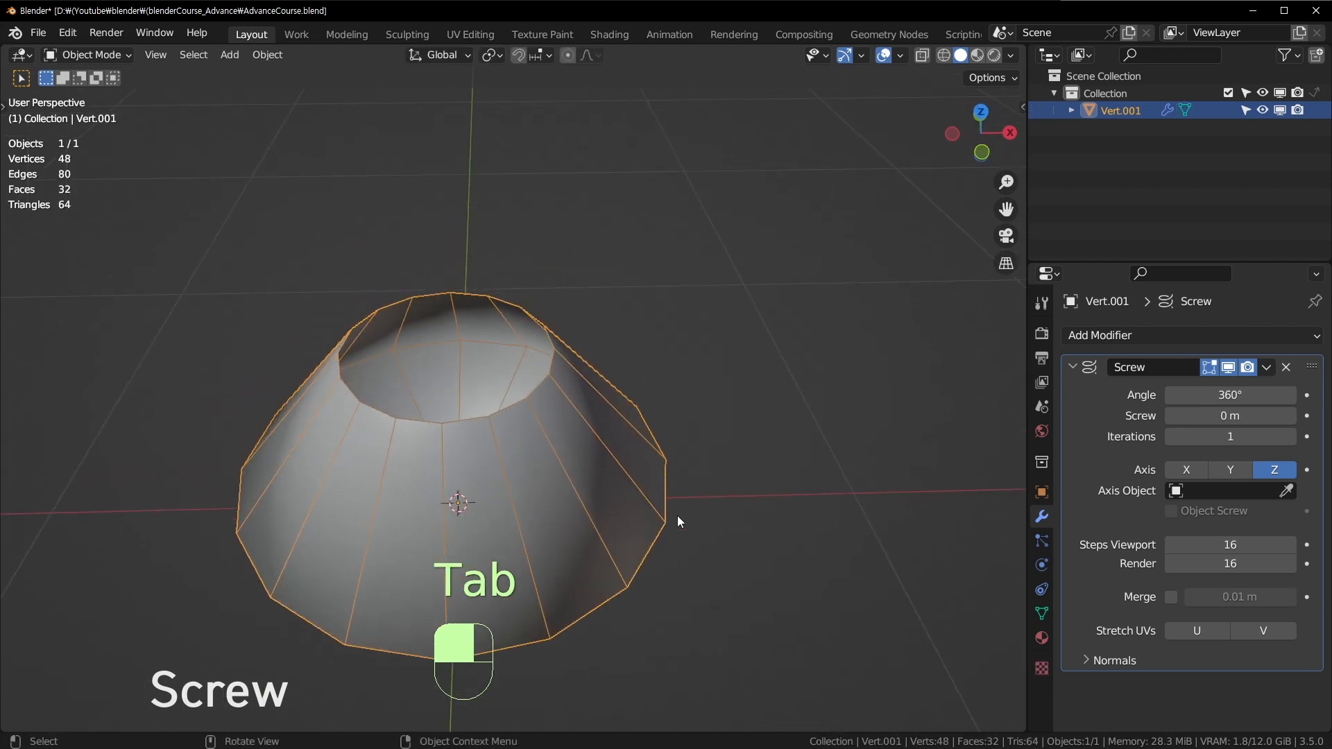
Try a Screw angle of 322.4° while viewing from above, and restore it to 360°.
middle_drag(678, 517, 621, 612)
mouse_move(1233, 392)
mouse_down()
mouse_move(1065, 395)
mouse_move(1239, 388)
mouse_up()
click(1210, 398)
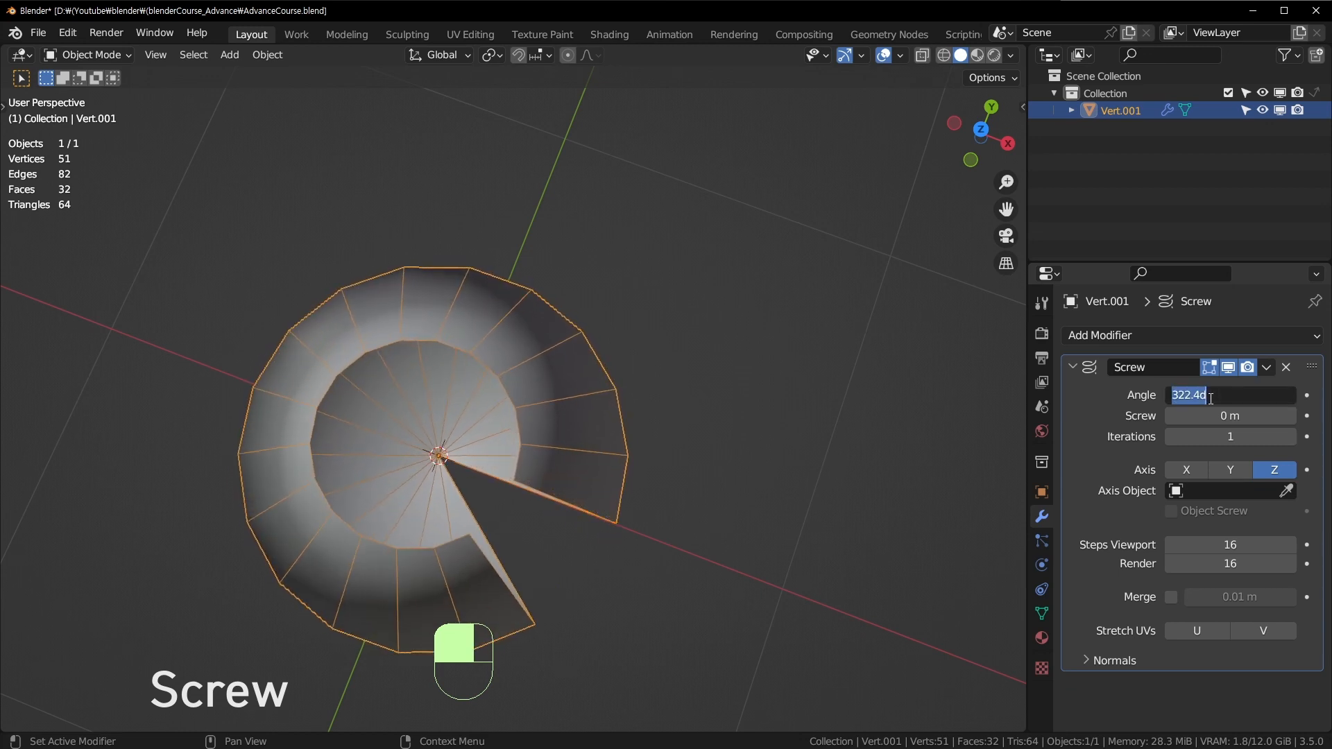
text(360)
key(Return)
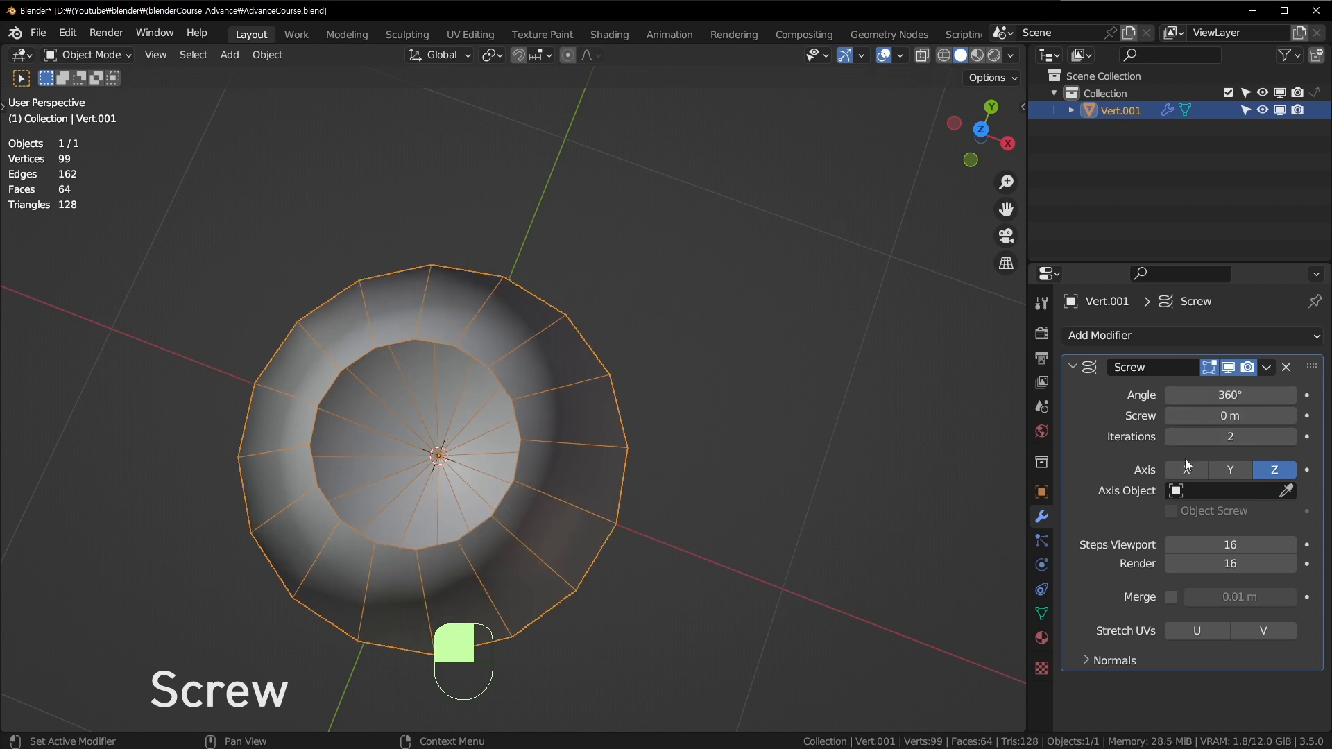
Inspect the revolved shape and set the Screw modifier's iterations back to 1.
middle_drag(650, 554, 617, 489)
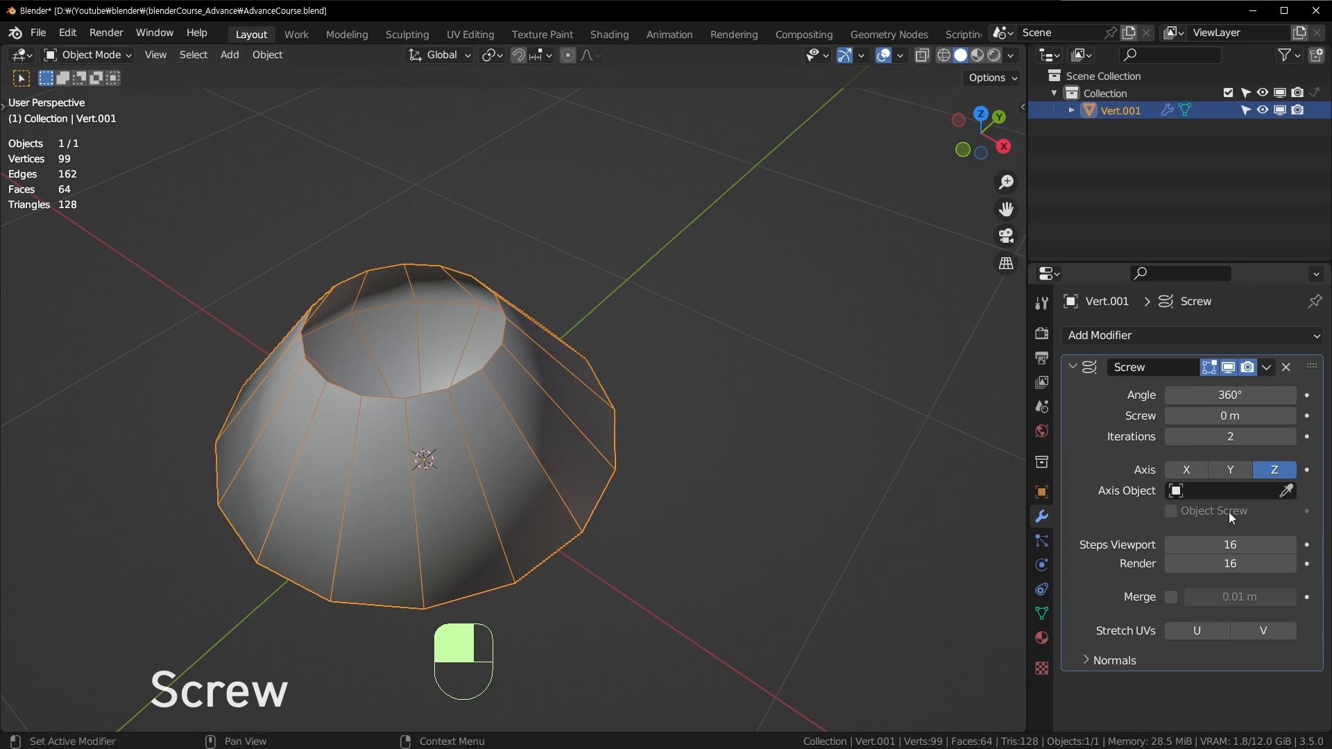
click(1172, 435)
middle_drag(867, 518, 666, 490)
middle_drag(939, 460, 943, 524)
Set the Screw modifier's angle to 180°.
drag(1227, 395, 1225, 394)
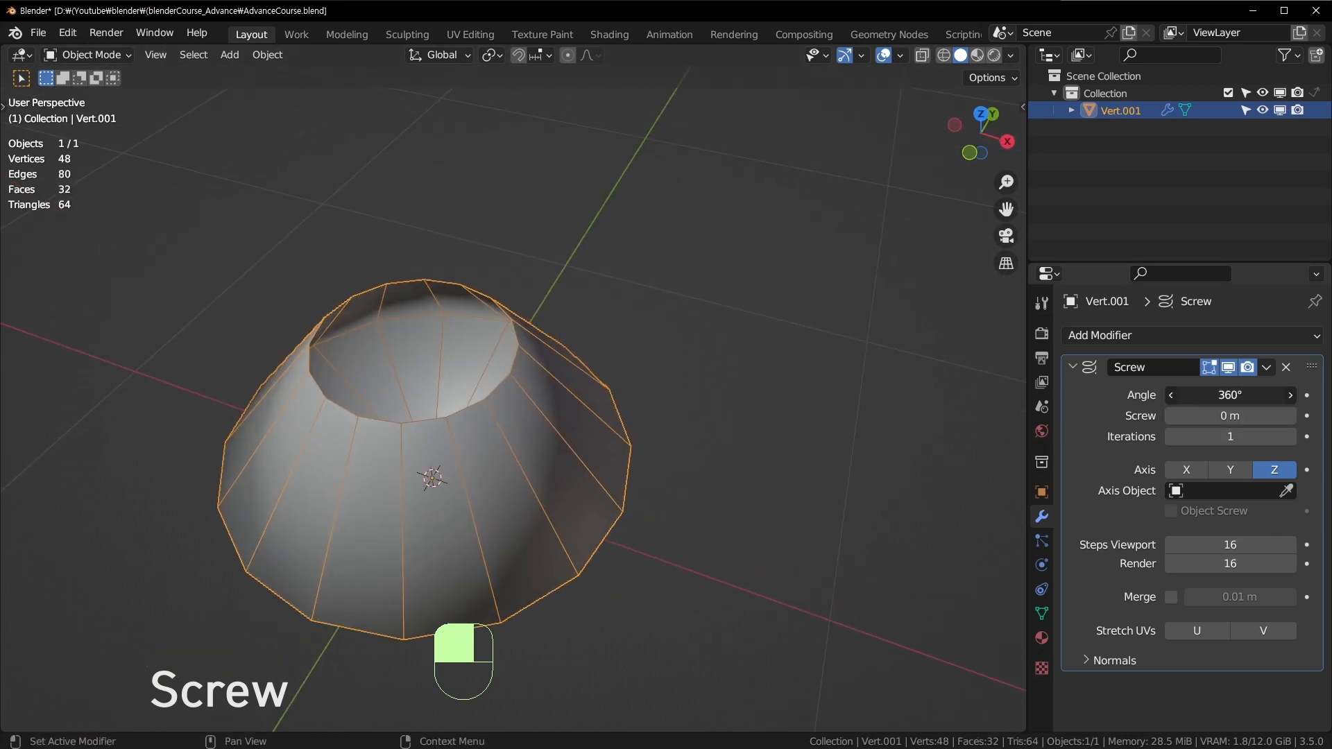
text(180)
key(Return)
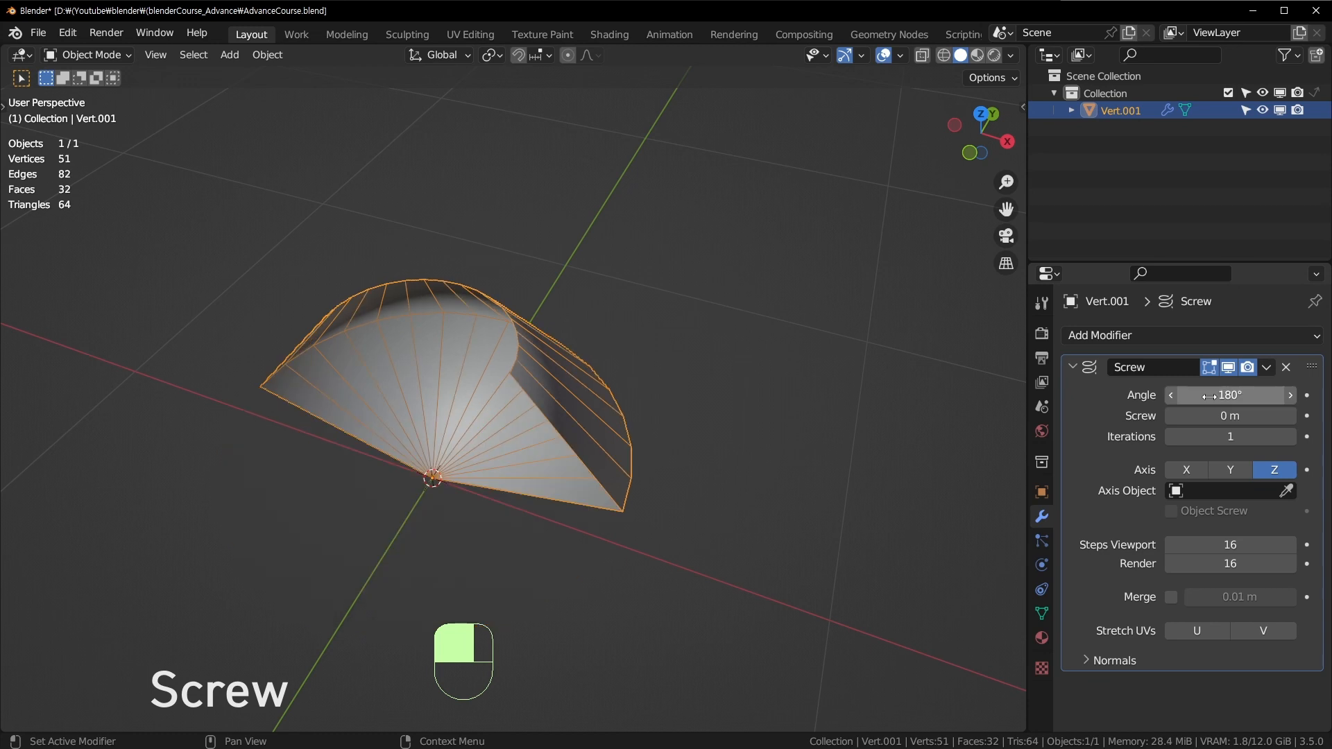
Try 2 Screw iterations on the half-revolved shape, return to 1, and inspect it from several angles.
click(1291, 436)
middle_drag(666, 313, 583, 385)
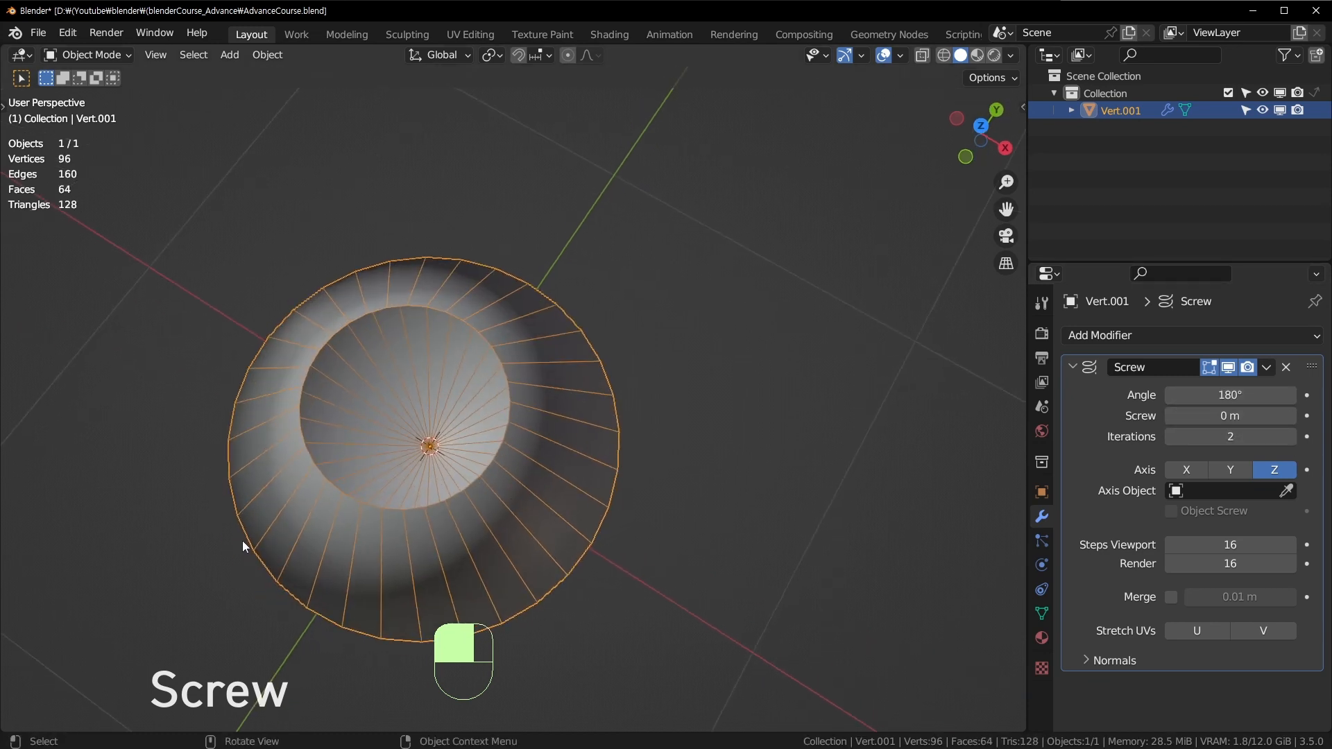
click(1171, 436)
middle_drag(486, 509, 564, 466)
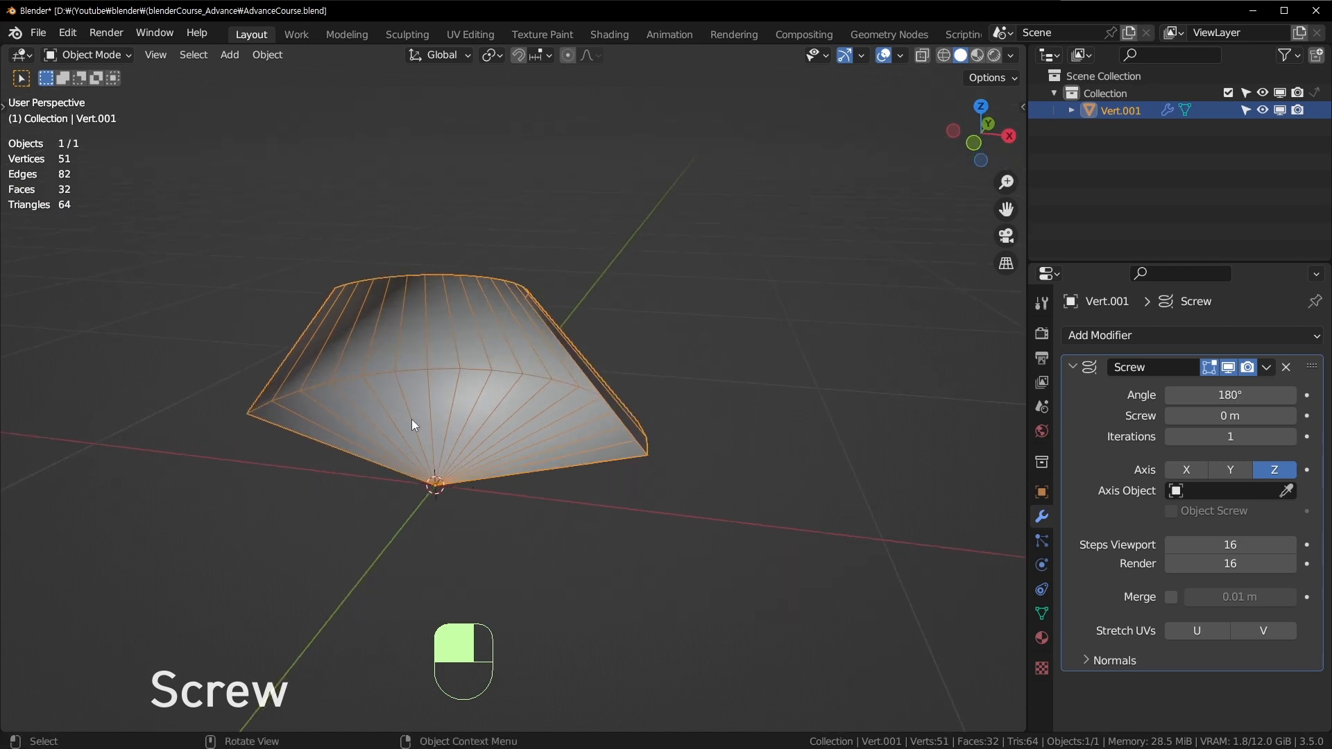
middle_drag(410, 419, 437, 378)
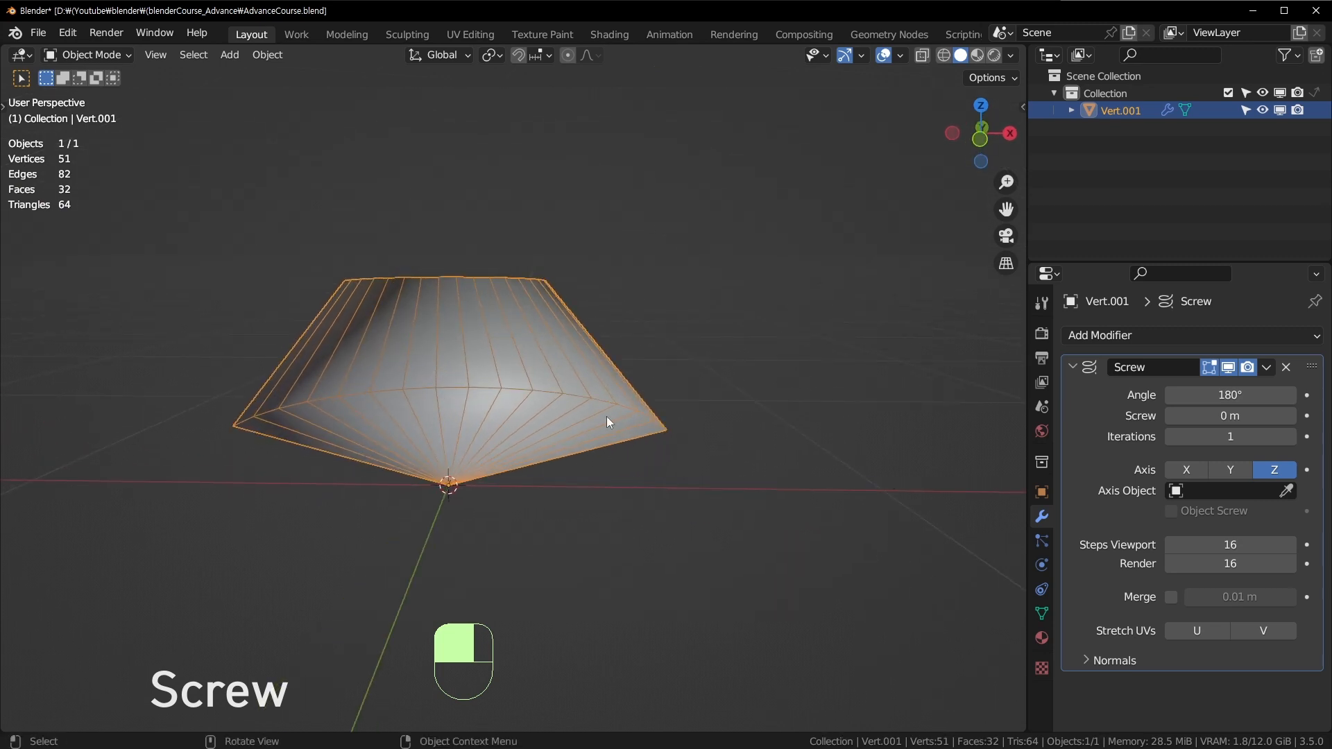
middle_drag(607, 418, 628, 452)
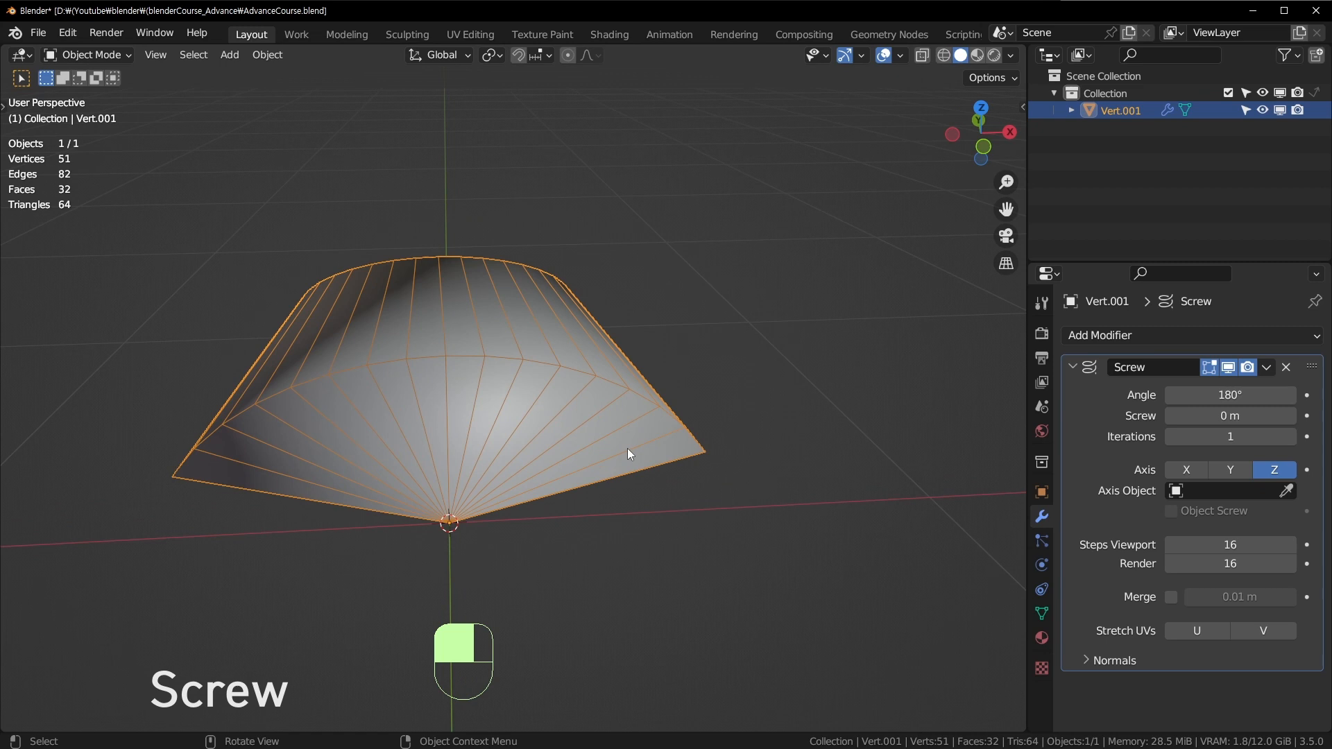
In front view, add a vertex on the profile's upper slanted edge and move it outward about 0.105 m in X and 0.052 m in Z.
key(KP_1)
key(Tab)
key(1)
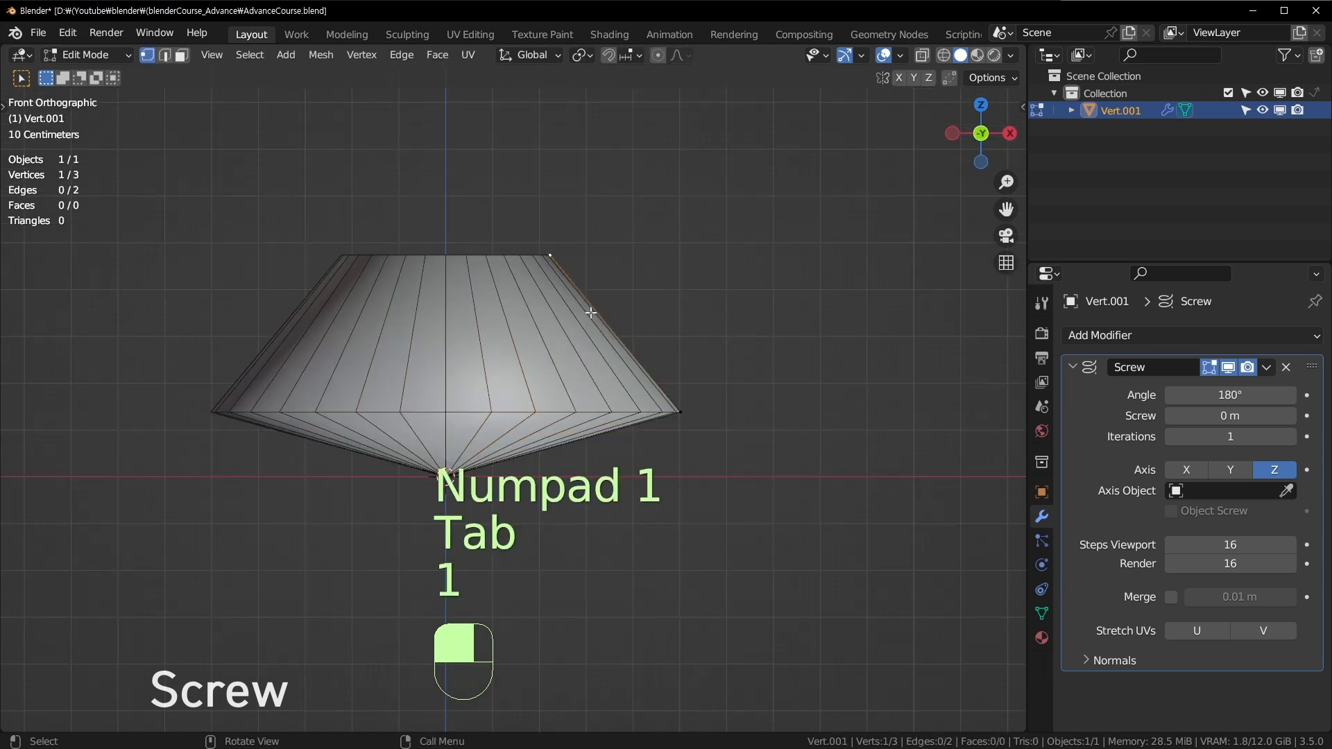
key(ctrl+r)
click(615, 327)
key(g)
click(663, 336)
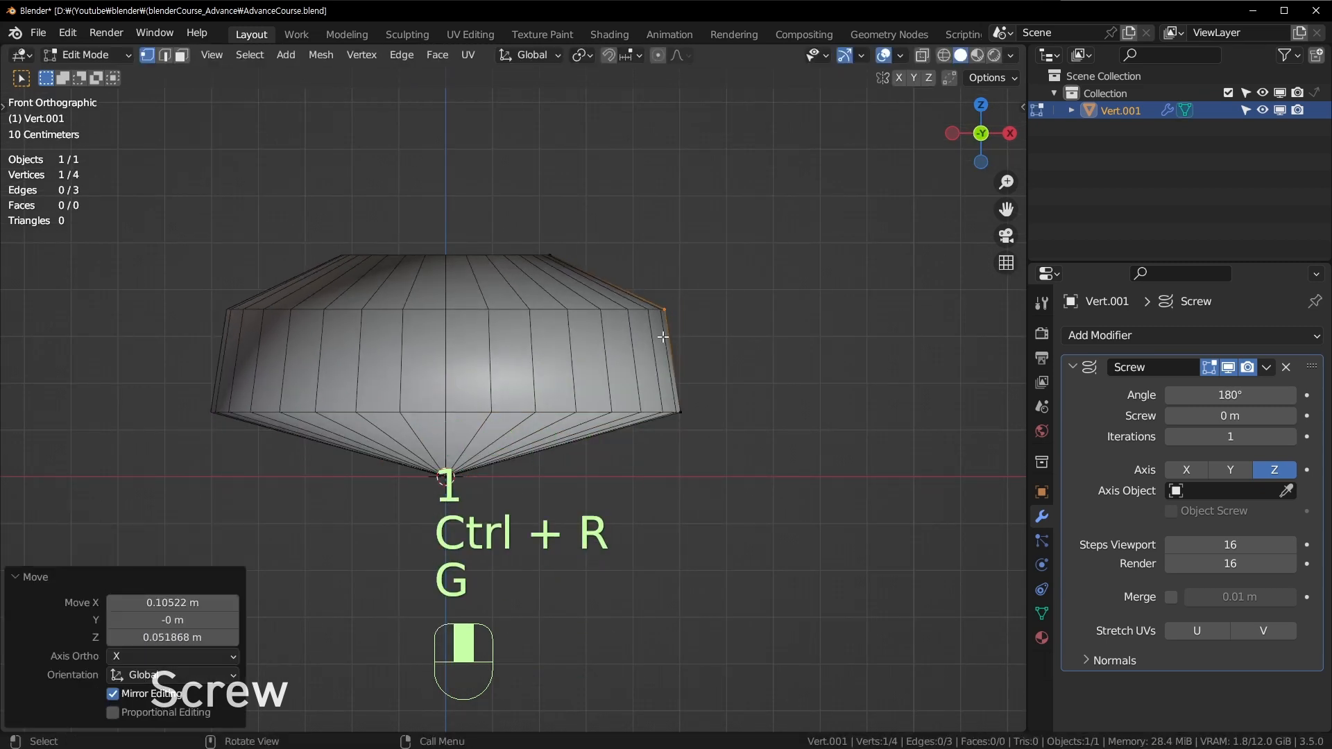
Add a vertex on the profile's lower edge, move it outward near the base, and pull the vertex above it inward.
key(ctrl+r)
click(606, 439)
key(g)
click(683, 431)
key(g)
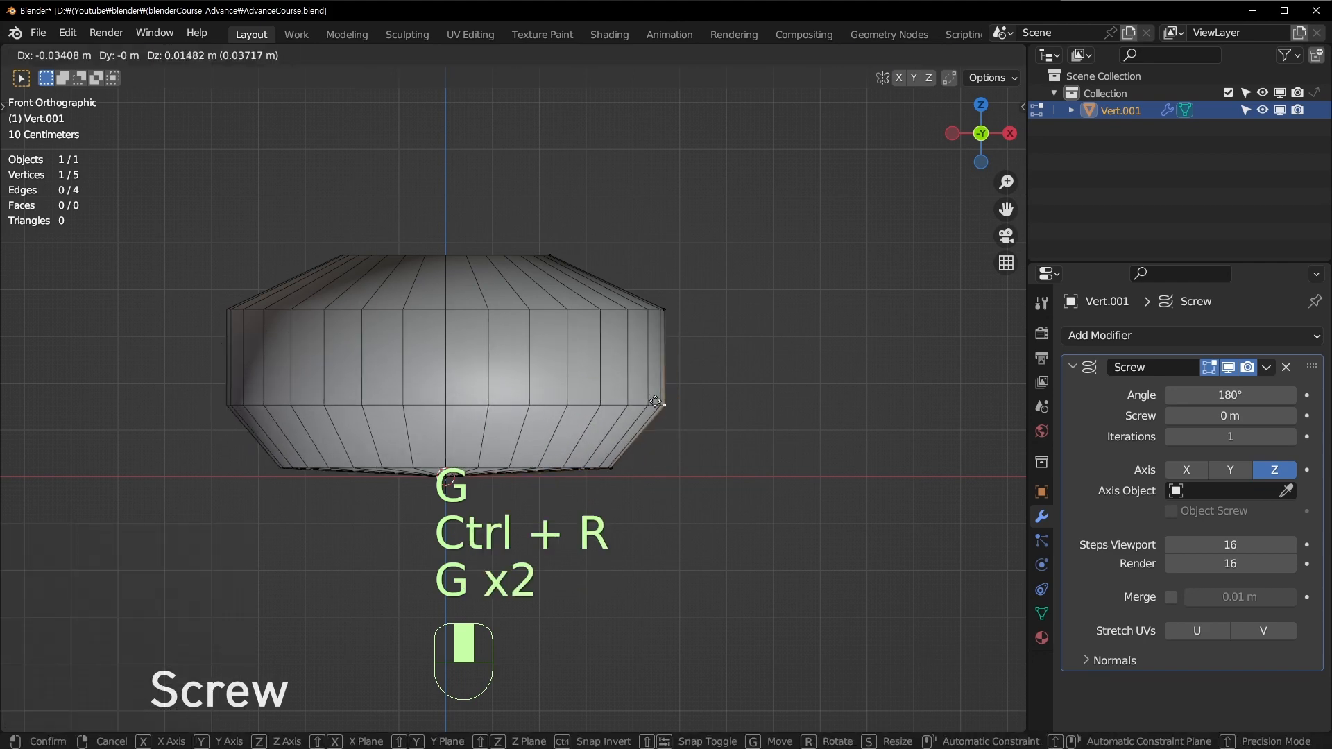
Move the profile's upper bend vertex down and inward, and move the top vertex about -0.147 m in X and 0.079 m in Z.
click(659, 306)
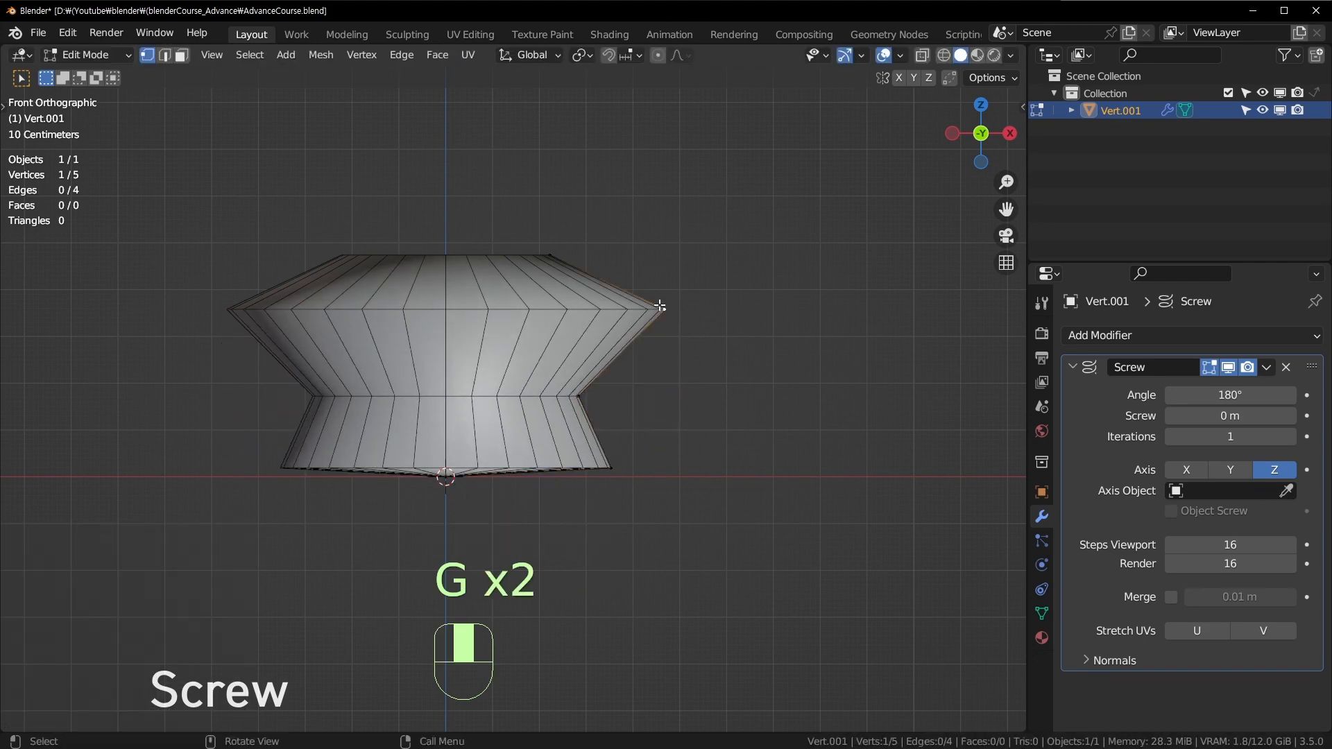
key(g)
click(583, 329)
click(552, 252)
key(g)
click(591, 293)
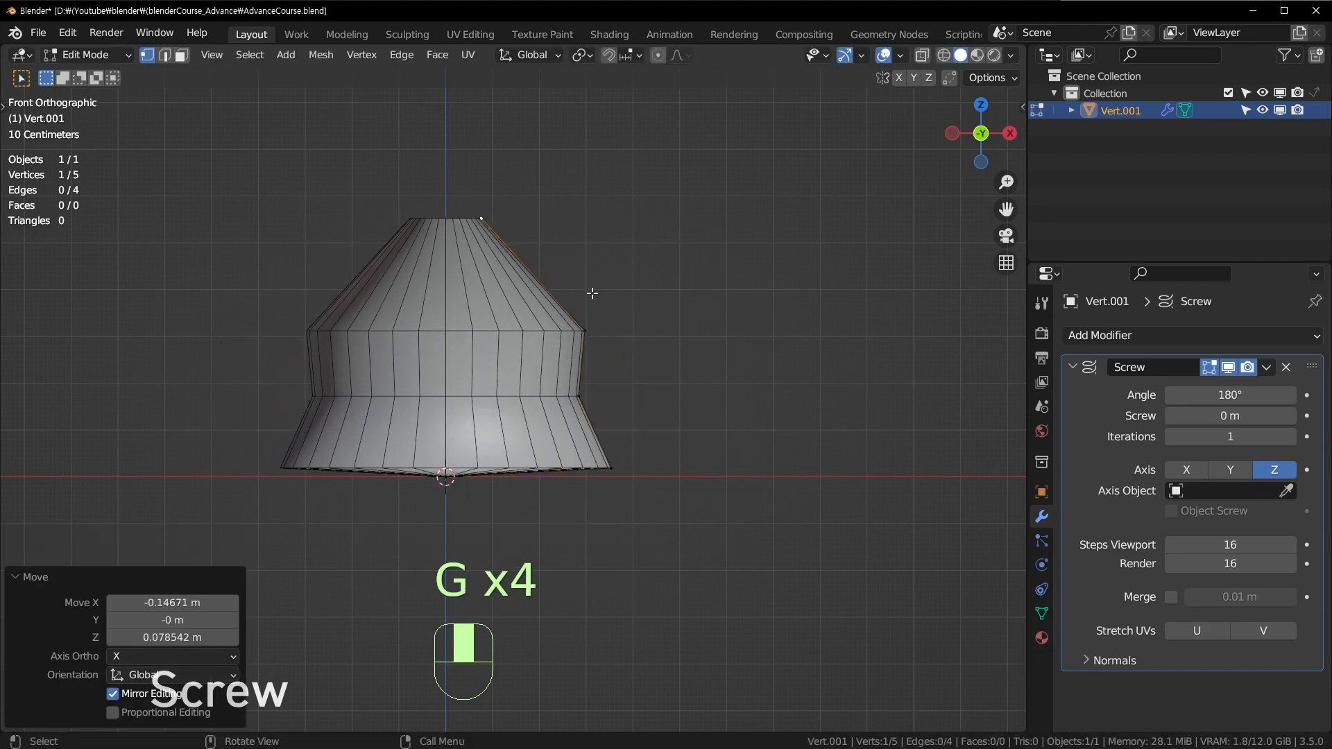
Add a vertex below the profile's top, move it outward about 0.08 m, and pull the waist vertex inward about 0.126 m.
key(ctrl+r)
click(550, 269)
key(g)
click(582, 402)
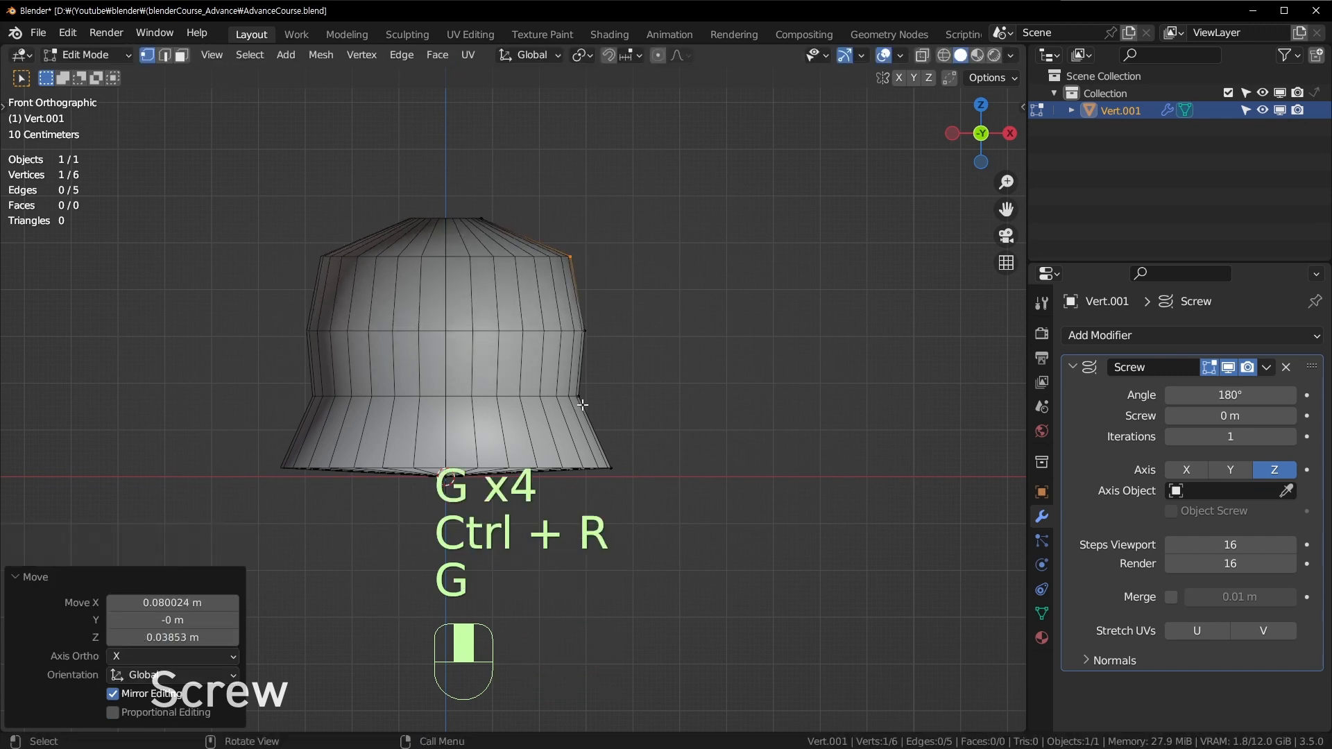
click(578, 390)
key(g)
click(521, 394)
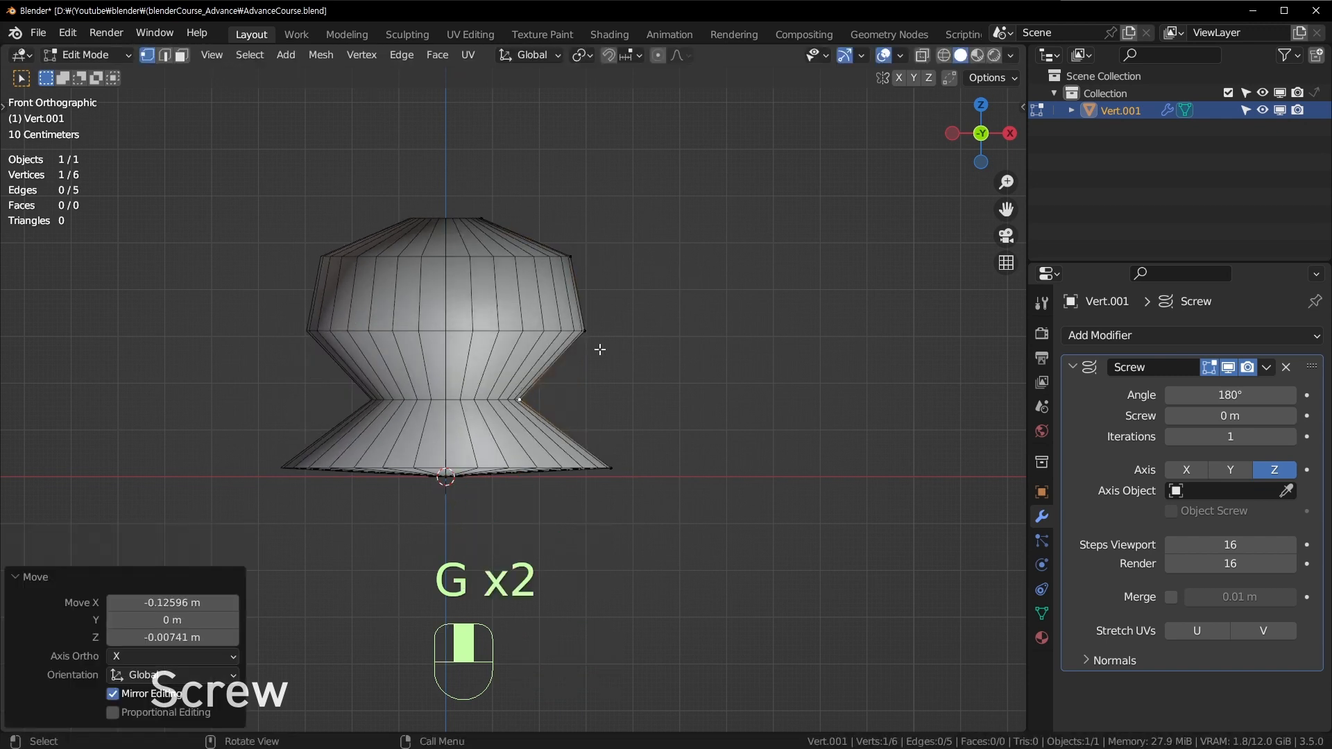
Add a vertex in the middle of the bulge, move it outward about 0.04 m, and lower the vertex beneath it toward the waist.
key(ctrl+r)
click(583, 295)
key(g)
click(596, 293)
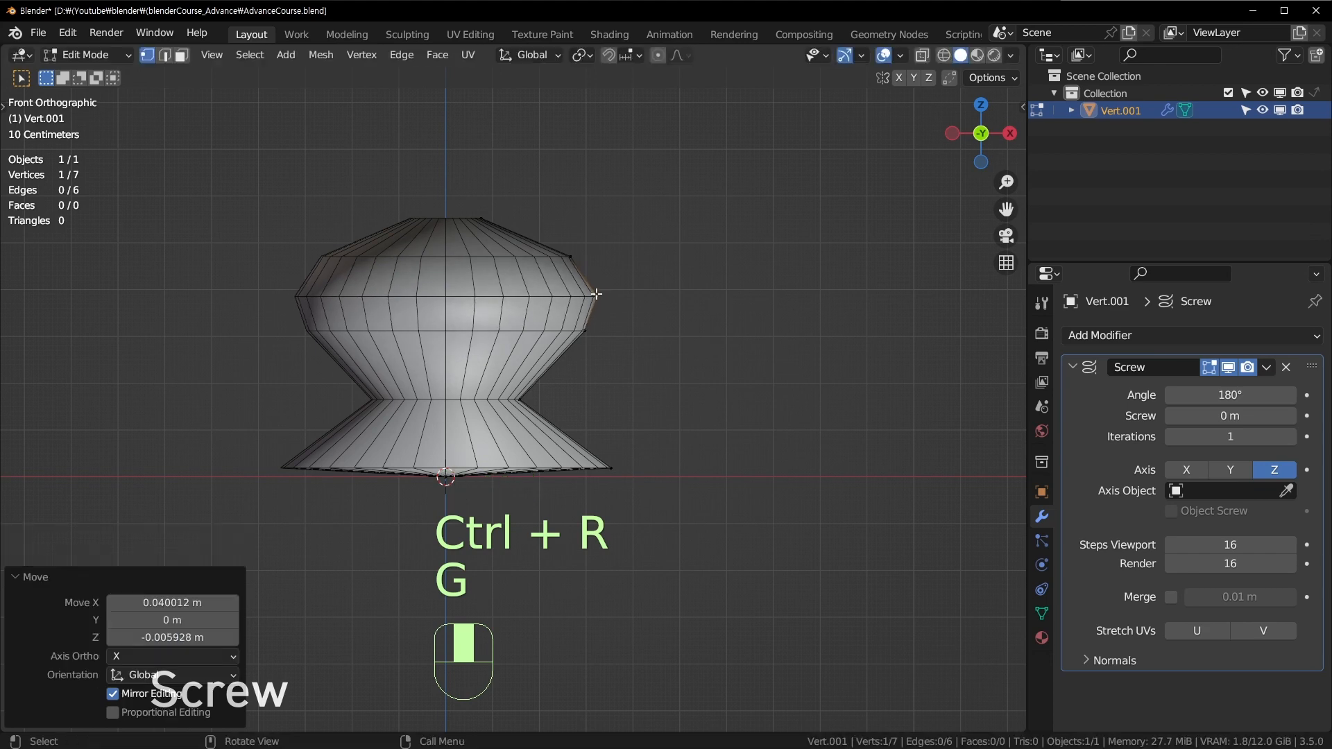
key(g)
click(581, 326)
key(g)
click(572, 372)
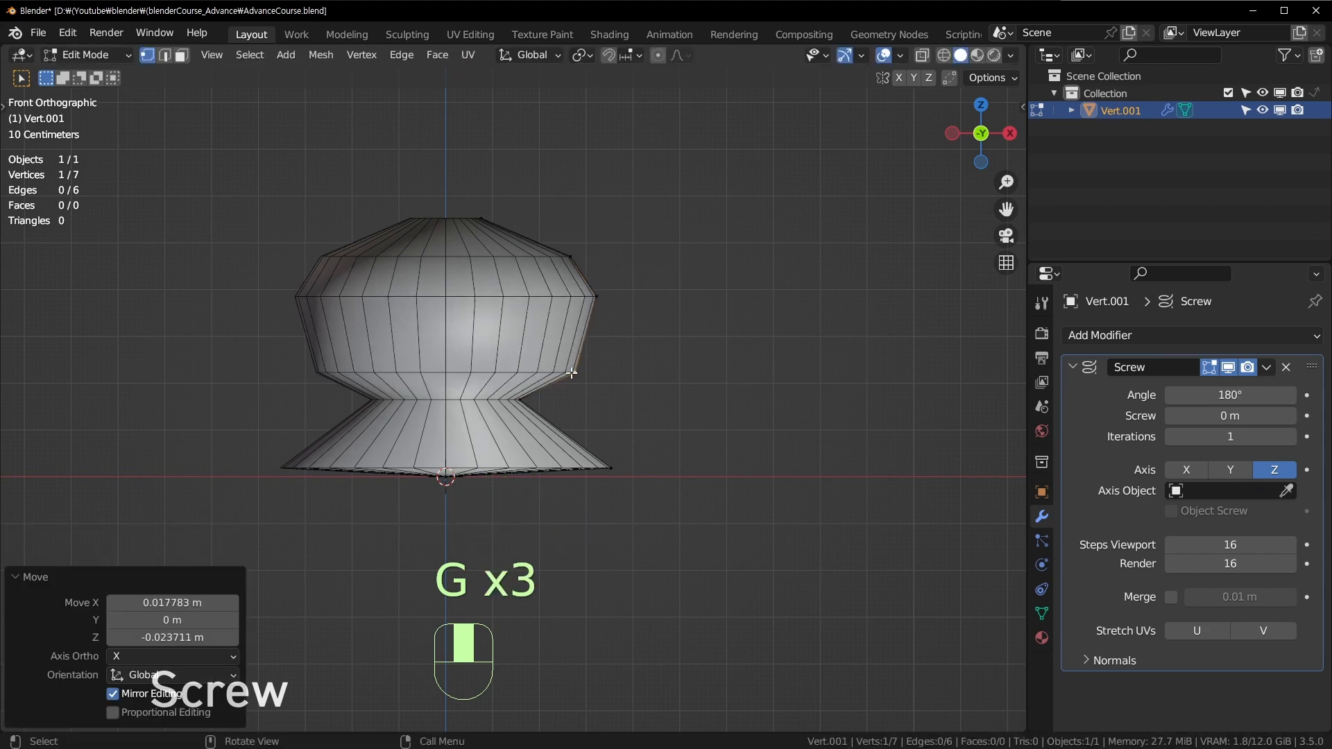
Return to Object Mode, set the Screw modifier's angle to 360°, and orbit around the full revolved shape.
middle_drag(572, 373, 444, 317)
key(Tab)
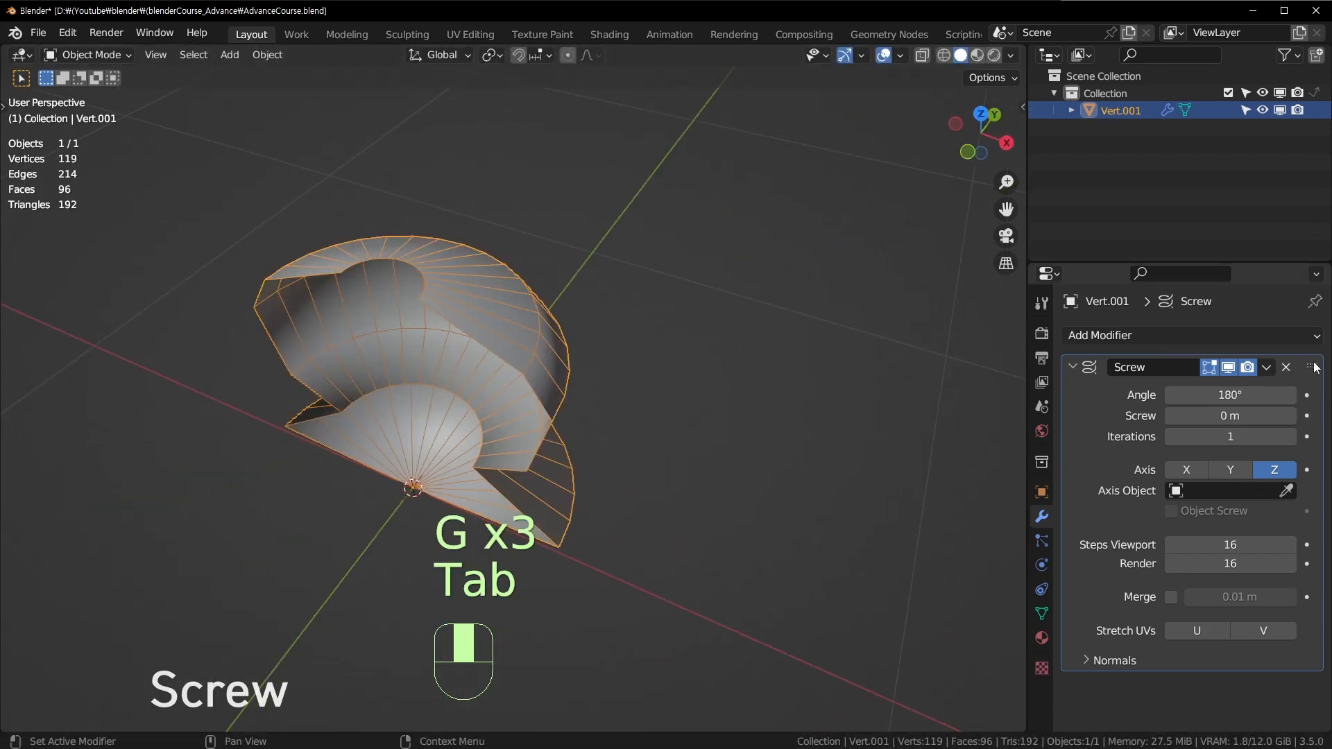
click(1230, 394)
text(360)
key(Return)
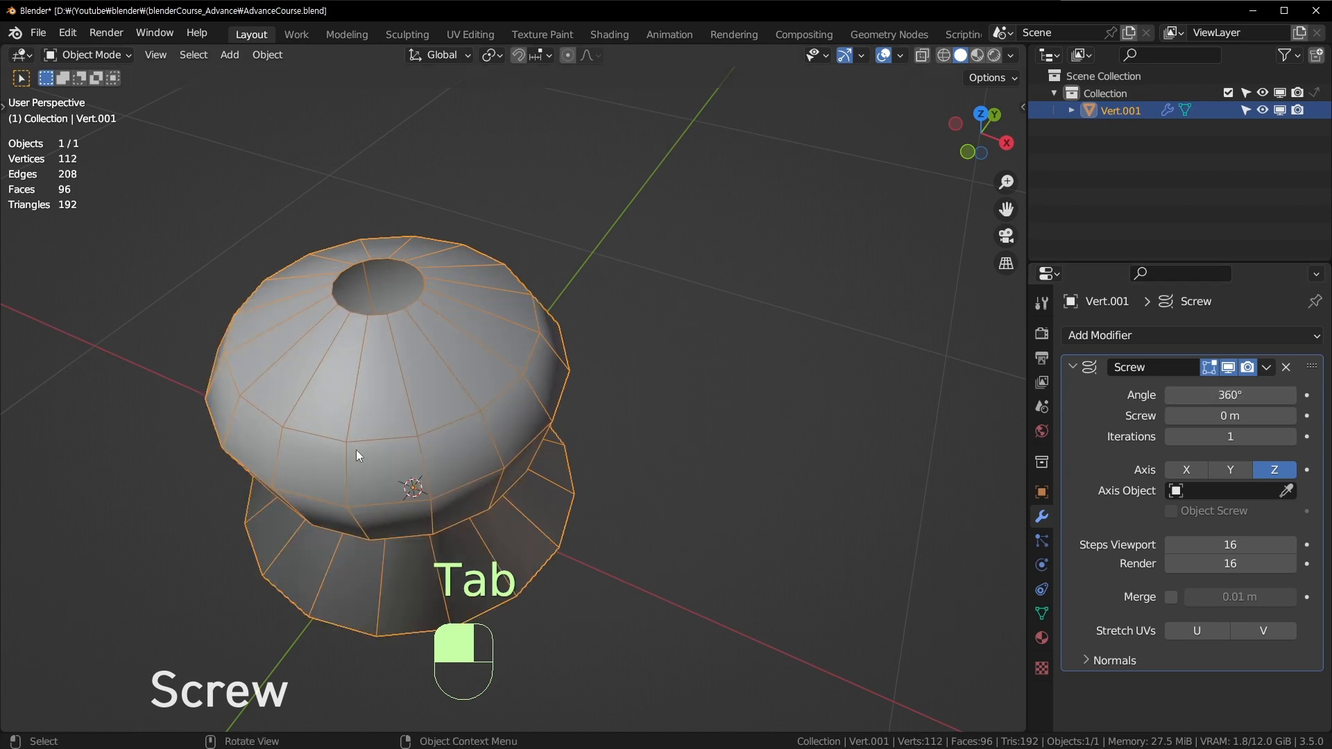
middle_drag(355, 450, 410, 437)
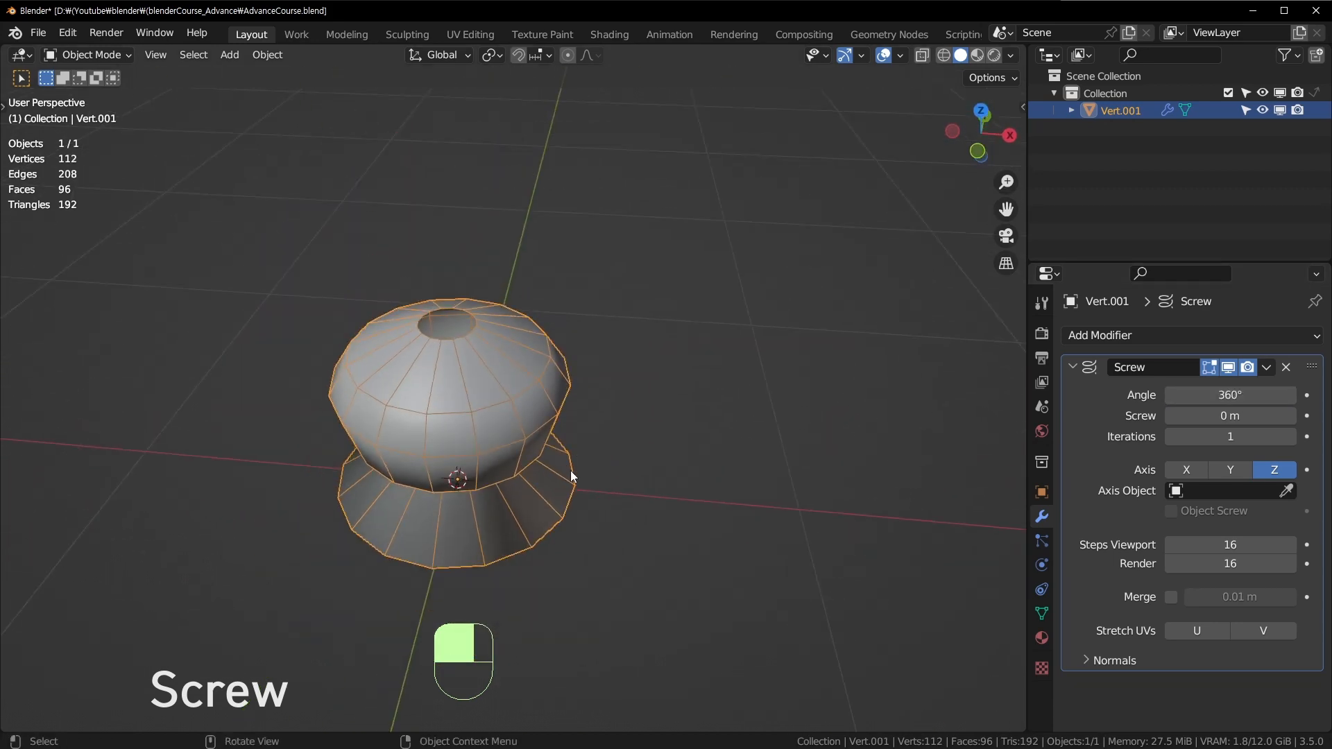
In front view, dissolve the profile's upper shoulder vertex, the vertex above the waist, and the waist vertex.
key(KP_1)
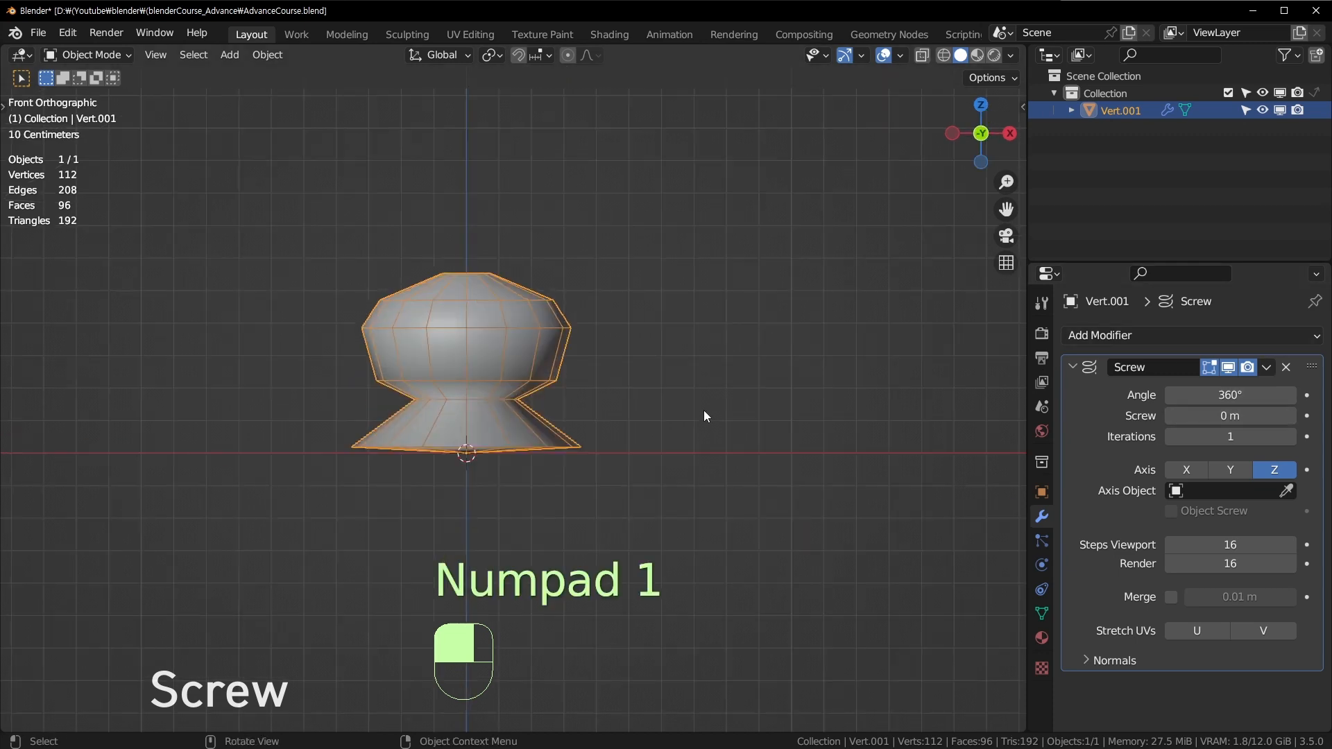
key(Tab)
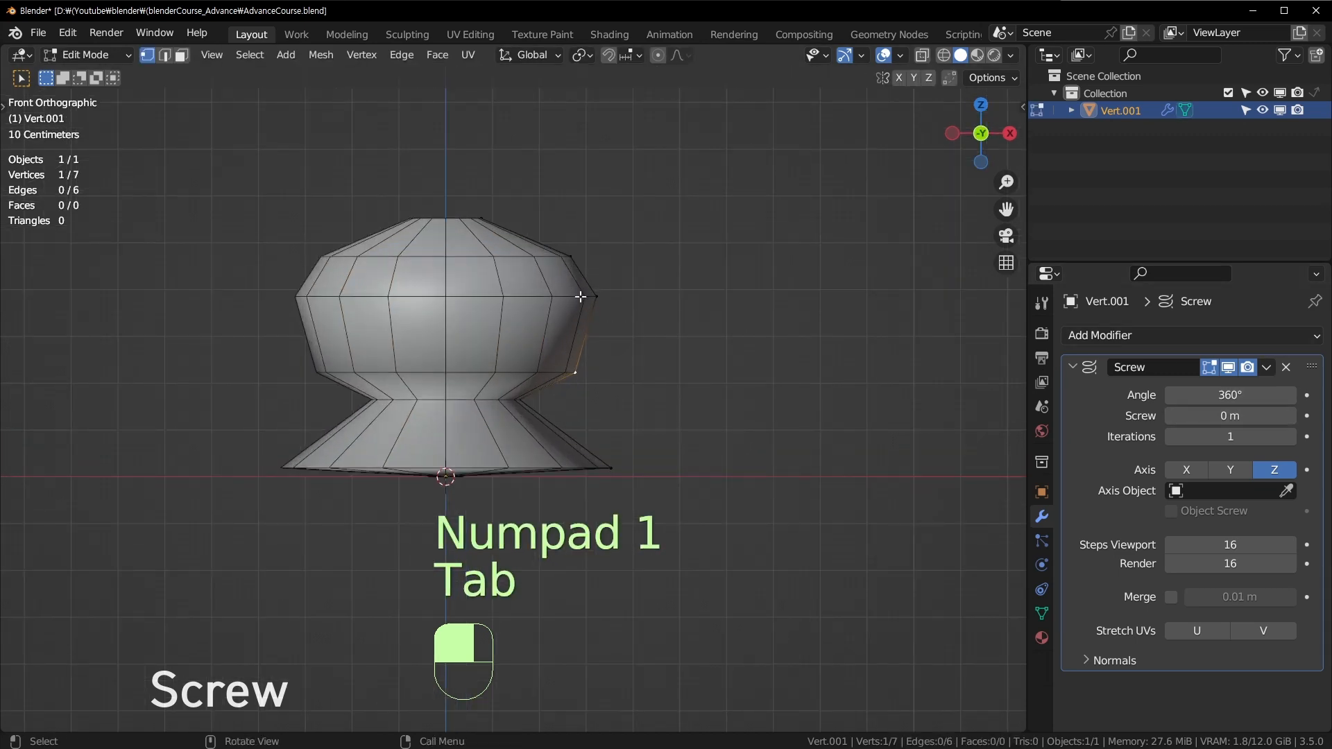
drag(561, 220, 597, 271)
key(x)
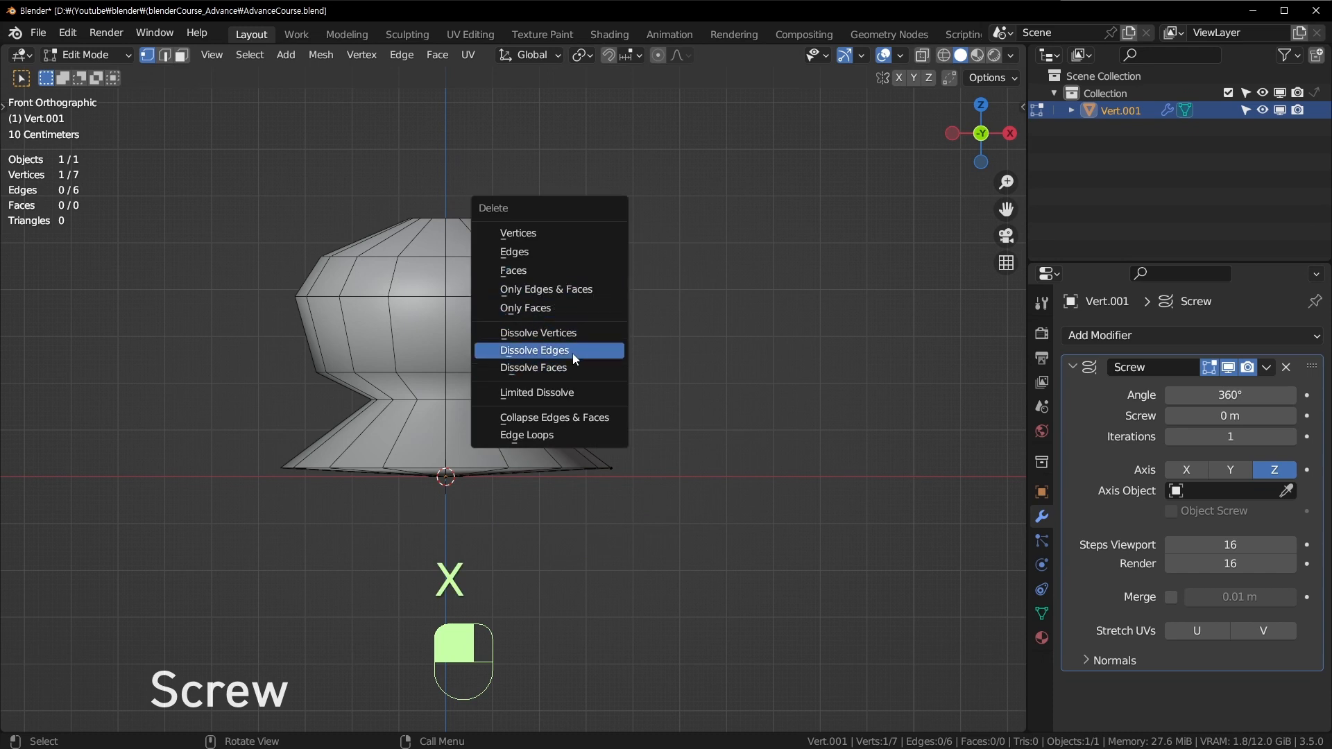
click(588, 333)
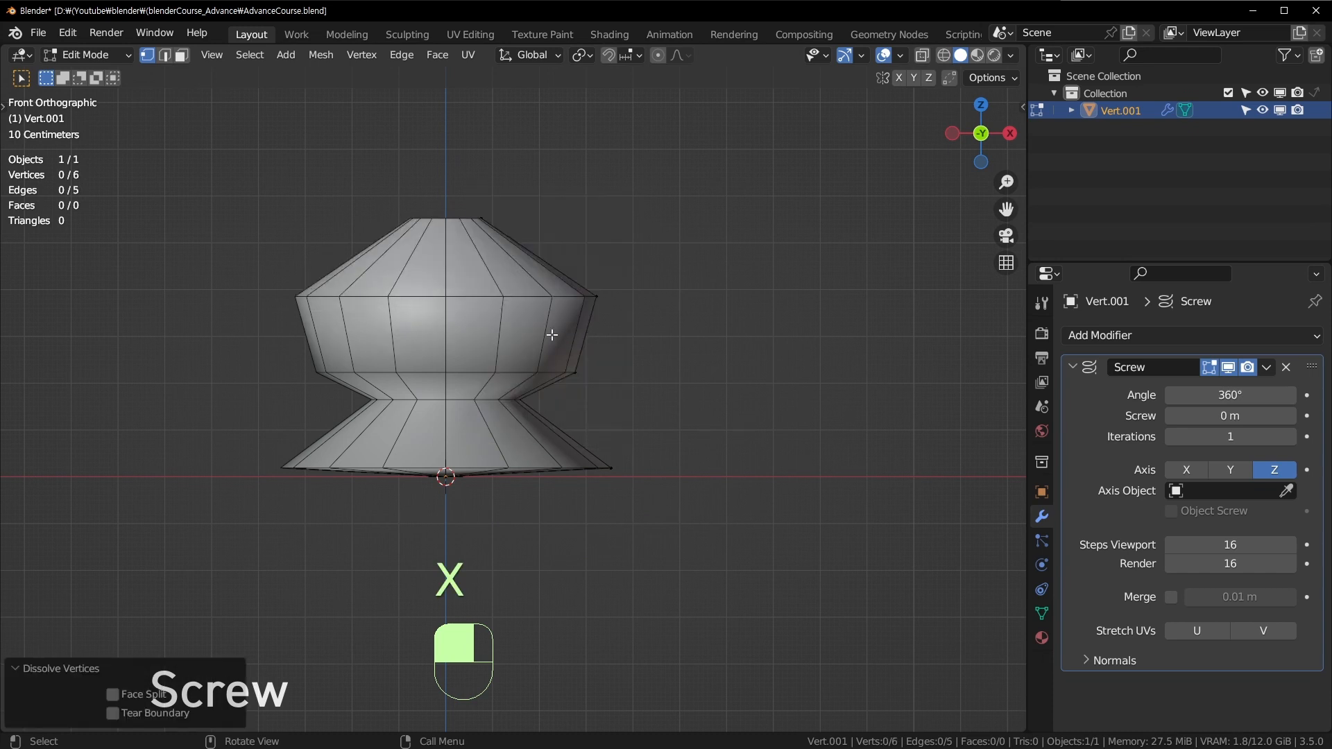
key(x)
click(602, 394)
drag(588, 389, 635, 488)
key(x)
click(568, 415)
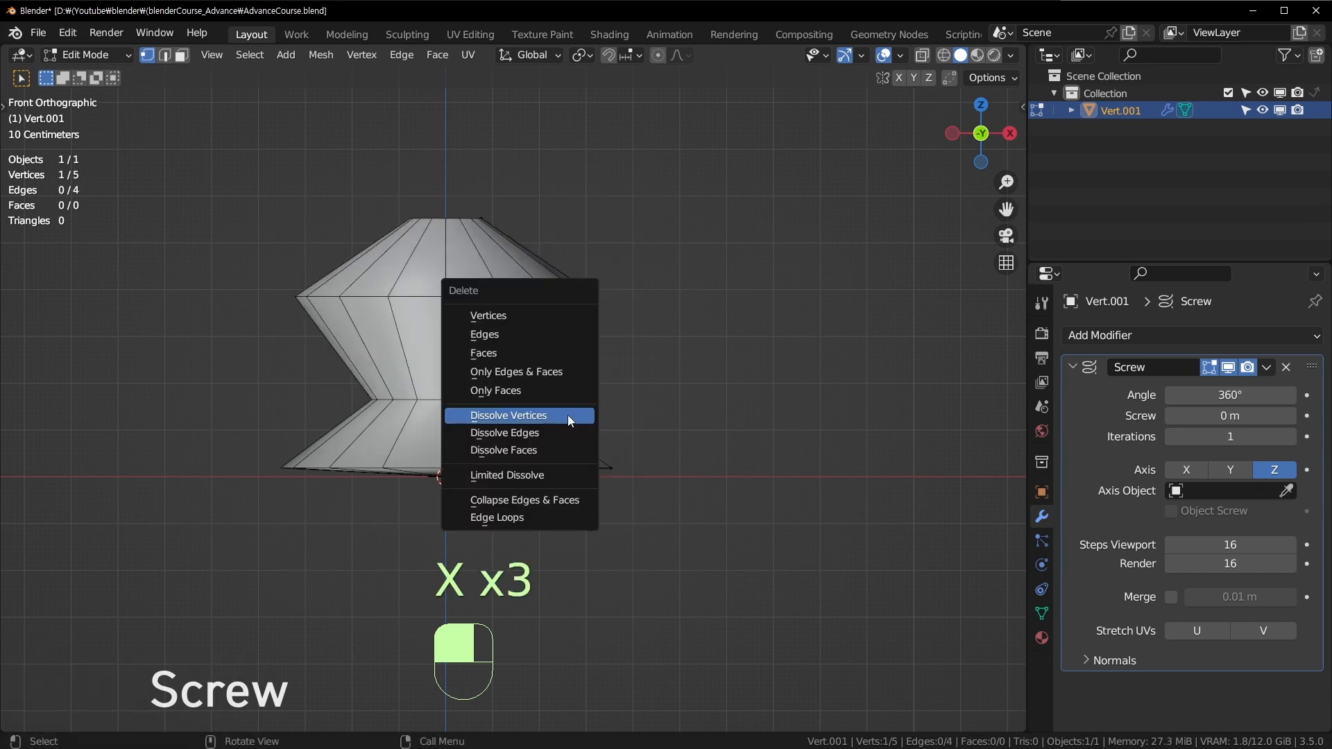
Move the profile's base flare vertex up and inward, and dissolve it to leave a three-vertex profile.
click(589, 298)
key(g)
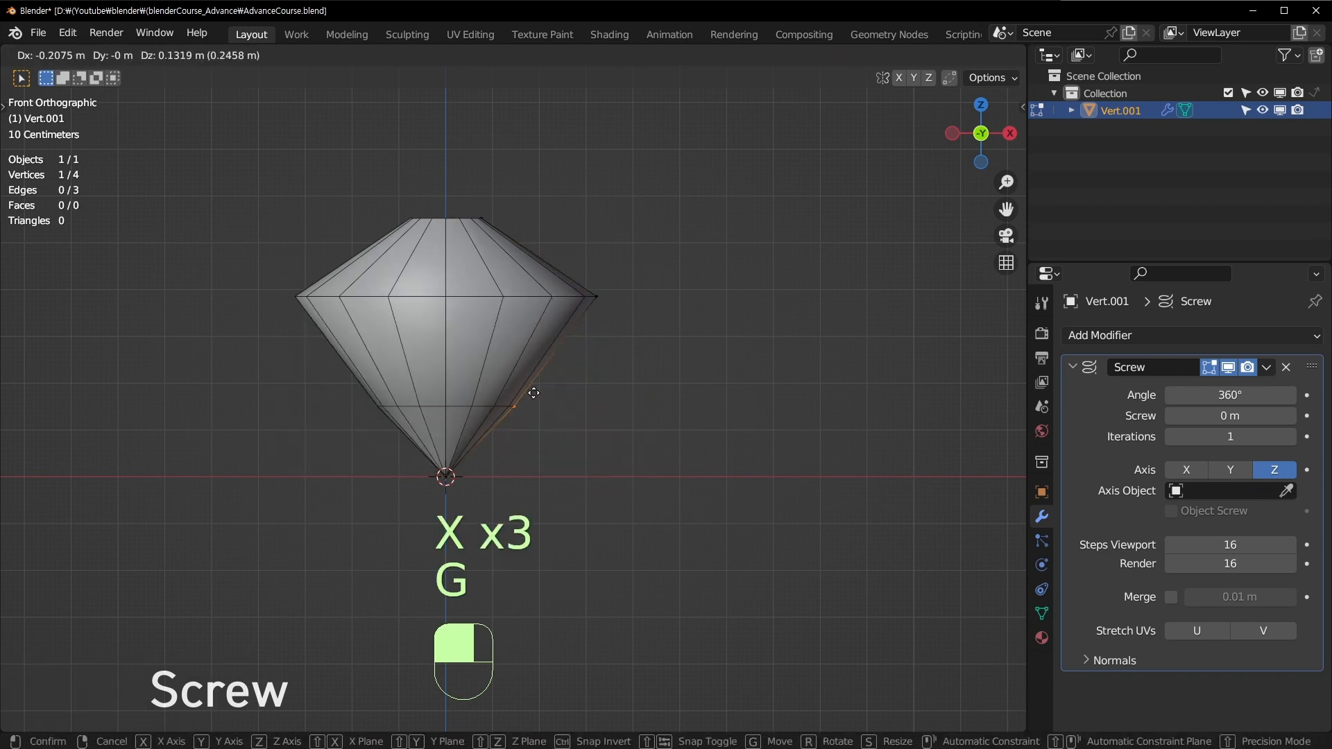
click(534, 392)
key(x)
click(535, 395)
Lower the profile's middle vertex about 0.169 m, move the top vertex about 0.101 m outward and 0.207 m down, and inspect the bowl.
drag(558, 280, 637, 360)
key(g)
click(616, 439)
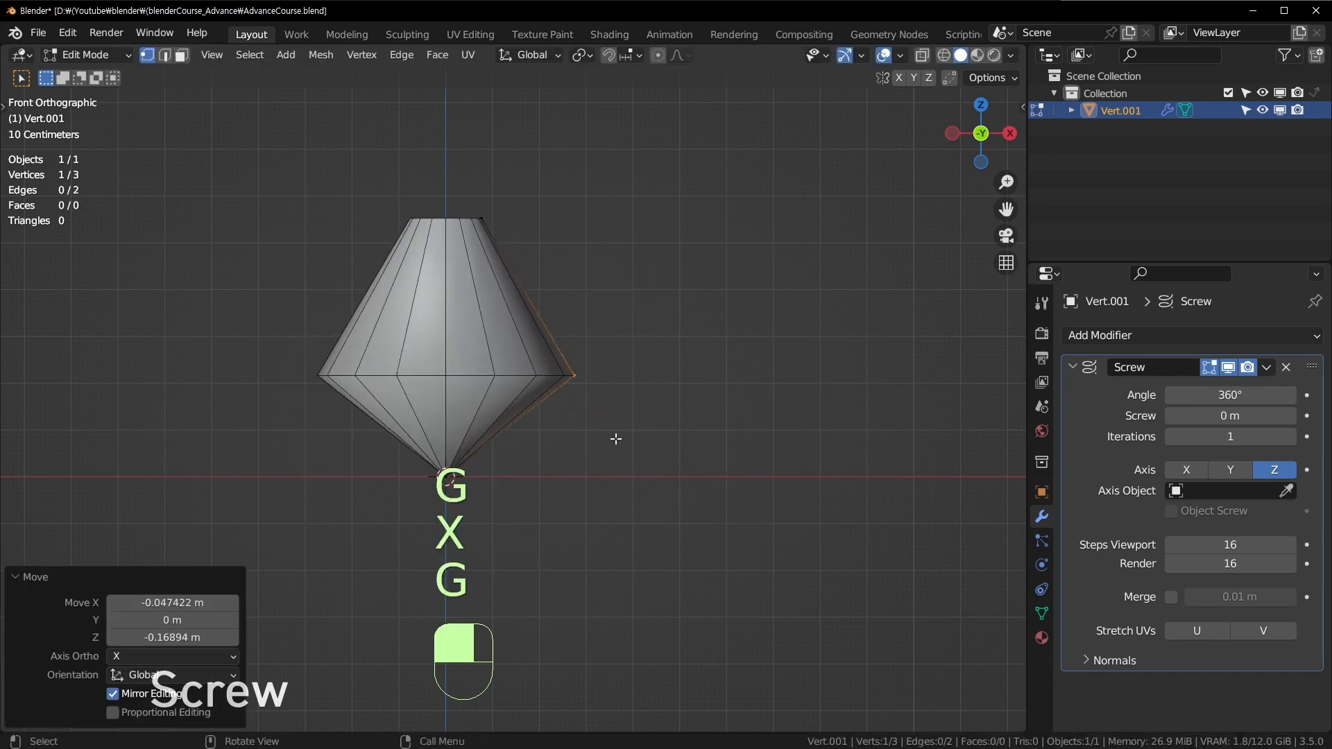
key(g)
click(572, 343)
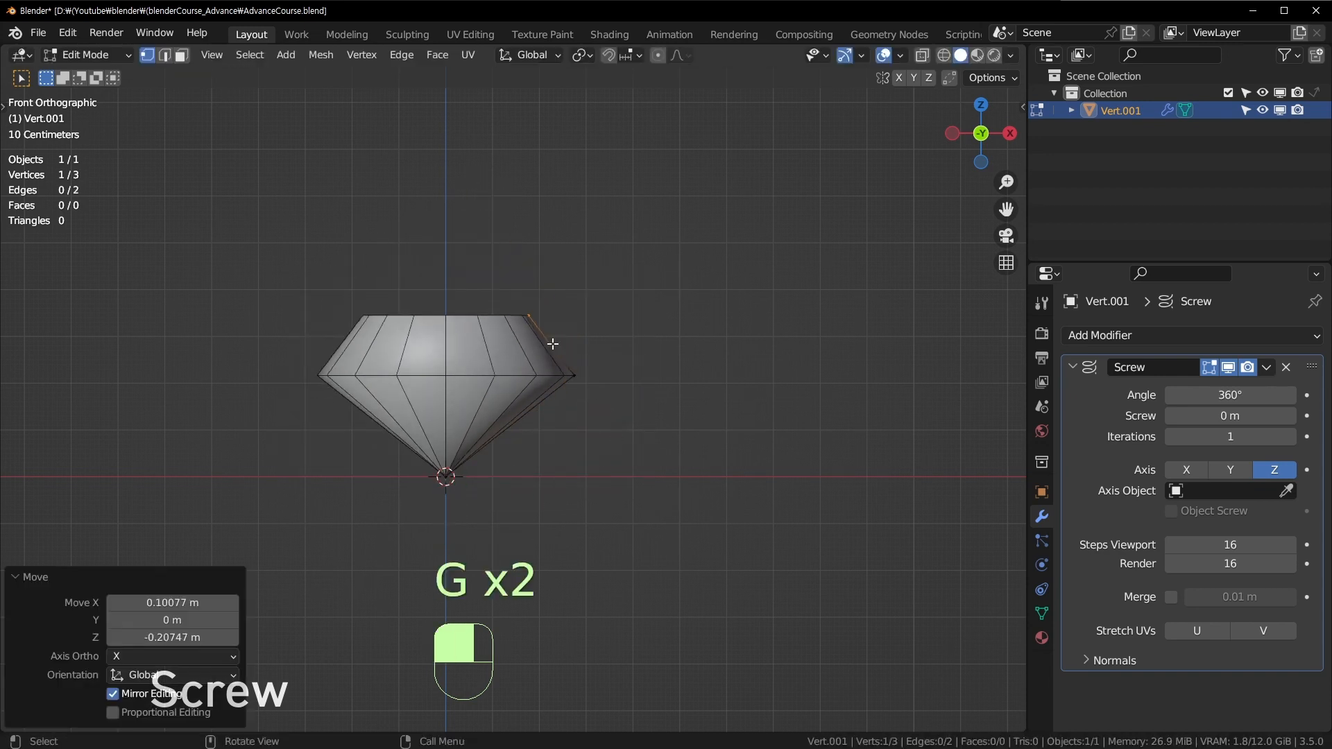
key(Tab)
middle_drag(572, 346, 594, 467)
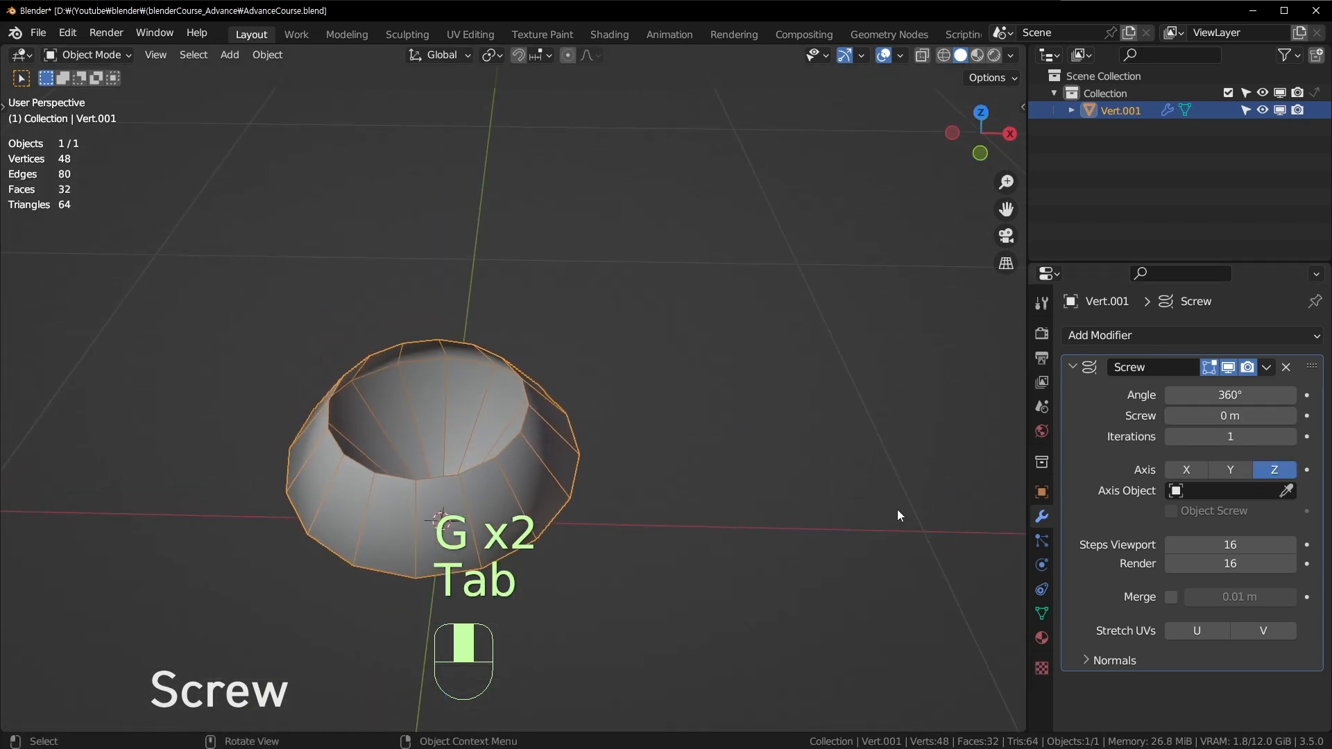
middle_drag(726, 434, 742, 426)
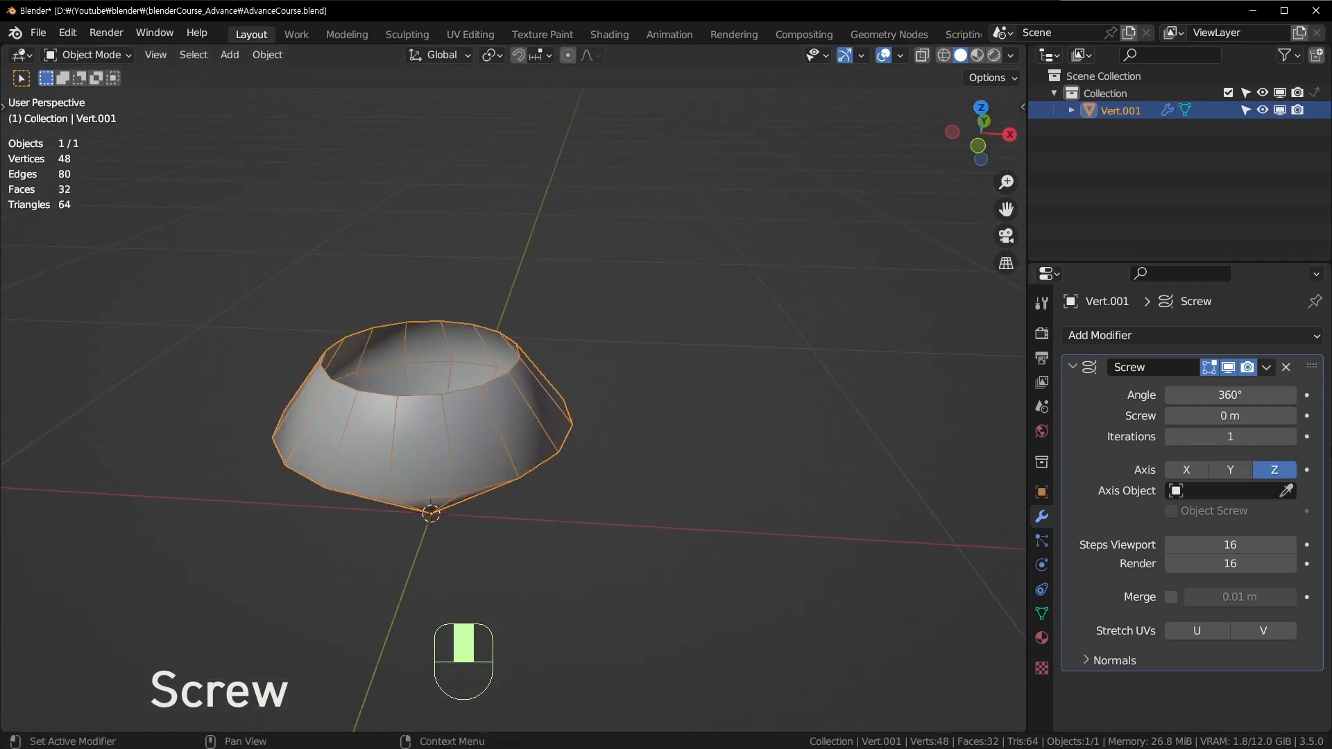
Try a Screw offset of 0.71 m, set it to 1 m, and orbit around the spiral.
drag(1229, 415, 1276, 416)
middle_drag(652, 319, 494, 411)
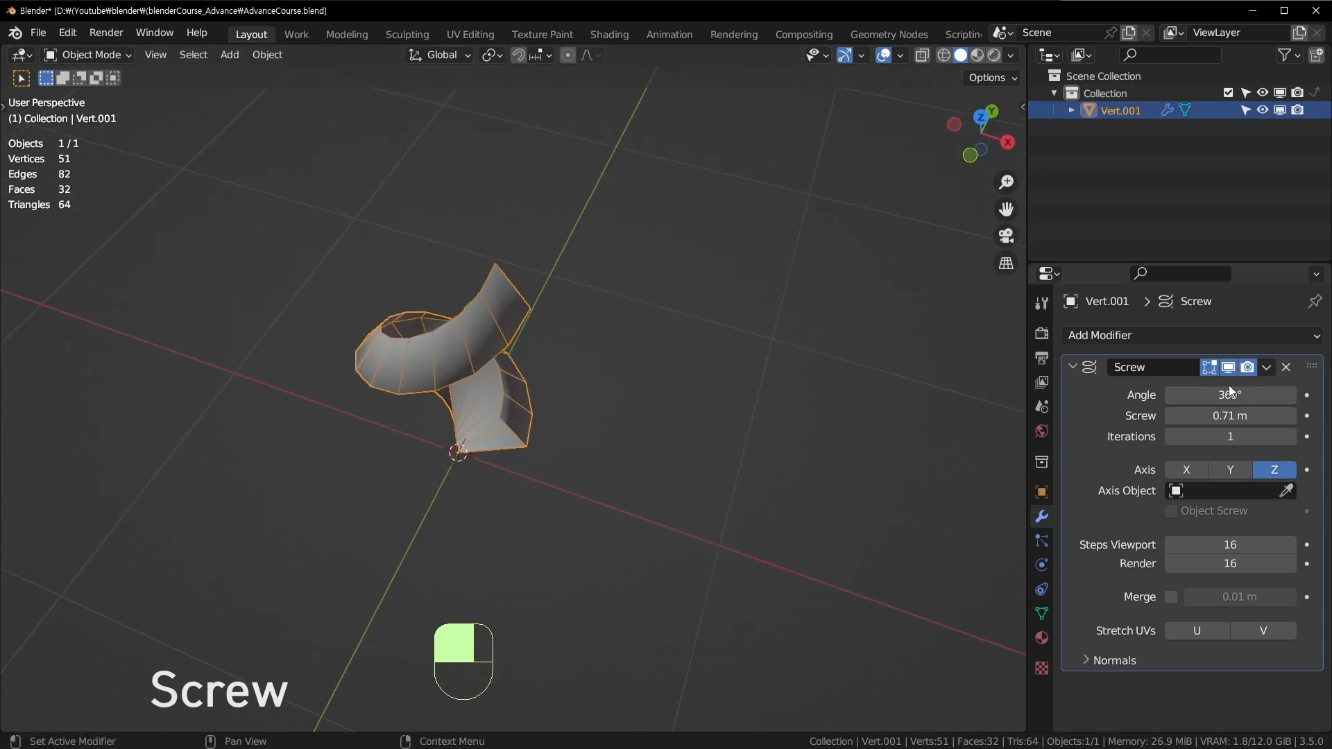
click(1230, 417)
text(1)
key(Return)
middle_drag(758, 431, 423, 578)
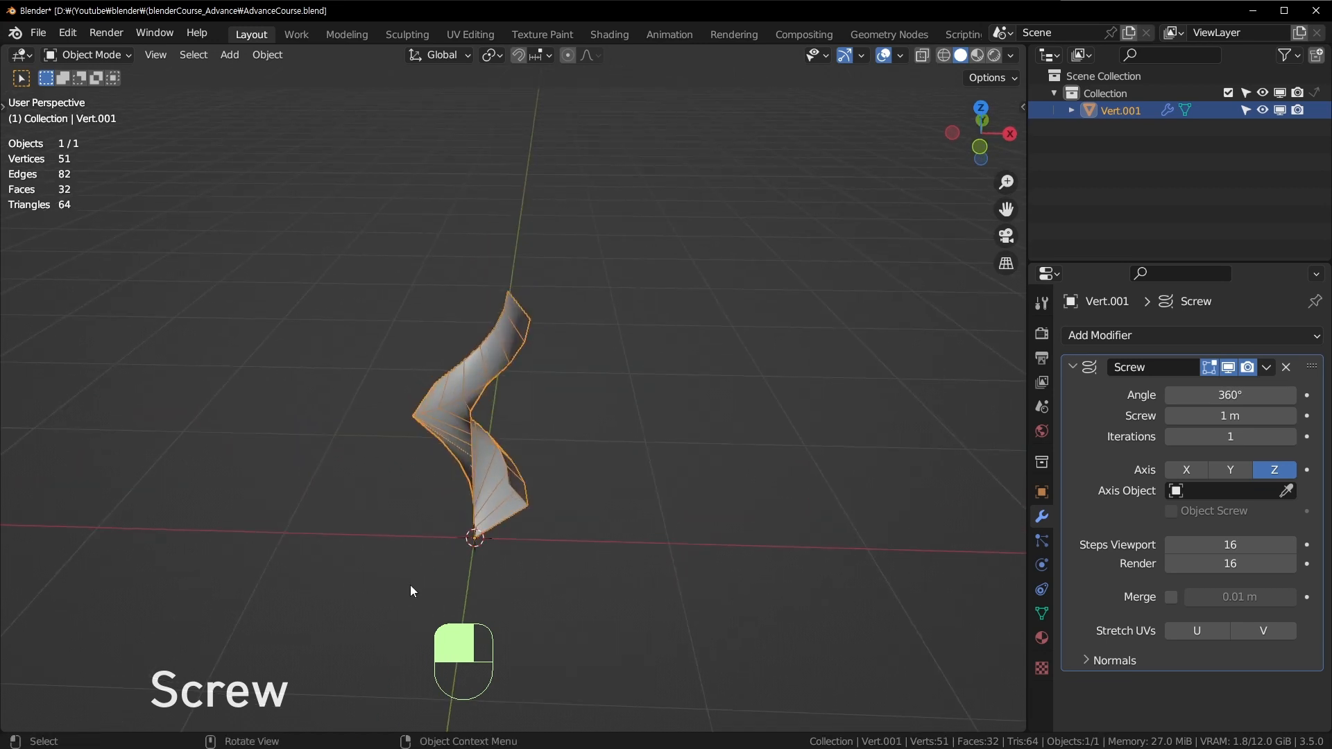
Set the Screw modifier's iterations to 3 and inspect the longer spiral.
click(1294, 439)
click(1295, 438)
scroll(747, 264, down, 6)
scroll(490, 278, up, 4)
middle_drag(491, 282, 489, 431)
In Edit Mode, move the profile's bottom vertex about 0.134 m along X away from the origin.
key(Tab)
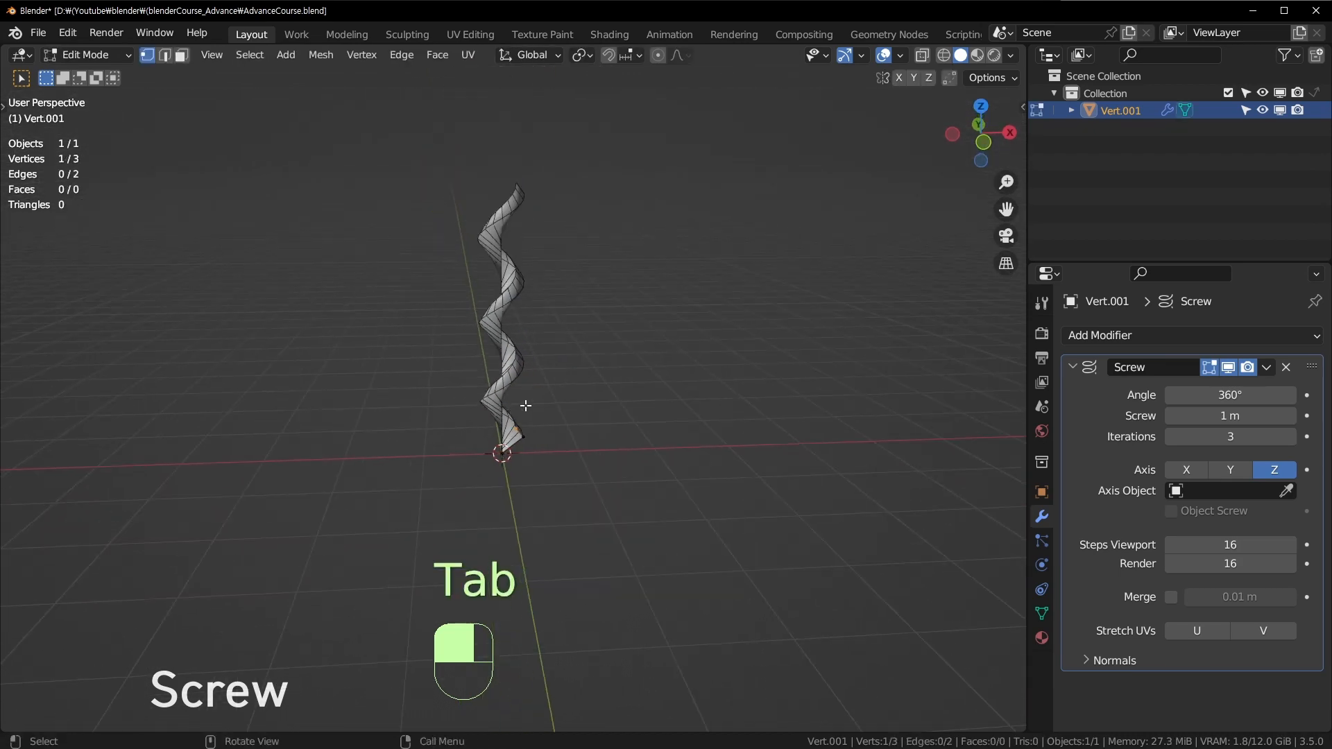
key(a)
middle_drag(597, 386, 593, 541)
click(482, 501)
key(g)
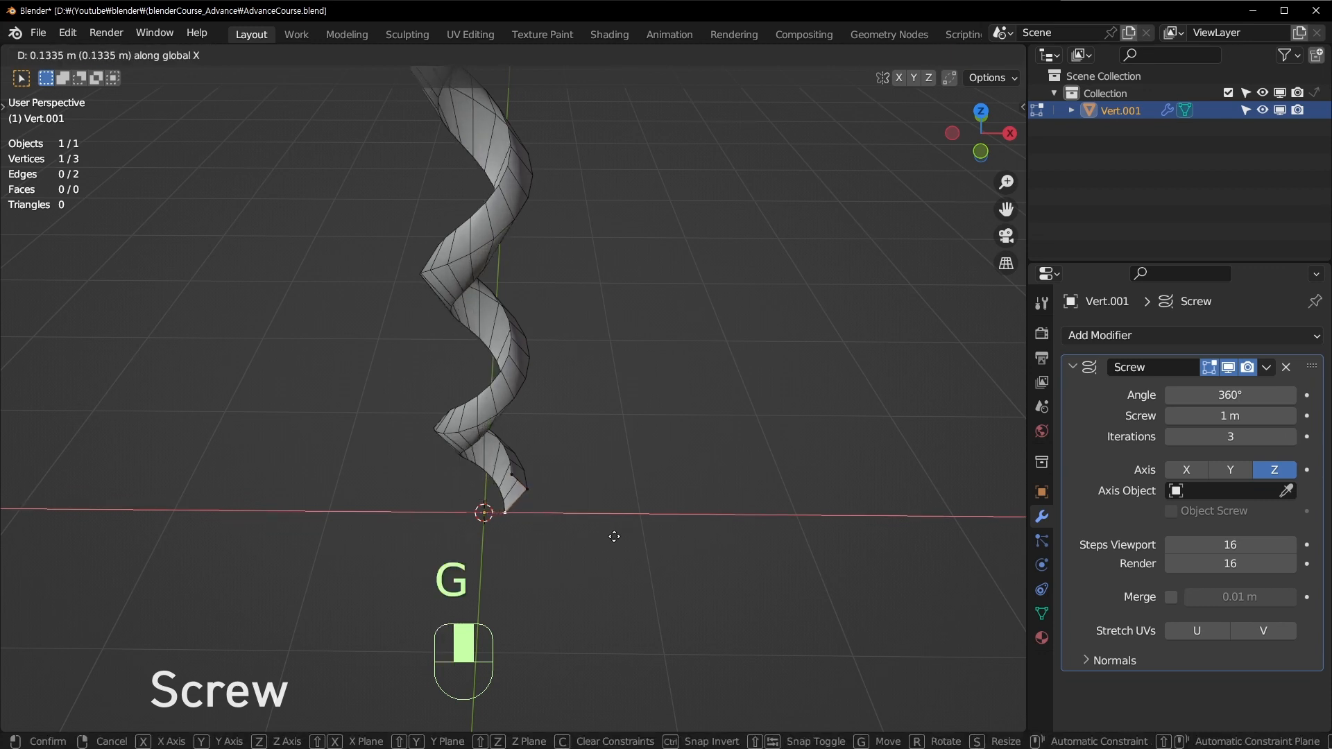
click(615, 535)
In top view, nudge the bottom vertex about 0.004 m along X and inspect the hollow spiral in Object Mode.
middle_drag(546, 418, 533, 466)
key(KP_7)
scroll(535, 466, up, 3)
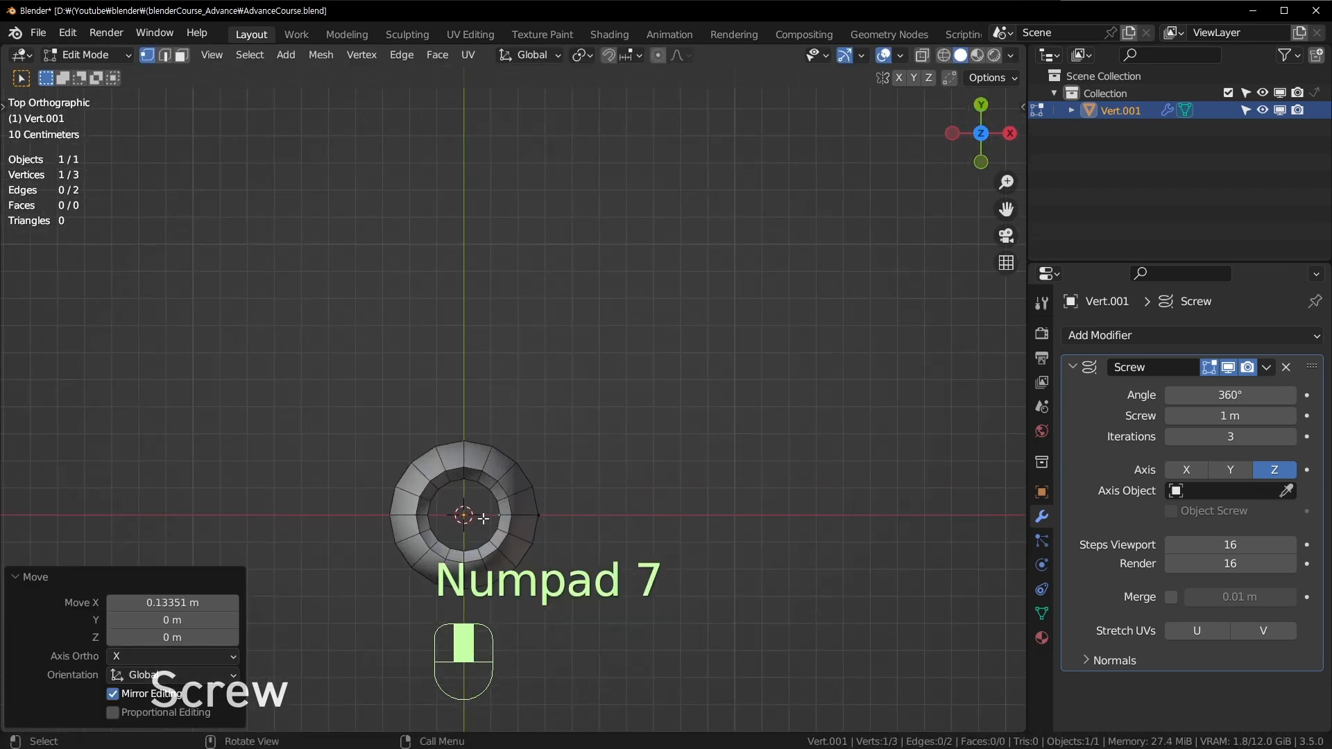
key(g)
click(576, 517)
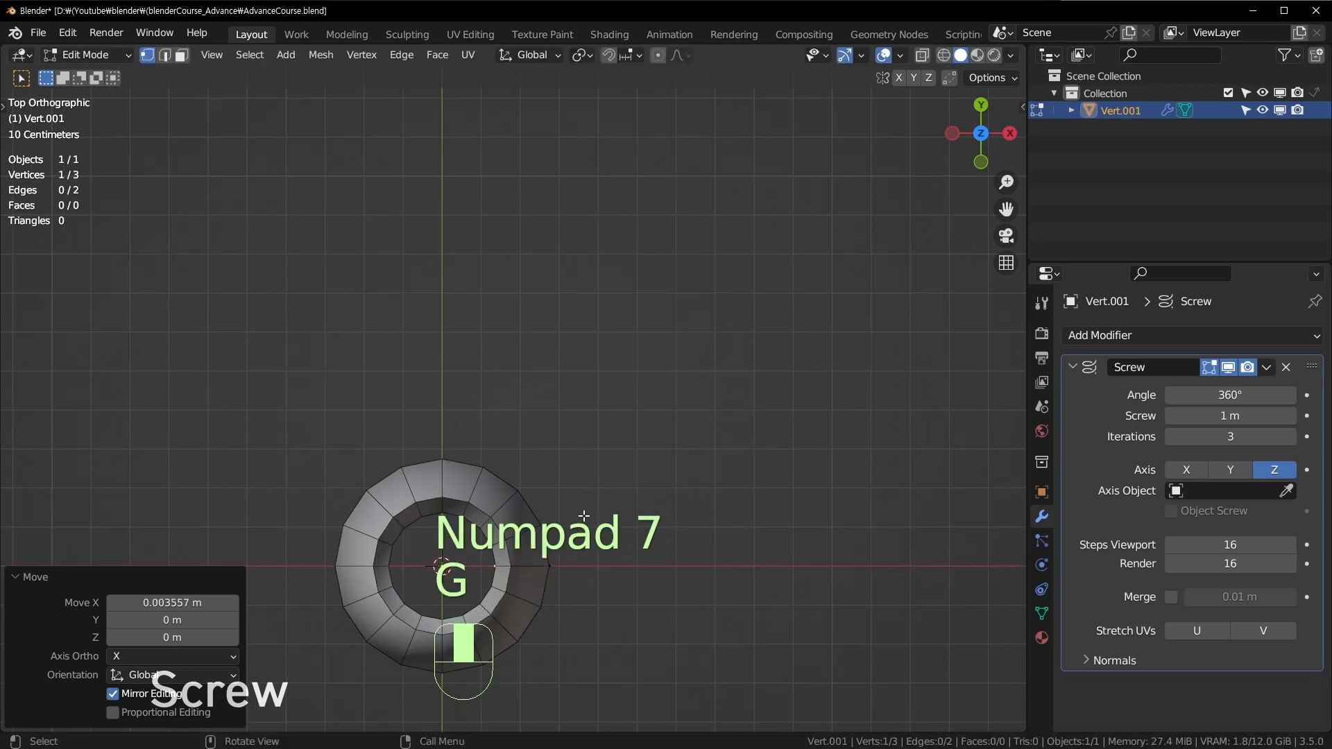
key(Tab)
middle_drag(576, 517, 555, 490)
Lower the profile's two upper vertices along Z, and adjust the outer vertex's height to reshape the spiral's cross-section.
key(Tab)
shift+click(554, 460)
key(g)
key(z)
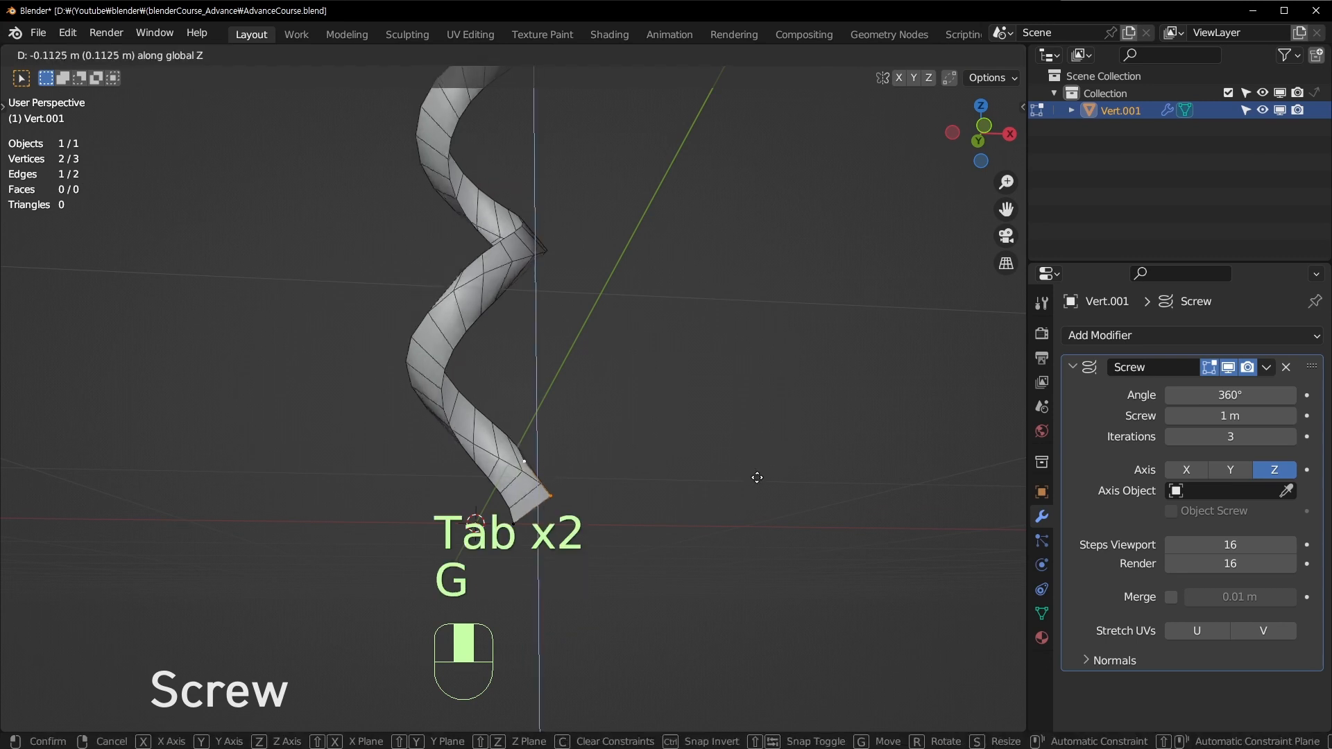
click(637, 478)
key(g)
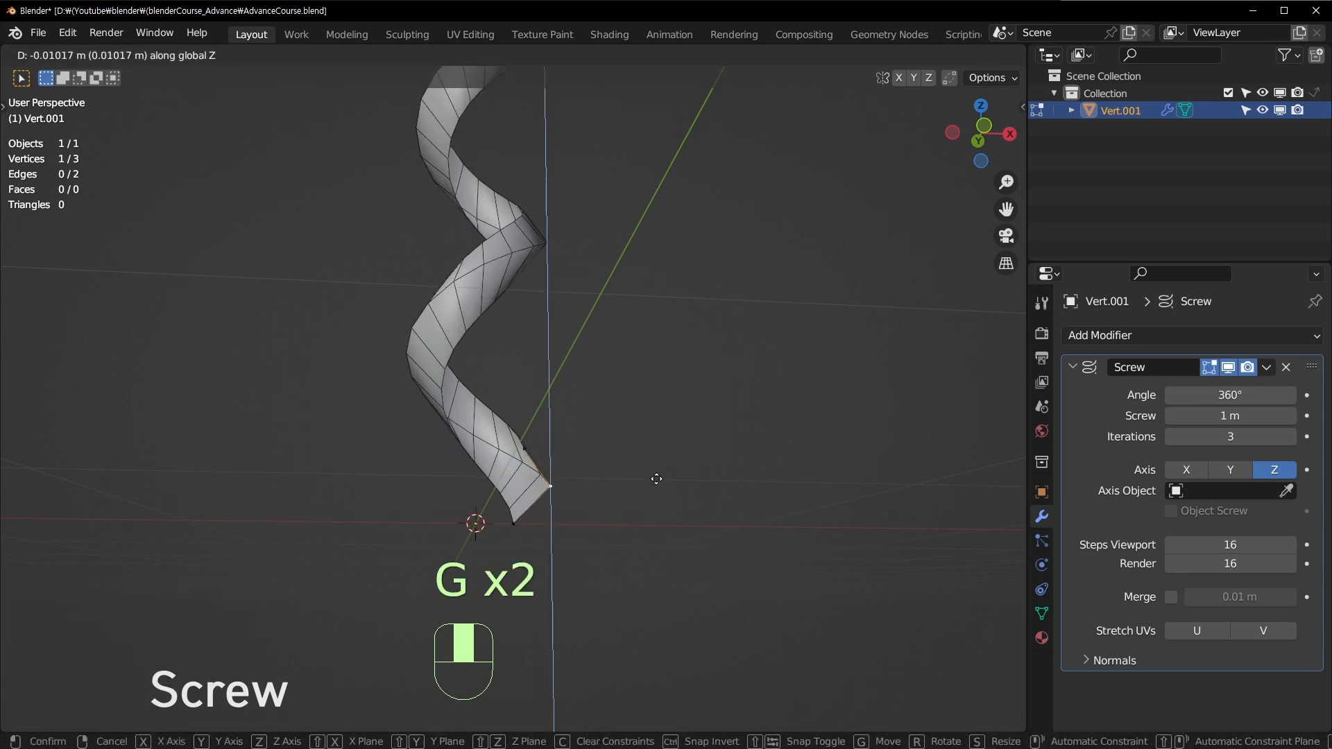
click(553, 476)
Return to Object Mode and reduce the Screw modifier's Screw offset to 0.44 m.
key(Tab)
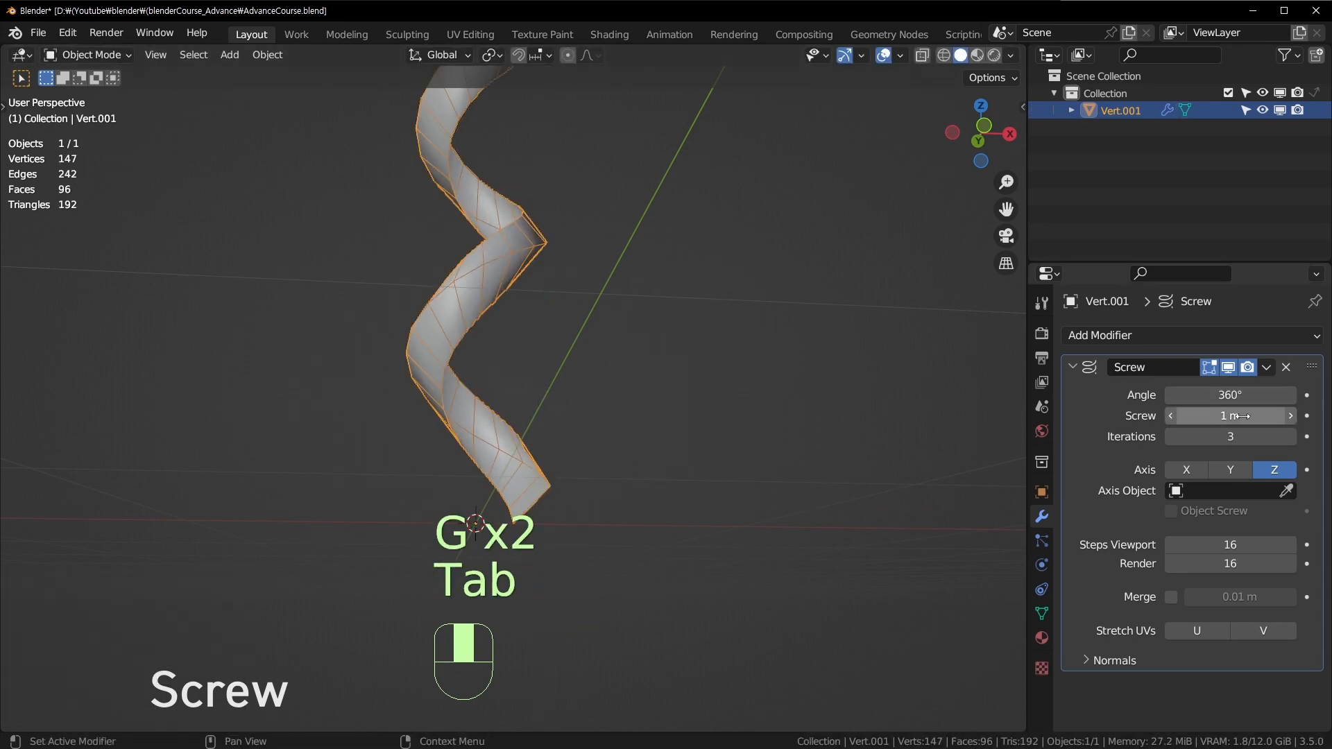
shift+drag(1239, 416, 1200, 415)
scroll(906, 404, up, 5)
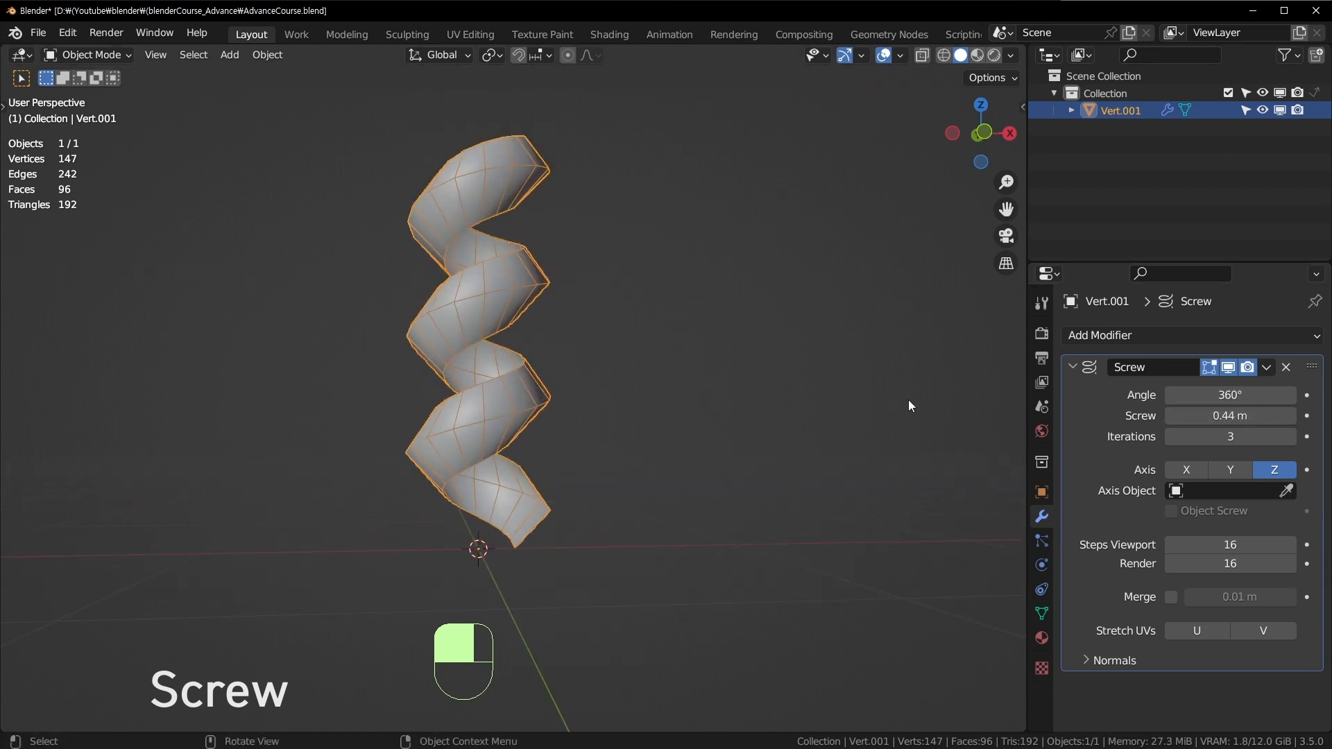
In Edit Mode, select the profile's two upper vertices and lower them about 0.108 m along Z.
key(Tab)
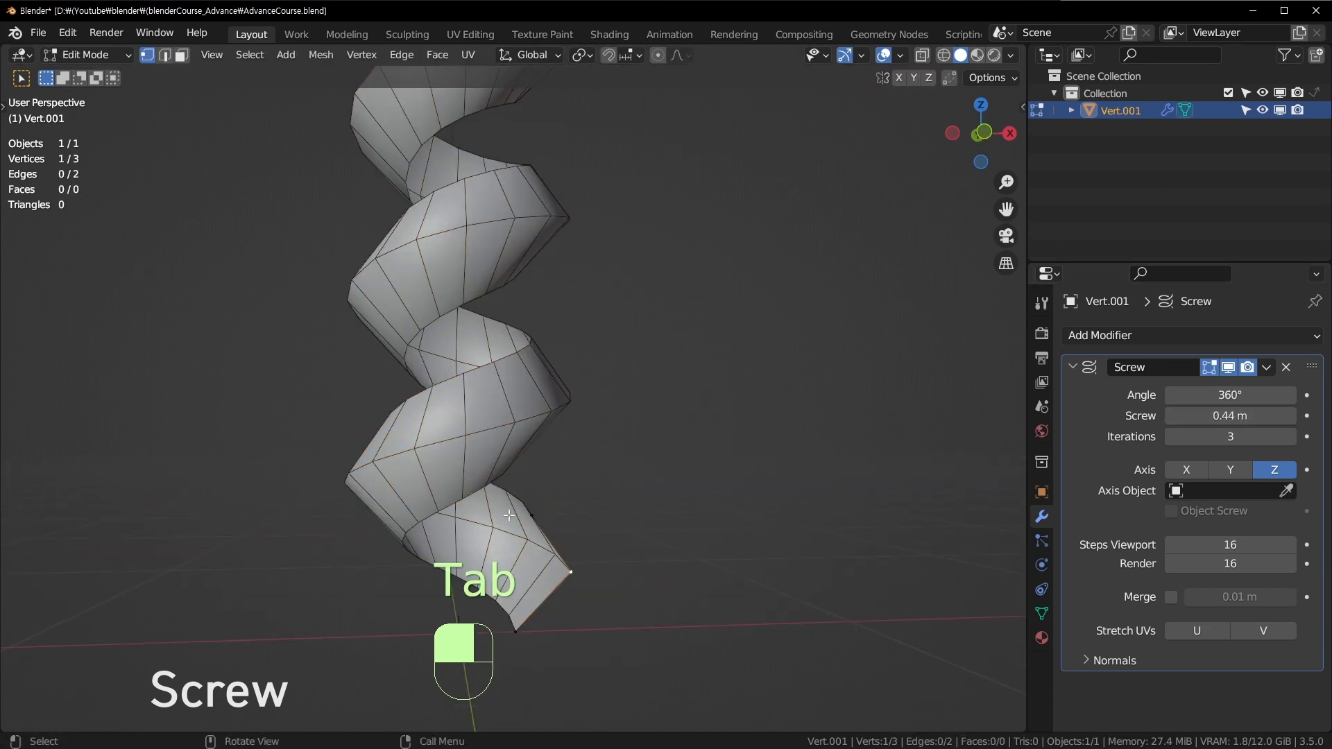
drag(486, 509, 611, 662)
drag(520, 487, 636, 560)
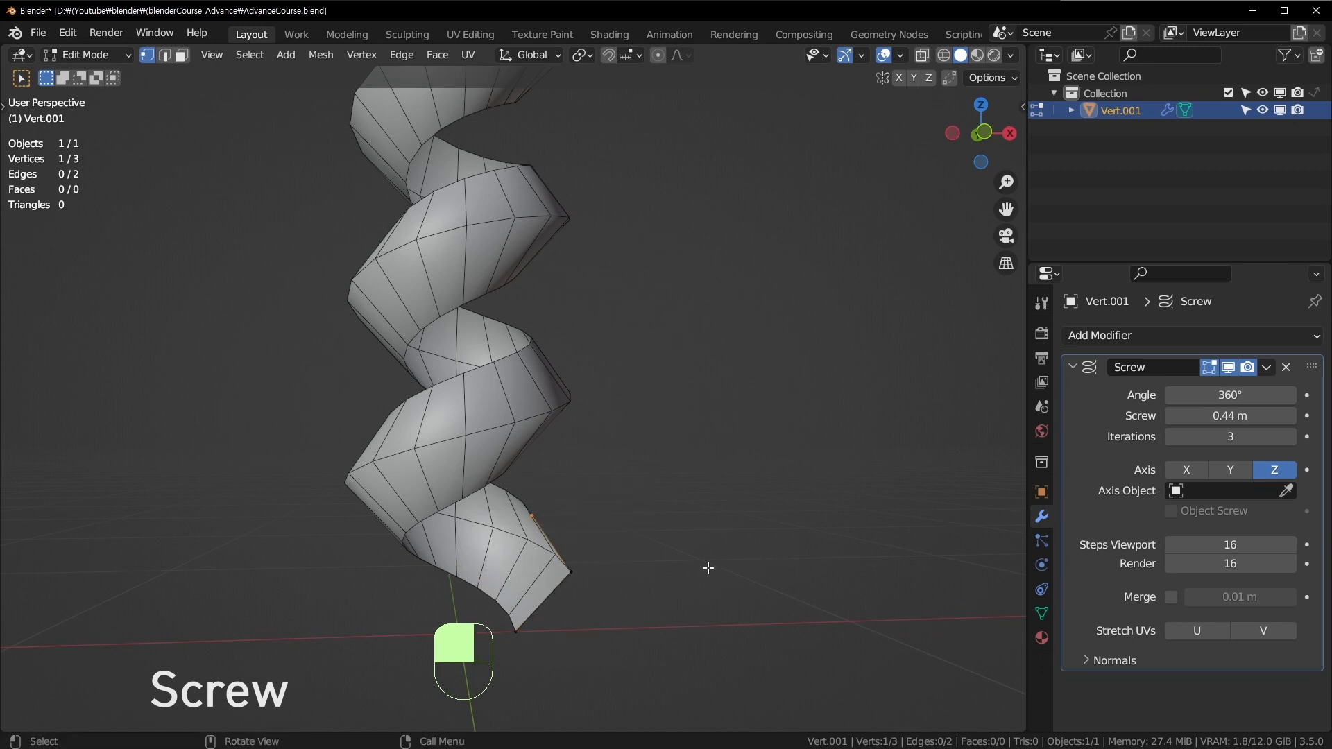
key(g)
key(z)
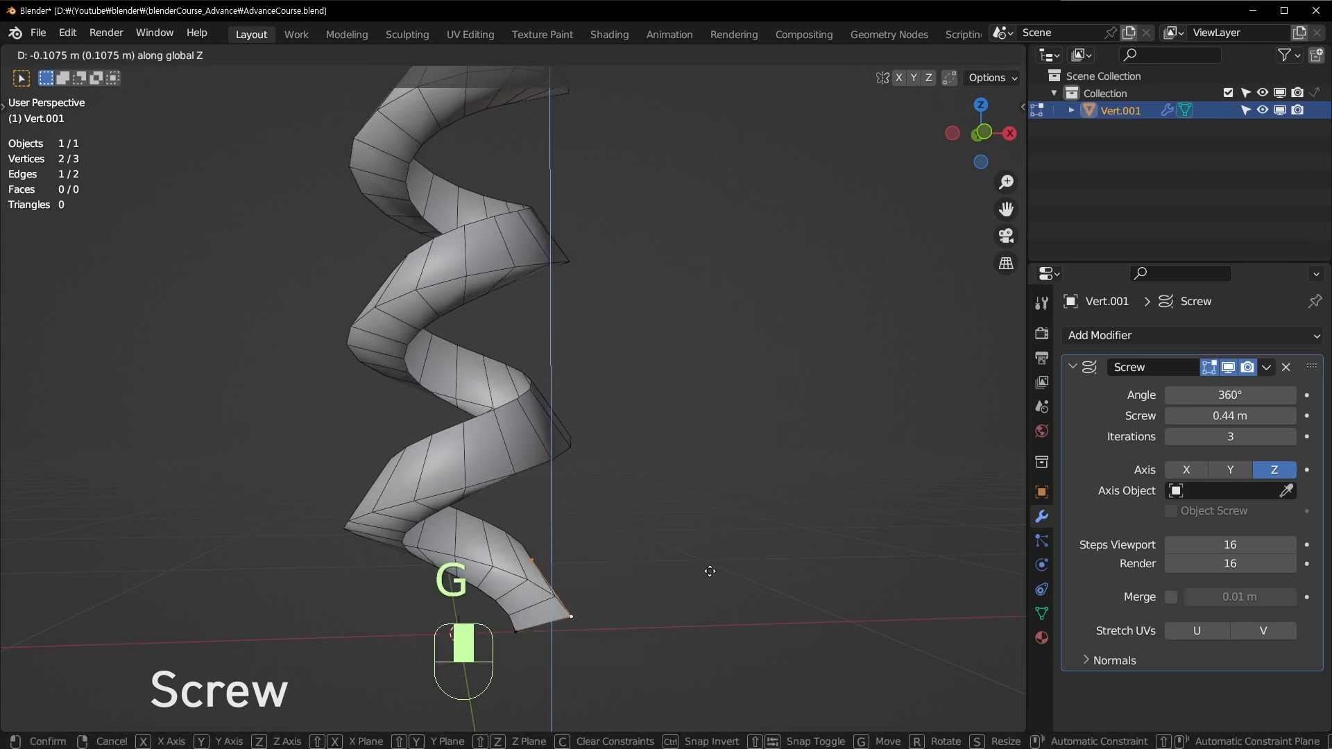
click(710, 571)
In front view, move the outer vertex about 0.065 m toward the origin and lower the top vertex about 0.07 m.
click(584, 614)
key(KP_1)
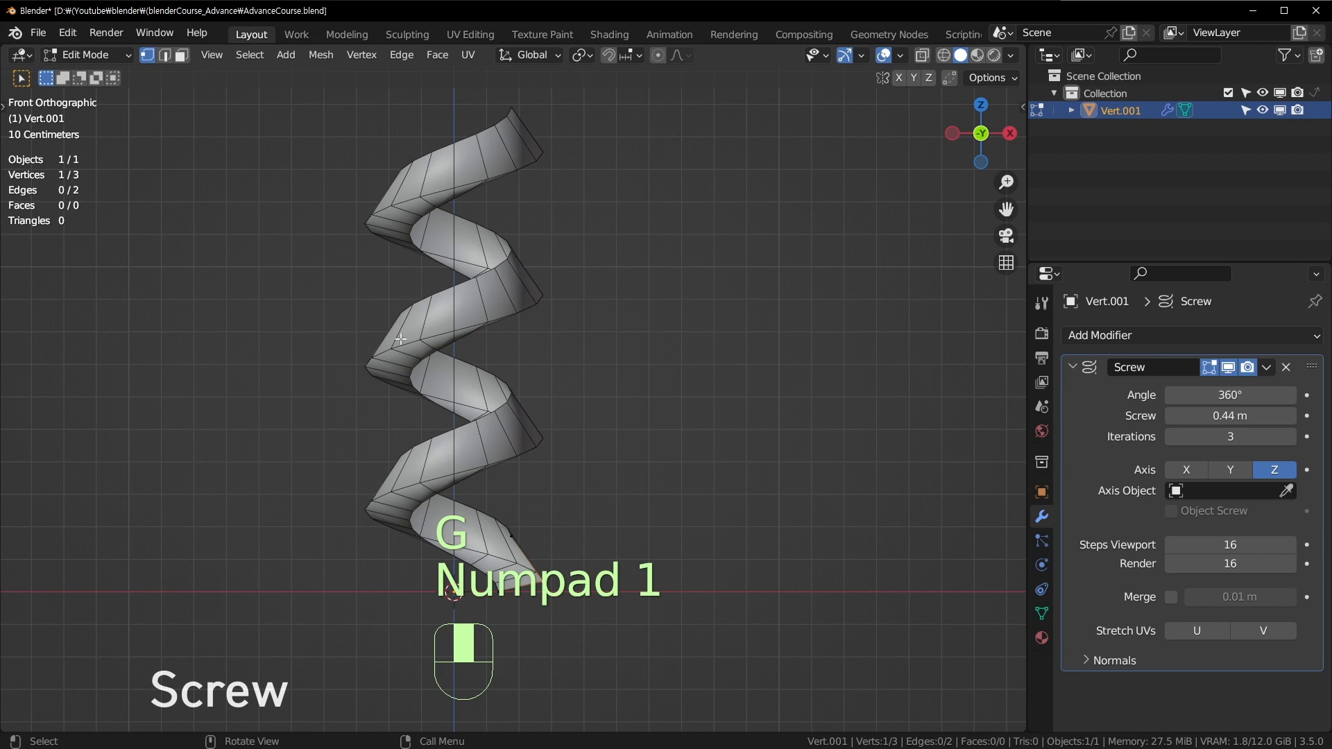
shift+middle_drag(572, 598, 511, 482)
key(g)
click(480, 484)
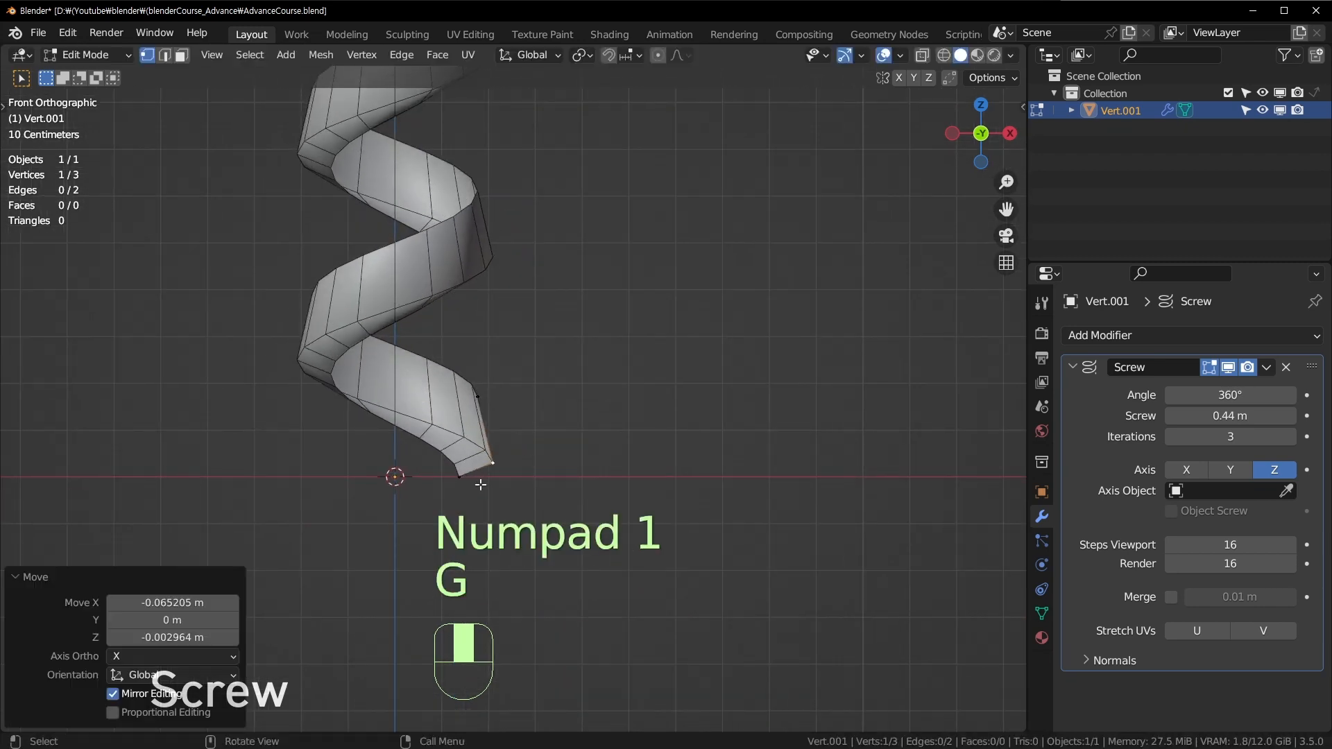
key(g)
click(478, 431)
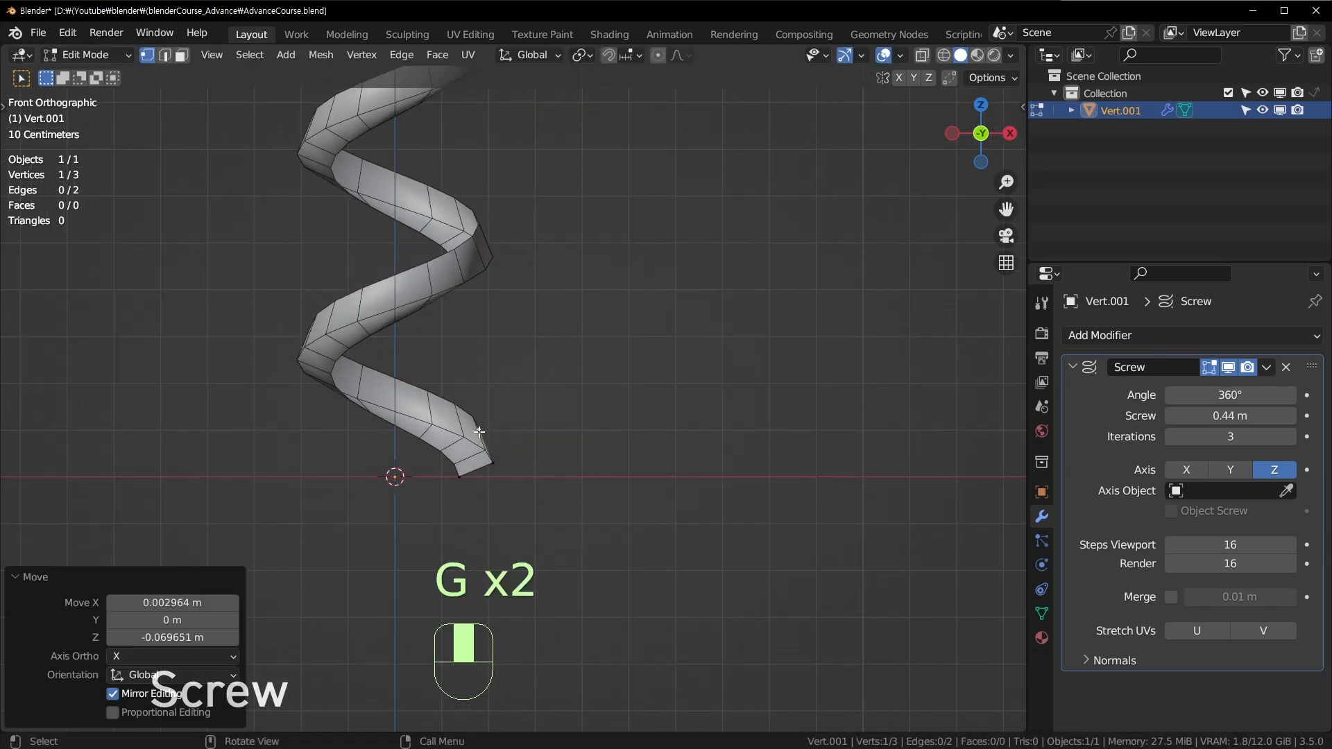
Back in Object Mode, set the Screw modifier's Screw offset to 0.18 m and Iterations to 7.
key(Tab)
middle_drag(514, 313, 555, 291)
mouse_move(1230, 415)
shift+mouse_down()
mouse_move(1179, 416)
mouse_move(1231, 415)
shift+mouse_up()
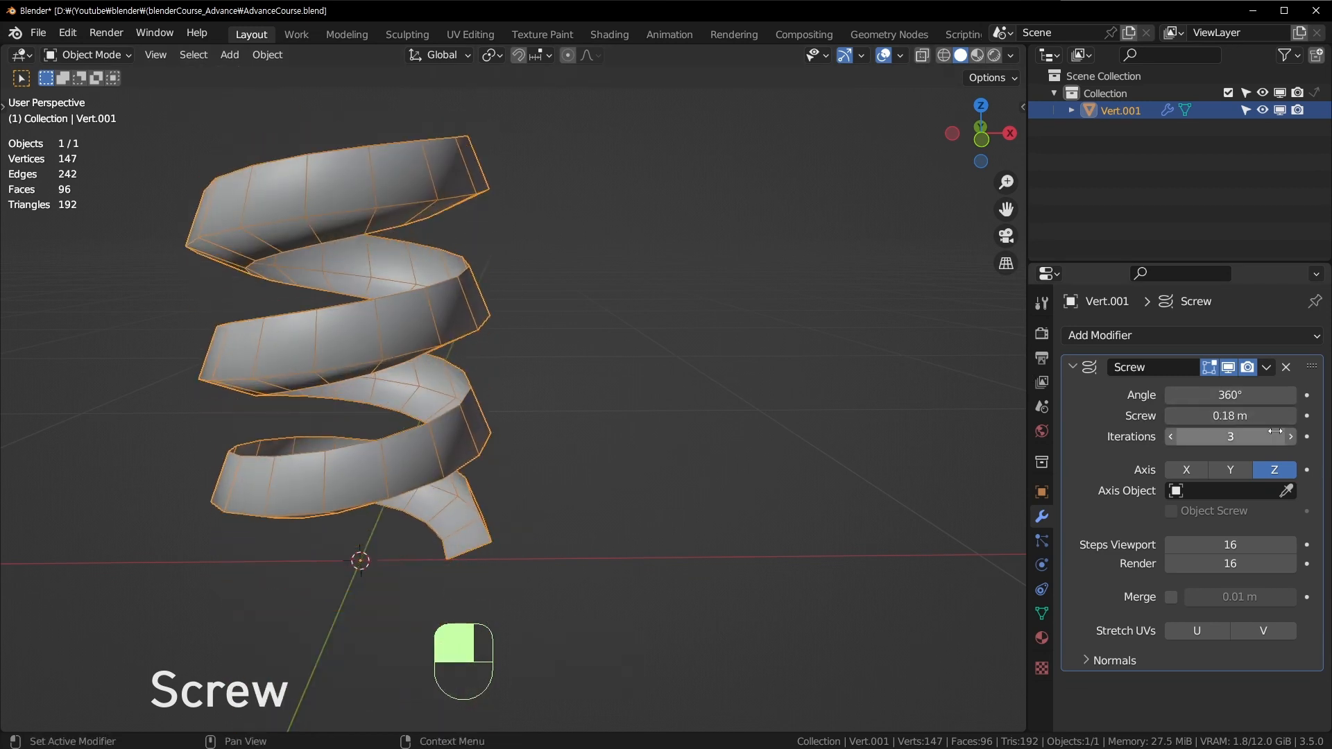
drag(1293, 436, 1311, 436)
scroll(481, 214, down, 5)
middle_drag(478, 209, 451, 302)
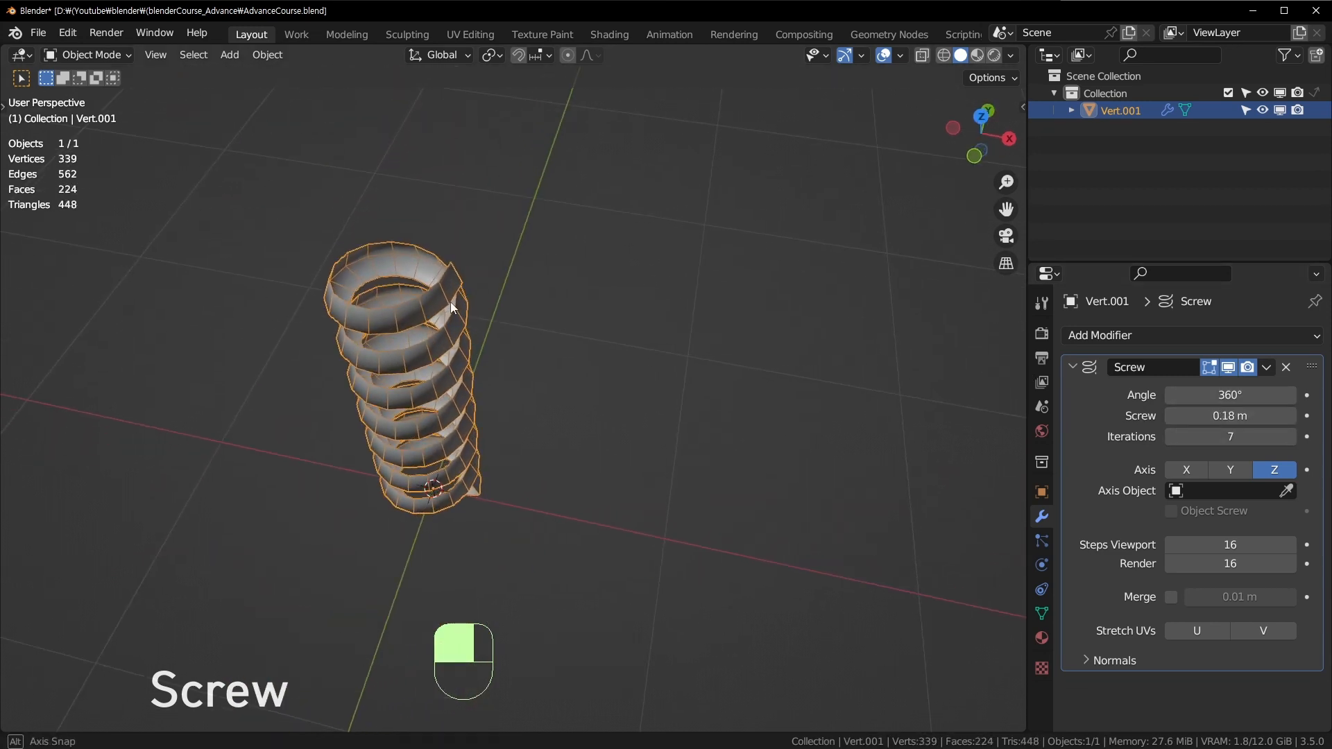
Examine the coiled spring from several angles and distances, checking its base profile in Edit Mode.
middle_drag(469, 423, 538, 385)
scroll(555, 316, up, 3)
shift+middle_drag(568, 132, 595, 299)
middle_drag(614, 297, 598, 379)
scroll(598, 379, down, 4)
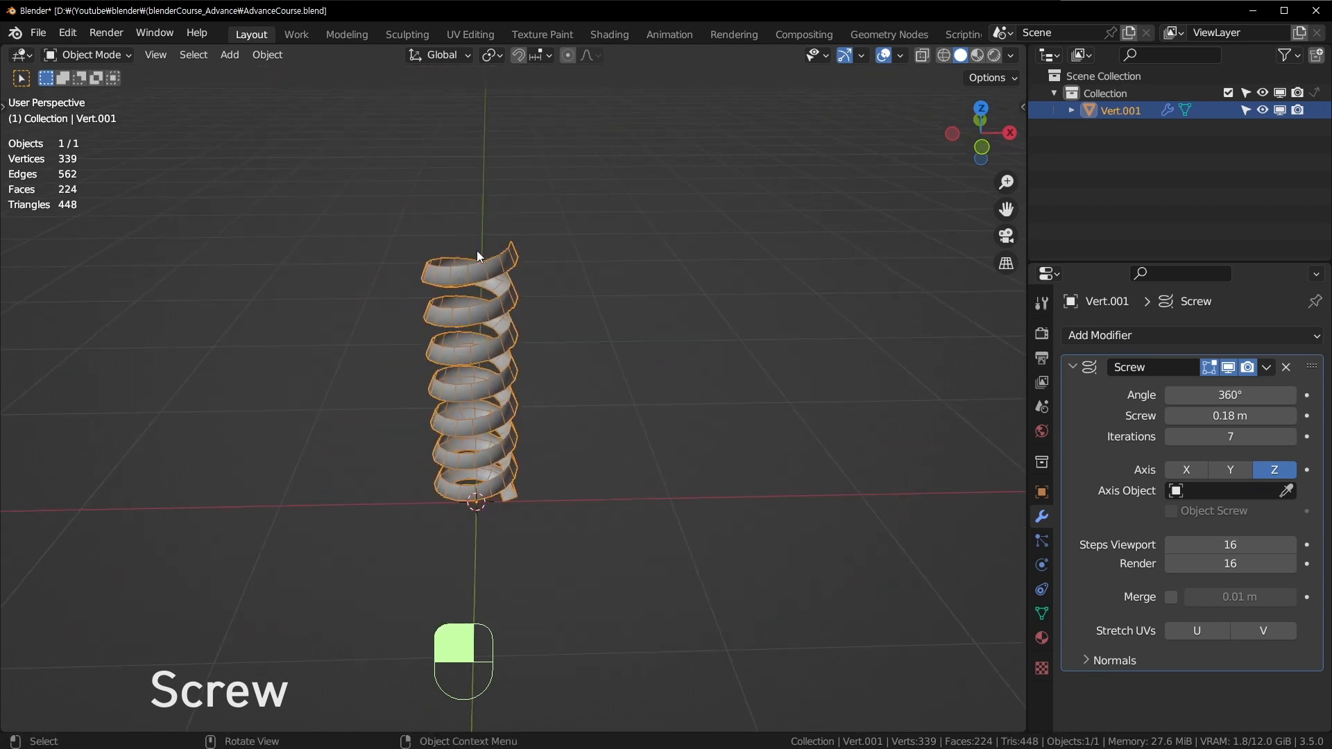
scroll(601, 372, up, 3)
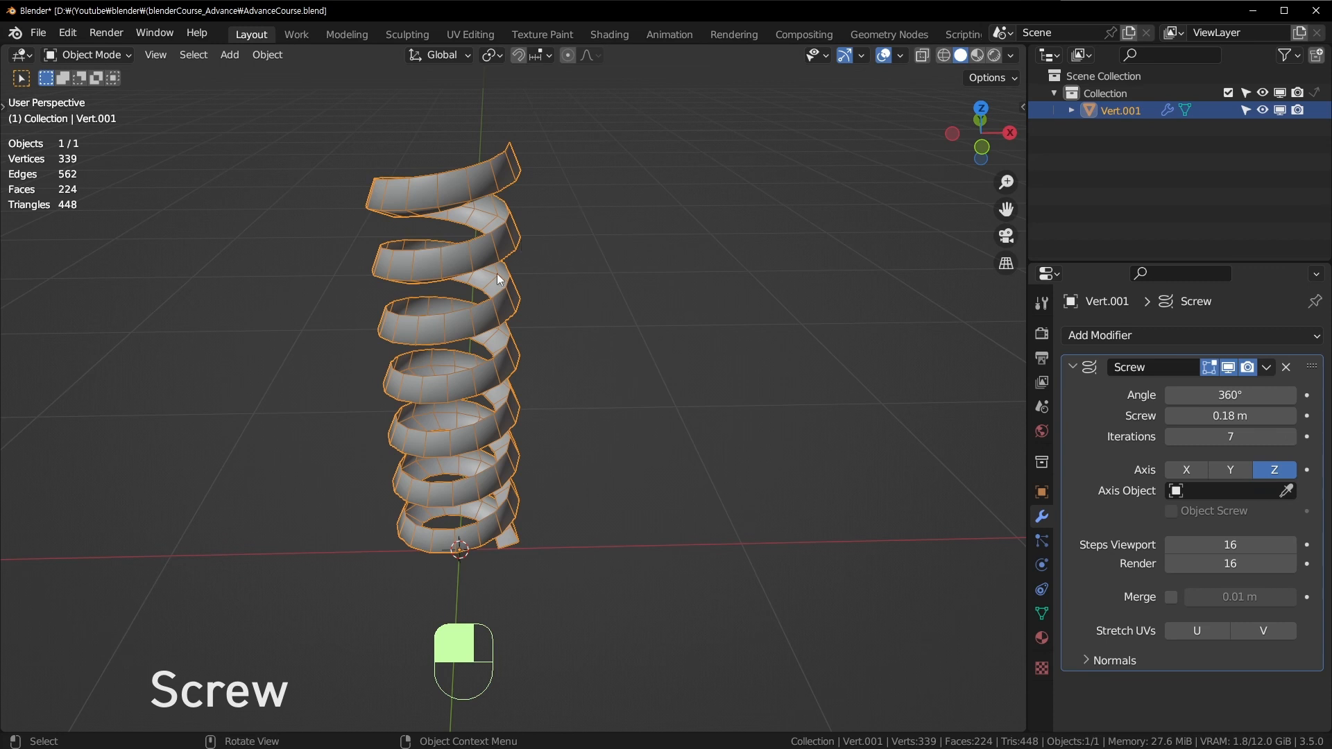
scroll(463, 336, down, 4)
scroll(452, 395, up, 4)
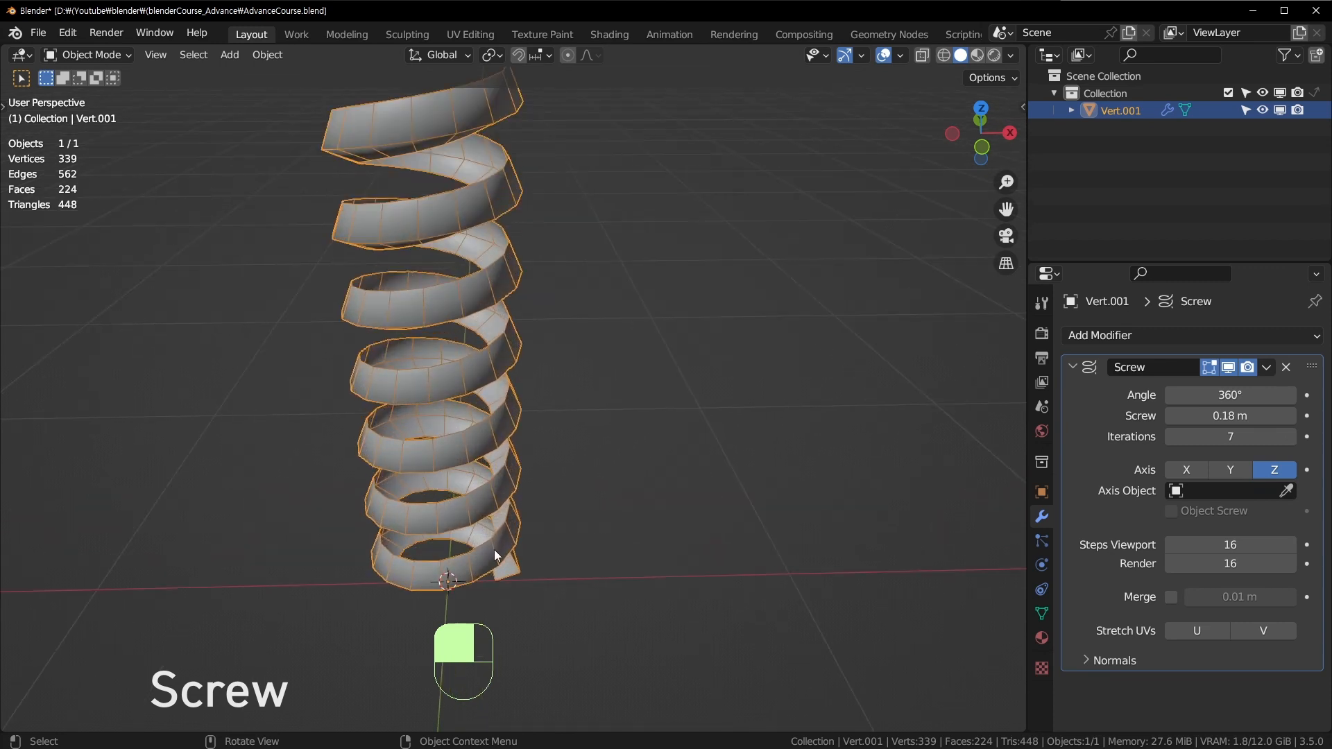
shift+middle_drag(477, 538, 556, 507)
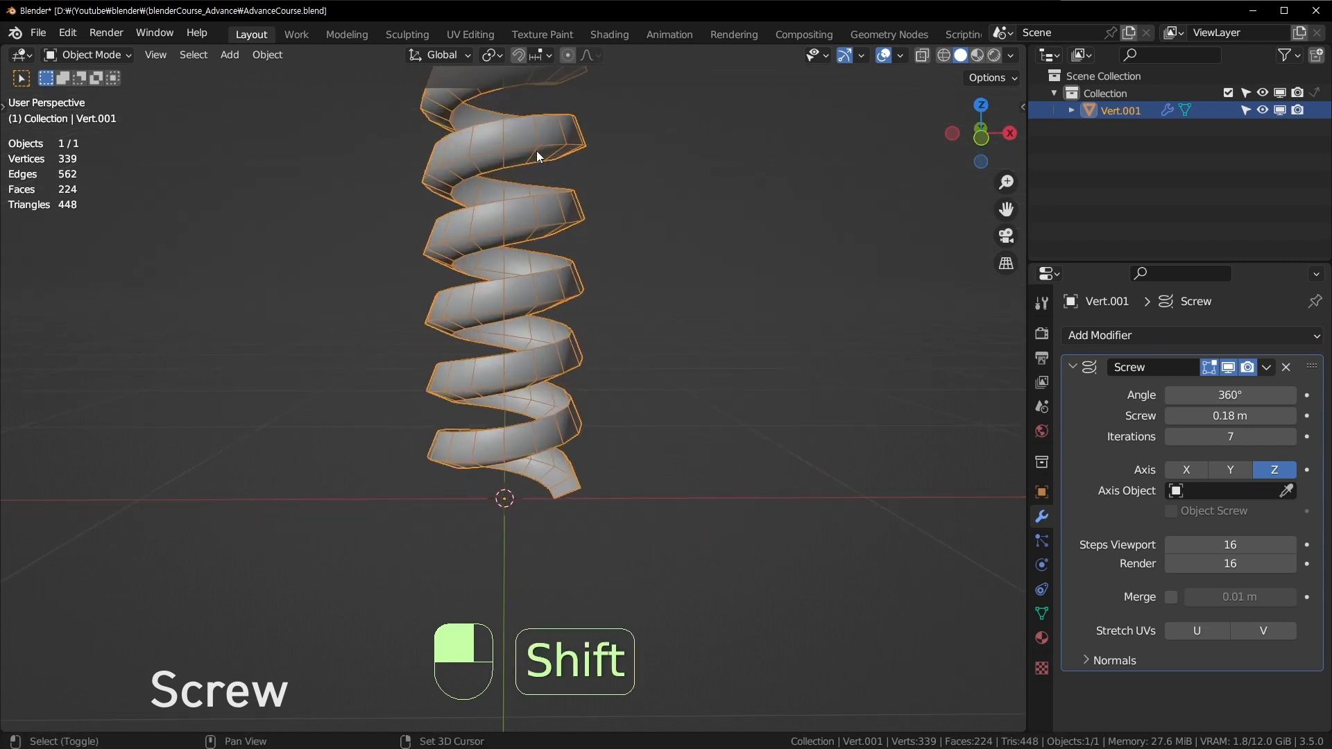
shift+middle_drag(535, 151, 561, 384)
middle_drag(754, 298, 558, 443)
scroll(561, 591, up, 3)
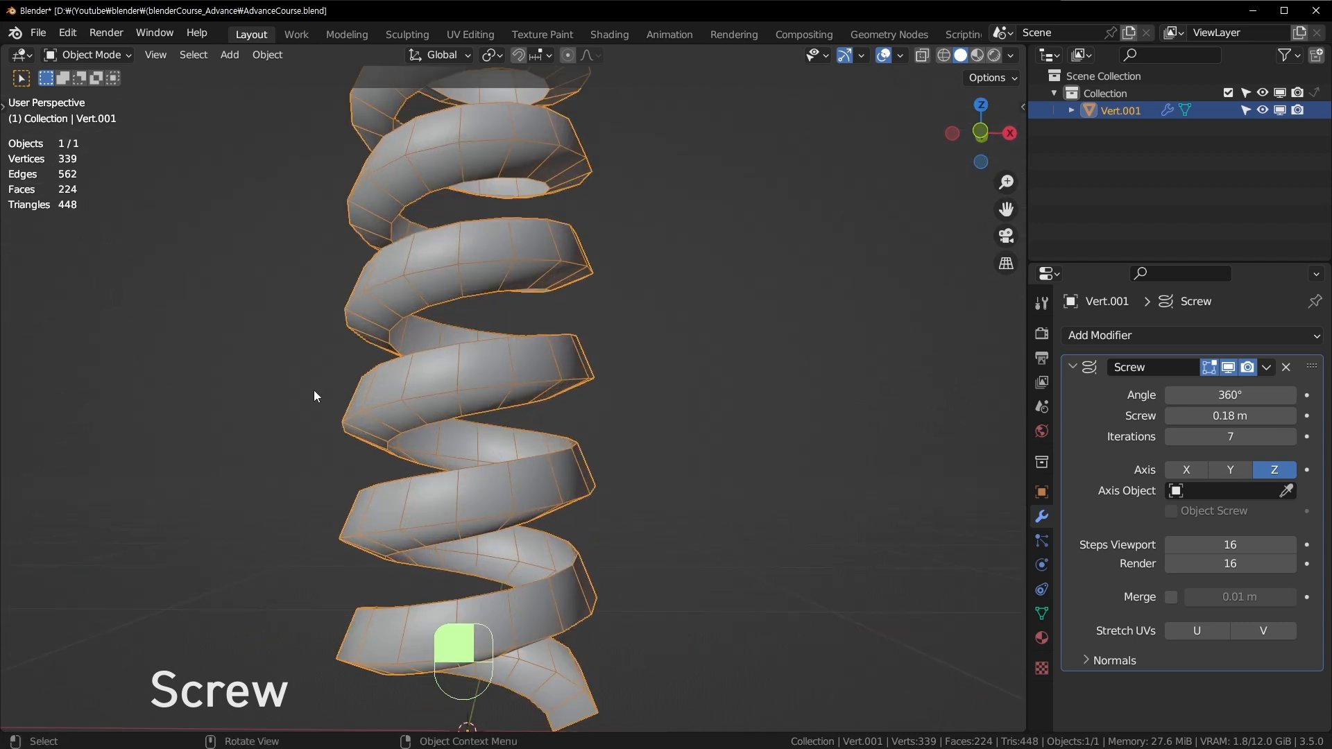
scroll(552, 159, down, 4)
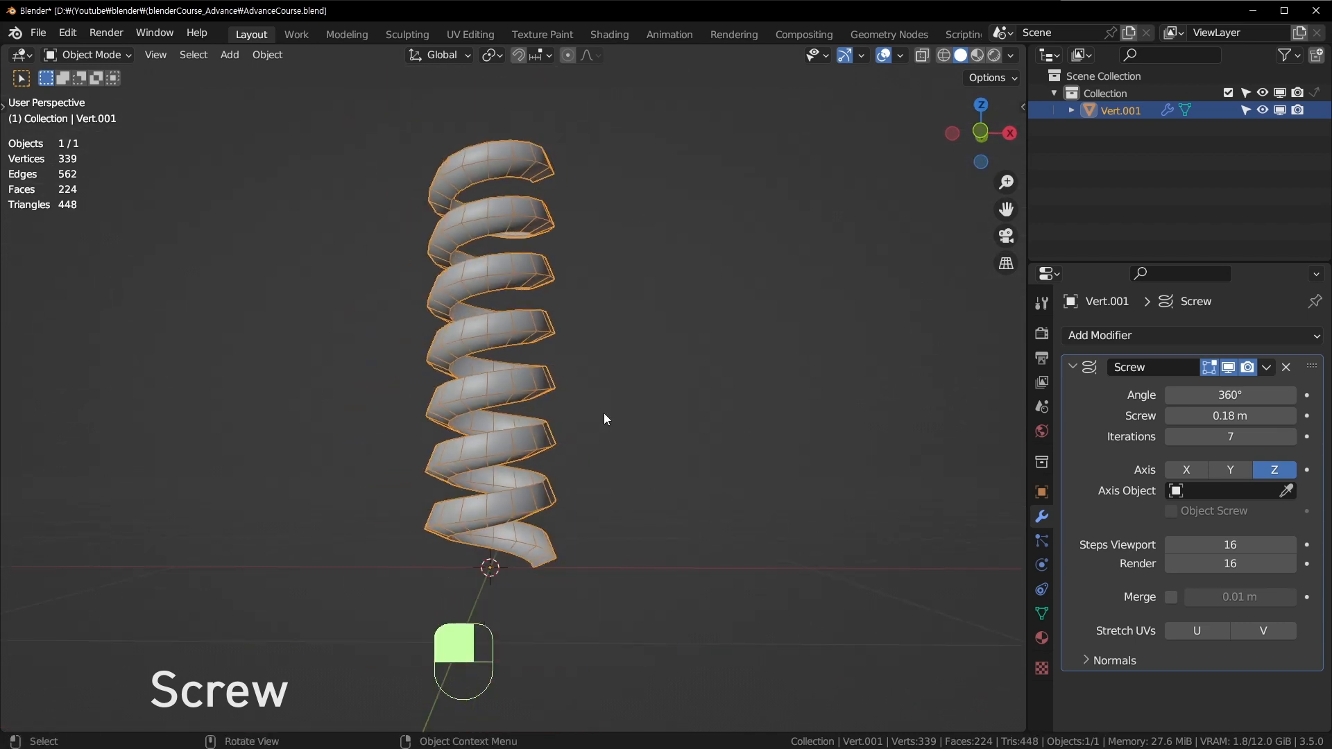
middle_drag(496, 320, 587, 548)
scroll(665, 484, down, 2)
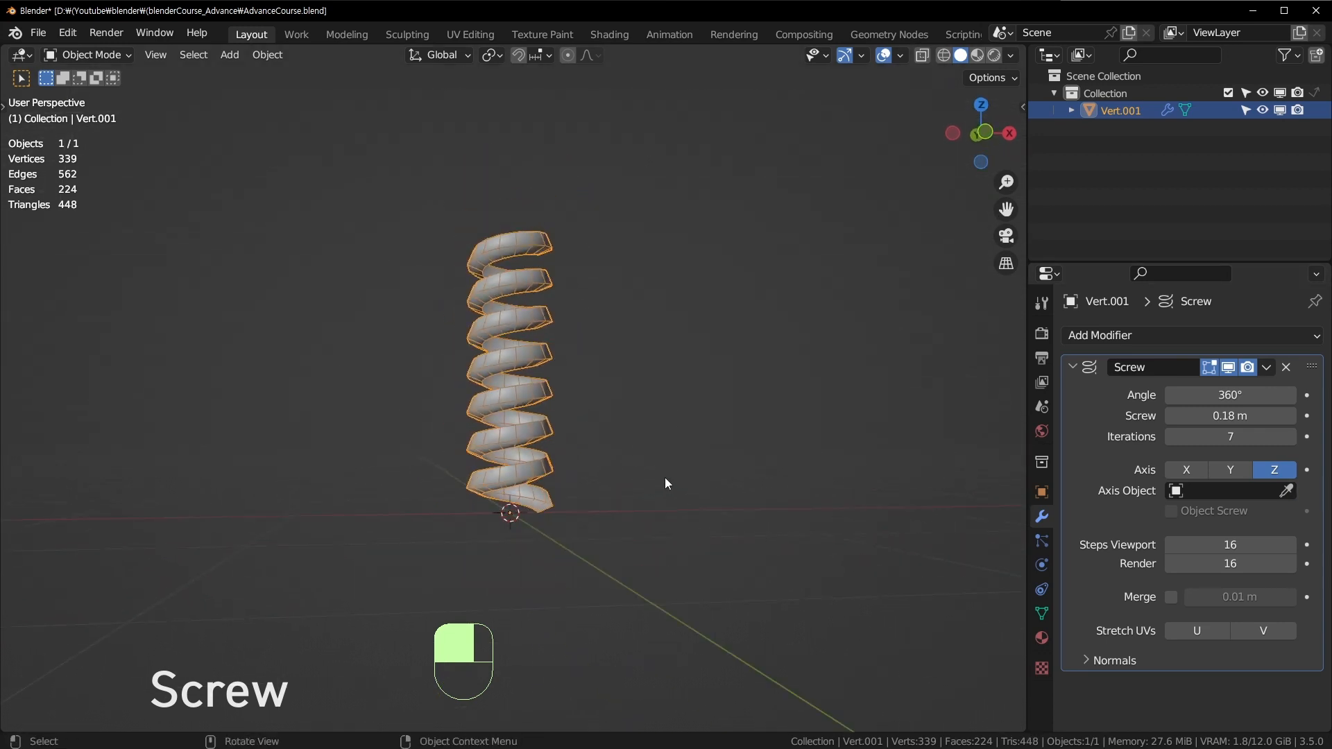
scroll(548, 493, up, 6)
key(Tab)
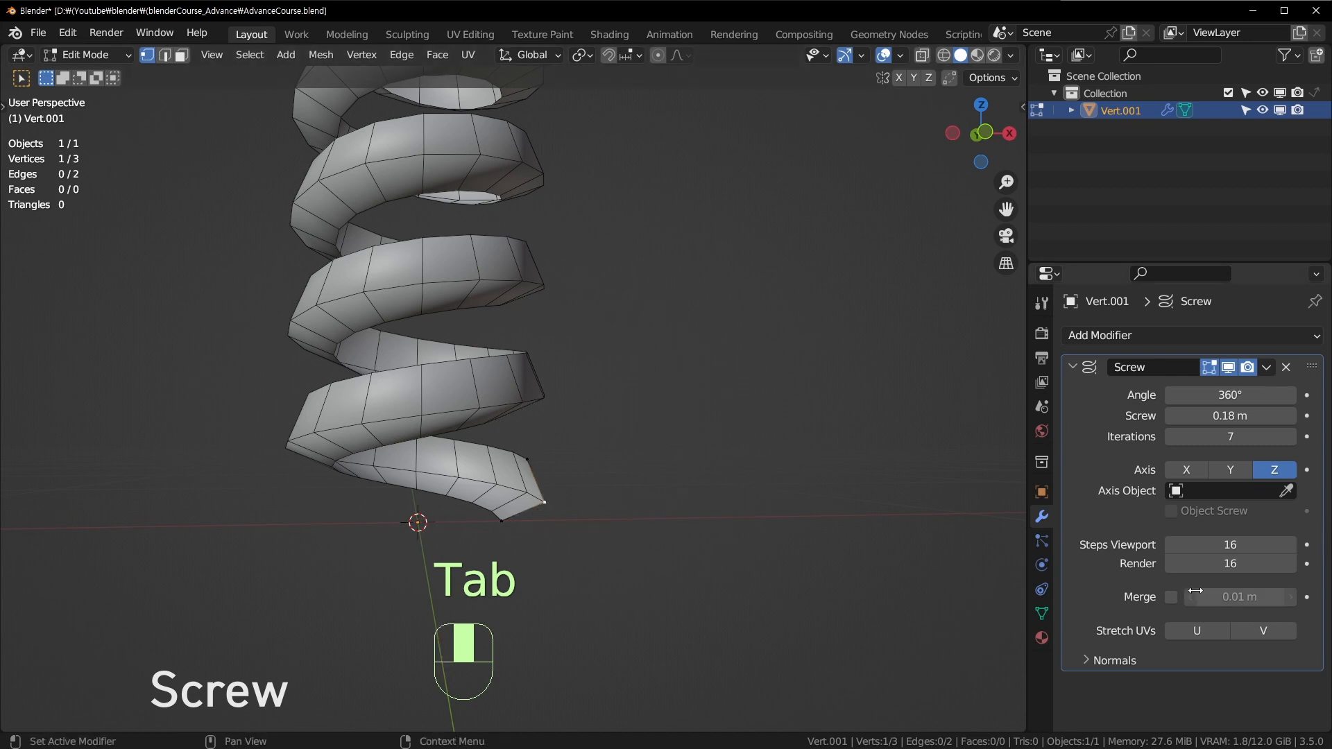
middle_drag(234, 326, 751, 439)
key(Tab)
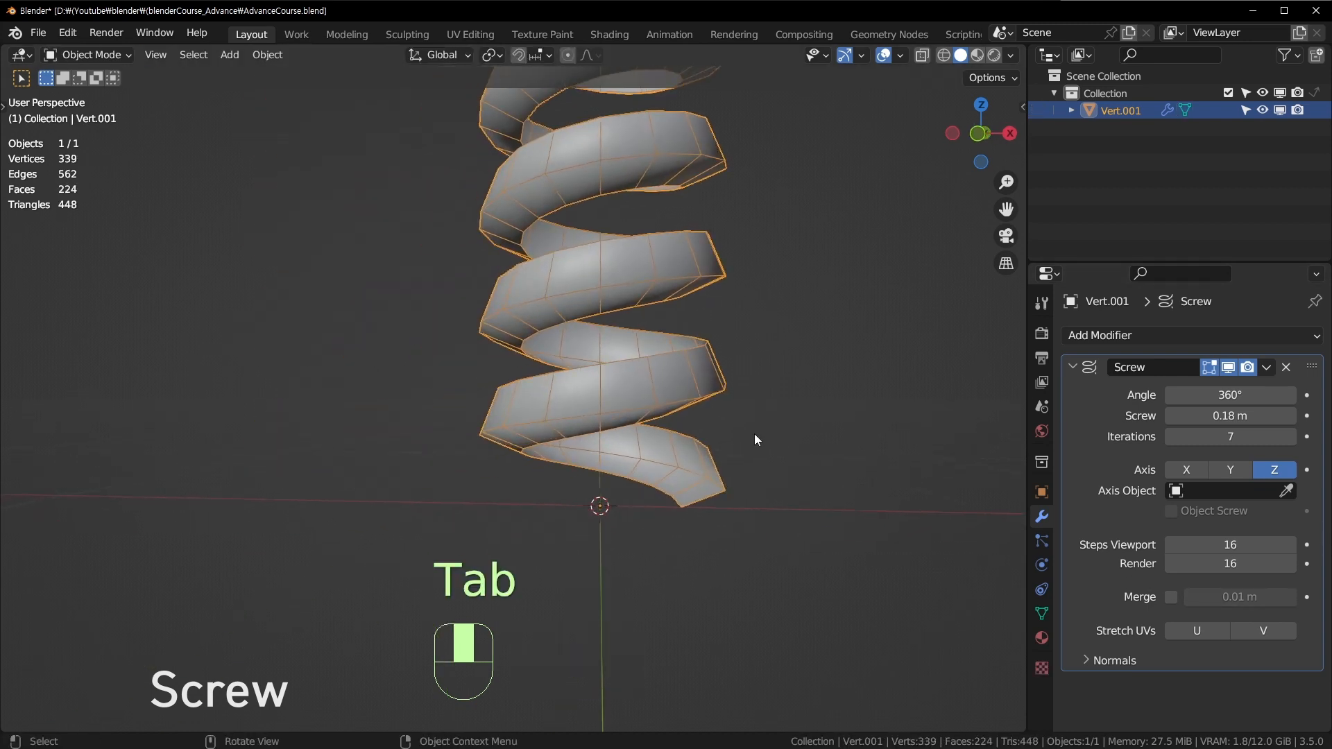
Try the Y and X axes in the Screw modifier and set the axis back to Z.
click(1230, 471)
middle_drag(527, 486, 466, 601)
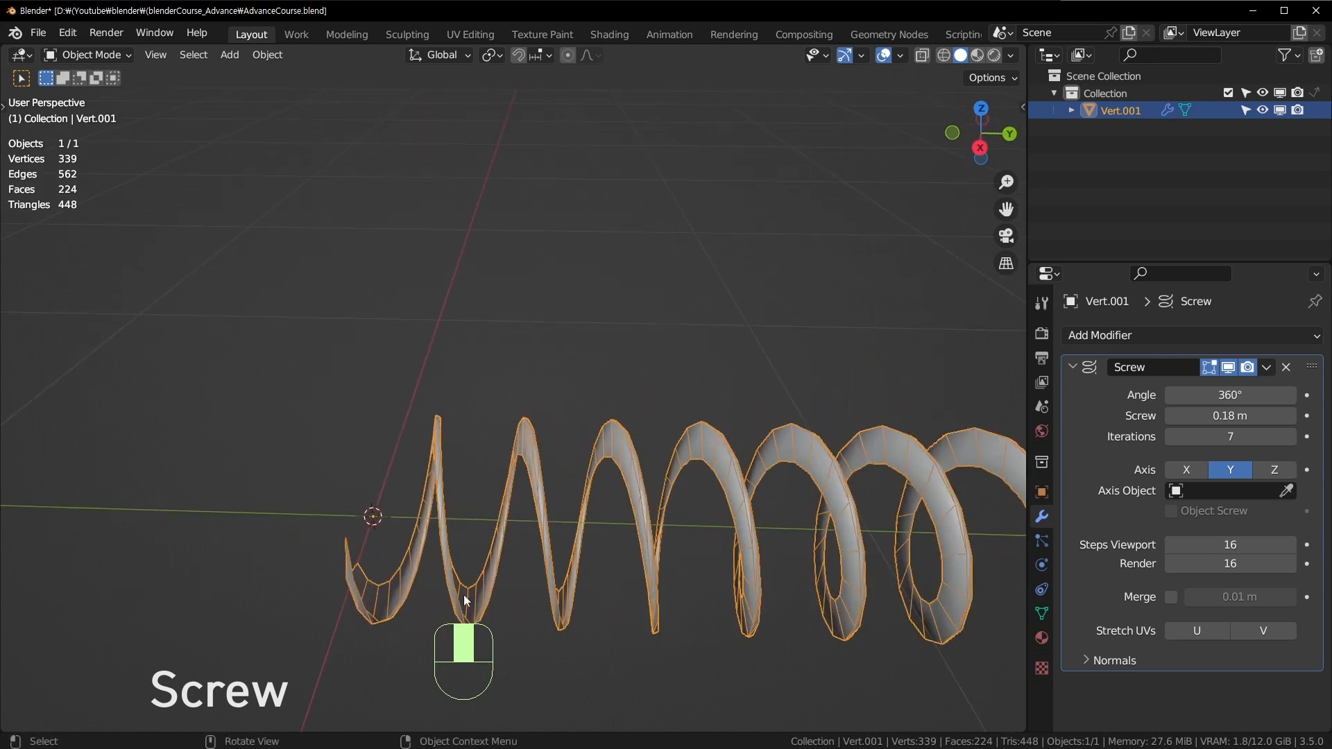
click(1187, 471)
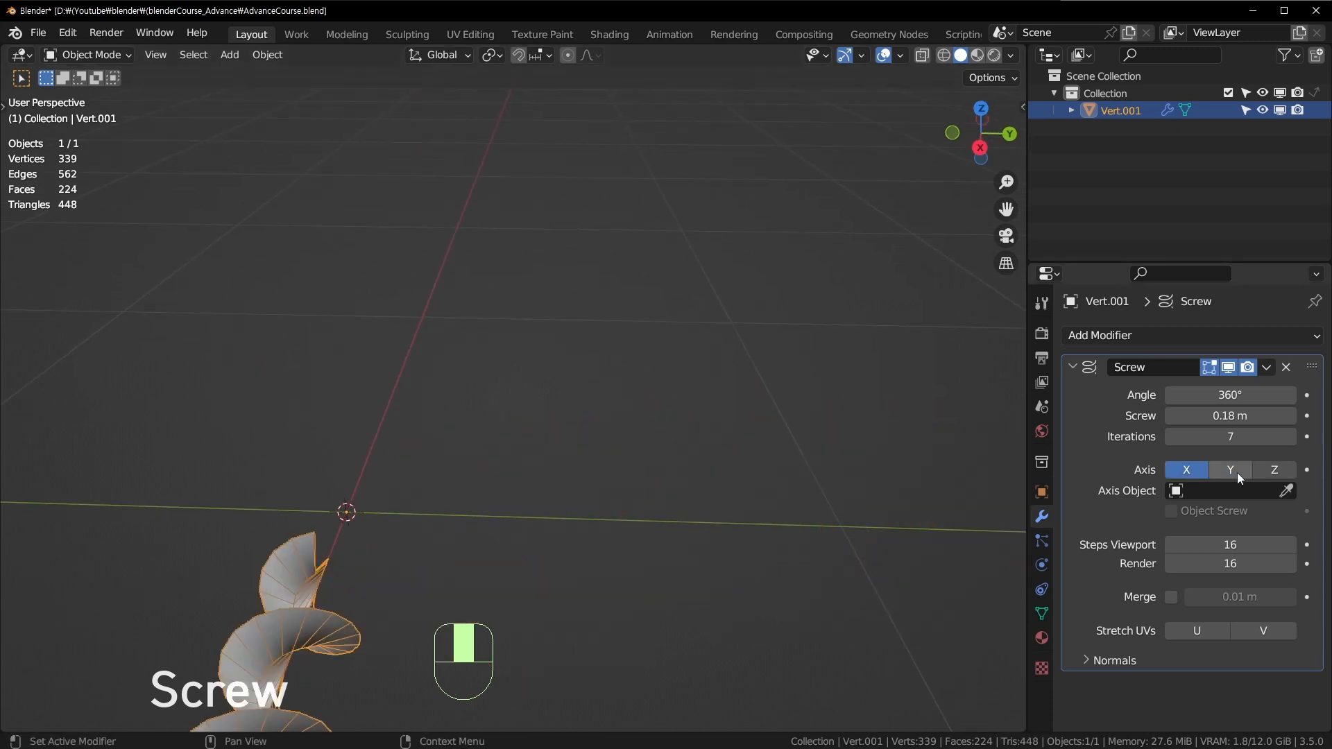
scroll(357, 507, down, 5)
middle_drag(356, 507, 698, 455)
scroll(698, 455, up, 3)
click(1219, 469)
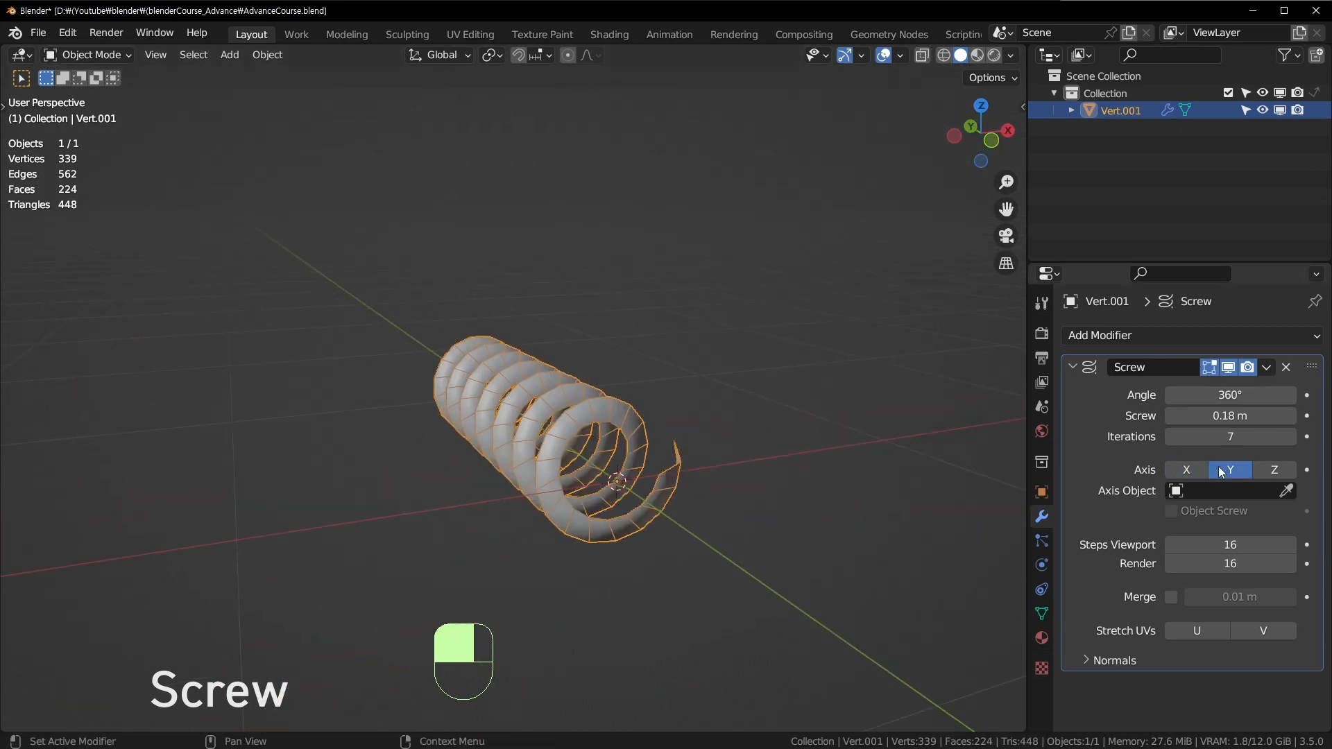
click(1285, 474)
Frame the lower coils, try a different Steps Viewport value and reset it to 16.
shift+middle_drag(785, 393, 643, 420)
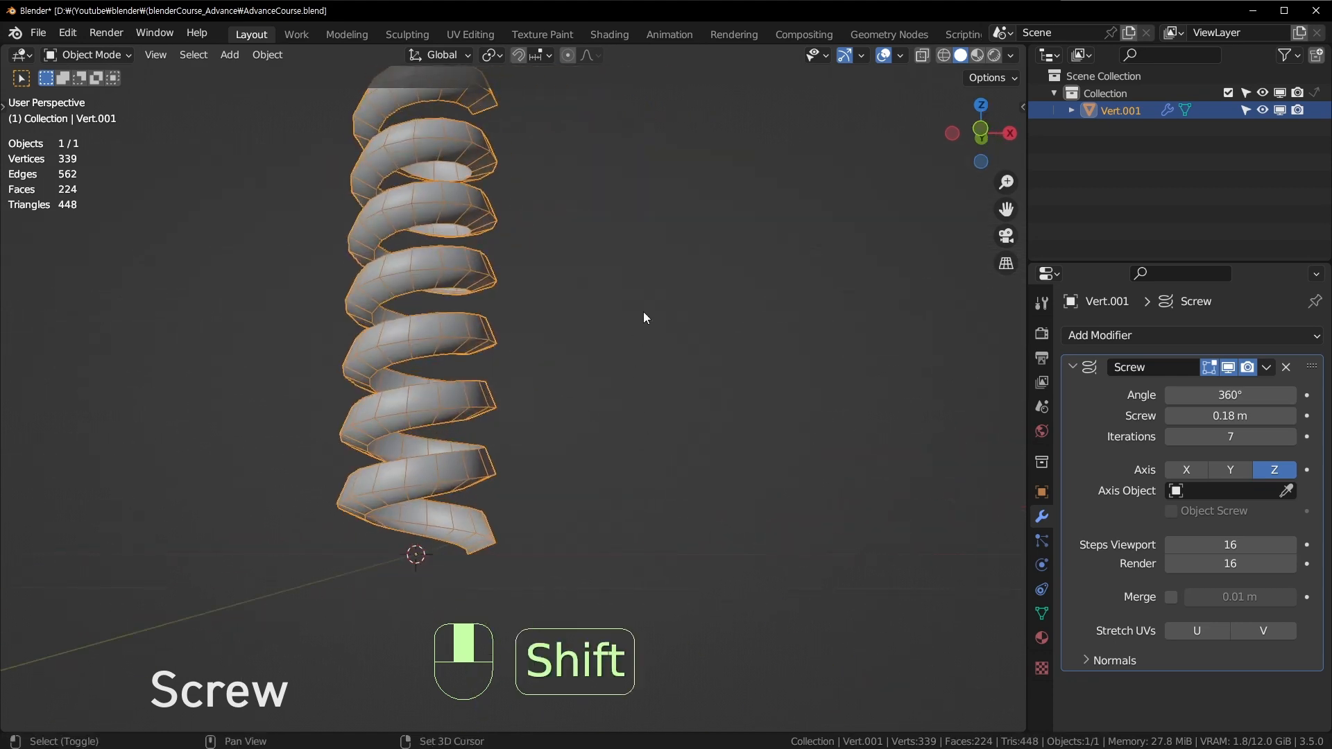
shift+middle_drag(643, 310, 695, 494)
scroll(694, 494, up, 2)
shift+middle_drag(624, 665, 689, 417)
scroll(688, 416, up, 2)
middle_drag(815, 554, 803, 594)
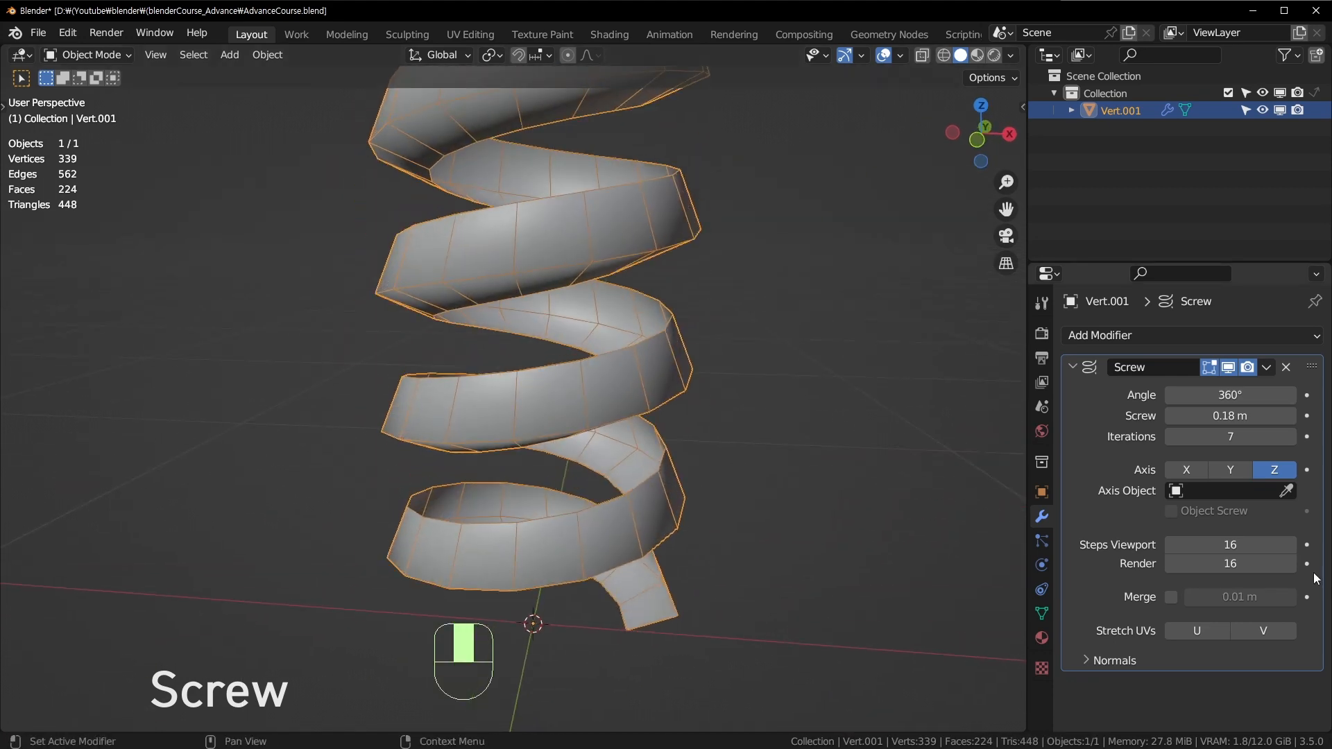
drag(1240, 546, 1290, 546)
text(16)
key(Return)
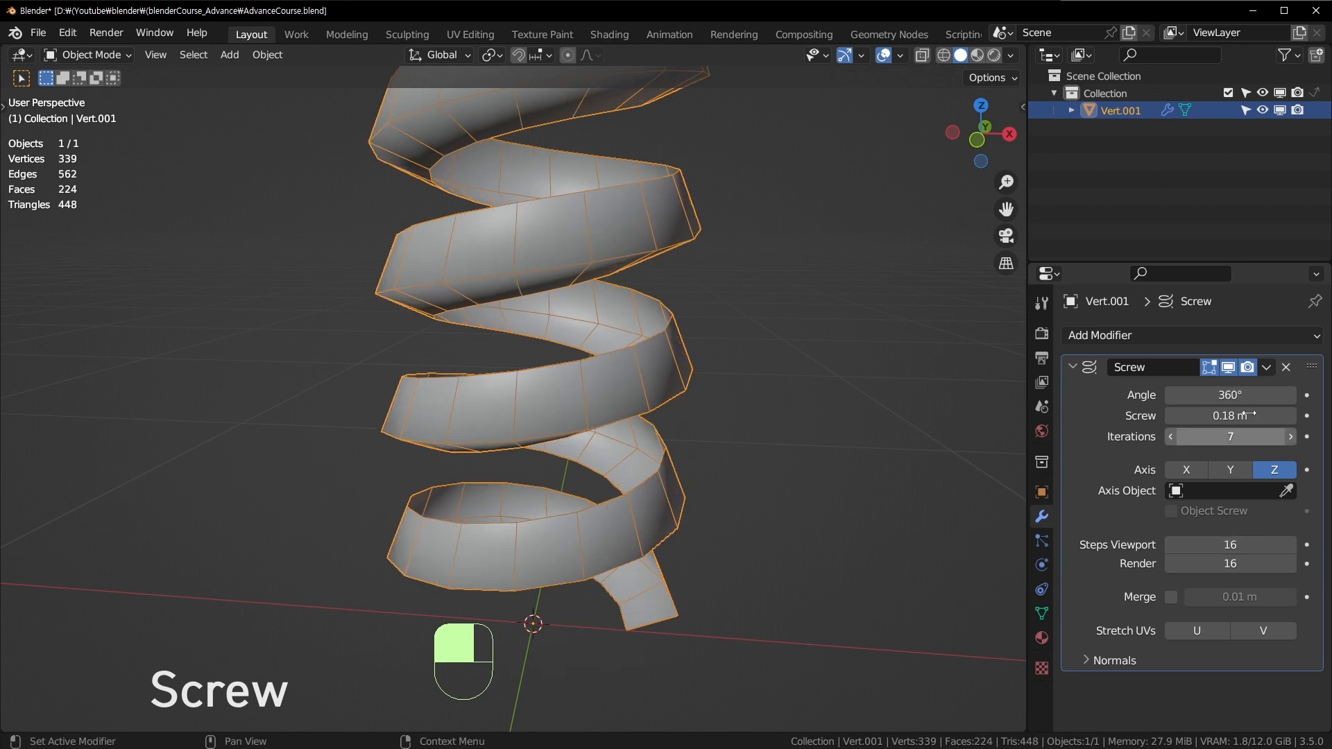
Set the Screw modifier's Iterations to 1 and view the single turn from above.
click(1202, 437)
text(1)
key(Return)
middle_drag(602, 615, 684, 489)
Set Steps Viewport to 8 and check the number of segments in top view.
click(1231, 545)
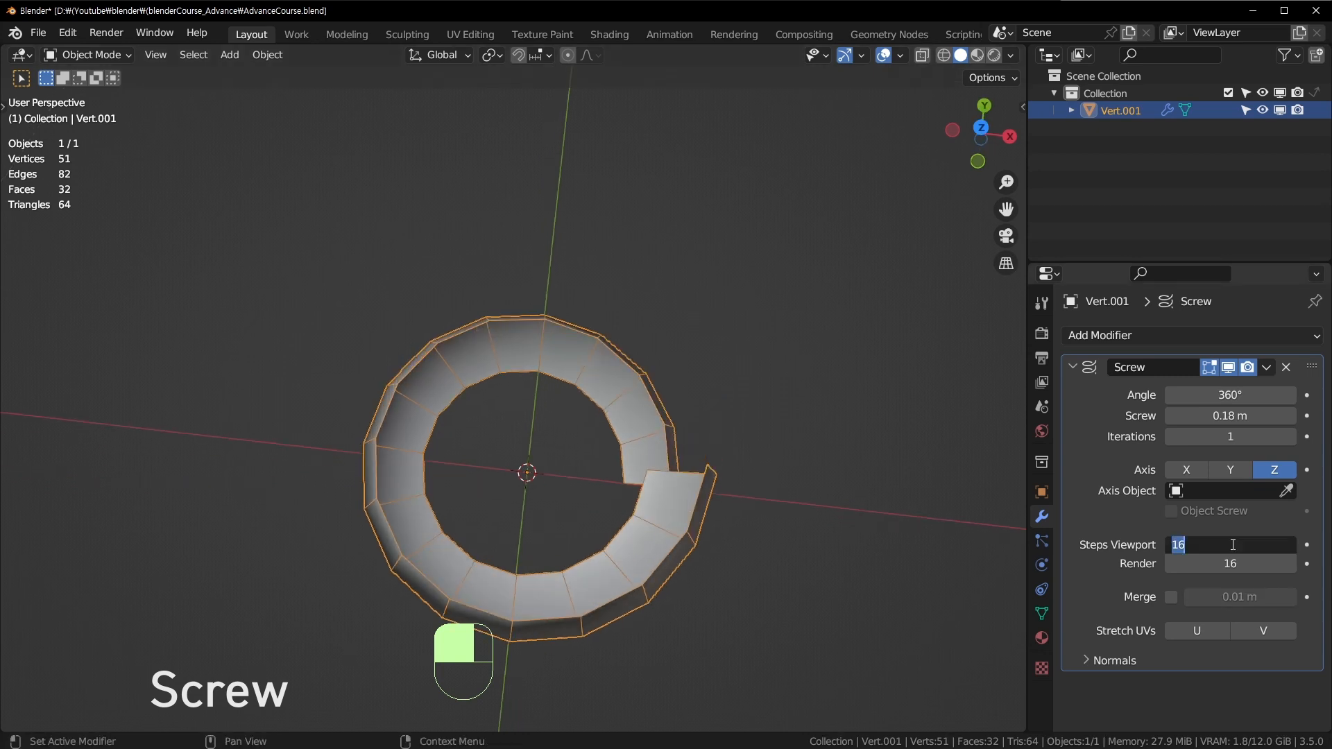
text(8)
key(Return)
key(KP_7)
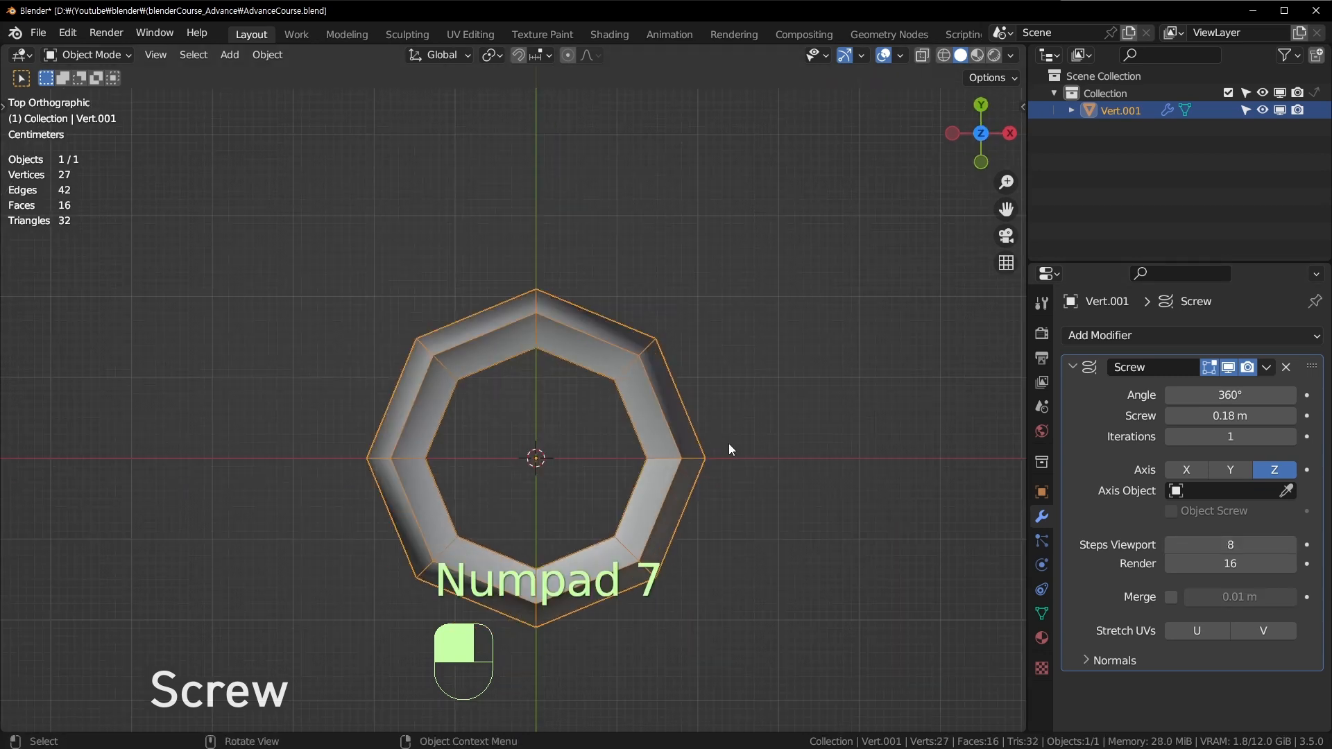
key(Return)
Set Steps Viewport to 32, inspect the turn from the side and enter Edit Mode.
click(1242, 548)
text(32)
key(Return)
middle_drag(712, 539, 876, 525)
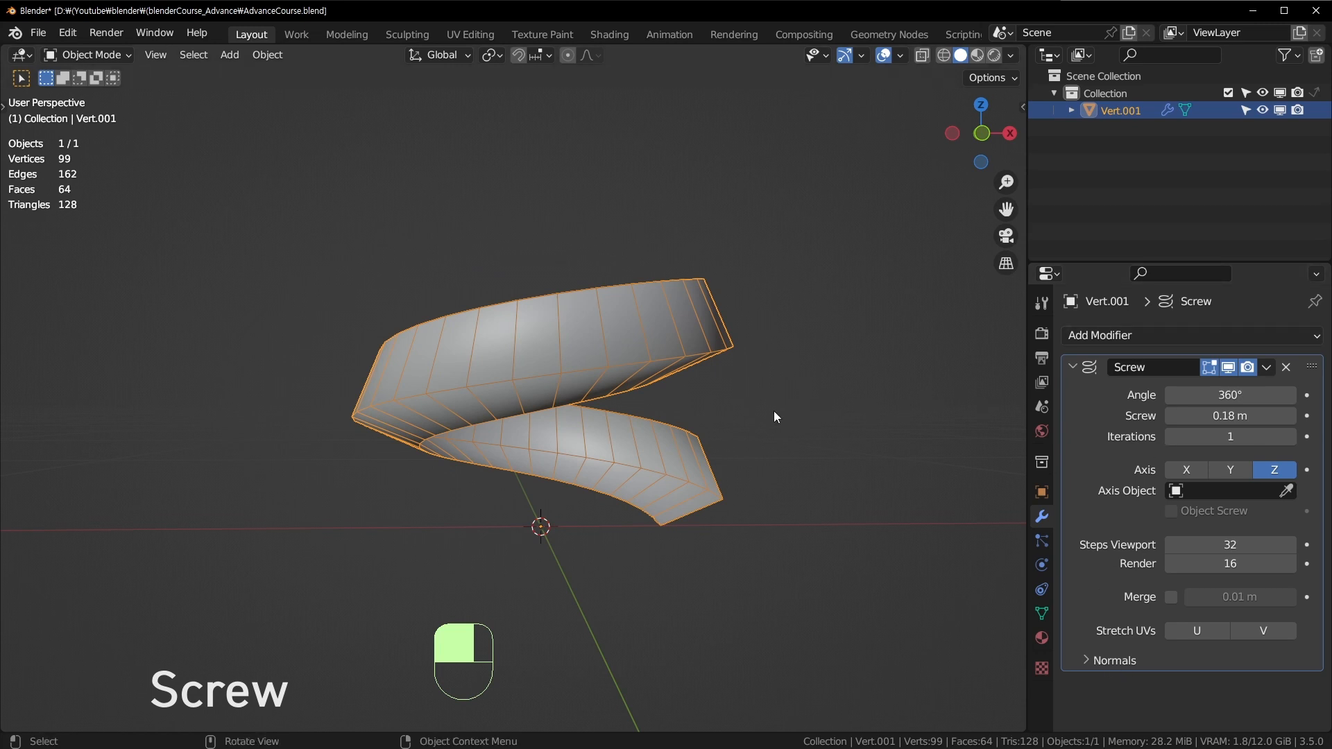
middle_drag(773, 411, 676, 444)
middle_drag(689, 399, 718, 470)
key(Tab)
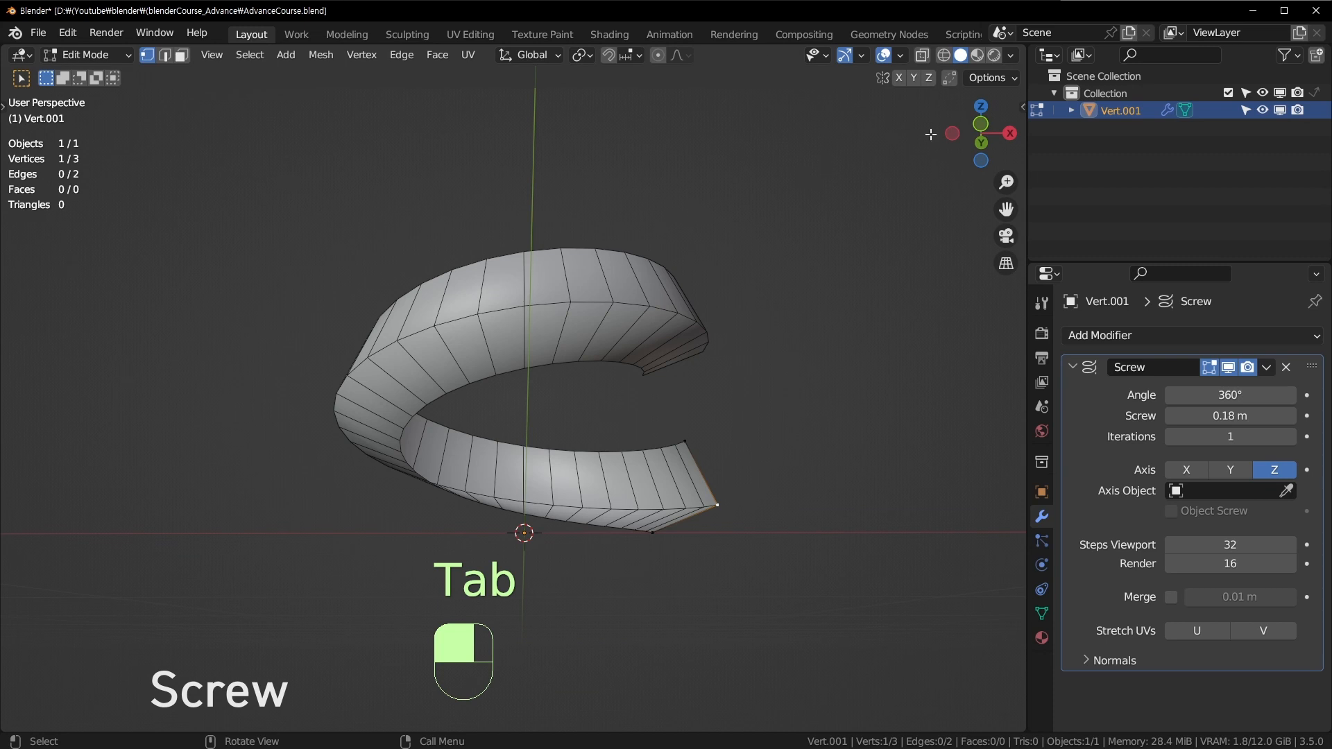
shift+middle_drag(930, 134, 638, 258)
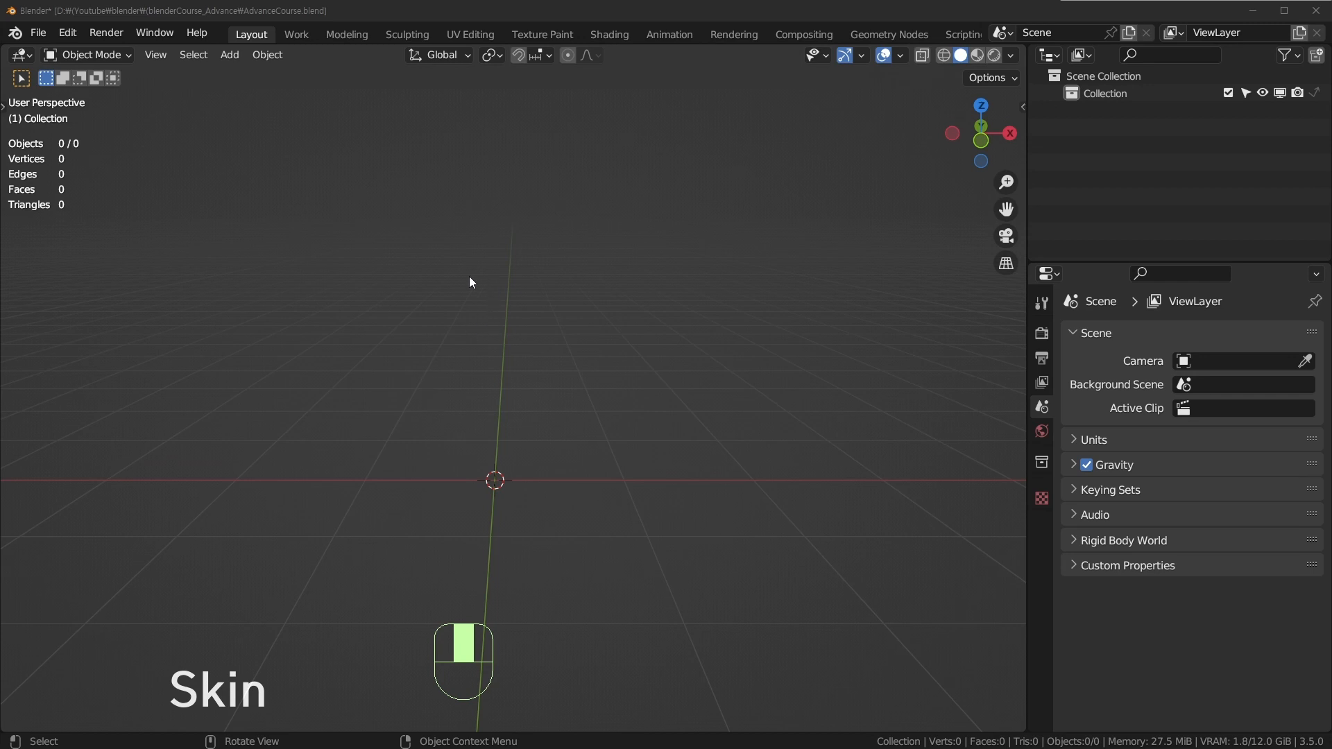
Add a single-vertex mesh object to the empty scene and return to Object Mode.
key(shift+a)
mouse_move(340, 131)
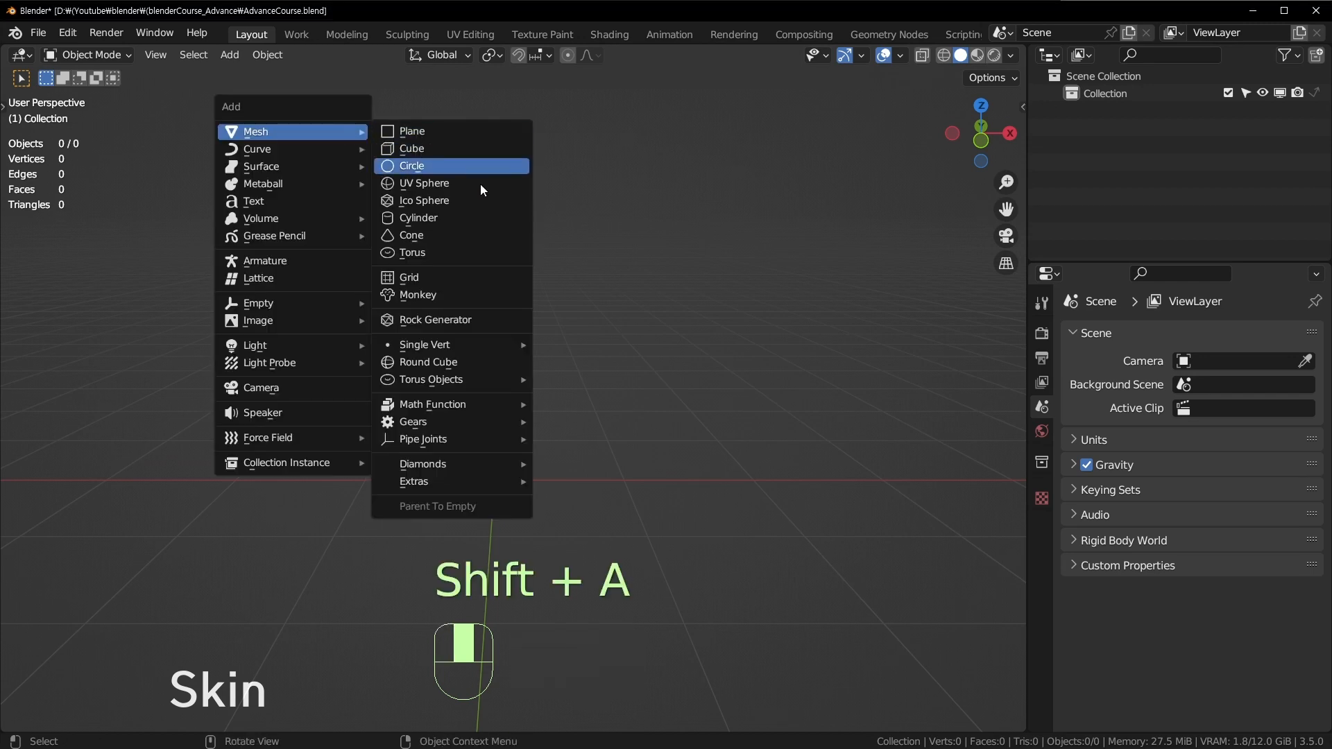
mouse_move(445, 348)
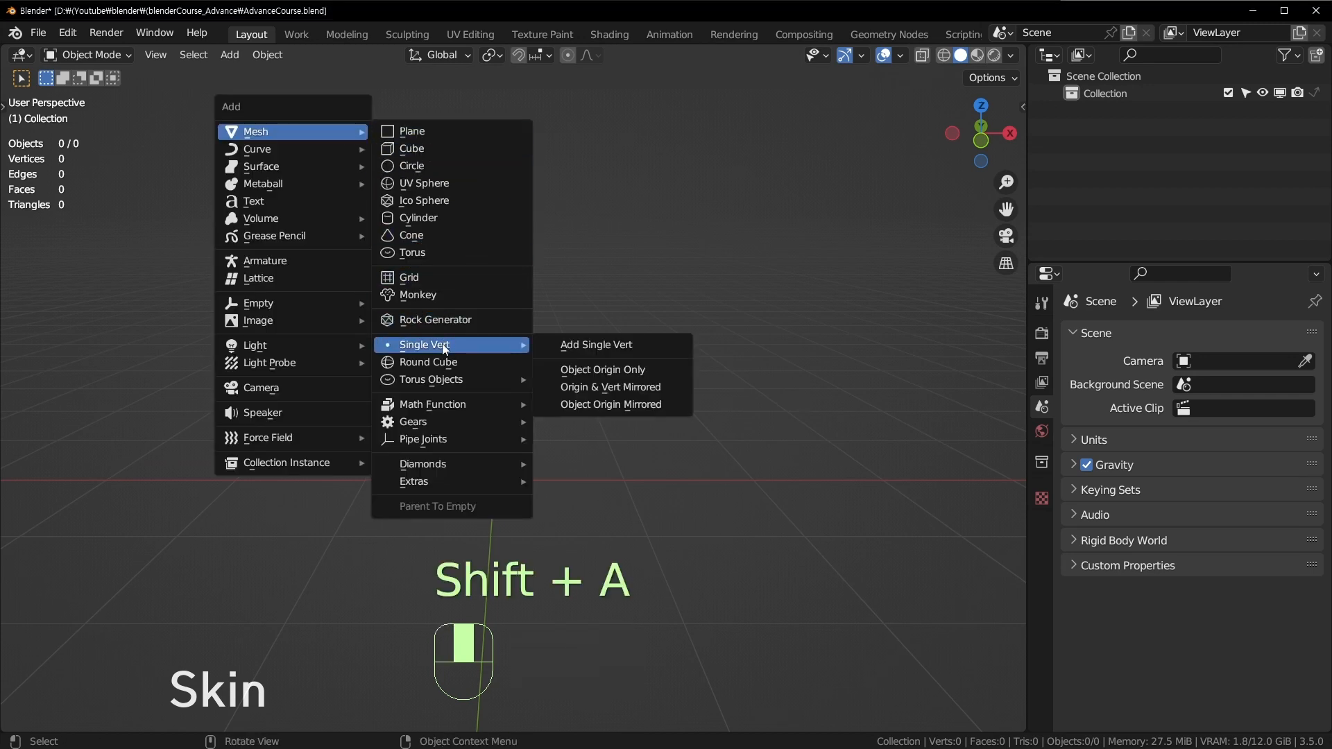
click(604, 344)
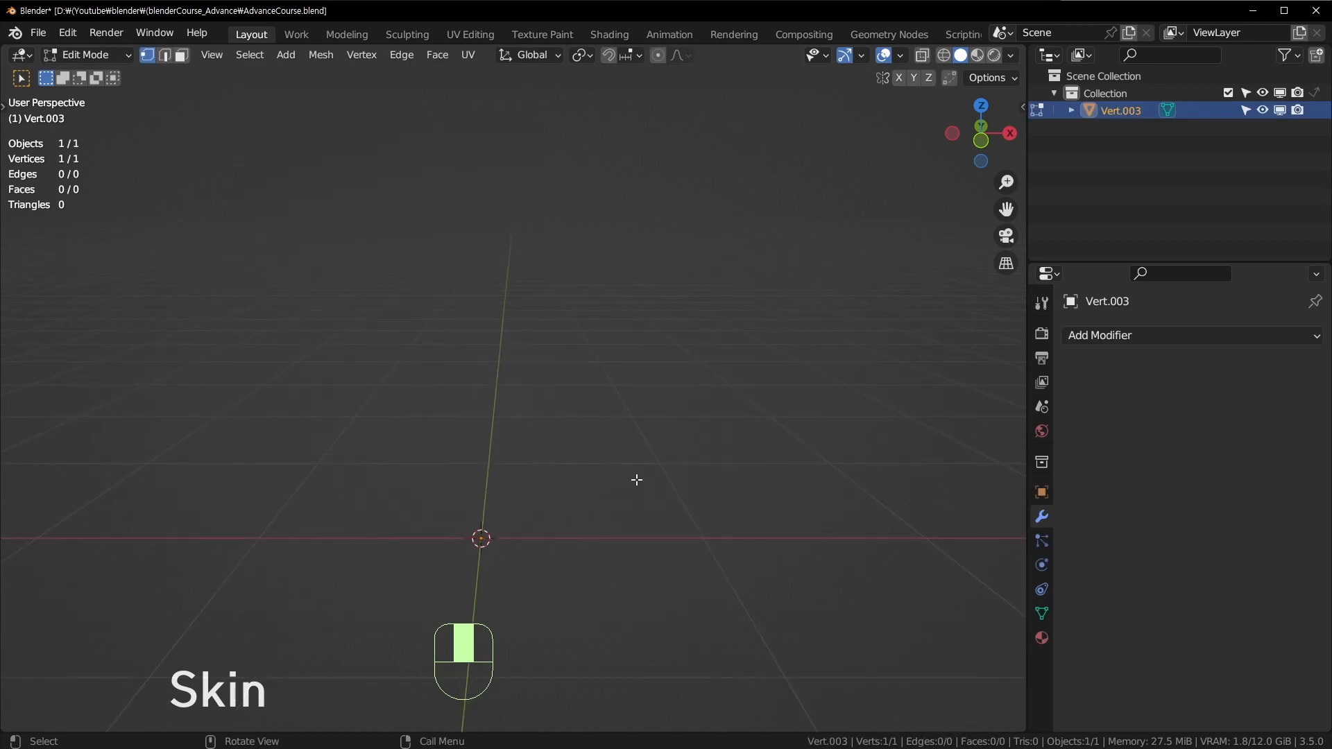
key(Tab)
Add a Skin modifier to the single vertex, enter Edit Mode and turn on X-ray display.
click(1156, 340)
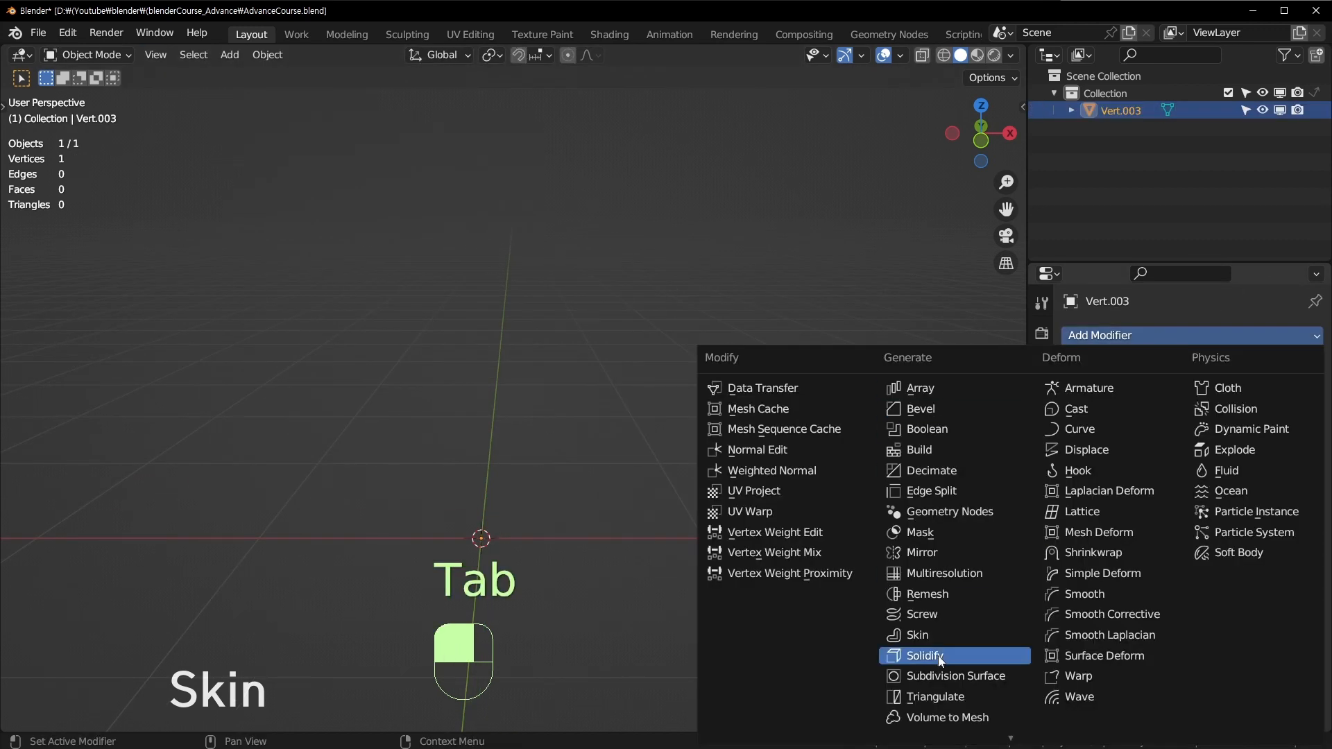
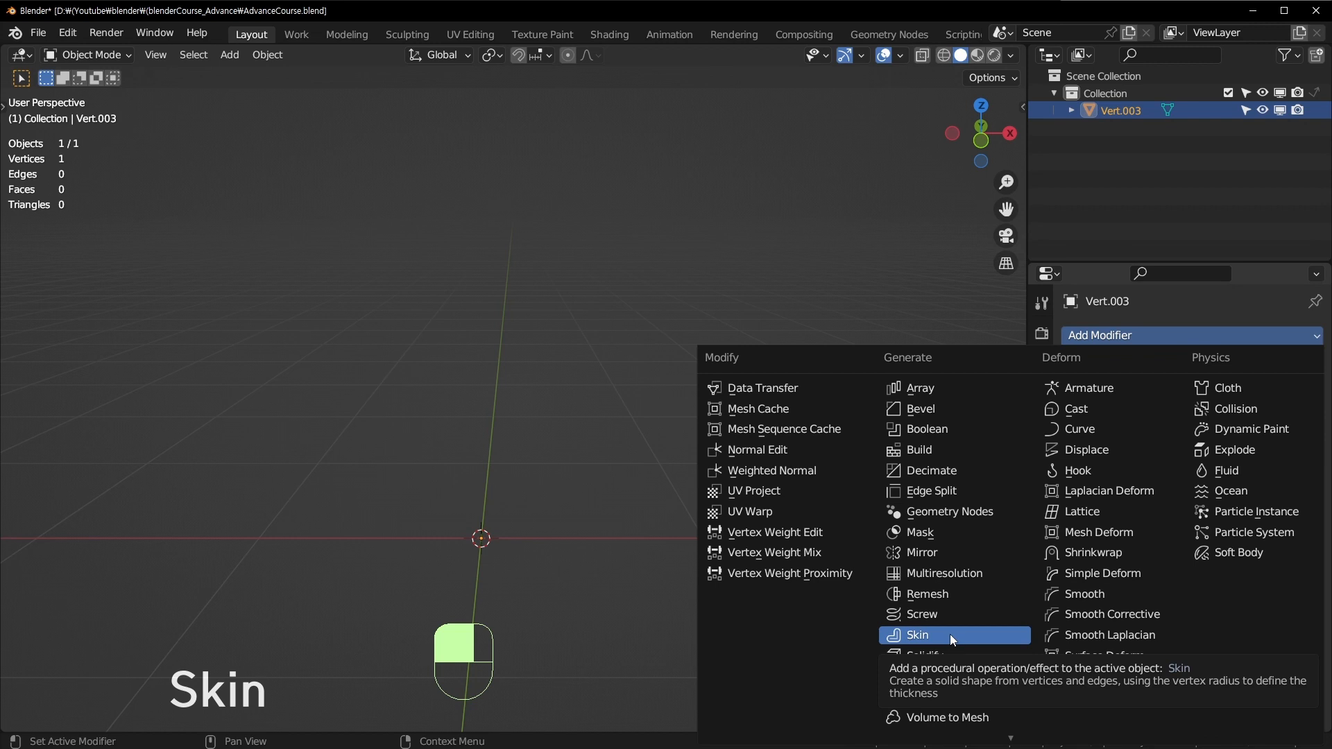
click(950, 634)
key(Tab)
middle_drag(525, 517, 523, 457)
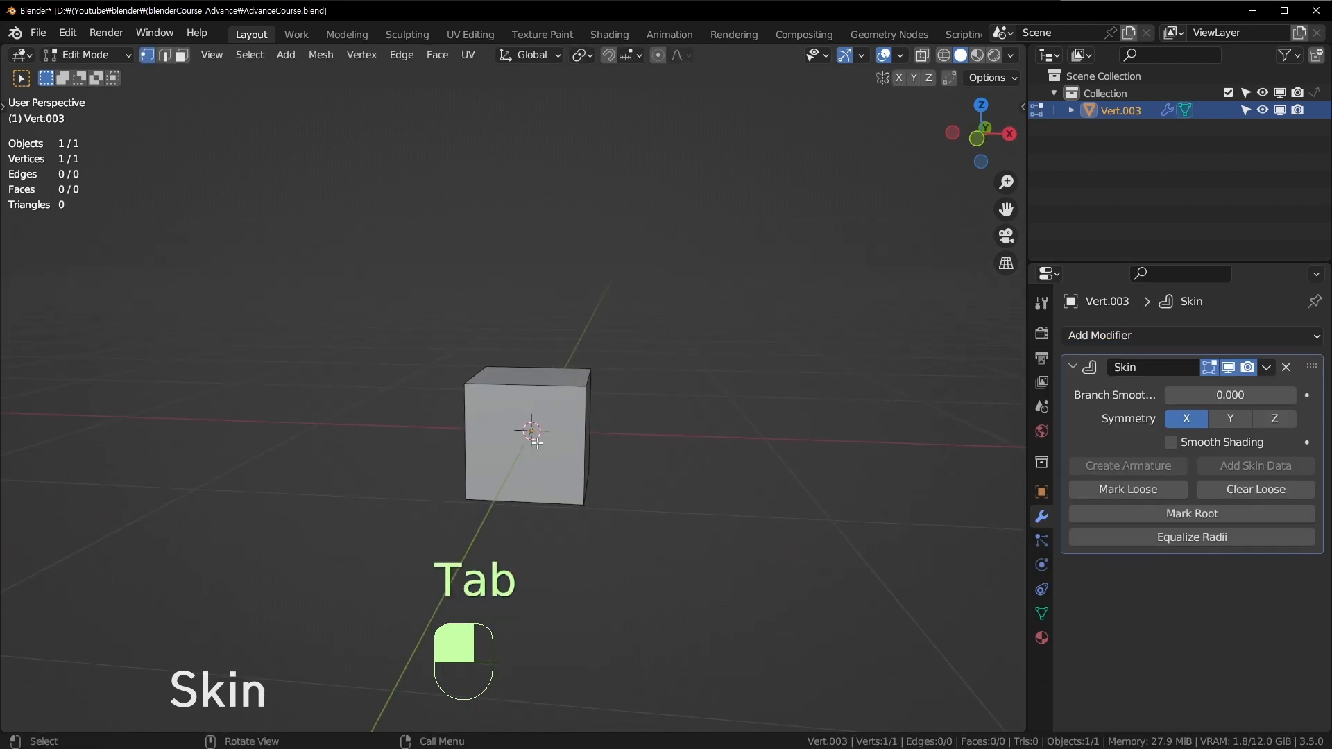
key(alt+z)
scroll(545, 477, up, 2)
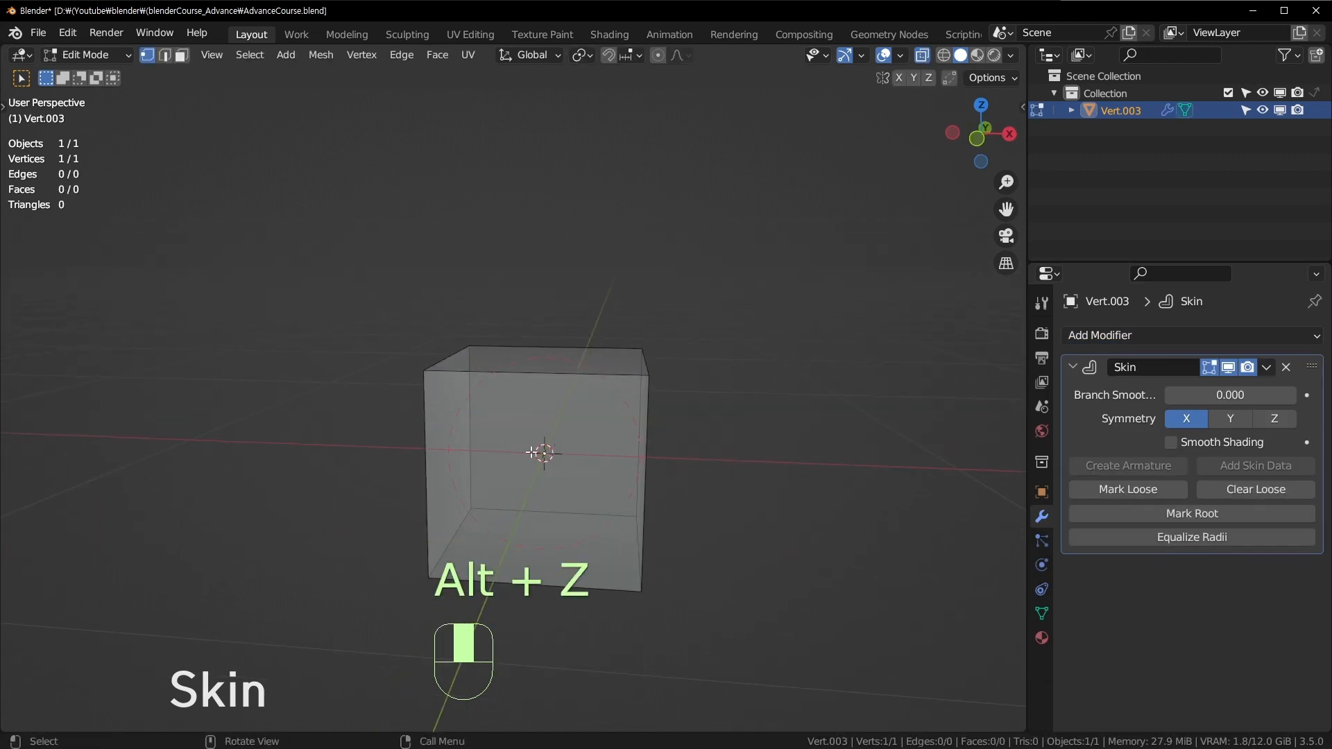
Extrude the single vertex about 1.75 m upward and slightly sideways to form the first skinned segment.
scroll(568, 470, up, 2)
scroll(549, 495, down, 2)
scroll(607, 372, down, 2)
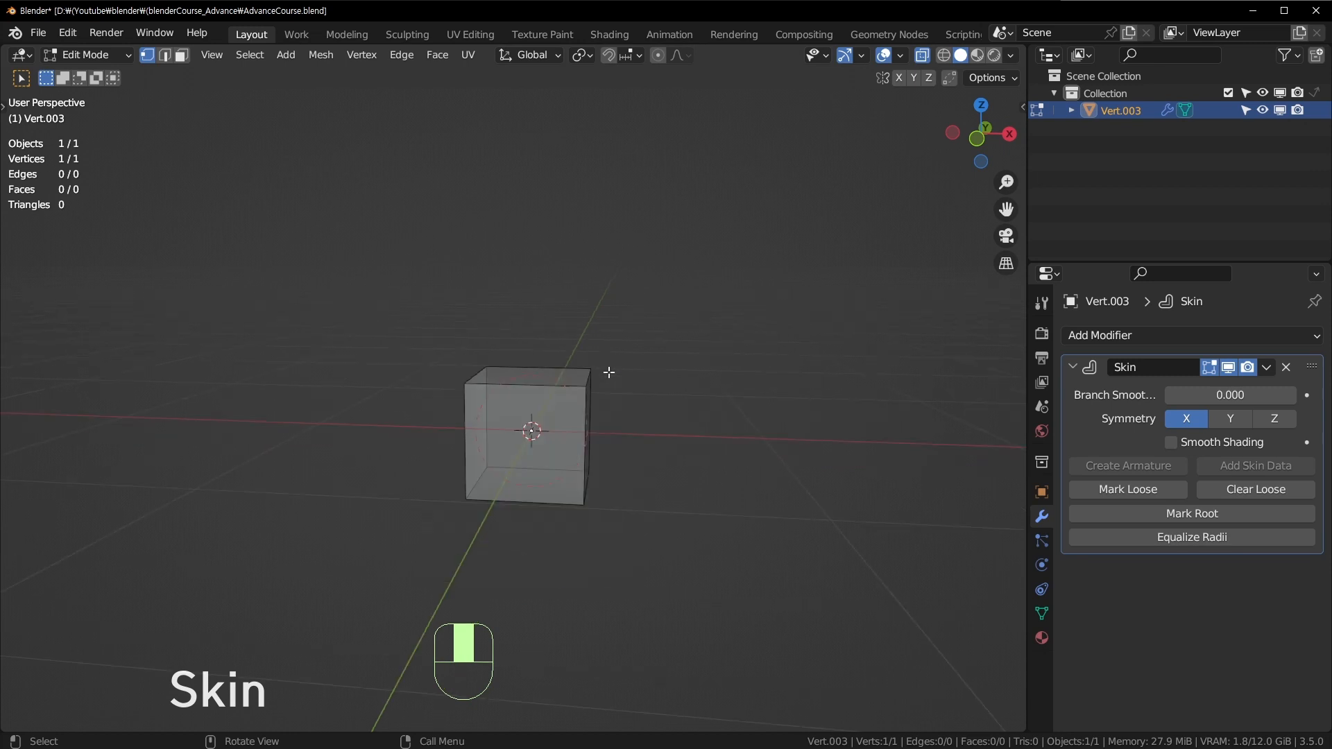
shift+middle_drag(606, 372, 581, 445)
scroll(576, 443, down, 1)
middle_drag(532, 507, 569, 575)
key(e)
click(454, 144)
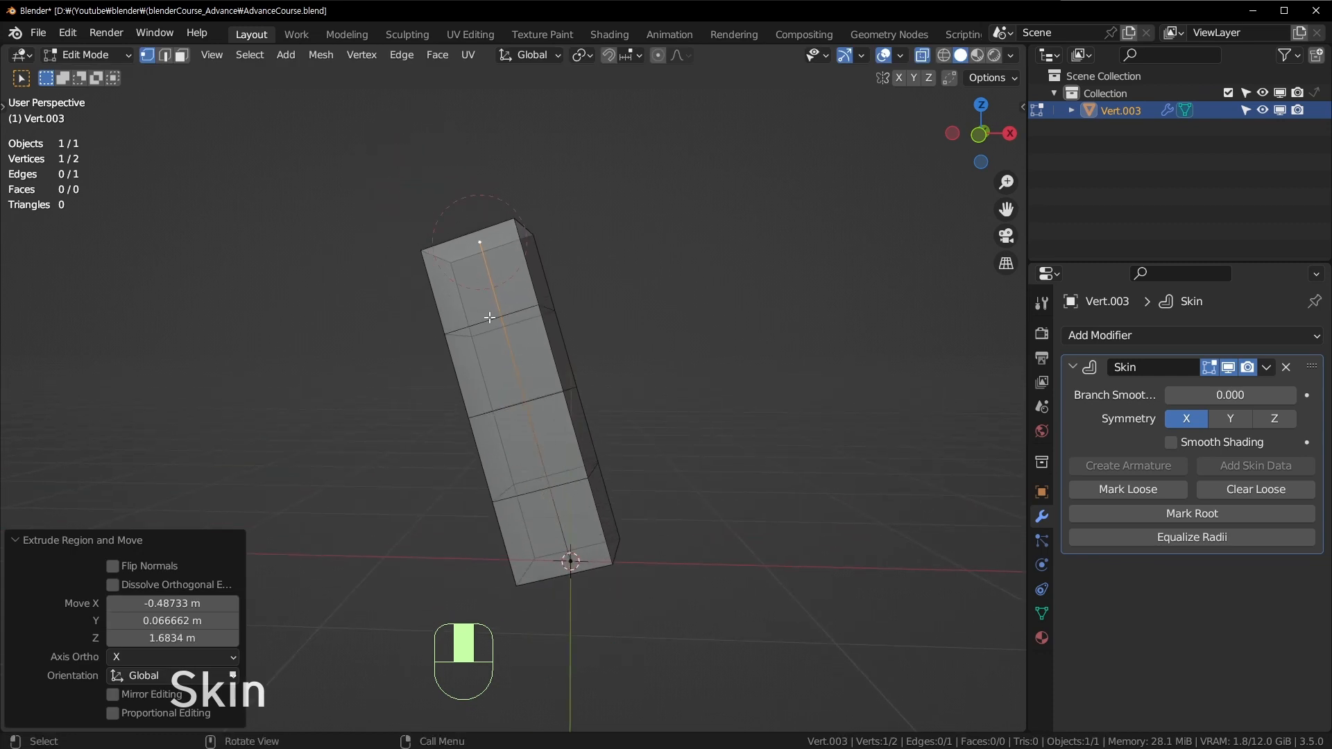
Mark the base vertex at the world origin as the skin root.
shift+middle_drag(488, 317, 514, 363)
click(628, 617)
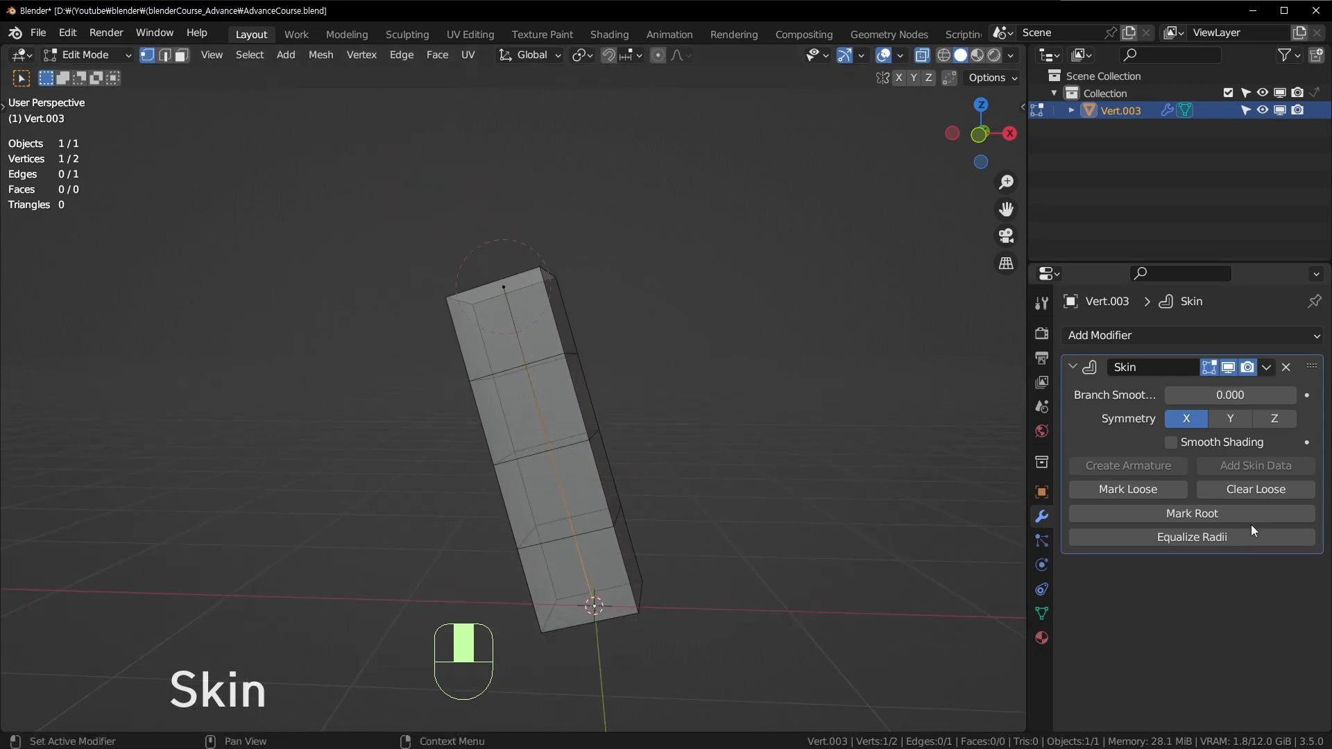
click(1179, 513)
Extrude the top vertex about 1.9 m, then about 3 m back the other way, and check the skin with X-ray off.
shift+middle_drag(505, 289, 554, 375)
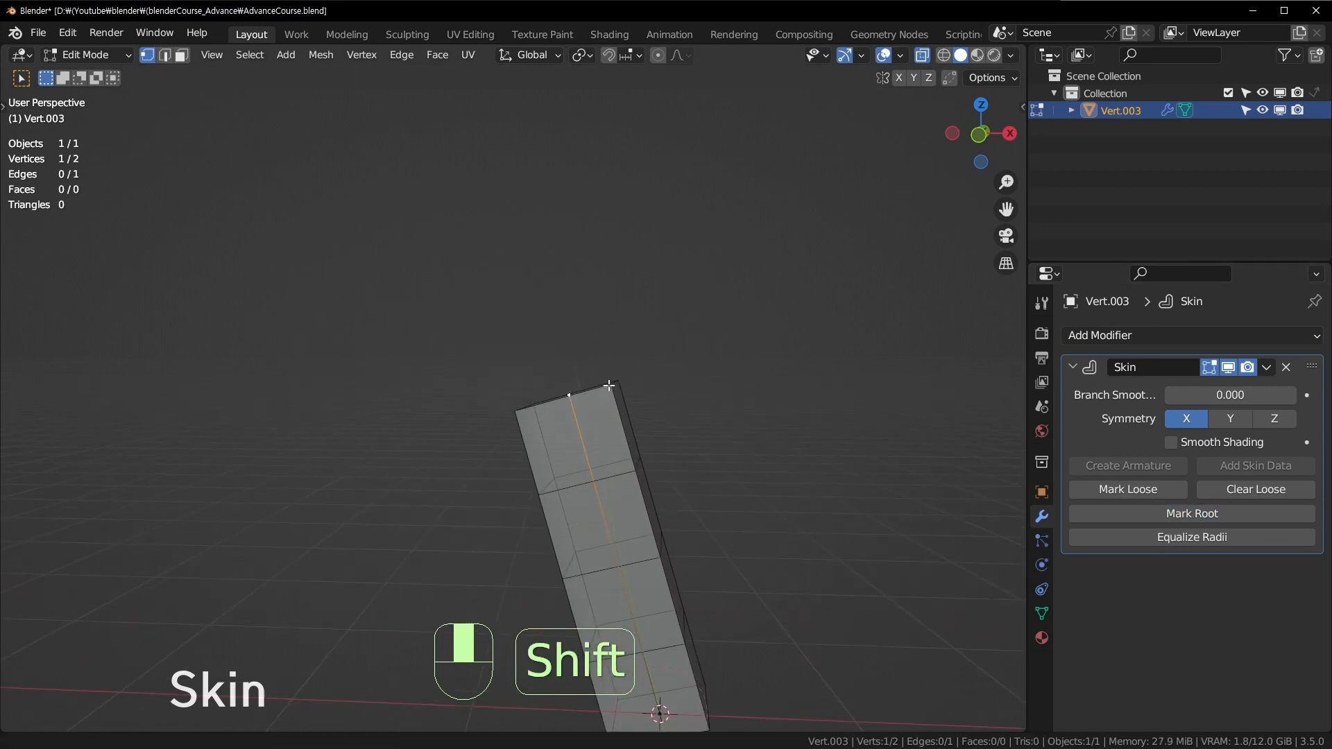
key(e)
click(341, 256)
scroll(327, 277, down, 2)
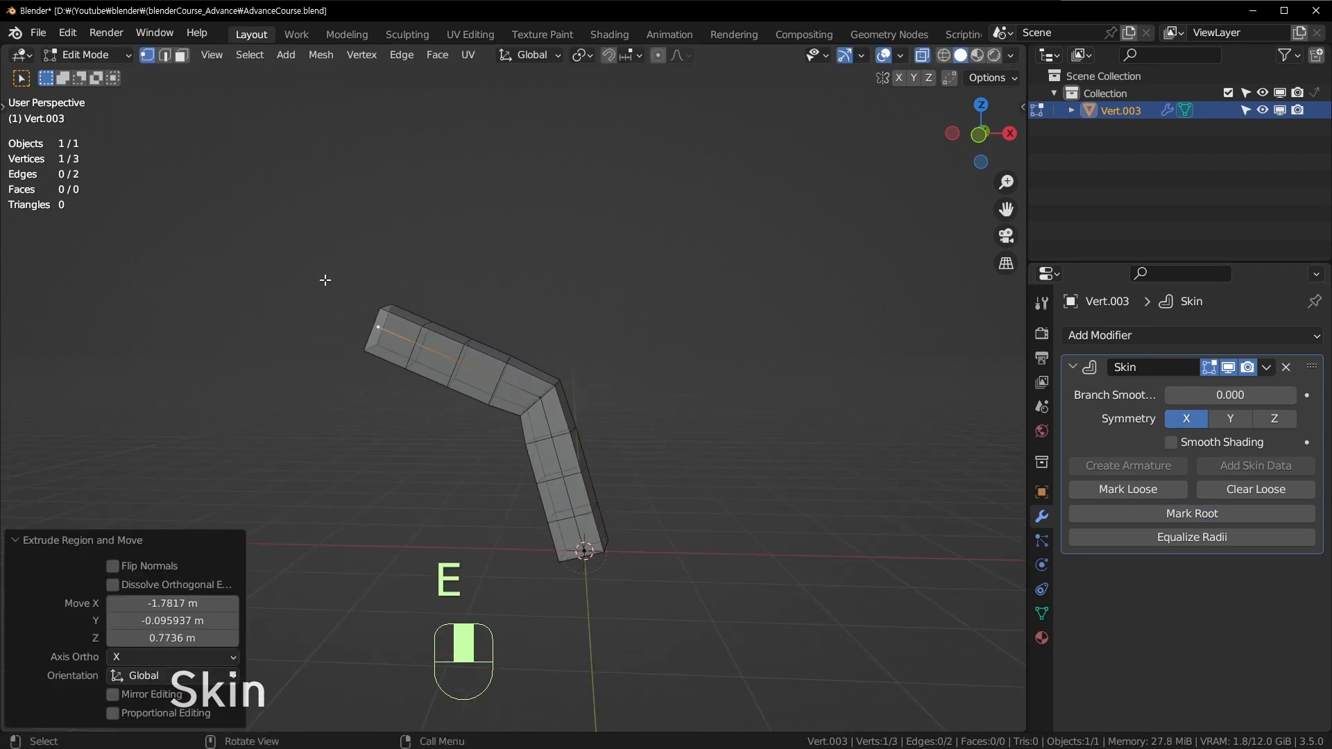
key(e)
click(535, 143)
key(alt+z)
middle_drag(555, 310, 547, 490)
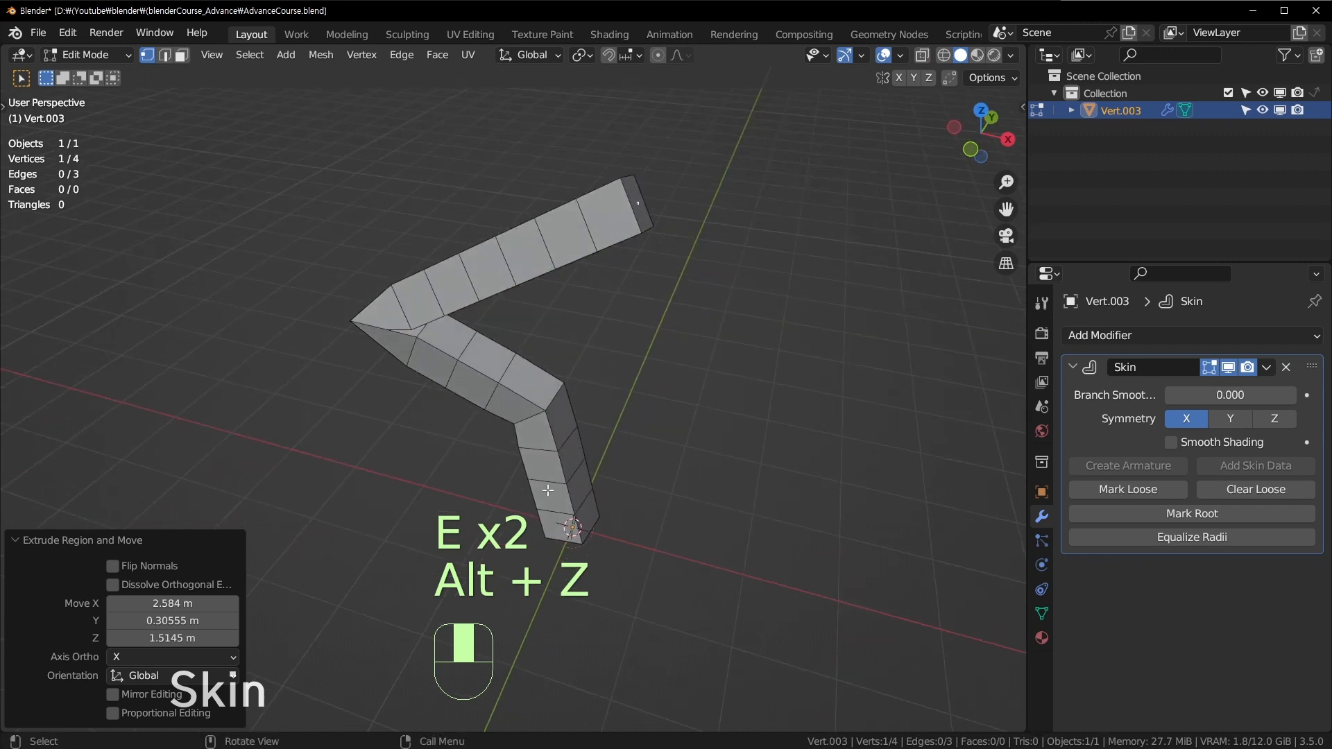
key(alt+z)
middle_drag(609, 276, 638, 290)
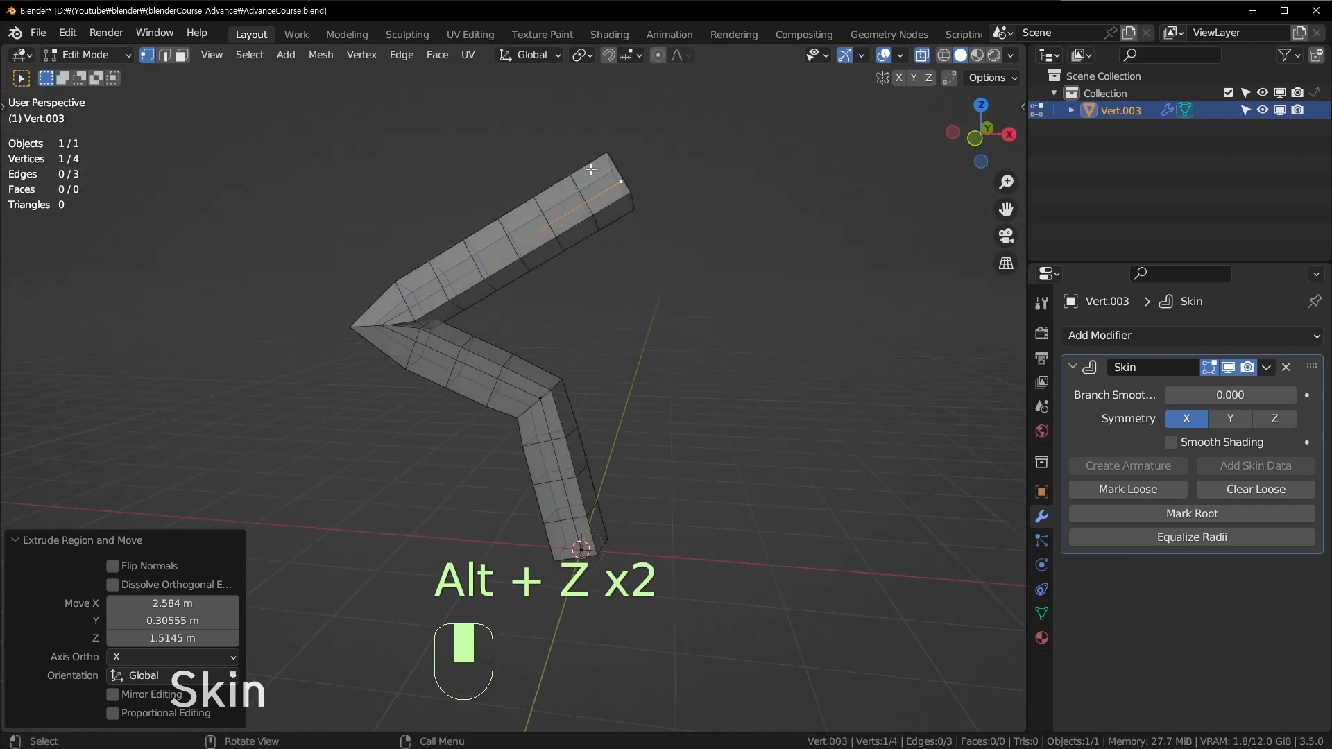
middle_drag(605, 568, 662, 529)
Reposition the sharp bend vertex and the vertex below it so the chain rises in a gentler curve.
middle_drag(590, 183, 393, 314)
key(g)
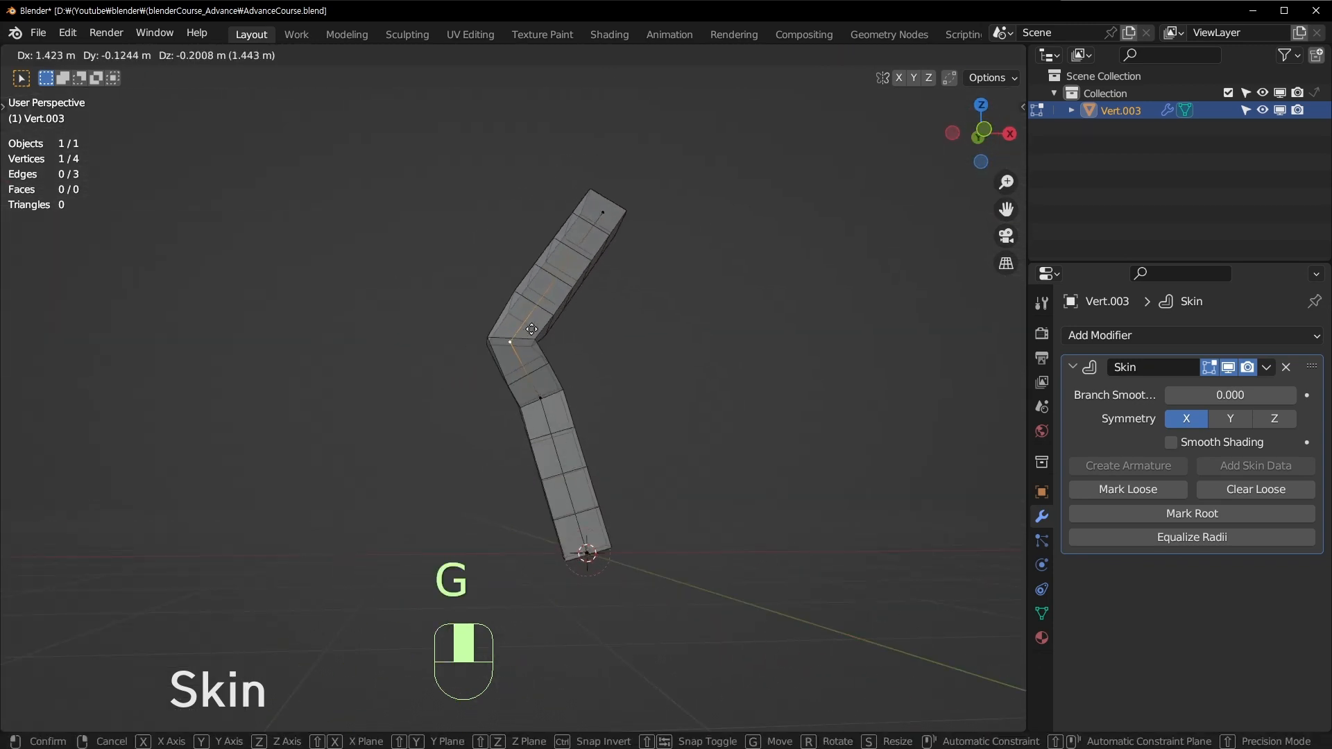
click(537, 309)
click(605, 230)
shift+middle_drag(583, 271, 544, 409)
key(g)
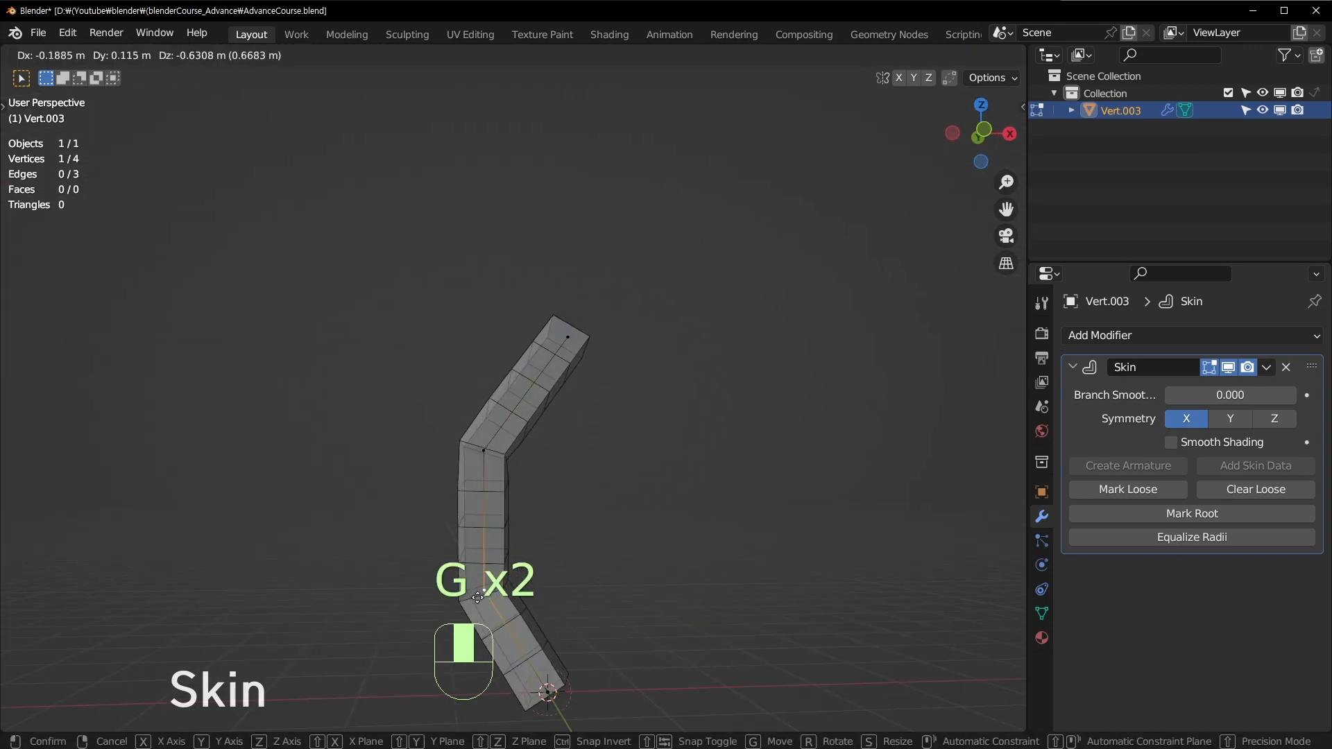
click(601, 333)
Adjust the upper bend vertex and the tip vertex in depth from a side-on view.
middle_drag(601, 333, 525, 447)
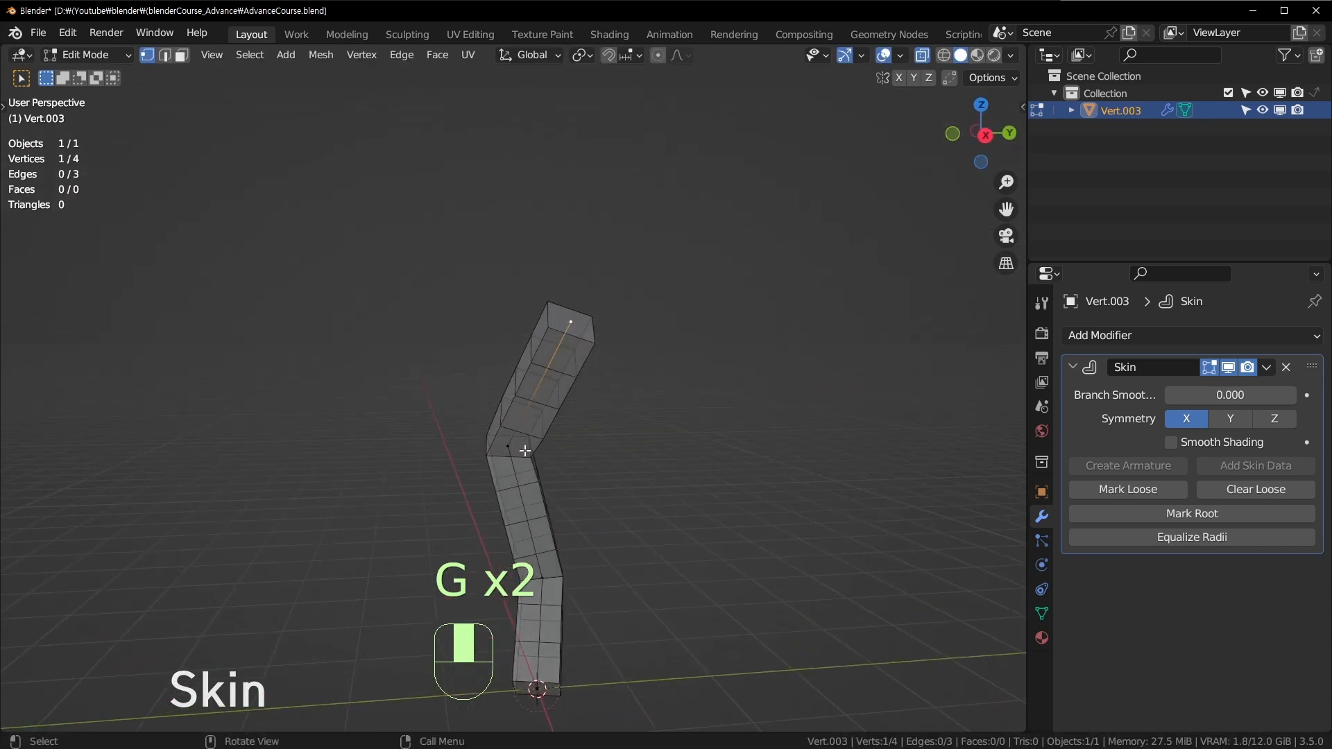
key(g)
click(586, 302)
key(g)
click(552, 304)
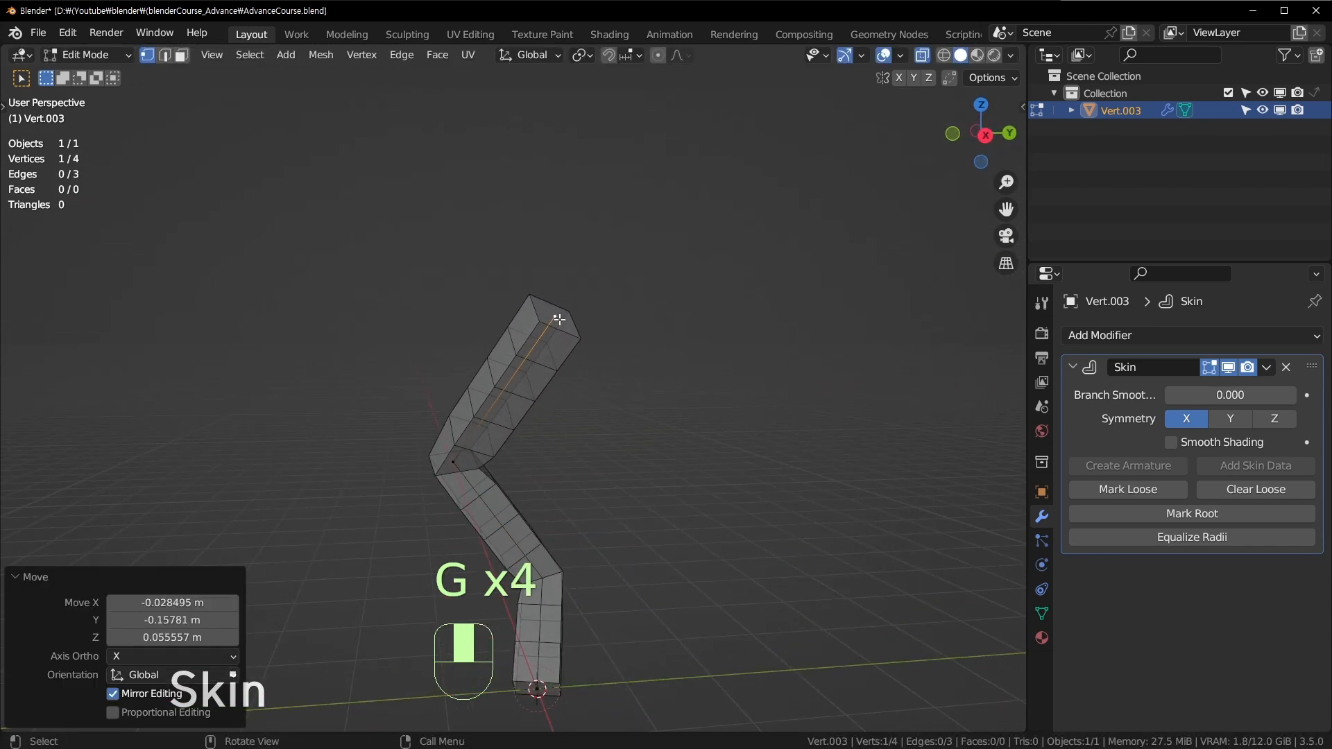
key(g)
click(566, 316)
key(ctrl+s)
Extrude a side branch from the tip vertex, then extrude two more trunk segments upward from that same vertex.
middle_drag(565, 316, 493, 362)
key(e)
click(495, 333)
click(494, 352)
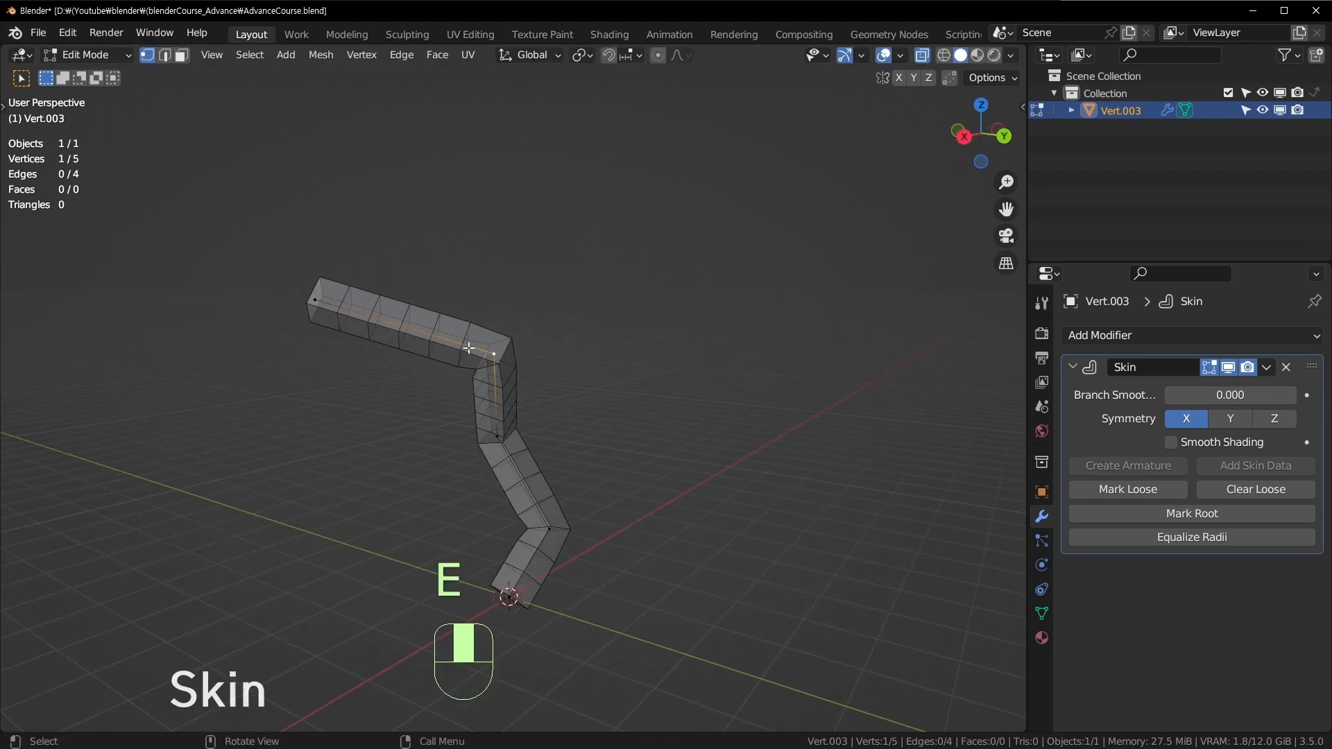
key(e)
click(465, 276)
key(e)
click(556, 139)
Try to thicken the middle trunk bend with the ordinary Scale operation and undo the attempt.
middle_drag(556, 139, 552, 580)
scroll(529, 378, up, 4)
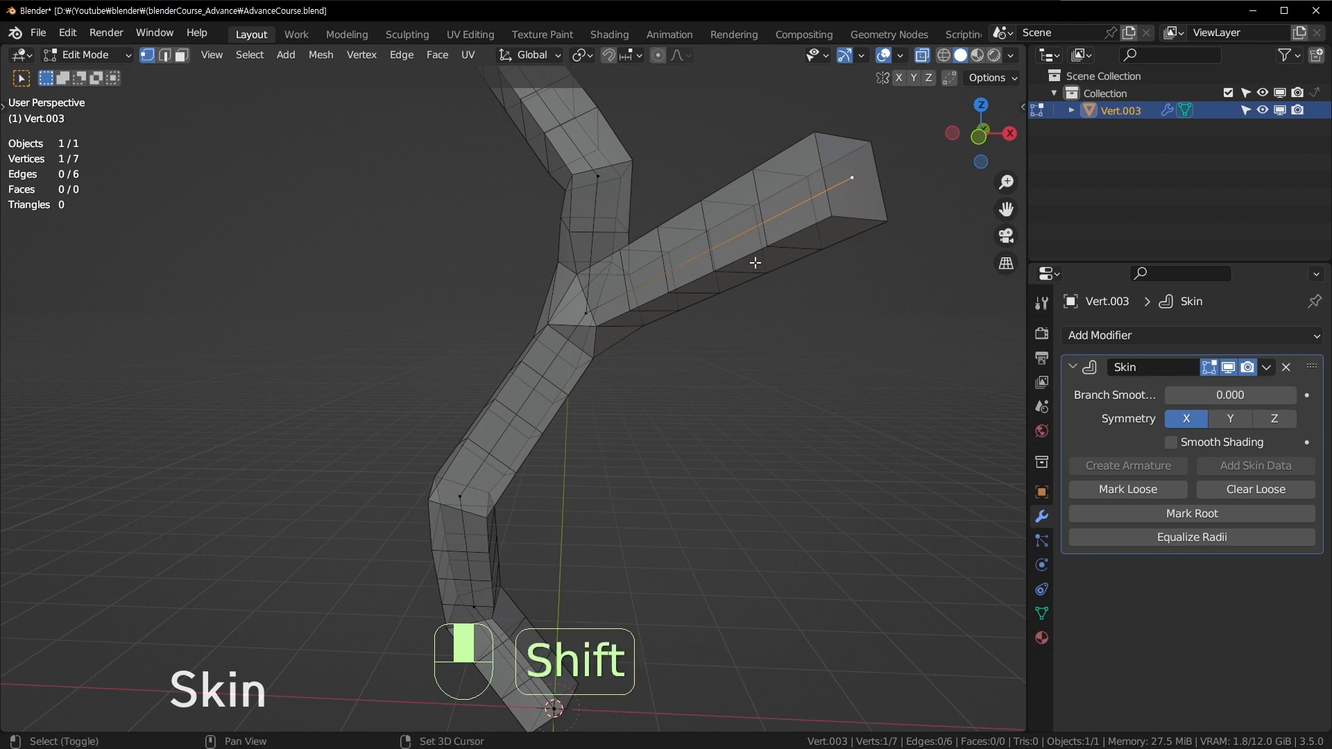
shift+middle_drag(623, 399, 621, 298)
key(s)
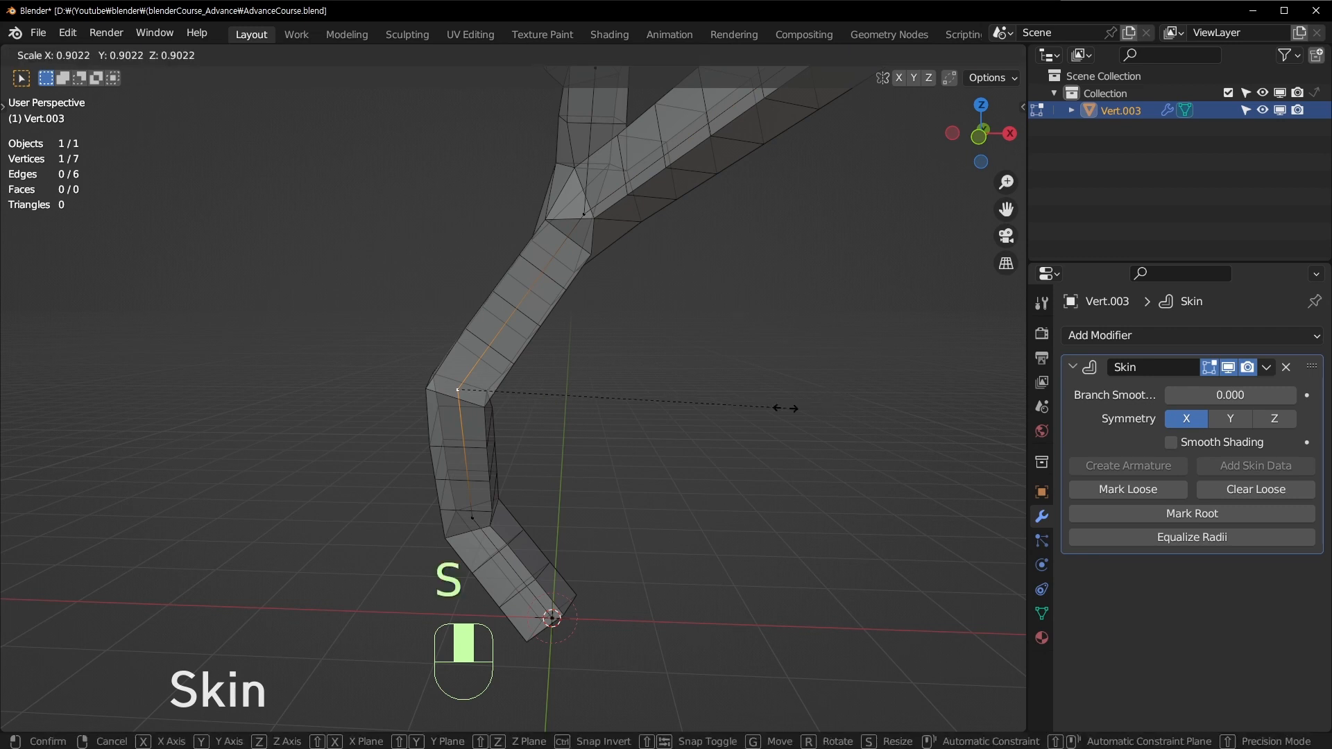
click(950, 385)
key(ctrl+z)
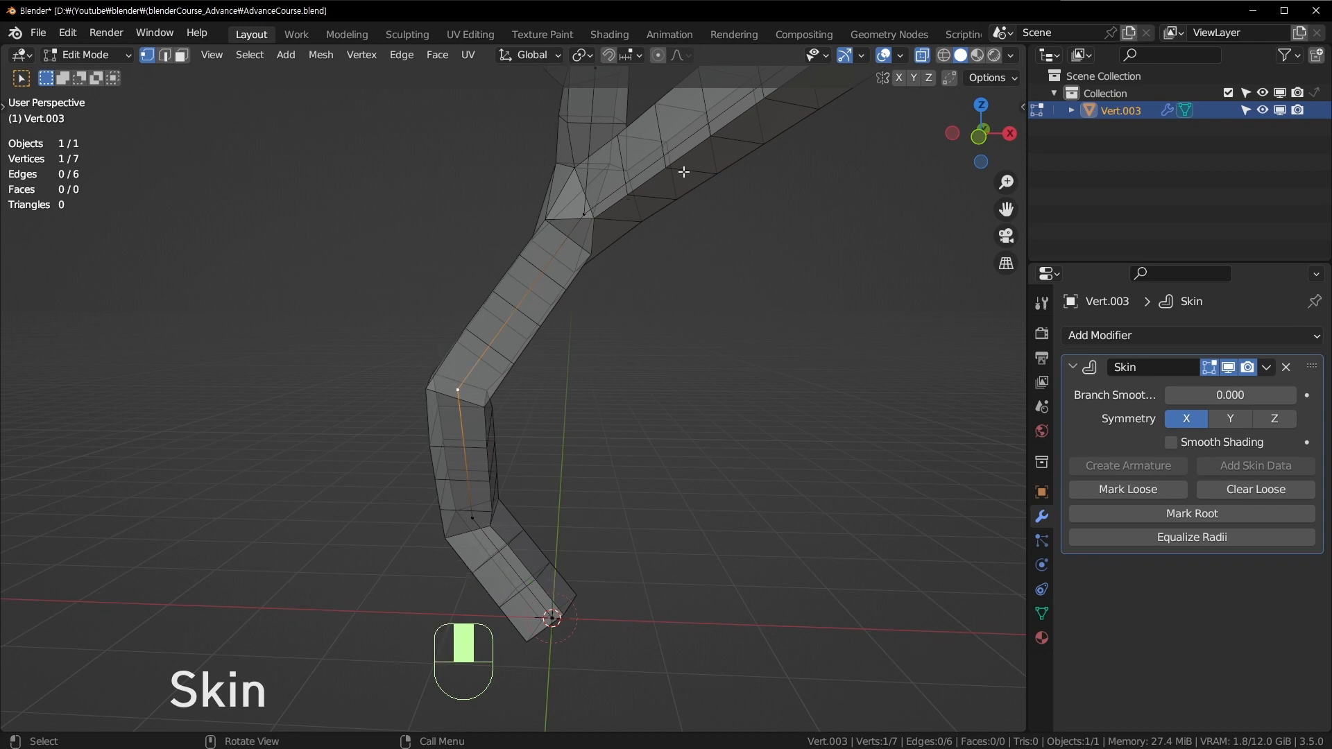
Thicken the middle trunk bend with Skin Resize, then enlarge the vertex below it by a factor of about 1.74.
shift+middle_drag(490, 461, 498, 454)
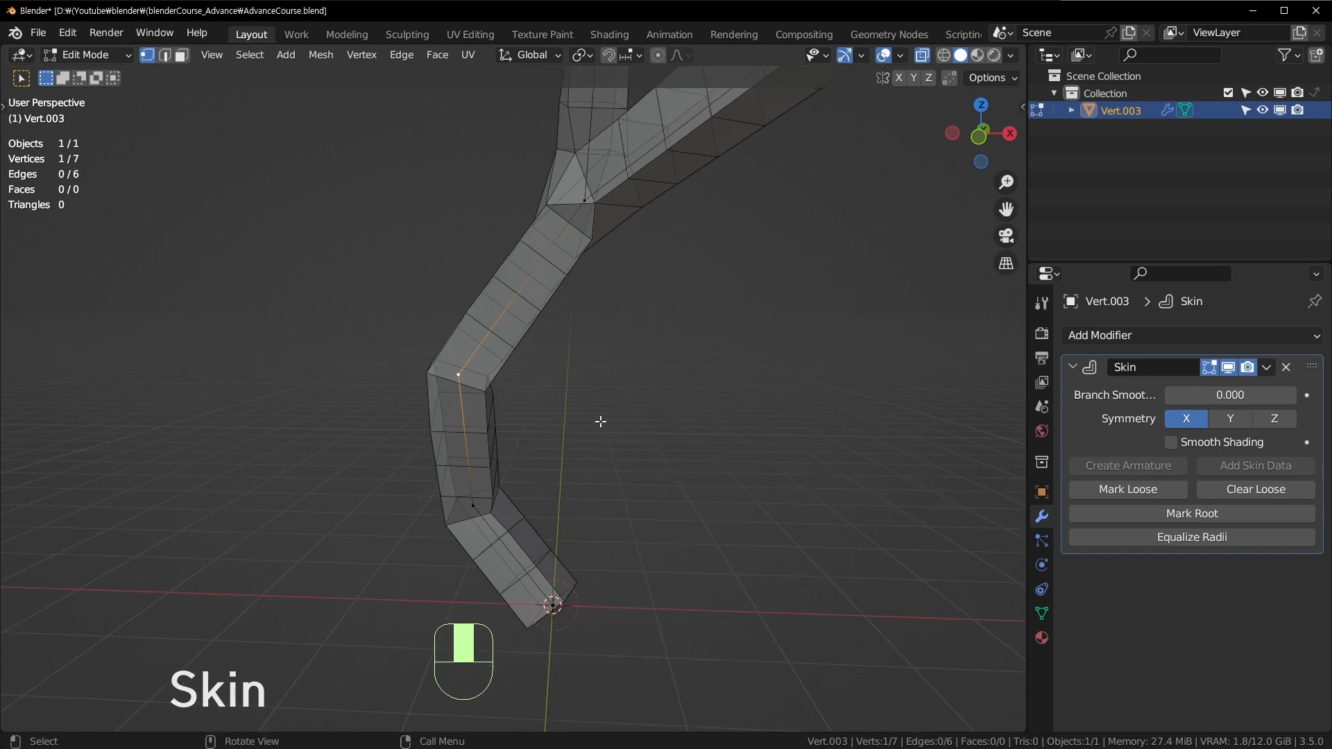
key(ctrl+a)
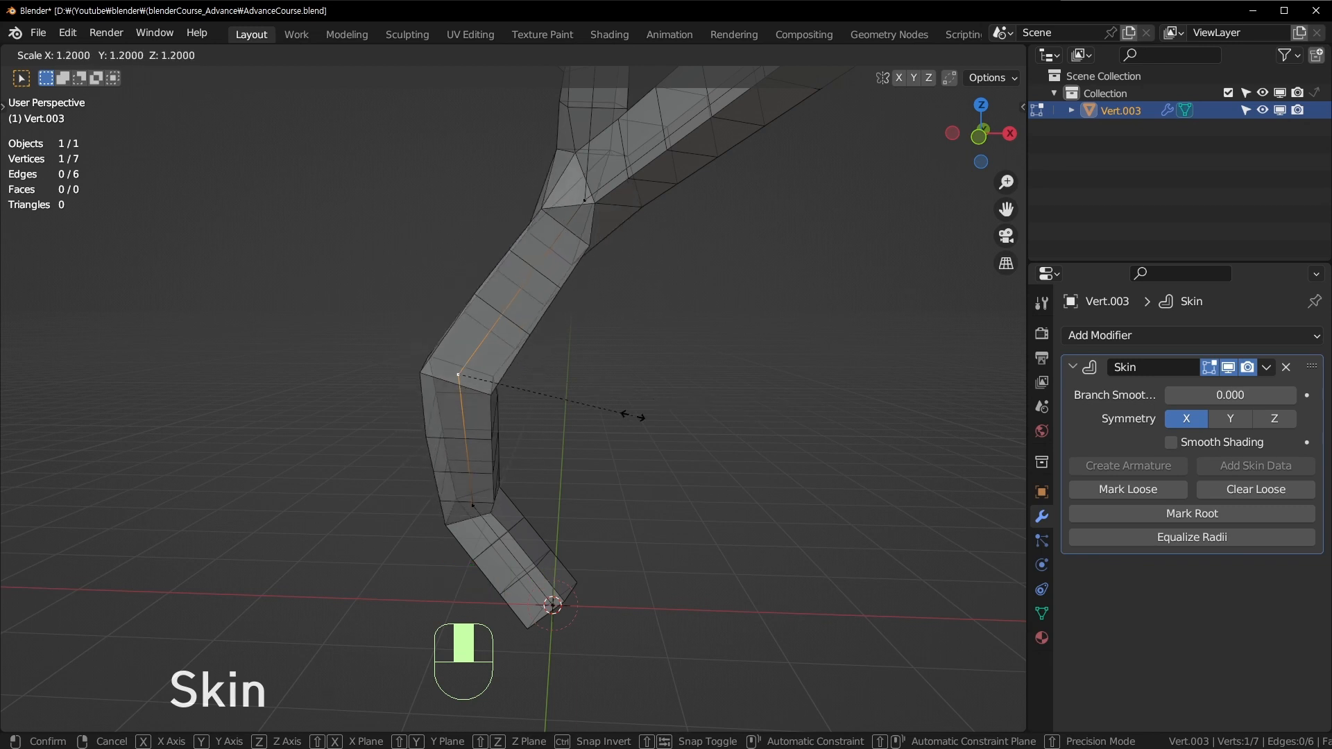
click(649, 430)
click(473, 505)
key(ctrl+a)
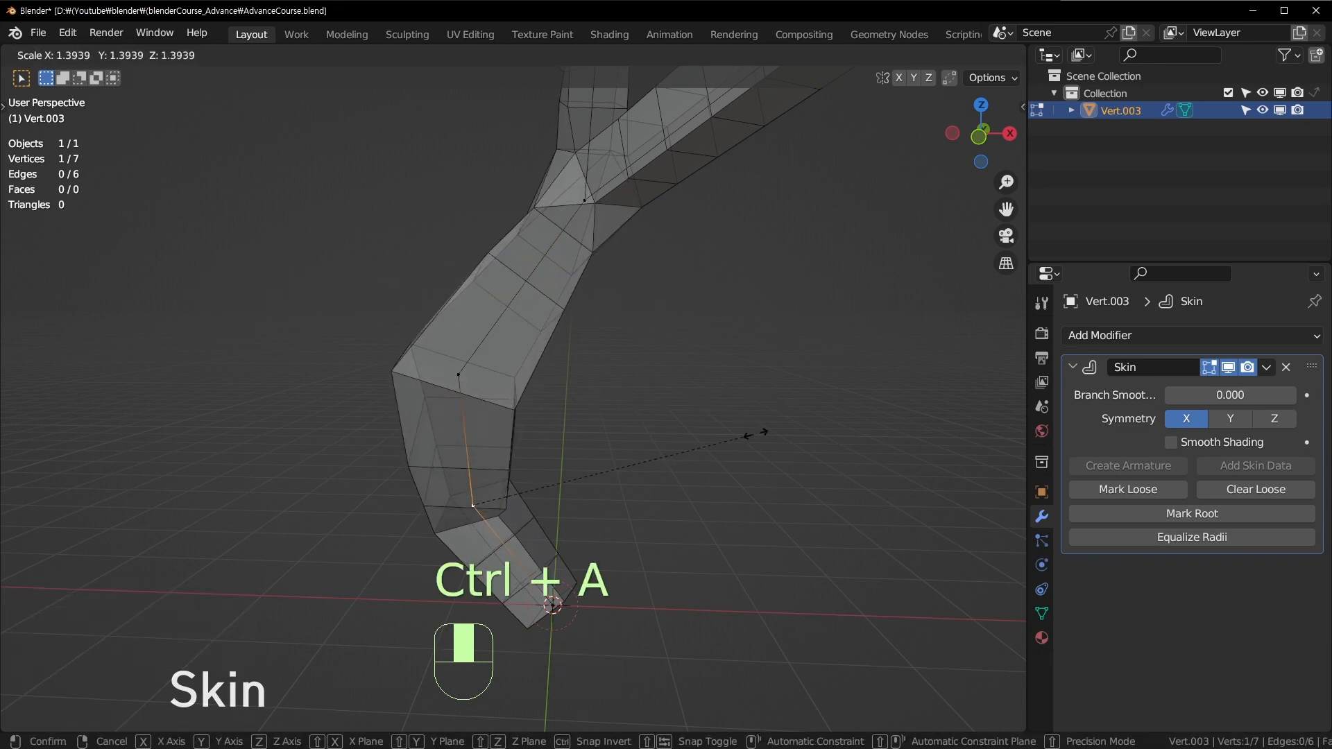
click(822, 419)
Taper the ends with Skin Resize, using about 0.38 on the side branch tip and 0.48 on the upper tip.
shift+middle_drag(787, 315, 771, 342)
scroll(771, 343, down, 2)
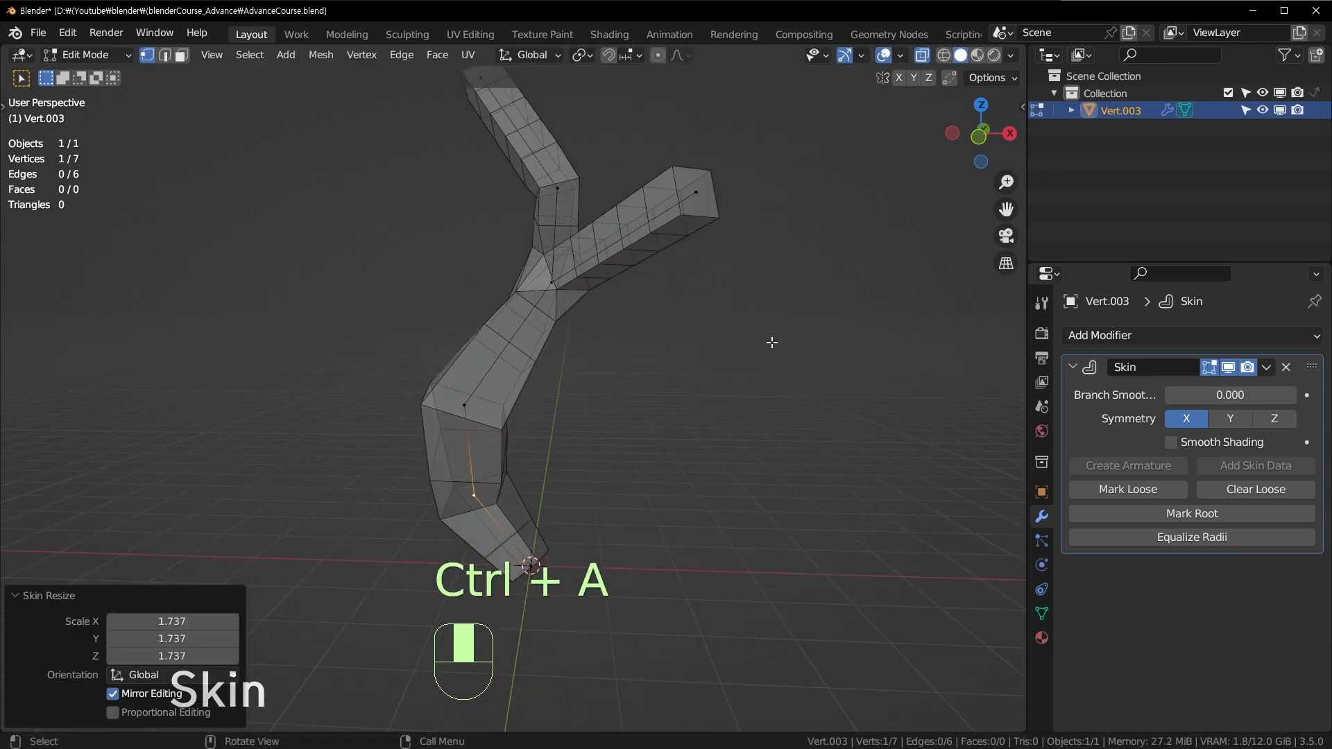
click(703, 200)
key(ctrl+a)
click(773, 199)
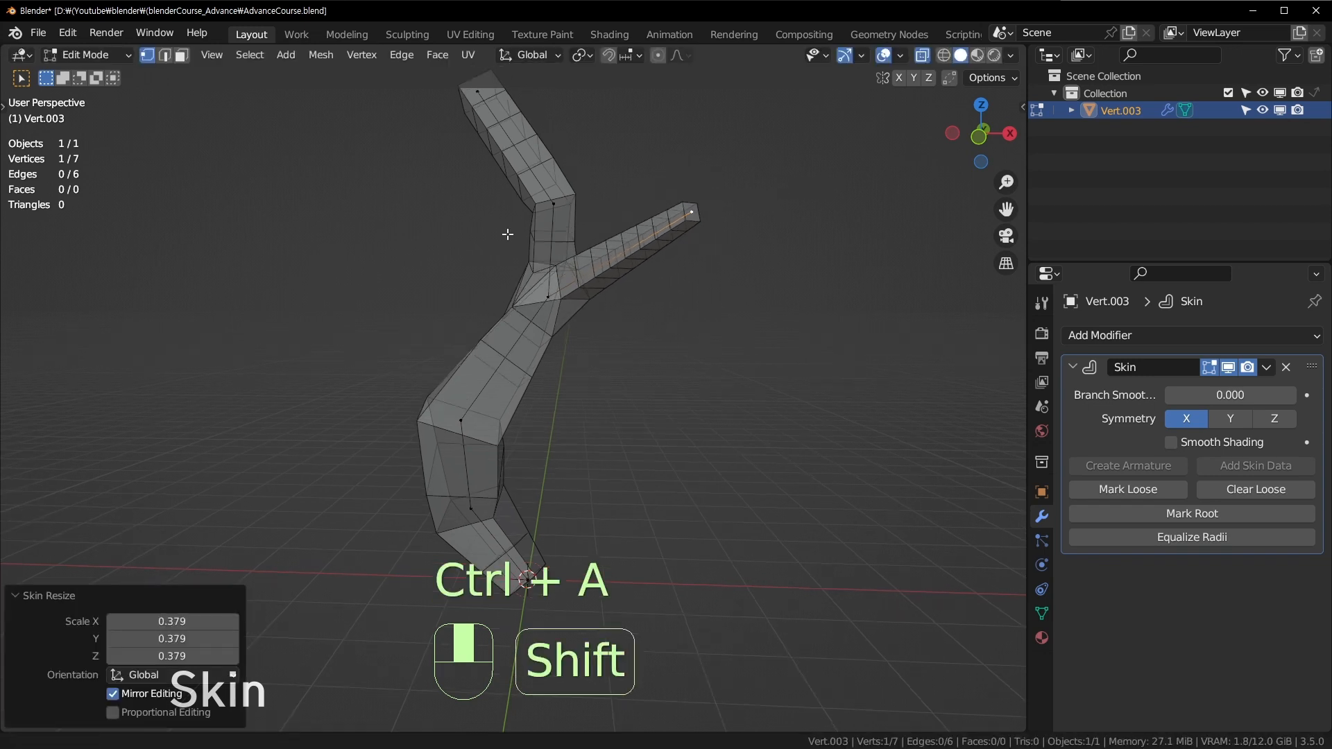
shift+middle_drag(505, 229, 482, 180)
click(480, 189)
key(ctrl+a)
click(558, 231)
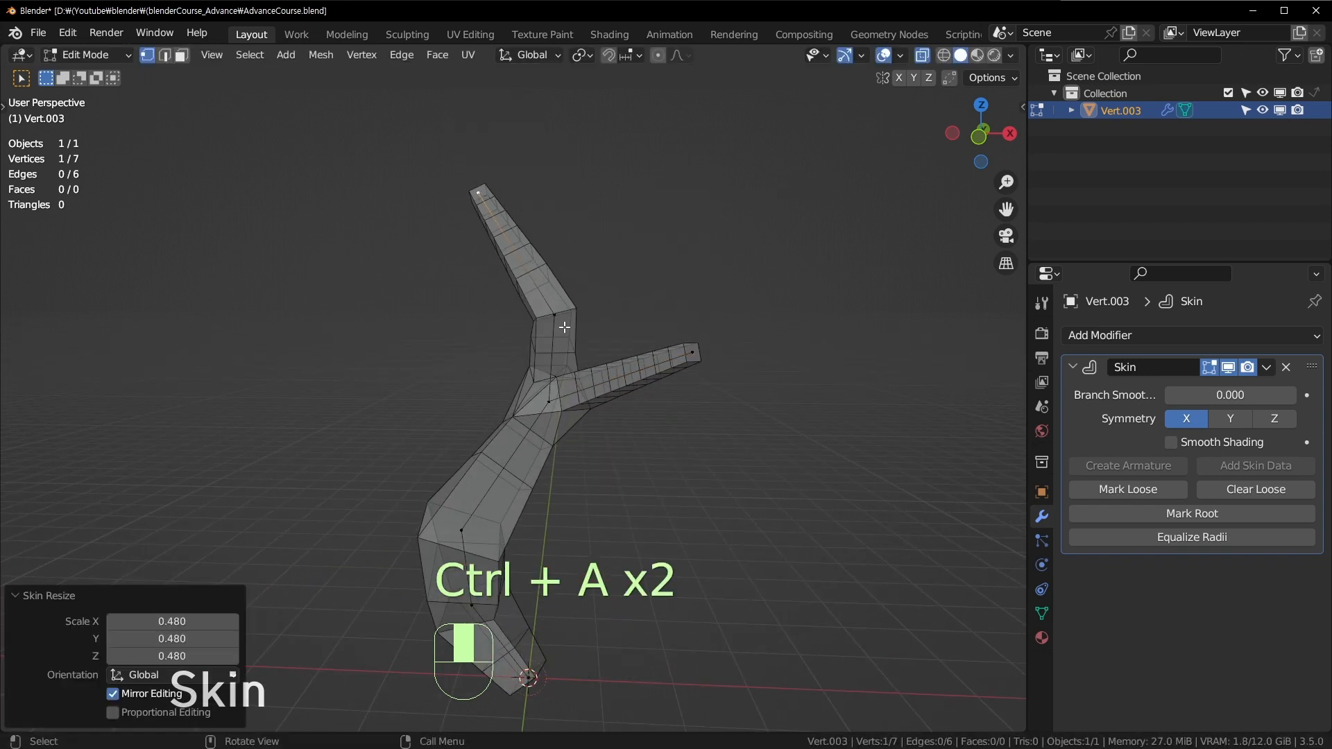
Slightly reduce the skin radius at the upper trunk bend and at the fork vertex.
click(555, 313)
key(ctrl+a)
click(677, 288)
click(555, 398)
key(ctrl+a)
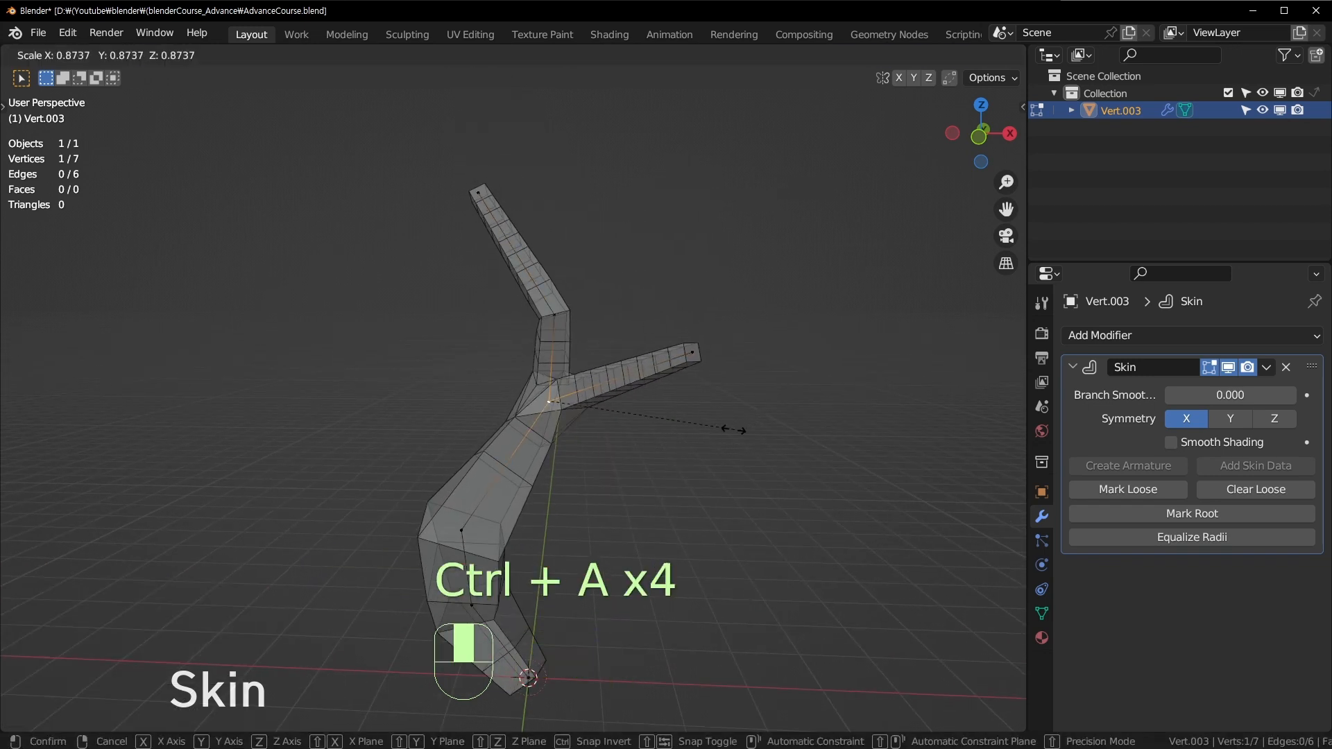
click(703, 374)
Extrude the side branch tip about 1.07 m upward and split its end into a sideways twig and an upward twig.
click(692, 352)
key(e)
click(687, 233)
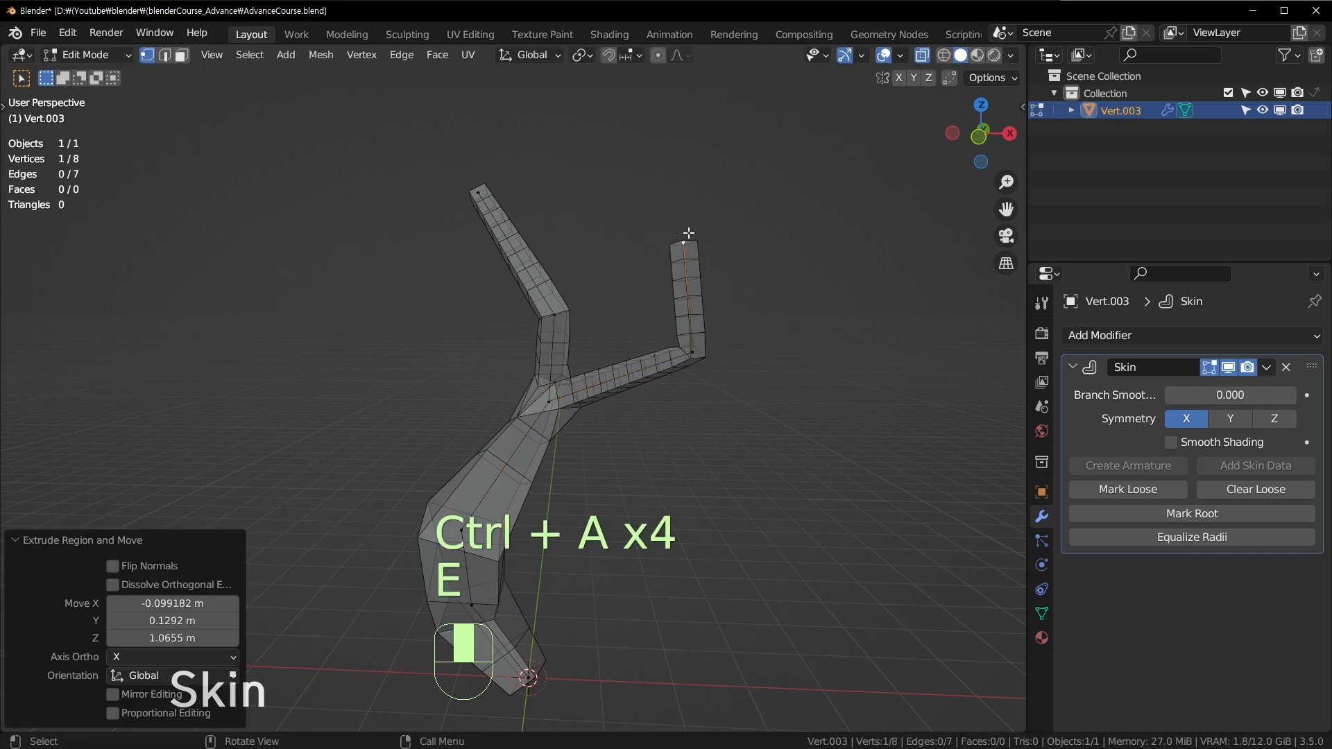
key(e)
click(782, 224)
click(683, 243)
key(e)
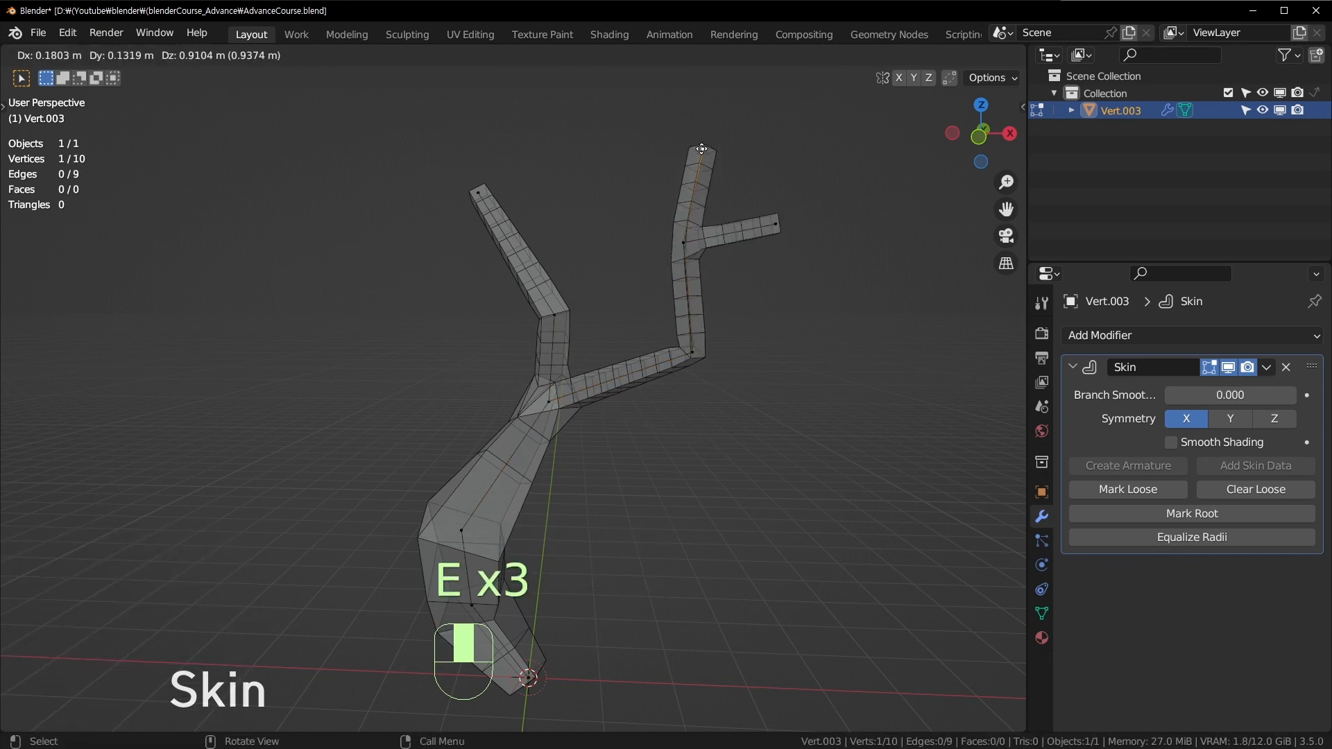
click(713, 147)
Shrink the skin radius at both twig tips and inspect the solid branch in Object Mode with X-ray off.
key(ctrl+a)
click(772, 175)
click(775, 224)
key(ctrl+a)
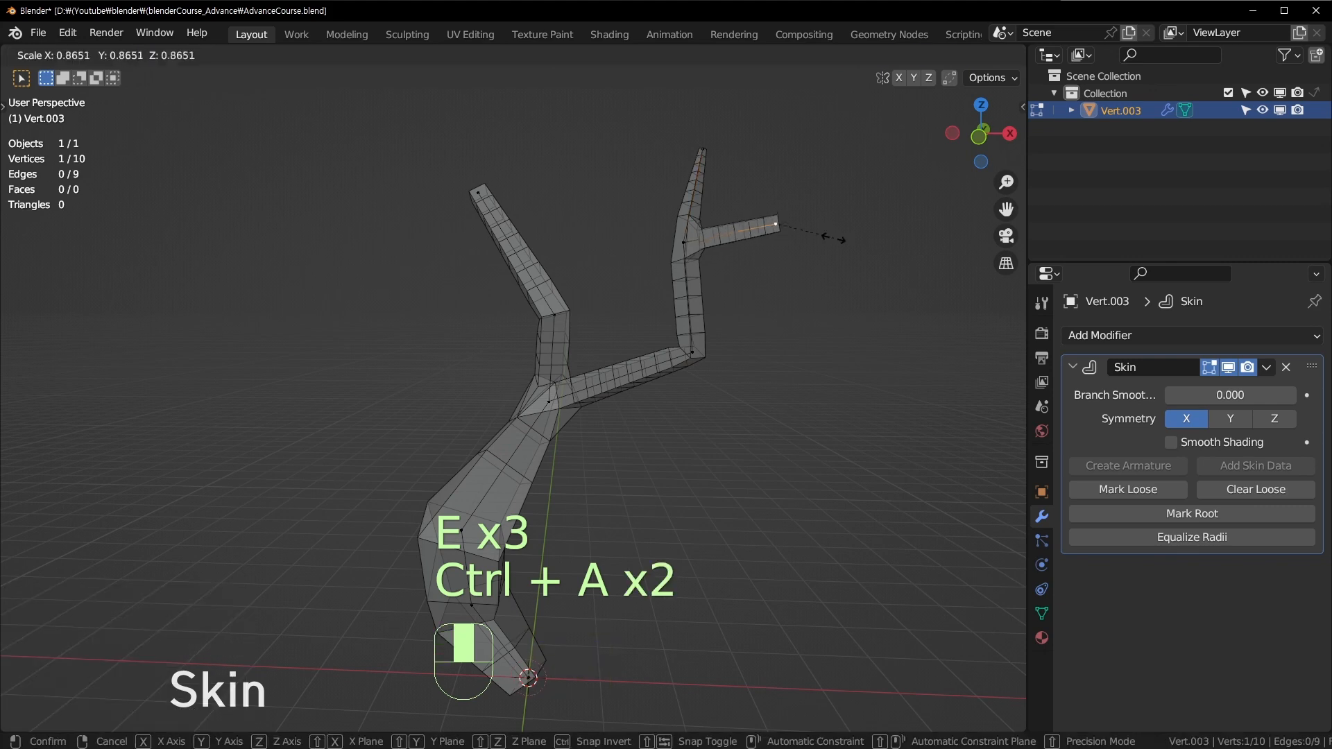
click(800, 250)
key(Tab)
key(alt+z)
middle_drag(675, 407, 779, 383)
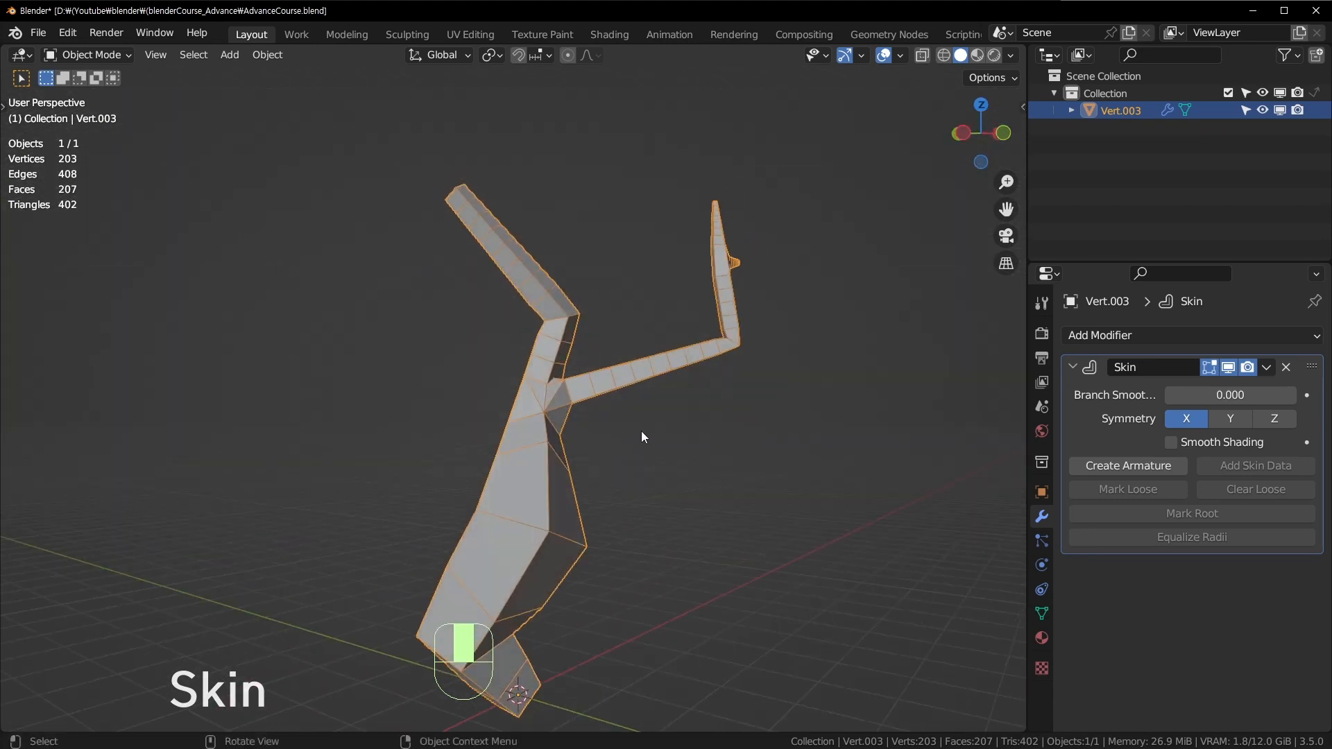
middle_drag(641, 431, 648, 366)
Move the lower trunk vertices in Edit Mode to reshape the base bend, and return to Object Mode.
key(alt+z)
key(Tab)
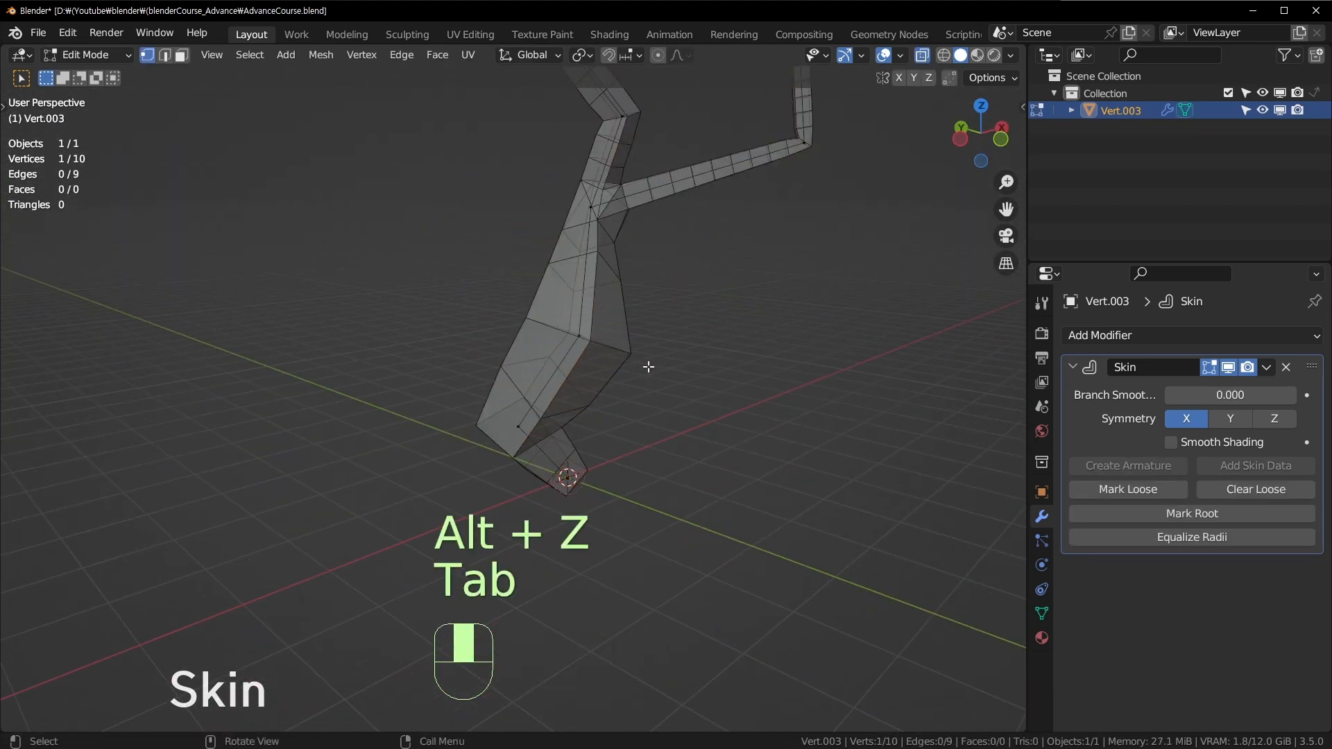
click(560, 340)
shift+middle_drag(695, 301, 595, 351)
key(g)
click(511, 410)
key(g)
click(578, 417)
key(Tab)
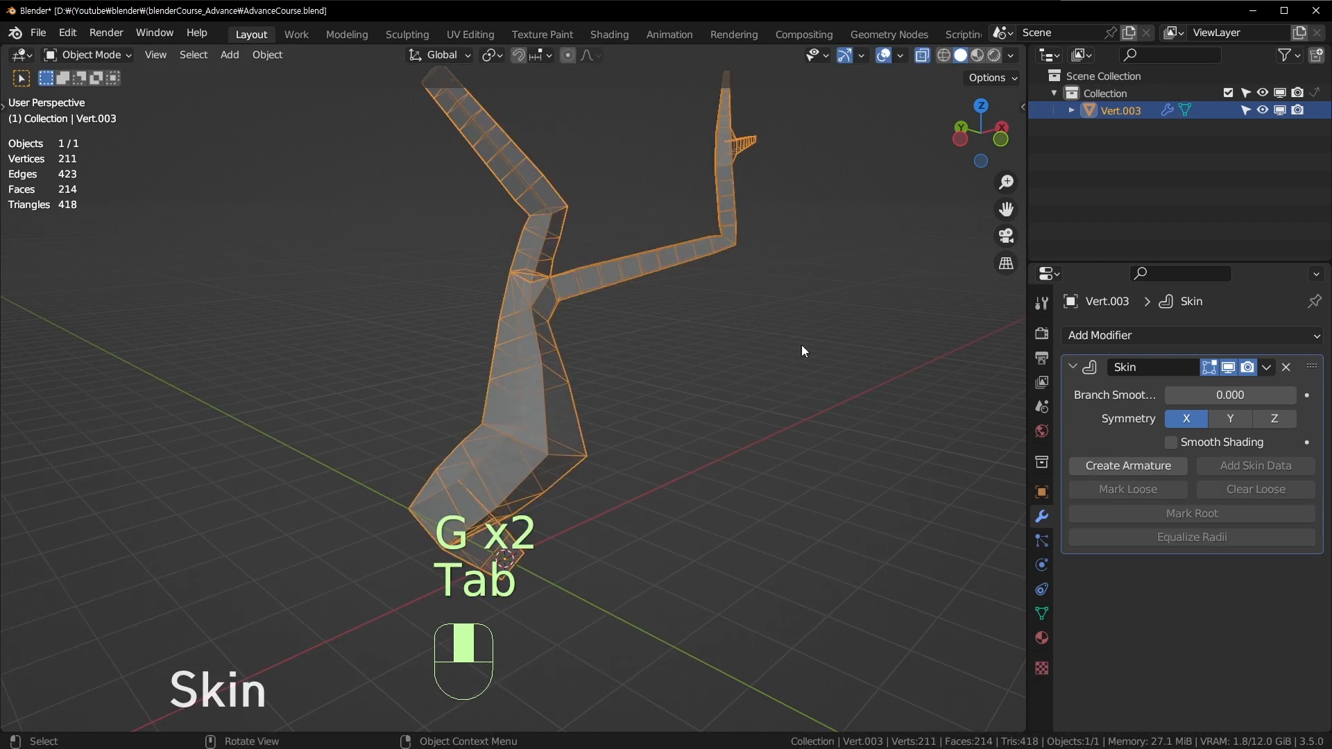
Add a Subdivision Surface modifier after Skin and collapse the Skin modifier's settings.
click(1143, 331)
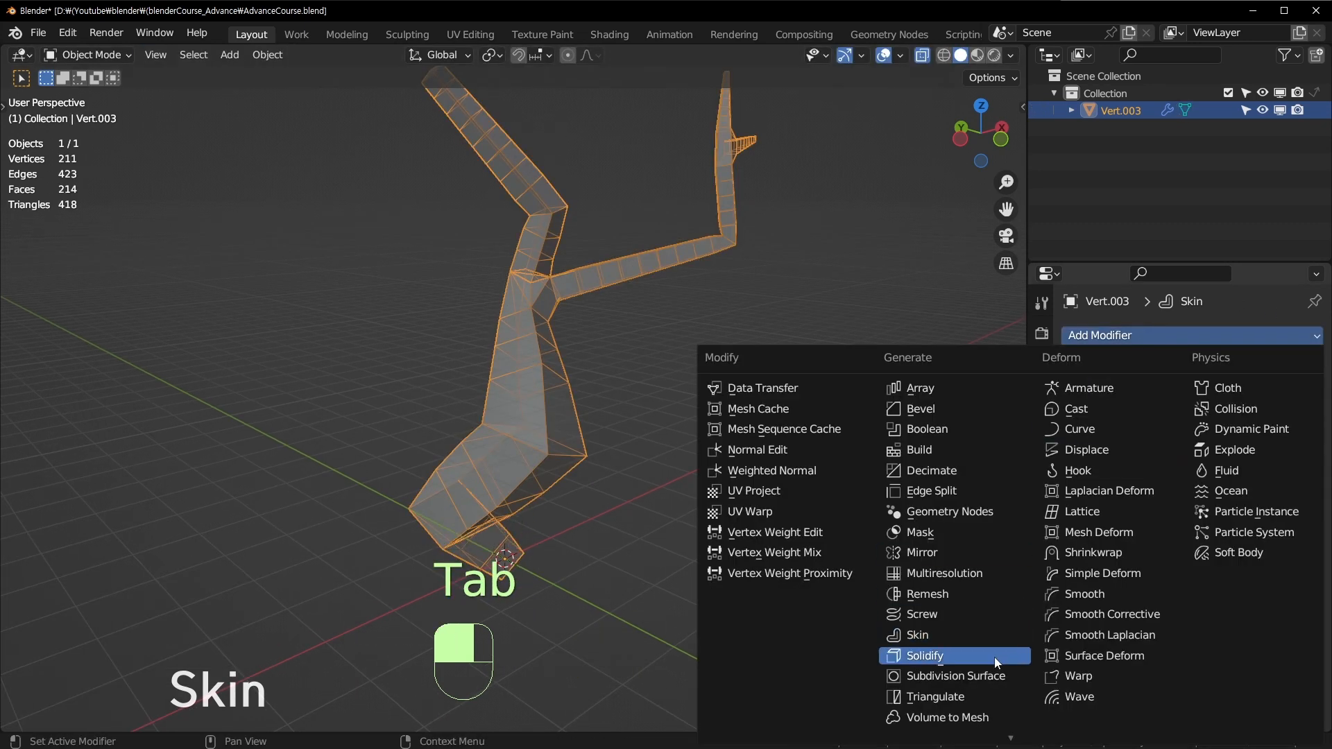
click(1109, 333)
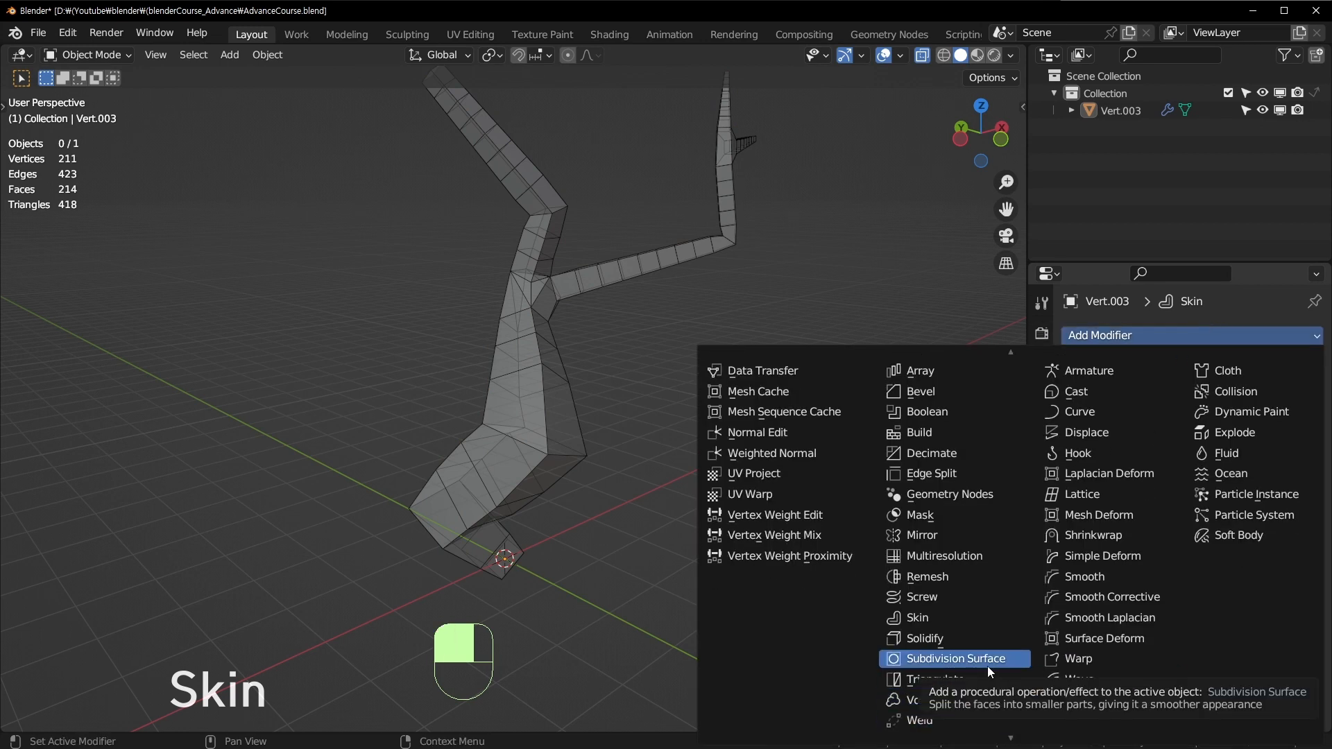
click(987, 659)
shift+middle_drag(988, 666, 772, 422)
scroll(728, 423, up, 2)
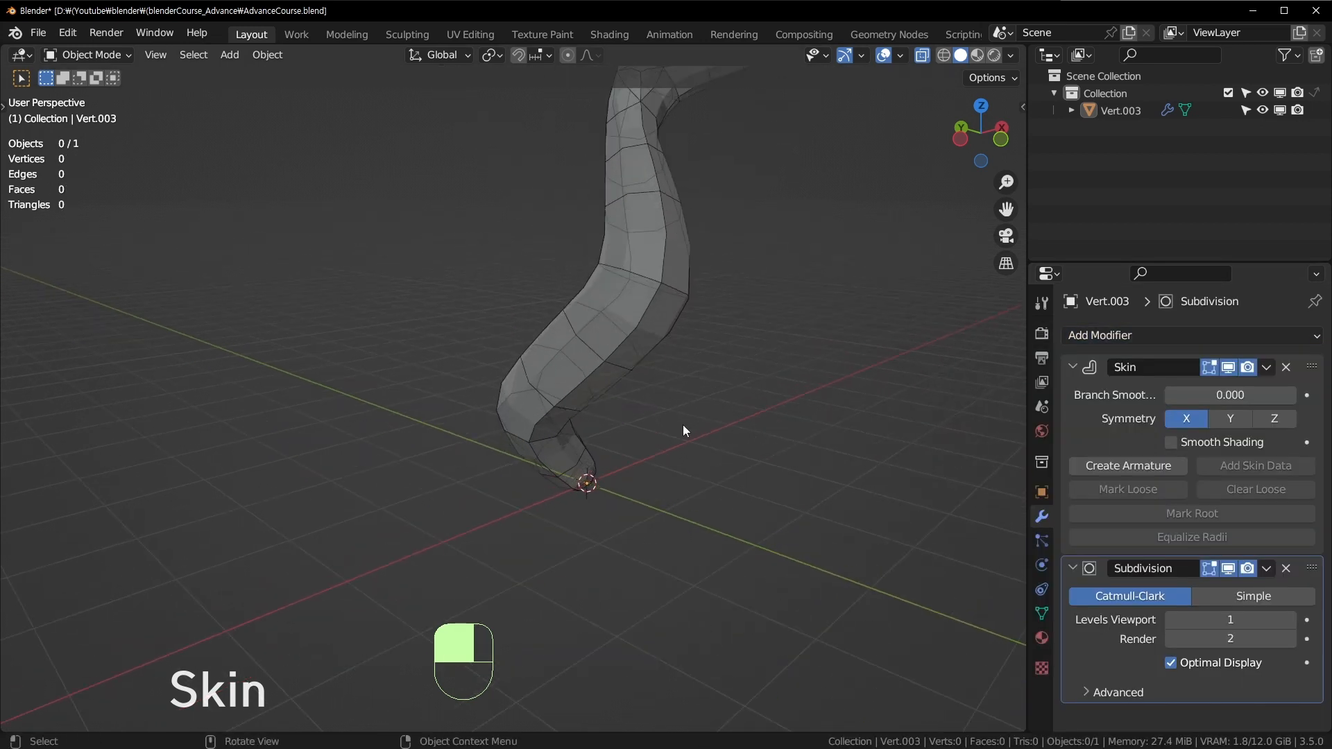
middle_drag(682, 424, 708, 399)
shift+middle_drag(707, 400, 554, 526)
click(1102, 367)
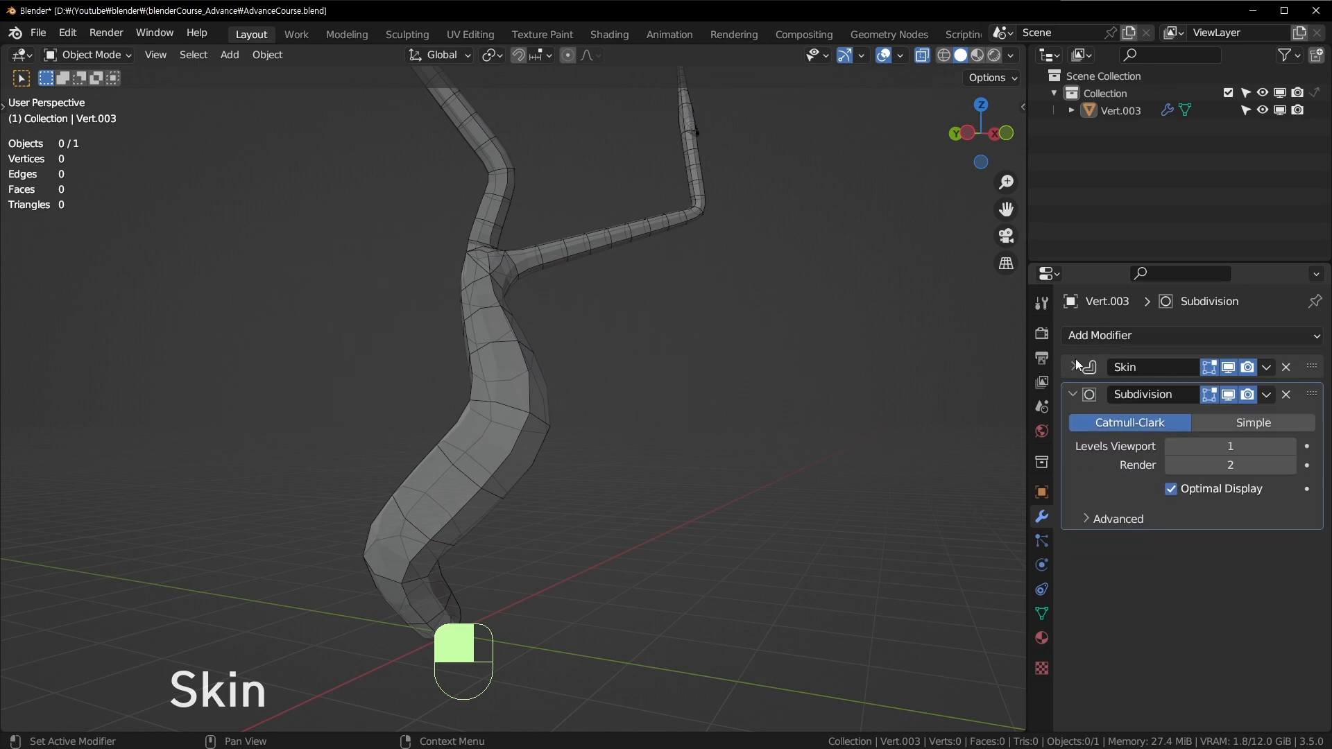
Reshape the subdivided trunk in Edit Mode, raising the lower bend vertex about 0.43 m and shifting the middle bend vertex slightly.
click(481, 476)
middle_drag(482, 476, 420, 606)
key(Tab)
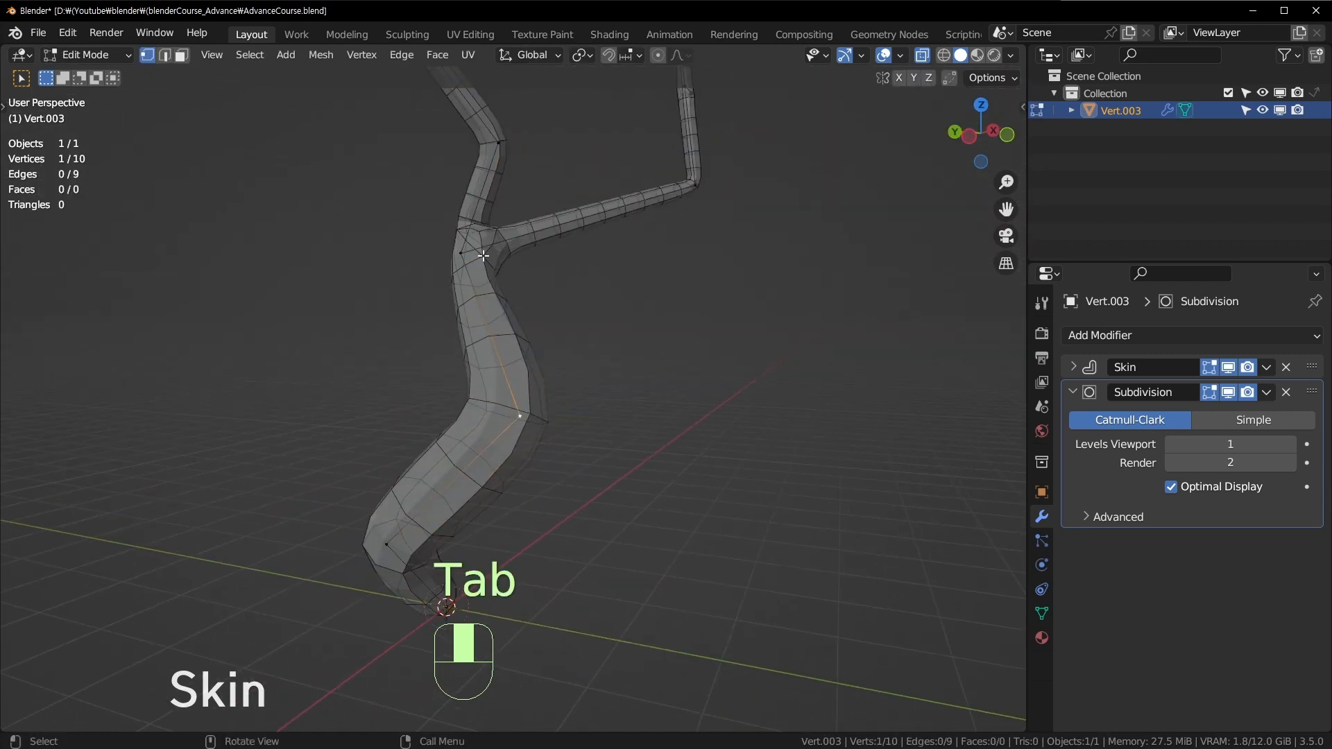
click(387, 552)
key(g)
click(358, 513)
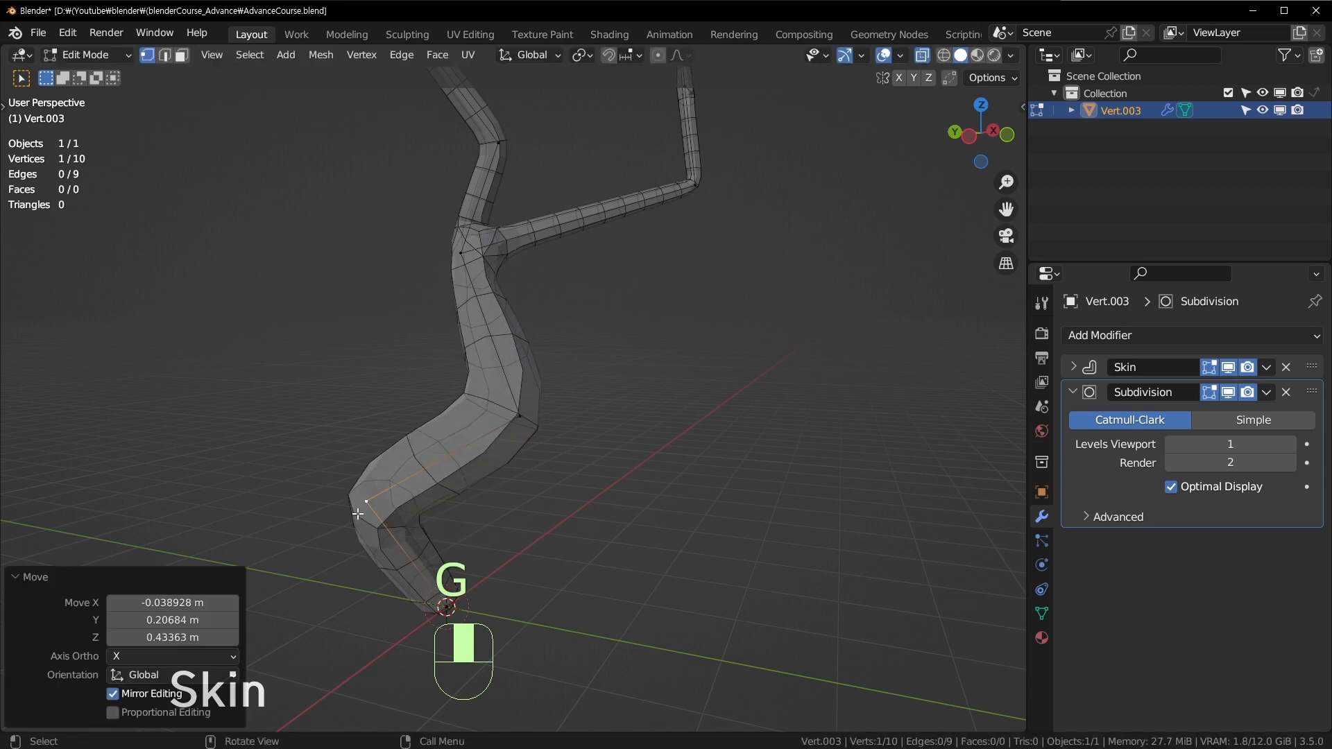
key(g)
click(504, 413)
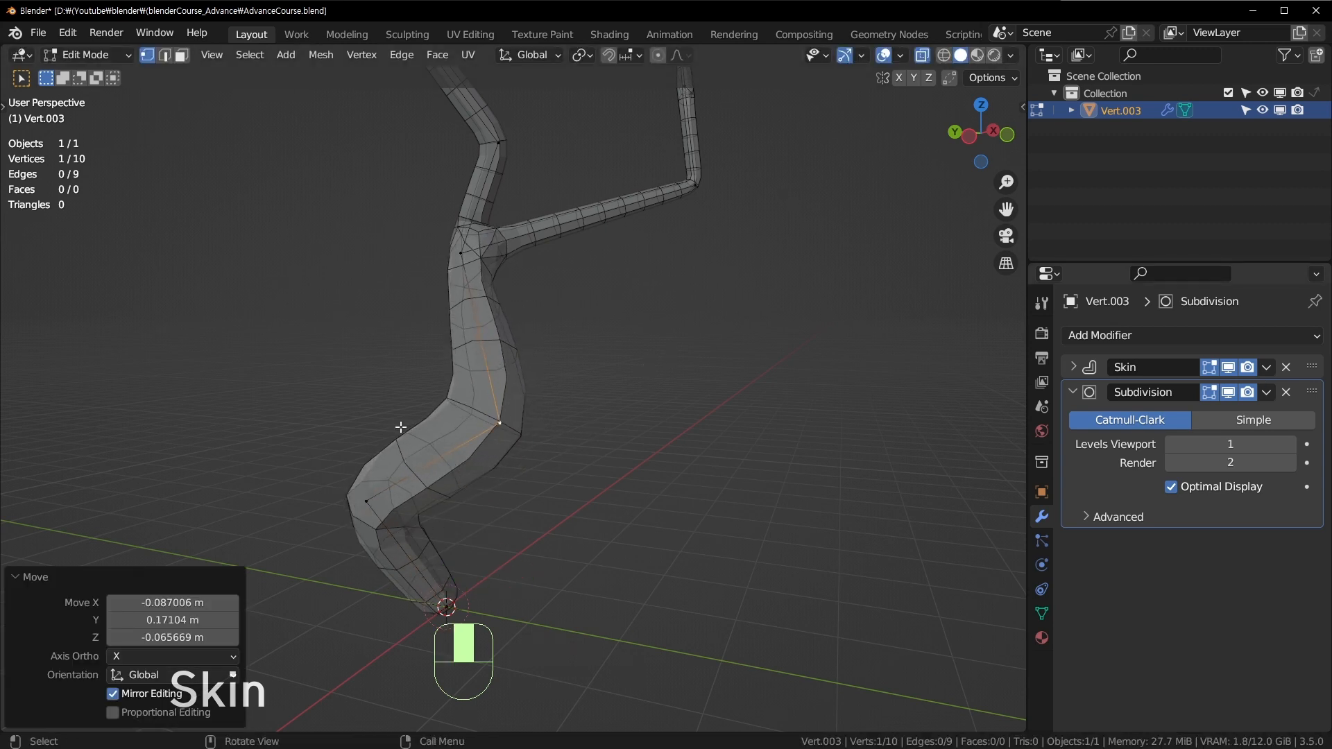
Return to Object Mode and move the Subdivision modifier above Skin in the modifier stack.
key(Tab)
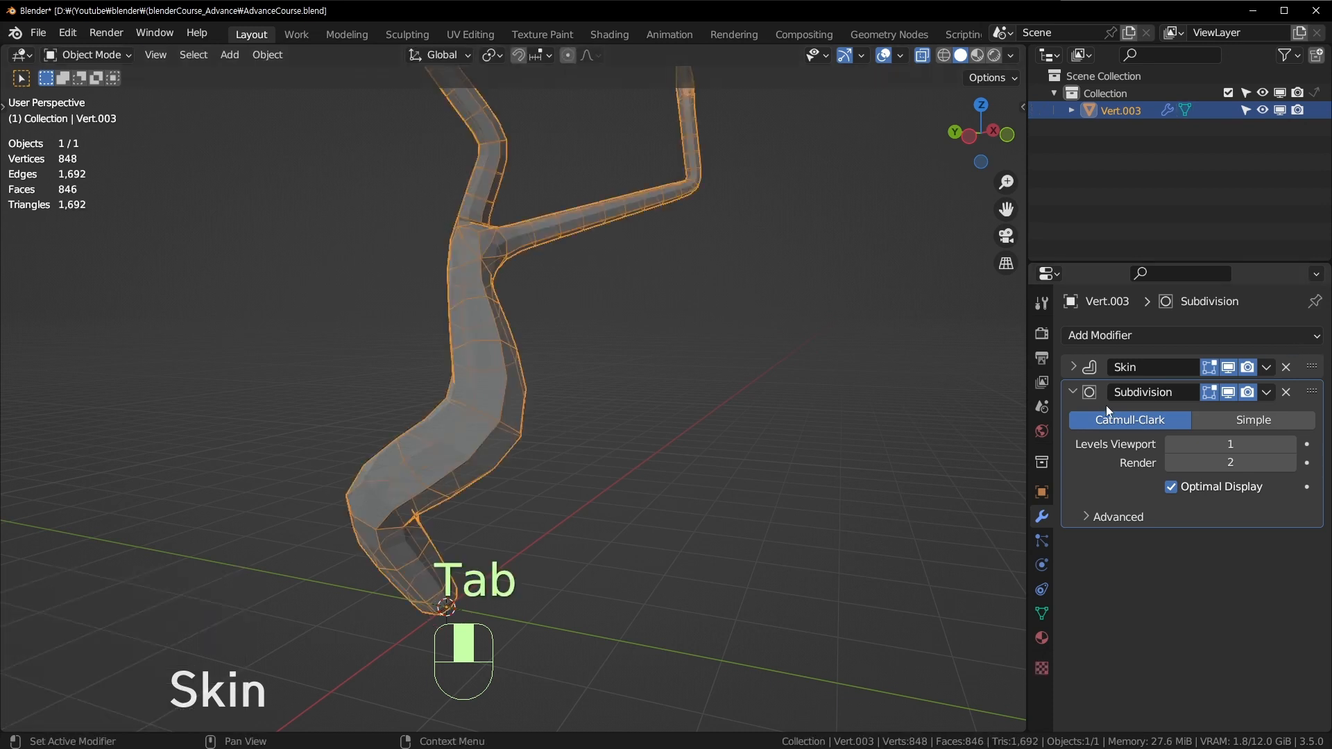
click(1106, 369)
drag(1308, 401, 1308, 362)
Shift the trunk's middle bend vertex slightly in Edit Mode, mainly about 0.16 m along Y, and return to Object Mode.
key(Tab)
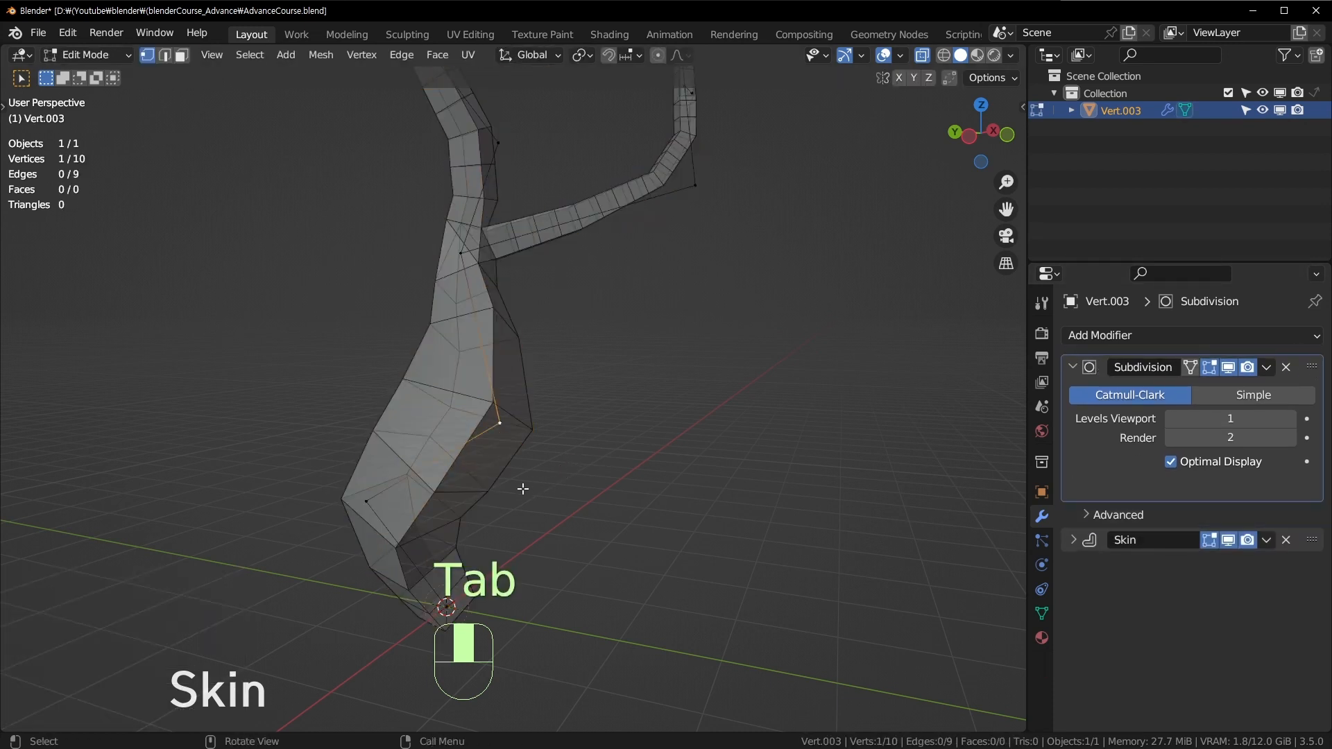
middle_drag(523, 488, 499, 490)
key(g)
click(624, 414)
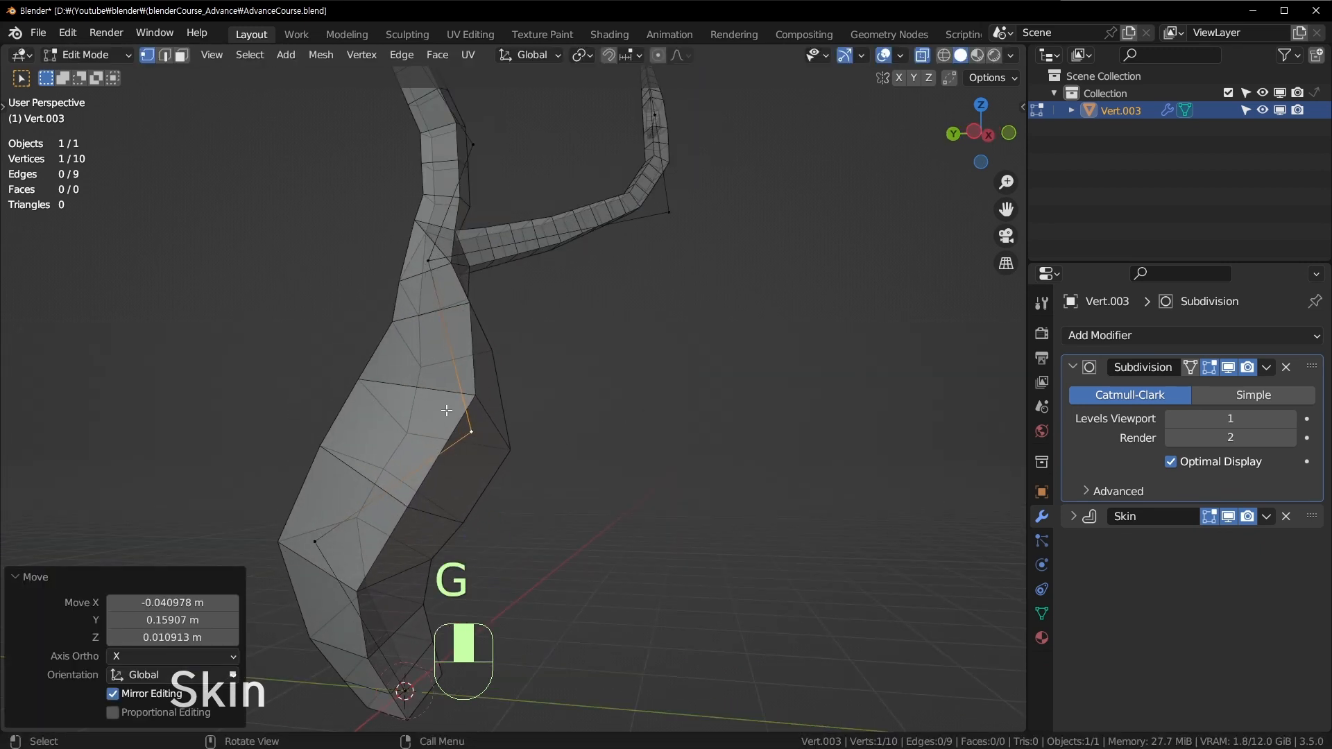
key(Tab)
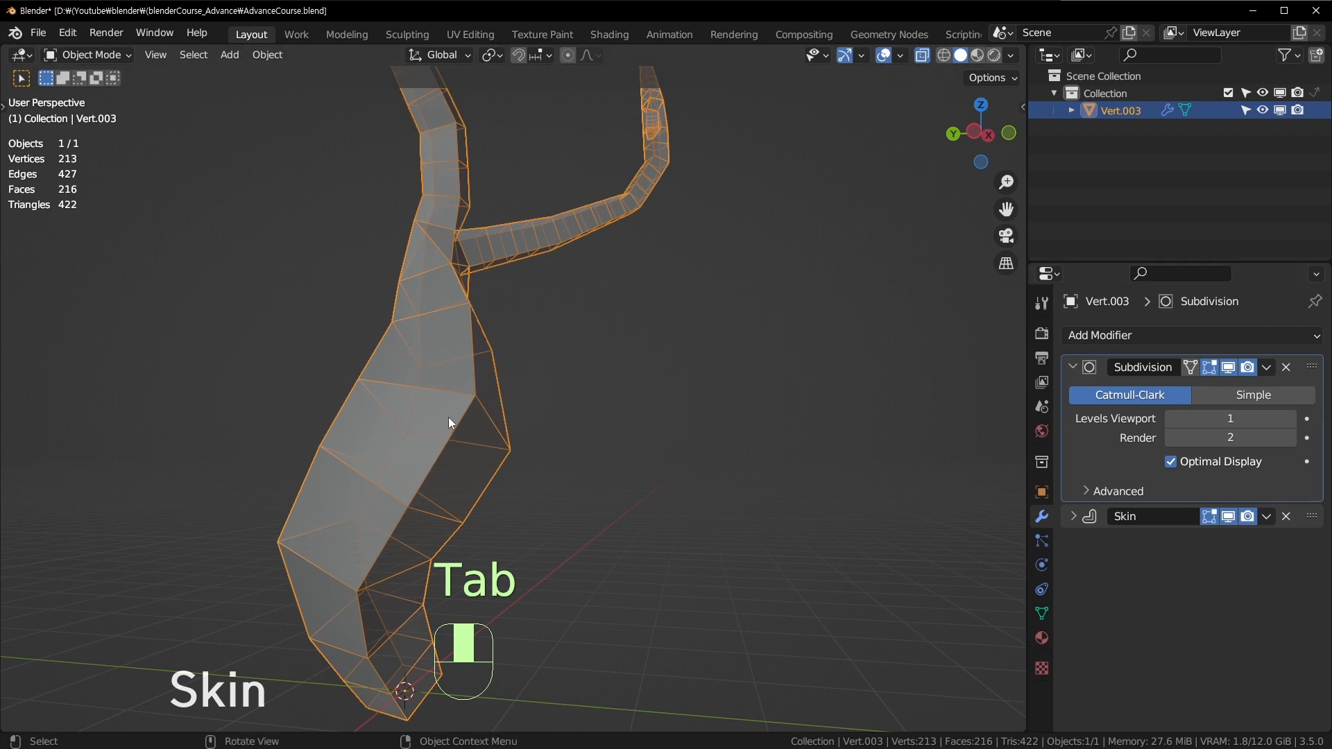
Add a second Subdivision Surface modifier after Skin and collapse the settings of all three modifiers.
click(1177, 337)
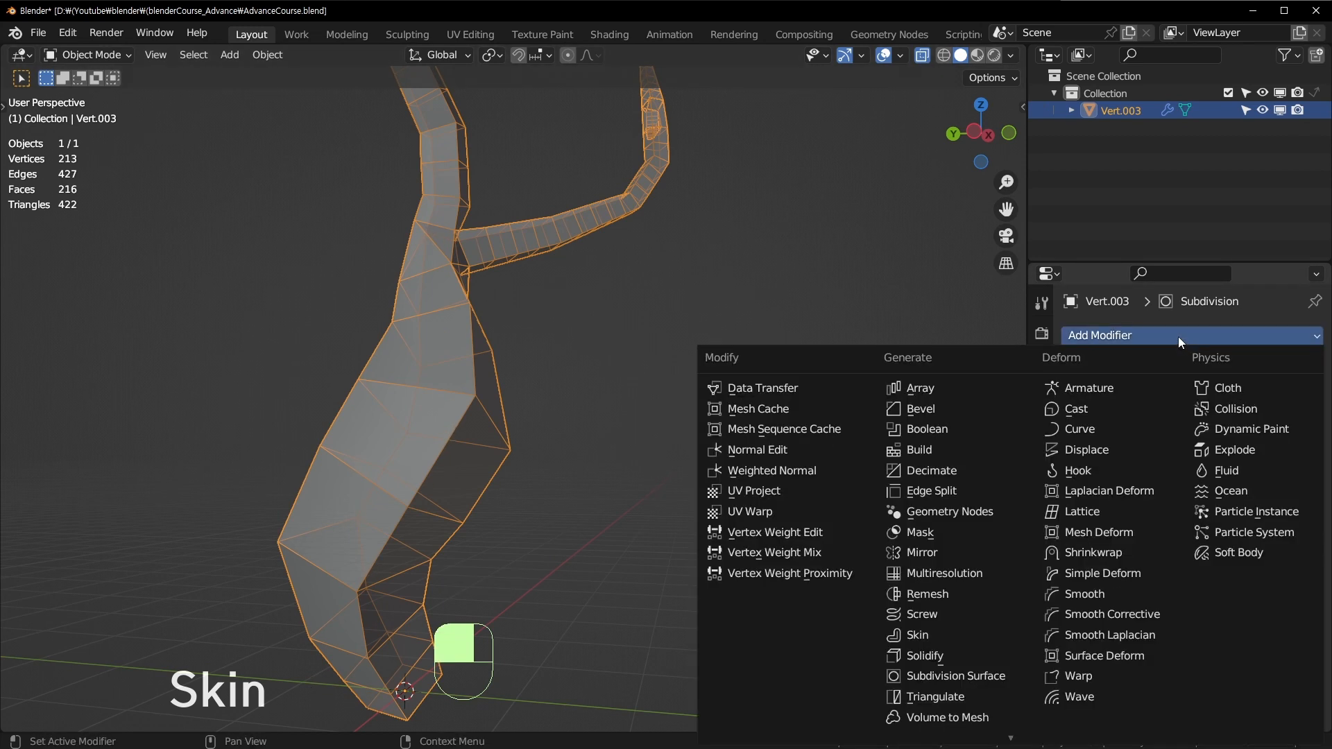
click(979, 675)
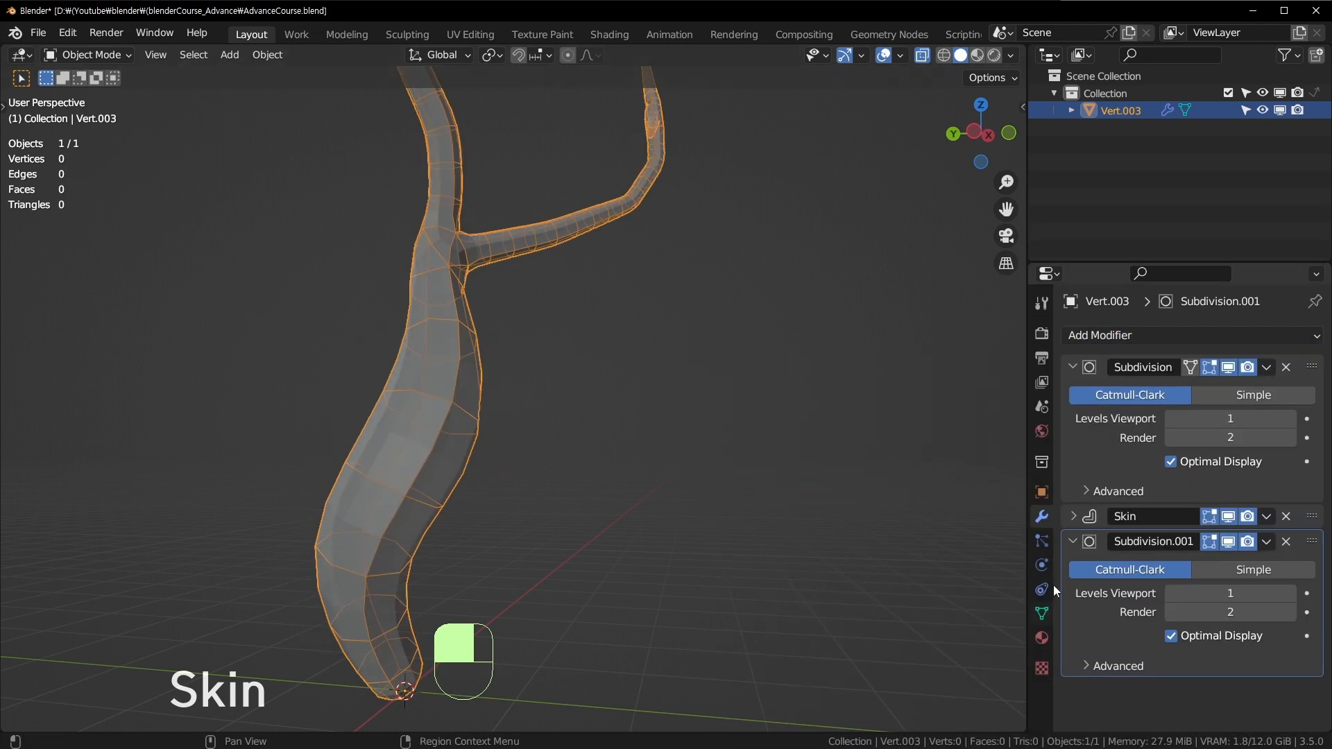
click(1075, 515)
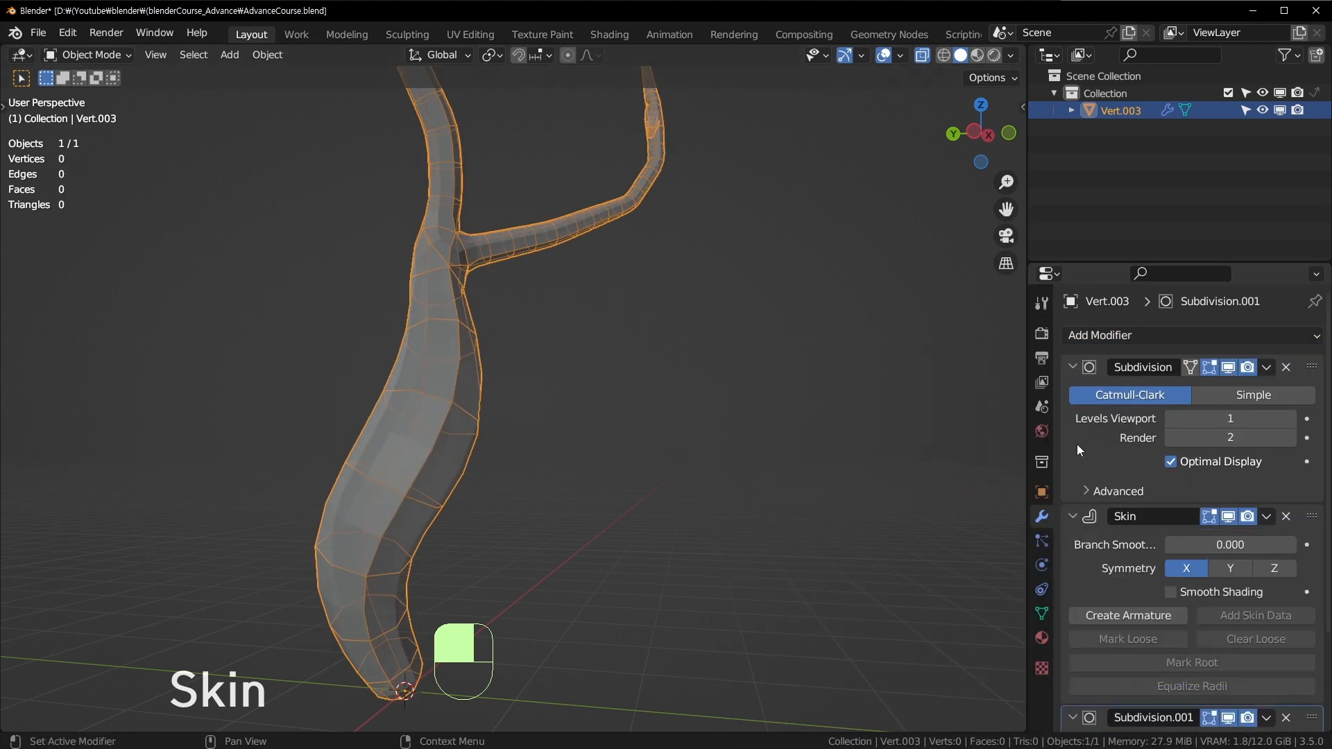
click(1071, 515)
click(1072, 541)
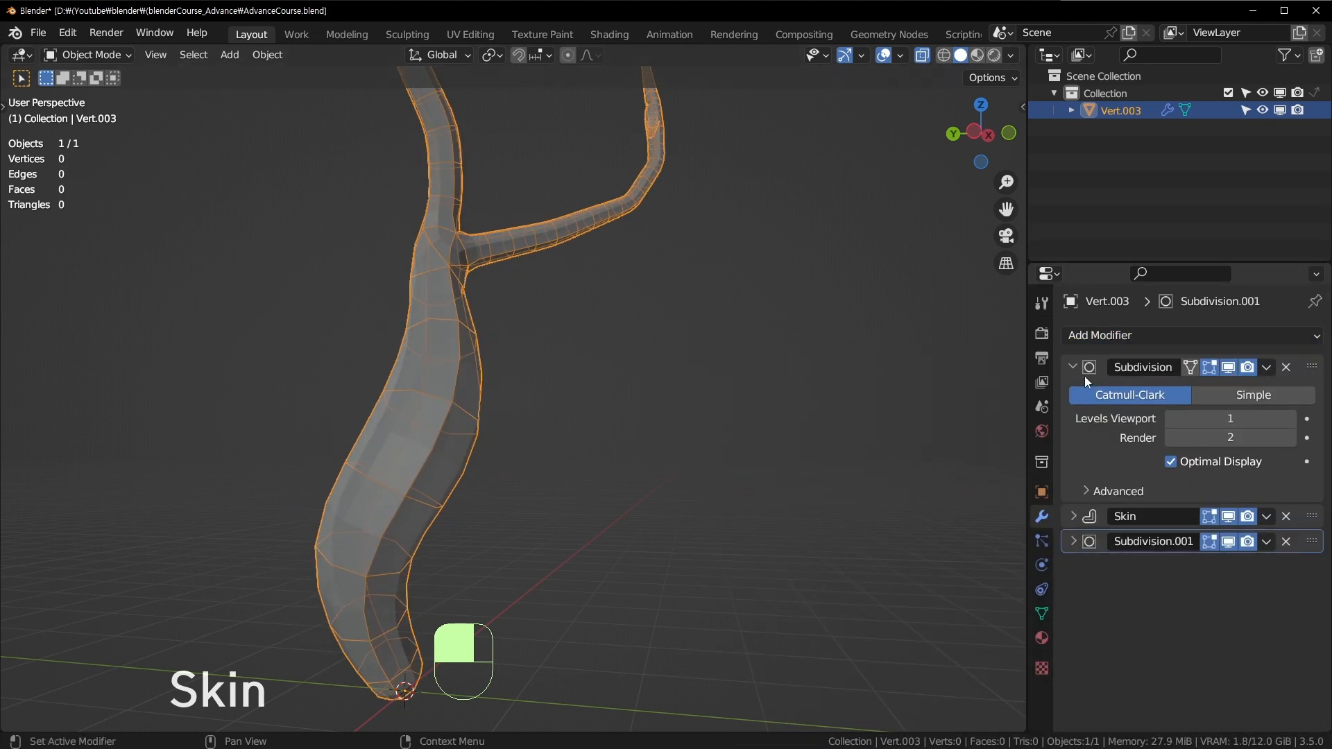
click(1069, 366)
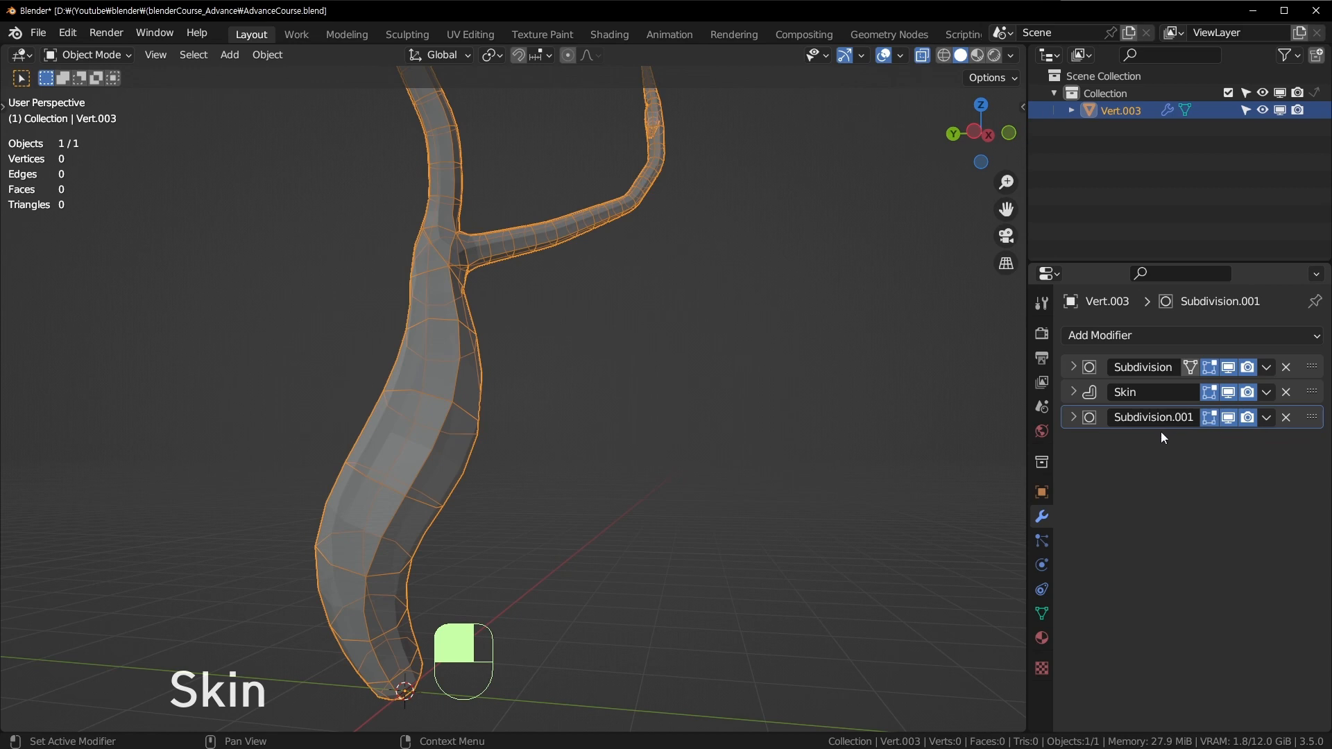
Turn off the viewport display of both Subdivision modifiers, leaving only the Skin modifier shown.
middle_drag(494, 398, 613, 385)
key(alt+z)
key(alt+z)
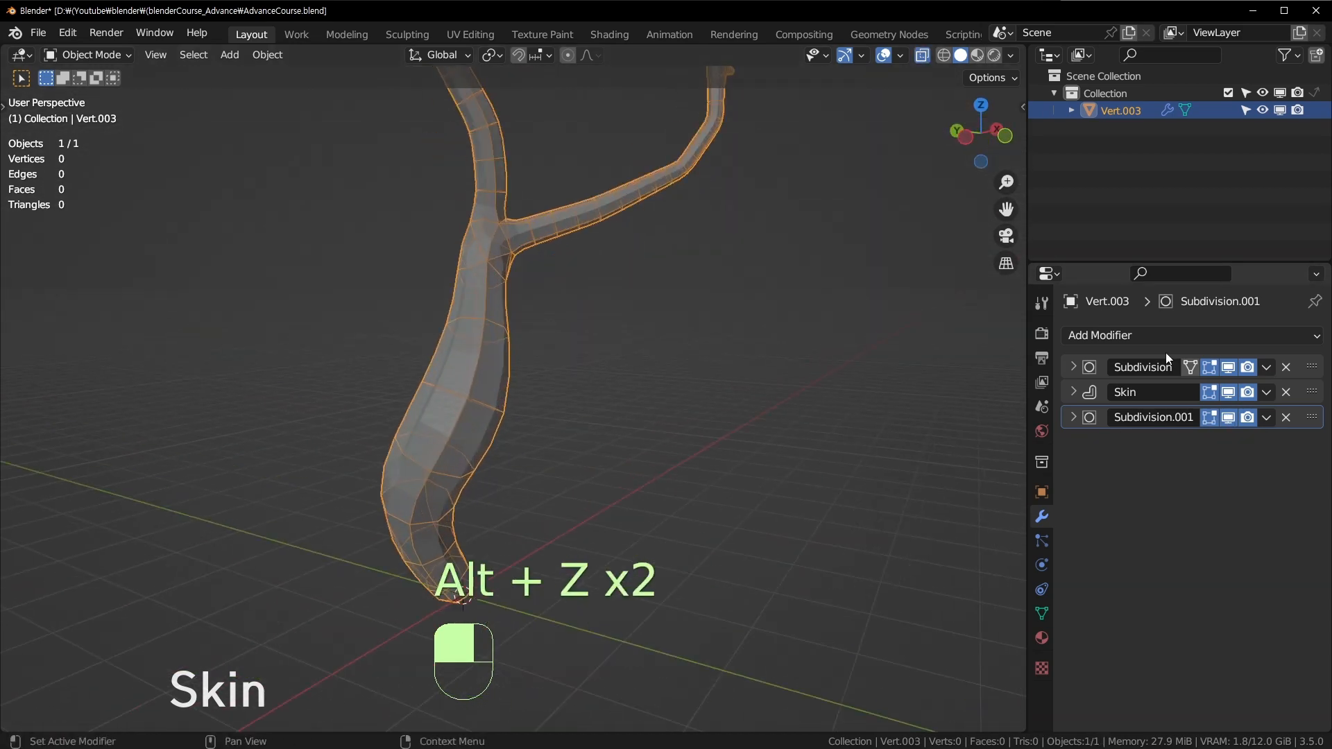
click(1227, 416)
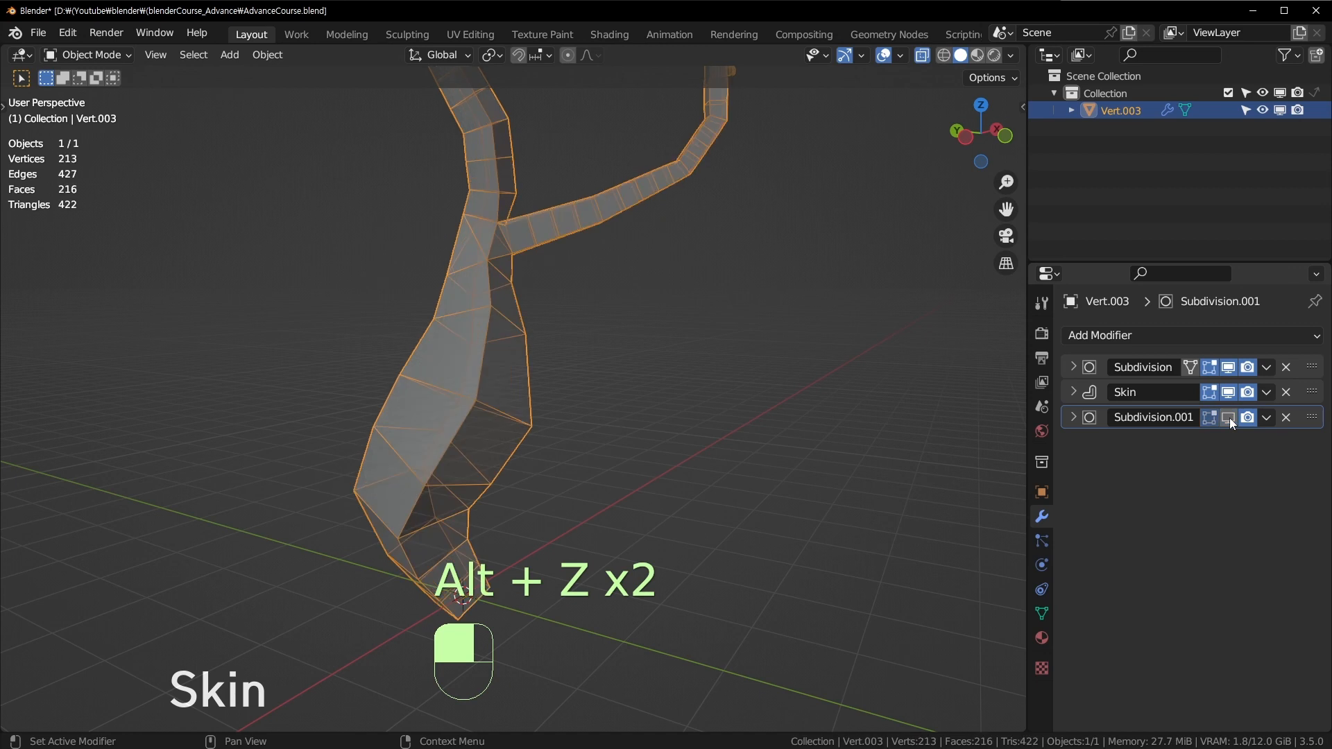
click(1228, 367)
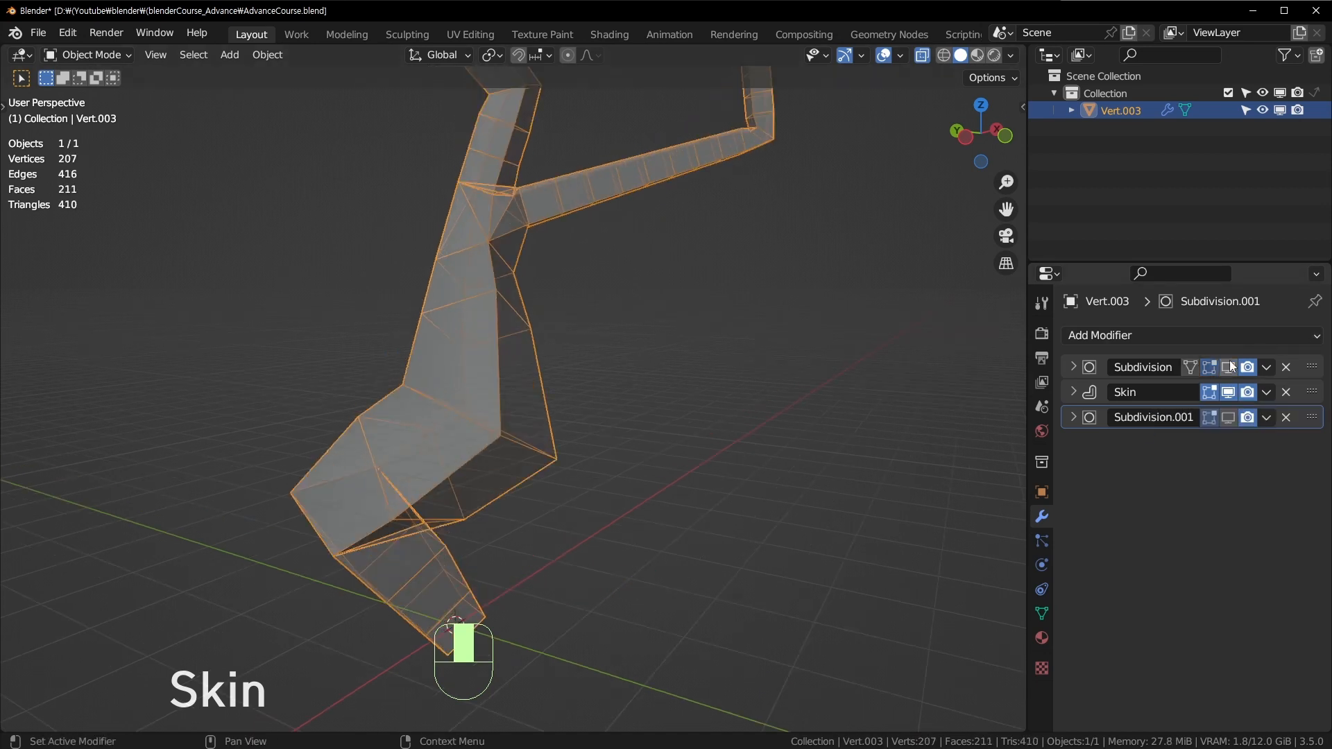
Move the trunk's lower bend vertex about 0.06 m in X and -0.09 m in Y in Edit Mode, returning to Object Mode.
key(Tab)
click(368, 508)
key(g)
click(421, 473)
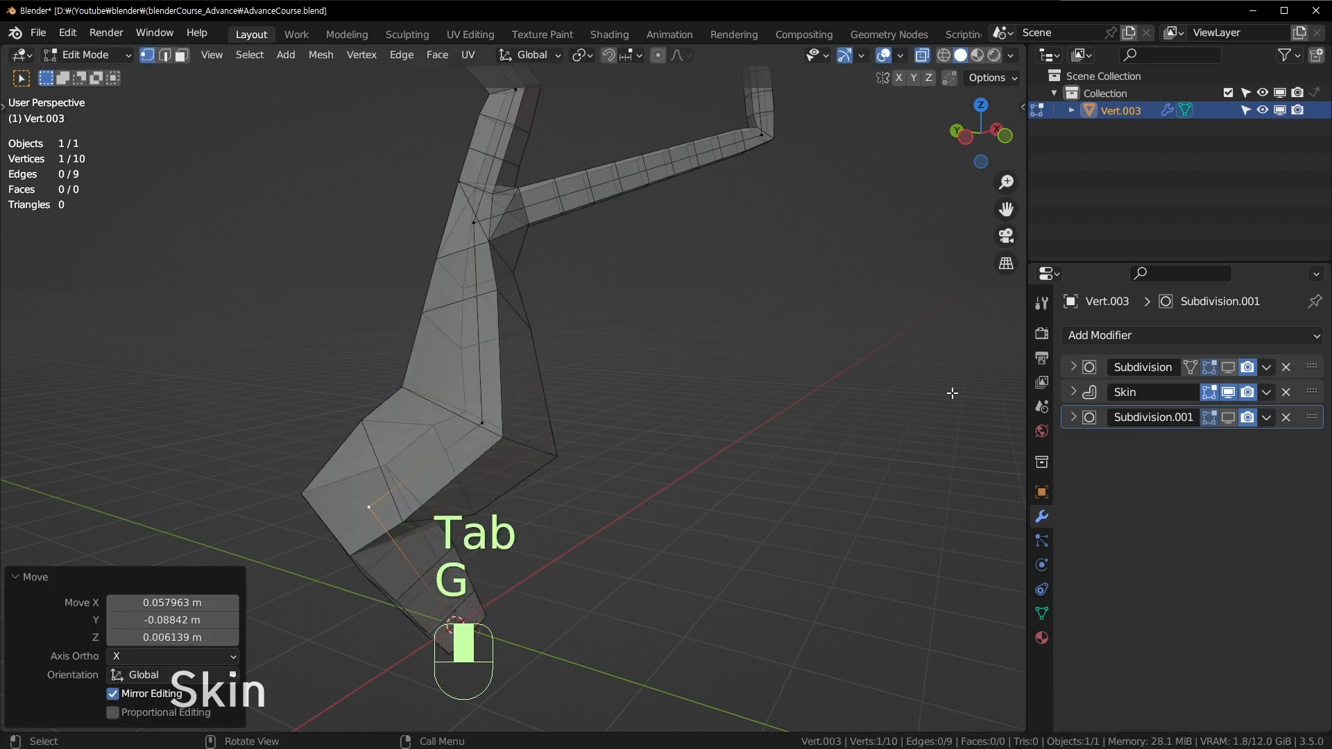
key(Tab)
Turn the viewport display of both Subdivision modifiers back on and view the branch with X-ray off.
click(1229, 367)
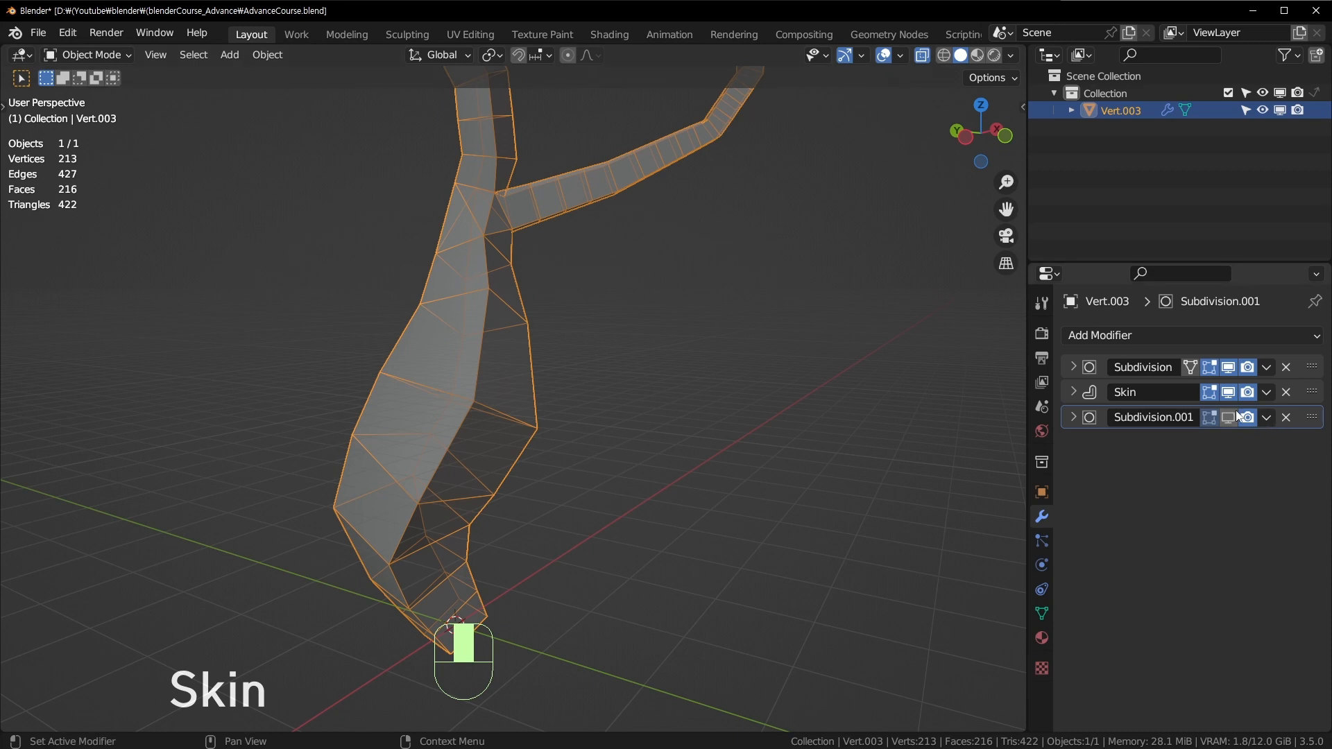
click(1228, 416)
scroll(714, 428, down, 3)
scroll(645, 423, up, 2)
key(alt+z)
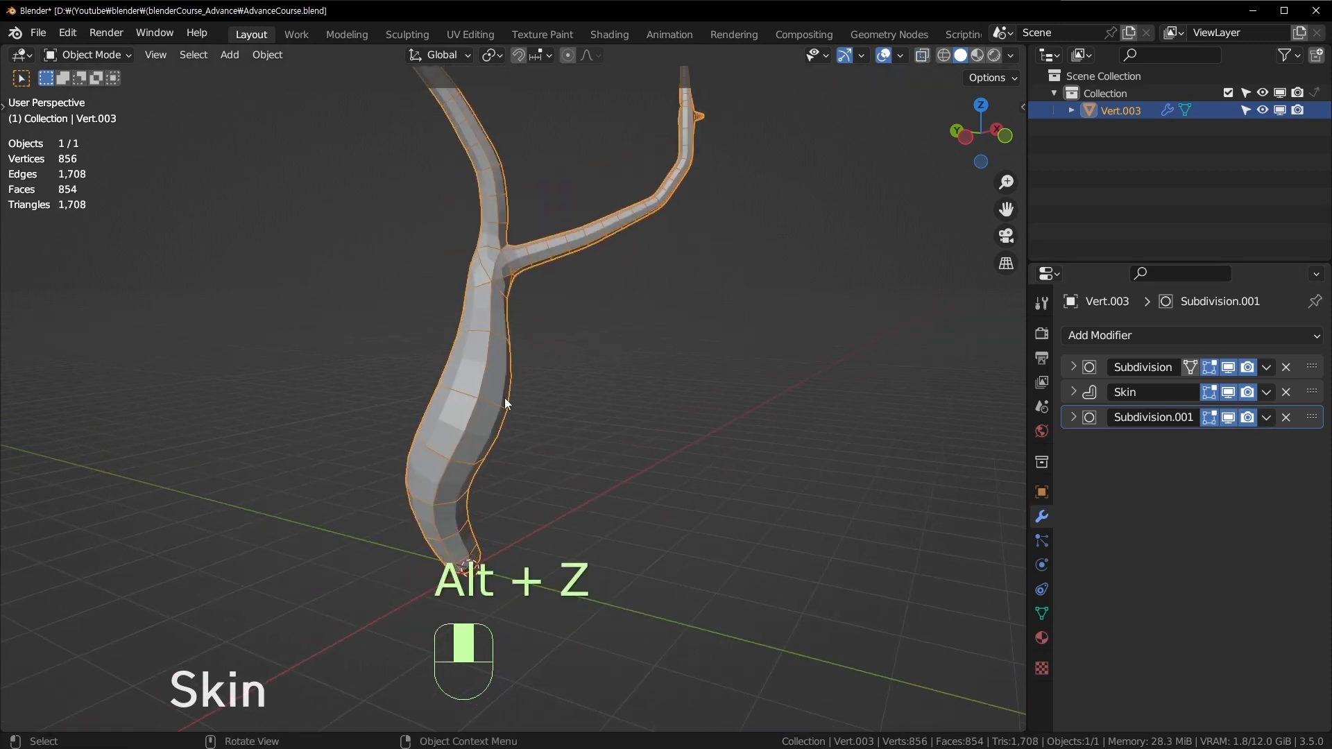
Enter Edit Mode with X-ray on and move the trunk's middle bend vertex slightly up and inward.
scroll(504, 397, up, 2)
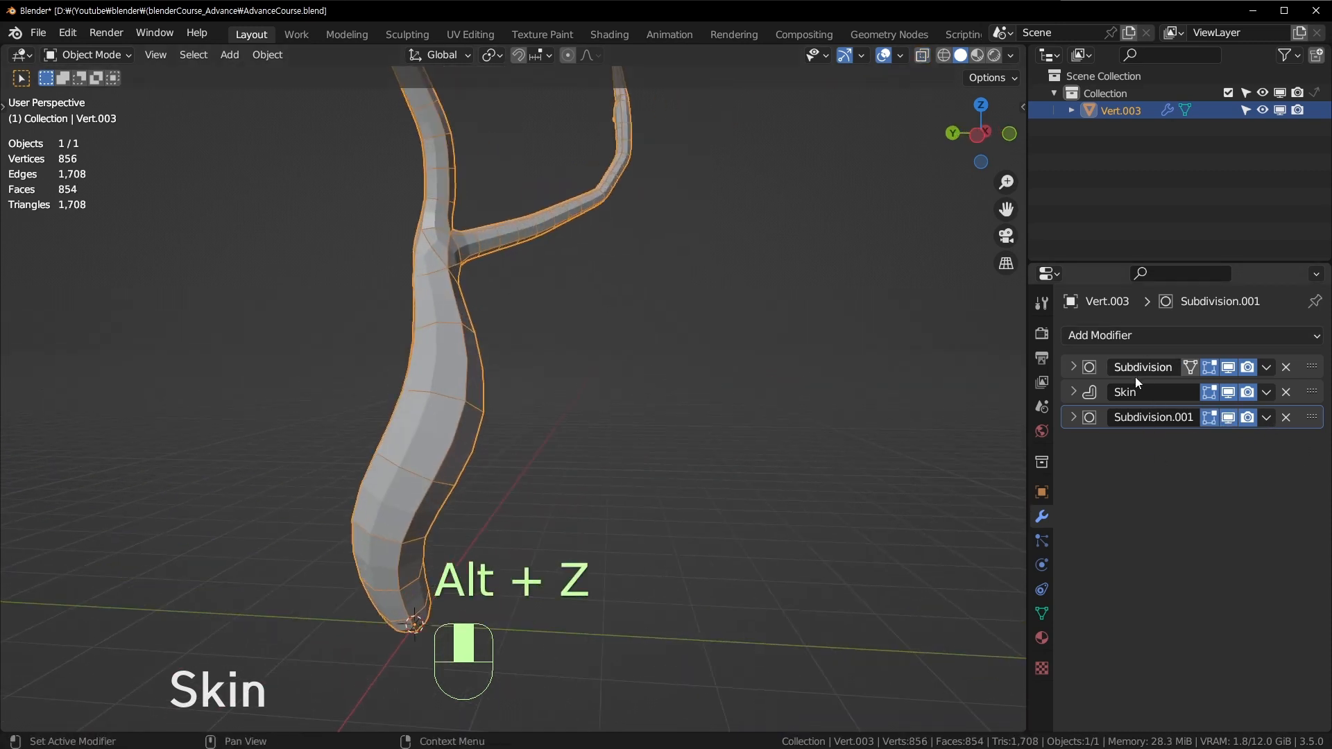
middle_drag(347, 416, 379, 439)
key(Tab)
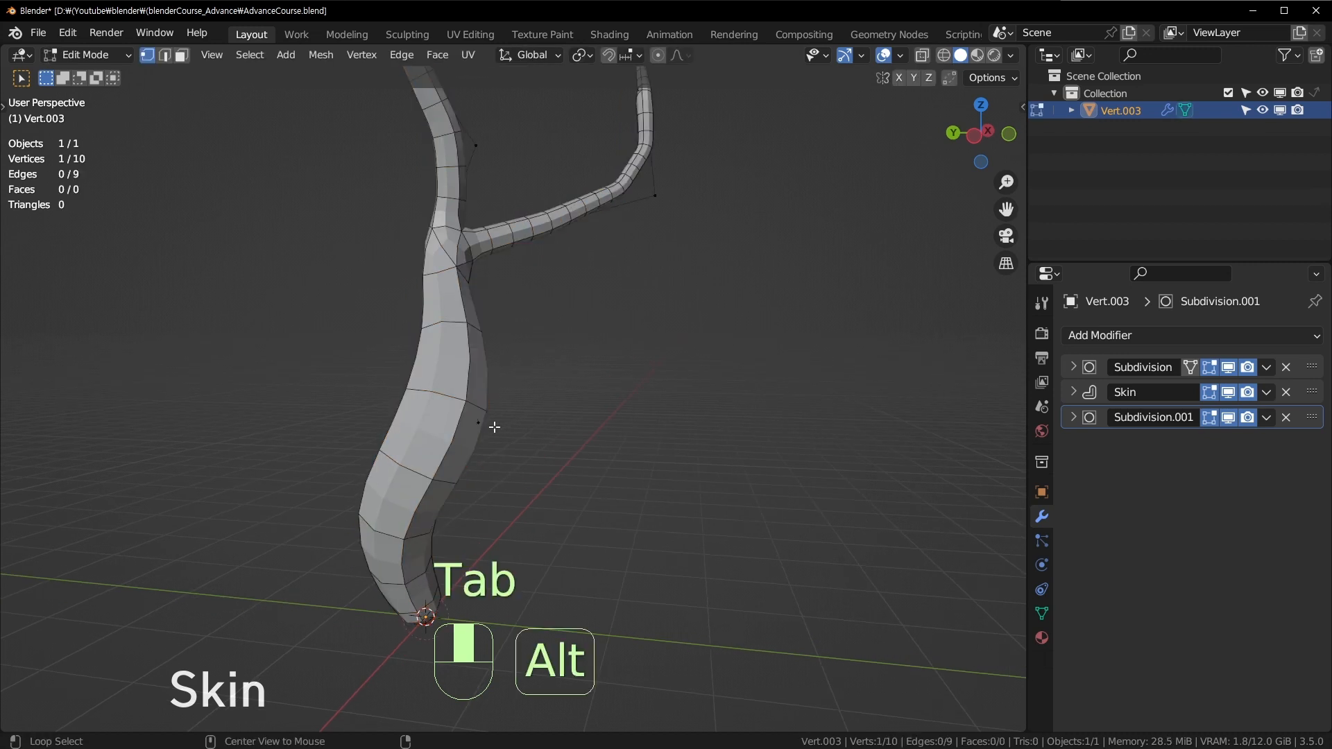
key(alt+z)
click(472, 424)
key(g)
click(457, 403)
Move the fork vertex, where the side branch leaves the trunk, slightly downward.
click(622, 198)
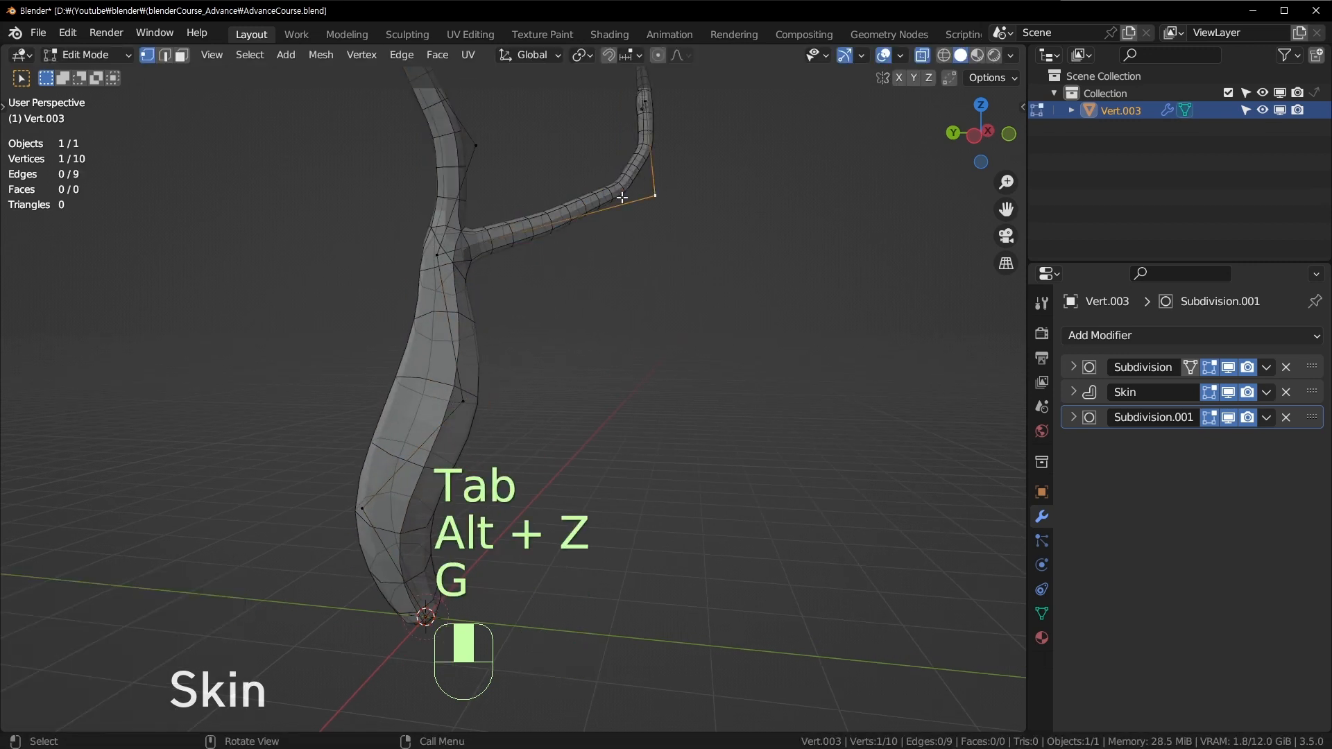
click(447, 250)
key(g)
click(434, 295)
key(alt+z)
click(441, 292)
Scale the skin radius at the fork vertex by 1.211, and return to Object Mode with X-ray off.
key(alt+z)
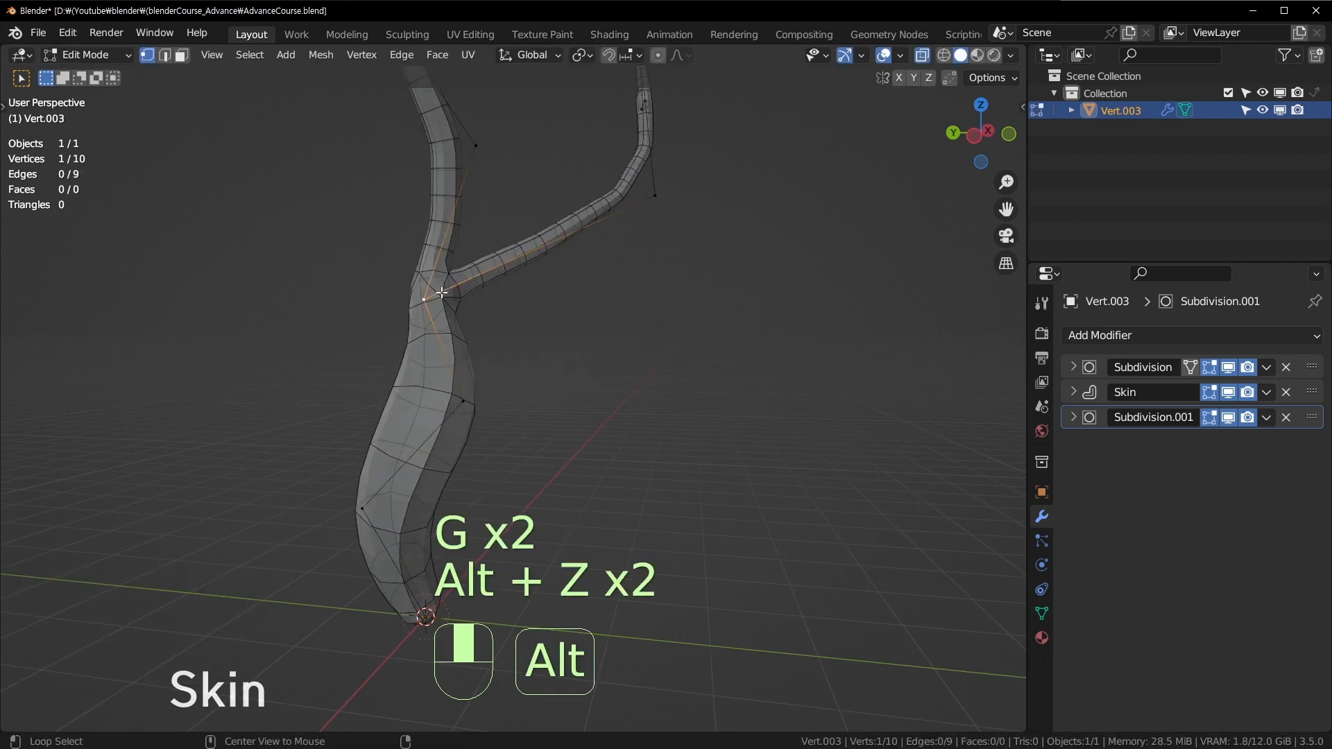
key(ctrl+a)
click(683, 328)
key(alt+z)
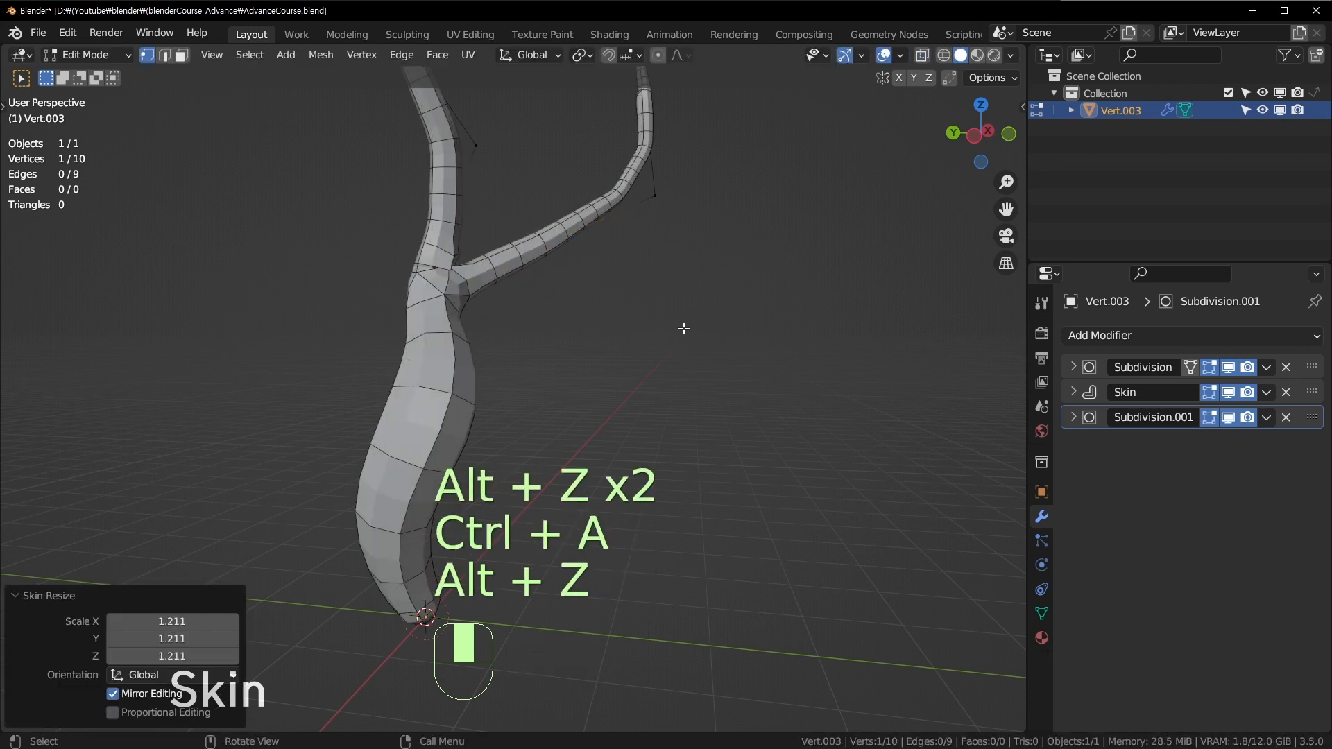
key(Tab)
Expand the Skin modifier's settings and remove both Subdivision modifiers from the object.
click(1073, 392)
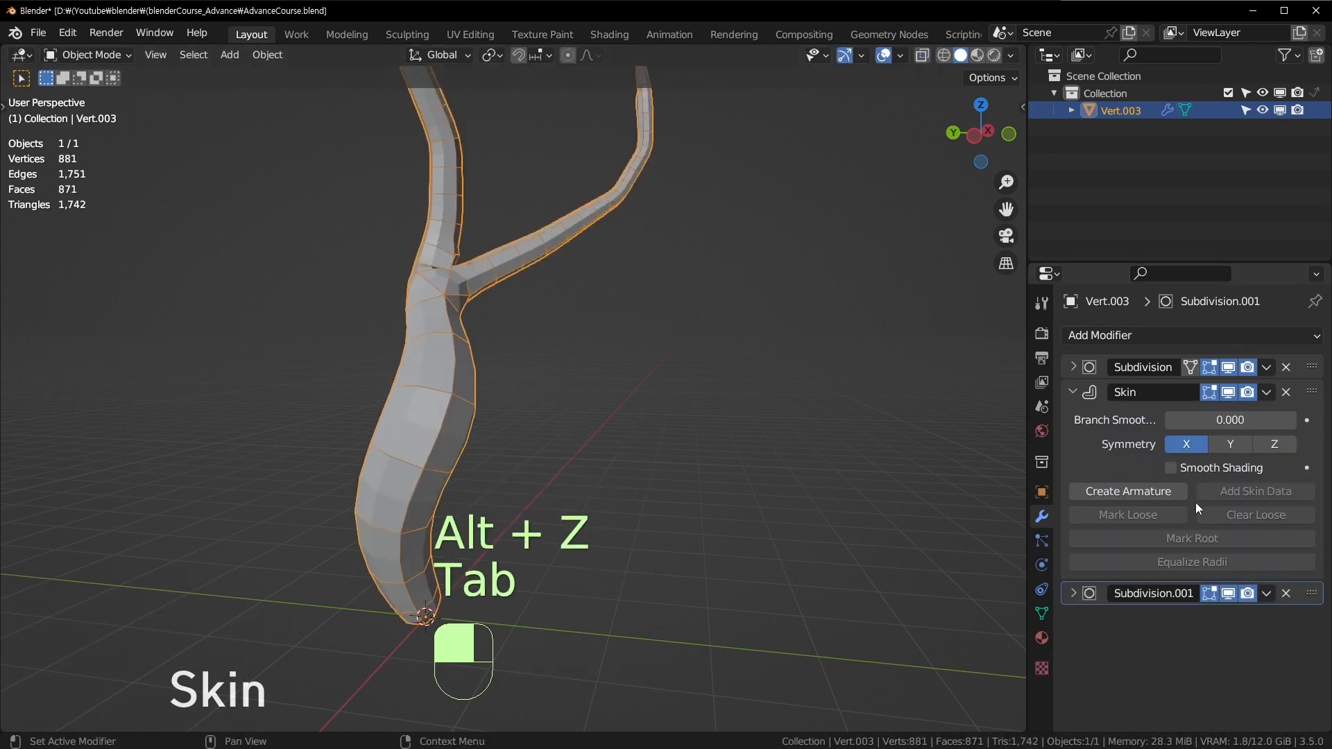
click(1286, 367)
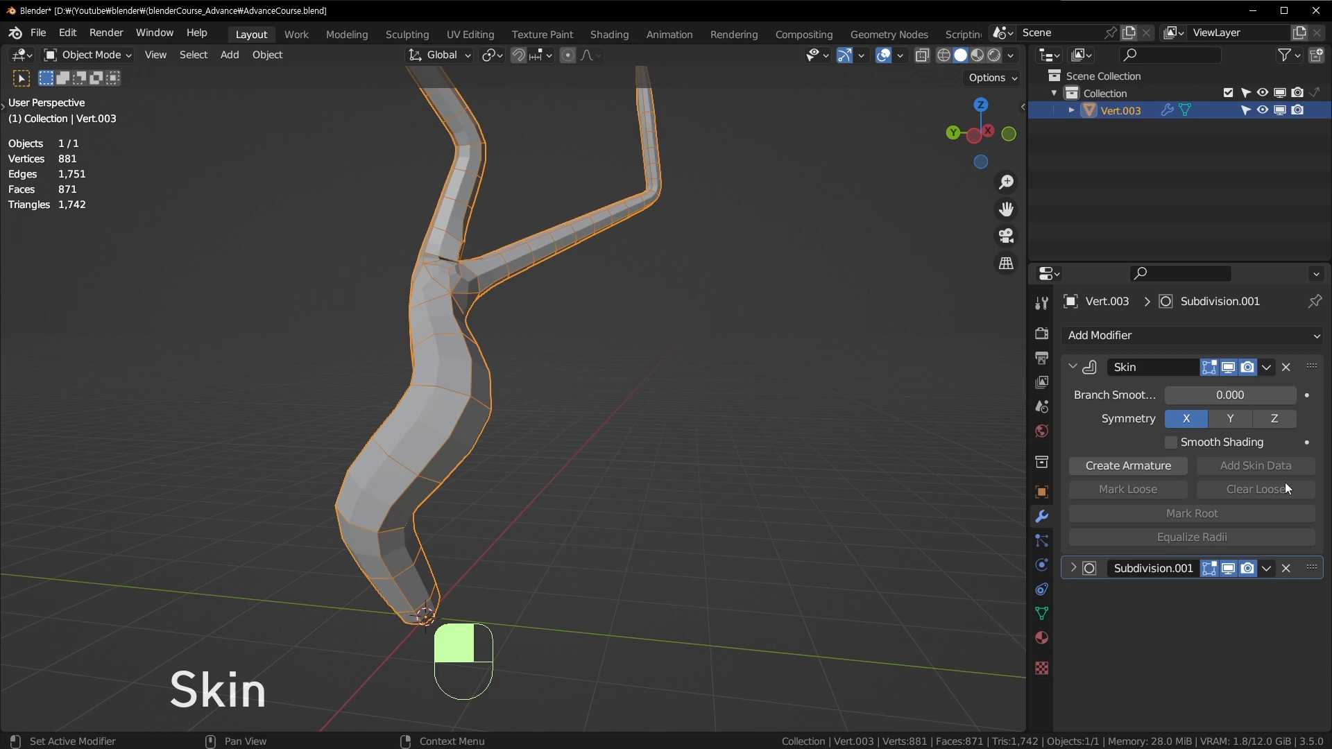
click(1285, 569)
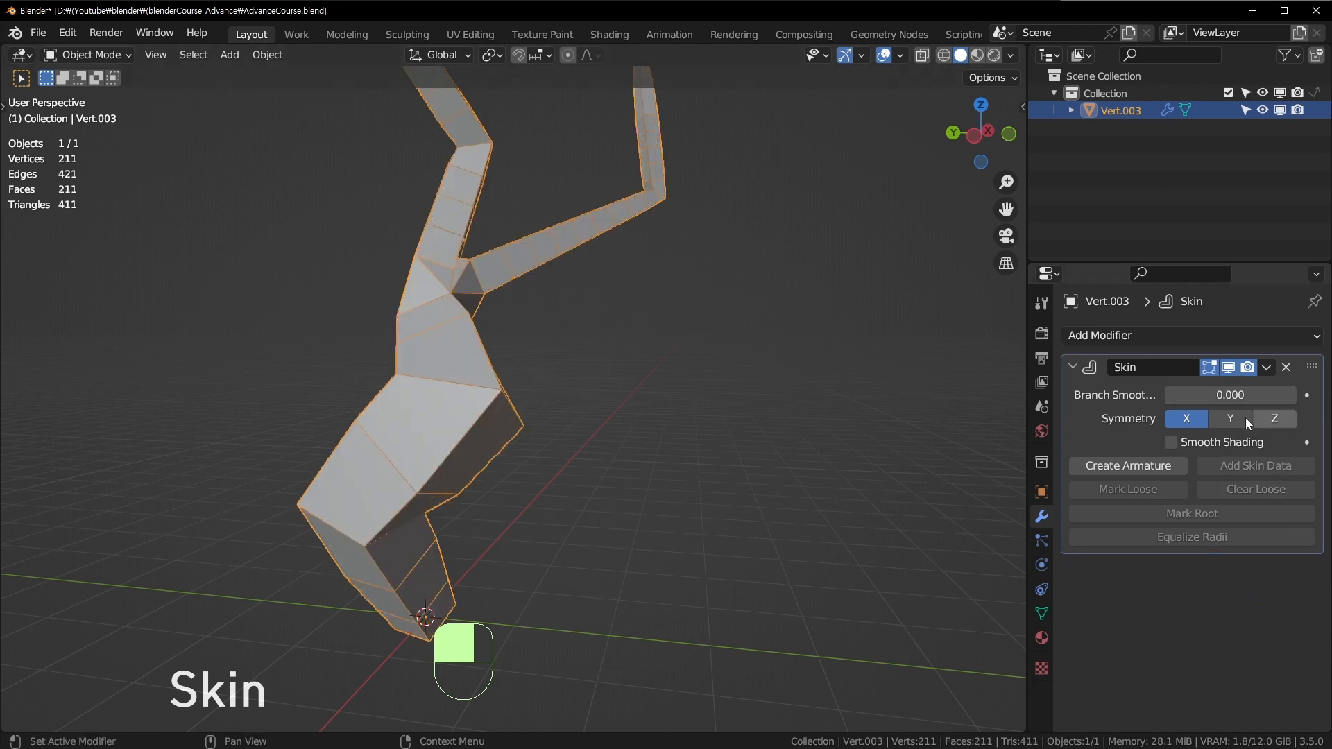
Switch the Skin modifier's X symmetry off and back on to compare the fork's mesh.
click(1222, 422)
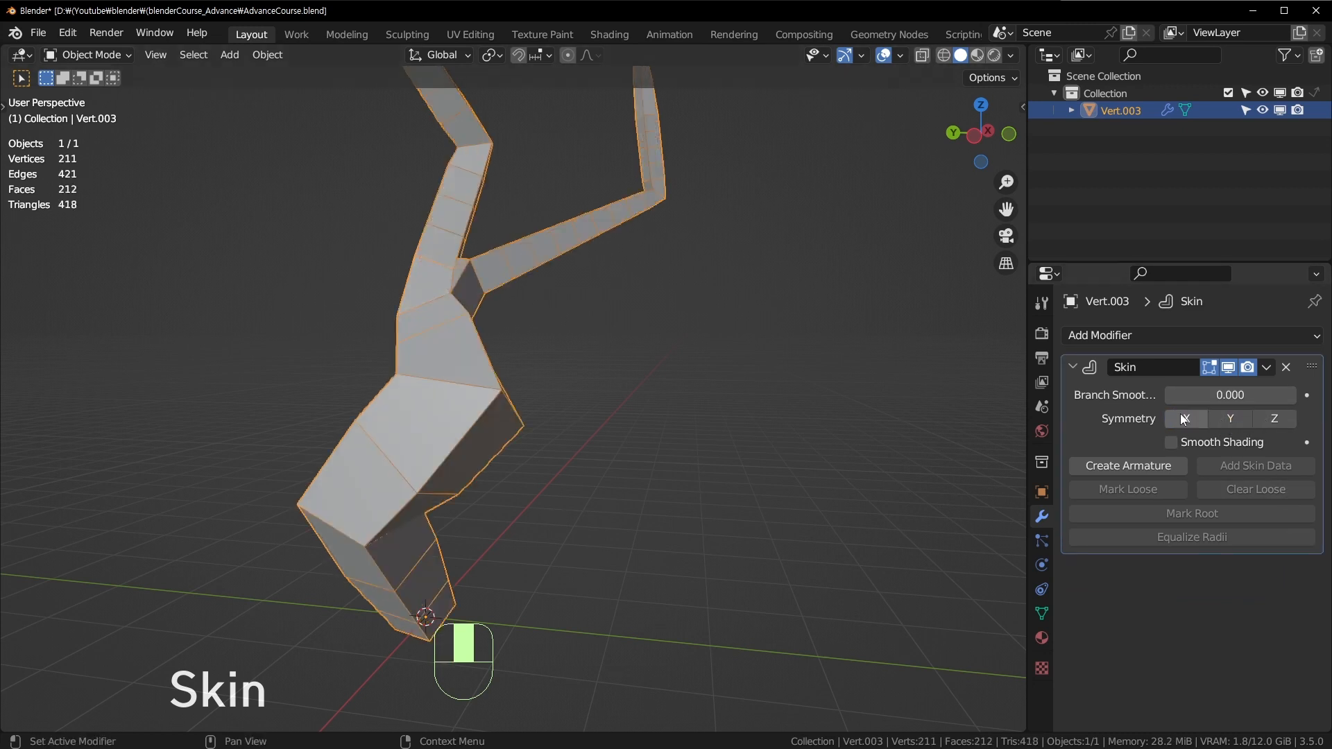
middle_drag(692, 398, 716, 520)
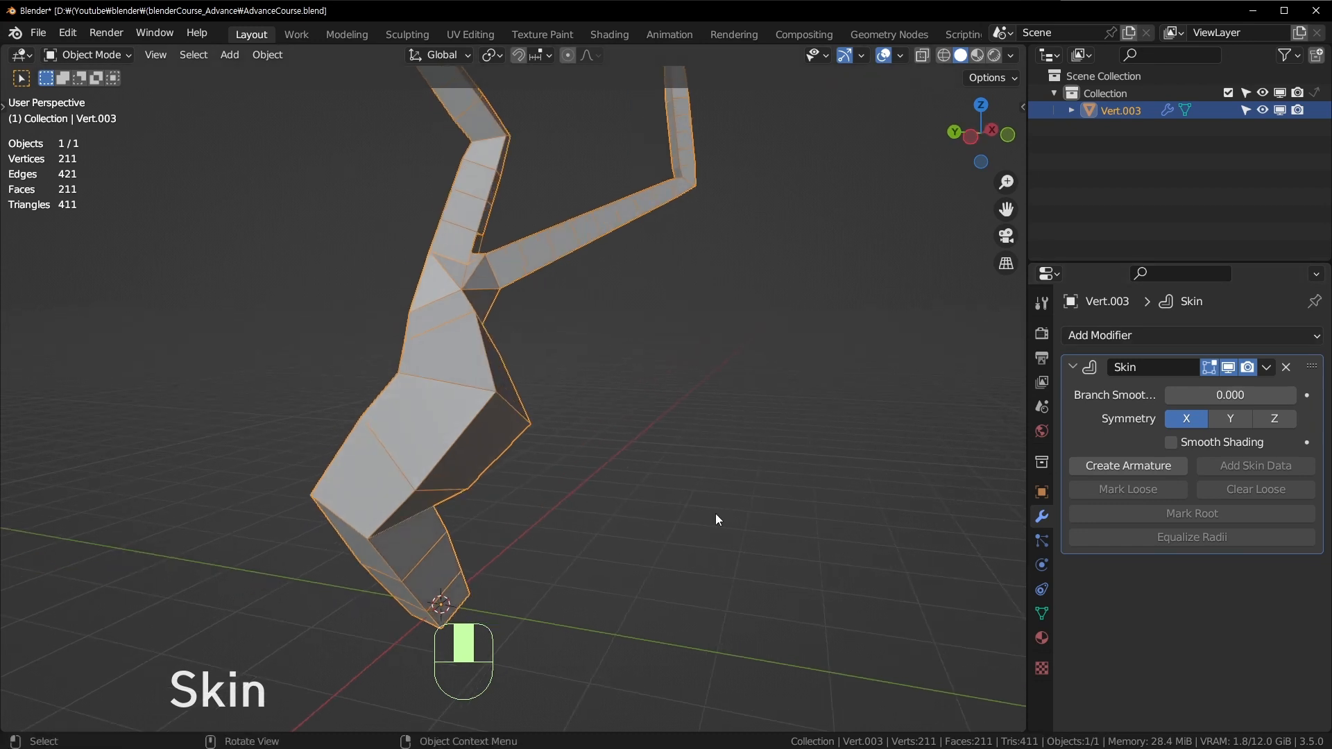
Turn on X-ray and, back in Object Mode, create an armature from the Skin modifier.
key(Tab)
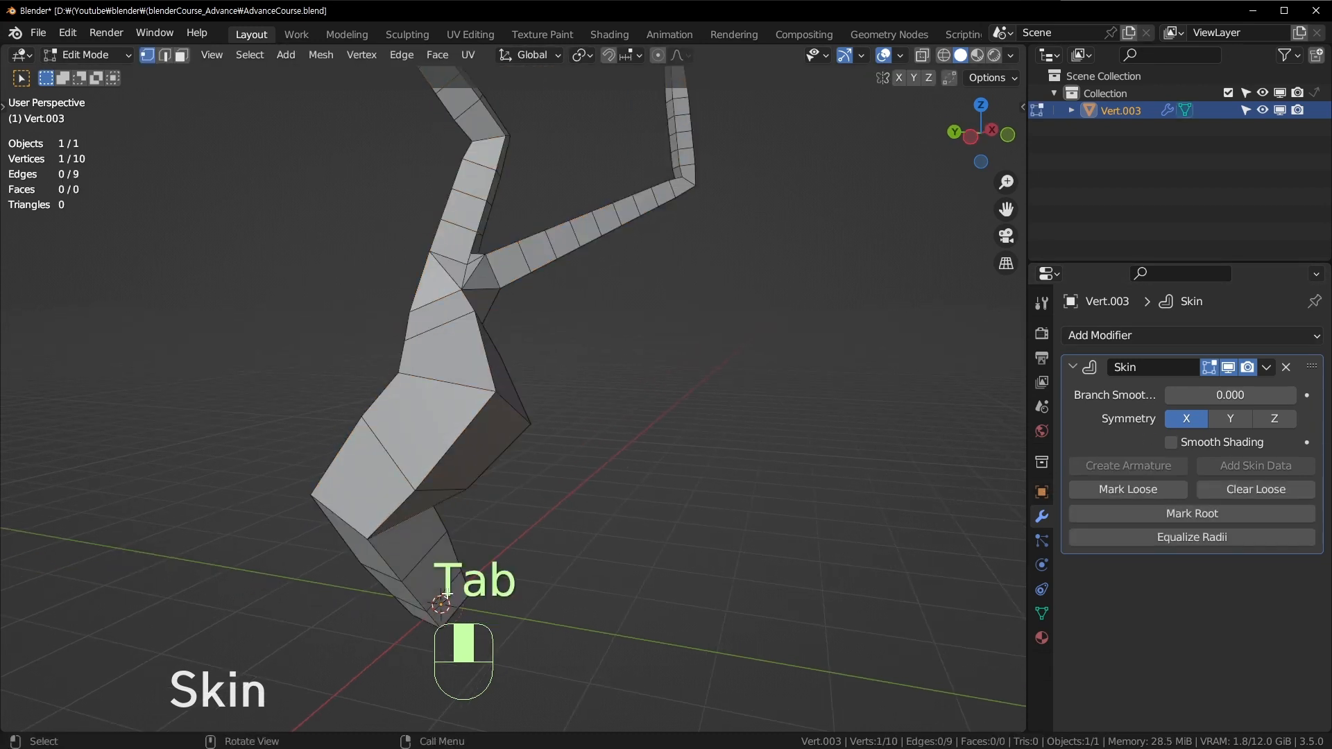
key(alt+z)
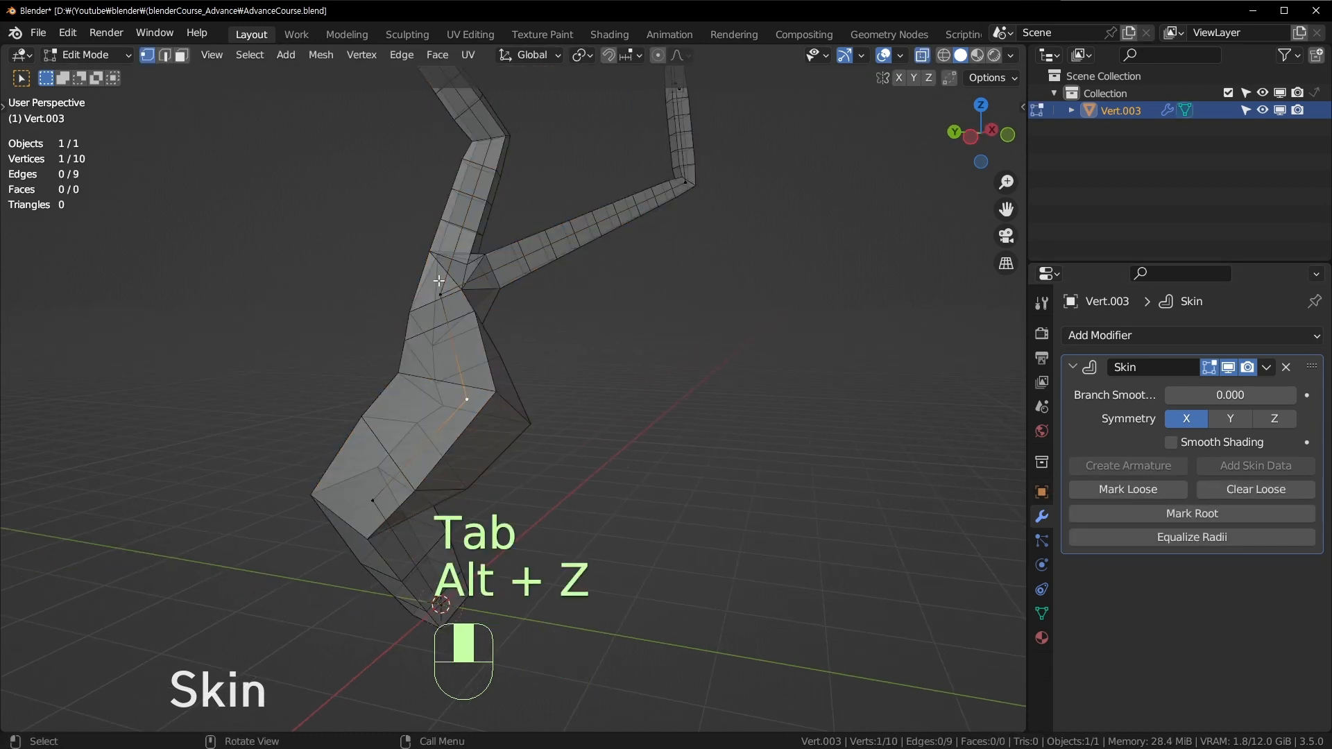
middle_drag(419, 587, 883, 464)
key(Tab)
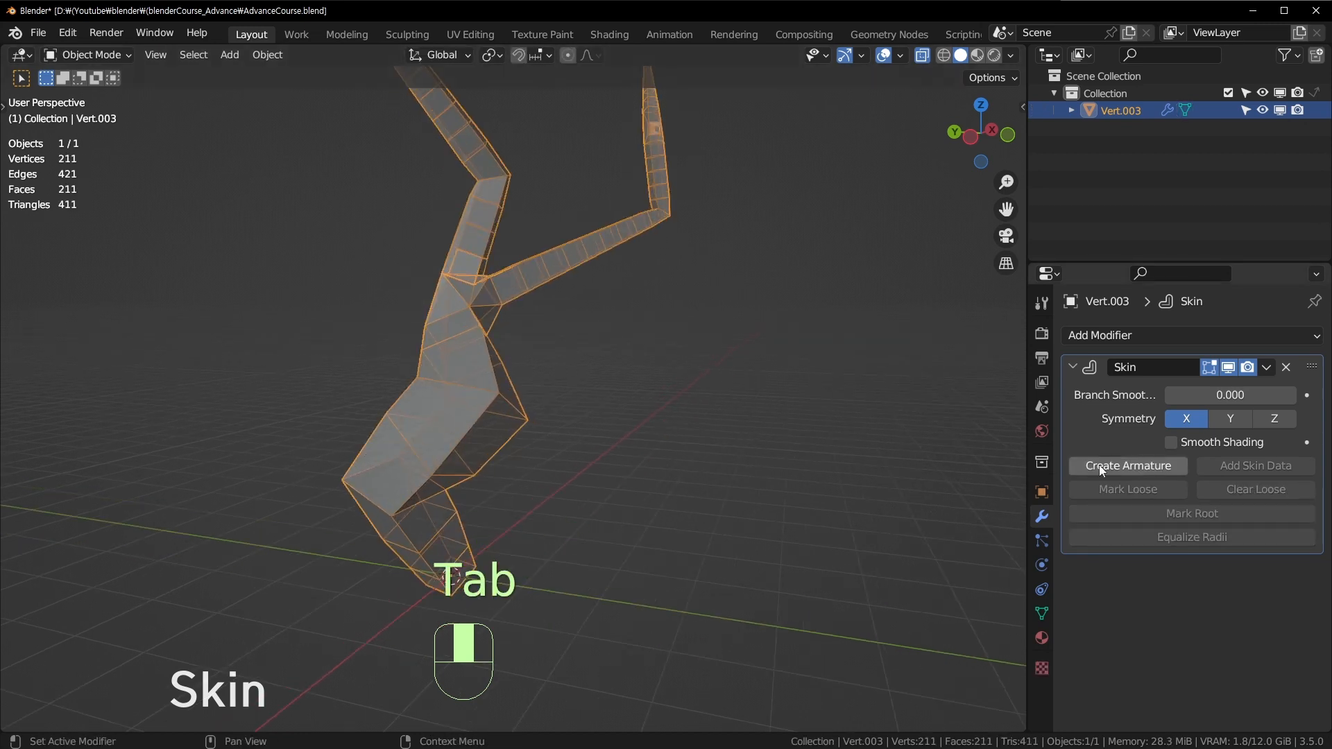
click(1099, 464)
scroll(530, 336, up, 5)
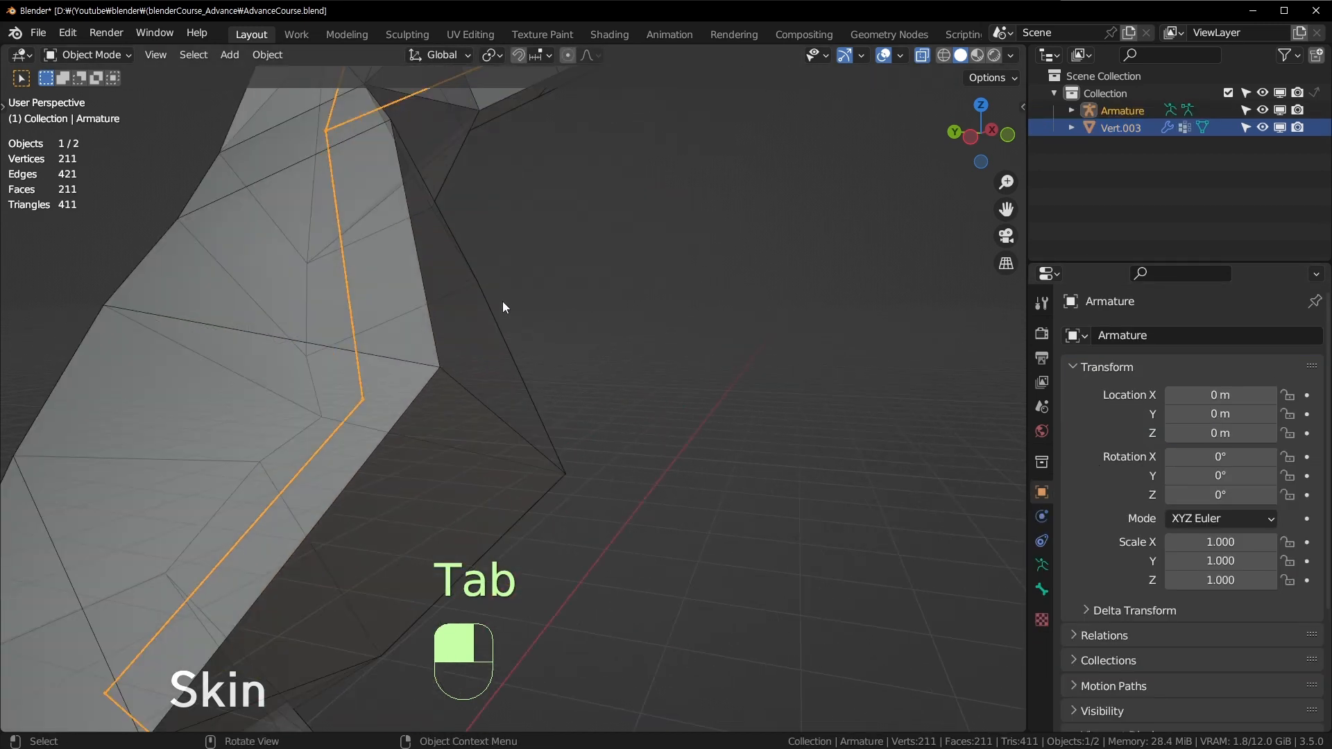
scroll(502, 301, down, 2)
Expand the Viewport Display settings in the armature's data properties and check its bone properties.
click(1041, 566)
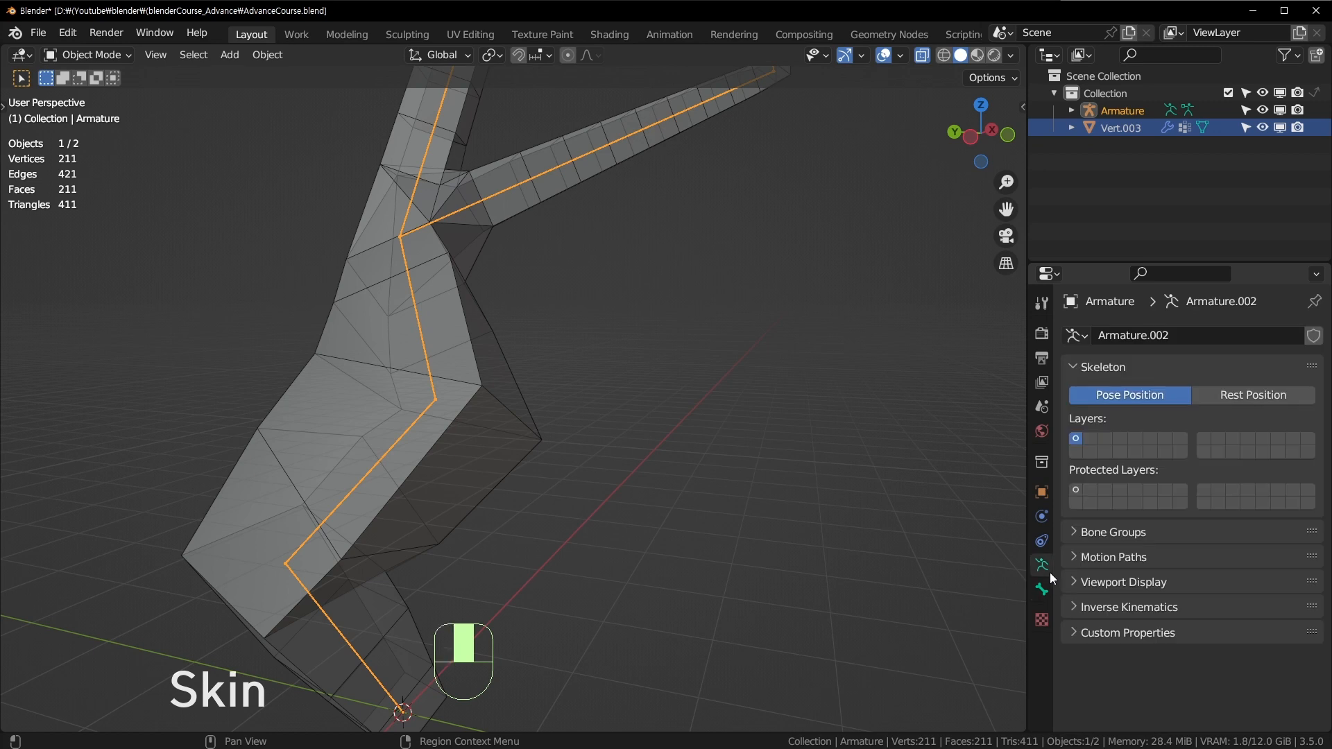
click(1109, 582)
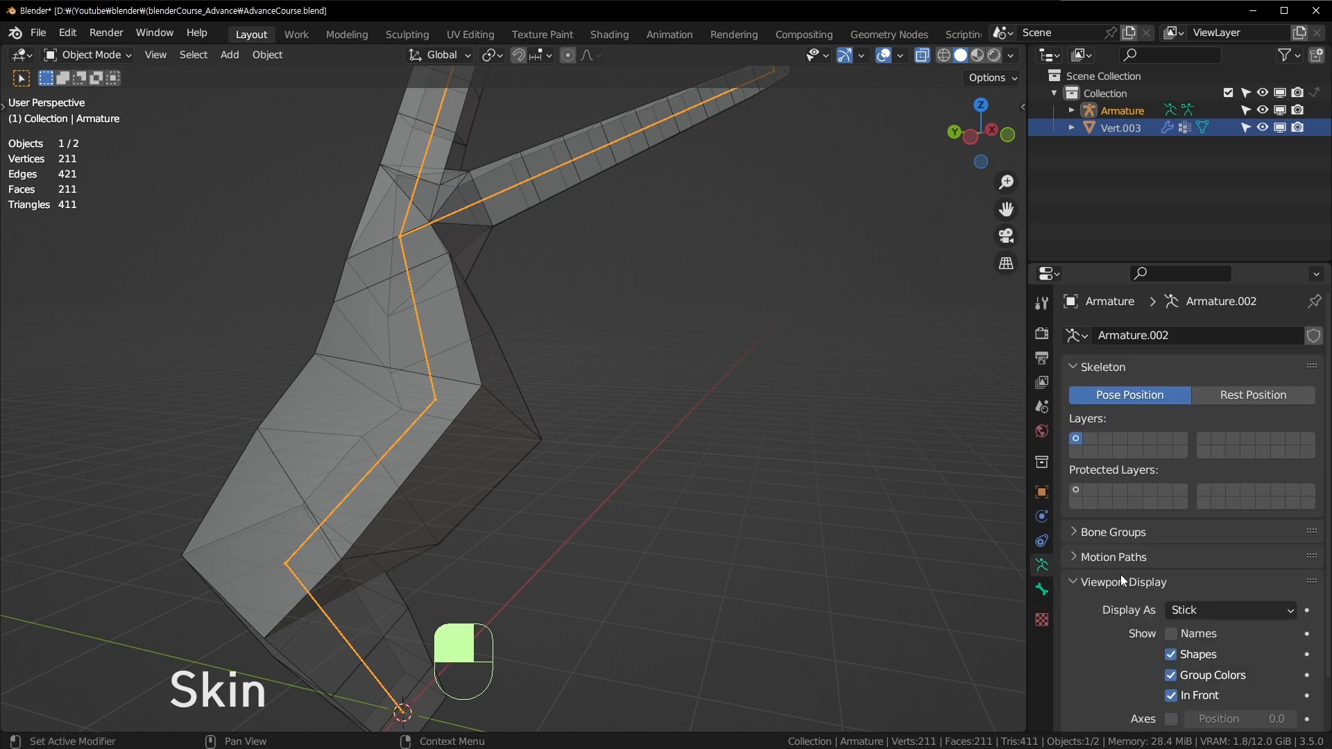
click(1042, 589)
Select only the armature object, enter its Edit Mode and select all of its bones.
click(1111, 124)
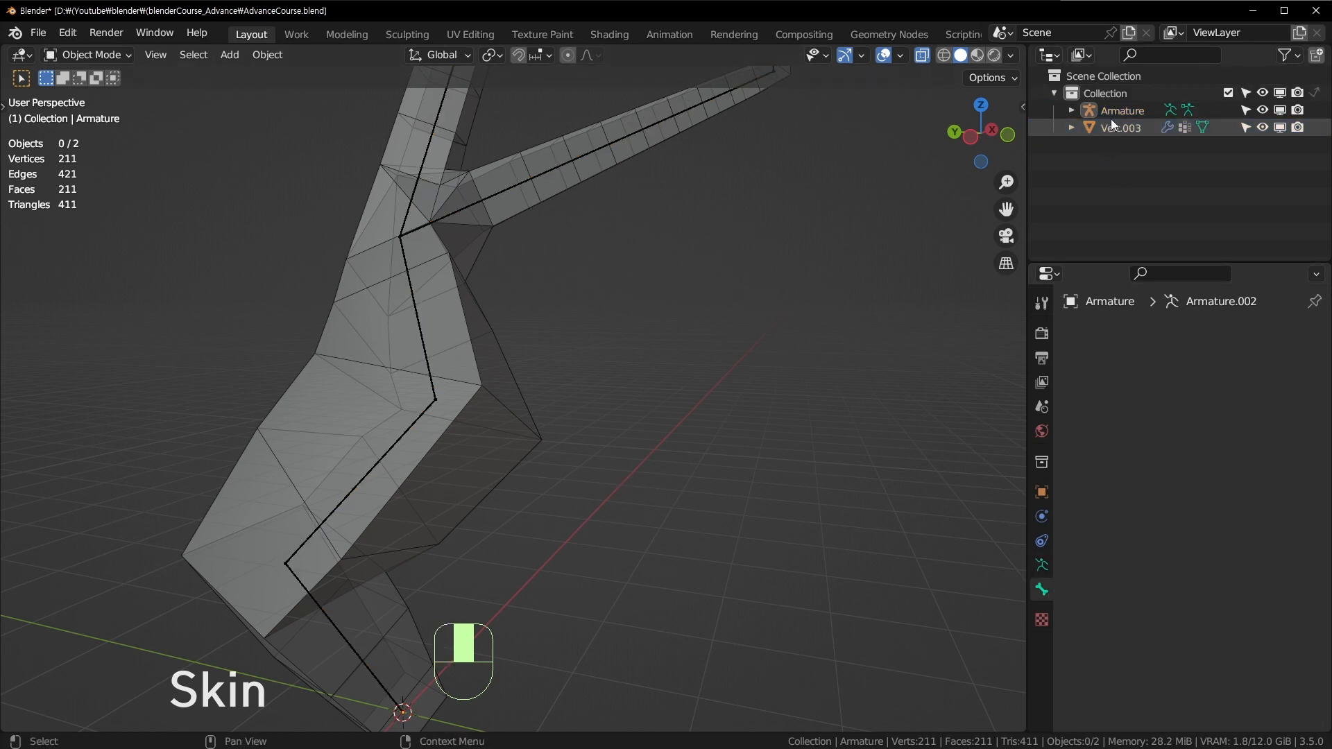
click(1117, 111)
key(Tab)
key(a)
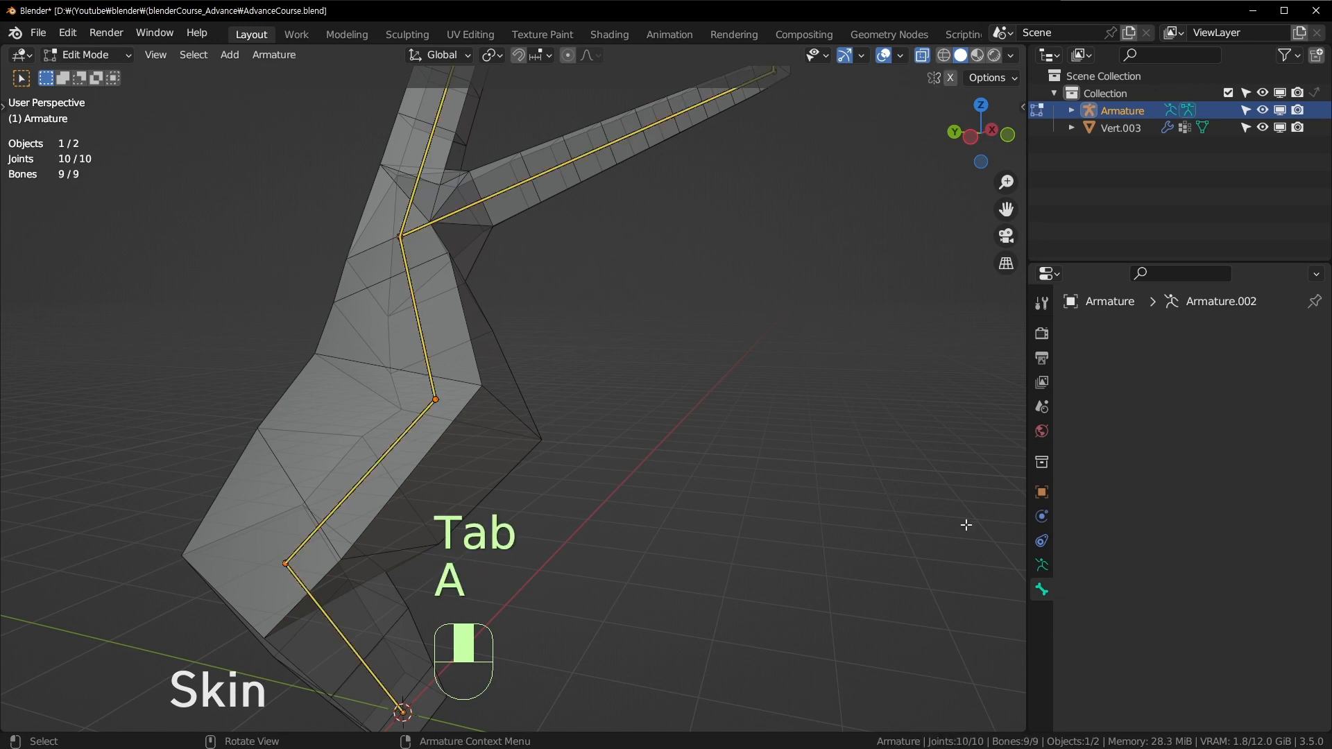
Try the Envelope viewport display for the armature's bones, and settle on Octahedral.
click(1041, 565)
click(1041, 590)
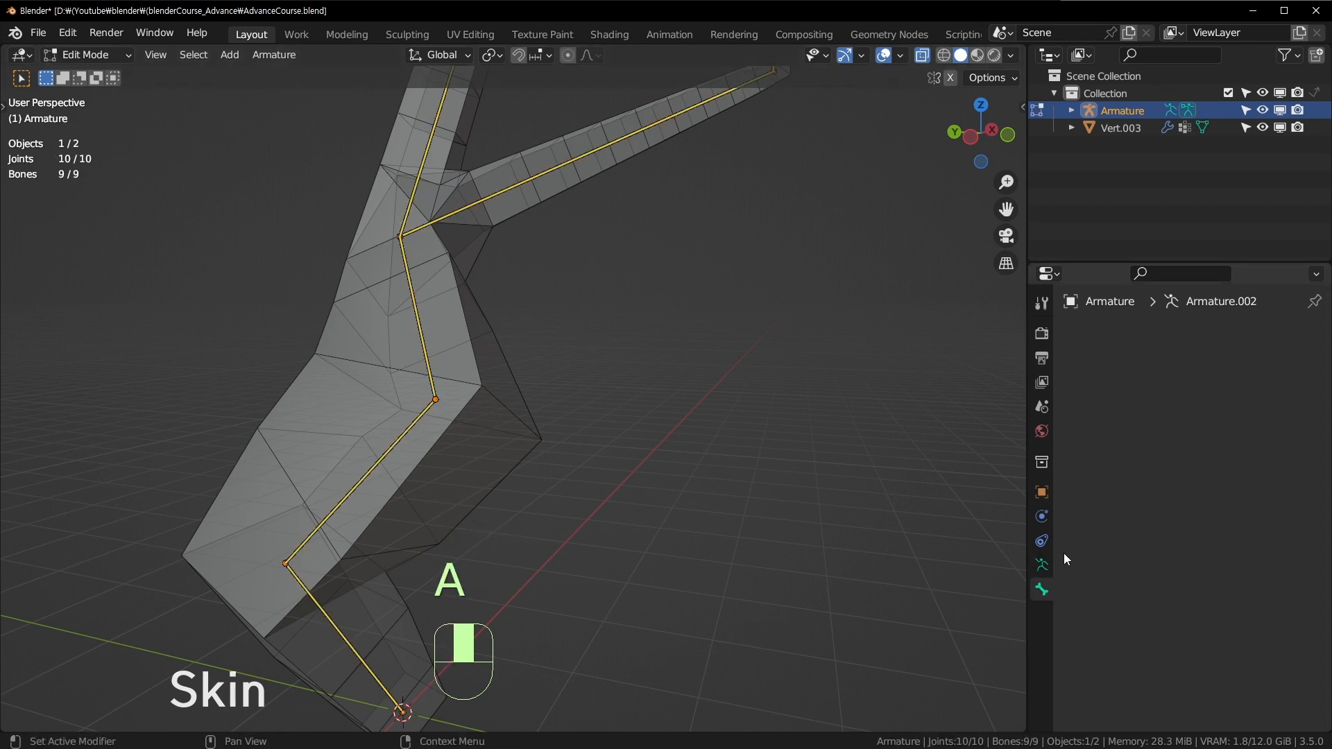
click(1041, 565)
scroll(1149, 554, down, 2)
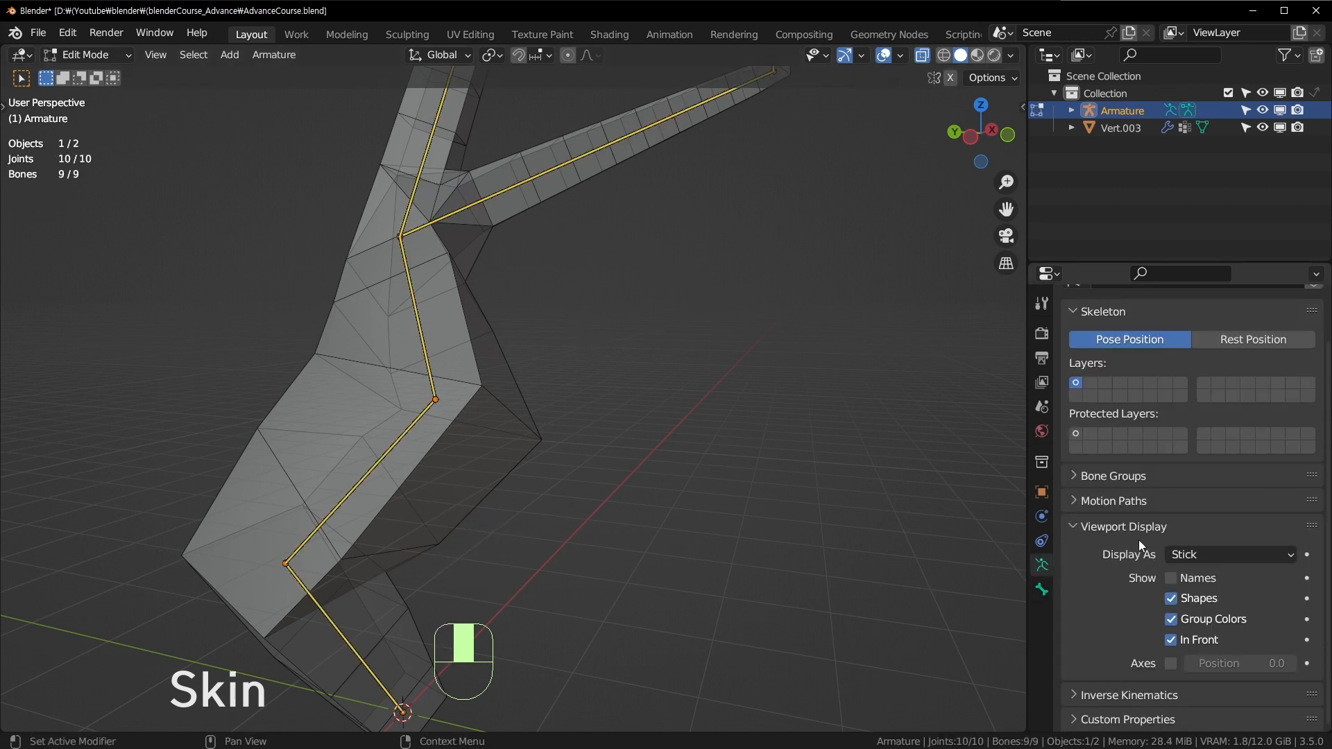
click(1195, 553)
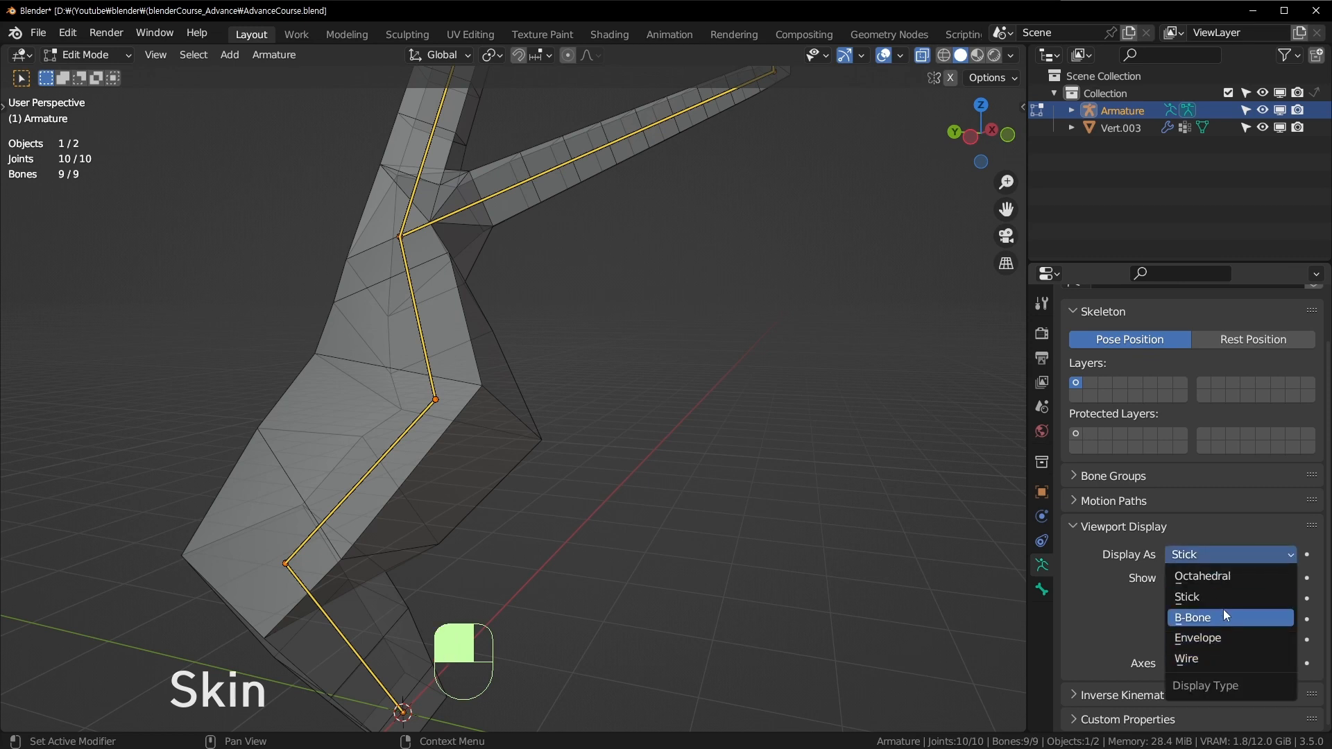
click(1209, 635)
click(1263, 551)
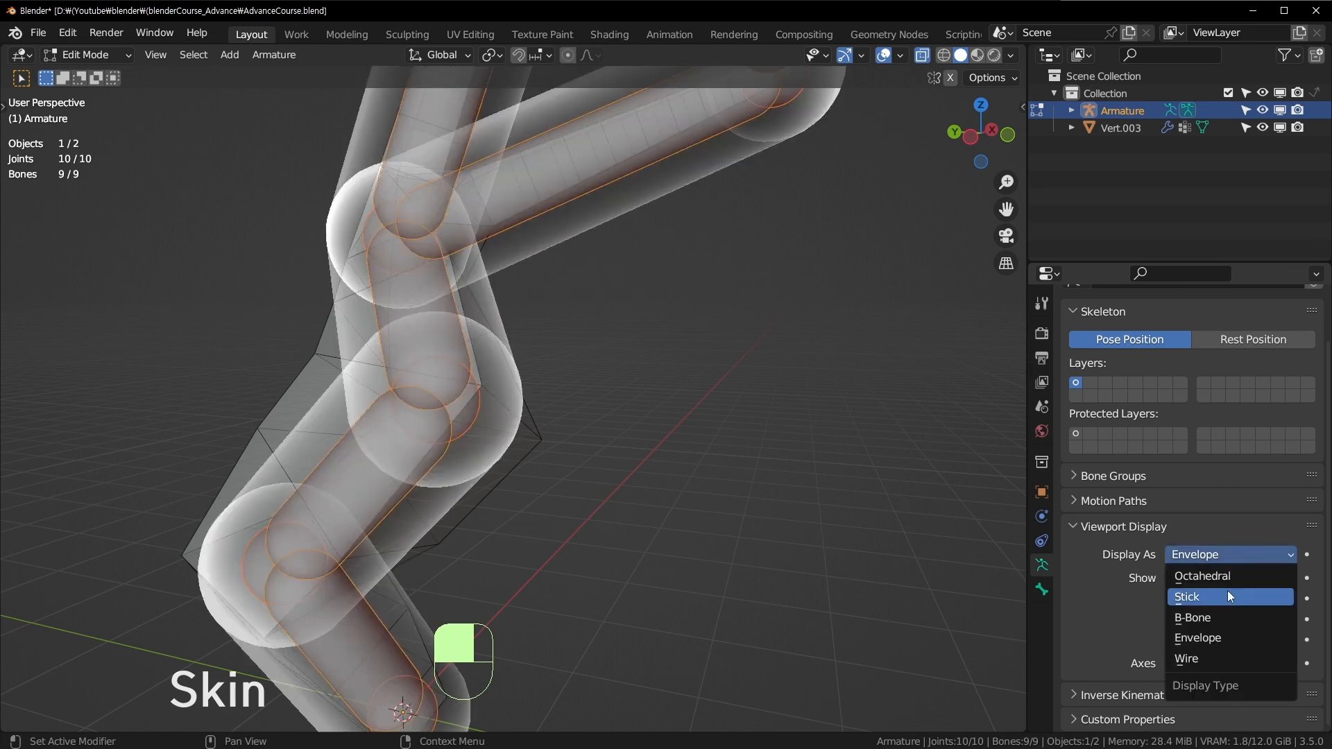
click(1239, 576)
middle_drag(472, 319, 606, 324)
shift+middle_drag(606, 324, 608, 485)
middle_drag(581, 334, 656, 448)
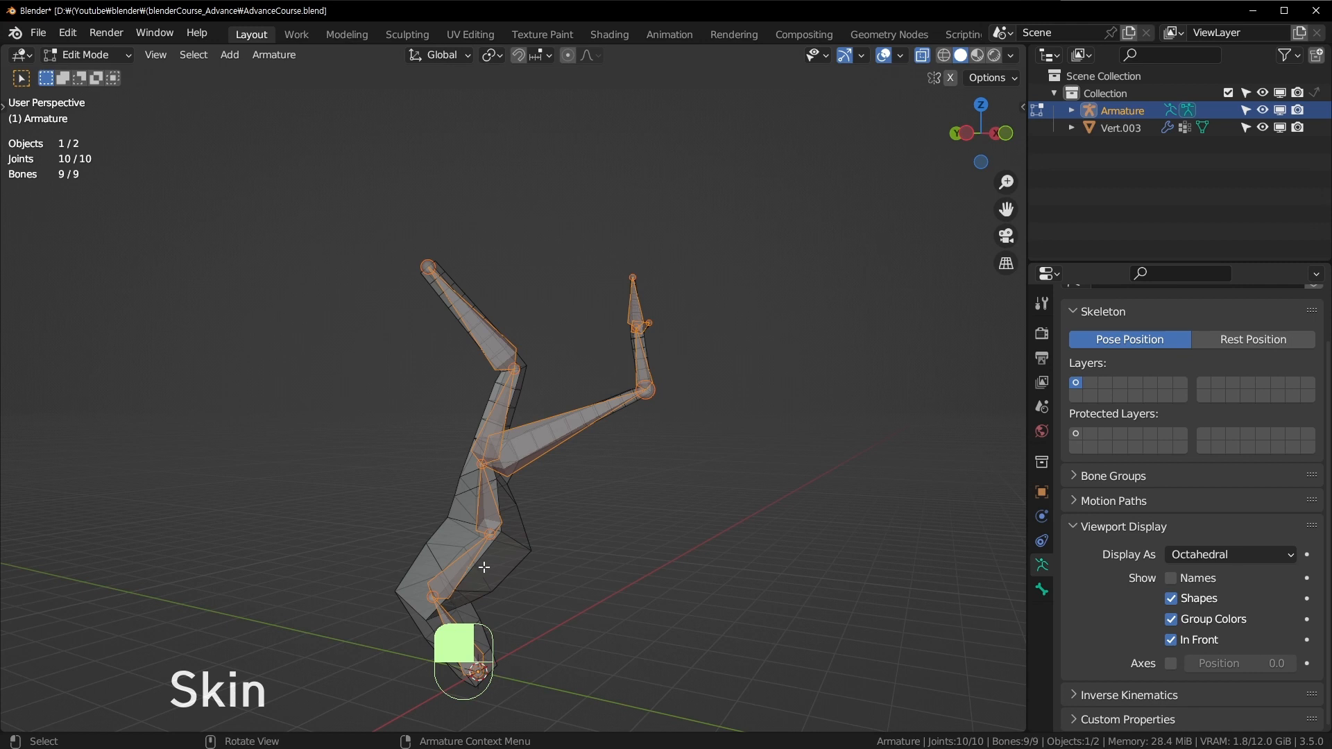
scroll(505, 427, up, 2)
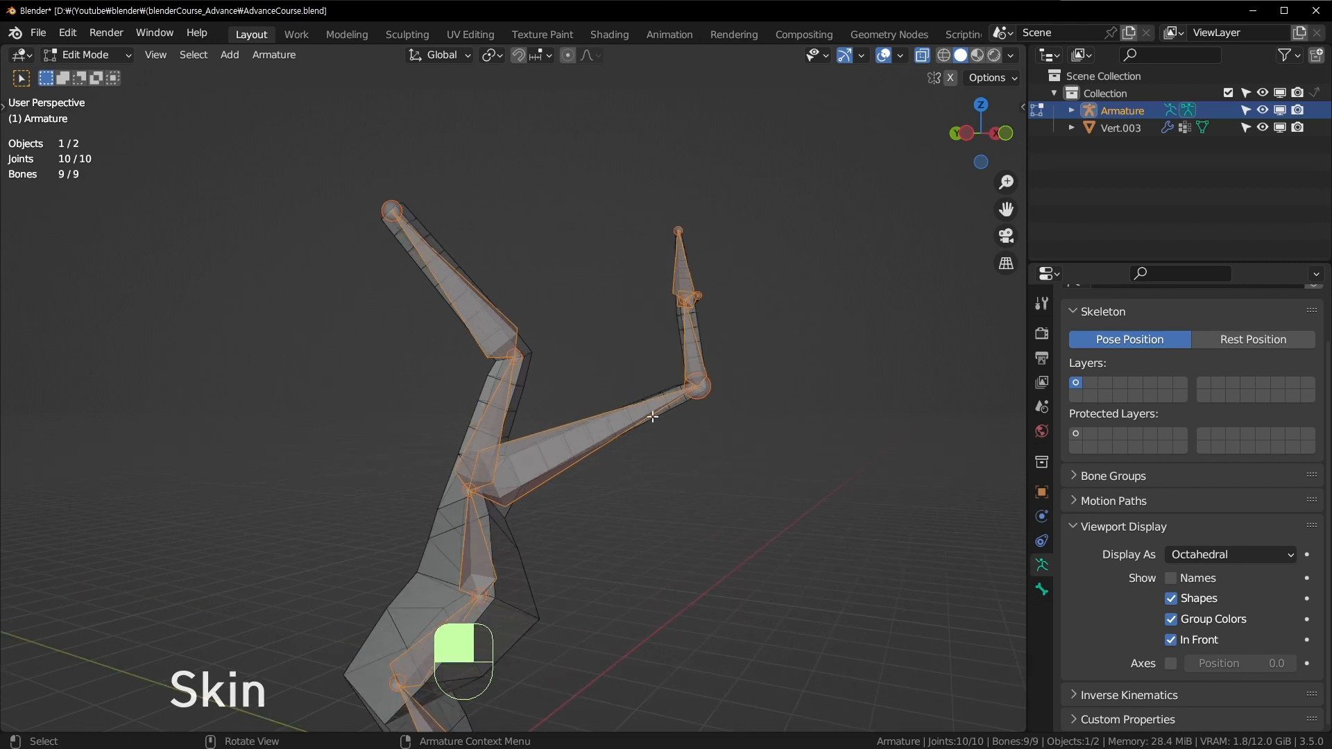
scroll(652, 416, down, 3)
scroll(506, 600, up, 3)
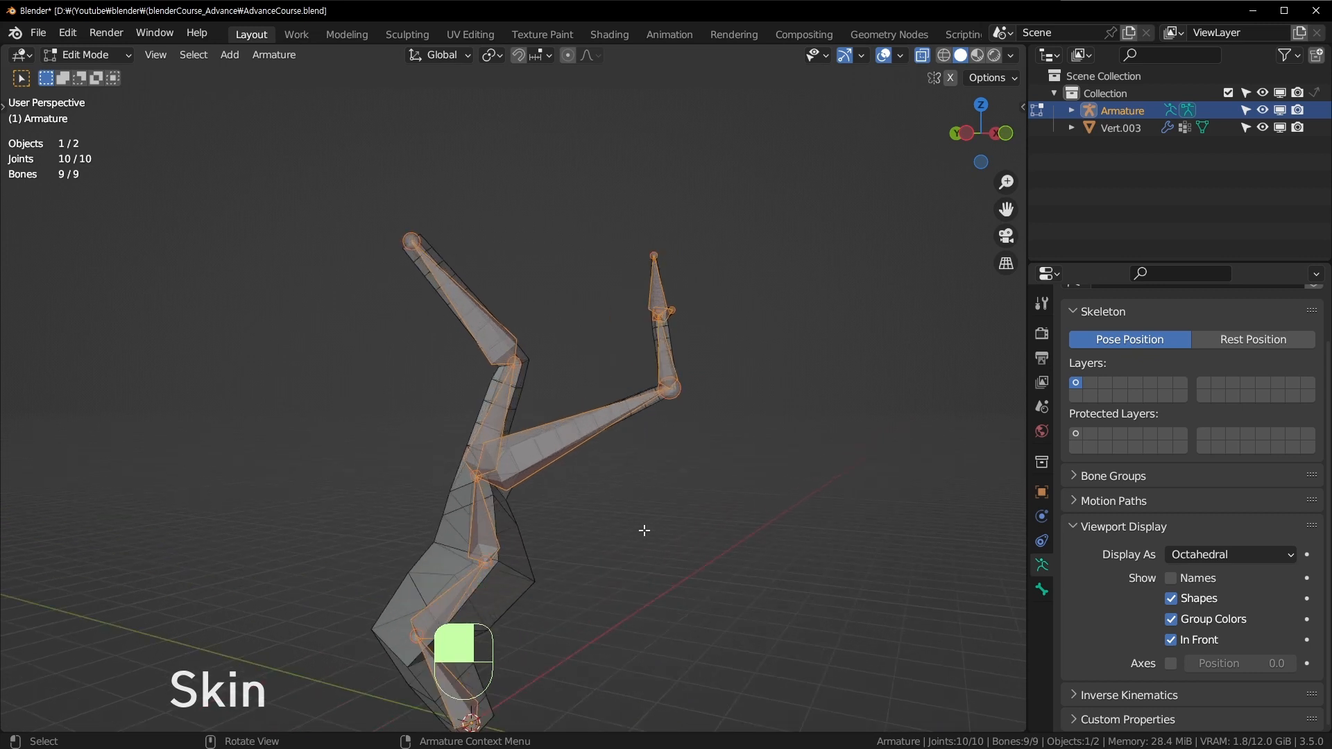
Return to Object Mode, select the skinned tree mesh and check its bone vertex groups.
key(Tab)
click(451, 516)
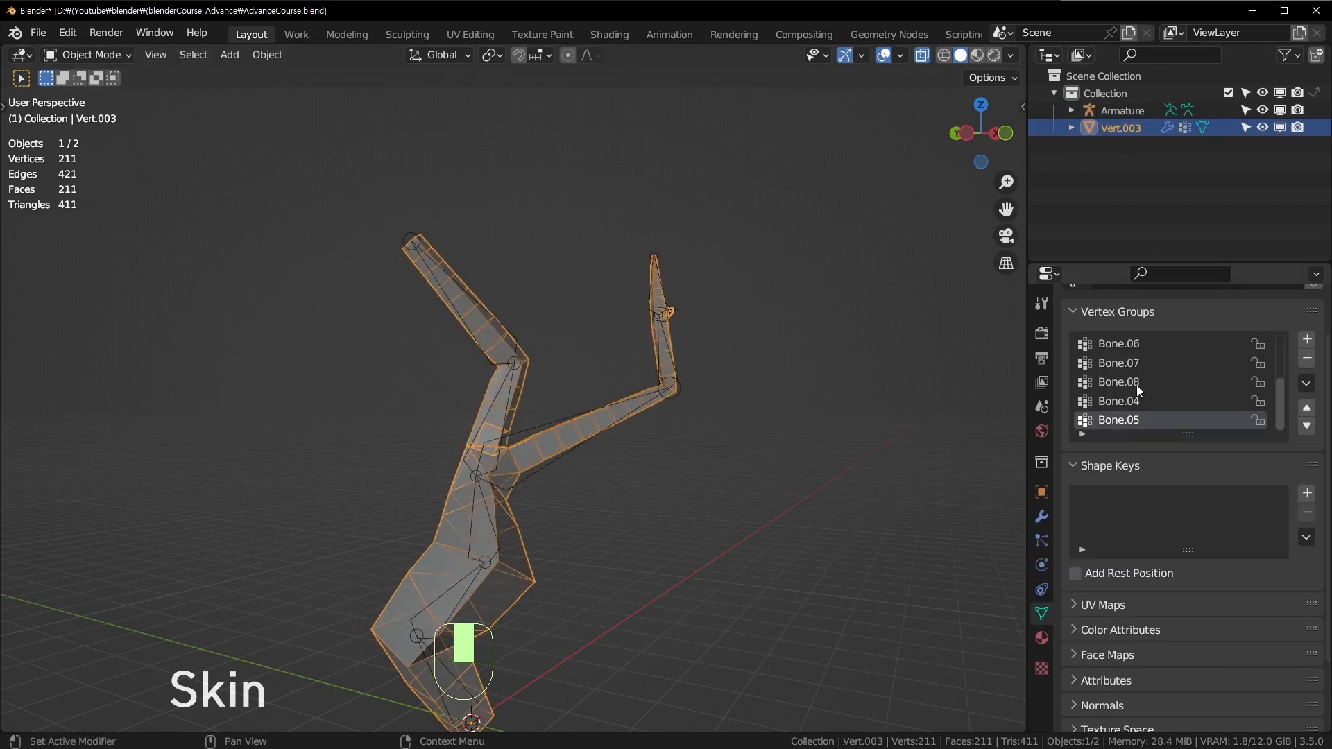
scroll(516, 513, up, 1)
shift+middle_drag(437, 616, 498, 529)
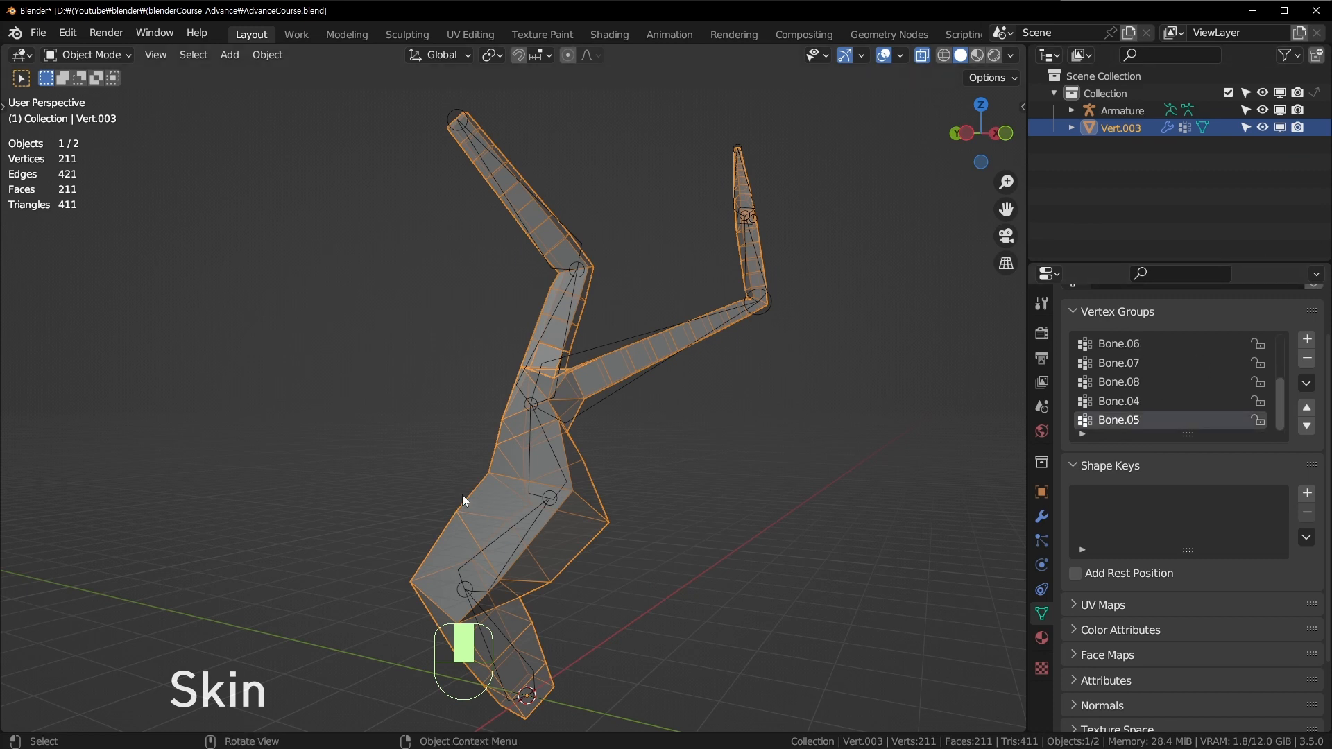
Check the tree mesh in Weight Paint mode and return to Object Mode.
key(ctrl+Tab)
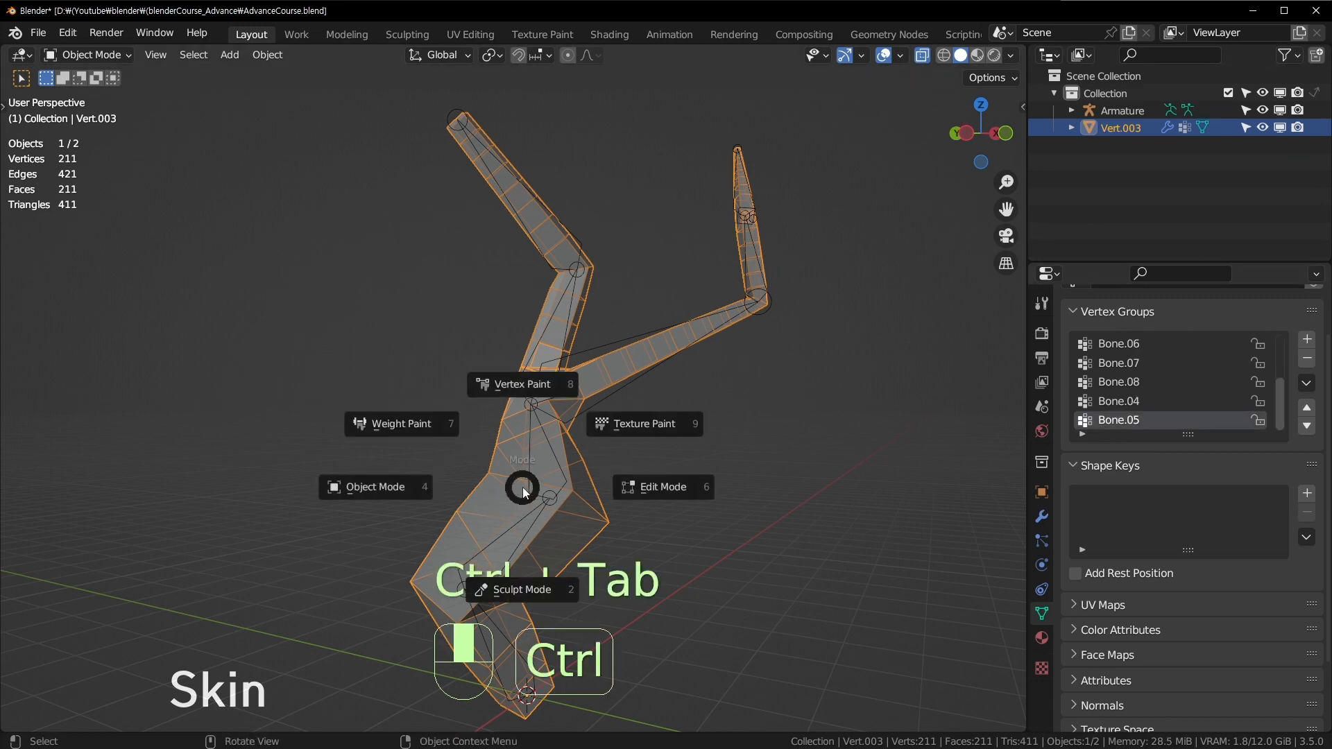
click(420, 422)
key(ctrl+Tab)
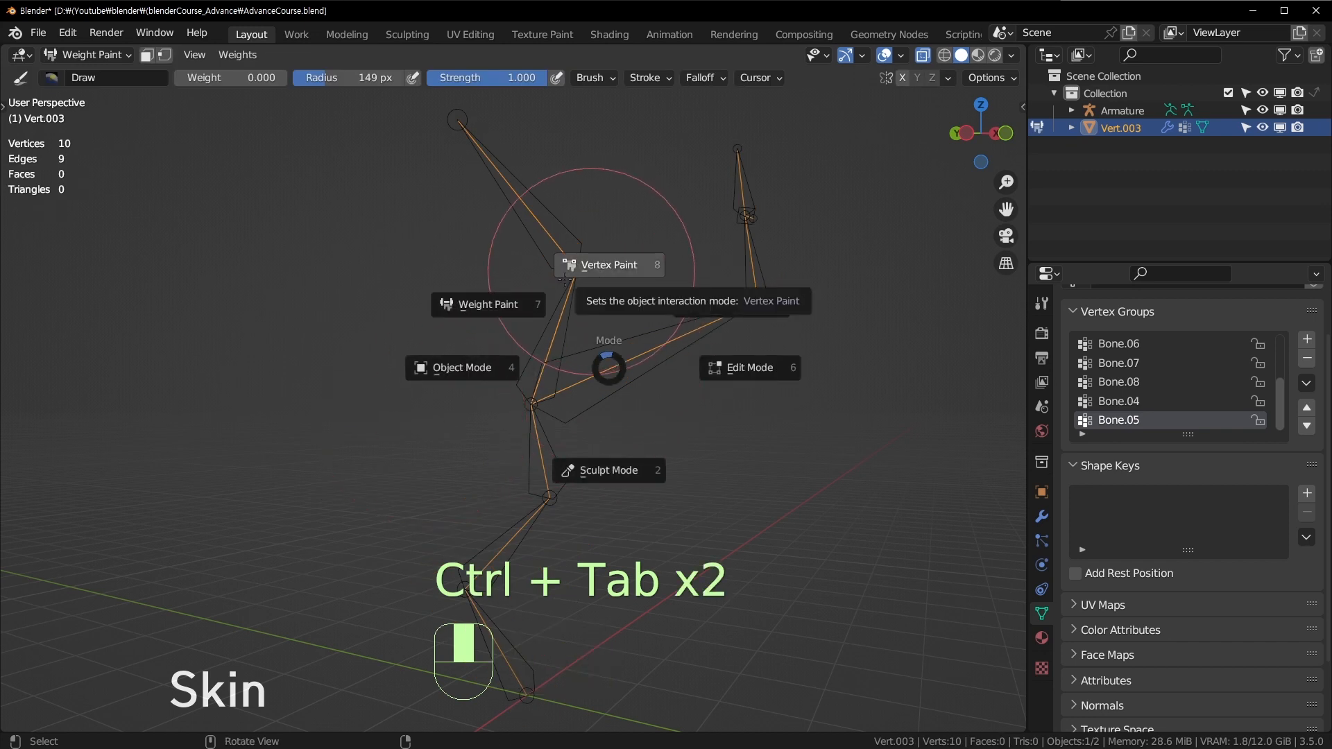
click(469, 306)
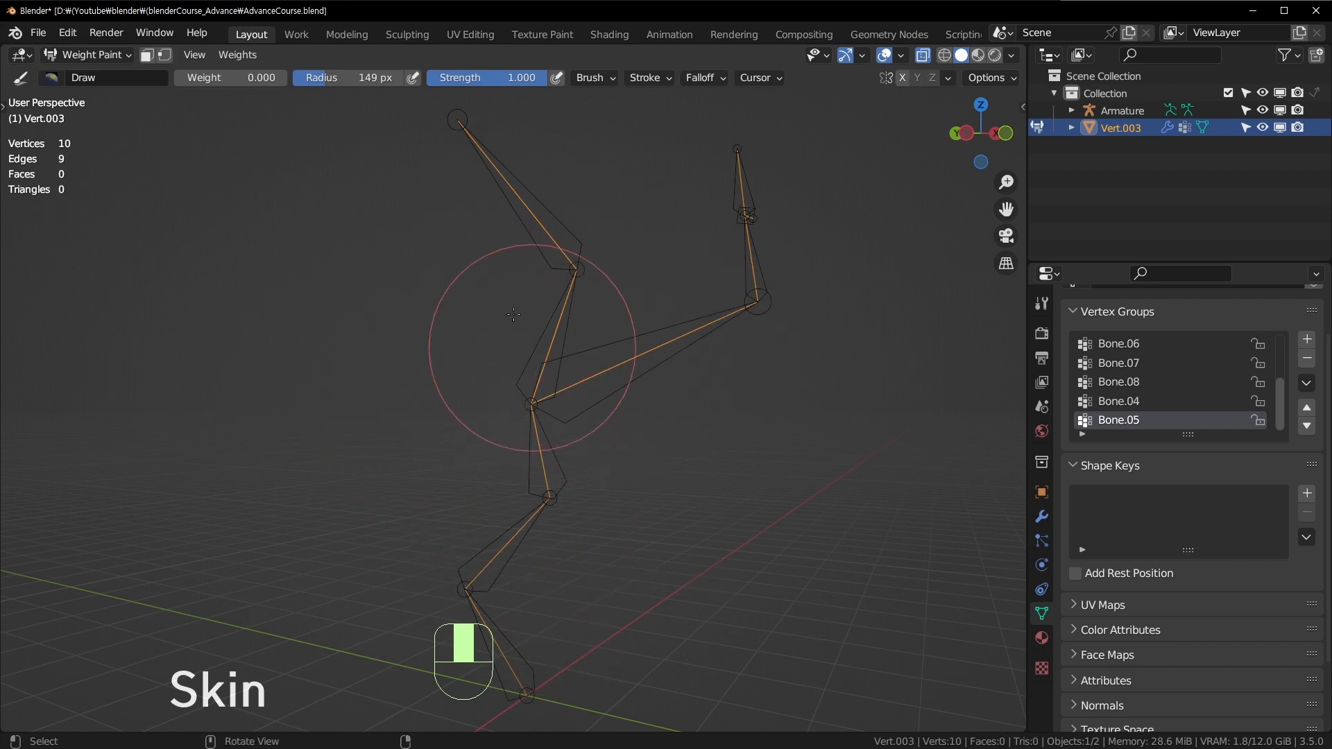
key(ctrl+Tab)
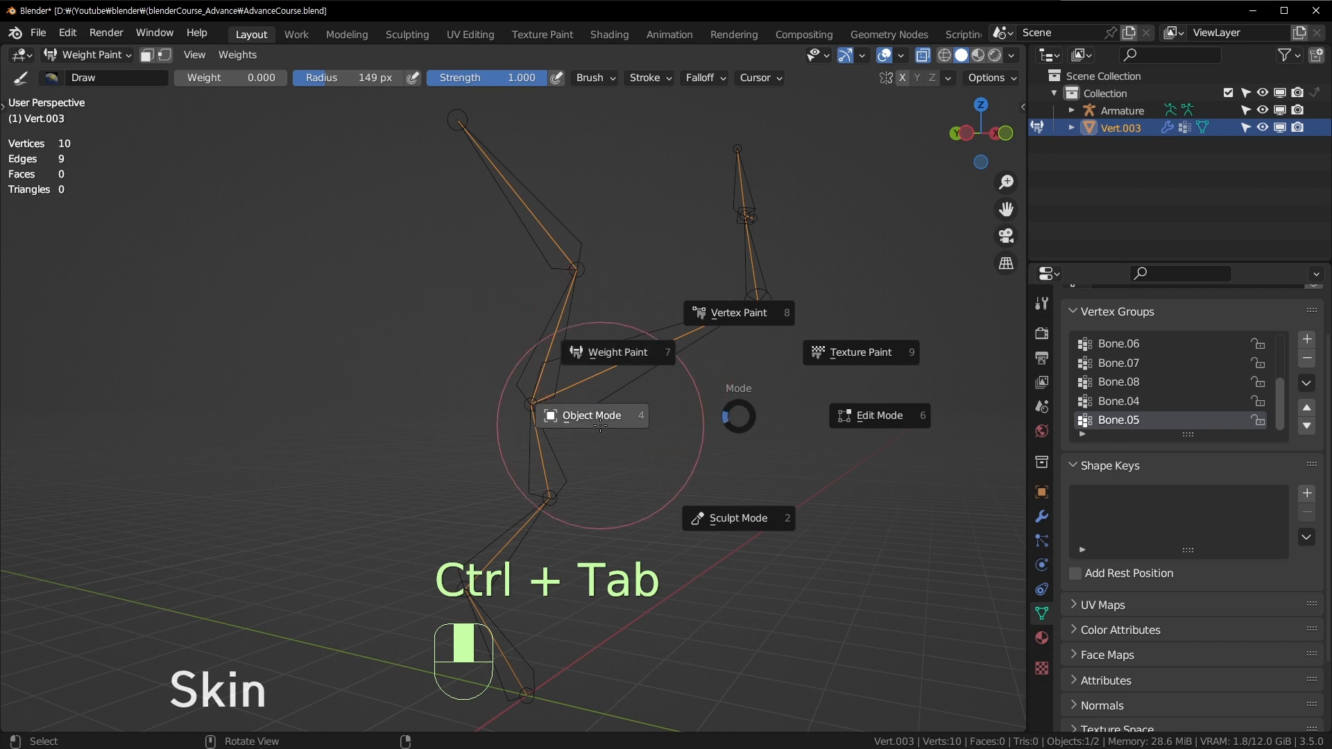
click(564, 416)
Turn off X-ray and apply the Skin modifier, keeping the Armature modifier on the tree mesh.
key(alt+z)
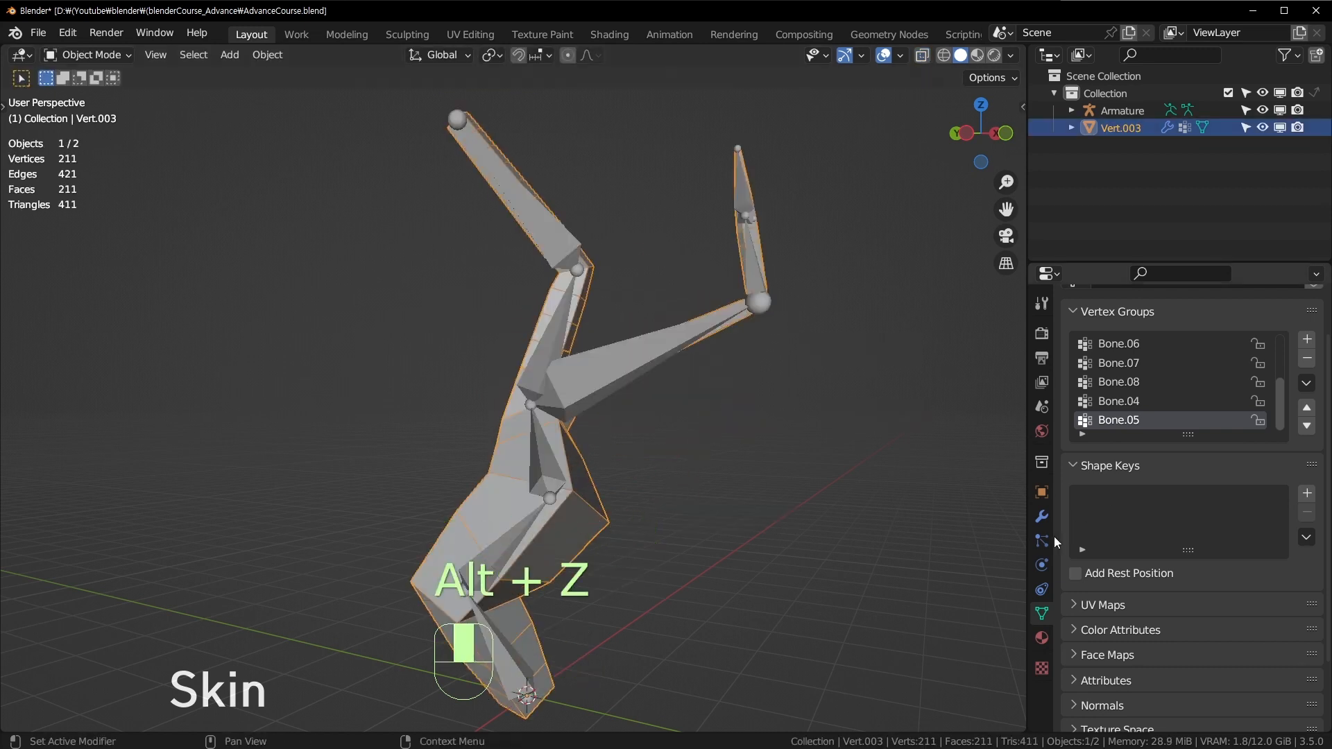
click(1042, 518)
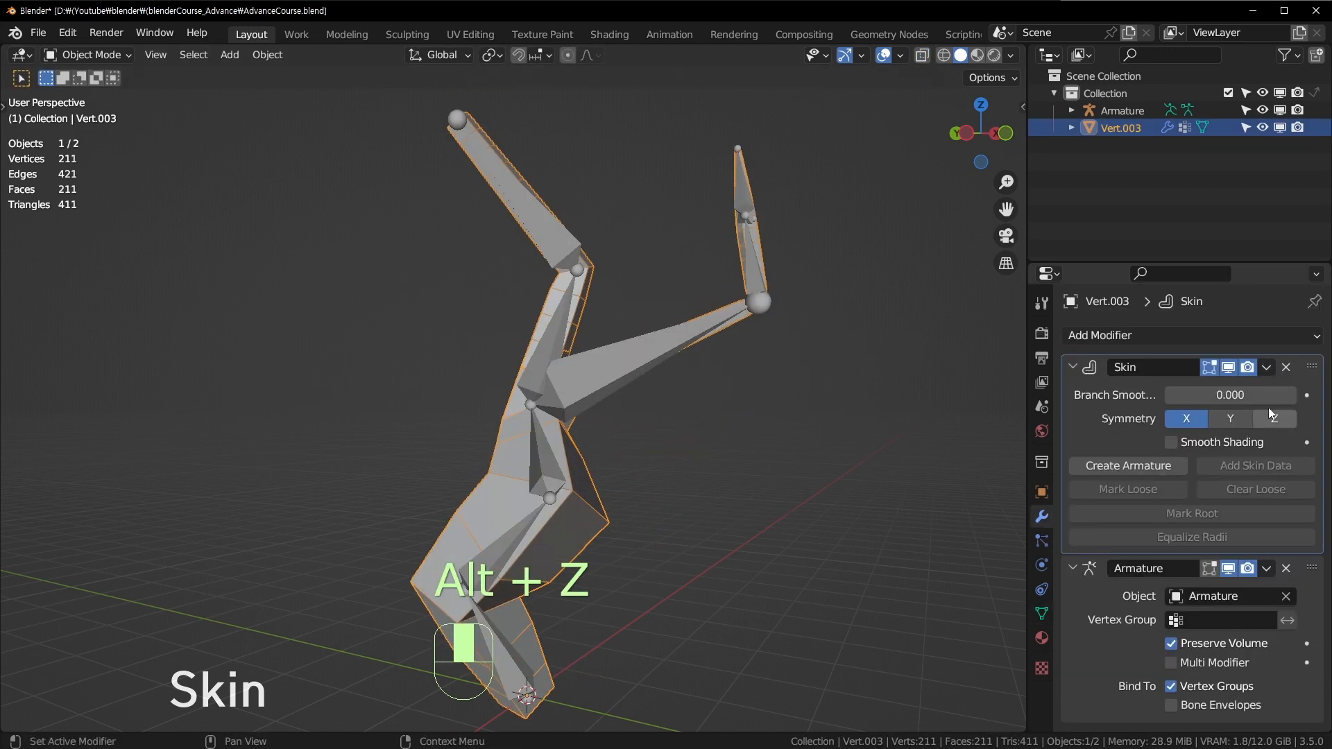
click(1310, 368)
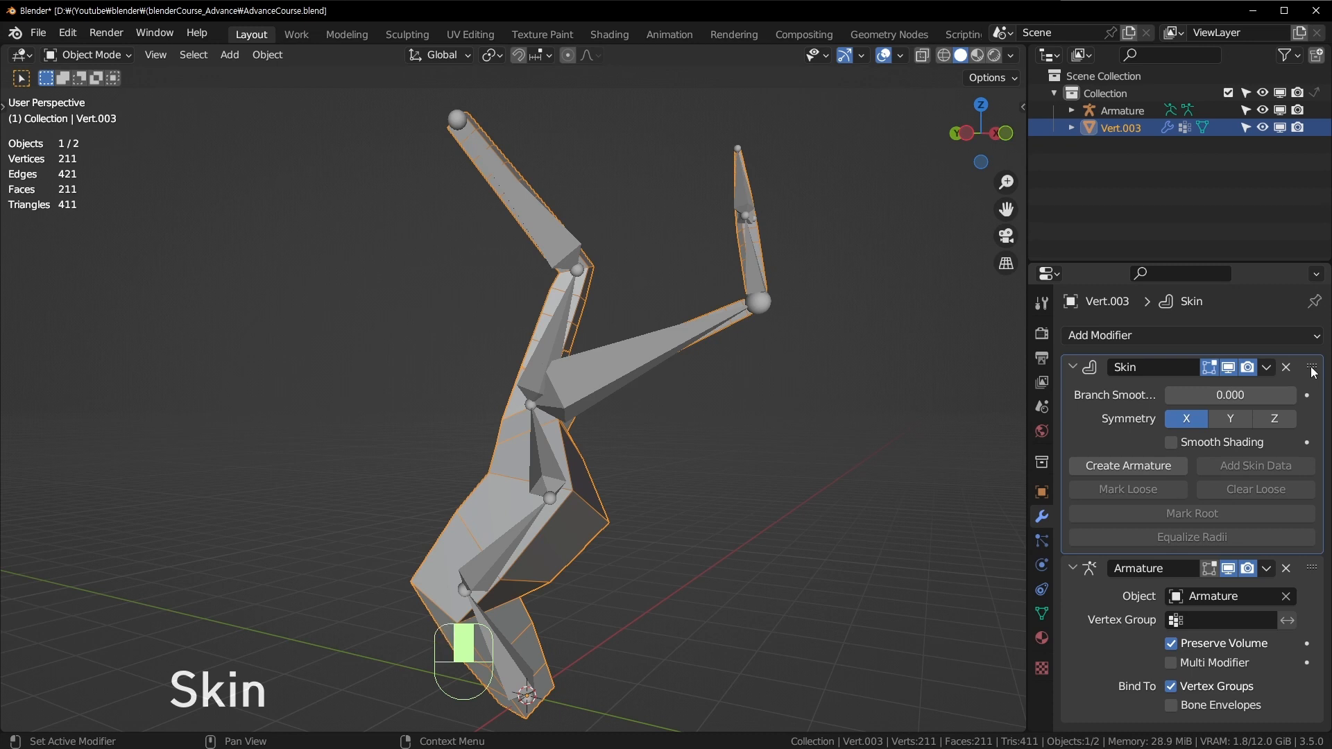
key(ctrl+a)
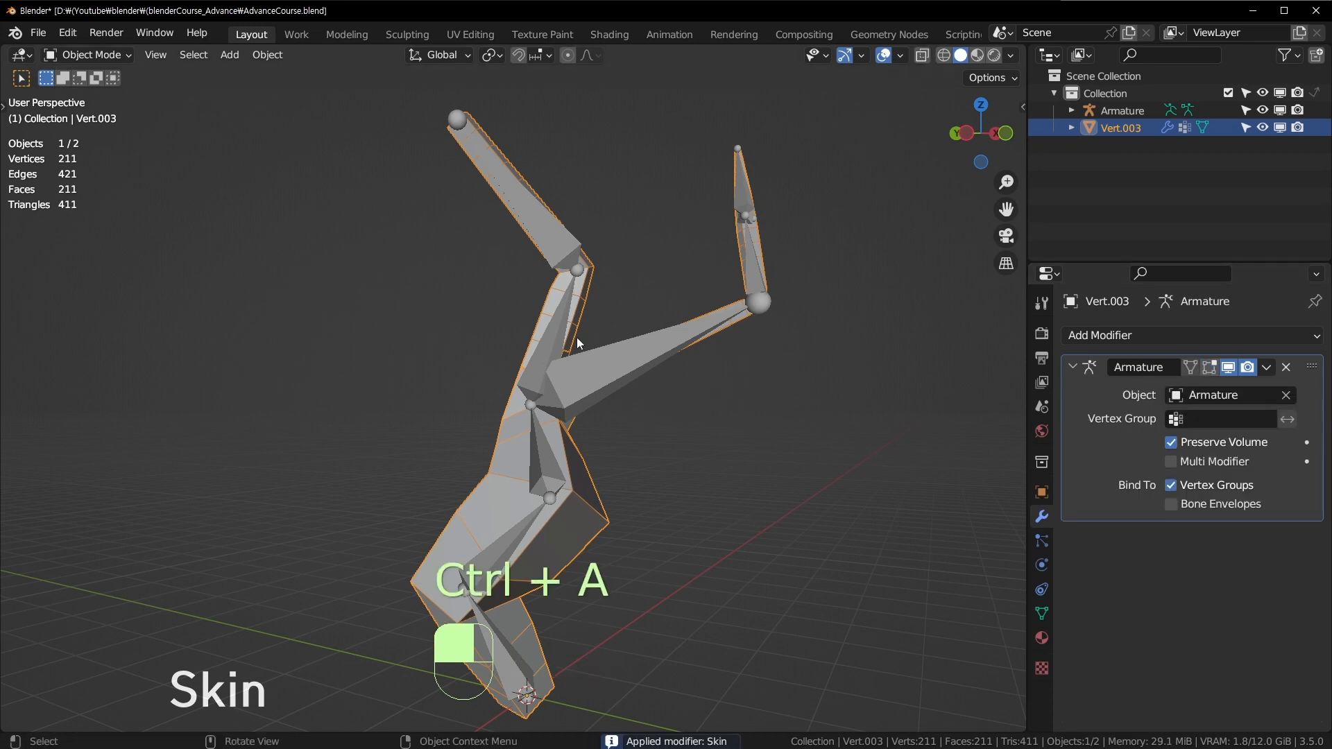
middle_drag(562, 471, 624, 423)
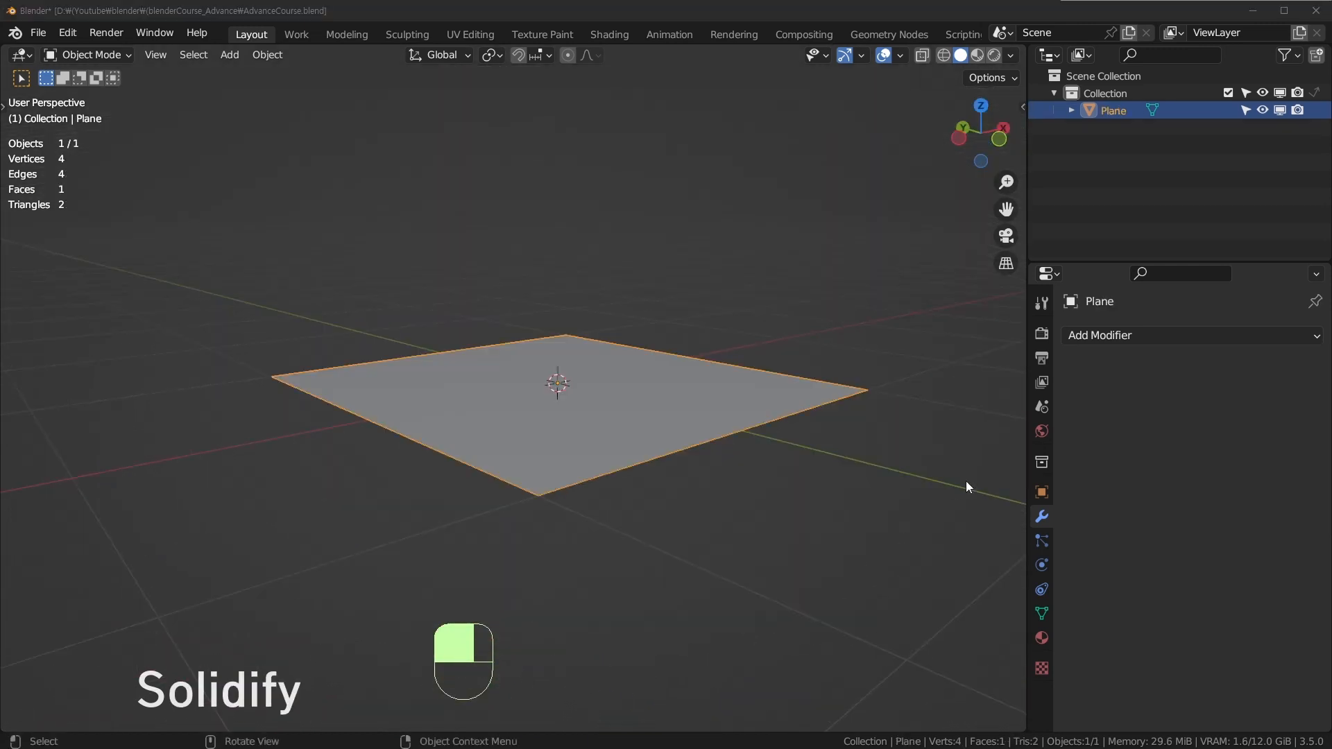
Select the plane and add a Solidify modifier to it.
click(966, 480)
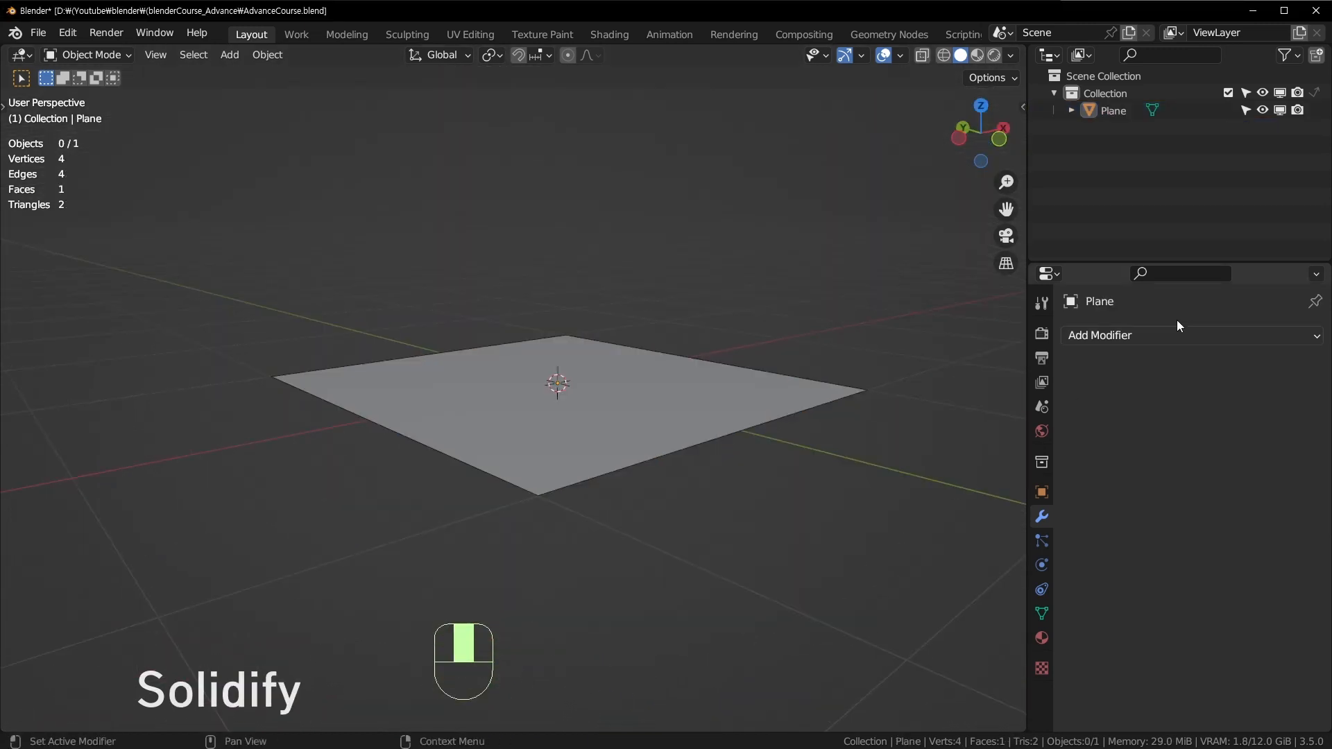
click(1153, 333)
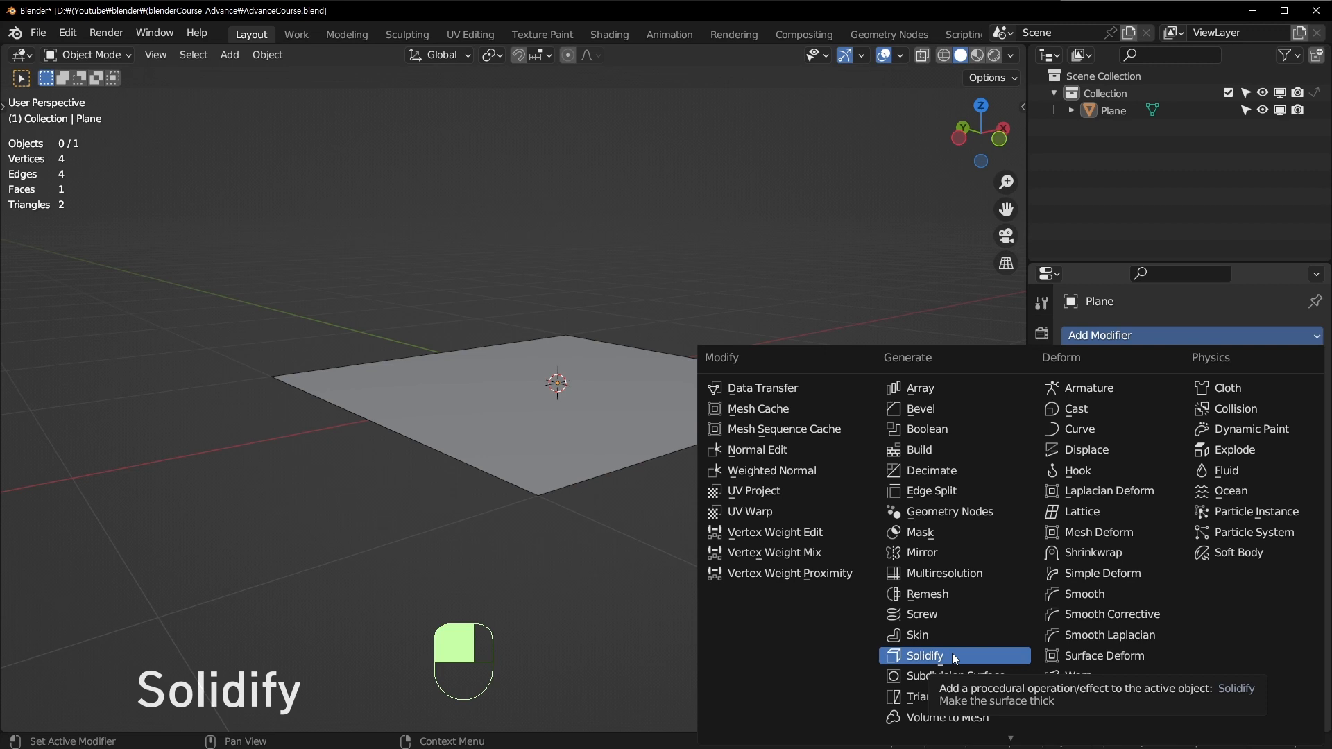
click(605, 423)
click(1121, 338)
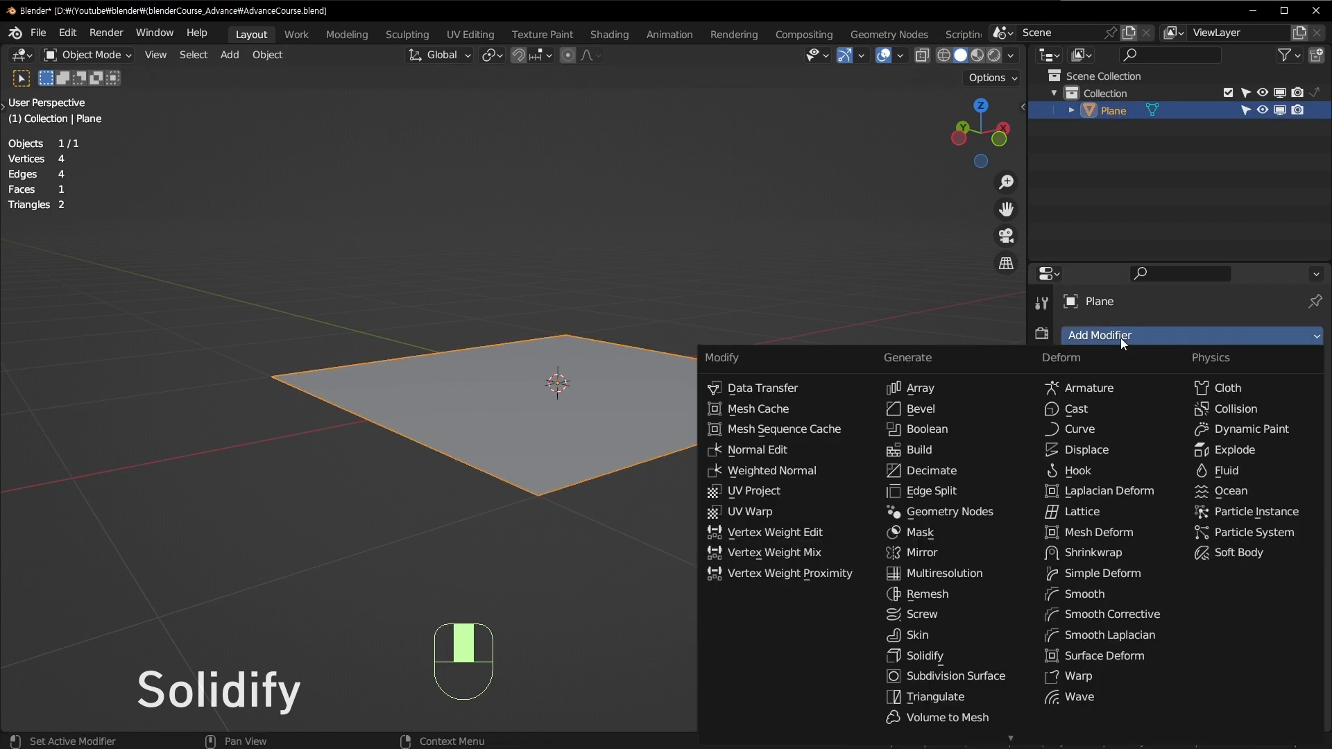
click(947, 654)
middle_drag(948, 654, 685, 477)
scroll(687, 477, up, 2)
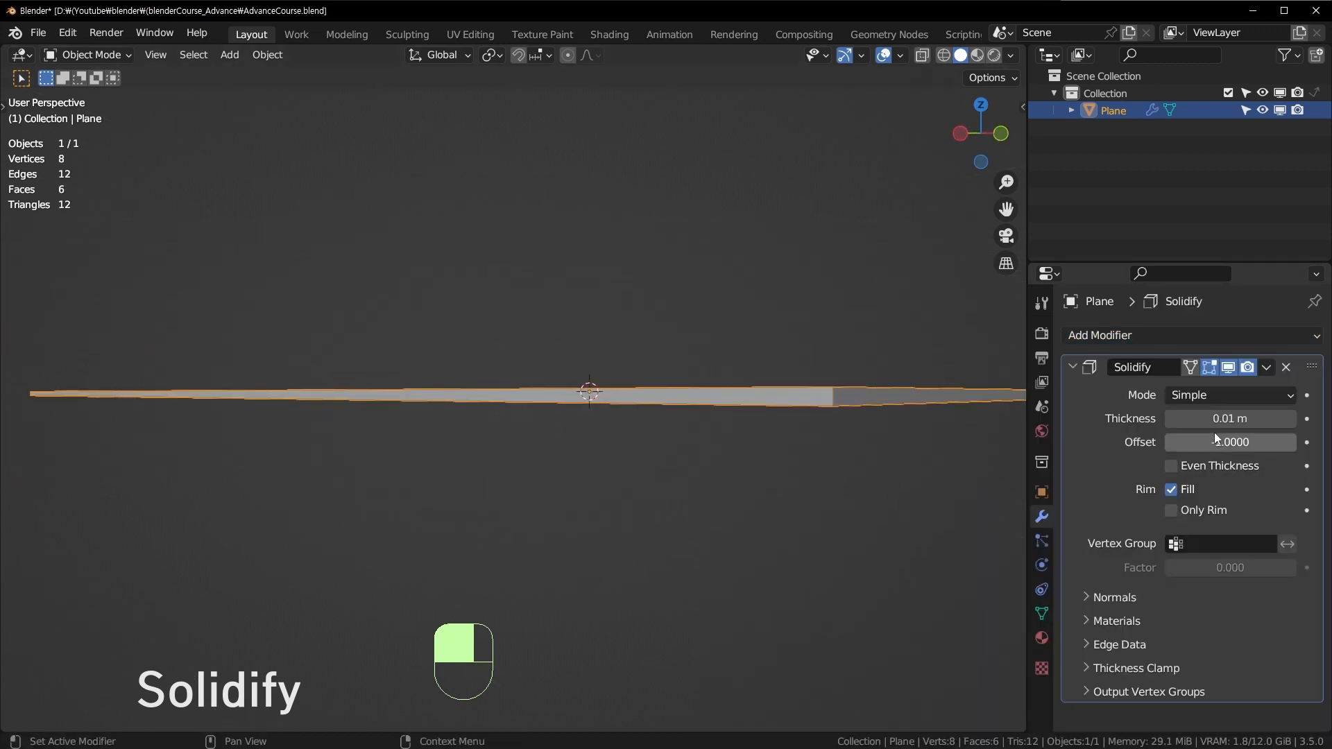
Set the Solidify thickness to 0.083 m and inspect the slab by switching X-ray on and off.
shift+drag(1219, 420, 1256, 420)
middle_drag(827, 464, 764, 482)
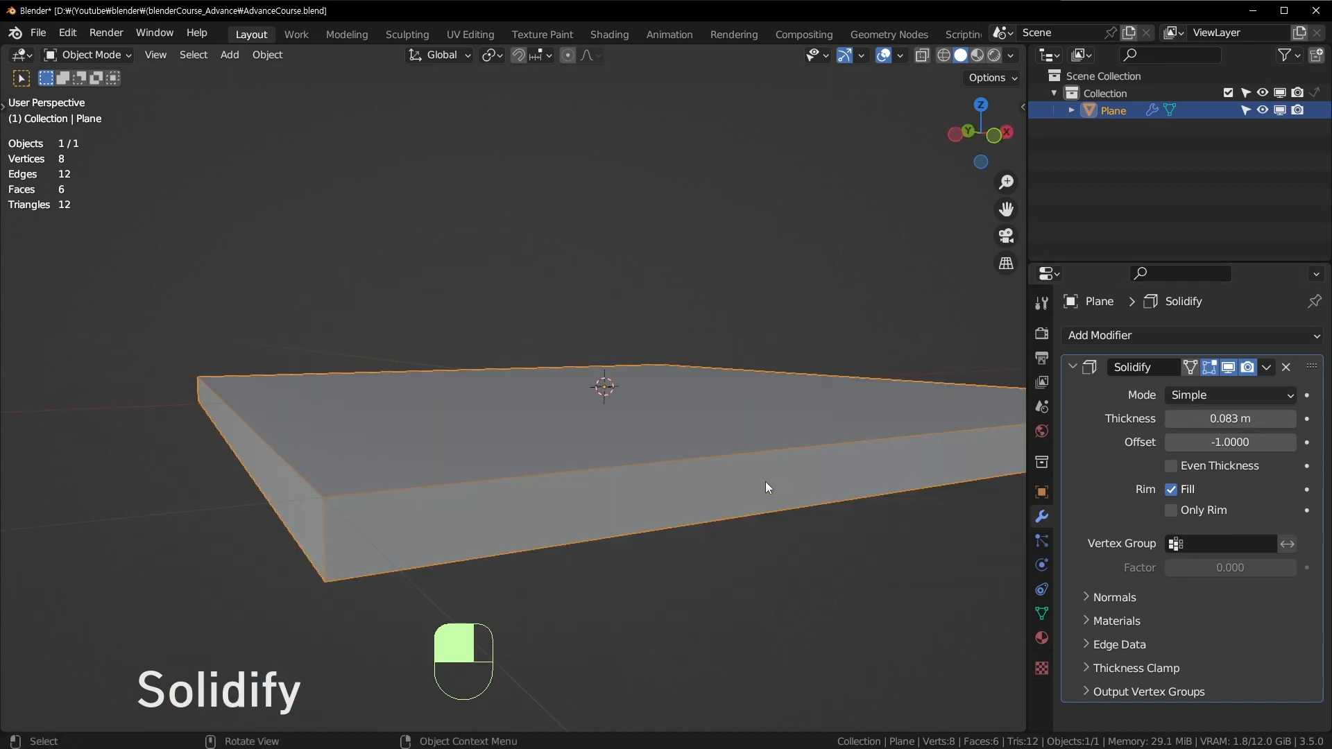
middle_drag(436, 500, 668, 431)
key(alt+z)
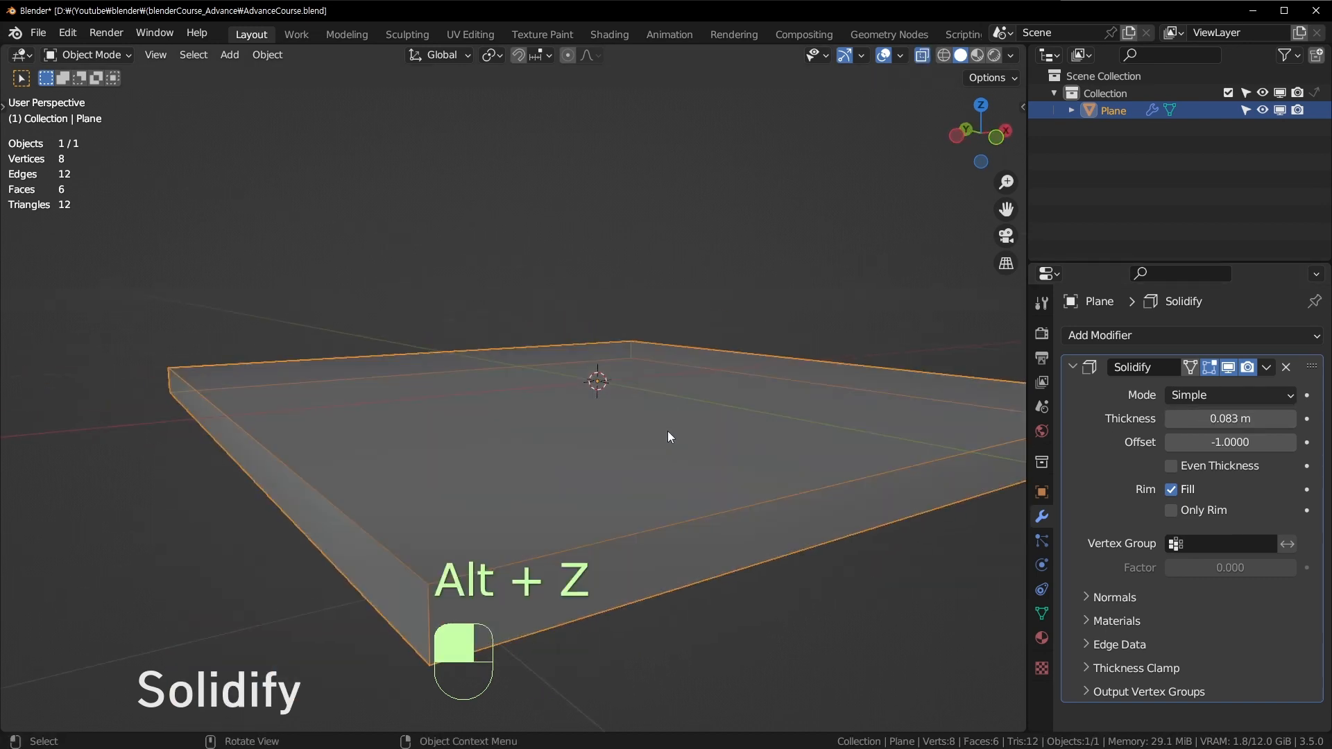
key(alt+z)
Enter Edit Mode on the plane and switch to vertex selection.
key(Tab)
key(3)
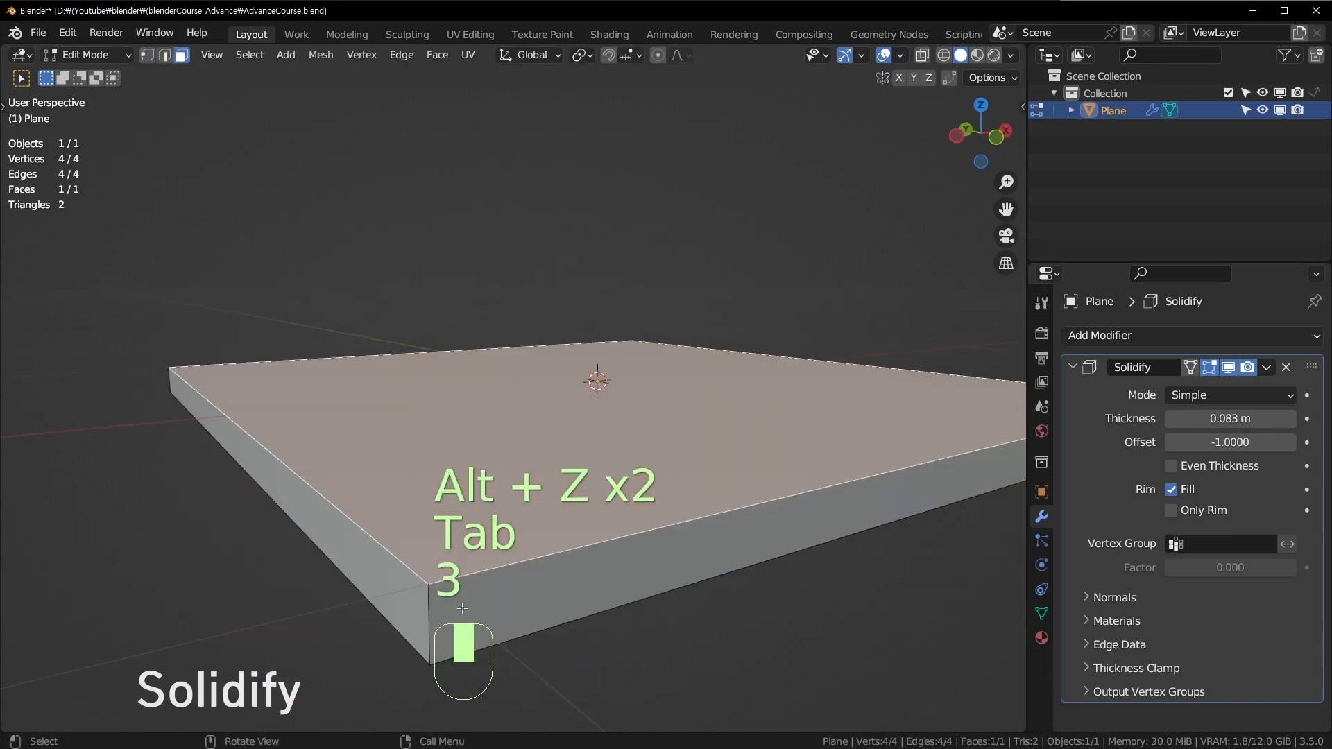
key(1)
Try moving the plane's nearest corner vertex, and undo the move.
click(429, 581)
key(g)
click(568, 493)
middle_drag(568, 494, 538, 553)
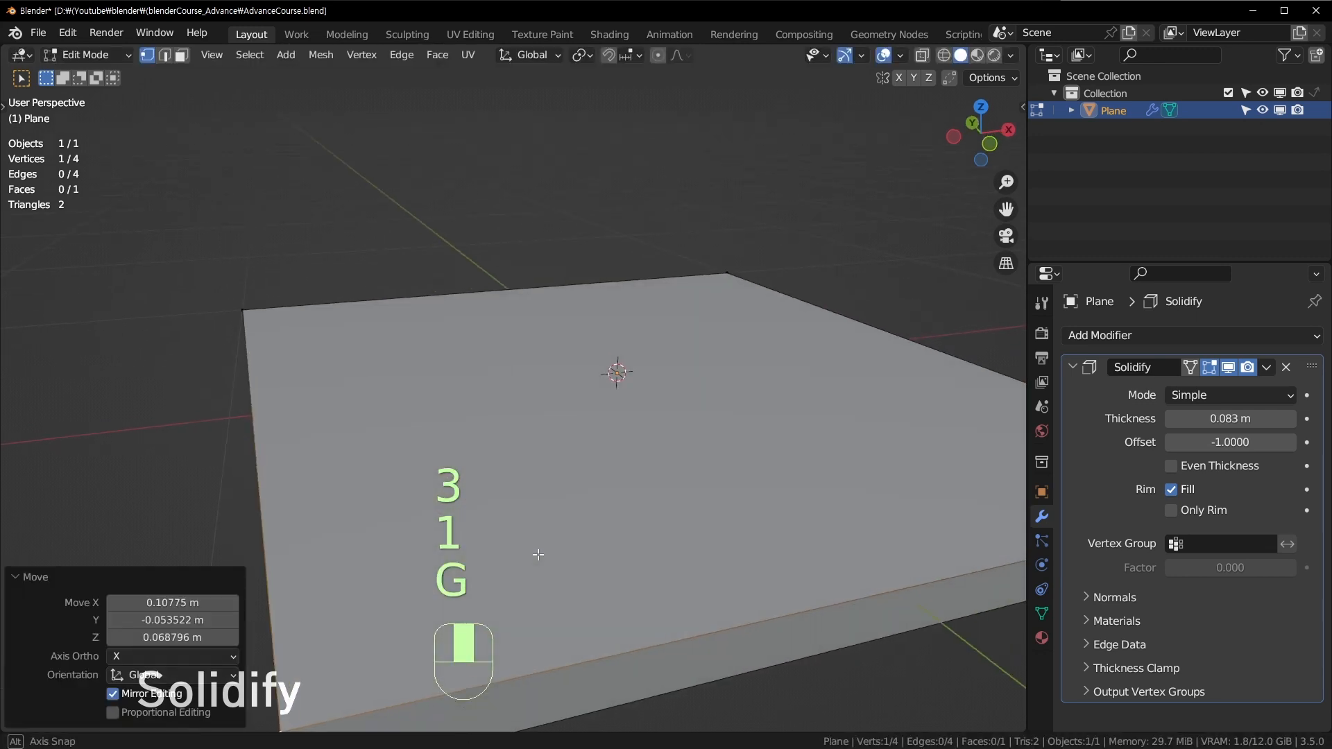
scroll(539, 551, down, 4)
key(ctrl+z)
Add a centred loop cut across the plane and raise it about 0.45 m along Z to form a ridge.
middle_drag(538, 499, 590, 459)
mouse_move(792, 431)
middle_down()
mouse_move(686, 425)
mouse_move(678, 441)
mouse_move(791, 453)
middle_up()
key(Tab)
key(Tab)
key(ctrl+r)
click(715, 425)
right_click(728, 422)
key(g)
middle_click(794, 416)
click(812, 330)
Add one centred loop cut to each sloping half of the roof-shaped plane.
key(ctrl+r)
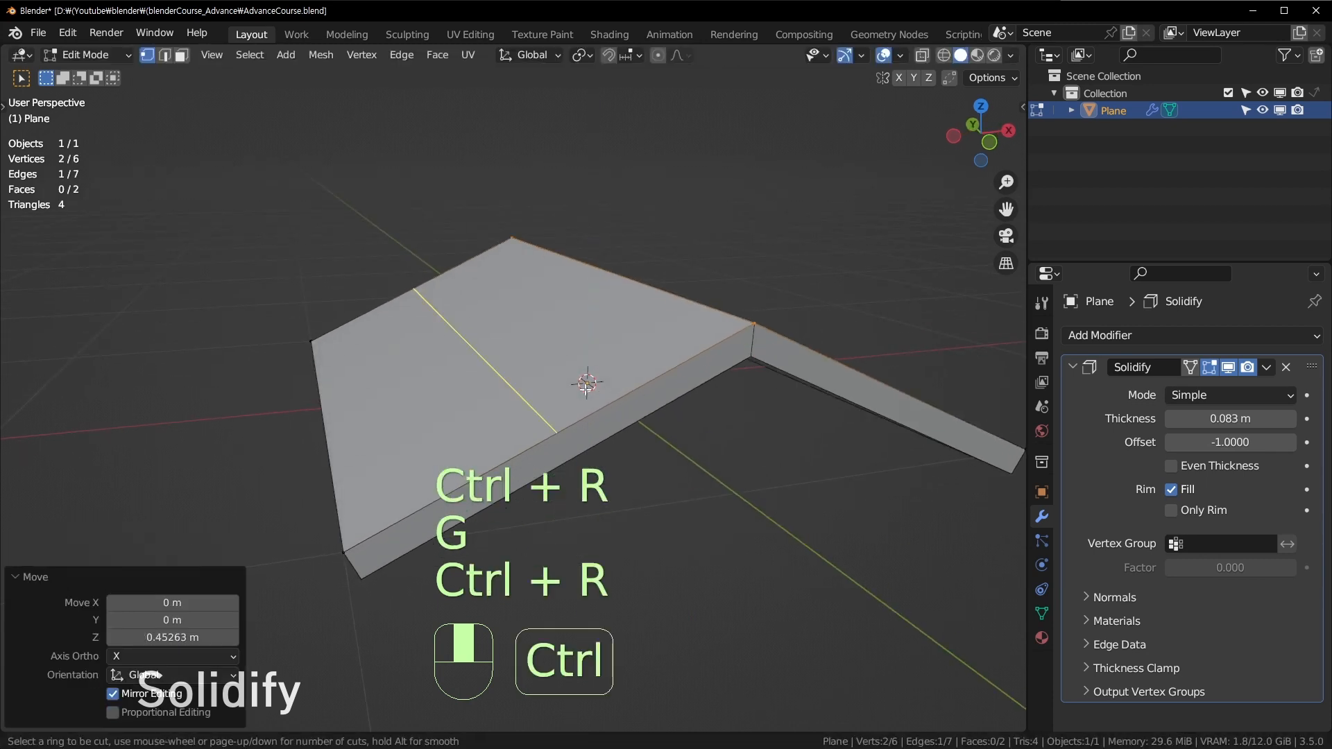
click(626, 398)
right_click(633, 383)
middle_drag(636, 378, 725, 410)
key(ctrl+r)
click(815, 411)
right_click(812, 413)
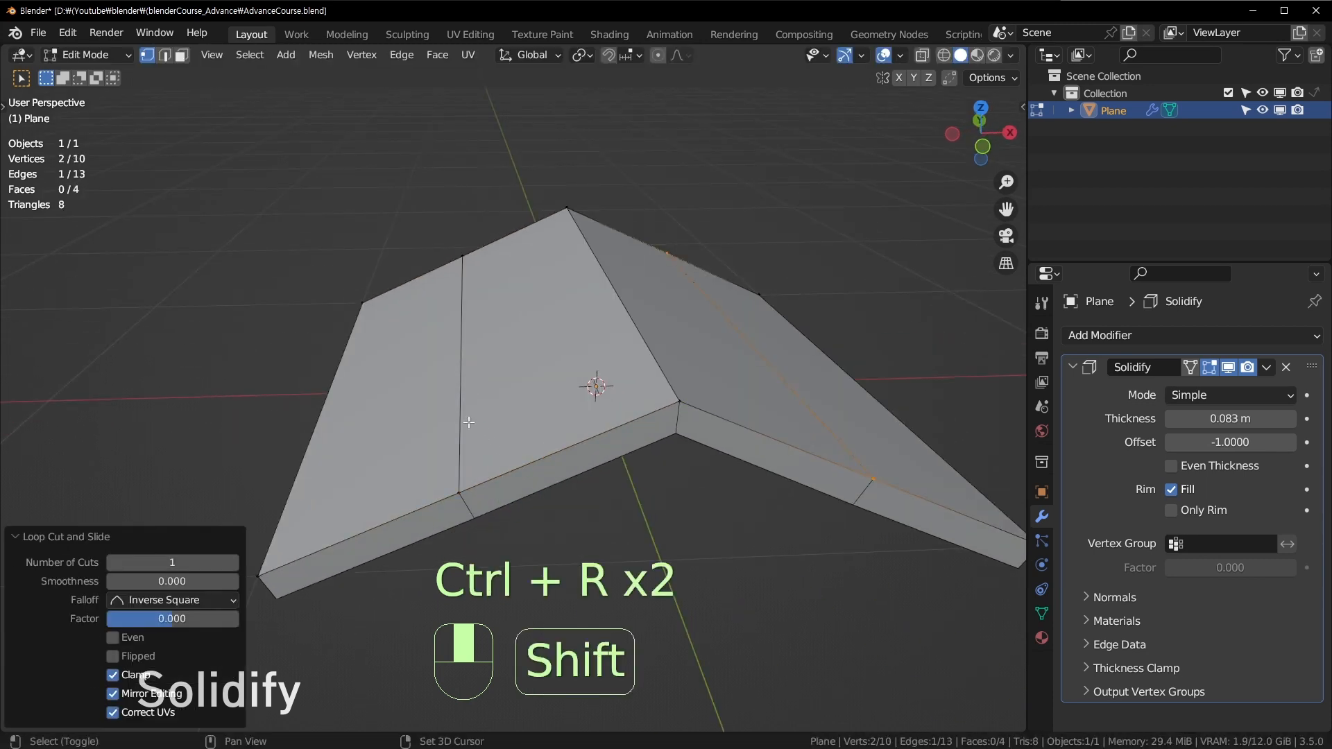
Select the two loop cuts on the slopes and raise them to round the shape into an arch.
alt+click(469, 421)
alt+shift+click(878, 464)
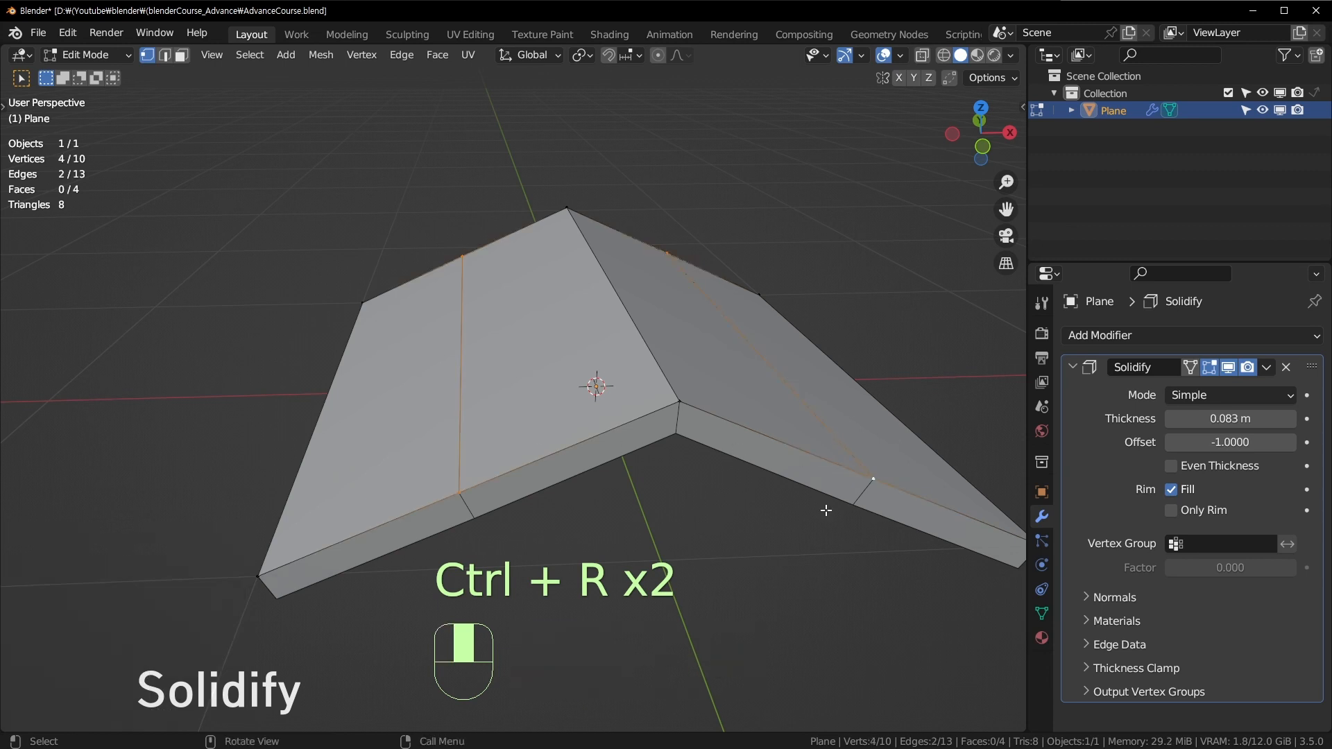
key(g)
click(846, 455)
In Object Mode, switch the Solidify modifier's viewport display off and back on to compare the arch.
middle_drag(534, 364, 417, 461)
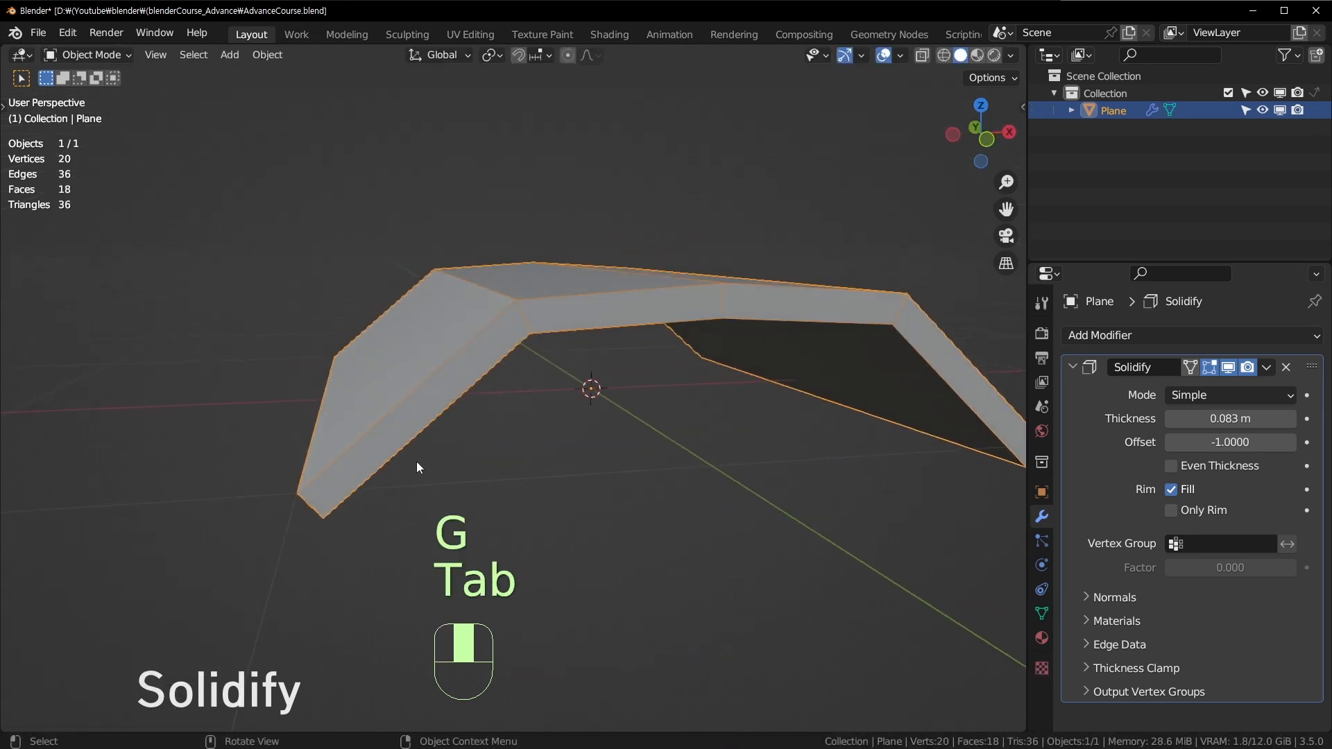
click(1227, 368)
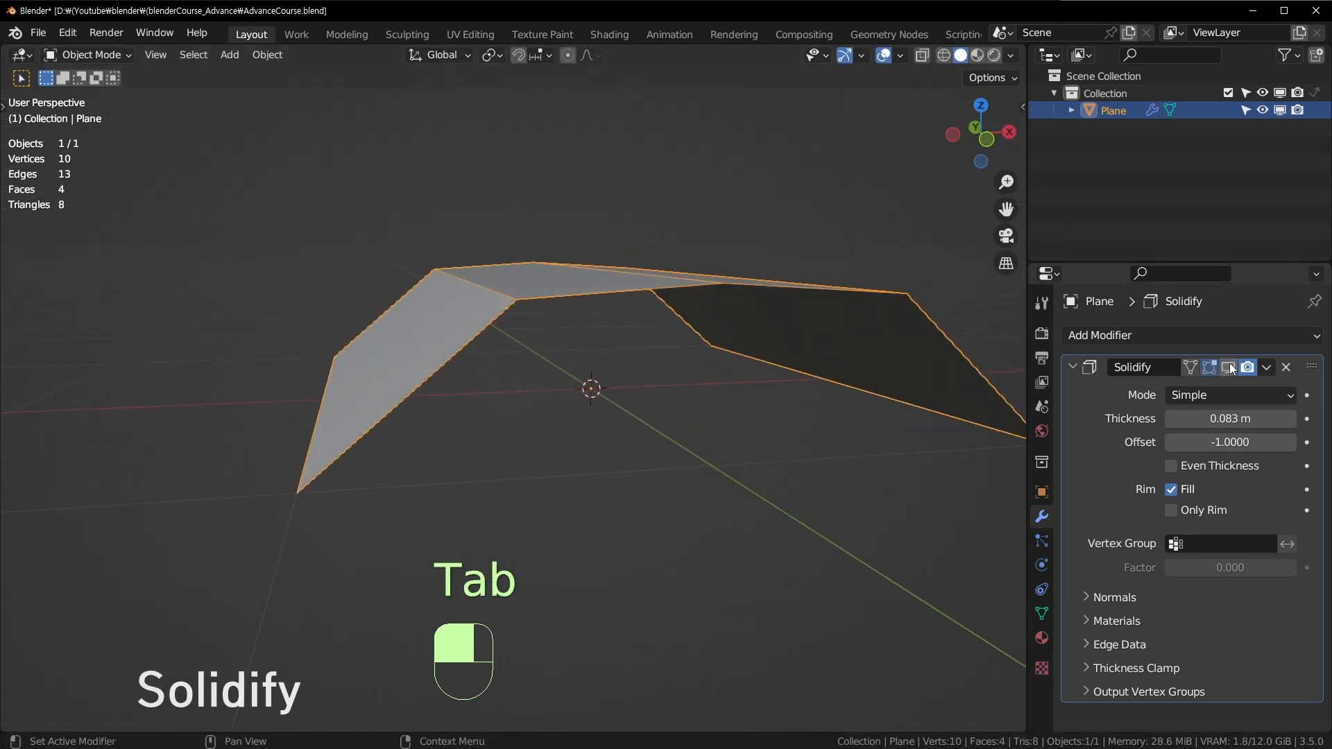
click(1229, 369)
middle_drag(867, 423, 545, 301)
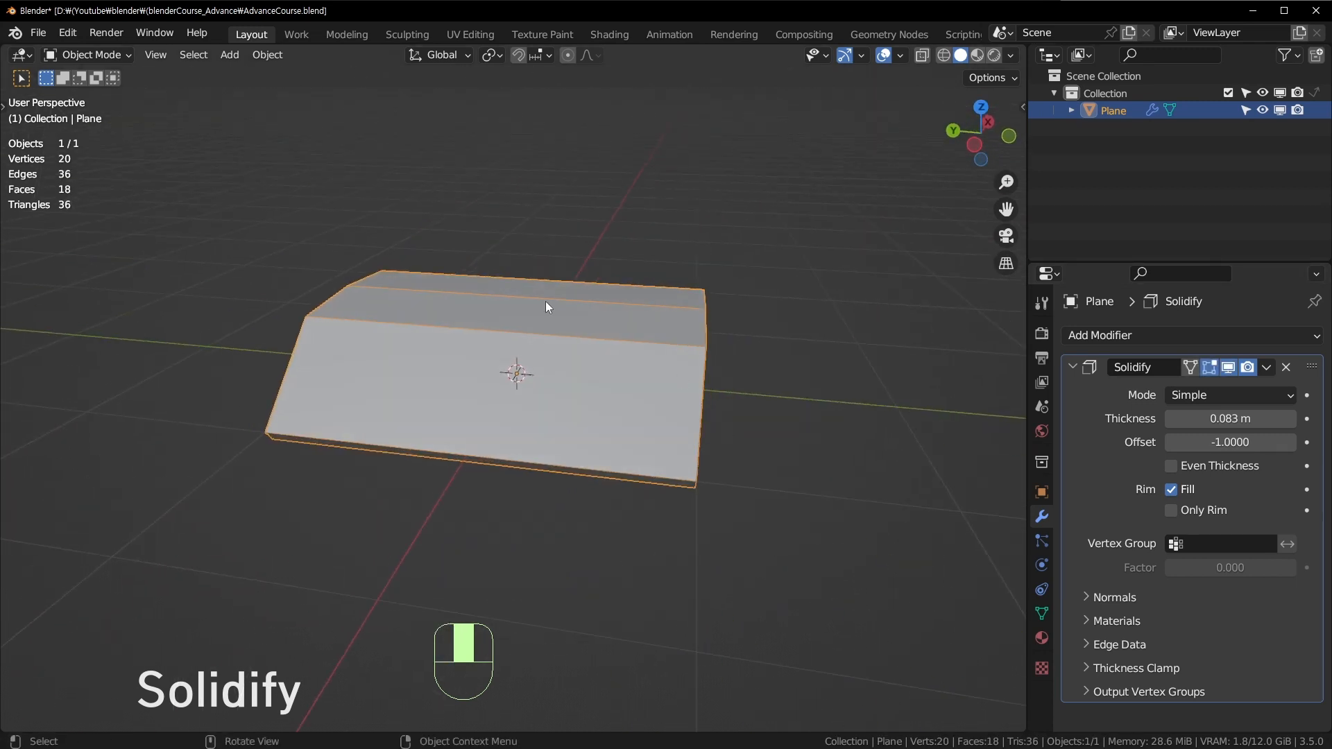
Back in Edit Mode, add a centred loop cut crosswise through all segments of the arch.
key(Tab)
key(ctrl+r)
click(525, 302)
right_click(525, 302)
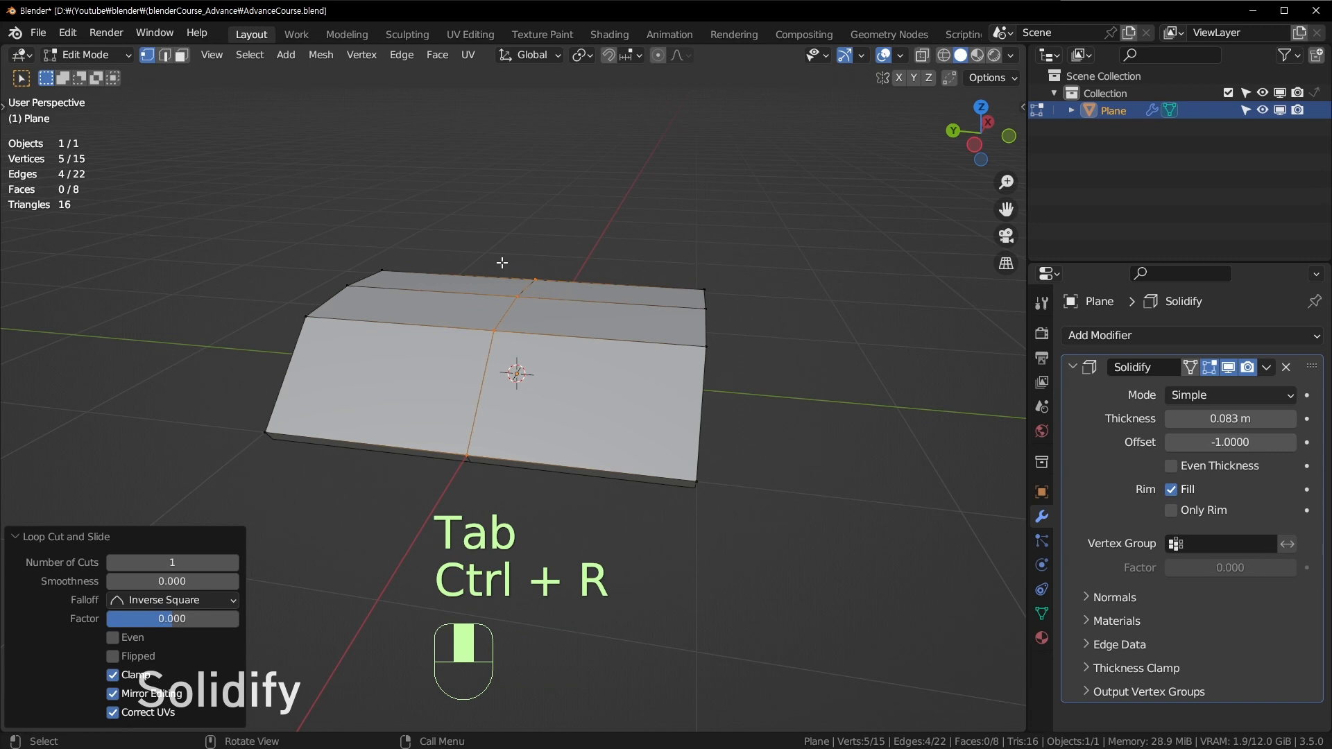
Select the three upper vertices of the crosswise cut and raise them along Z.
drag(477, 244, 626, 287)
middle_drag(626, 287, 856, 374)
key(g)
key(z)
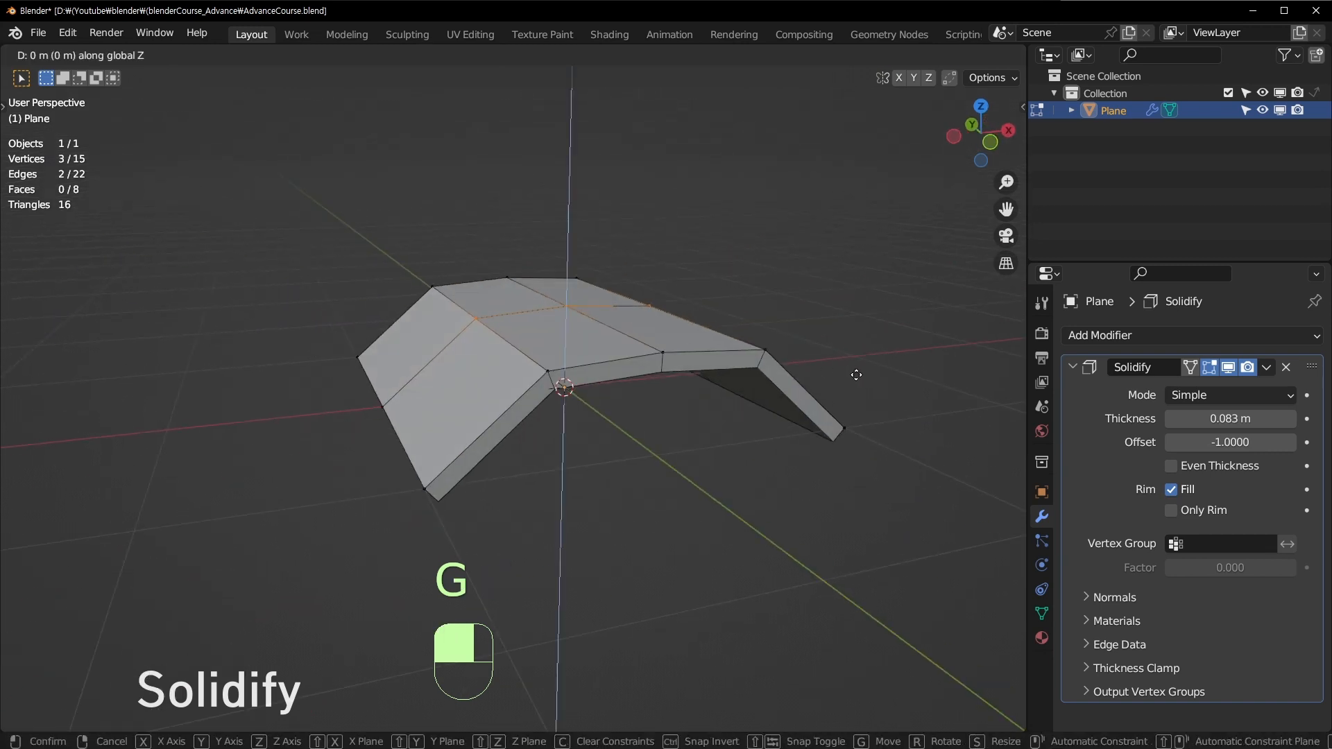
click(798, 333)
Try raising the single ridge vertex at the arch's far end along Z, then undo the move.
click(574, 281)
key(g)
middle_click(742, 232)
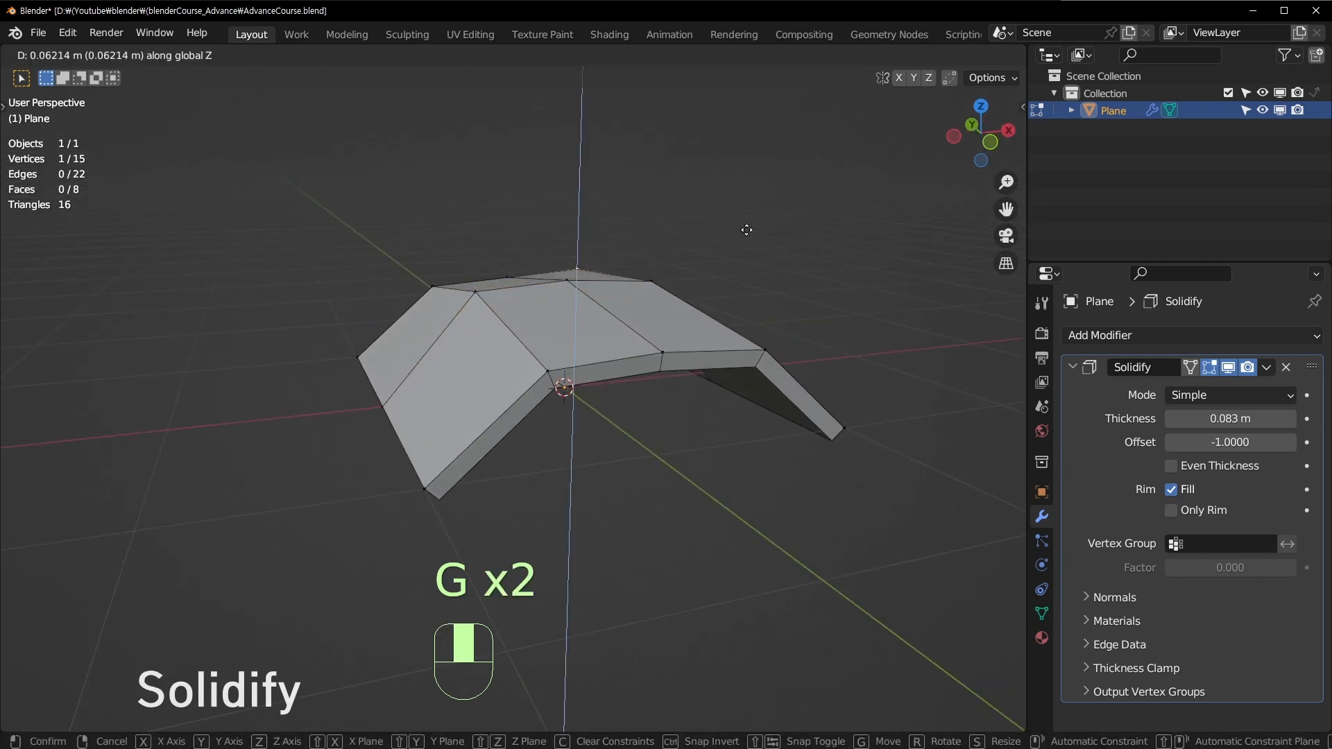
click(760, 222)
key(ctrl+z)
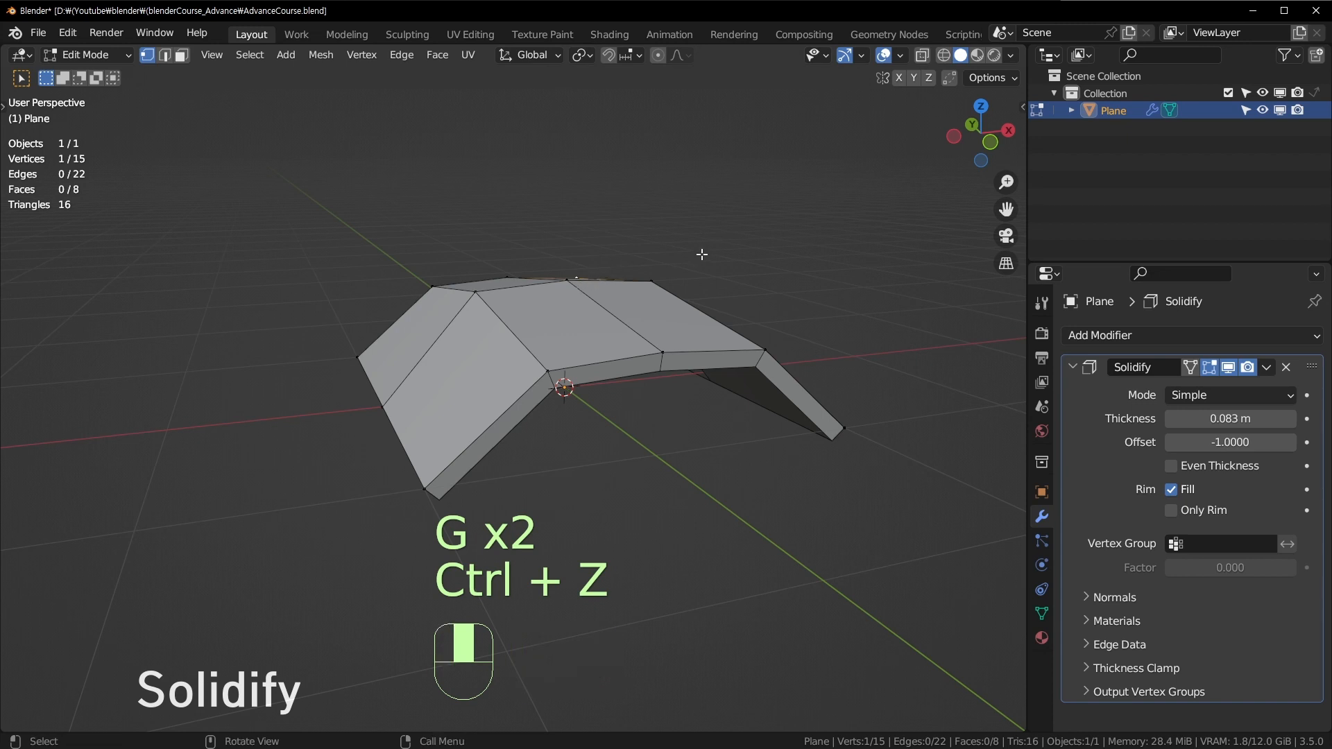
key(g)
click(575, 289)
key(ctrl+z)
Move the arch's upper vertices along Z to refine the curvature, then return to Object Mode.
key(g)
middle_drag(677, 329, 769, 266)
middle_click(626, 335)
click(640, 331)
middle_drag(478, 337, 434, 225)
key(g)
click(758, 198)
key(Tab)
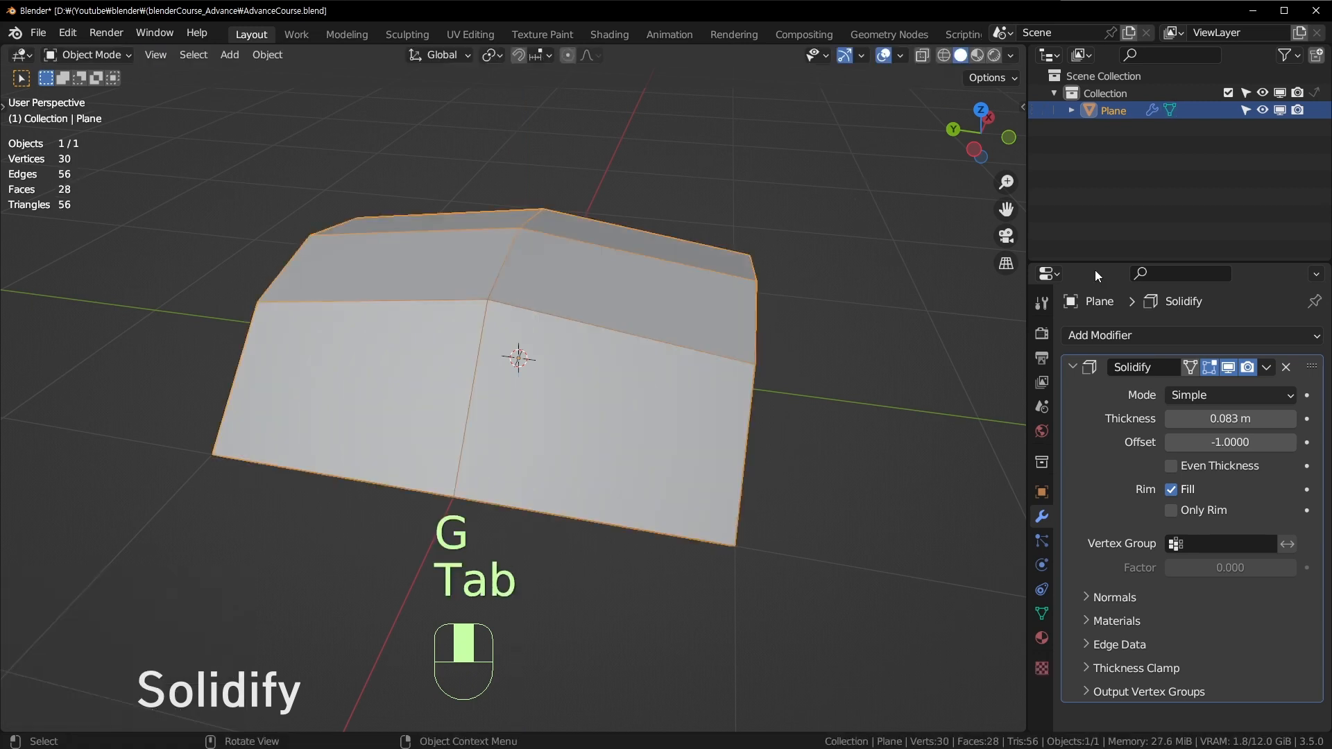
In Edit Mode with X-ray on, box-select the vertices at one end of the arch and scale them along one axis.
middle_drag(824, 485, 621, 294)
key(Tab)
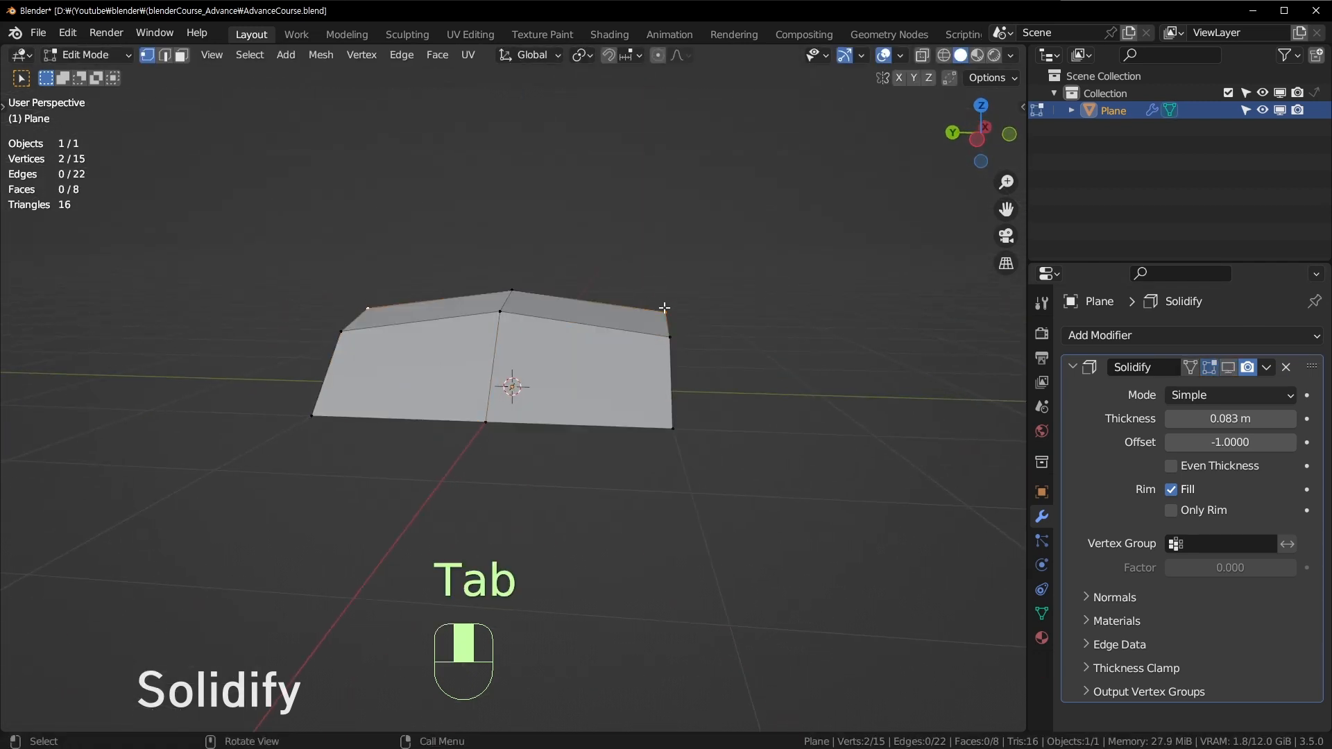
key(alt+z)
drag(593, 231, 805, 426)
key(s)
middle_drag(805, 426, 902, 382)
Move a corner vertex of the arch, turn X-ray off and show the Solidify result in Object Mode.
click(766, 428)
key(g)
click(796, 447)
key(alt+z)
key(Tab)
click(1228, 368)
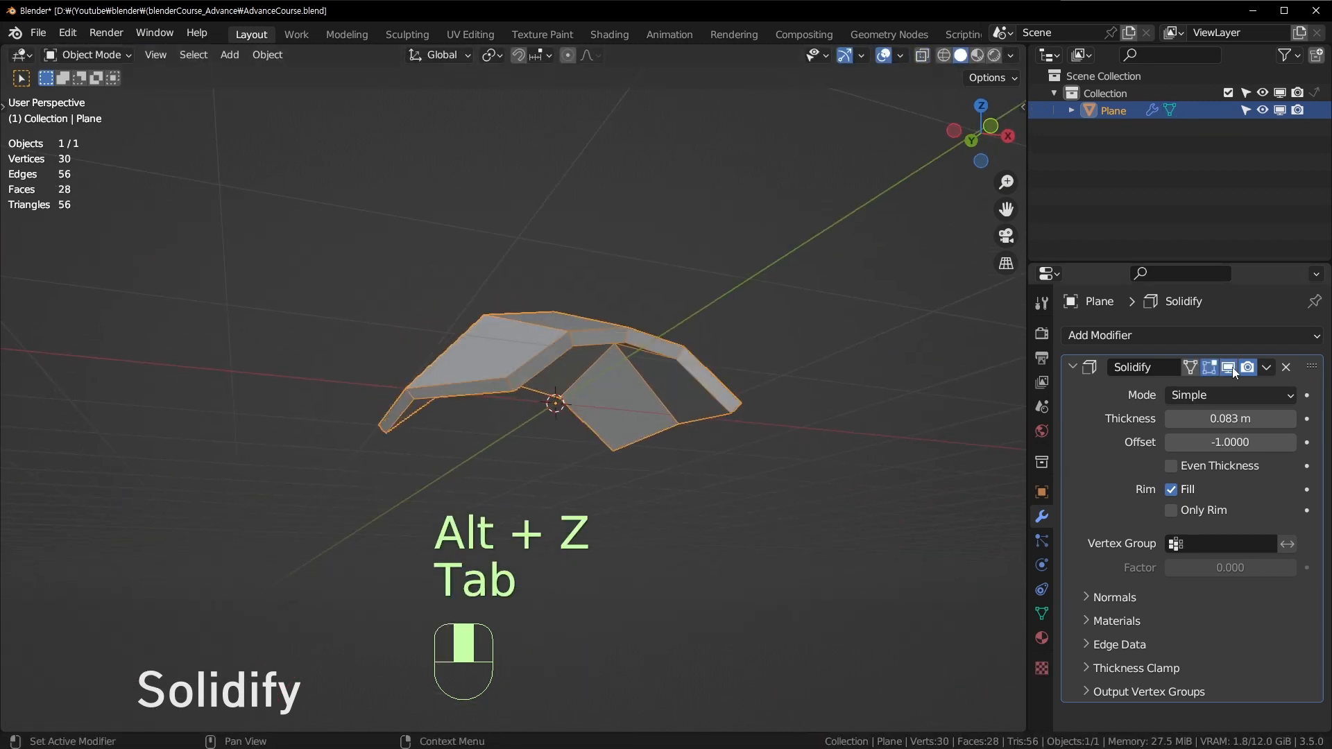
Examine the thickened arch's edges and underside from several angles in Object and Edit Mode.
scroll(686, 380, up, 3)
middle_drag(685, 381, 336, 294)
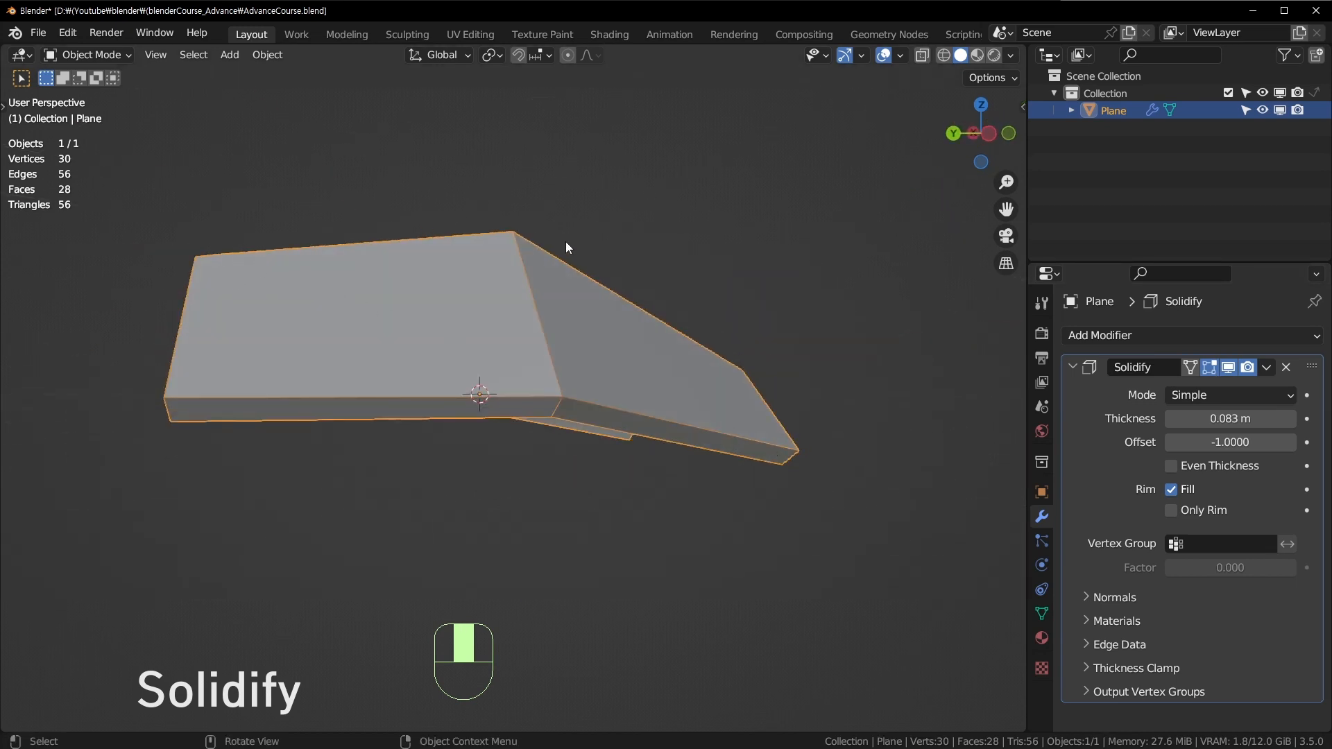
middle_drag(565, 247, 605, 223)
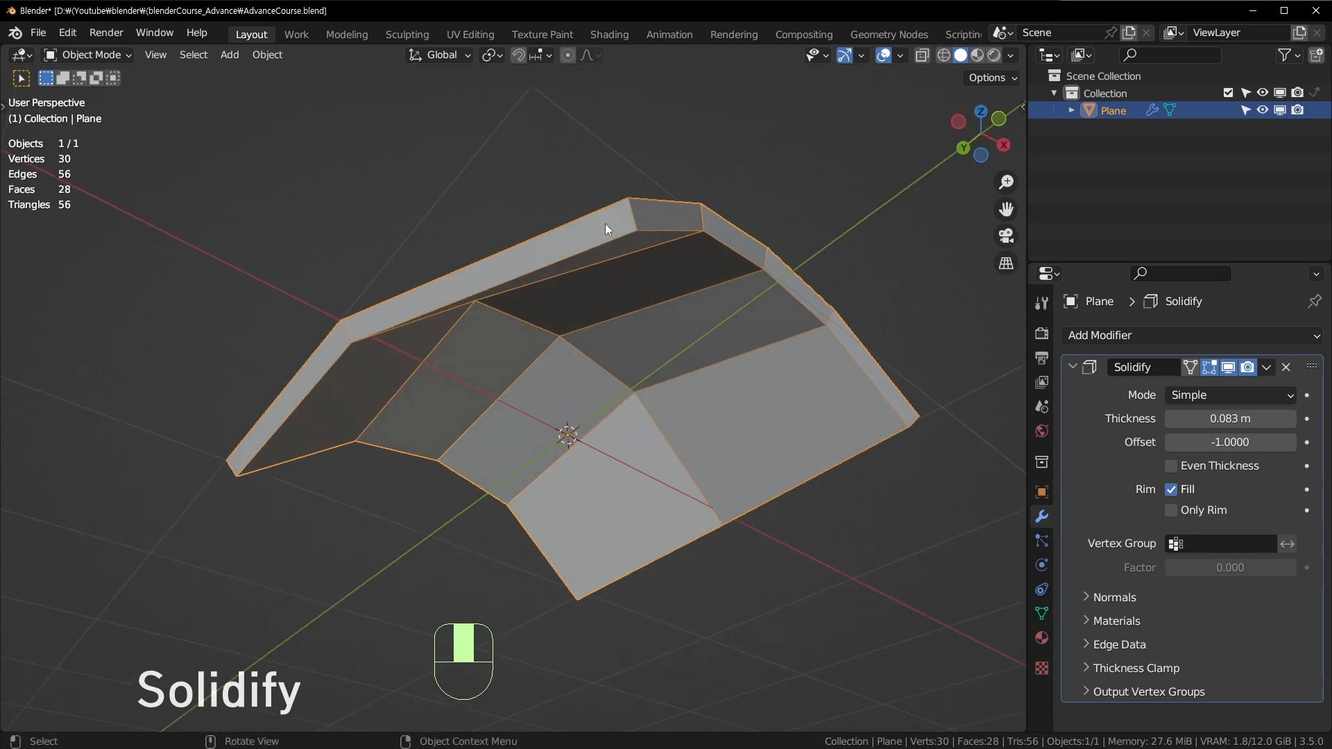
key(Tab)
scroll(645, 239, up, 3)
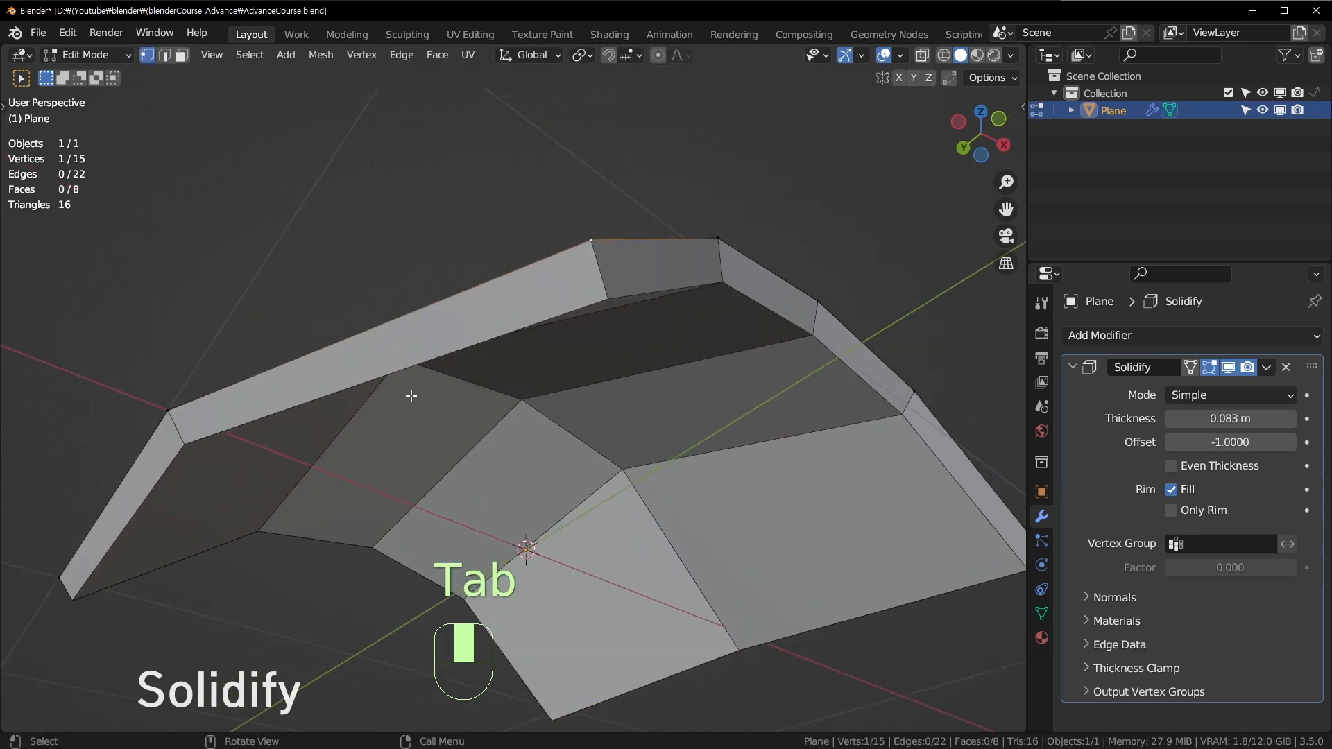
middle_drag(411, 396, 541, 449)
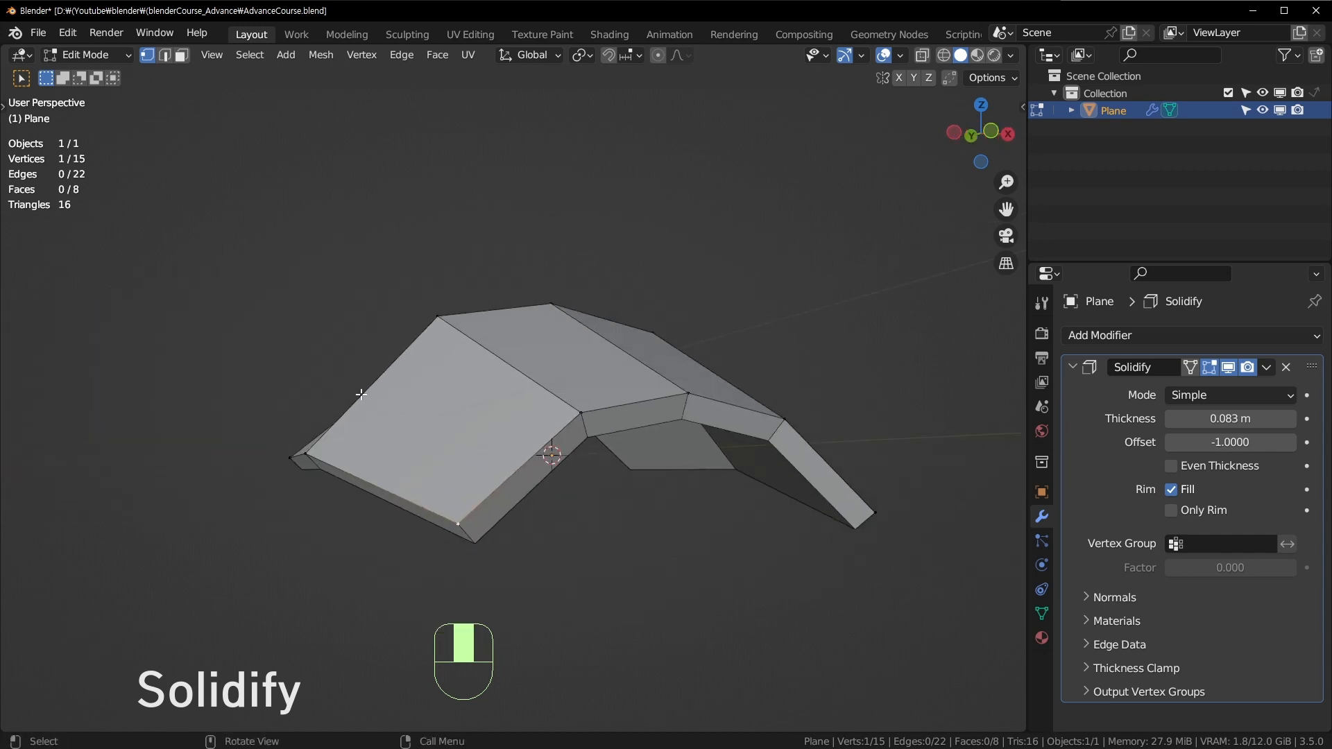
middle_drag(361, 394, 512, 316)
In Object Mode, switch Solidify's viewport display off and back on to compare the reshaped arch.
key(Tab)
click(1228, 367)
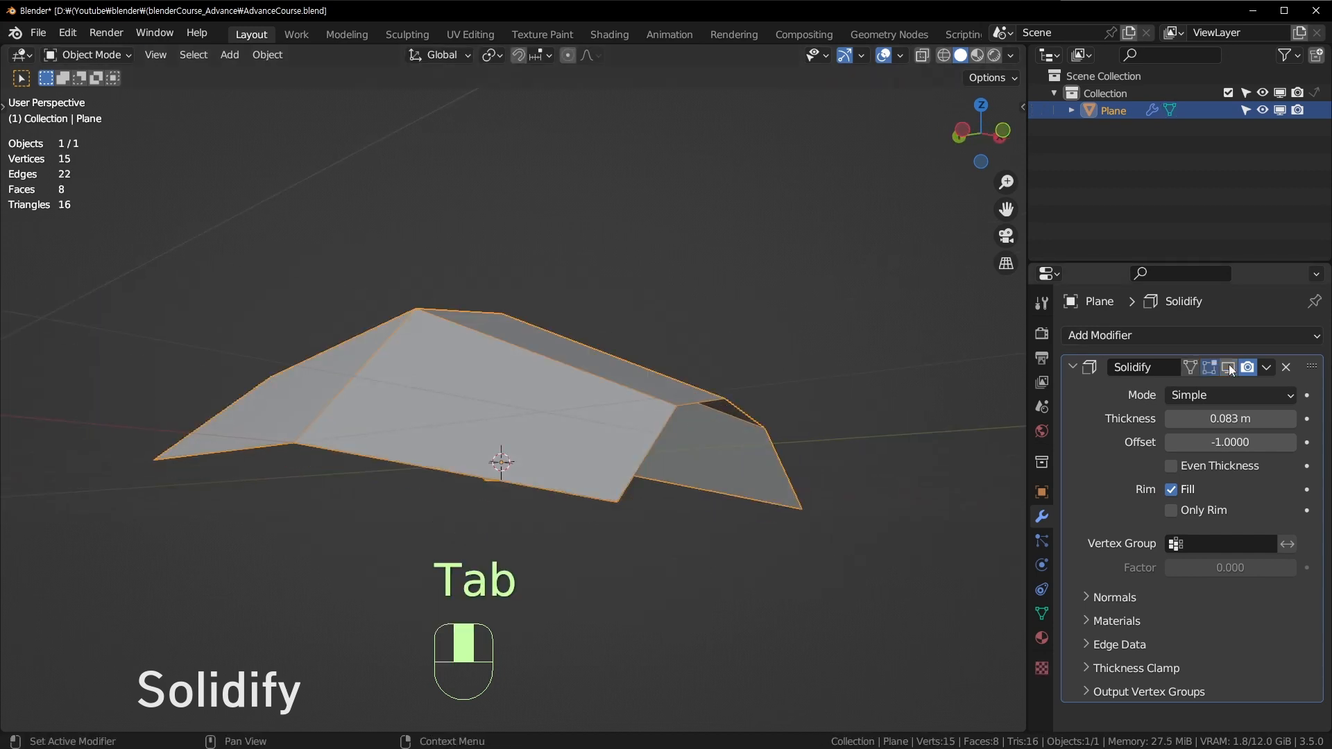
click(1228, 367)
middle_drag(689, 437, 694, 490)
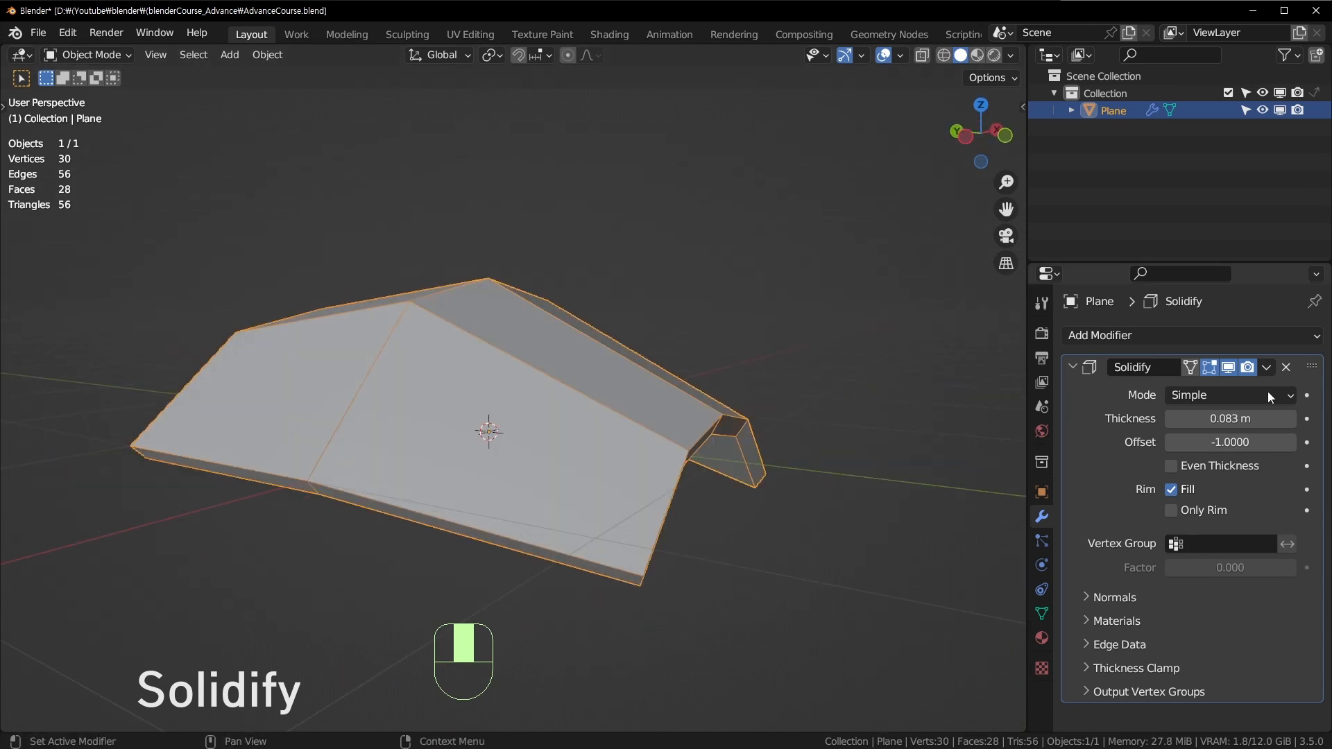
Set the Solidify thickness to 0.128 m, then switch Rim Fill off and back on to compare the edges.
shift+drag(1218, 416, 1202, 465)
click(1183, 491)
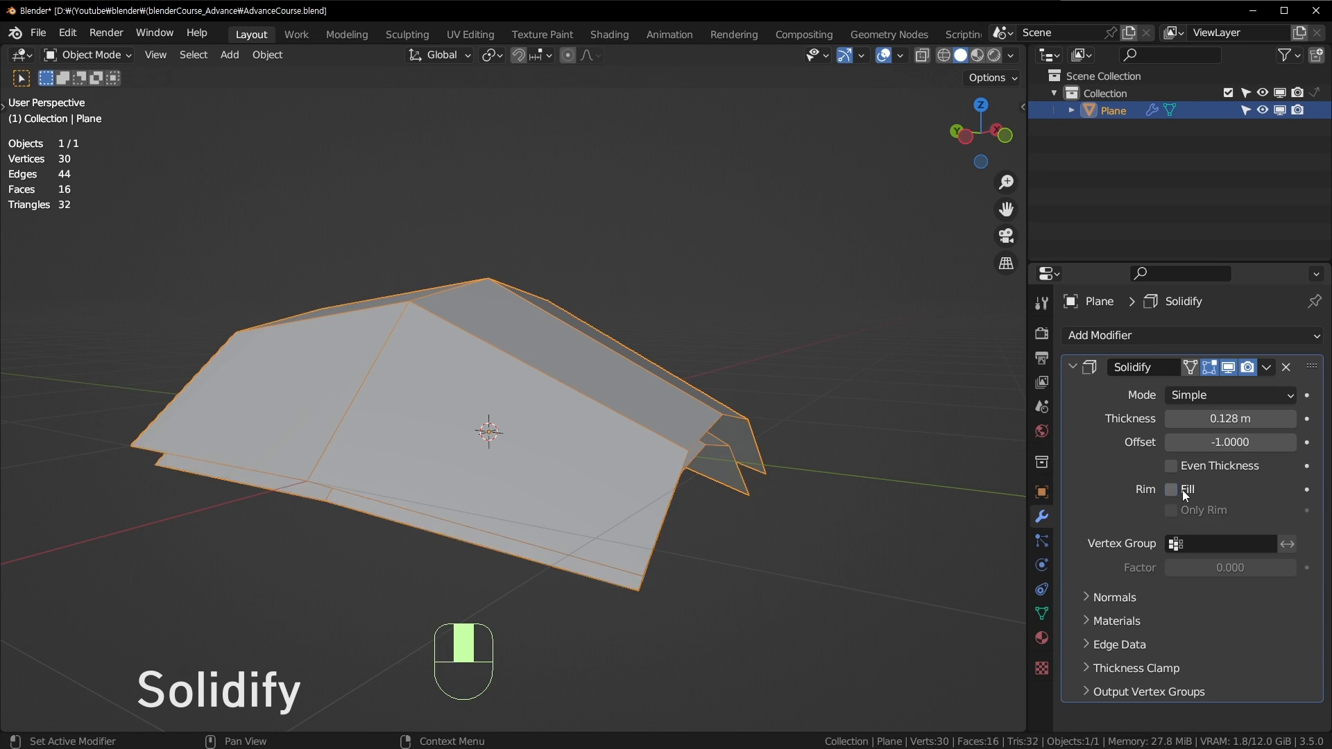
click(1183, 491)
click(1183, 491)
middle_drag(955, 569, 891, 538)
click(1187, 490)
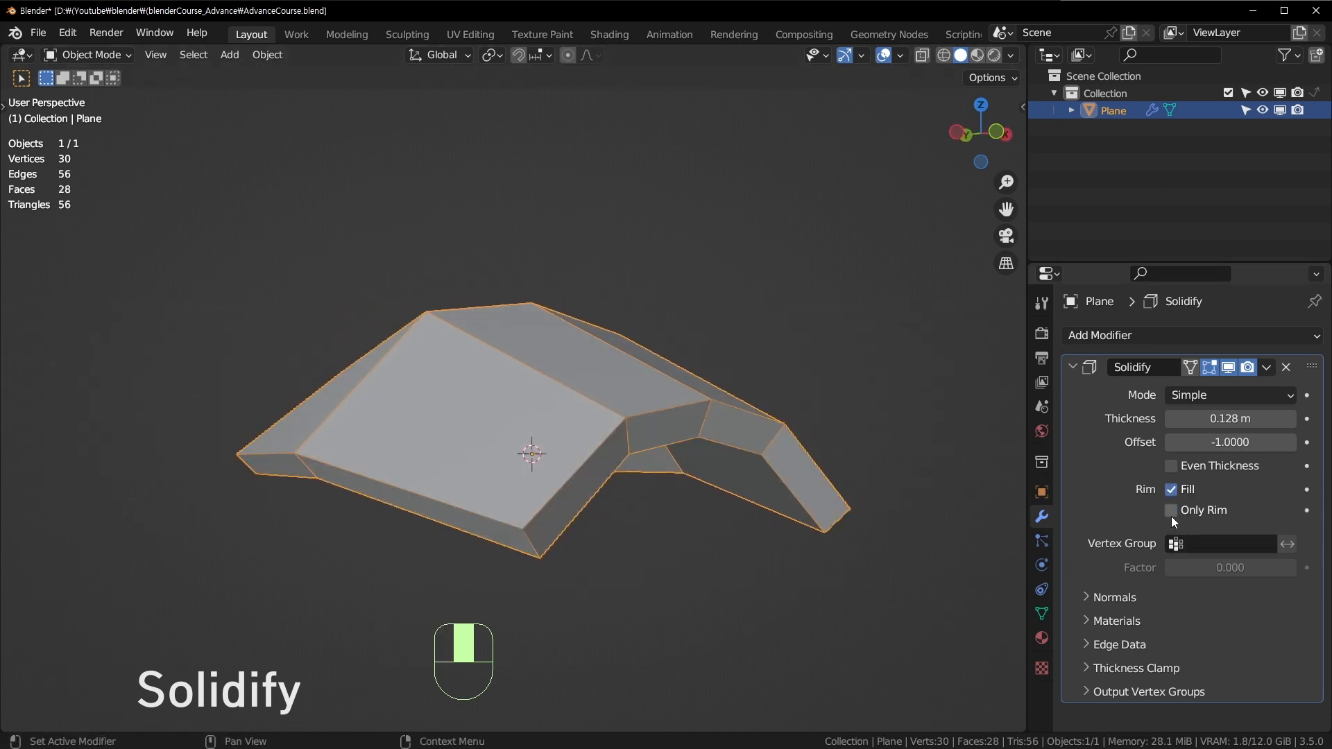
middle_drag(425, 342, 694, 471)
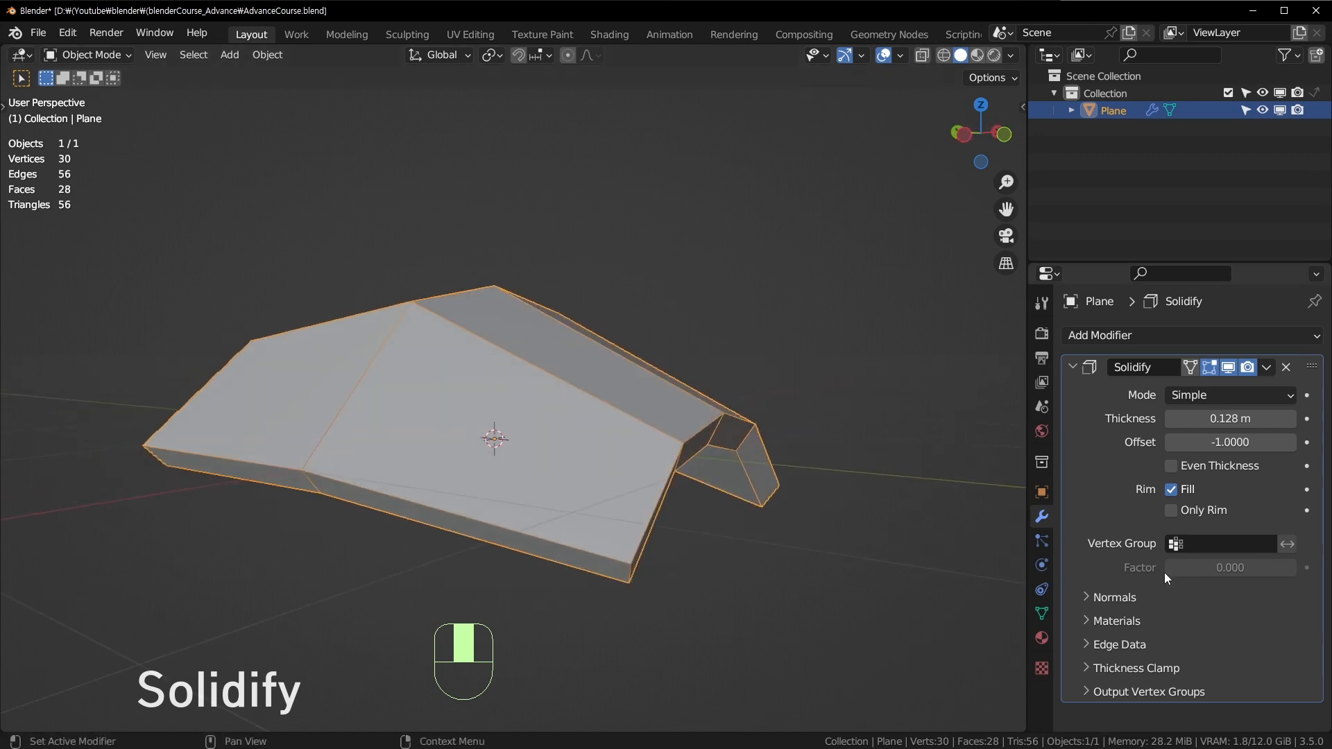
Look through the Materials and Edge Data settings of the Solidify modifier, collapsing each again.
click(1096, 618)
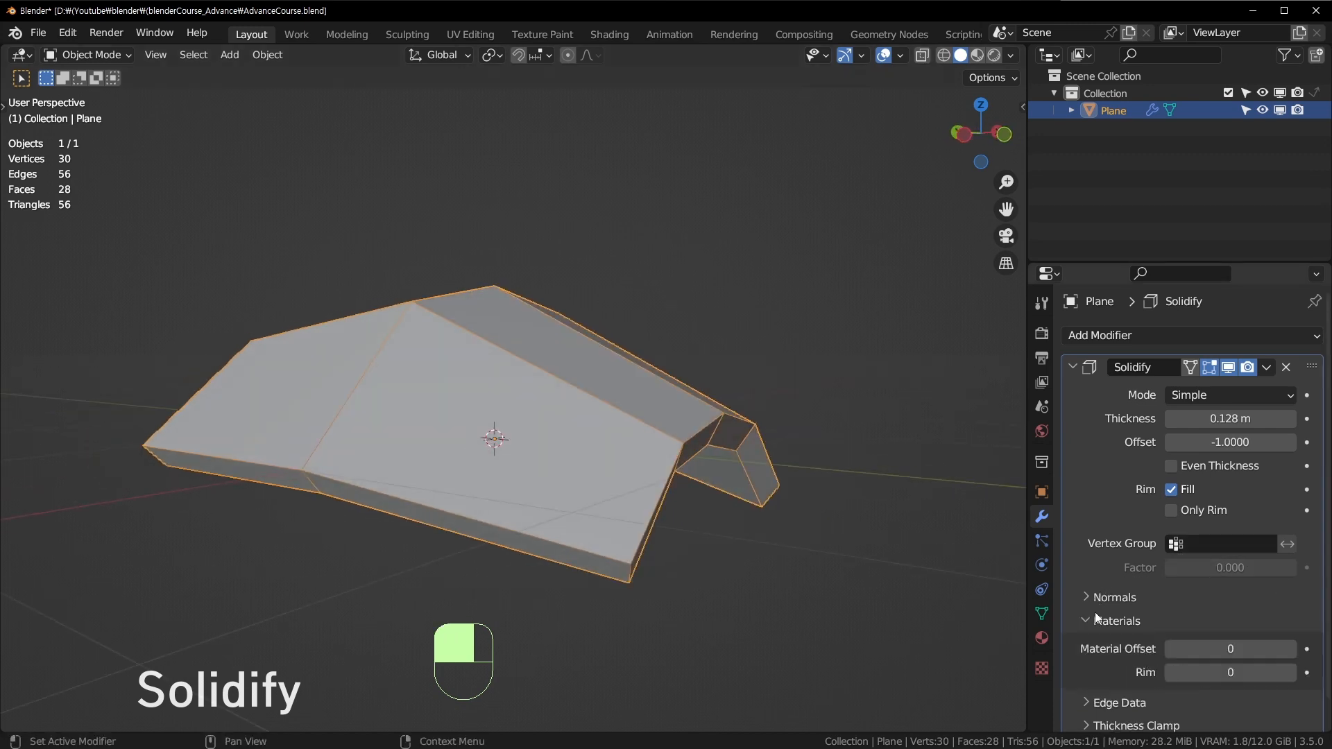
click(1094, 614)
click(1100, 624)
click(1101, 628)
click(1135, 645)
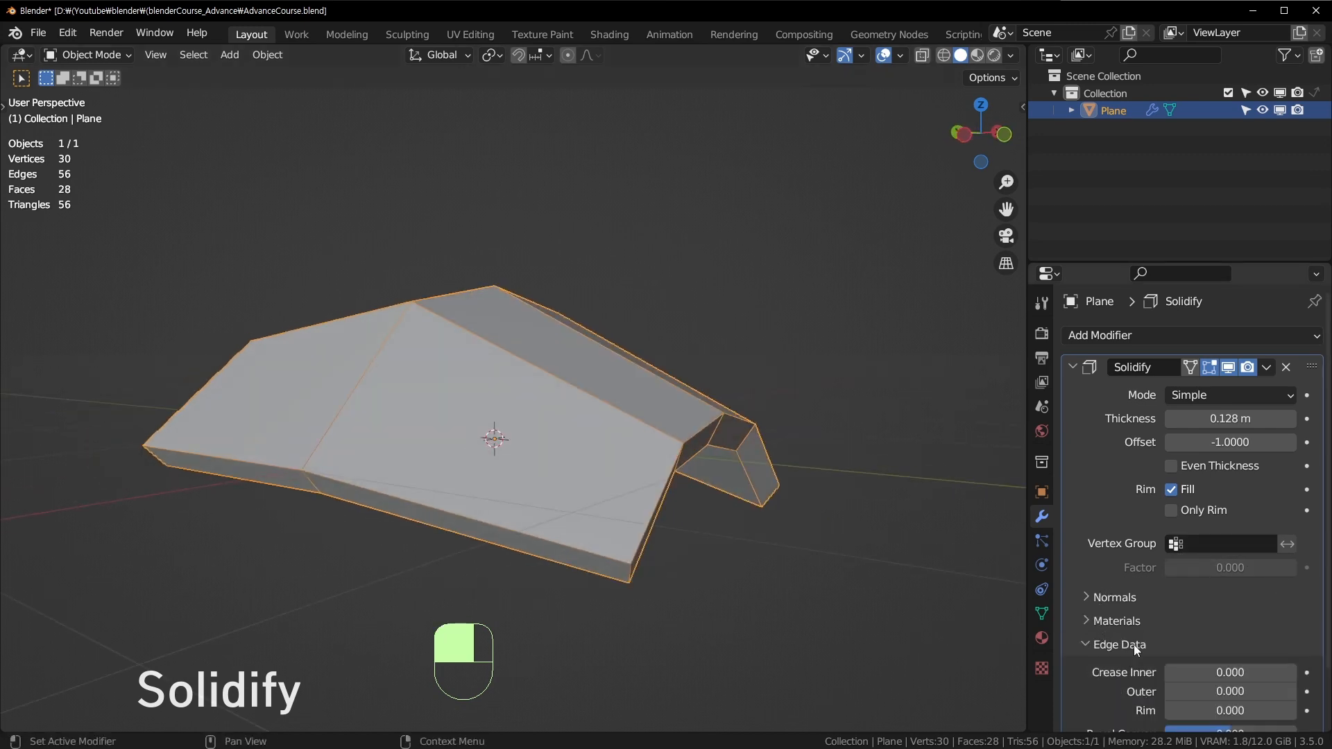
click(1137, 646)
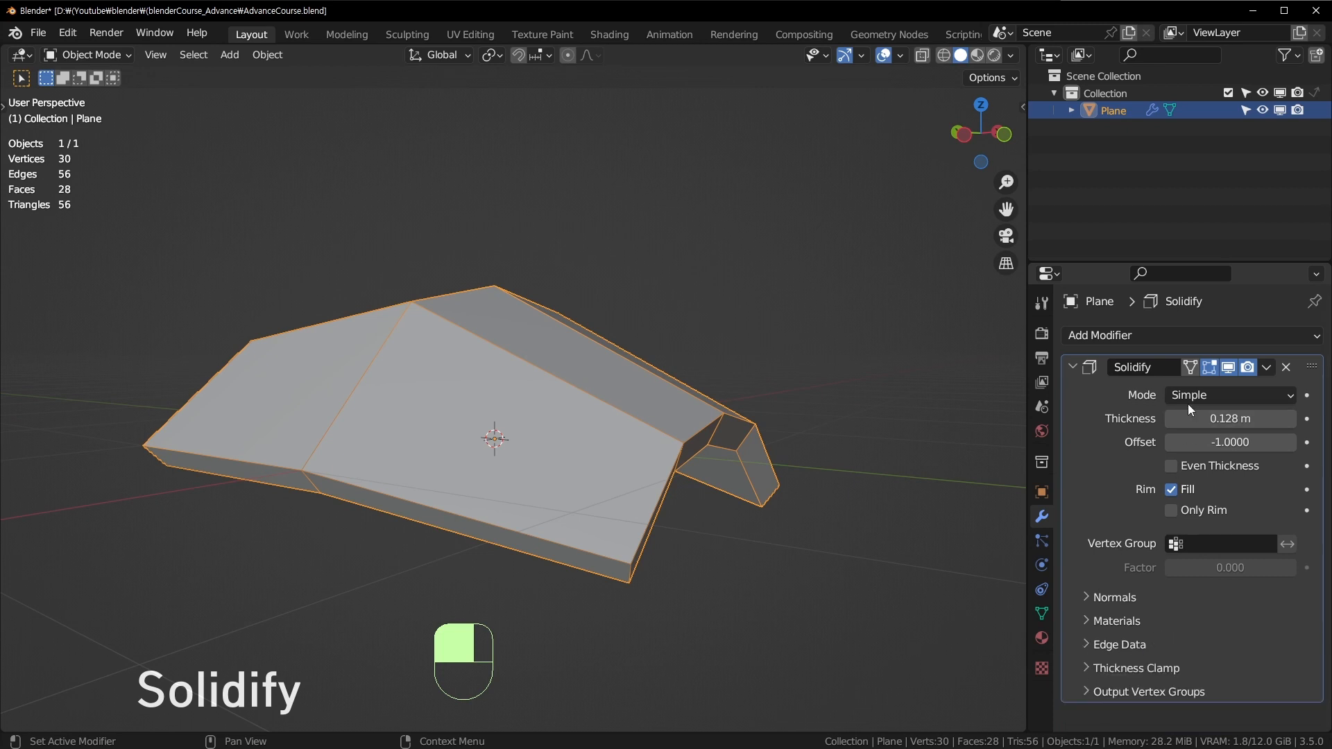
Switch the Solidify mode to Complex and back to Simple to compare the available settings.
click(1263, 400)
click(1208, 439)
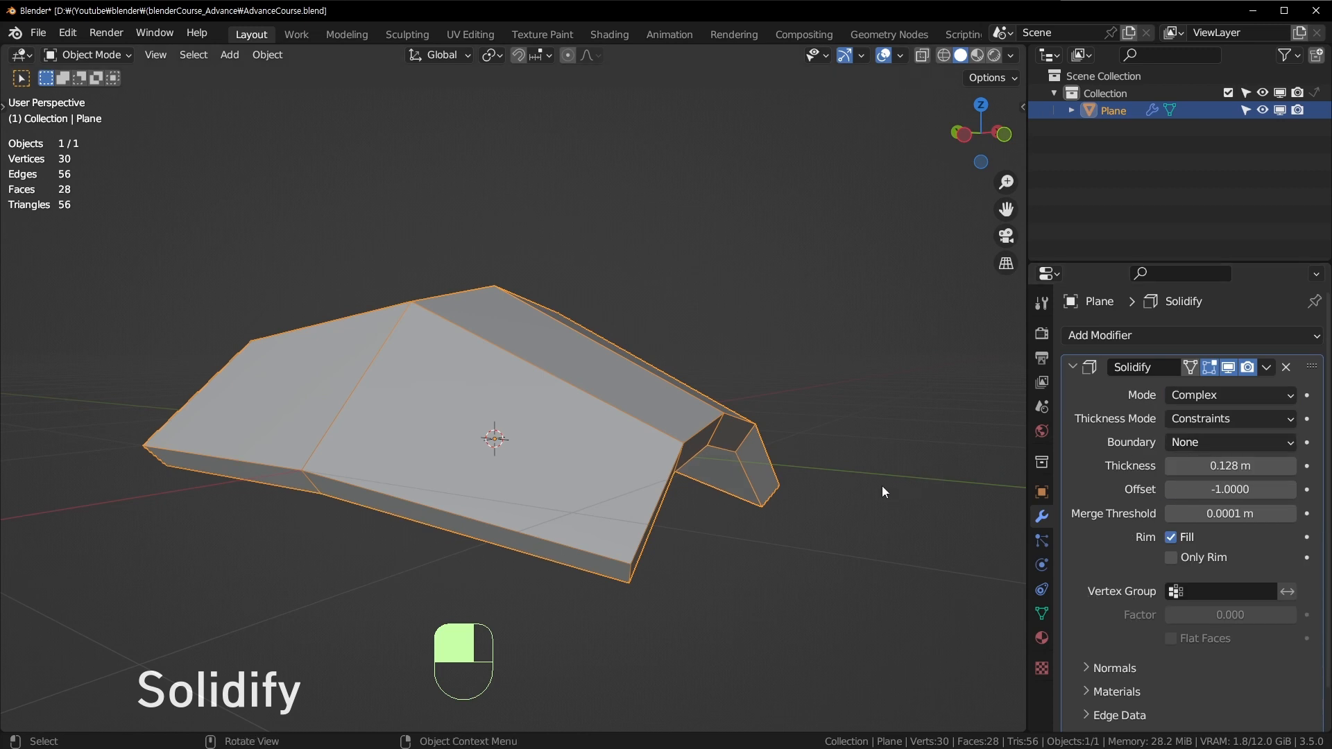
click(1247, 396)
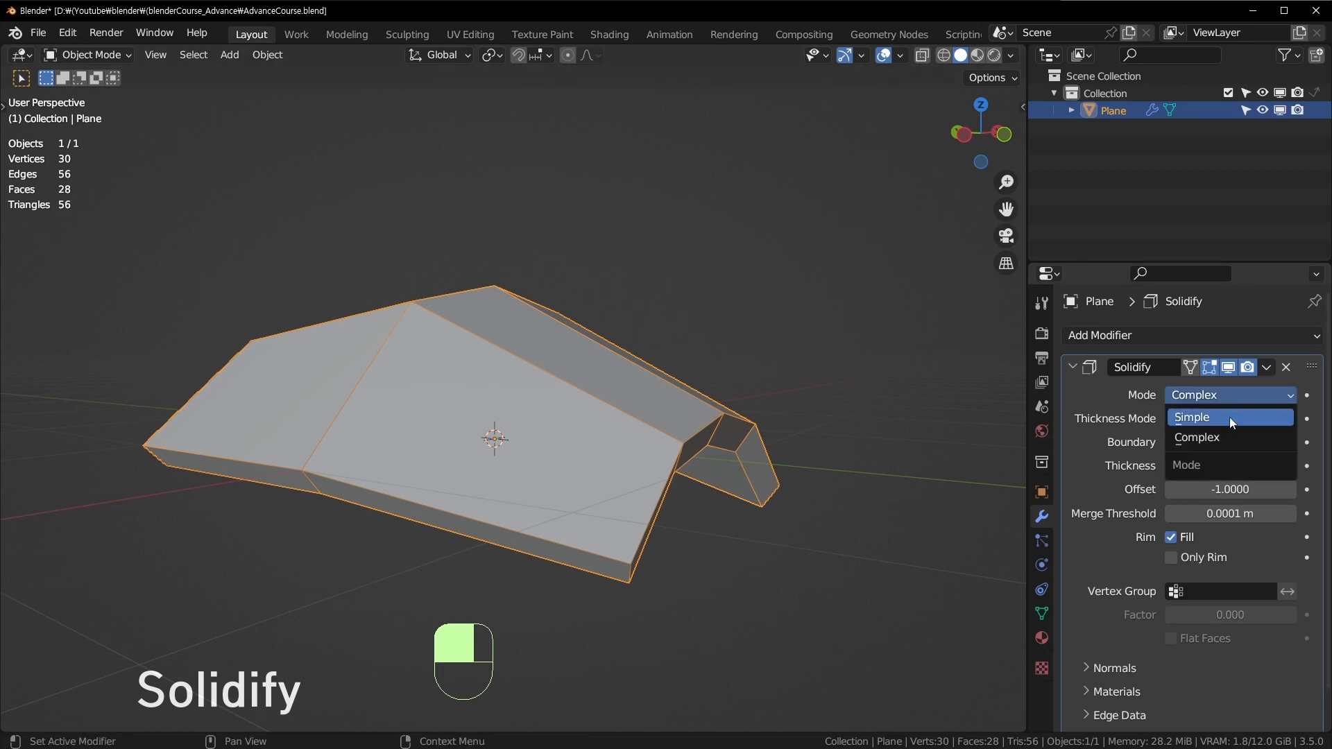
click(1229, 418)
click(1250, 400)
click(1239, 443)
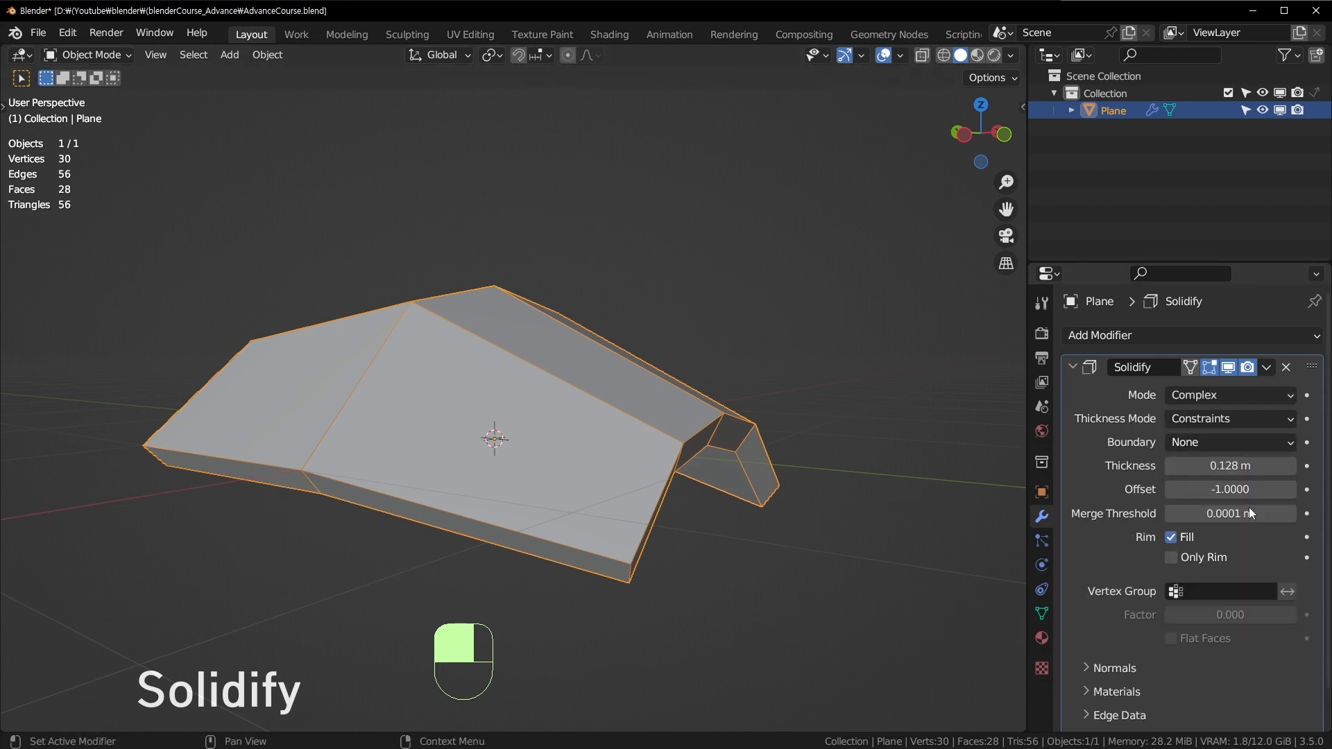
click(1233, 402)
click(1220, 416)
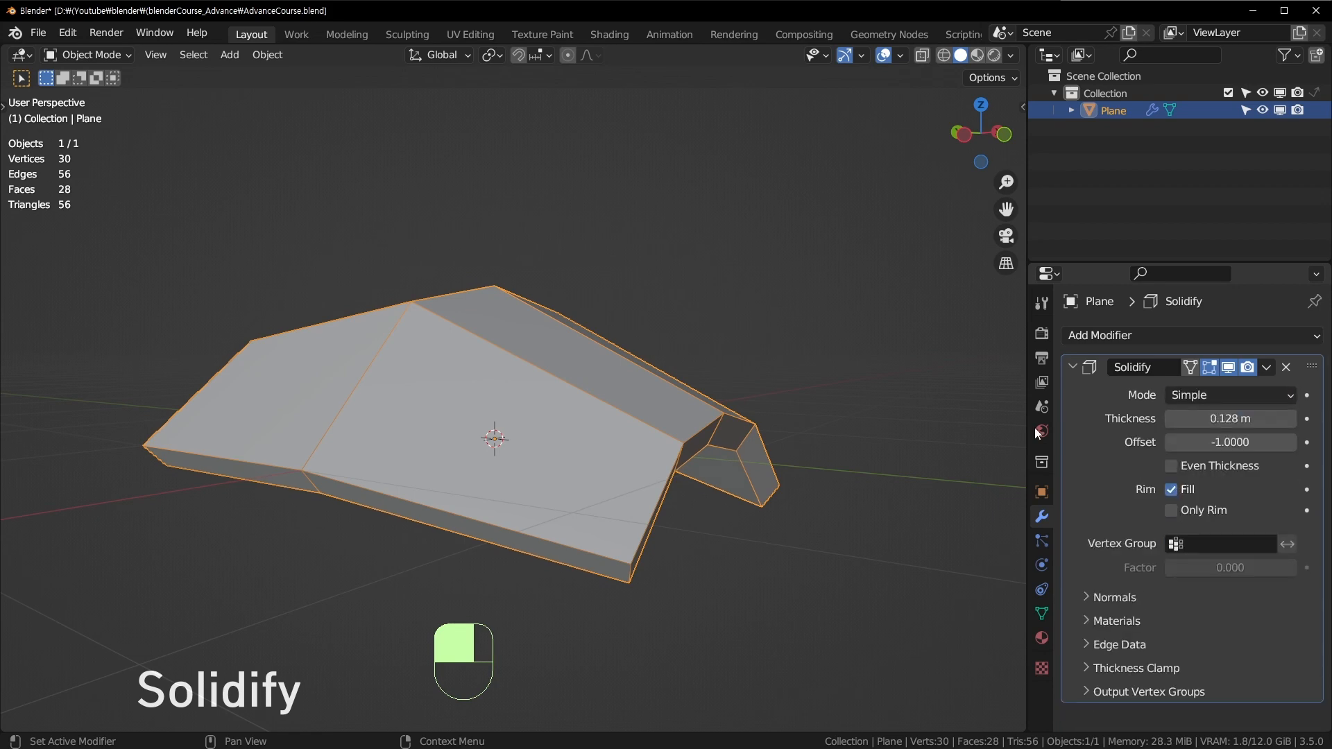
middle_drag(721, 416, 589, 564)
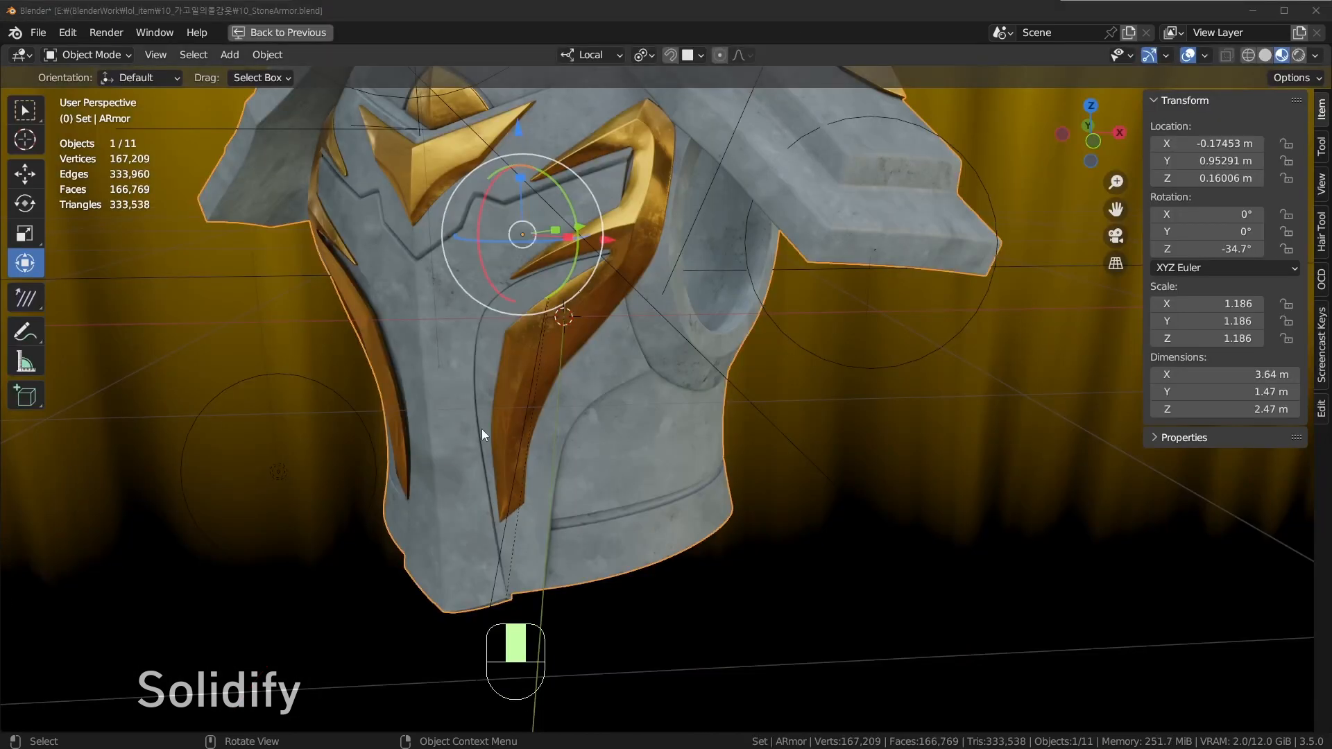
In the stone armor file, examine the thickness of the armor's armhole, torso and waist edges.
middle_drag(481, 429, 515, 334)
shift+middle_drag(543, 252, 534, 323)
scroll(534, 324, up, 1)
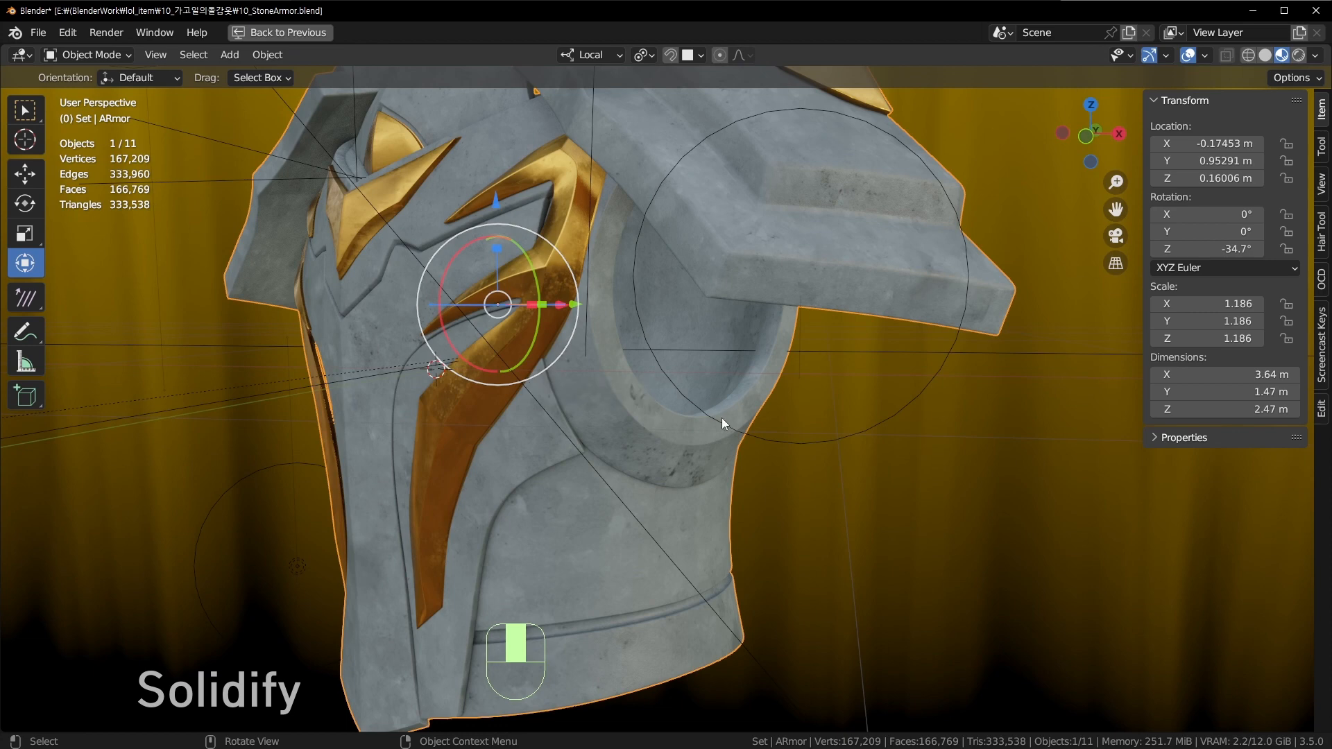
middle_drag(528, 230, 597, 343)
scroll(596, 342, up, 3)
shift+middle_drag(563, 416, 685, 294)
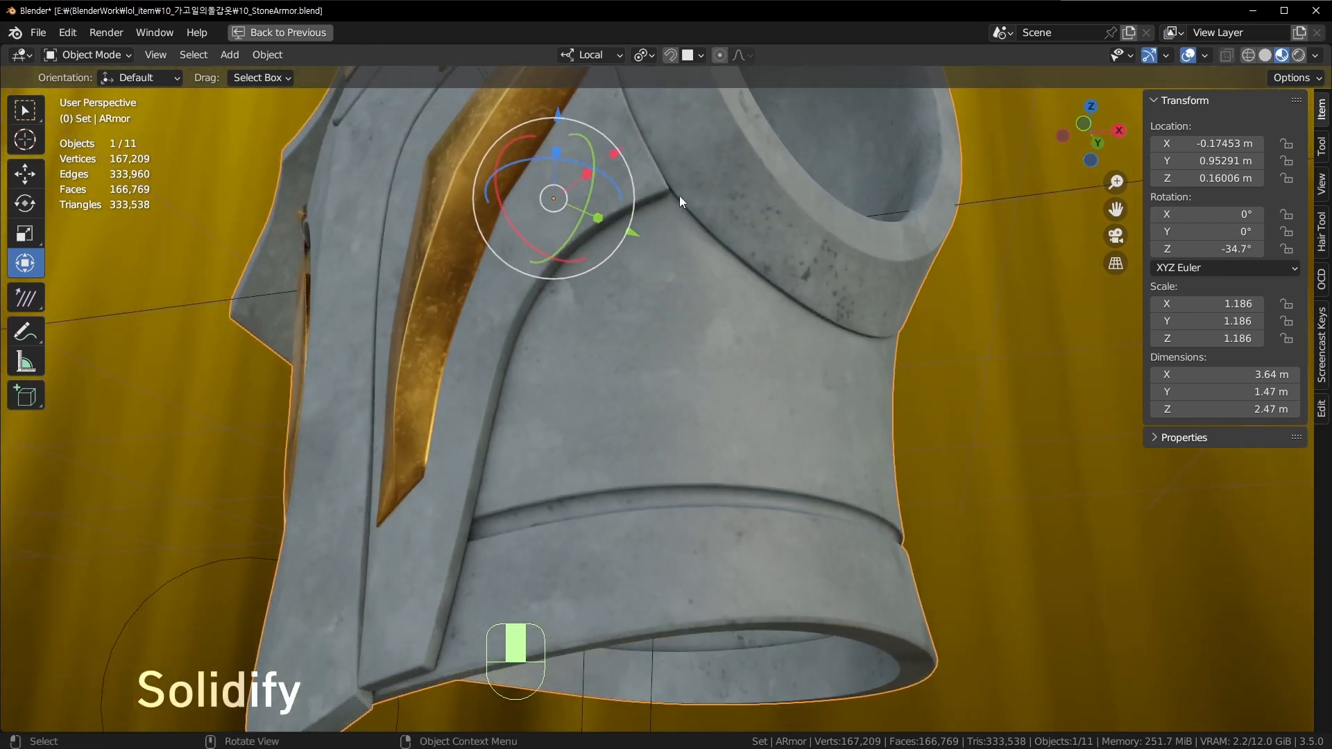
middle_drag(630, 457, 660, 447)
middle_drag(705, 122, 631, 350)
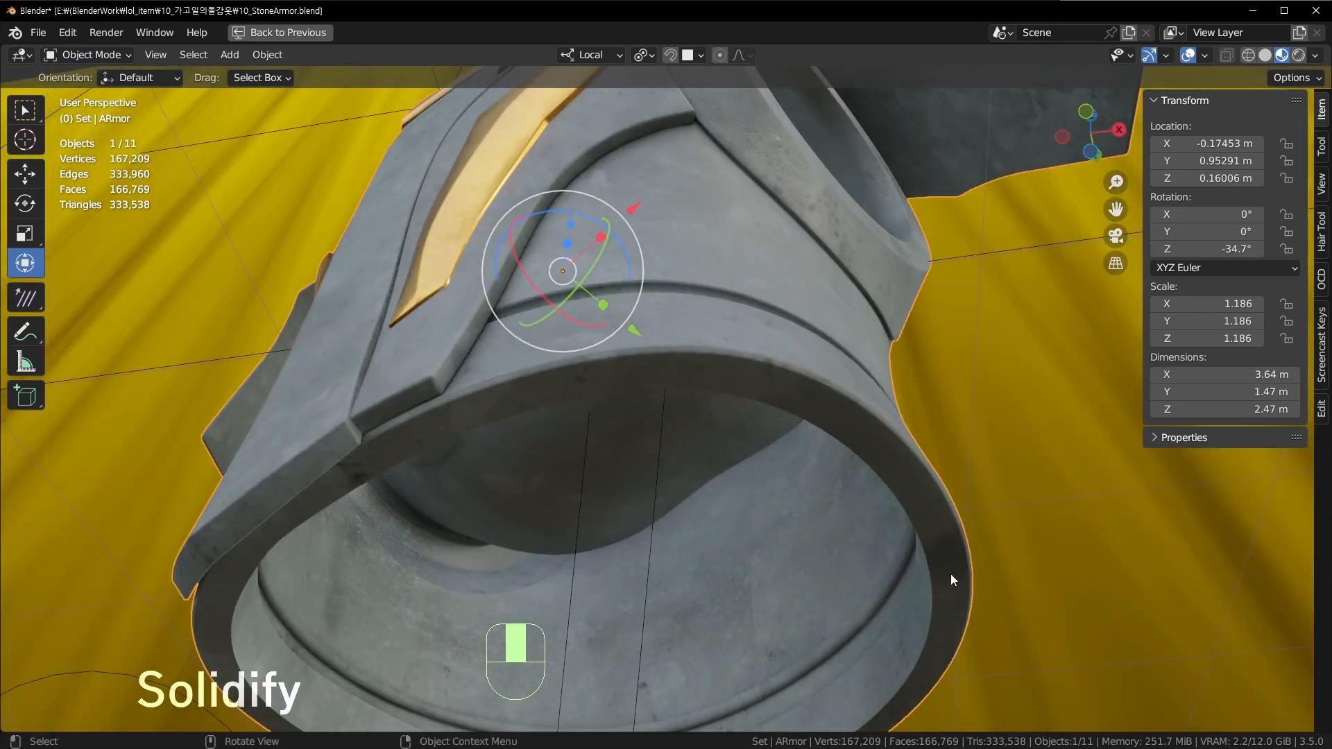
Show the armor's wireframe overlay and inspect the thickened mesh around the waist, chest and shoulder.
key(ctrl+w)
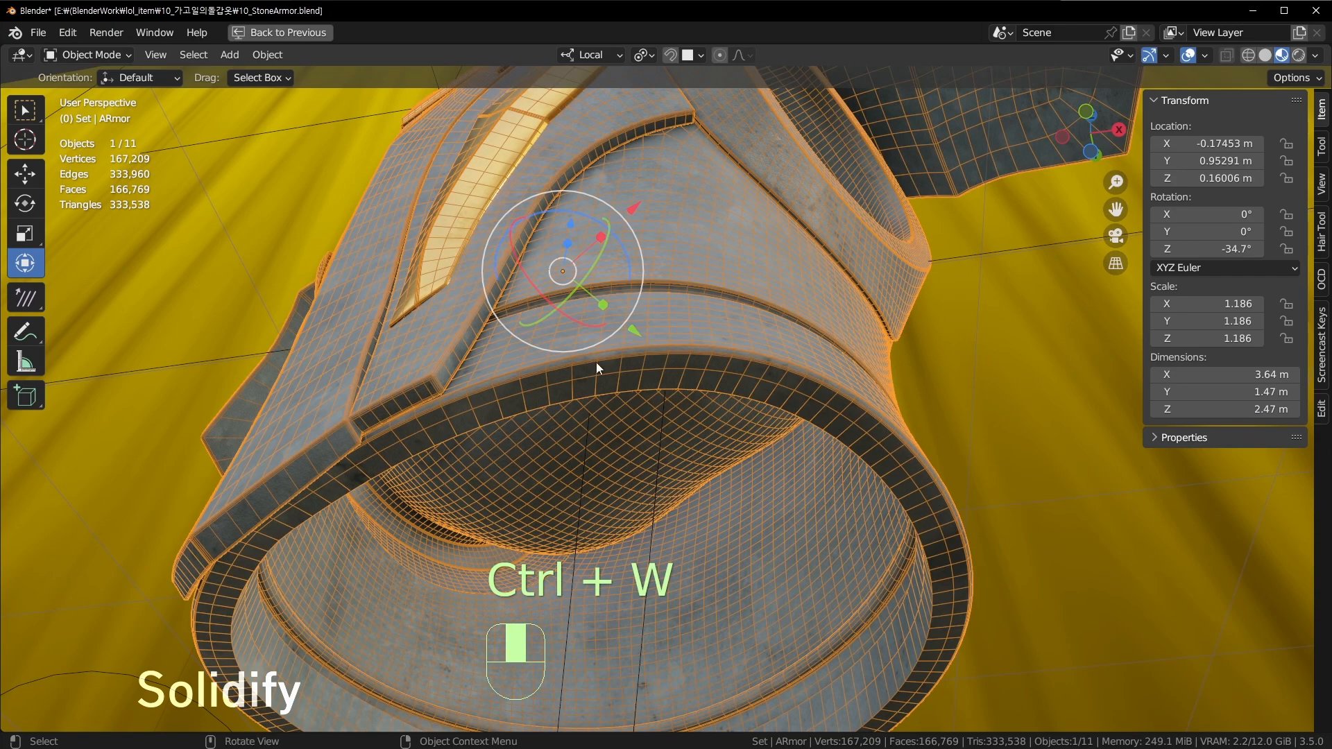
middle_drag(768, 140, 553, 231)
key(ctrl+w)
key(ctrl+w)
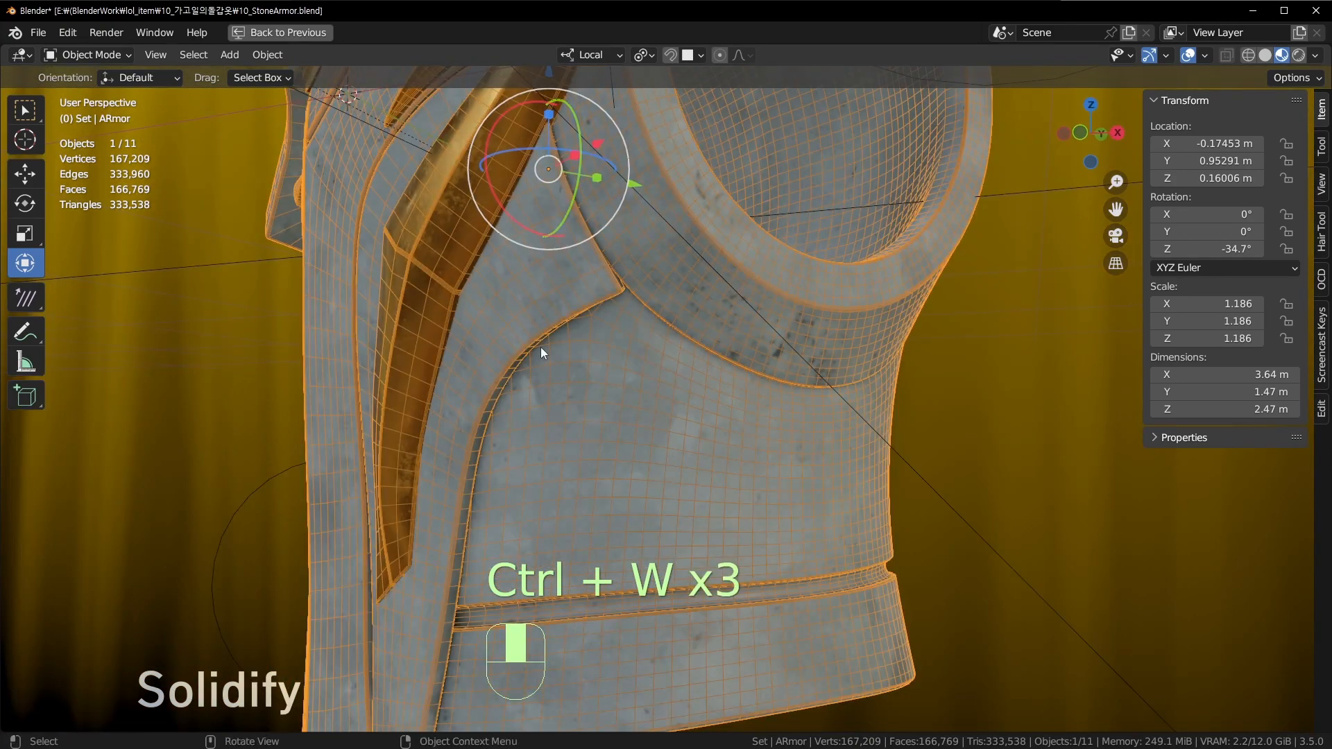
middle_drag(544, 351, 733, 168)
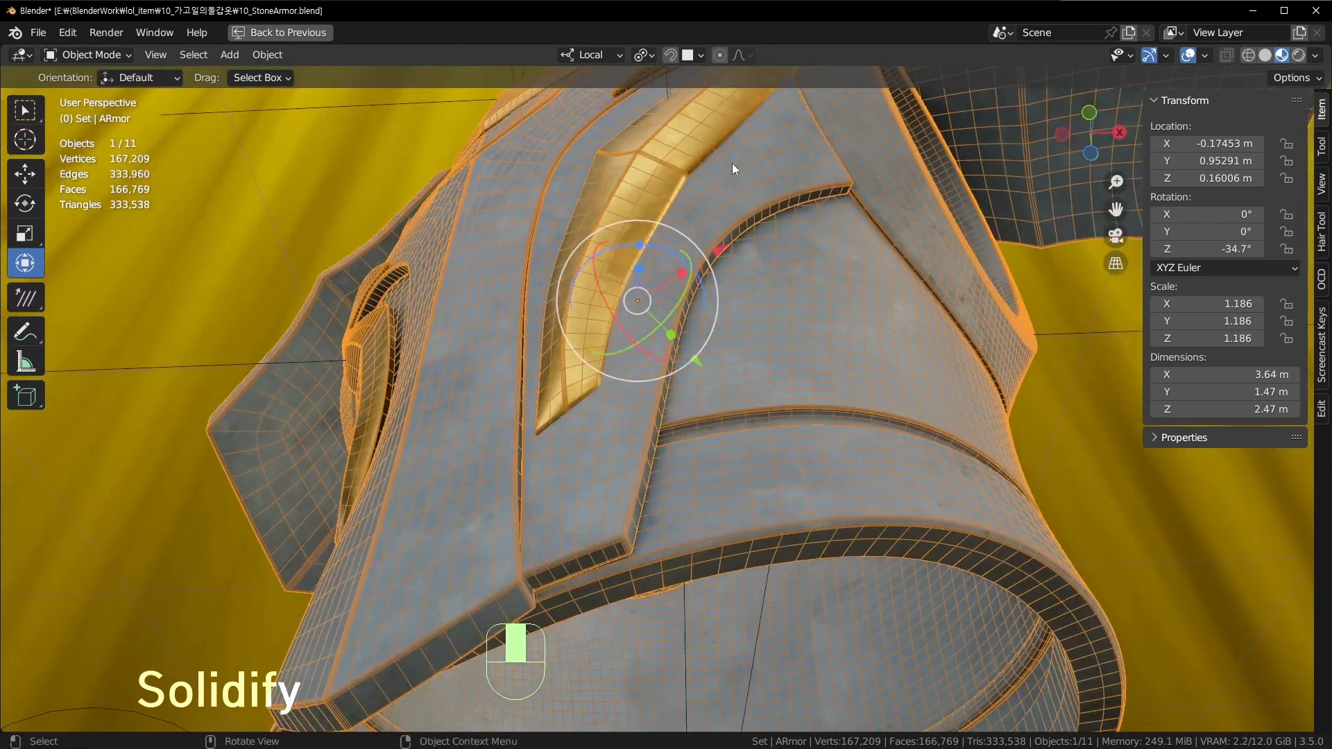
middle_drag(489, 509, 300, 251)
key(ctrl+w)
key(ctrl+w)
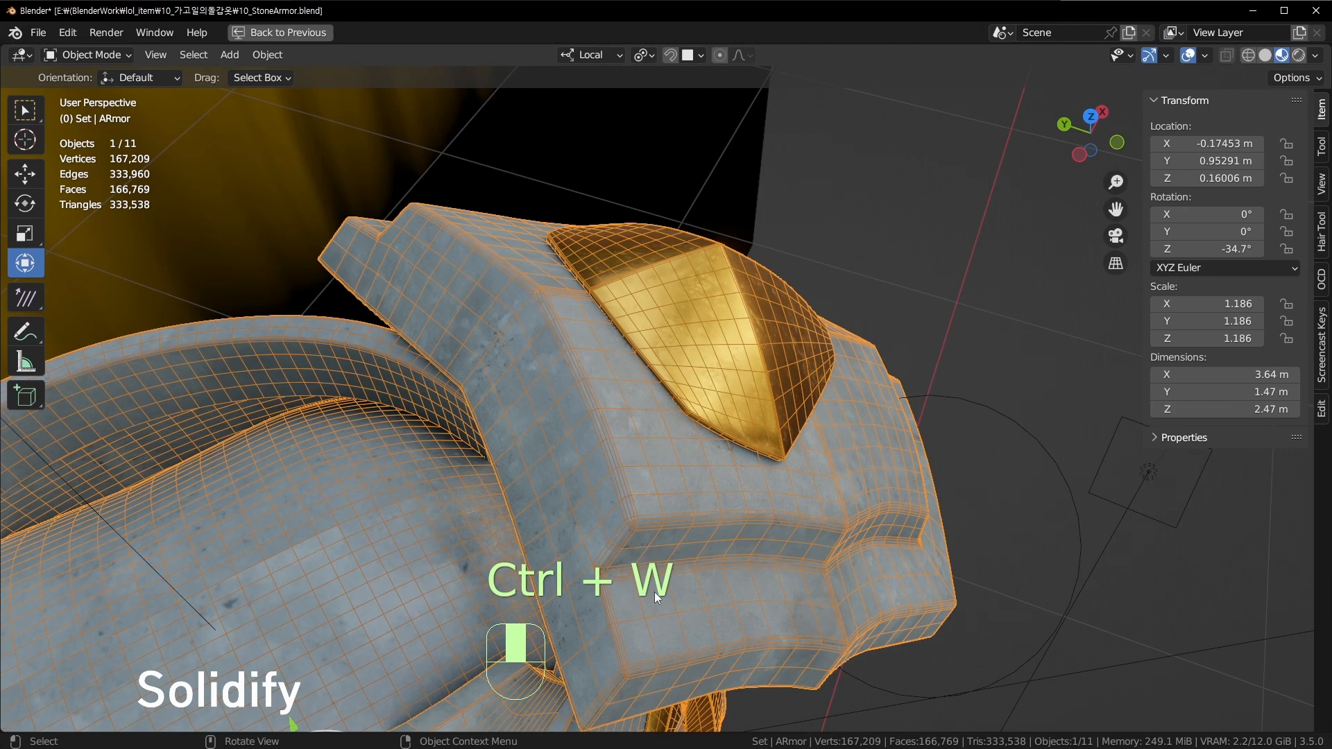
Inspect the wireframe of the shoulder plates and the gold shoulder ornament up close.
middle_drag(655, 592, 434, 473)
middle_drag(368, 344, 480, 413)
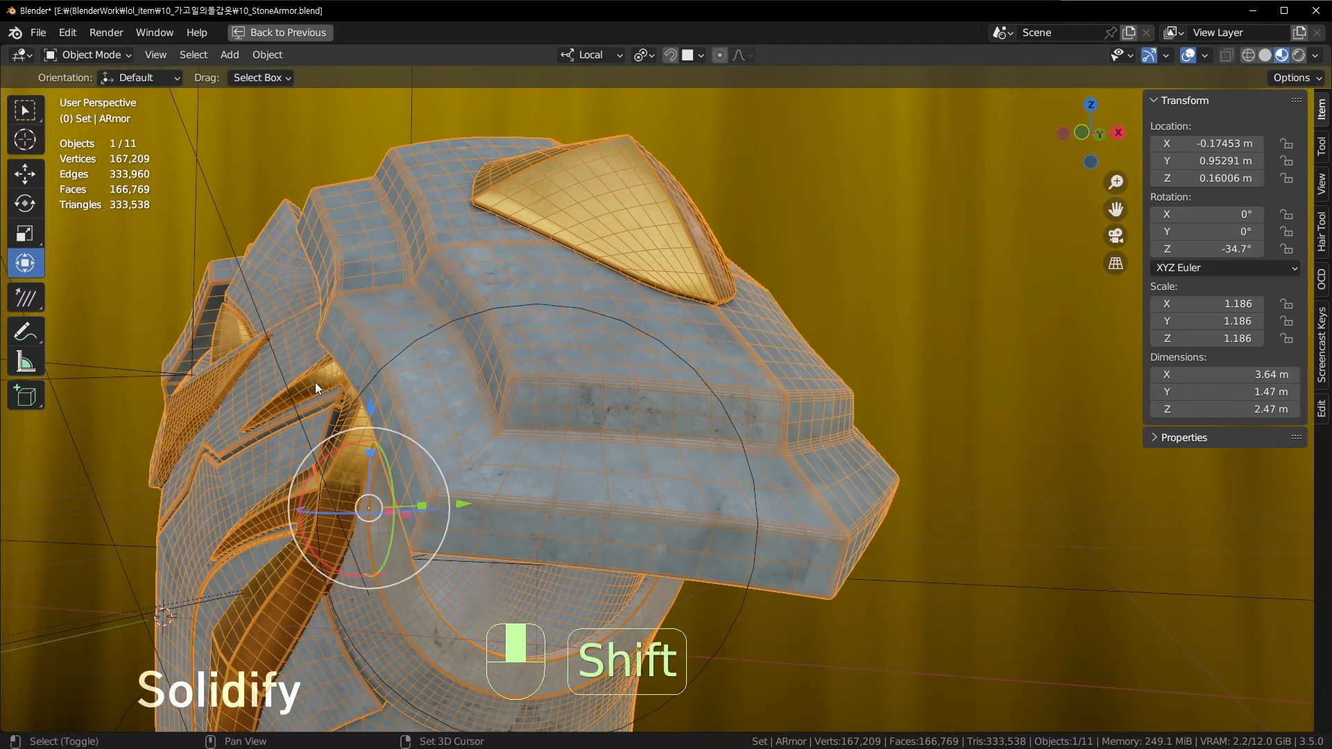
shift+middle_drag(315, 381, 617, 341)
middle_drag(617, 341, 683, 395)
shift+middle_drag(885, 314, 725, 313)
scroll(725, 313, up, 4)
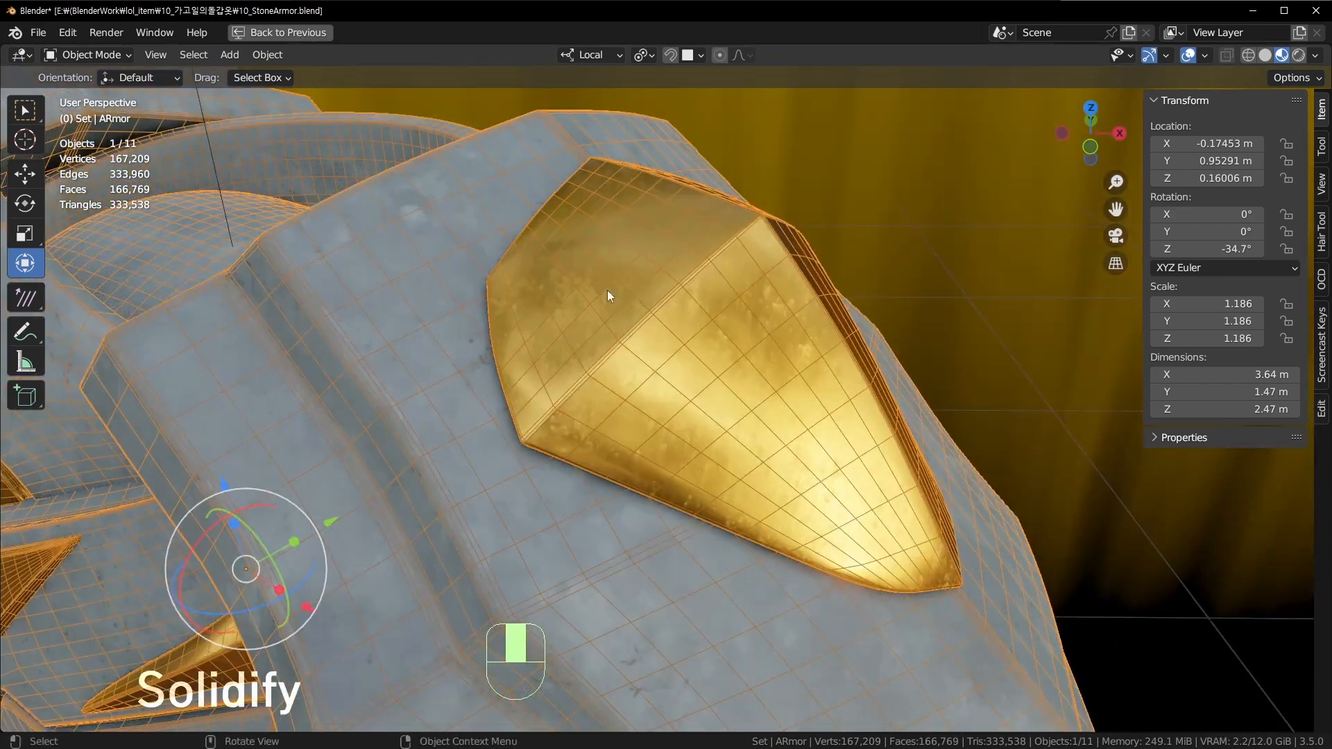
middle_drag(608, 296, 790, 427)
scroll(762, 440, down, 5)
Hide the armor's wireframe overlay and review the finished collar, shoulders and front.
key(ctrl+w)
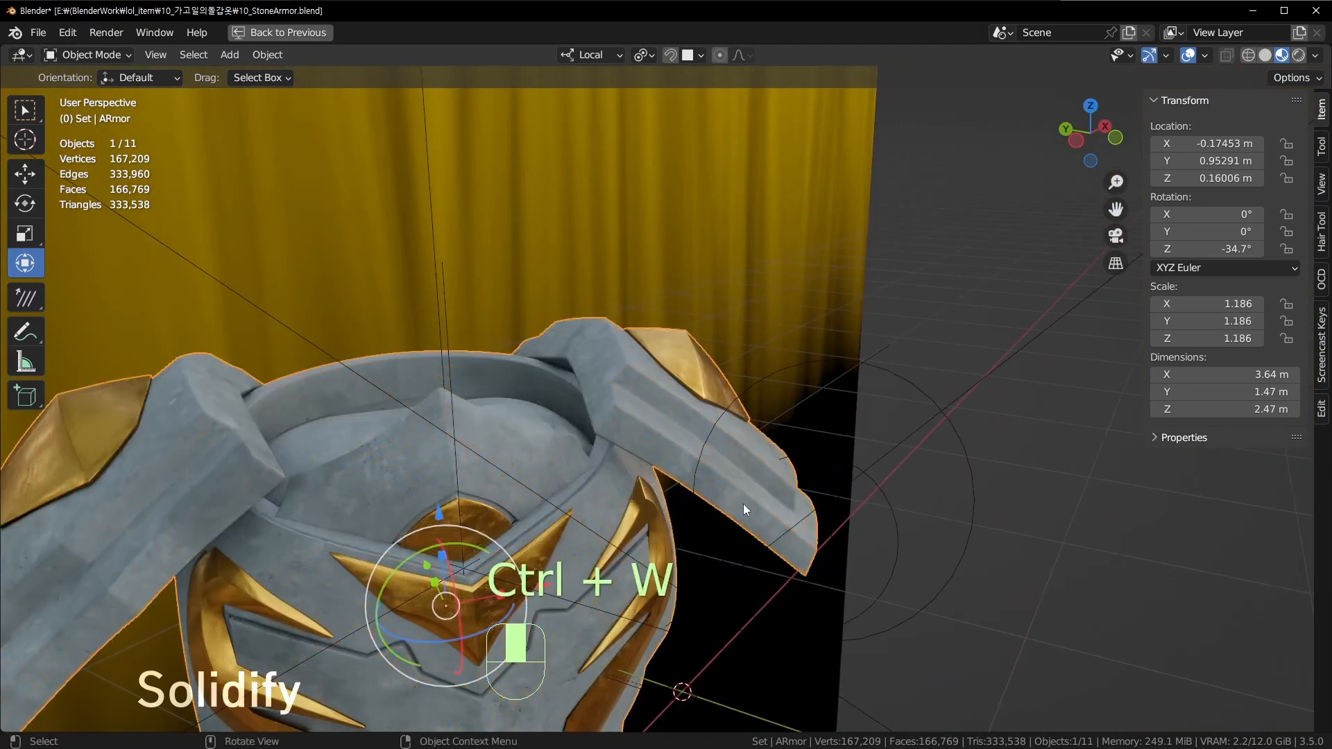
middle_drag(743, 503, 584, 486)
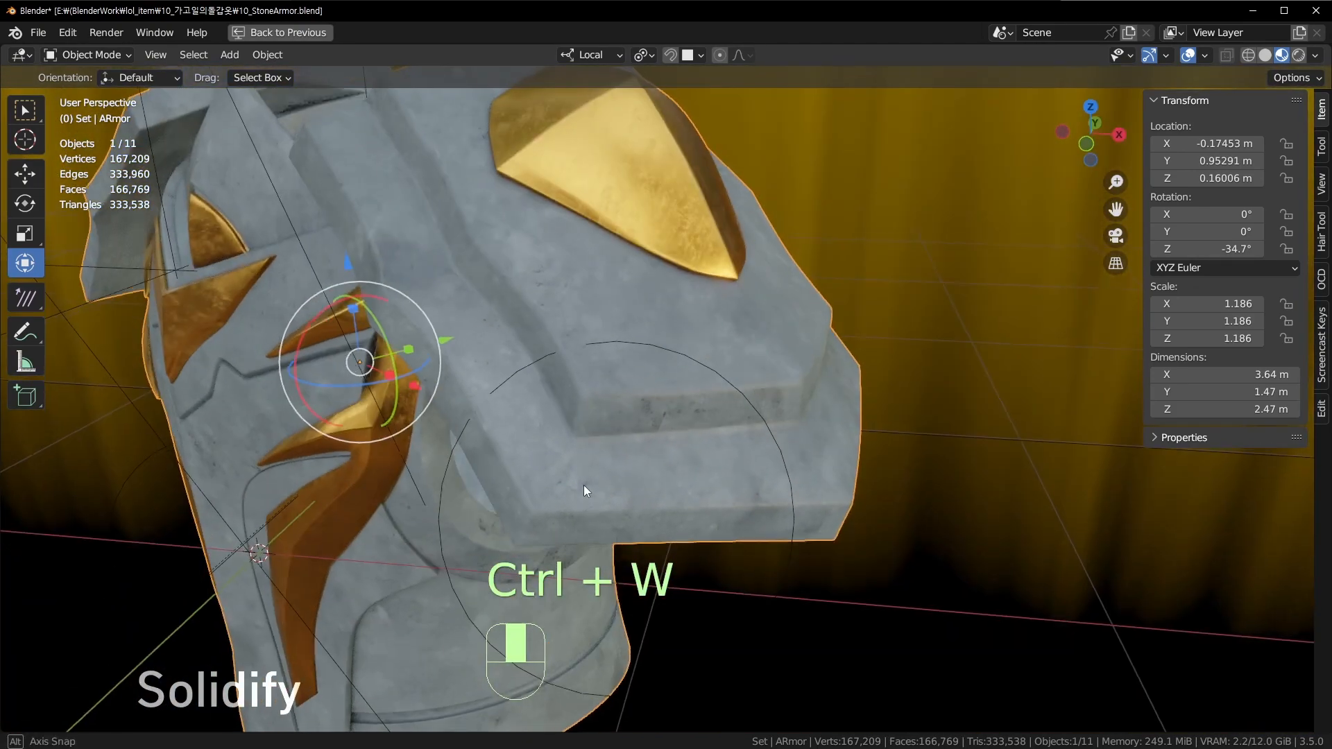
middle_drag(477, 531, 614, 378)
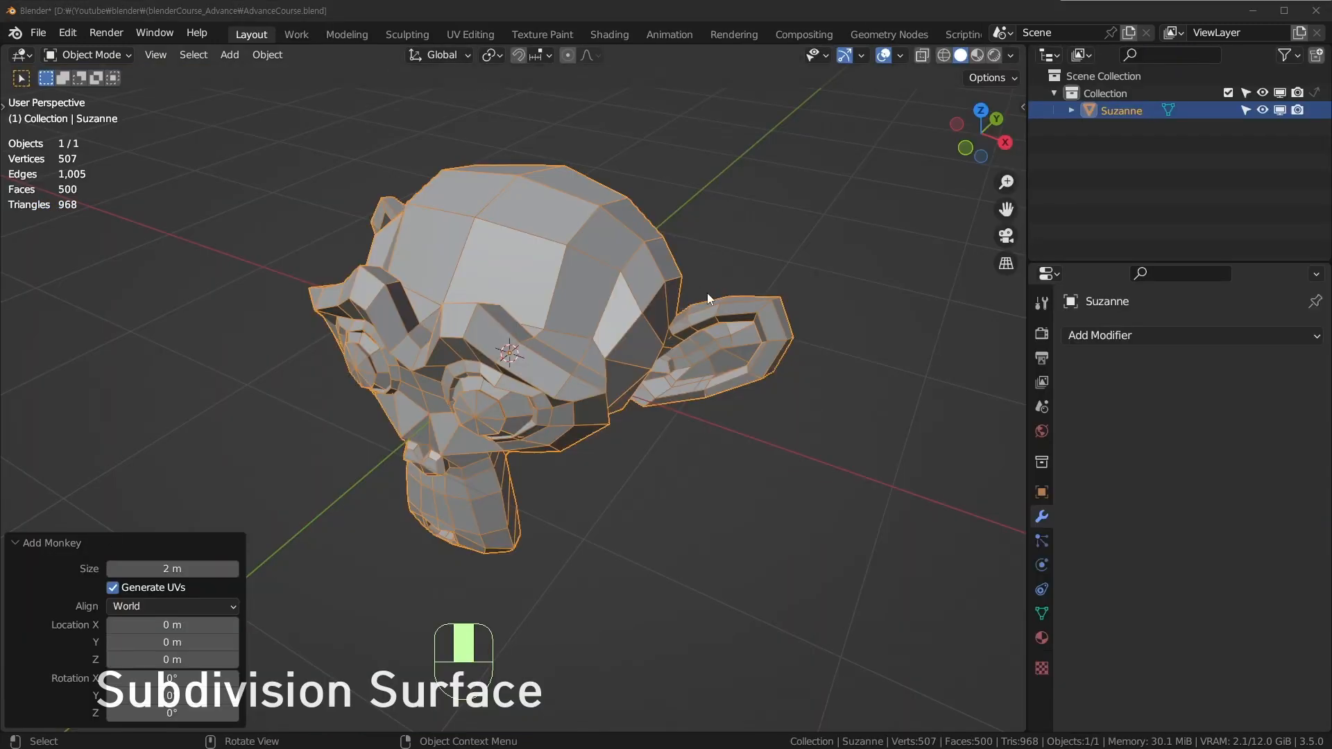
Add a Subdivision Surface modifier to the monkey mesh and view the subdivided forehead up close.
click(1142, 333)
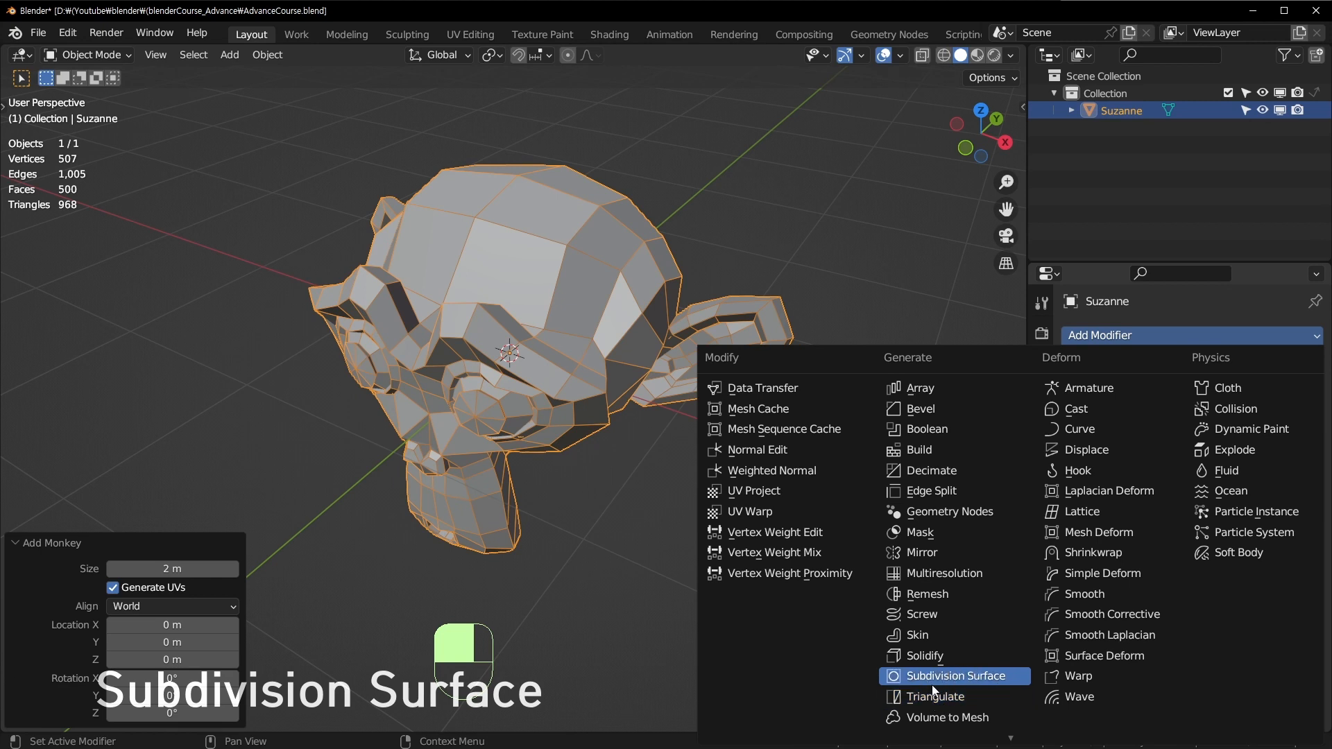
click(976, 672)
middle_drag(627, 438, 640, 419)
scroll(639, 419, up, 3)
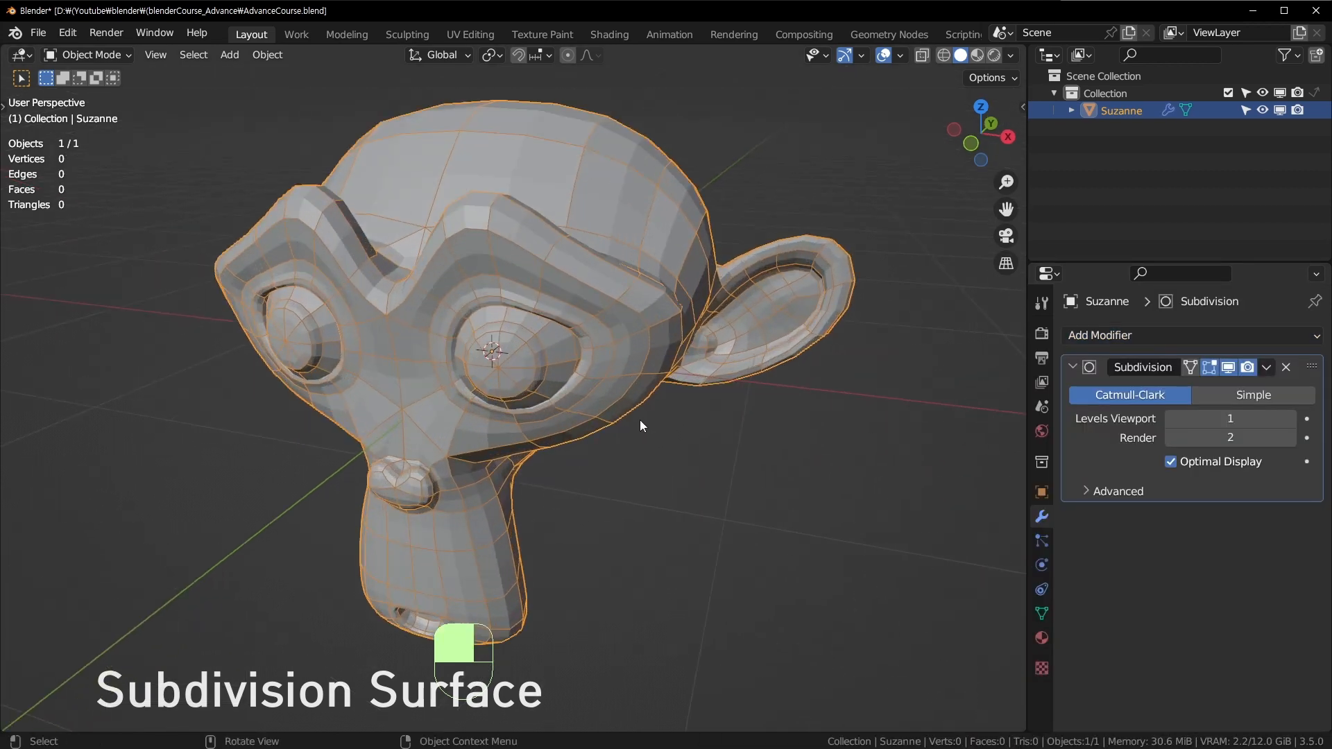
scroll(478, 135, up, 2)
shift+middle_drag(552, 108, 488, 321)
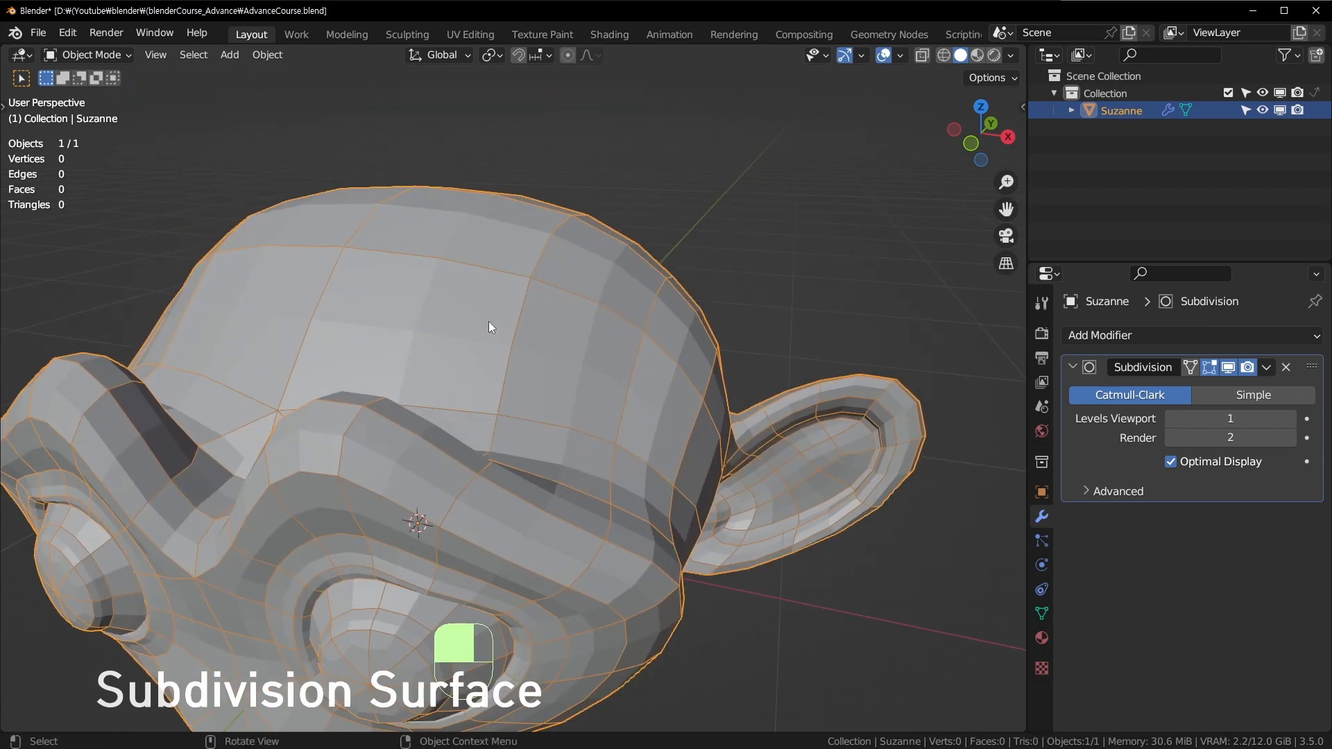
key(ctrl+w)
key(ctrl+w)
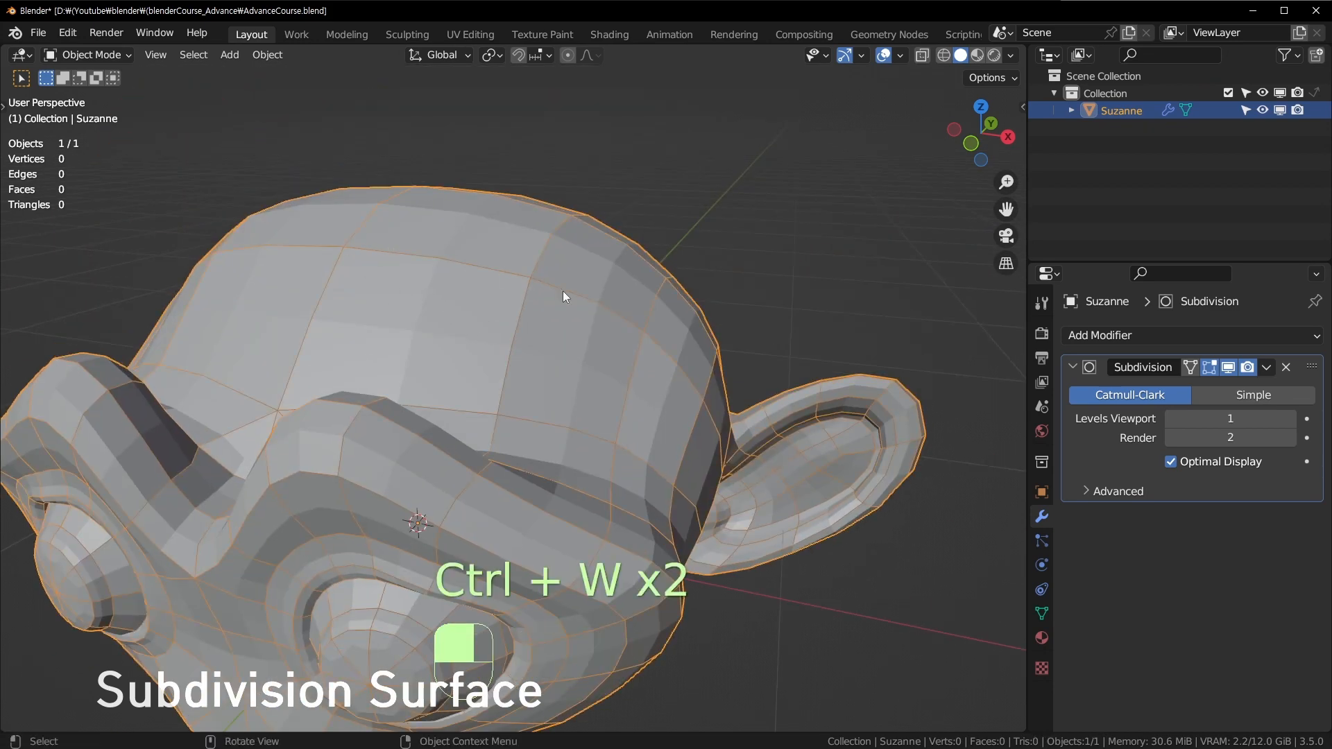
Turn off the Subdivision modifier's viewport display to compare the original low-poly head, and turn it back on.
click(1228, 367)
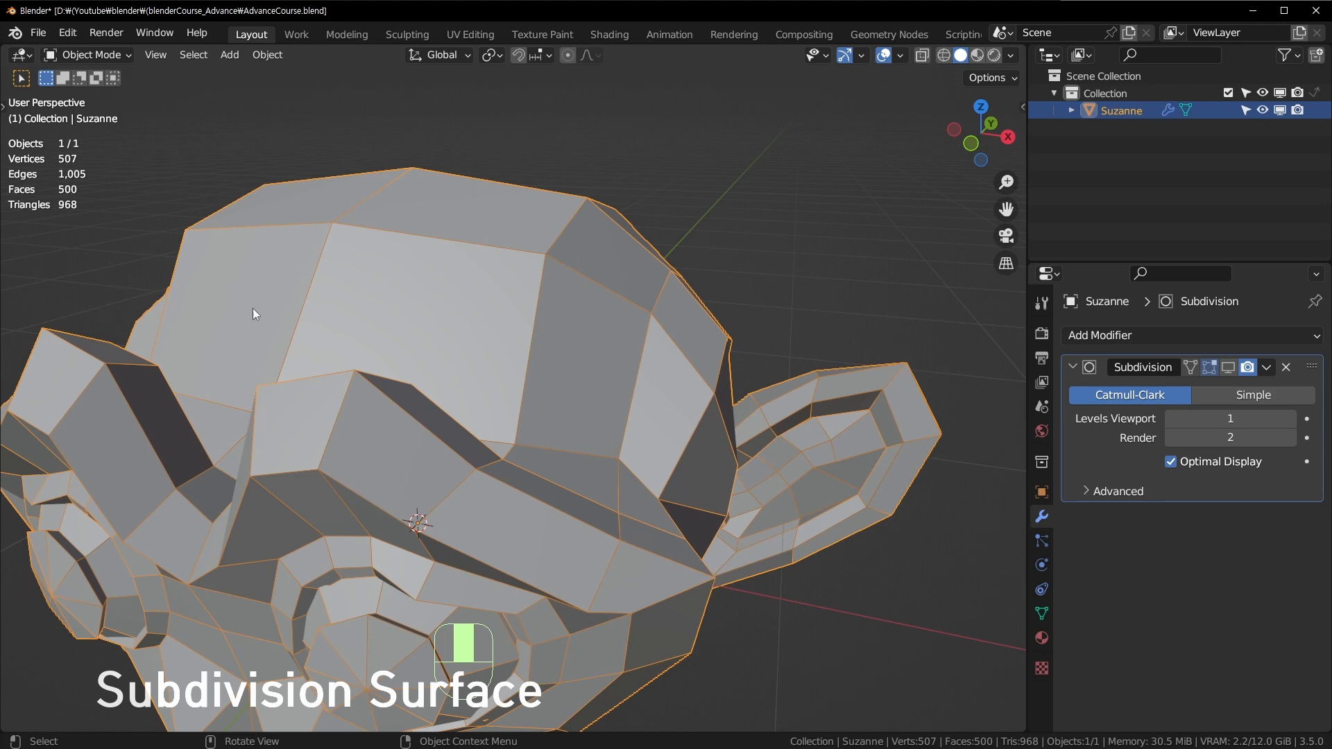
middle_drag(520, 197, 264, 452)
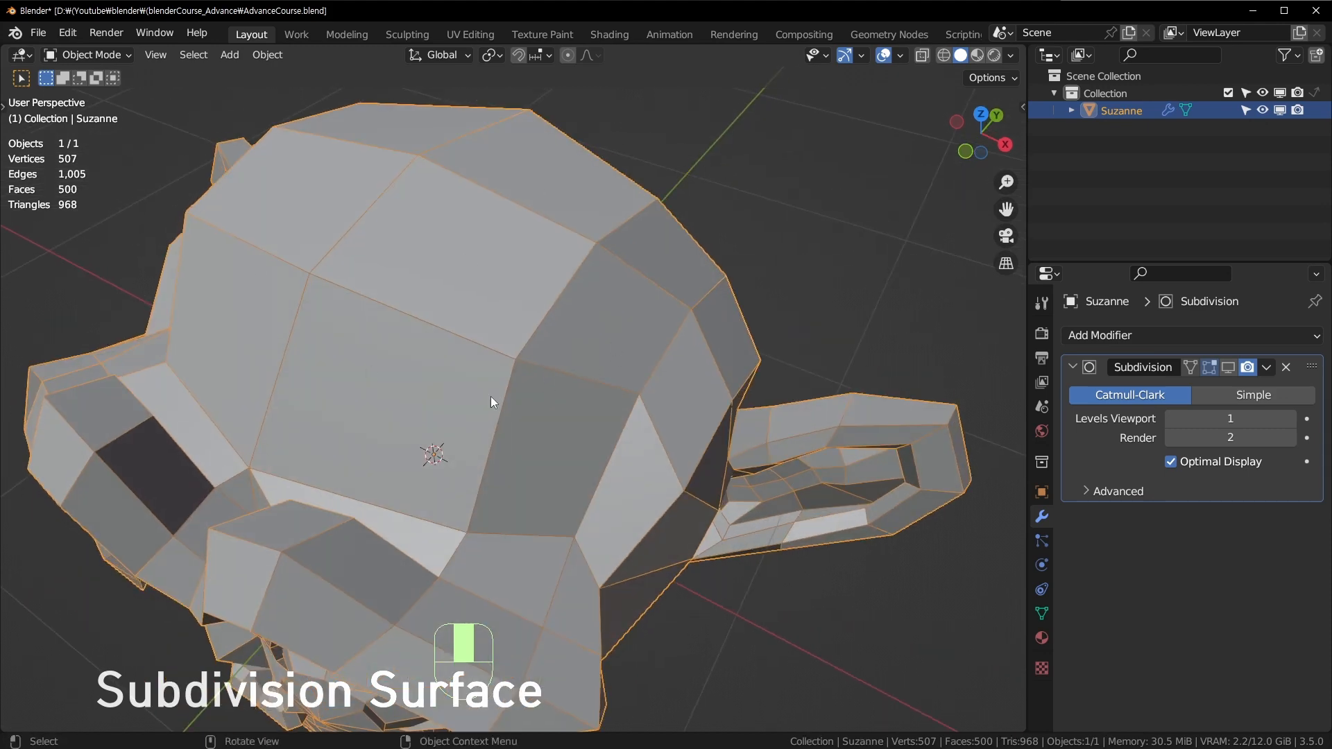
middle_drag(491, 400, 501, 221)
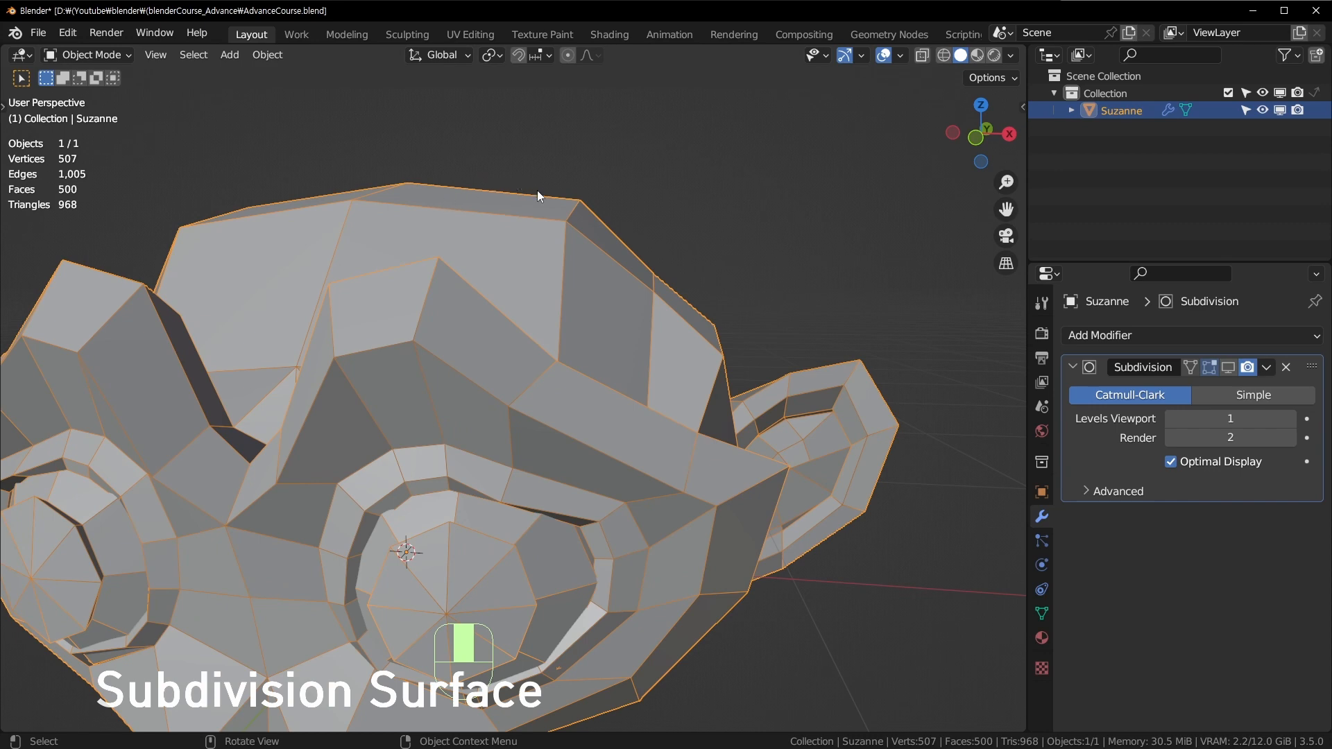
click(1228, 368)
middle_drag(760, 362, 730, 369)
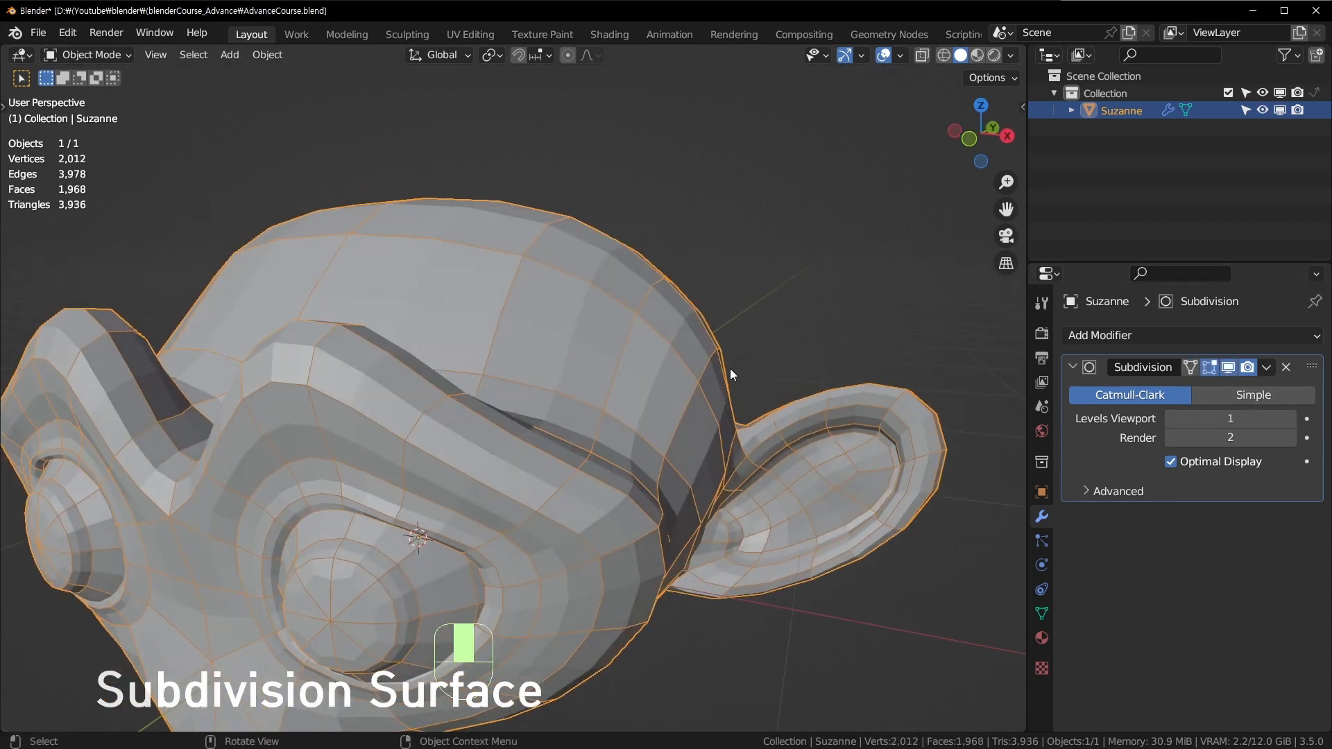
Examine the subdivided mesh around the monkey's eyes, face and ear from several distances.
scroll(729, 368, down, 4)
scroll(673, 444, up, 3)
middle_drag(661, 476, 608, 447)
scroll(520, 438, down, 3)
scroll(609, 447, up, 3)
shift+middle_drag(655, 409, 271, 423)
scroll(232, 464, up, 3)
shift+middle_drag(231, 464, 473, 405)
scroll(473, 405, down, 4)
shift+middle_drag(367, 449, 527, 440)
Cycle the subdivision viewport level repeatedly through 1, 2 and 3, finishing at 3, to compare the smoothness.
key(ctrl+1)
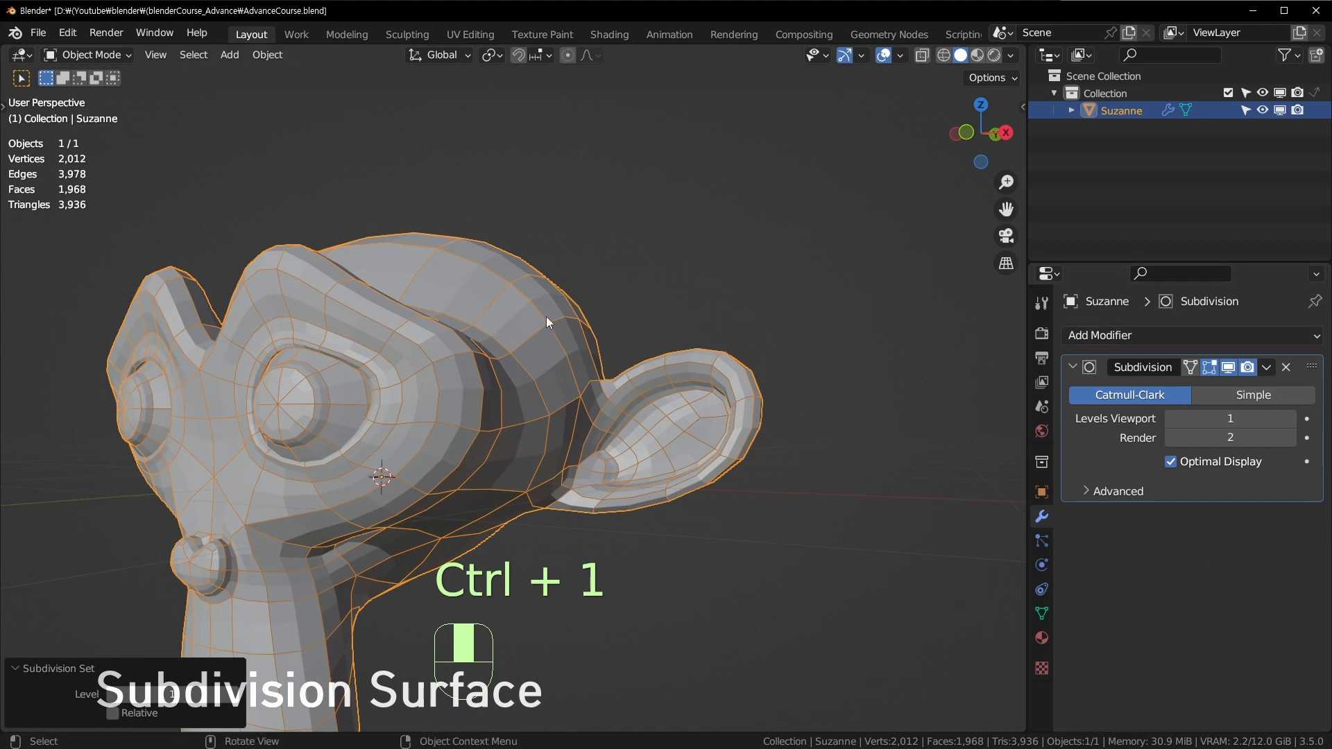
key(ctrl+2)
key(ctrl+3)
scroll(599, 326, up, 2)
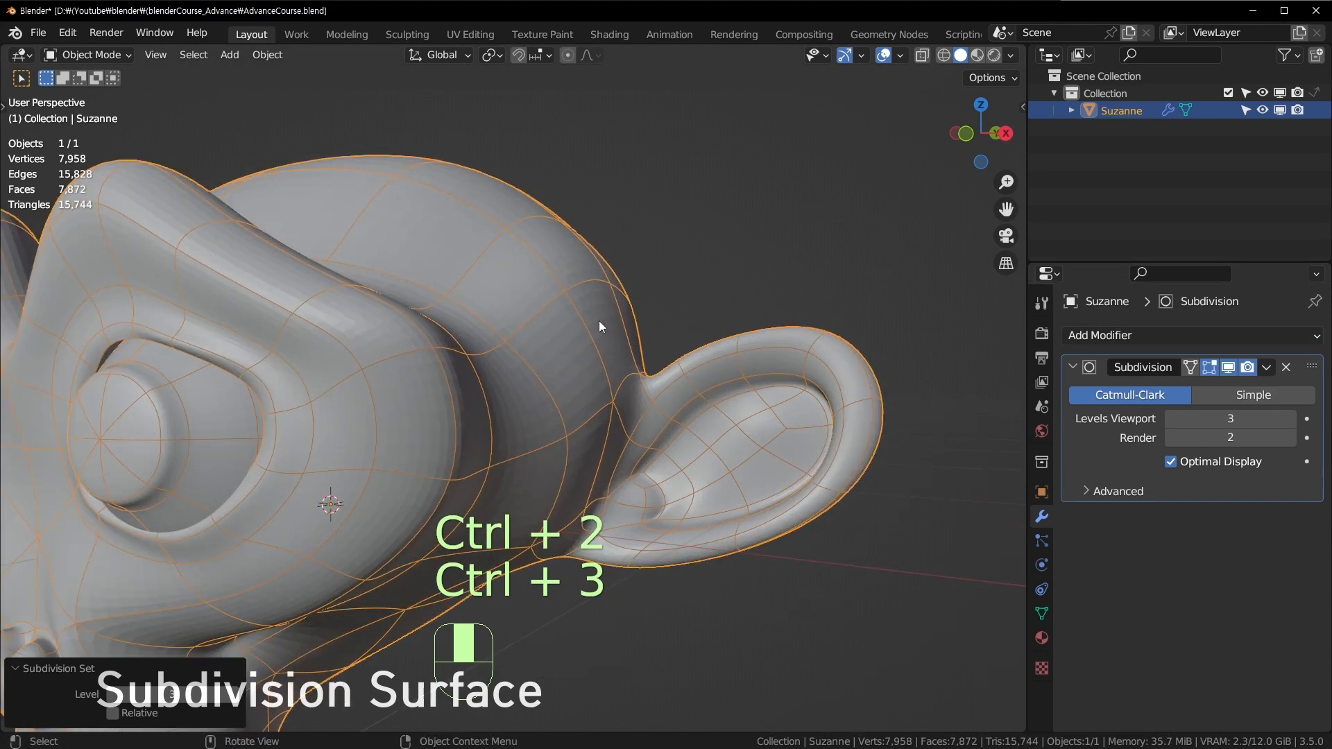
key(ctrl+1)
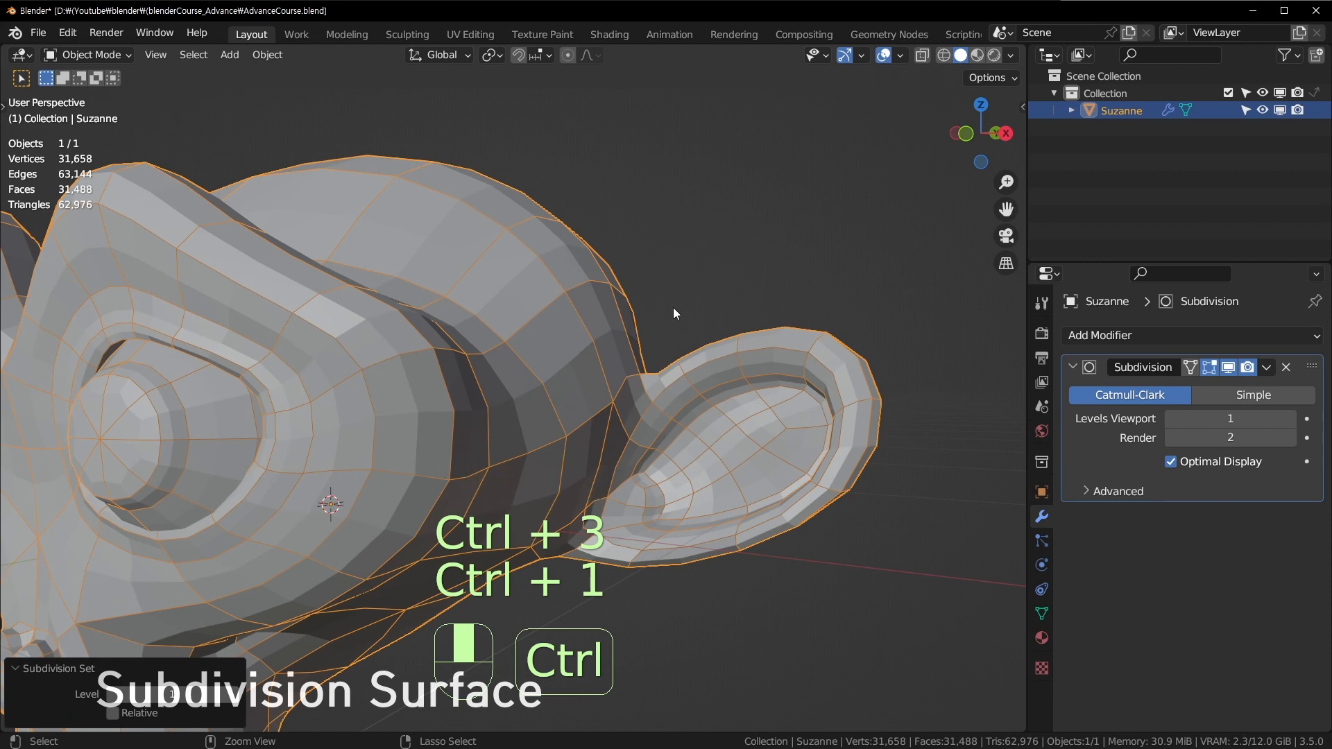
key(ctrl+2)
key(ctrl+3)
key(ctrl+1)
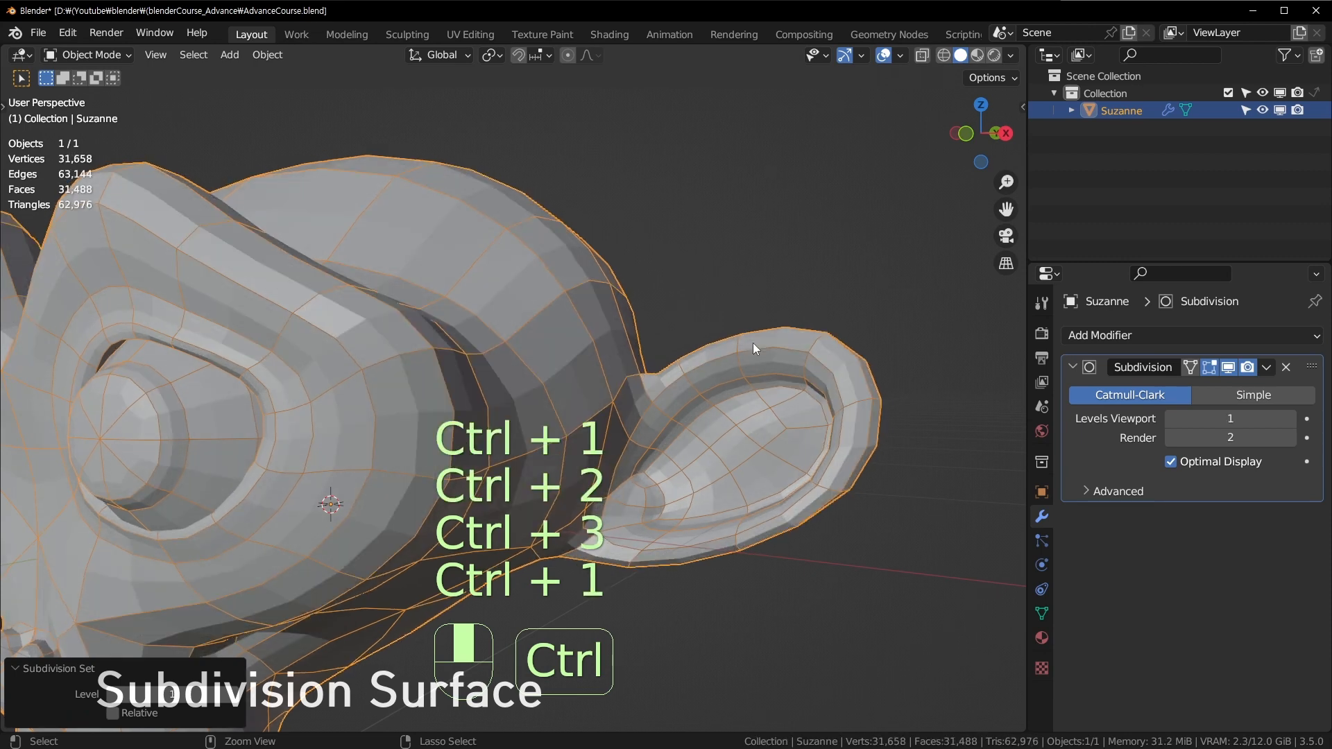
key(ctrl+2)
key(ctrl+3)
scroll(646, 355, down, 4)
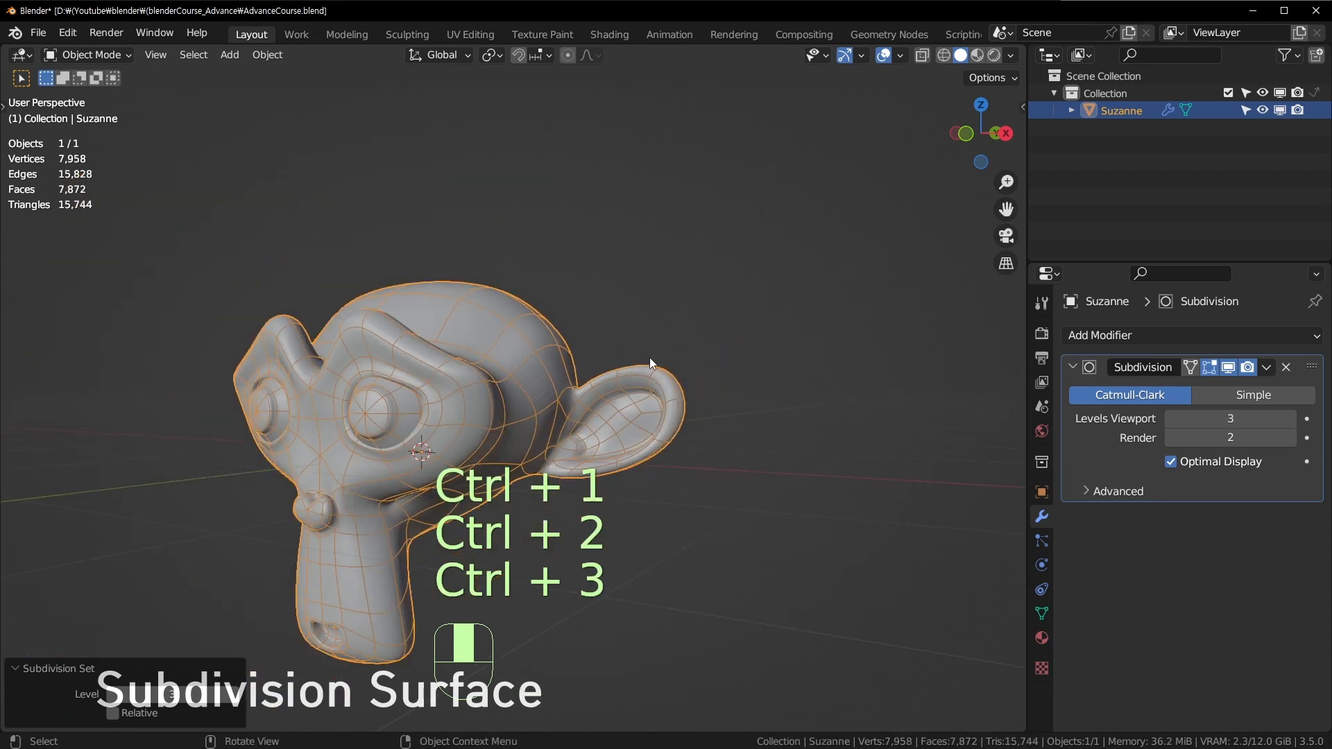
Set the subdivision viewport level to 0 and inspect the head and ear without subdivision.
key(ctrl+0)
scroll(659, 354, up, 1)
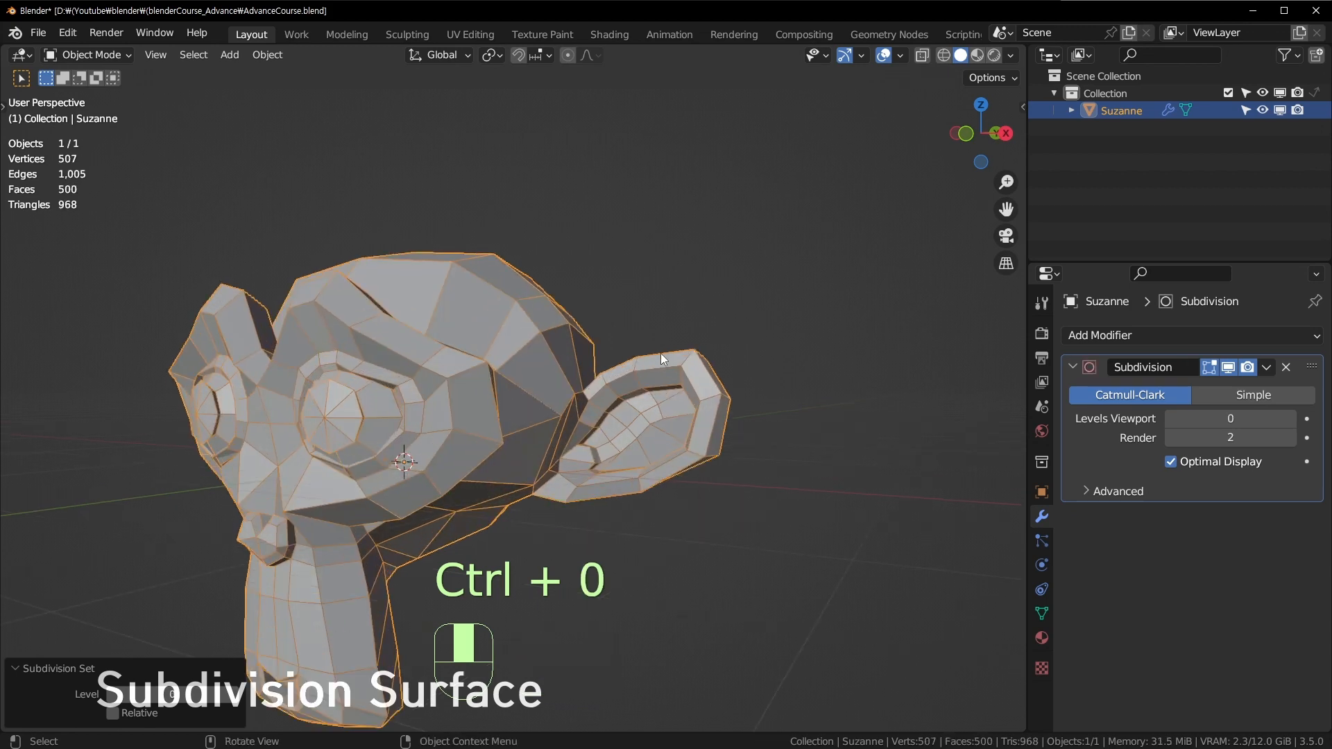
scroll(661, 358, up, 2)
middle_drag(678, 332, 760, 315)
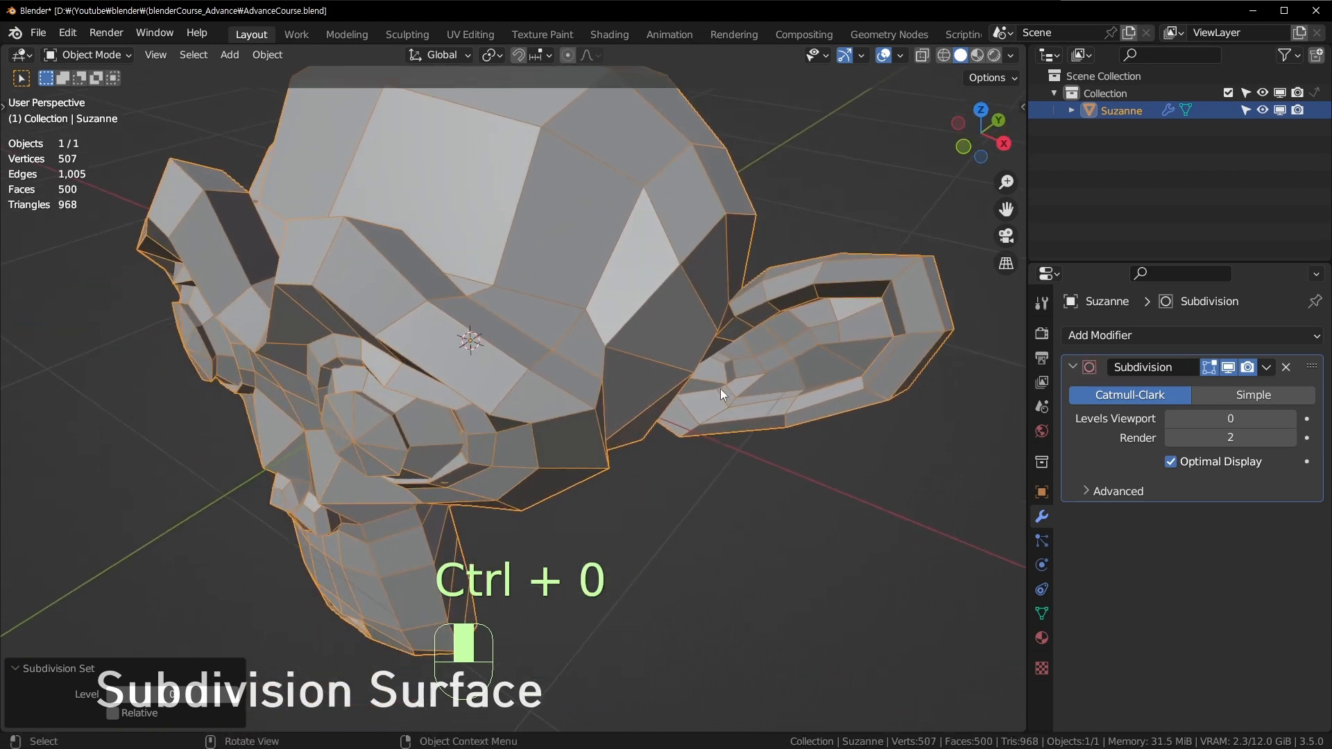
middle_drag(720, 388, 742, 306)
Set the subdivision viewport level to 2, switch the modifier to Simple and inspect the brow and ear up close.
key(ctrl+2)
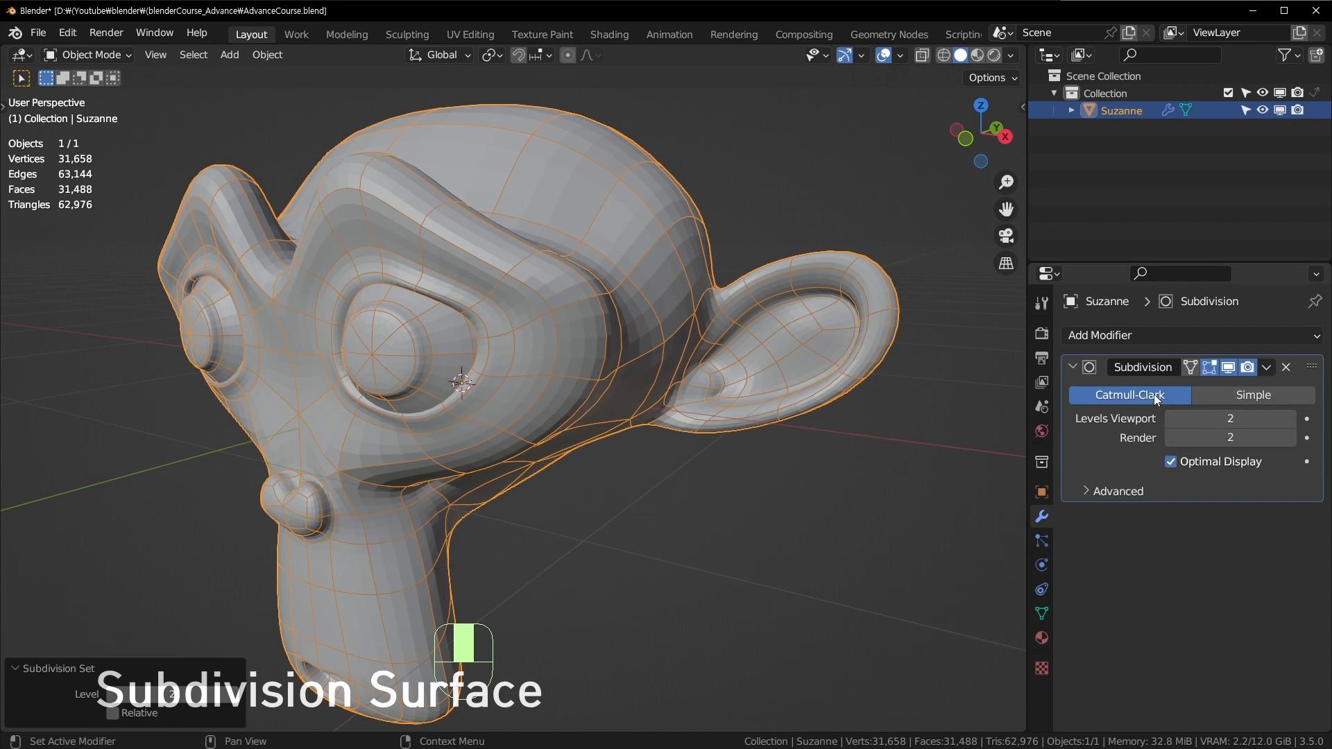
click(1286, 401)
shift+middle_drag(677, 248, 610, 382)
scroll(610, 381, up, 5)
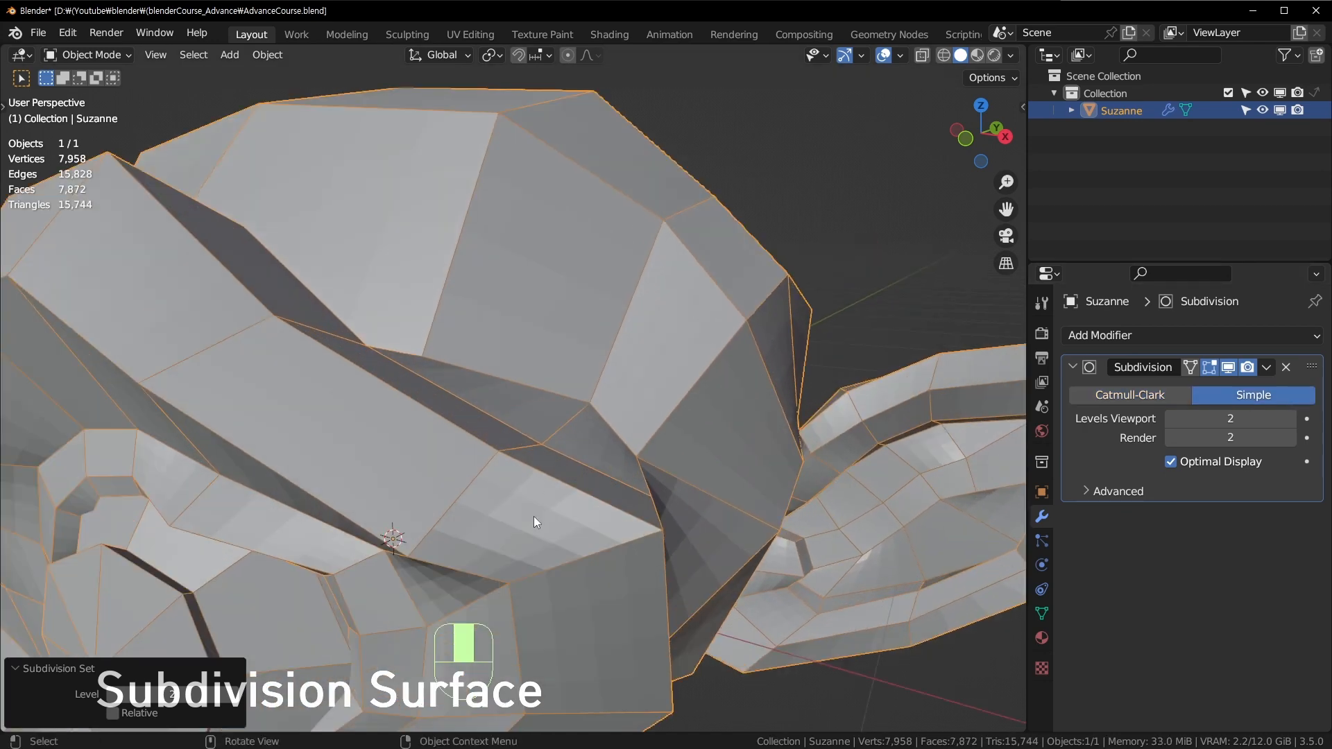
Compare viewport levels 1, 2 and 3 in Simple mode, finishing at level 1.
key(ctrl+1)
key(ctrl+2)
key(ctrl+3)
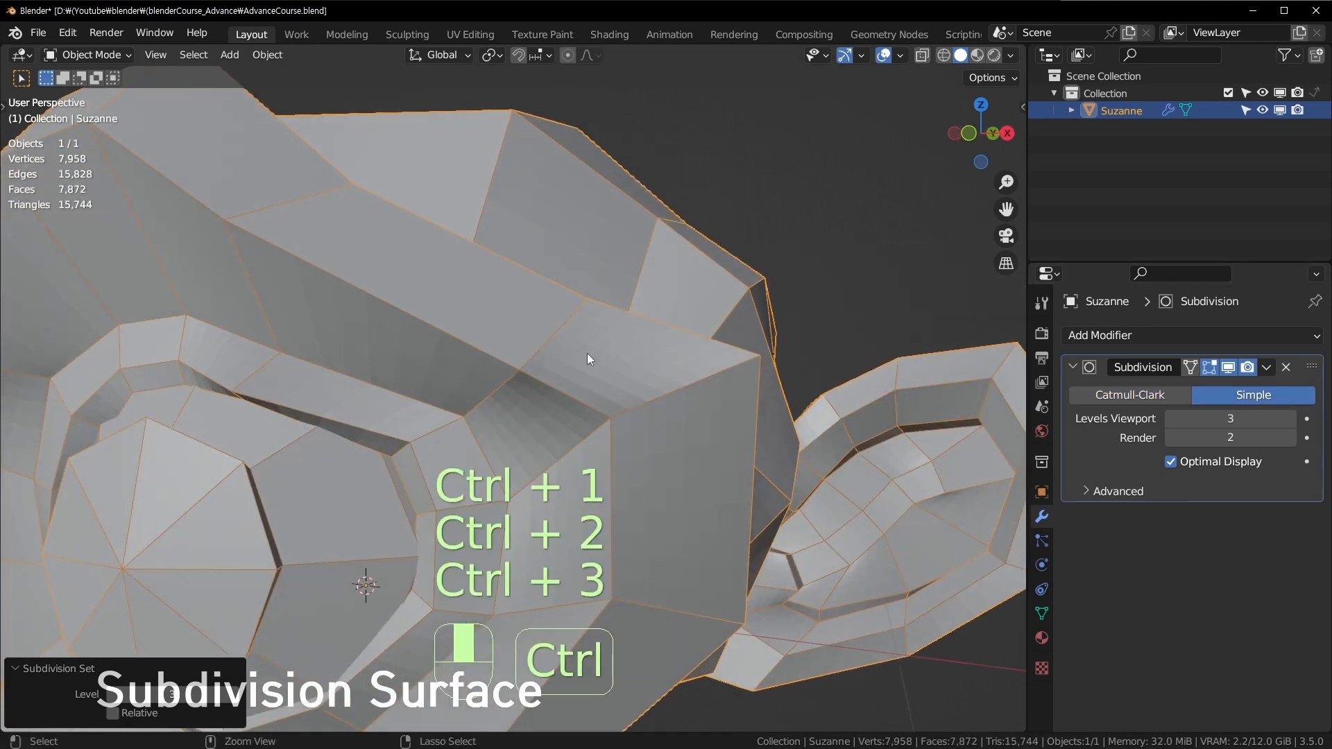
key(ctrl+1)
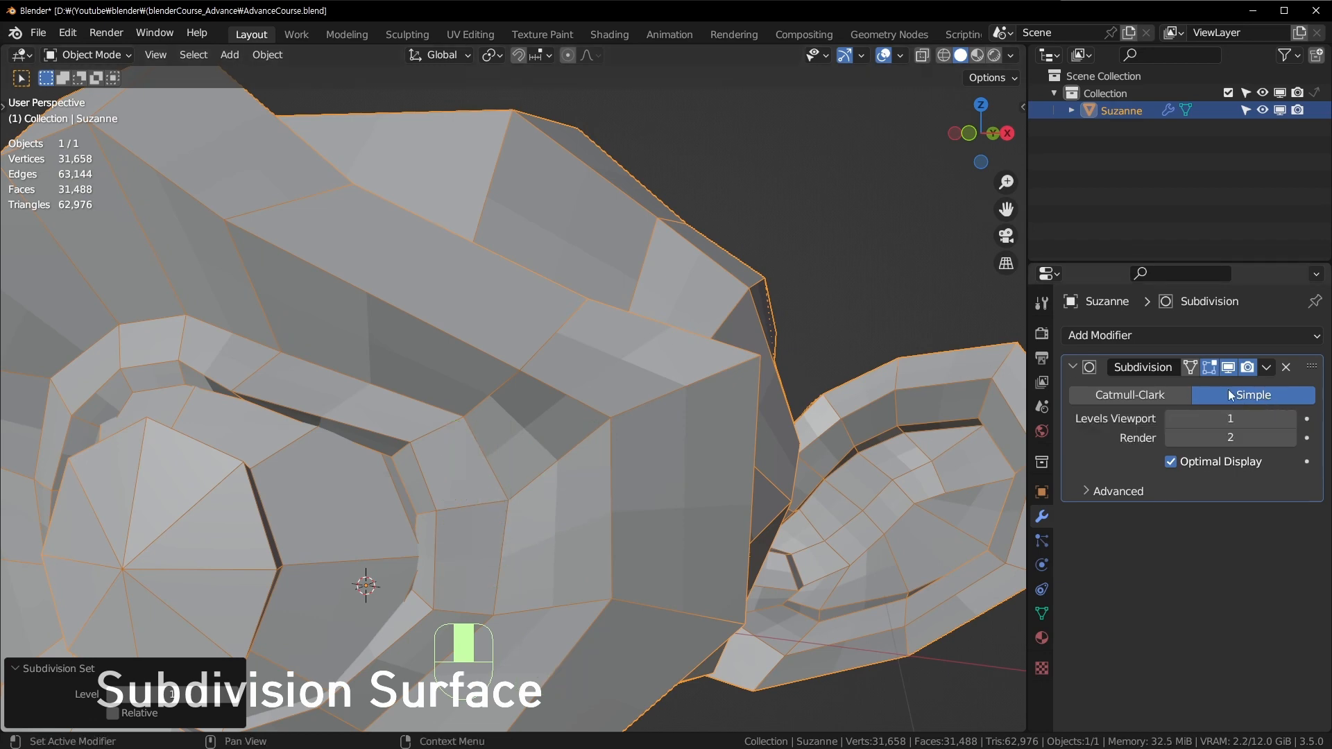
Switch the modifier to Catmull-Clark and back to Simple to compare how each one shapes the head.
click(1146, 393)
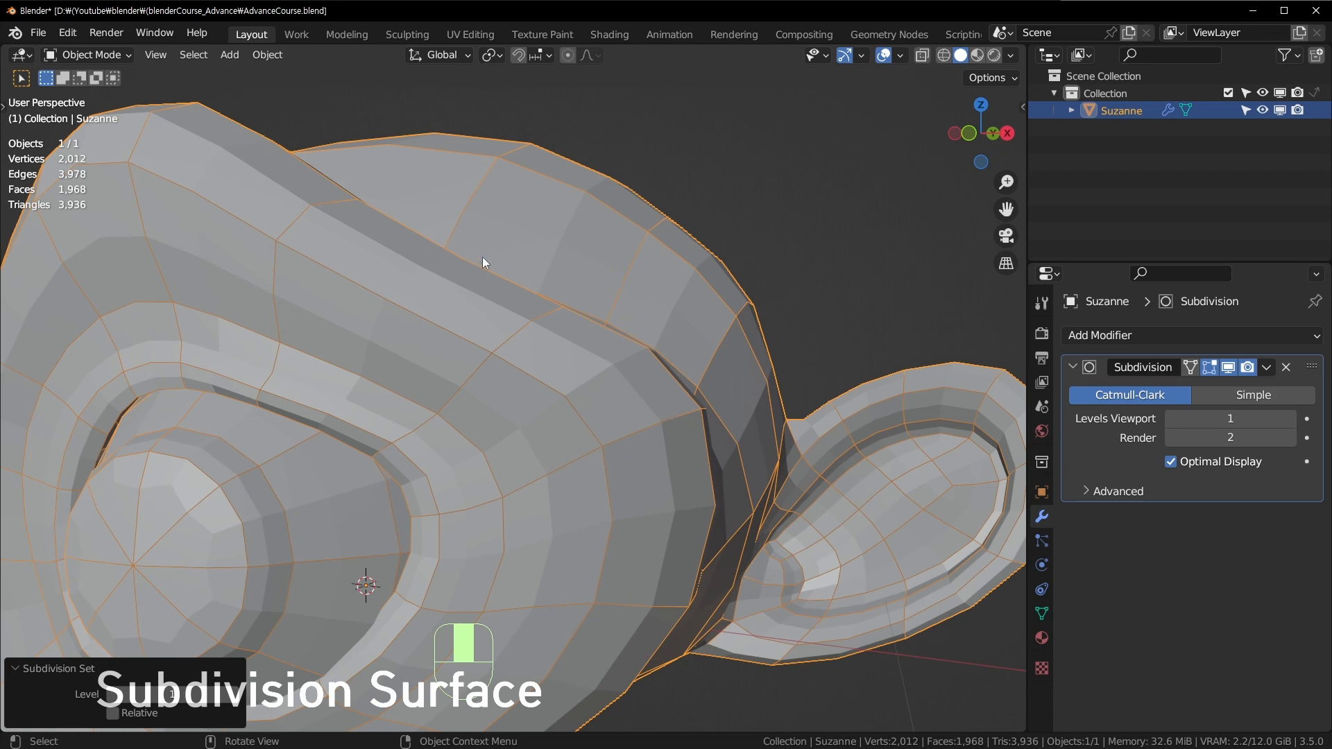
click(1214, 400)
scroll(573, 383, down, 5)
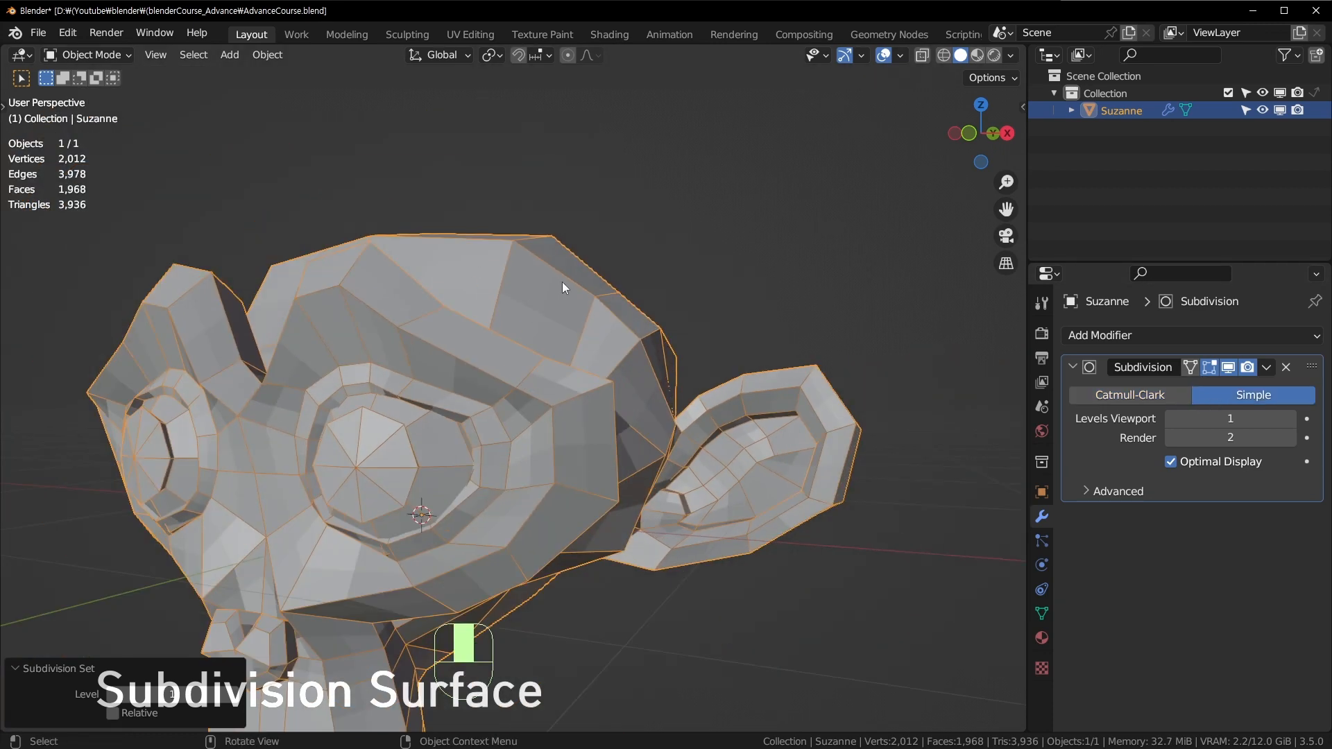
middle_drag(564, 284, 510, 384)
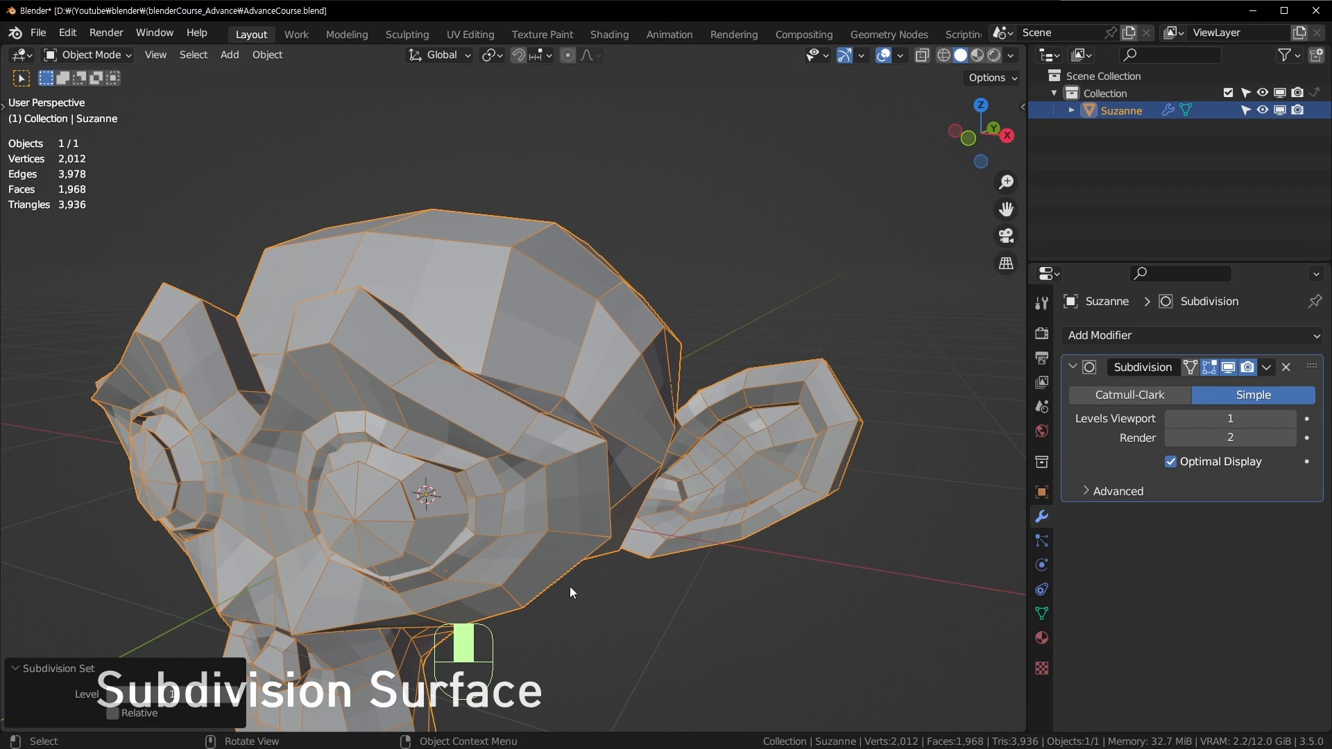
Set the viewport level to 2 after trying level 0, and switch the modifier to Catmull-Clark.
click(1173, 416)
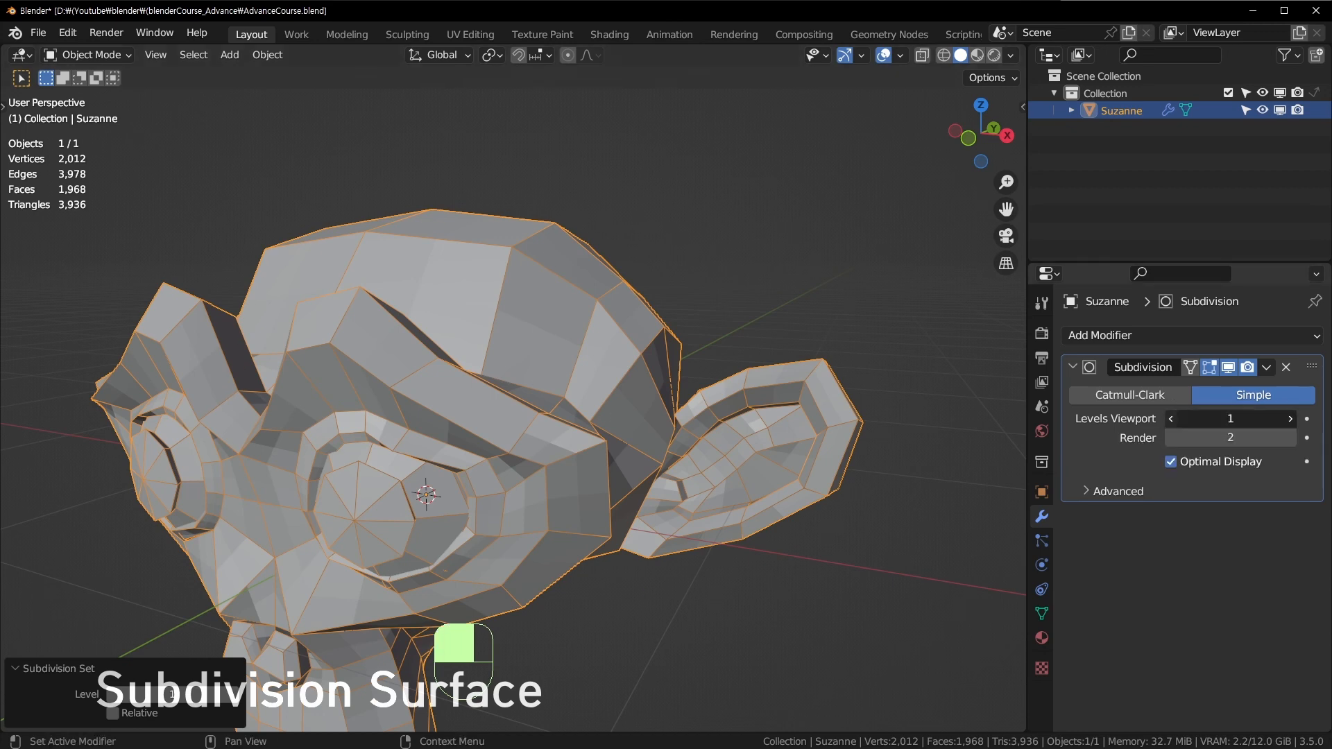
middle_drag(749, 412, 472, 548)
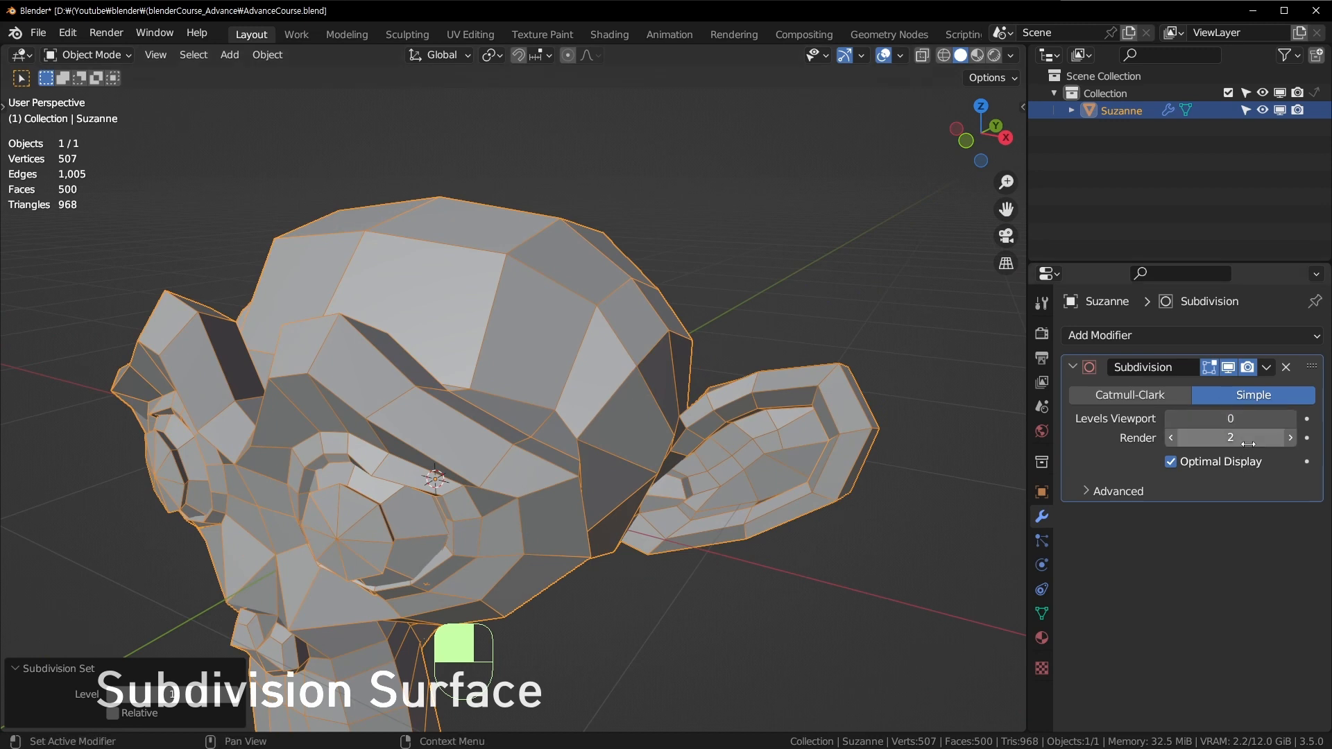
key(ctrl+2)
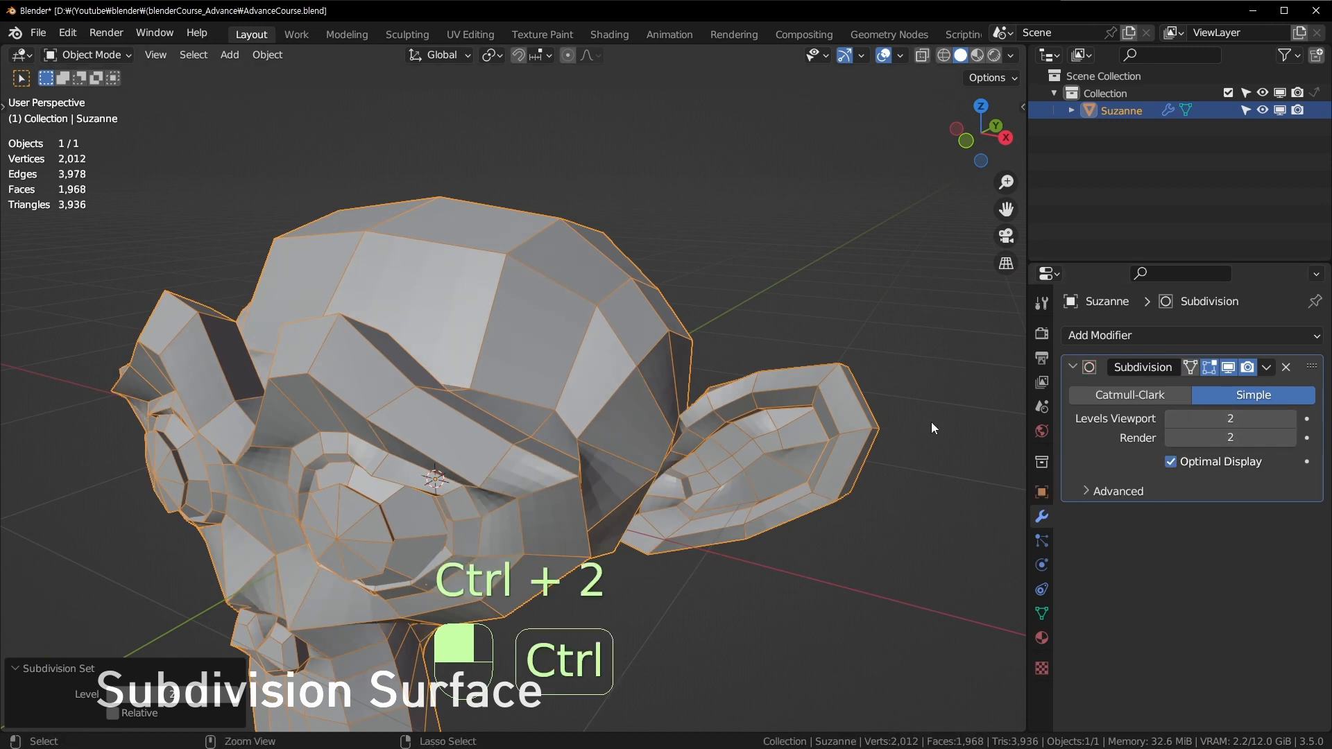
click(1165, 395)
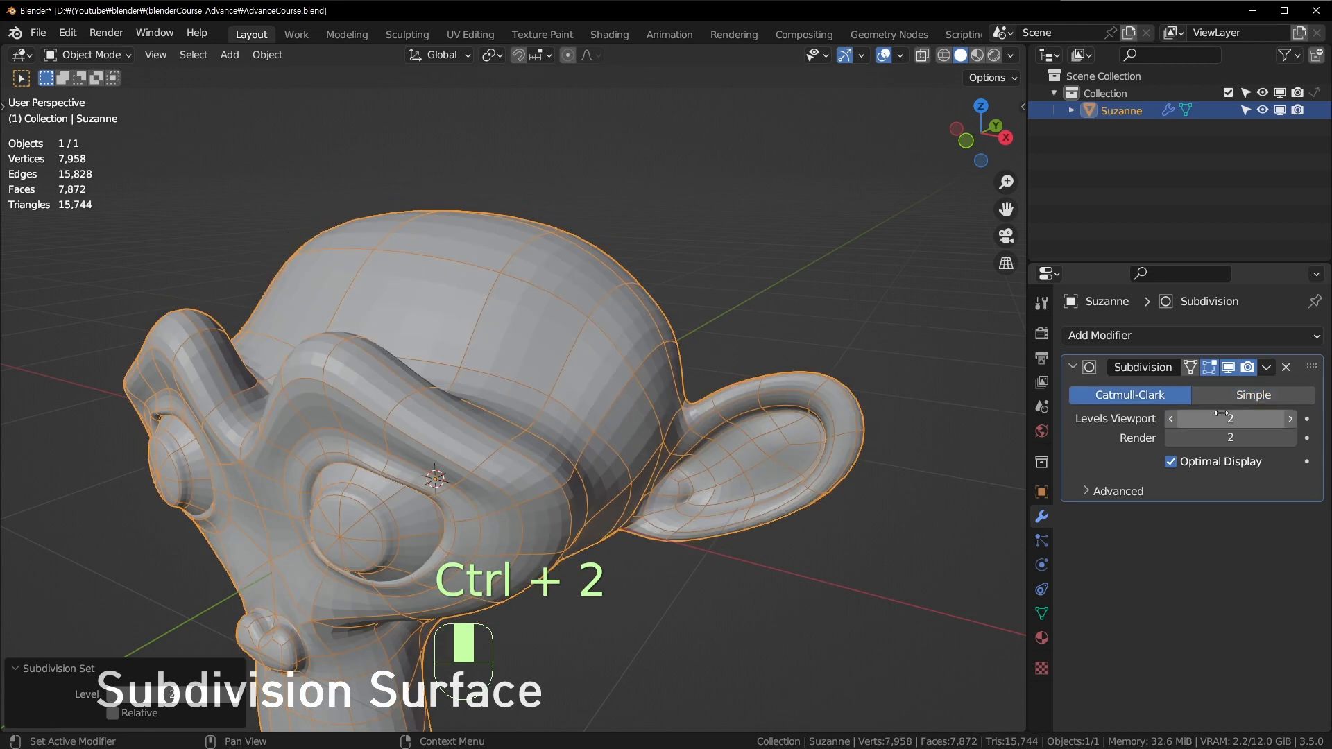
middle_drag(509, 369, 518, 347)
shift+middle_drag(694, 495, 722, 321)
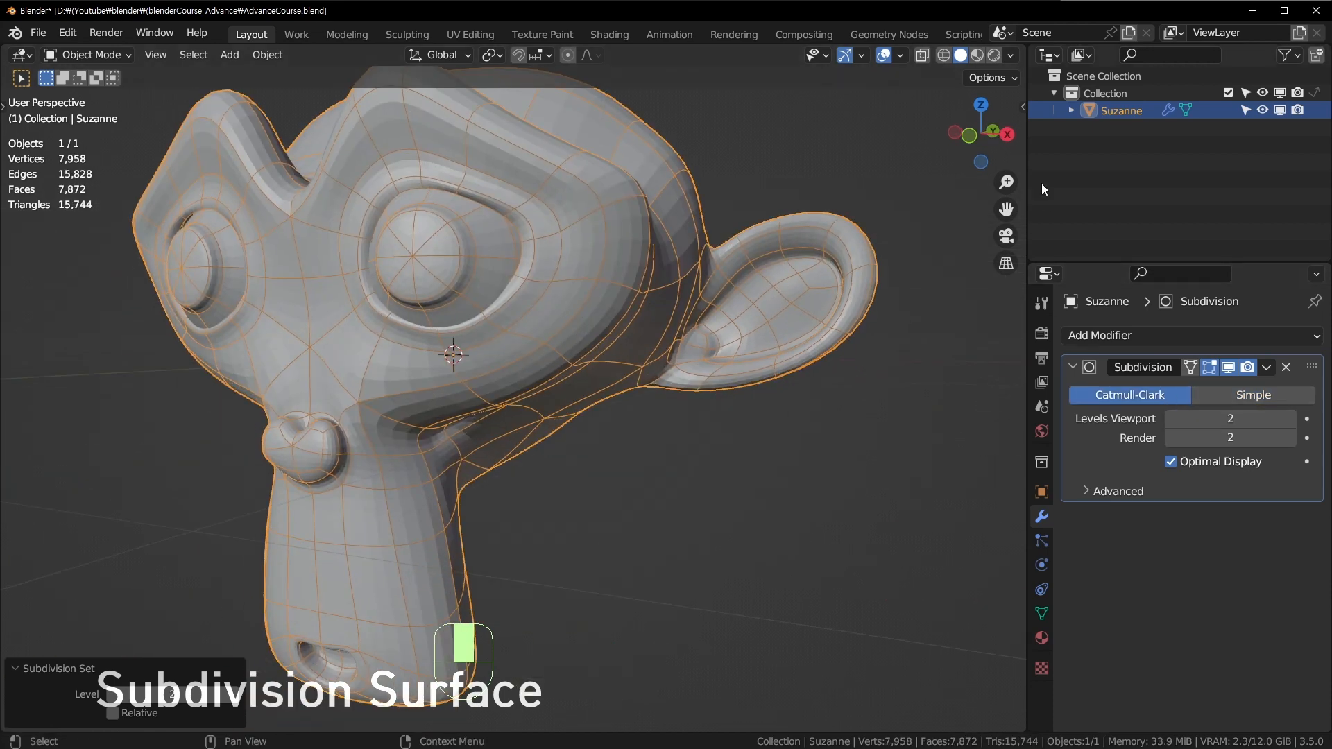
Try viewport level 3, review the head from several angles, and return the level to 2.
click(1289, 418)
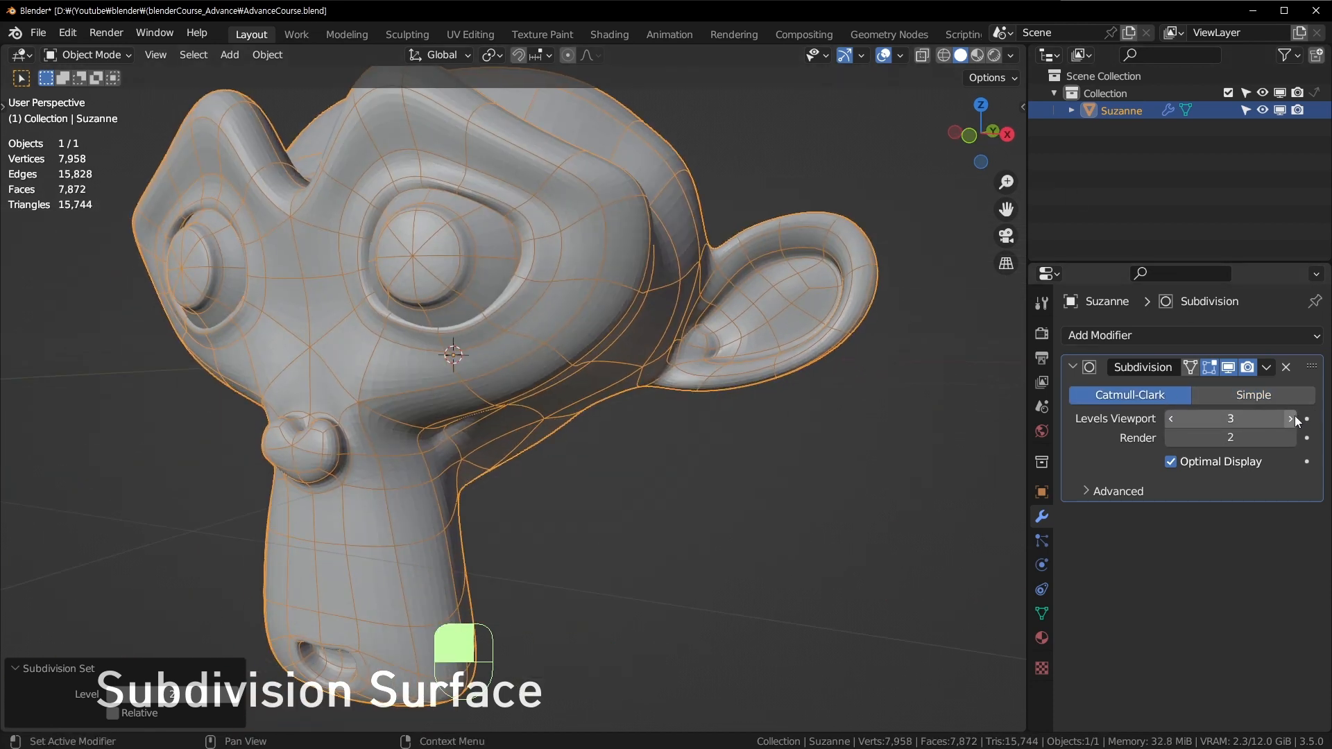
middle_drag(459, 573, 1019, 360)
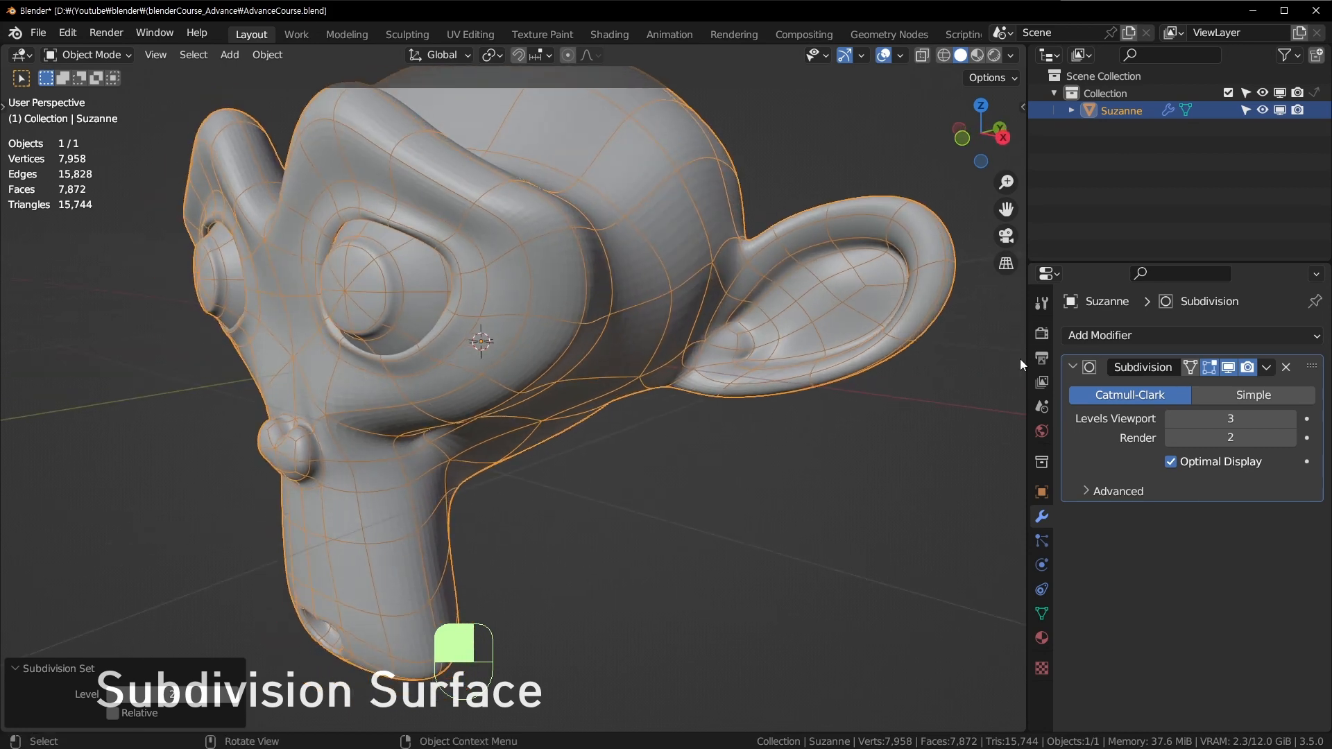
shift+middle_drag(835, 217, 787, 323)
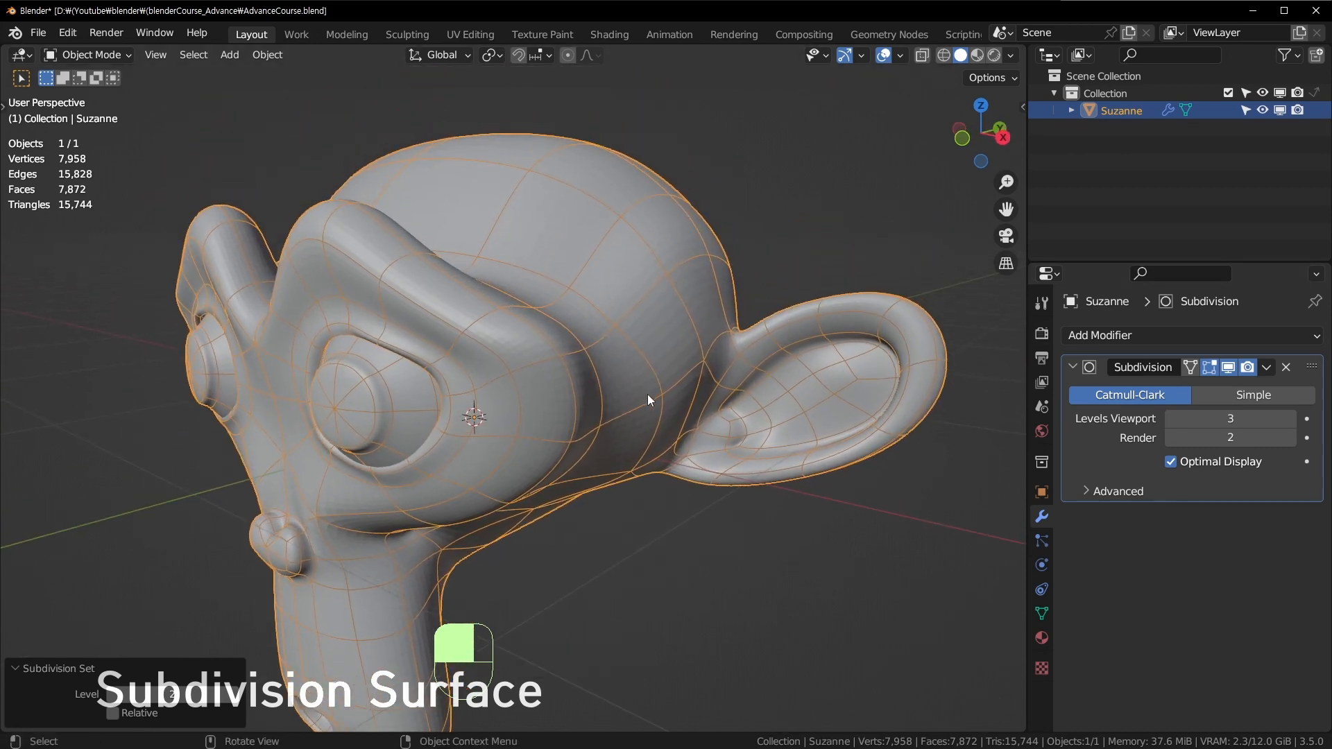
middle_drag(975, 410, 711, 379)
click(1172, 418)
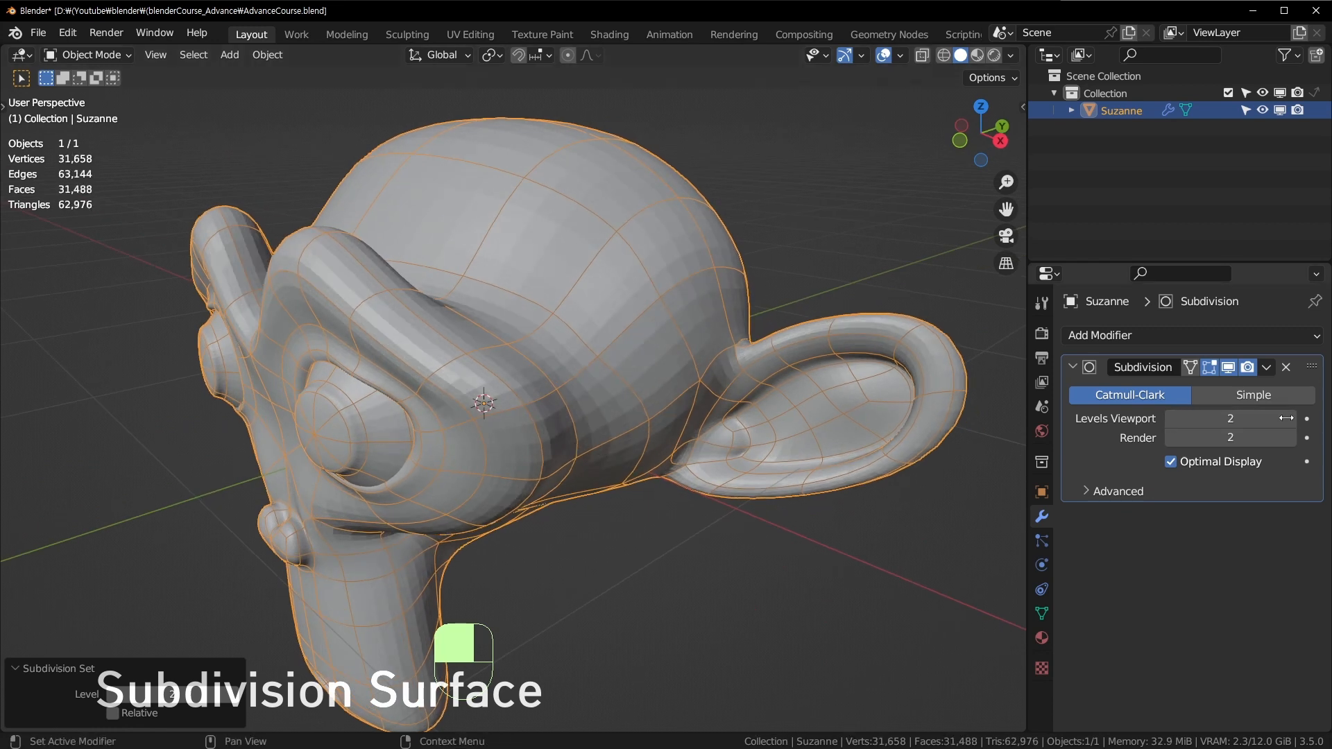
Try a render subdivision level of 5 and bring it back down to 2.
drag(1203, 442, 1238, 443)
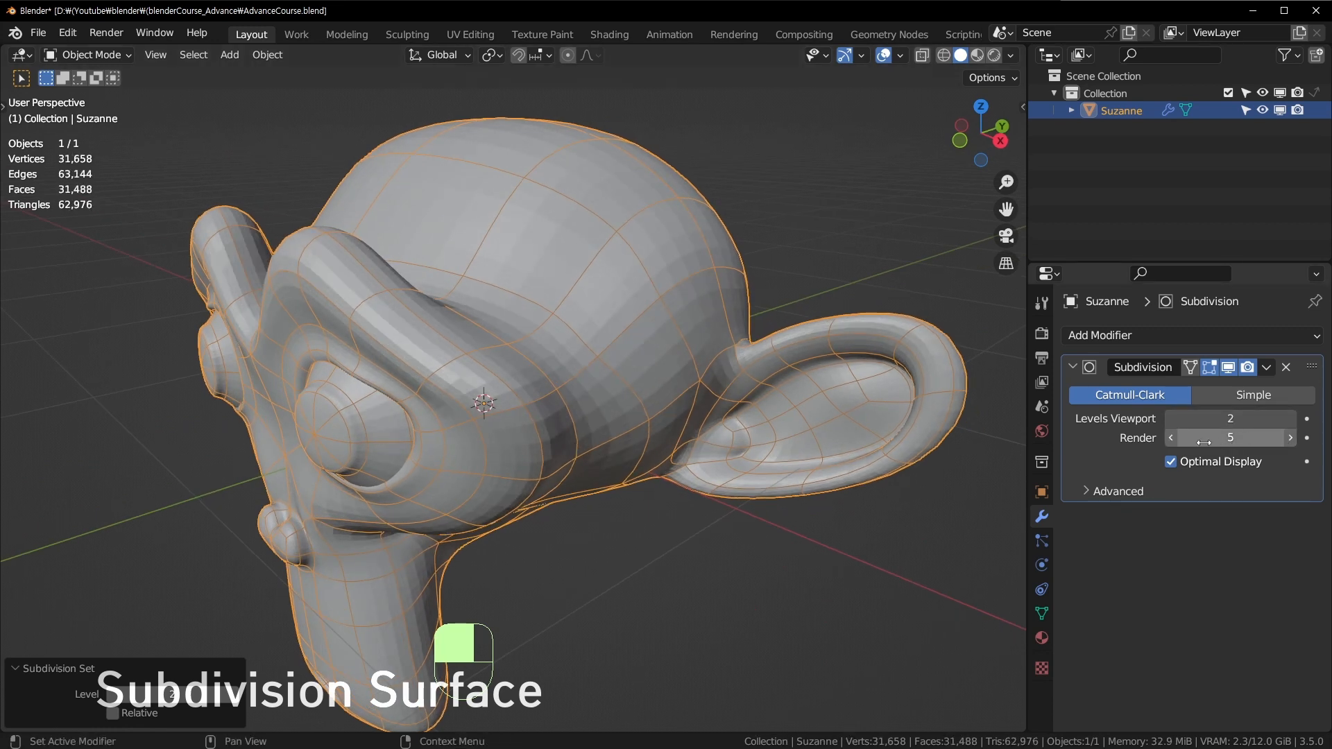
click(1171, 437)
click(1170, 437)
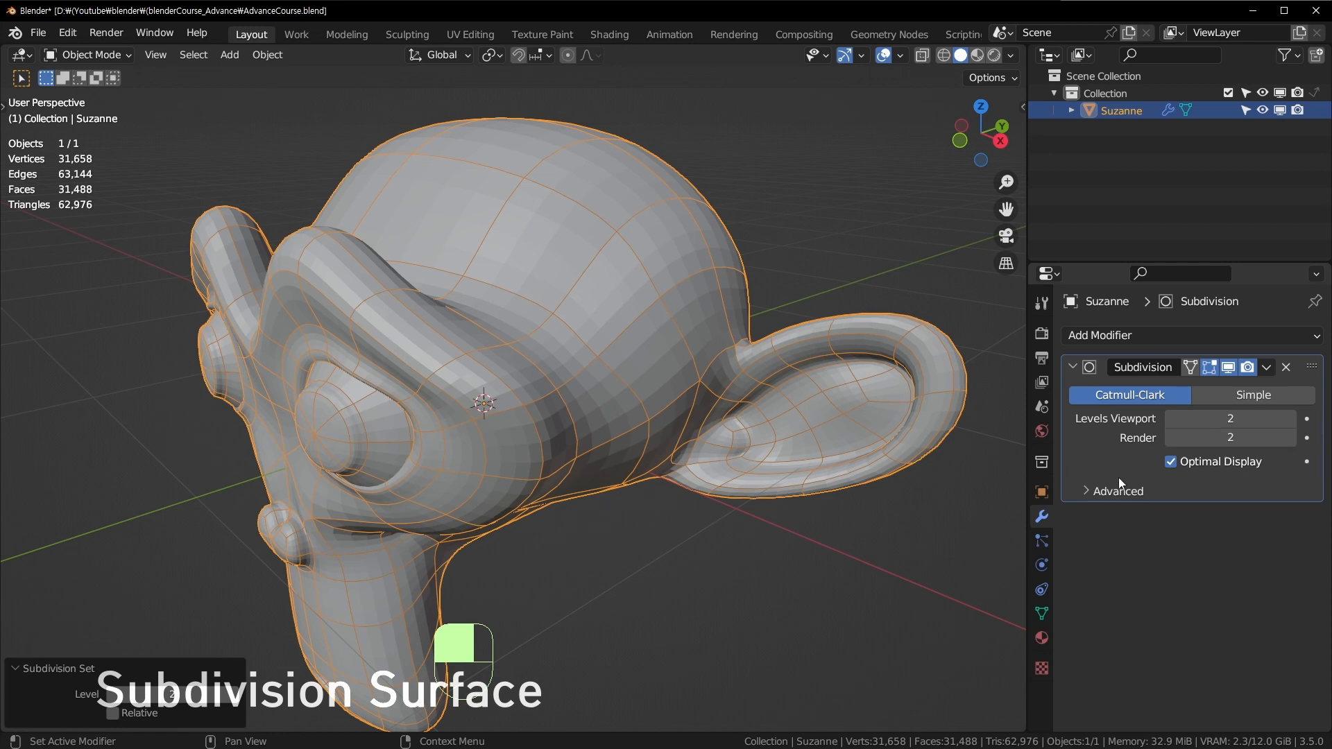
Review the UV Smooth choices in the Subdivision modifier's advanced settings, keeping Keep Boundaries, and collapse those settings.
click(1097, 492)
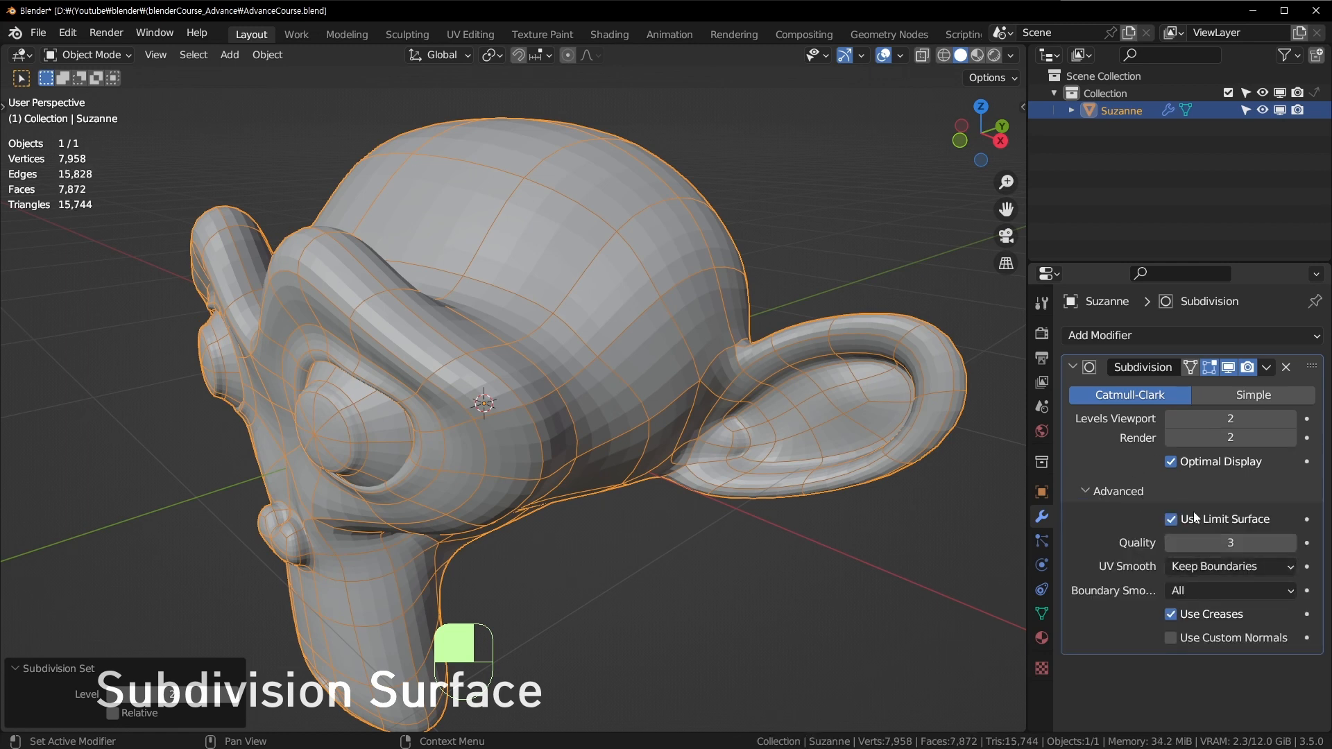
click(1236, 568)
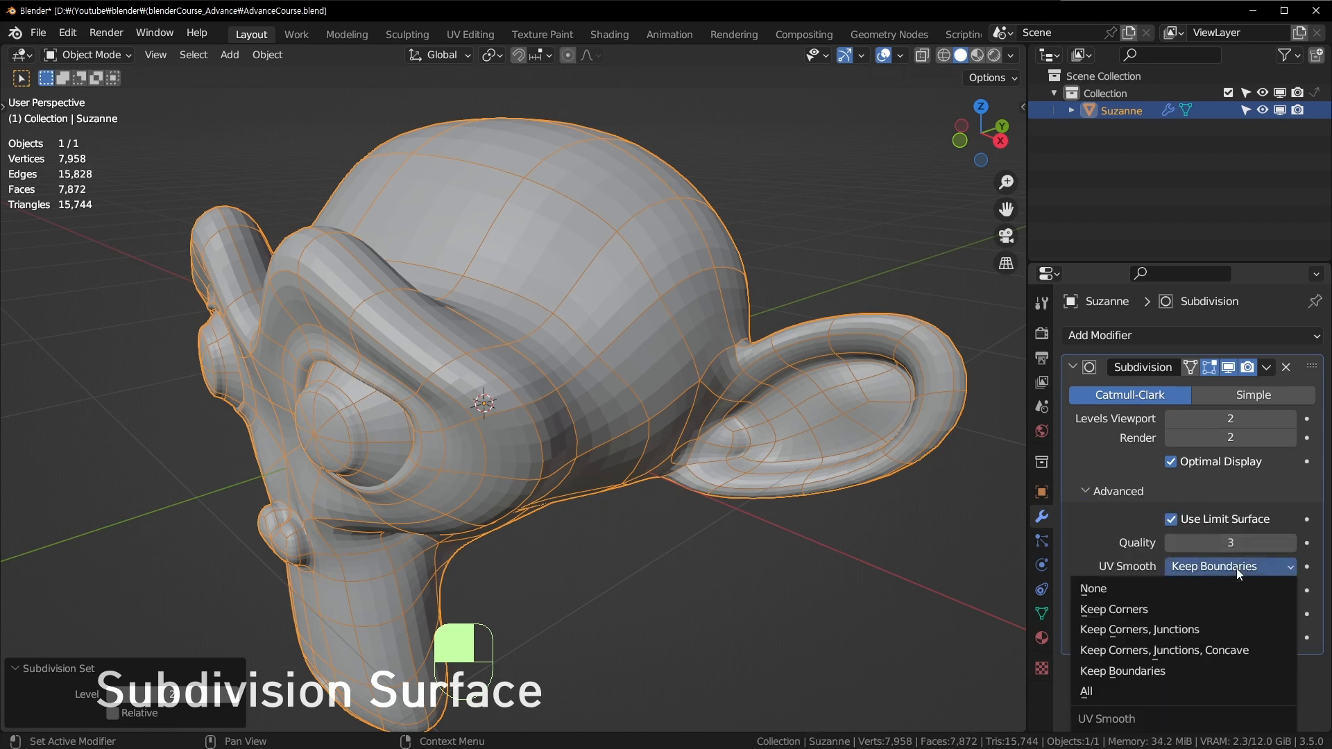
click(1236, 568)
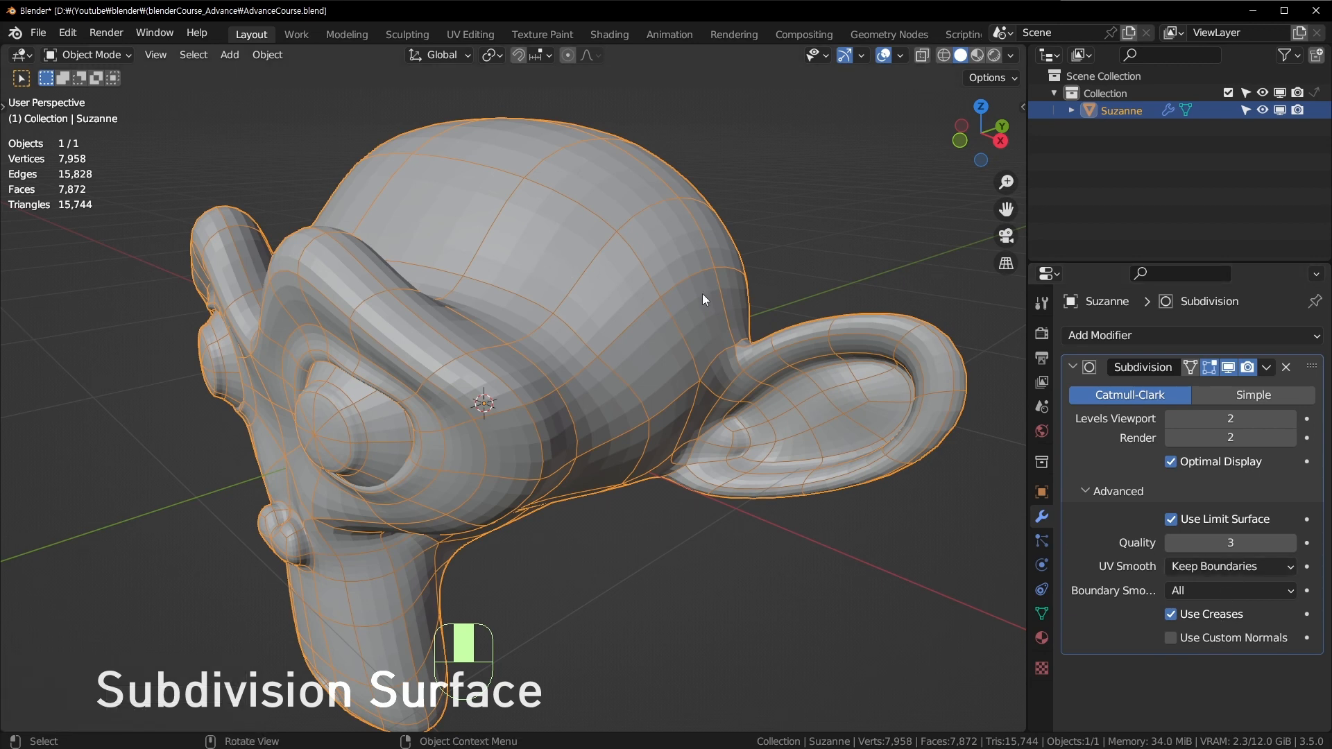
click(1197, 570)
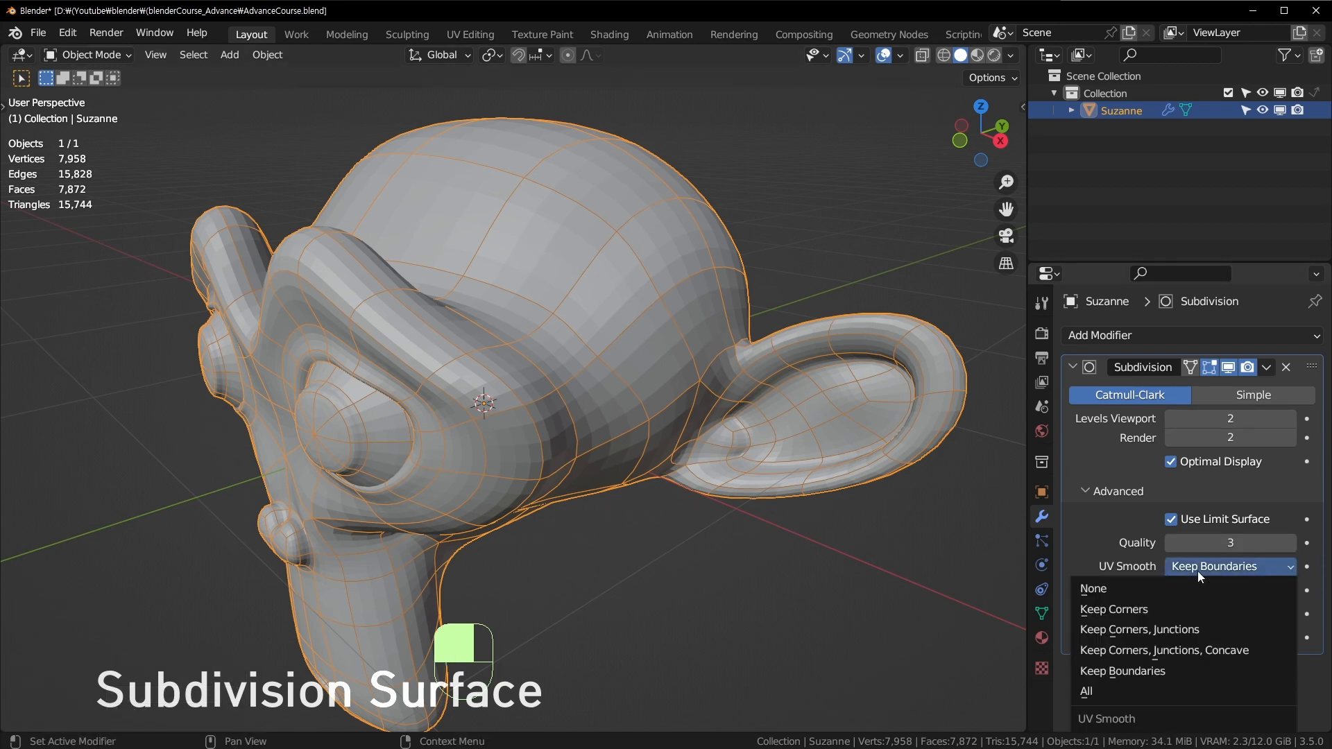
click(1197, 572)
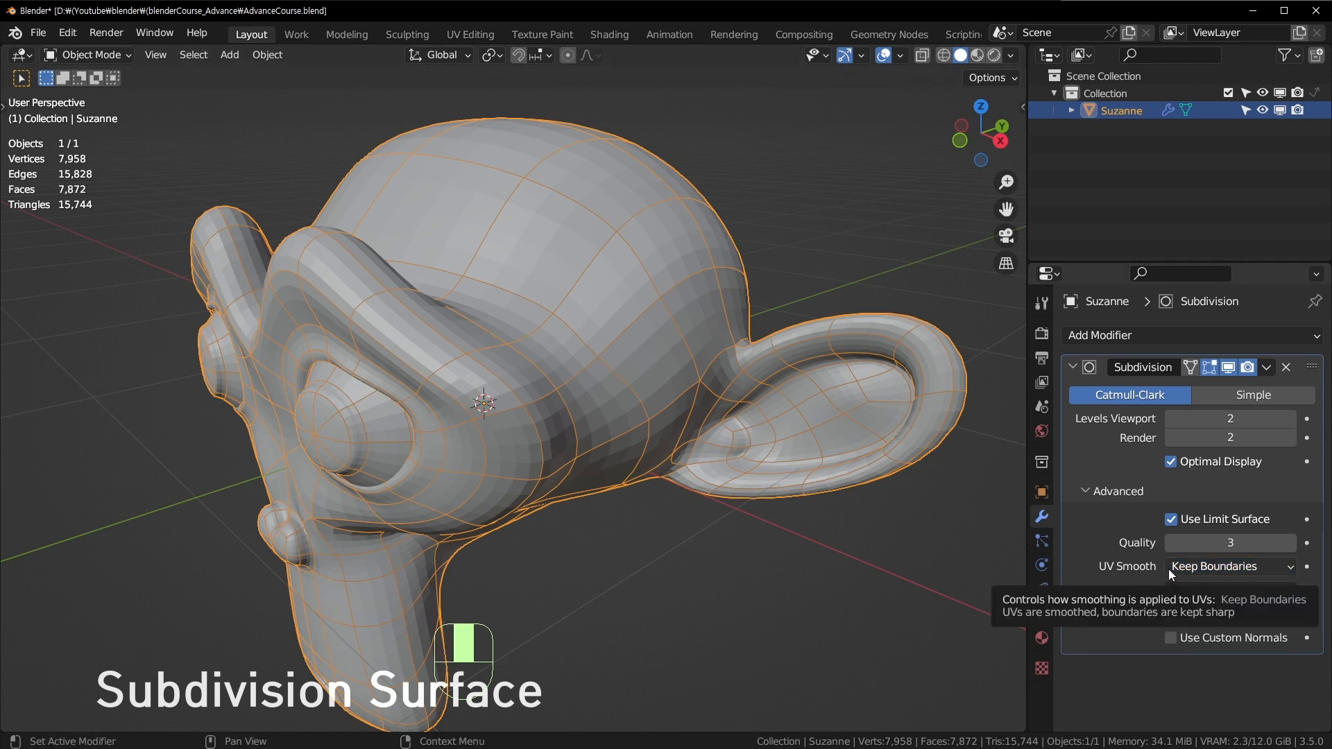
click(1195, 568)
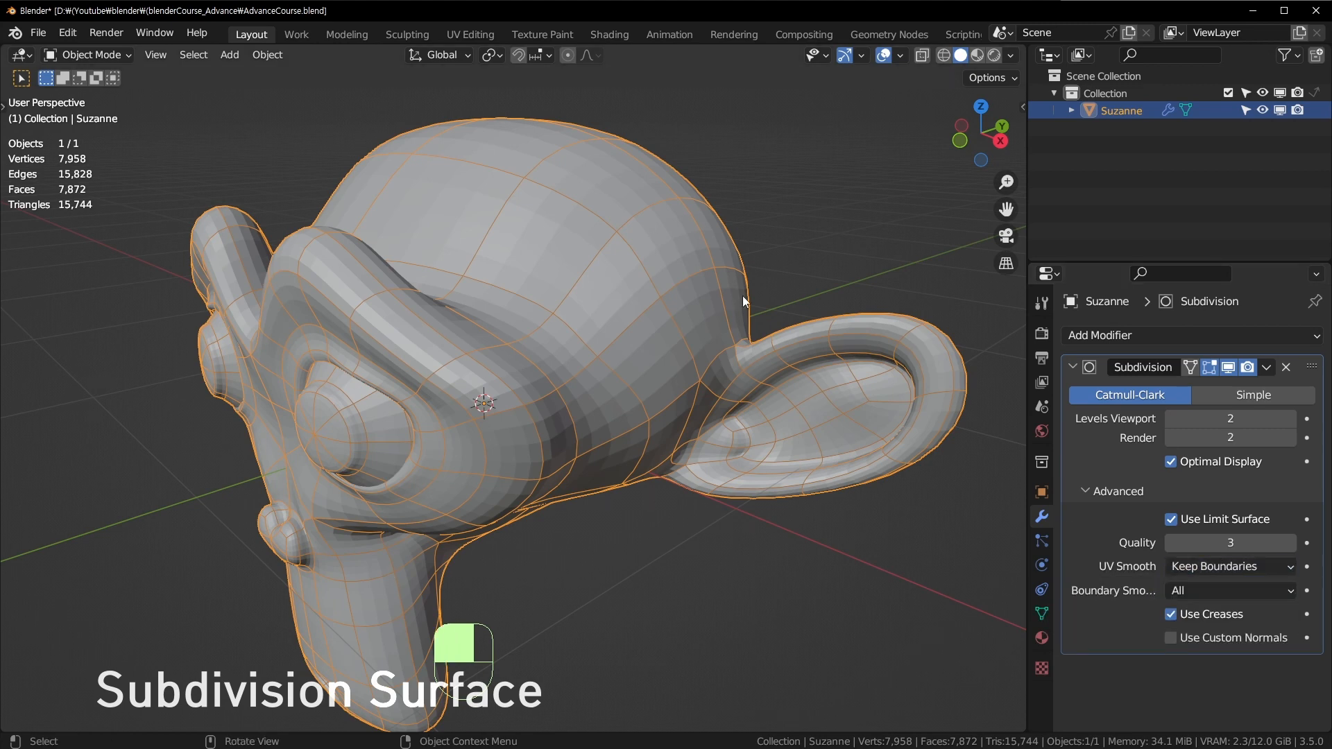
middle_drag(342, 318, 463, 315)
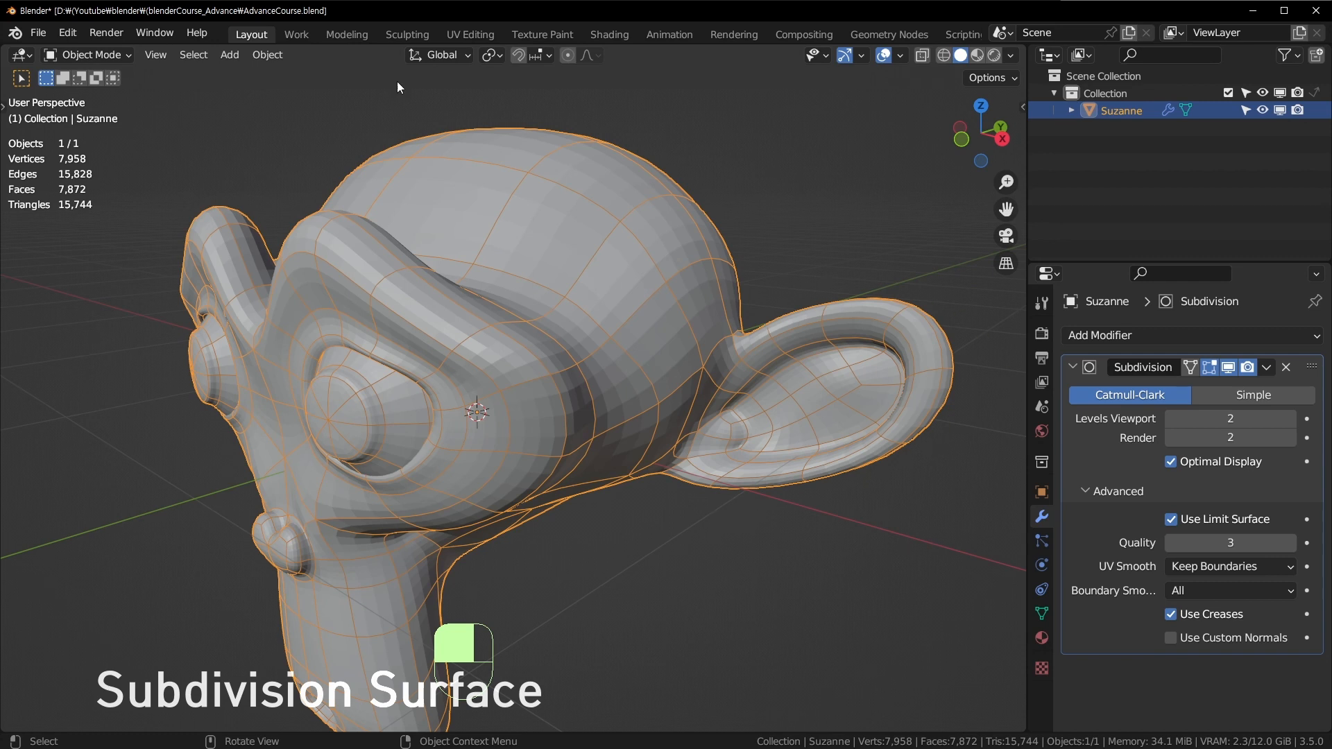
click(1248, 566)
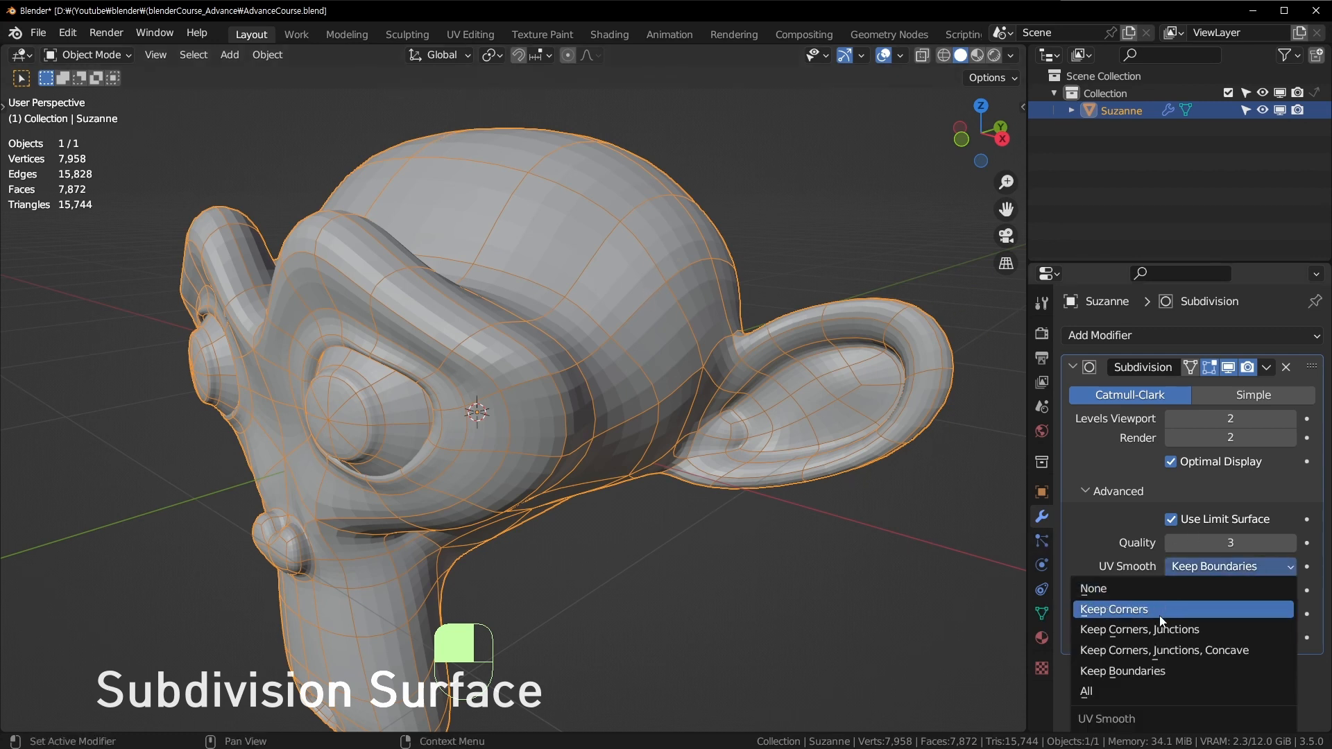
click(1194, 670)
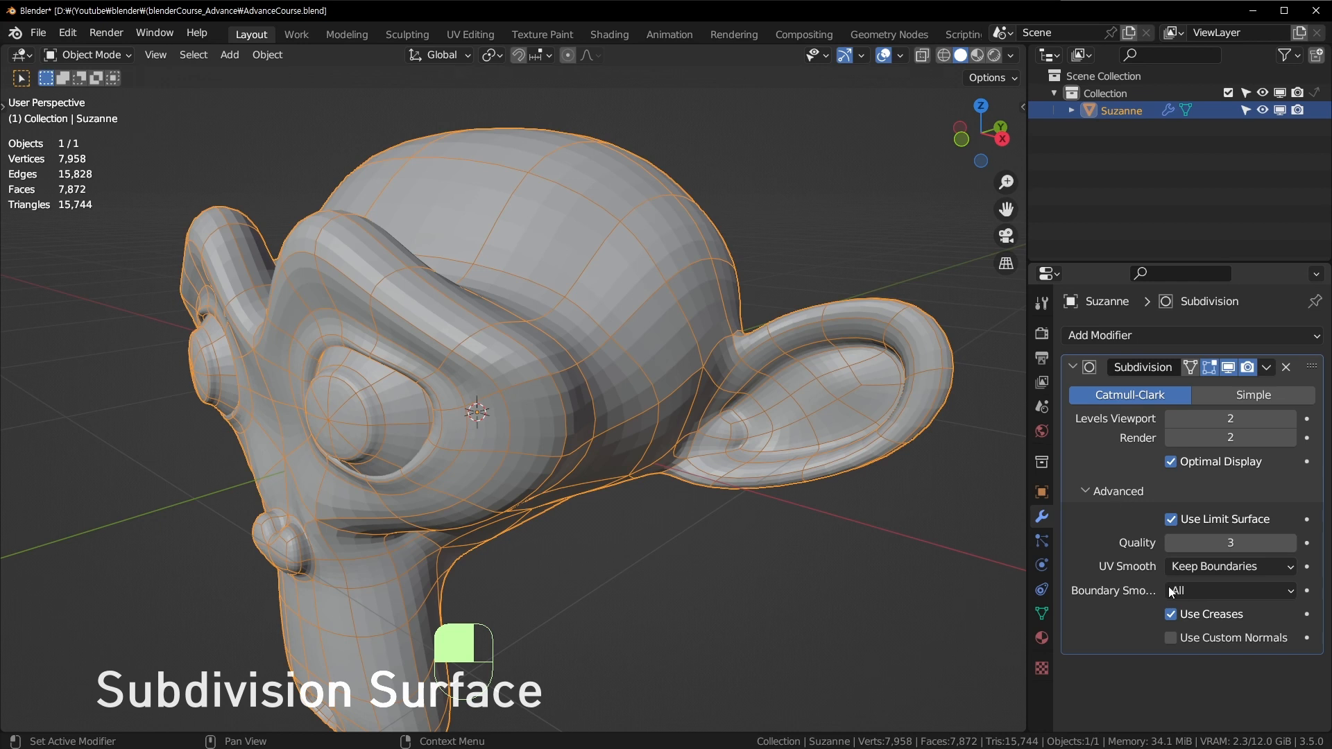
click(1116, 493)
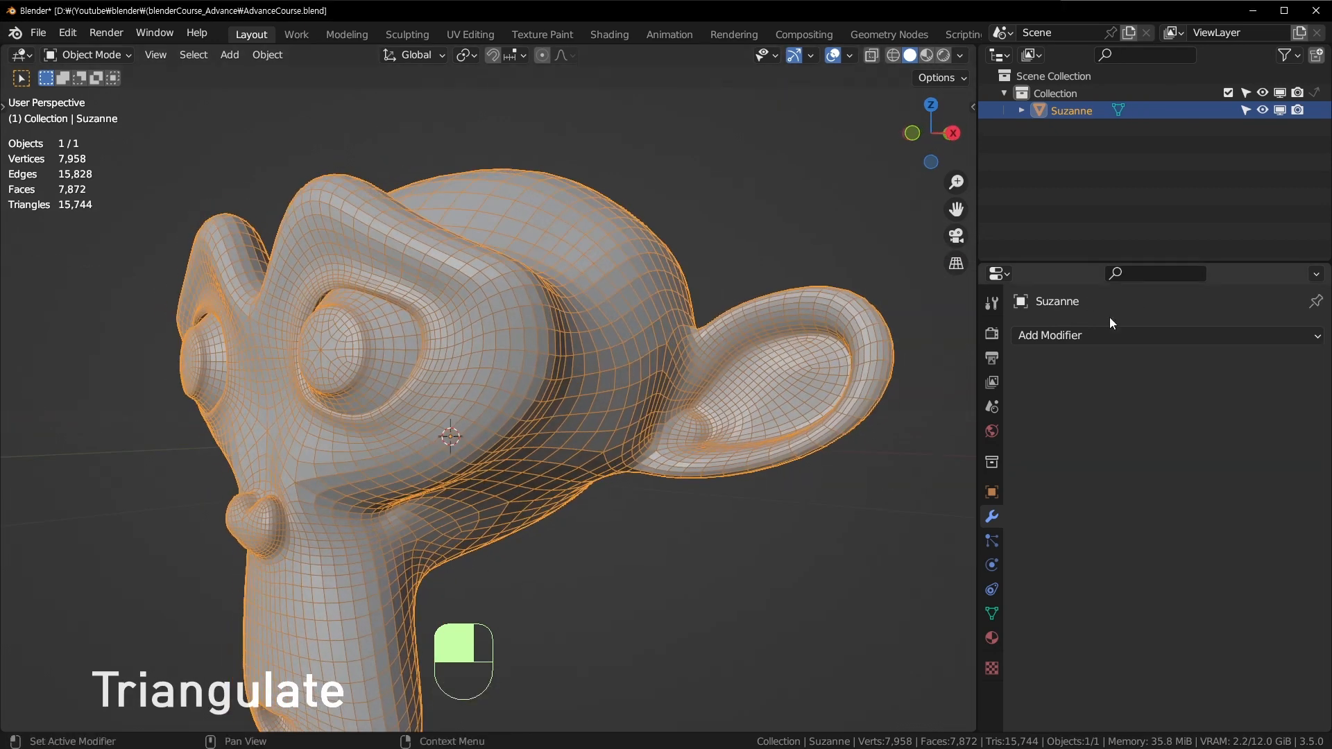
Select the monkey's whole mesh in Edit Mode, triangulate its faces and inspect the triangles in Object Mode.
click(1073, 336)
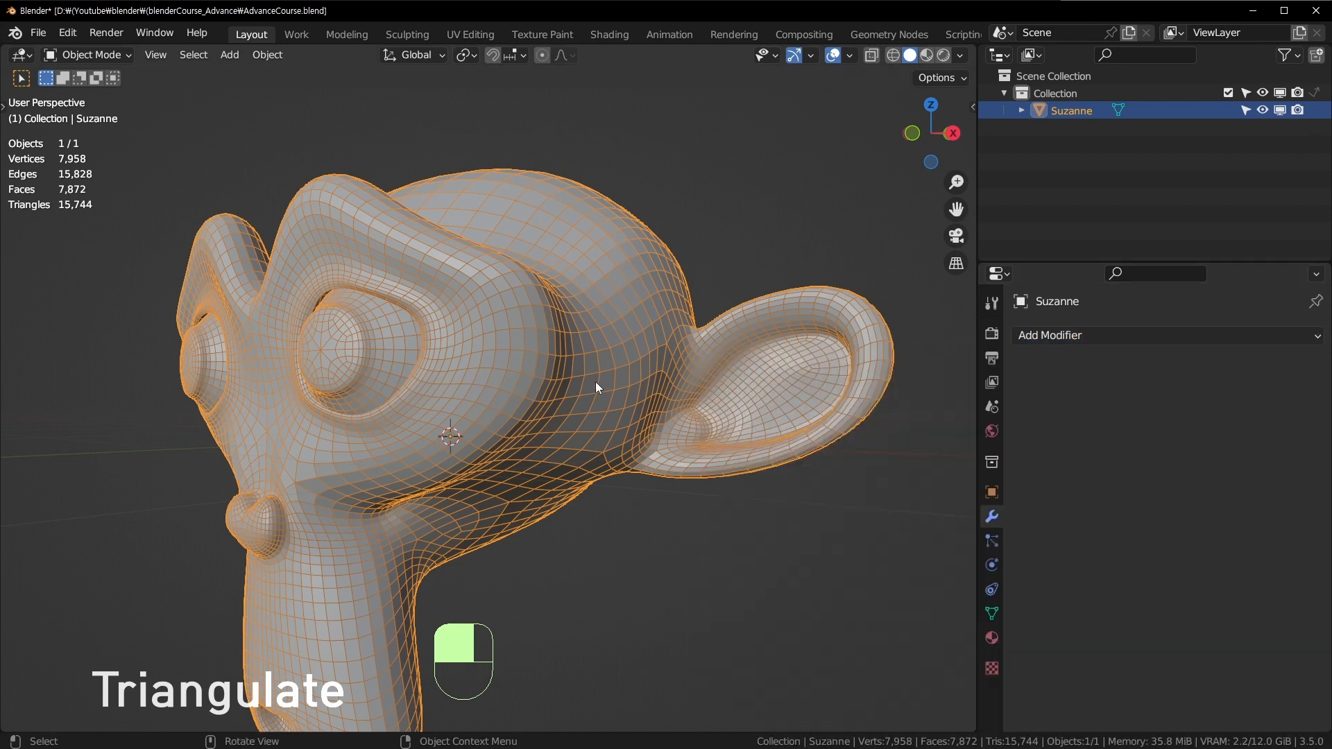
middle_drag(585, 384, 577, 397)
key(Tab)
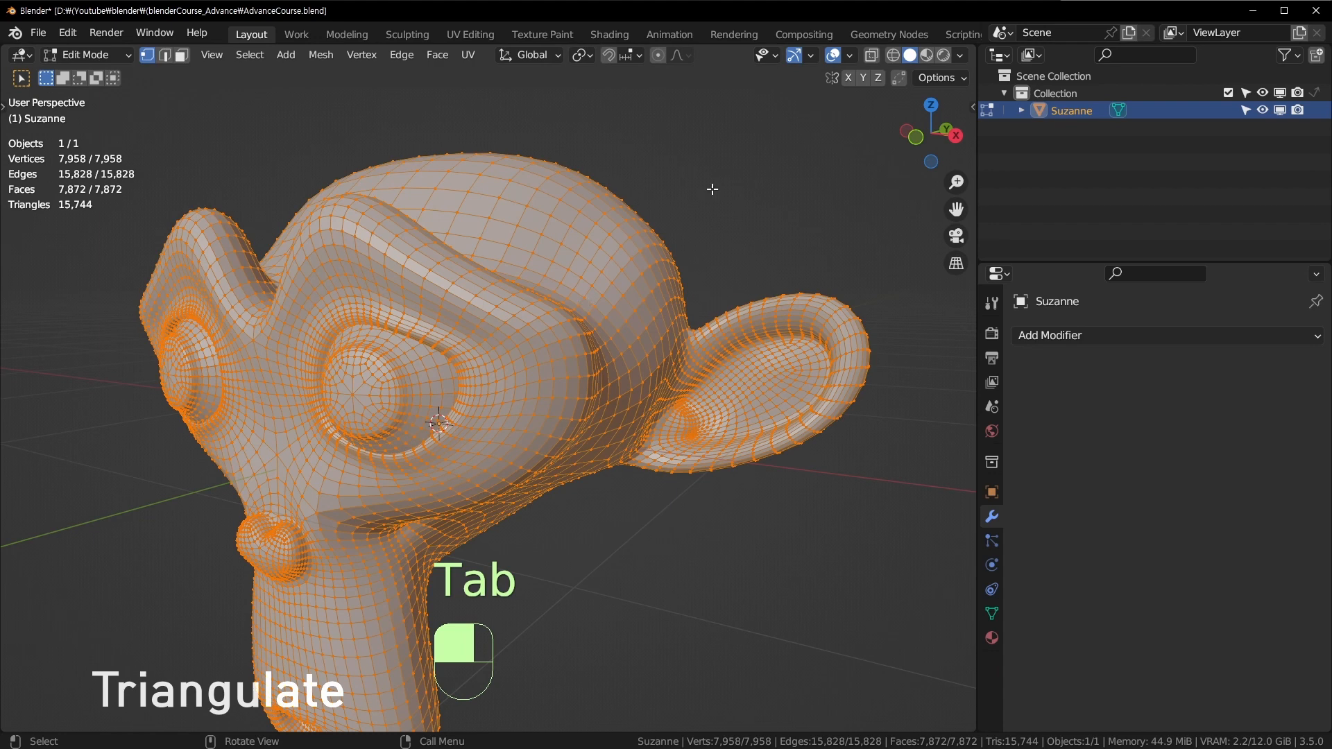
middle_drag(711, 190, 500, 300)
key(Tab)
key(Tab)
key(a)
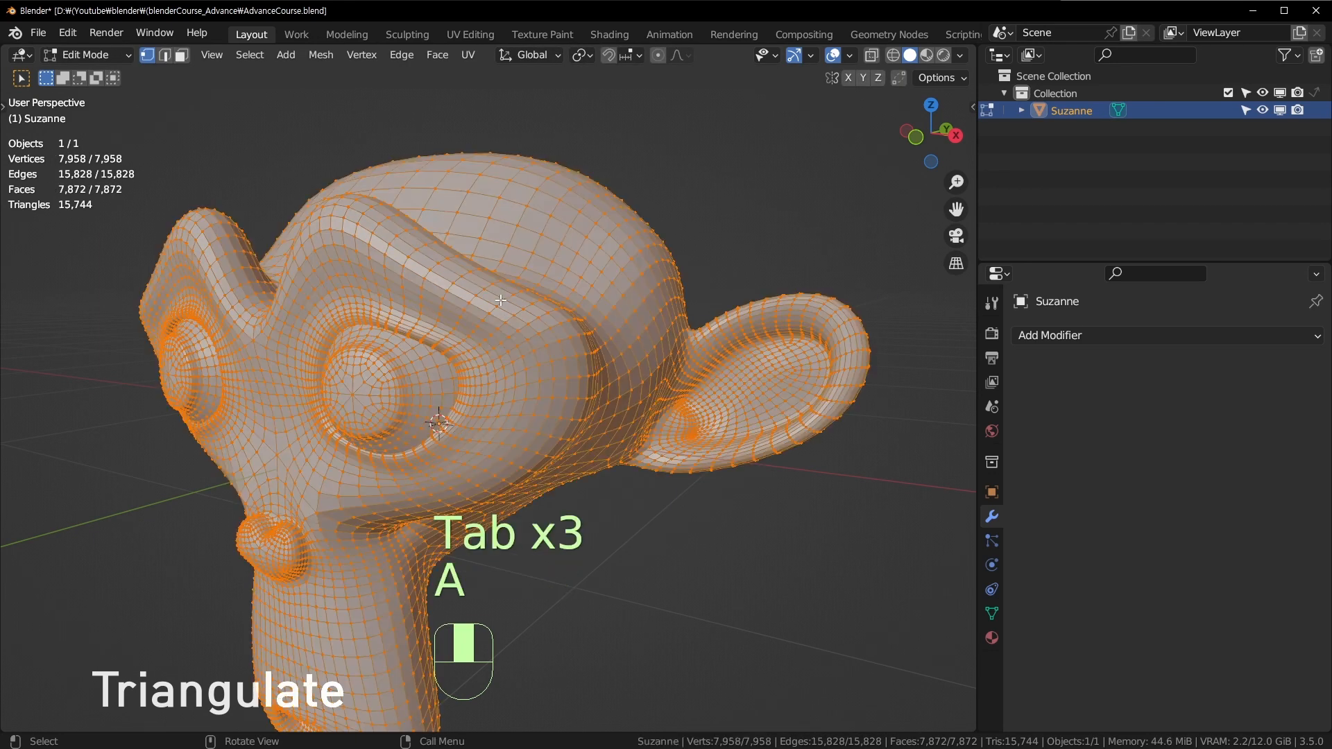
key(ctrl+f)
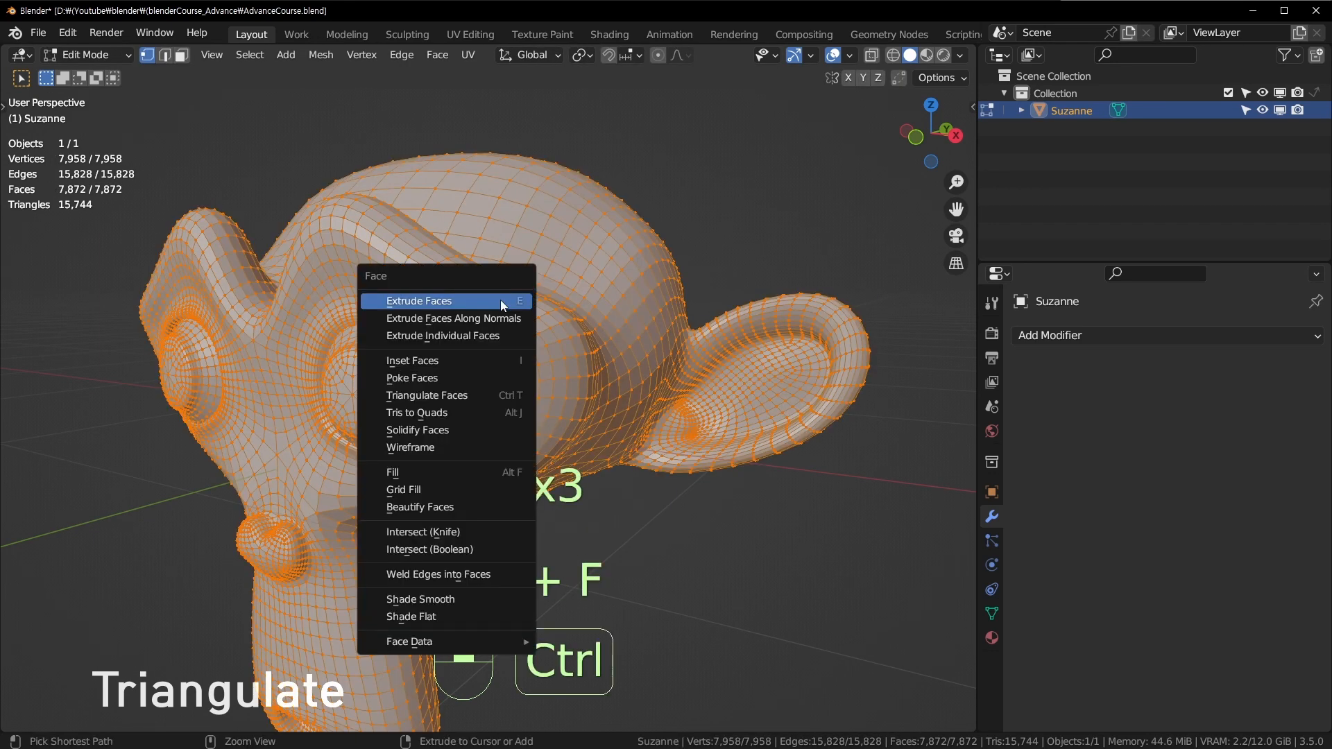
click(428, 397)
middle_drag(508, 367, 573, 393)
key(Tab)
key(Tab)
Undo the manual face triangulation and return the monkey head to Object Mode.
key(ctrl+z)
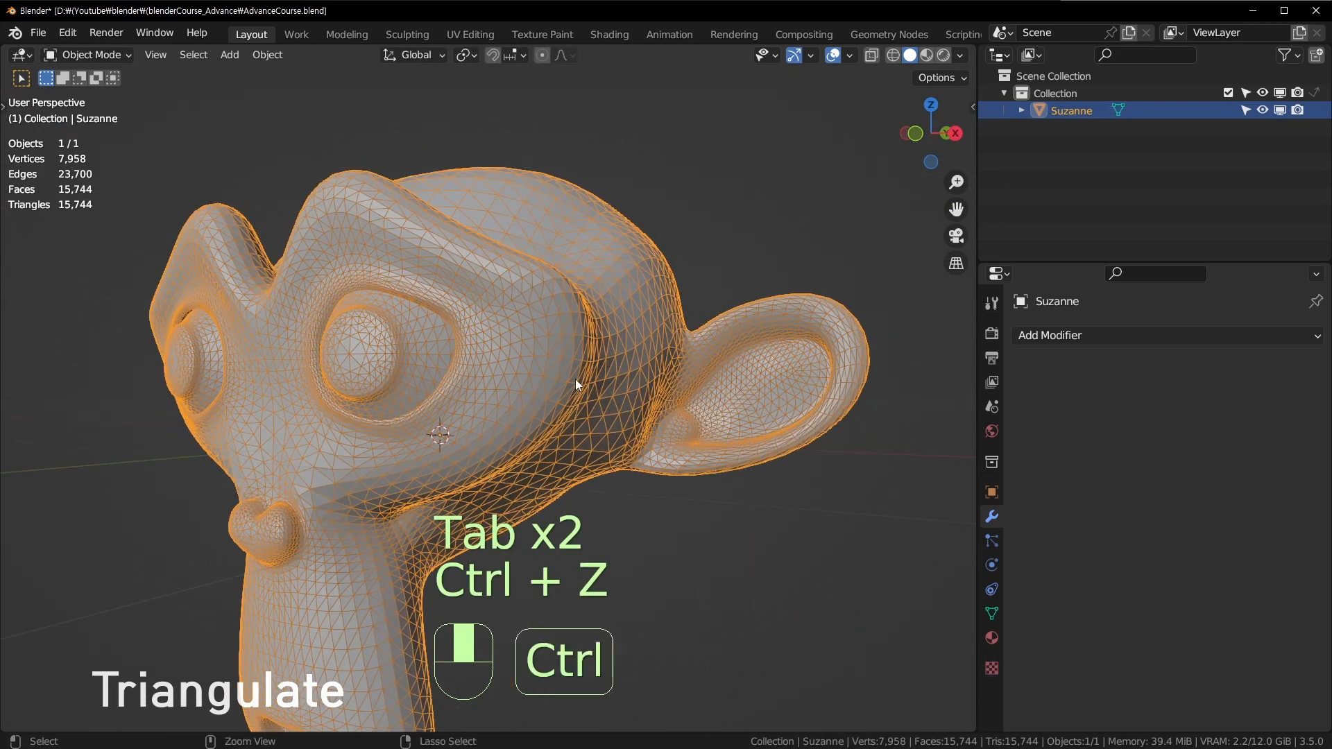
key(ctrl+z)
key(ctrl+z)
key(Tab)
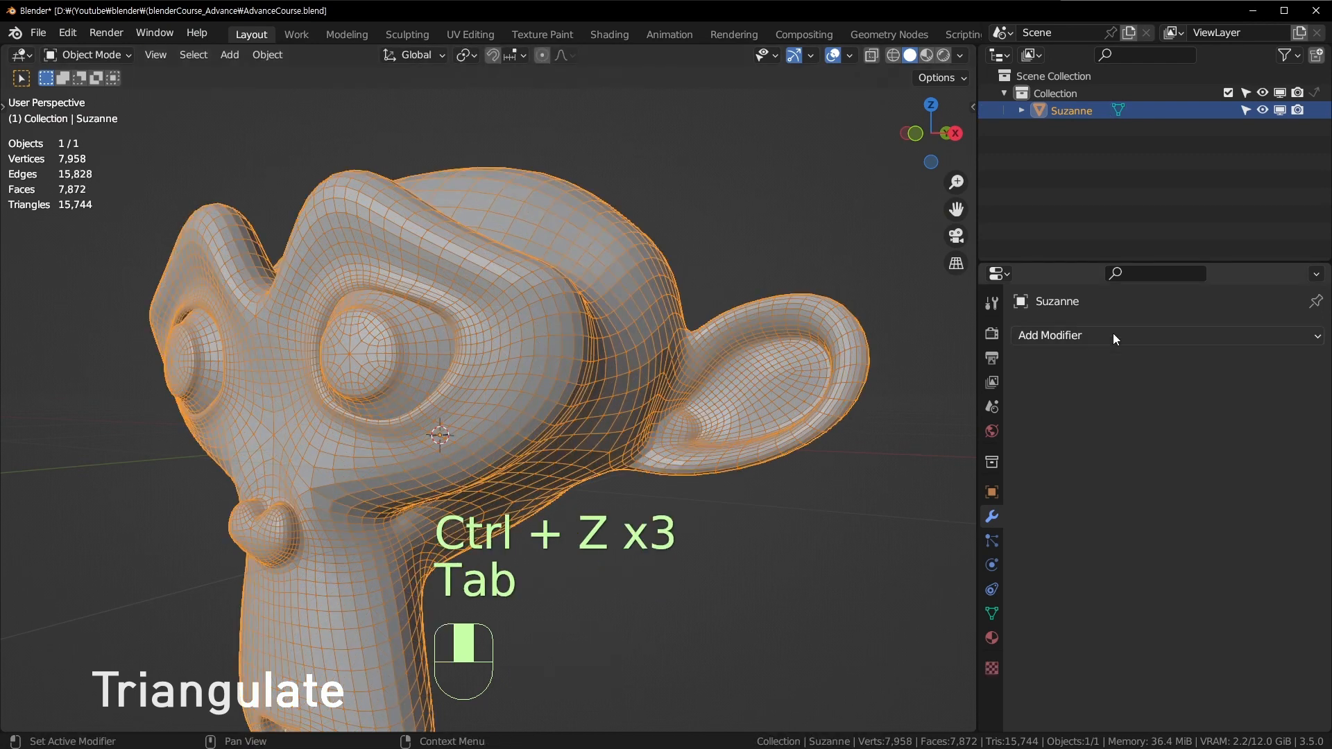
Add a Triangulate modifier to the monkey head, keeping Minimum Vertices at 4, and inspect the triangles on the skull and ear.
click(1112, 335)
click(930, 696)
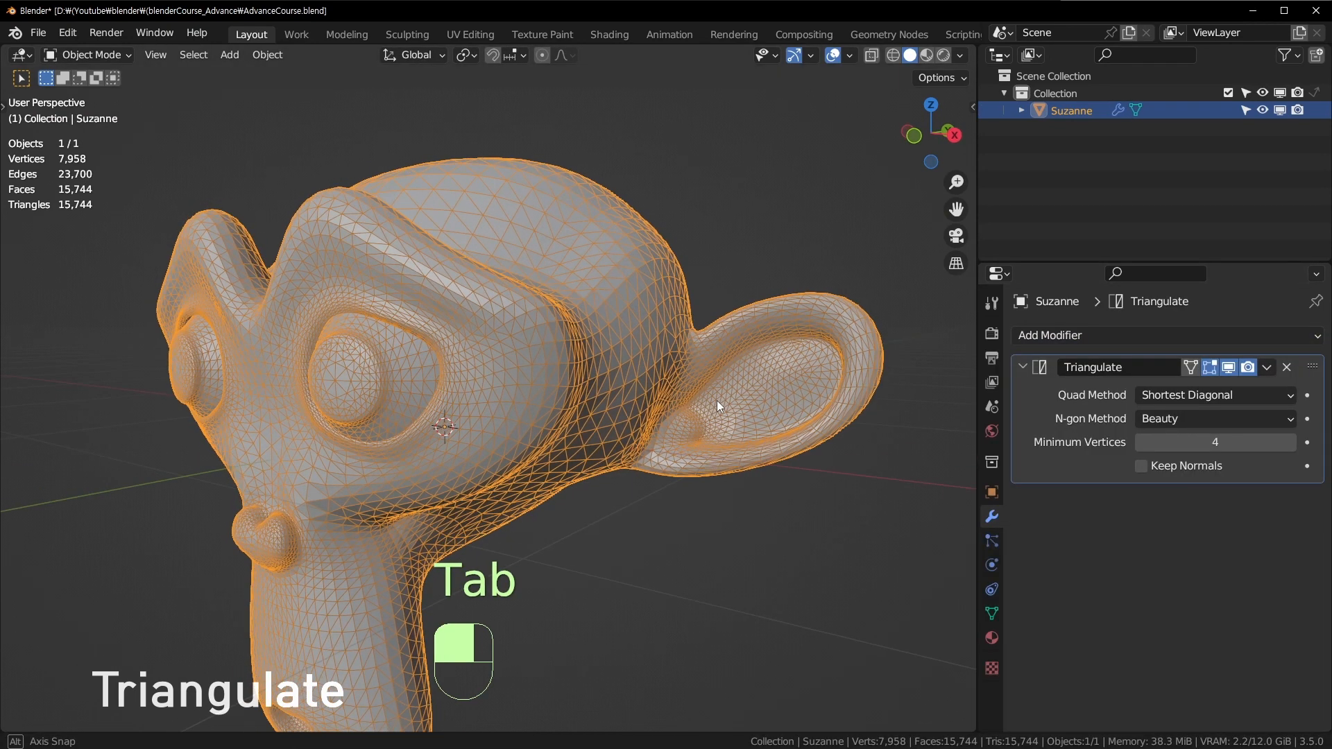
mouse_move(1215, 442)
mouse_down()
mouse_move(1283, 441)
mouse_move(1193, 441)
mouse_up()
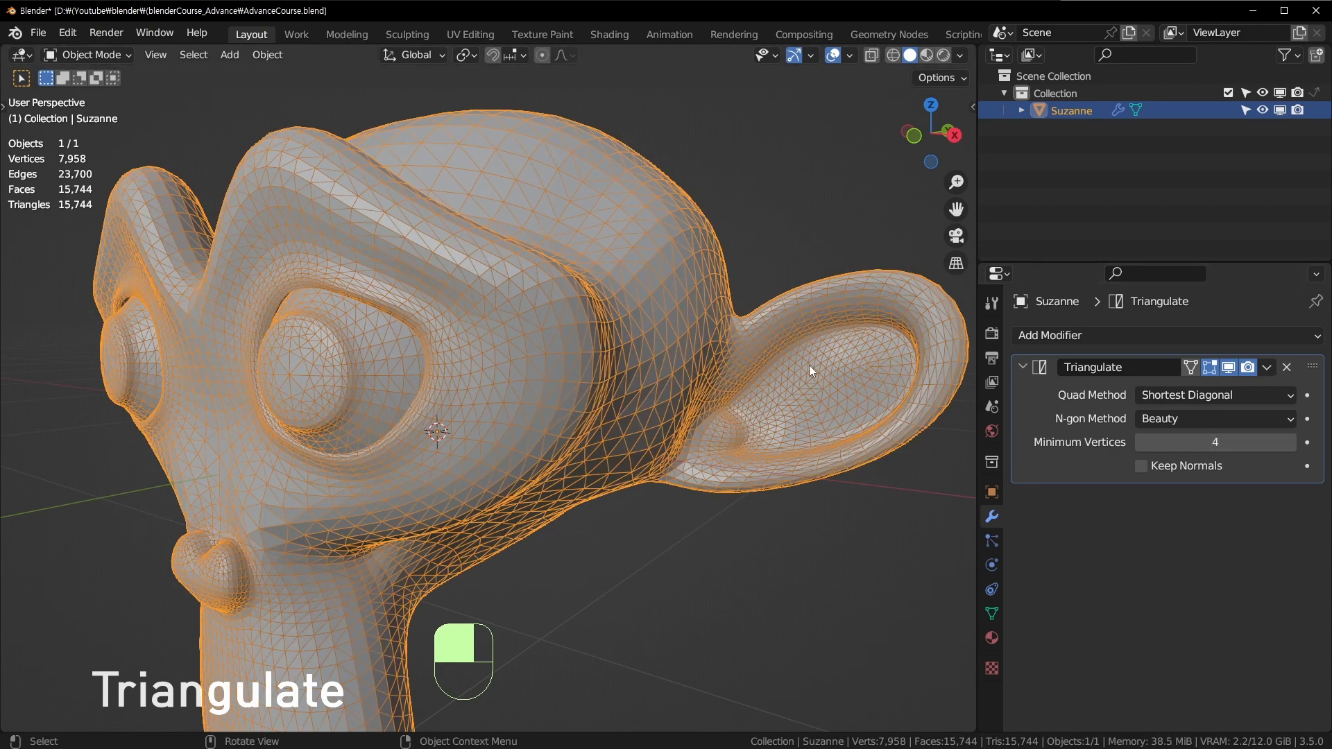
middle_drag(809, 365, 936, 360)
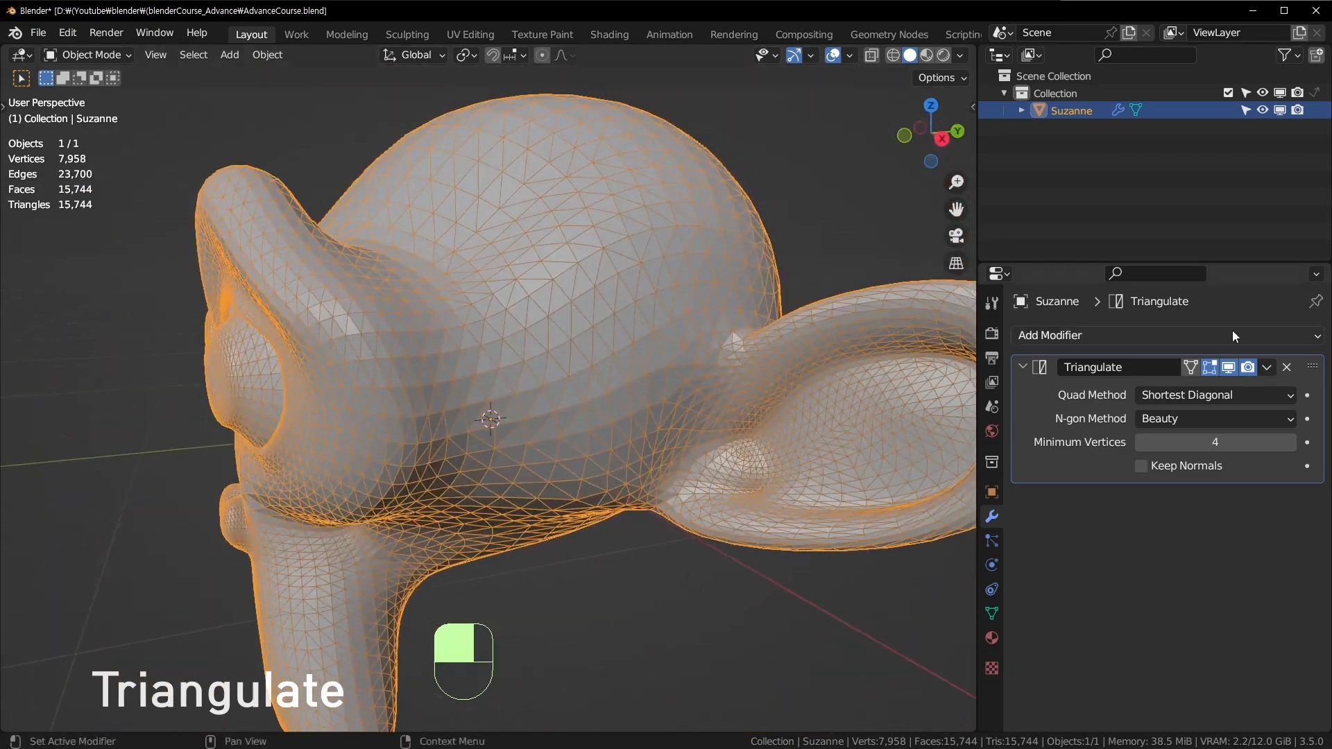
Select a single face on the skull in Edit Mode to inspect the original quads, return to Object Mode and remove the Triangulate modifier.
key(Tab)
key(3)
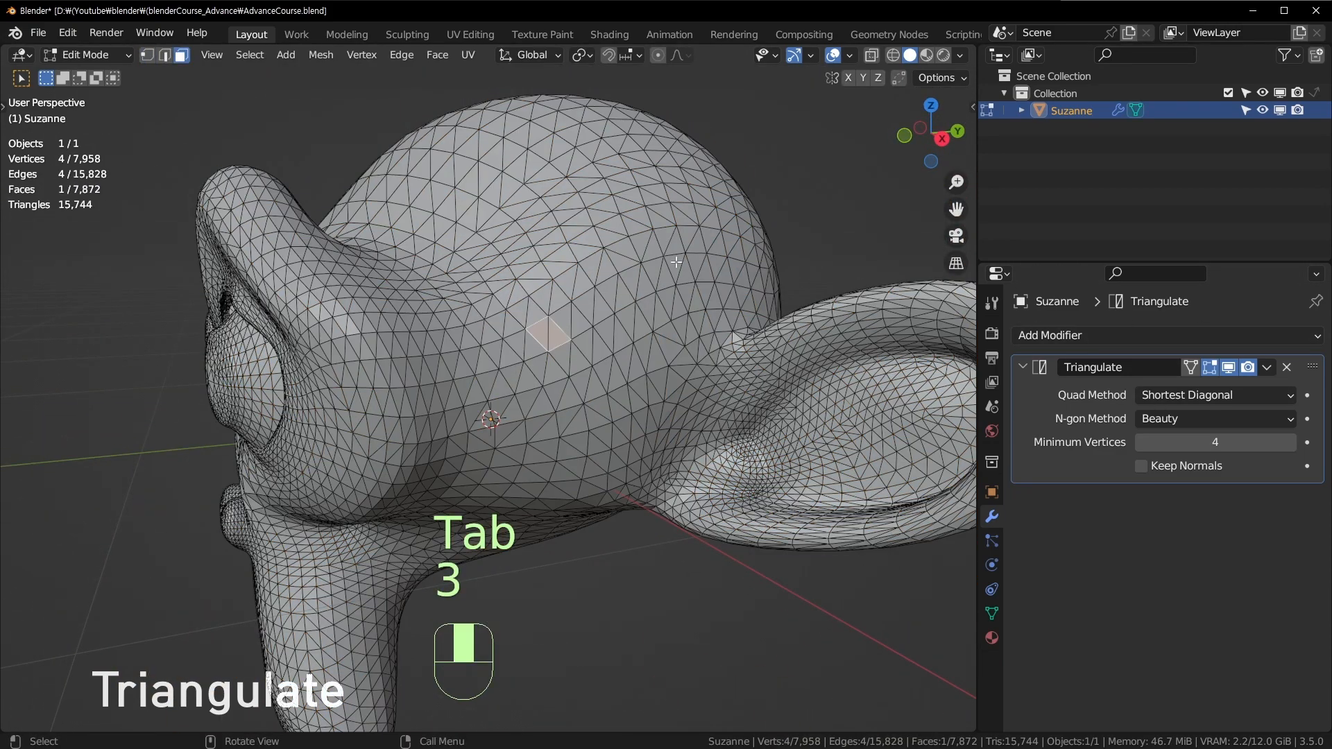
click(624, 298)
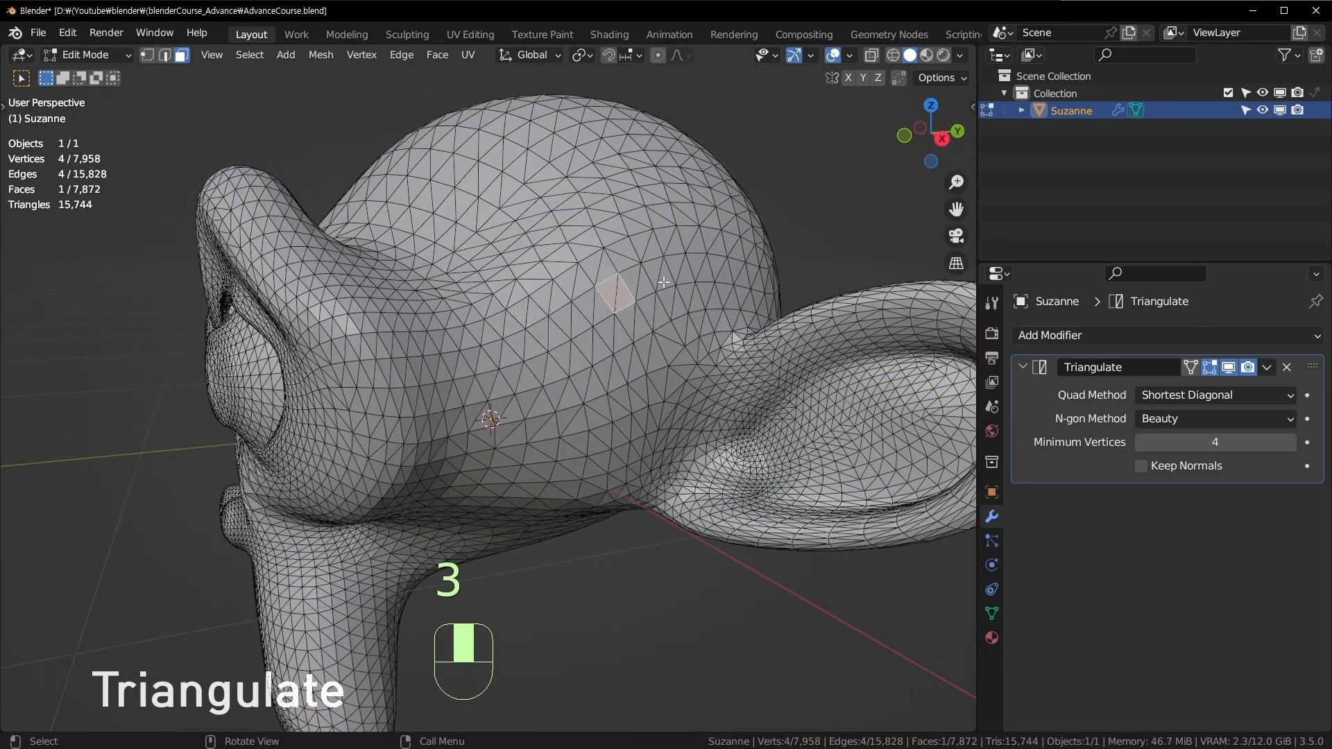
key(Tab)
middle_drag(797, 281, 645, 402)
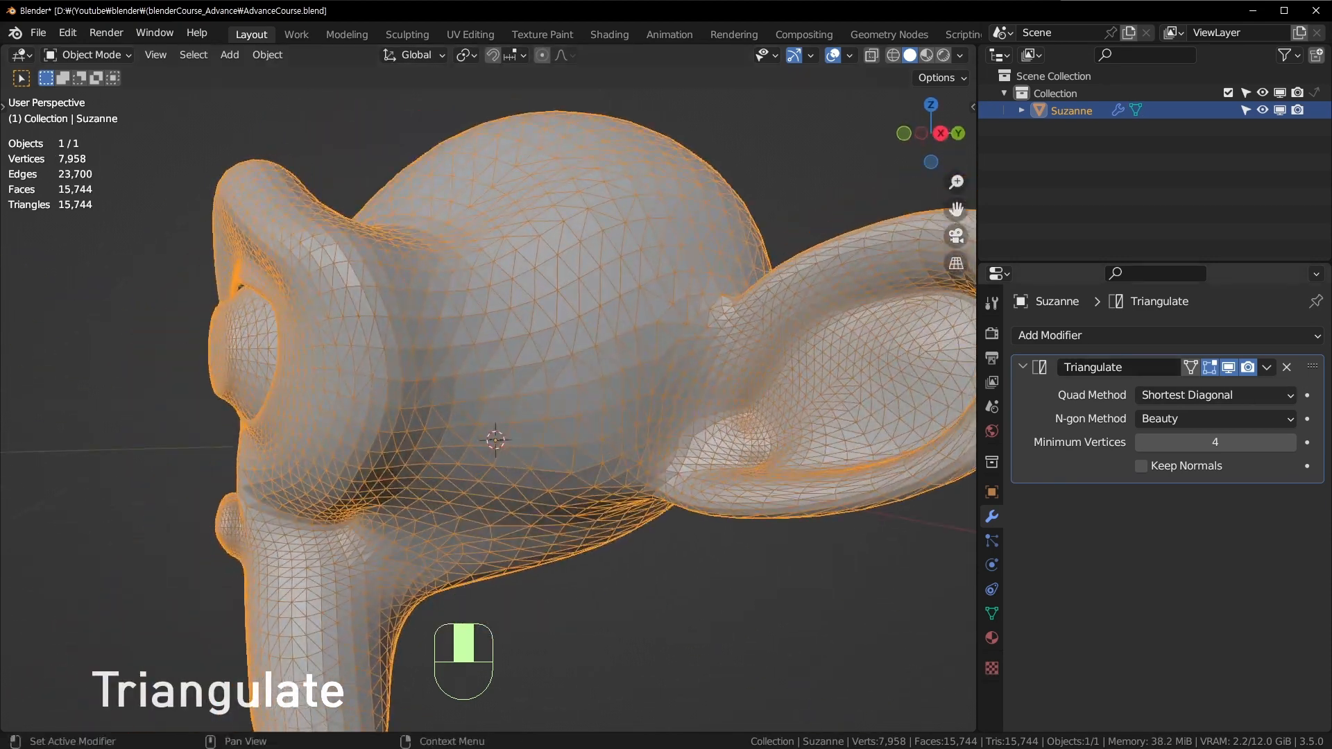
click(1287, 367)
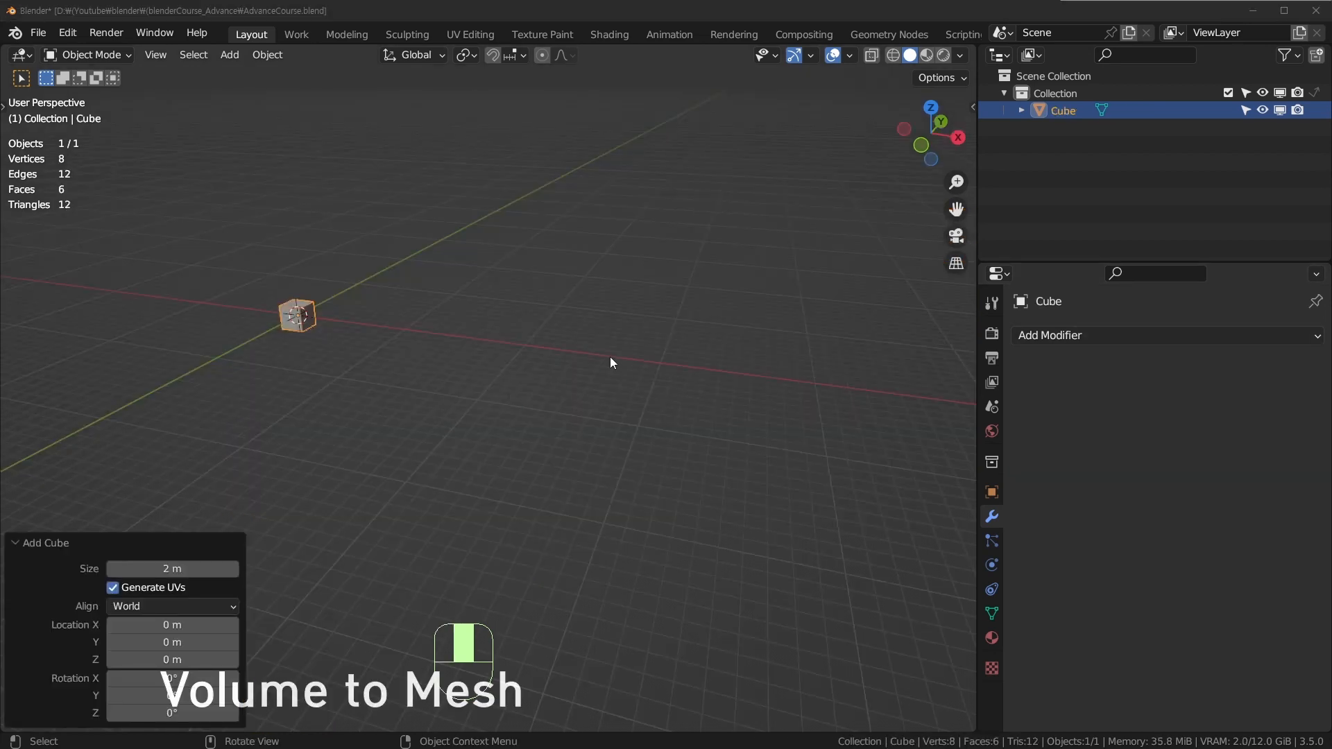
Look up Volume to Mesh among the Generate modifiers for the cube, and bring the cube back into view.
click(1117, 336)
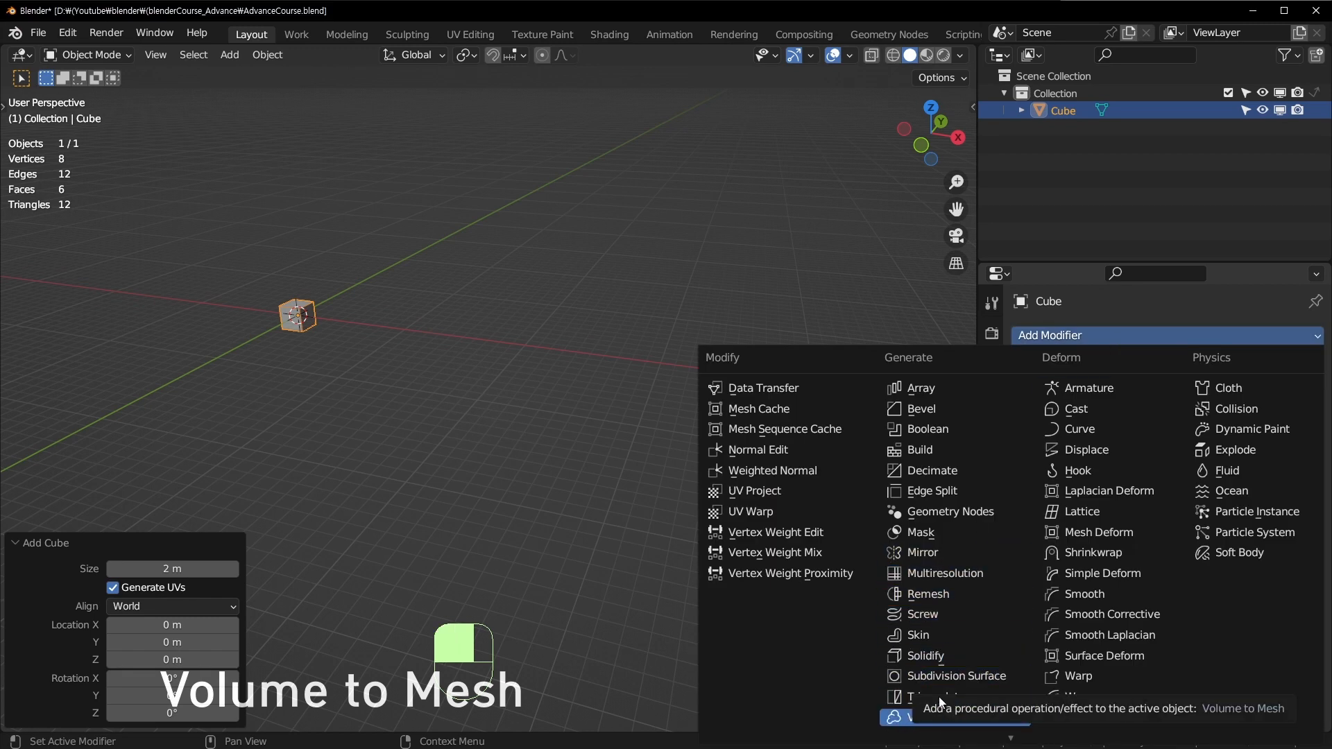
scroll(955, 701, down, 2)
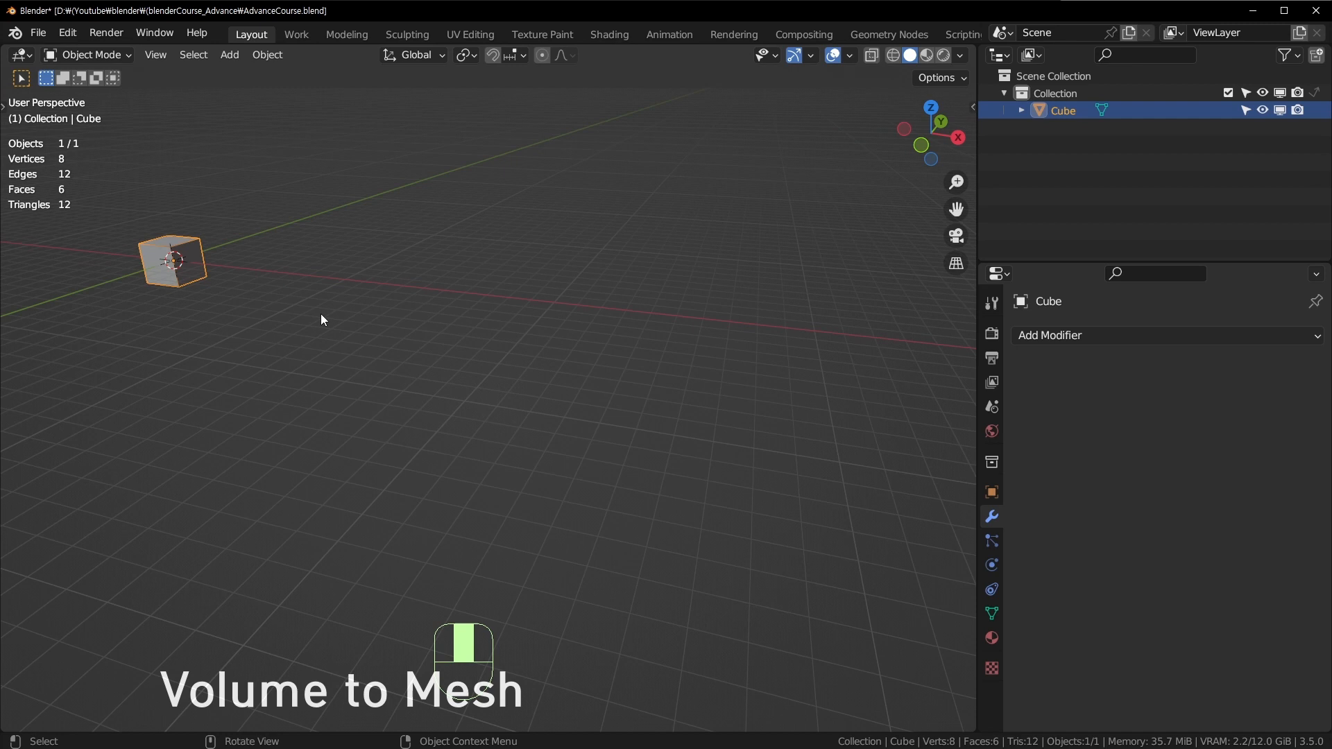
key(KP_Decimal)
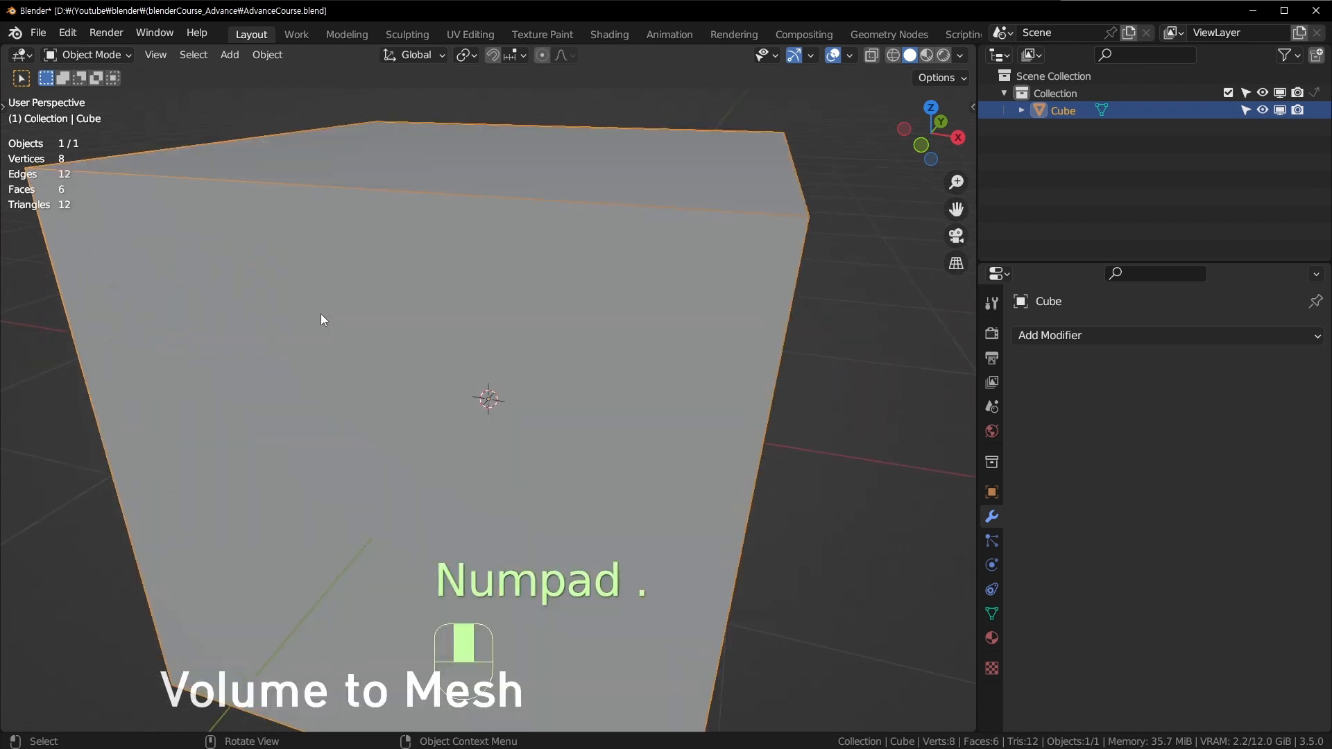
shift+middle_drag(592, 436, 502, 422)
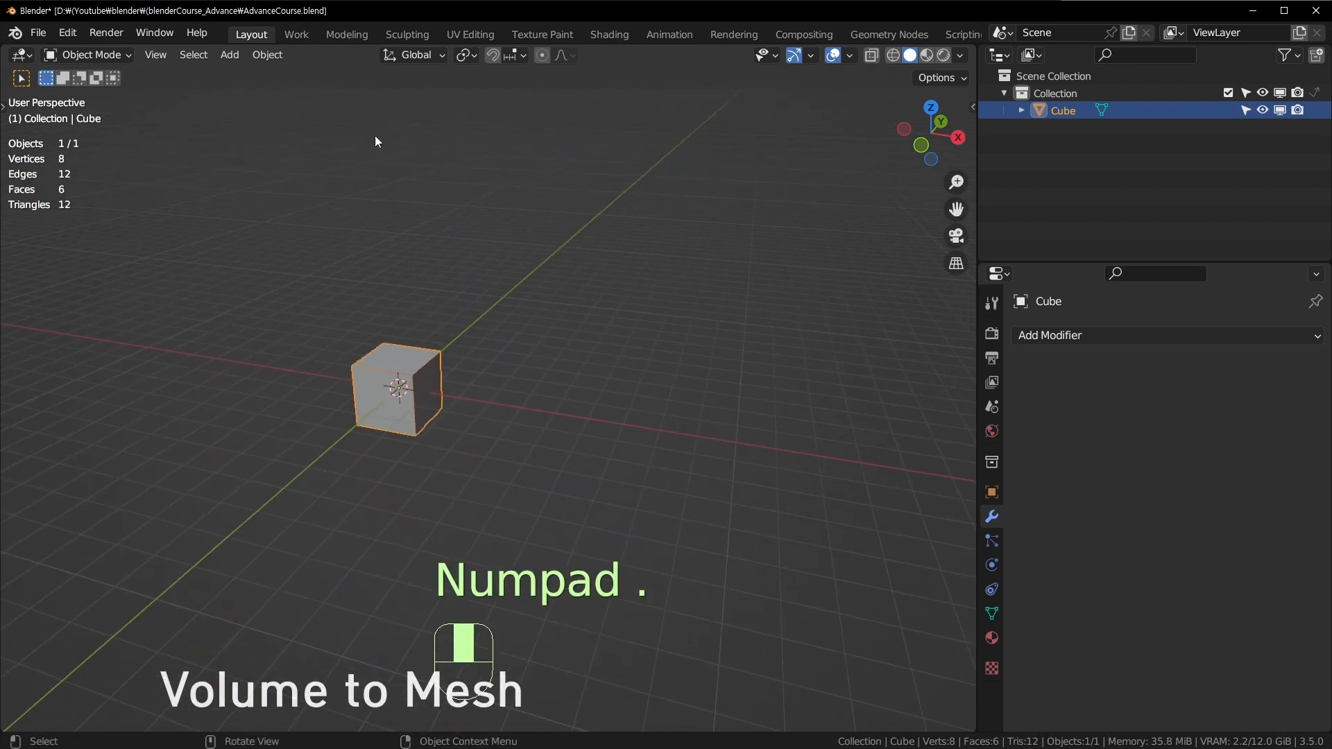
middle_drag(525, 317, 447, 340)
middle_drag(527, 413, 381, 501)
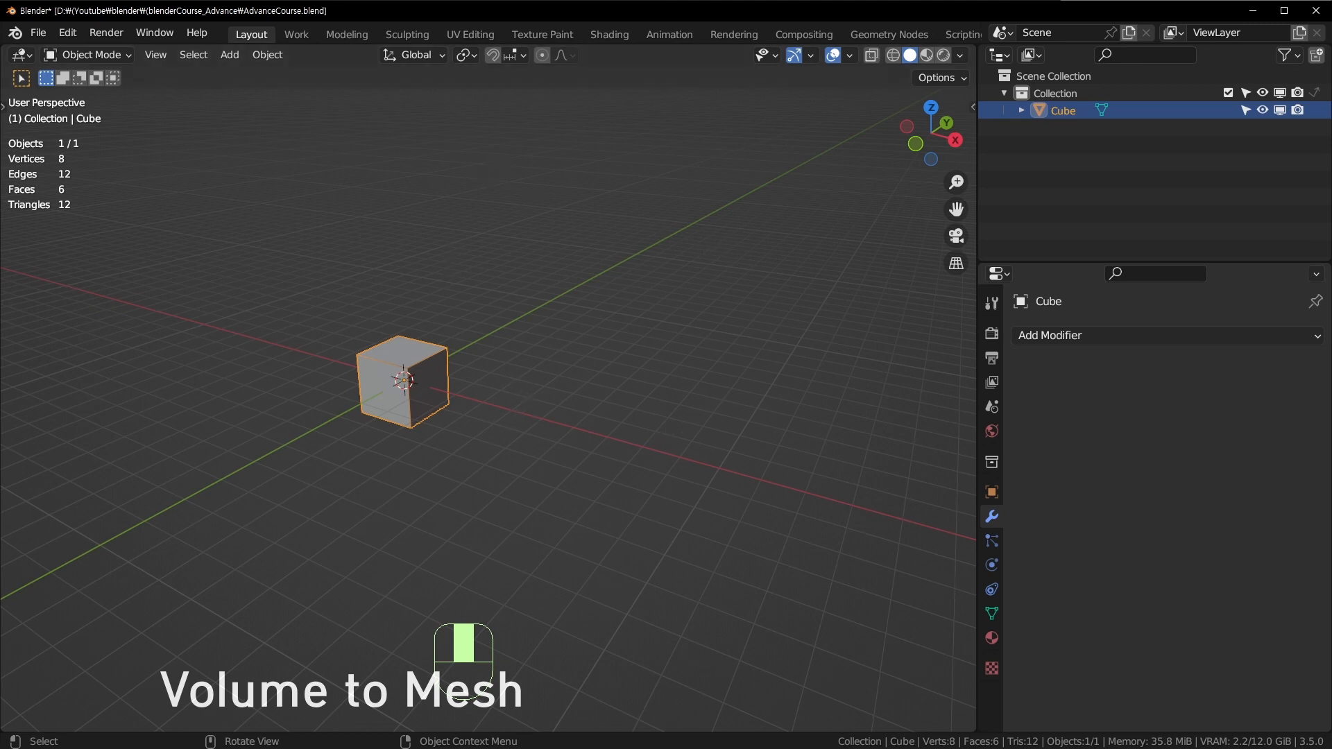
Import the OpenVDB sequence from AerialExplosion_0000.vdb through AerialExplosion_0119.vdb as one volume.
drag(0, 736, 441, 75)
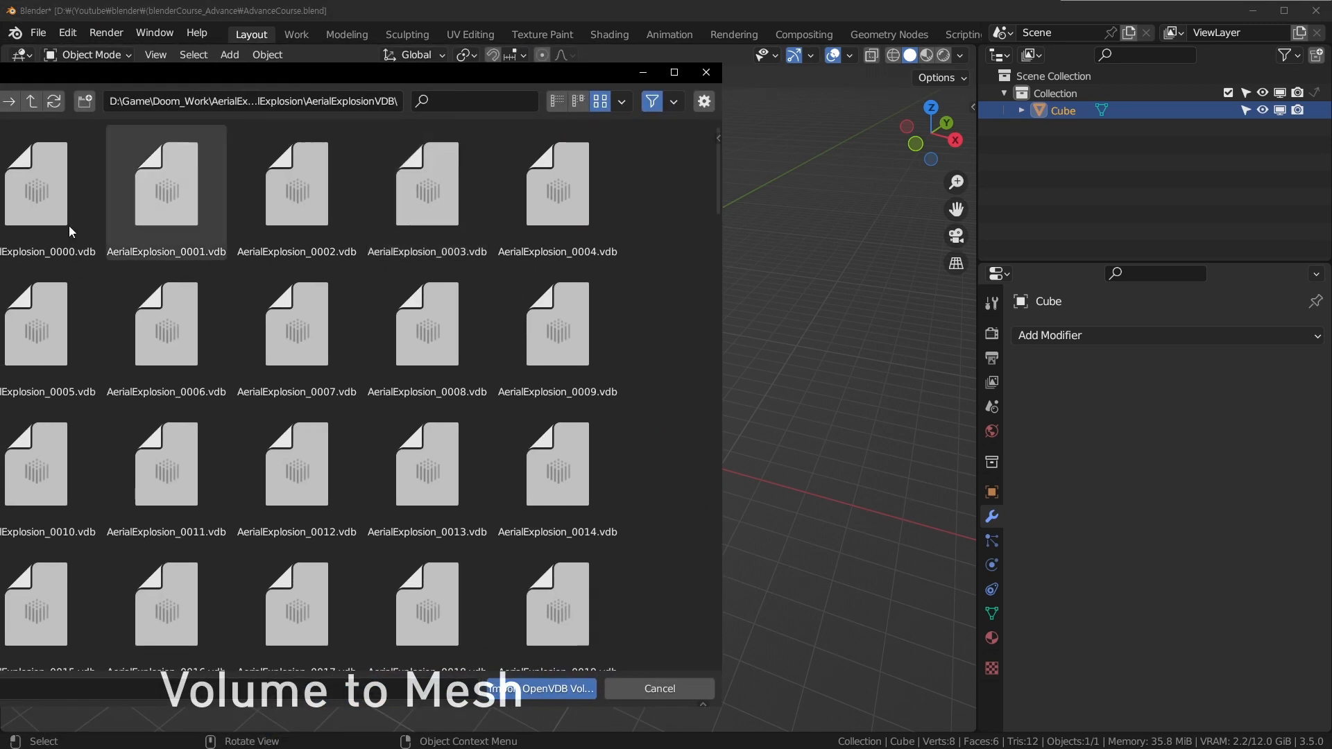
click(72, 231)
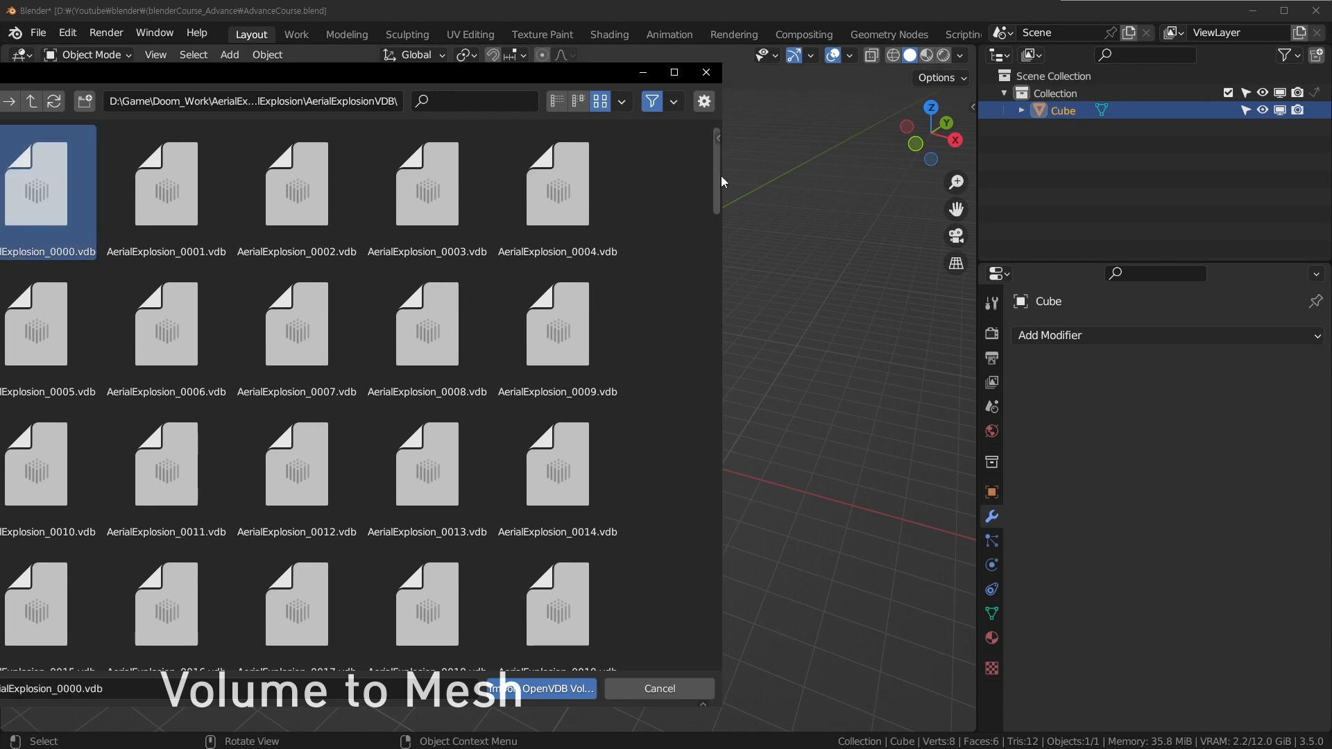
scroll(710, 214, down, 2)
scroll(714, 173, up, 2)
drag(718, 159, 651, 629)
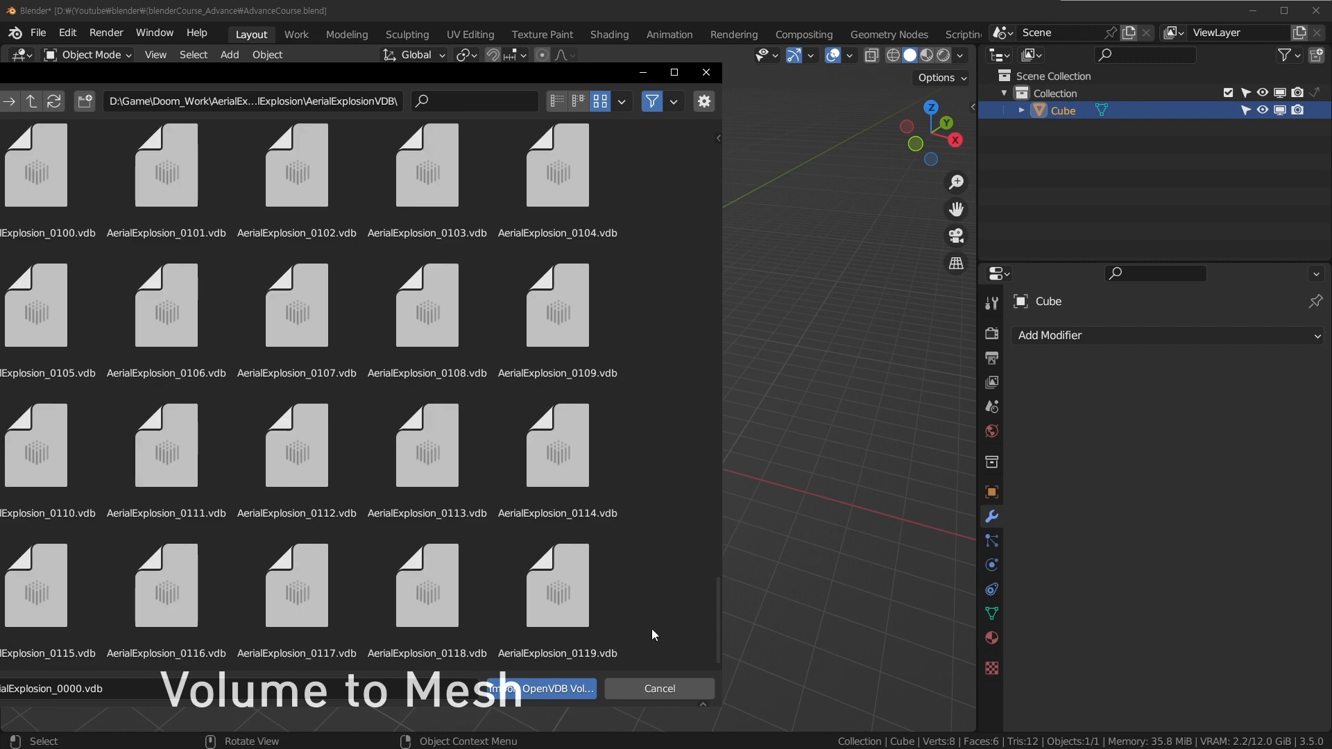
shift+click(587, 619)
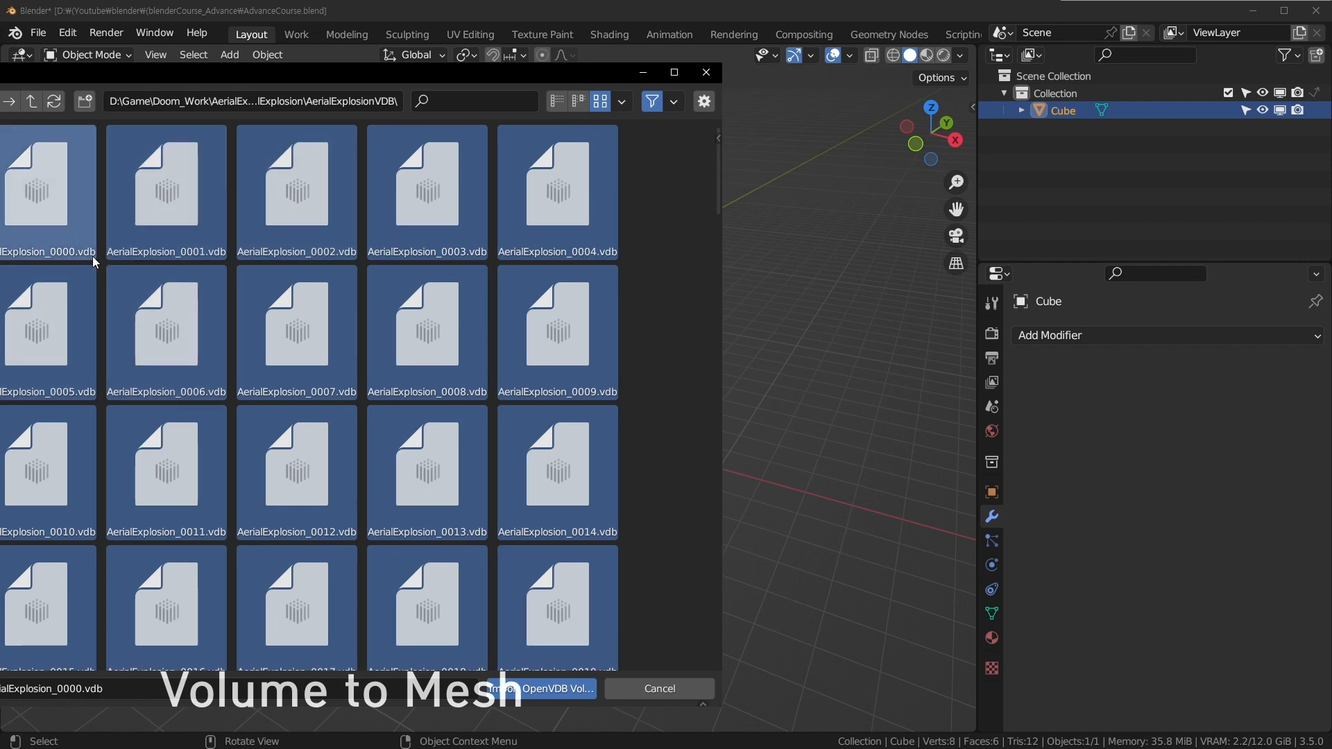
click(538, 692)
Move the imported explosion volume up about 222 m along Z and open its volume data settings.
middle_drag(513, 437, 525, 417)
scroll(526, 417, down, 15)
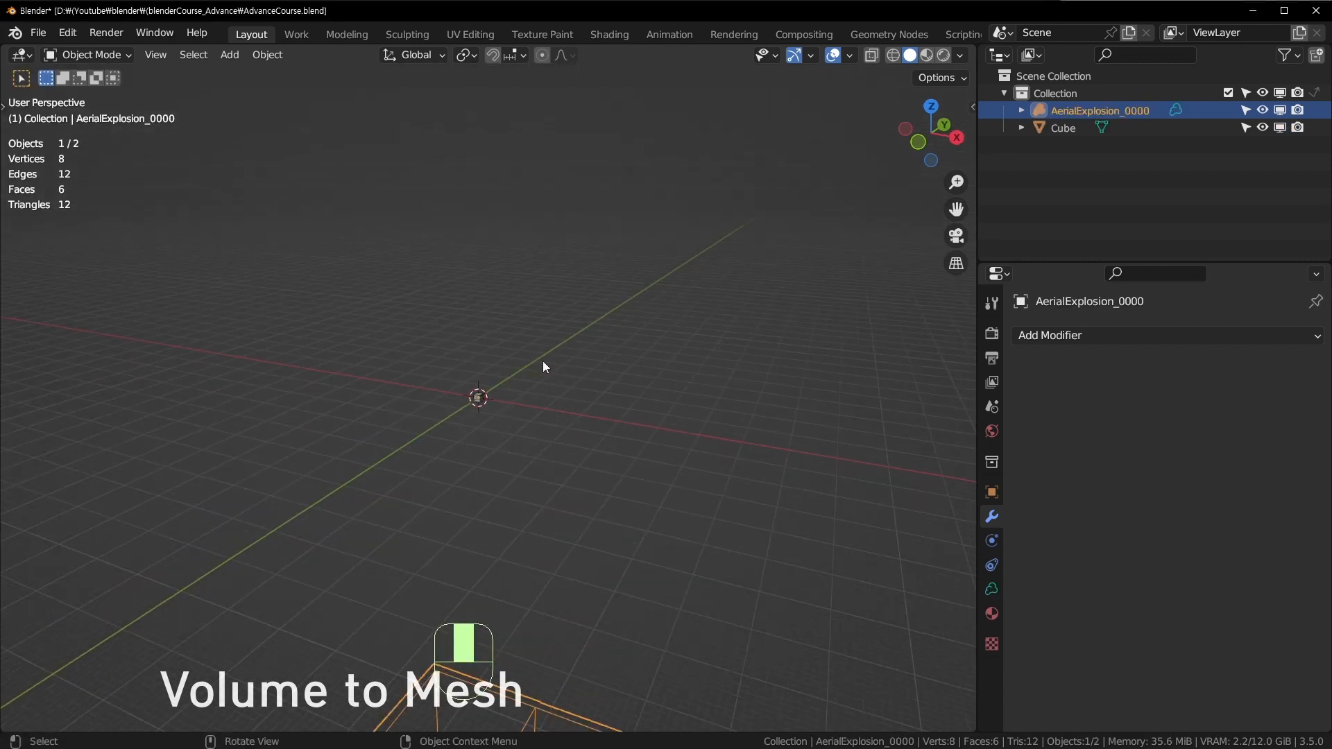
click(499, 569)
click(500, 573)
key(g)
key(z)
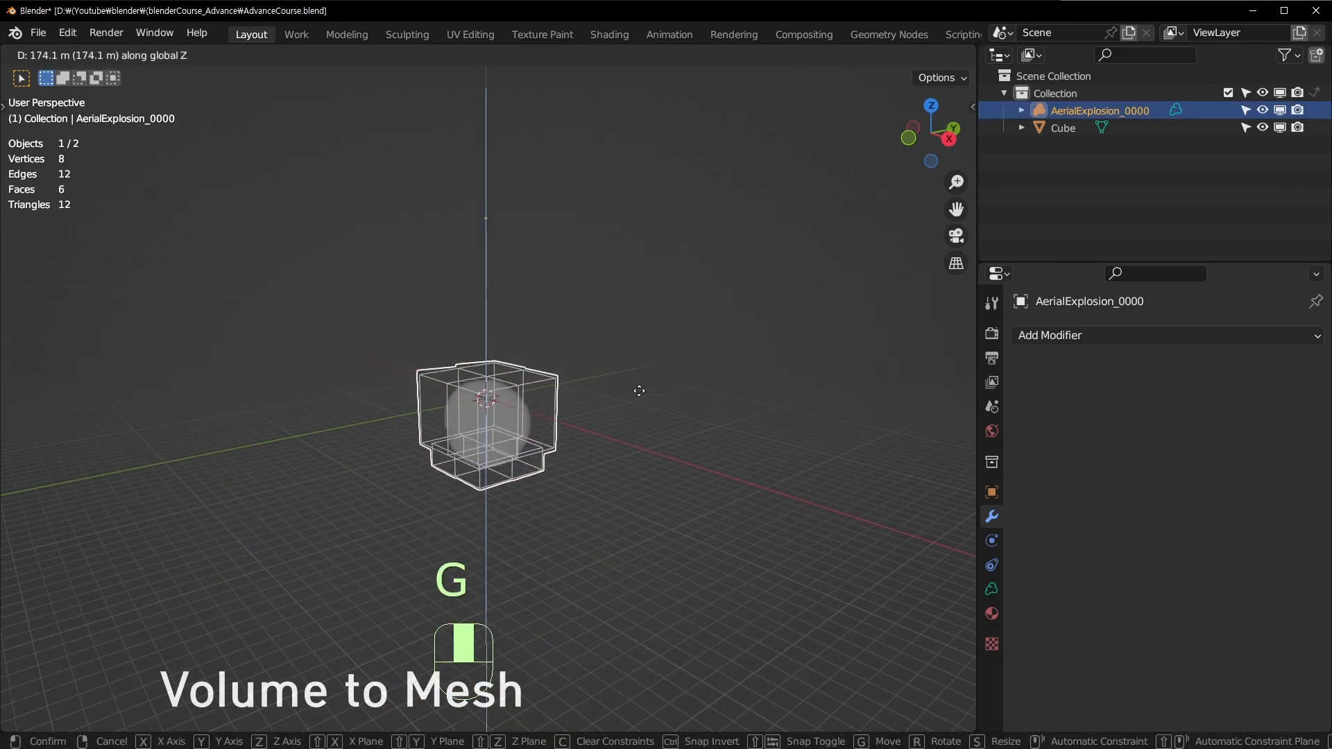
click(624, 364)
scroll(555, 403, up, 6)
middle_drag(530, 427, 394, 280)
click(992, 590)
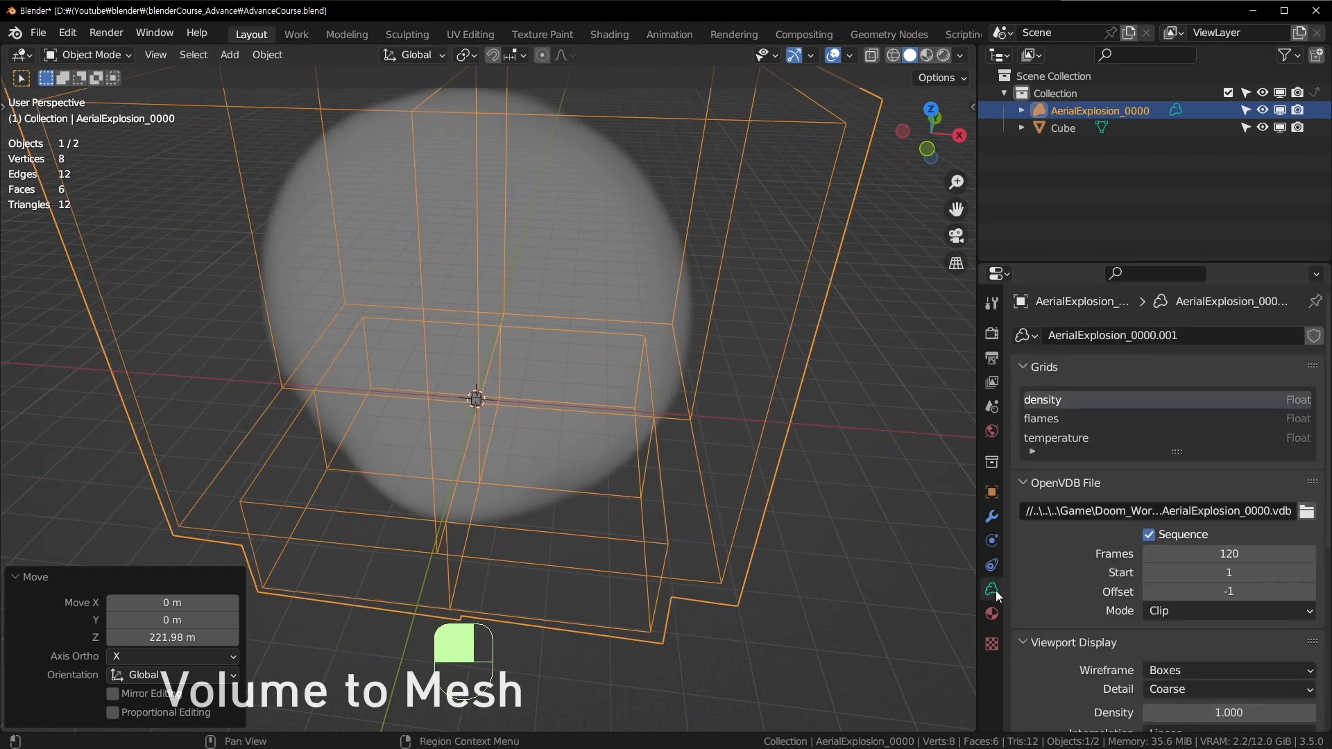
Set the frame offset of the explosion volume's OpenVDB sequence to 7.
middle_drag(720, 504, 680, 486)
middle_drag(525, 448, 543, 417)
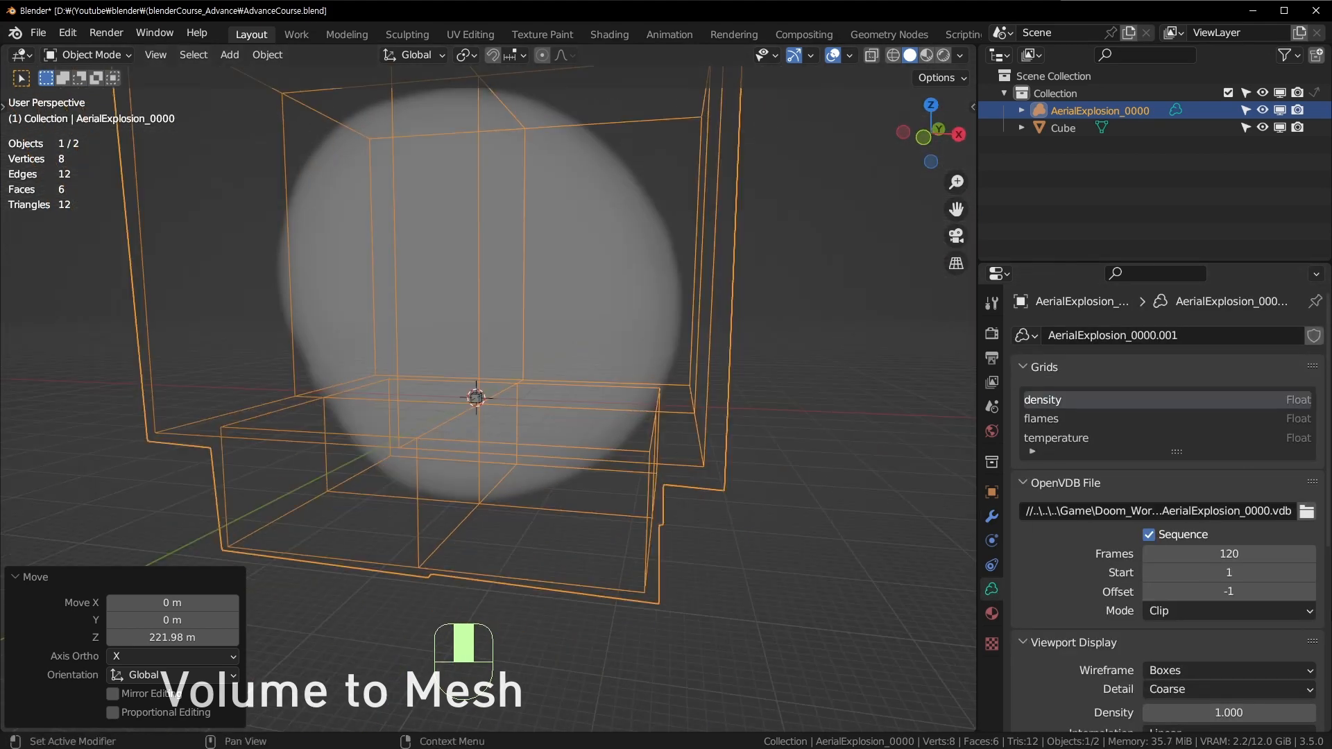
click(1308, 591)
click(1309, 591)
click(1308, 592)
click(1309, 591)
click(1309, 592)
click(1308, 591)
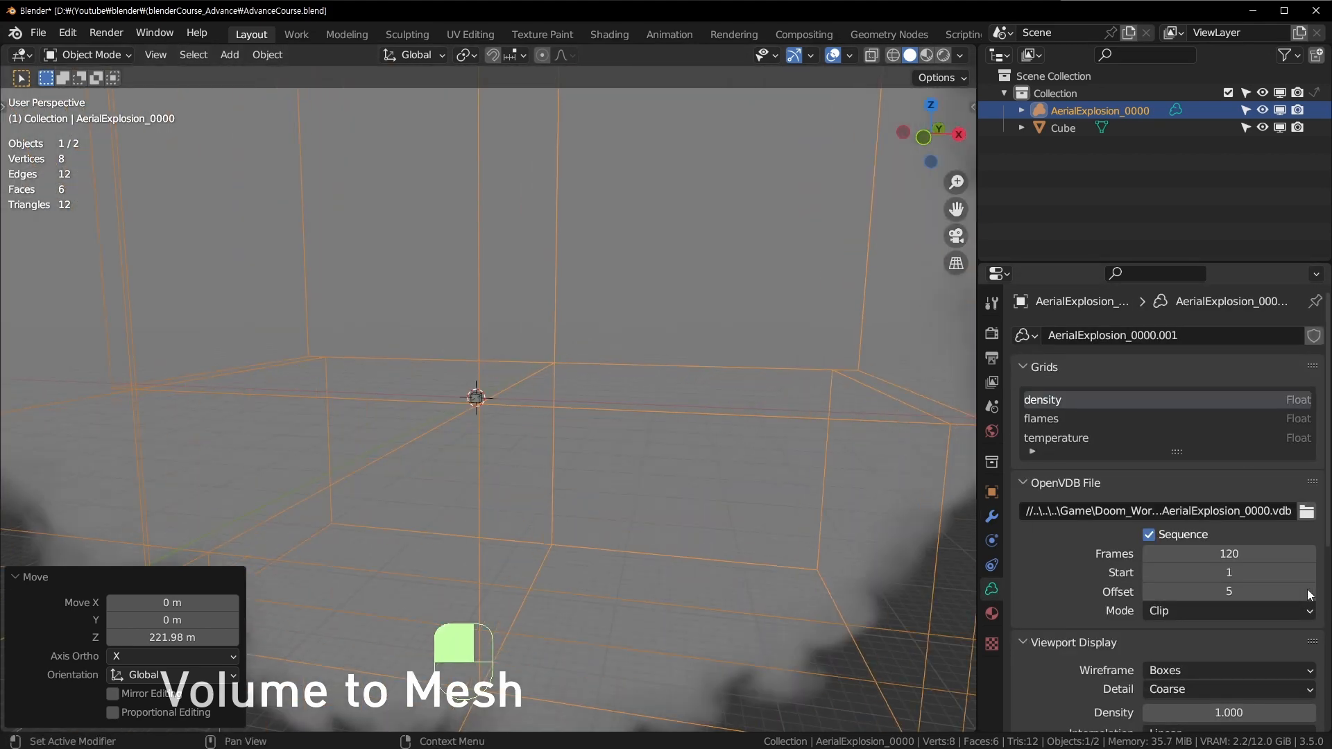
click(1308, 591)
click(1308, 592)
click(1304, 591)
key(Return)
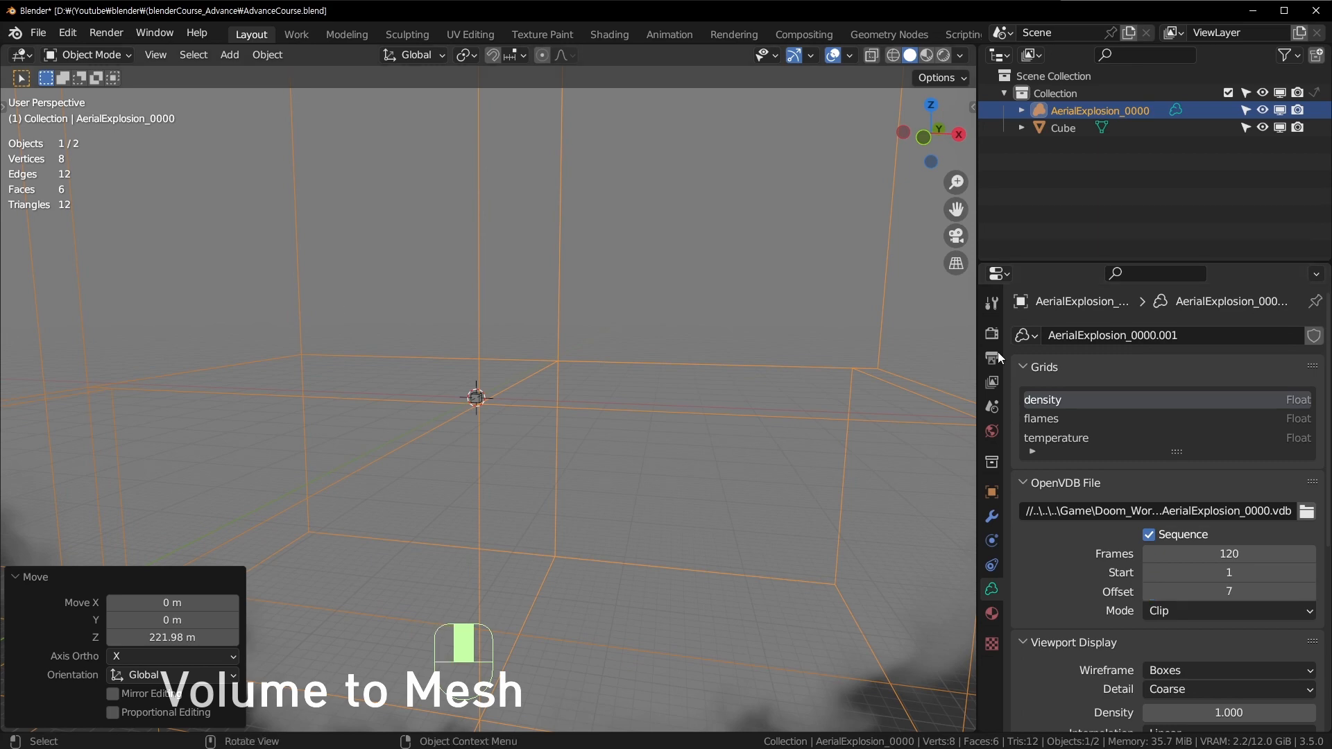
Move the explosion volume about 153 m in the negative X direction, away from the cube.
middle_drag(432, 494, 292, 464)
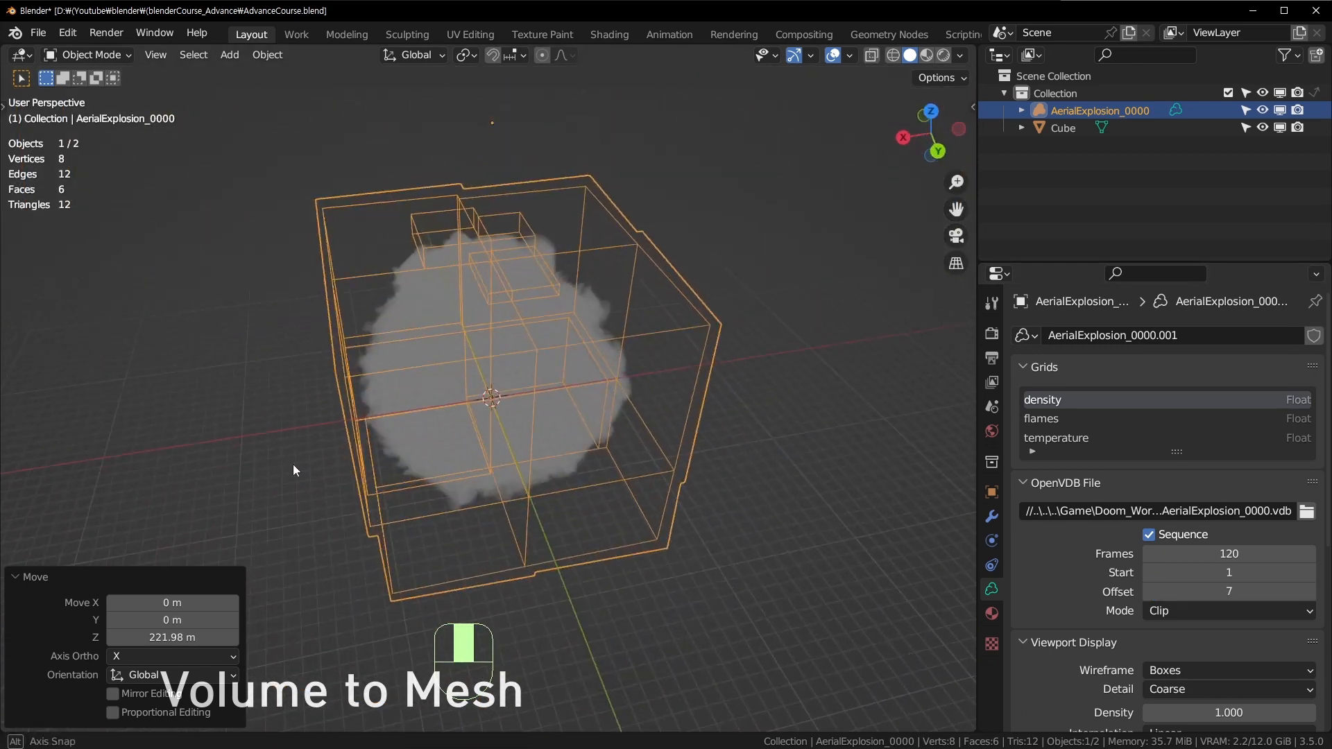
middle_drag(577, 373, 697, 385)
middle_drag(388, 380, 413, 336)
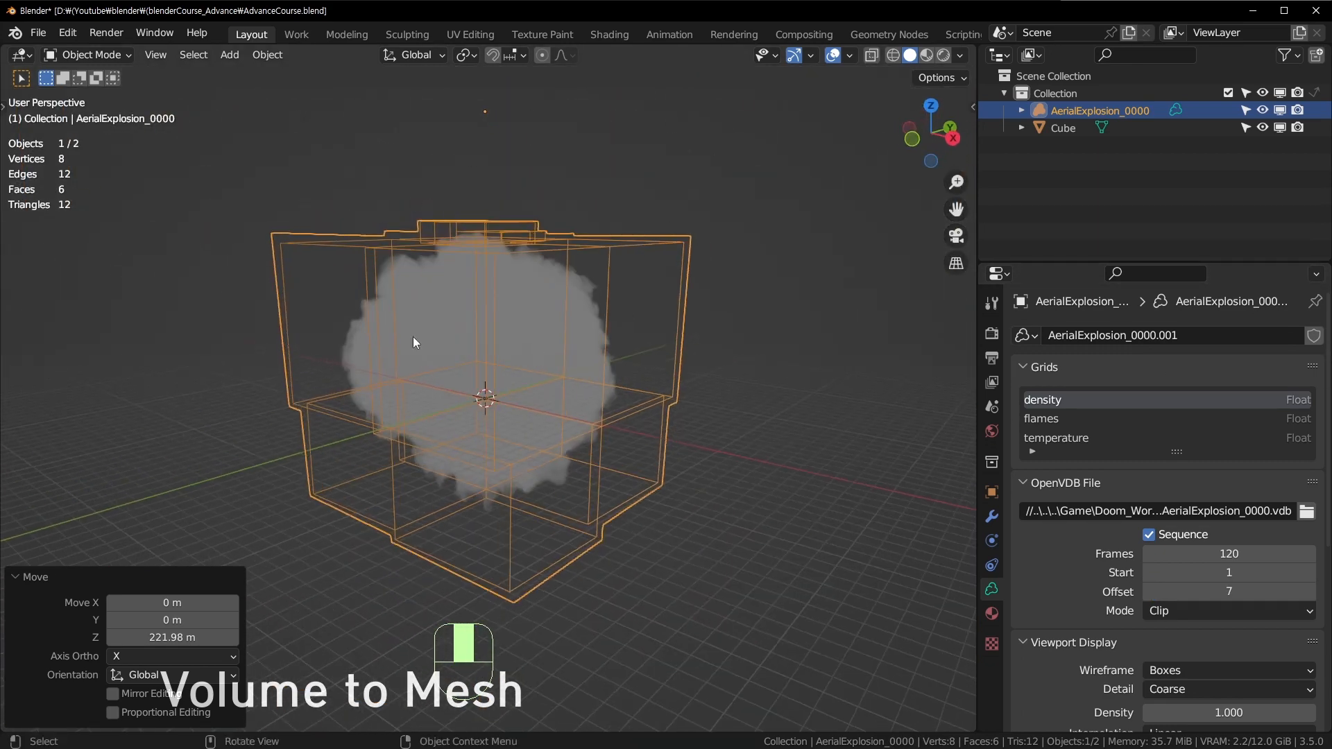
middle_drag(589, 351, 499, 161)
scroll(594, 393, up, 2)
scroll(463, 266, up, 1)
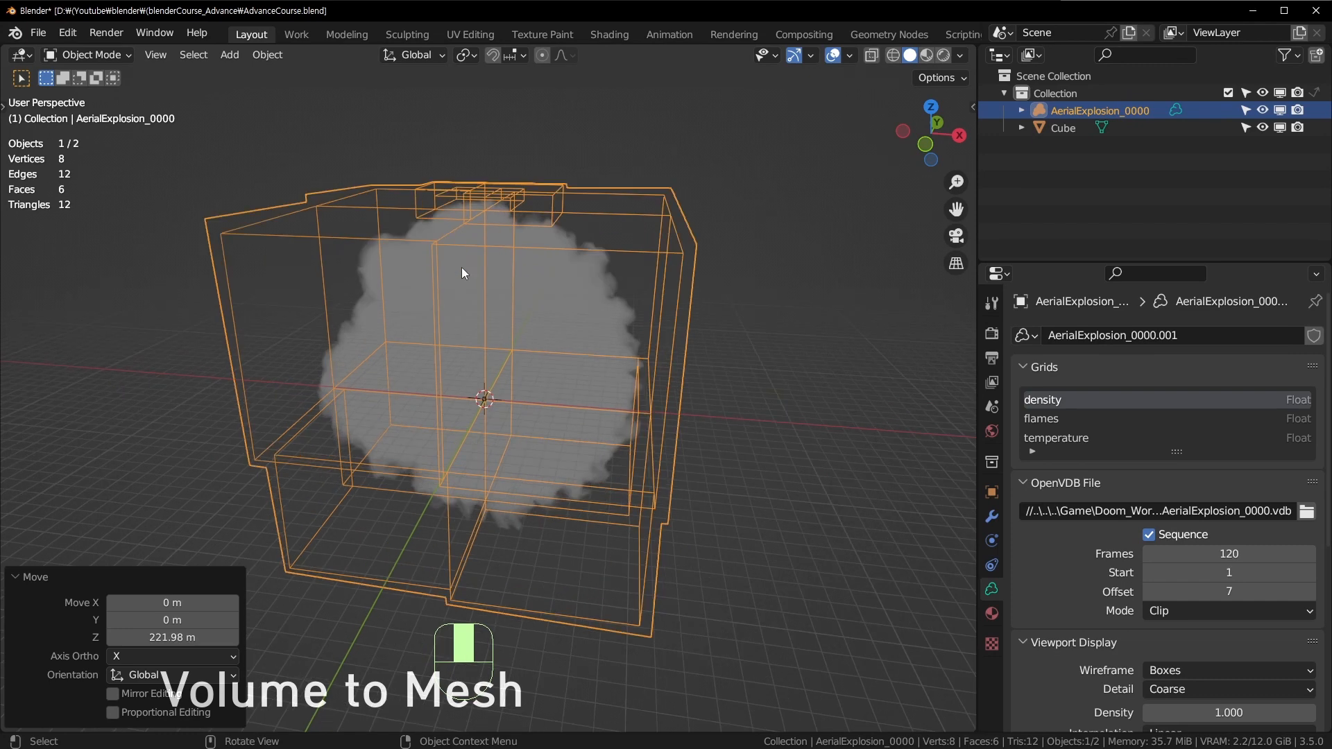
middle_drag(700, 330, 718, 366)
scroll(717, 366, up, 1)
key(g)
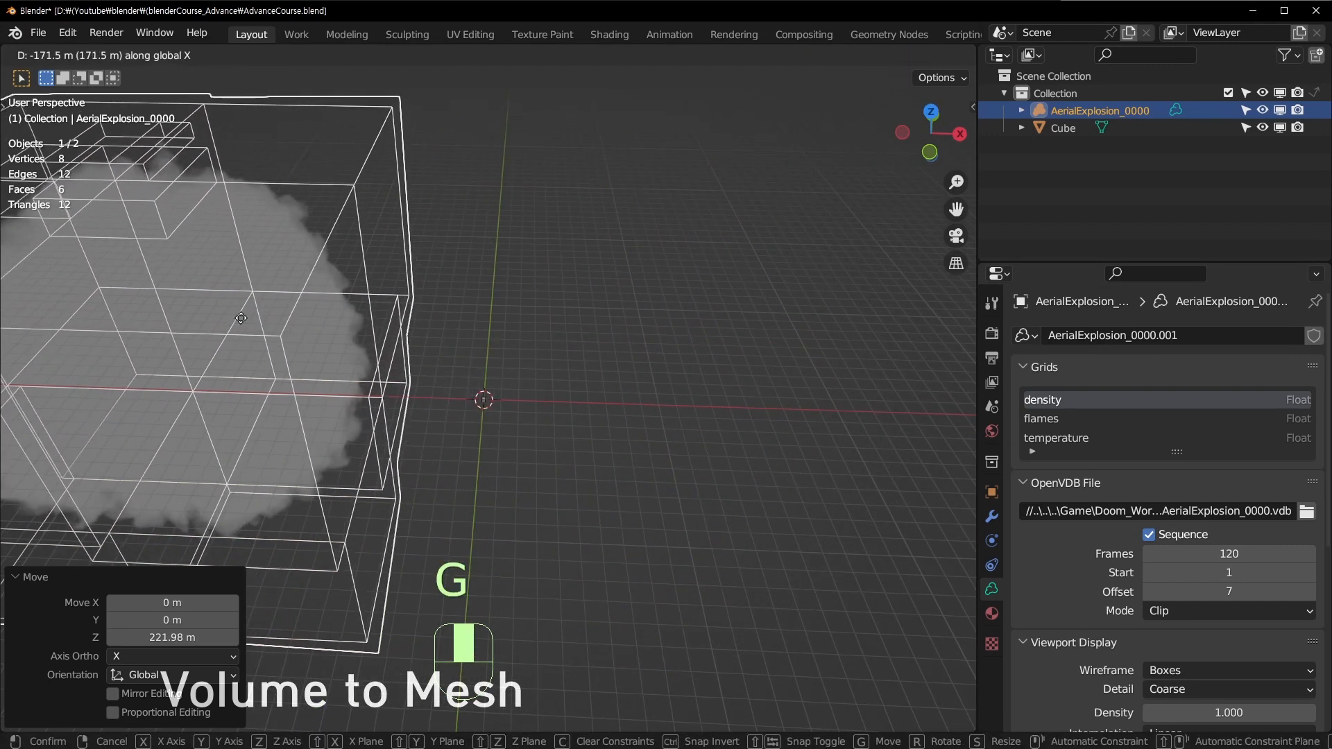
click(291, 309)
shift+middle_drag(291, 309, 538, 289)
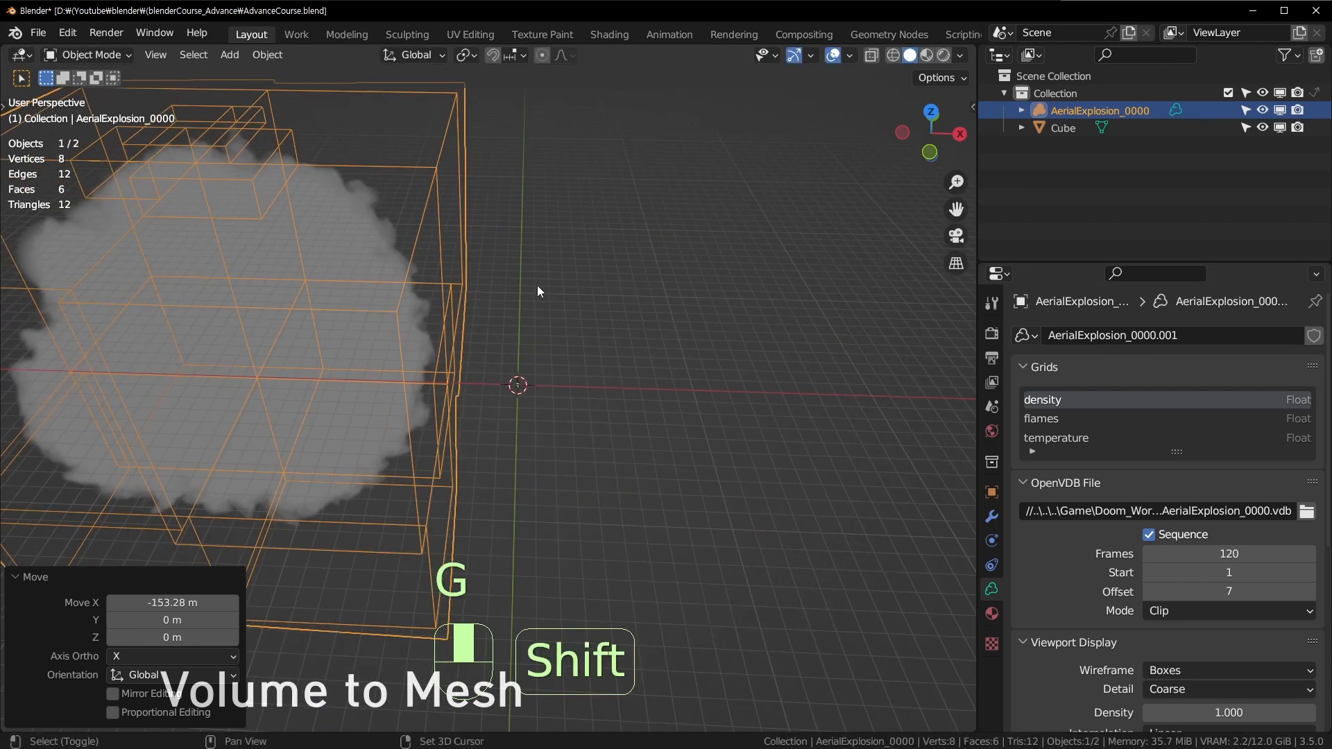
Select the cube in the scene and add a Volume to Mesh modifier to it.
click(1040, 127)
middle_drag(760, 368, 635, 475)
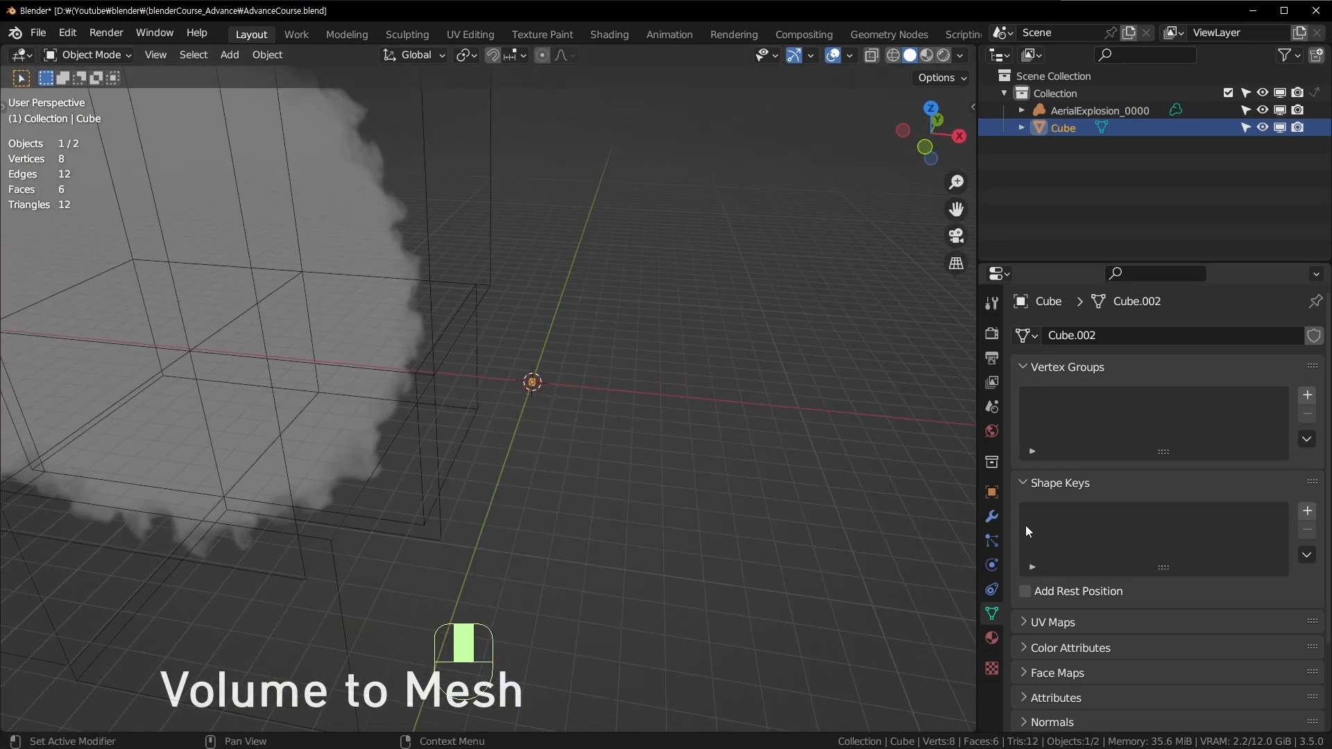
click(991, 516)
click(1075, 330)
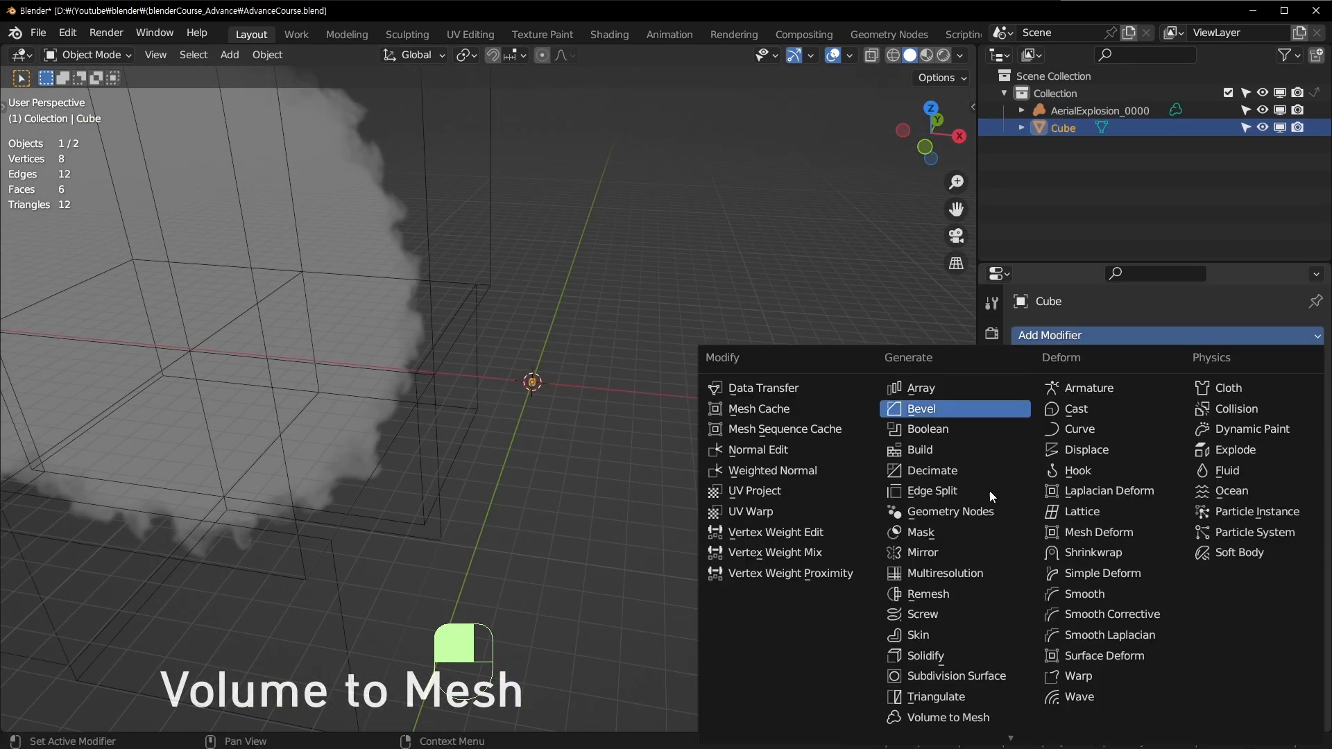
click(921, 721)
Assign the AerialExplosion_0000 volume as the source object of the Volume to Mesh modifier.
middle_drag(918, 718, 629, 401)
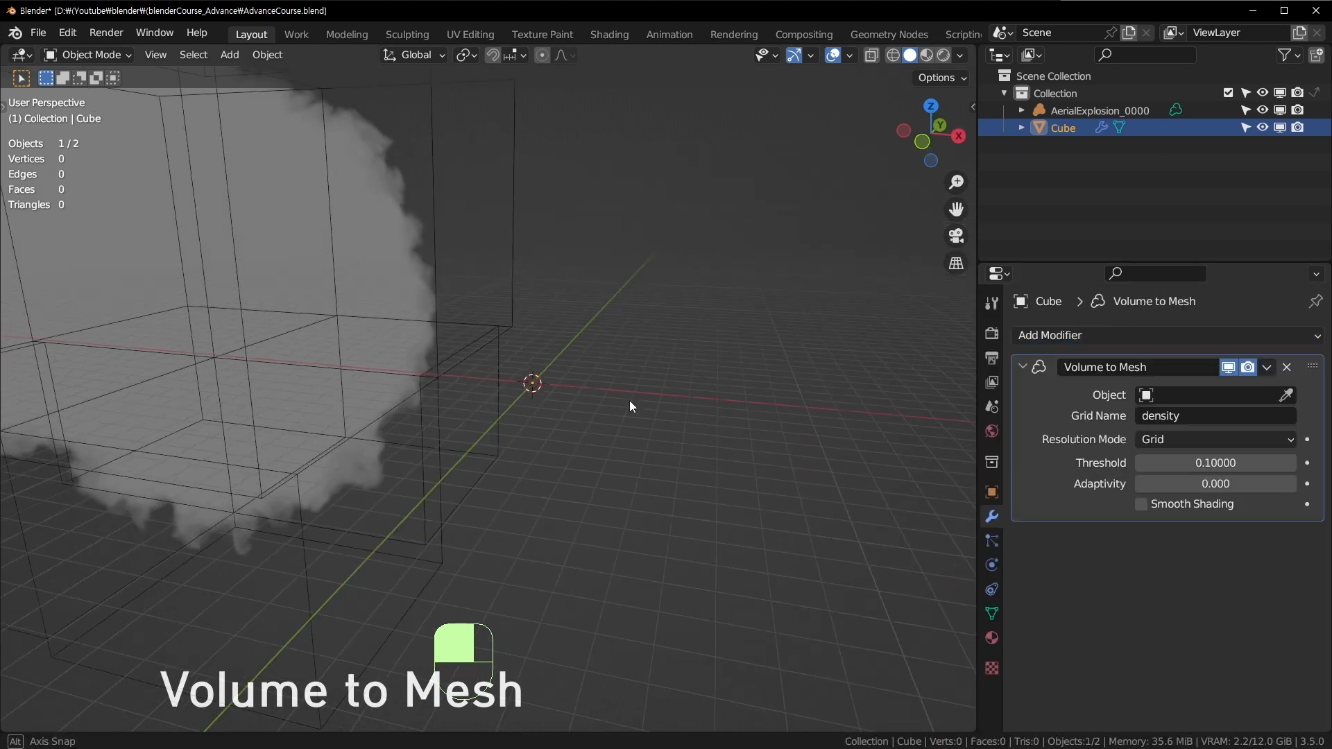
middle_drag(946, 413, 455, 456)
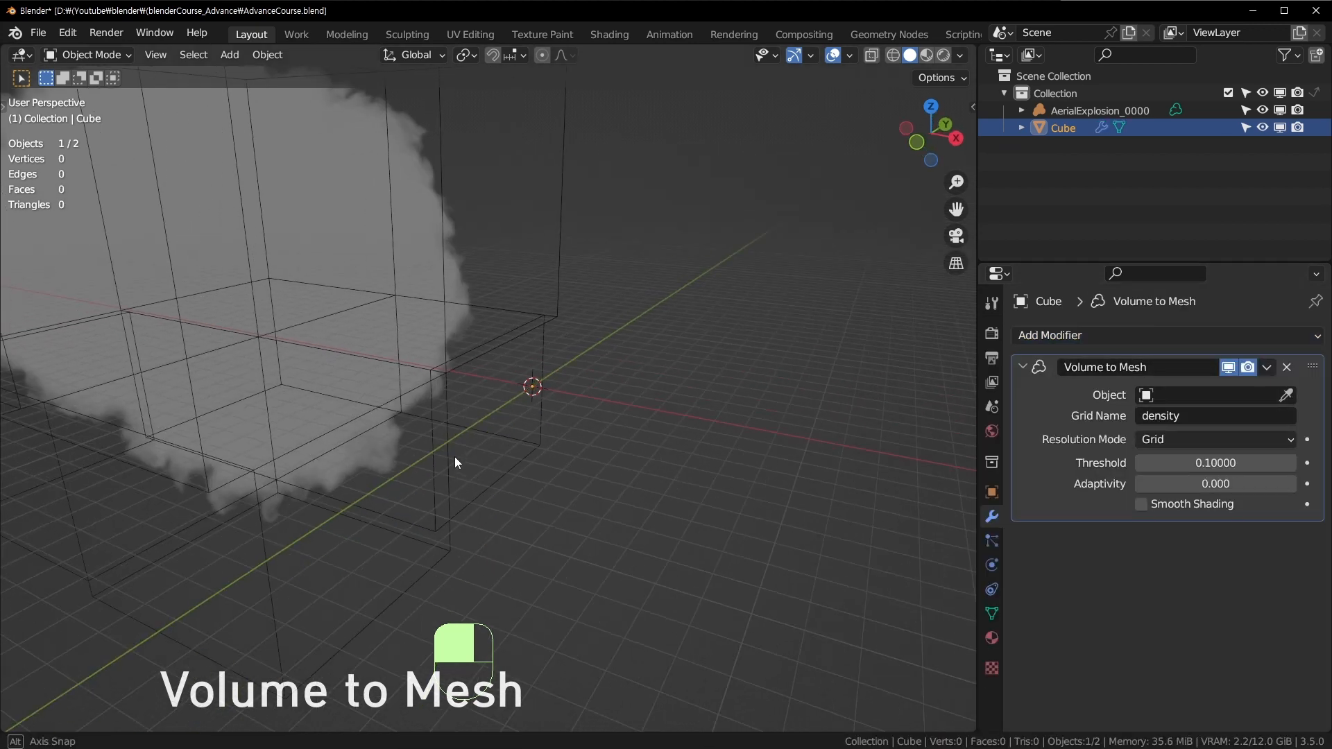
click(1221, 396)
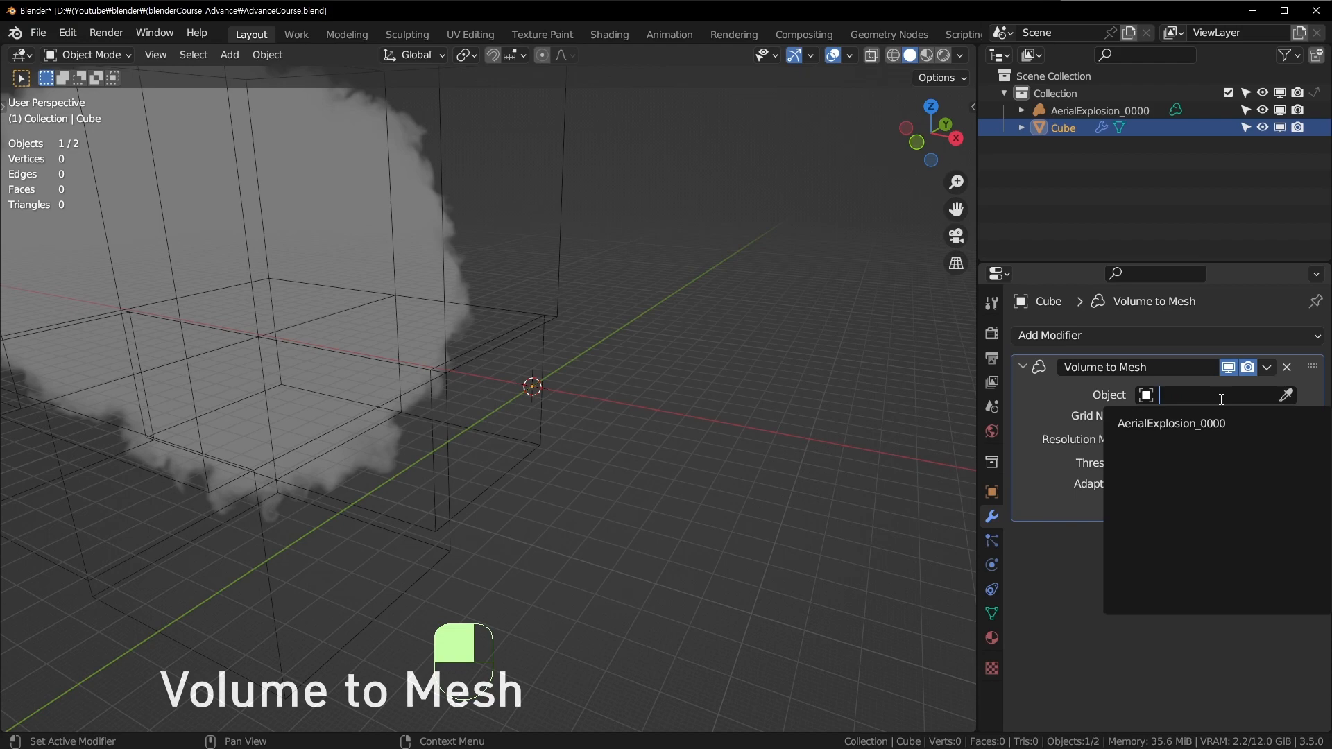
click(1169, 424)
Examine the mesh generated from the explosion volume, both close up and from several sides.
shift+middle_drag(381, 327, 609, 401)
scroll(424, 424, down, 8)
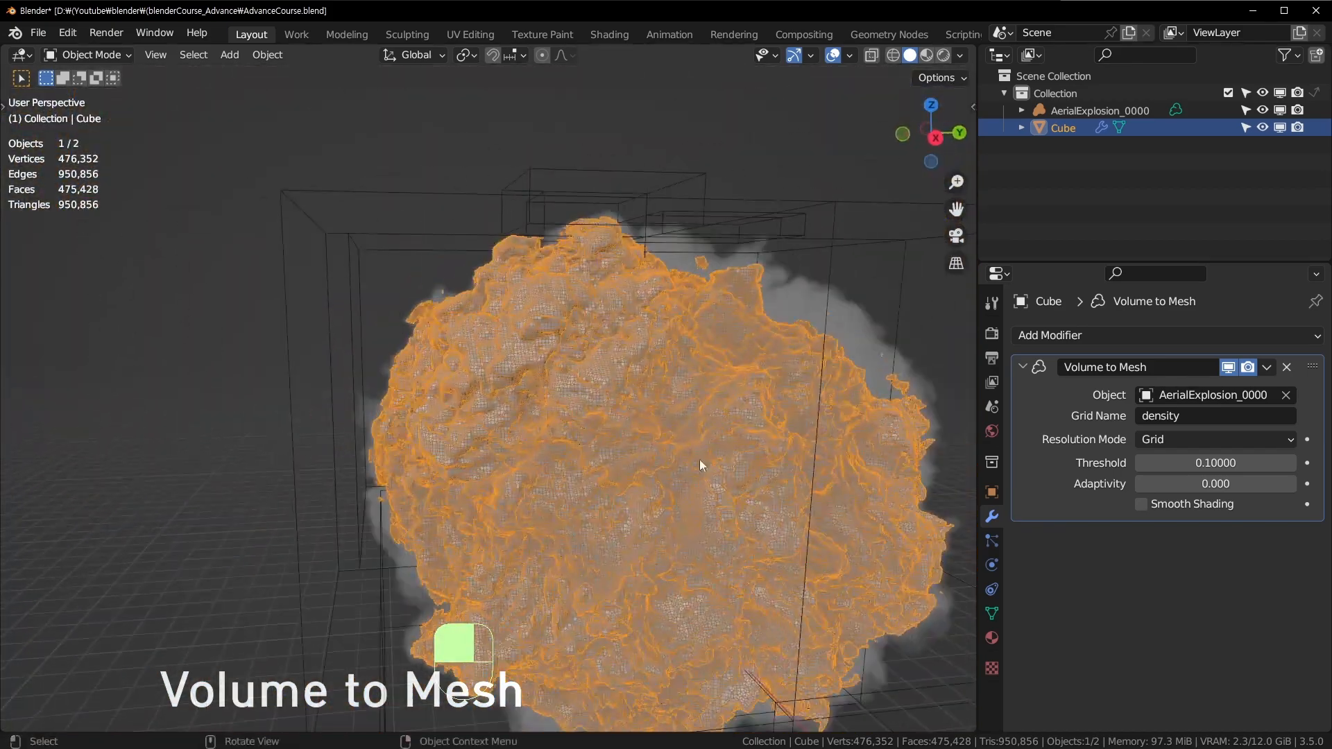
shift+middle_drag(699, 459, 524, 413)
scroll(356, 335, up, 3)
scroll(590, 410, up, 8)
scroll(514, 369, down, 6)
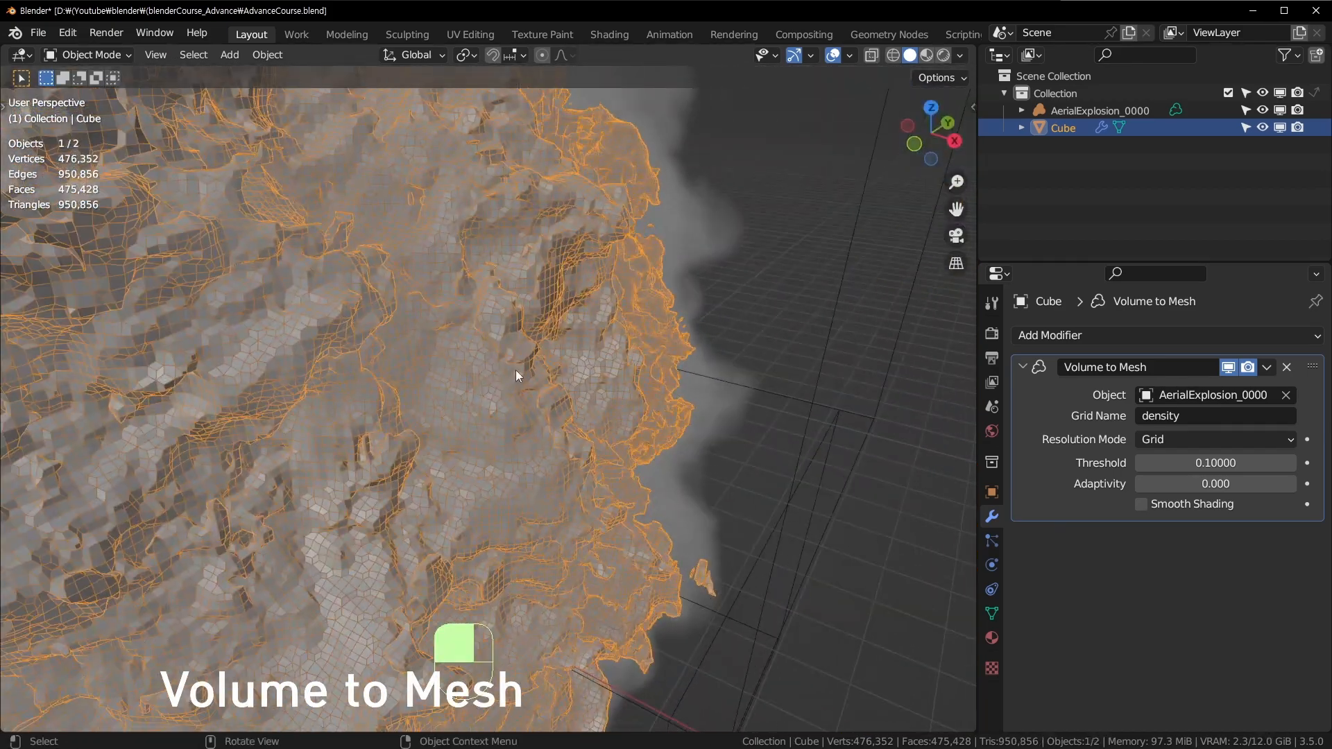
scroll(515, 369, down, 8)
middle_drag(416, 340, 491, 293)
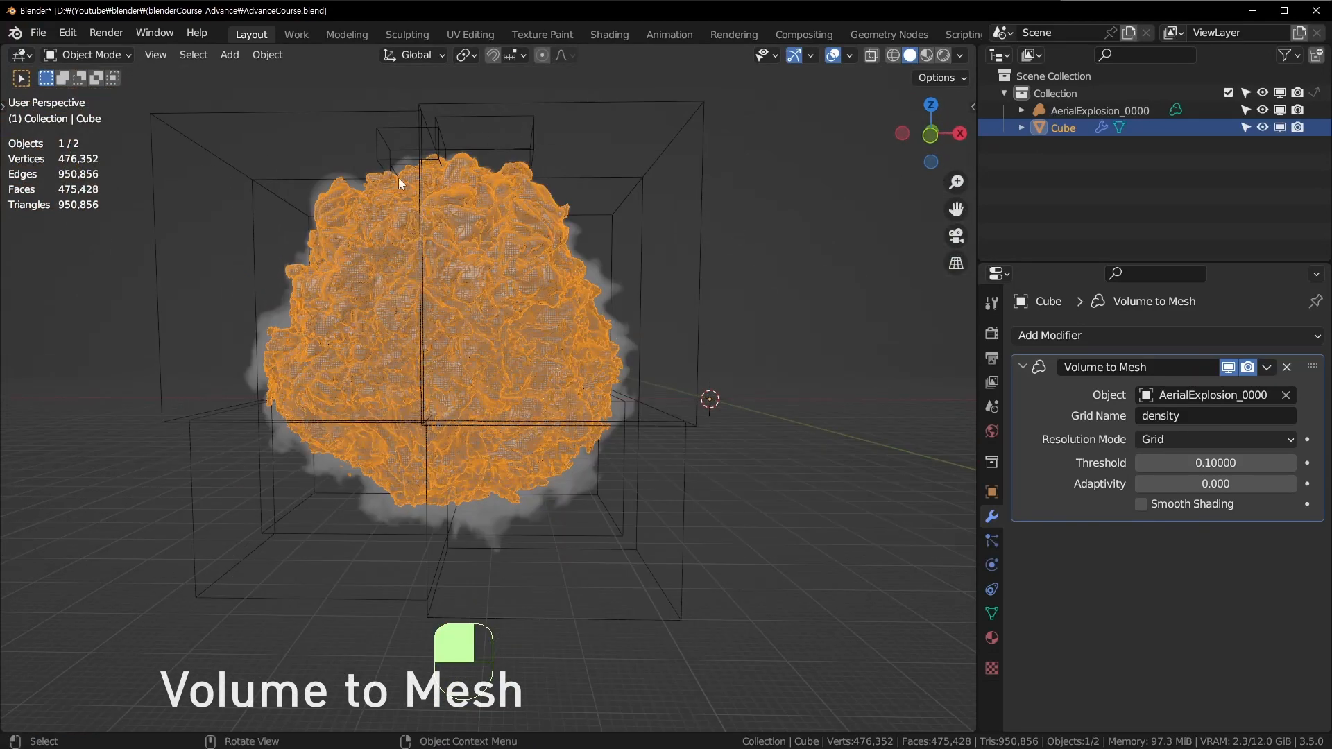
middle_drag(469, 224, 560, 350)
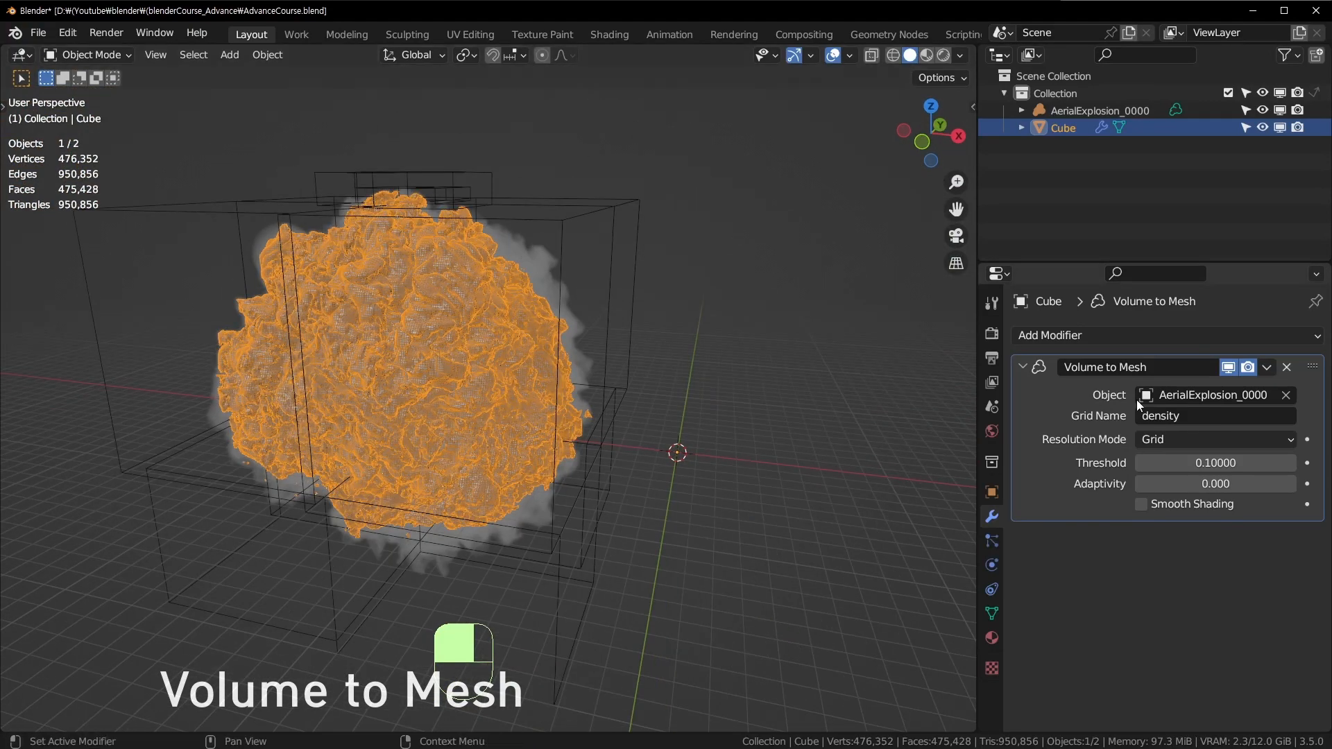
shift+middle_drag(529, 162, 546, 102)
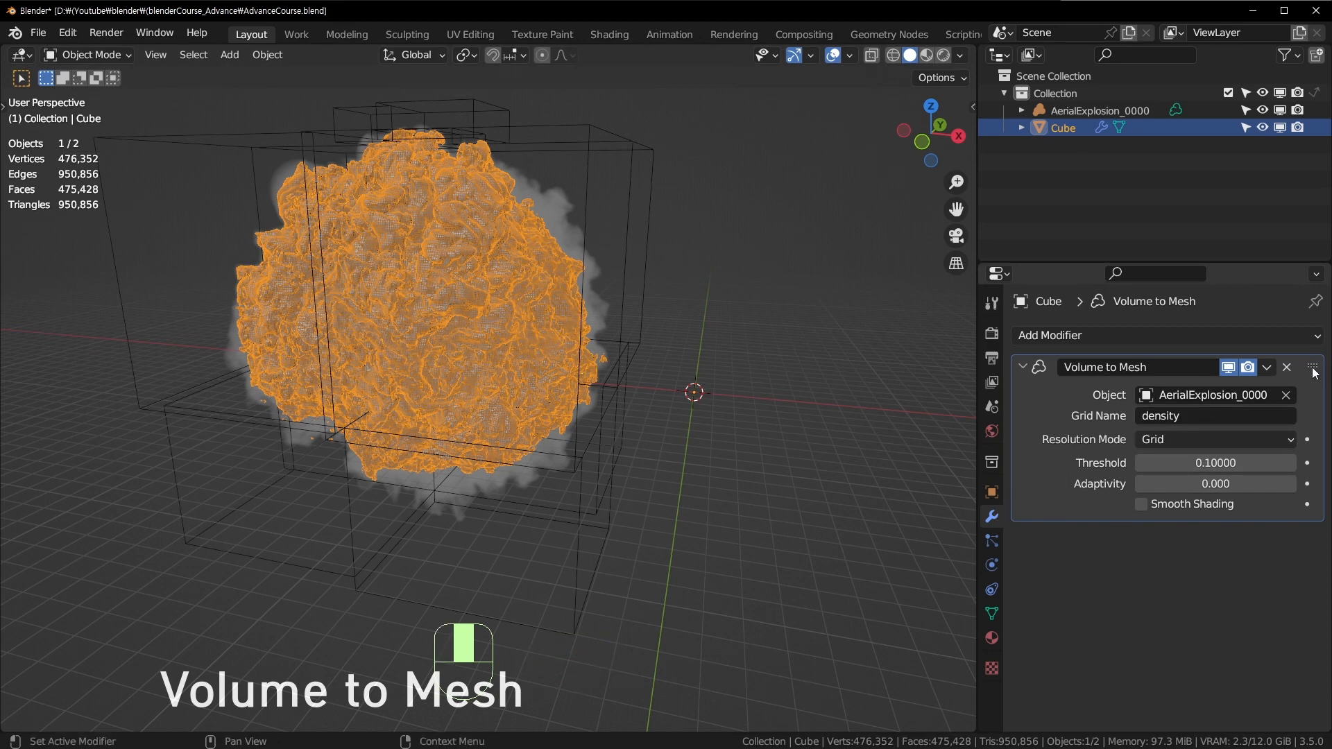
Apply the cube's Volume to Mesh modifier and move the resulting mesh about 233 m along X, beside the volume.
key(ctrl)
key(ctrl+a)
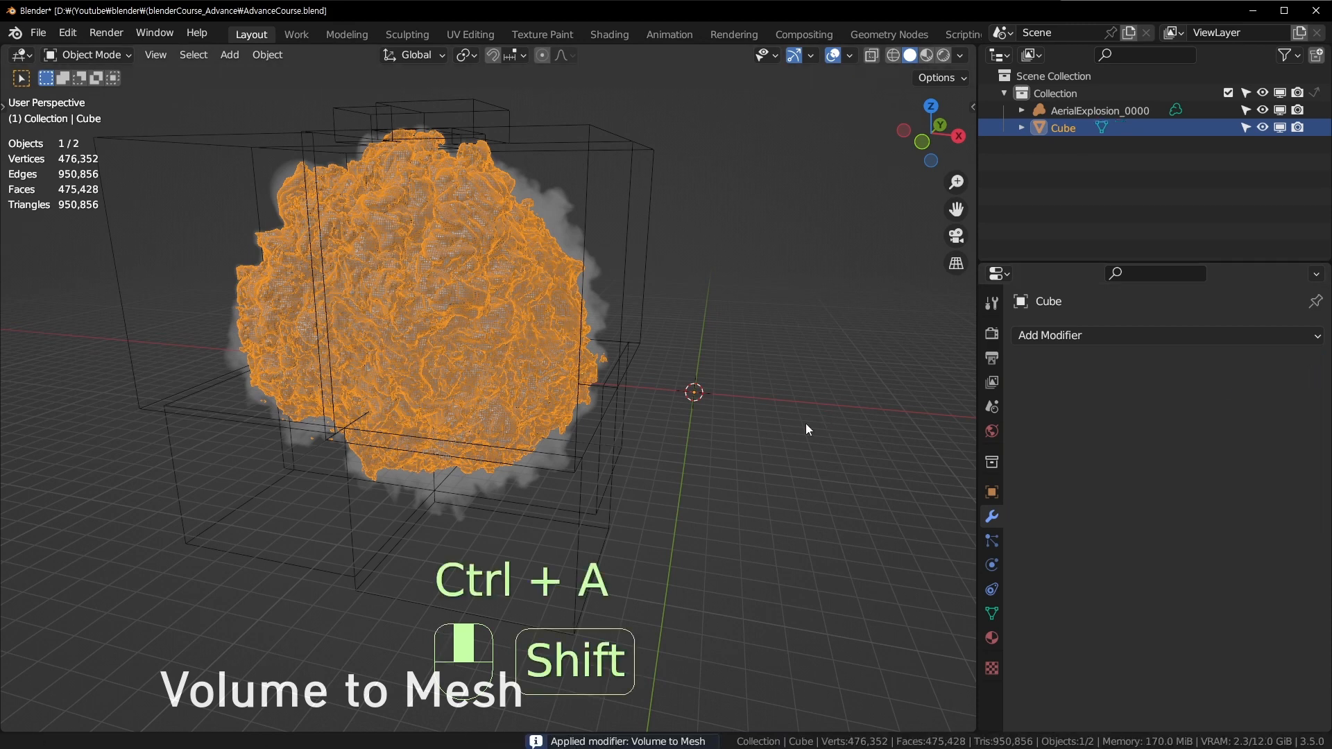
key(g)
key(x)
click(225, 484)
shift+middle_drag(514, 447, 9, 423)
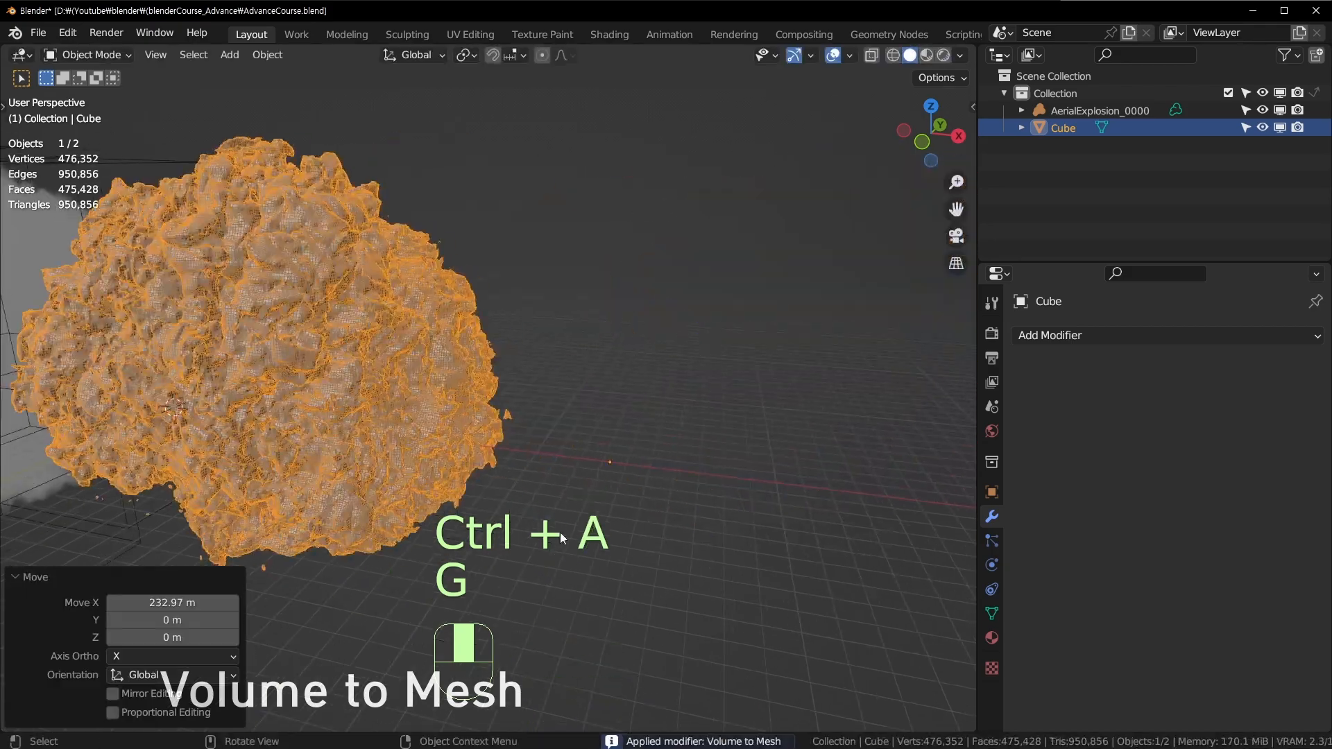
Reselect the converted explosion mesh, inspect its faces in Edit Mode and return to Object Mode.
click(578, 574)
click(295, 364)
shift+middle_drag(294, 364, 450, 397)
scroll(447, 406, up, 3)
key(Tab)
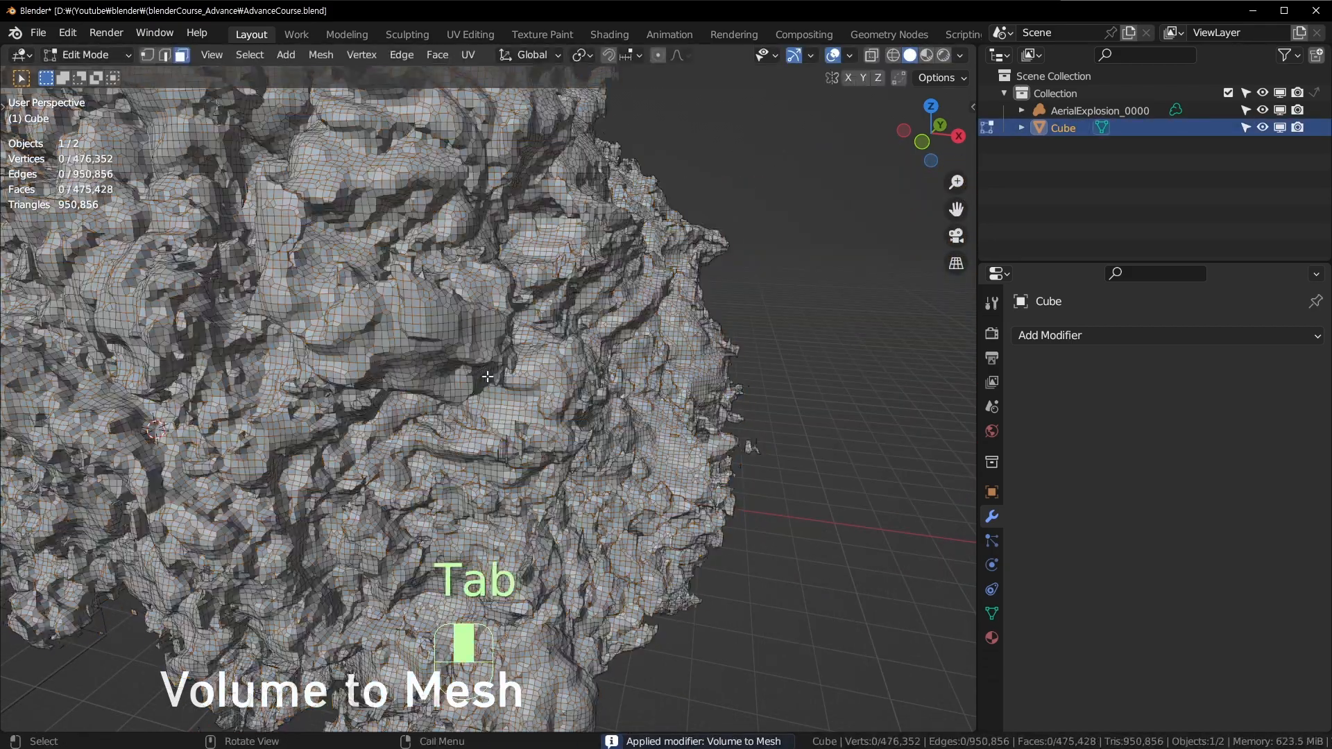
scroll(510, 390, up, 5)
scroll(511, 389, down, 8)
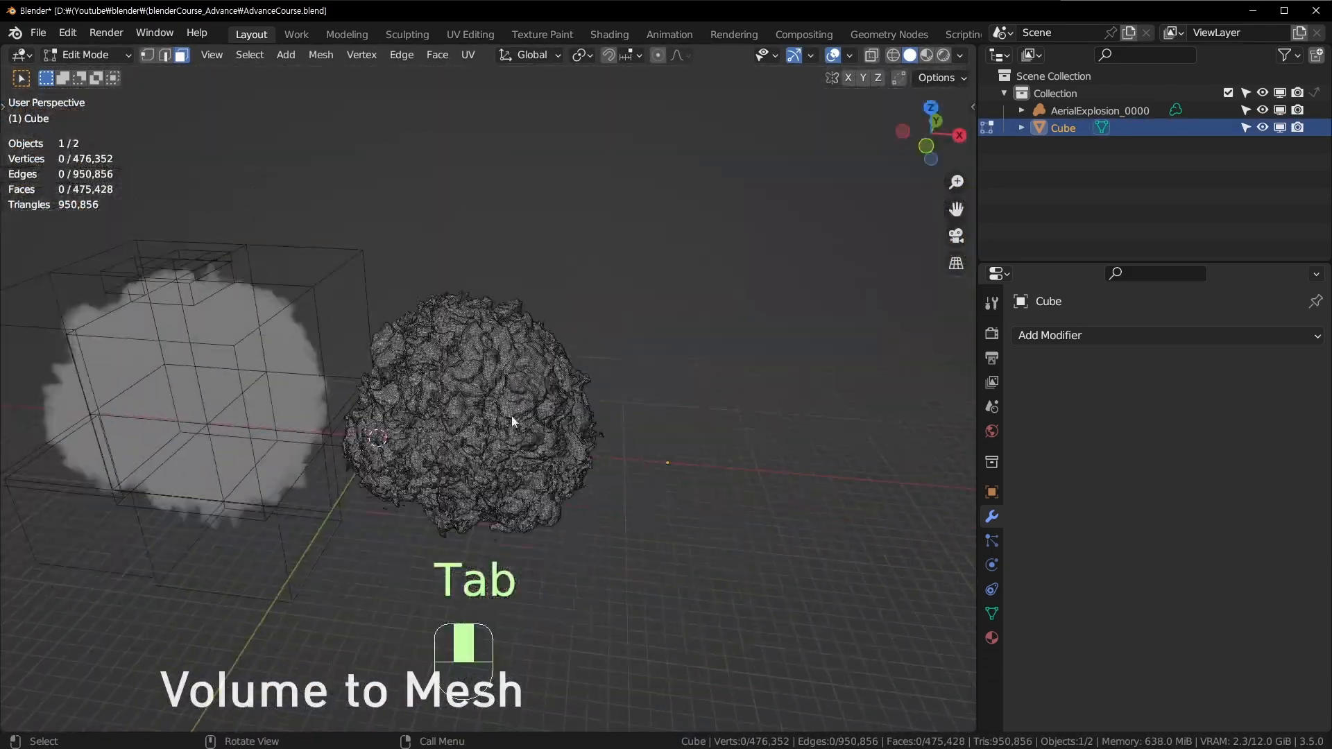
key(Tab)
Compare the original explosion volume with the converted mesh from several angles, selecting each in turn.
shift+click(452, 455)
scroll(452, 455, up, 3)
click(529, 172)
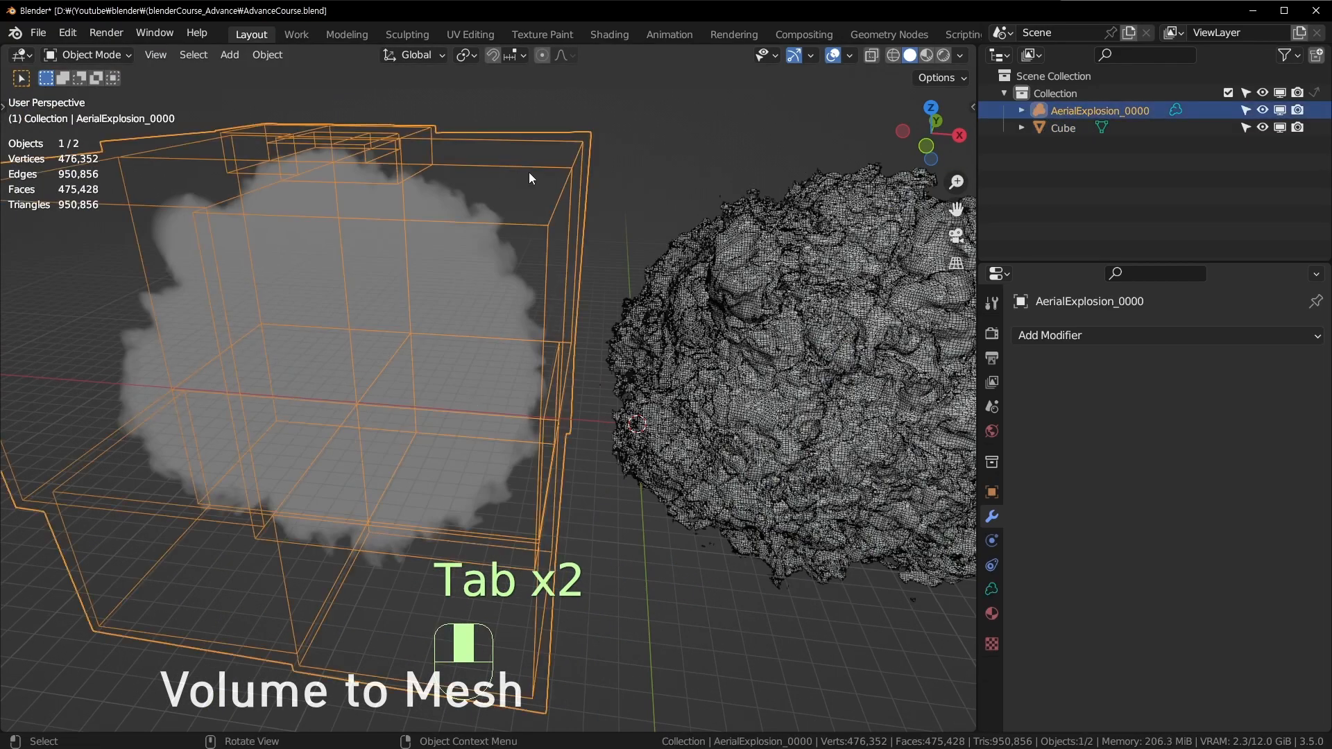
middle_drag(529, 172, 488, 414)
click(602, 489)
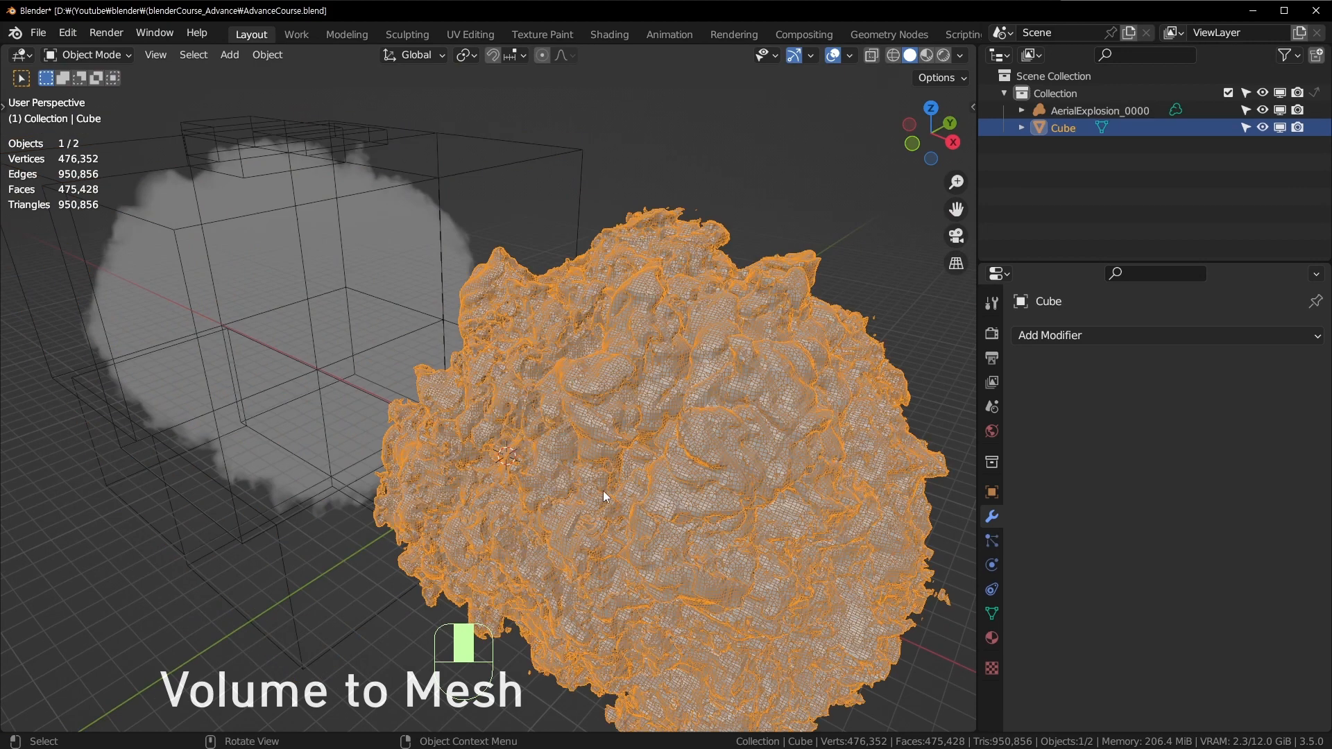
shift+middle_drag(602, 489, 685, 406)
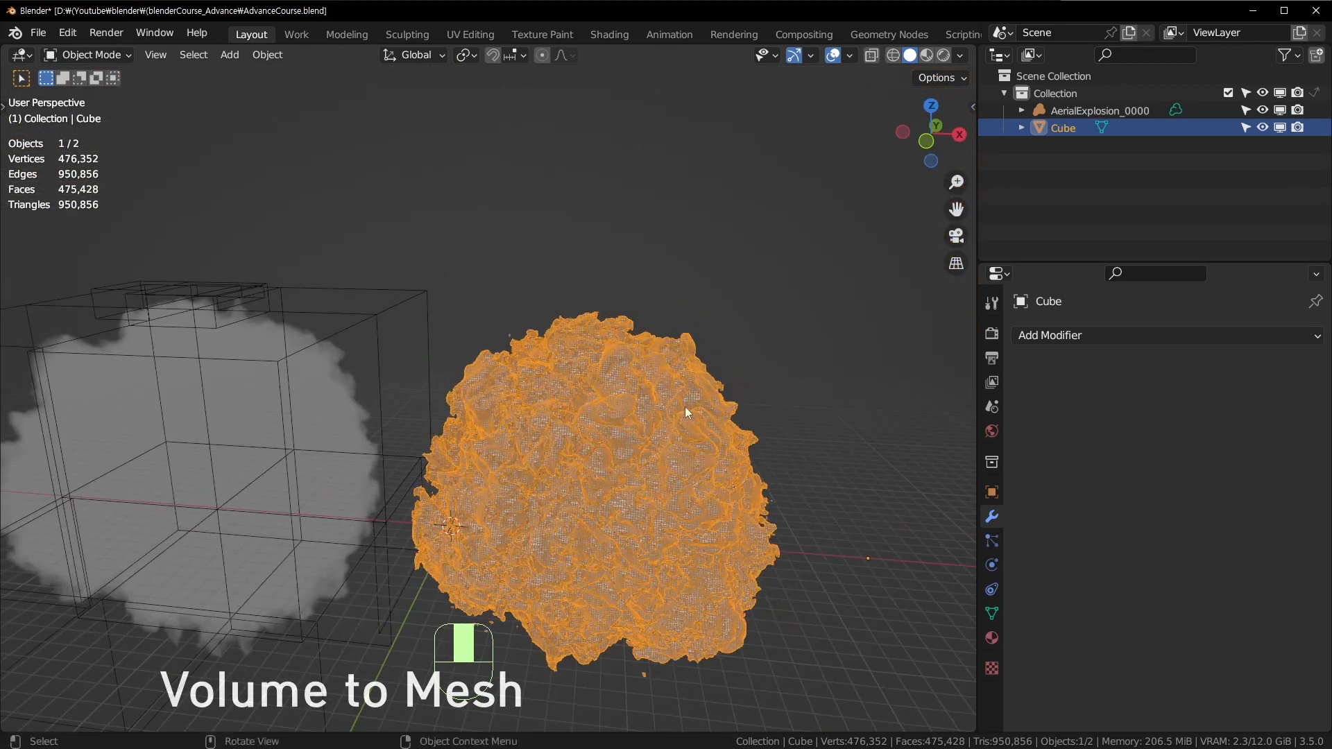
shift+middle_drag(559, 455, 228, 186)
click(372, 346)
middle_drag(130, 483, 484, 182)
middle_drag(621, 316, 273, 268)
scroll(339, 236, up, 3)
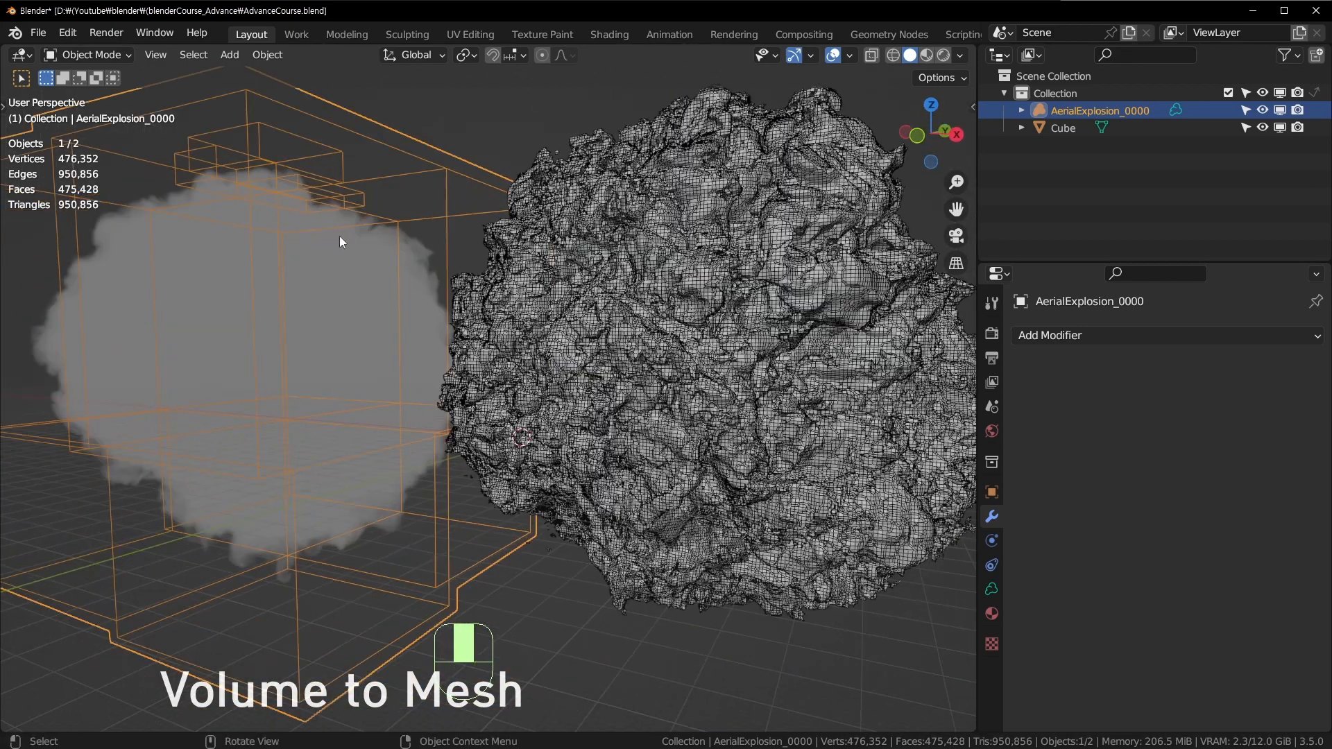
Select the converted explosion mesh and examine its surface detail up close and as a whole.
click(635, 386)
shift+middle_drag(756, 277, 496, 352)
scroll(496, 367, up, 3)
scroll(497, 367, up, 8)
scroll(496, 368, down, 9)
scroll(497, 352, down, 5)
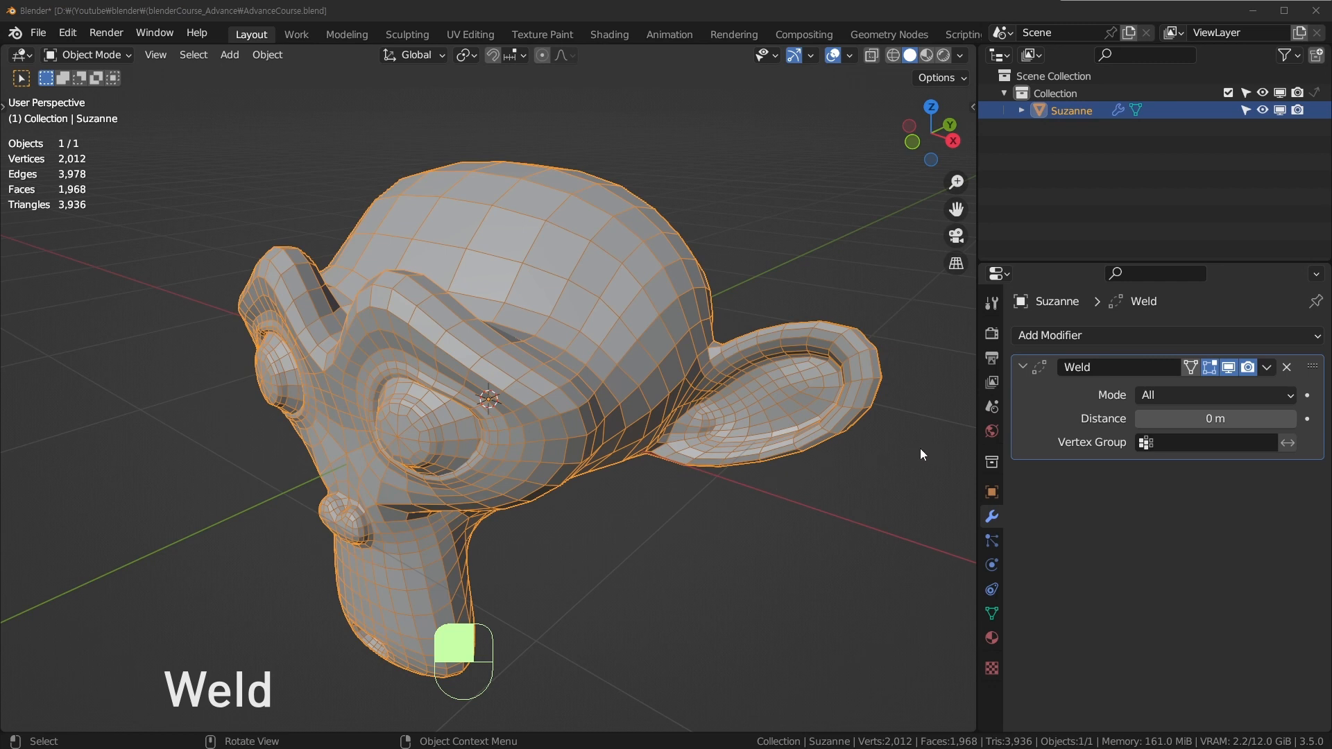
Check the mode options of the monkey's Weld modifier and set its merge distance to 0.118 m.
click(1226, 393)
click(1225, 394)
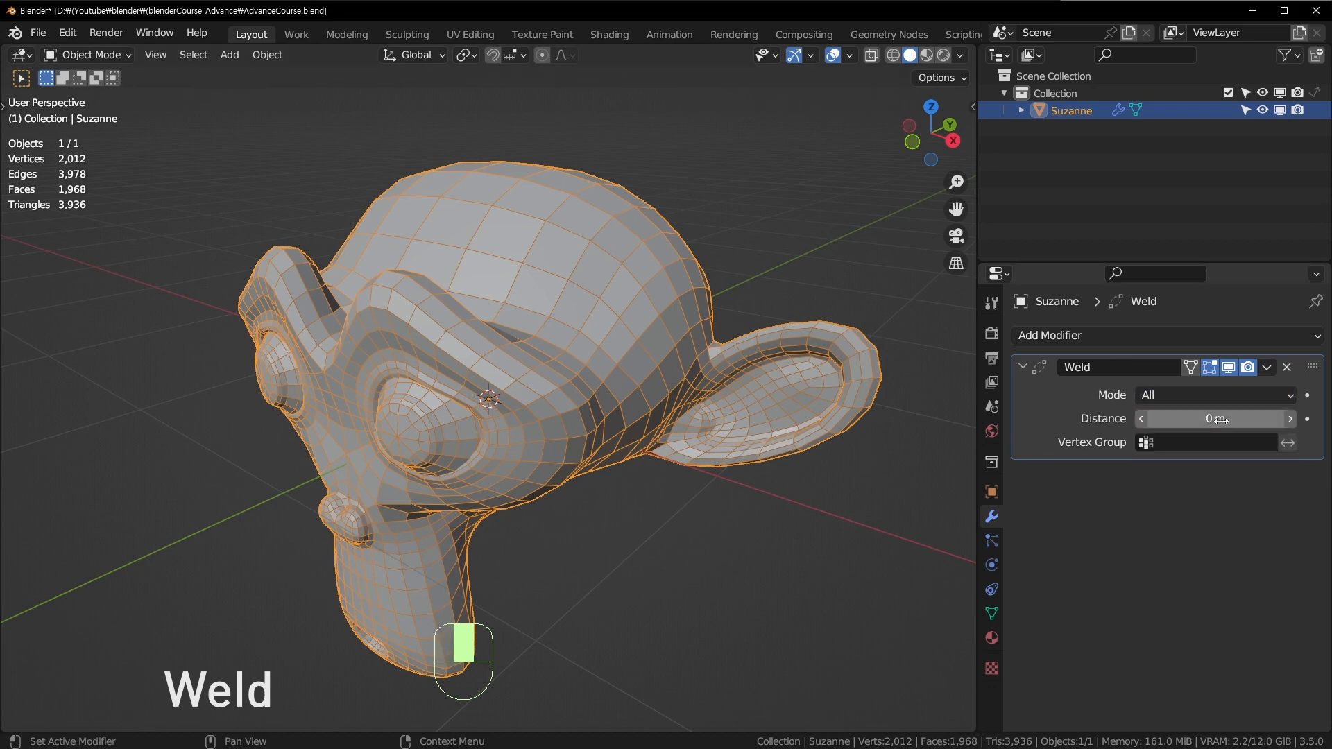
scroll(724, 343, up, 5)
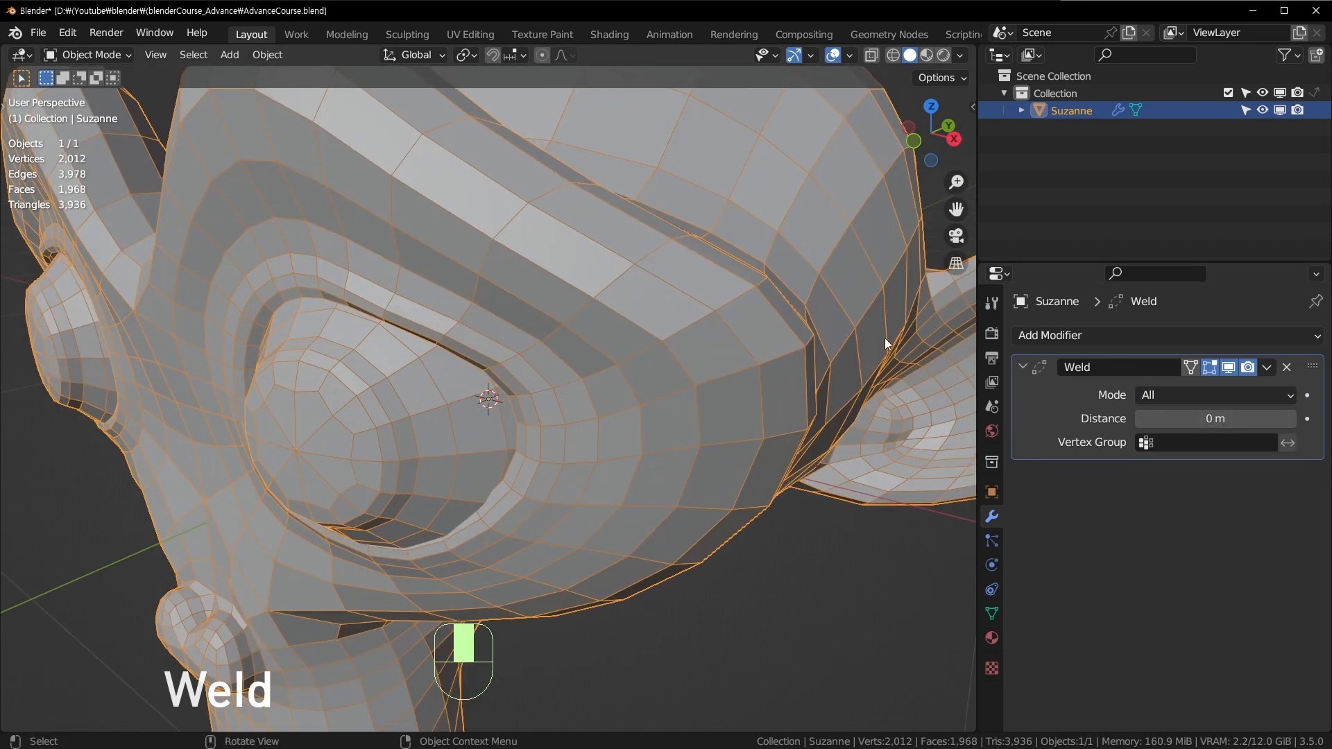
mouse_move(1215, 418)
mouse_down()
mouse_move(1247, 418)
mouse_move(1213, 418)
mouse_up()
middle_drag(478, 360, 475, 351)
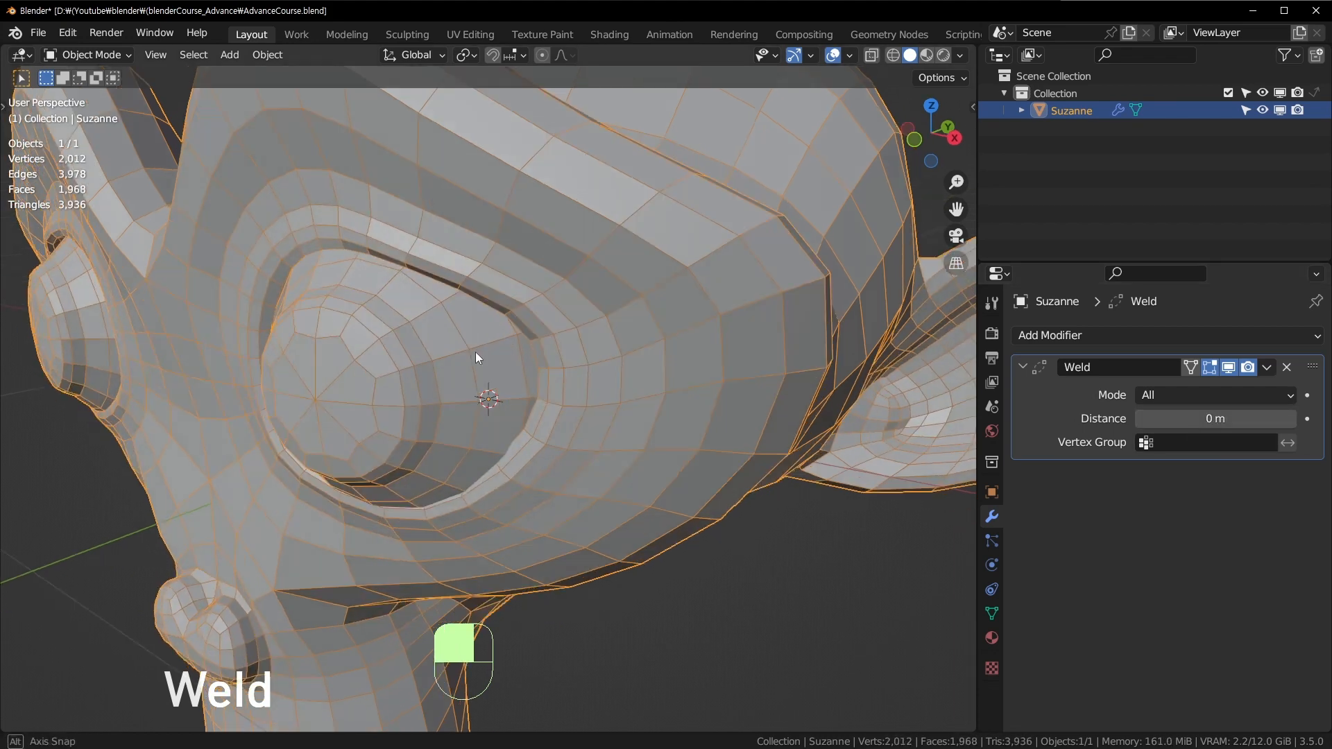
scroll(476, 352, down, 3)
drag(1215, 418, 1265, 419)
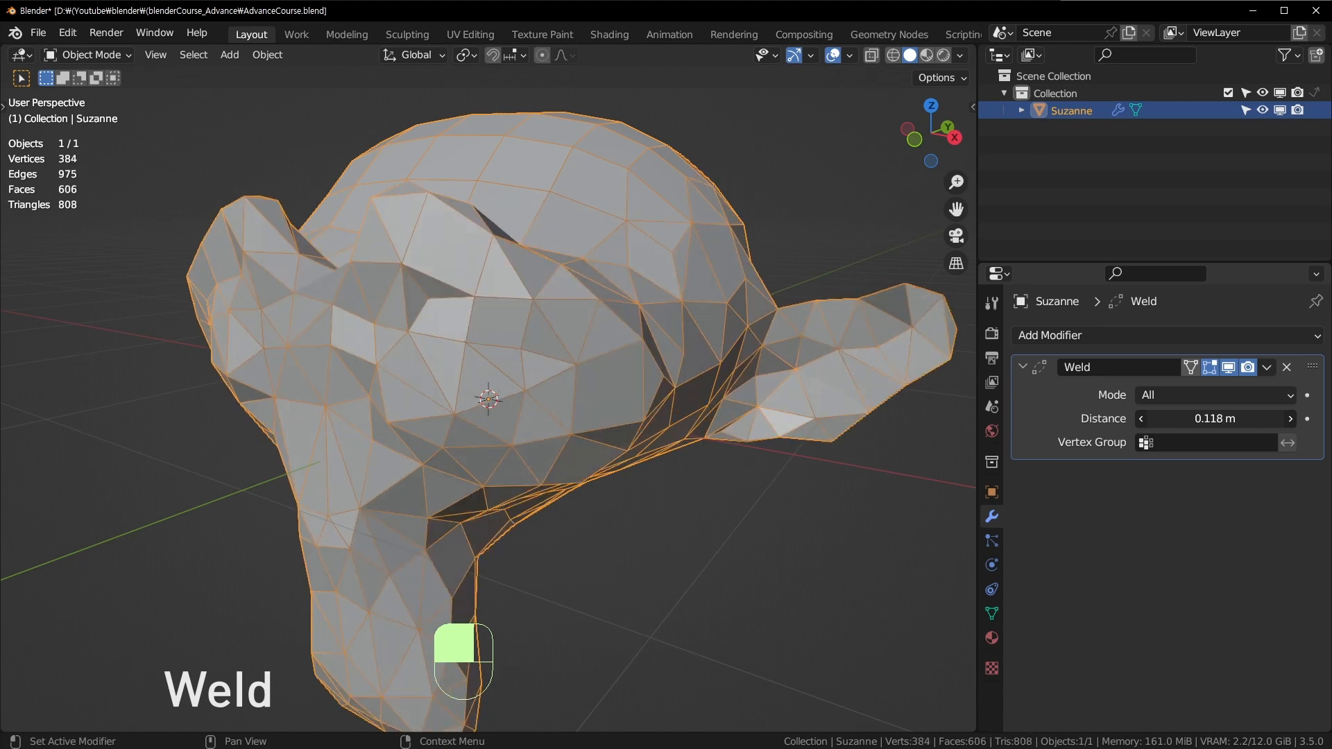
Examine the welded monkey from several angles, switching in and out of Edit Mode to compare it with the original mesh.
middle_drag(743, 395, 582, 455)
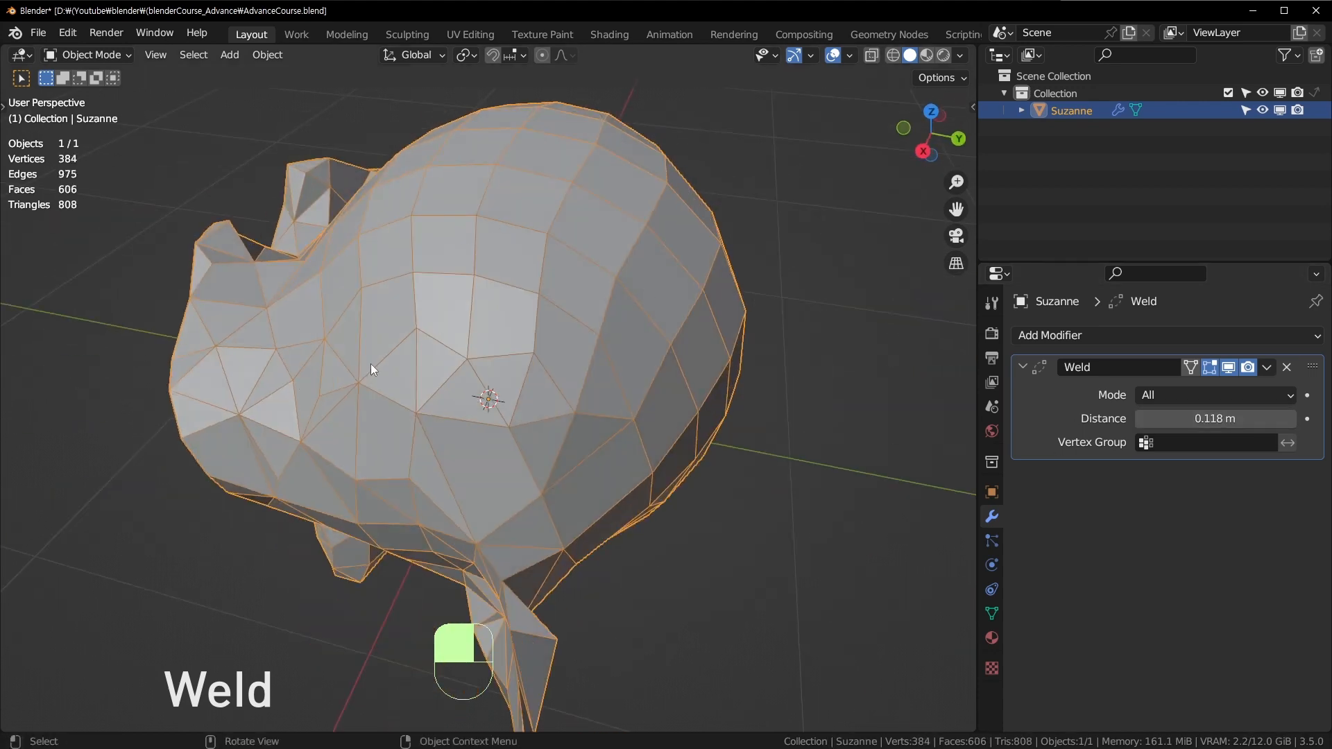
middle_drag(370, 363, 480, 181)
key(Tab)
key(Tab)
key(Tab)
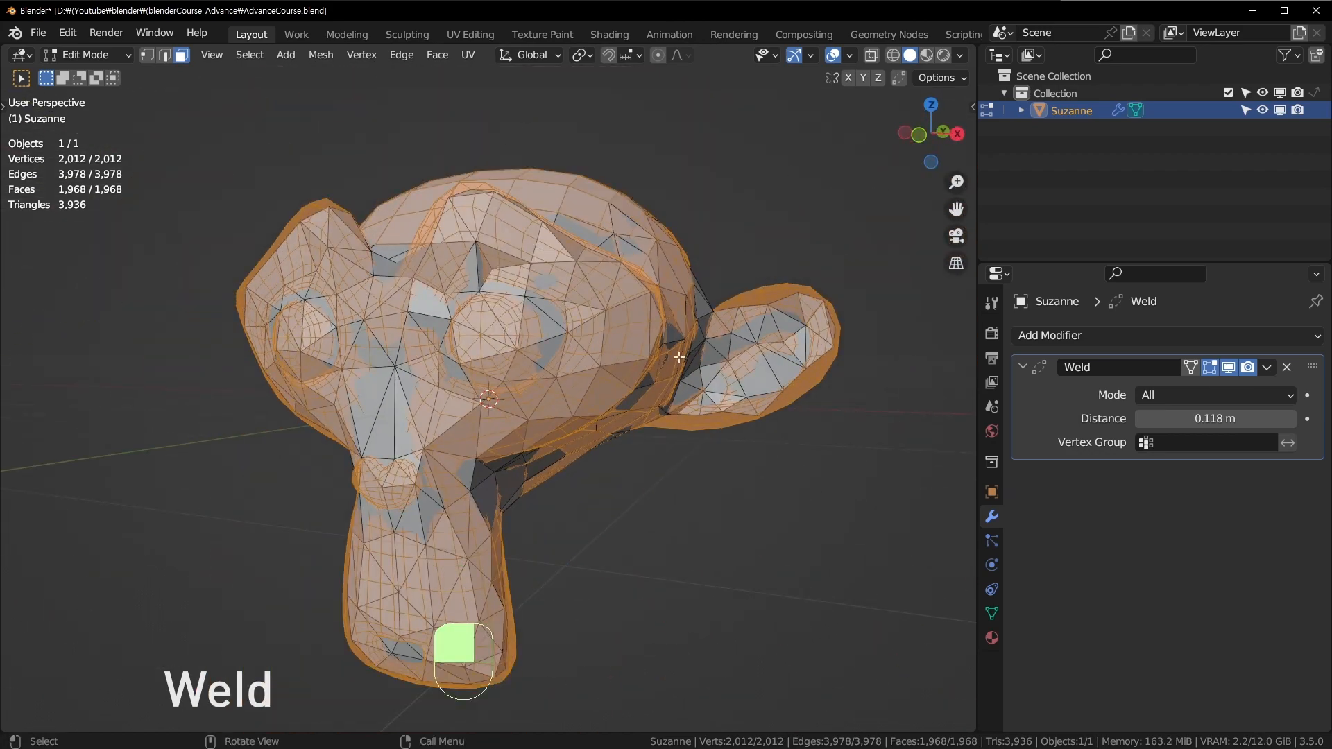
middle_drag(678, 356, 658, 440)
key(Tab)
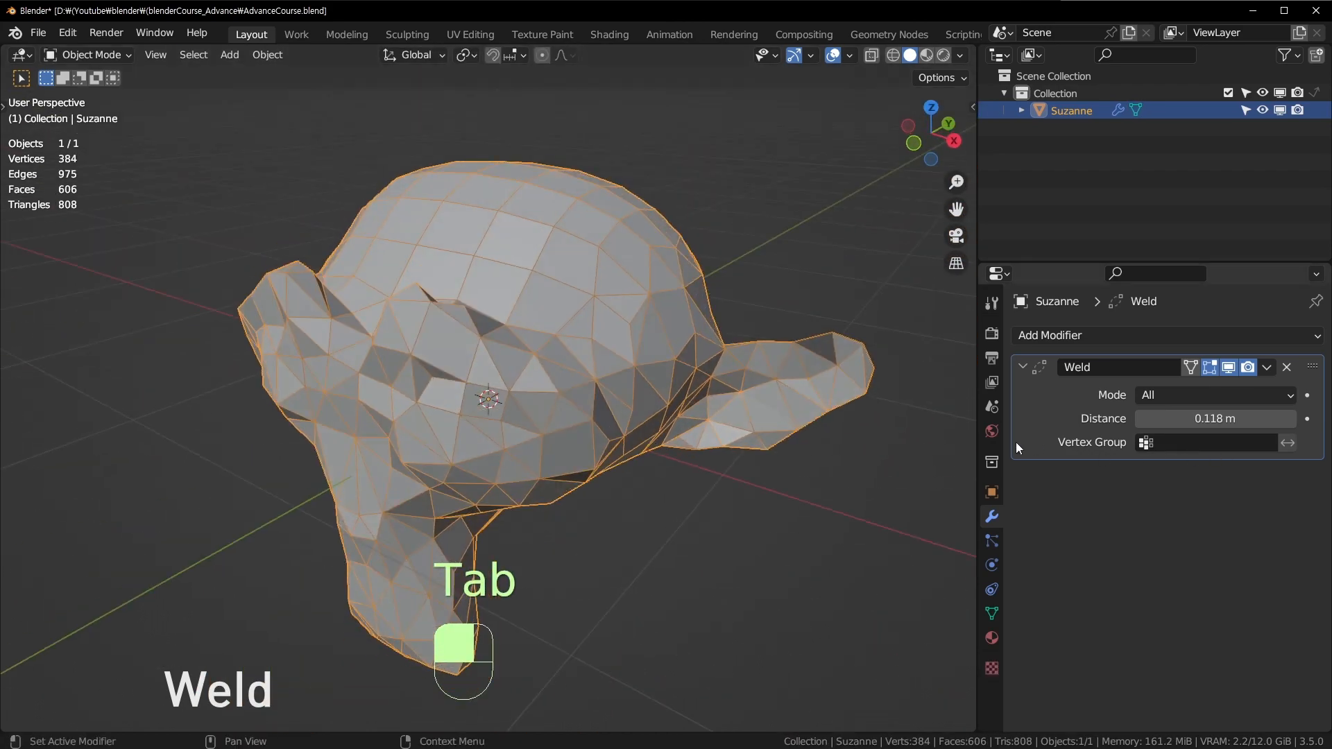
middle_drag(694, 388, 584, 410)
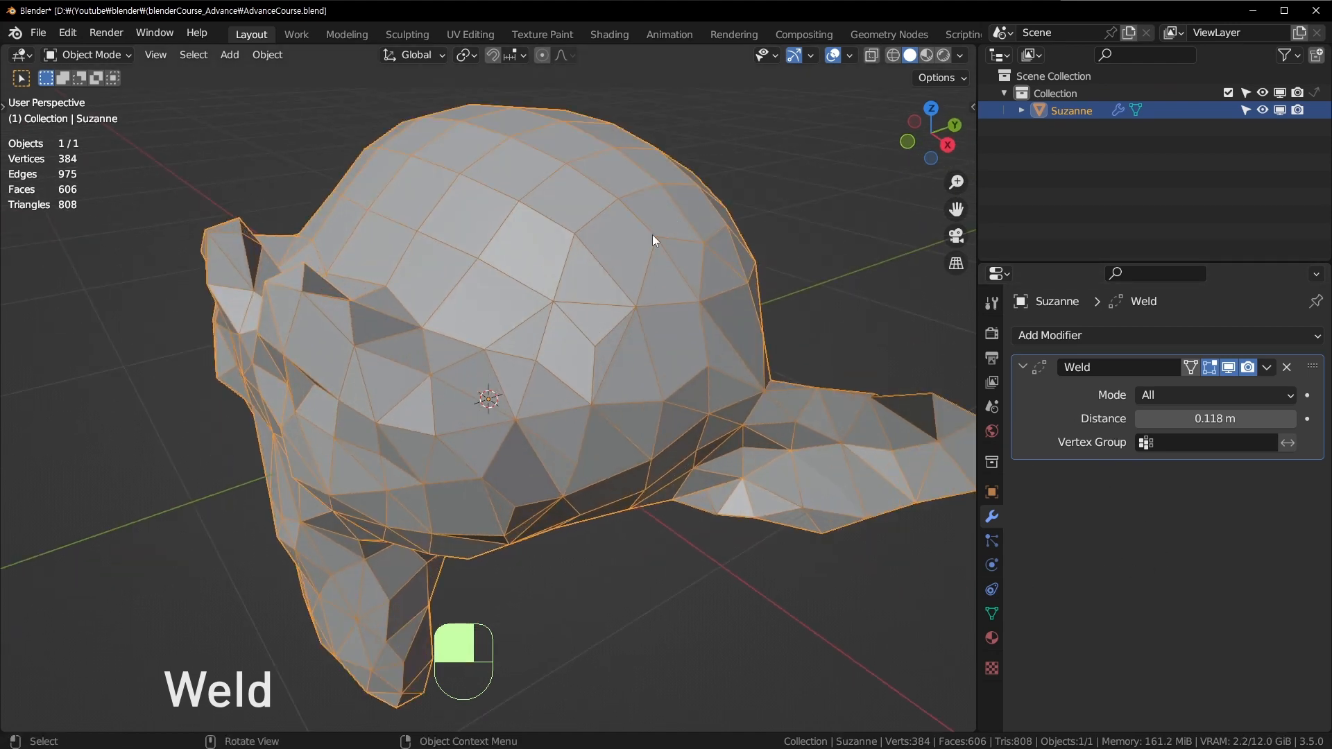
Increase the merge distance of the monkey's Weld modifier and inspect the more heavily merged mesh.
middle_drag(652, 240, 369, 367)
middle_drag(566, 380, 299, 321)
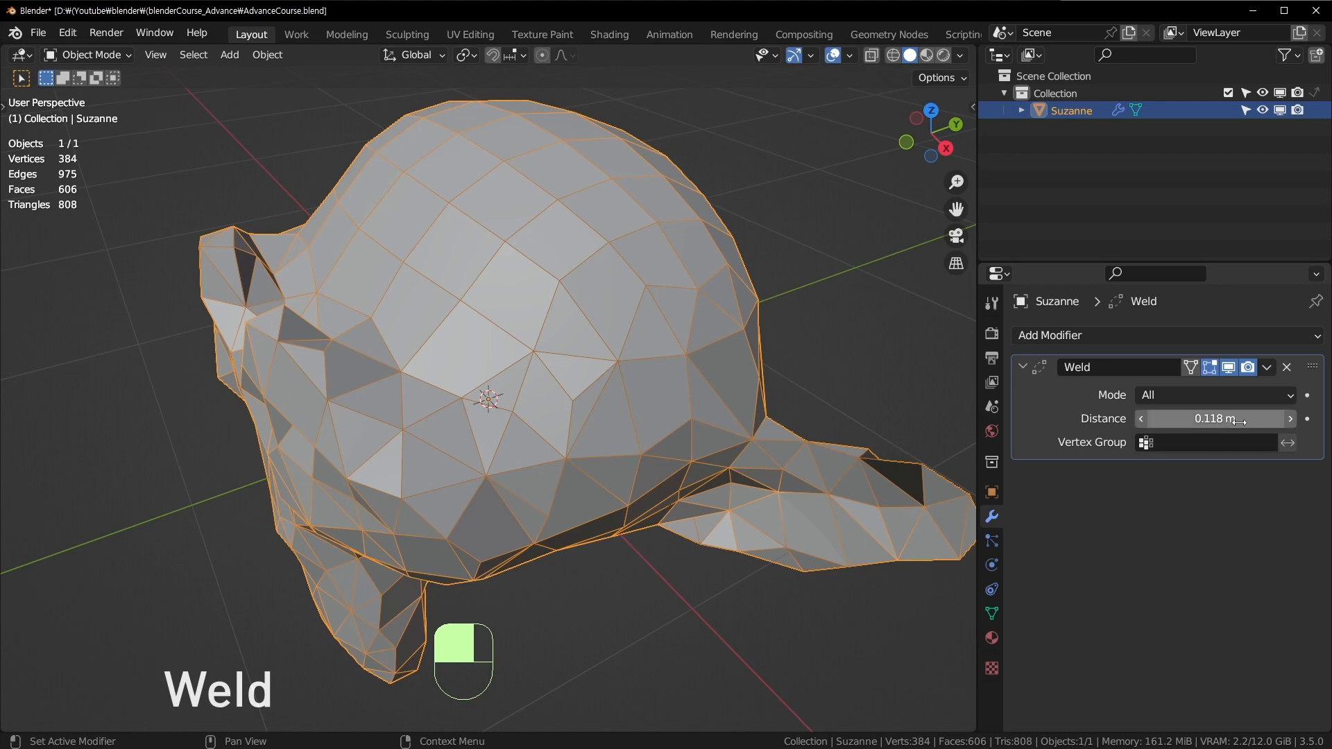
drag(1214, 418, 1274, 418)
middle_drag(612, 421, 604, 374)
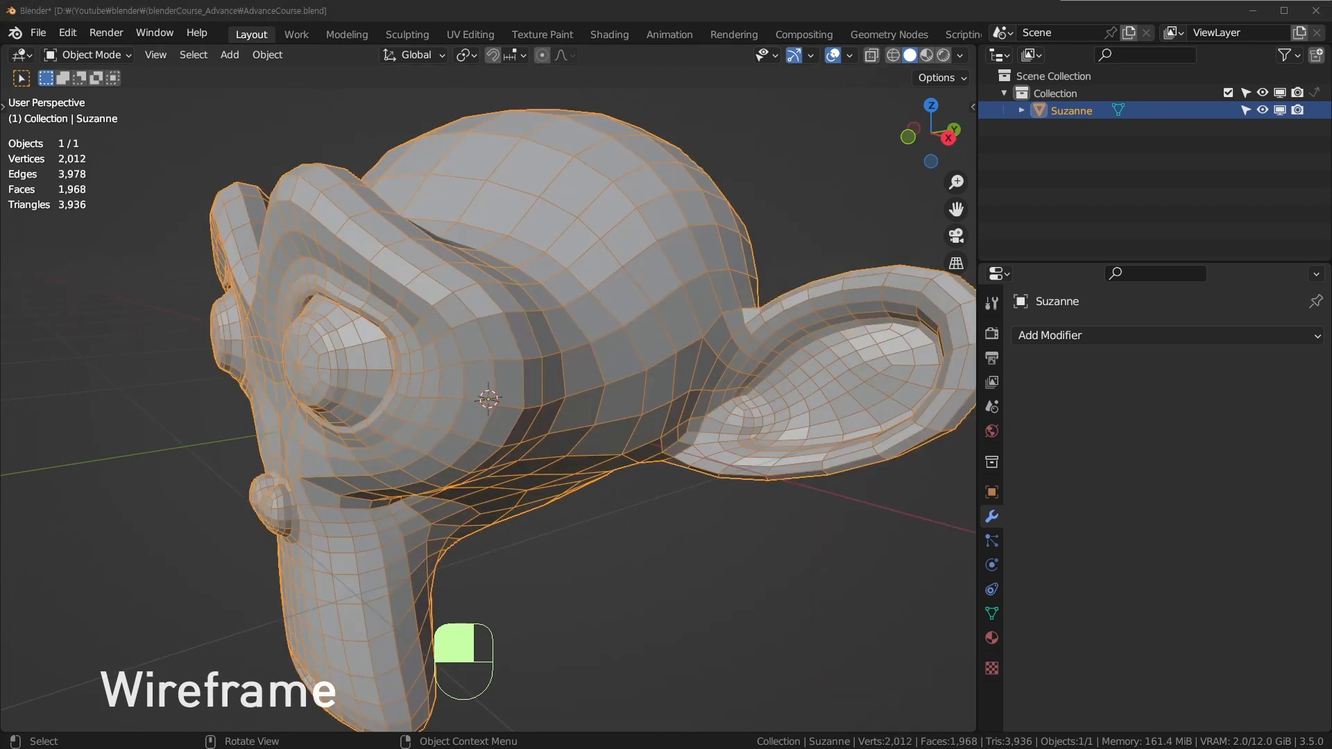
Add a Wireframe modifier to the unmodified monkey mesh.
click(1092, 336)
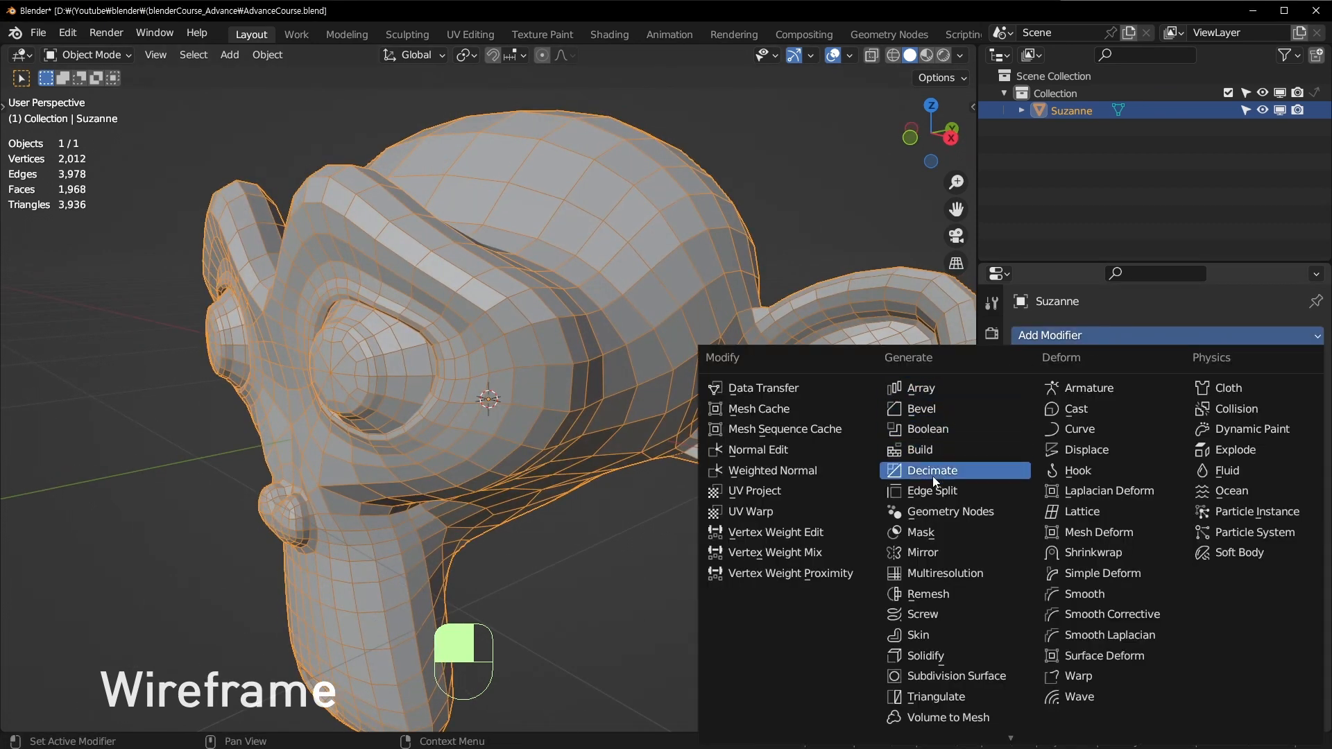
scroll(897, 633, down, 2)
scroll(898, 633, down, 1)
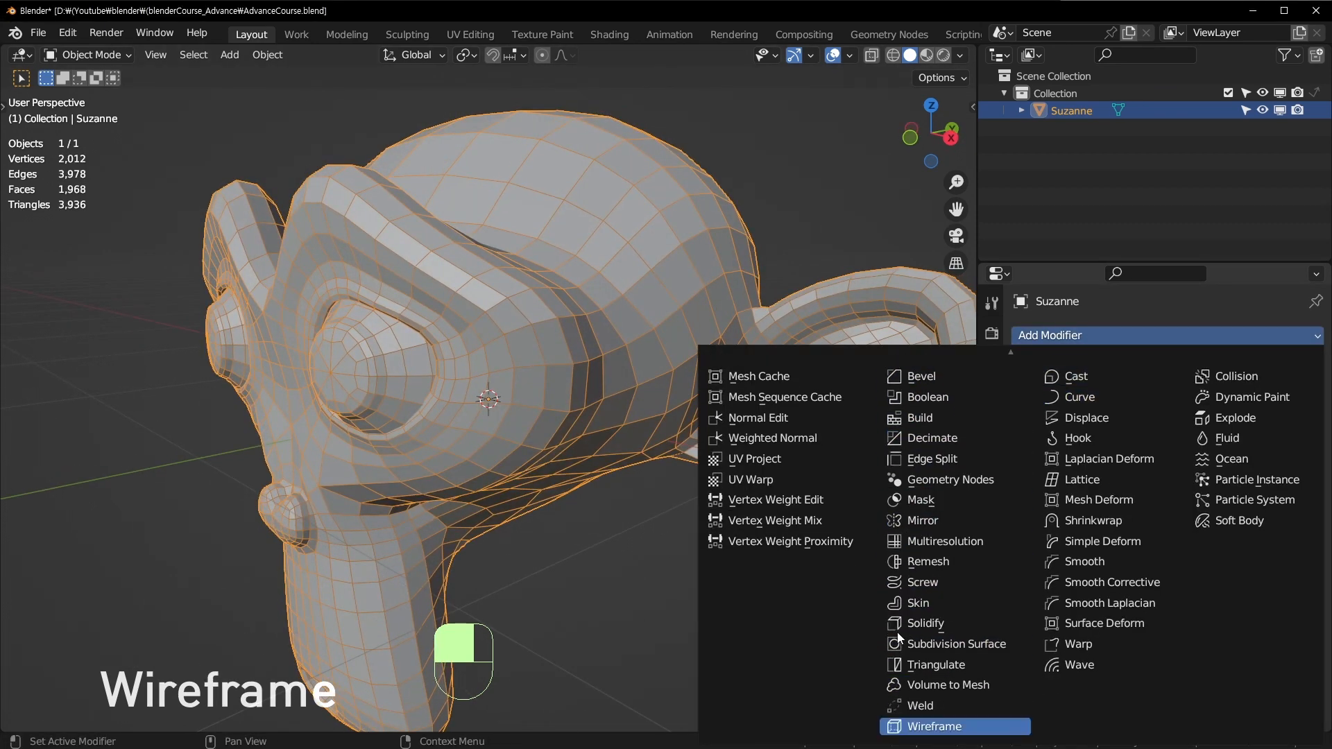
click(932, 726)
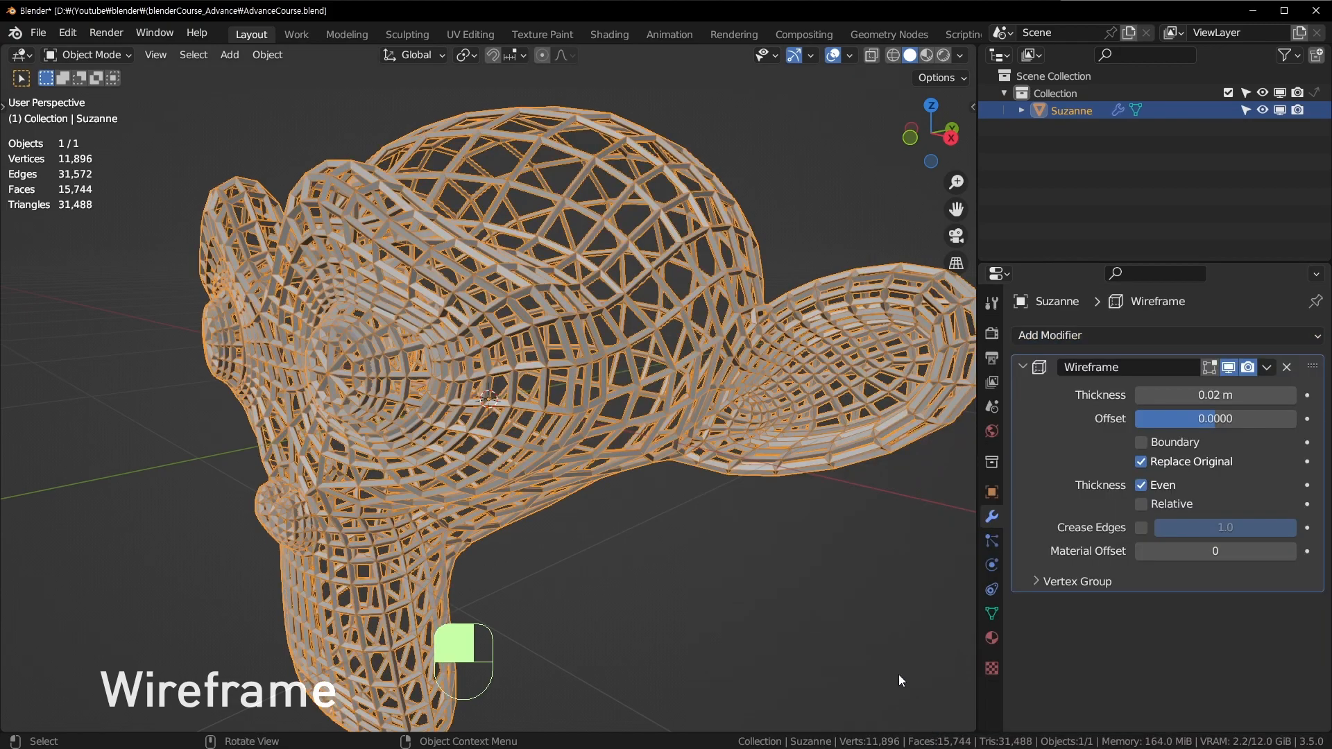
Examine the wireframe struts up close, switching in and out of Edit Mode to compare them with the original mesh edges.
middle_drag(898, 674, 759, 509)
scroll(759, 509, up, 4)
middle_drag(673, 326, 577, 414)
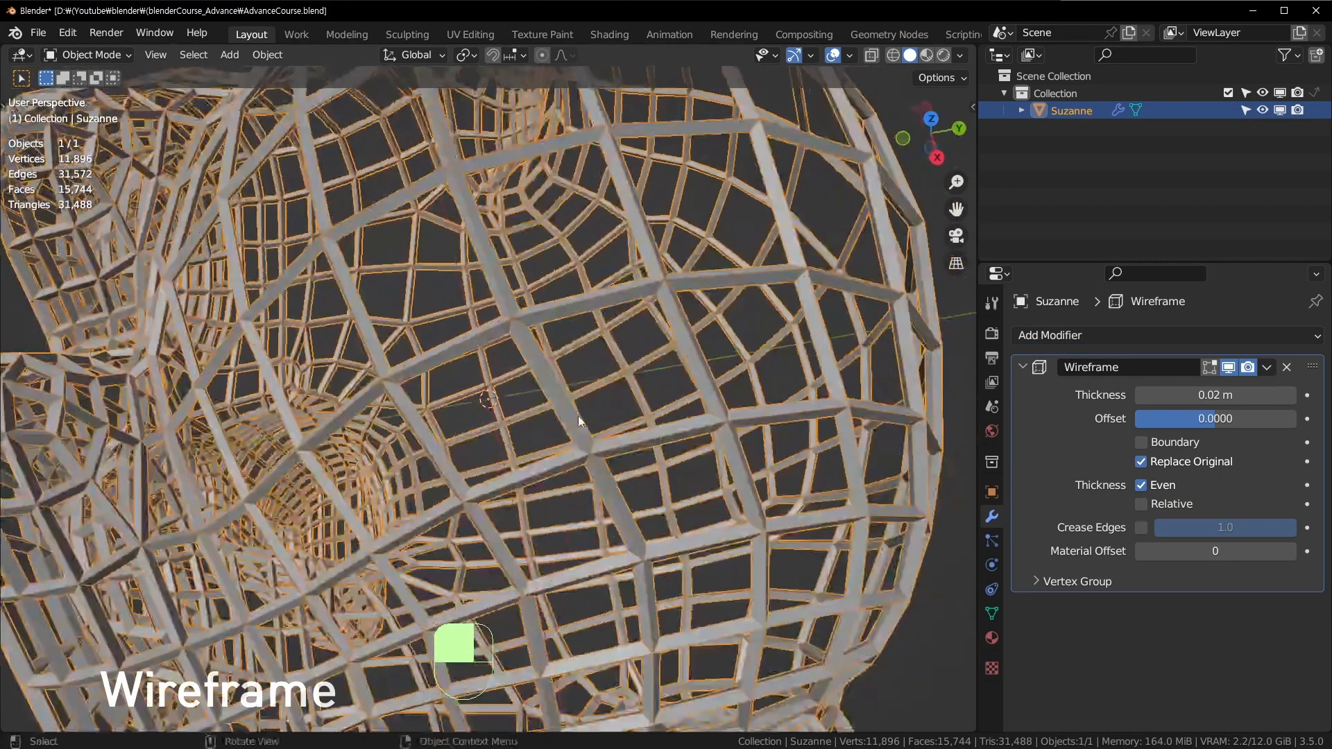
middle_drag(436, 503, 542, 378)
shift+middle_drag(578, 240, 468, 501)
key(Tab)
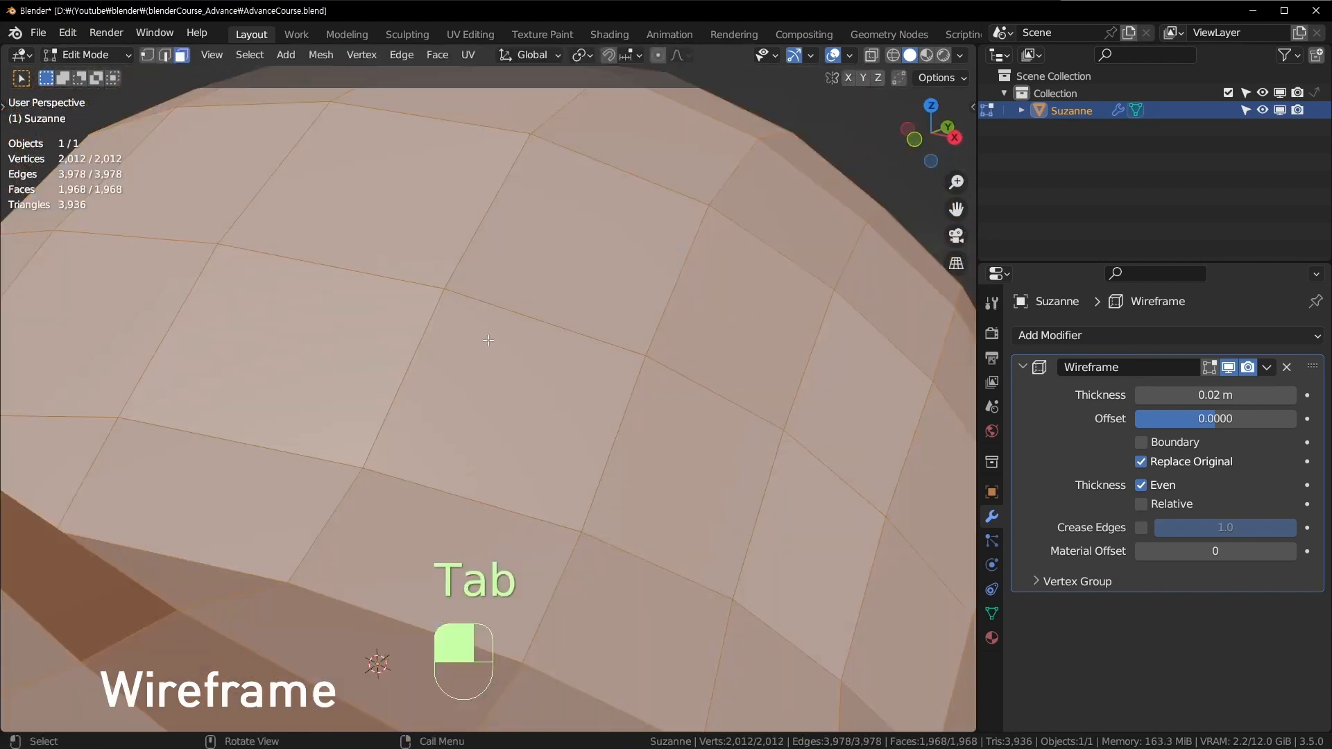
scroll(446, 220, up, 5)
scroll(447, 220, down, 3)
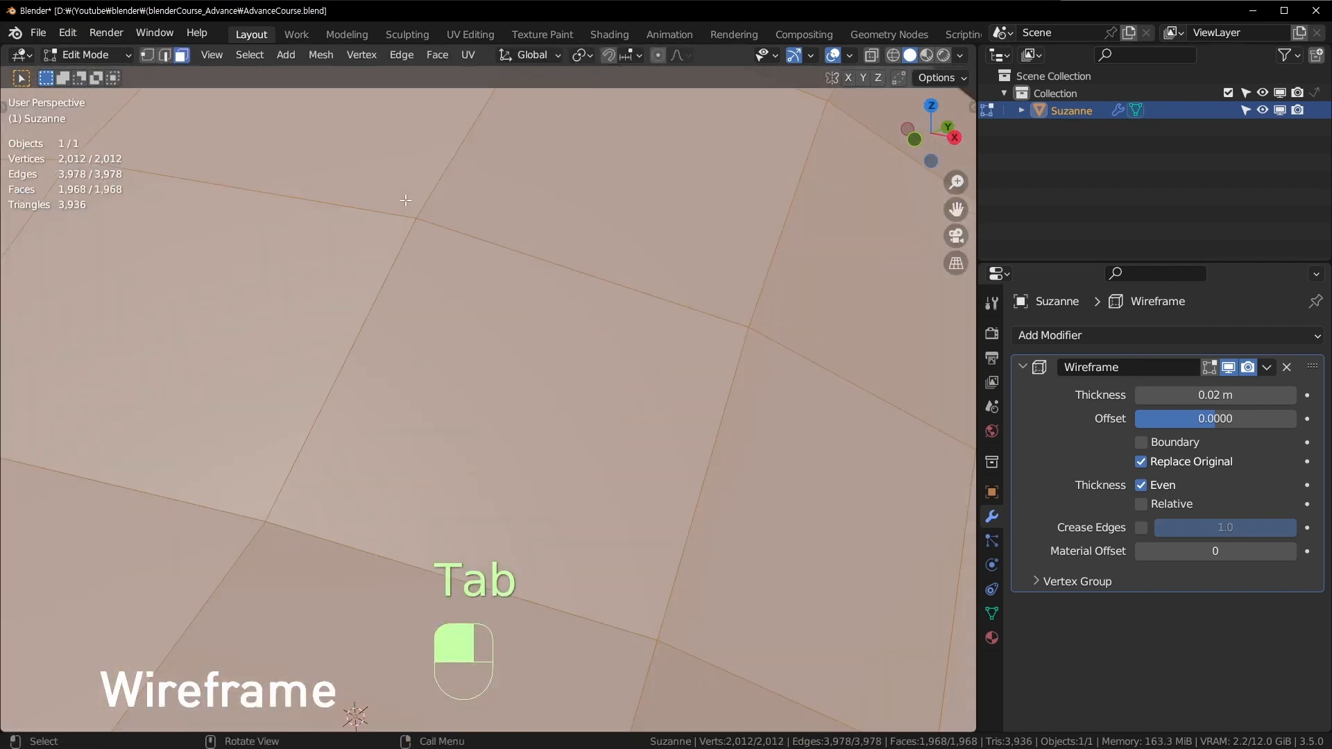
scroll(717, 425, down, 1)
key(Tab)
Examine the wireframed monkey's head, face and ear from several angles, both up close and as a whole.
middle_drag(717, 424, 613, 377)
scroll(620, 375, down, 4)
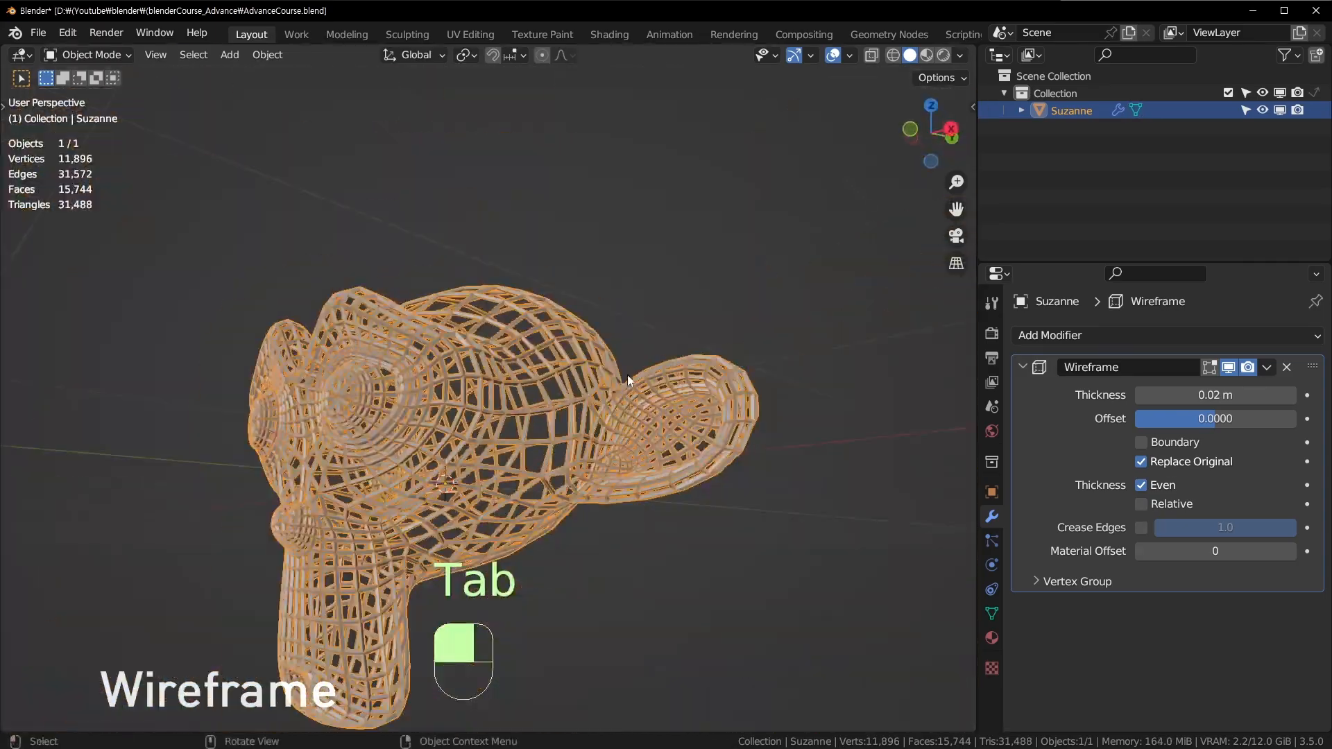
middle_drag(592, 480, 497, 364)
scroll(513, 373, up, 3)
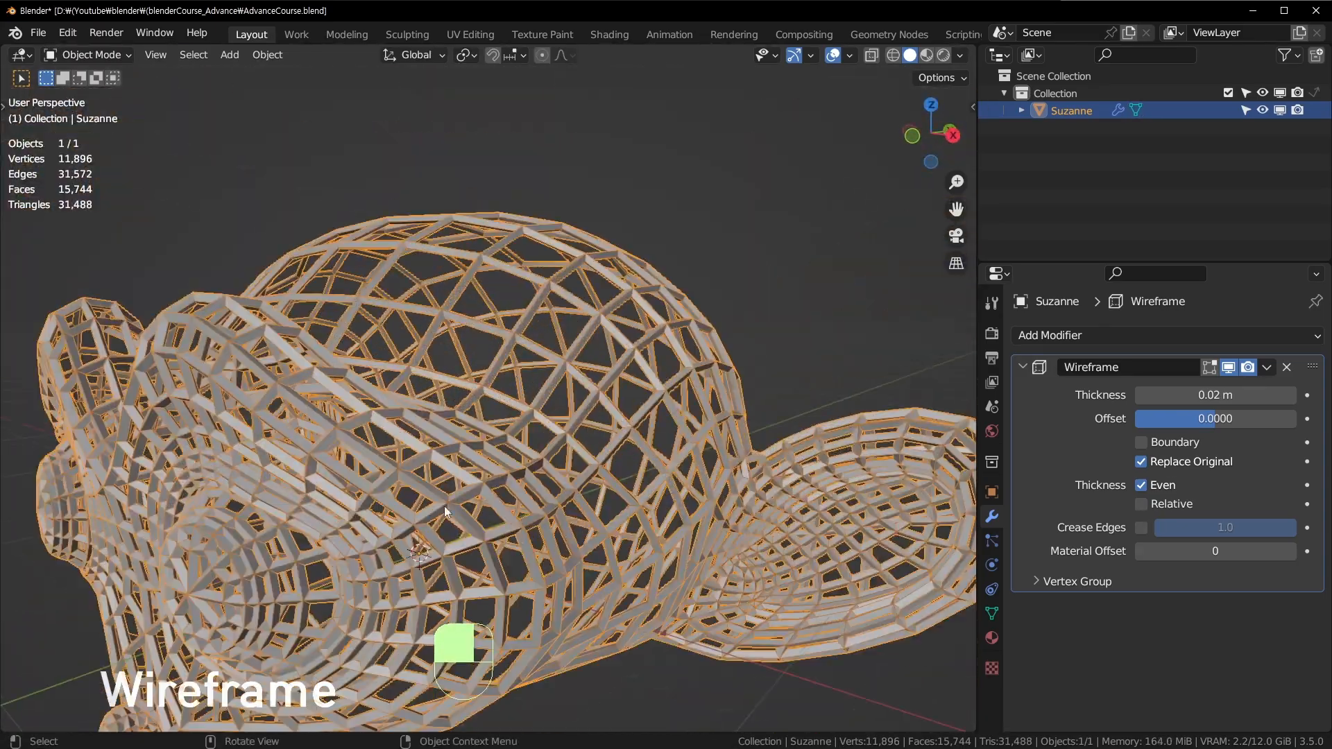
middle_drag(716, 438, 415, 315)
scroll(486, 292, down, 3)
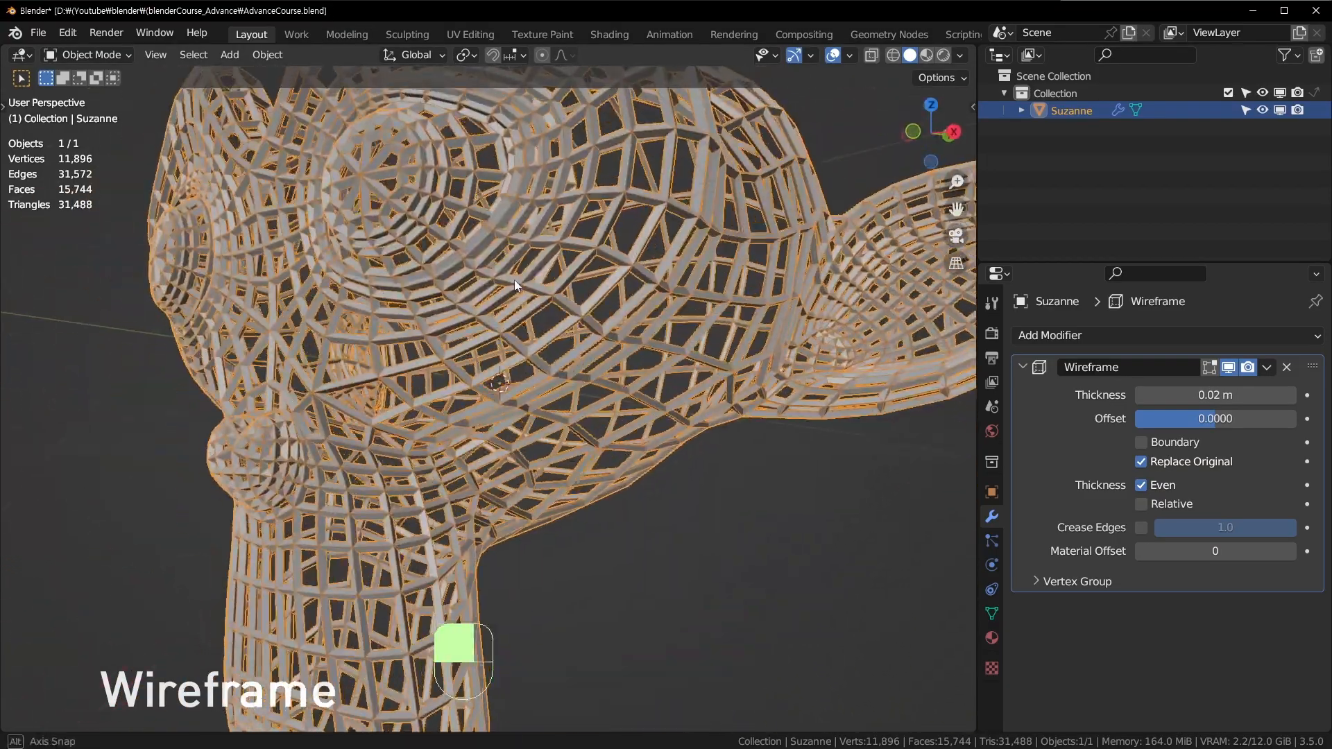
scroll(655, 256, down, 3)
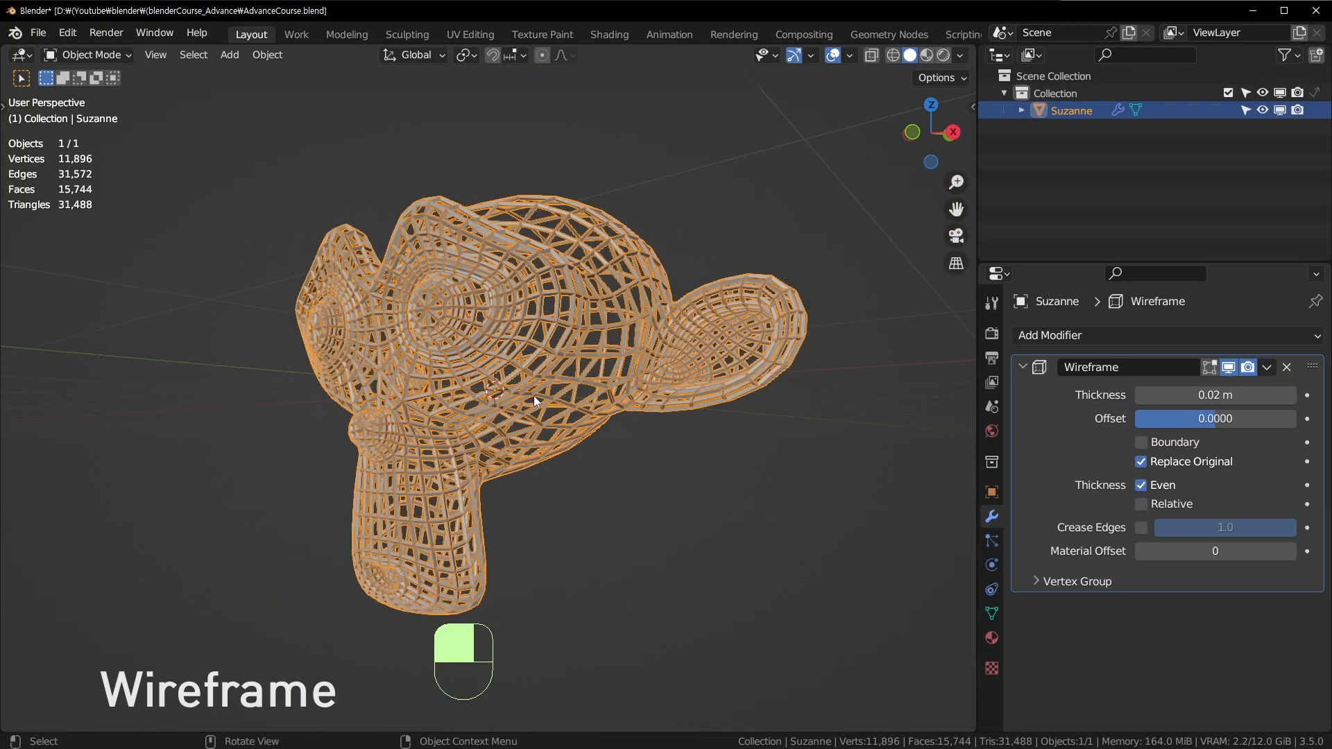
Reduce the Wireframe modifier's thickness to 0.0123 m and view the thinner struts around the eye and brow.
middle_drag(534, 397, 471, 386)
scroll(471, 386, up, 4)
middle_drag(518, 342, 564, 323)
scroll(613, 289, up, 4)
scroll(957, 400, down, 2)
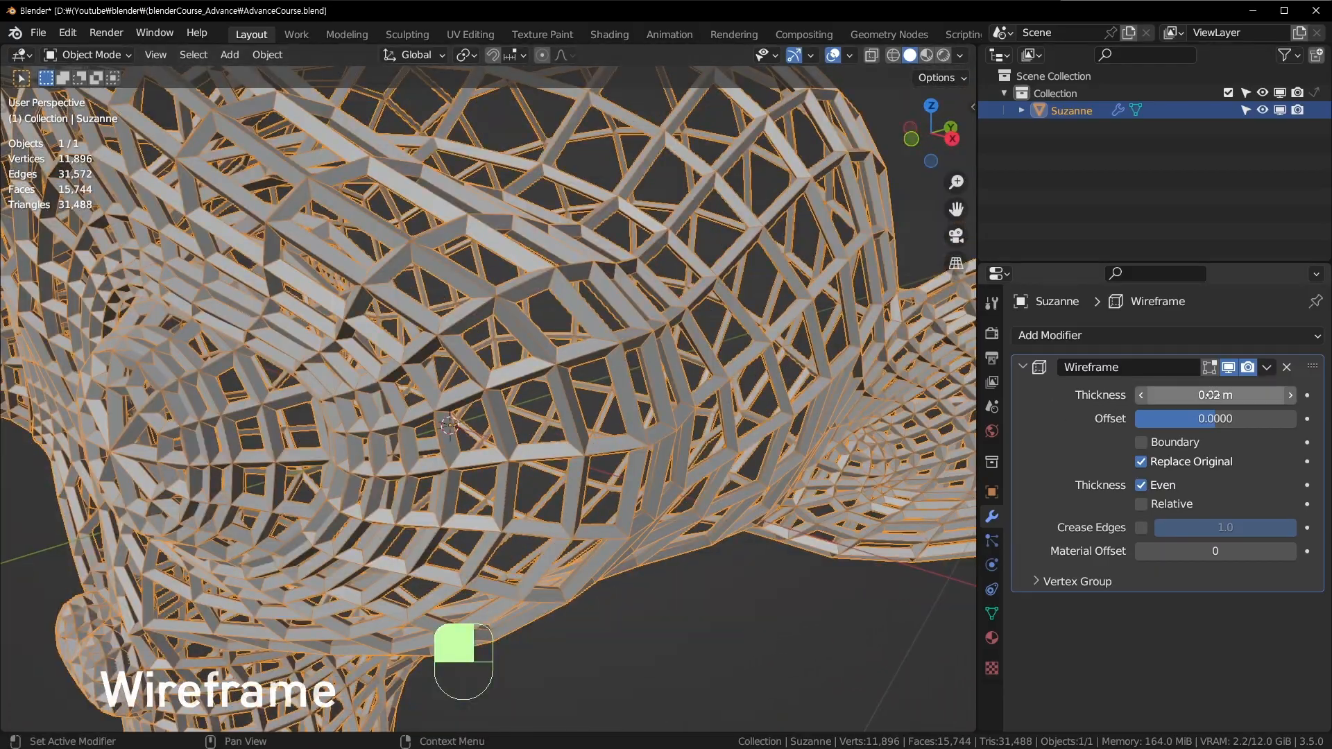
shift+drag(1211, 395, 1187, 394)
middle_drag(679, 267, 658, 396)
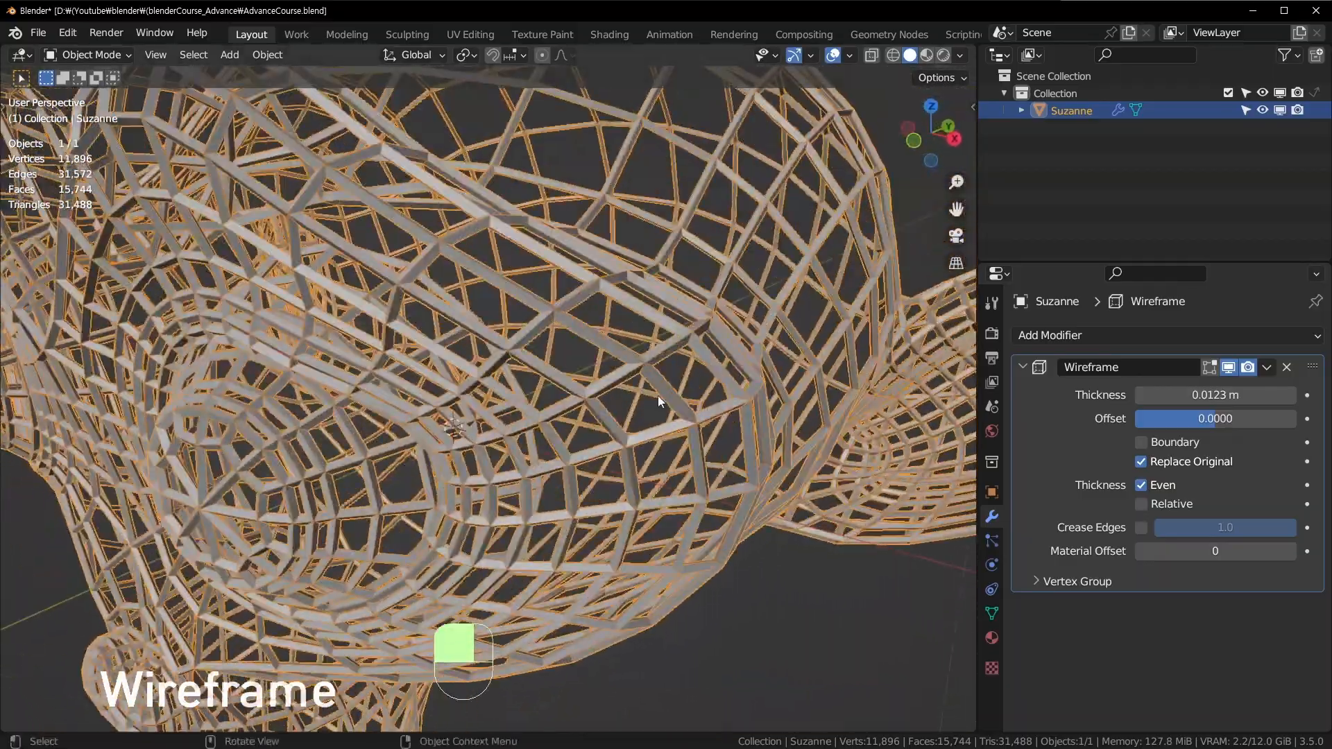
Reduce the Wireframe thickness to 0.0014 m, deselect the monkey and toggle the wireframe overlay off and on to compare.
shift+drag(1197, 395, 1164, 395)
click(946, 597)
scroll(832, 572, down, 4)
key(ctrl+w)
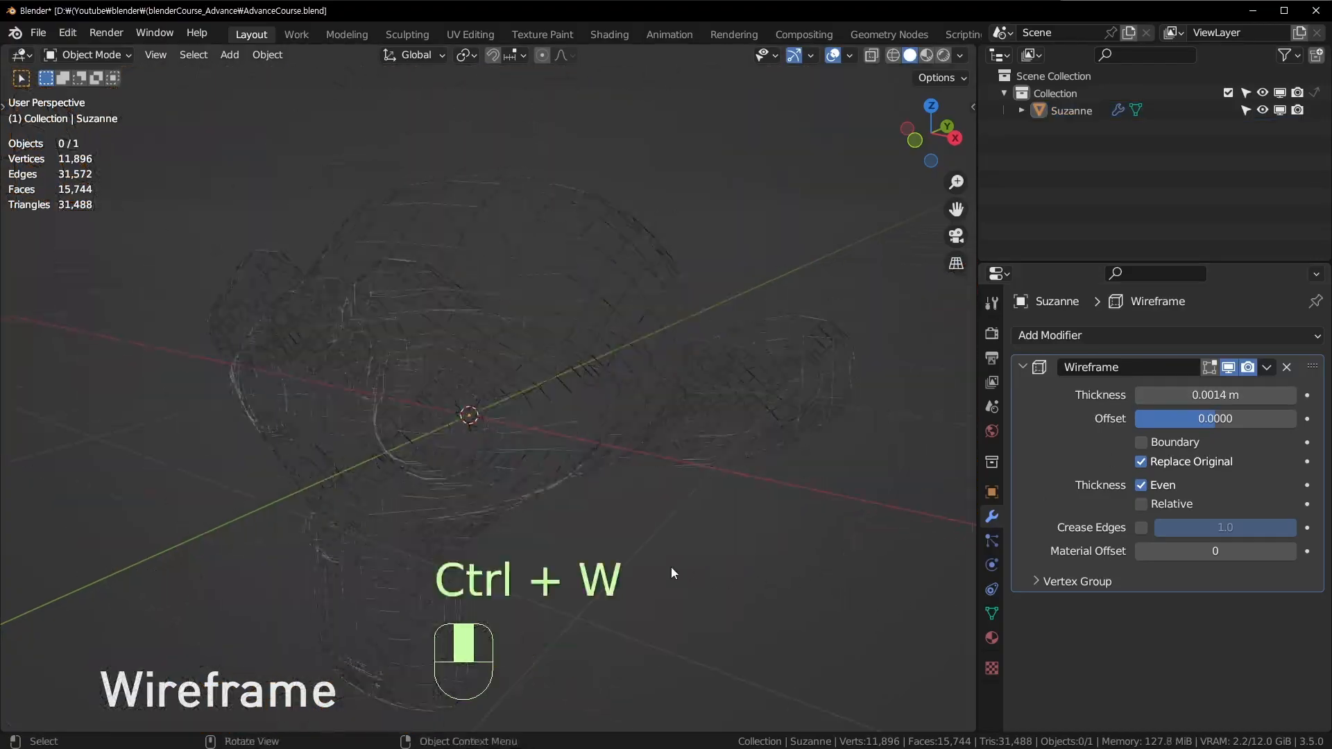
middle_drag(671, 572, 573, 409)
key(ctrl+w)
scroll(476, 268, up, 5)
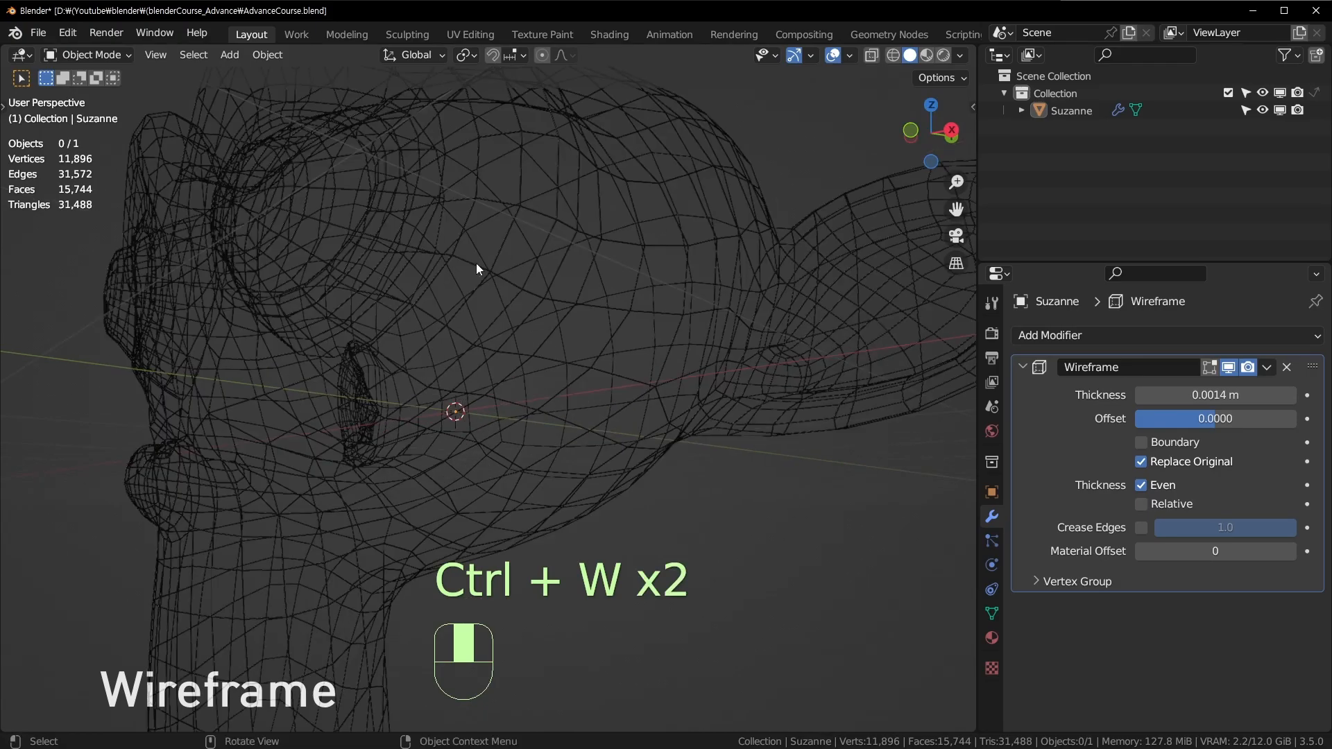
Select the monkey and set its Wireframe thickness to 0.004 m while viewing the struts up close.
click(476, 263)
scroll(476, 301, up, 5)
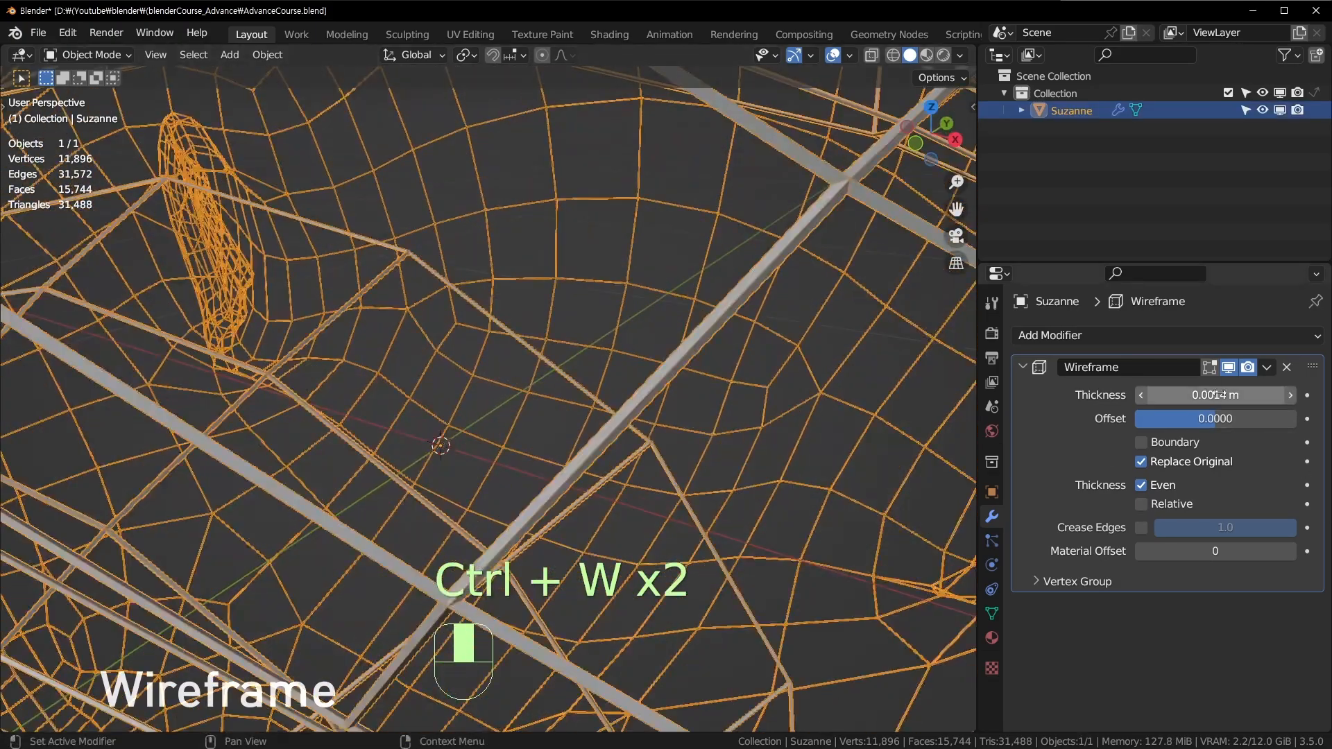
shift+drag(1219, 395, 1290, 395)
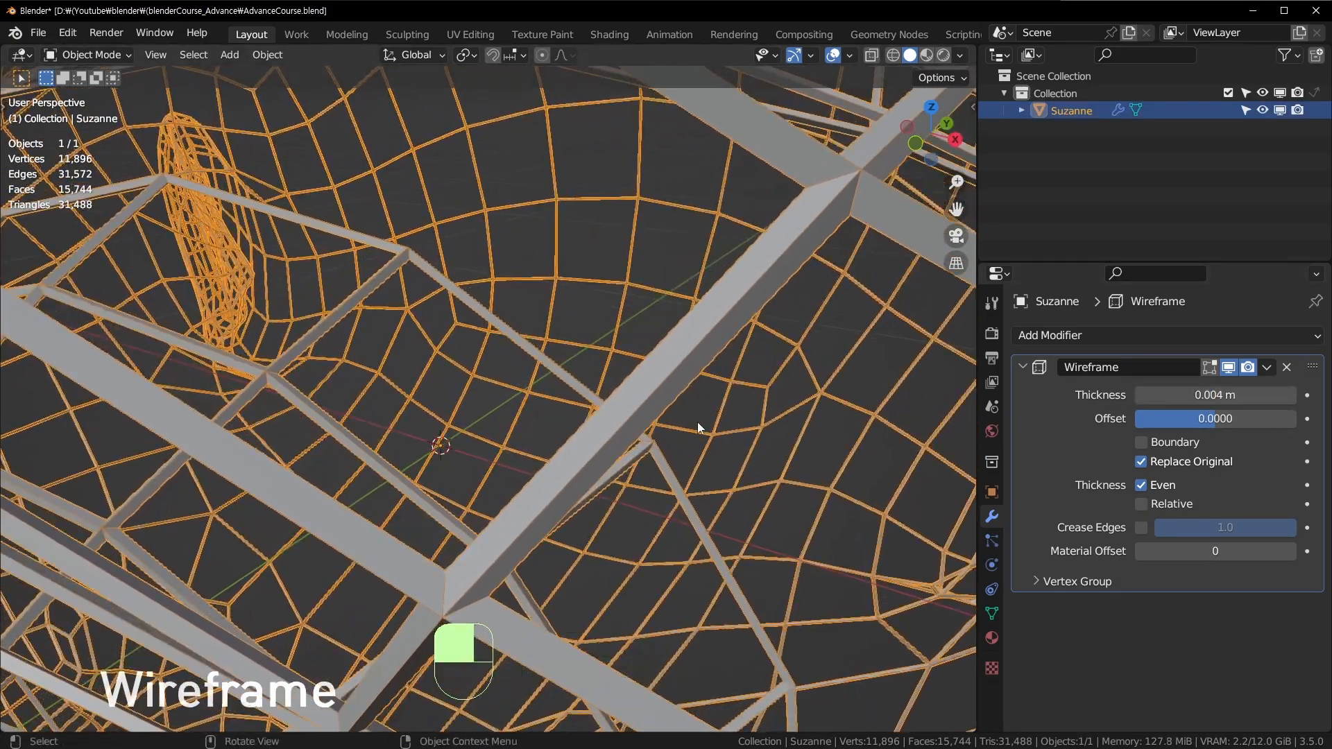
Try a different offset and the Boundary option on the Wireframe modifier, reverting each one.
scroll(697, 422, down, 5)
middle_drag(671, 440, 683, 417)
shift+drag(1234, 419, 1242, 419)
key(ctrl+z)
click(1158, 443)
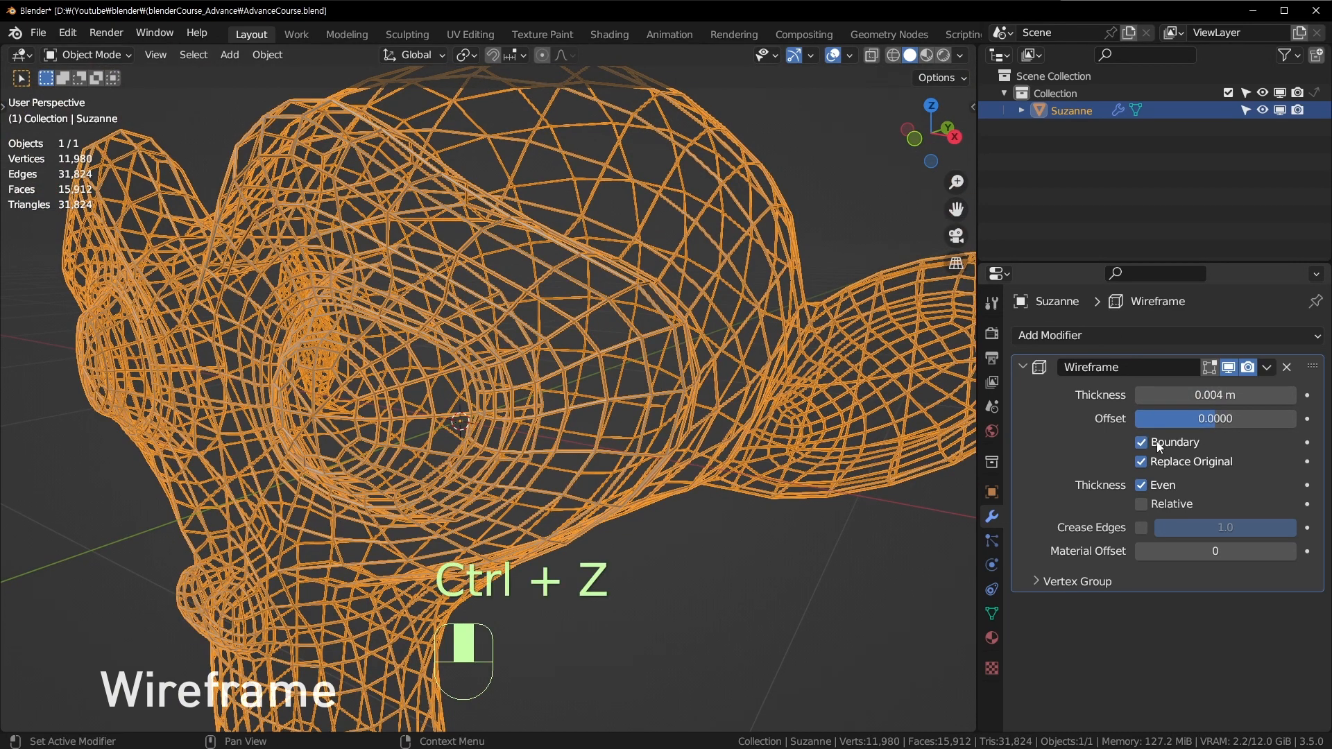
click(1159, 446)
Toggle Replace Original to inspect the wireframe together with the monkey's original surface, leaving the option enabled.
click(1156, 462)
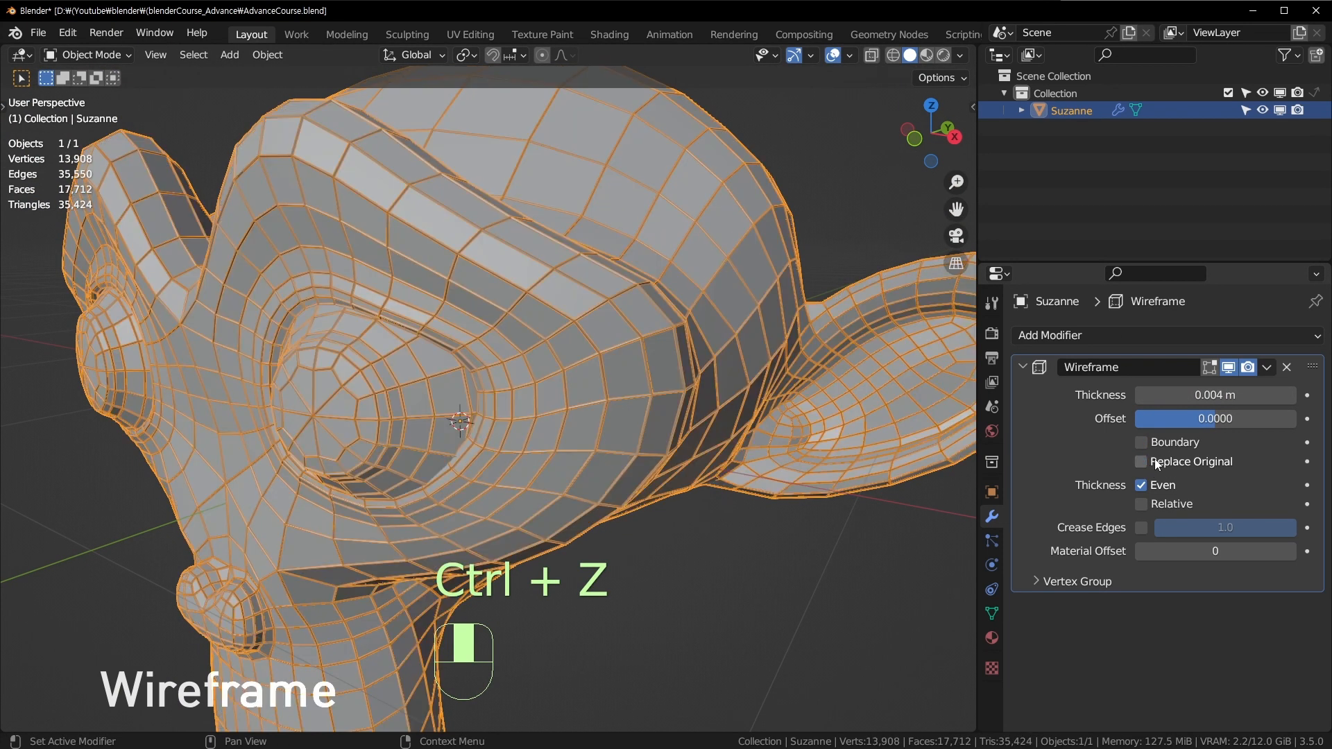
click(1156, 462)
click(1151, 462)
middle_drag(631, 340, 614, 342)
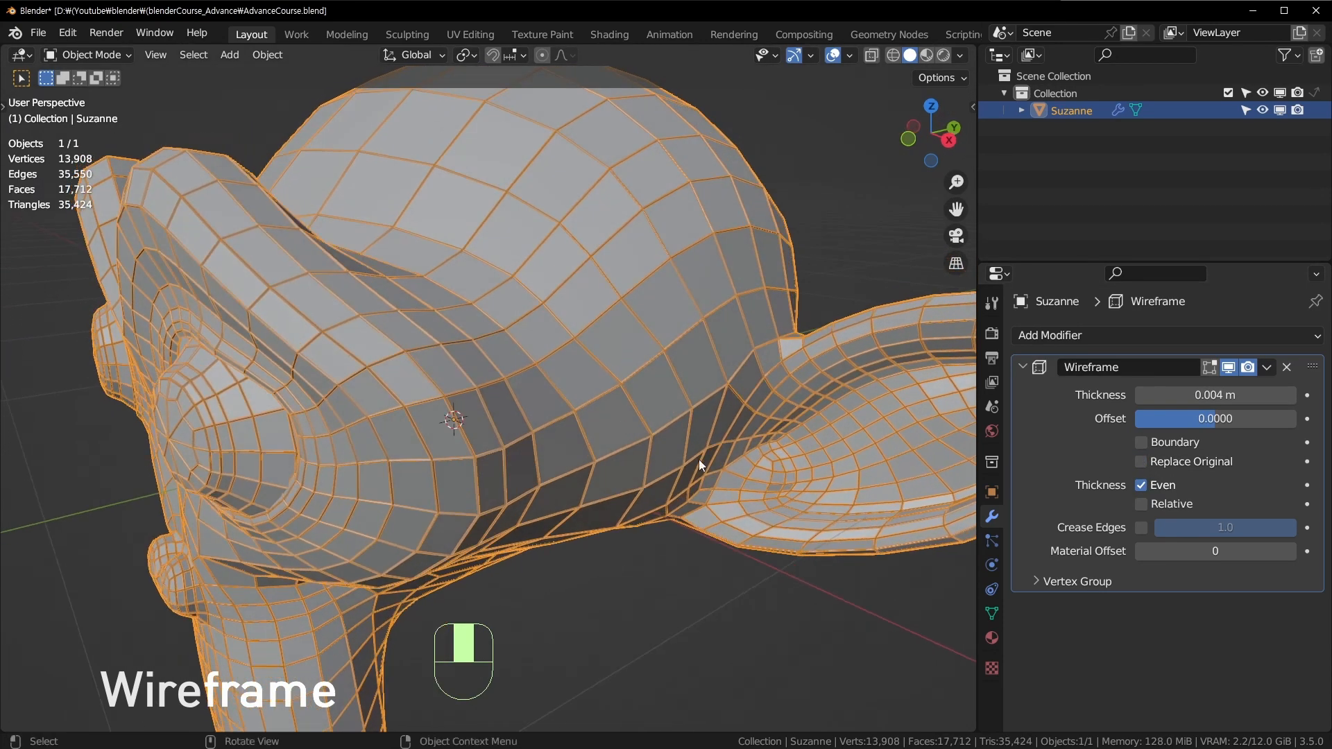
scroll(460, 332, up, 2)
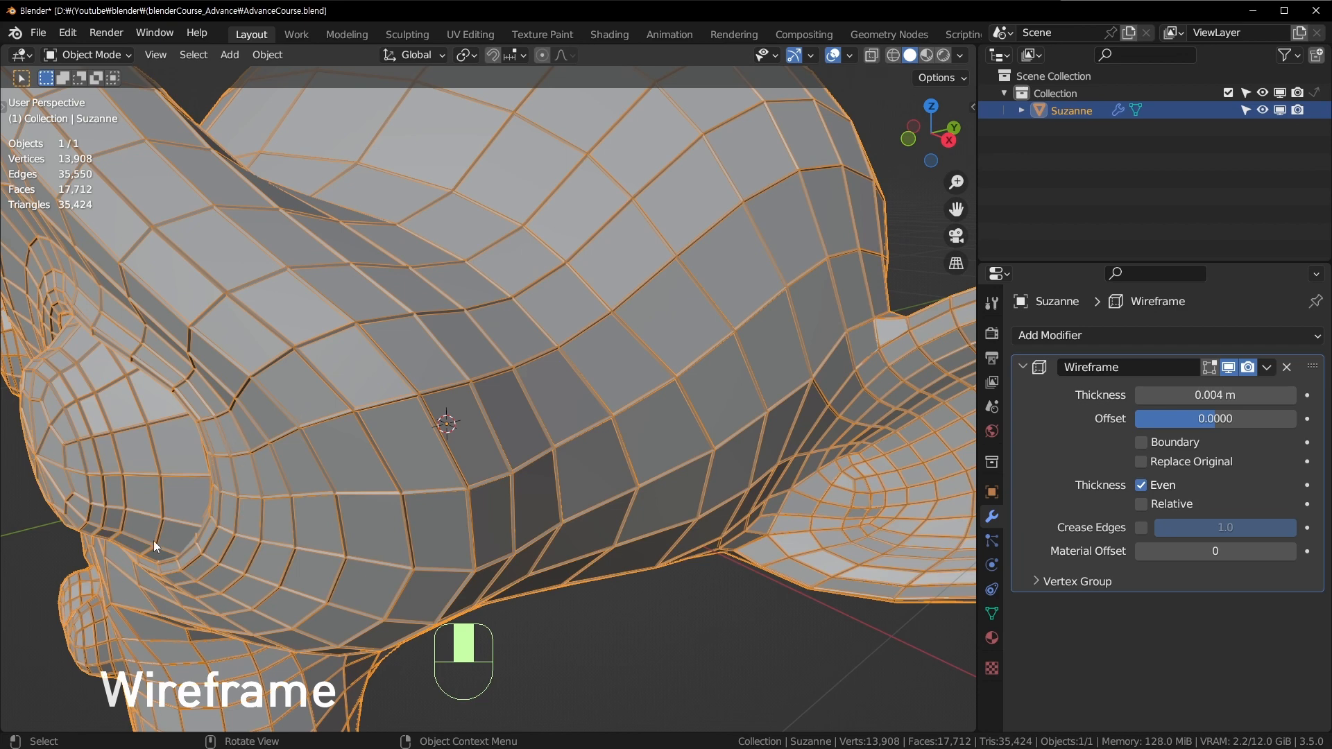
scroll(276, 572, down, 2)
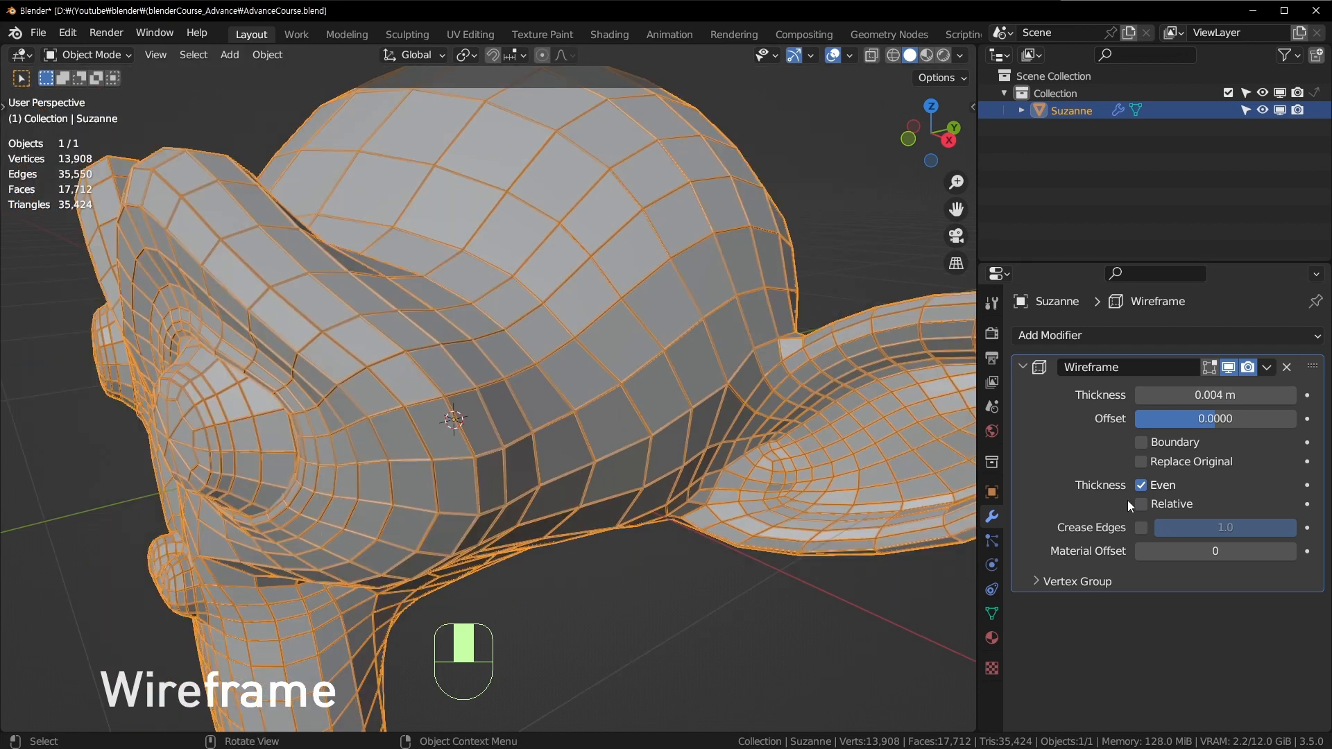
click(1186, 462)
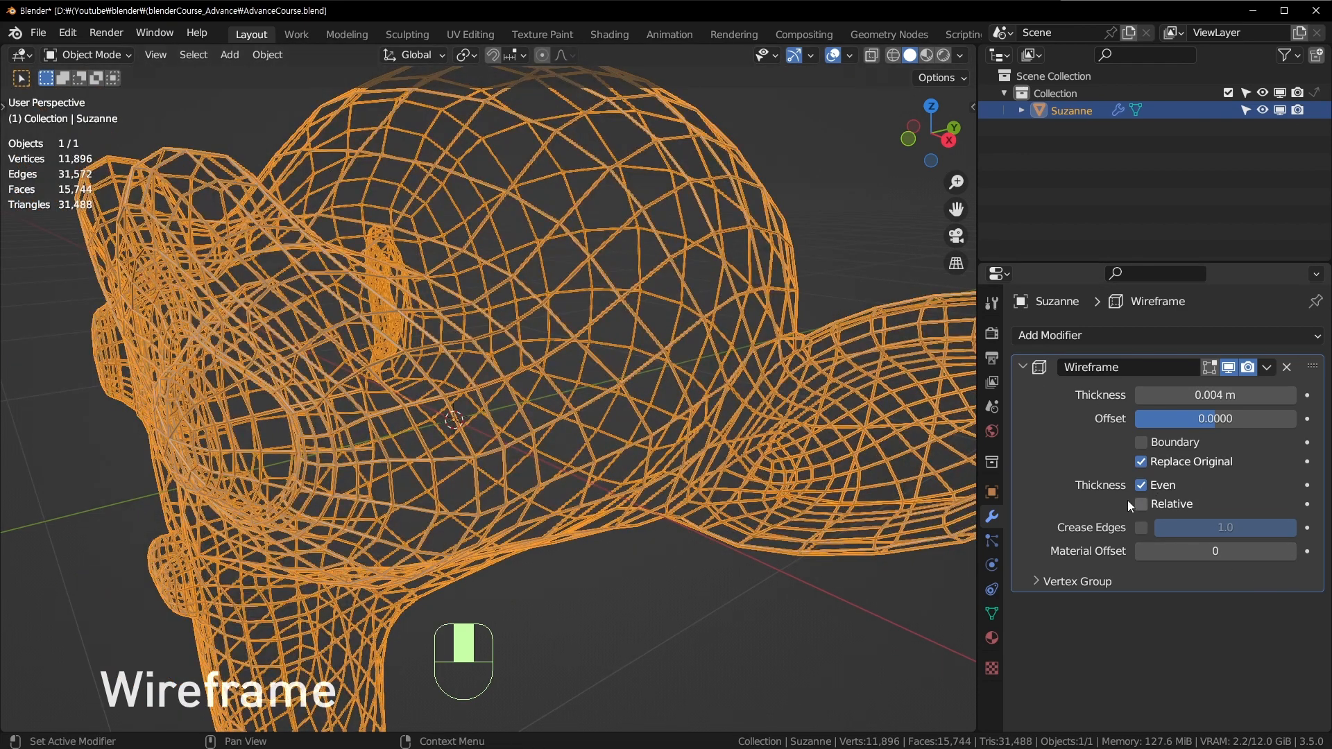
Expand the Wireframe modifier's Vertex Group settings, increase the strut thickness and view the monkey from other angles.
middle_drag(499, 416, 539, 427)
click(1077, 581)
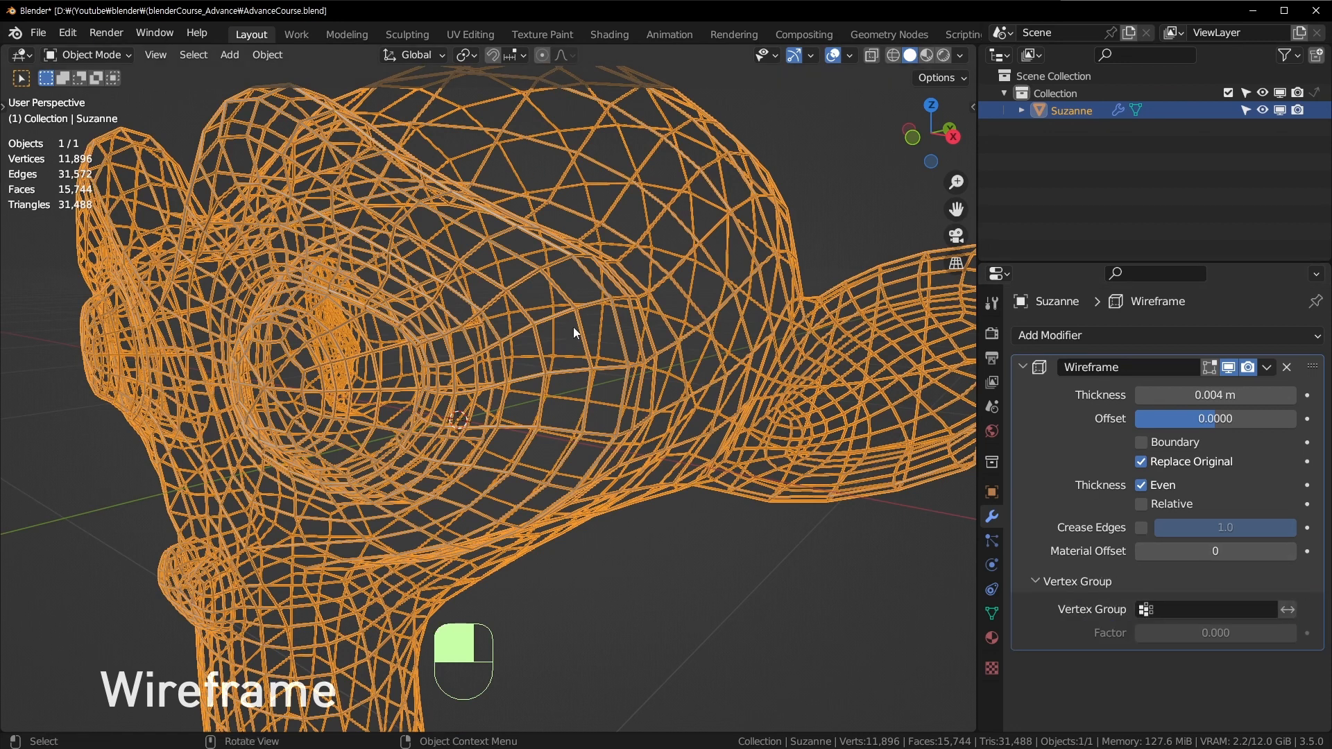
middle_drag(564, 264, 710, 385)
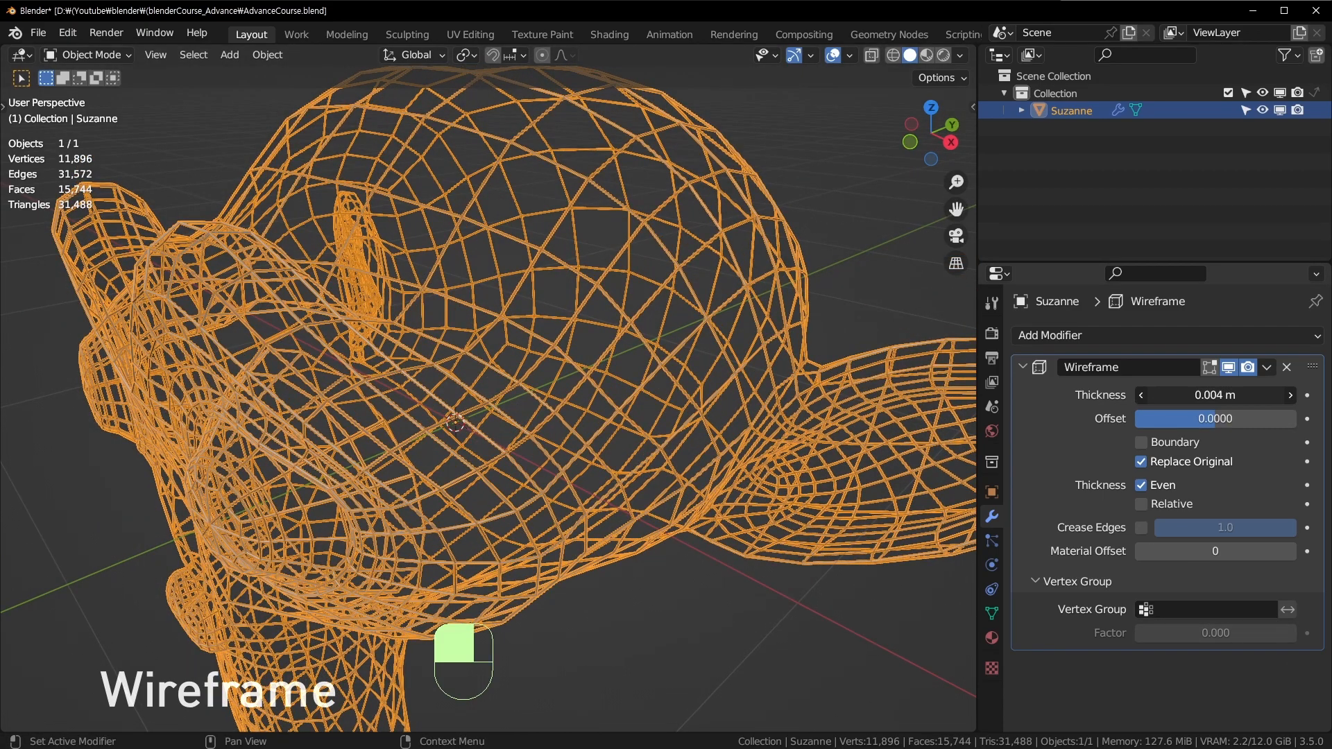
shift+drag(1215, 394, 1248, 395)
middle_drag(667, 326, 599, 370)
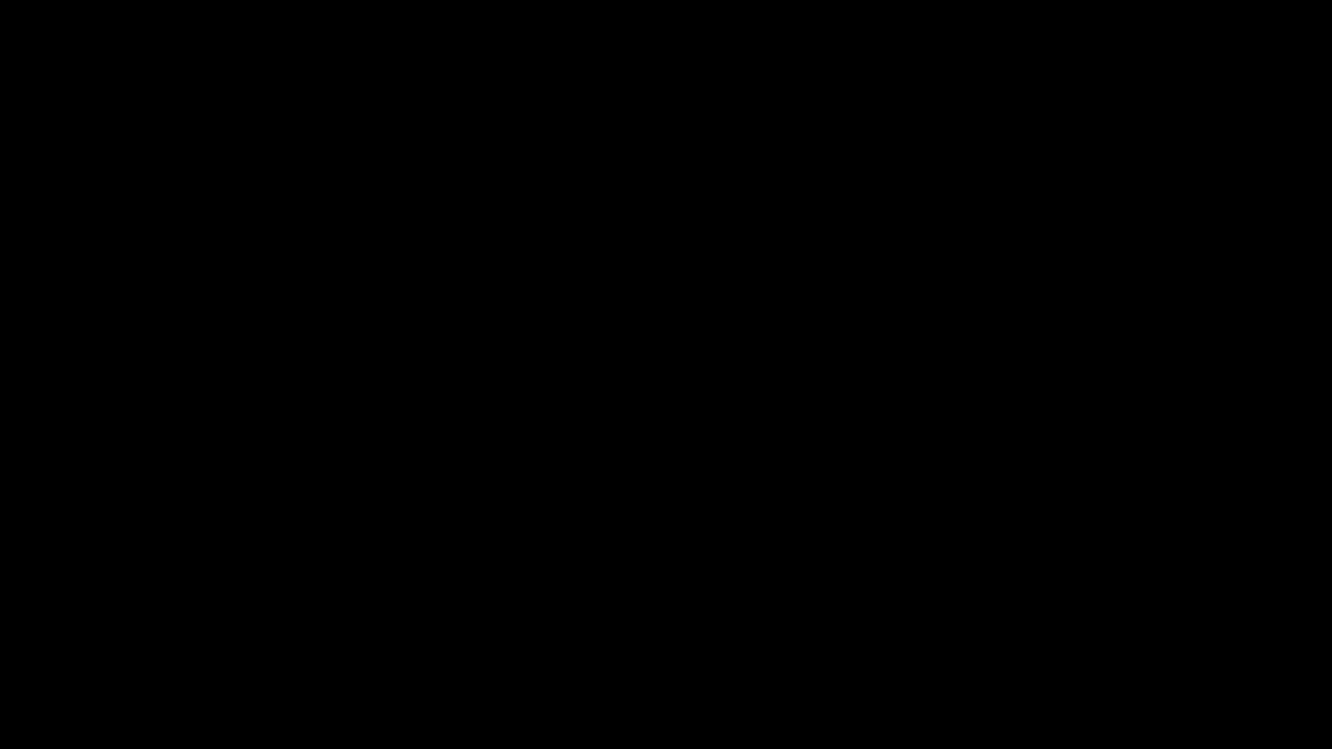